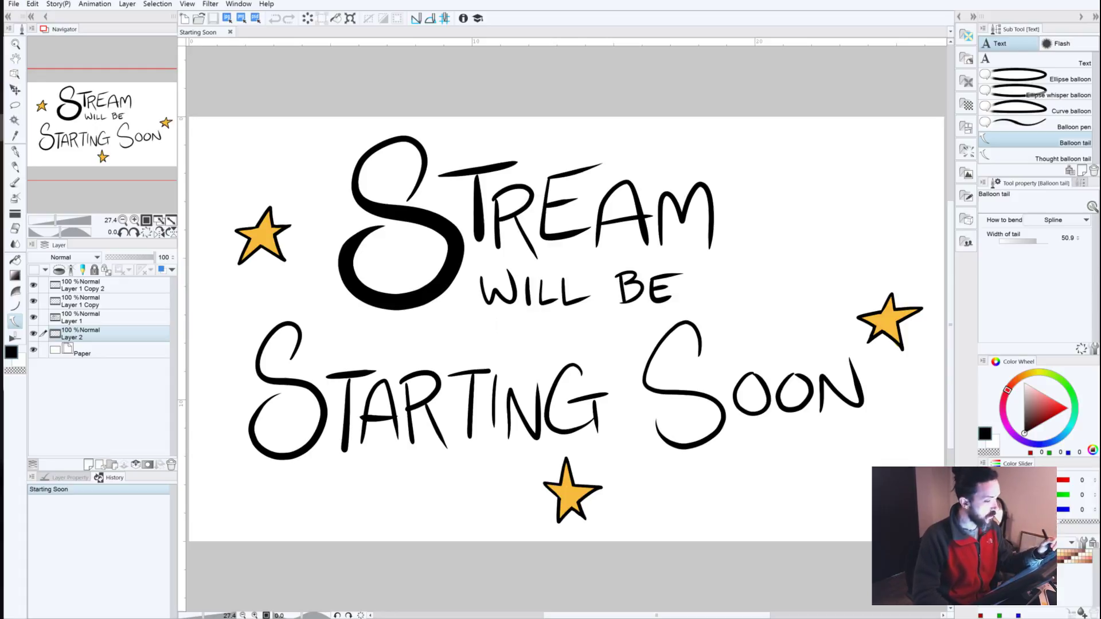
# Step: Open the recent comic project Debts.cmc and open its pages 1, 2 and 3
pyautogui.click(15, 4)
pyautogui.moveTo(111, 53)
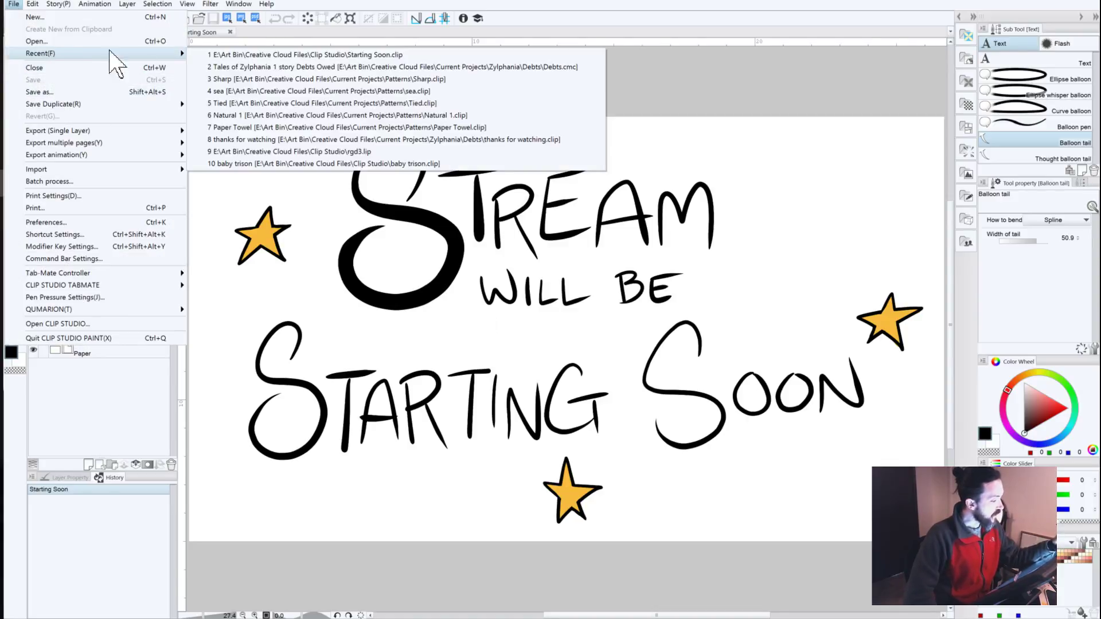
pyautogui.click(249, 68)
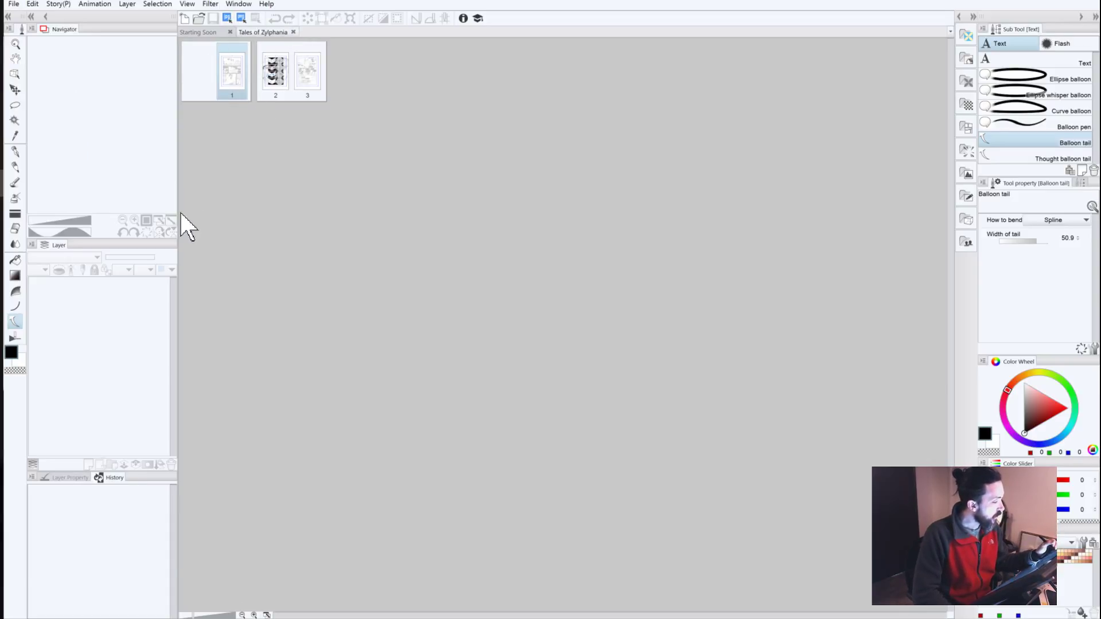
pyautogui.doubleClick(233, 85)
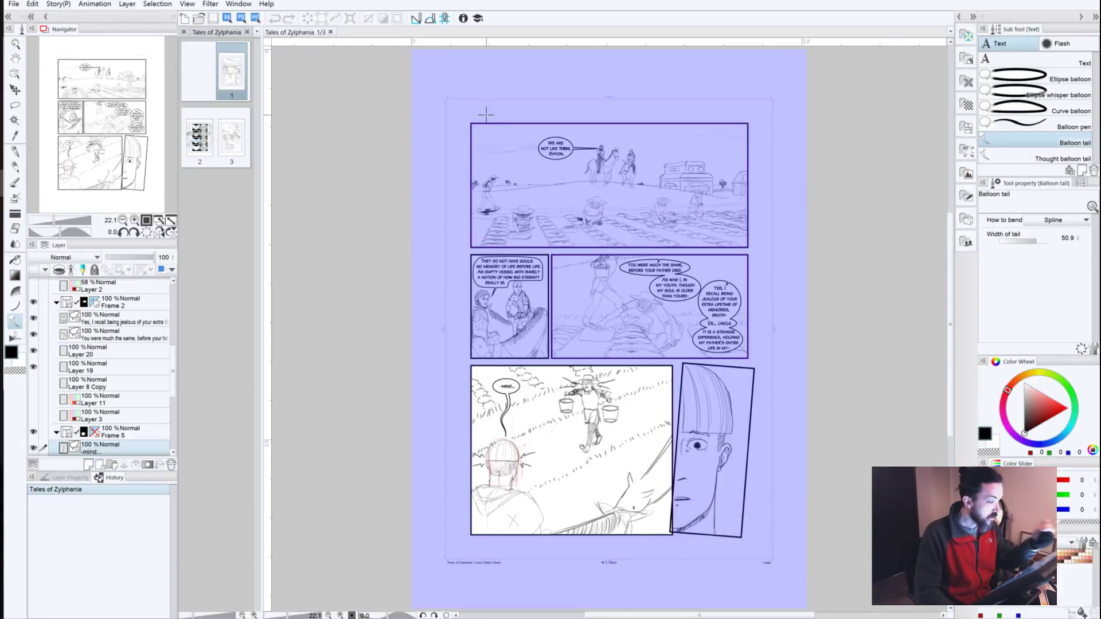
pyautogui.doubleClick(200, 143)
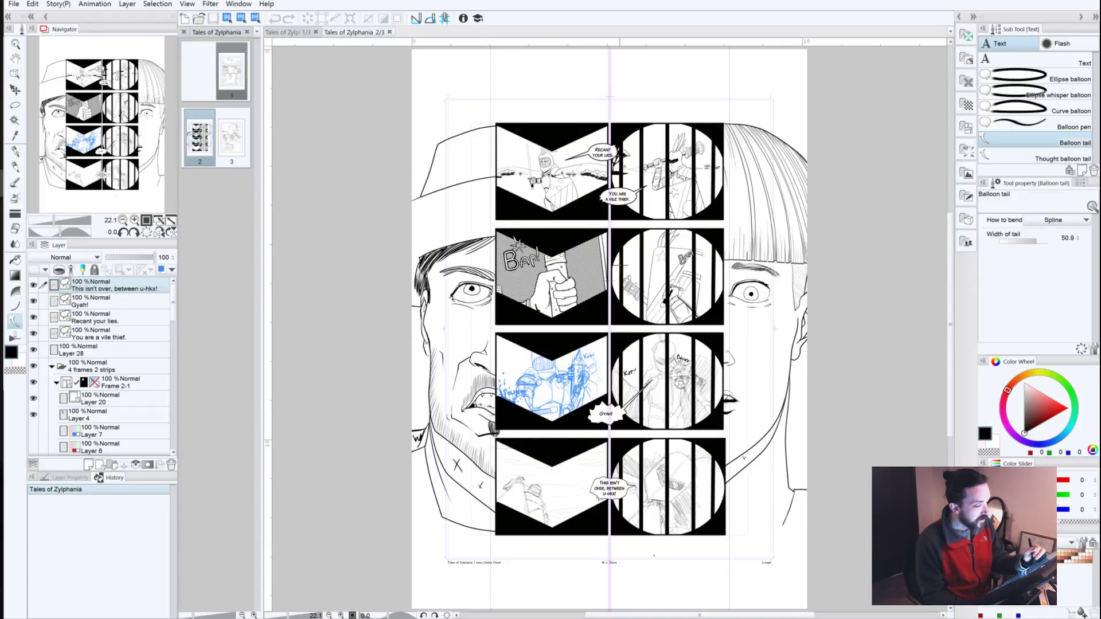
pyautogui.doubleClick(231, 138)
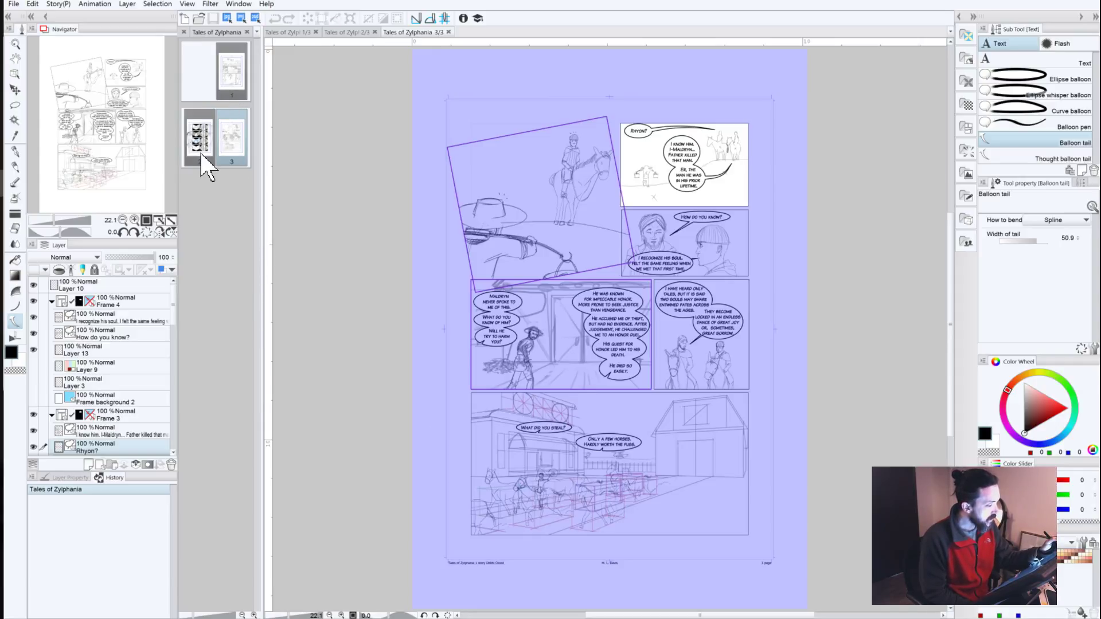
# Step: Return to page 2 and activate the G-pen for the third-row panel with the blue sketch
pyautogui.click(360, 32)
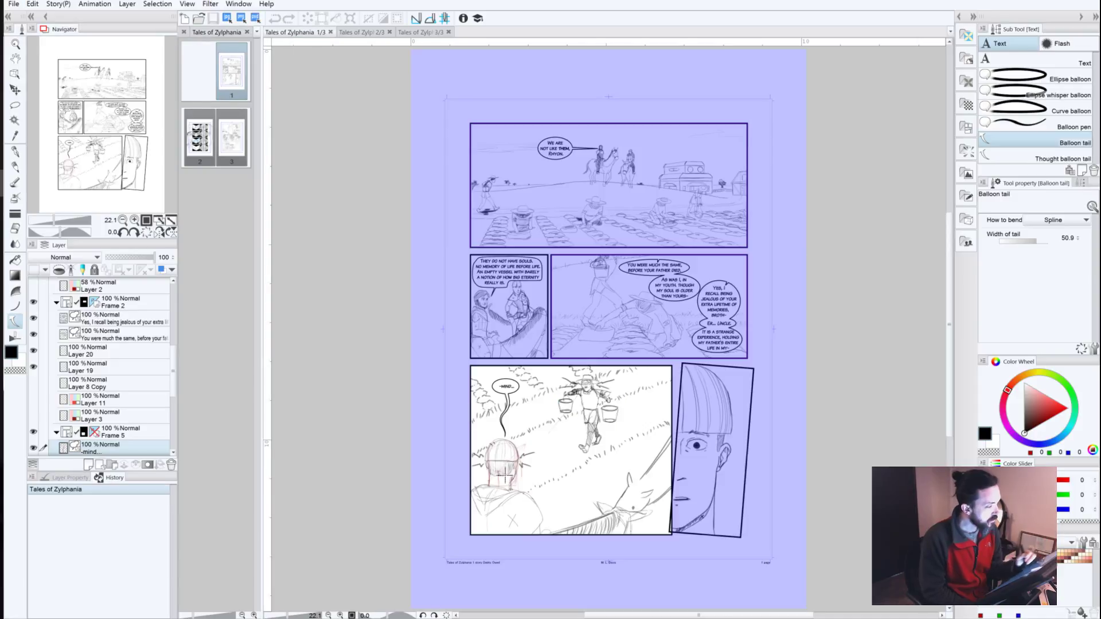
pyautogui.click(290, 32)
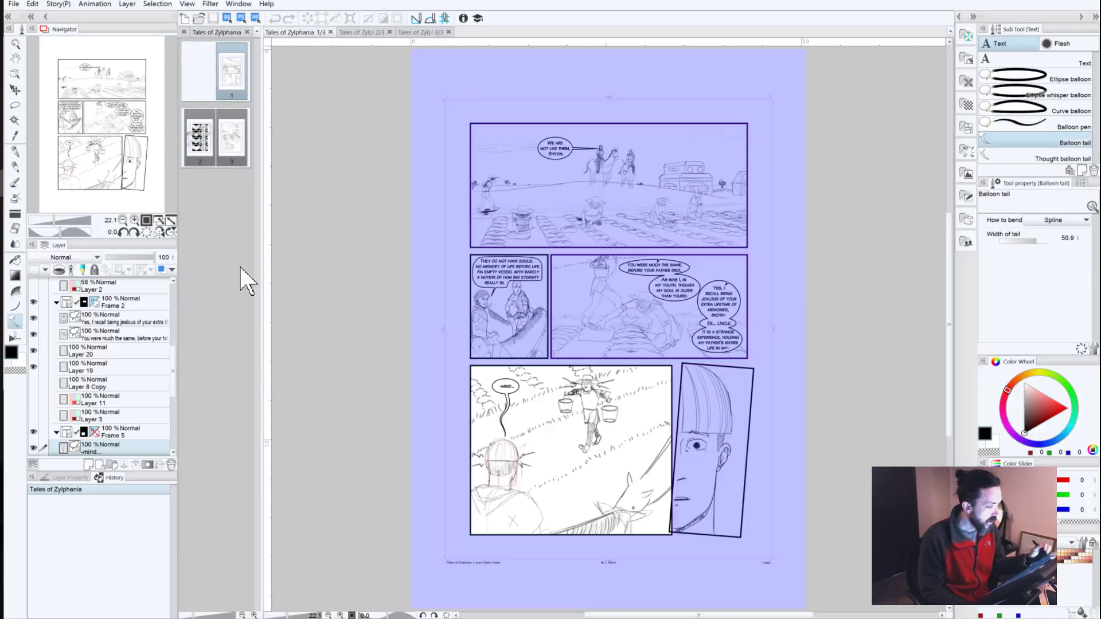
pyautogui.doubleClick(202, 151)
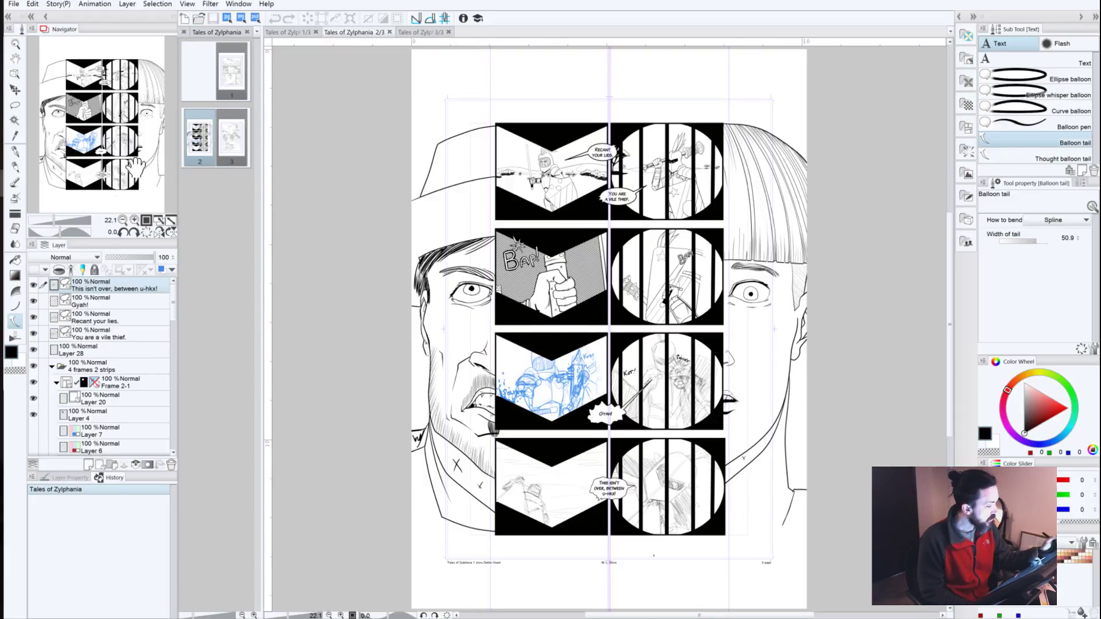
pyautogui.click(135, 220)
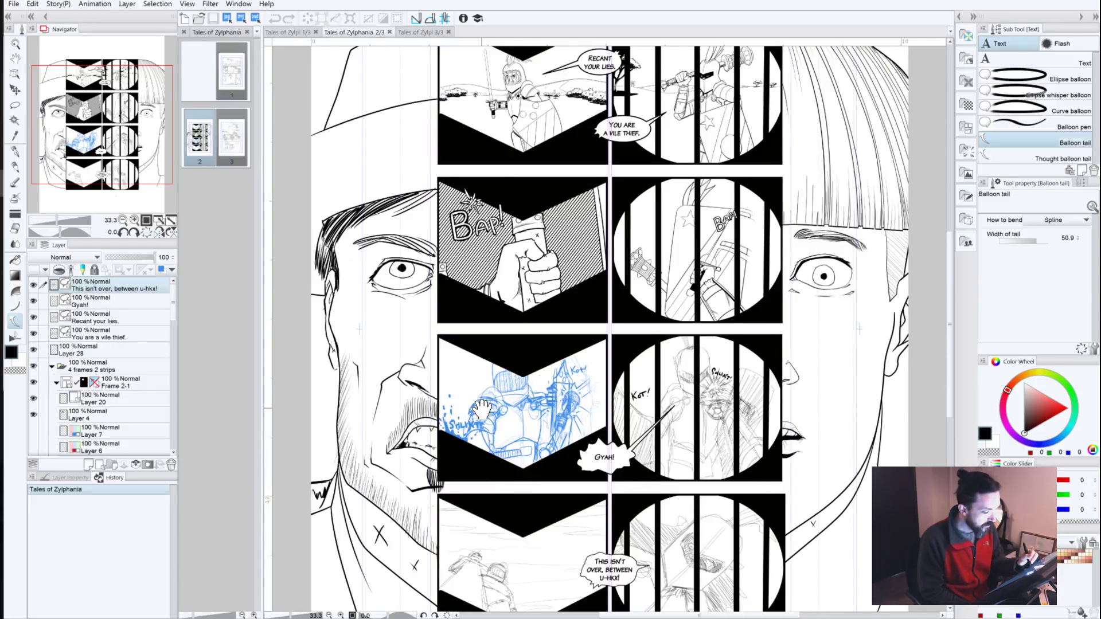
pyautogui.moveTo(465, 390); pyautogui.dragTo(592, 392)
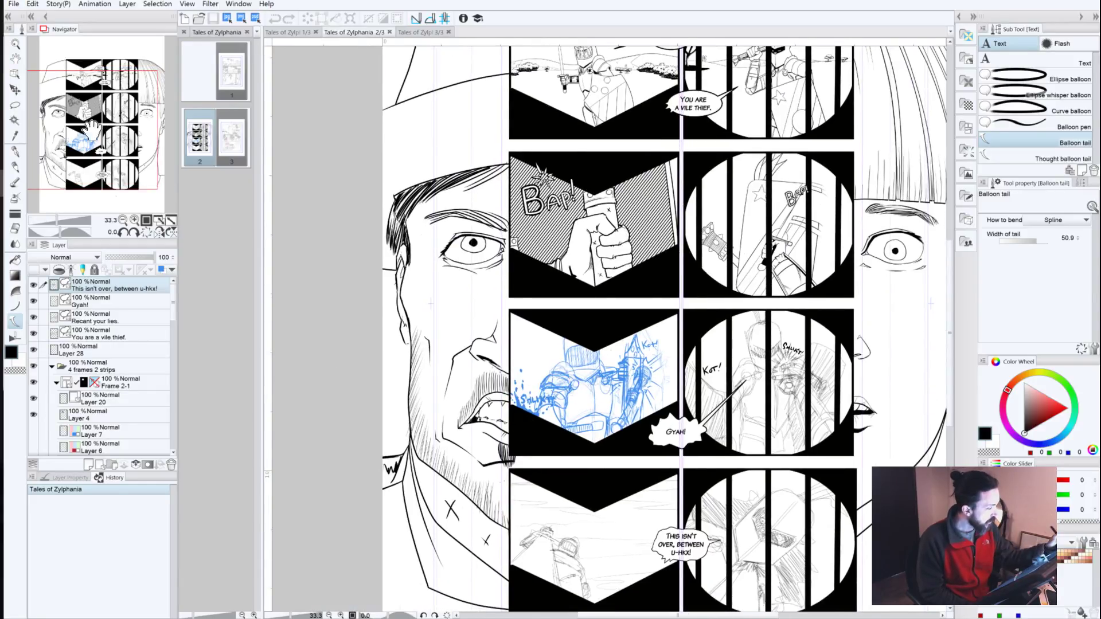
pyautogui.click(134, 221)
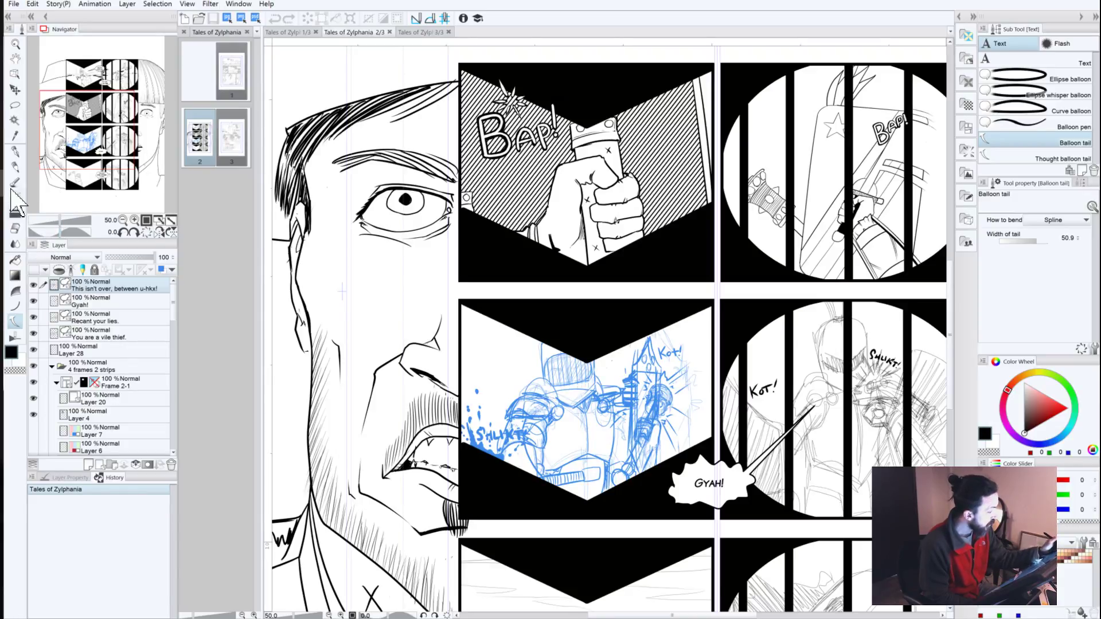
pyautogui.click(14, 151)
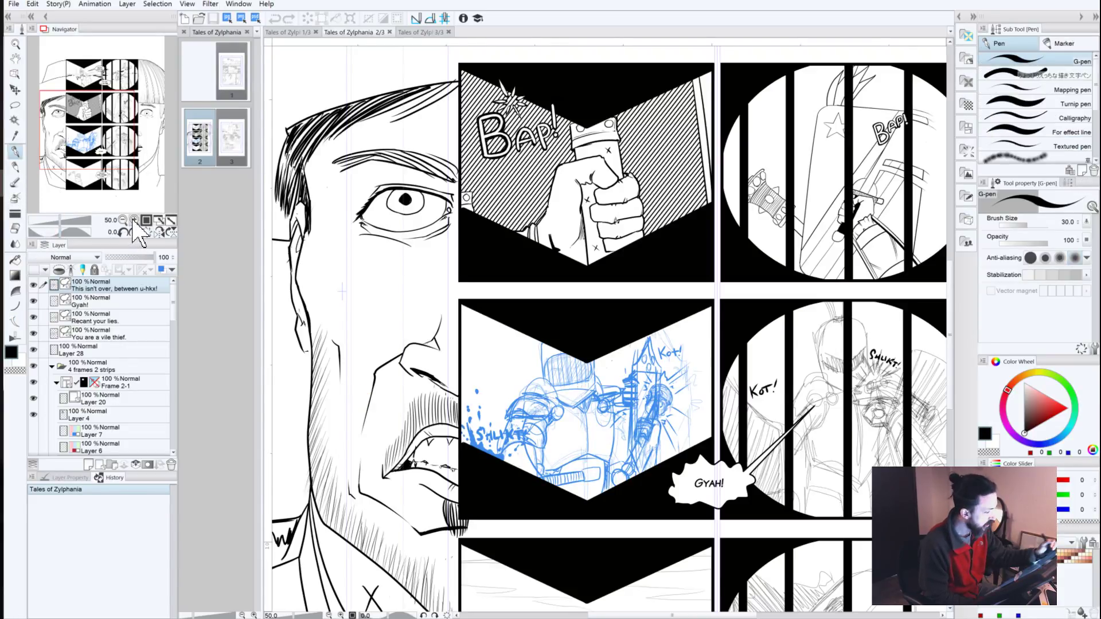
pyautogui.click(133, 221)
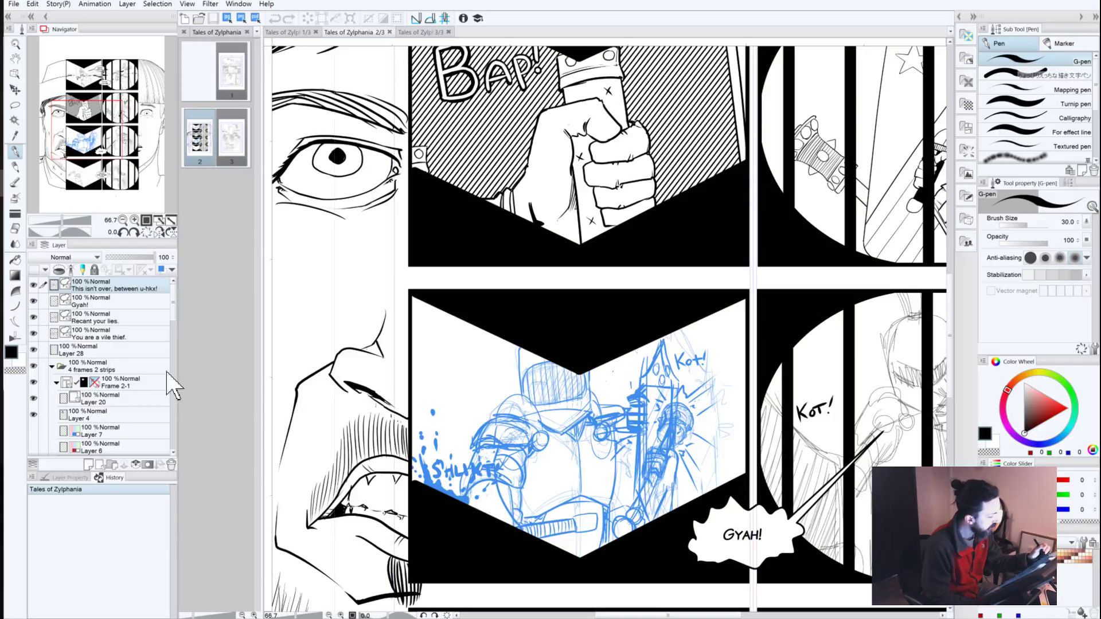
# Step: Select Layer 25 Copy inside the Frame 2-3 folder
pyautogui.scroll(-5, 170, 339)
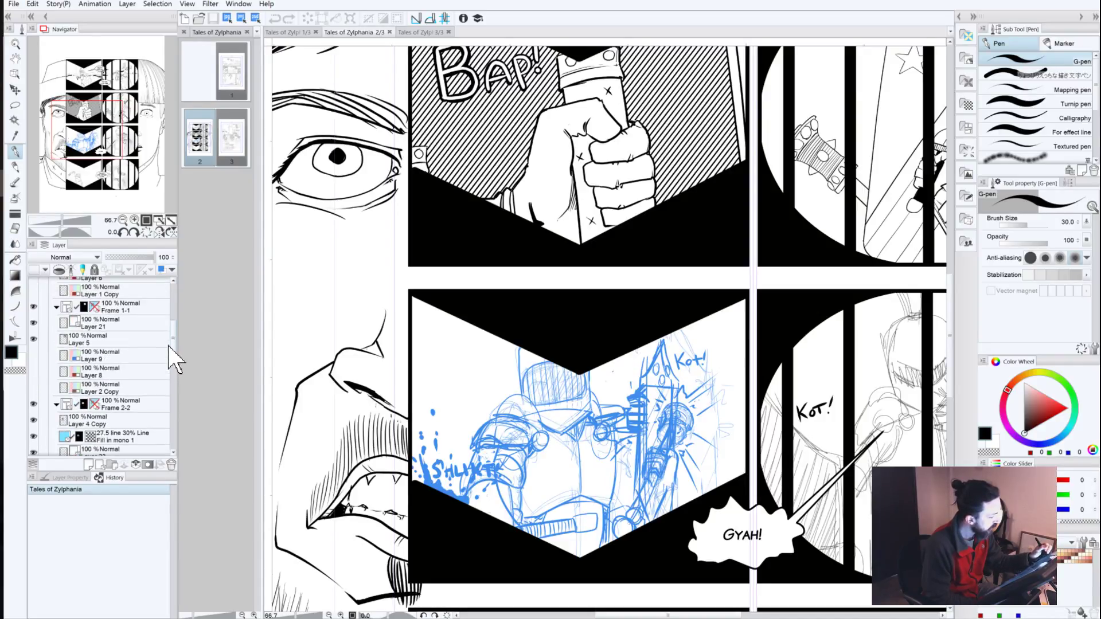
pyautogui.moveTo(168, 346); pyautogui.dragTo(168, 344)
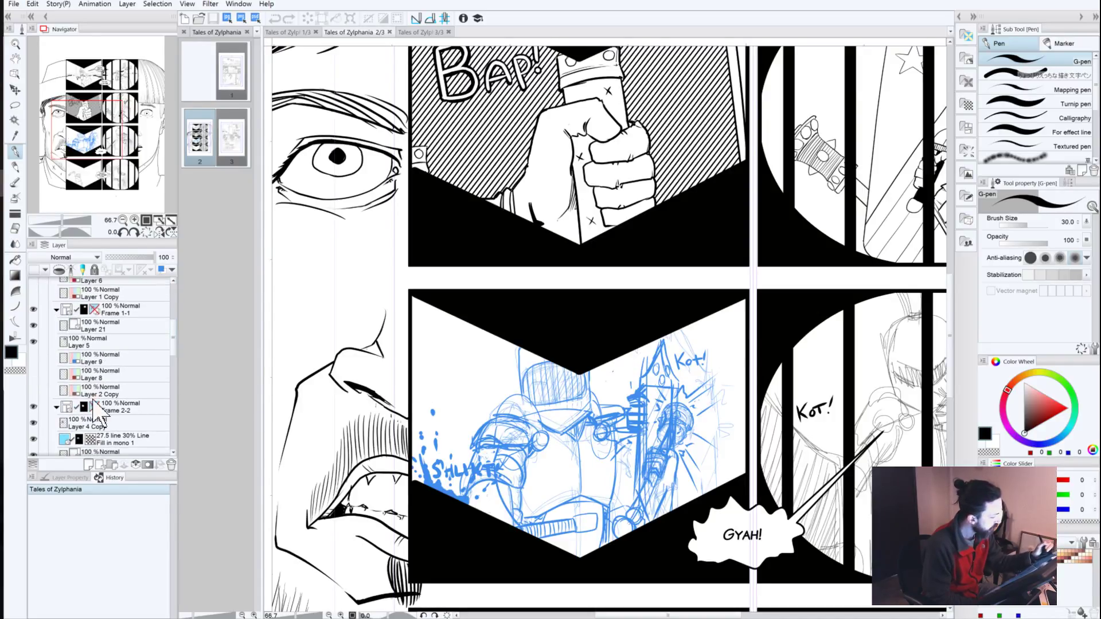
pyautogui.click(95, 428)
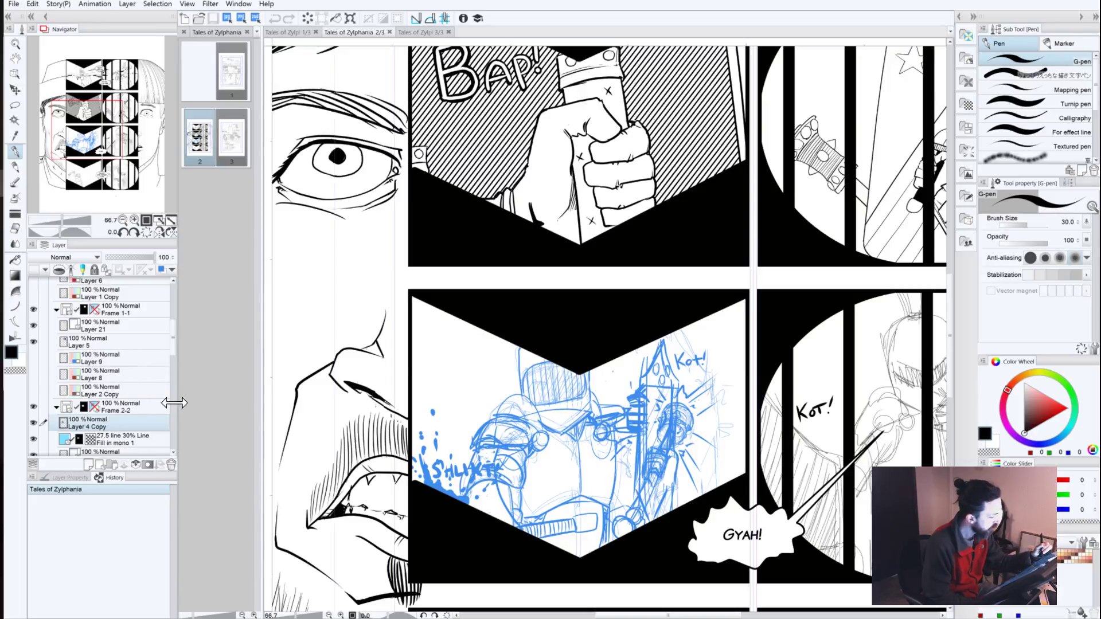
pyautogui.scroll(-4, 175, 367)
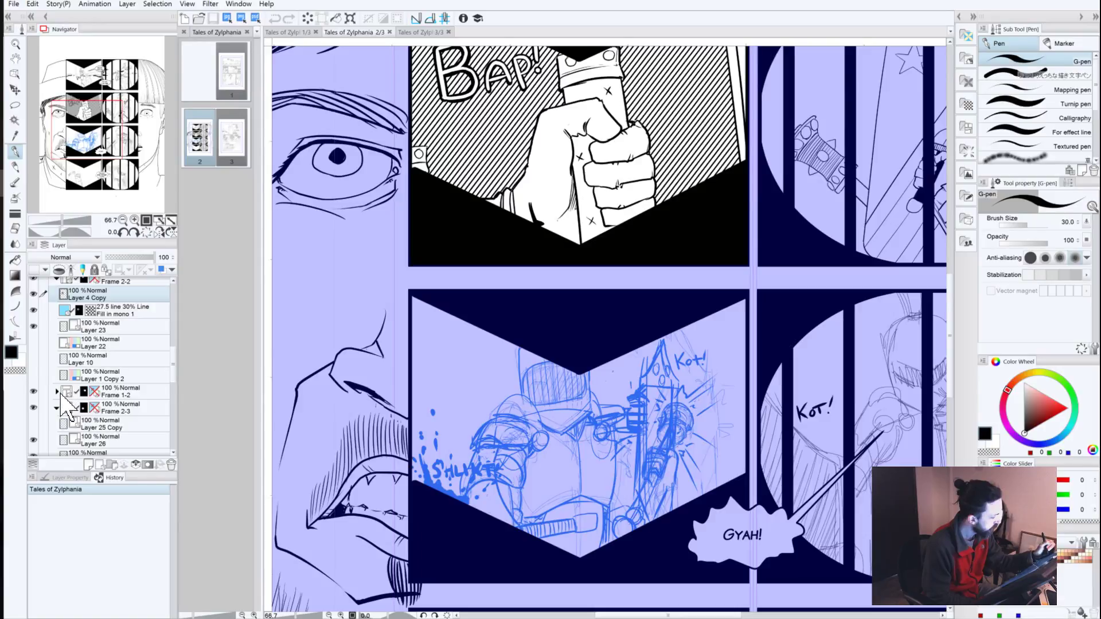
pyautogui.click(92, 425)
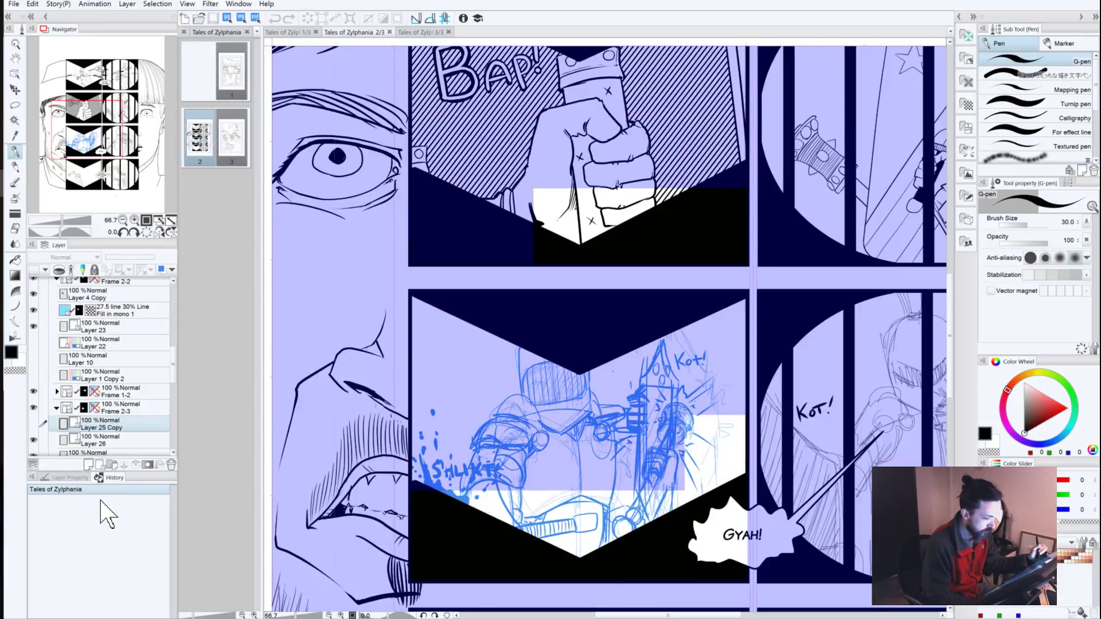
# Step: Check Layer 25 Copy and Layer 26 by toggling their visibility, and delete Layer 25 Copy, leaving Layer 26 active
pyautogui.click(33, 425)
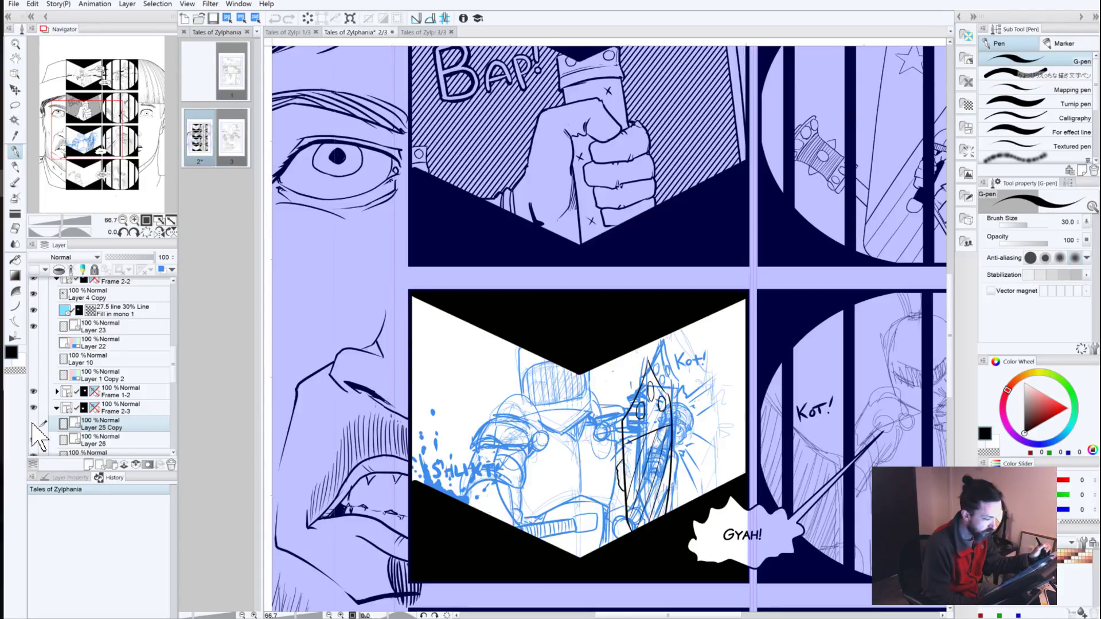
pyautogui.click(33, 424)
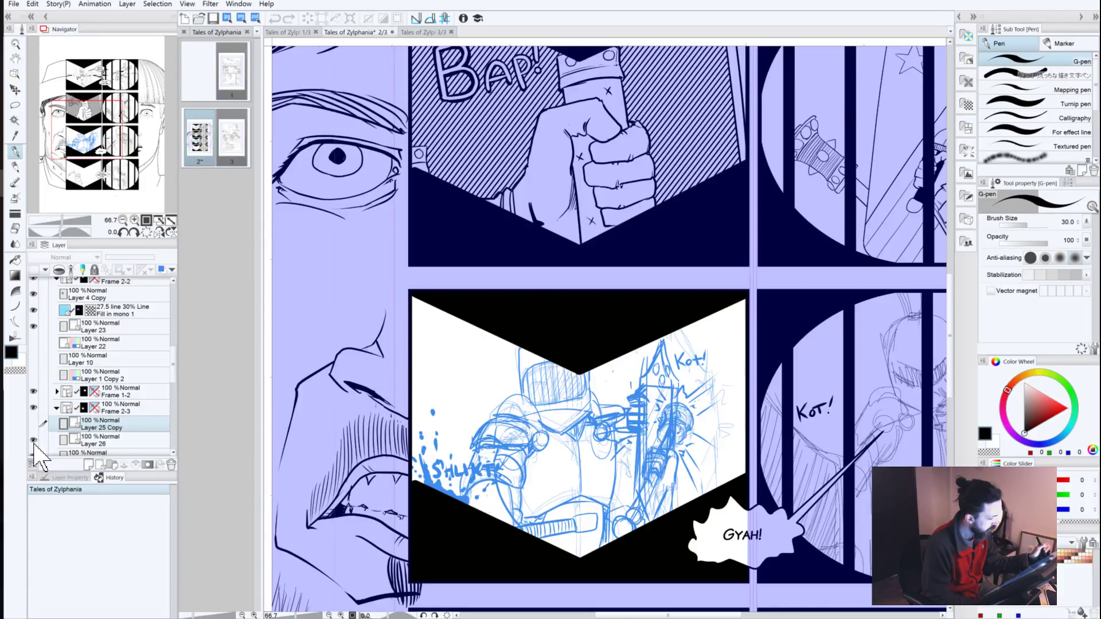
pyautogui.click(33, 439)
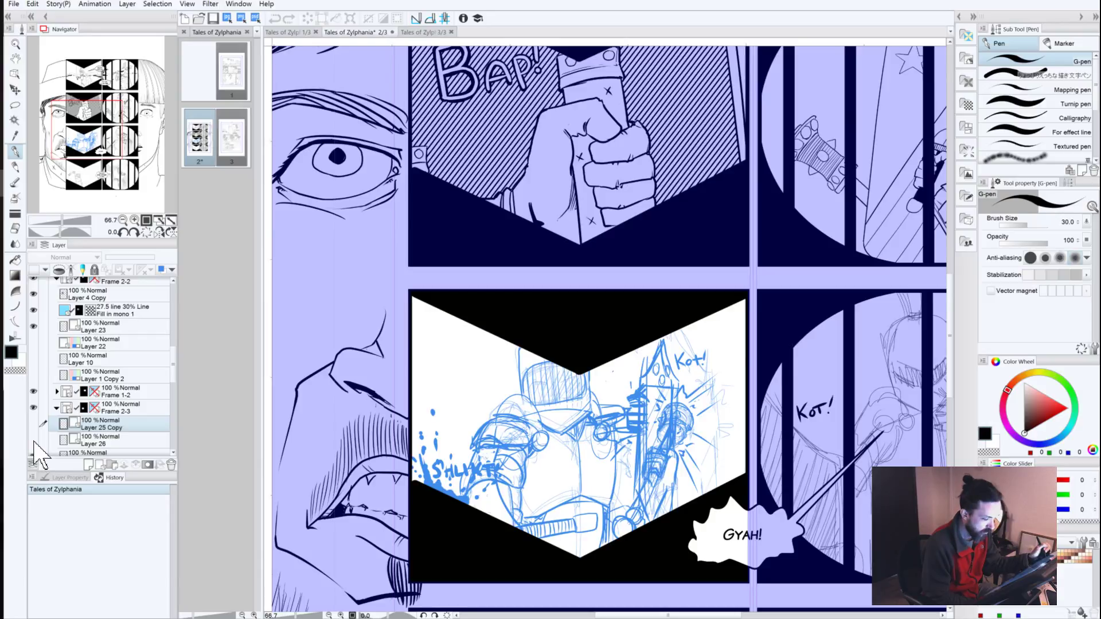
pyautogui.click(33, 441)
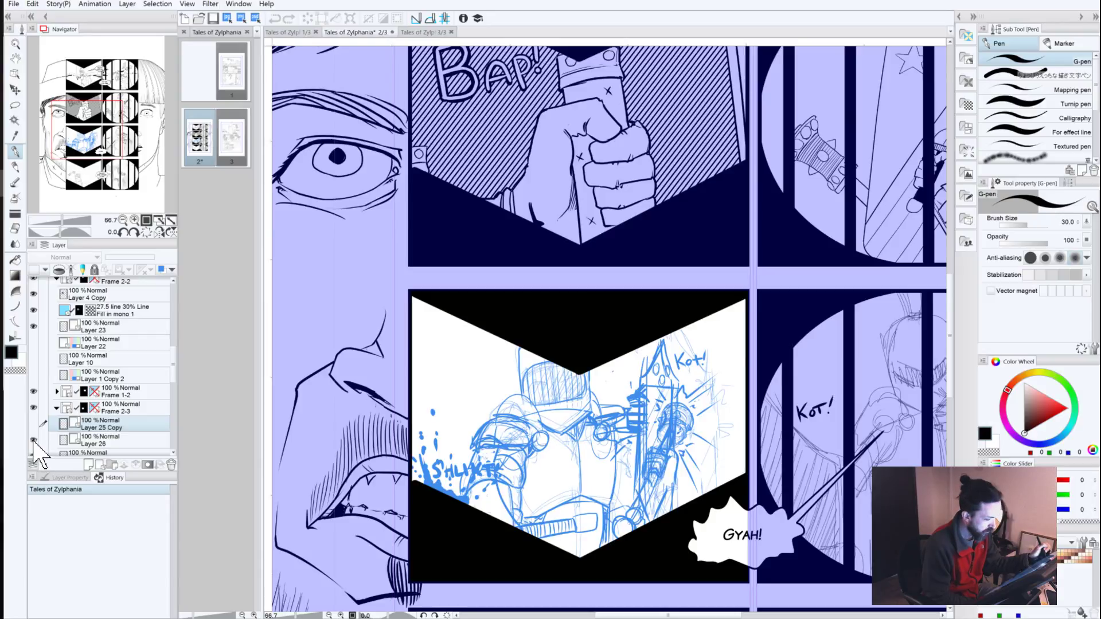
pyautogui.click(95, 440)
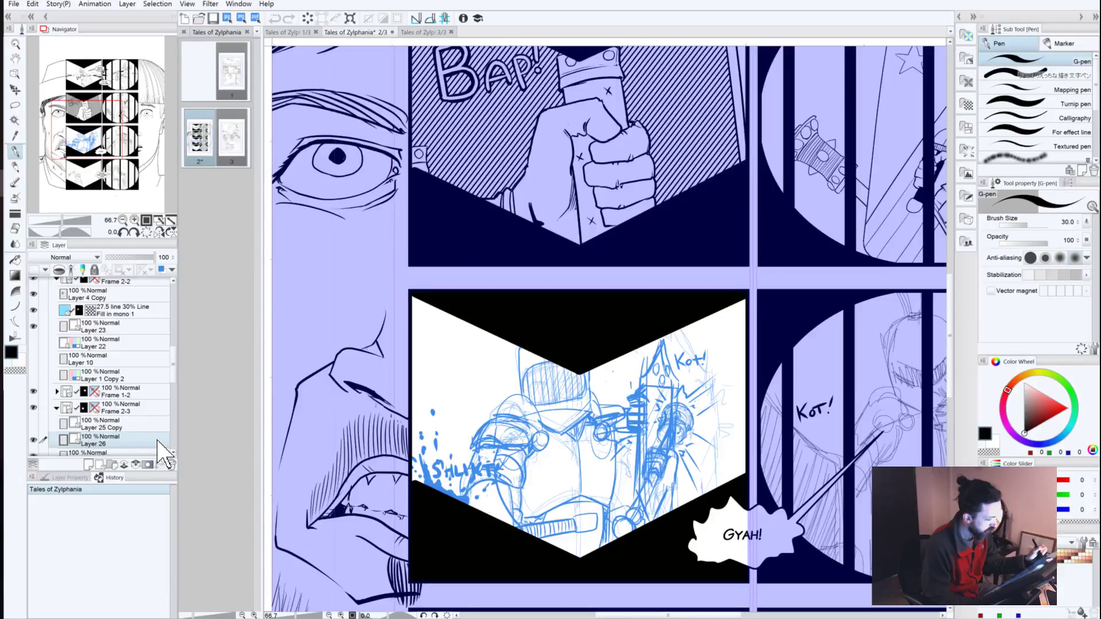
pyautogui.moveTo(158, 440); pyautogui.dragTo(173, 466)
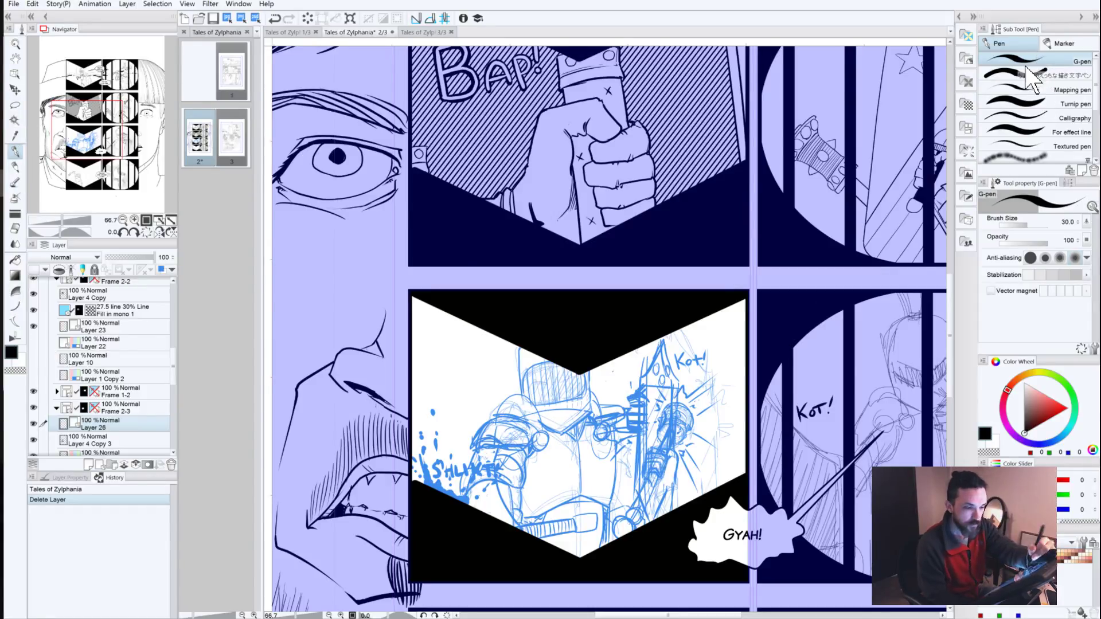
pyautogui.click(135, 220)
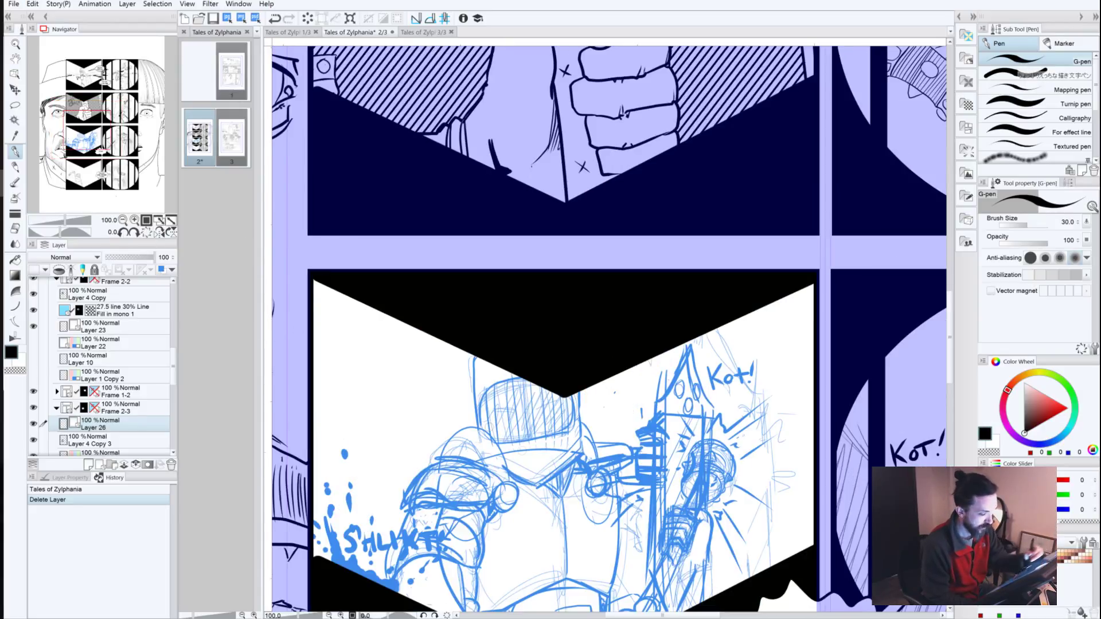
pyautogui.moveTo(539, 480); pyautogui.dragTo(580, 310)
pyautogui.click(591, 210)
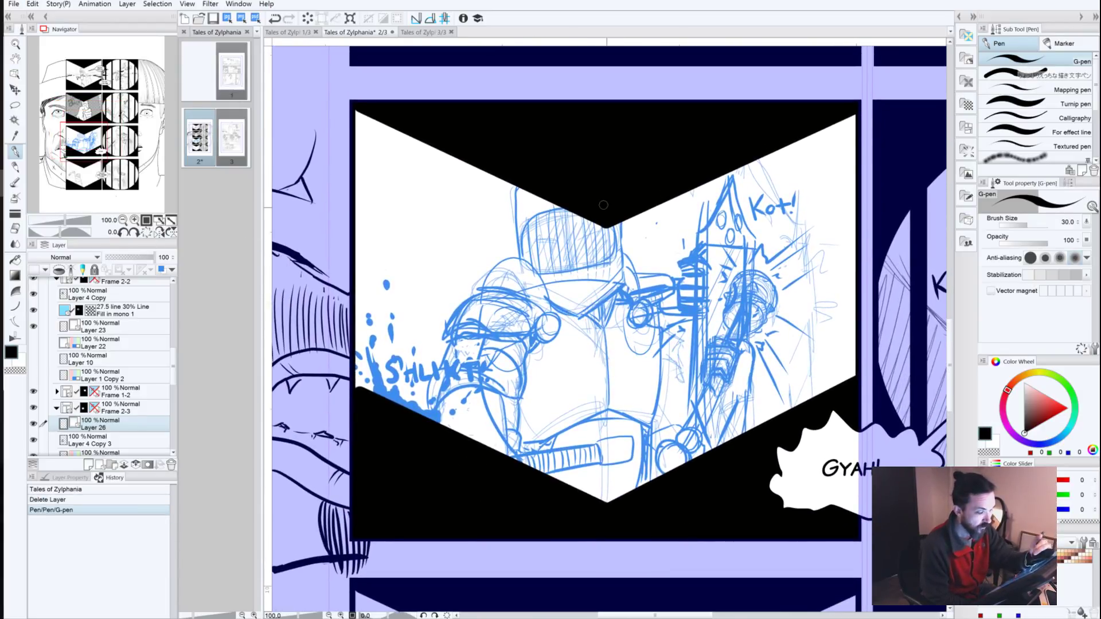
pyautogui.hotkey('ctrl', 'z')
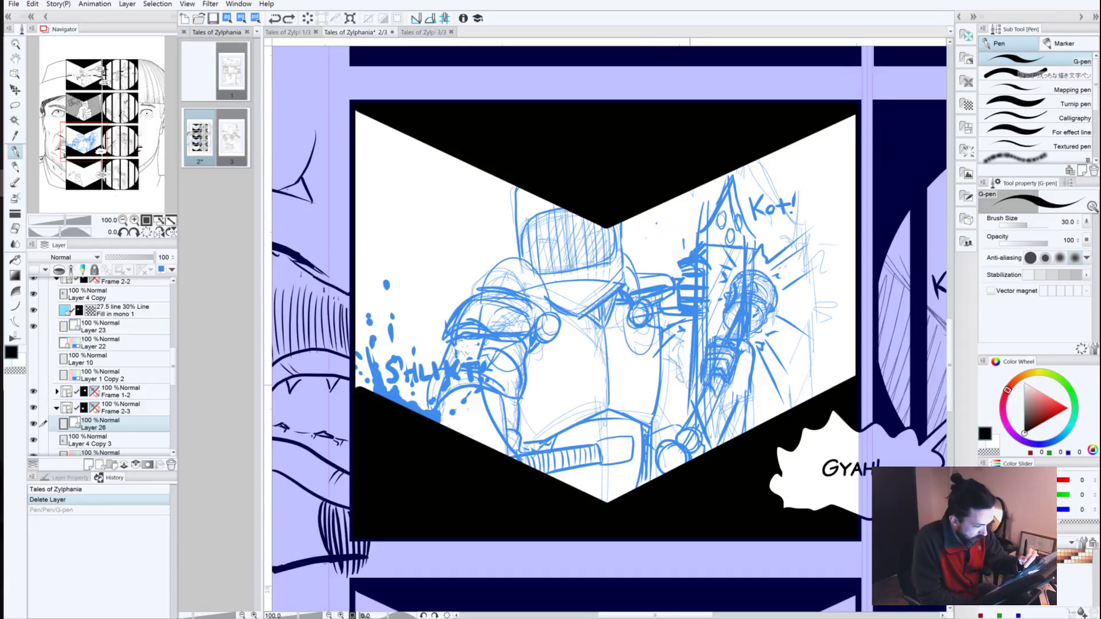
pyautogui.moveTo(693, 396); pyautogui.dragTo(707, 215)
pyautogui.hotkey('ctrl', 'z')
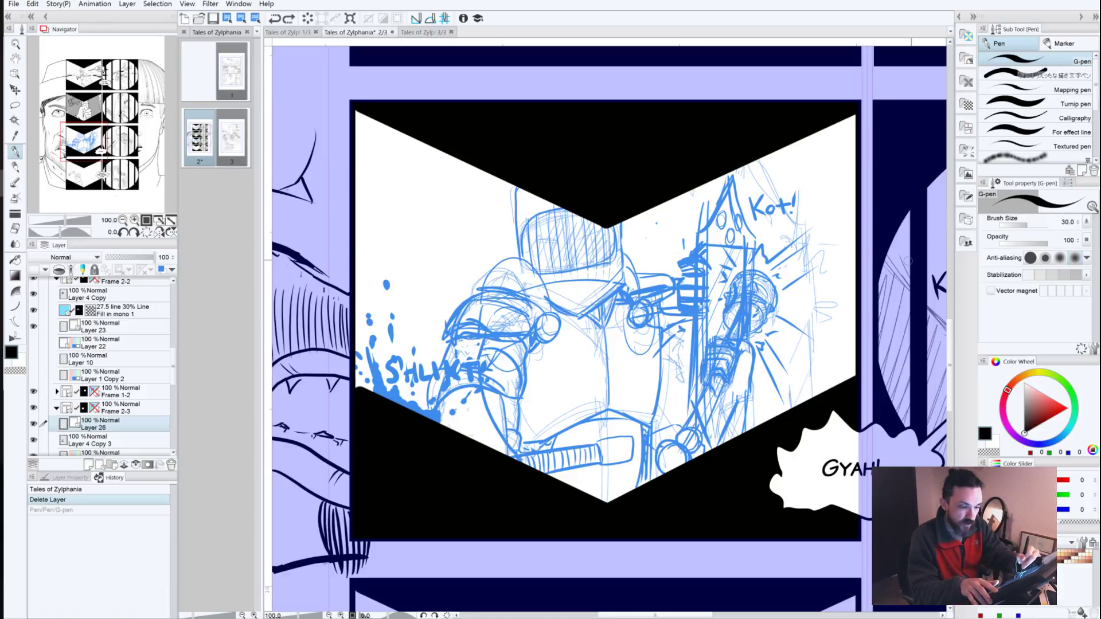
# Step: Set the G-pen brush size to 12
pyautogui.click(1078, 224)
pyautogui.click(1078, 225)
pyautogui.click(1078, 225)
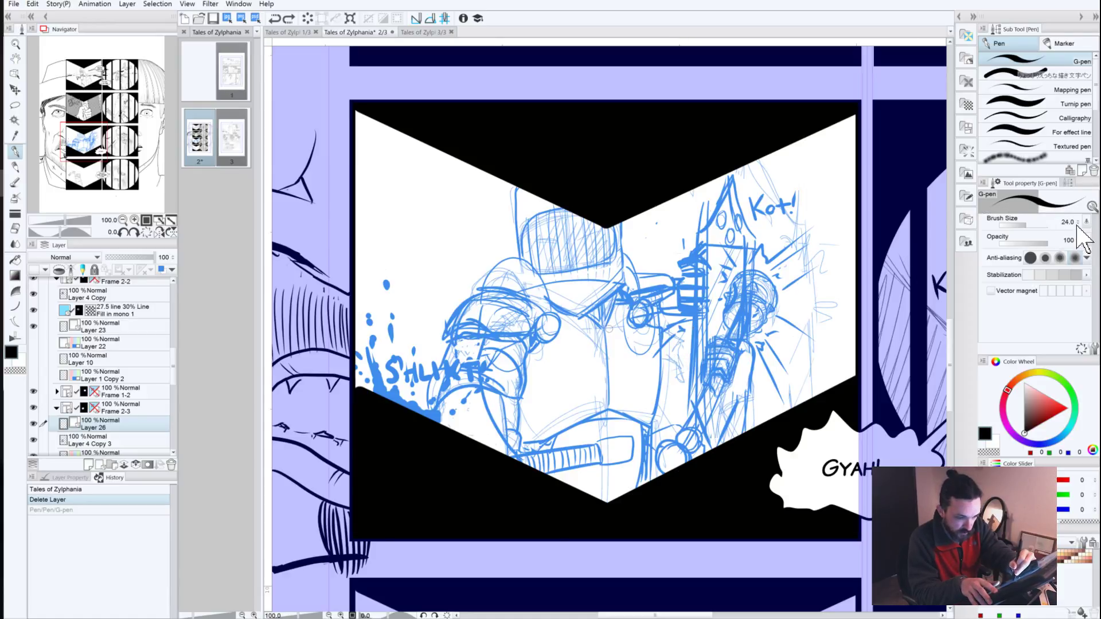
pyautogui.click(1078, 225)
pyautogui.click(1078, 225)
pyautogui.click(1078, 225)
pyautogui.click(1078, 225)
pyautogui.click(1078, 225)
pyautogui.click(1078, 225)
pyautogui.click(1079, 223)
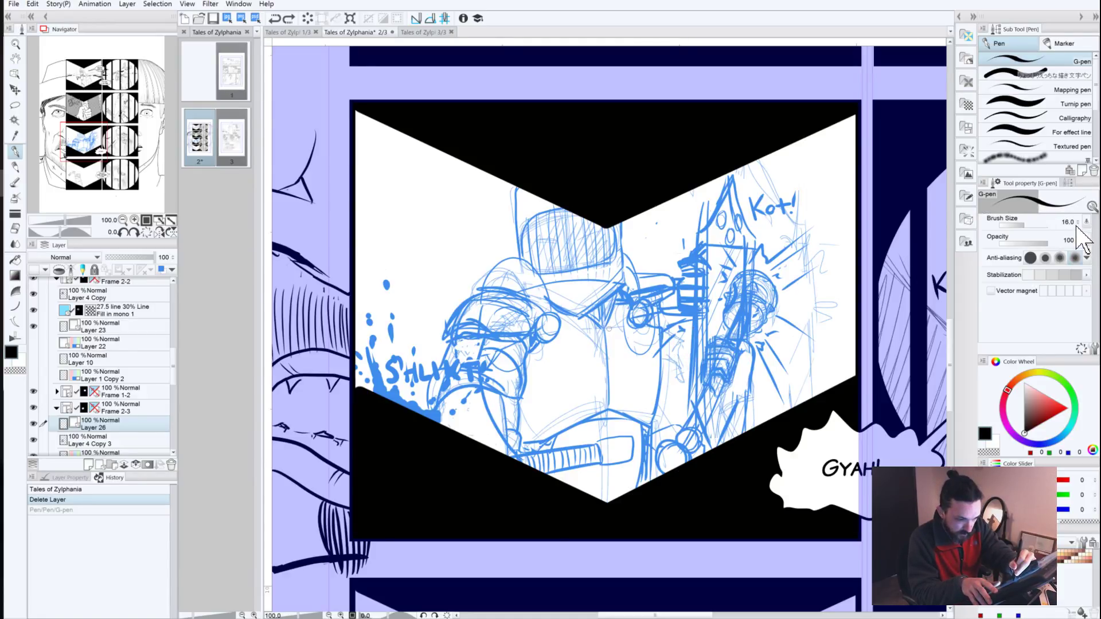
pyautogui.click(1078, 223)
pyautogui.click(1078, 224)
pyautogui.click(1078, 223)
pyautogui.click(1078, 224)
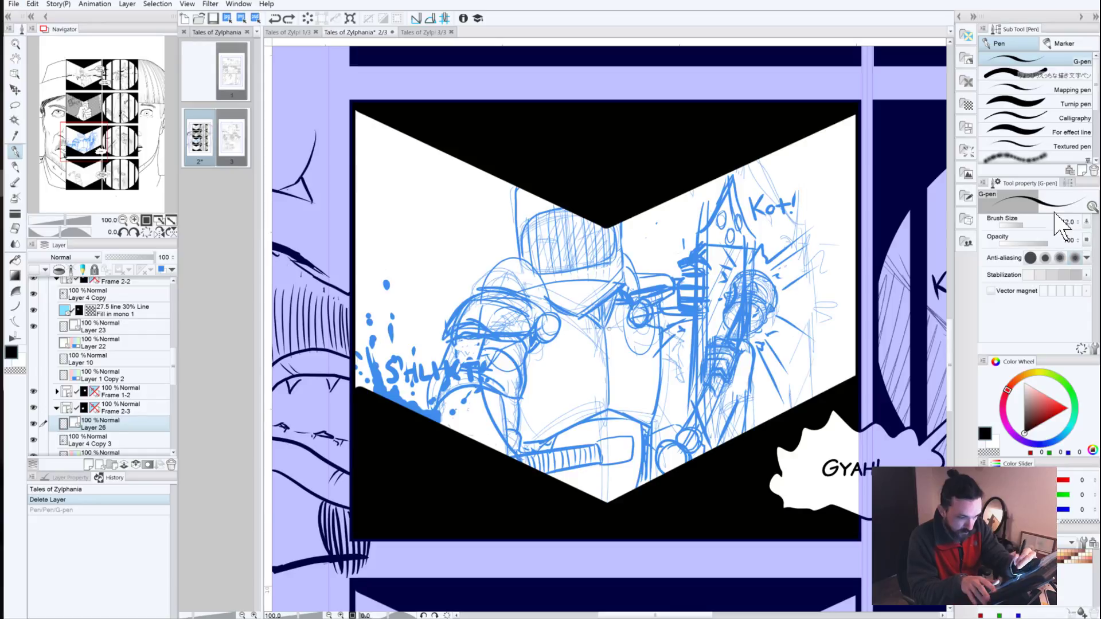
# Step: Ink the two long sides and the pointed top of the narrow upright shield beside the "Kot!" lettering, redoing the right side once
pyautogui.moveTo(689, 399); pyautogui.dragTo(709, 205)
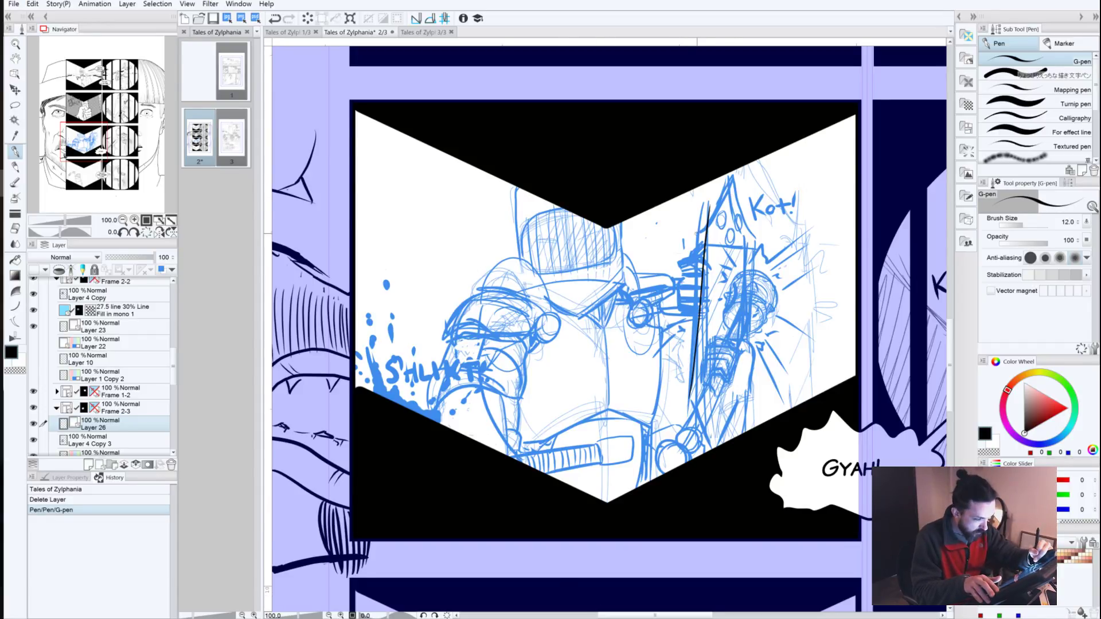
pyautogui.moveTo(717, 214)
pyautogui.mouseDown()
pyautogui.moveTo(740, 171)
pyautogui.moveTo(752, 241)
pyautogui.moveTo(748, 431)
pyautogui.mouseUp()
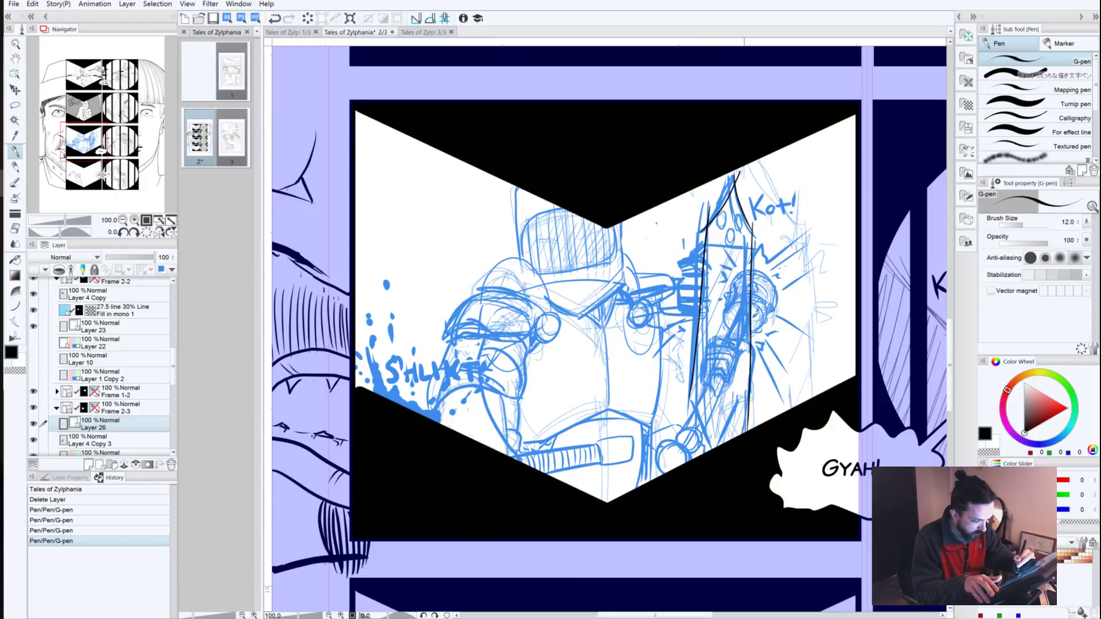
pyautogui.hotkey('ctrl', 'z')
pyautogui.moveTo(756, 222); pyautogui.dragTo(737, 437)
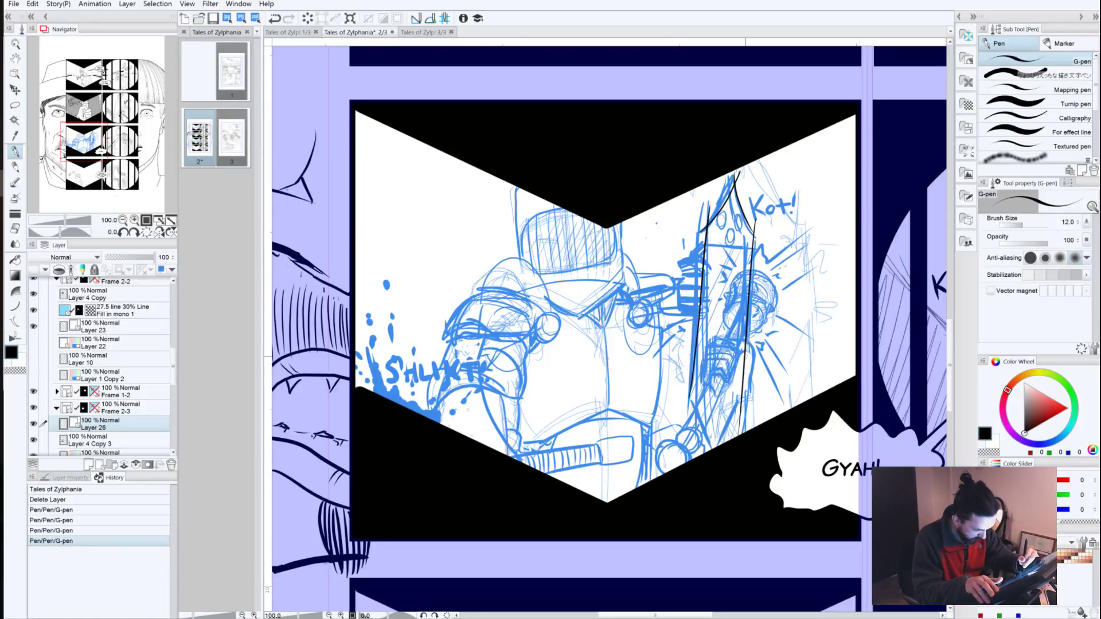
pyautogui.moveTo(752, 345); pyautogui.dragTo(719, 444)
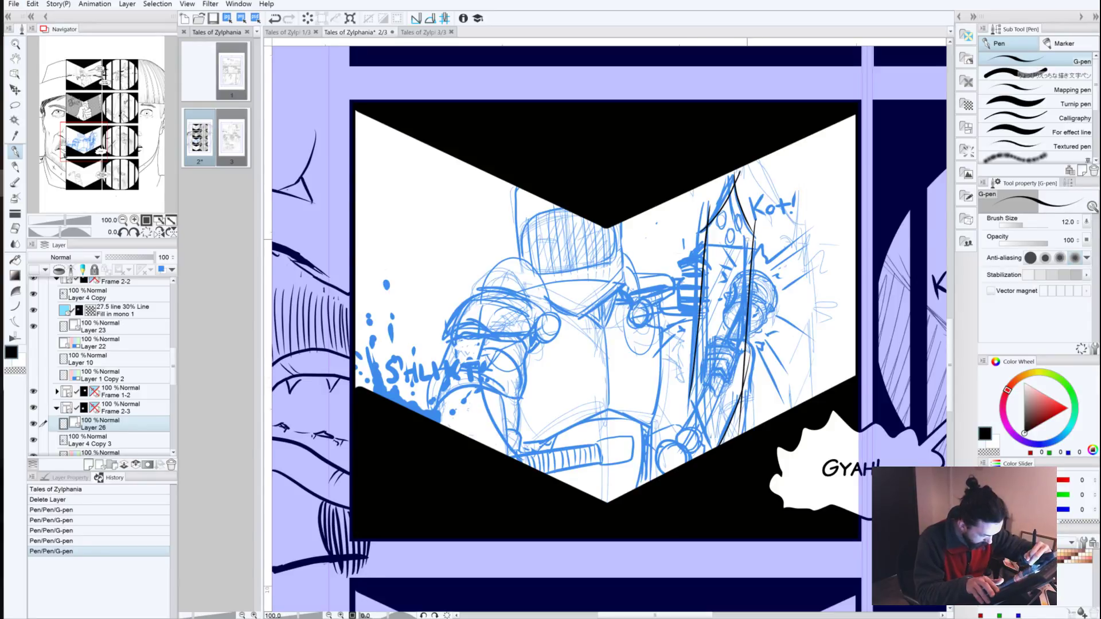
pyautogui.moveTo(747, 246); pyautogui.dragTo(699, 235)
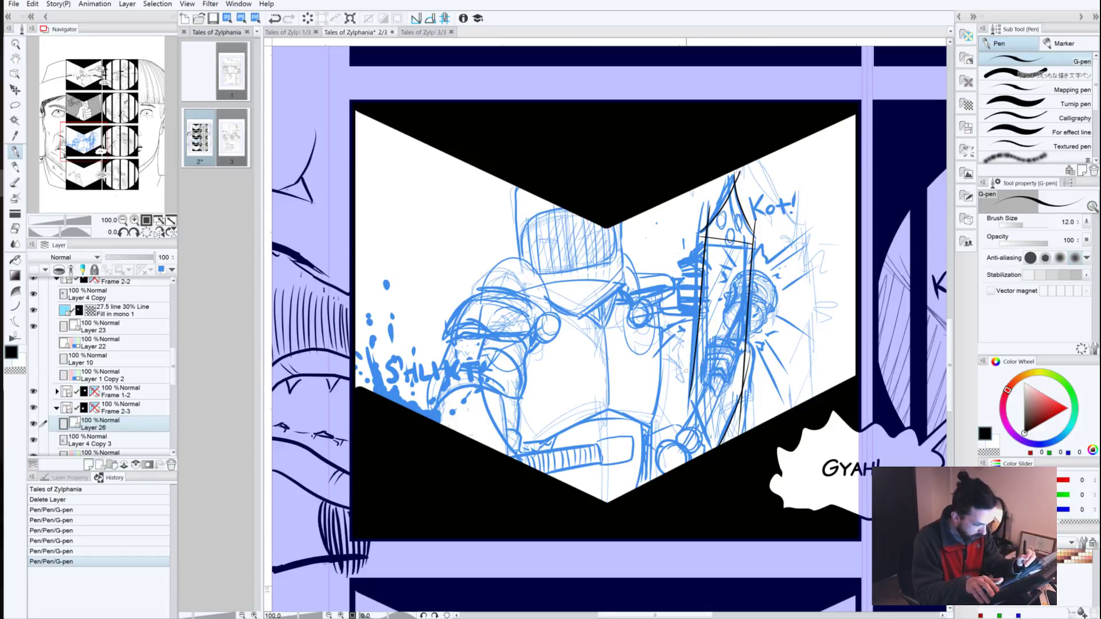
pyautogui.moveTo(693, 357); pyautogui.dragTo(724, 450)
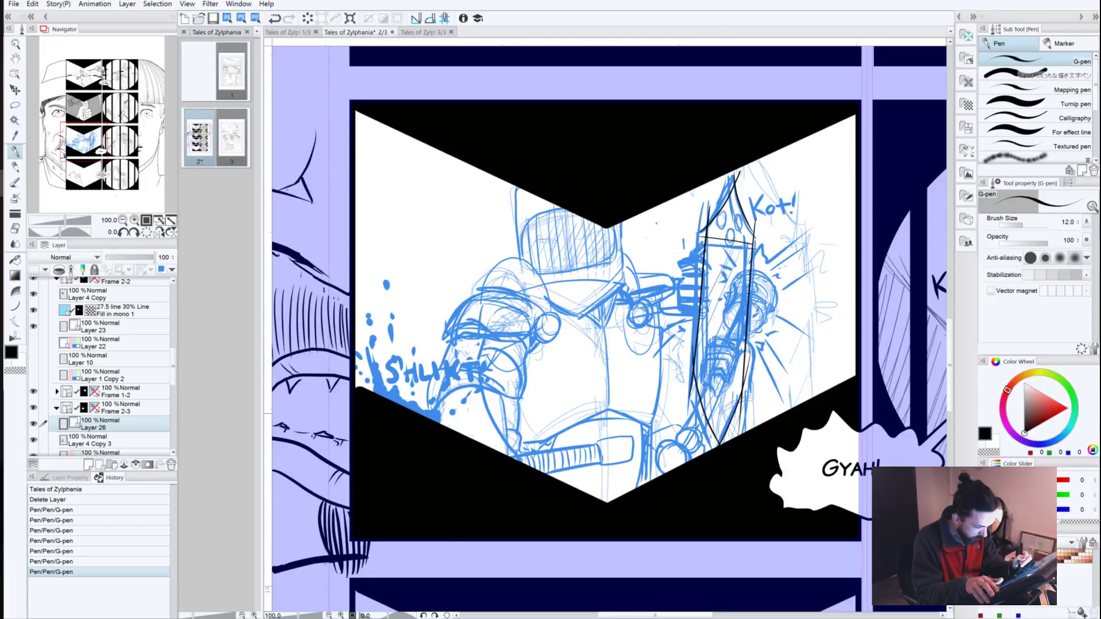
pyautogui.hotkey('ctrl', 'z')
pyautogui.hotkey('ctrl', 'z')
pyautogui.hotkey('ctrl', 'z')
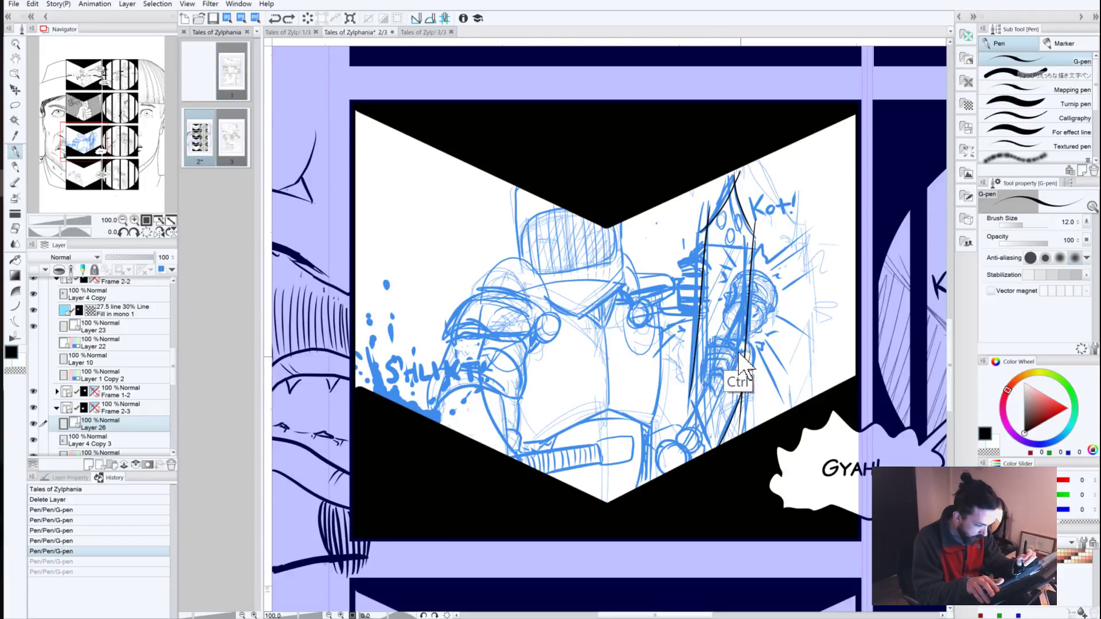
# Step: Ink the shield's two lower curves so they taper to a point at the bottom, undoing the stray eraser stroke
pyautogui.moveTo(748, 360); pyautogui.dragTo(714, 449)
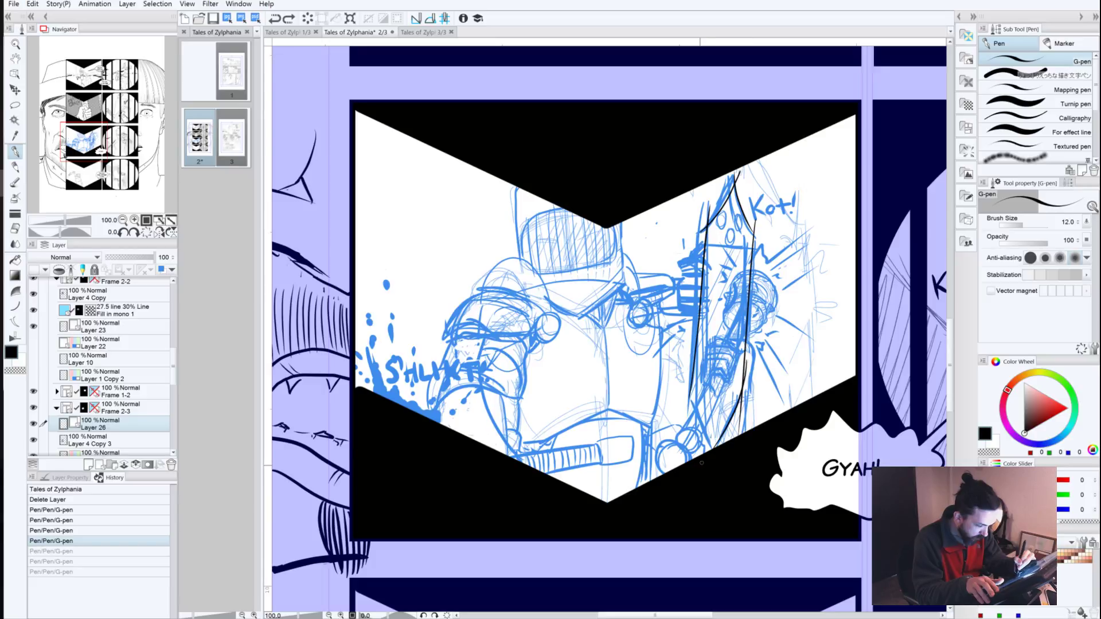
pyautogui.moveTo(692, 351); pyautogui.dragTo(717, 447)
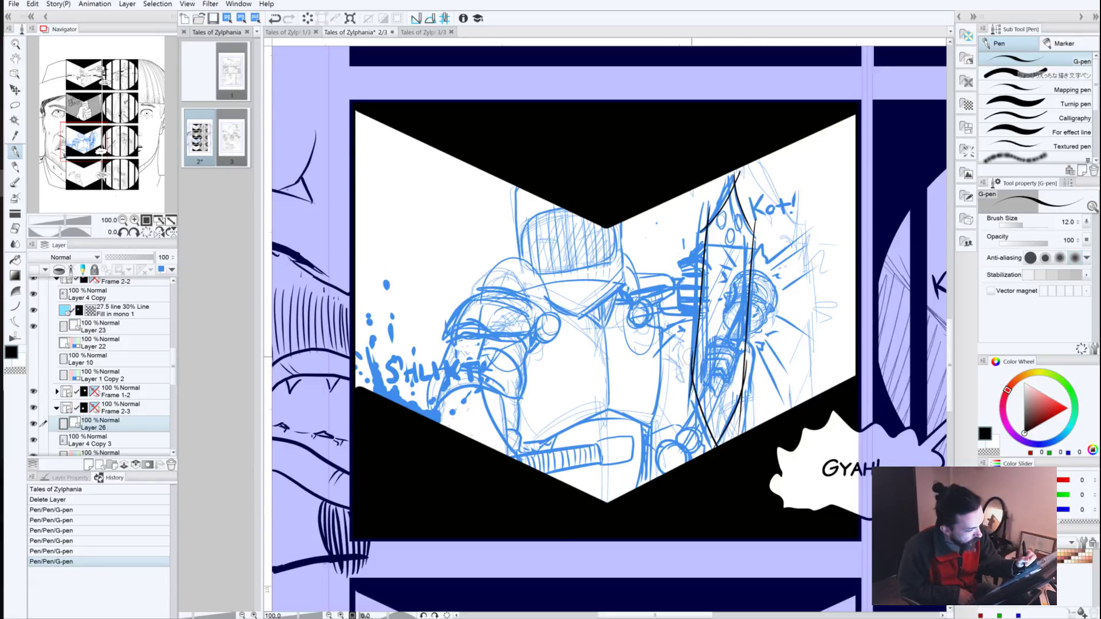
pyautogui.moveTo(705, 229); pyautogui.dragTo(676, 387)
pyautogui.hotkey('ctrl', 'z')
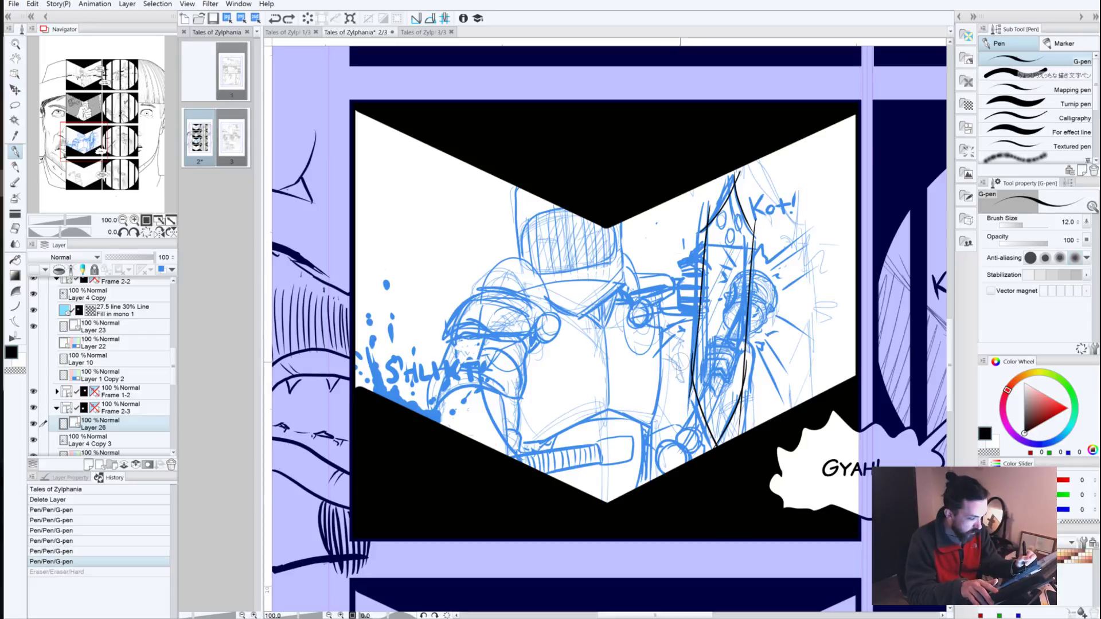
# Step: Check the knight's shield in the first-row panel for reference, and re-ink the shield's lower left curve slightly inward, erasing the old line
pyautogui.click(84, 77)
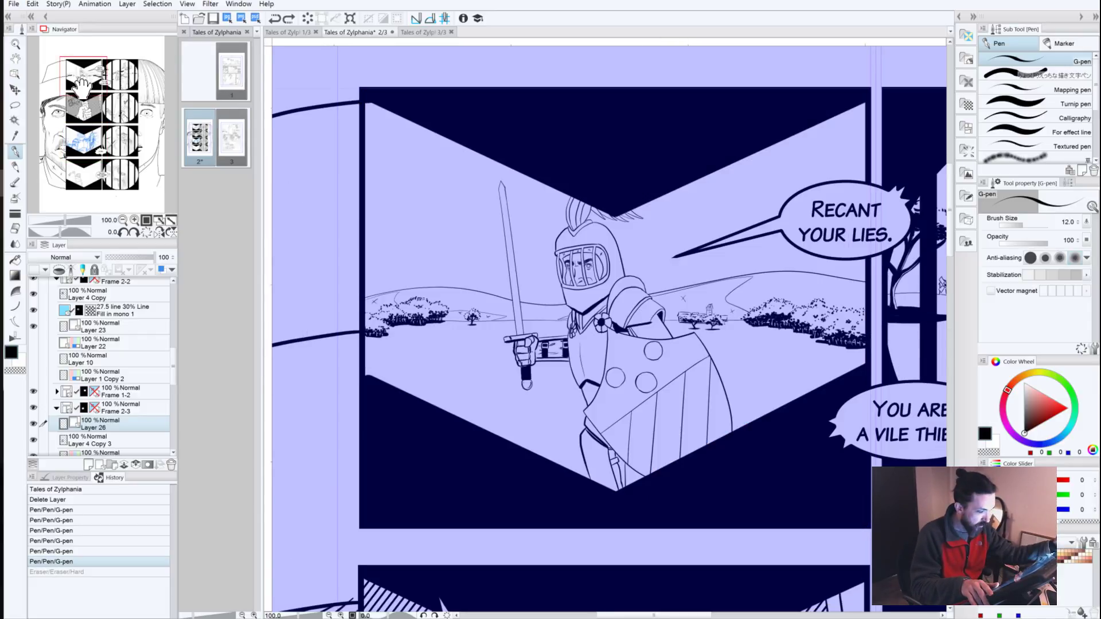
pyautogui.click(80, 145)
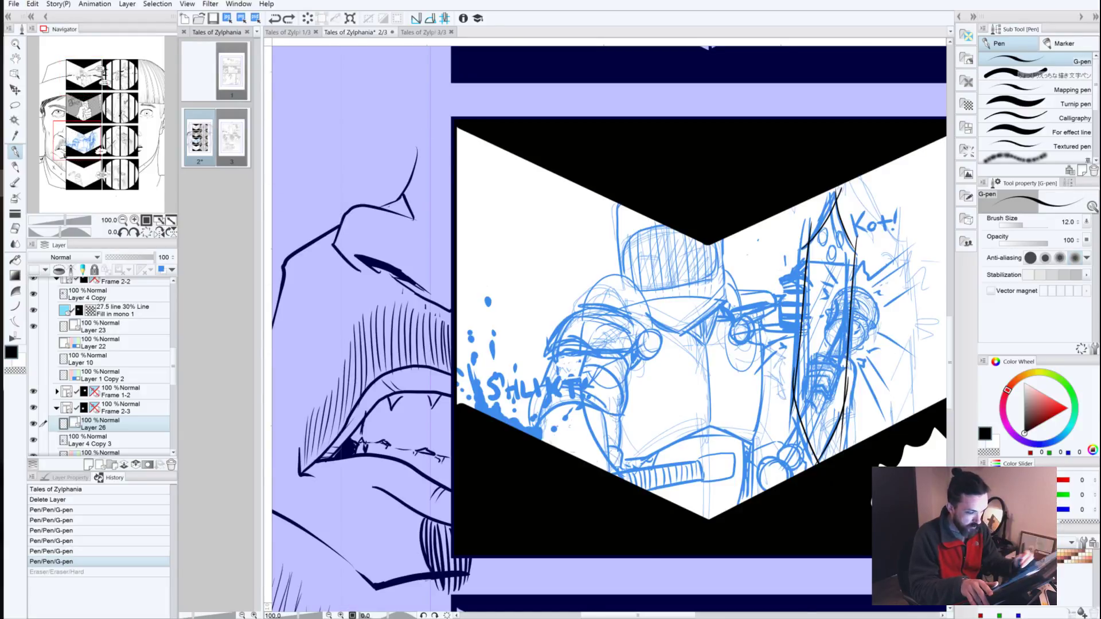
pyautogui.click(73, 80)
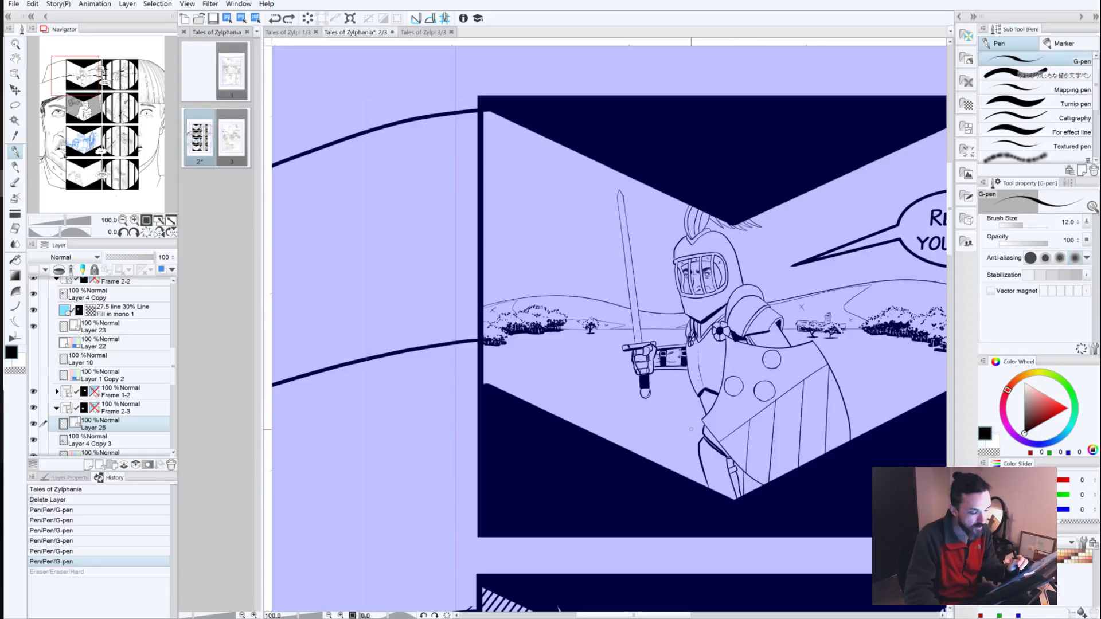
pyautogui.click(80, 146)
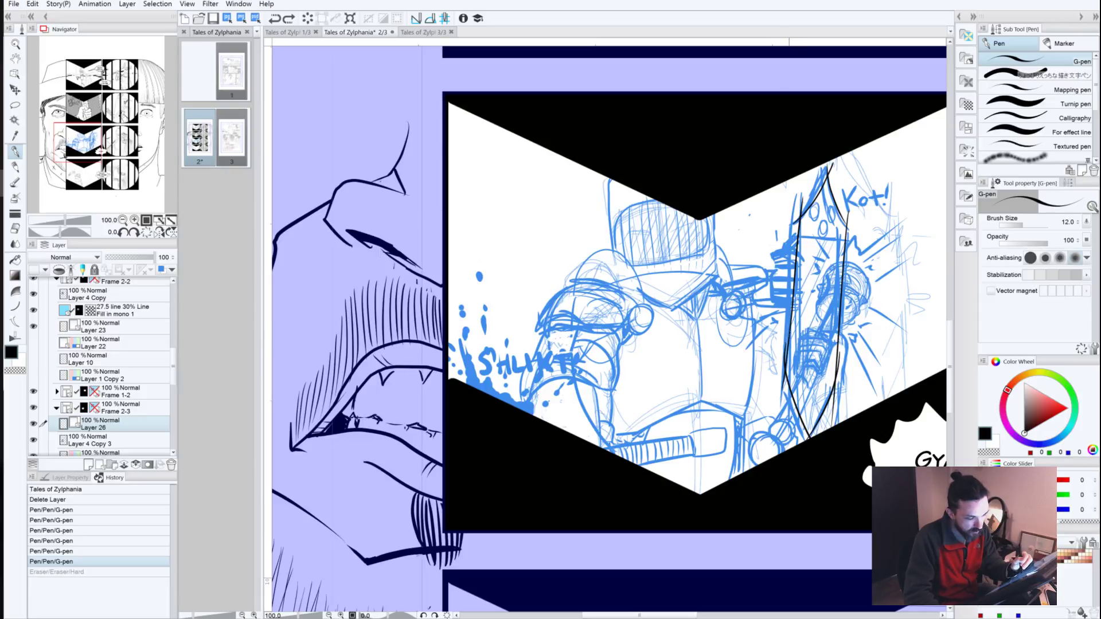
pyautogui.moveTo(789, 342); pyautogui.dragTo(808, 435)
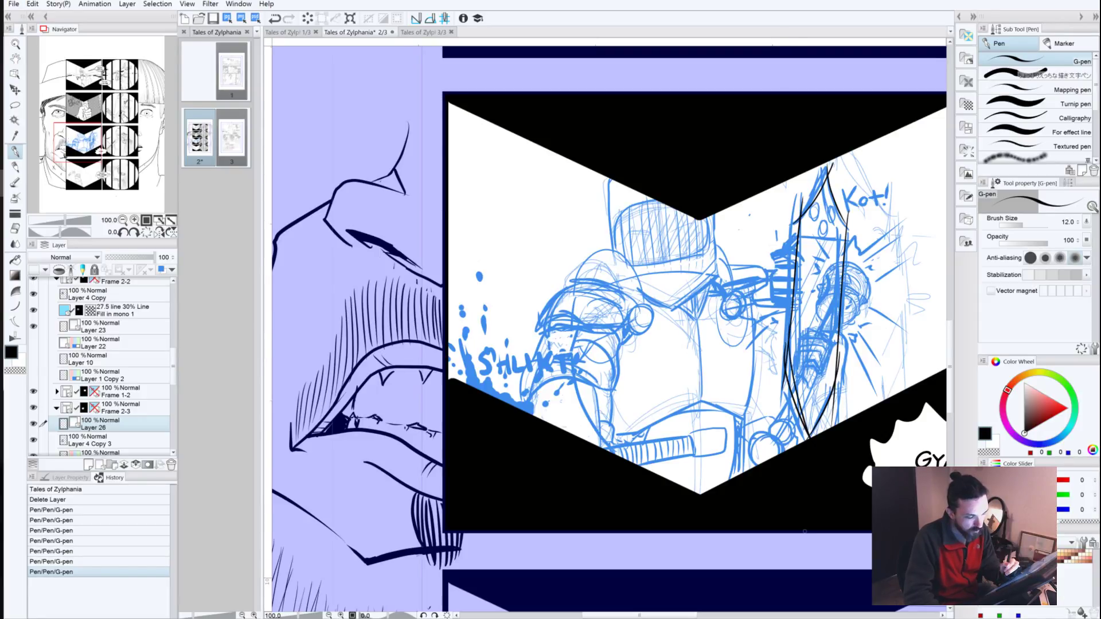
pyautogui.moveTo(781, 344); pyautogui.dragTo(805, 433)
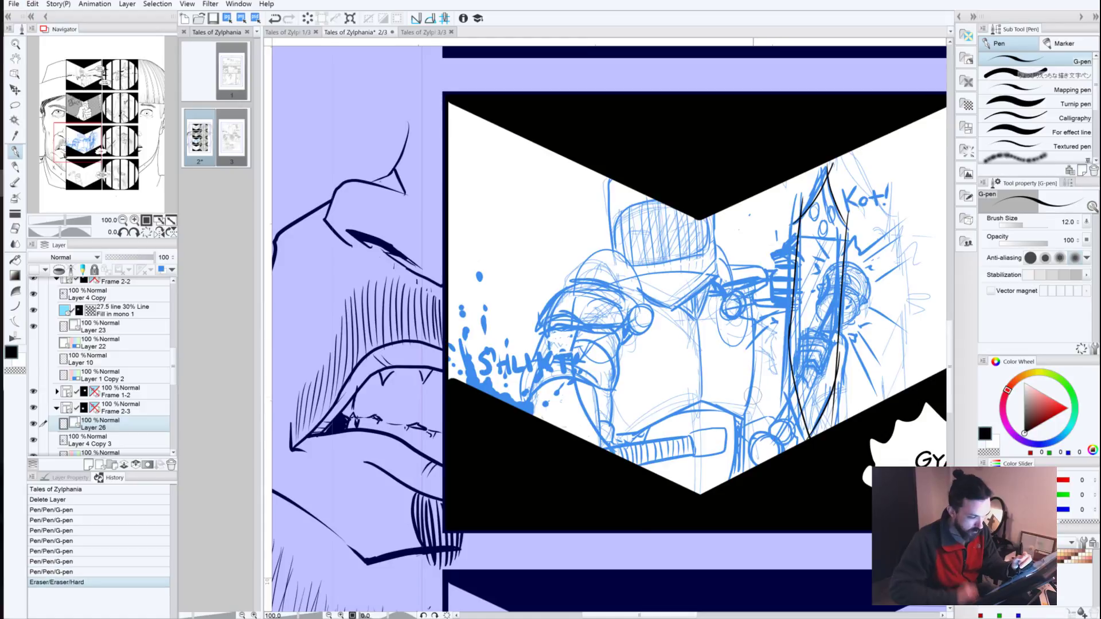
# Step: Ink one thin cross line just below the shield's pointed top and another where its lower curves begin
pyautogui.scroll(-3, 755, 393)
pyautogui.scroll(4, 756, 402)
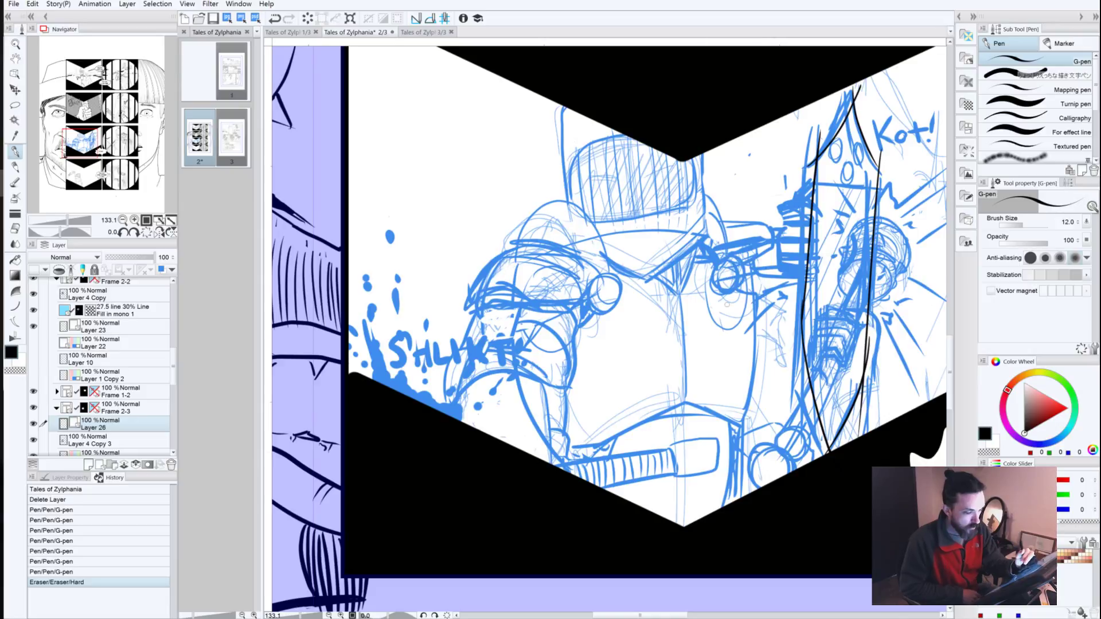
pyautogui.press('space')
pyautogui.moveTo(676, 373); pyautogui.dragTo(599, 385)
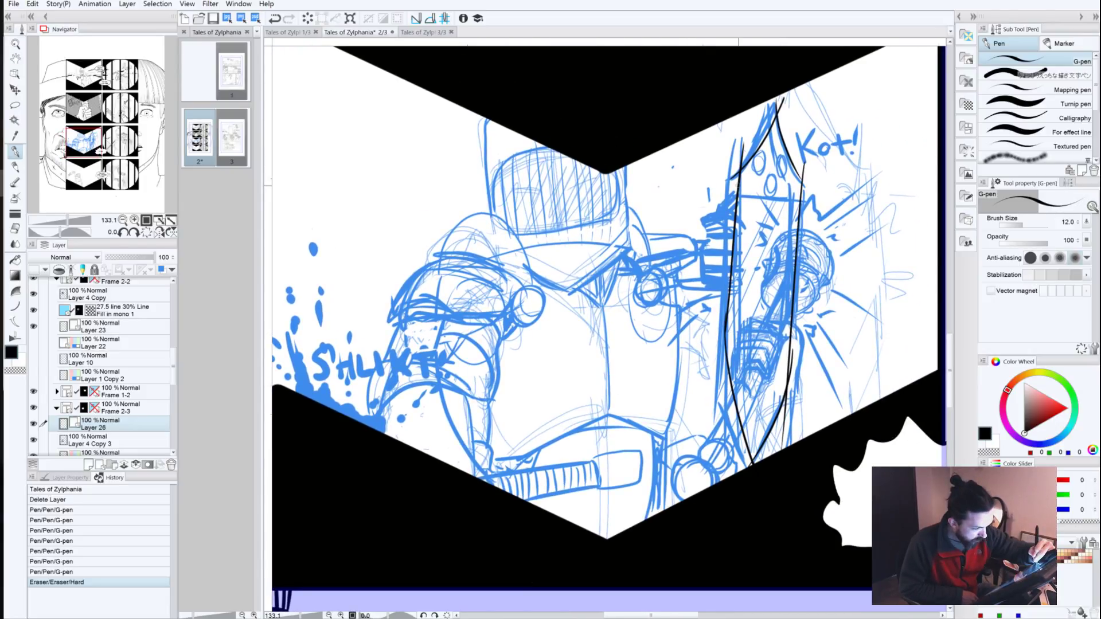
pyautogui.moveTo(808, 190); pyautogui.dragTo(734, 180)
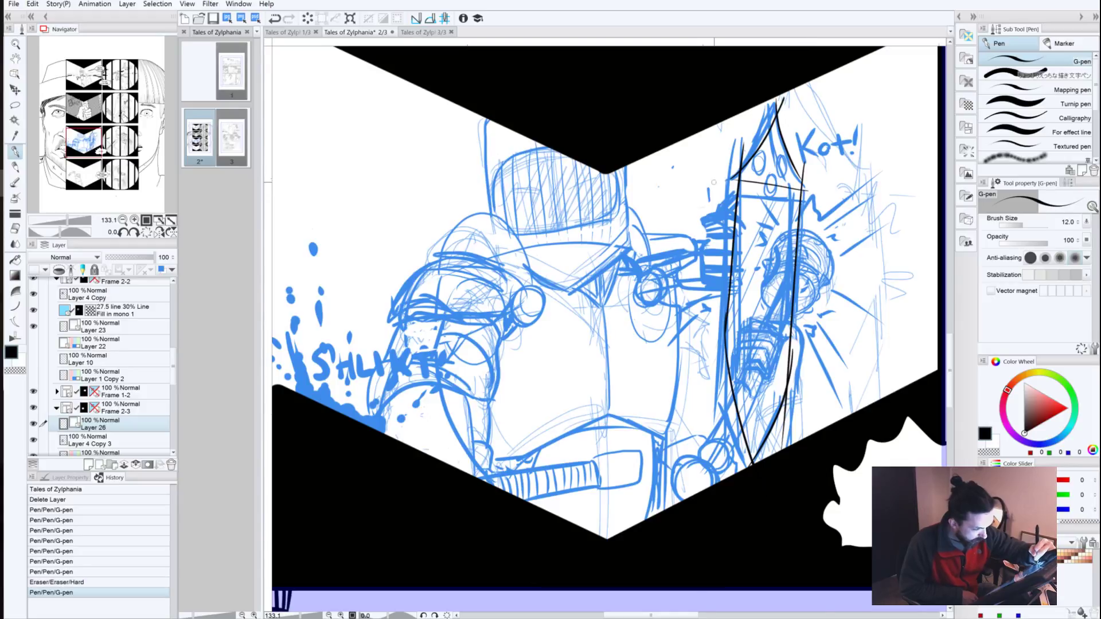
pyautogui.hotkey('ctrl', 'z')
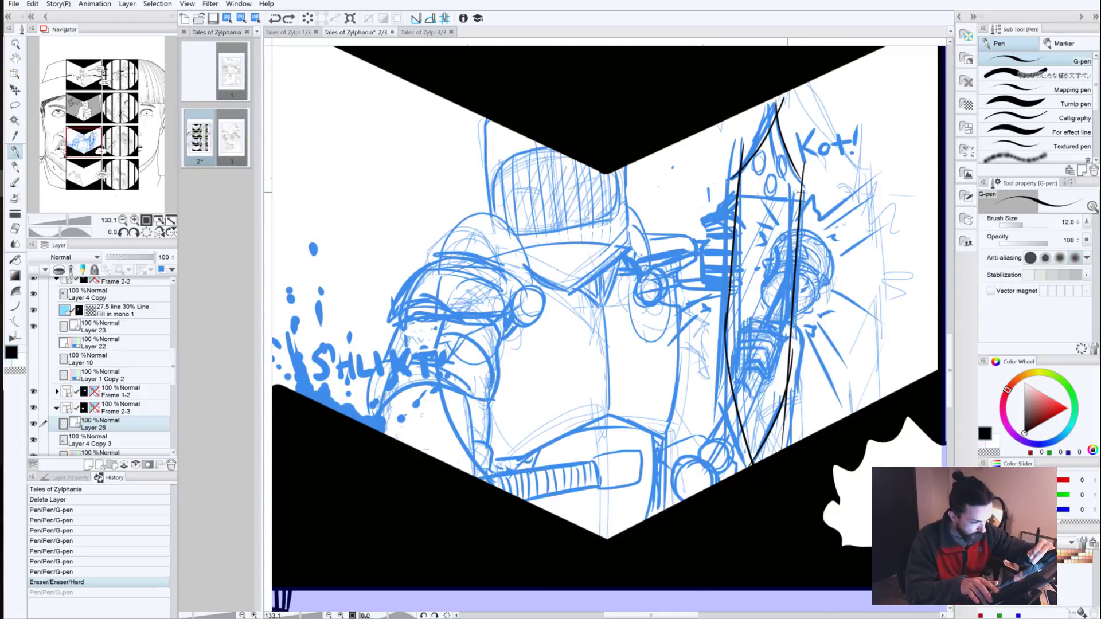
pyautogui.moveTo(800, 194); pyautogui.dragTo(723, 184)
pyautogui.hotkey('ctrl', 'z')
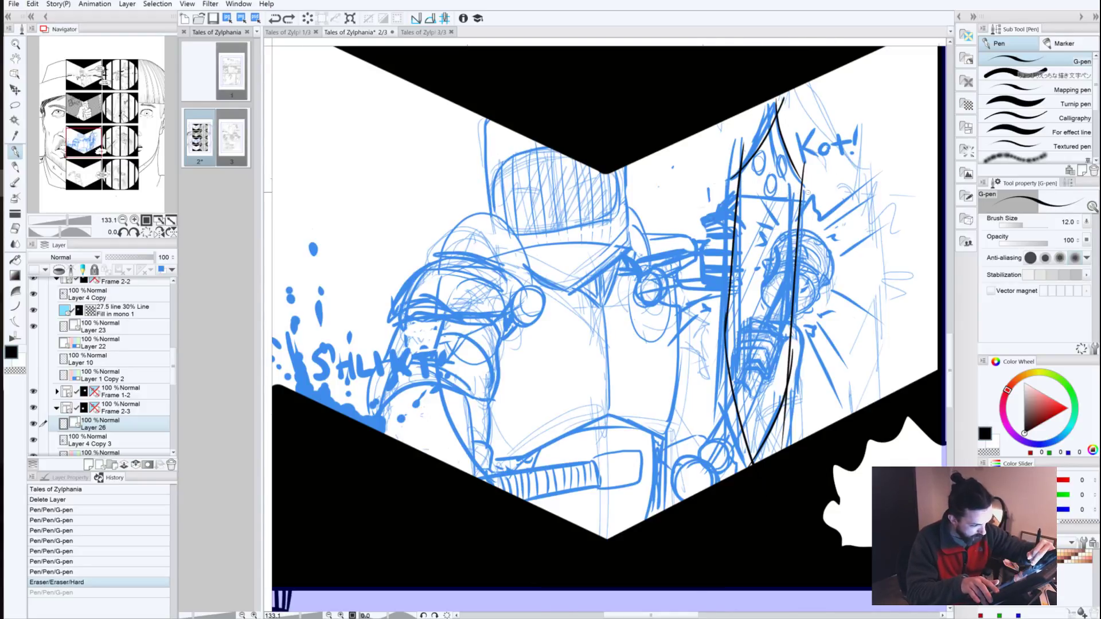
pyautogui.moveTo(809, 194); pyautogui.dragTo(721, 187)
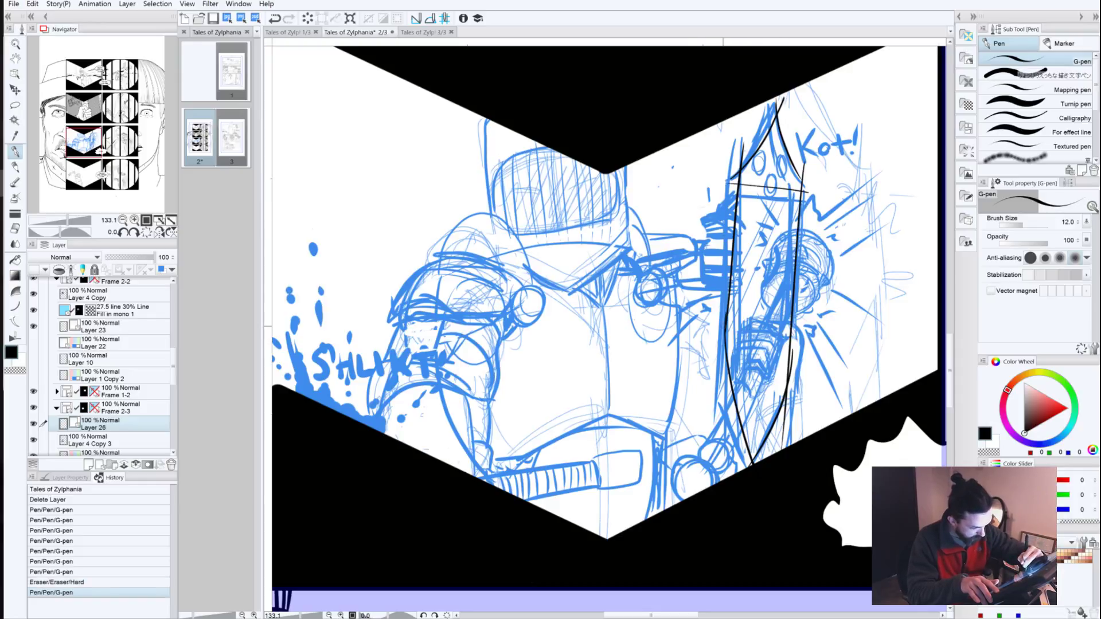
pyautogui.moveTo(790, 335); pyautogui.dragTo(707, 325)
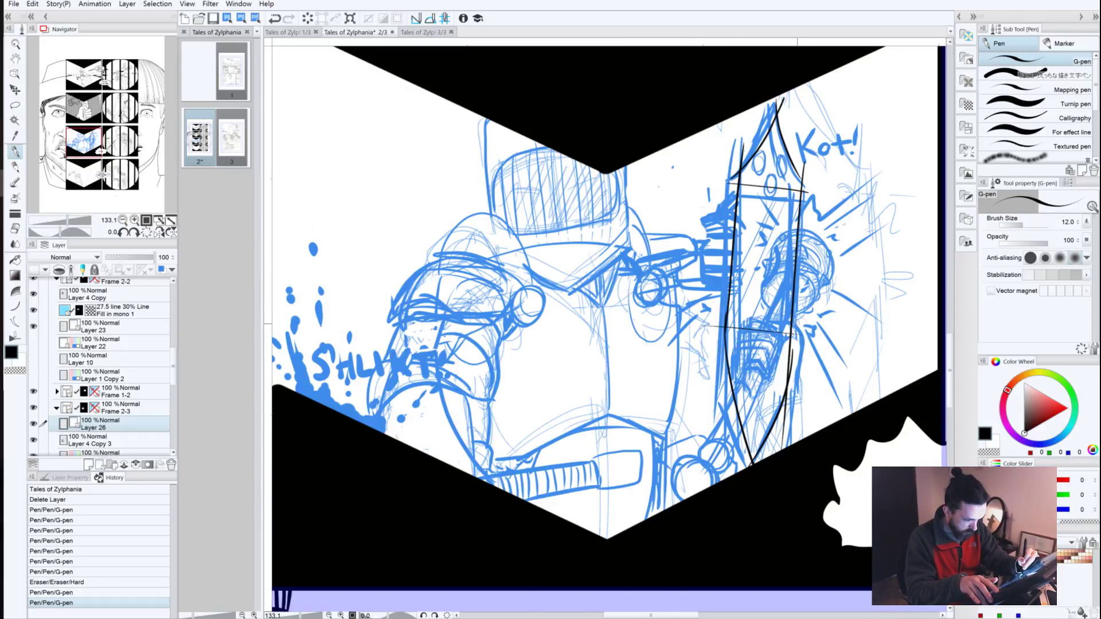
# Step: Re-ink the shield's lower right curve from the lower cross line to the bottom point and erase the leftover old line
pyautogui.hotkey('ctrl', 'z')
pyautogui.moveTo(794, 331); pyautogui.dragTo(763, 460)
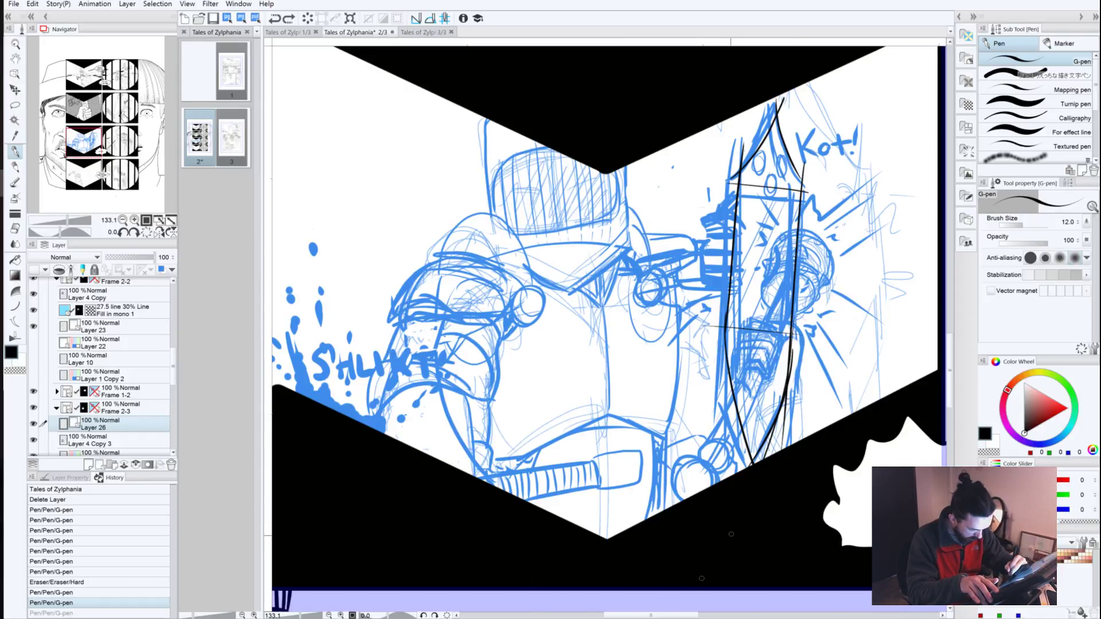
pyautogui.hotkey('ctrl', 'z')
pyautogui.moveTo(792, 338); pyautogui.dragTo(751, 462)
pyautogui.hotkey('ctrl', 'y')
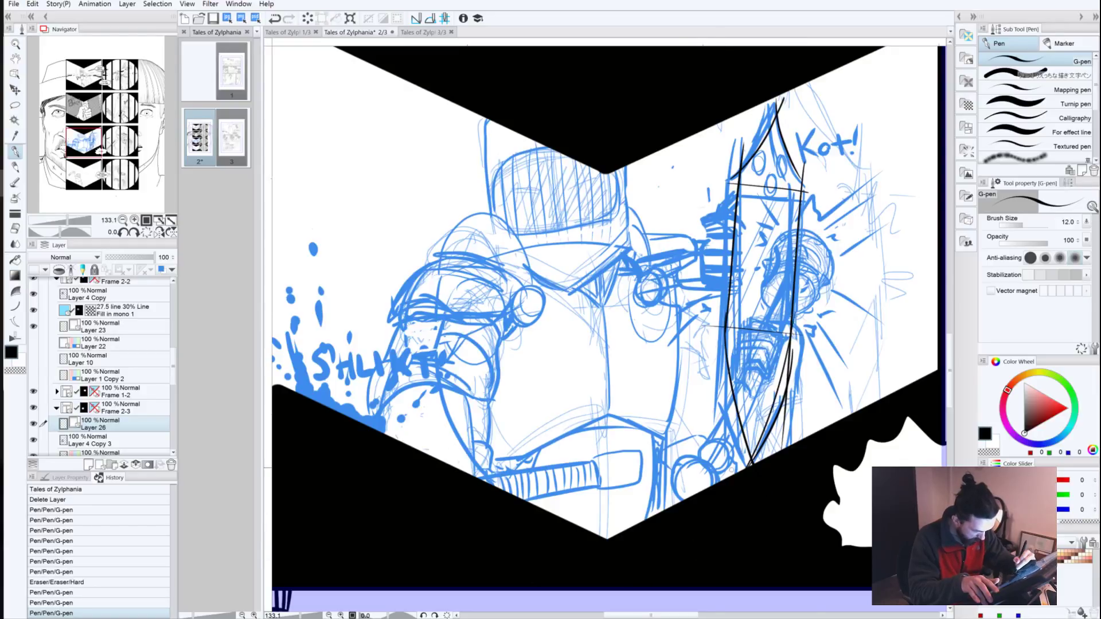
pyautogui.hotkey('ctrl', 'z')
pyautogui.hotkey('ctrl', 'y')
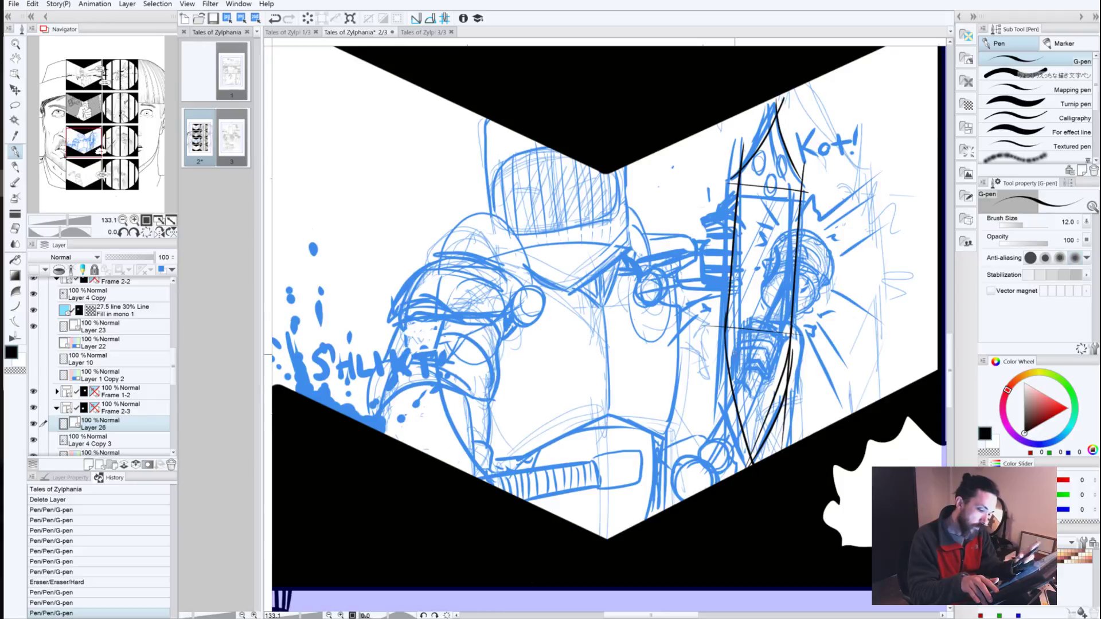
pyautogui.moveTo(787, 388)
pyautogui.mouseDown()
pyautogui.moveTo(728, 497)
pyautogui.moveTo(739, 469)
pyautogui.mouseUp()
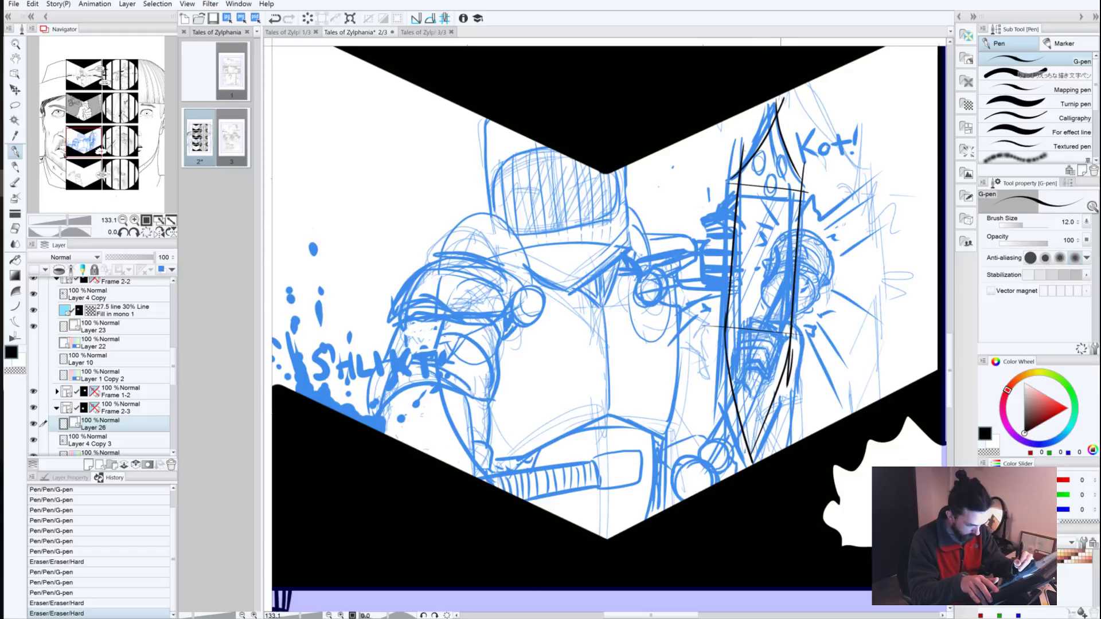
pyautogui.moveTo(790, 385); pyautogui.dragTo(792, 342)
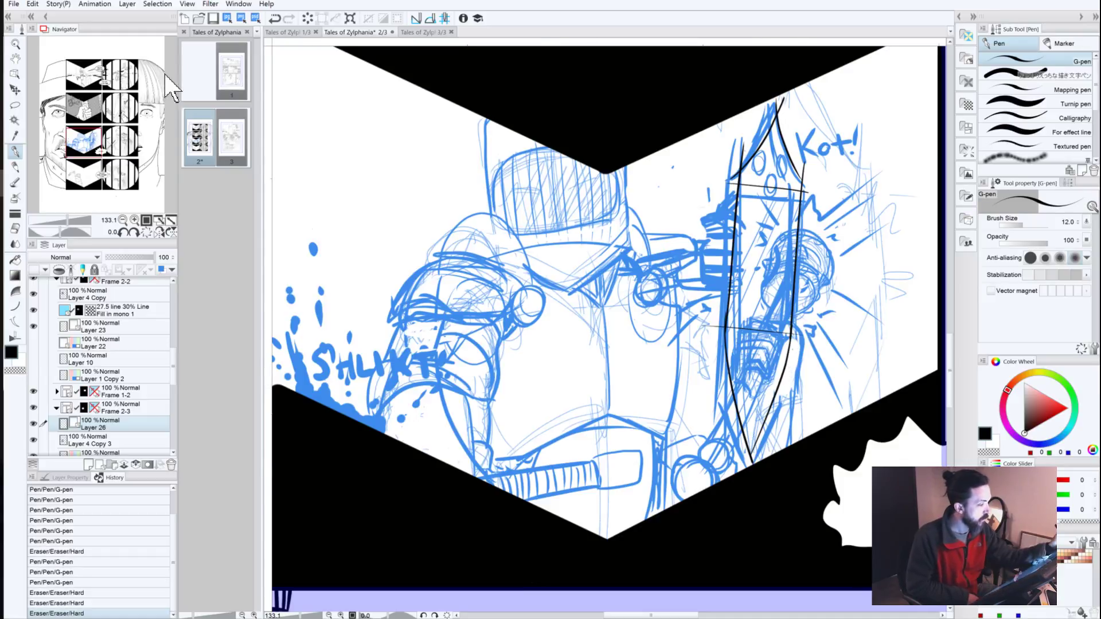
# Step: Erase the shield's thin upper cross line and re-ink it bolder between the two long sides
pyautogui.click(85, 79)
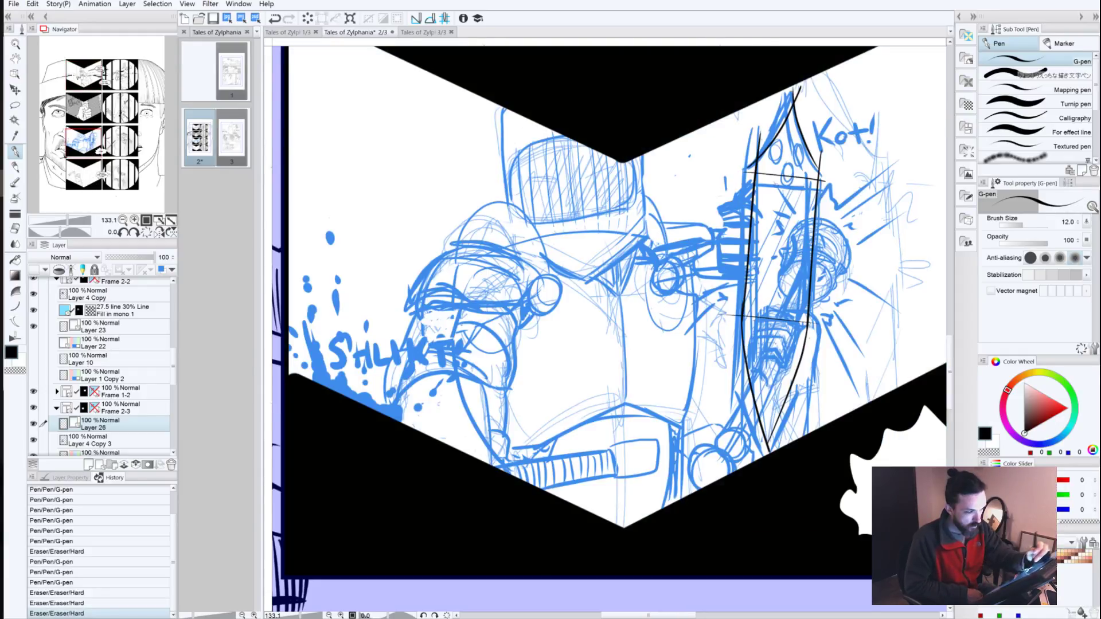
pyautogui.moveTo(760, 176); pyautogui.dragTo(800, 175)
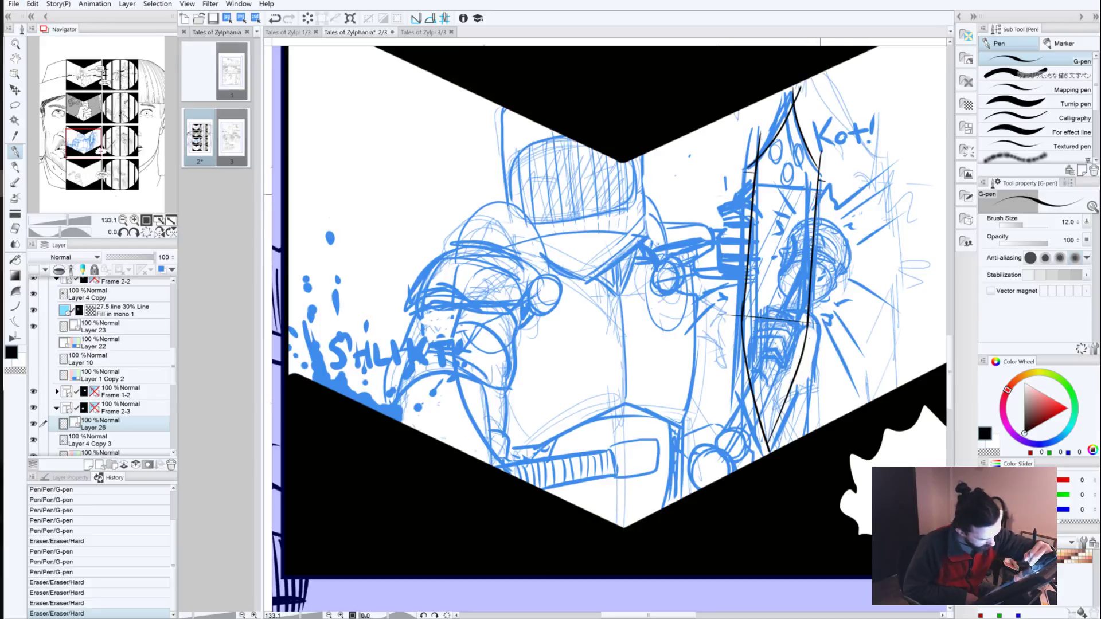
pyautogui.moveTo(776, 181); pyautogui.dragTo(820, 195)
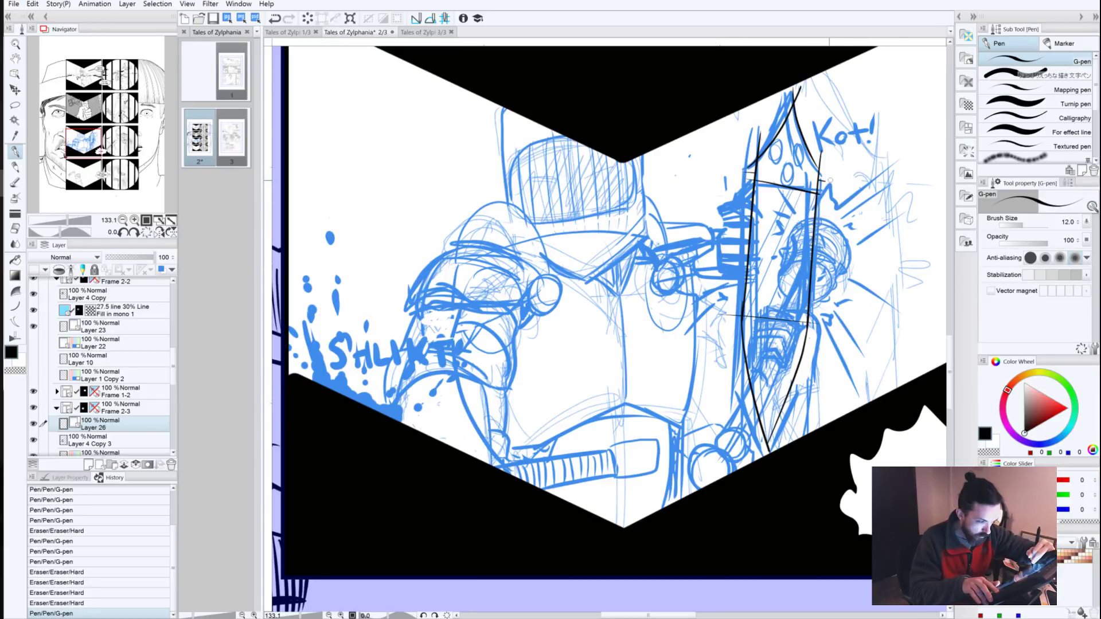
pyautogui.hotkey('ctrl', 'z')
pyautogui.hotkey('ctrl', 'y')
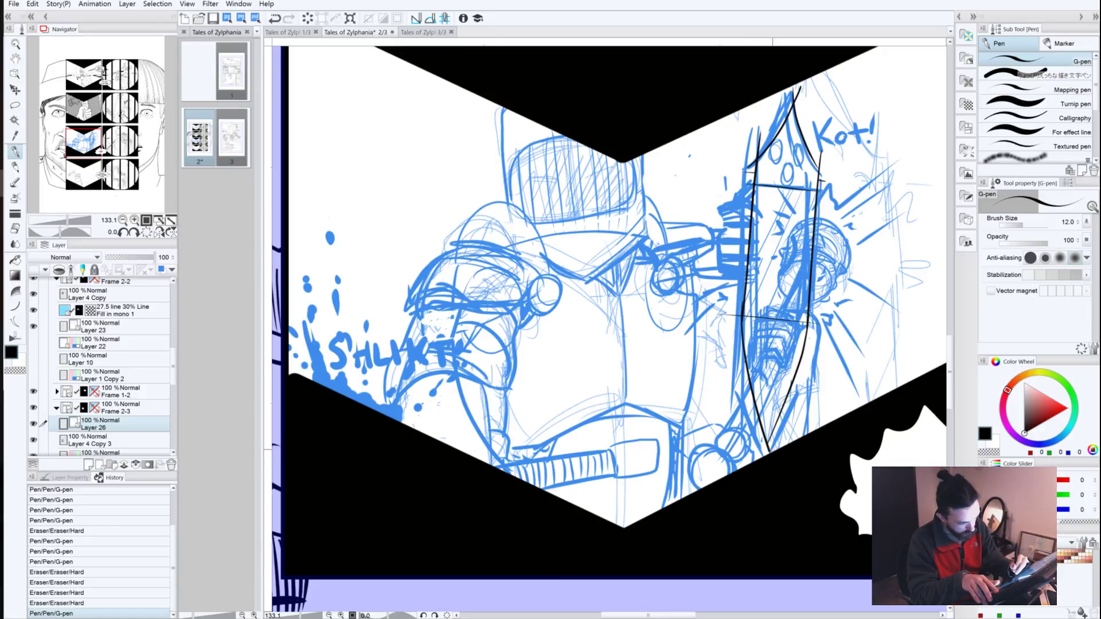
# Step: Erase the overshooting line ends at the shield's tips and corners, along with the thin lower cross line
pyautogui.moveTo(770, 453); pyautogui.dragTo(767, 446)
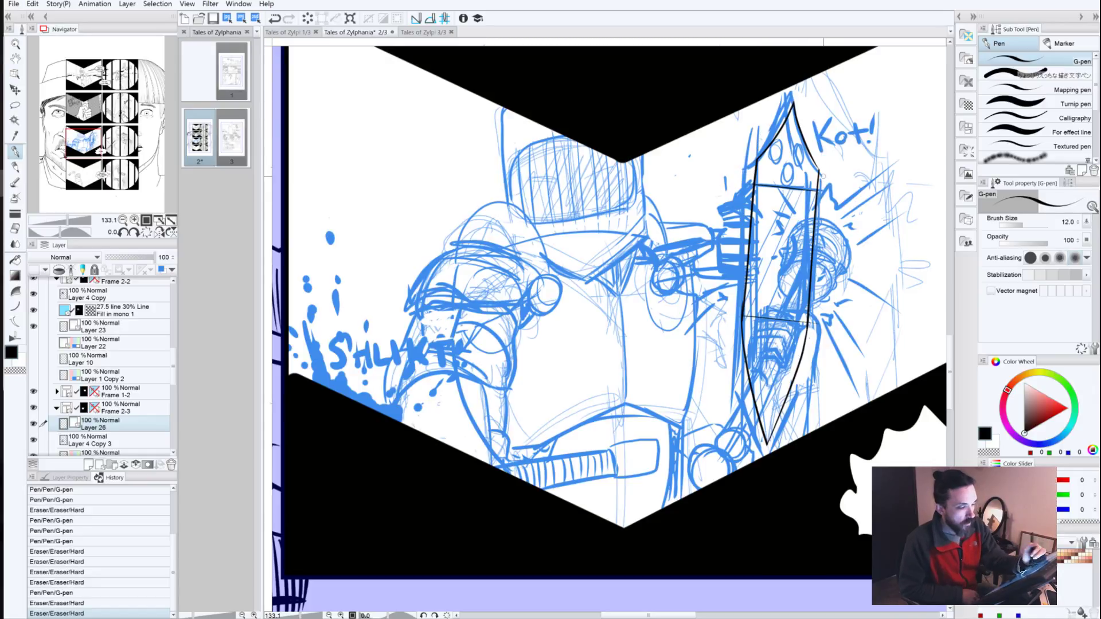
pyautogui.moveTo(798, 90); pyautogui.dragTo(735, 315)
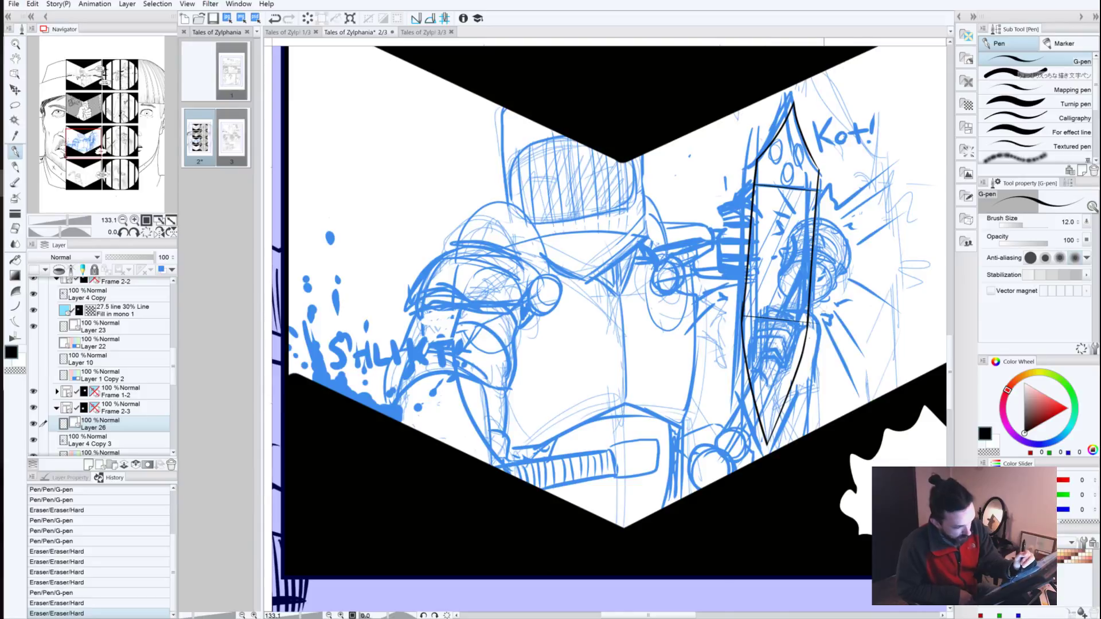
pyautogui.moveTo(815, 345)
pyautogui.mouseDown()
pyautogui.moveTo(810, 321)
pyautogui.moveTo(770, 334)
pyautogui.moveTo(742, 316)
pyautogui.mouseUp()
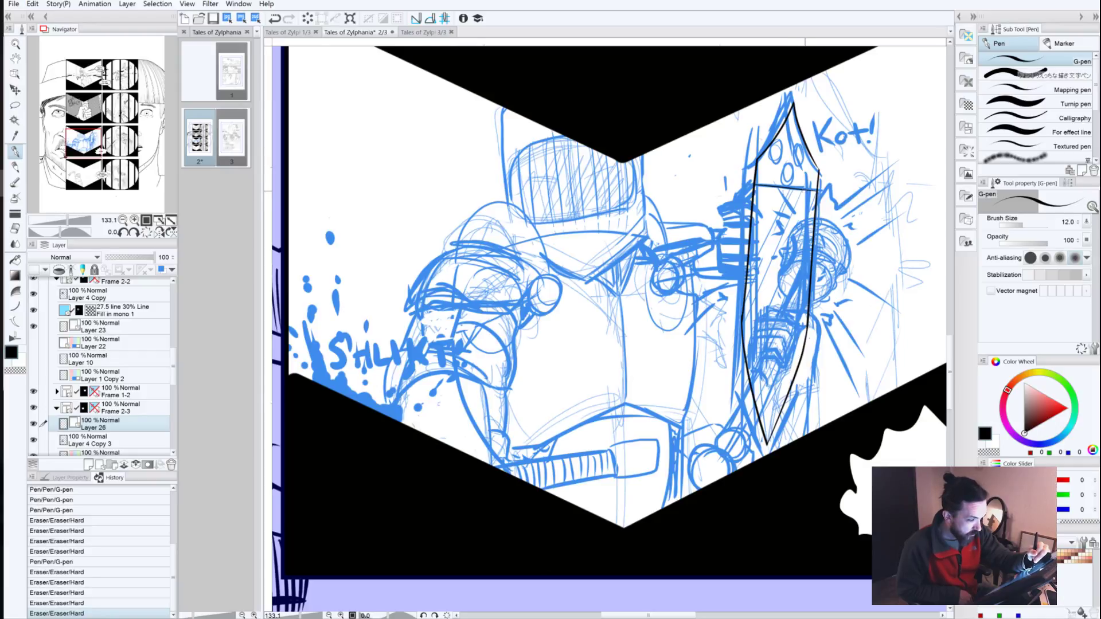
pyautogui.moveTo(808, 182); pyautogui.dragTo(712, 363)
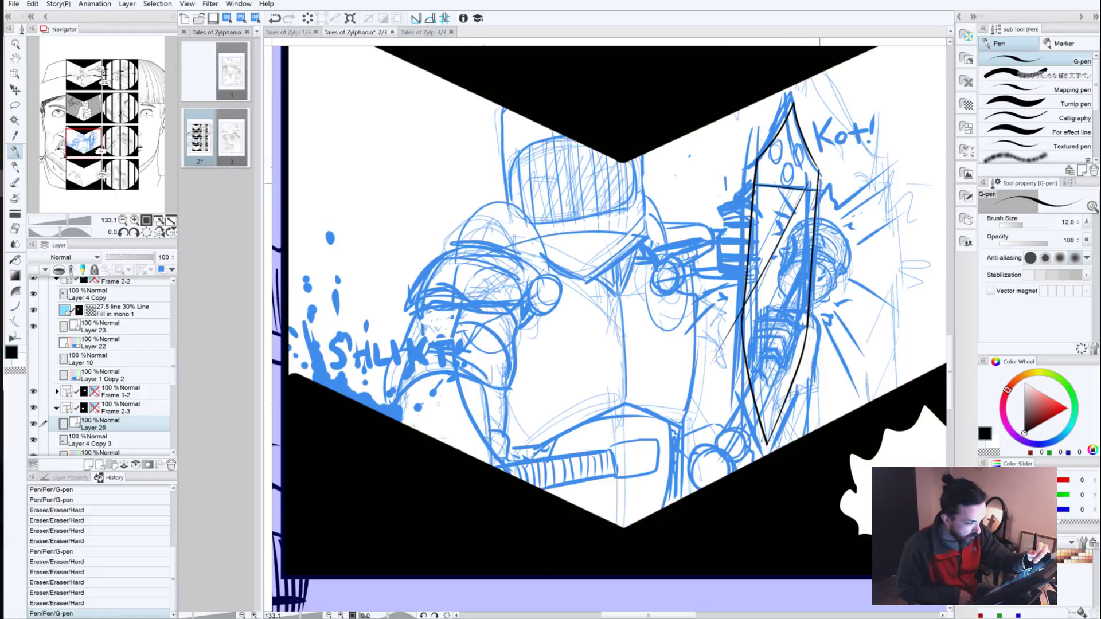
pyautogui.moveTo(817, 184); pyautogui.dragTo(699, 402)
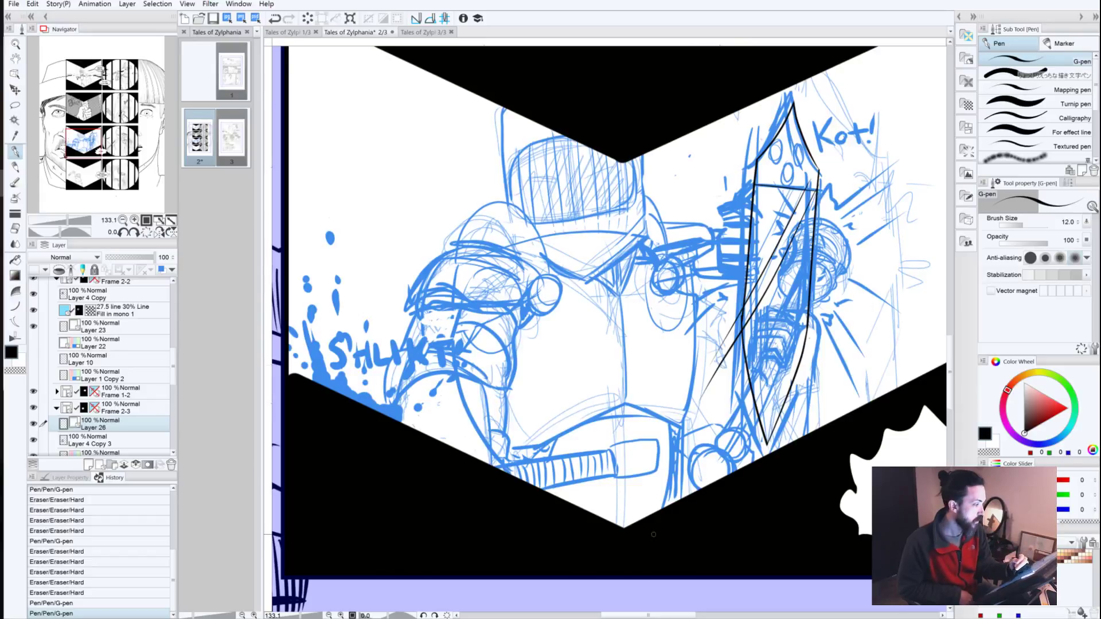
pyautogui.click(84, 78)
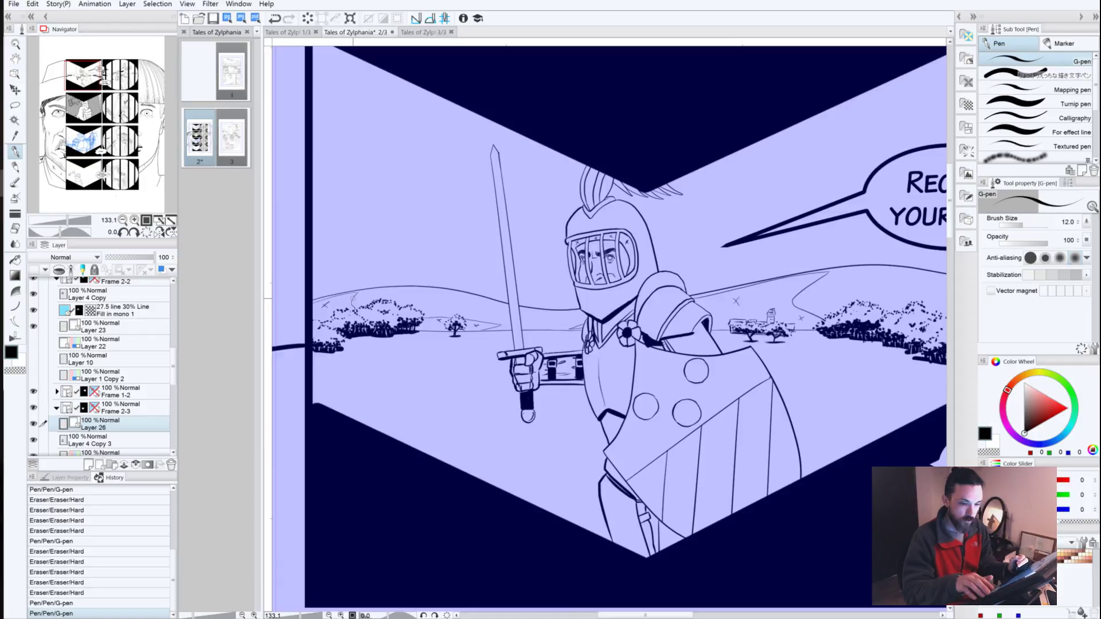
pyautogui.hotkey('ctrl', 'z')
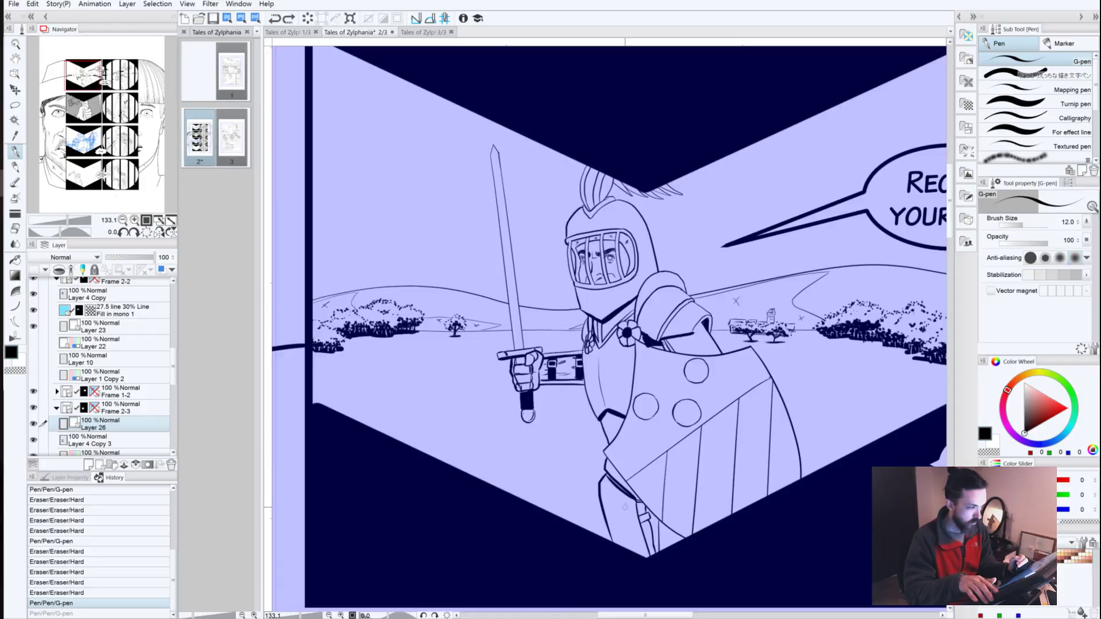
pyautogui.click(92, 143)
pyautogui.hotkey('ctrl', 'z')
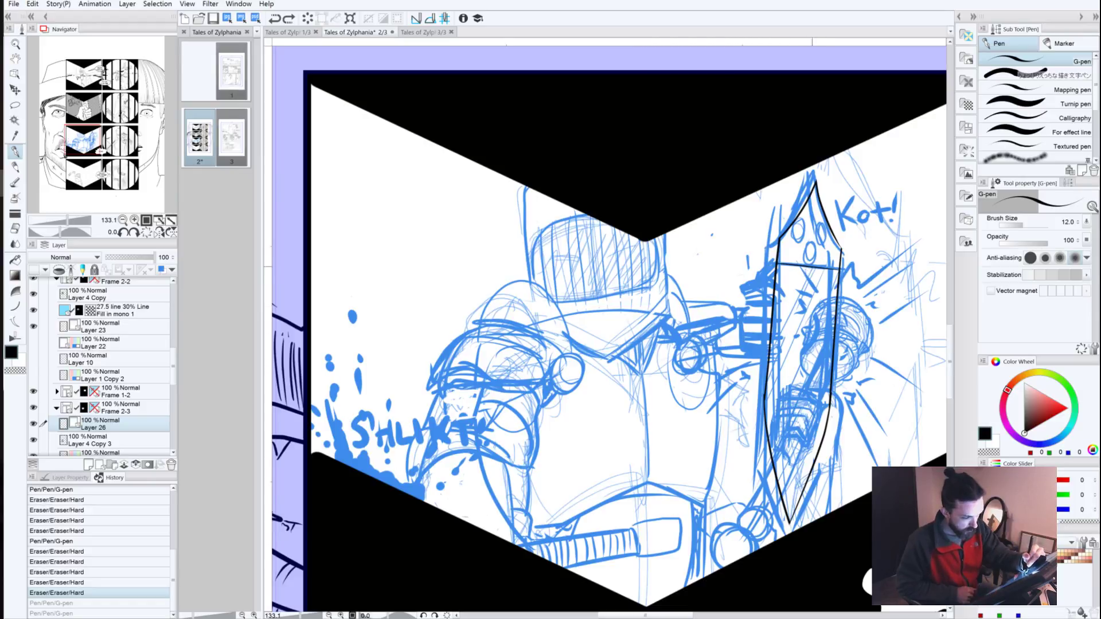
pyautogui.moveTo(803, 277); pyautogui.dragTo(783, 322)
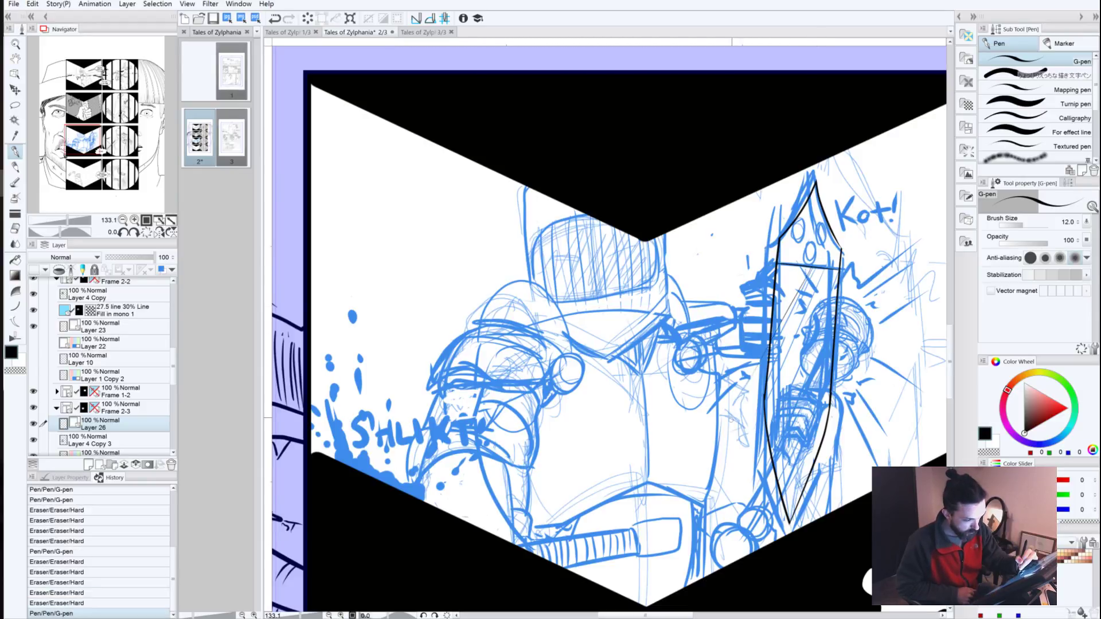
pyautogui.moveTo(828, 265); pyautogui.dragTo(767, 387)
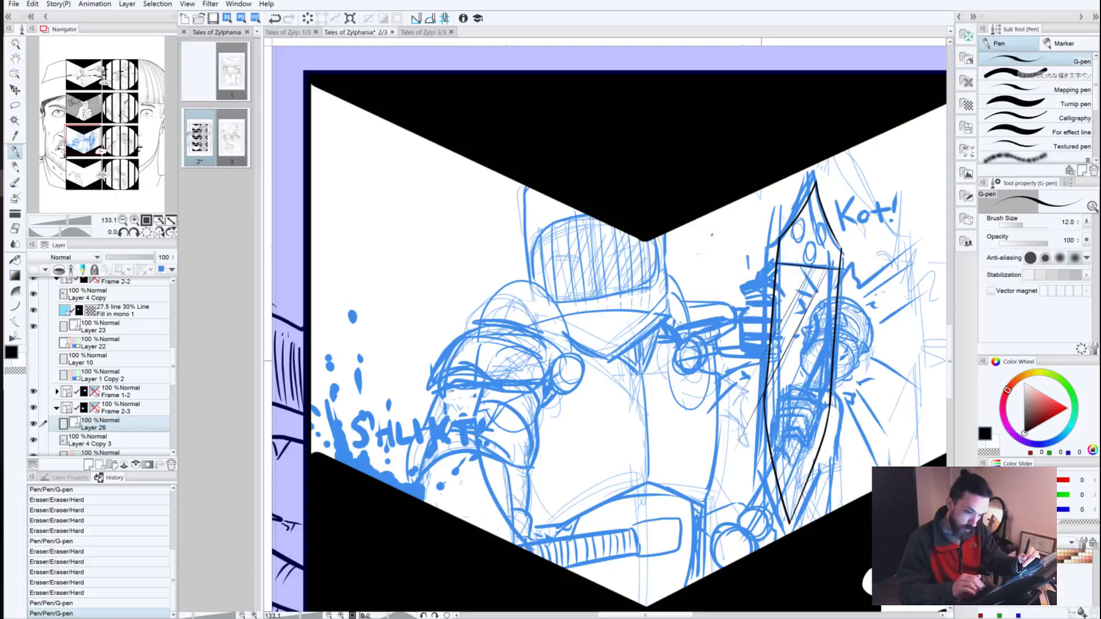
pyautogui.hotkey('ctrl', 'z')
pyautogui.hotkey('ctrl', 'z')
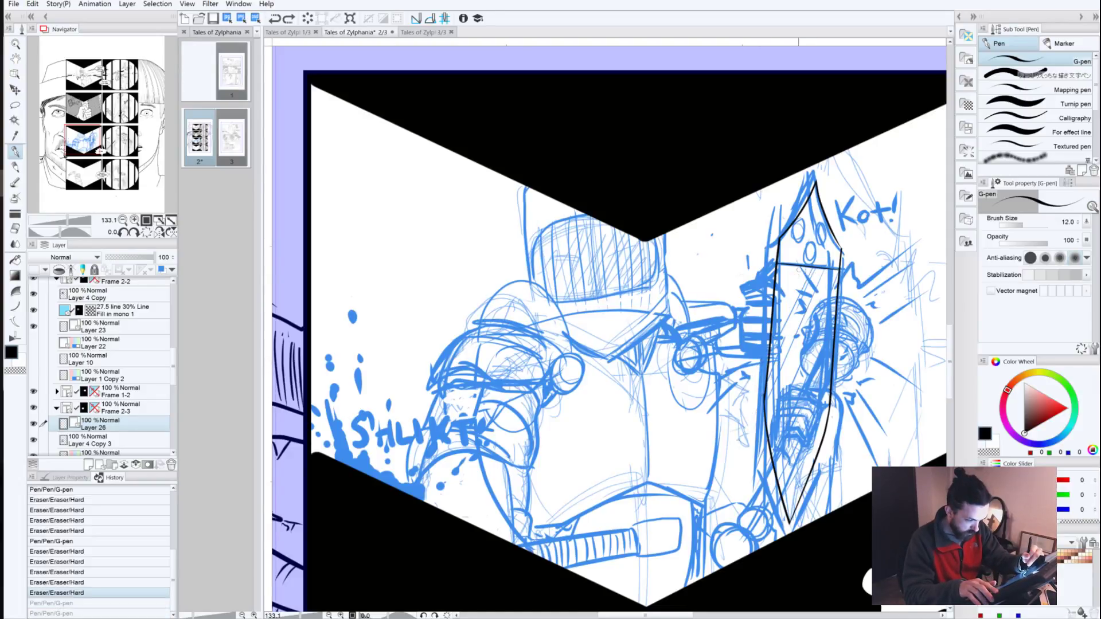
# Step: Ink four thin diagonal stripes down the shield's face, starting from its cross line and slanting toward the lower left edge
pyautogui.moveTo(802, 268); pyautogui.dragTo(741, 423)
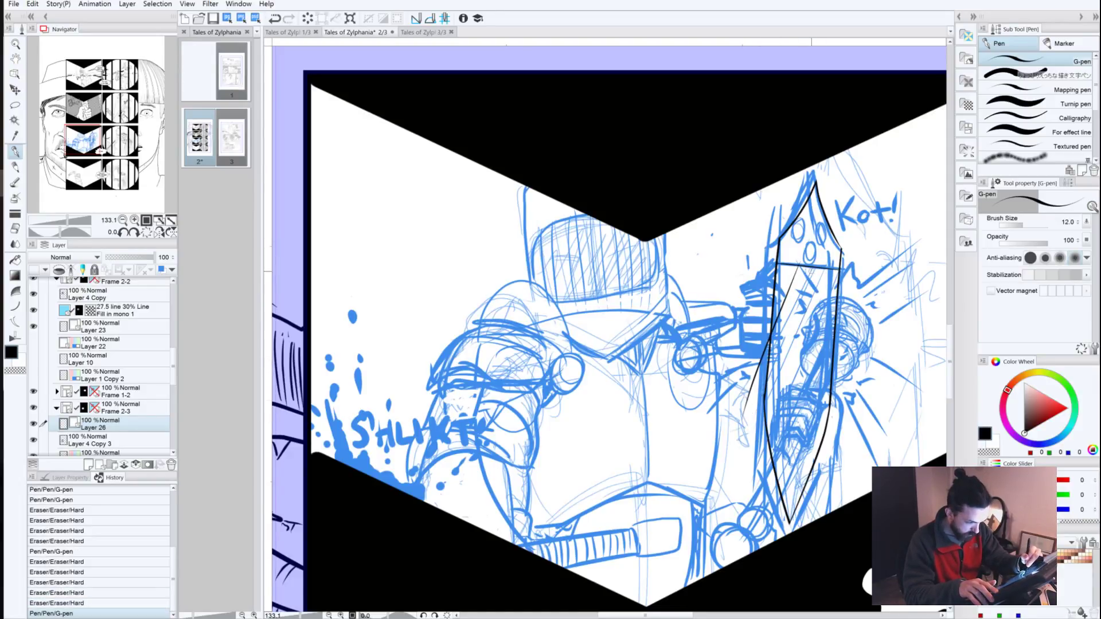
pyautogui.moveTo(818, 257); pyautogui.dragTo(770, 414)
pyautogui.hotkey('ctrl', 'z')
pyautogui.moveTo(819, 256); pyautogui.dragTo(749, 446)
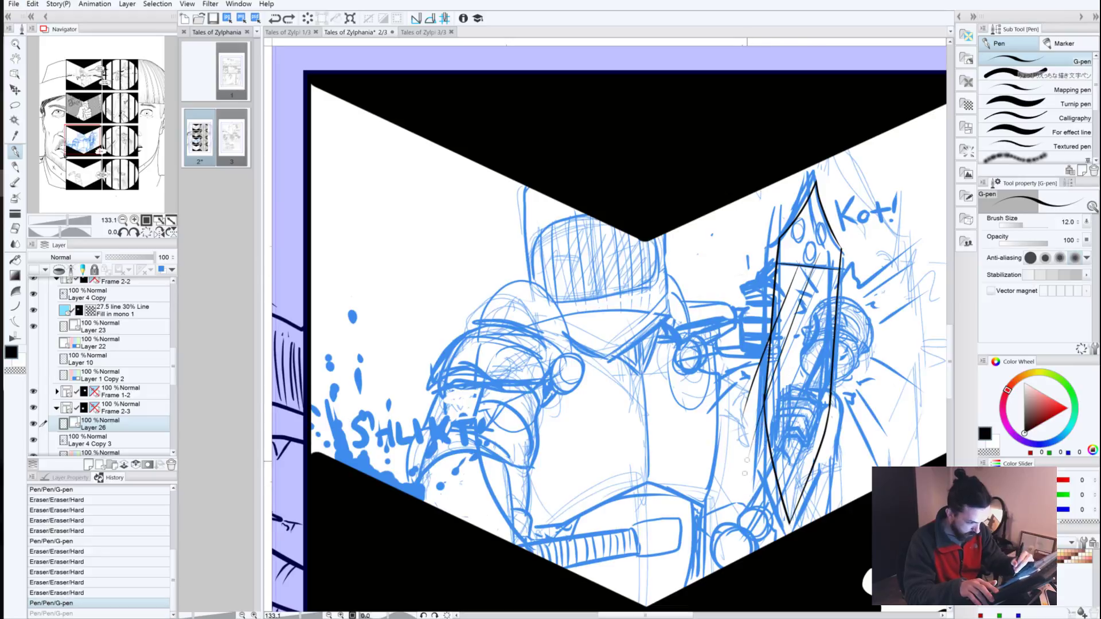
pyautogui.moveTo(830, 267); pyautogui.dragTo(753, 503)
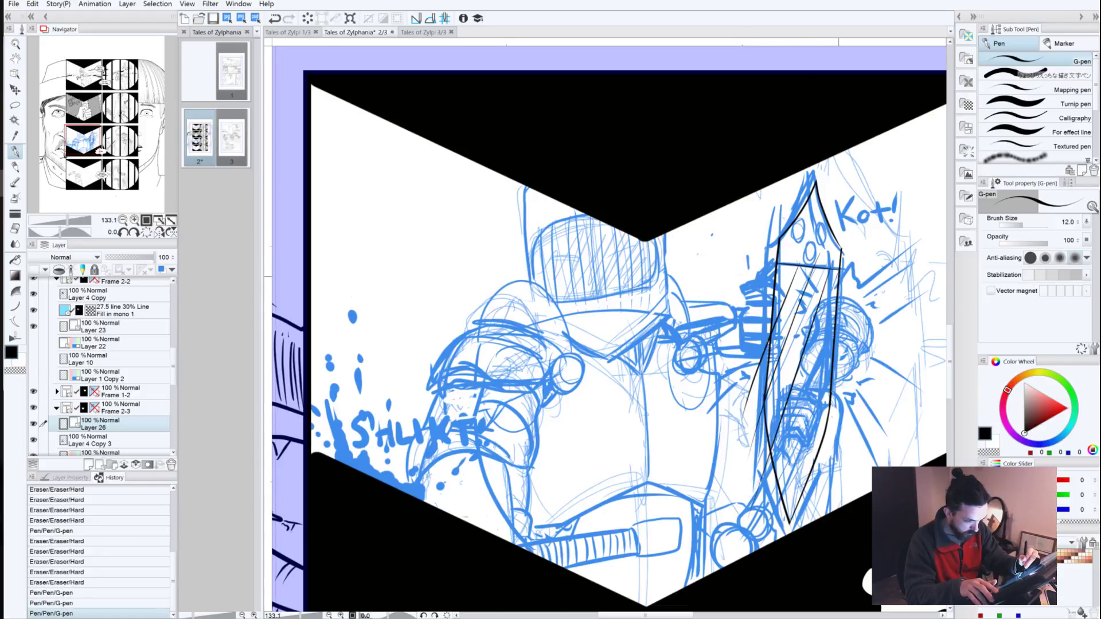
pyautogui.moveTo(837, 292); pyautogui.dragTo(759, 545)
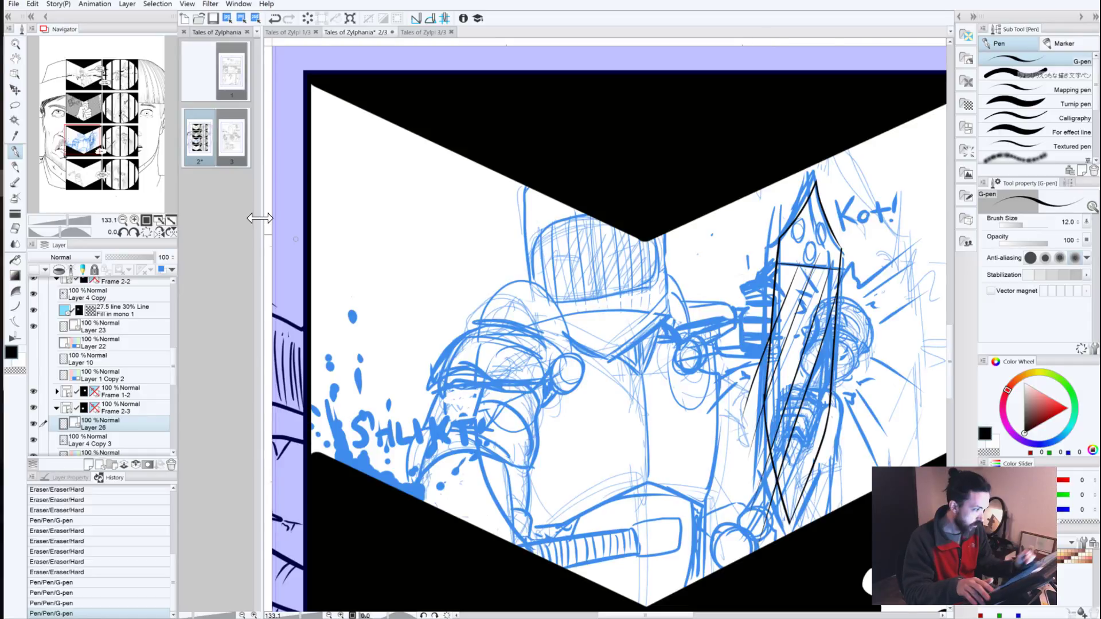
# Step: Check the shield design in the first panel and erase the stripe ends that overshoot the shield's outline and cross line
pyautogui.click(82, 79)
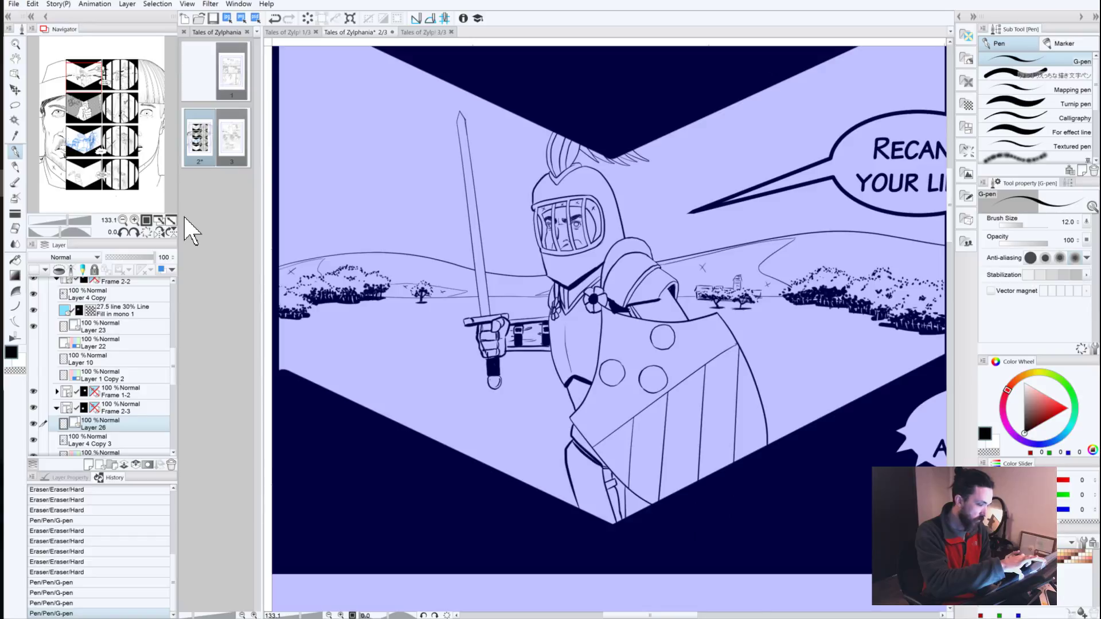
pyautogui.click(82, 145)
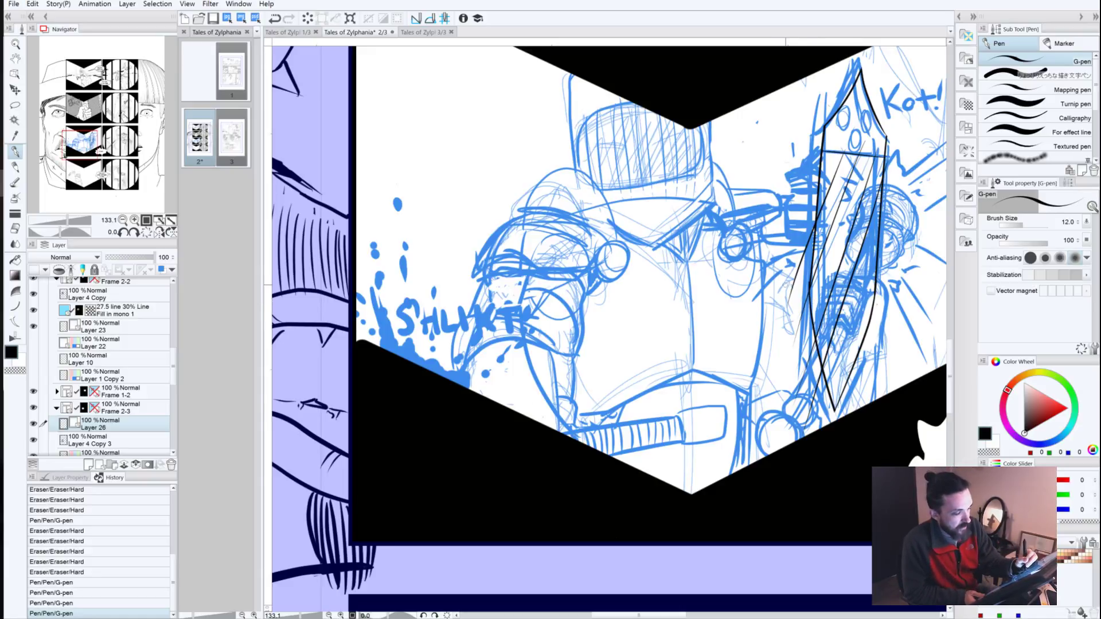
pyautogui.hotkey('ctrl', 'y')
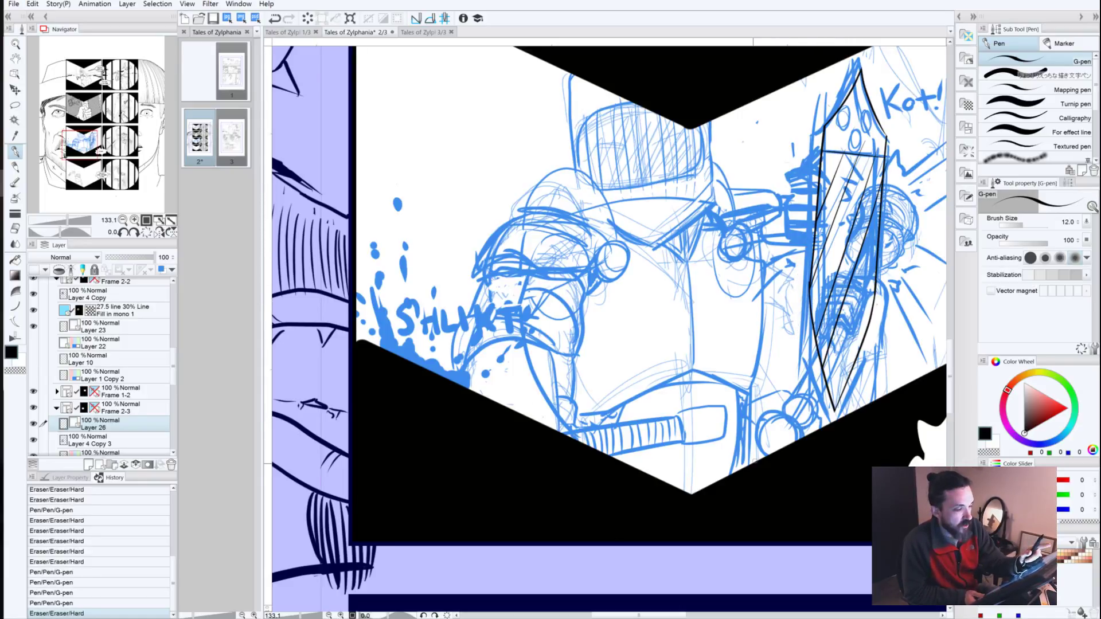
pyautogui.click(855, 139)
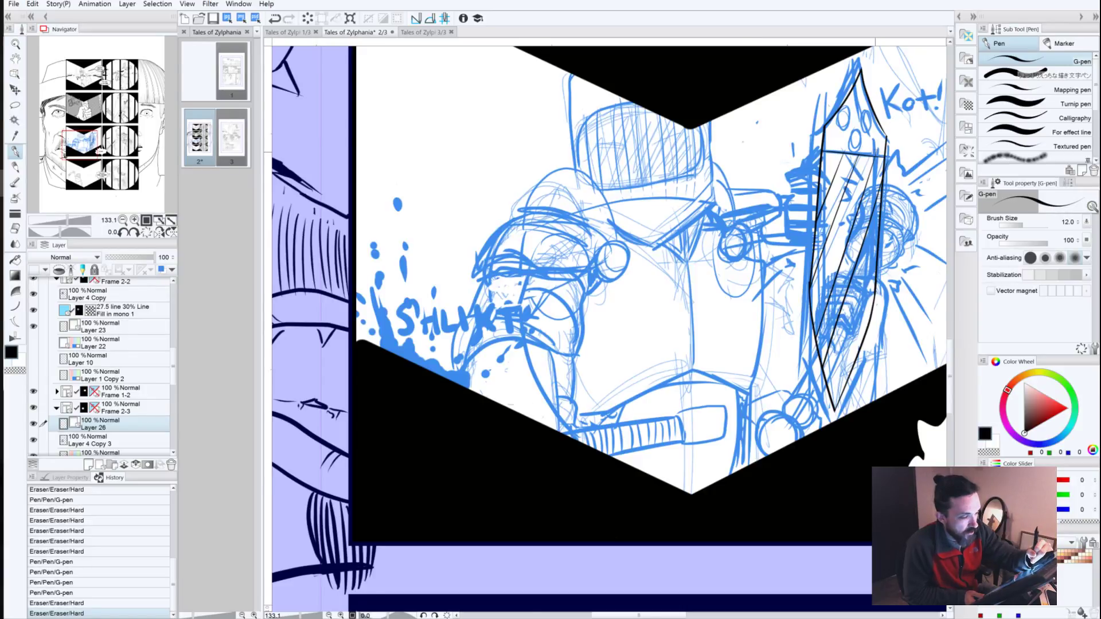
pyautogui.click(886, 158)
pyautogui.click(889, 192)
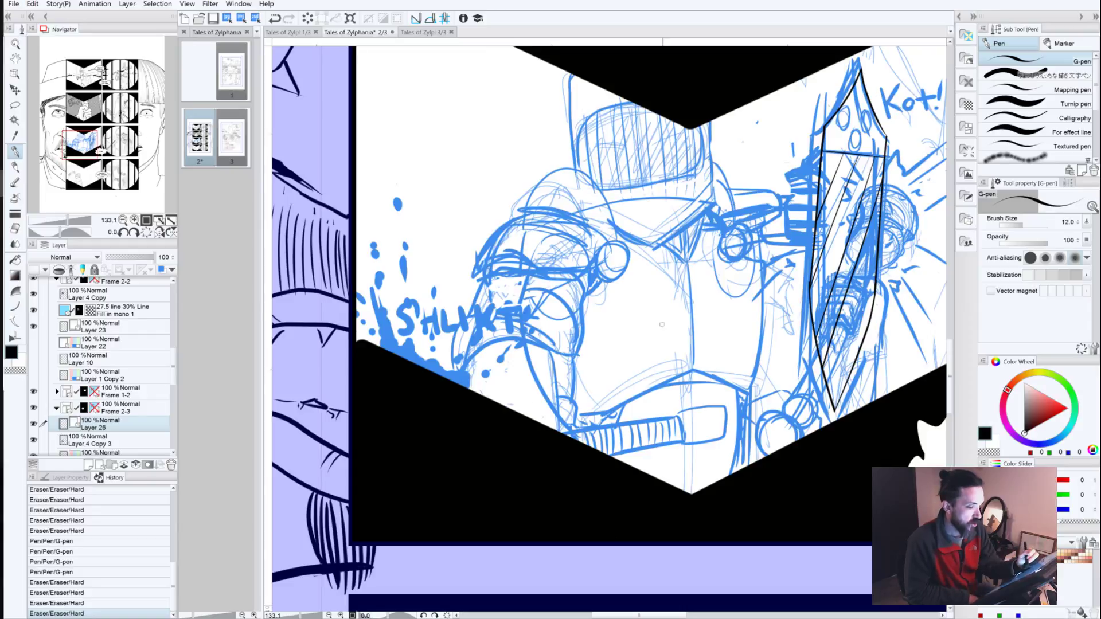
# Step: Lasso the whole inked shield and scale it up proportionally to 114%
pyautogui.moveTo(671, 320); pyautogui.dragTo(471, 360)
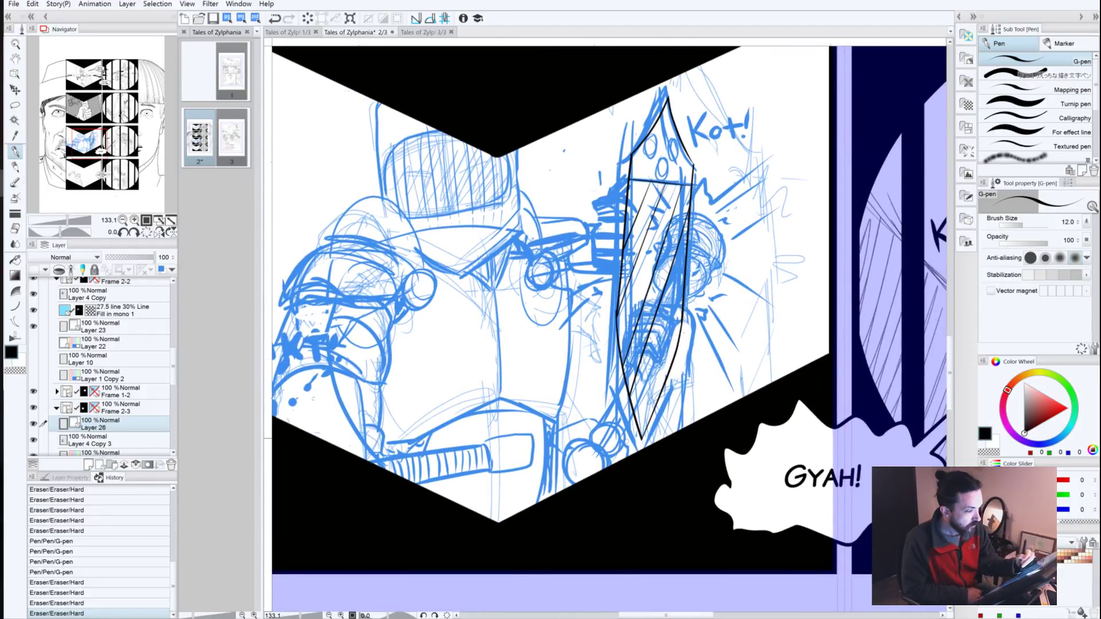
pyautogui.click(14, 105)
pyautogui.moveTo(605, 395)
pyautogui.mouseDown()
pyautogui.moveTo(621, 113)
pyautogui.moveTo(678, 68)
pyautogui.moveTo(730, 150)
pyautogui.moveTo(735, 365)
pyautogui.moveTo(642, 507)
pyautogui.moveTo(560, 468)
pyautogui.moveTo(560, 433)
pyautogui.mouseUp()
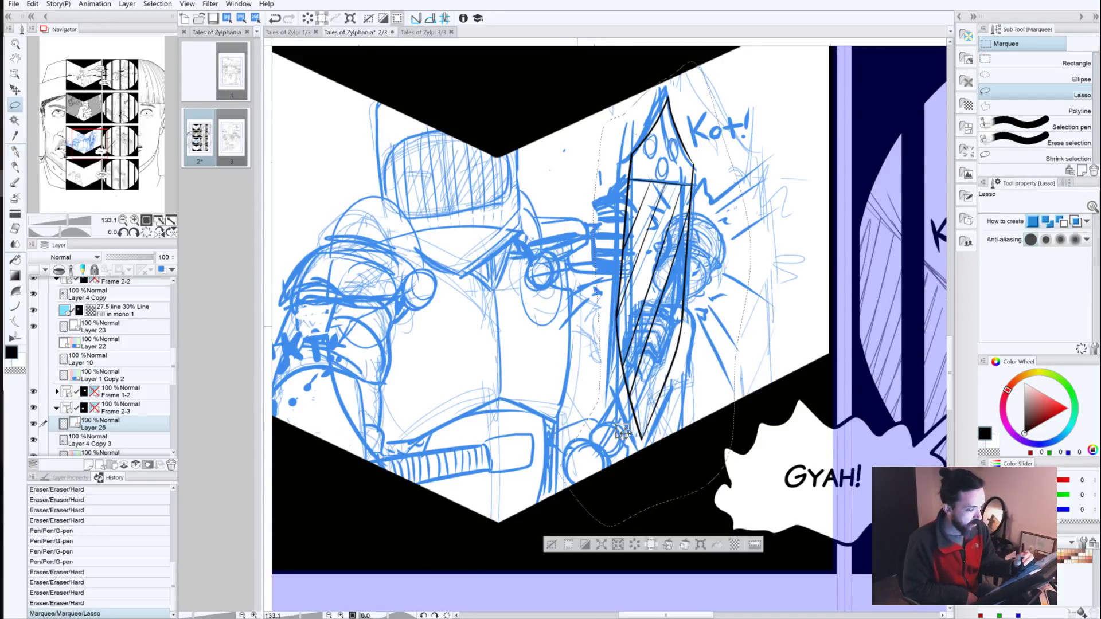
pyautogui.click(701, 540)
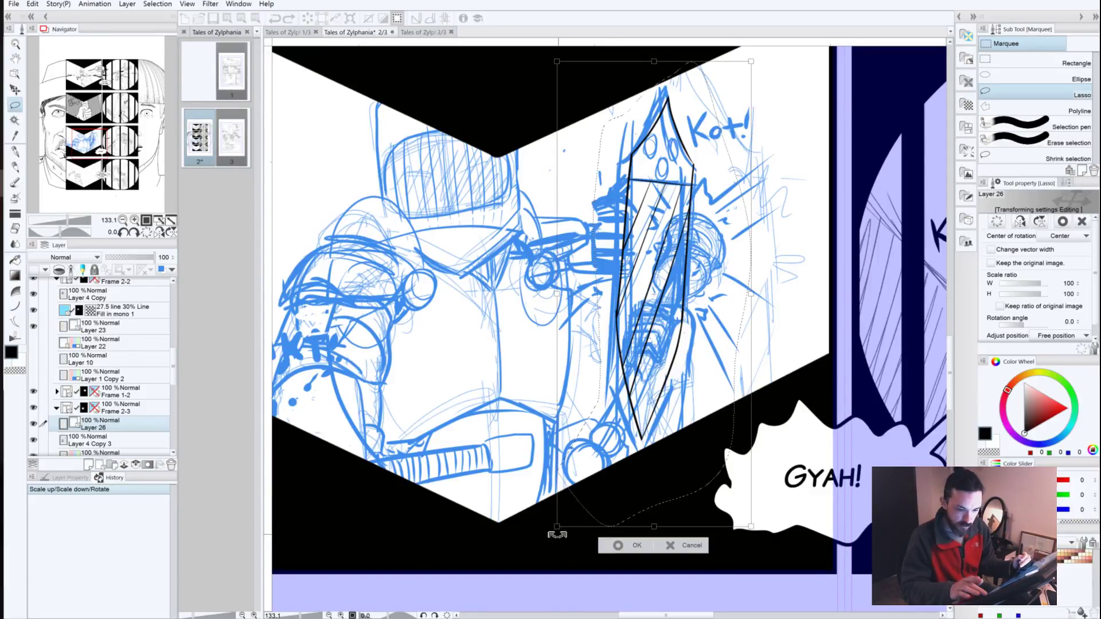
pyautogui.press('alt')
pyautogui.press('shift')
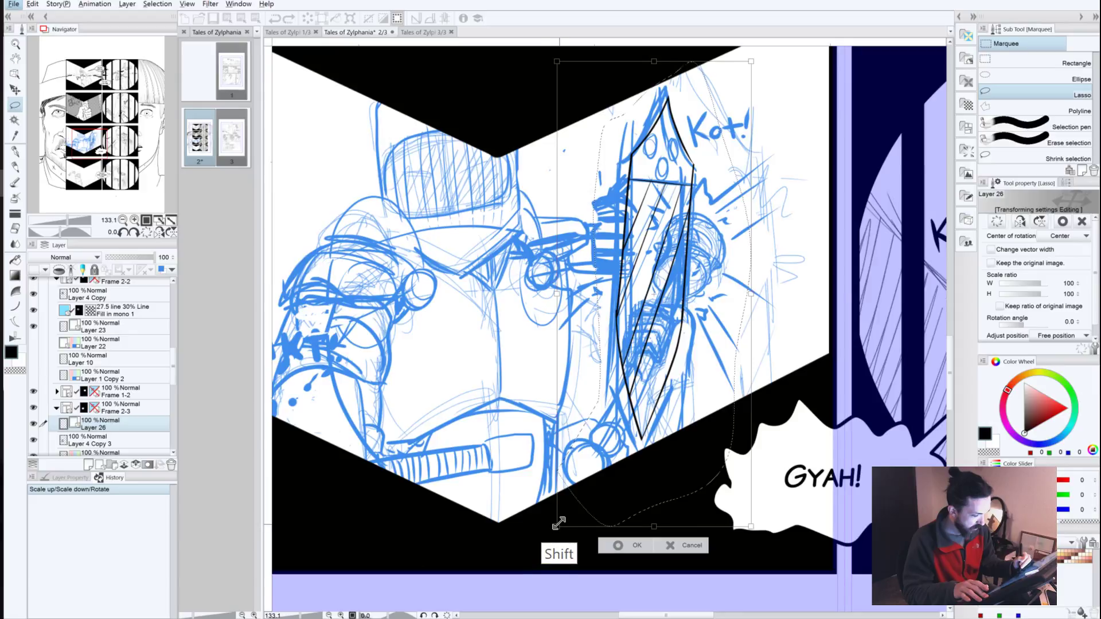
pyautogui.moveTo(558, 523); pyautogui.dragTo(530, 591)
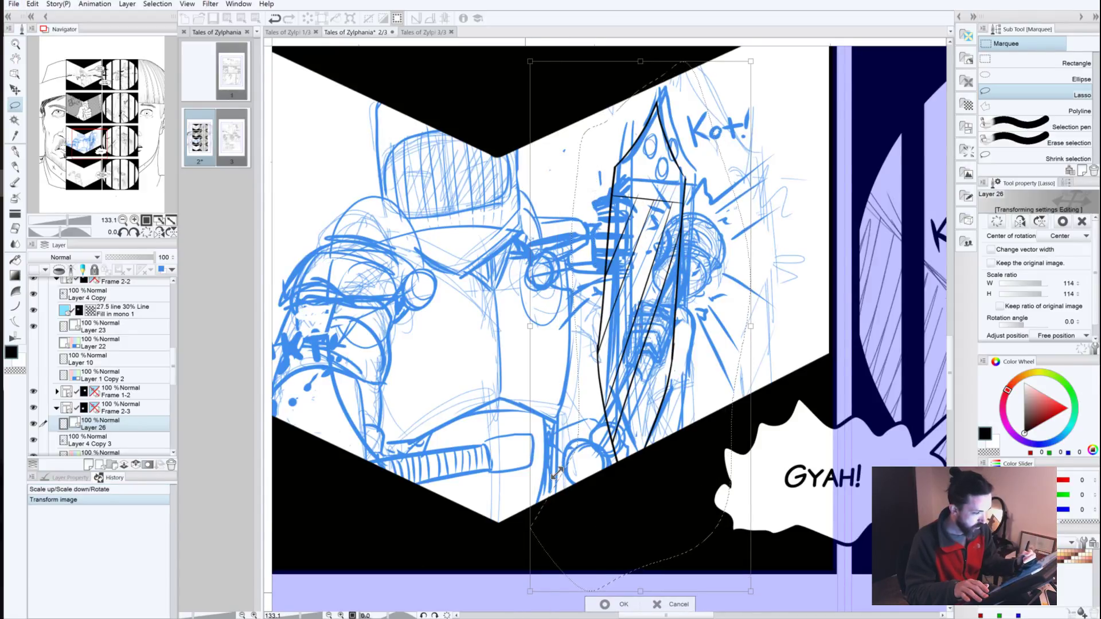
pyautogui.press('shift')
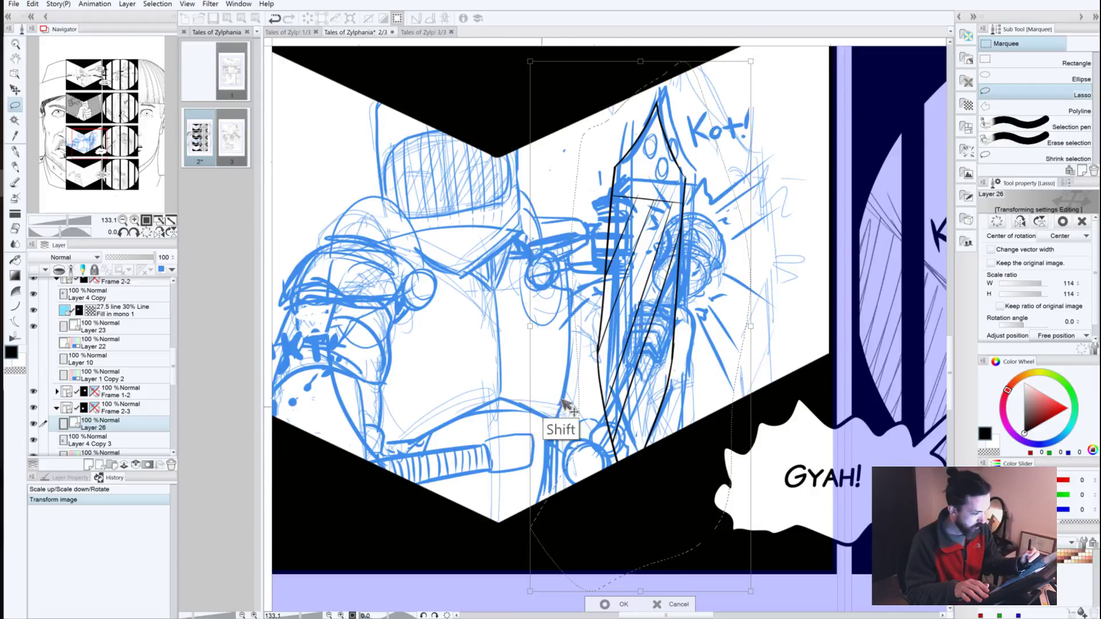
# Step: Enlarge the selected shield to 147% and reposition it over the sketched shield beside the "Kot!" lettering
pyautogui.moveTo(640, 352)
pyautogui.mouseDown()
pyautogui.moveTo(536, 332)
pyautogui.moveTo(405, 332)
pyautogui.moveTo(419, 327)
pyautogui.mouseUp()
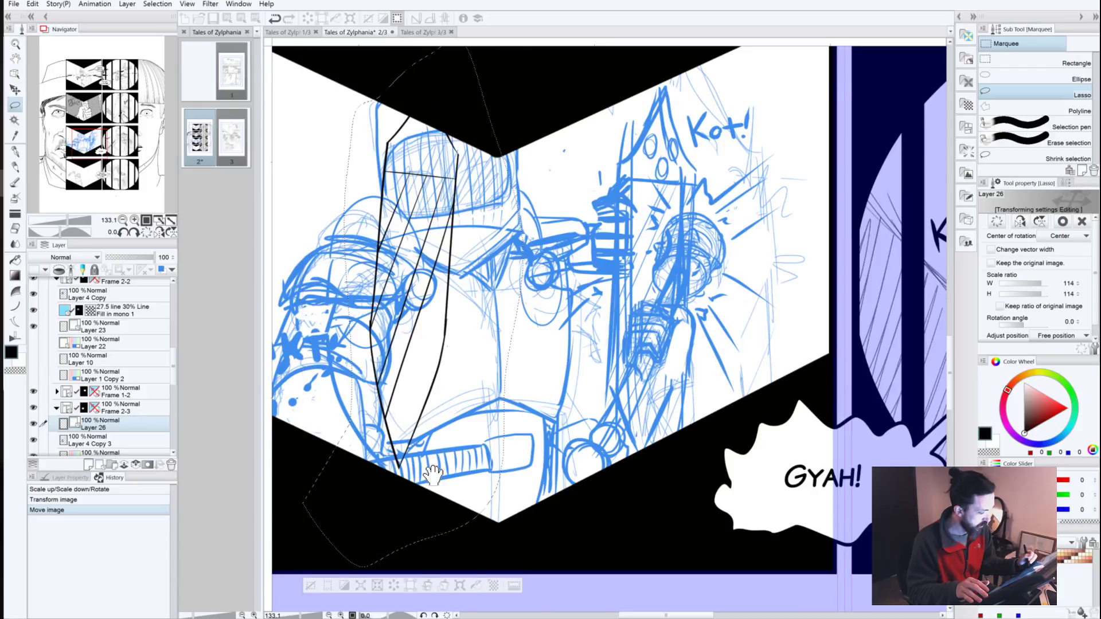
pyautogui.moveTo(442, 491); pyautogui.dragTo(386, 344)
pyautogui.moveTo(456, 425)
pyautogui.mouseDown()
pyautogui.moveTo(462, 416)
pyautogui.moveTo(629, 568)
pyautogui.moveTo(622, 561)
pyautogui.mouseUp()
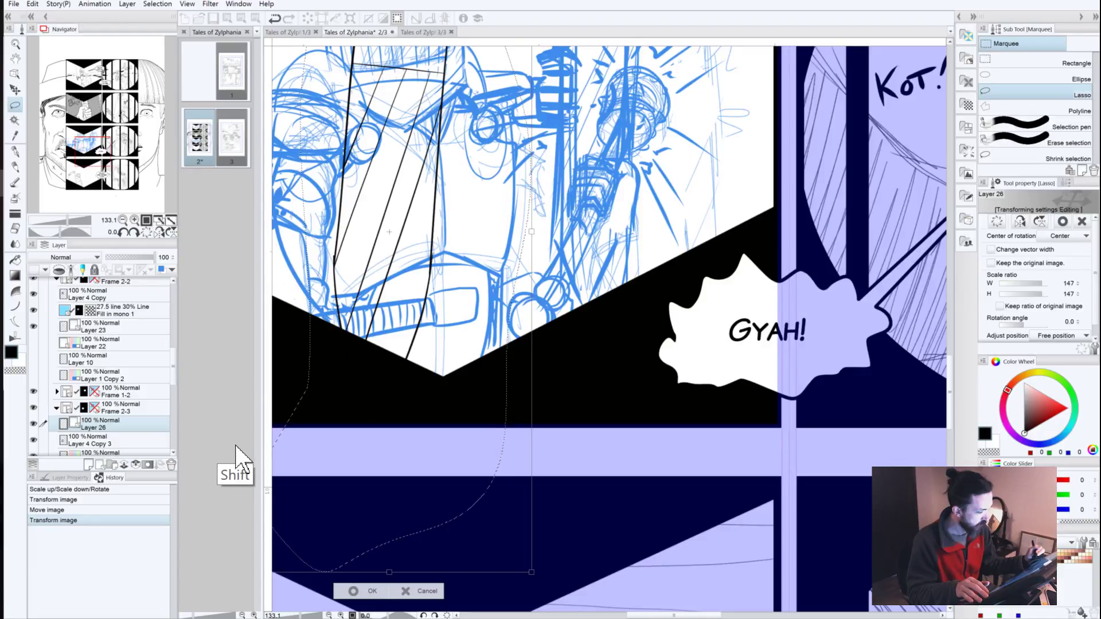
pyautogui.moveTo(410, 277); pyautogui.dragTo(608, 277)
pyautogui.press('Return')
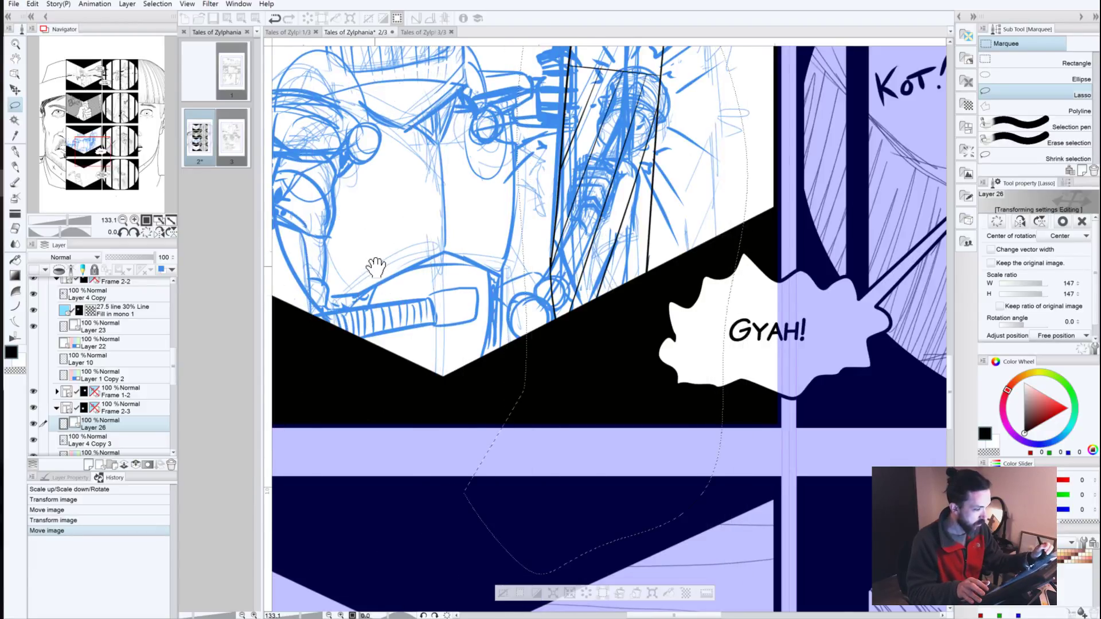
pyautogui.moveTo(370, 238); pyautogui.dragTo(375, 363)
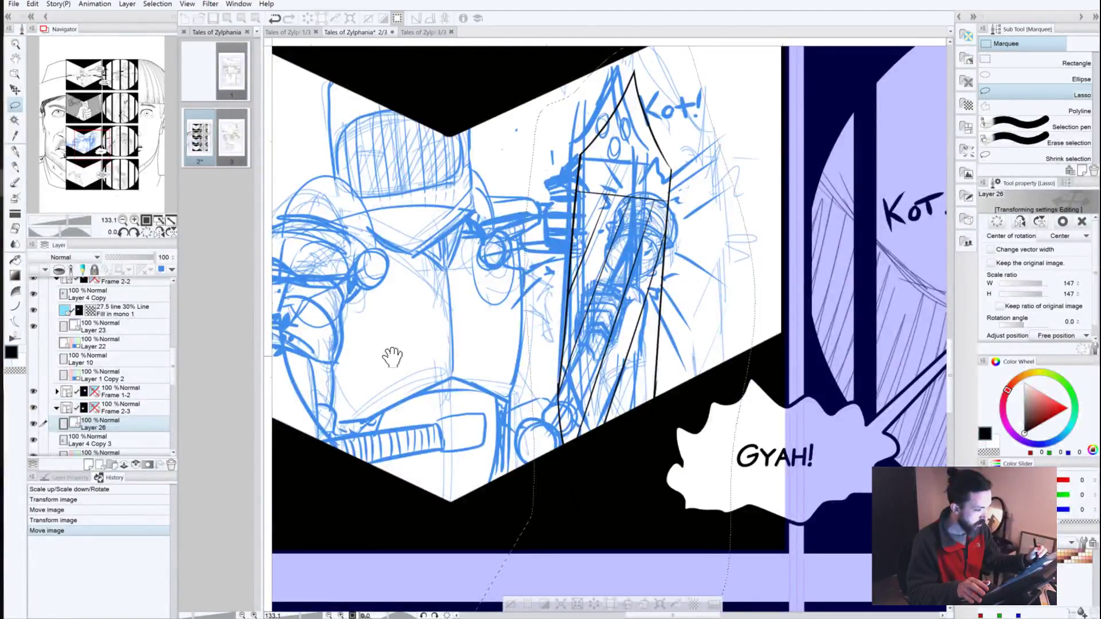
pyautogui.hotkey('ctrl', 't')
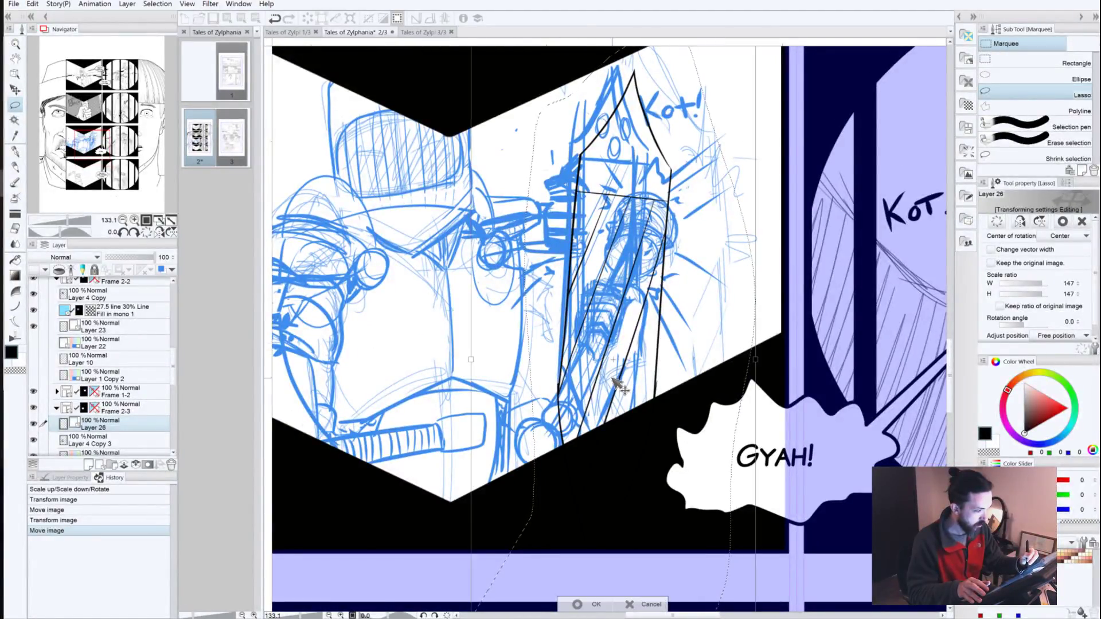
pyautogui.moveTo(617, 338); pyautogui.dragTo(607, 335)
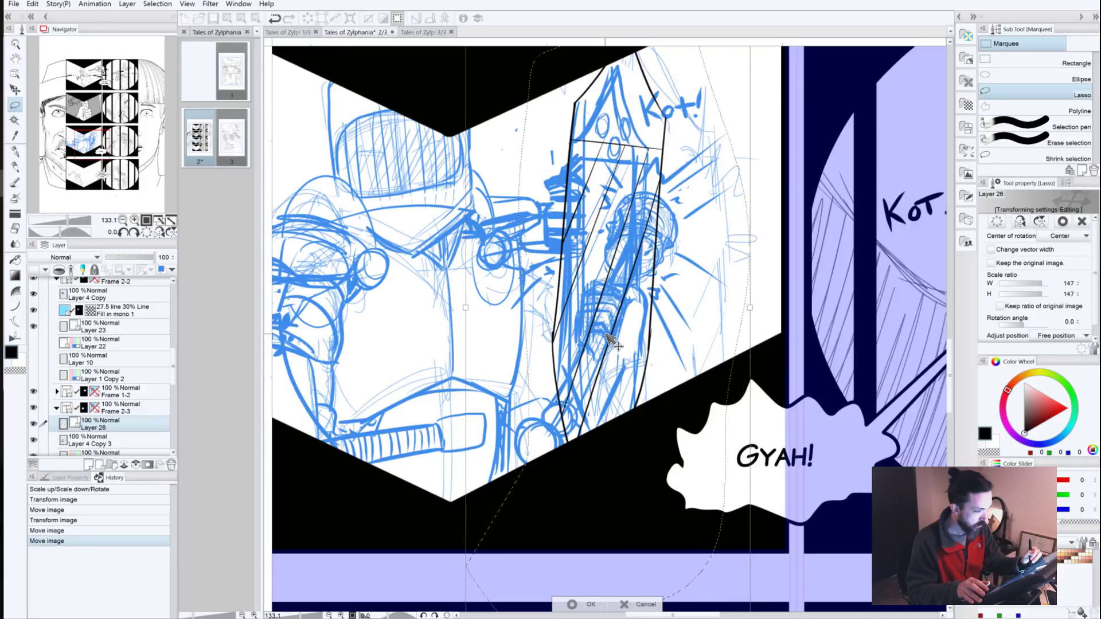
# Step: Compare with the first panel's shield, then try rotating the selected shield to -1.5°, reducing its height scale to 133% and repositioning it over the sketch
pyautogui.click(85, 77)
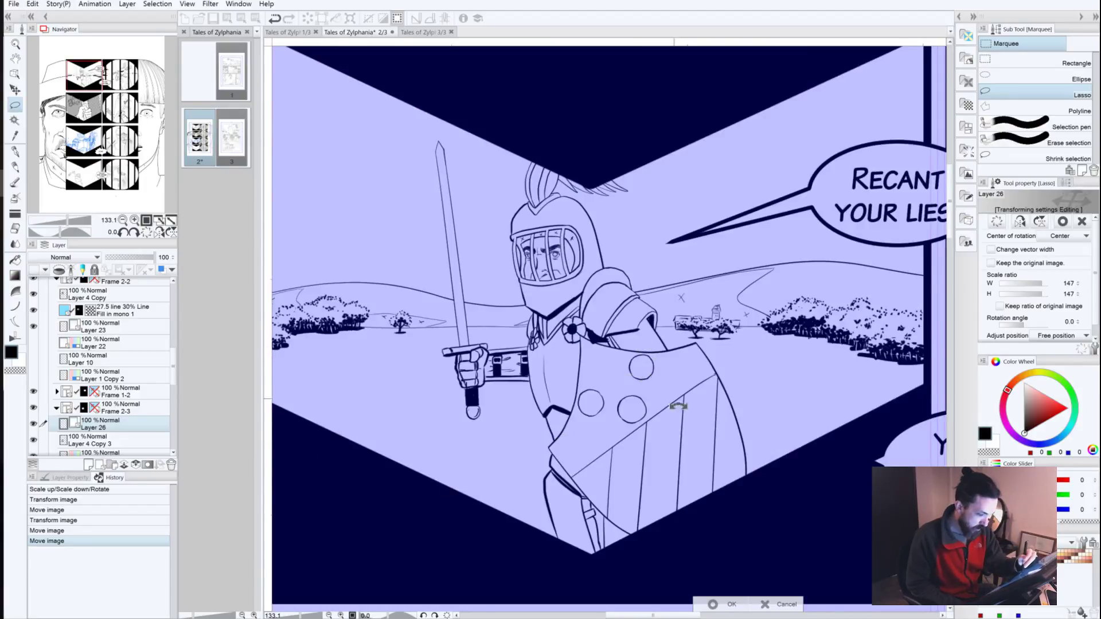
pyautogui.click(86, 145)
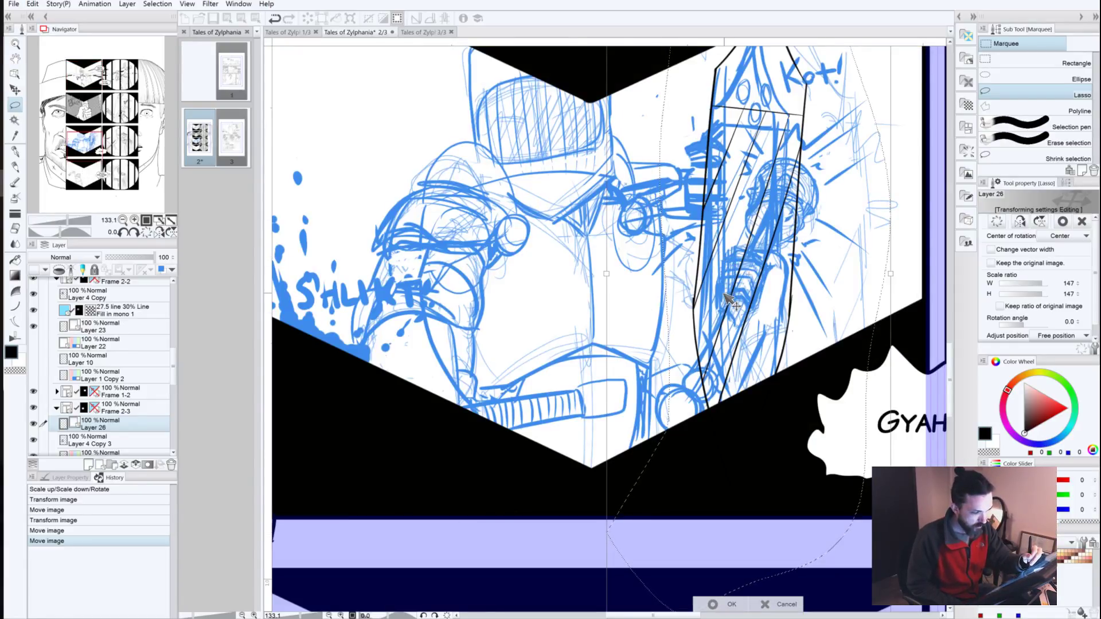
pyautogui.moveTo(549, 198); pyautogui.dragTo(457, 318)
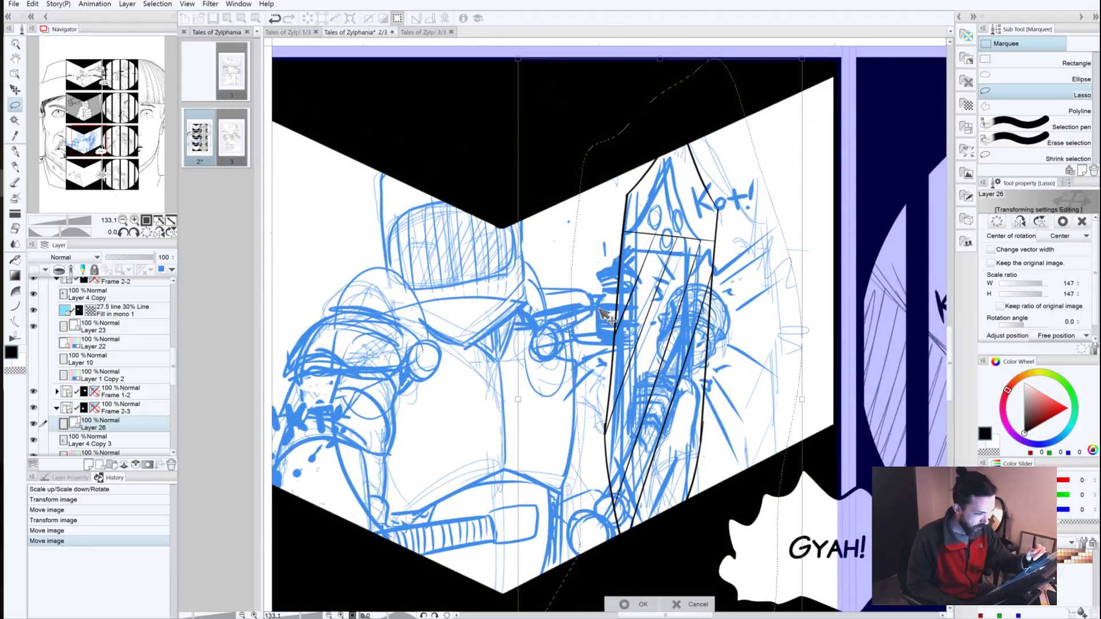
pyautogui.click(122, 220)
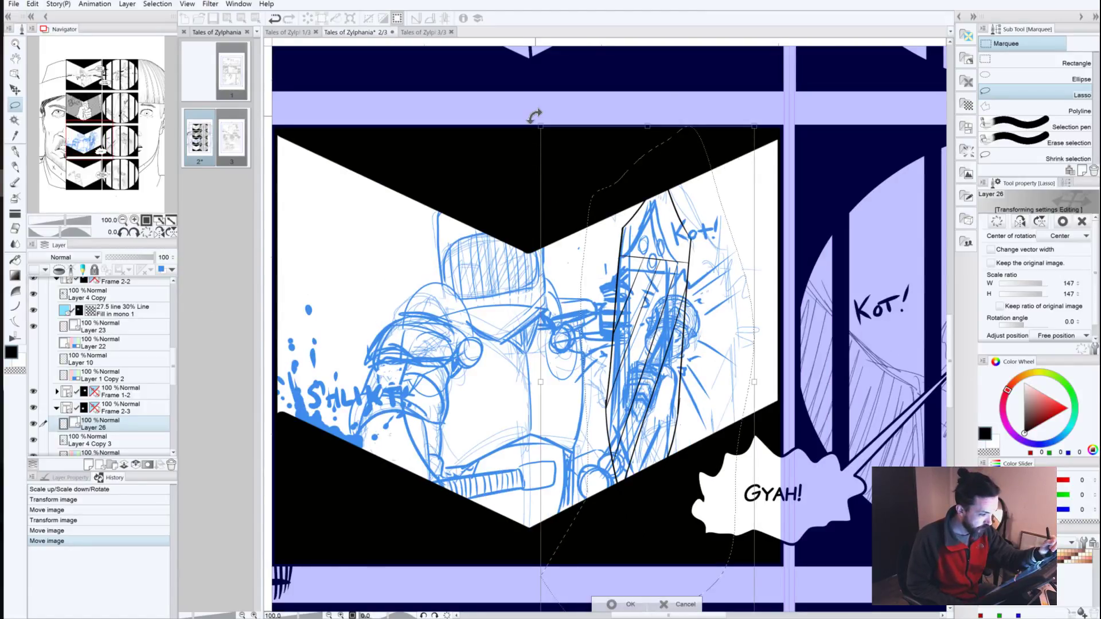
pyautogui.moveTo(534, 116)
pyautogui.mouseDown()
pyautogui.moveTo(522, 115)
pyautogui.moveTo(532, 120)
pyautogui.mouseUp()
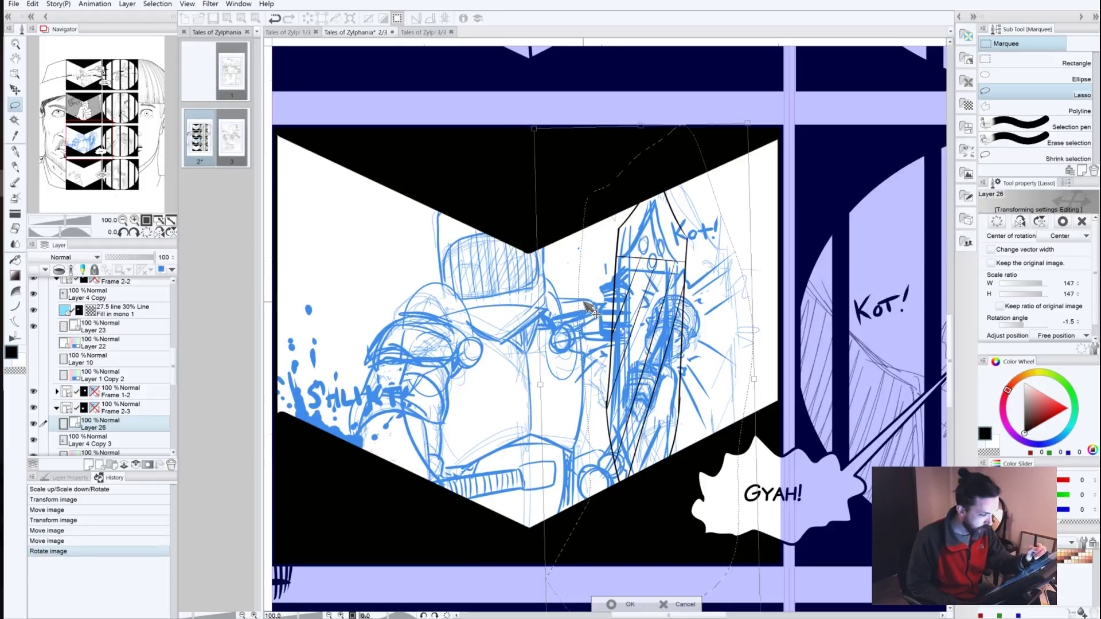
pyautogui.moveTo(620, 300); pyautogui.dragTo(622, 349)
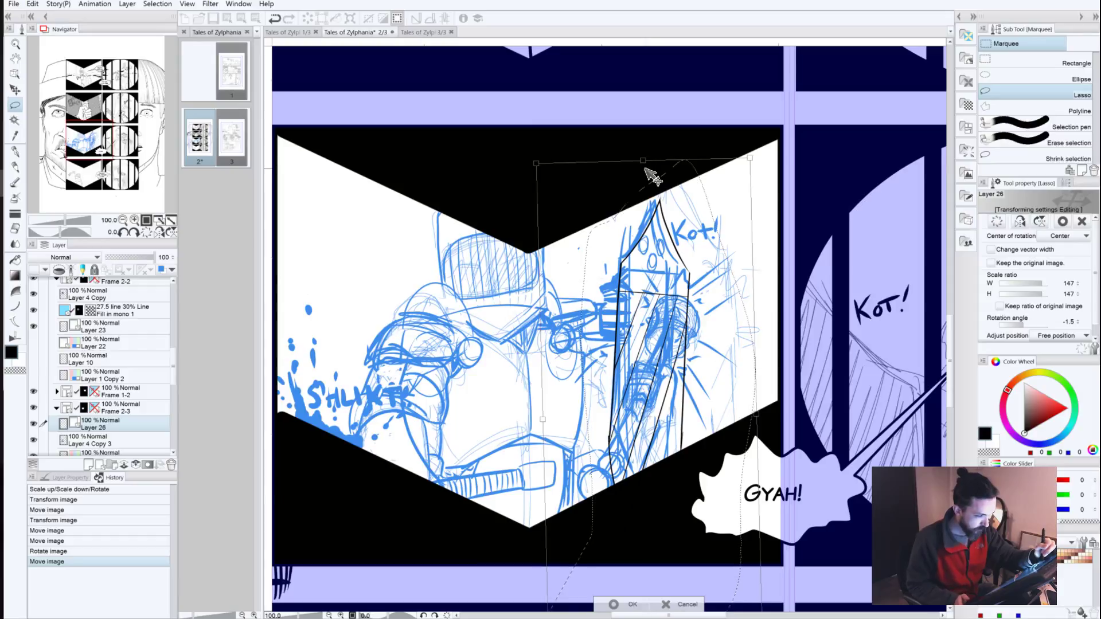
pyautogui.moveTo(642, 162); pyautogui.dragTo(642, 209)
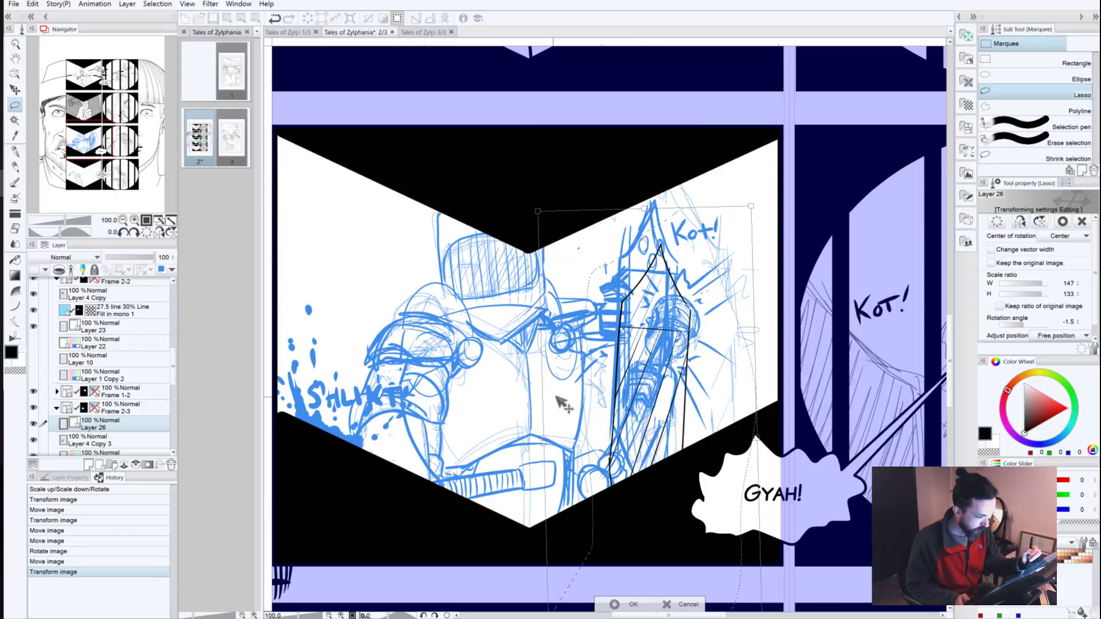
pyautogui.moveTo(651, 419); pyautogui.dragTo(637, 353)
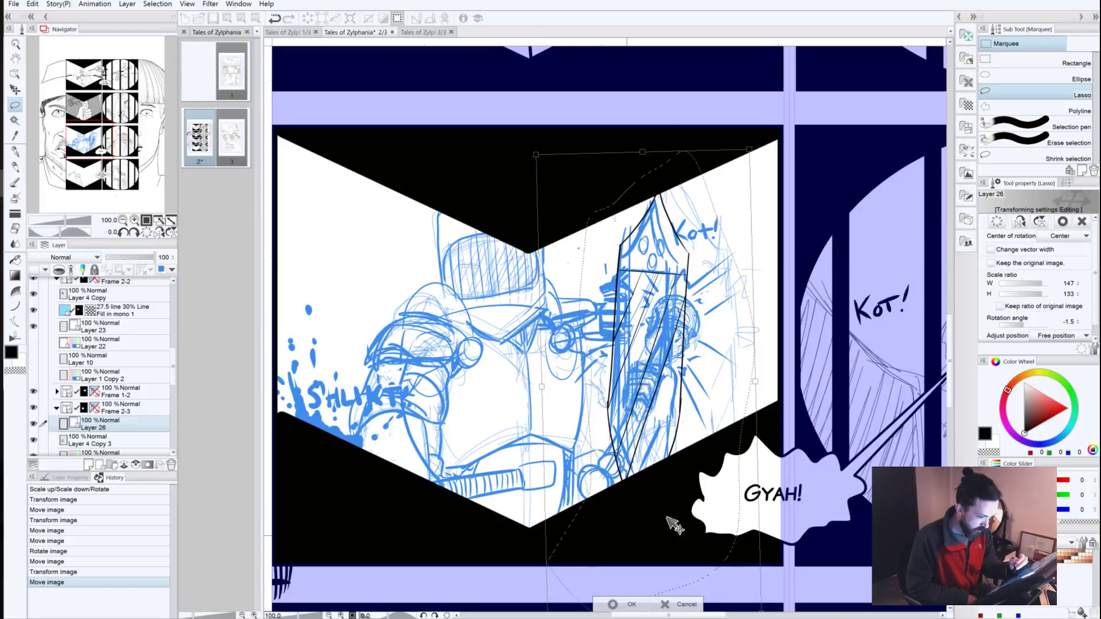
# Step: Try narrowing the selected shield to a width scale of 132% and shifting it over the sketched shield
pyautogui.moveTo(754, 384); pyautogui.dragTo(743, 382)
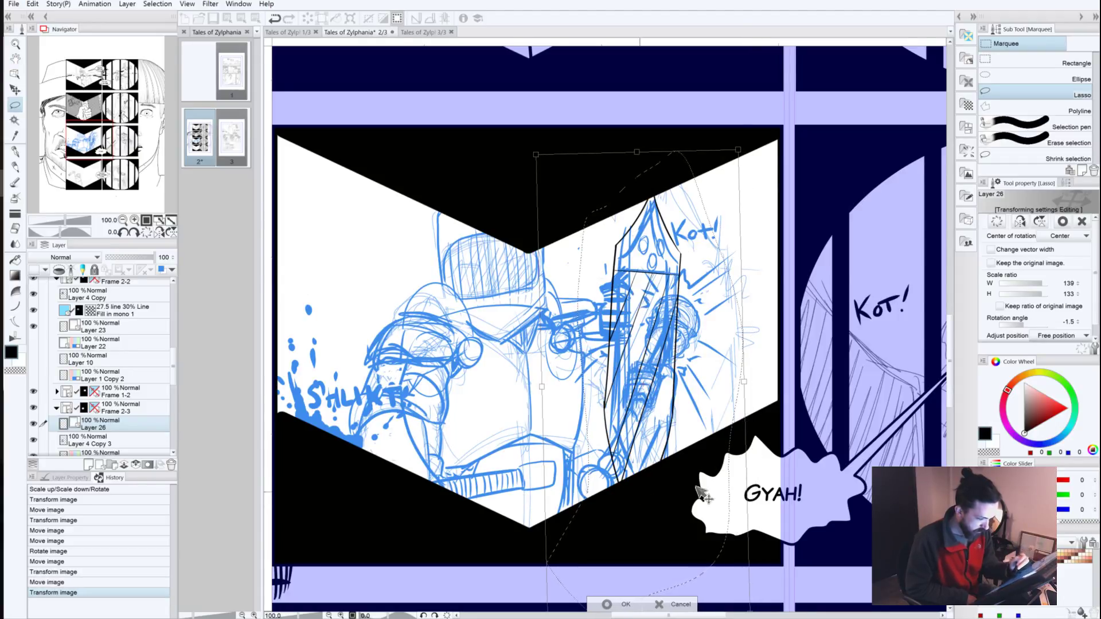
pyautogui.moveTo(742, 381); pyautogui.dragTo(734, 380)
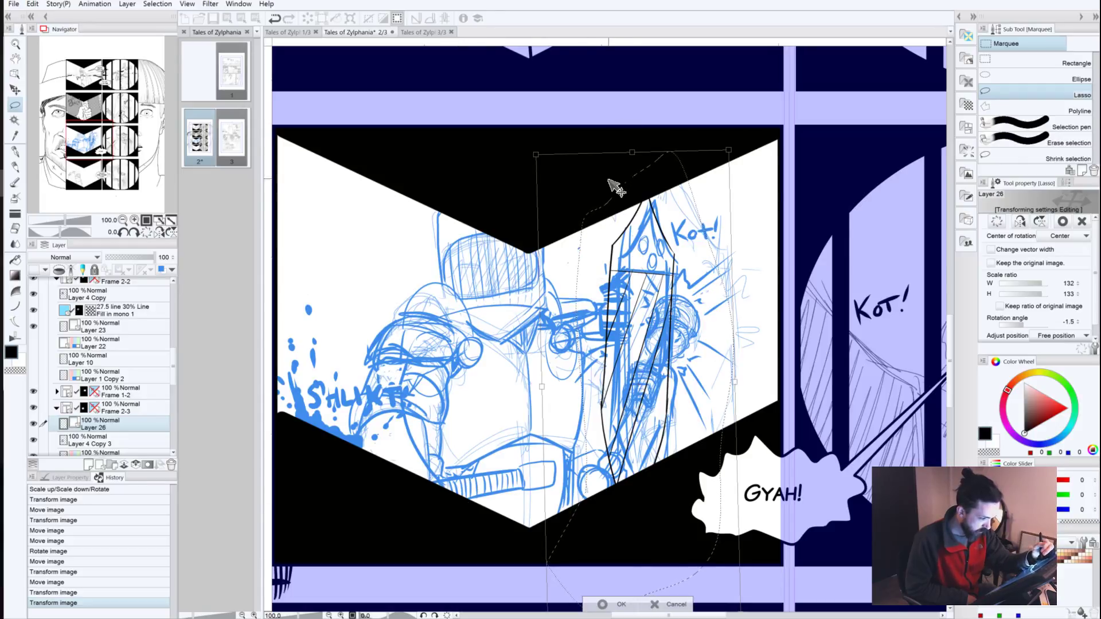
pyautogui.moveTo(626, 375)
pyautogui.mouseDown()
pyautogui.moveTo(643, 373)
pyautogui.moveTo(641, 408)
pyautogui.mouseUp()
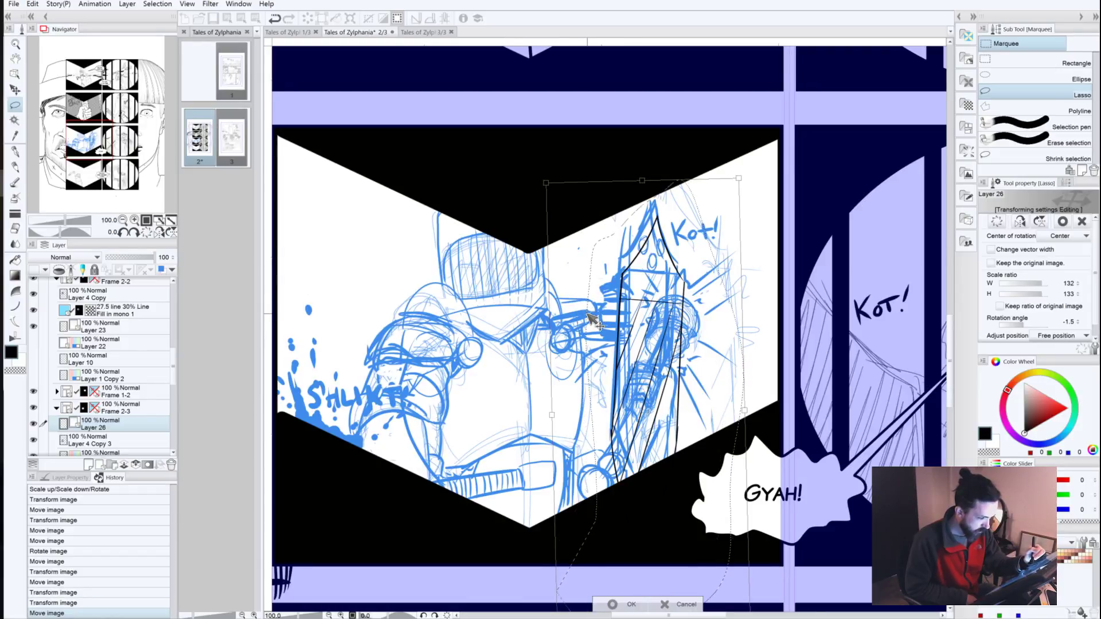
pyautogui.press('space')
pyautogui.moveTo(491, 460); pyautogui.dragTo(489, 411)
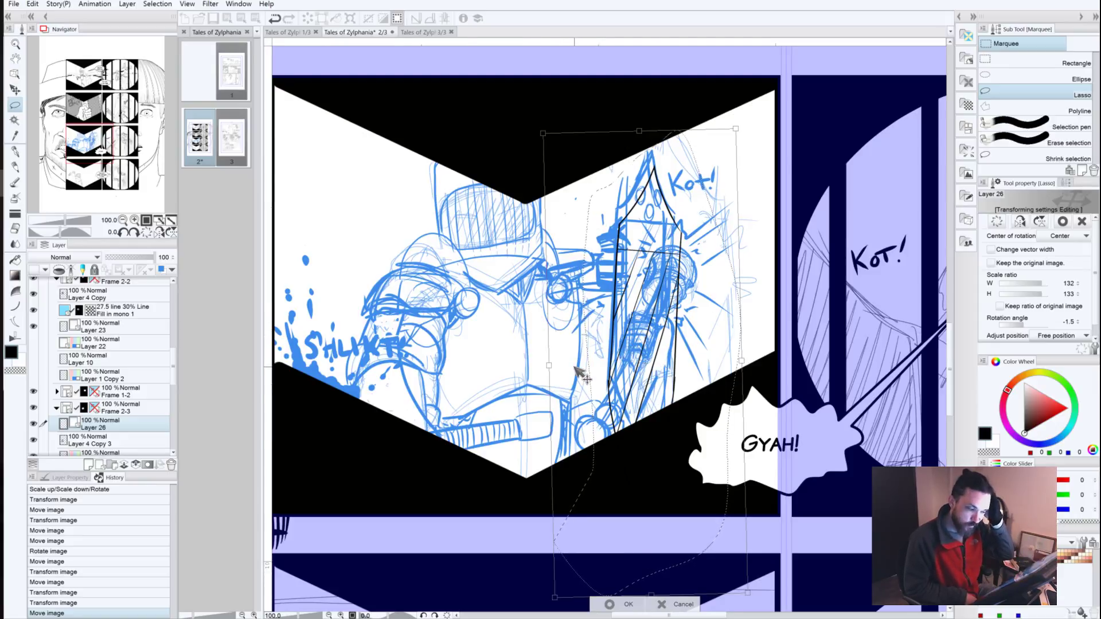
# Step: Discard the pending shield transformation, clear the selection and hide the inked shield on Layer 26
pyautogui.click(677, 605)
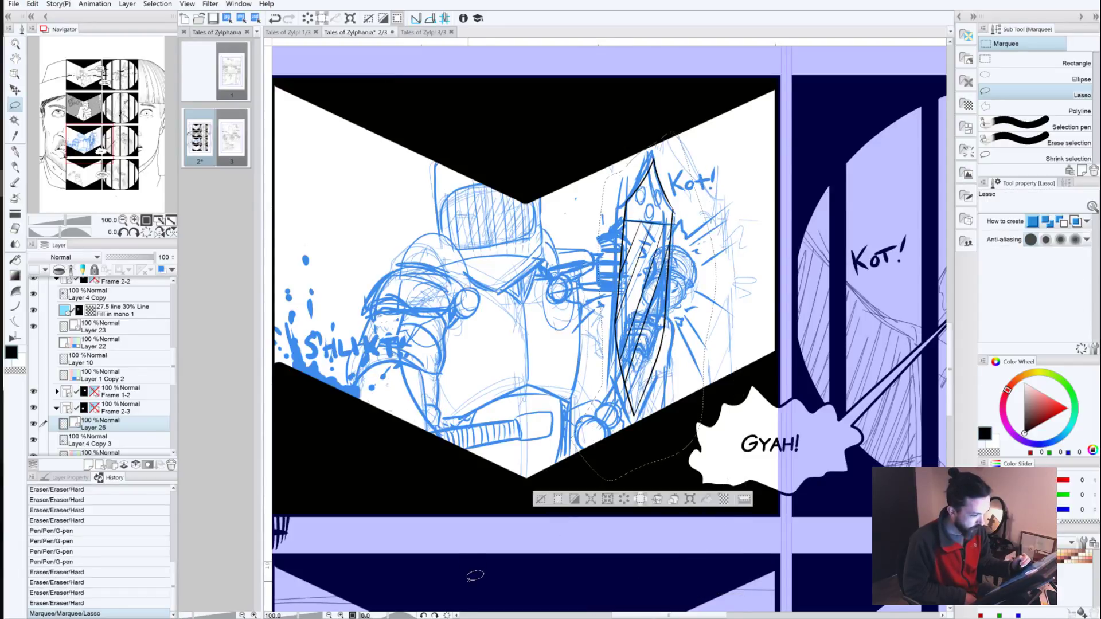
pyautogui.click(541, 499)
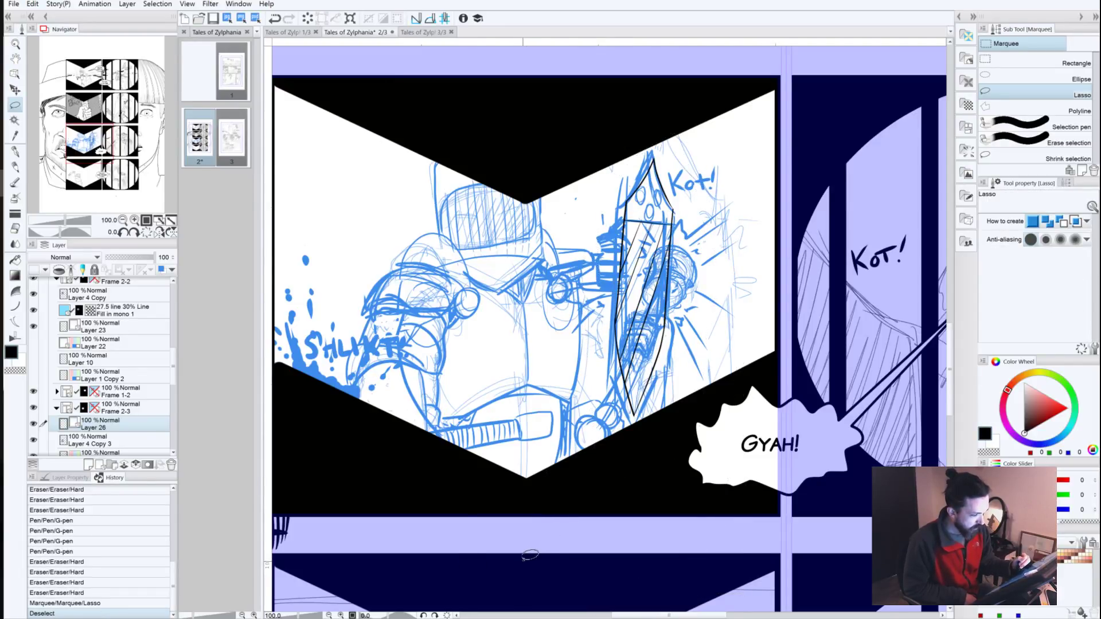
pyautogui.click(33, 423)
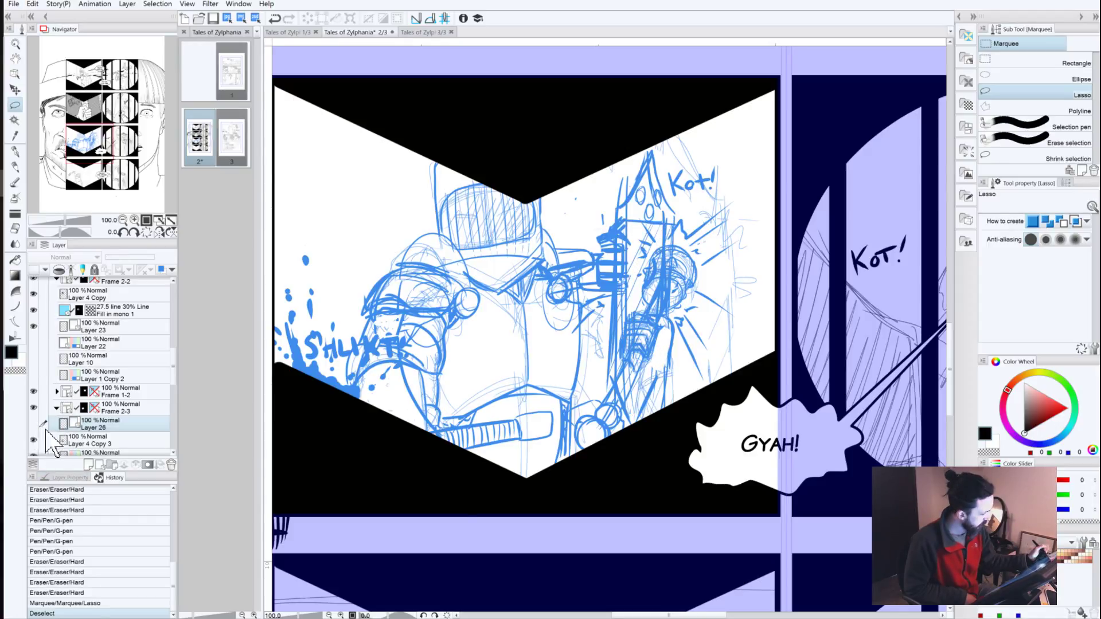
# Step: Add a new vector layer above Layer 26, and show the red sketch on Layer 1, placing that layer above Layer 13
pyautogui.click(99, 465)
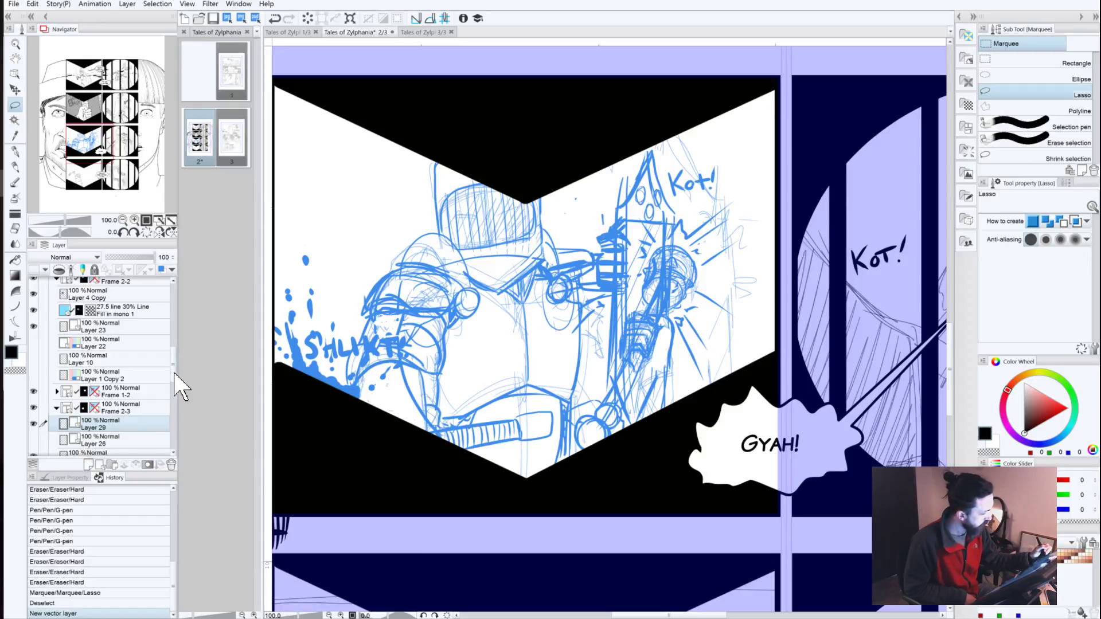
pyautogui.scroll(-2, 172, 390)
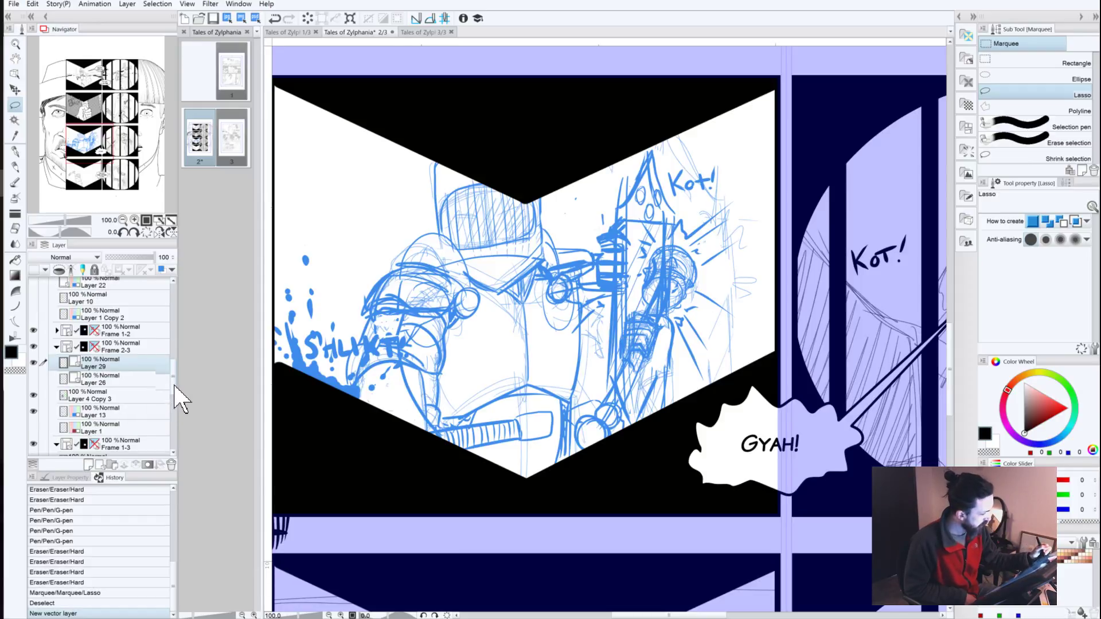
pyautogui.click(97, 415)
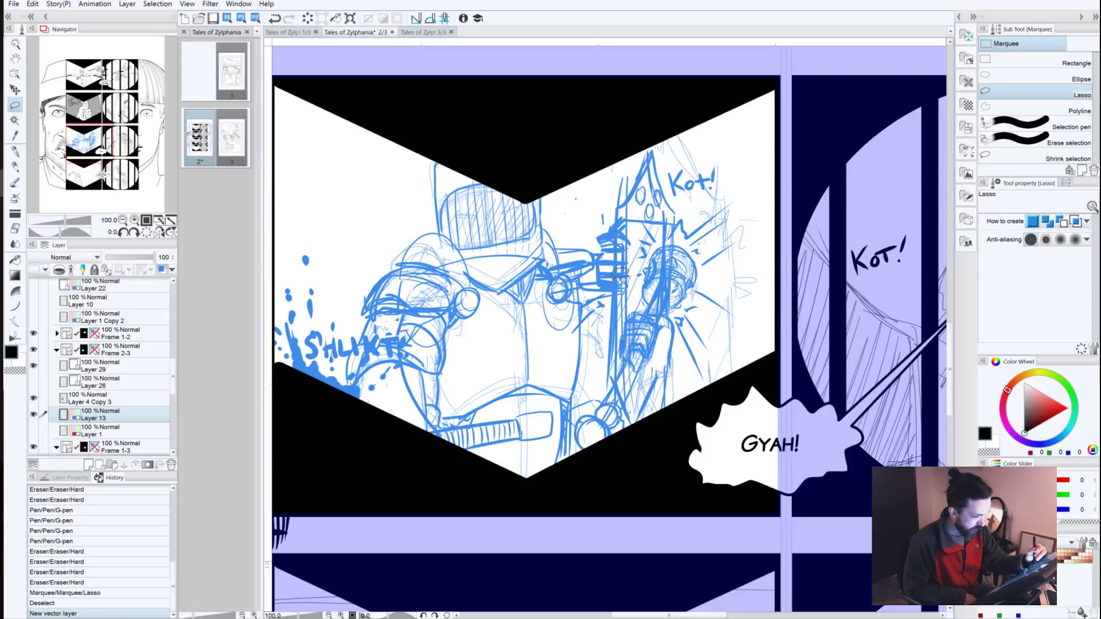
pyautogui.click(16, 152)
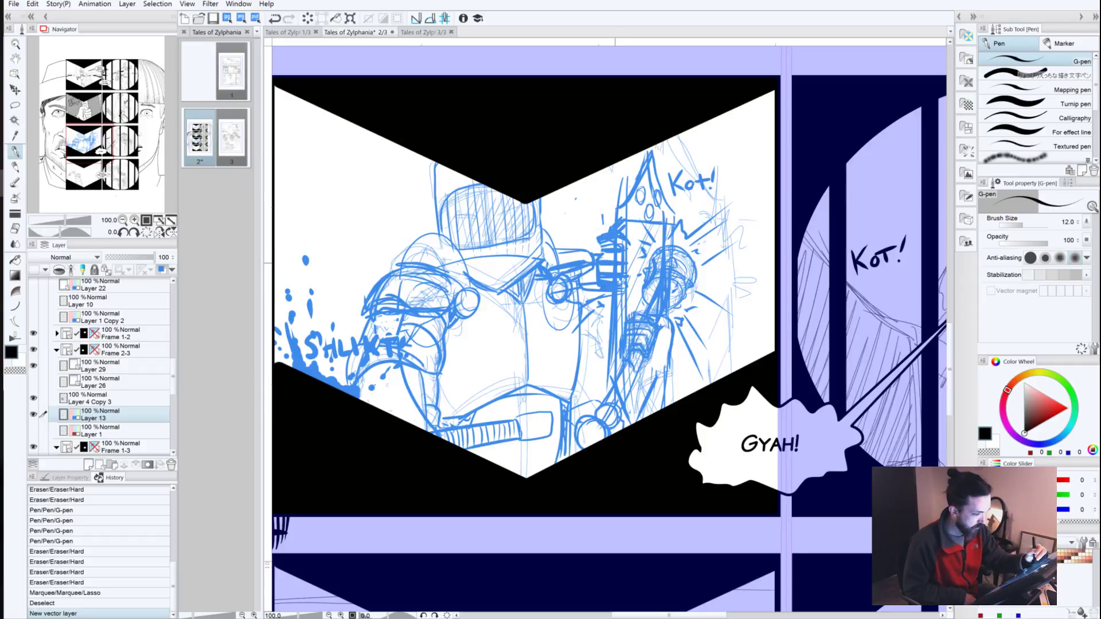
pyautogui.click(33, 431)
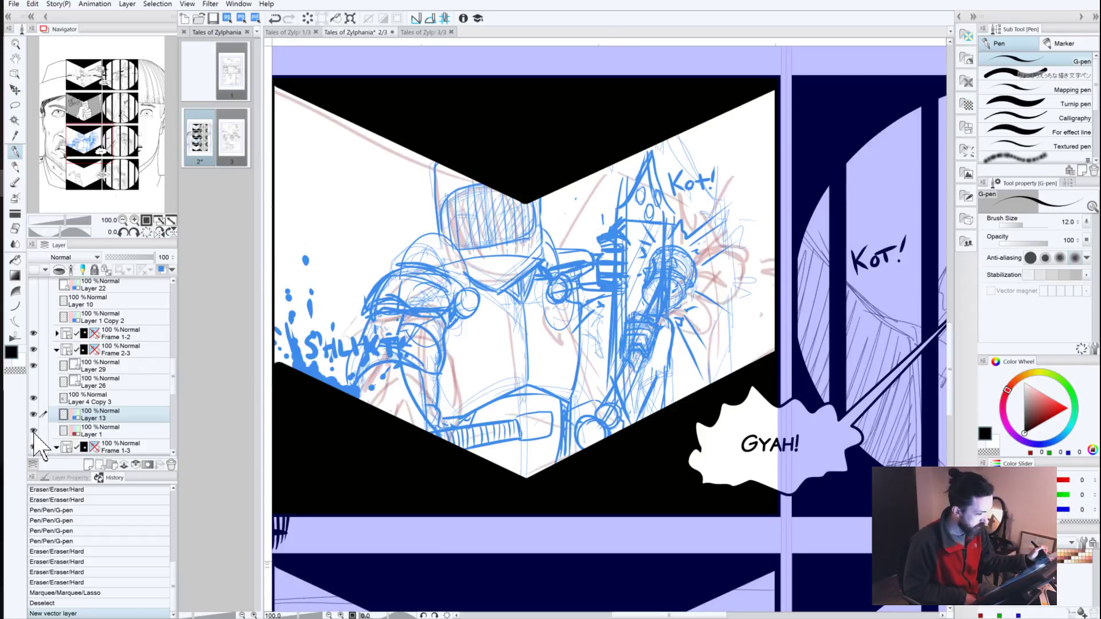
pyautogui.click(101, 431)
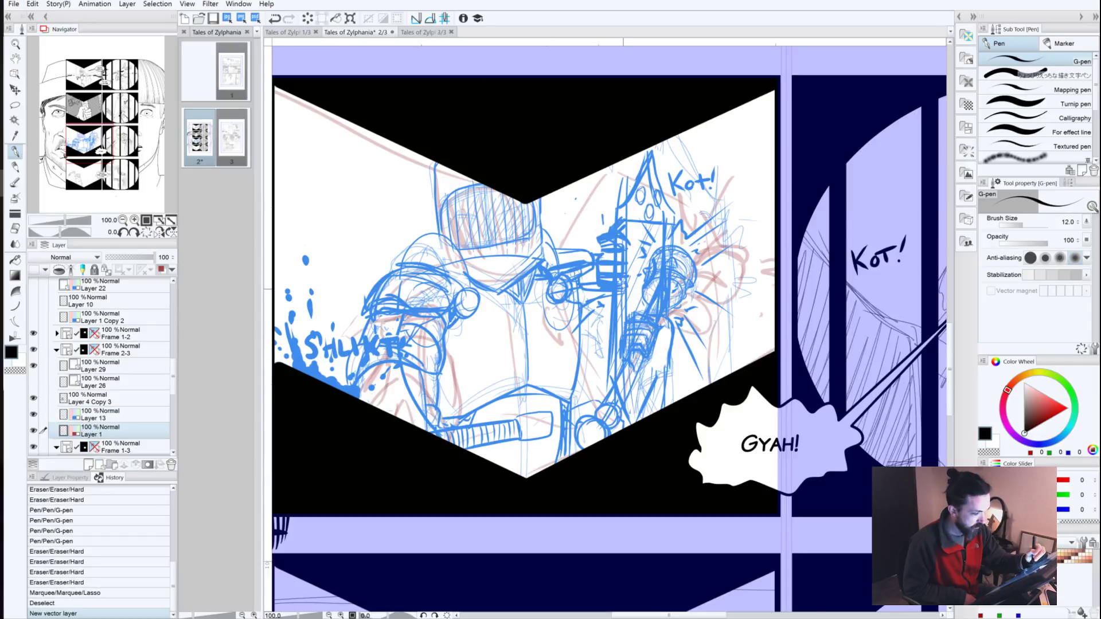
pyautogui.moveTo(101, 431); pyautogui.dragTo(103, 409)
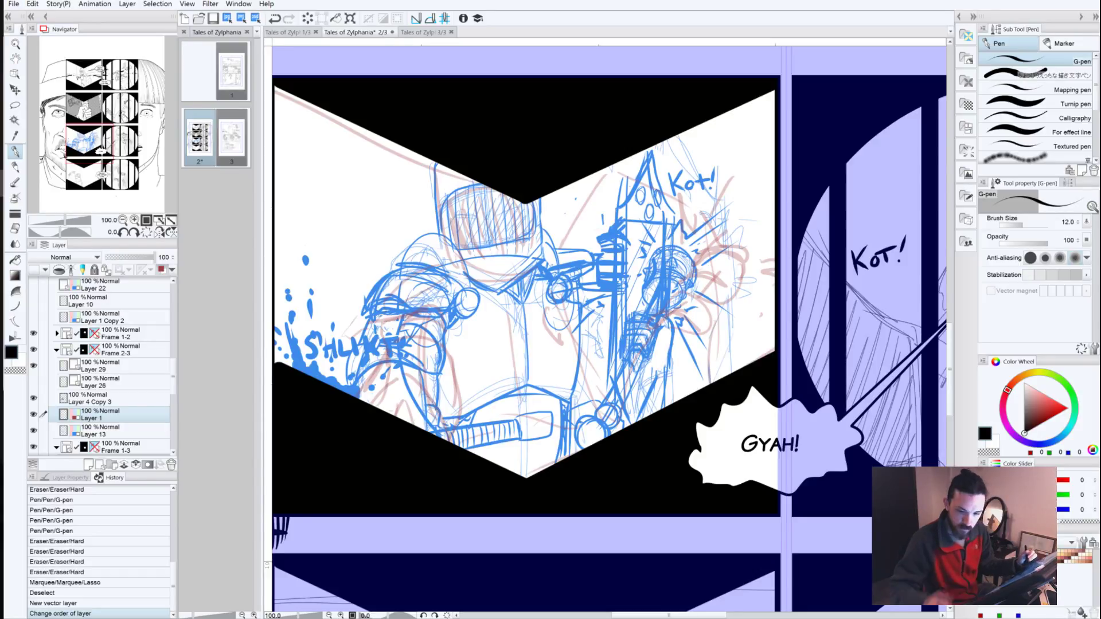
# Step: With the G-pen on Layer 1, sketch a red slanted line across the shield and a short upright edge rising from its left end
pyautogui.hotkey('ctrl', 'a')
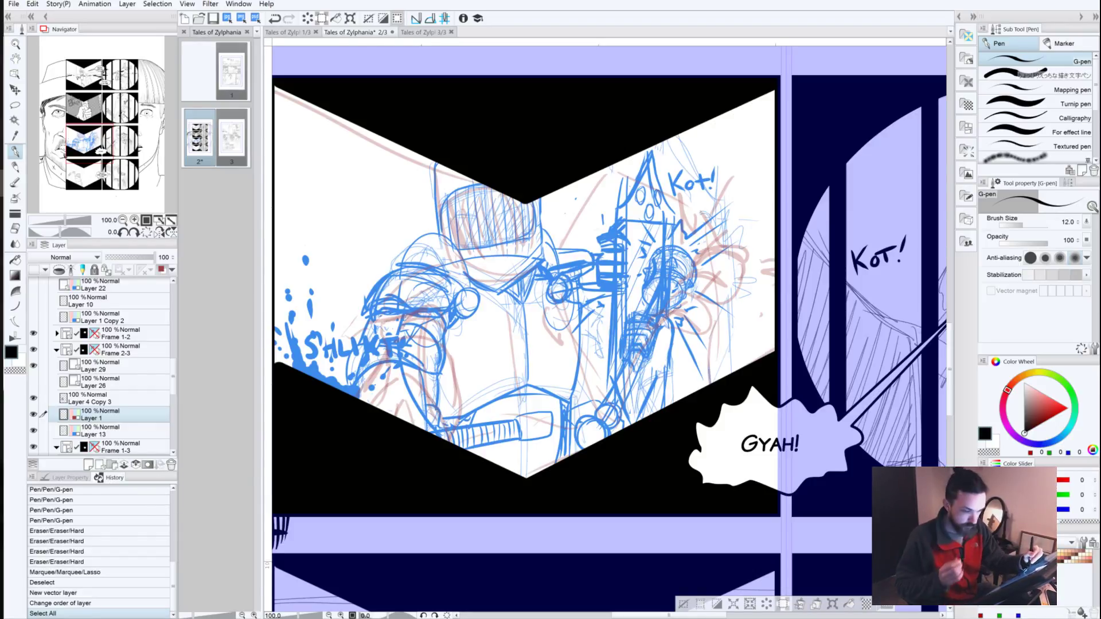
pyautogui.click(605, 363)
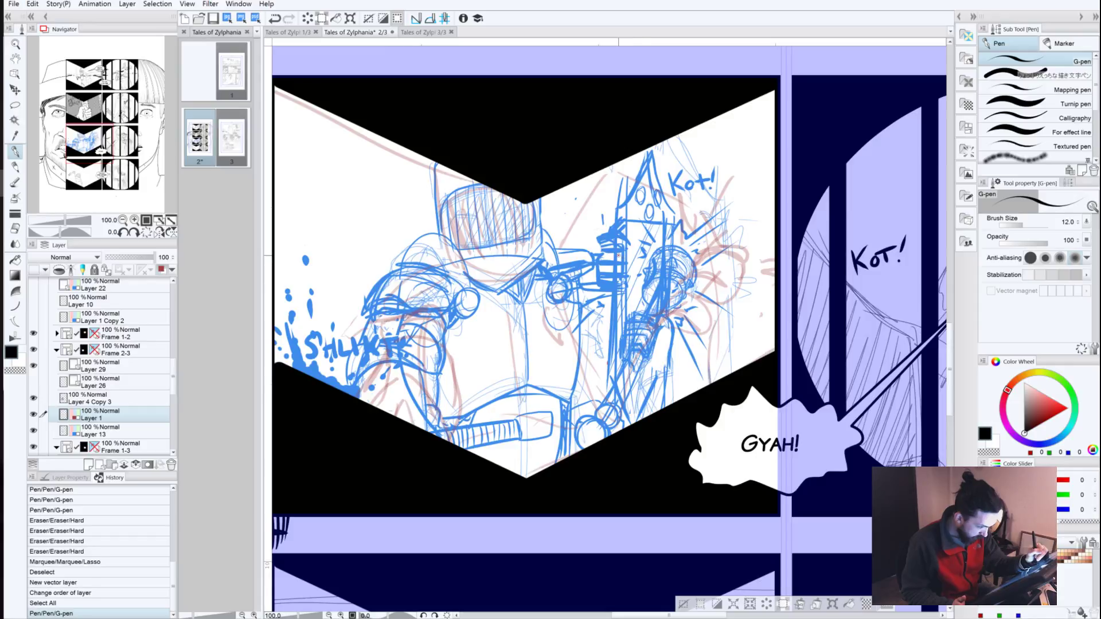
pyautogui.moveTo(618, 254); pyautogui.dragTo(660, 264)
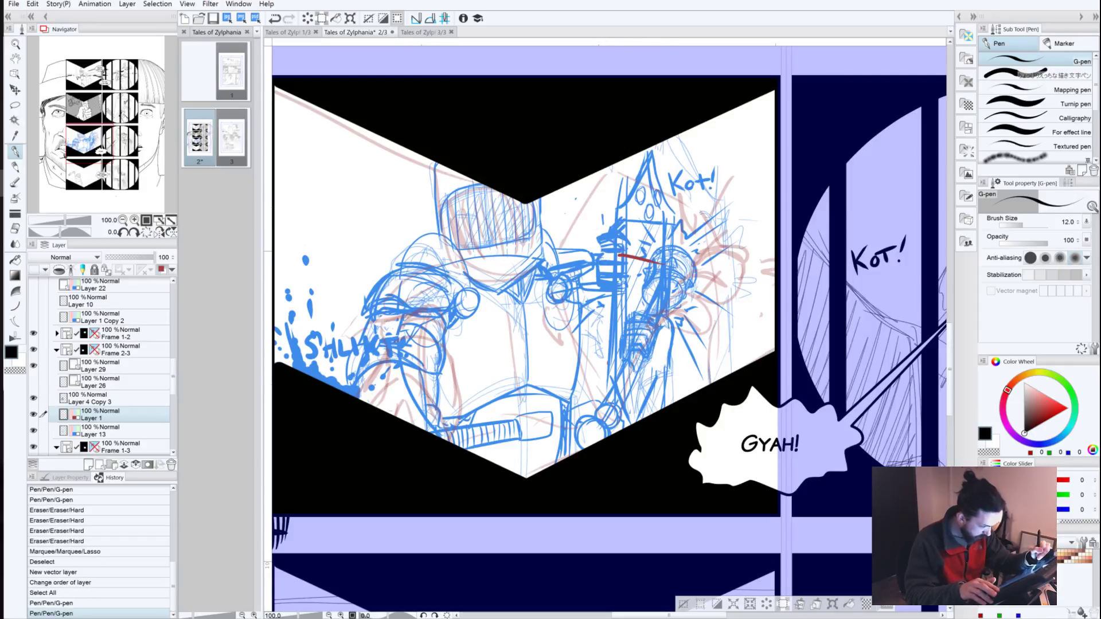
pyautogui.moveTo(620, 219); pyautogui.dragTo(619, 254)
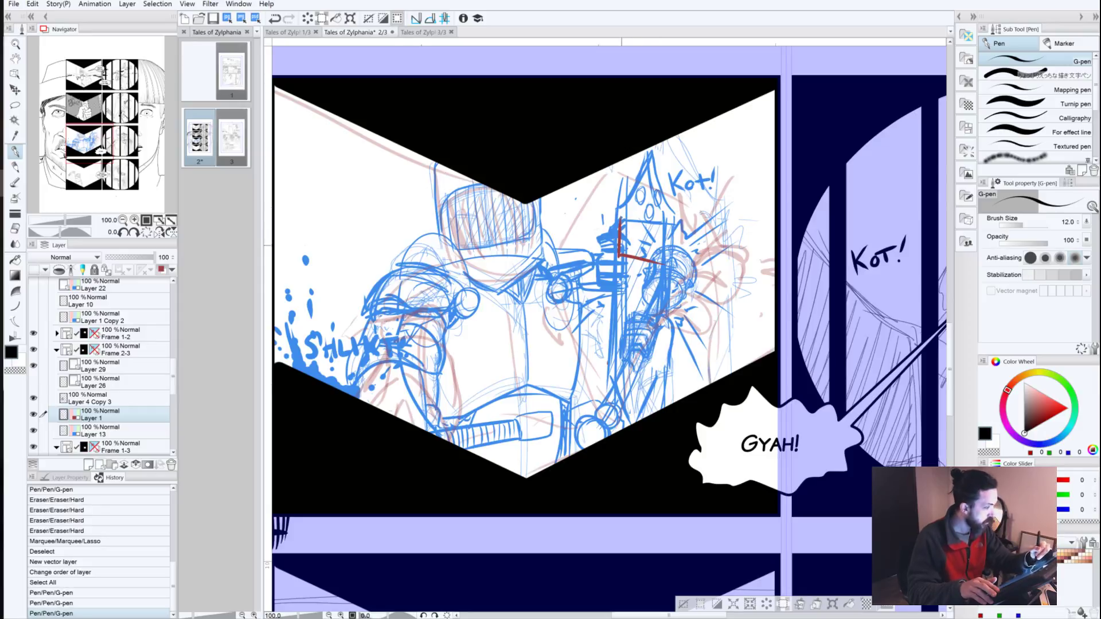
pyautogui.moveTo(620, 221); pyautogui.dragTo(667, 183)
pyautogui.hotkey('ctrl', 'z')
pyautogui.hotkey('ctrl', 'z')
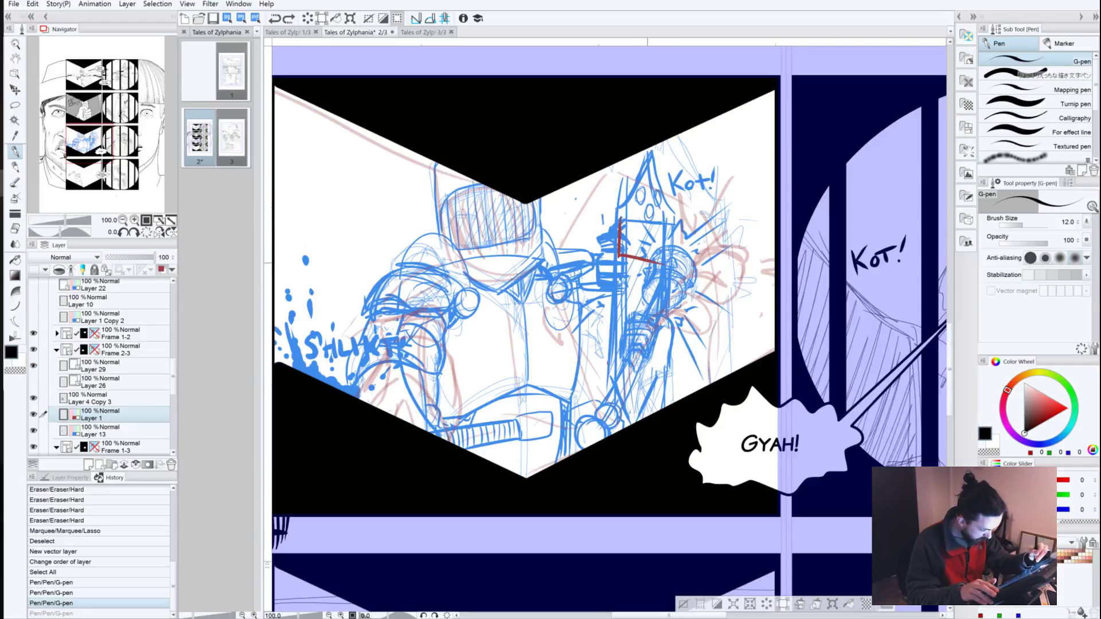
pyautogui.hotkey('ctrl', 'y')
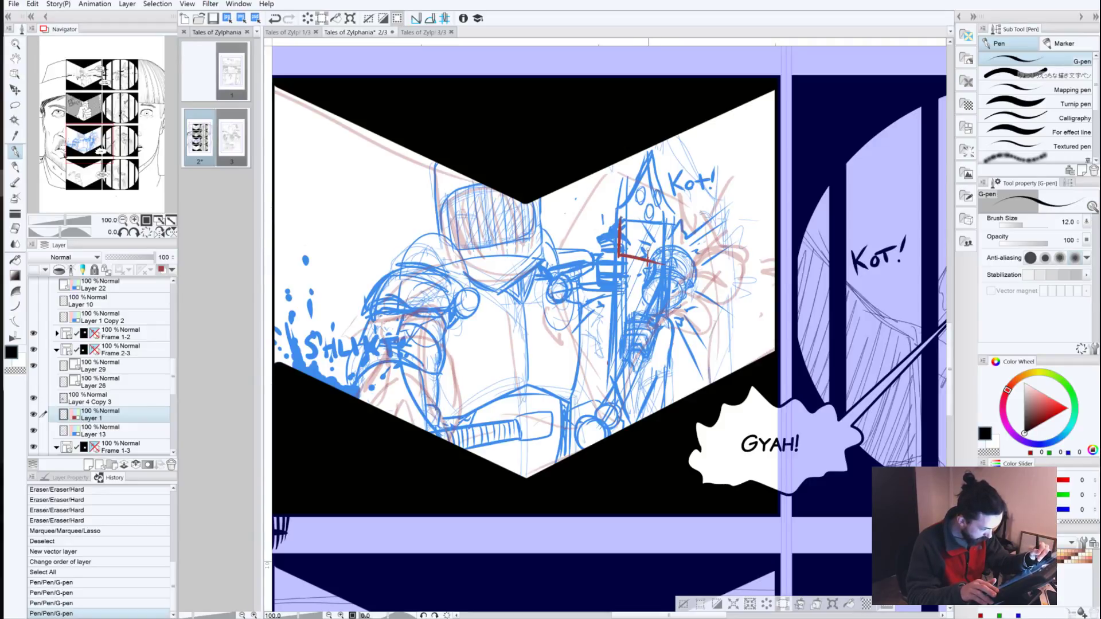
# Step: Sketch a thin vertical centre line through the shield and a curved edge rising from its upper left corner to the tip
pyautogui.moveTo(647, 251); pyautogui.dragTo(653, 151)
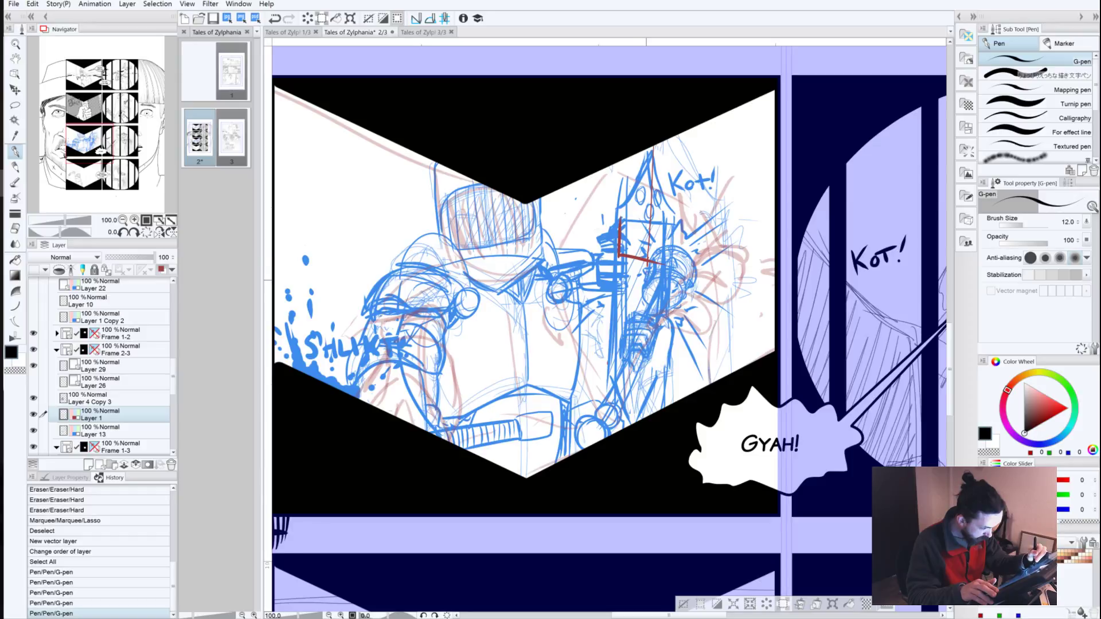
pyautogui.moveTo(647, 252); pyautogui.dragTo(639, 402)
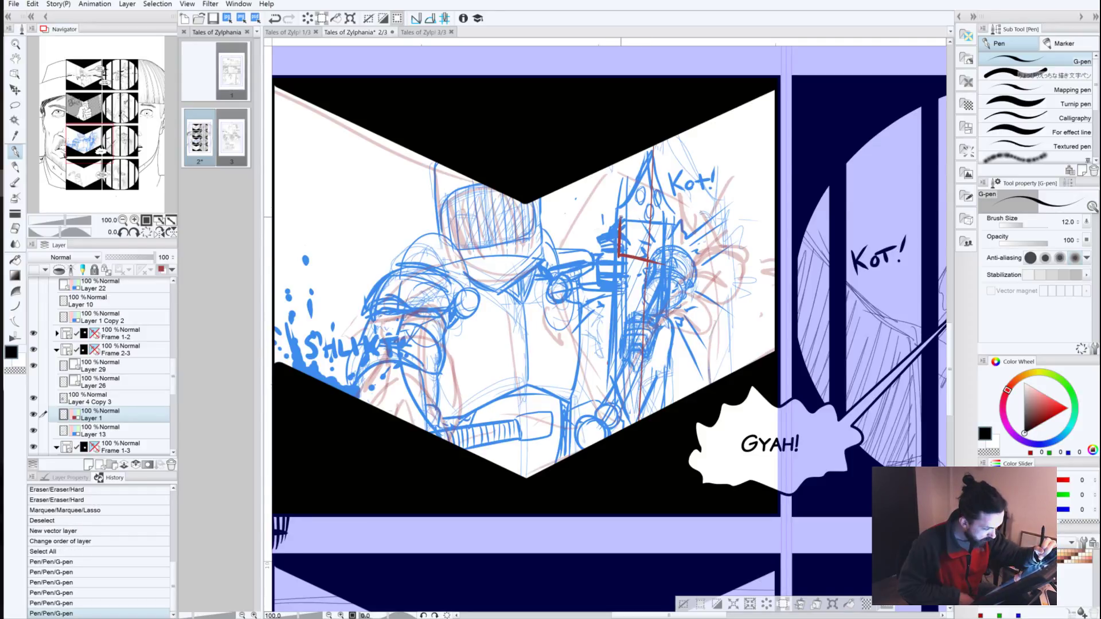
pyautogui.moveTo(621, 220); pyautogui.dragTo(654, 184)
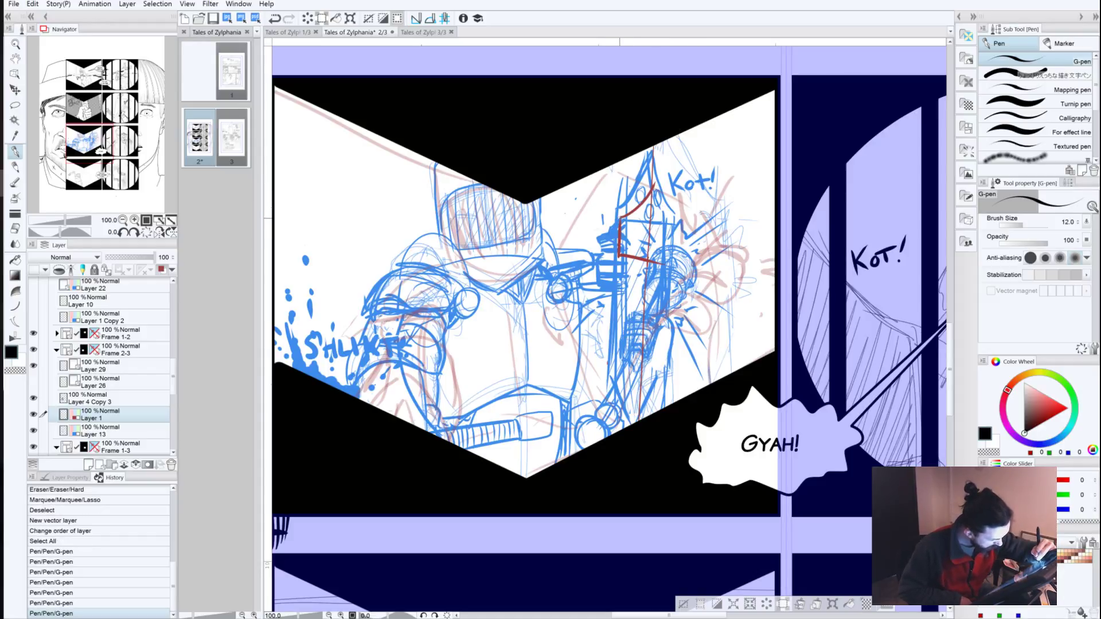
# Step: Sketch the shield's upper cross line parallel to the lower one, and curve the tip's right edge down to meet it
pyautogui.moveTo(623, 217)
pyautogui.mouseDown()
pyautogui.moveTo(670, 227)
pyautogui.moveTo(656, 226)
pyautogui.moveTo(672, 231)
pyautogui.moveTo(678, 267)
pyautogui.mouseUp()
pyautogui.hotkey('ctrl', 'z')
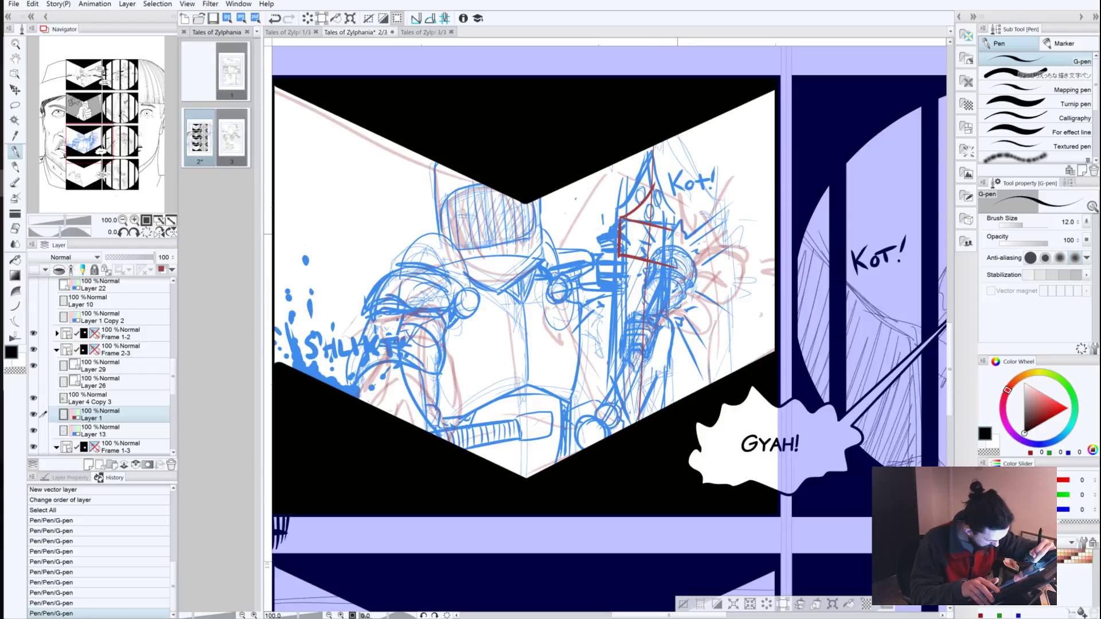
pyautogui.moveTo(620, 223); pyautogui.dragTo(620, 218)
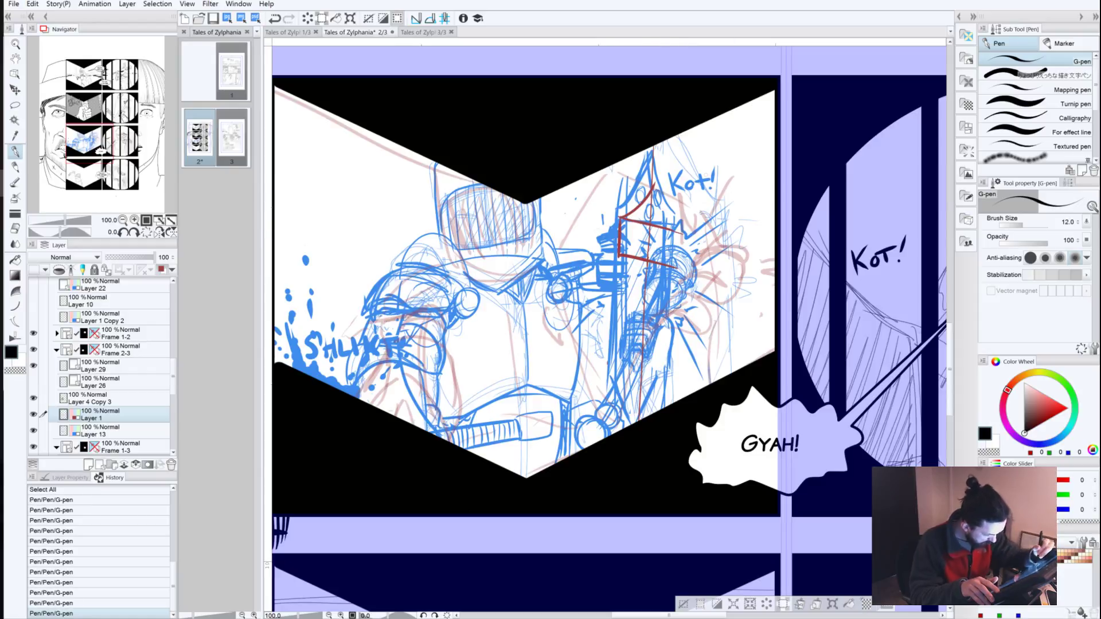
pyautogui.moveTo(671, 189); pyautogui.dragTo(656, 223)
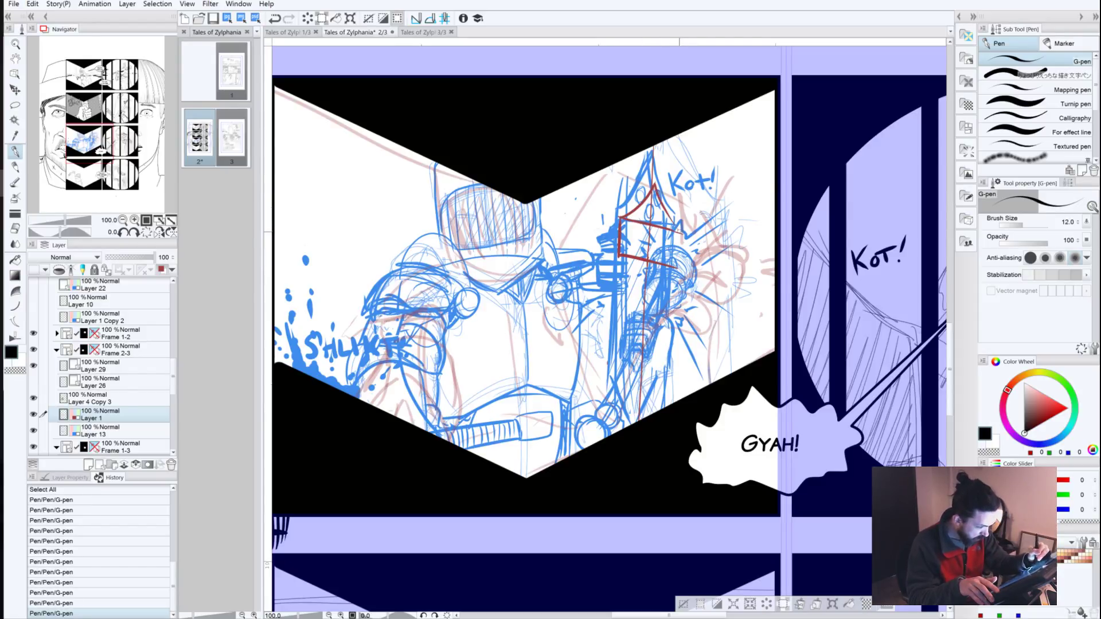
pyautogui.hotkey('ctrl', 'z')
pyautogui.hotkey('ctrl', 'y')
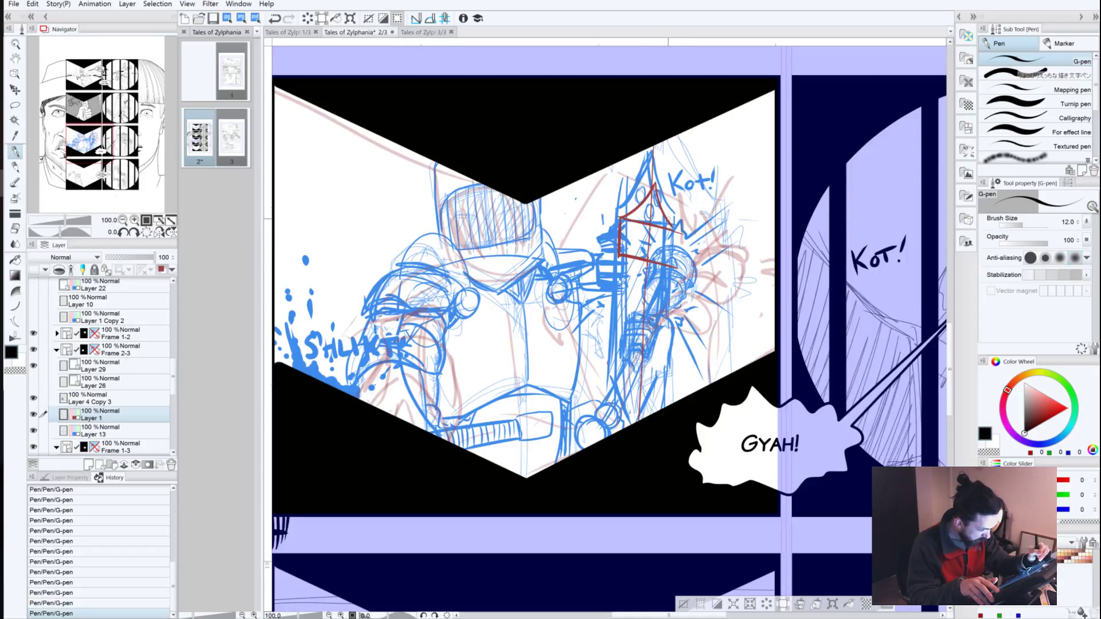
# Step: Try a short right side closing the shield's two cross lines and a long left edge running down to the panel border
pyautogui.hotkey('ctrl', 'z')
pyautogui.hotkey('ctrl', 'z')
pyautogui.hotkey('ctrl', 'z')
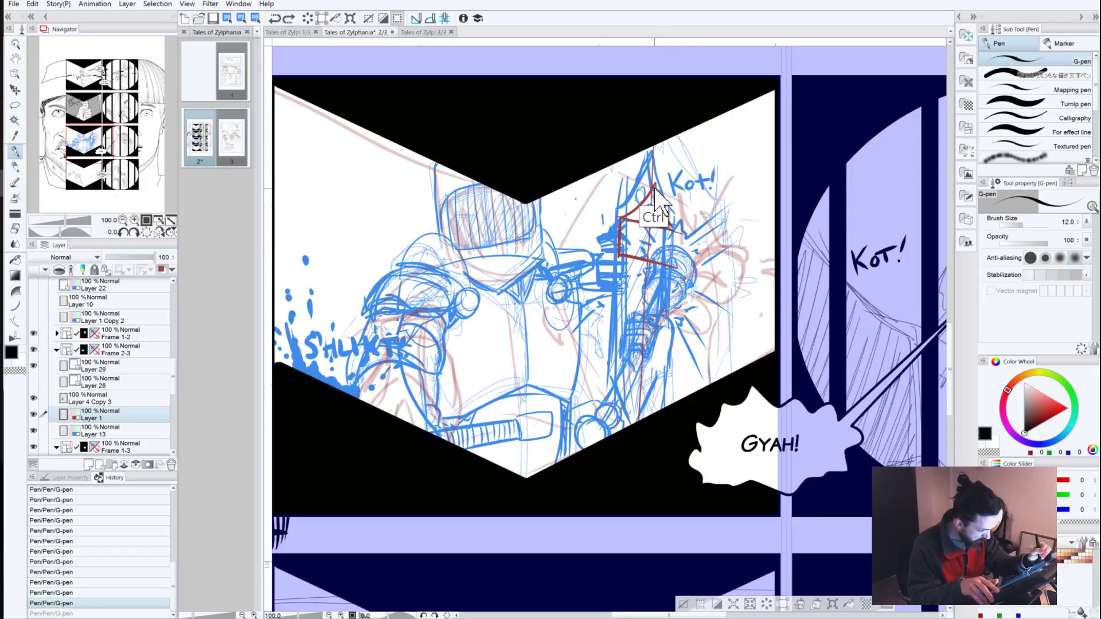
pyautogui.hotkey('ctrl', 'y')
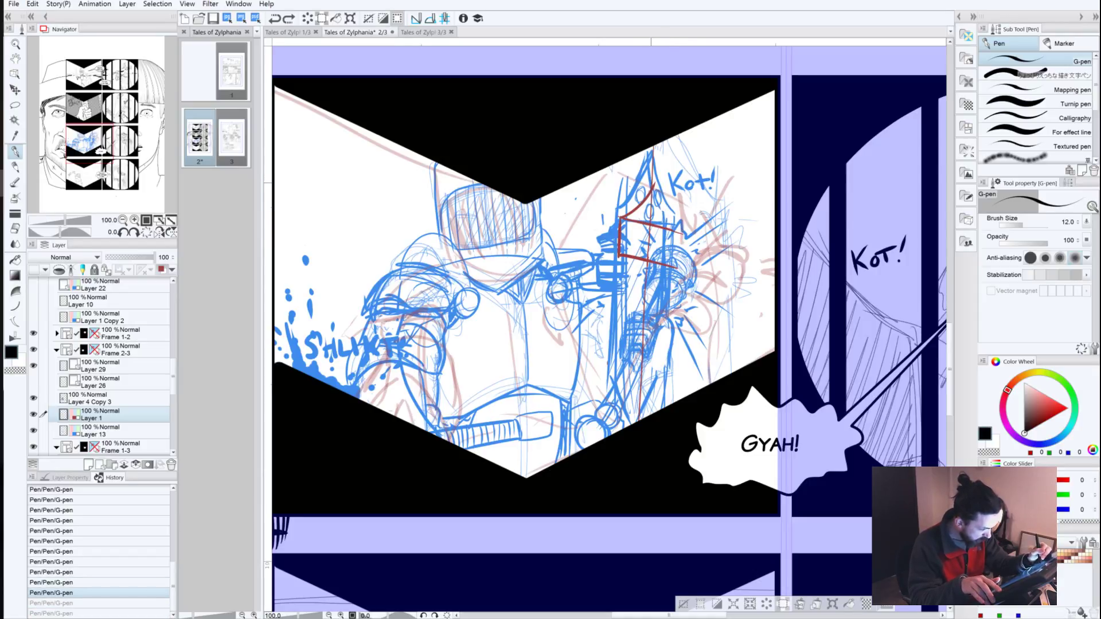
pyautogui.hotkey('ctrl', 'y')
pyautogui.hotkey('ctrl', 'y')
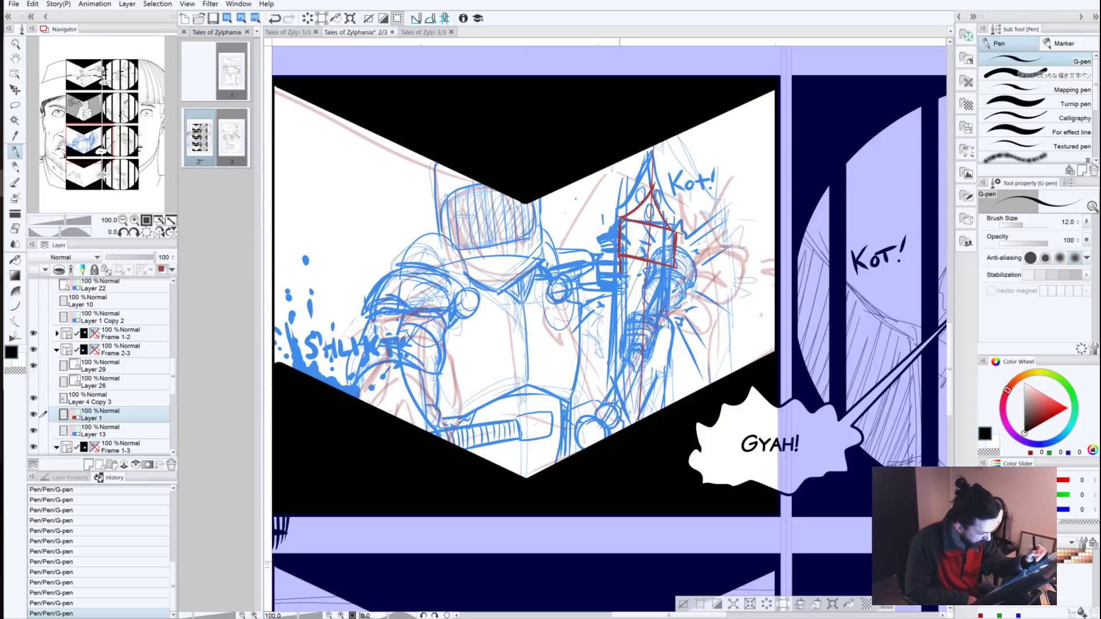
pyautogui.moveTo(620, 271)
pyautogui.mouseDown()
pyautogui.moveTo(619, 376)
pyautogui.moveTo(634, 424)
pyautogui.mouseUp()
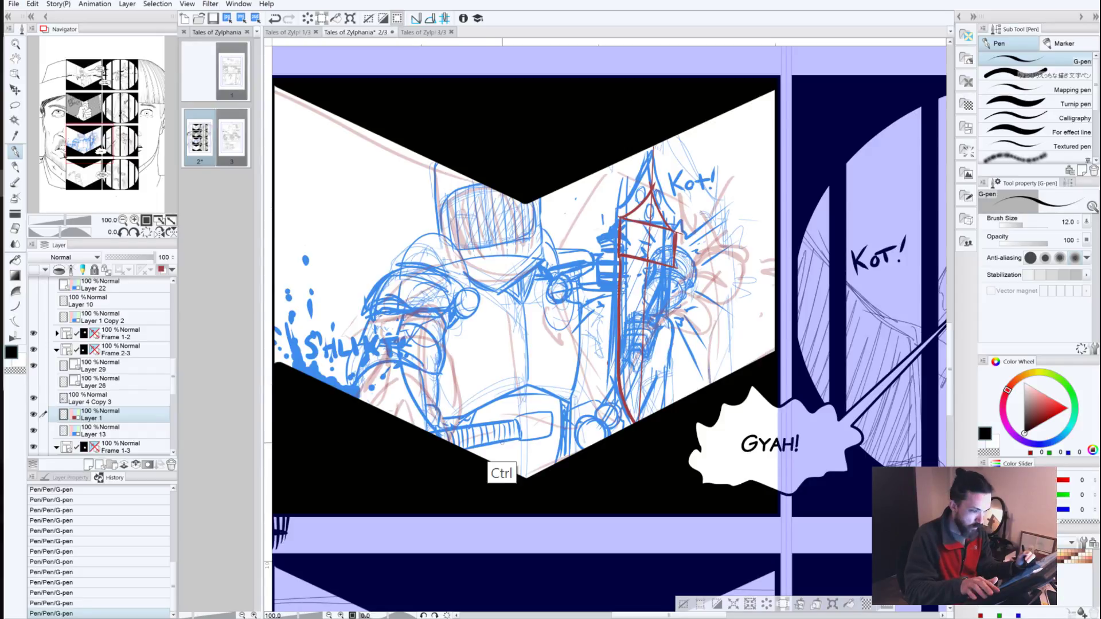
# Step: Undo the red shield strokes back to the lower slanted cross line and its short upright left edge
pyautogui.hotkey('ctrl', 'z')
pyautogui.hotkey('ctrl', 'z')
pyautogui.hotkey('ctrl', 'z')
pyautogui.hotkey('ctrl', 'z')
pyautogui.hotkey('ctrl', 'z')
pyautogui.hotkey('ctrl', 'z')
pyautogui.hotkey('ctrl', 'z')
pyautogui.hotkey('ctrl', 'z')
pyautogui.hotkey('ctrl', 'z')
pyautogui.hotkey('ctrl', 'z')
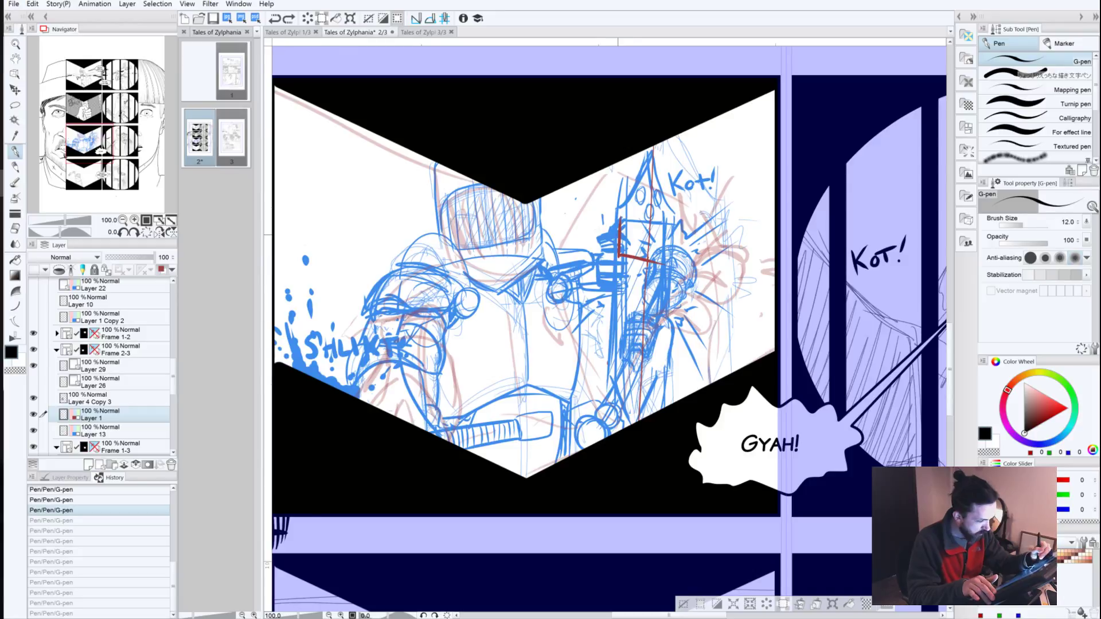
# Step: Build the shield's upper section as a slanted four-sided box with a taller left edge, a right edge and a slanted top line
pyautogui.moveTo(622, 192); pyautogui.dragTo(621, 220)
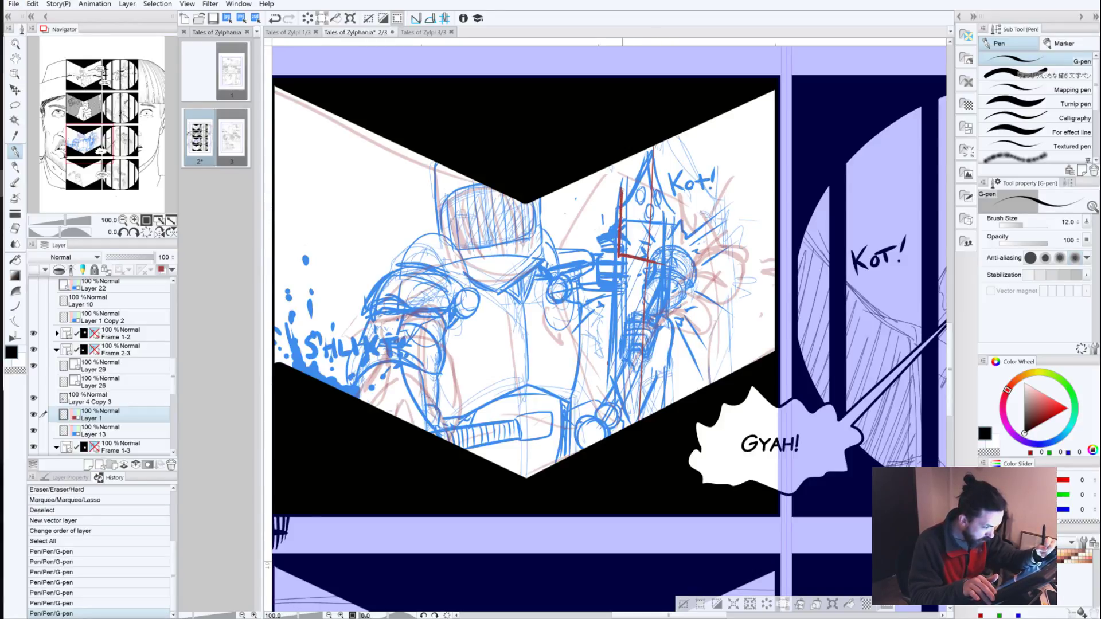
pyautogui.moveTo(665, 265)
pyautogui.mouseDown()
pyautogui.moveTo(675, 268)
pyautogui.moveTo(679, 212)
pyautogui.moveTo(675, 265)
pyautogui.mouseUp()
pyautogui.hotkey('ctrl', 'z')
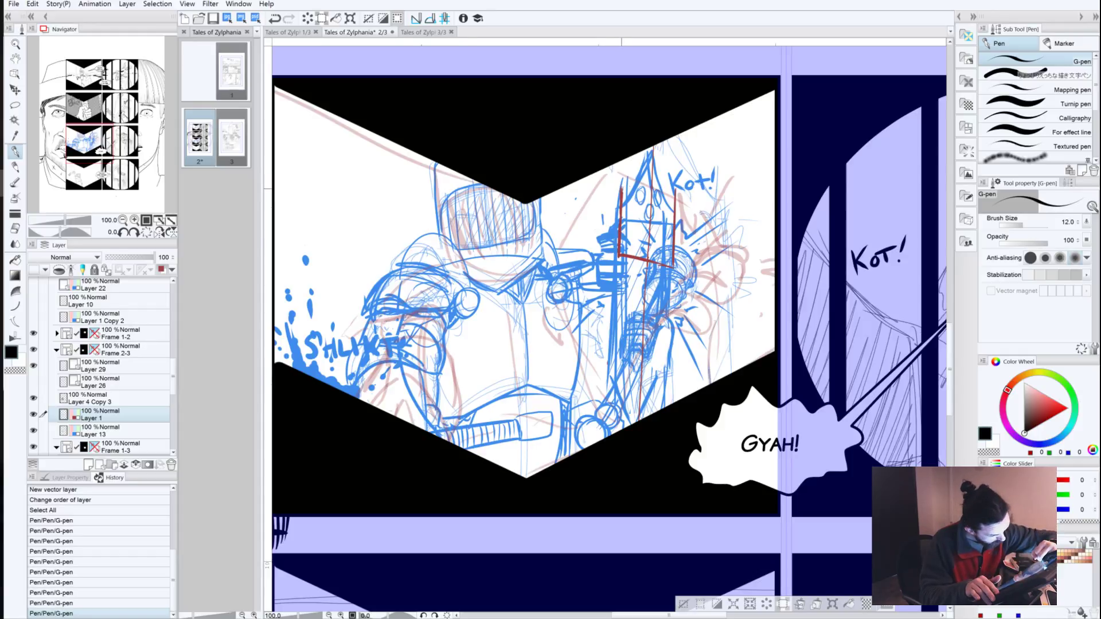
pyautogui.moveTo(622, 189); pyautogui.dragTo(673, 216)
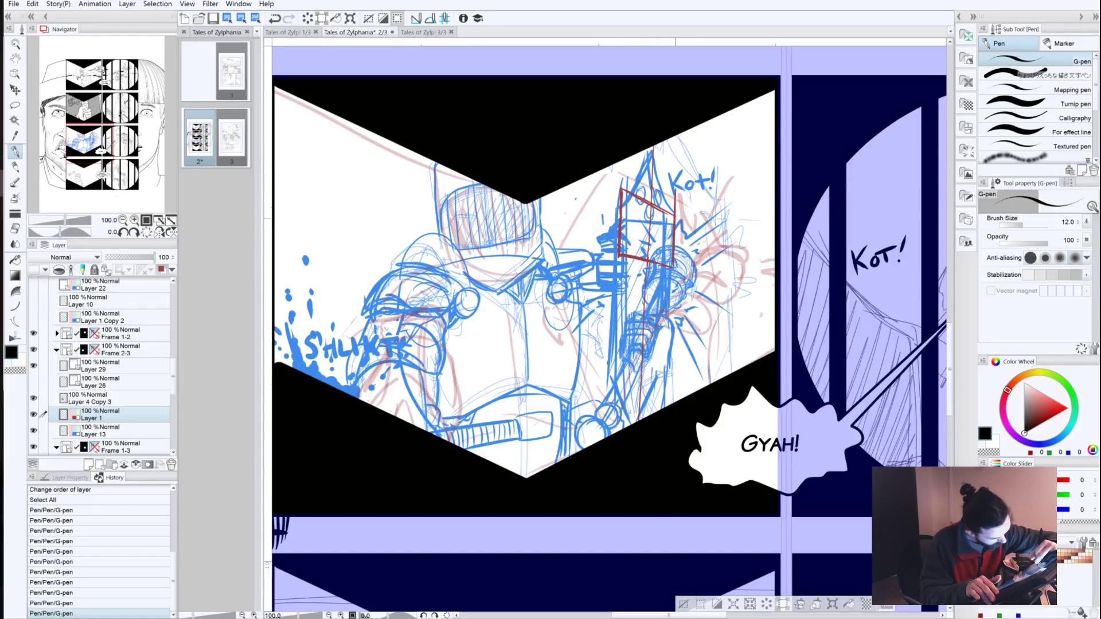
pyautogui.click(667, 151)
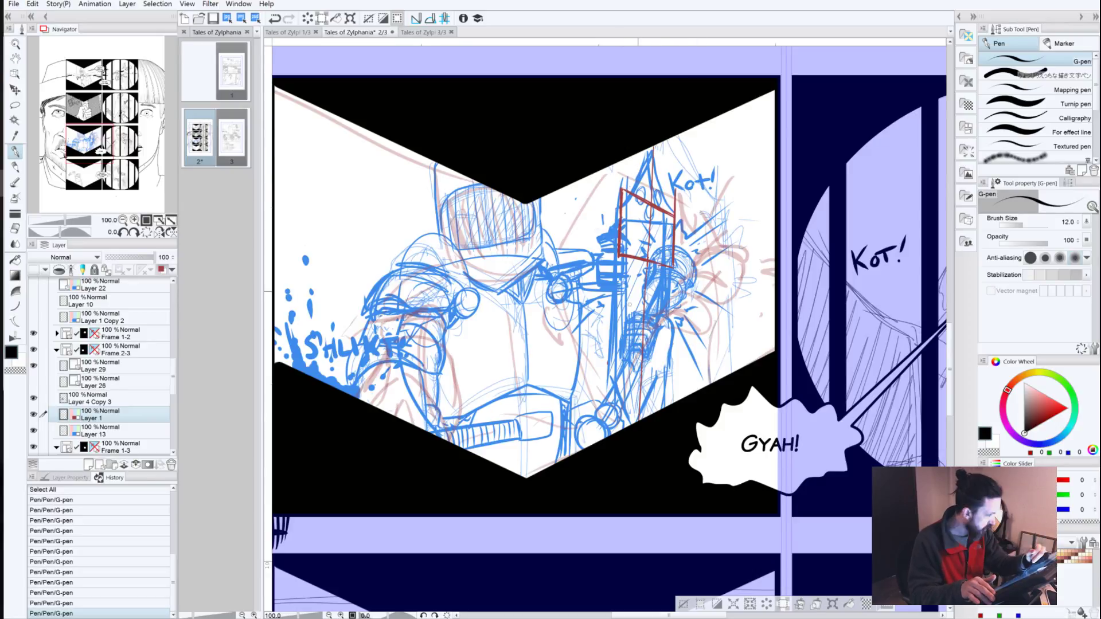
# Step: Check the knight's shield in the first panel, and try straight tip edges rising from the box's top line to a point
pyautogui.click(74, 72)
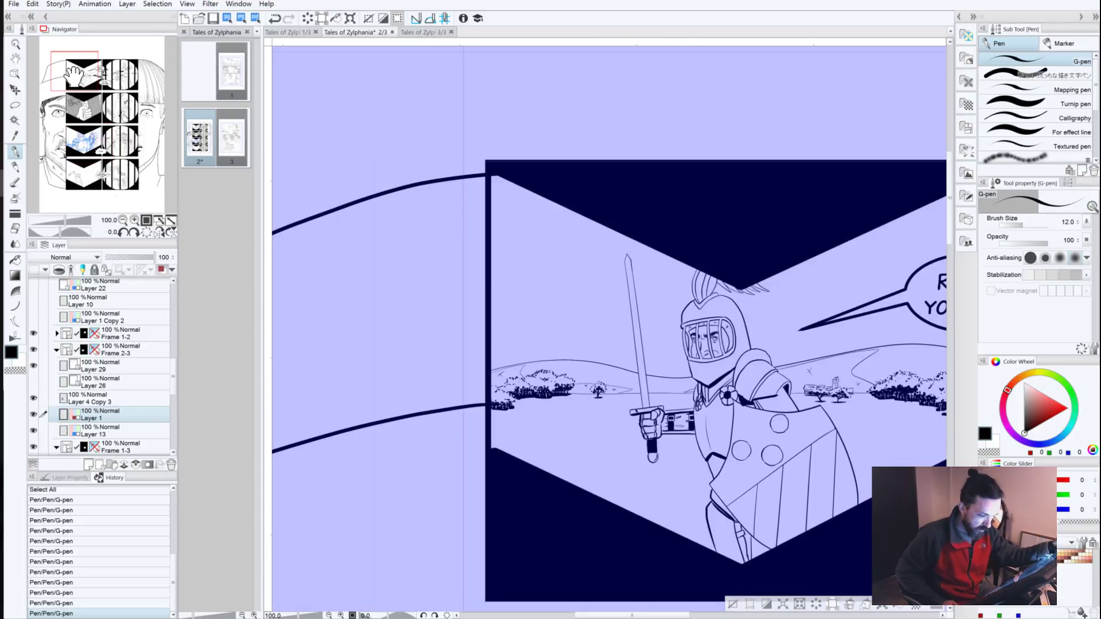
pyautogui.click(81, 143)
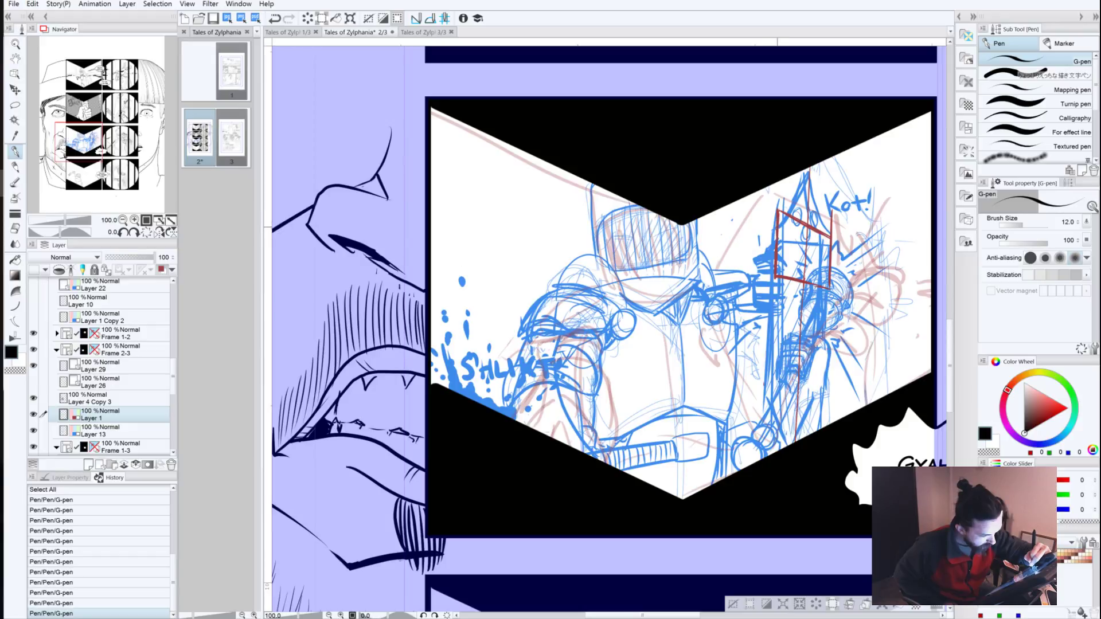
pyautogui.moveTo(795, 209); pyautogui.dragTo(813, 167)
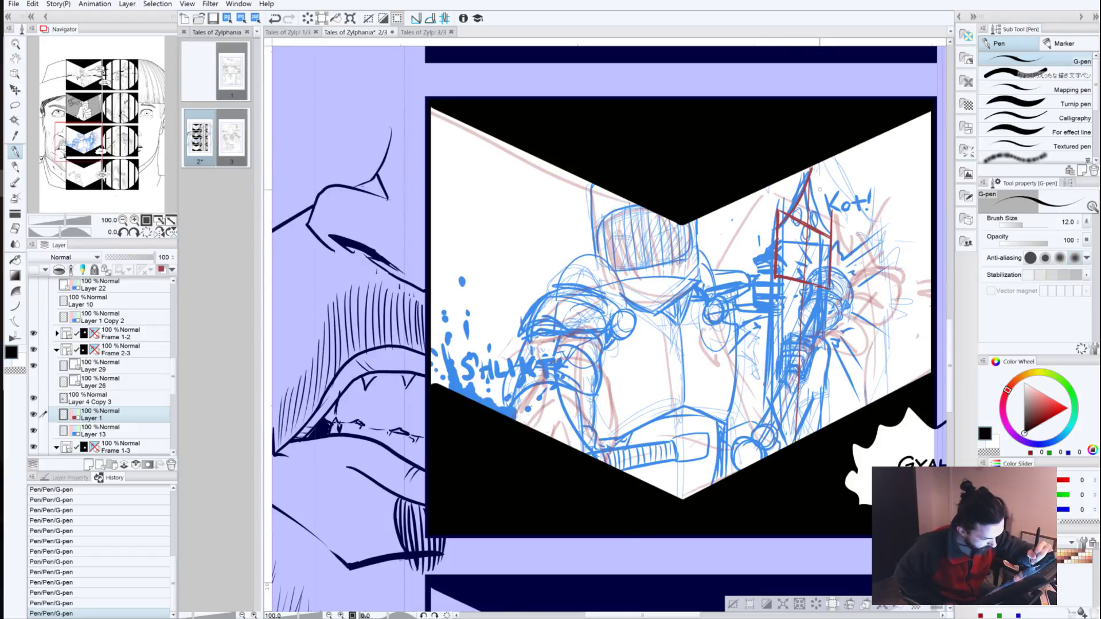
pyautogui.moveTo(826, 236)
pyautogui.mouseDown()
pyautogui.moveTo(812, 168)
pyautogui.moveTo(825, 245)
pyautogui.mouseUp()
pyautogui.hotkey('ctrl', 'z')
pyautogui.hotkey('ctrl', 'z')
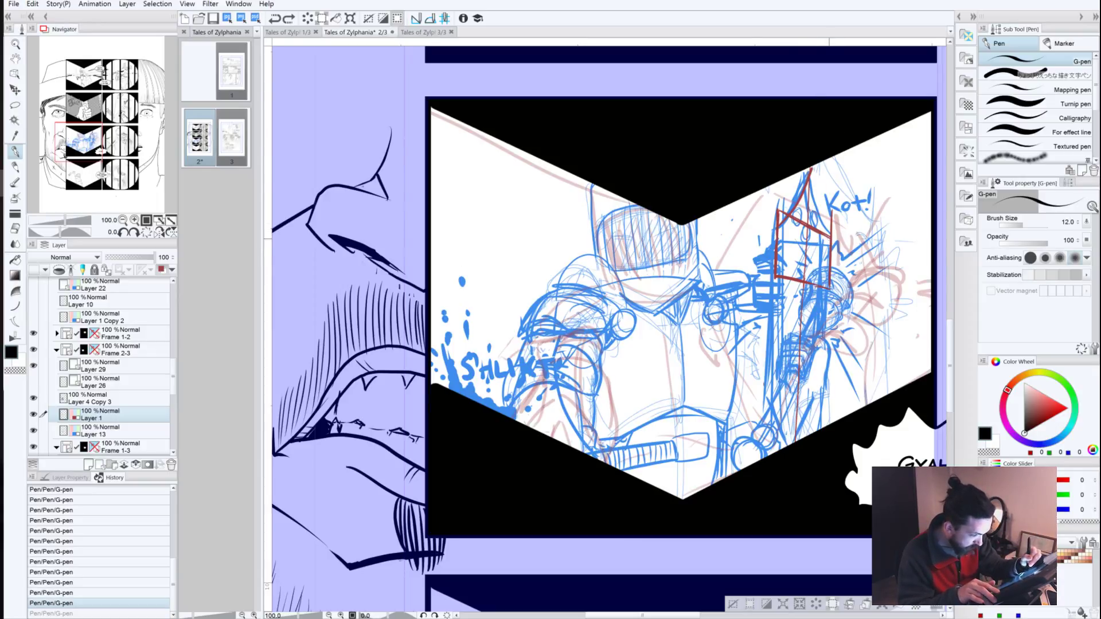
pyautogui.moveTo(810, 177); pyautogui.dragTo(831, 243)
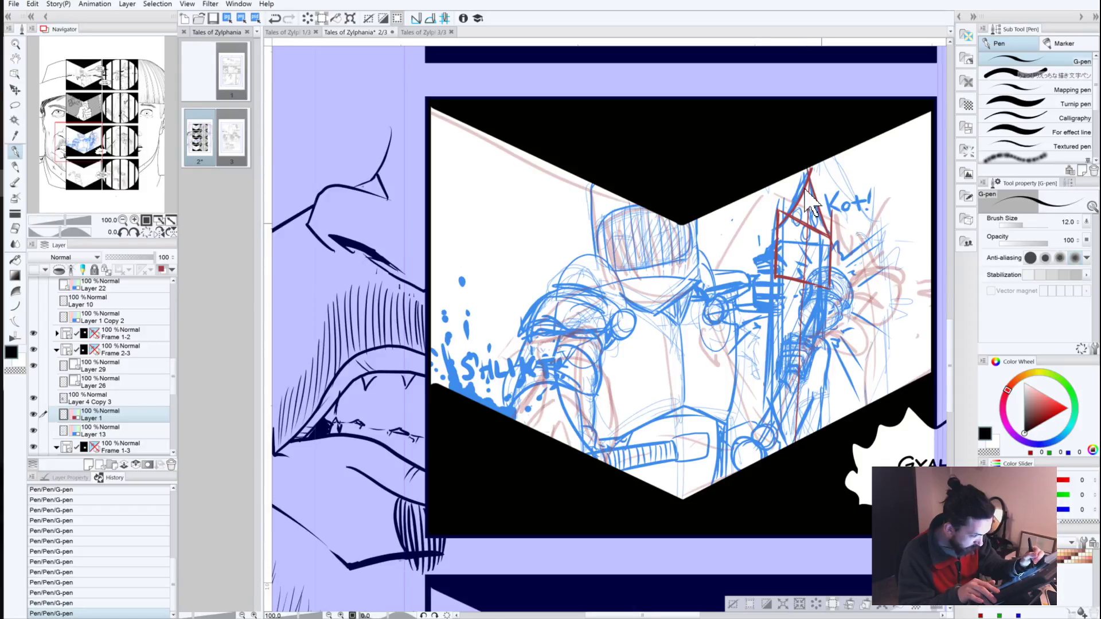
pyautogui.hotkey('ctrl', 'z')
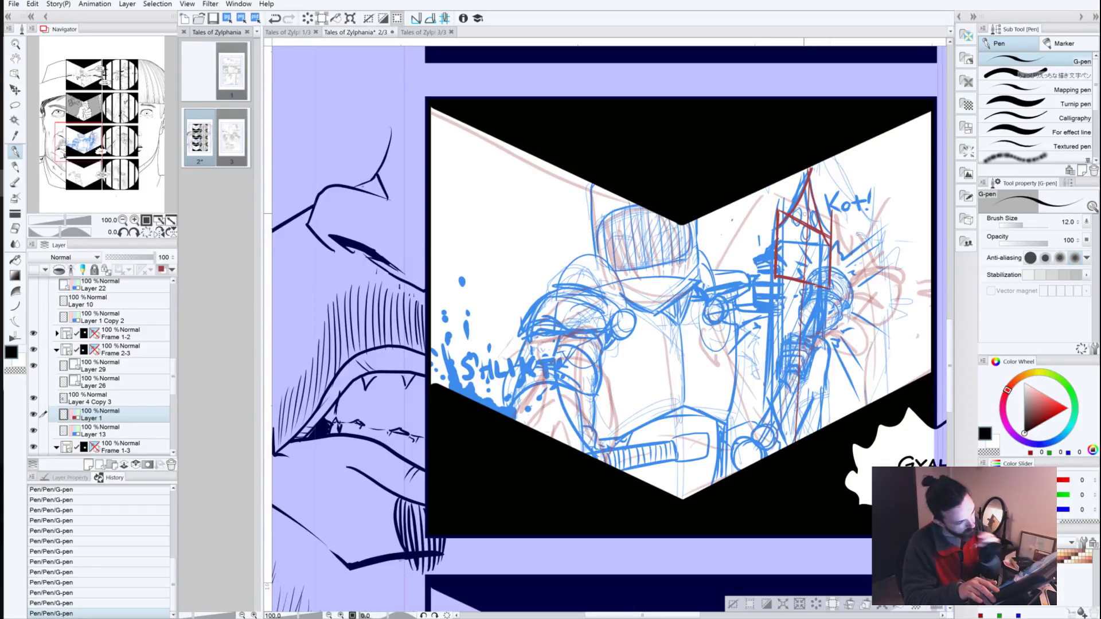
pyautogui.hotkey('ctrl', 'z')
pyautogui.hotkey('ctrl', 'z')
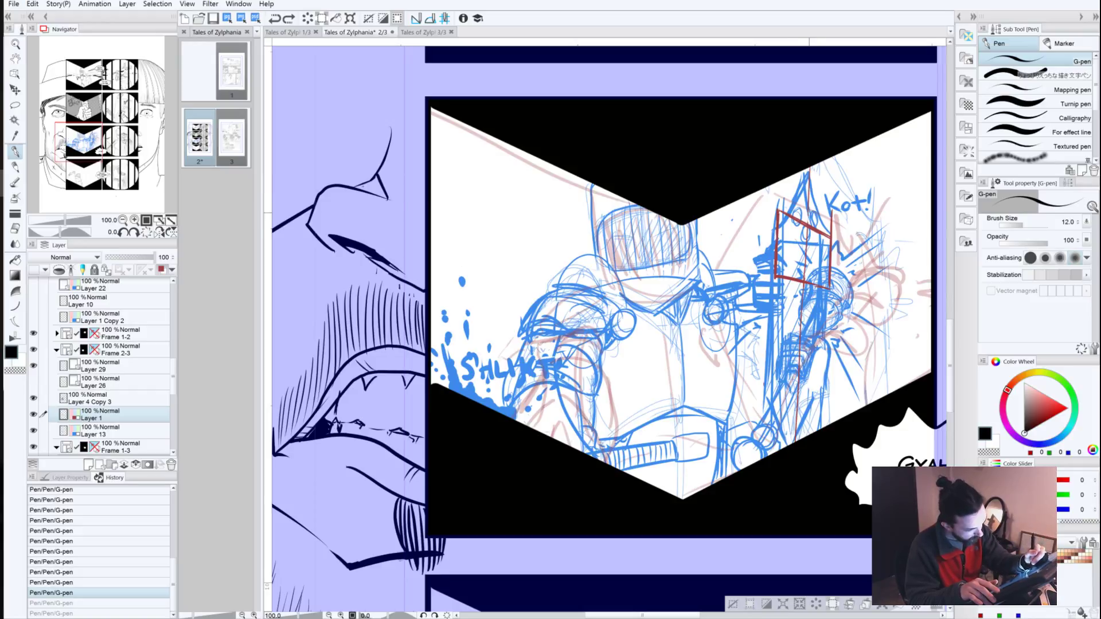
# Step: Erase the old centre line down the shield with the hard eraser, and sketch a slanted cross line inside the red box
pyautogui.moveTo(810, 228); pyautogui.dragTo(801, 332)
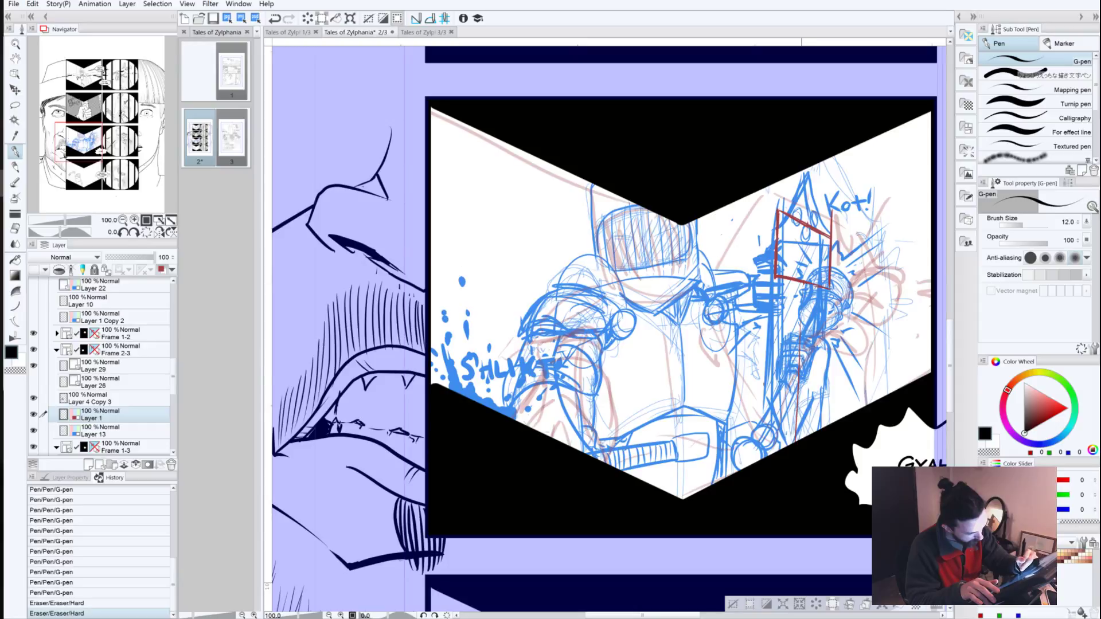
pyautogui.moveTo(799, 374); pyautogui.dragTo(797, 422)
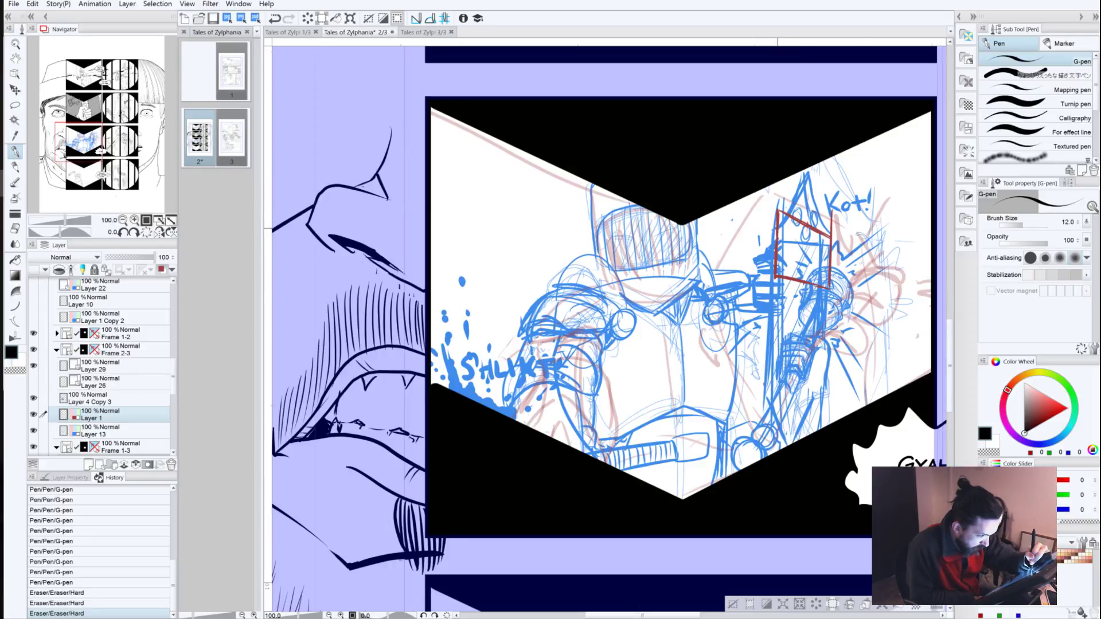
pyautogui.moveTo(827, 246)
pyautogui.mouseDown()
pyautogui.moveTo(778, 230)
pyautogui.moveTo(822, 244)
pyautogui.mouseUp()
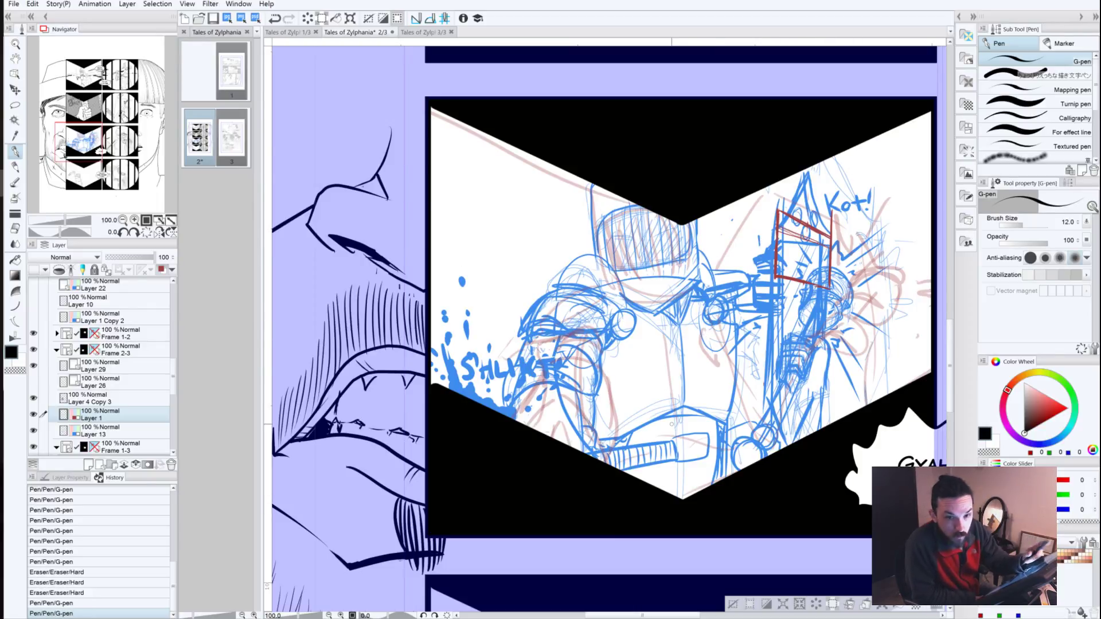
pyautogui.moveTo(781, 230); pyautogui.dragTo(812, 242)
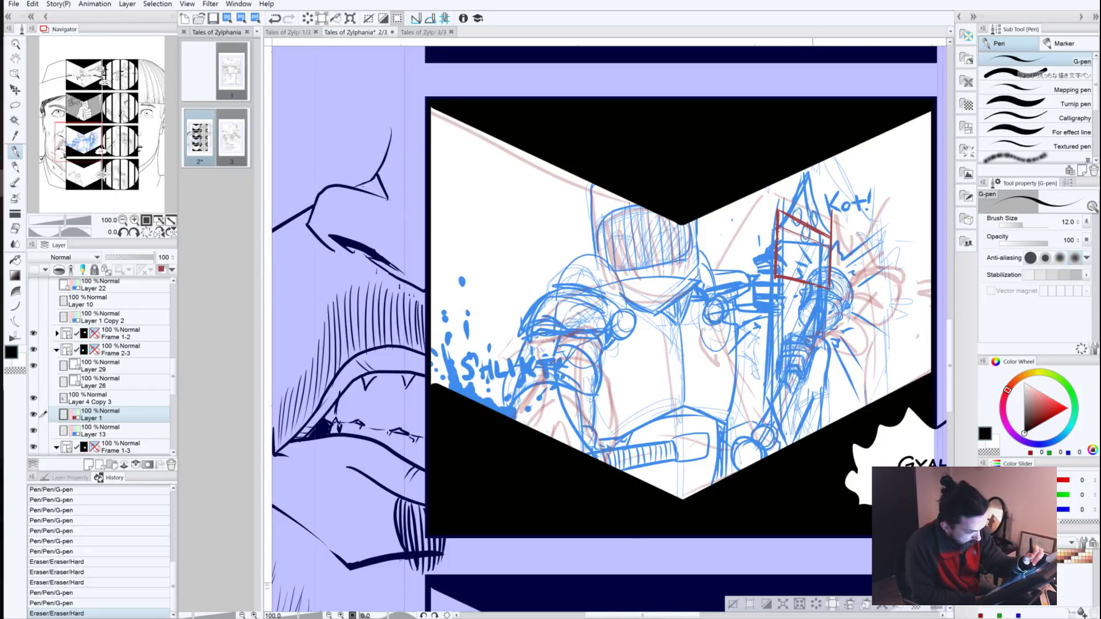
# Step: Extend the box's left edge upward as a guide and sketch a thin vertical centre line through the shield and its tip
pyautogui.moveTo(780, 184)
pyautogui.mouseDown()
pyautogui.moveTo(780, 210)
pyautogui.moveTo(815, 234)
pyautogui.mouseUp()
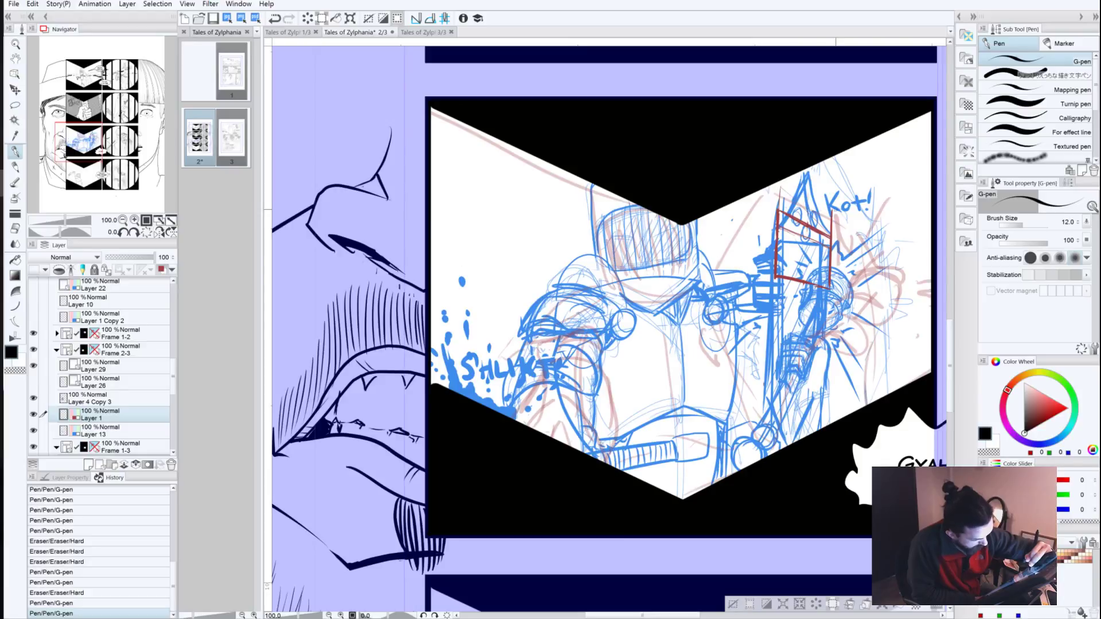
pyautogui.click(801, 211)
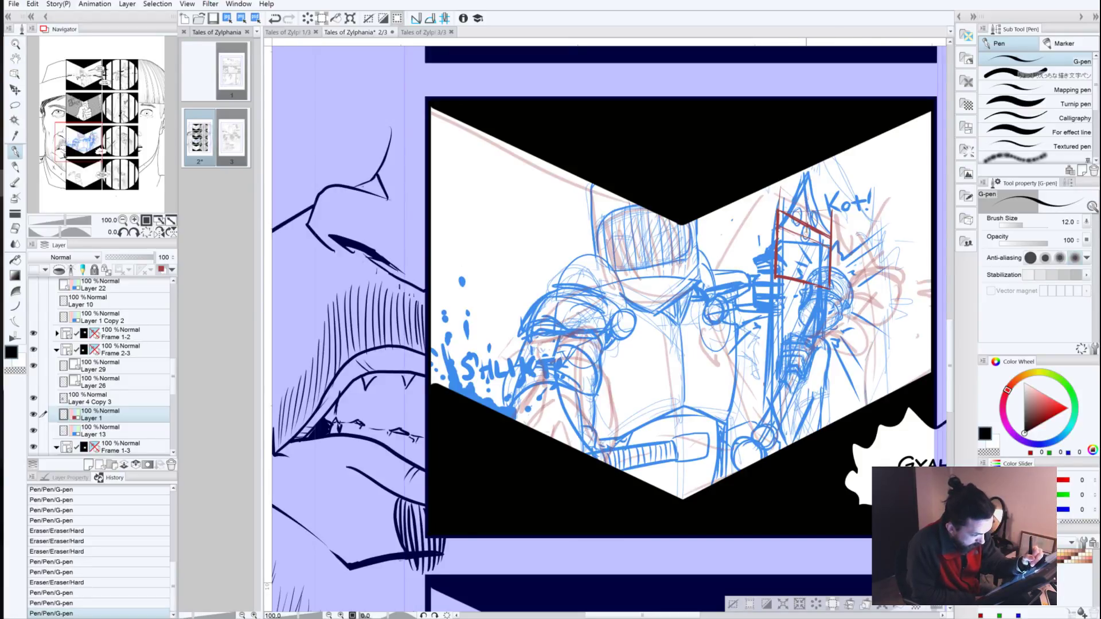
pyautogui.moveTo(808, 263); pyautogui.dragTo(802, 440)
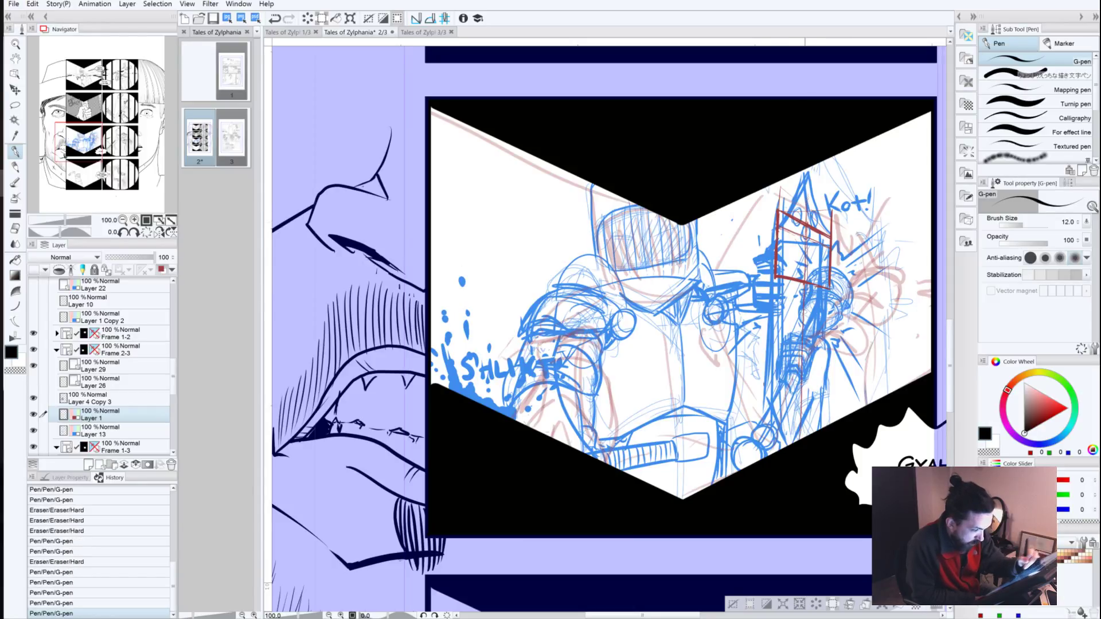
pyautogui.moveTo(806, 198); pyautogui.dragTo(805, 222)
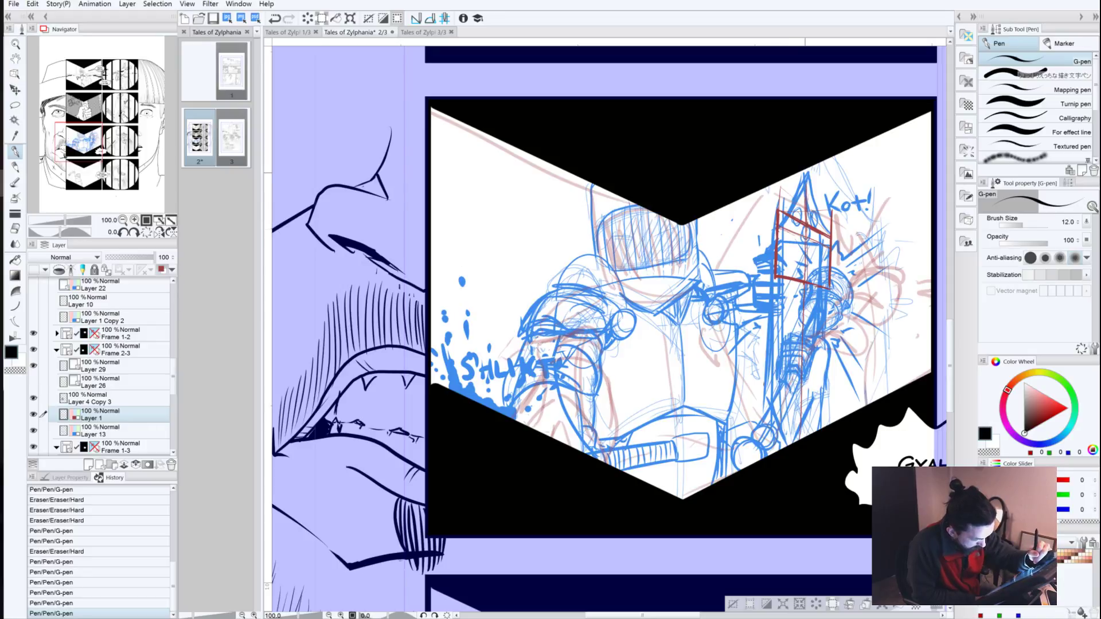
# Step: Sketch the shield tip's left and right edges from the box's sides up to a peak on the centre line, and thicken them
pyautogui.moveTo(805, 217); pyautogui.dragTo(778, 210)
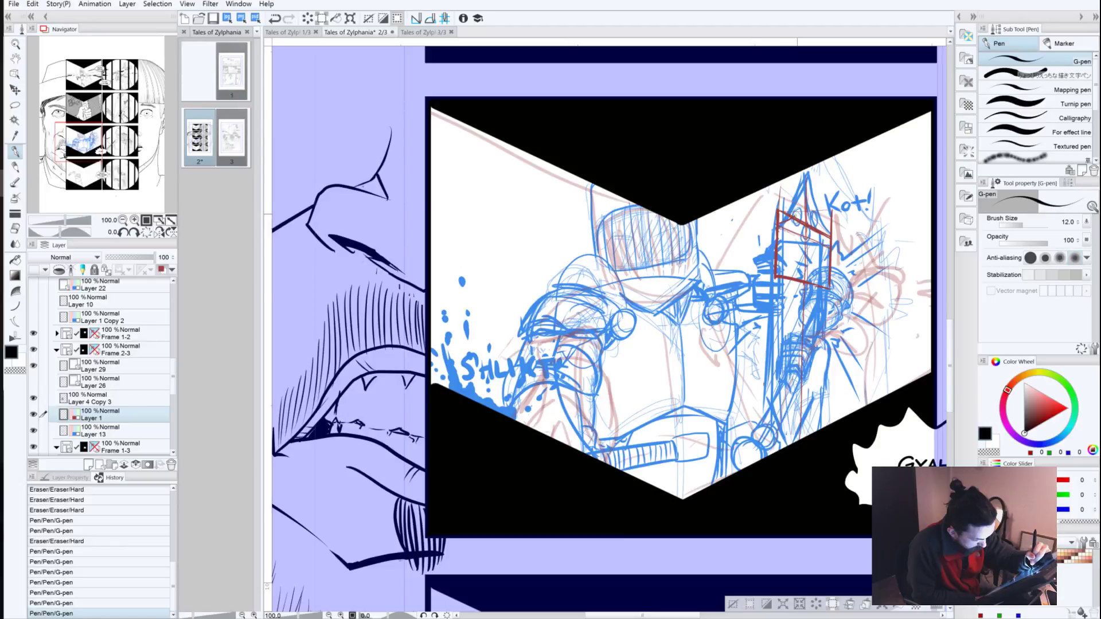
pyautogui.moveTo(794, 201); pyautogui.dragTo(806, 218)
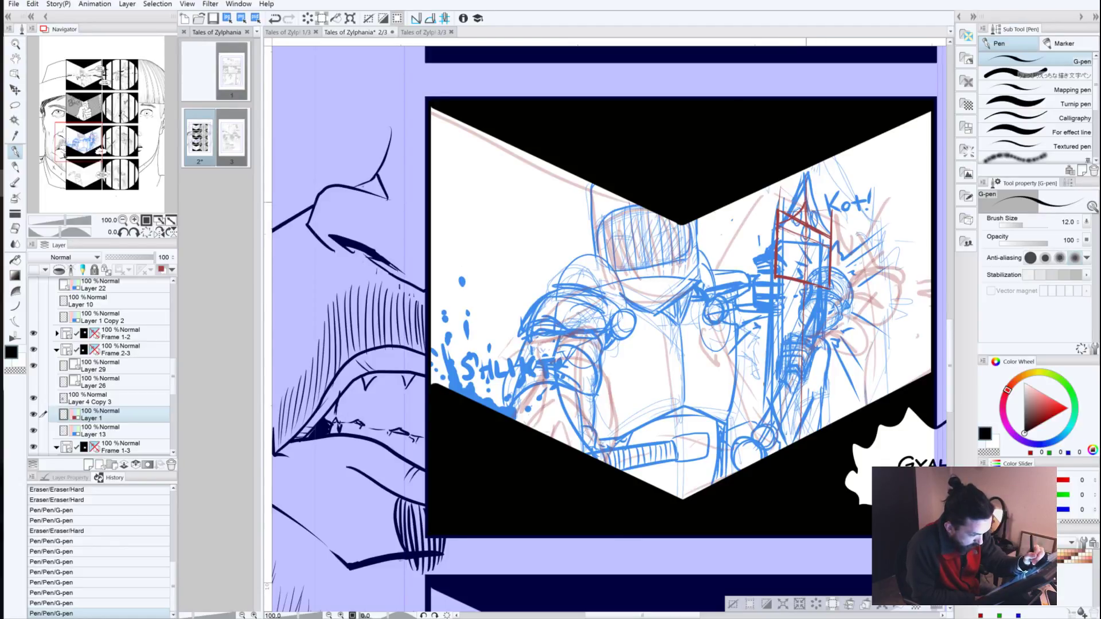
pyautogui.moveTo(809, 206); pyautogui.dragTo(830, 245)
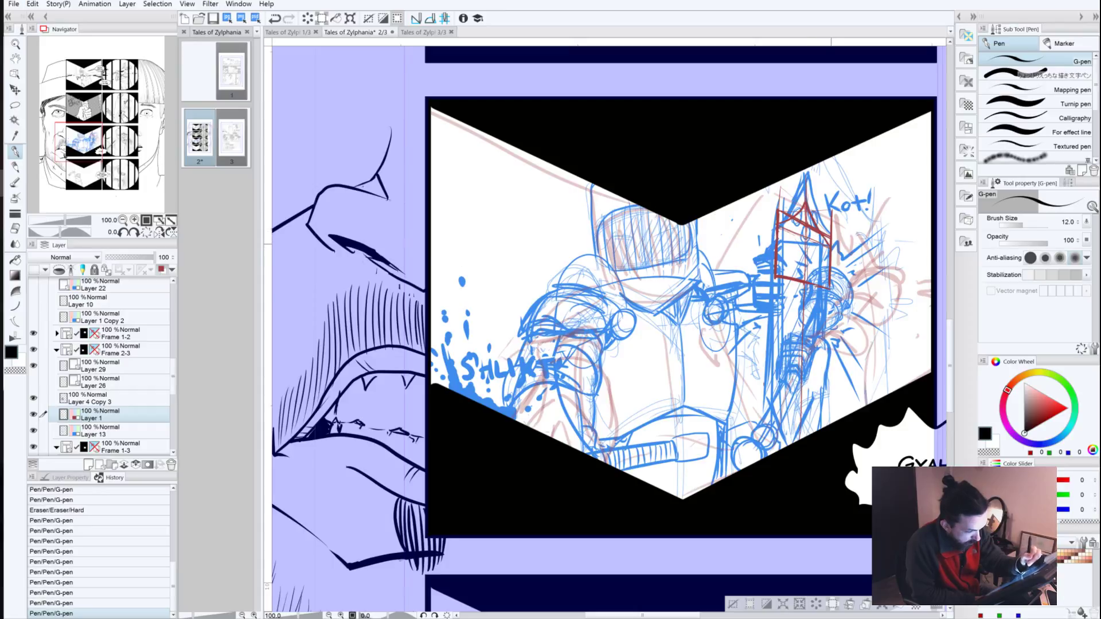
pyautogui.hotkey('ctrl', 'z')
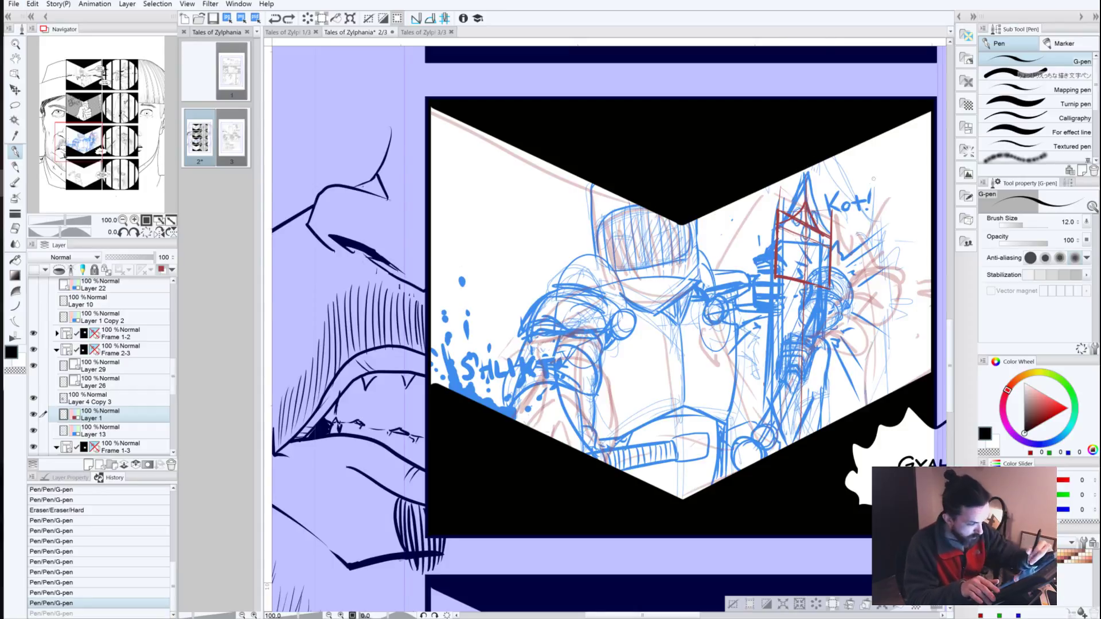
pyautogui.hotkey('ctrl', 'z')
pyautogui.moveTo(831, 245); pyautogui.dragTo(806, 199)
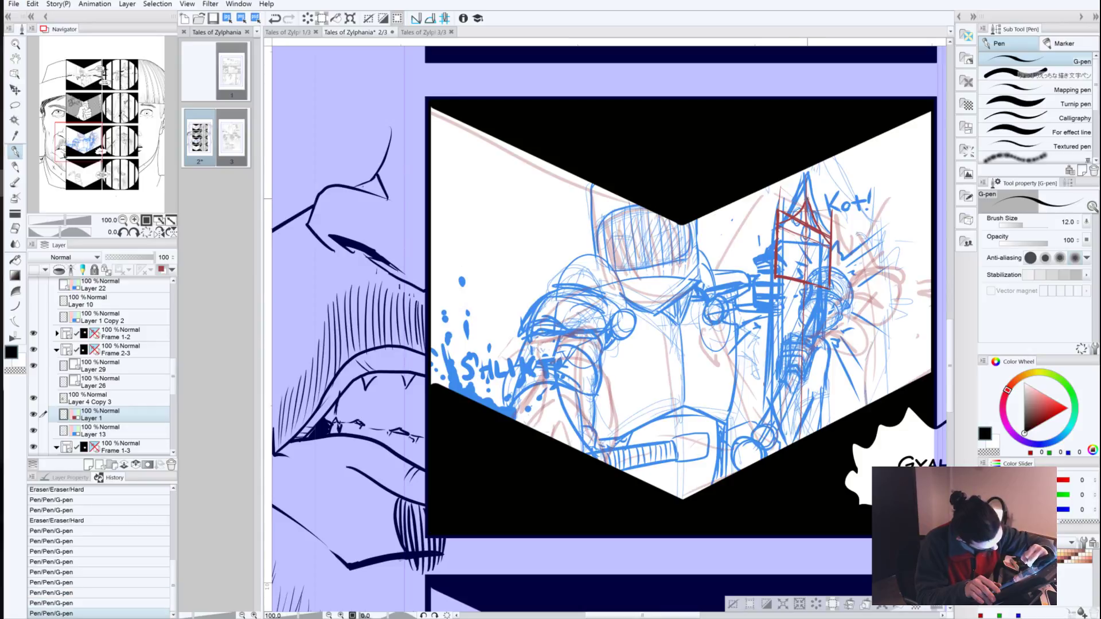
pyautogui.hotkey('ctrl', 'z')
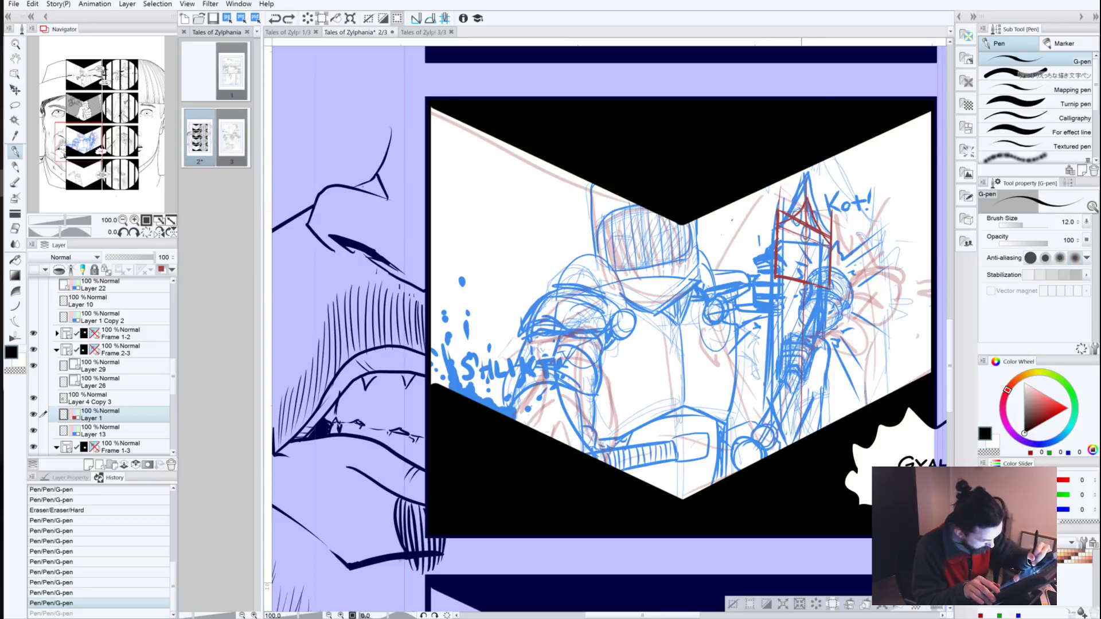
pyautogui.hotkey('ctrl', 'y')
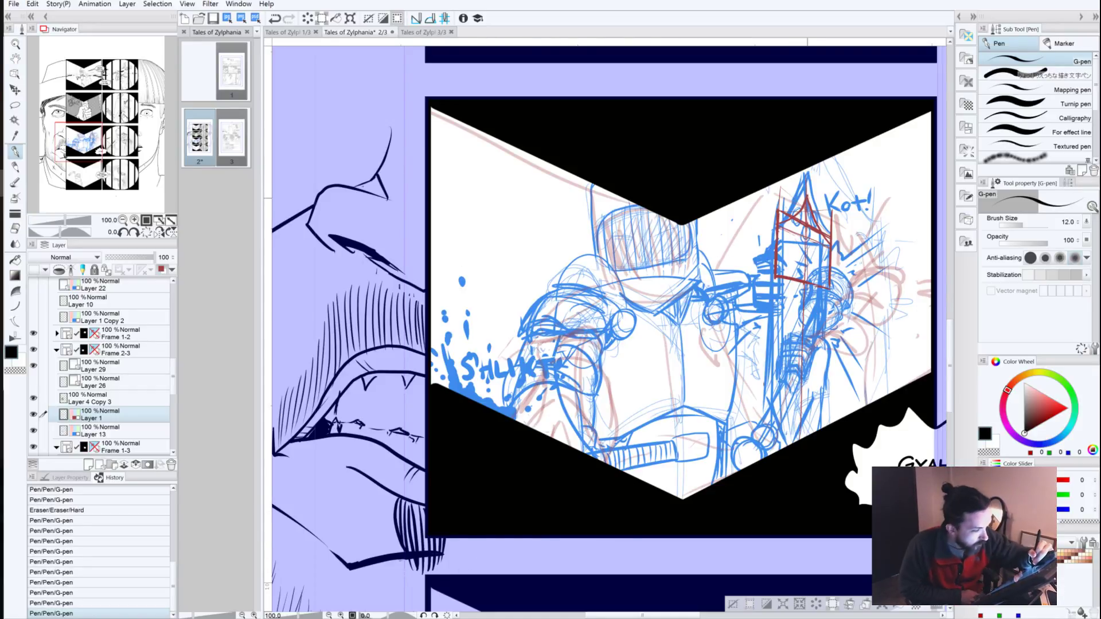
pyautogui.moveTo(805, 198)
pyautogui.mouseDown()
pyautogui.moveTo(792, 219)
pyautogui.moveTo(800, 208)
pyautogui.mouseUp()
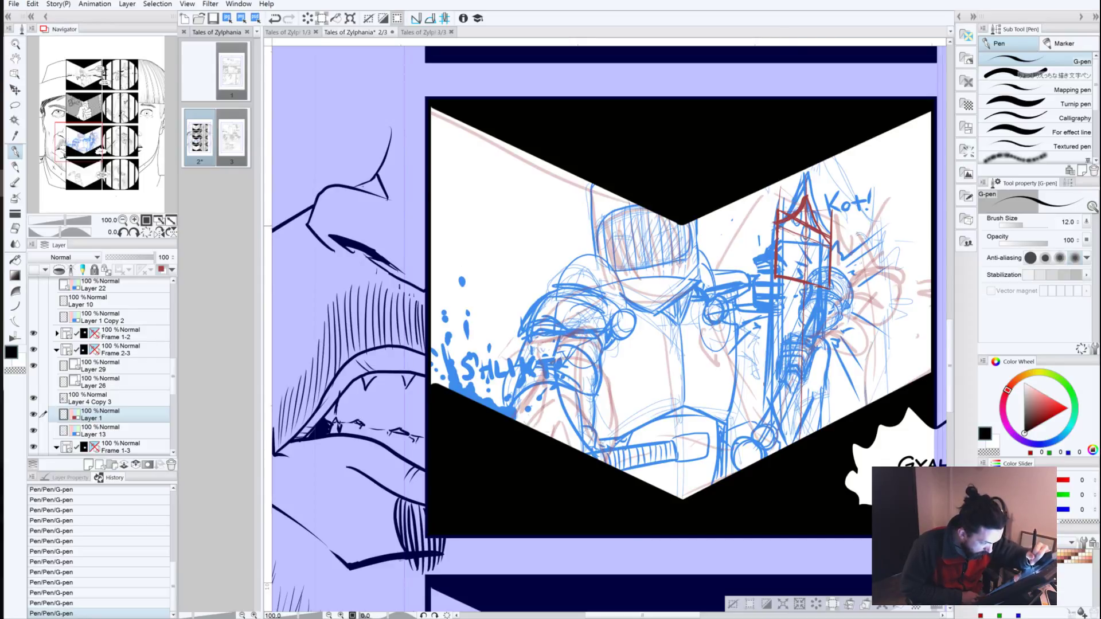
# Step: Sketch the shield's long left and right edges down from the box, angling the left edge inward at its lower end
pyautogui.moveTo(772, 226); pyautogui.dragTo(769, 379)
pyautogui.moveTo(772, 258); pyautogui.dragTo(764, 432)
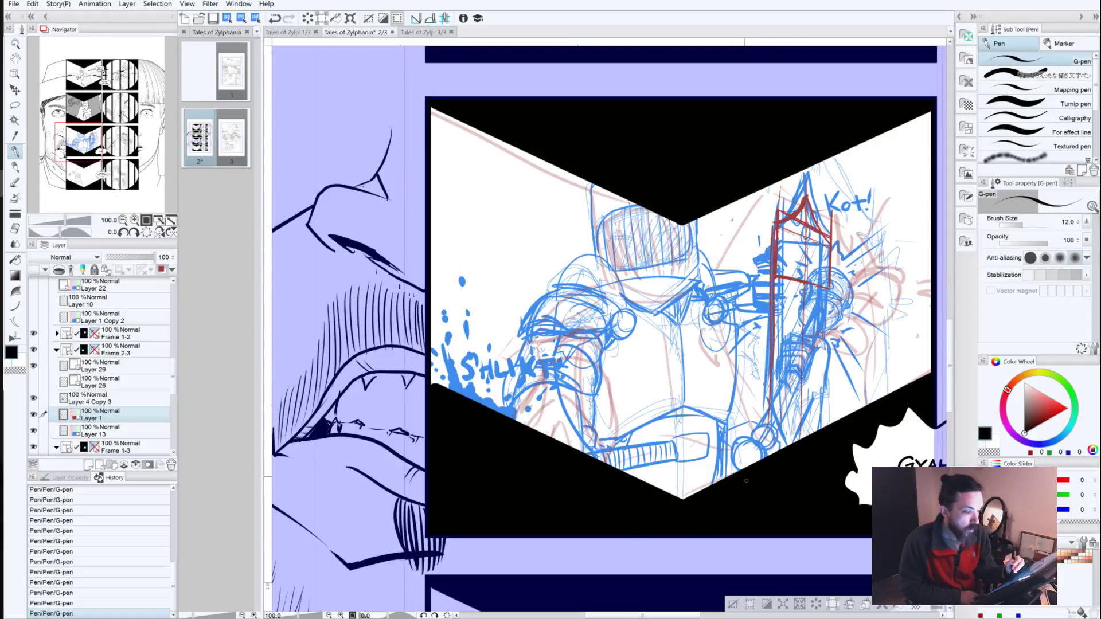
pyautogui.moveTo(830, 282); pyautogui.dragTo(829, 423)
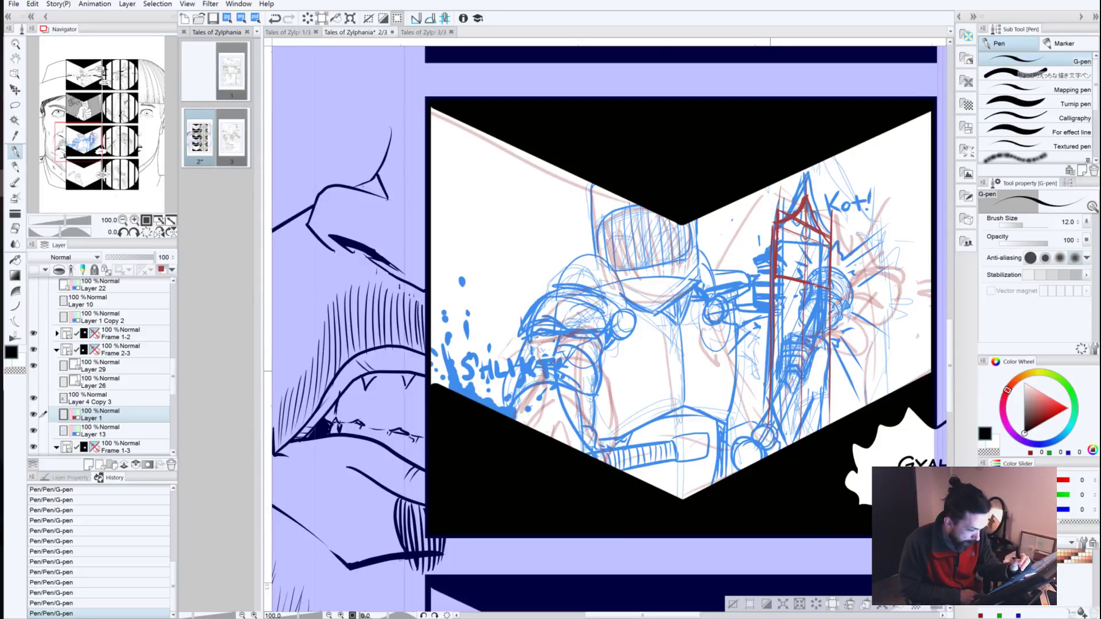
pyautogui.moveTo(769, 392); pyautogui.dragTo(779, 451)
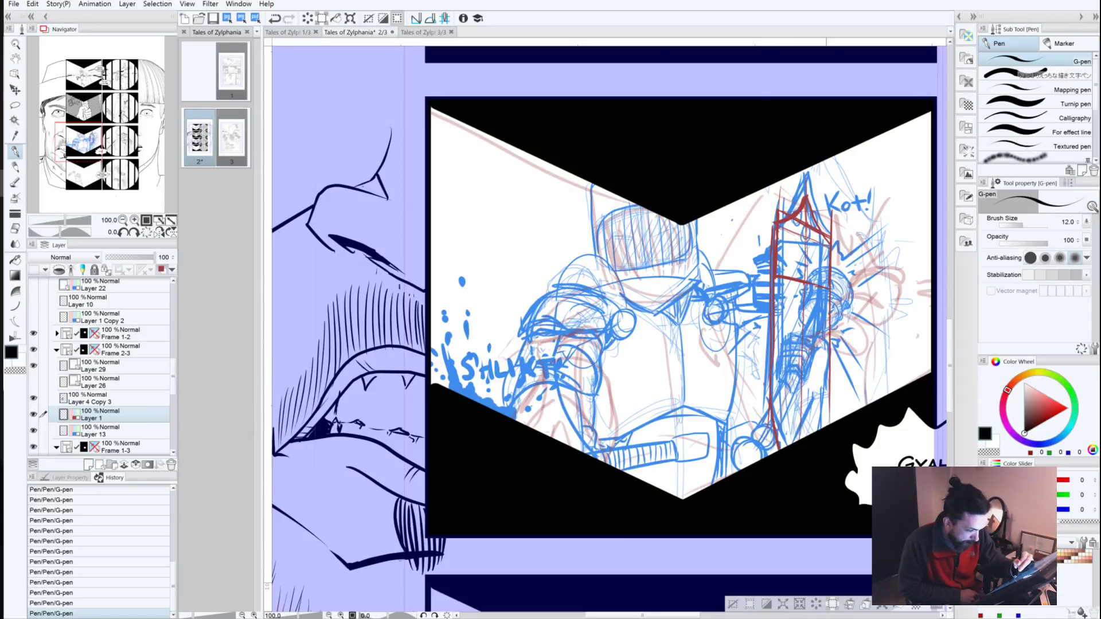
# Step: Sketch the lower end of the shield's right edge in red, curving it slightly inward
pyautogui.moveTo(830, 388); pyautogui.dragTo(821, 429)
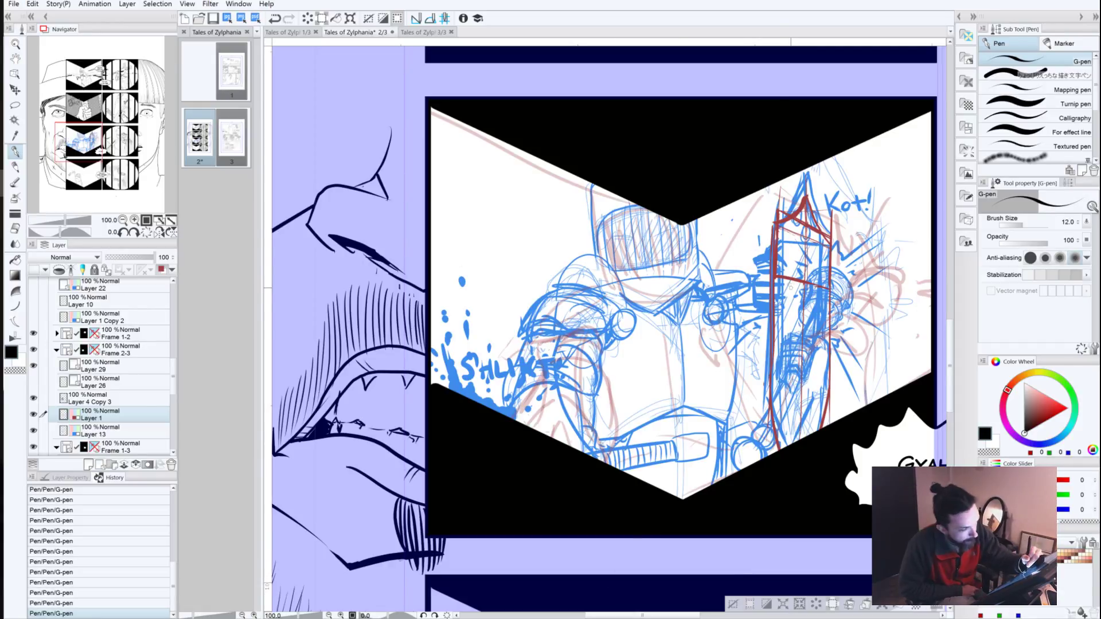
# Step: Try sketching slanted stripes down the shield from the cross line, checking them against the striped shield in the page's first knight panel
pyautogui.moveTo(793, 280); pyautogui.dragTo(773, 324)
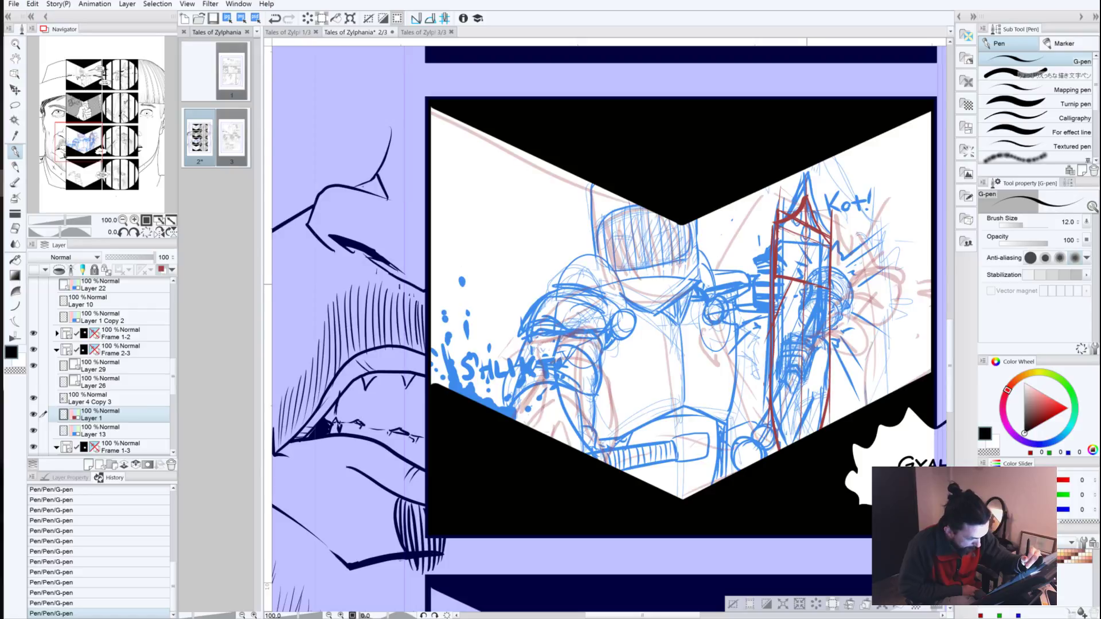
pyautogui.moveTo(804, 287); pyautogui.dragTo(758, 412)
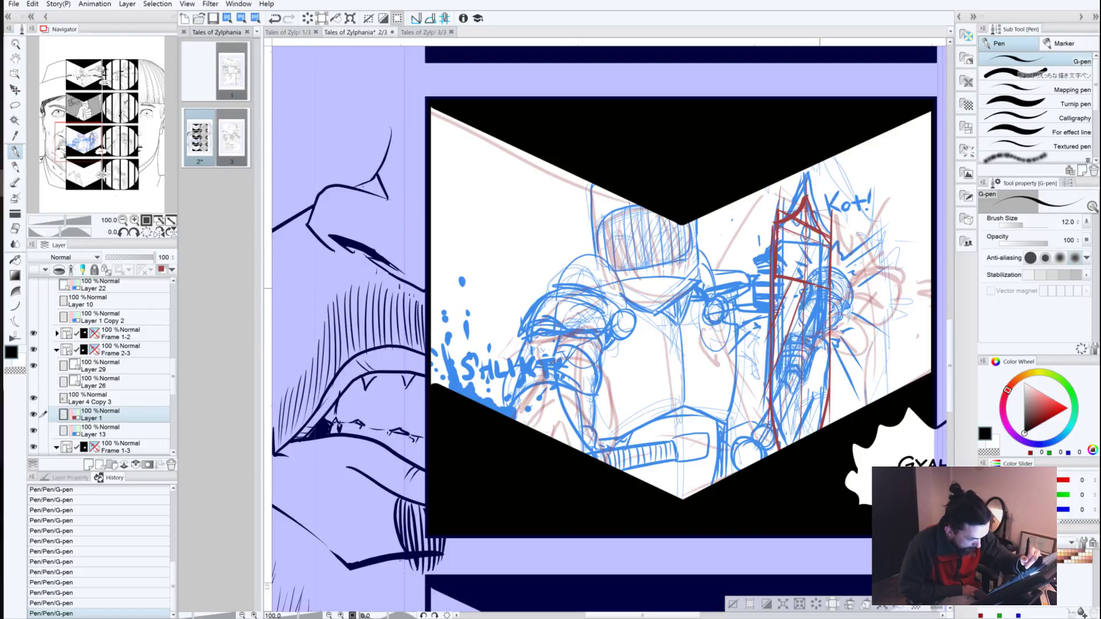
pyautogui.moveTo(817, 297); pyautogui.dragTo(763, 446)
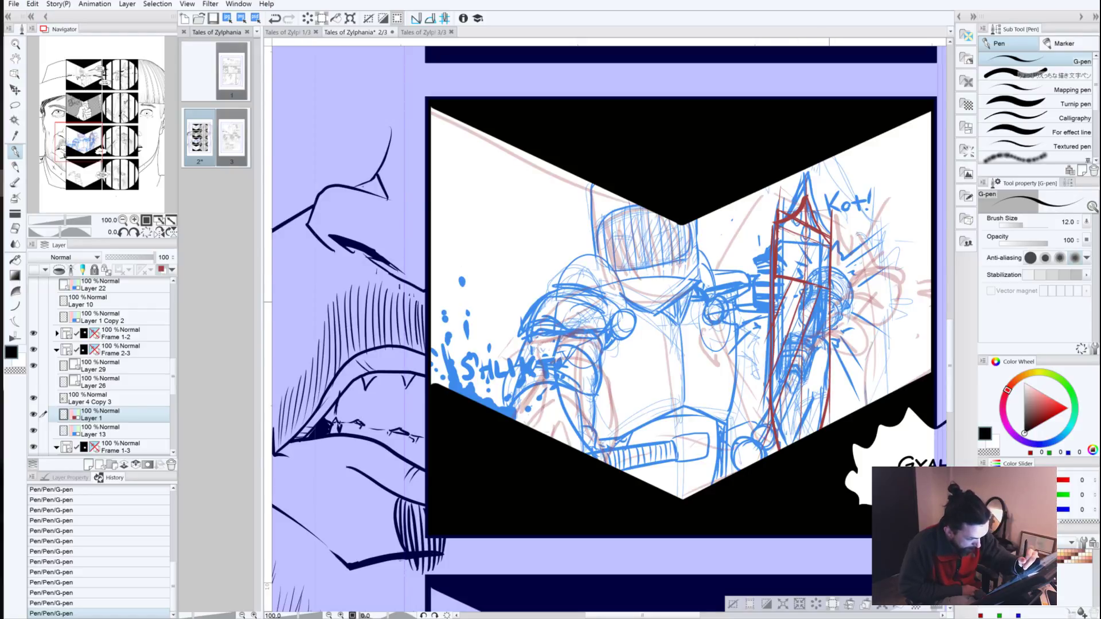
pyautogui.moveTo(828, 304); pyautogui.dragTo(782, 449)
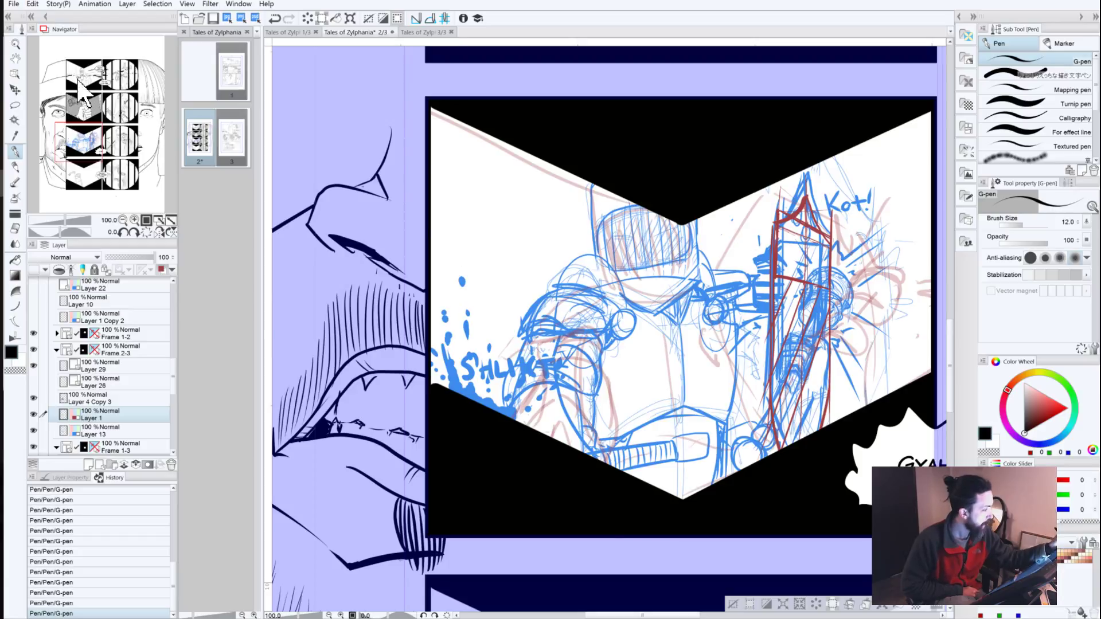
pyautogui.click(86, 114)
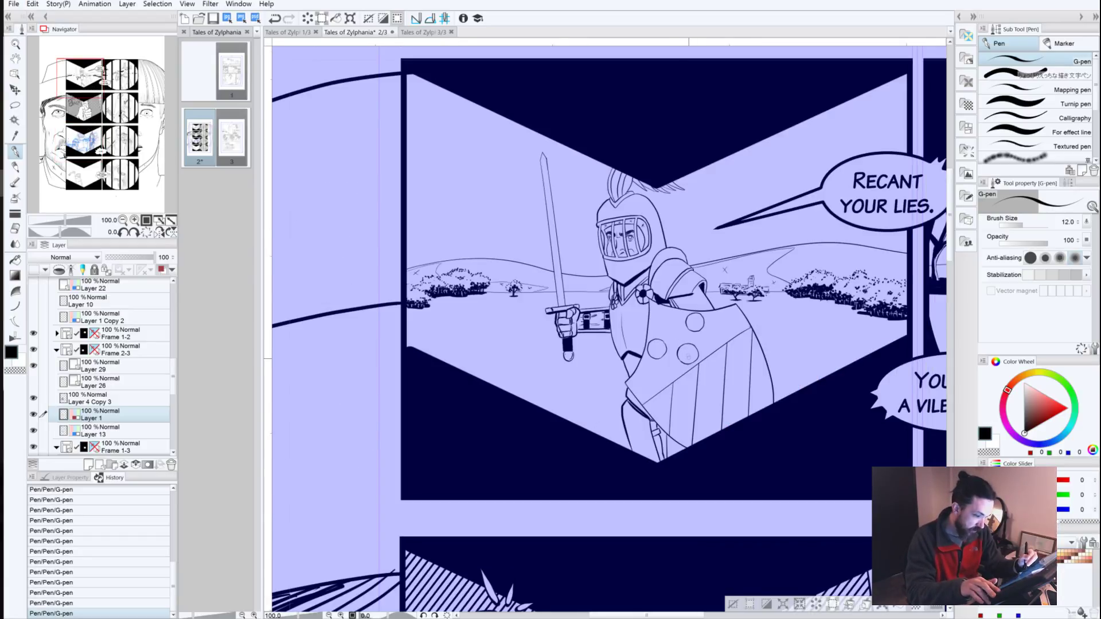
pyautogui.hotkey('ctrl', 'z')
pyautogui.hotkey('ctrl', 'z')
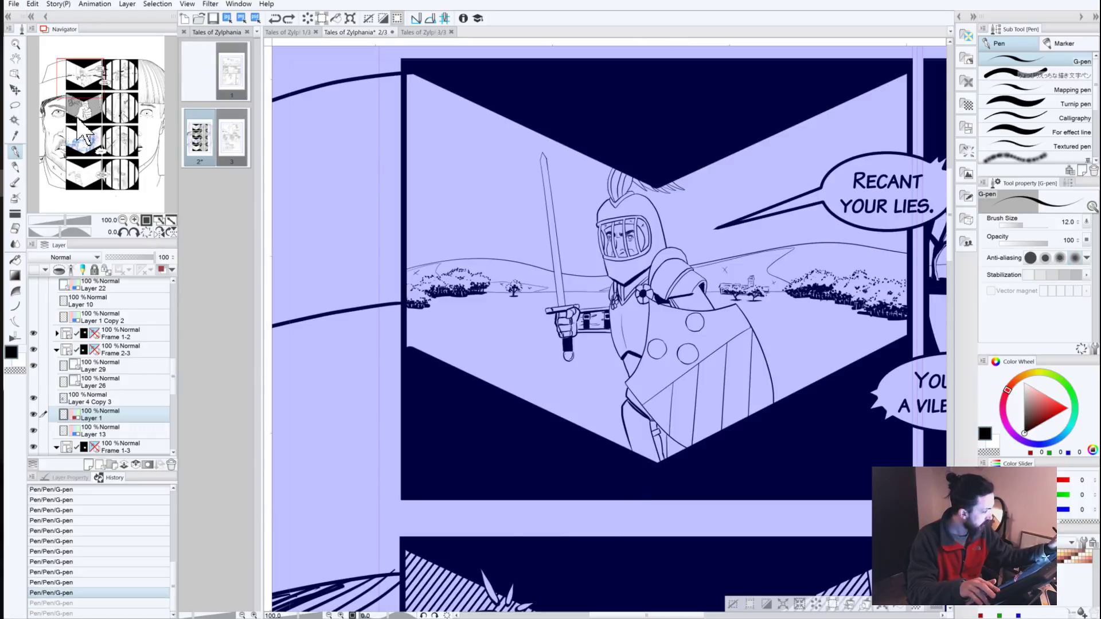
pyautogui.click(86, 141)
pyautogui.hotkey('ctrl', 'z')
pyautogui.hotkey('ctrl', 'z')
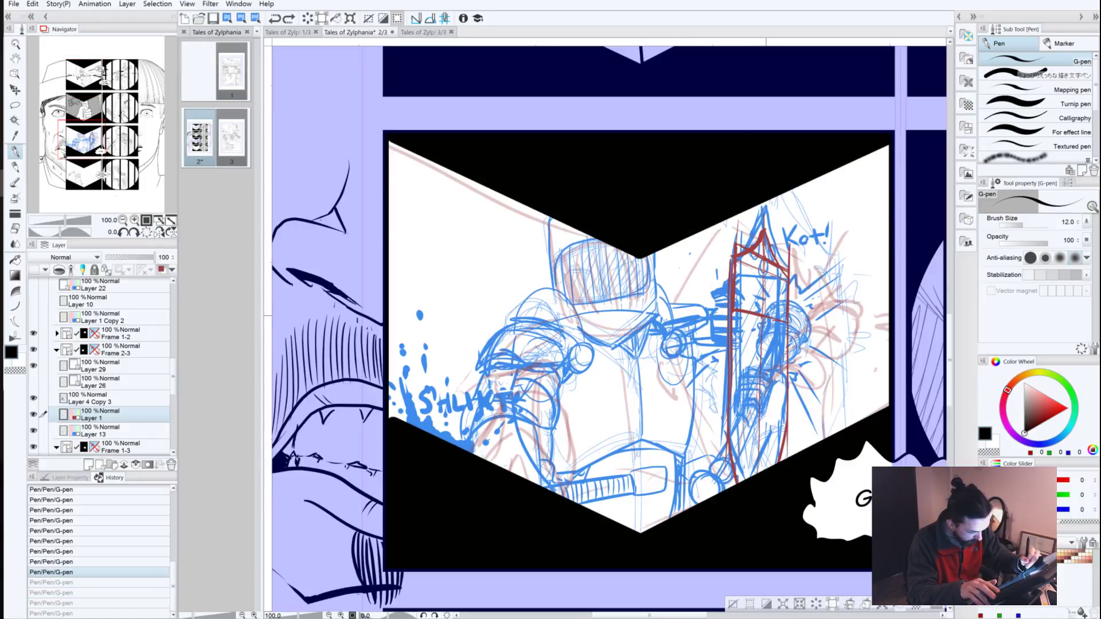
# Step: Examine the stripe layout on the knight's shield in the first panel as reference for this shield
pyautogui.hotkey('ctrl', 'y')
pyautogui.hotkey('ctrl', 'y')
pyautogui.hotkey('ctrl', 'y')
pyautogui.hotkey('ctrl', 'y')
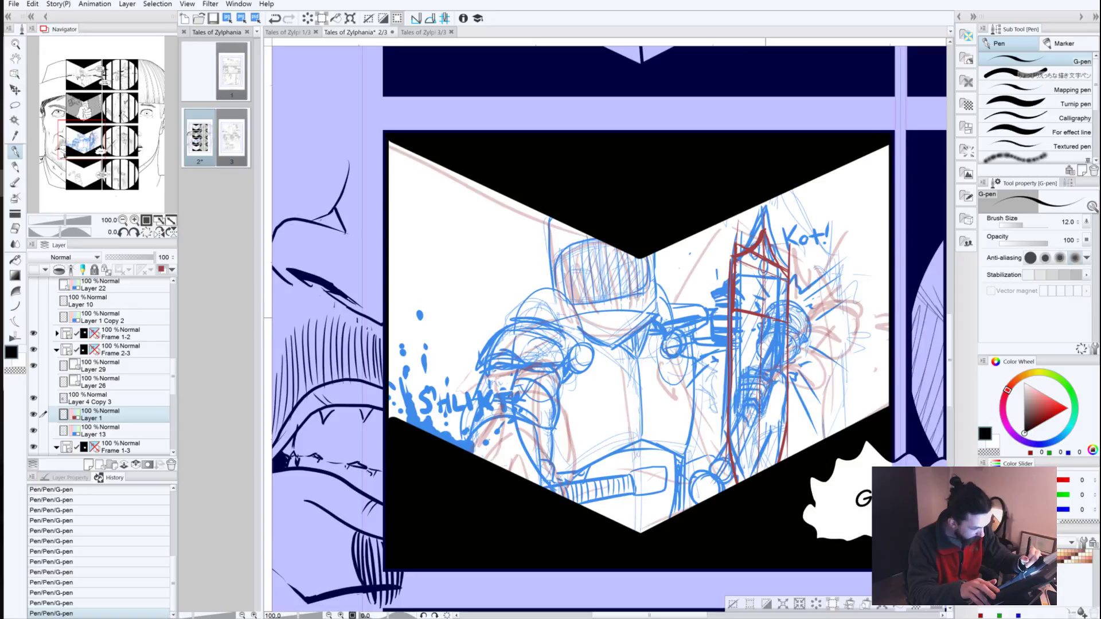
pyautogui.click(77, 80)
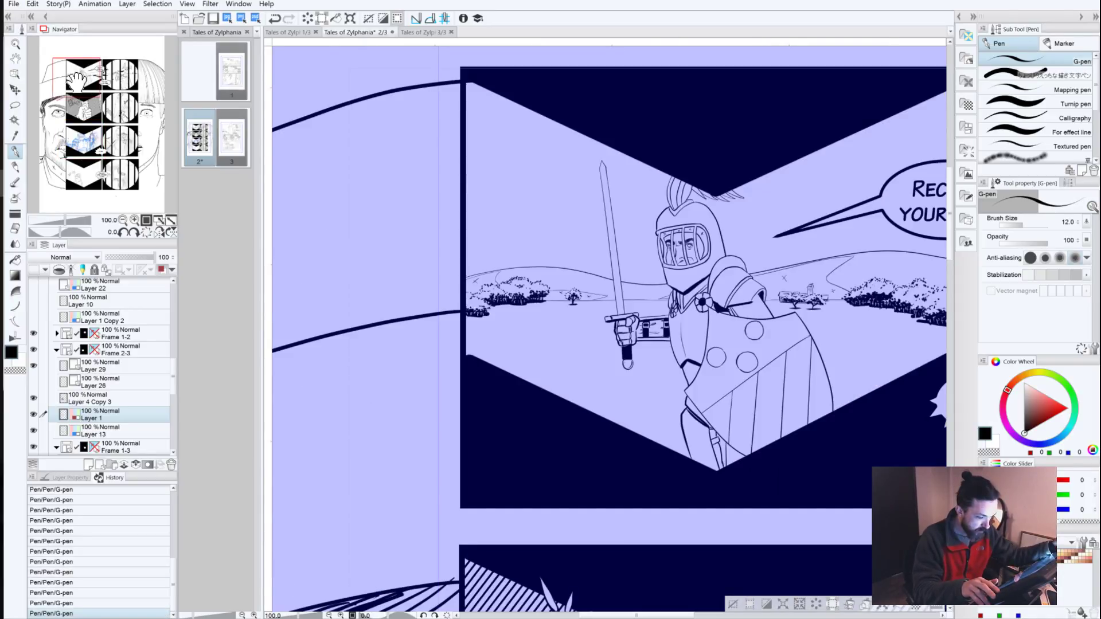
pyautogui.click(80, 147)
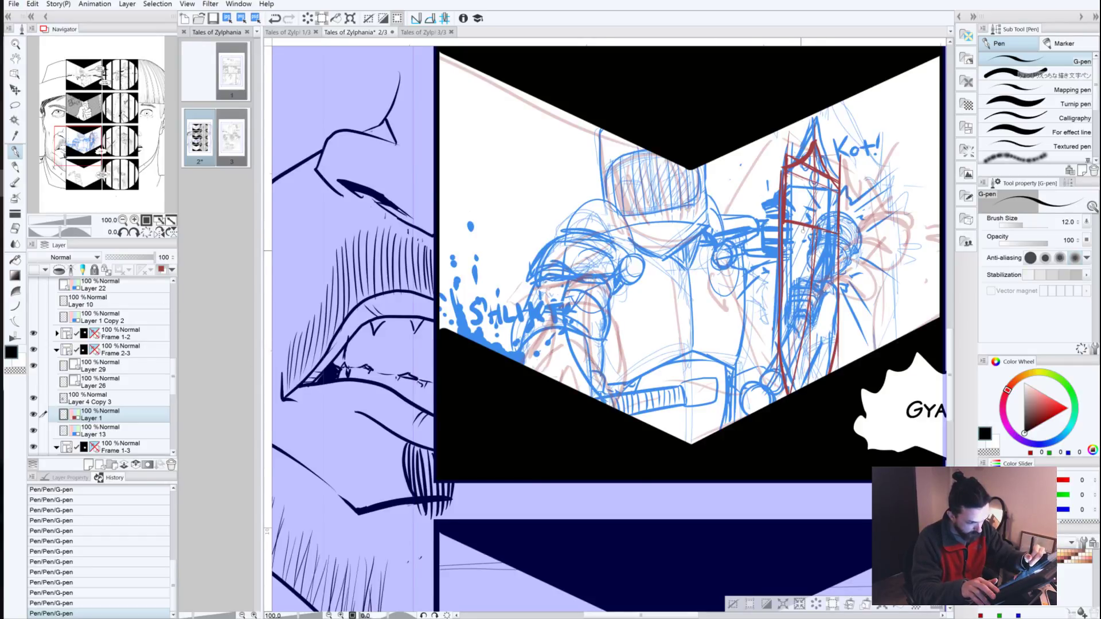
# Step: Try several slants for the first stripe running down from the middle of the shield's cross line
pyautogui.hotkey('ctrl', 'z')
pyautogui.moveTo(802, 246); pyautogui.dragTo(760, 408)
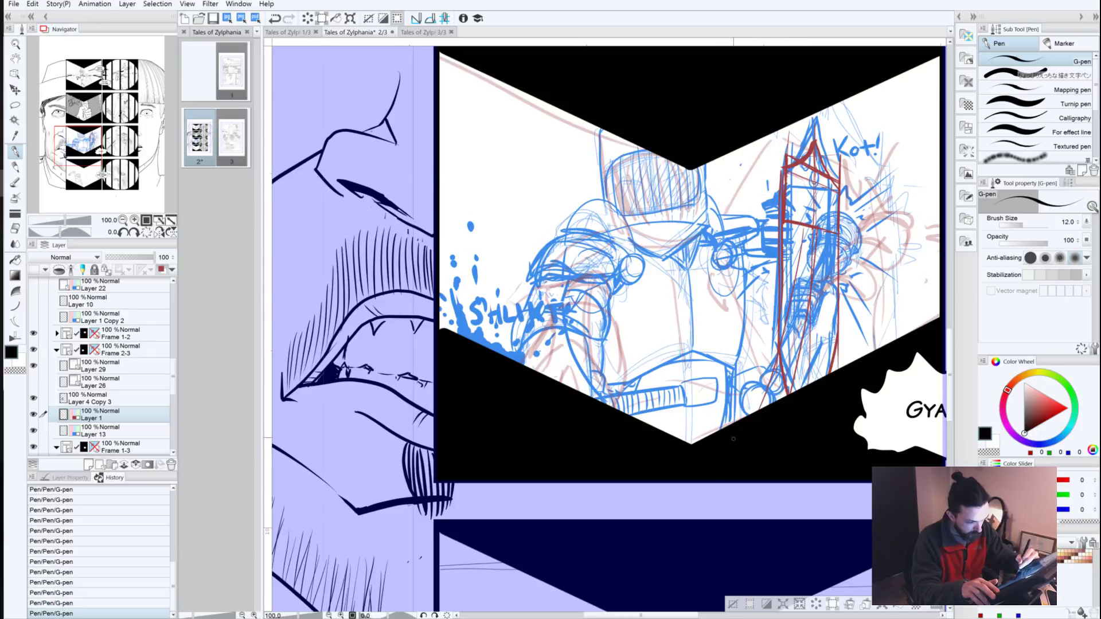
pyautogui.hotkey('ctrl', 'z')
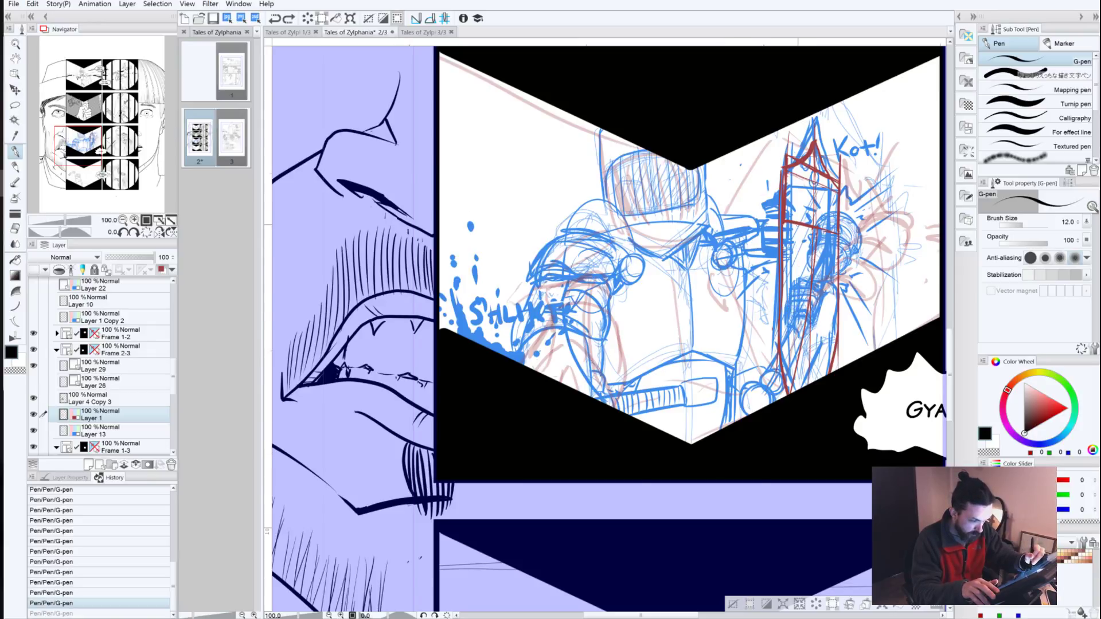
pyautogui.hotkey('ctrl', 'y')
pyautogui.hotkey('ctrl', 'z')
pyautogui.hotkey('ctrl', 'y')
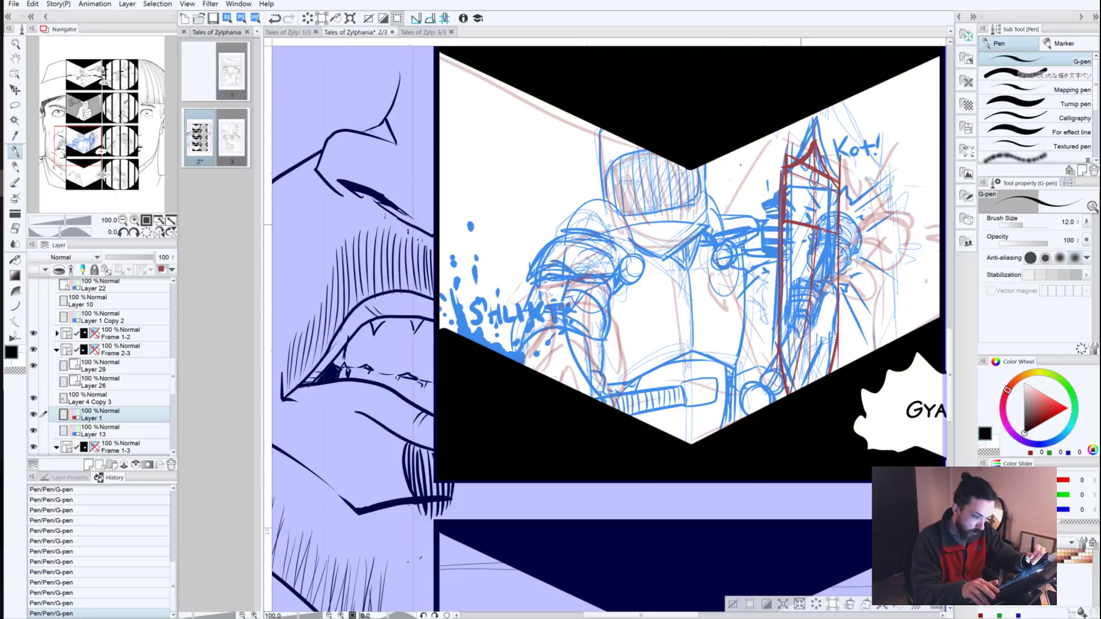
pyautogui.hotkey('ctrl', 'z')
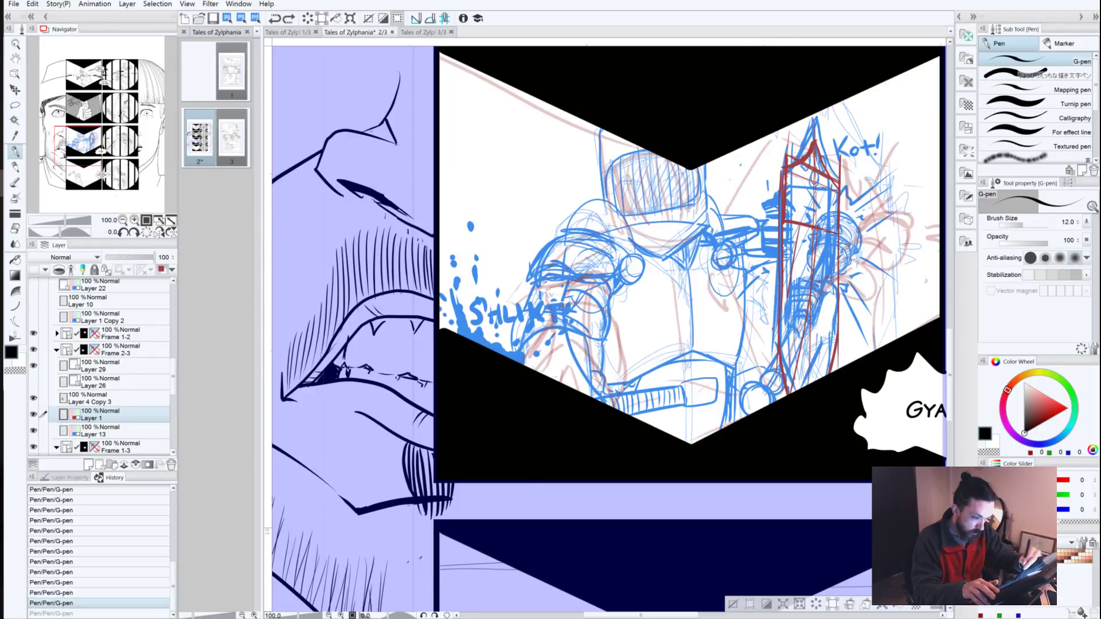
pyautogui.hotkey('ctrl', 'y')
pyautogui.hotkey('ctrl', 'z')
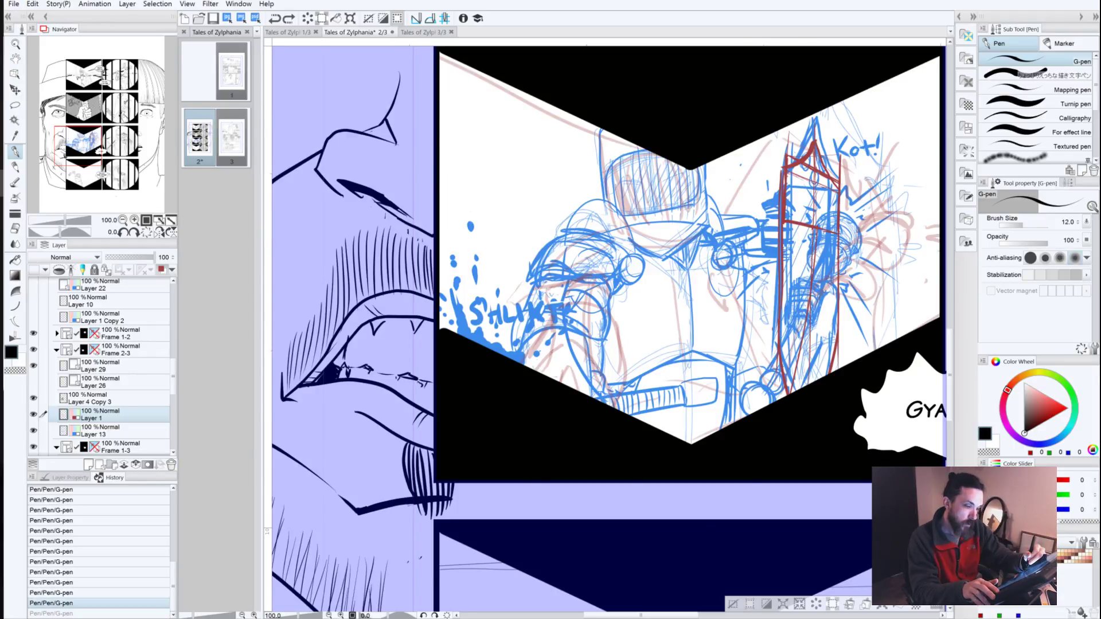
pyautogui.hotkey('ctrl', 'y')
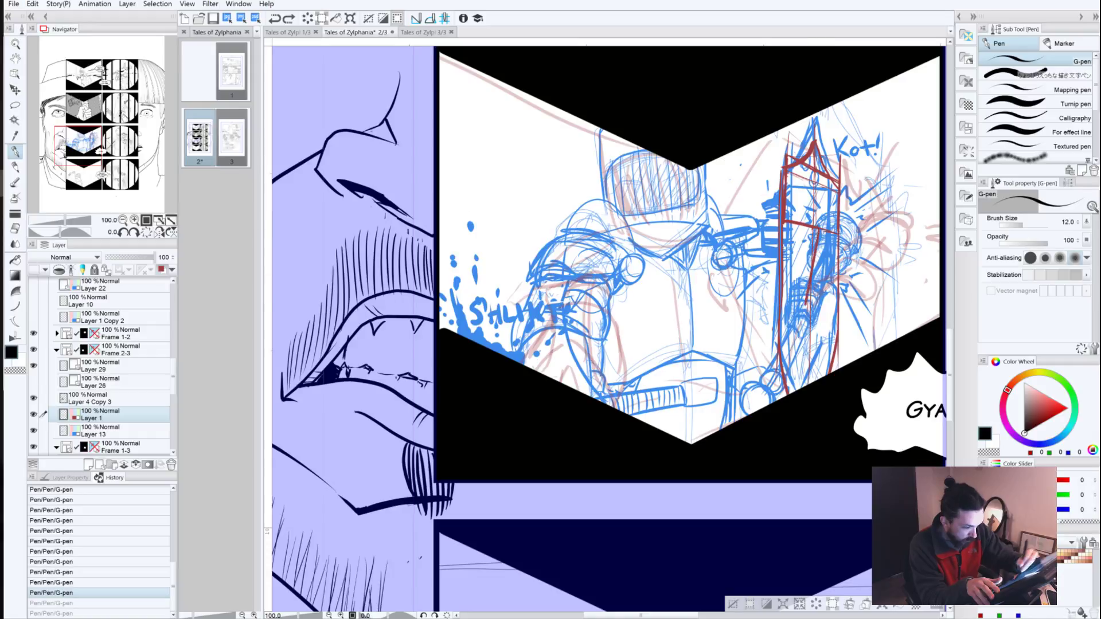
pyautogui.hotkey('ctrl', 'z')
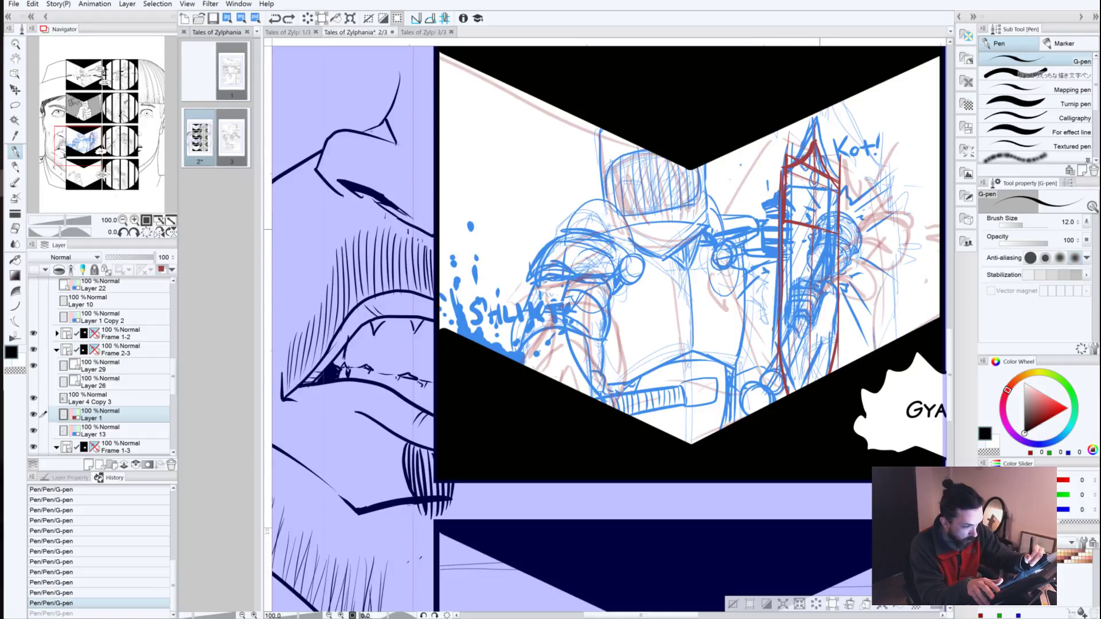
pyautogui.hotkey('ctrl', 'y')
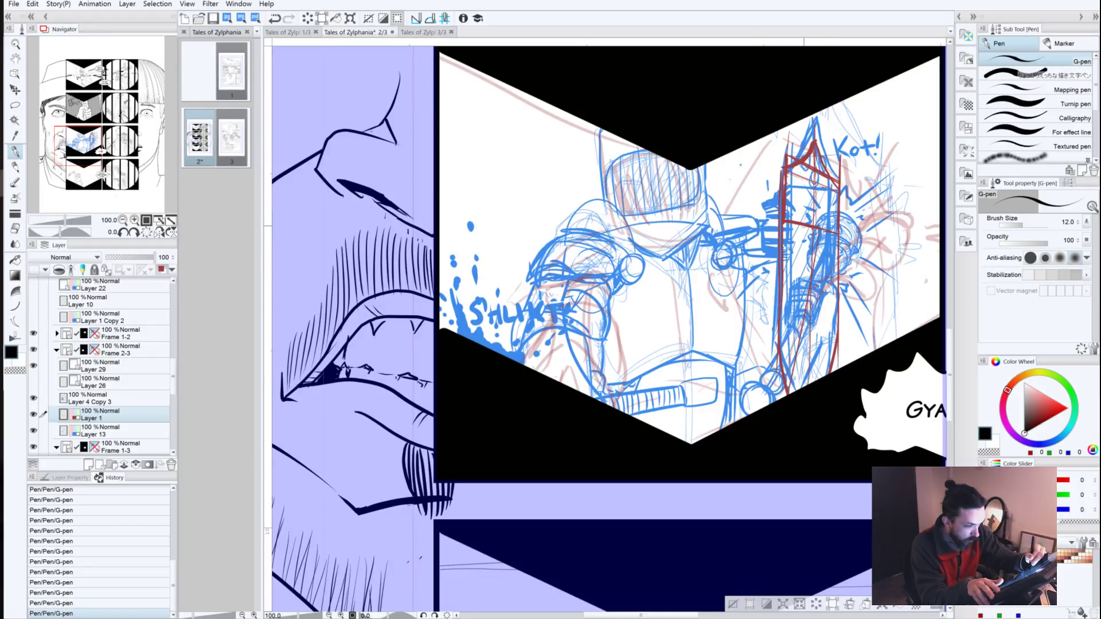
pyautogui.moveTo(804, 226); pyautogui.dragTo(758, 391)
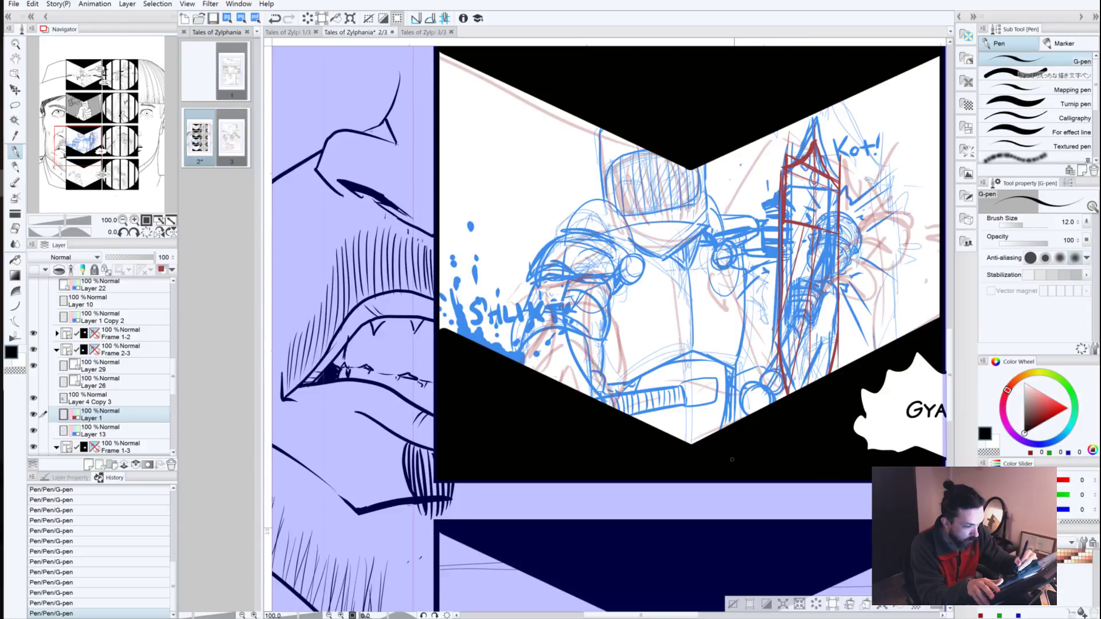
pyautogui.hotkey('ctrl', 'z')
pyautogui.moveTo(804, 227); pyautogui.dragTo(781, 345)
pyautogui.hotkey('ctrl', 'z')
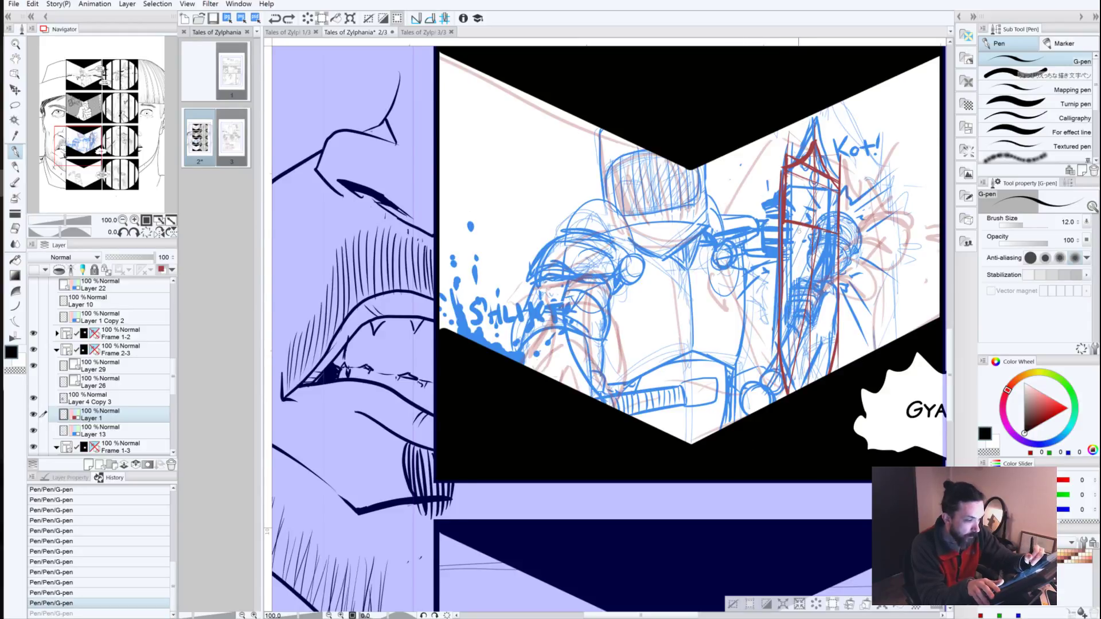
# Step: Sketch slanted red stripes down the lower part of the shield, starting from the cross line and the right edge
pyautogui.moveTo(803, 226); pyautogui.dragTo(780, 322)
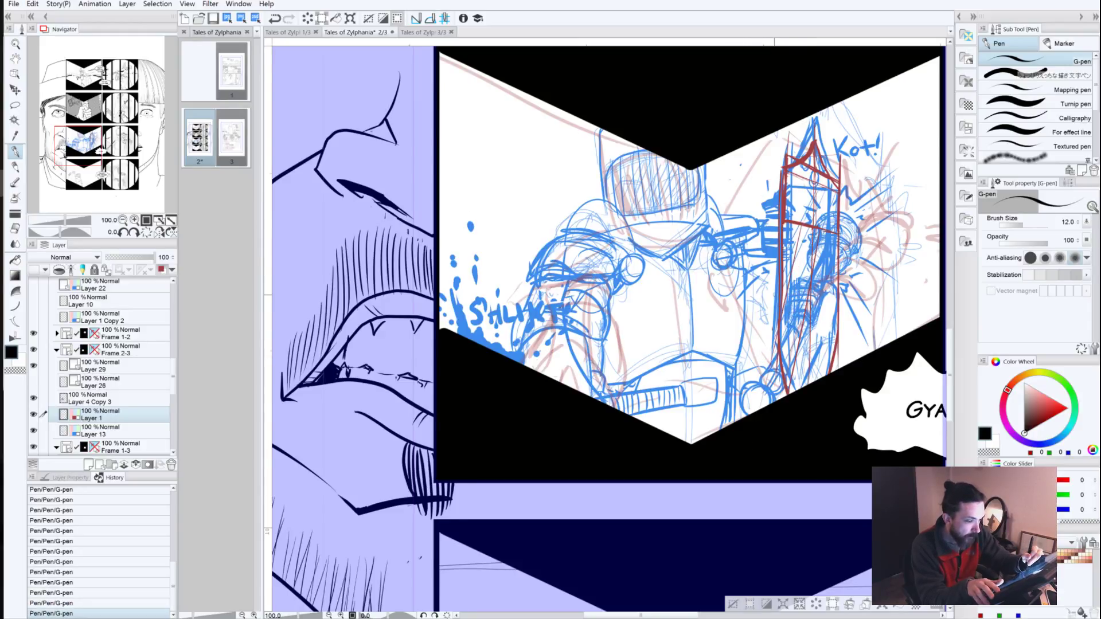
pyautogui.moveTo(831, 248); pyautogui.dragTo(802, 385)
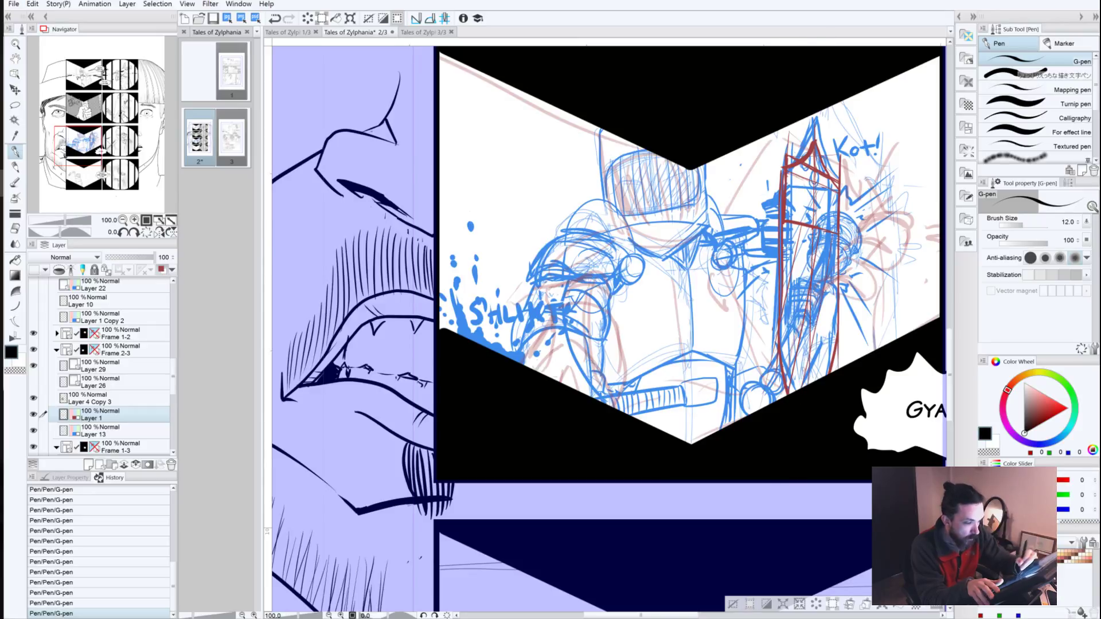
pyautogui.moveTo(840, 260); pyautogui.dragTo(796, 462)
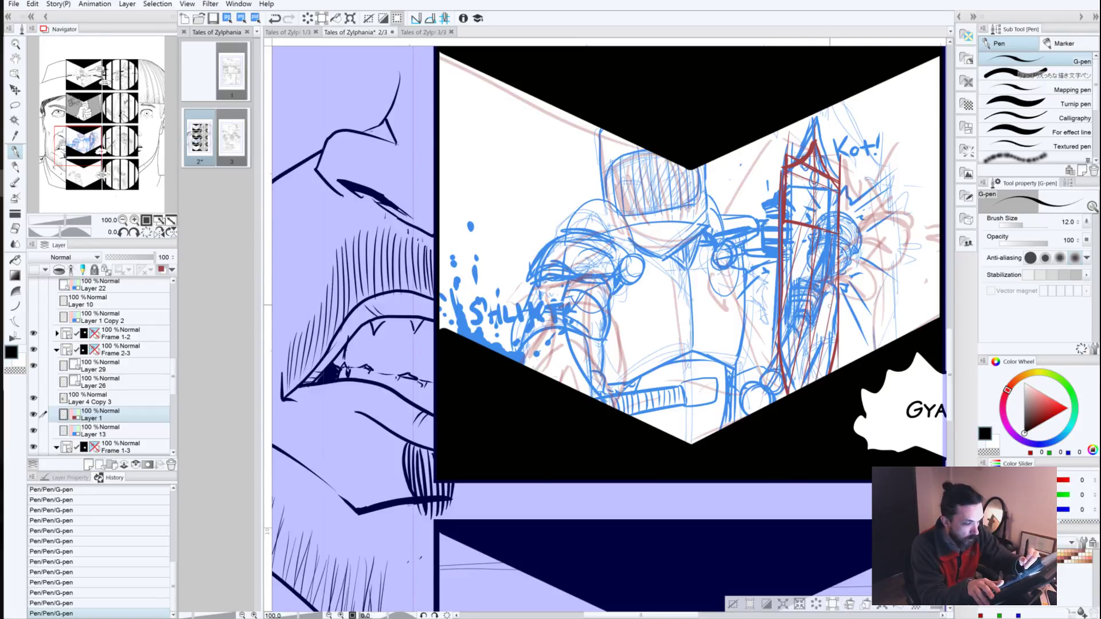
pyautogui.hotkey('ctrl', 'z')
pyautogui.moveTo(838, 291); pyautogui.dragTo(821, 379)
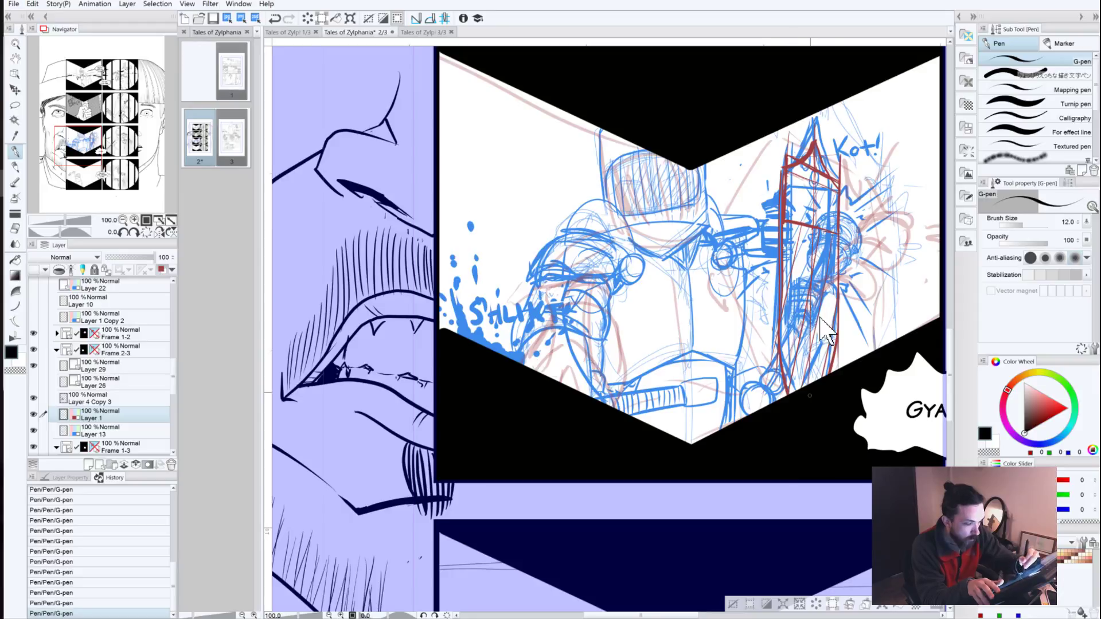
pyautogui.hotkey('ctrl', 'z')
pyautogui.hotkey('ctrl', 'y')
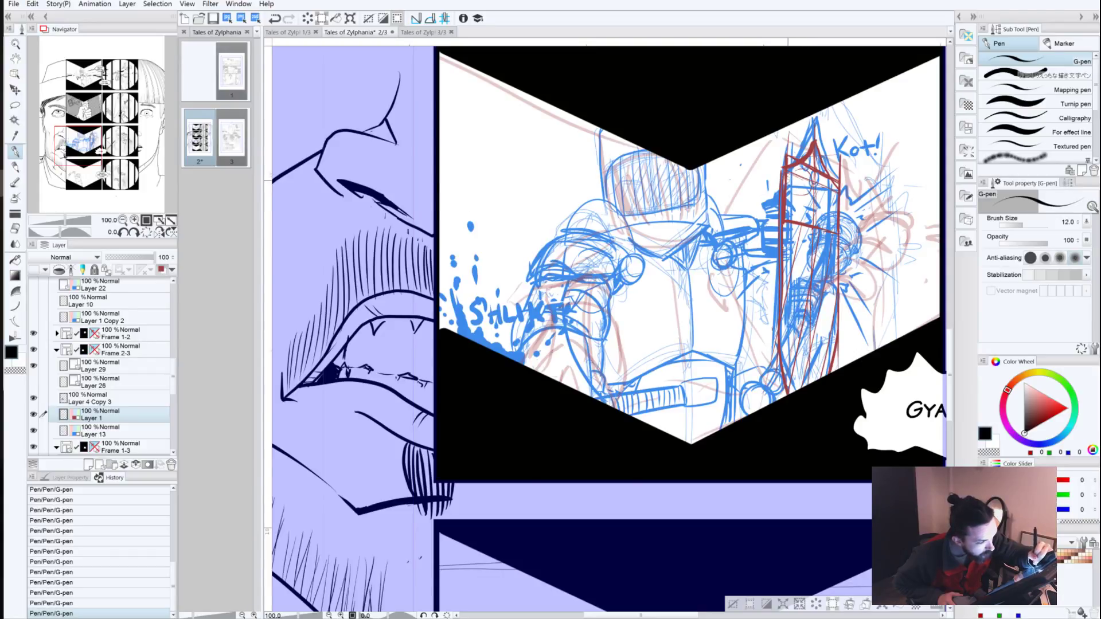
# Step: Try sketching a small mark in the upper part of the shield, above the cross line
pyautogui.hotkey('ctrl', 'z')
pyautogui.moveTo(801, 172)
pyautogui.mouseDown()
pyautogui.moveTo(799, 195)
pyautogui.moveTo(805, 170)
pyautogui.mouseUp()
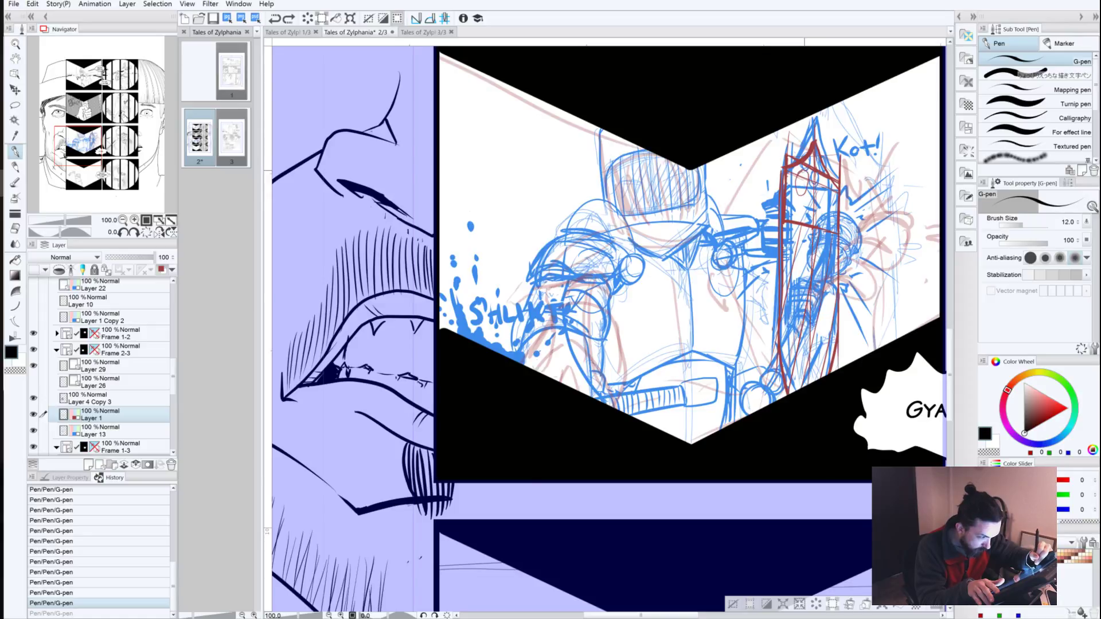
pyautogui.hotkey('ctrl', 'z')
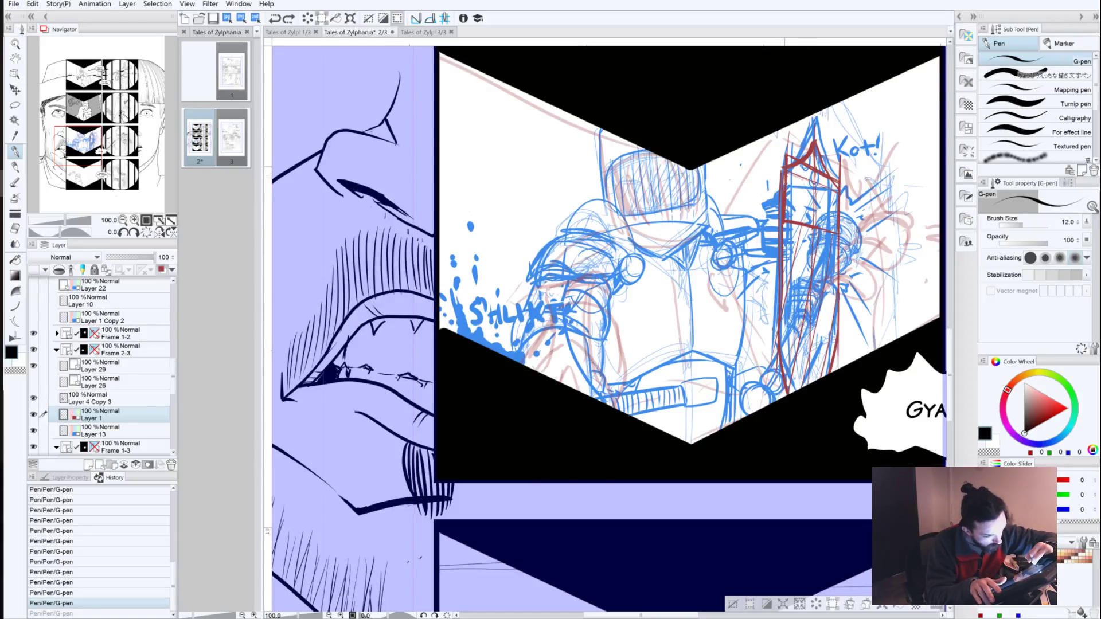
pyautogui.hotkey('ctrl', 'y')
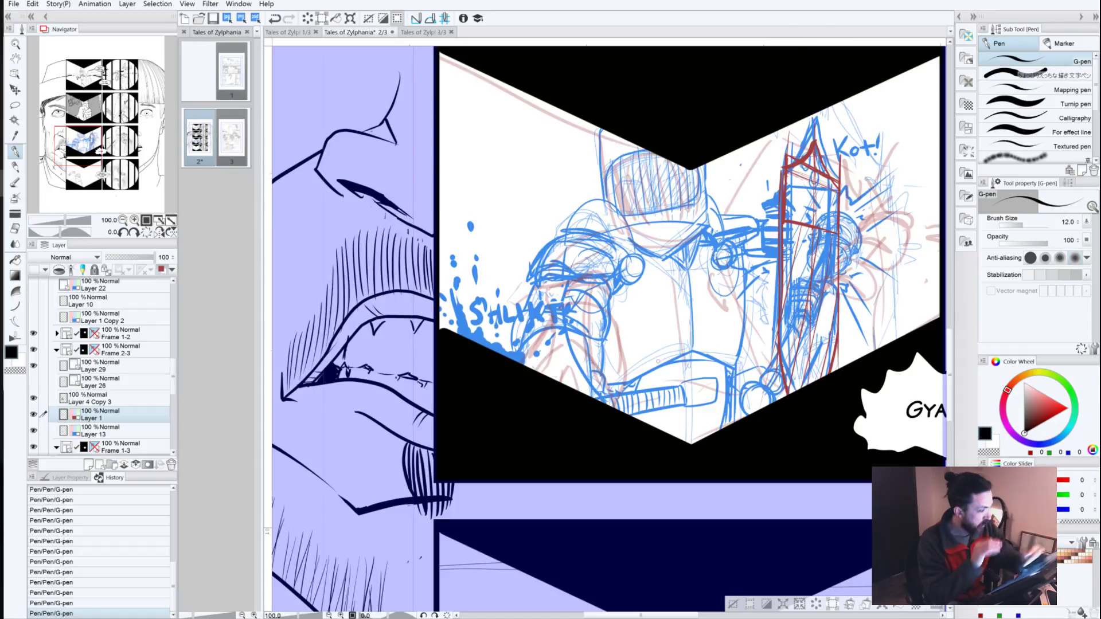
# Step: Check the circle layout on the first panel's shield and sketch three red circles in this shield's upper part, above the cross line
pyautogui.click(84, 80)
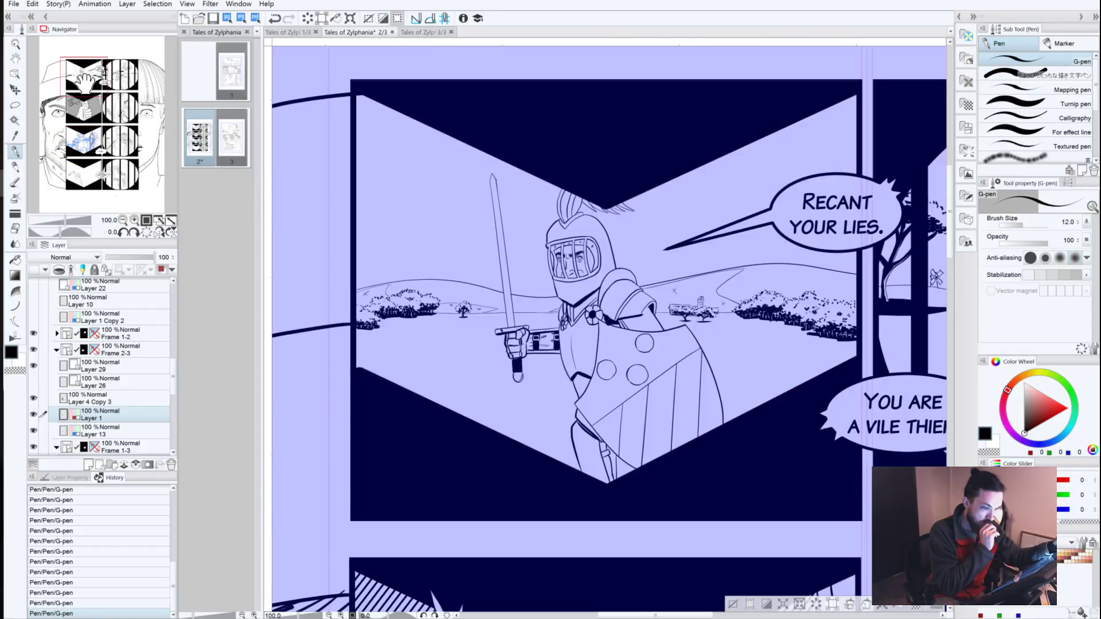
pyautogui.click(82, 148)
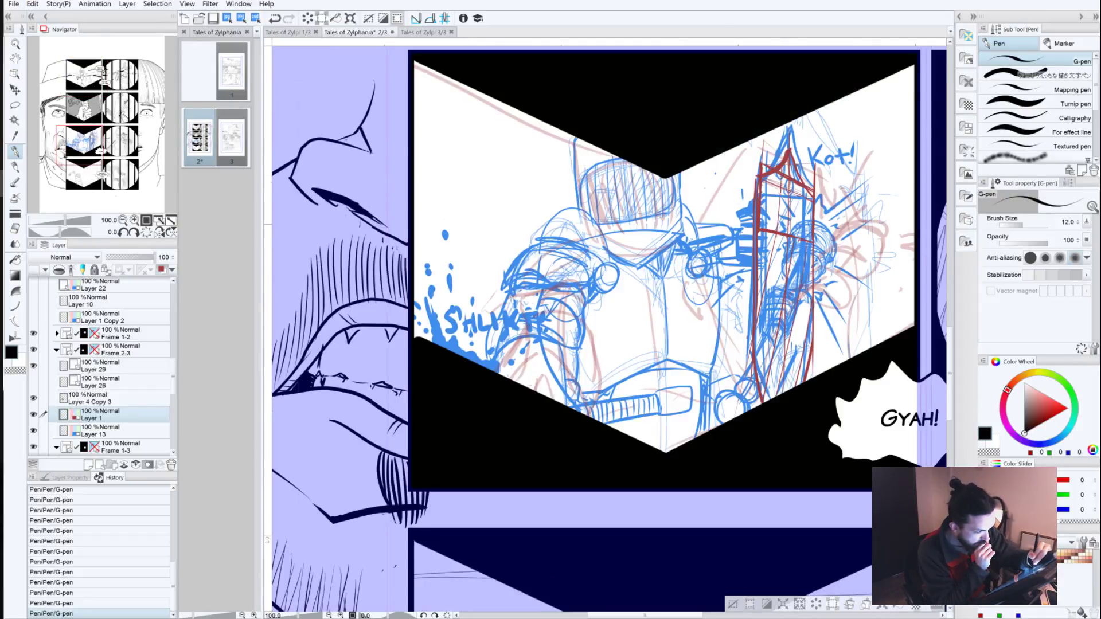
pyautogui.moveTo(795, 233); pyautogui.dragTo(794, 245)
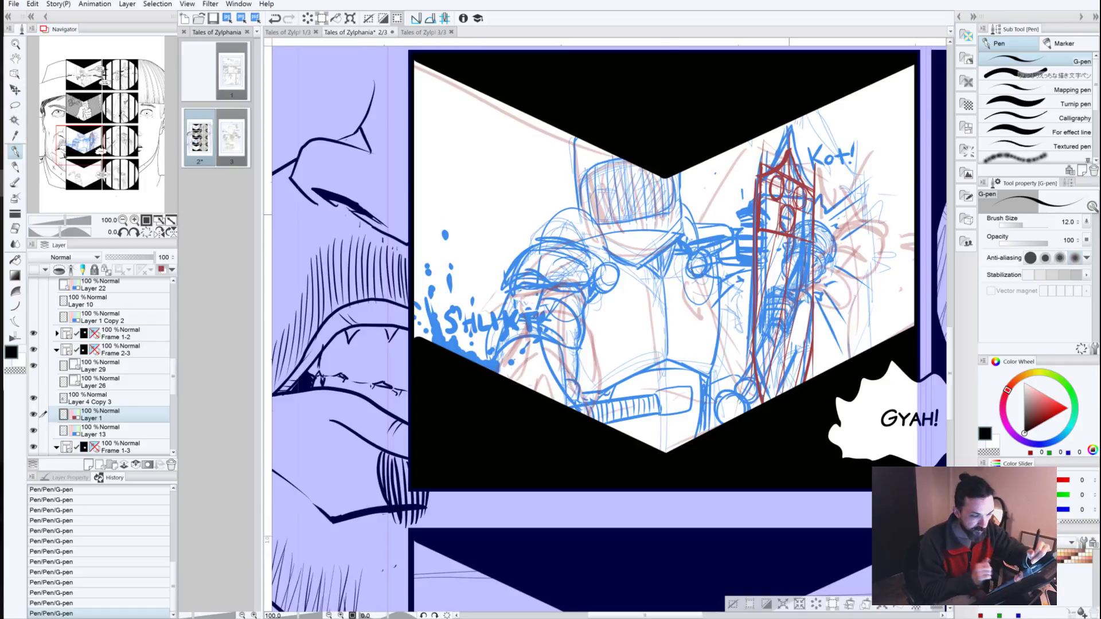
pyautogui.hotkey('ctrl', 'z')
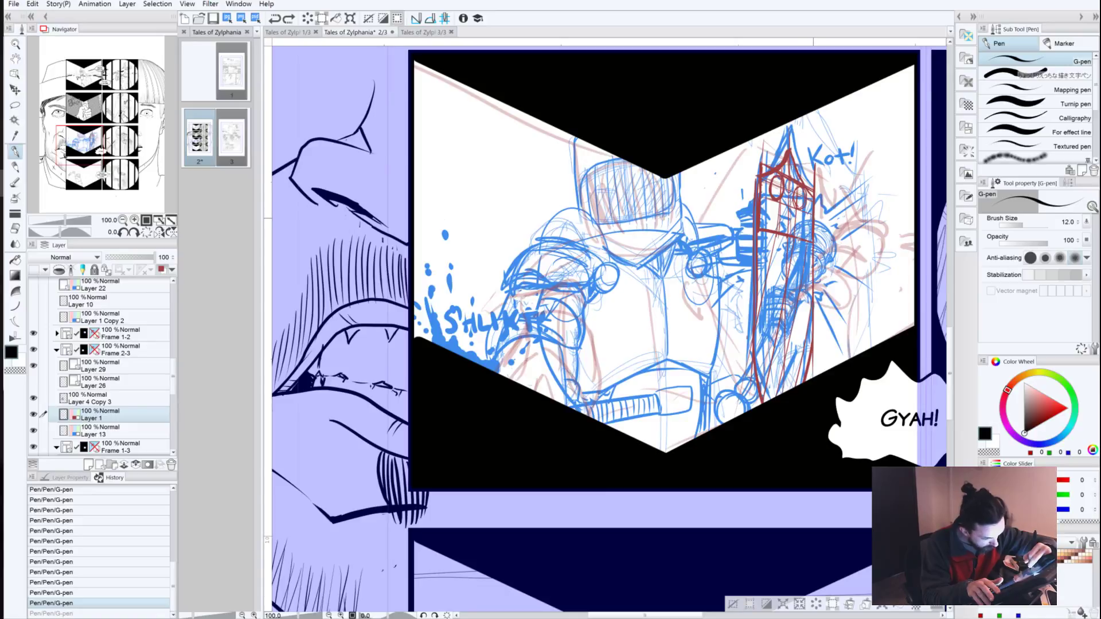
pyautogui.hotkey('ctrl', 'y')
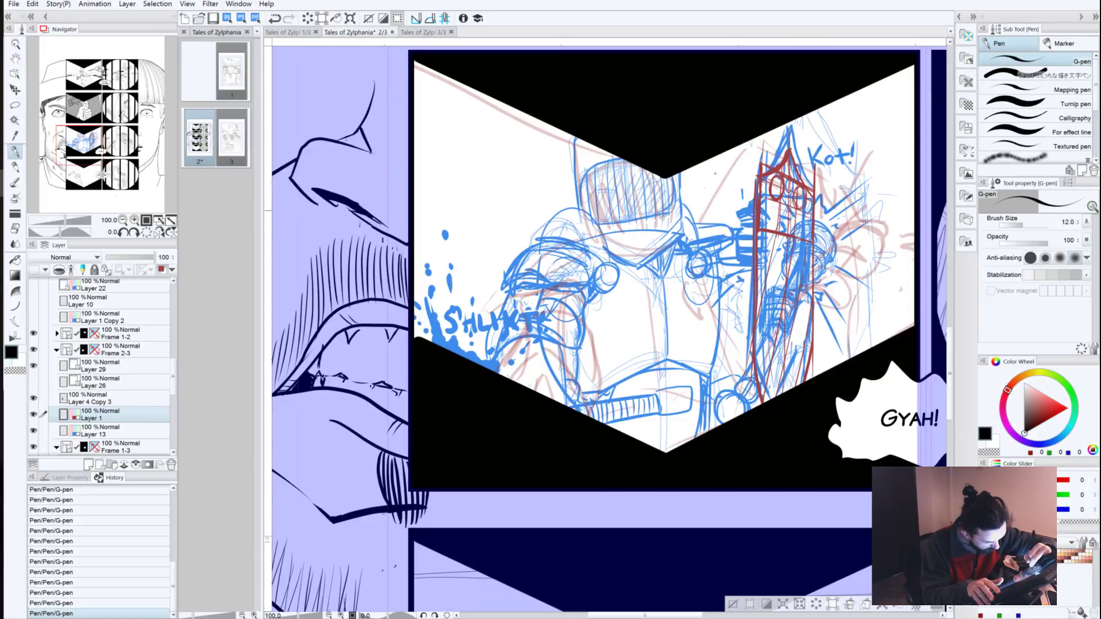
pyautogui.hotkey('ctrl', 'z')
pyautogui.hotkey('ctrl', 'z')
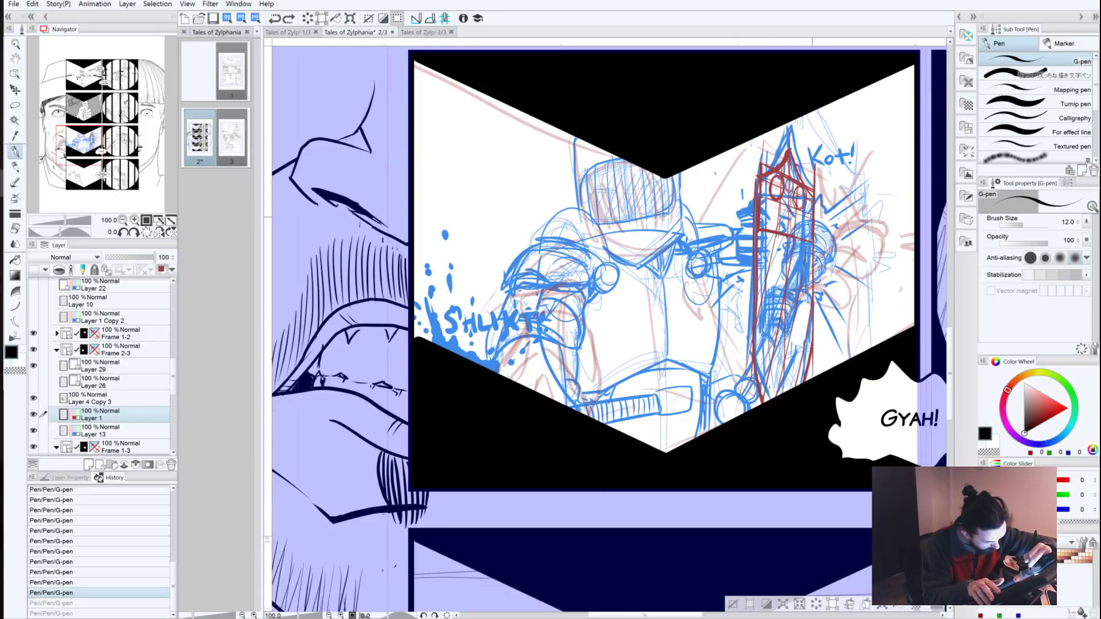
pyautogui.hotkey('ctrl', 'y')
pyautogui.hotkey('ctrl', 'y')
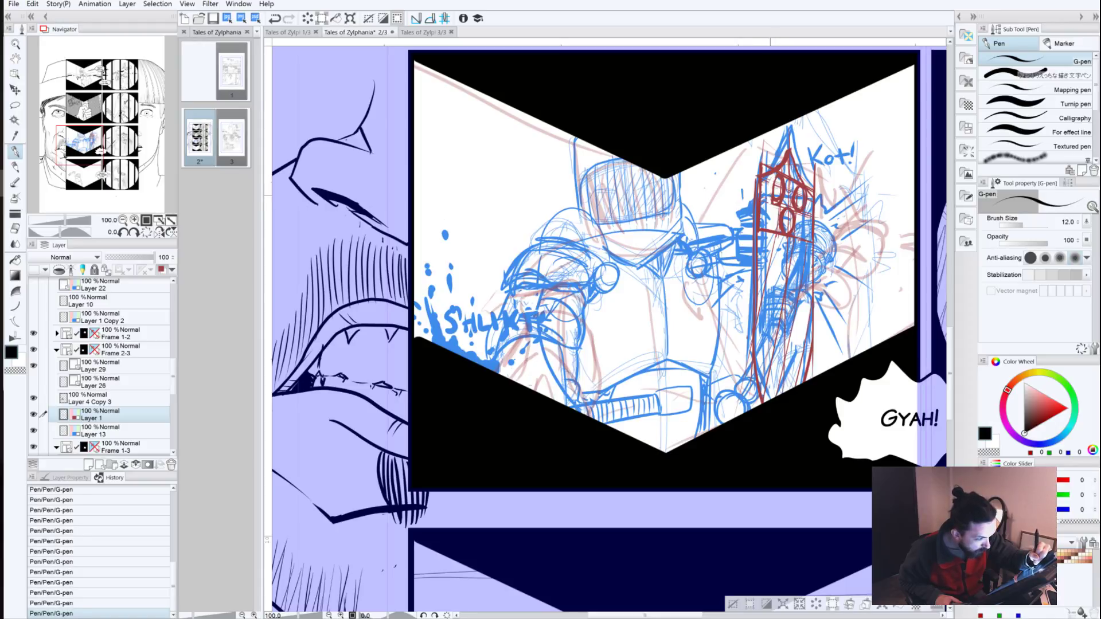
# Step: Erase and redraw parts of the red circles above the shield's cross line to refine their shapes
pyautogui.moveTo(770, 195)
pyautogui.mouseDown()
pyautogui.moveTo(777, 179)
pyautogui.moveTo(779, 198)
pyautogui.moveTo(780, 182)
pyautogui.moveTo(792, 205)
pyautogui.moveTo(803, 193)
pyautogui.moveTo(797, 201)
pyautogui.mouseUp()
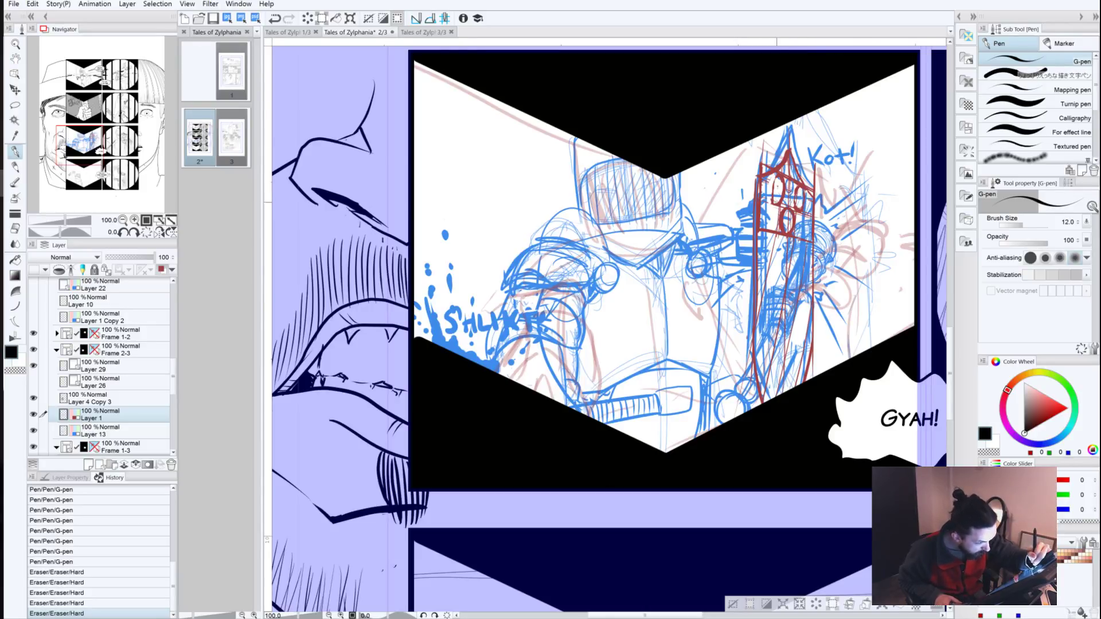
pyautogui.moveTo(774, 201); pyautogui.dragTo(774, 180)
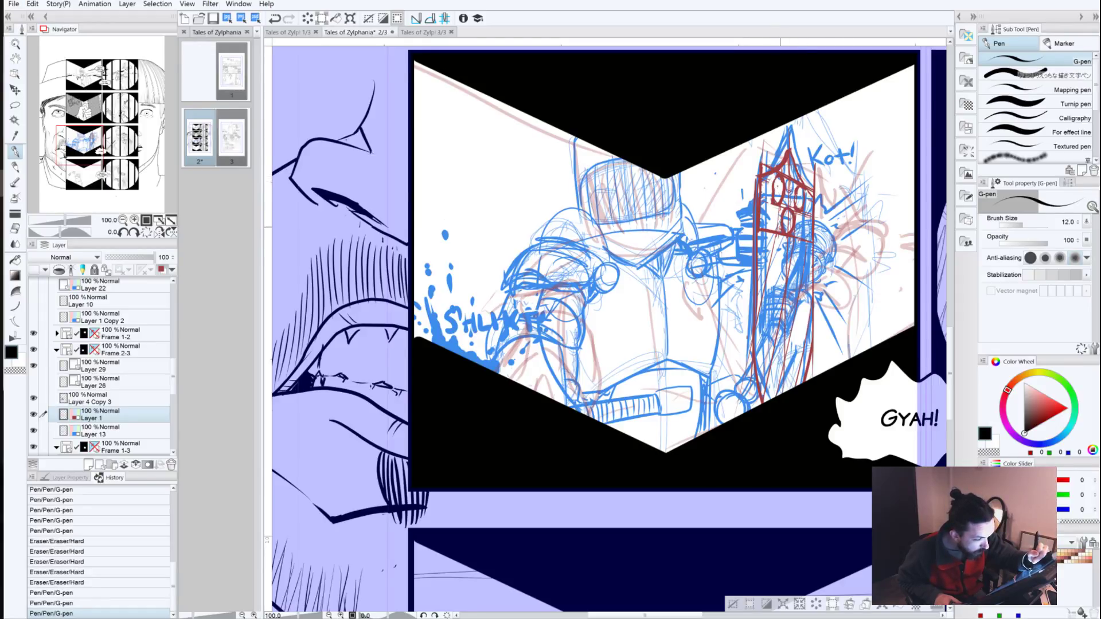
pyautogui.moveTo(781, 230)
pyautogui.mouseDown()
pyautogui.moveTo(793, 211)
pyautogui.moveTo(787, 225)
pyautogui.mouseUp()
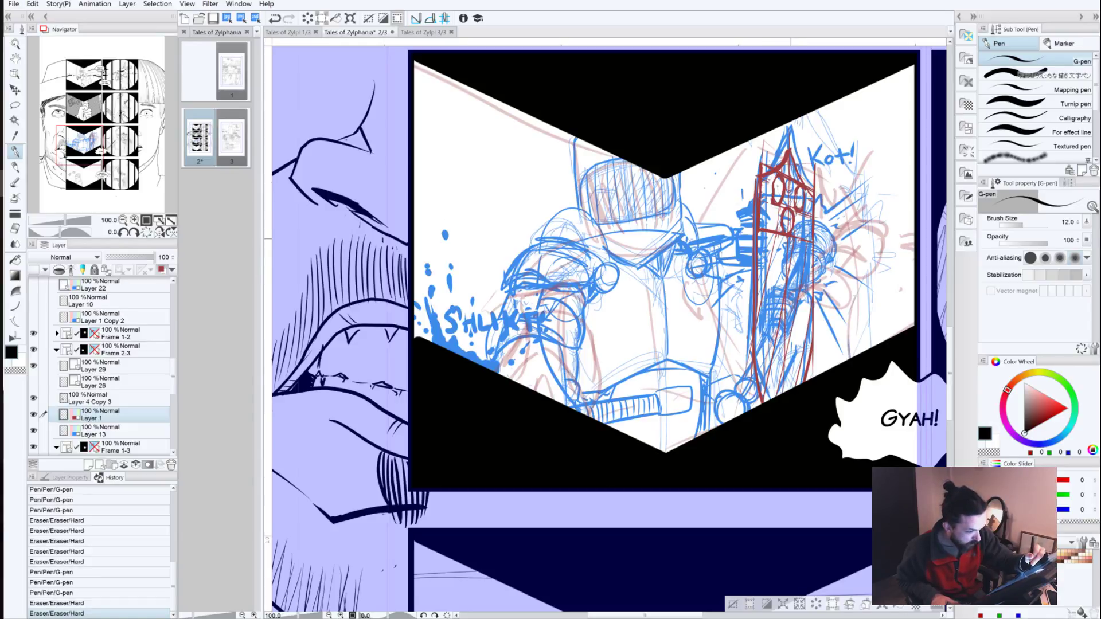
# Step: Refine the slanted red stripes on the lower part of the shield, erasing stray lines and redrawing the stripe near the right edge
pyautogui.moveTo(785, 270); pyautogui.dragTo(766, 382)
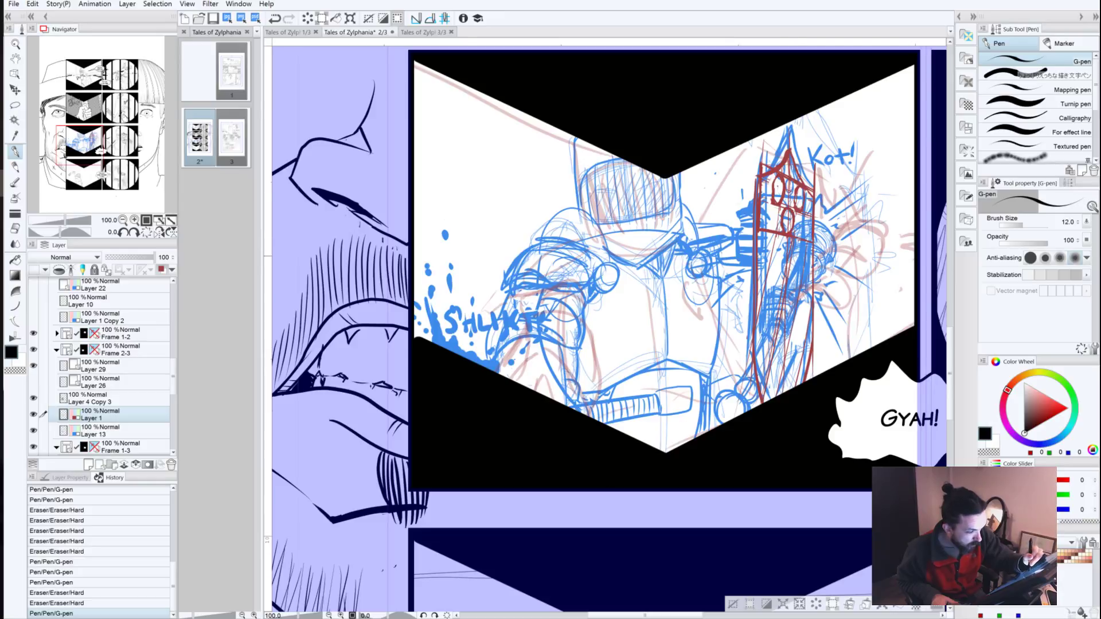
pyautogui.moveTo(790, 256); pyautogui.dragTo(766, 397)
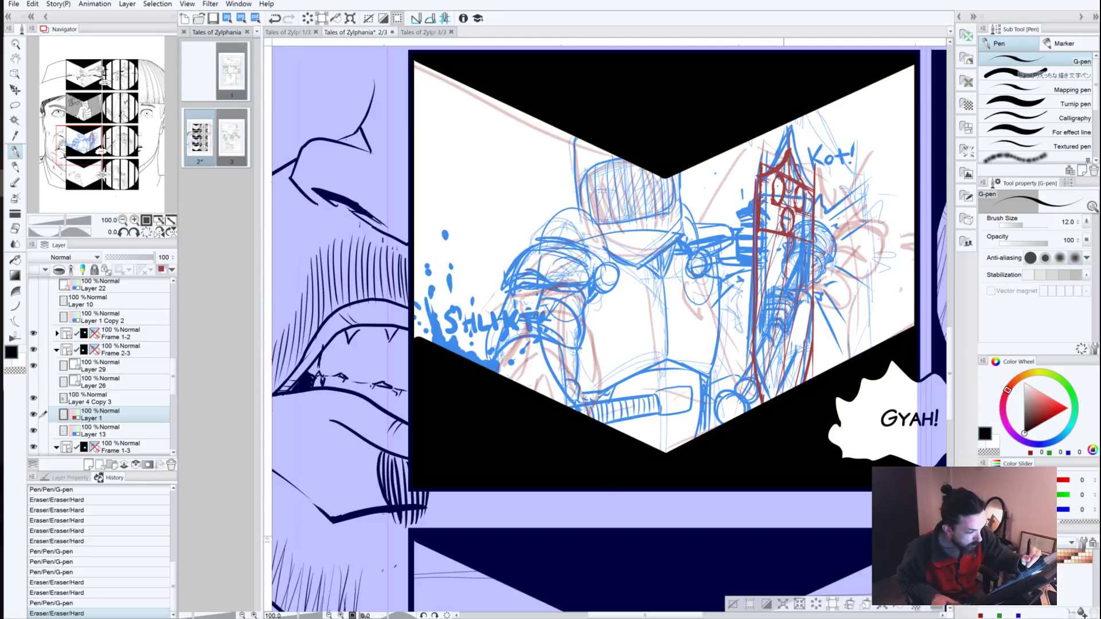
pyautogui.moveTo(786, 303); pyautogui.dragTo(783, 357)
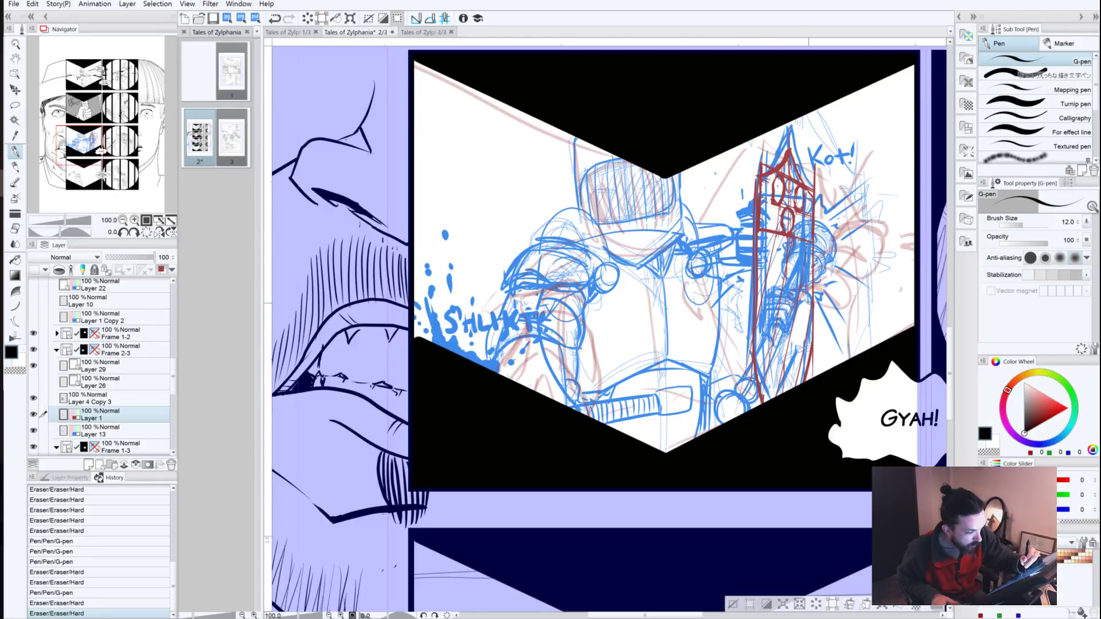
pyautogui.moveTo(808, 305); pyautogui.dragTo(791, 395)
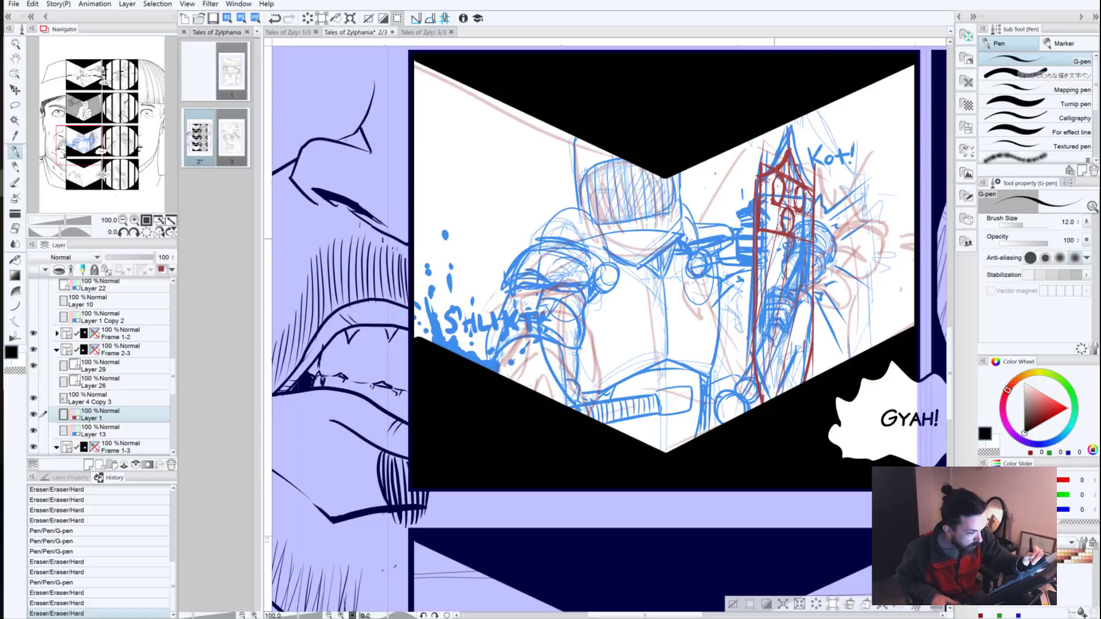
pyautogui.moveTo(774, 247); pyautogui.dragTo(758, 344)
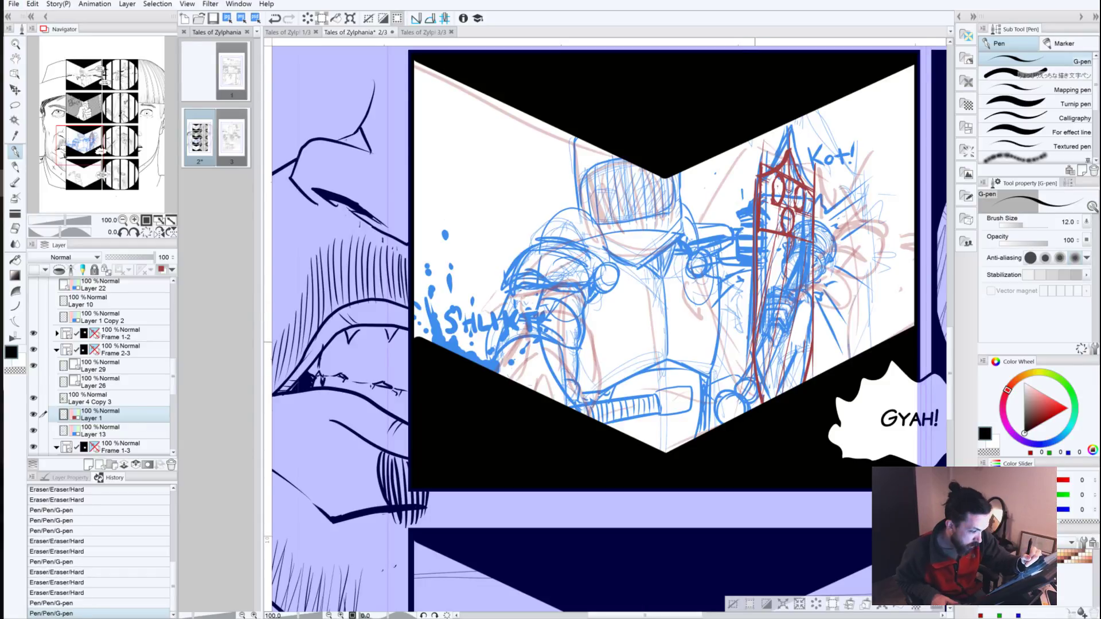
pyautogui.moveTo(758, 319); pyautogui.dragTo(763, 291)
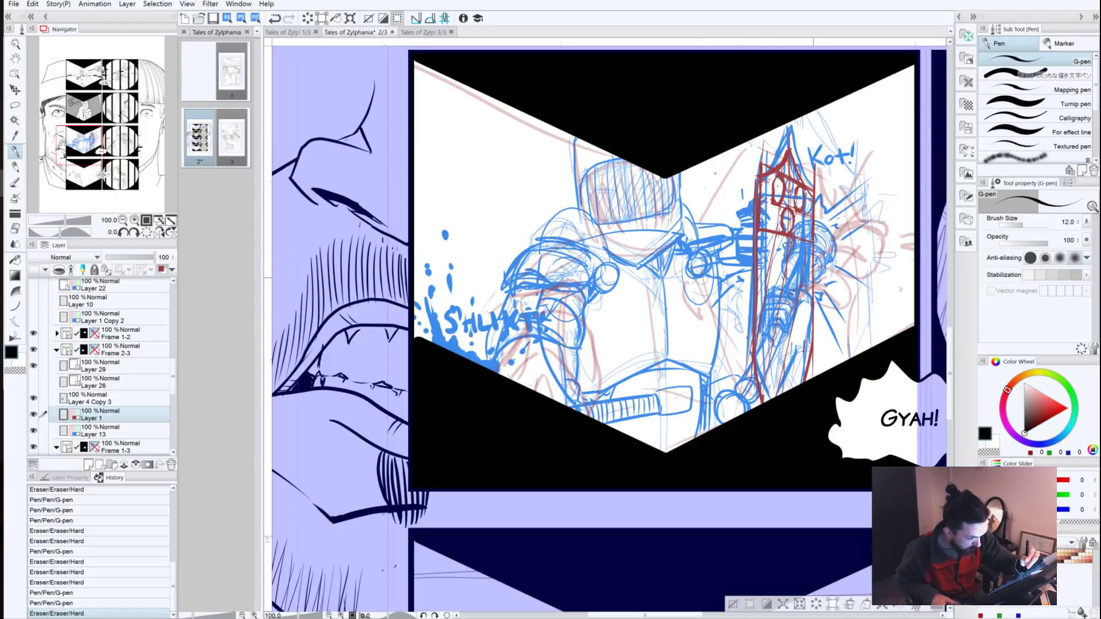
pyautogui.moveTo(810, 288); pyautogui.dragTo(795, 380)
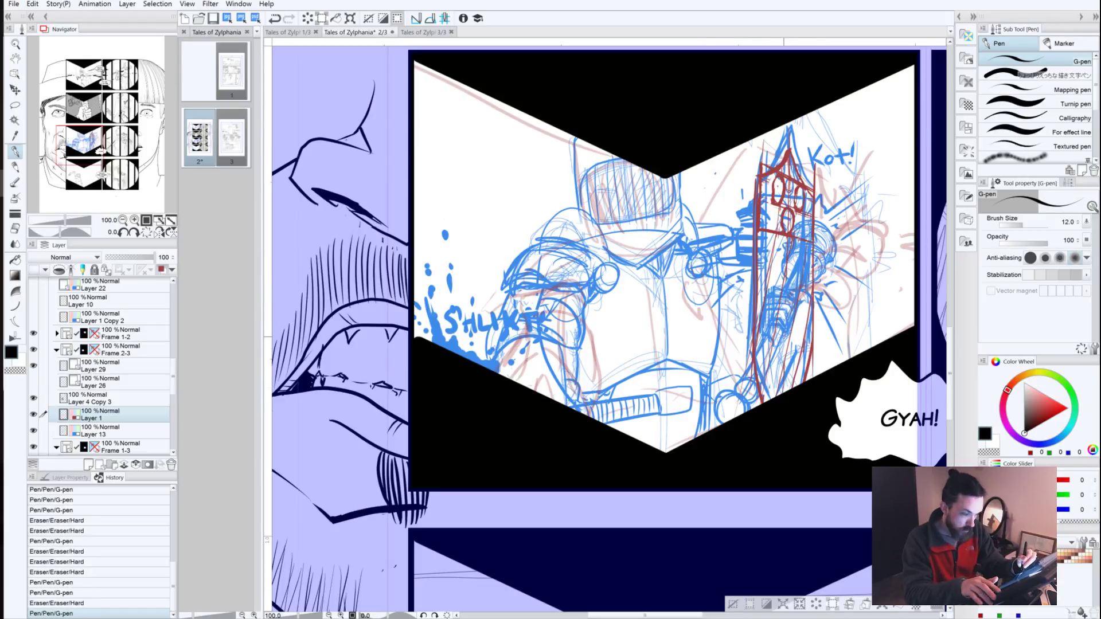
pyautogui.hotkey('ctrl', 'z')
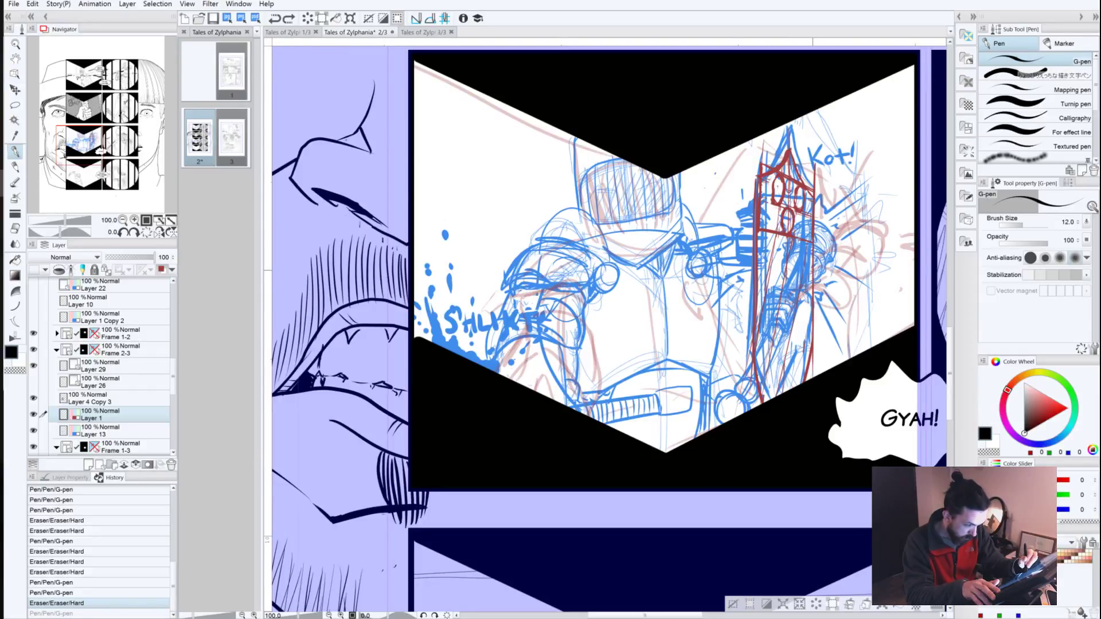
pyautogui.moveTo(810, 275); pyautogui.dragTo(794, 389)
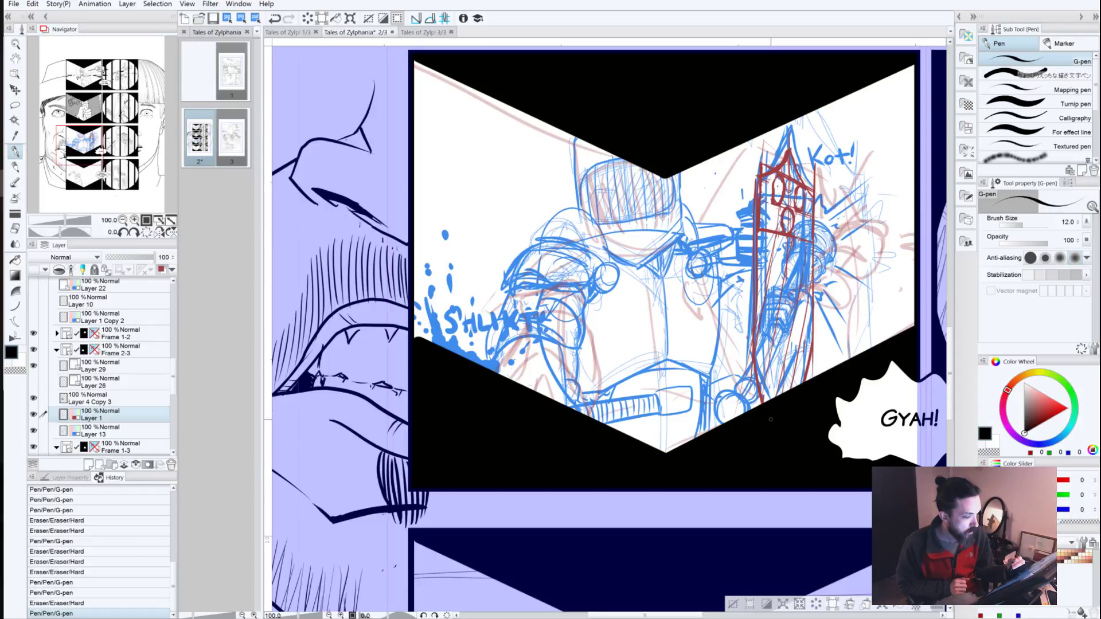
# Step: Enclose the lower part of the shield sketch, from the cross line down past the panel border, in a Polyline selection
pyautogui.click(15, 104)
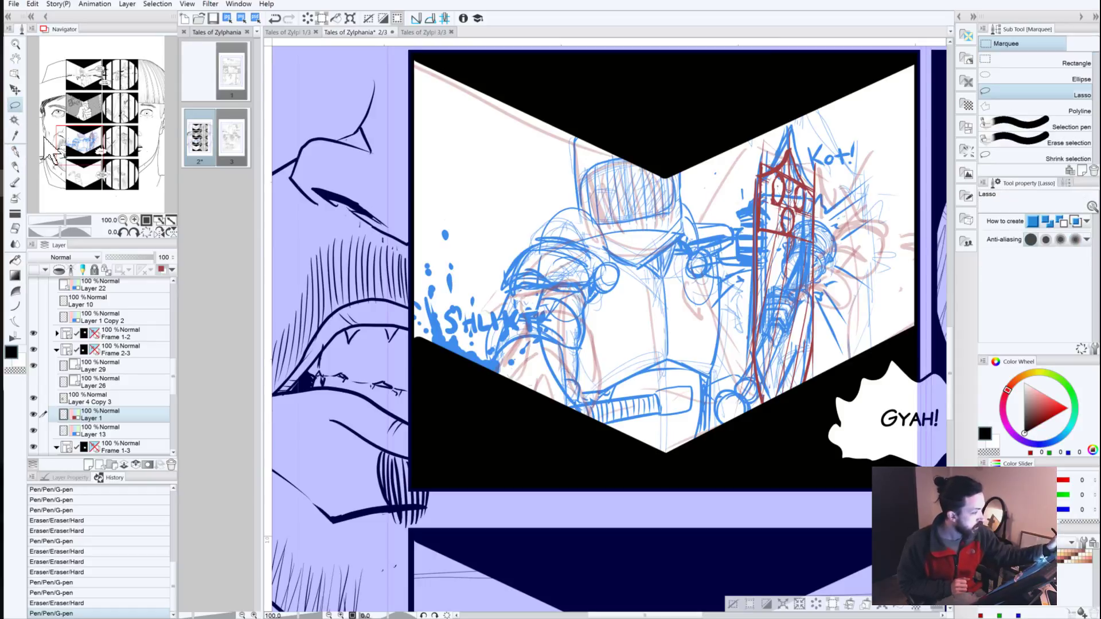
pyautogui.click(989, 103)
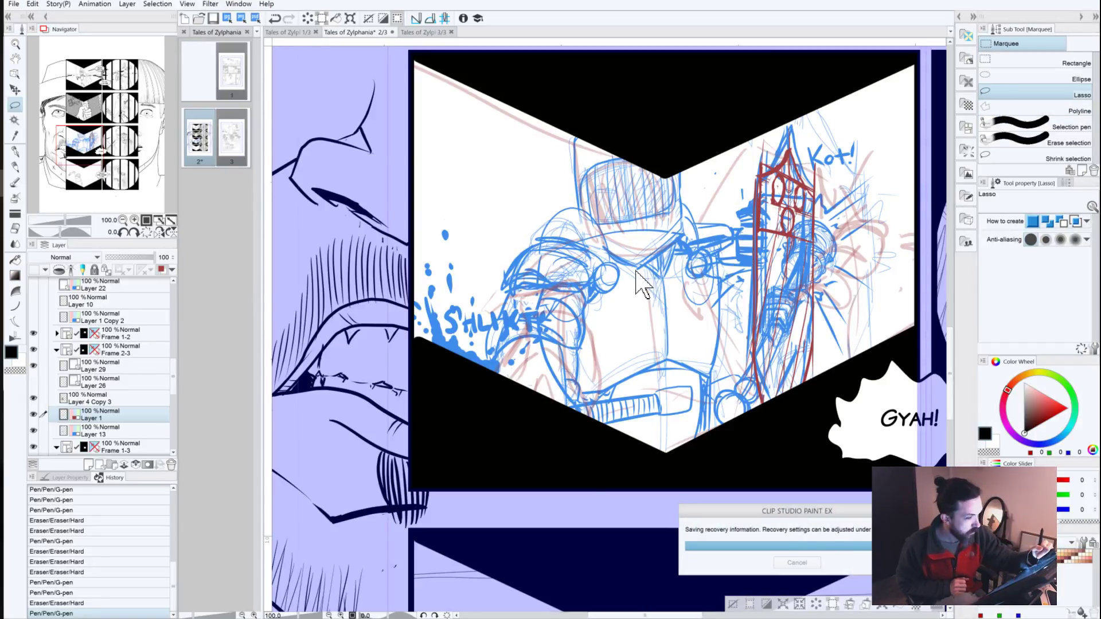
pyautogui.click(1021, 110)
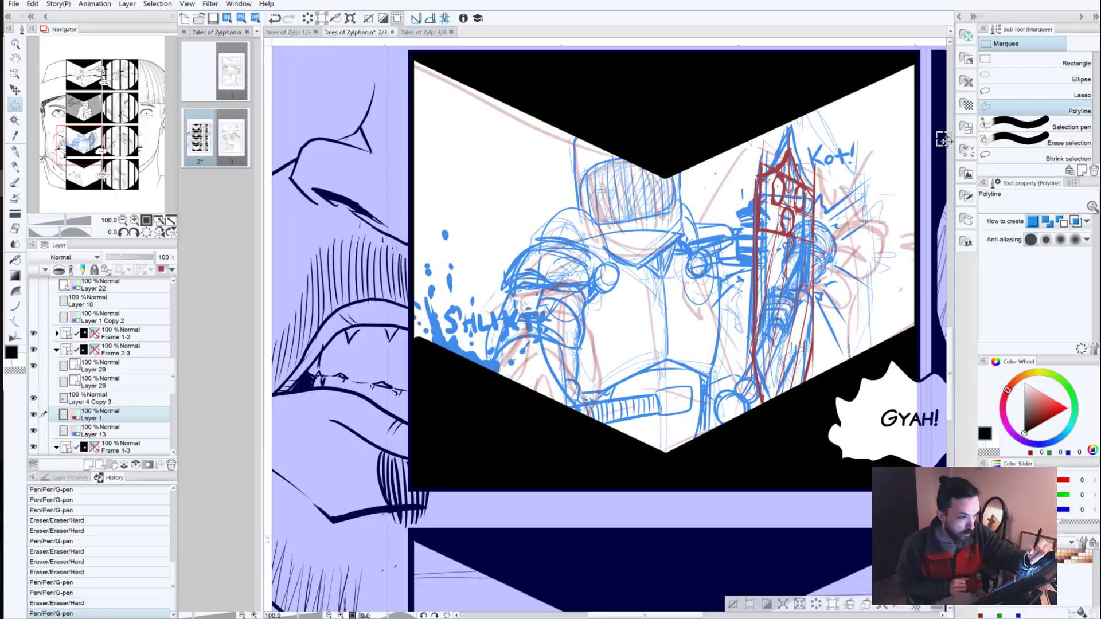
pyautogui.click(752, 229)
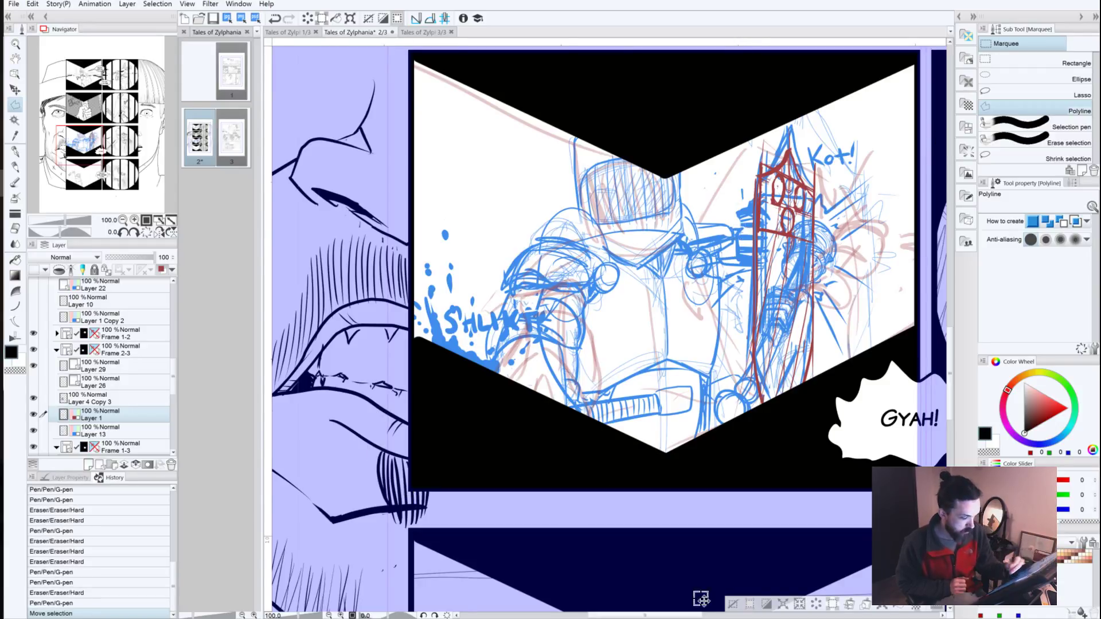
pyautogui.click(733, 604)
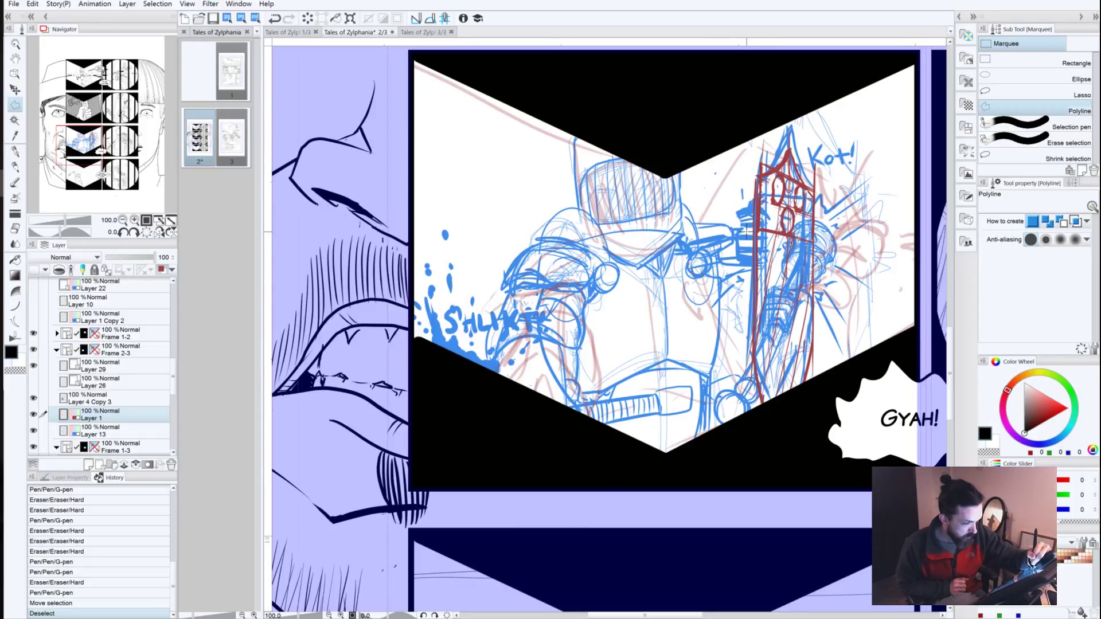
pyautogui.click(748, 235)
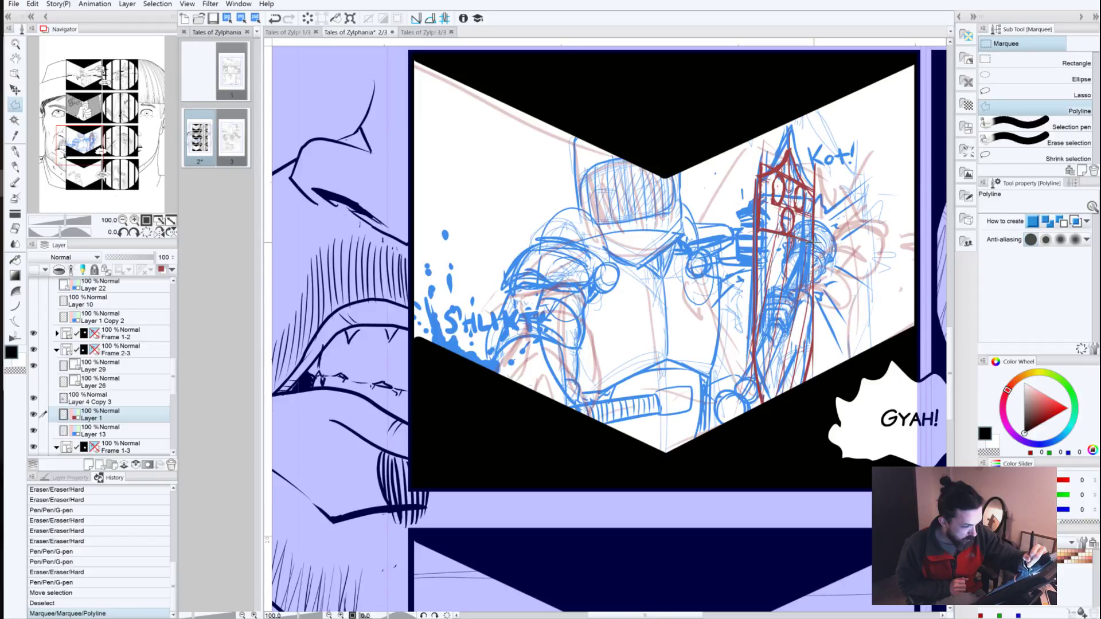
pyautogui.click(813, 370)
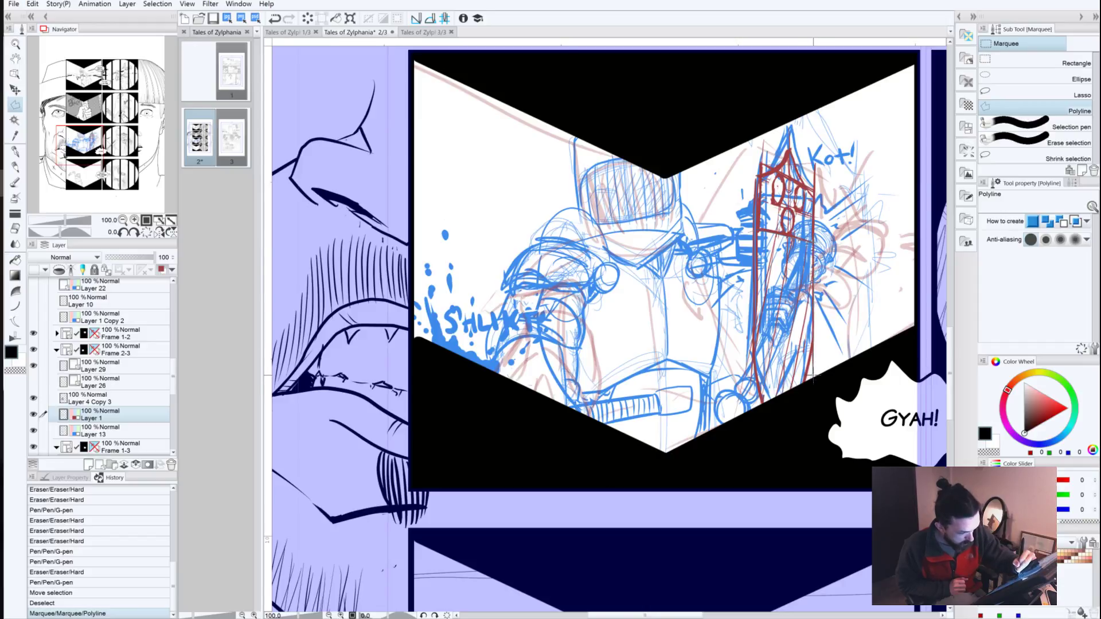
pyautogui.click(783, 459)
pyautogui.click(746, 411)
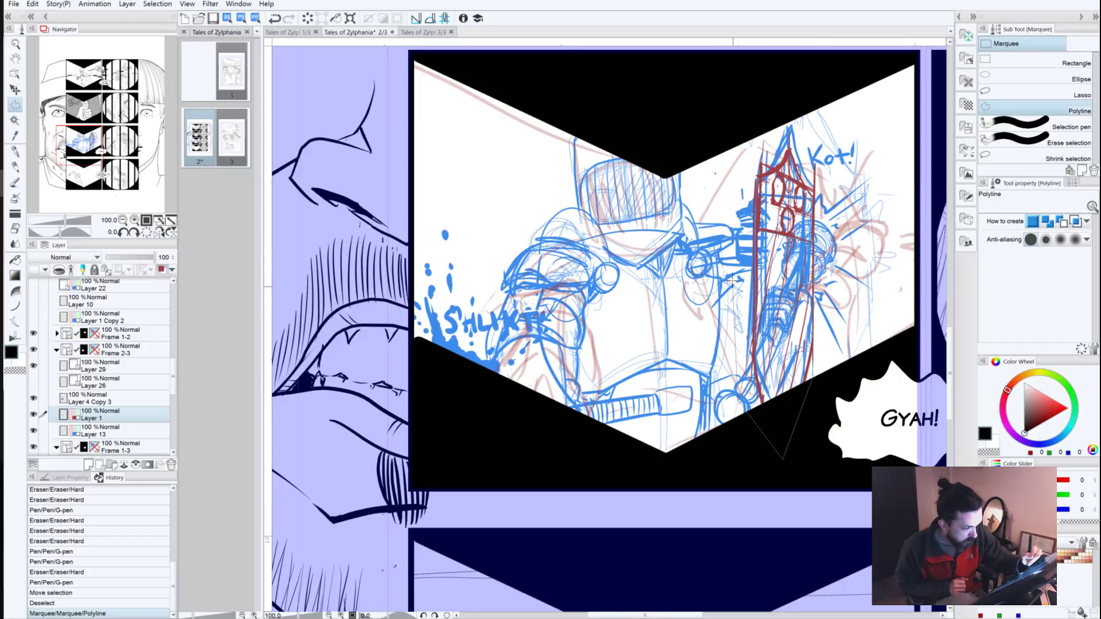
pyautogui.doubleClick(745, 236)
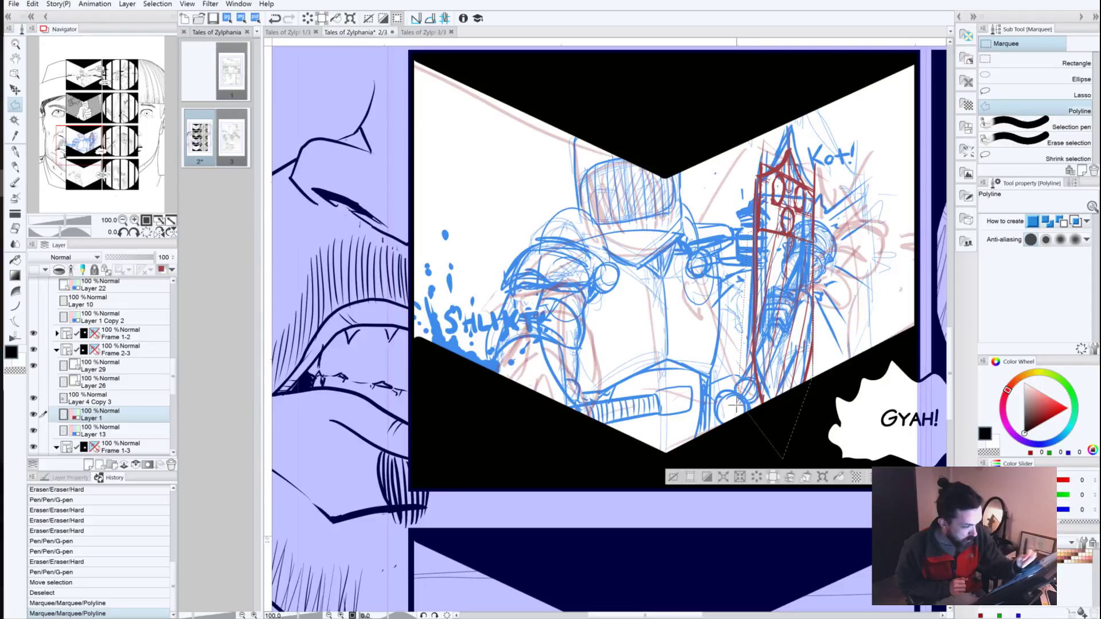
# Step: Try shortening the selected lower part of the shield to 60% height with Scale up/Scale down/Rotate
pyautogui.click(821, 477)
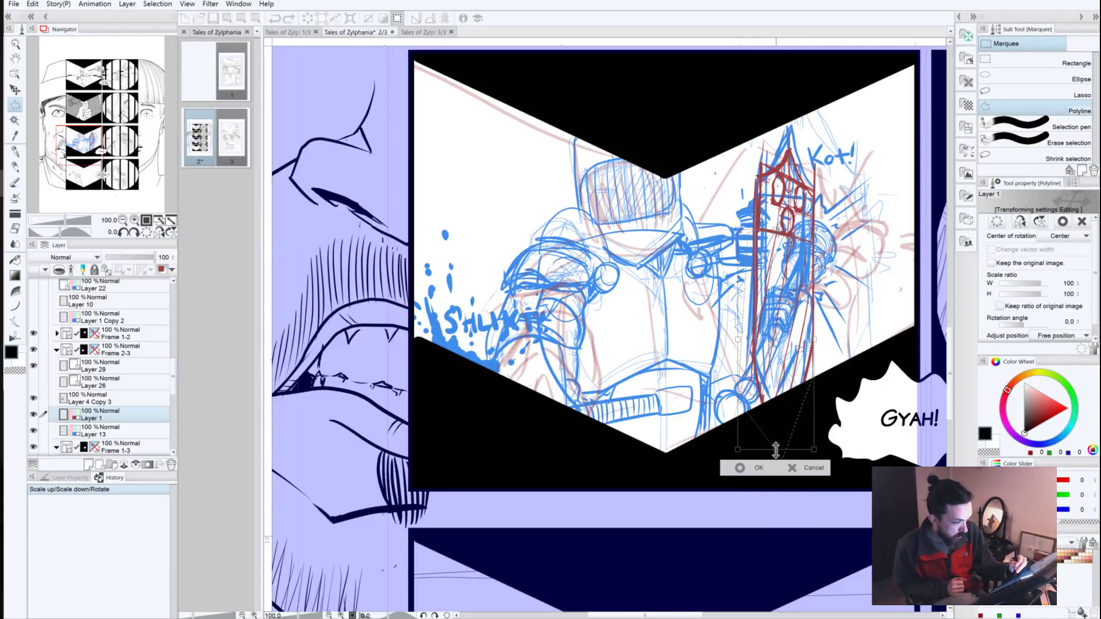
pyautogui.moveTo(776, 451); pyautogui.dragTo(775, 406)
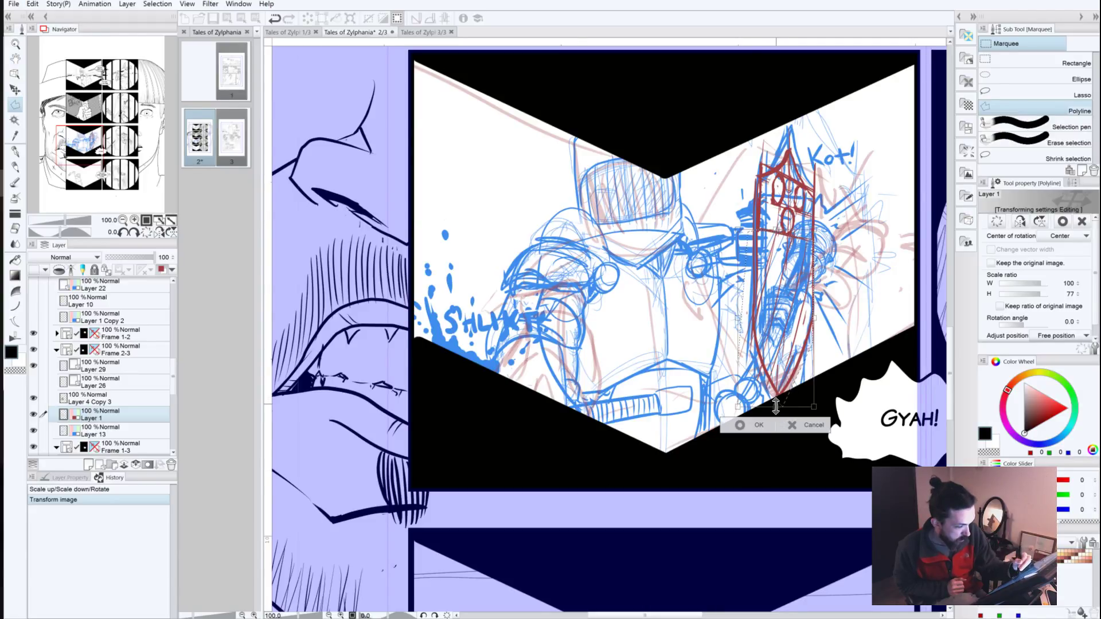
pyautogui.moveTo(775, 406); pyautogui.dragTo(775, 382)
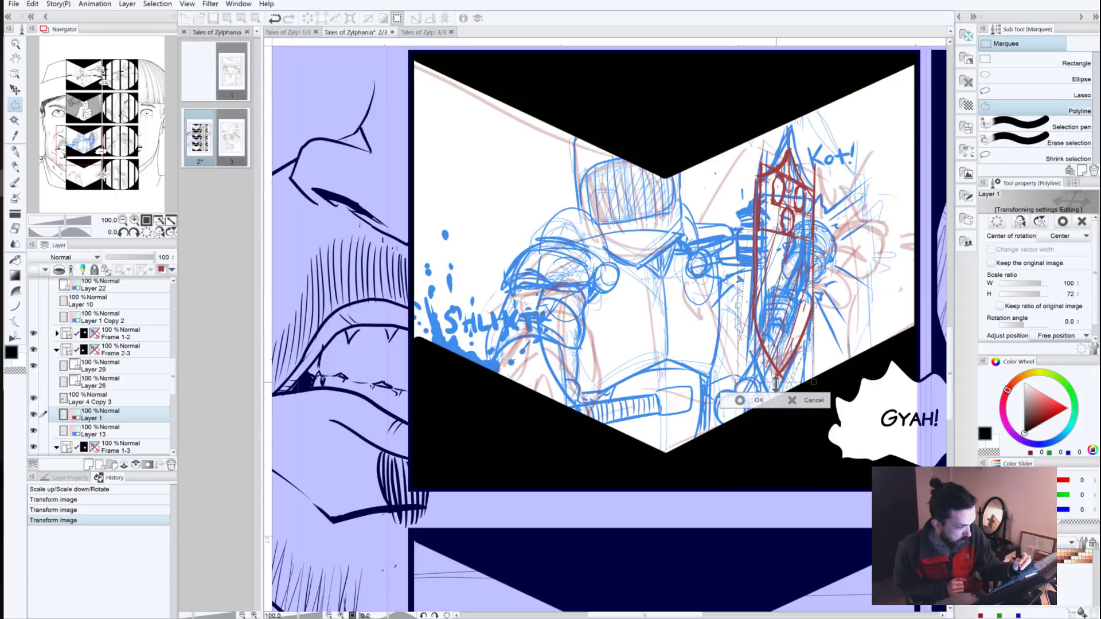
pyautogui.moveTo(776, 383); pyautogui.dragTo(776, 367)
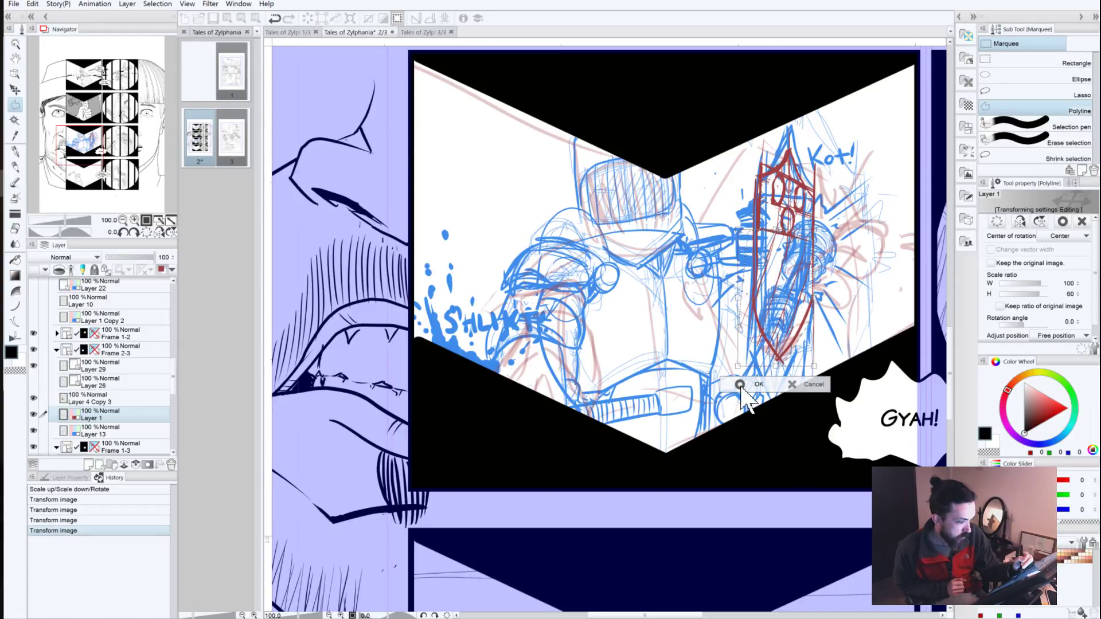
pyautogui.moveTo(776, 370); pyautogui.dragTo(776, 366)
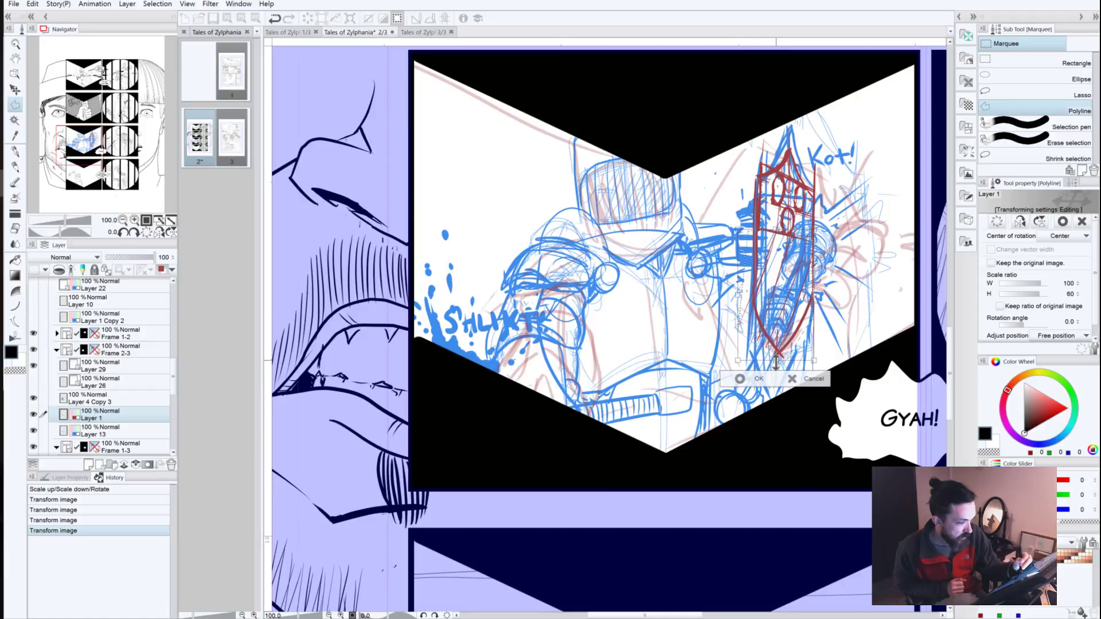
pyautogui.click(741, 380)
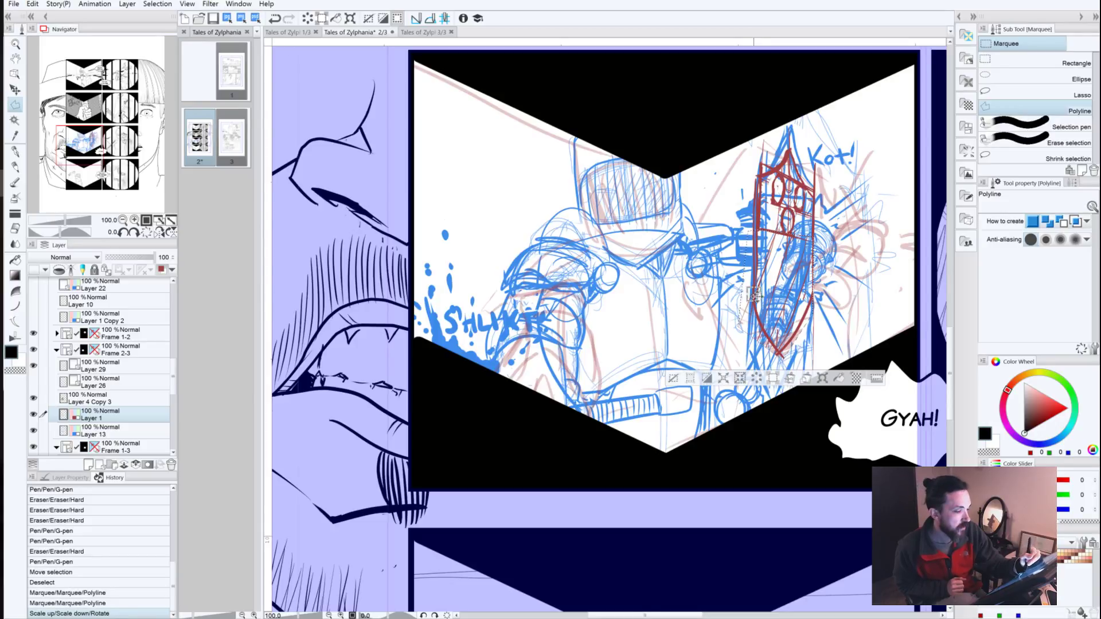
pyautogui.hotkey('ctrl', 'z')
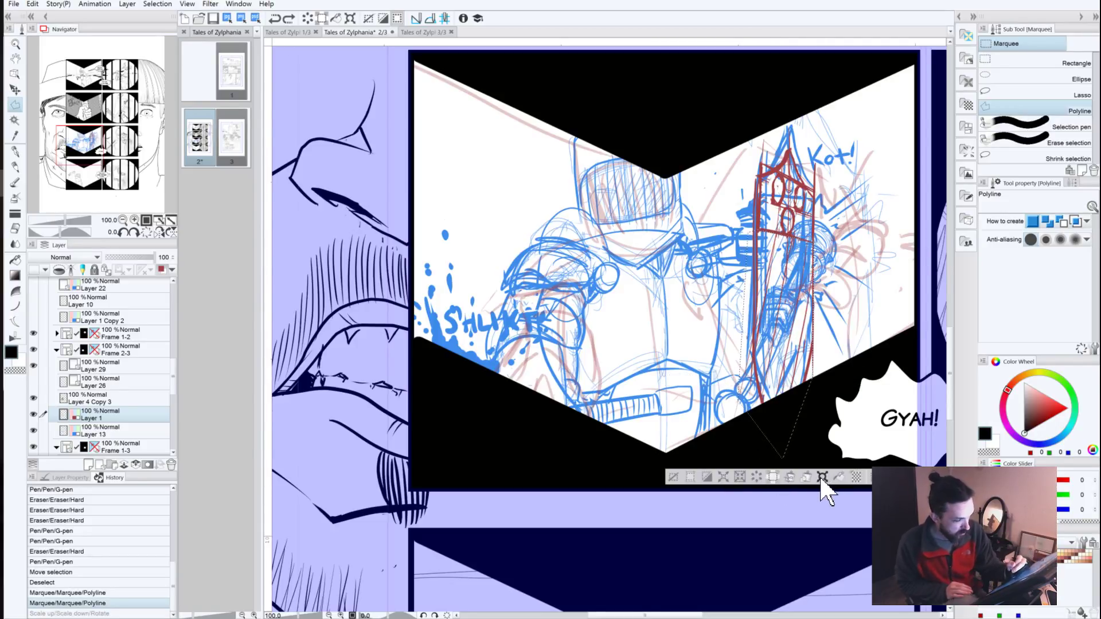
# Step: Shorten the selected lower part of the shield to 44% height, apply the transformation and deselect
pyautogui.hotkey('ctrl', 't')
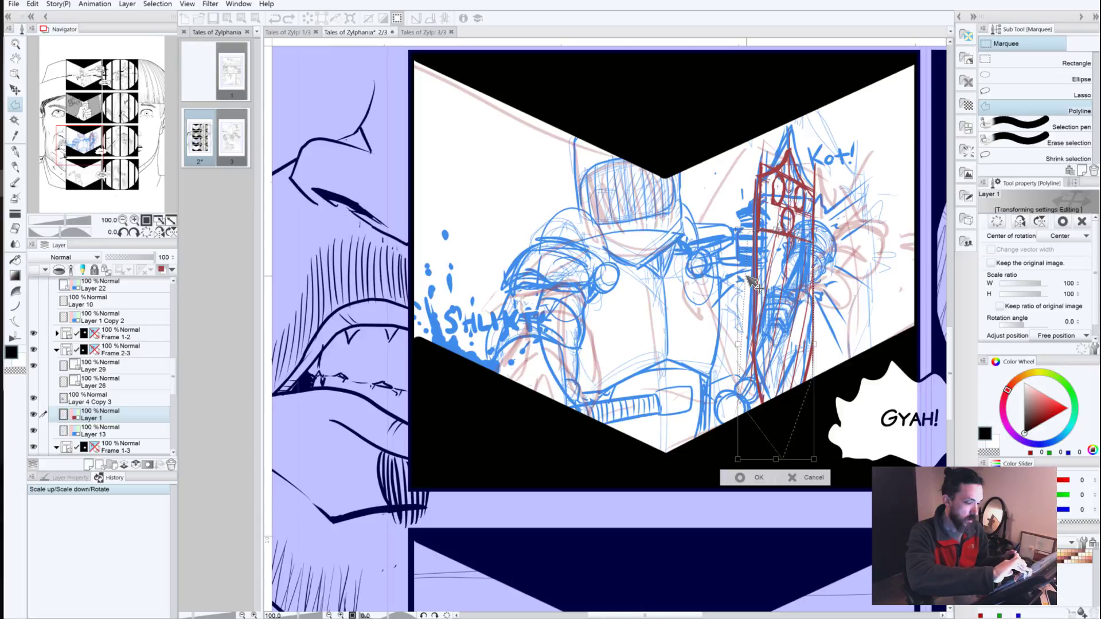
pyautogui.moveTo(775, 458); pyautogui.dragTo(759, 318)
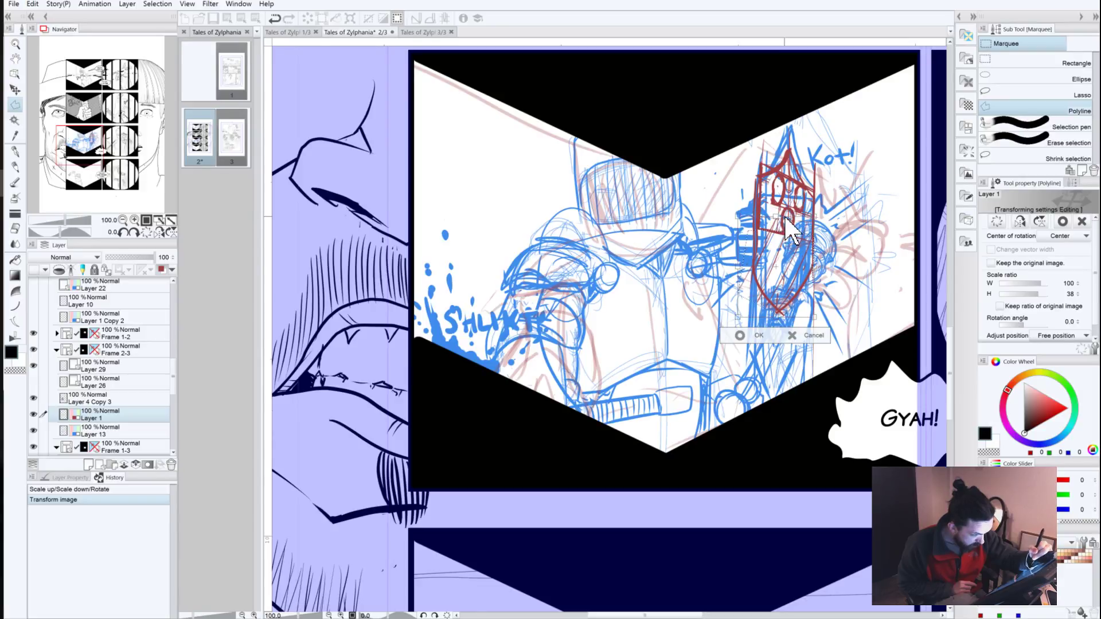
pyautogui.moveTo(787, 229); pyautogui.dragTo(786, 216)
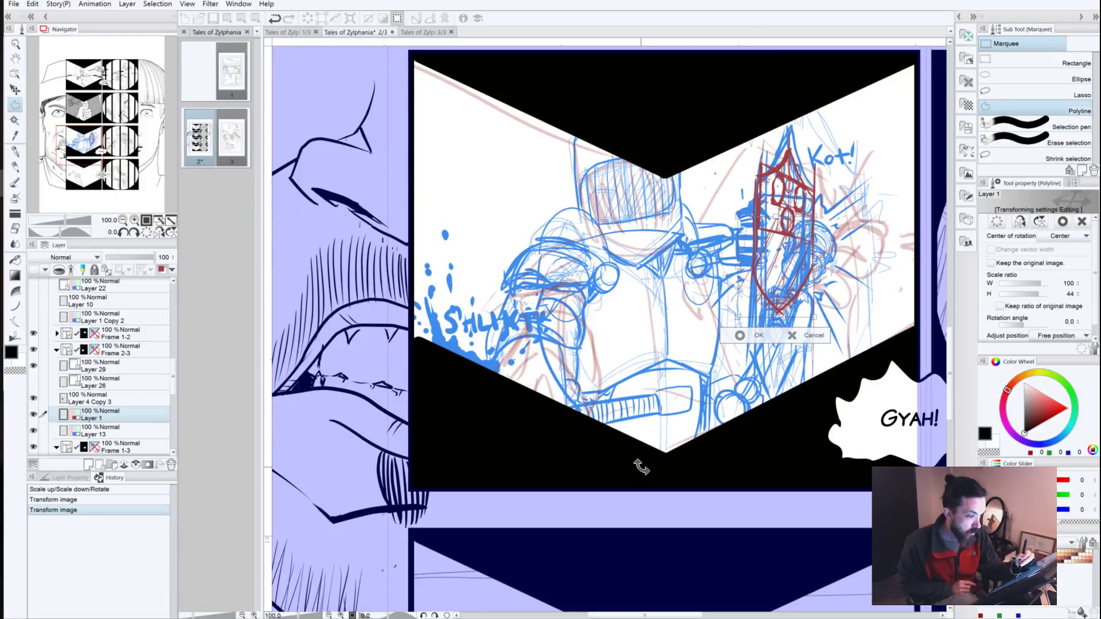
pyautogui.click(740, 336)
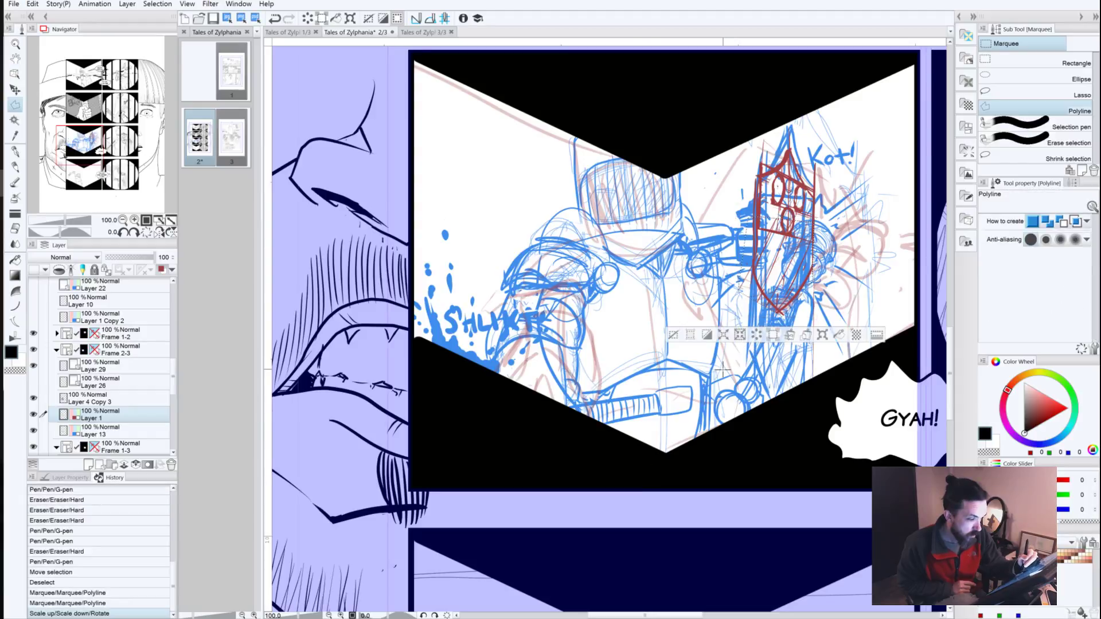
pyautogui.click(673, 334)
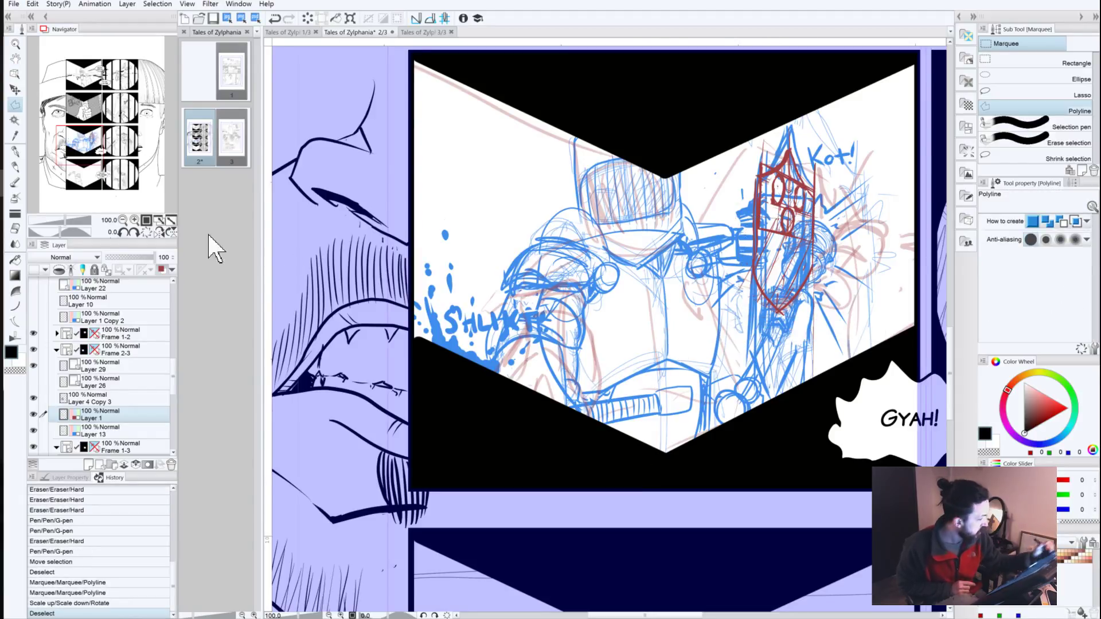
# Step: Redraw the slanted red stripes on the shortened lower part of the shield with the G-pen, undoing the misplaced strokes
pyautogui.click(15, 151)
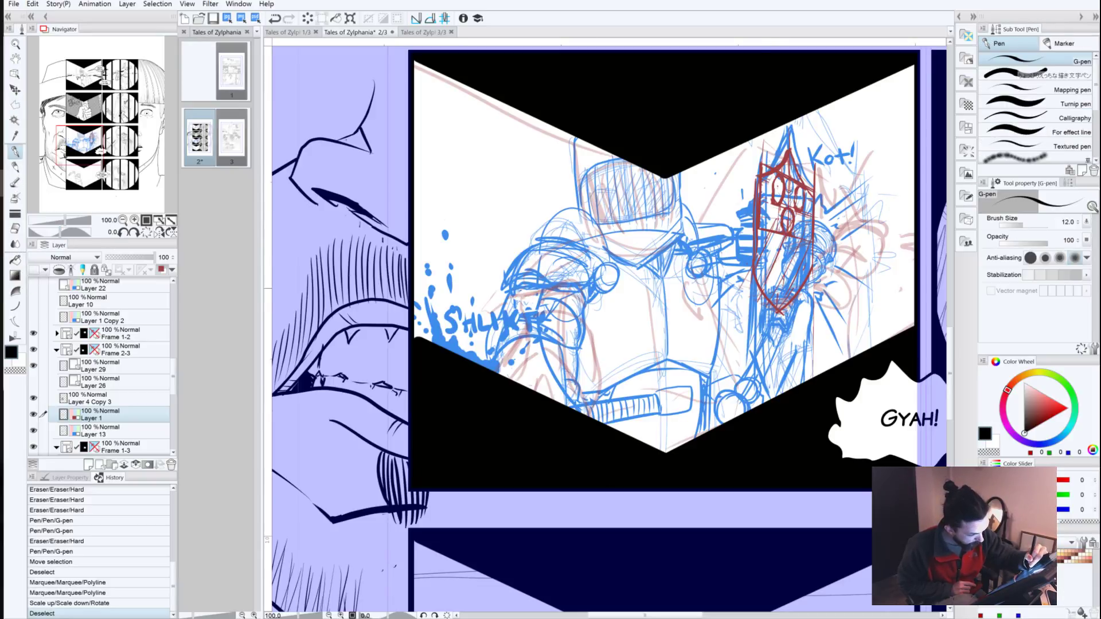
pyautogui.click(760, 183)
pyautogui.moveTo(765, 252)
pyautogui.mouseDown()
pyautogui.moveTo(756, 273)
pyautogui.moveTo(769, 307)
pyautogui.moveTo(784, 305)
pyautogui.mouseUp()
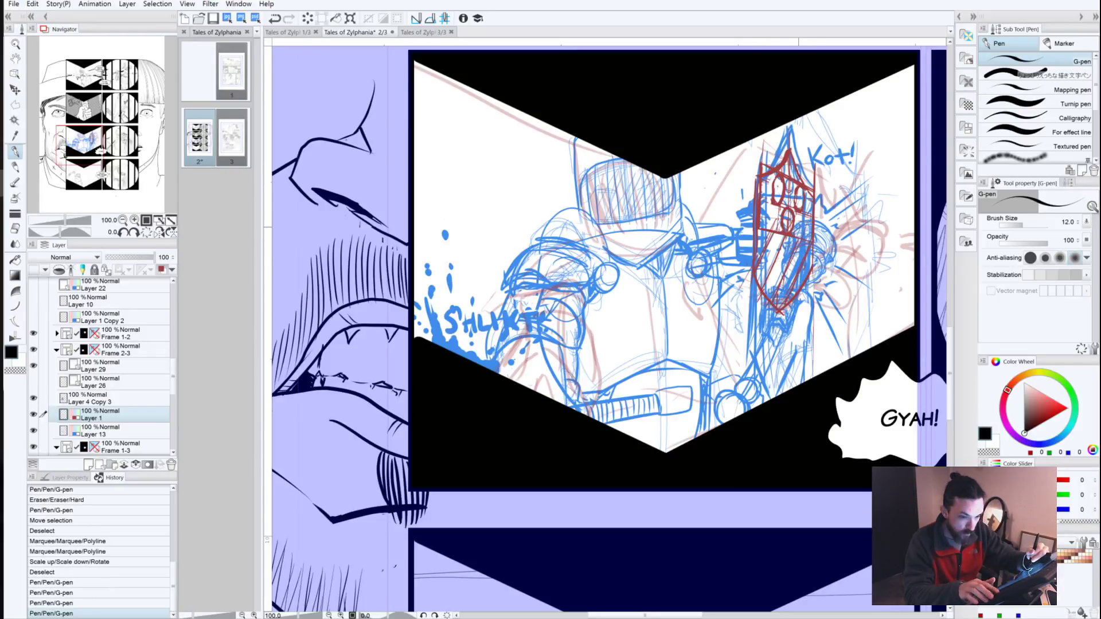
pyautogui.hotkey('ctrl', 'z')
pyautogui.hotkey('ctrl', 'z')
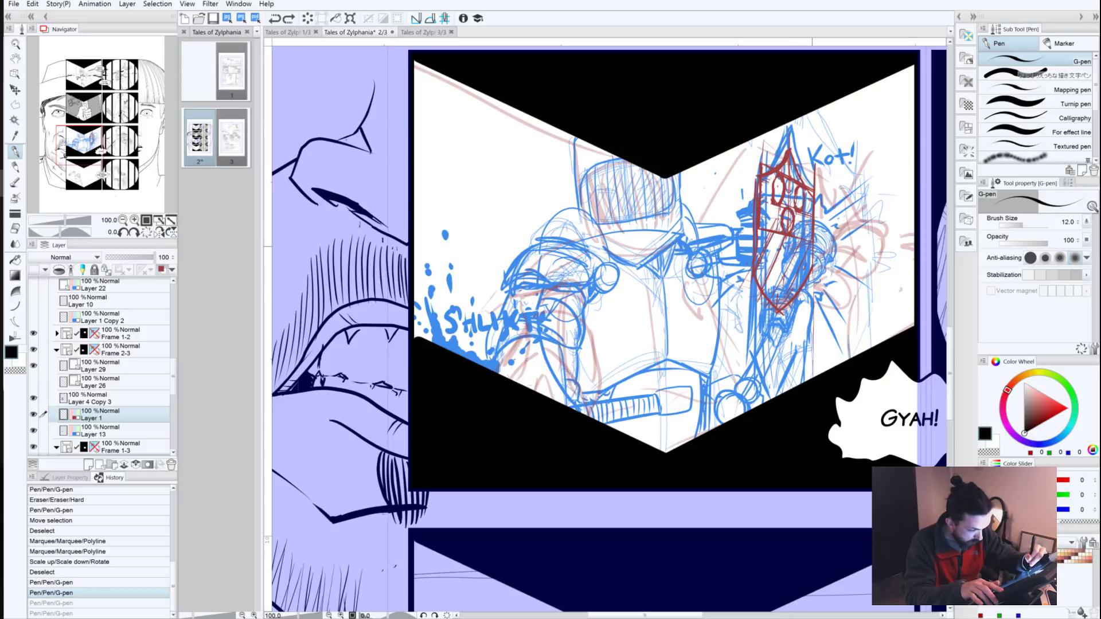
pyautogui.moveTo(786, 307)
pyautogui.mouseDown()
pyautogui.moveTo(805, 289)
pyautogui.moveTo(799, 243)
pyautogui.mouseUp()
pyautogui.moveTo(777, 305); pyautogui.dragTo(792, 269)
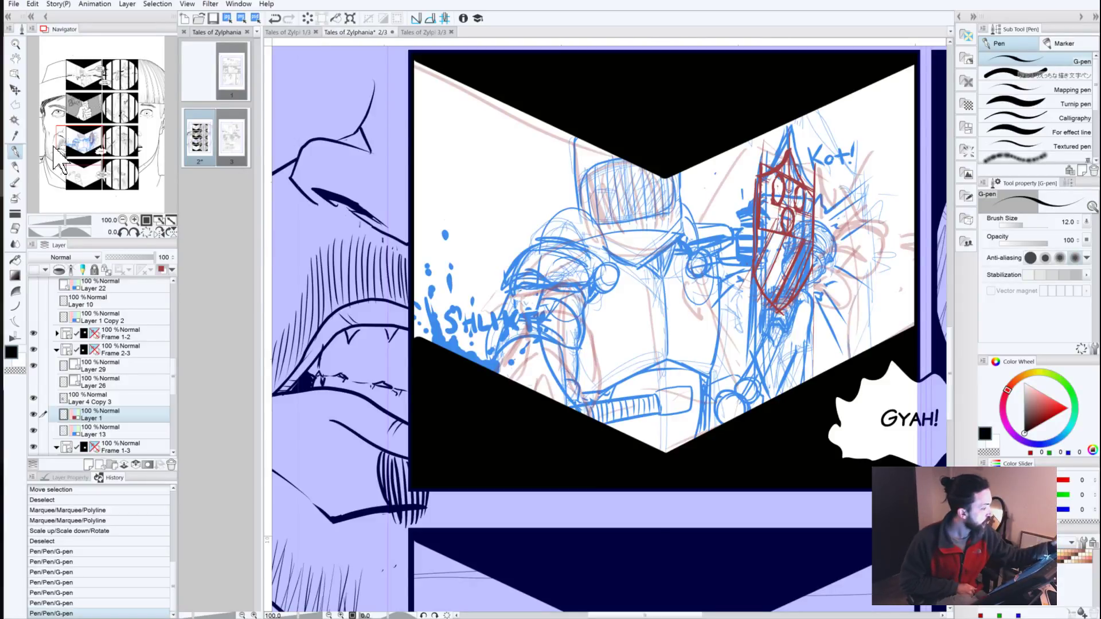
pyautogui.click(123, 220)
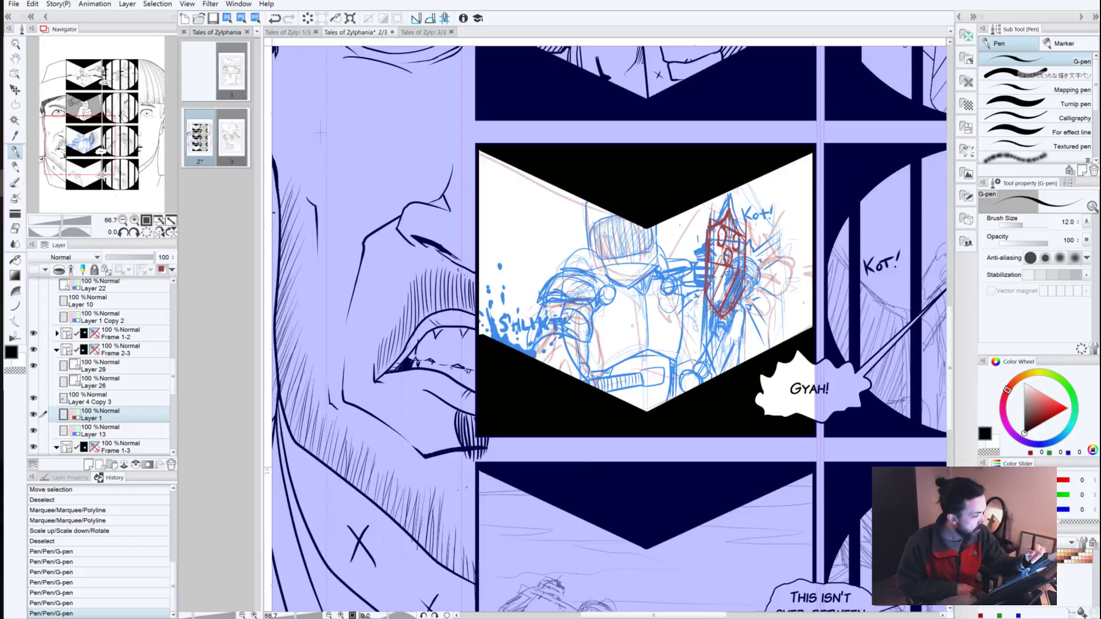
pyautogui.click(134, 220)
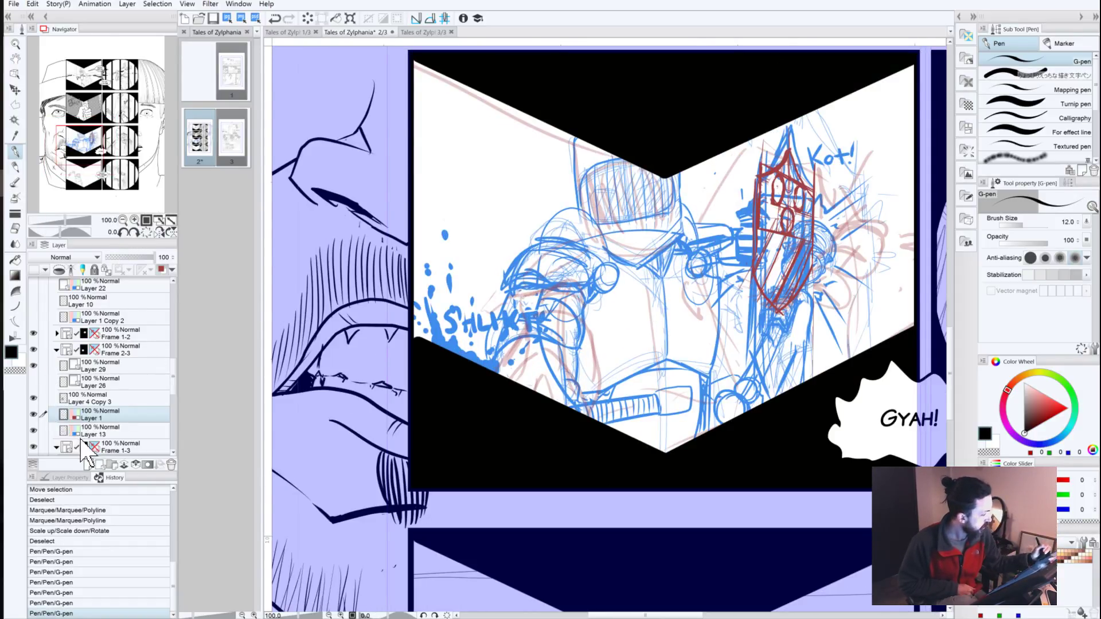
# Step: Enclose the whole red shield sketch in a Polyline selection and shift it slightly down and right with Scale up/Scale down/Rotate
pyautogui.click(15, 106)
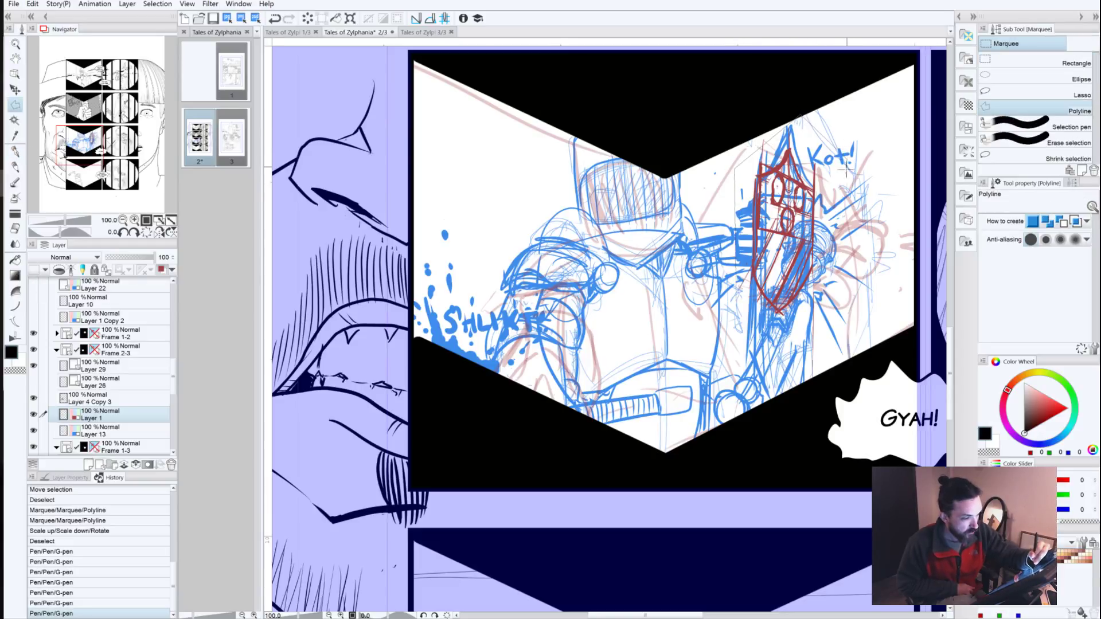
pyautogui.click(738, 302)
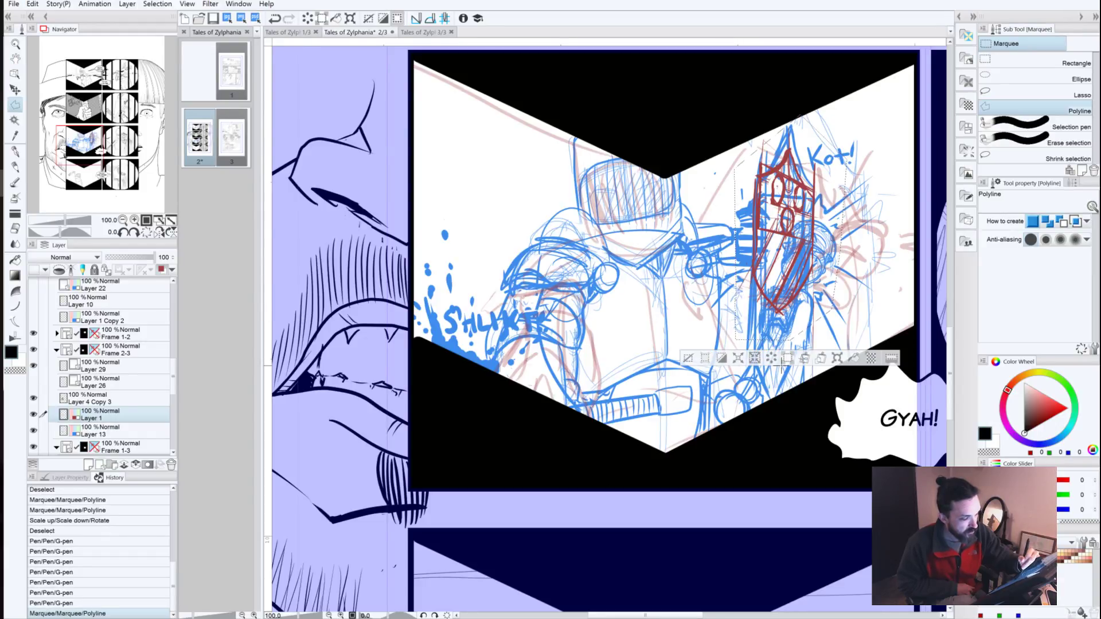
pyautogui.click(837, 358)
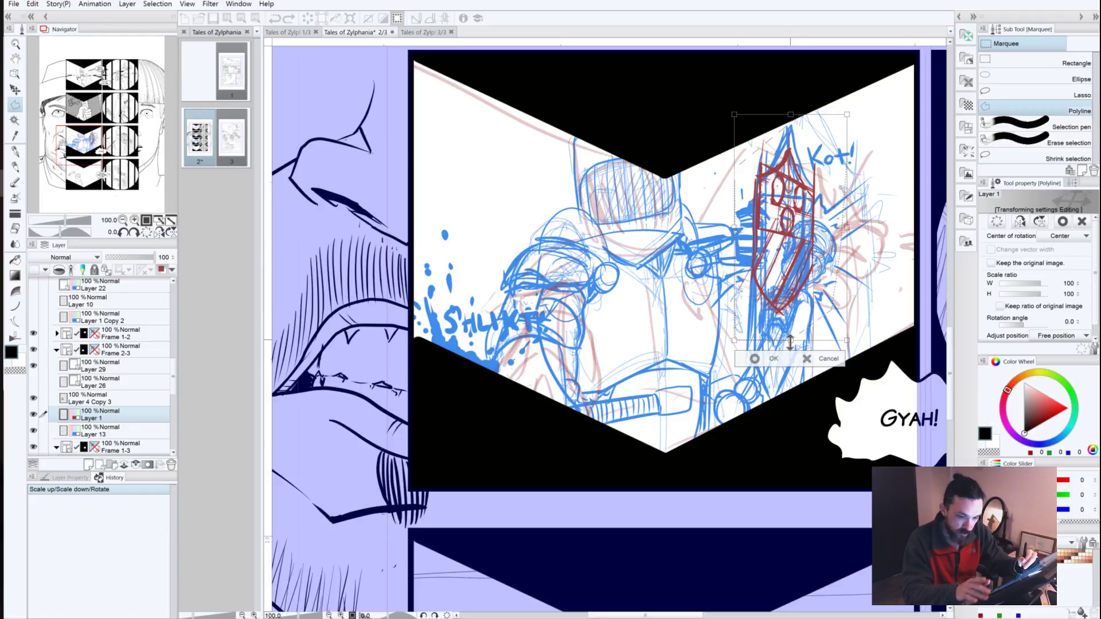
pyautogui.press('shift')
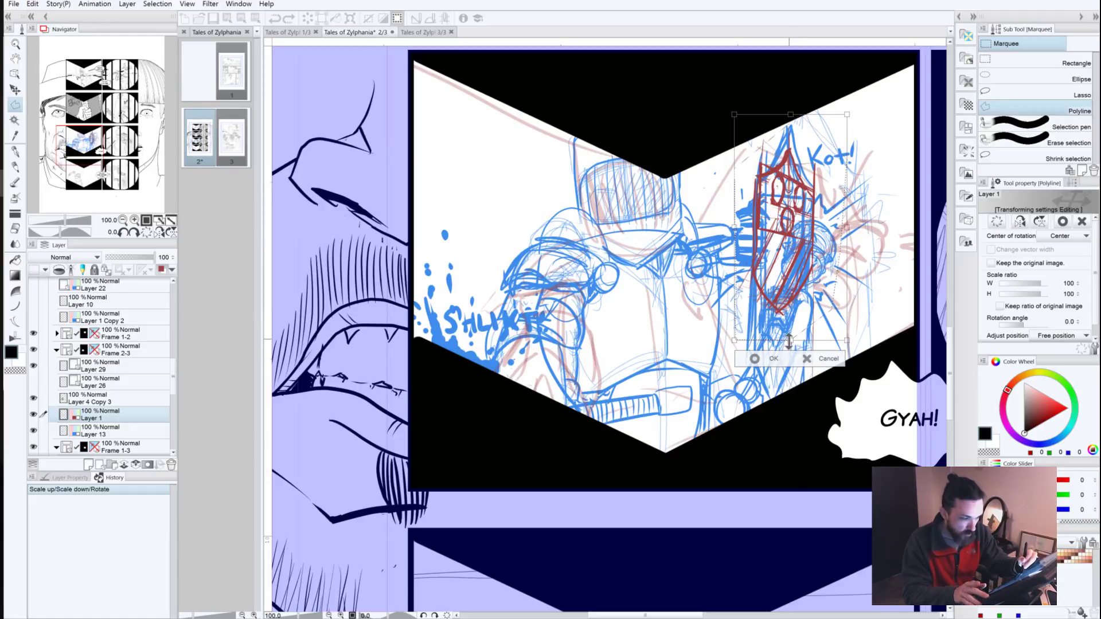
pyautogui.moveTo(791, 279); pyautogui.dragTo(799, 286)
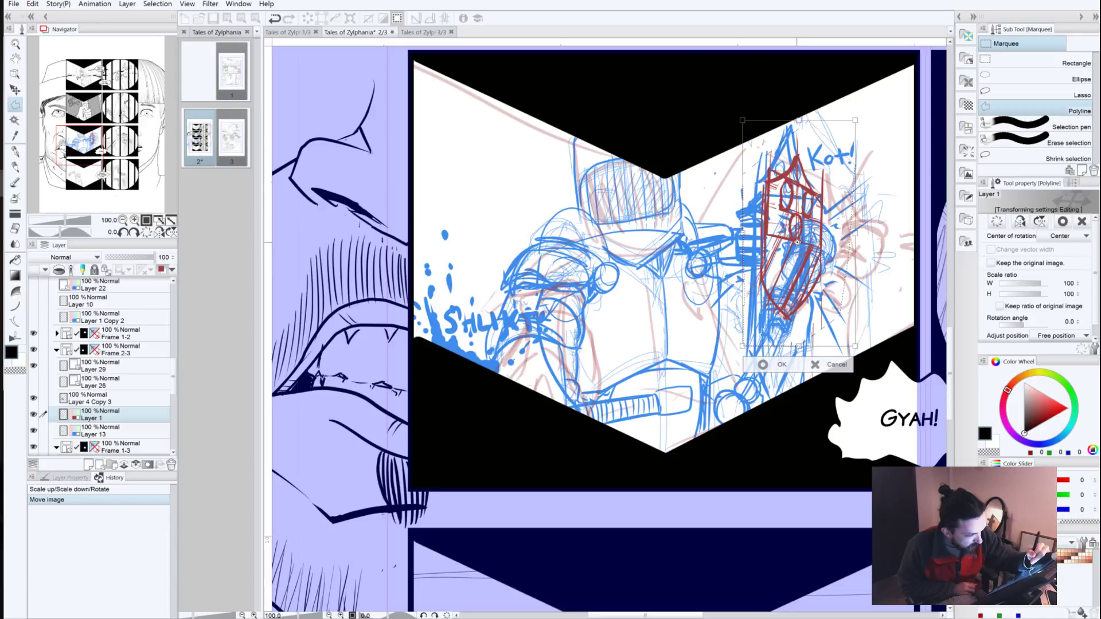
# Step: Place the center of rotation near the shield's cross line and stretch the shield to 179% height around it
pyautogui.moveTo(797, 242); pyautogui.dragTo(794, 245)
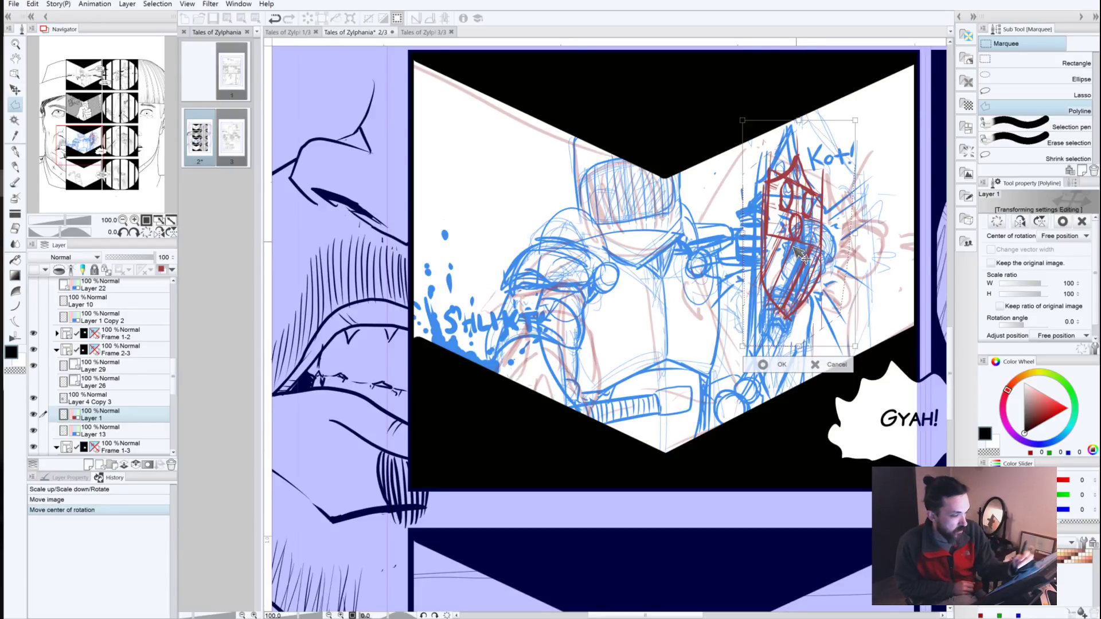
pyautogui.click(797, 242)
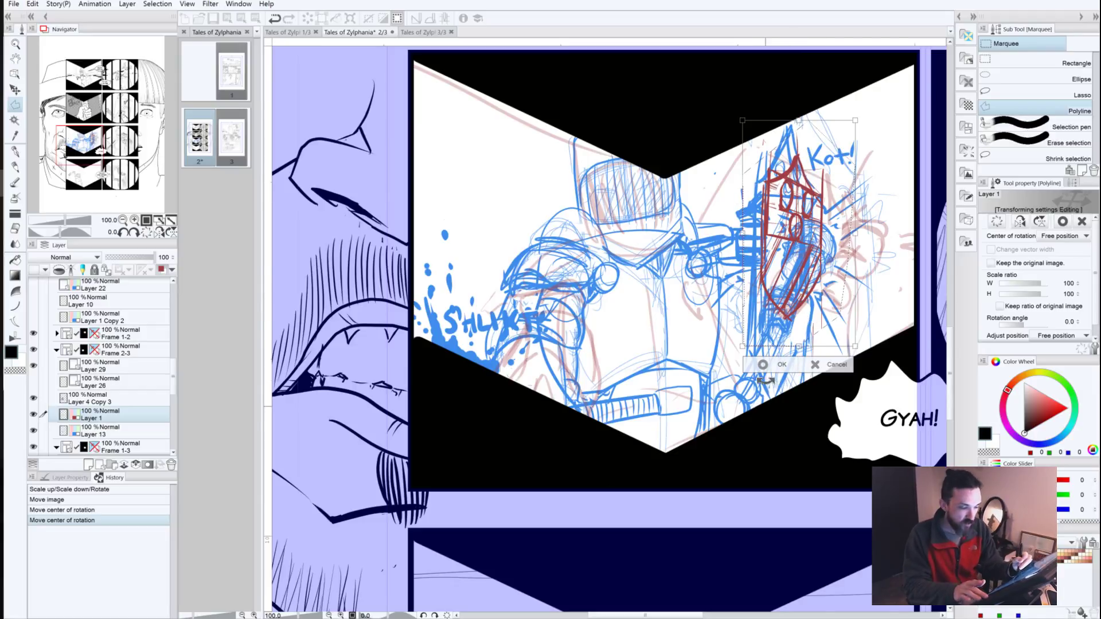
pyautogui.press('alt')
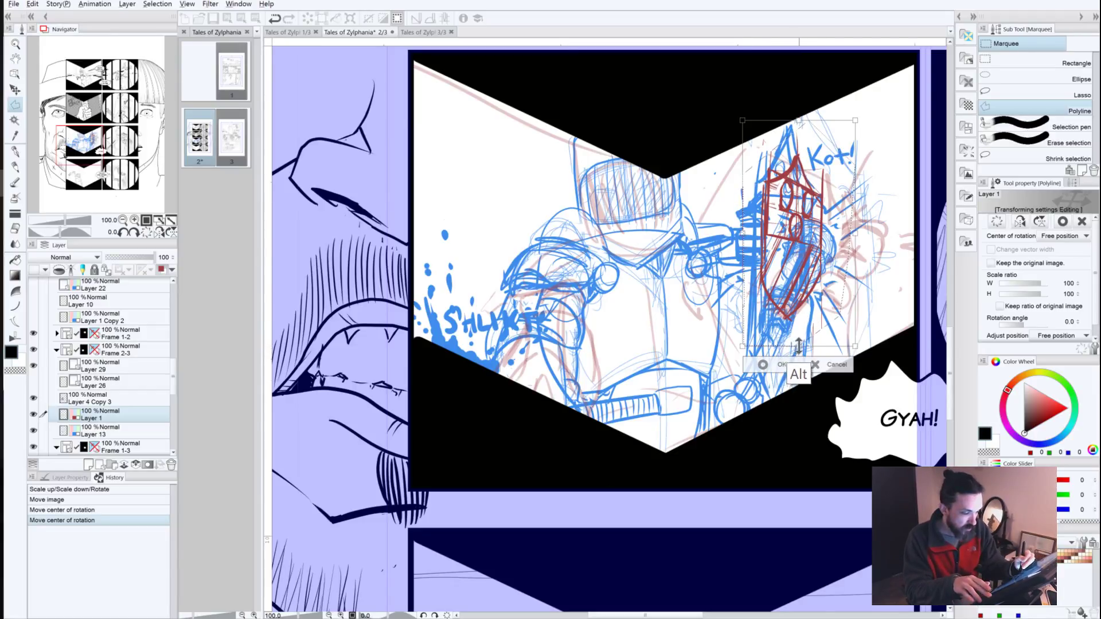
pyautogui.moveTo(799, 346); pyautogui.dragTo(798, 419)
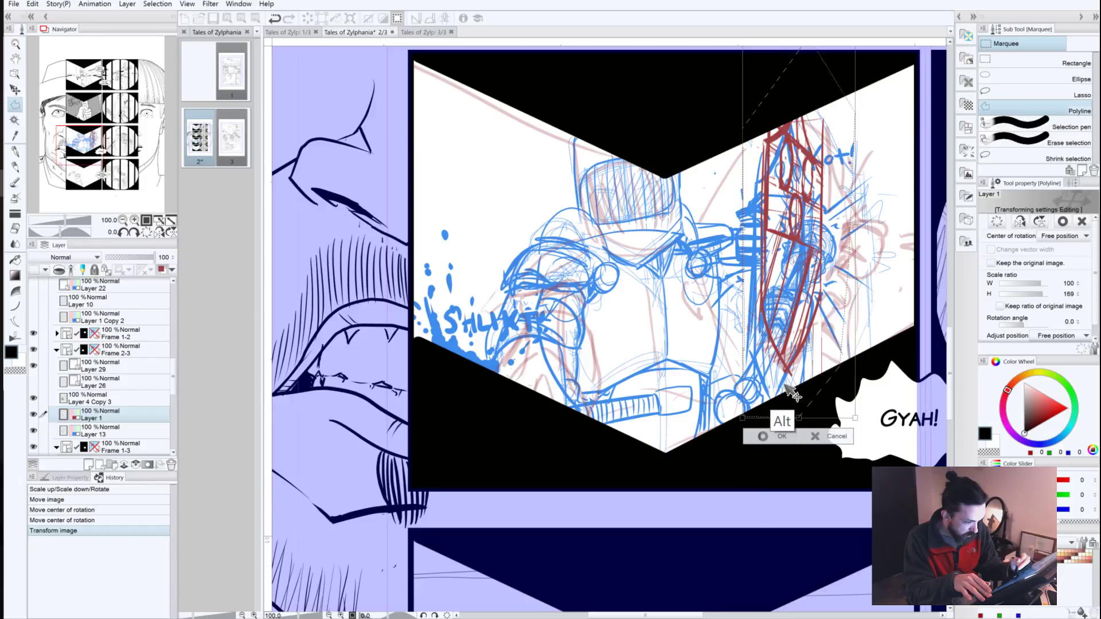
pyautogui.moveTo(798, 418); pyautogui.dragTo(798, 425)
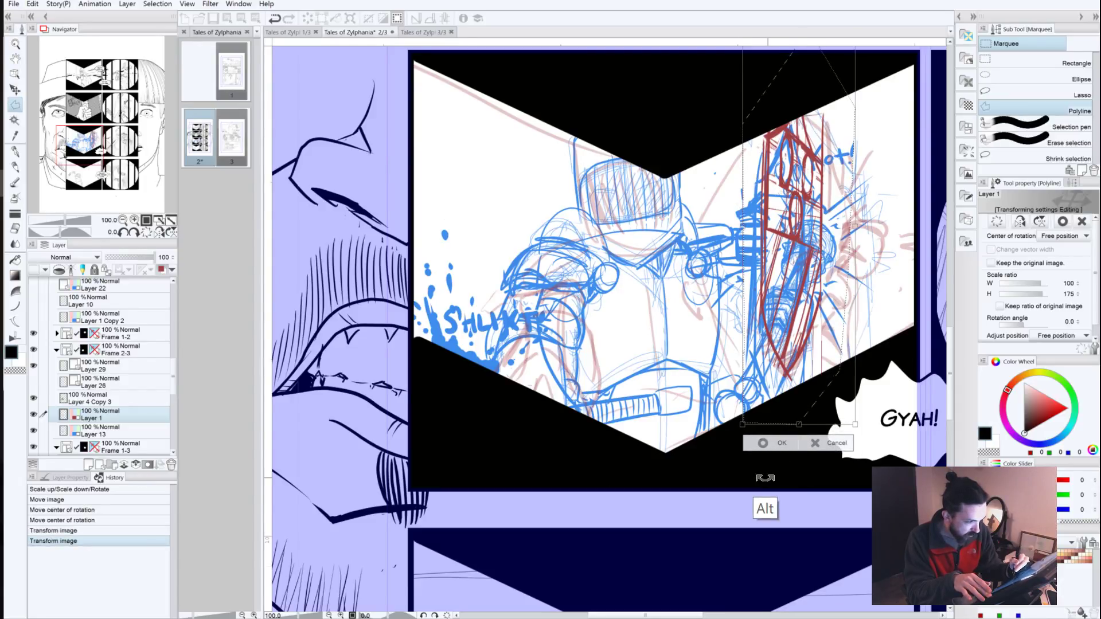
pyautogui.moveTo(797, 425); pyautogui.dragTo(799, 409)
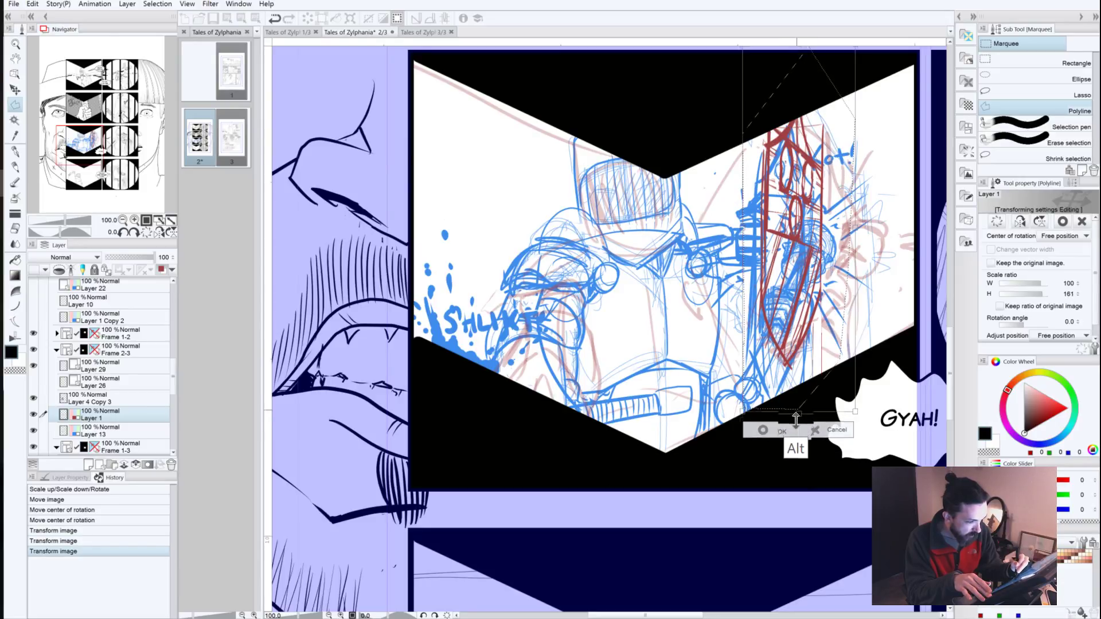
pyautogui.moveTo(799, 410); pyautogui.dragTo(795, 429)
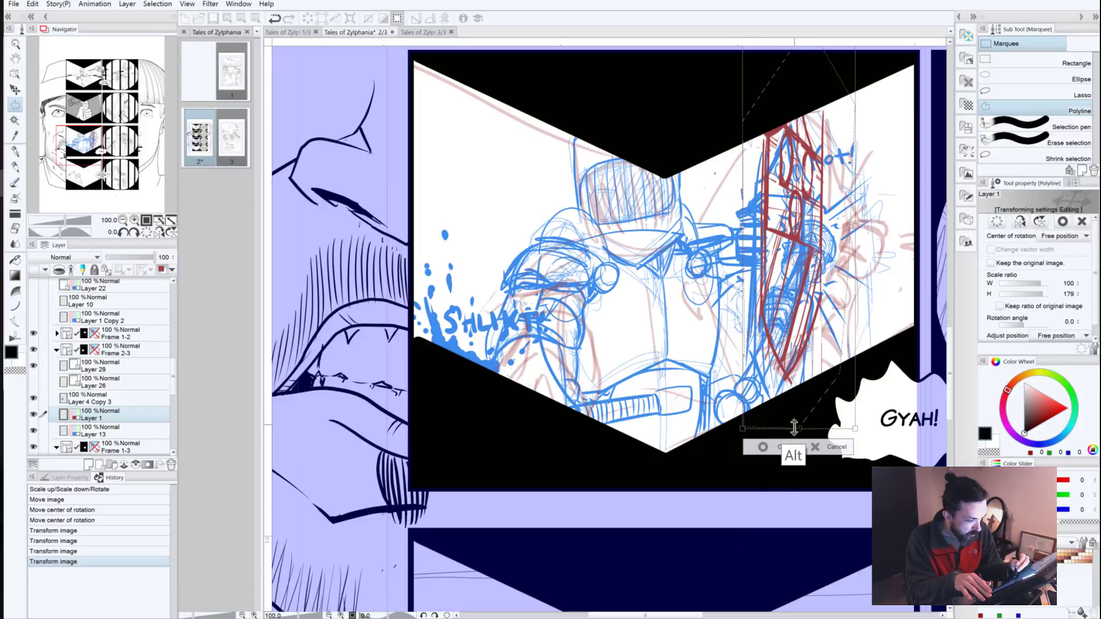
# Step: Stretch the shield to 297% height, reposition it over the knight's raised arm, apply the transformation and deselect
pyautogui.moveTo(779, 341); pyautogui.dragTo(603, 350)
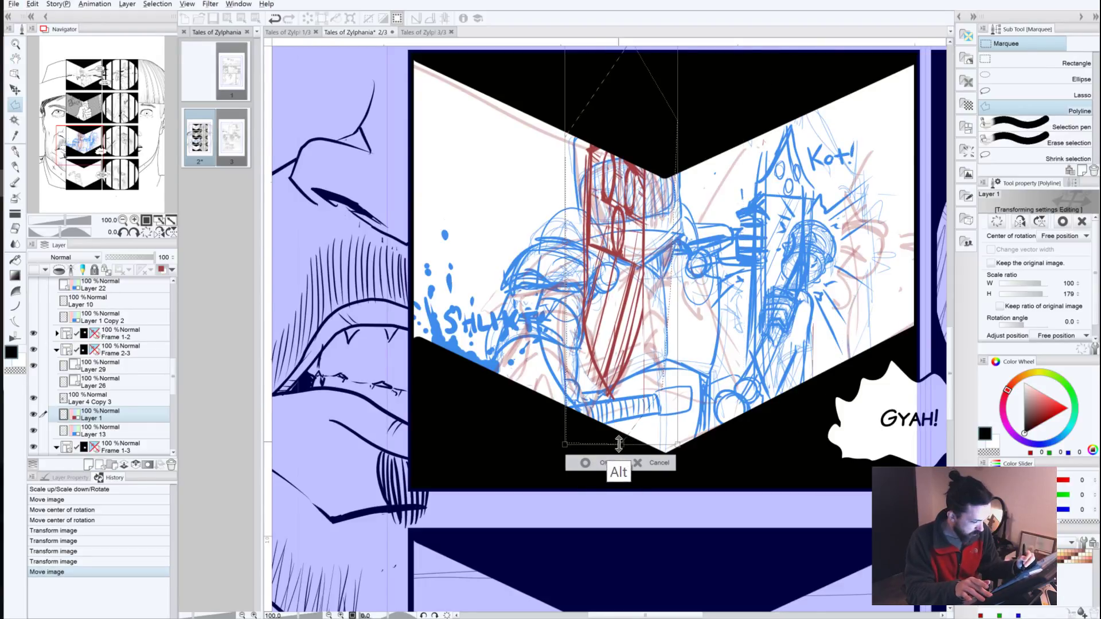
pyautogui.moveTo(621, 445); pyautogui.dragTo(635, 569)
pyautogui.moveTo(606, 319)
pyautogui.mouseDown()
pyautogui.moveTo(707, 358)
pyautogui.moveTo(771, 344)
pyautogui.moveTo(783, 317)
pyautogui.mouseUp()
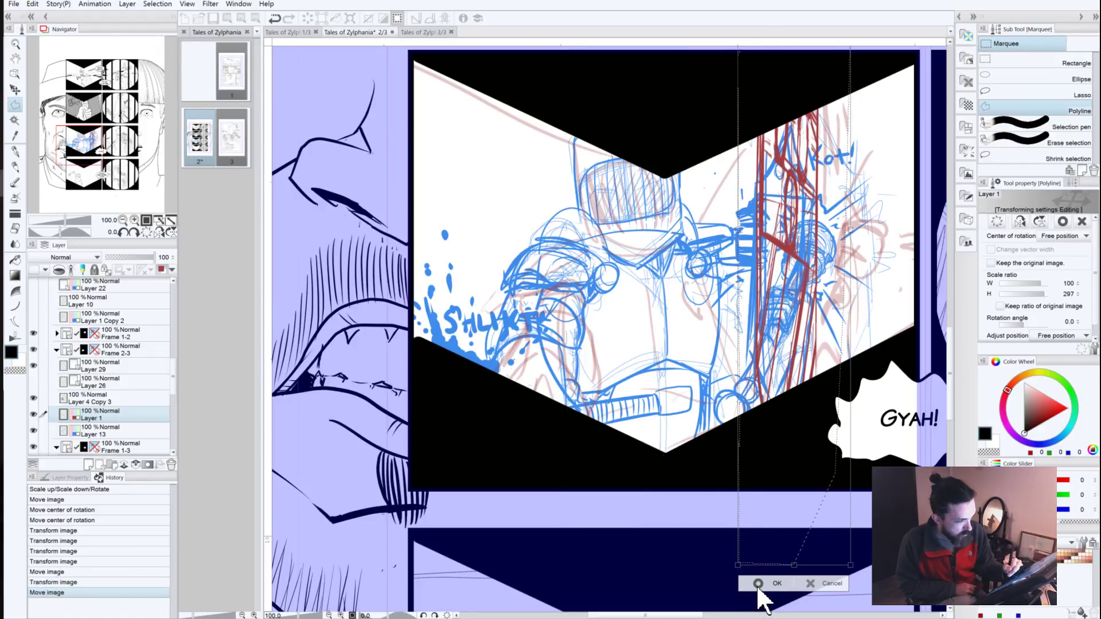
pyautogui.click(763, 582)
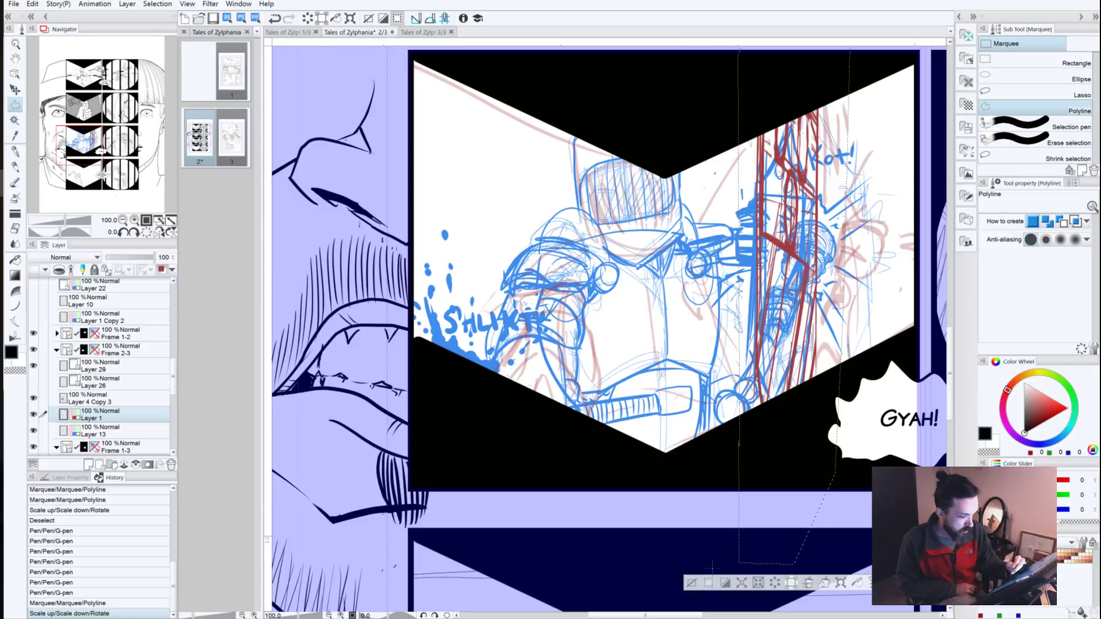
pyautogui.click(692, 582)
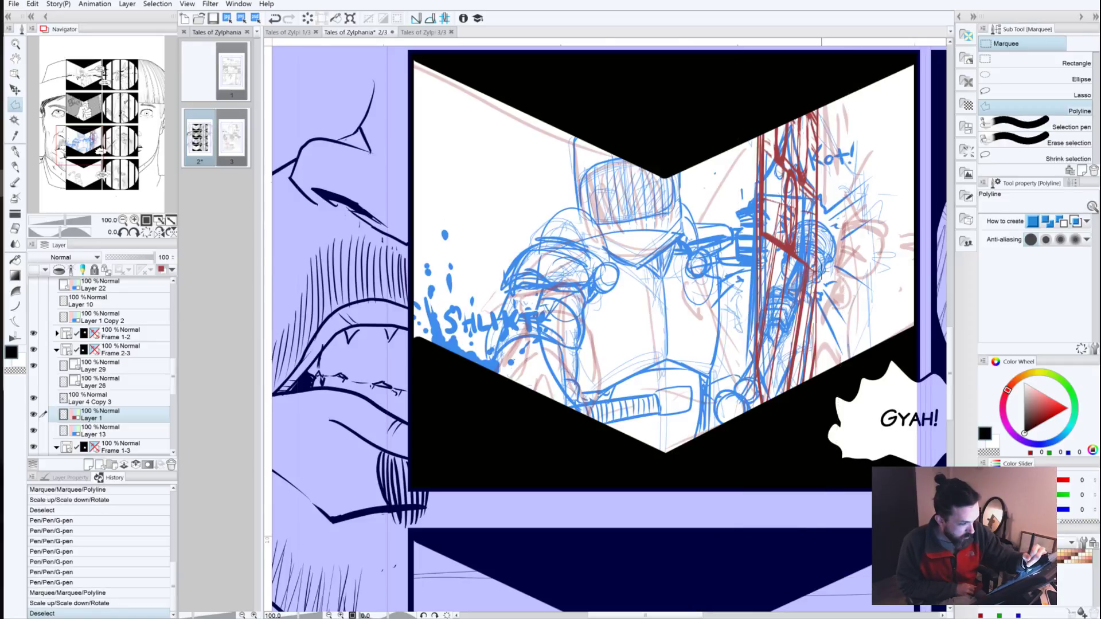
# Step: Enclose the part of the shield above the cross line in a Polyline selection, shorten it to 81% height and compare with the top panel's shield
pyautogui.click(743, 213)
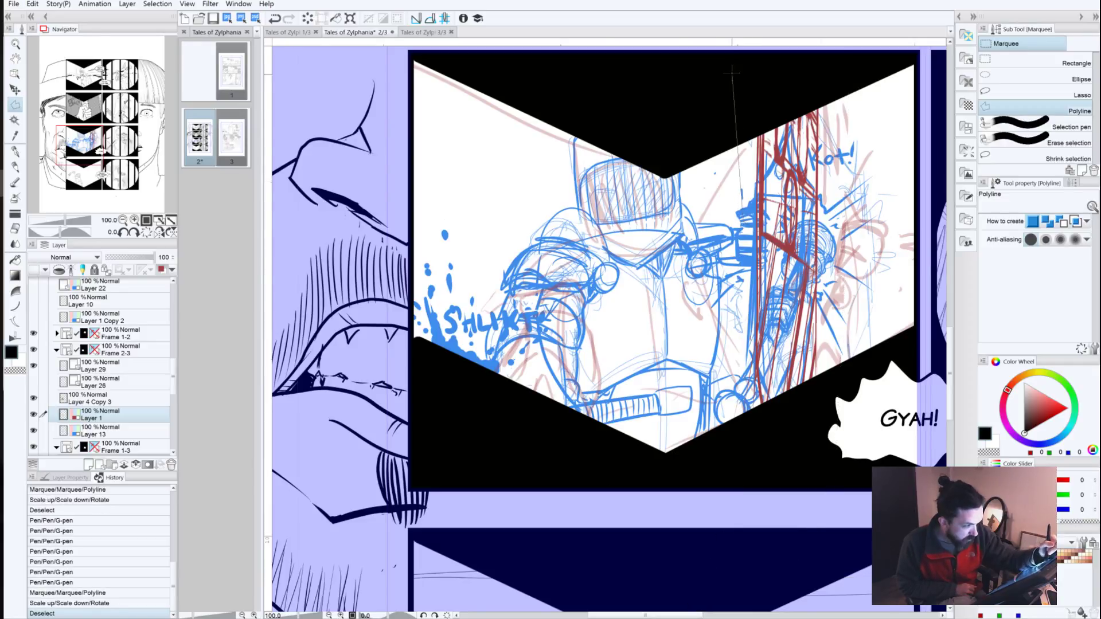
pyautogui.click(721, 70)
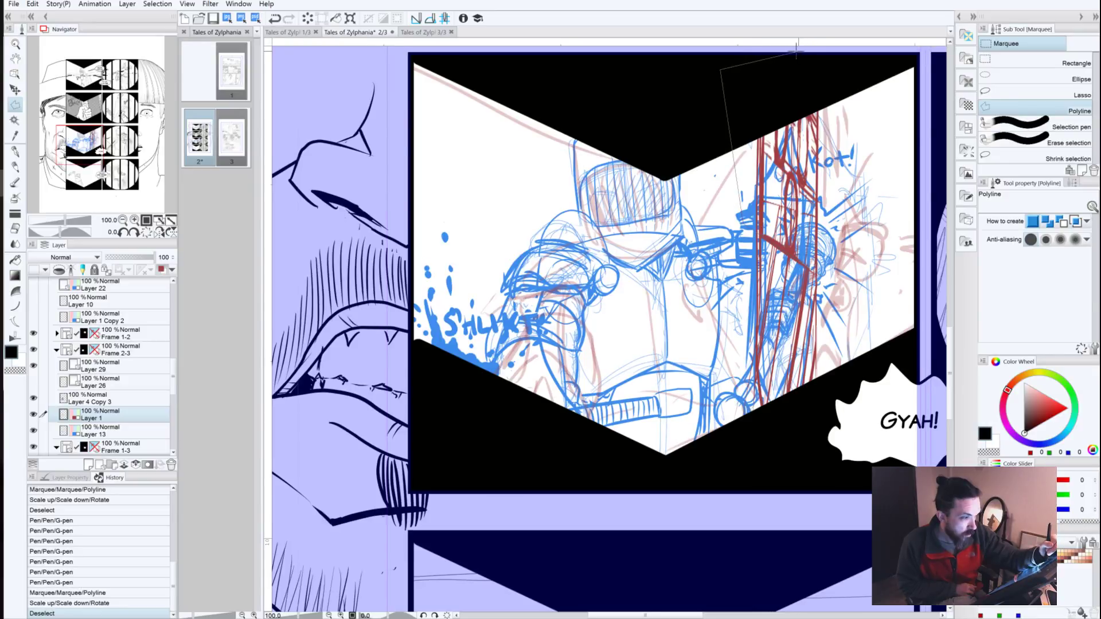
pyautogui.click(847, 53)
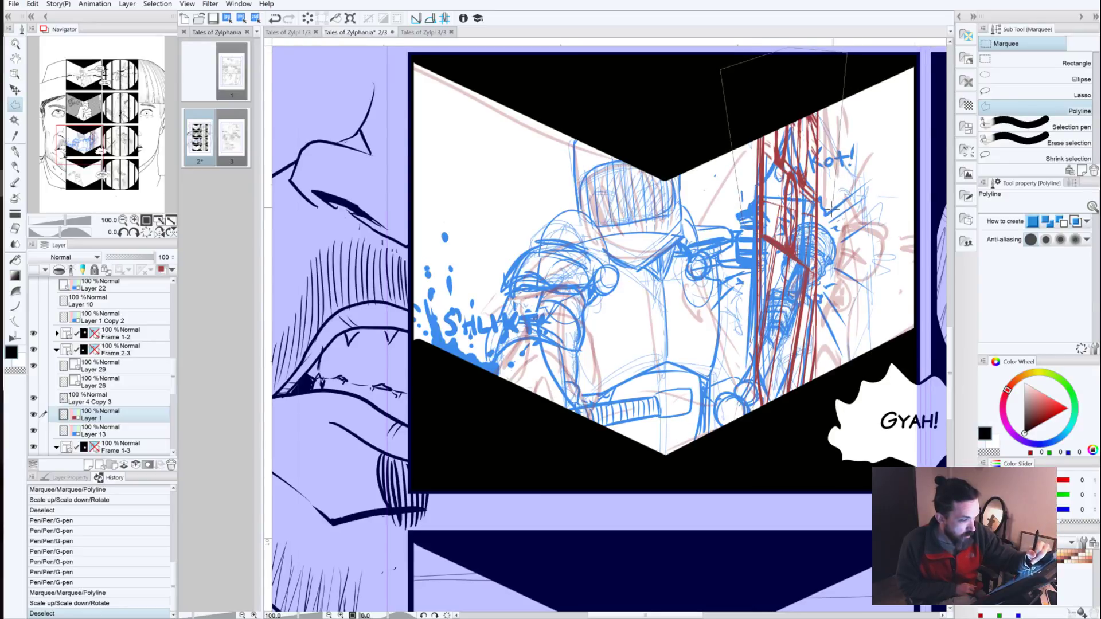
pyautogui.doubleClick(822, 276)
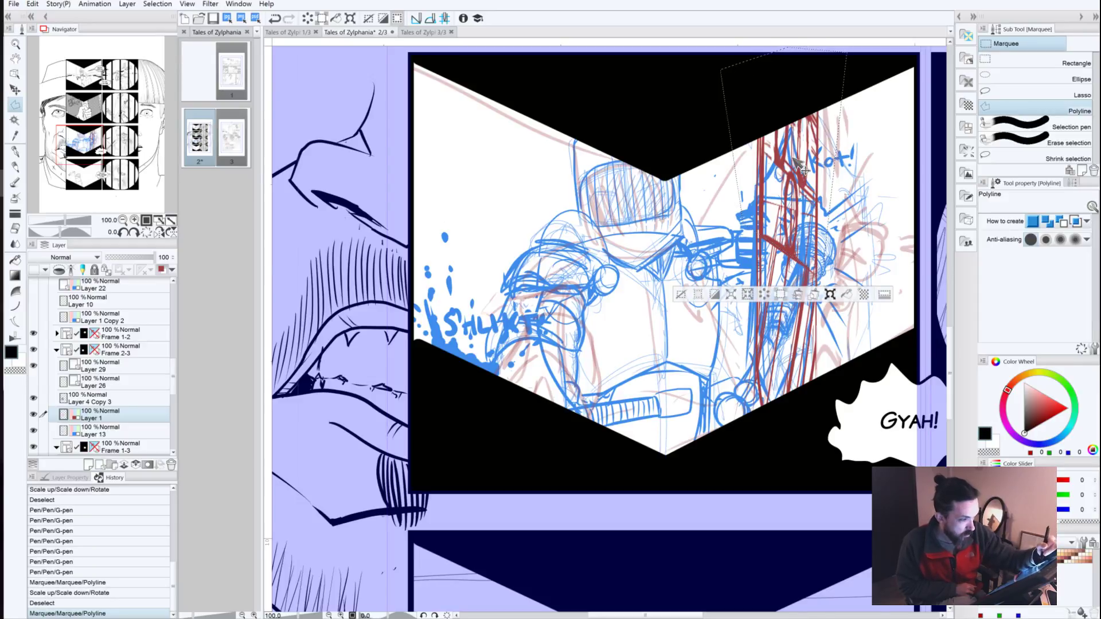
pyautogui.hotkey('ctrl', 't')
pyautogui.moveTo(783, 52); pyautogui.dragTo(783, 91)
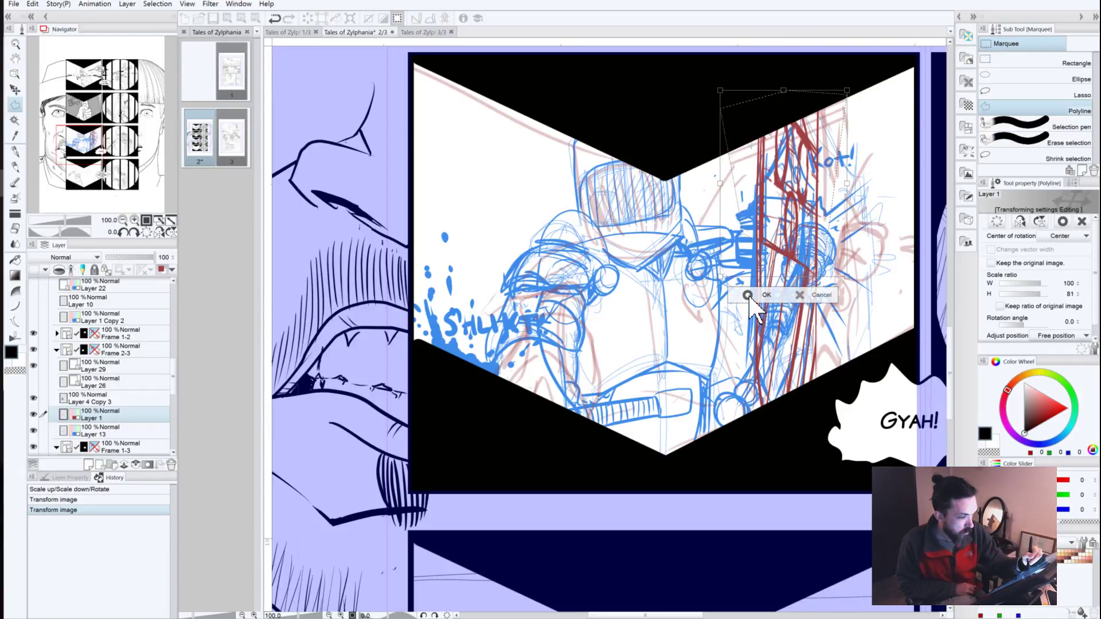
pyautogui.press('Return')
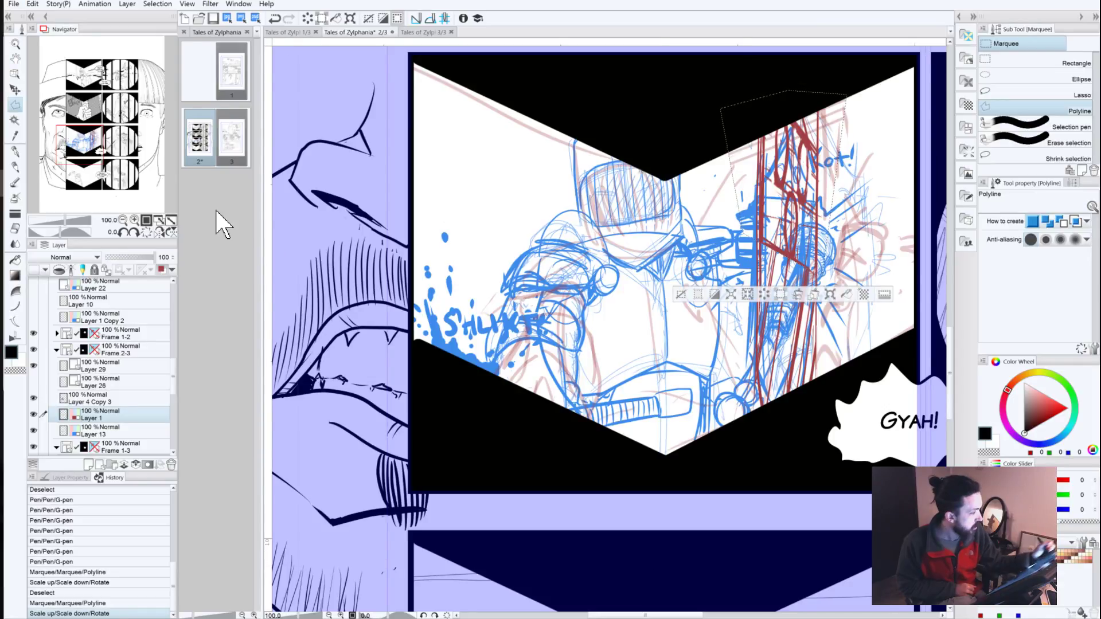
pyautogui.click(84, 89)
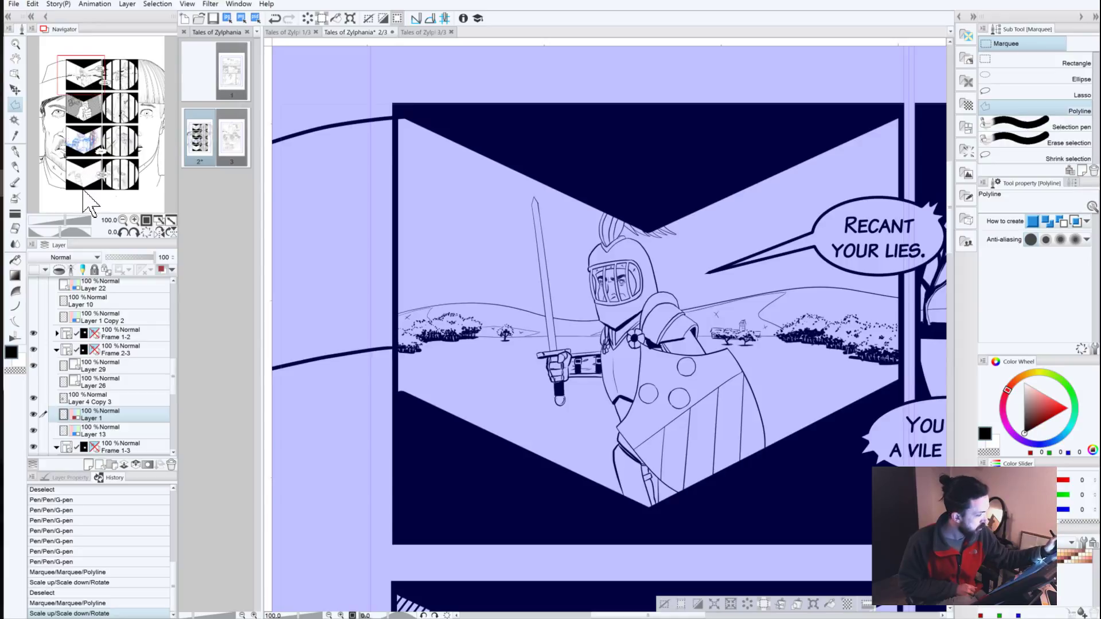
pyautogui.click(81, 145)
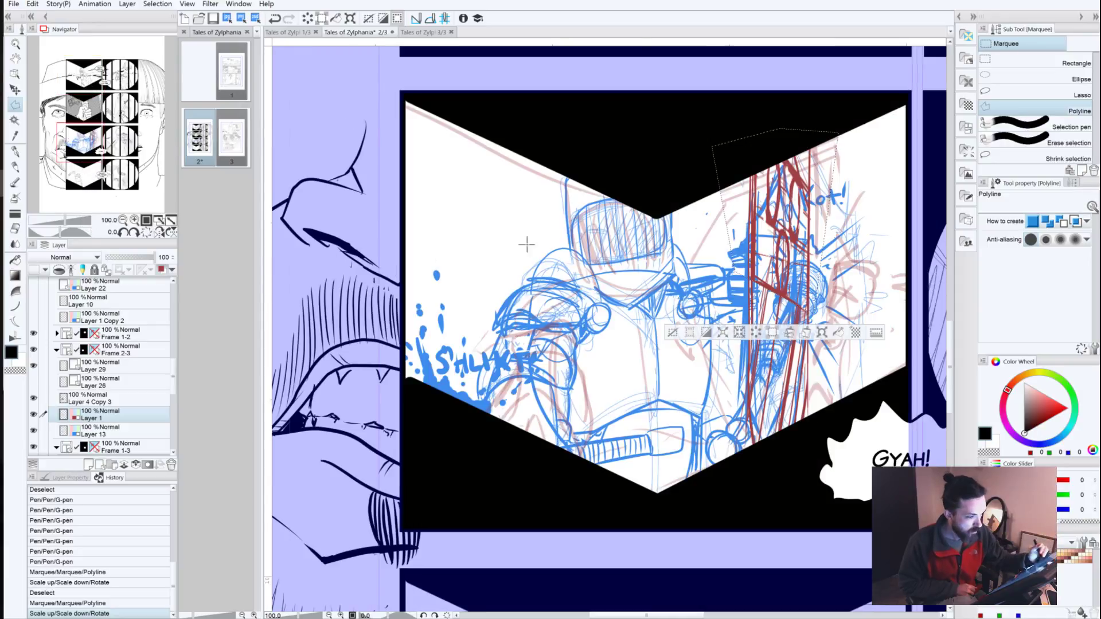
# Step: Shorten the selected upper part of the shield further by lowering its top edge with Scale up/Scale down/Rotate, apply it and deselect
pyautogui.hotkey('ctrl', 't')
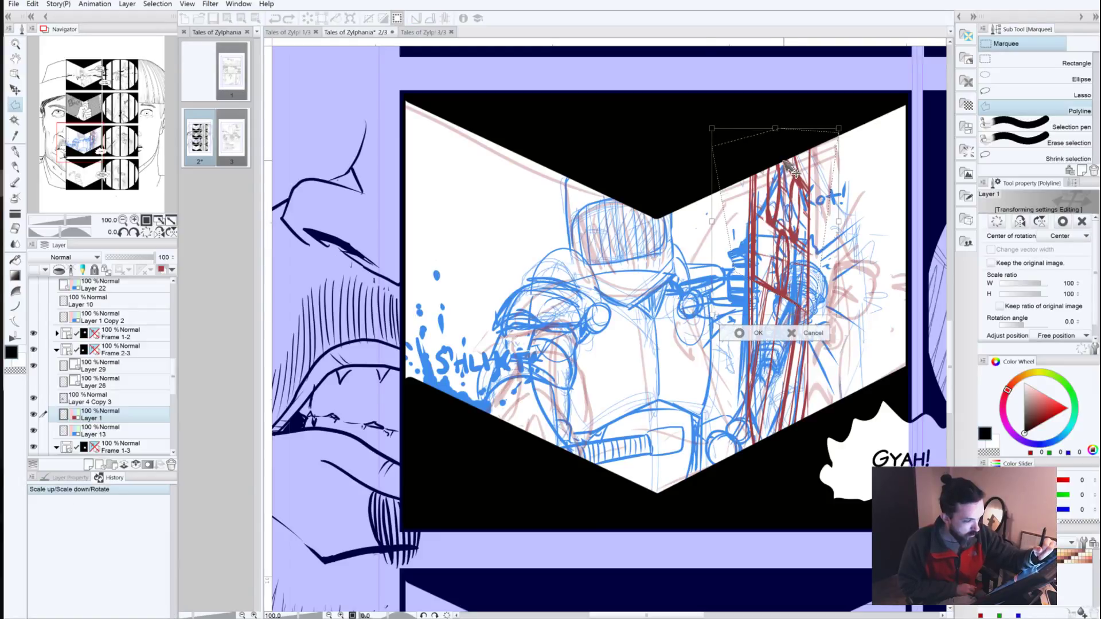
pyautogui.moveTo(774, 127); pyautogui.dragTo(773, 161)
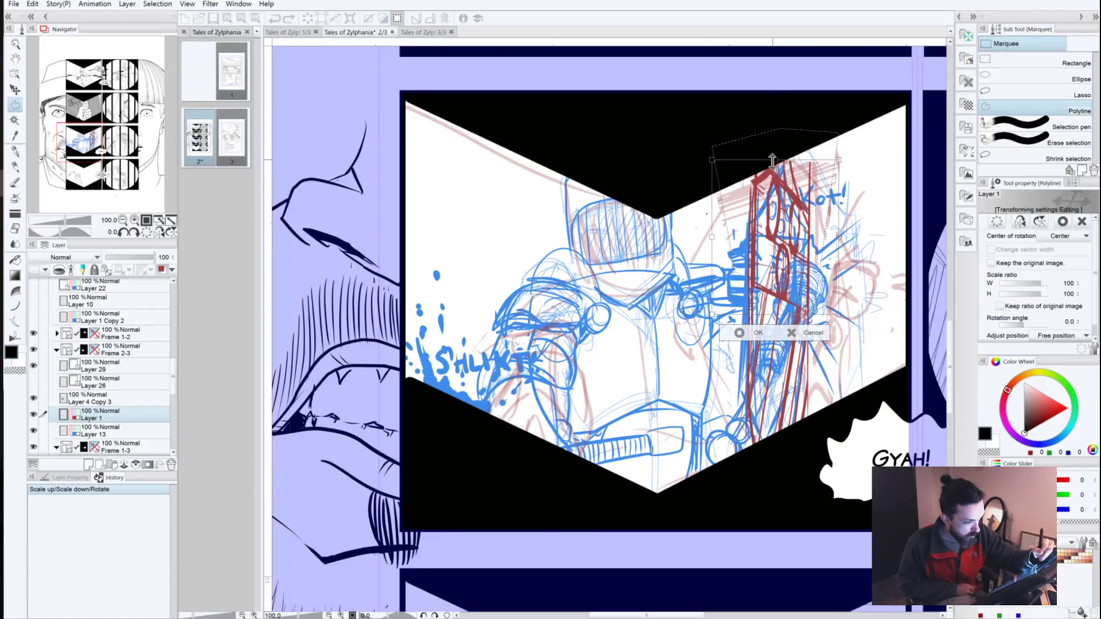
pyautogui.moveTo(773, 161); pyautogui.dragTo(769, 194)
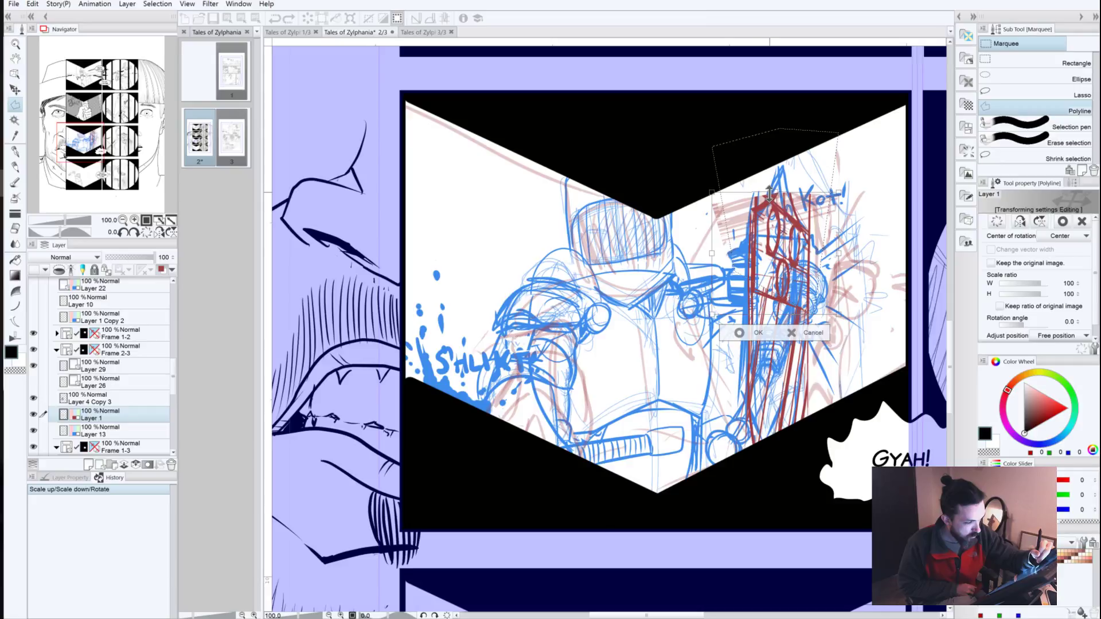
pyautogui.moveTo(769, 195); pyautogui.dragTo(768, 201)
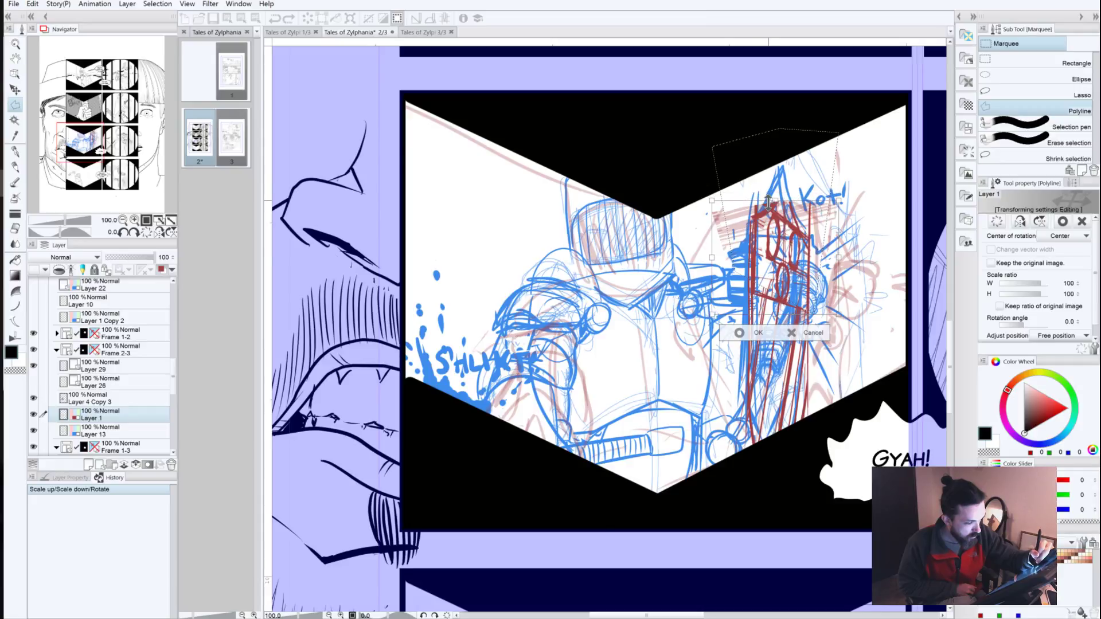
pyautogui.click(740, 334)
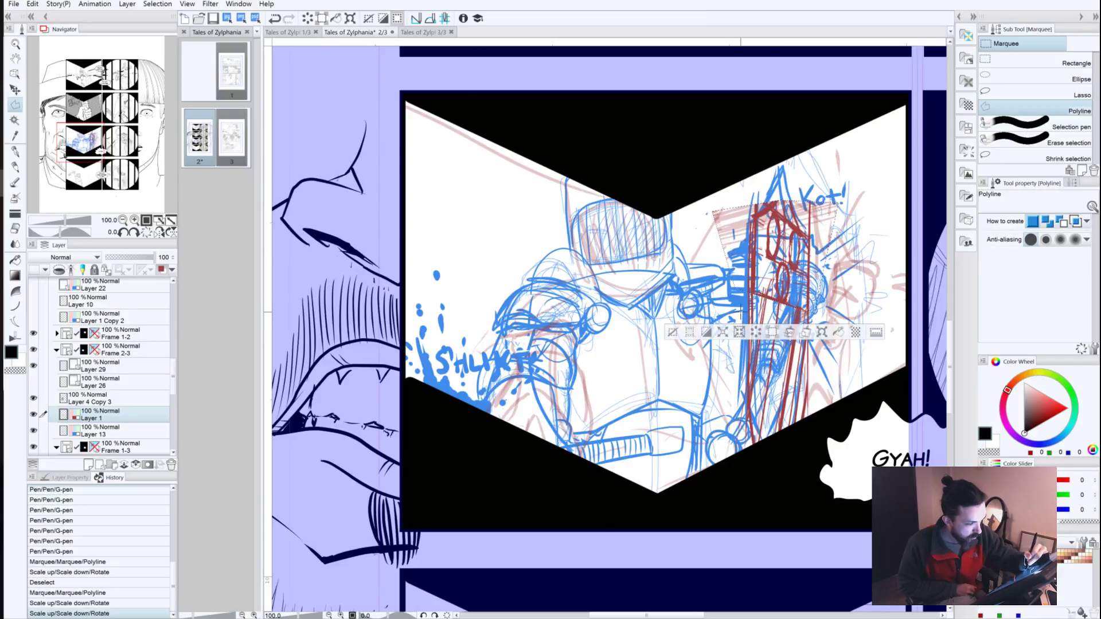
pyautogui.click(675, 335)
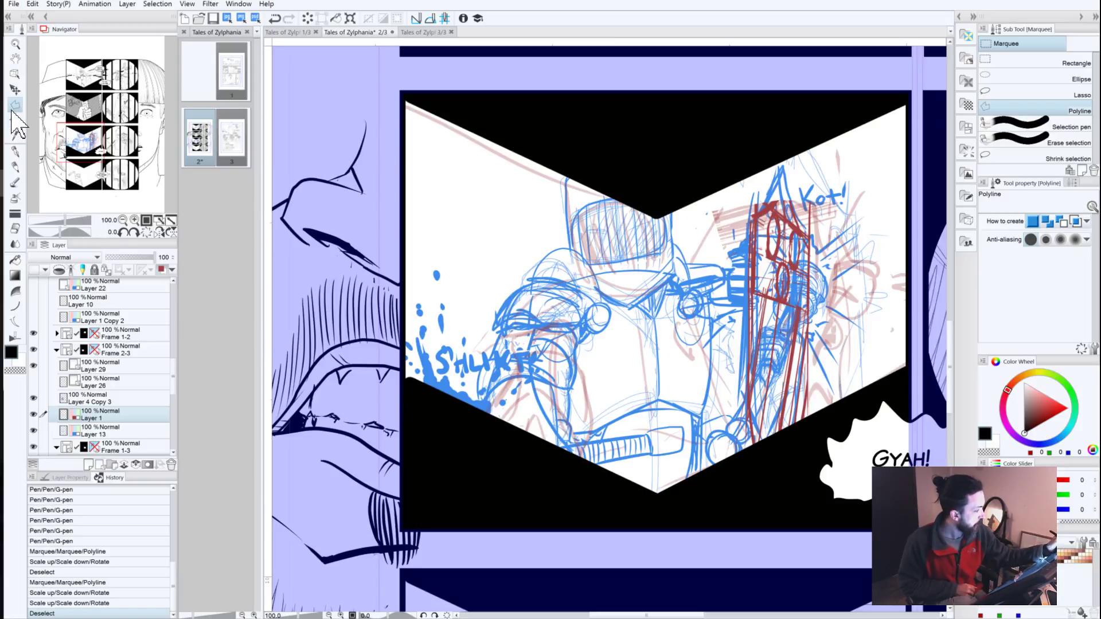
# Step: Reselect the upper part of the shield, shorten it to 91% height, compare with the top panel's shield and deselect
pyautogui.click(154, 4)
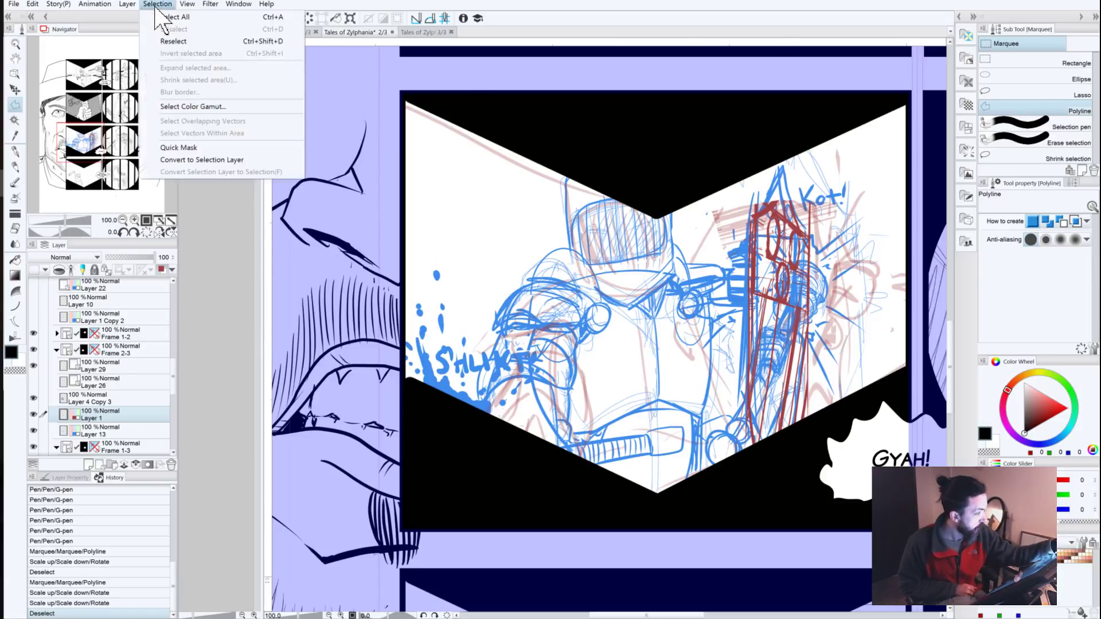
pyautogui.click(166, 42)
pyautogui.hotkey('ctrl', 'shift', 'd')
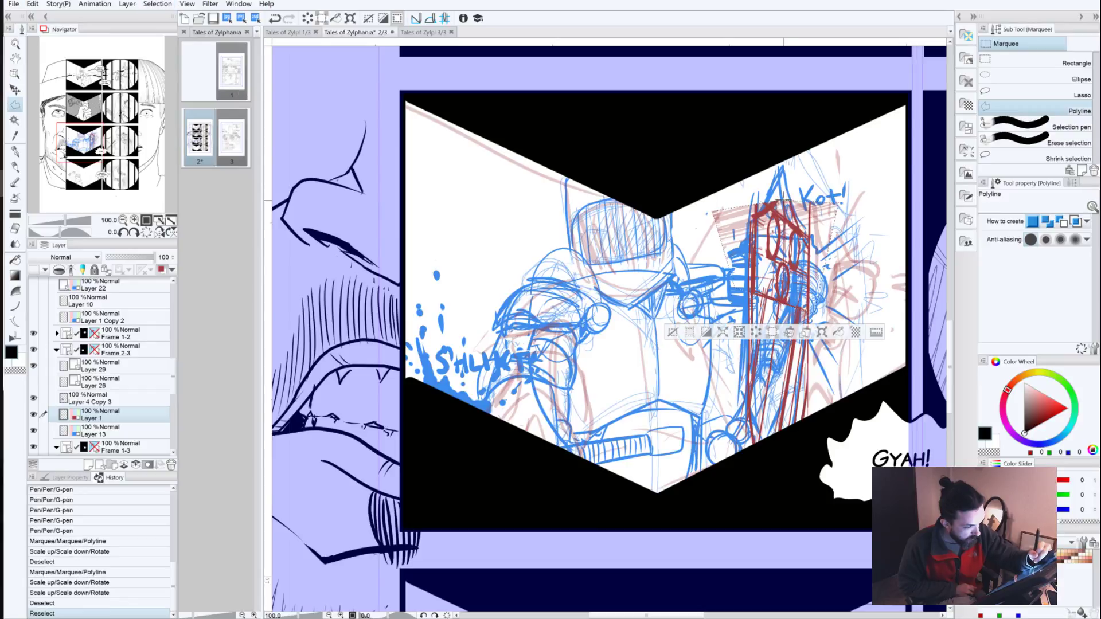
pyautogui.hotkey('ctrl', 't')
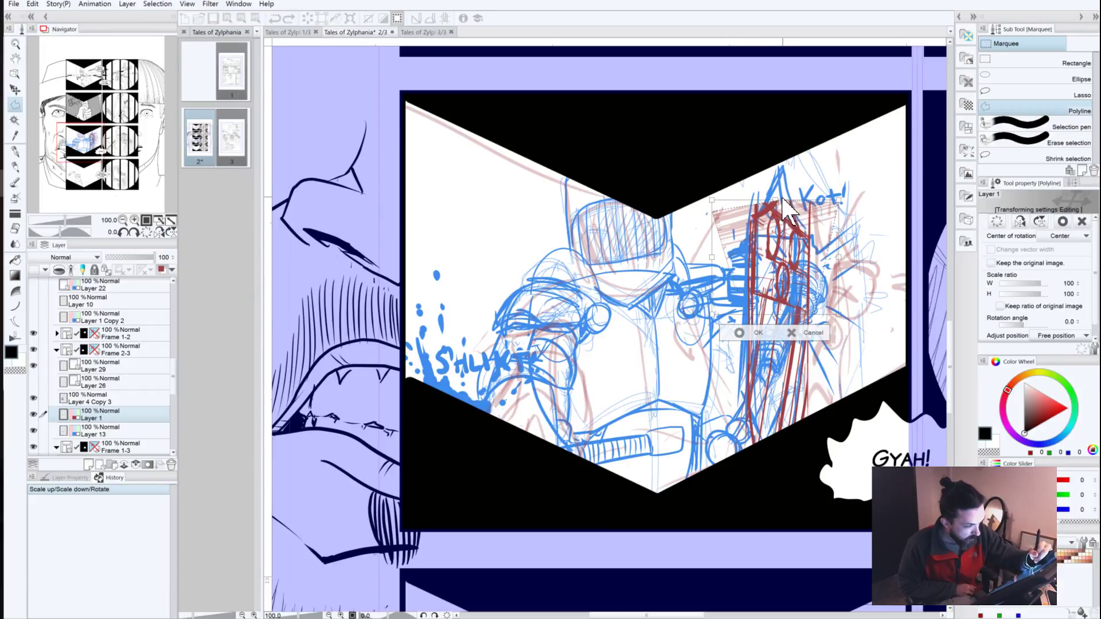
pyautogui.moveTo(770, 204)
pyautogui.mouseDown()
pyautogui.moveTo(771, 230)
pyautogui.moveTo(774, 214)
pyautogui.mouseUp()
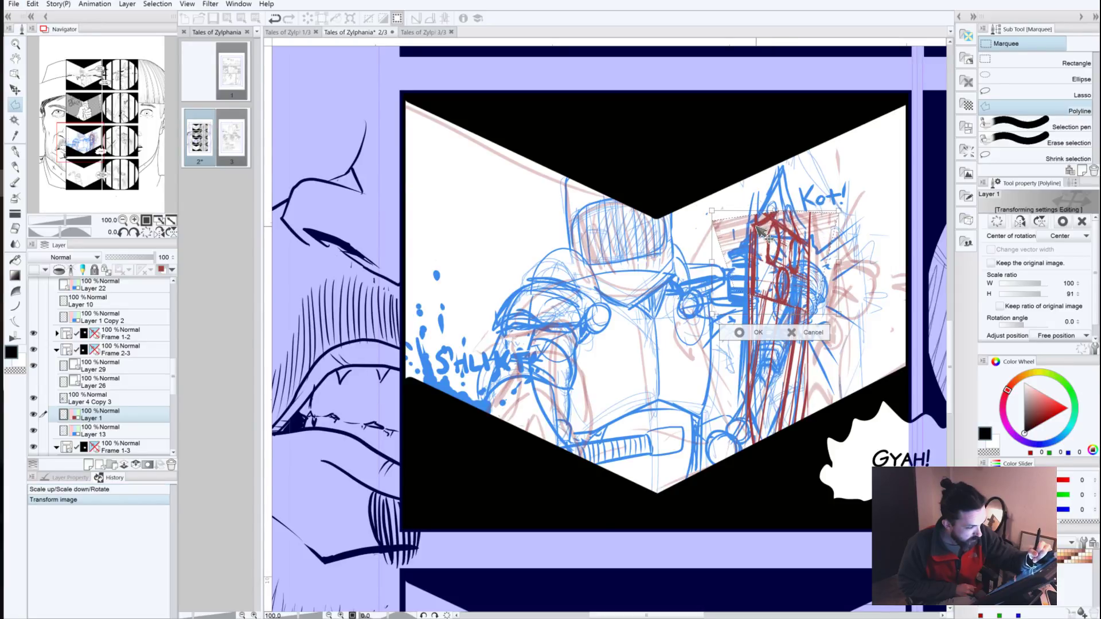
pyautogui.click(745, 332)
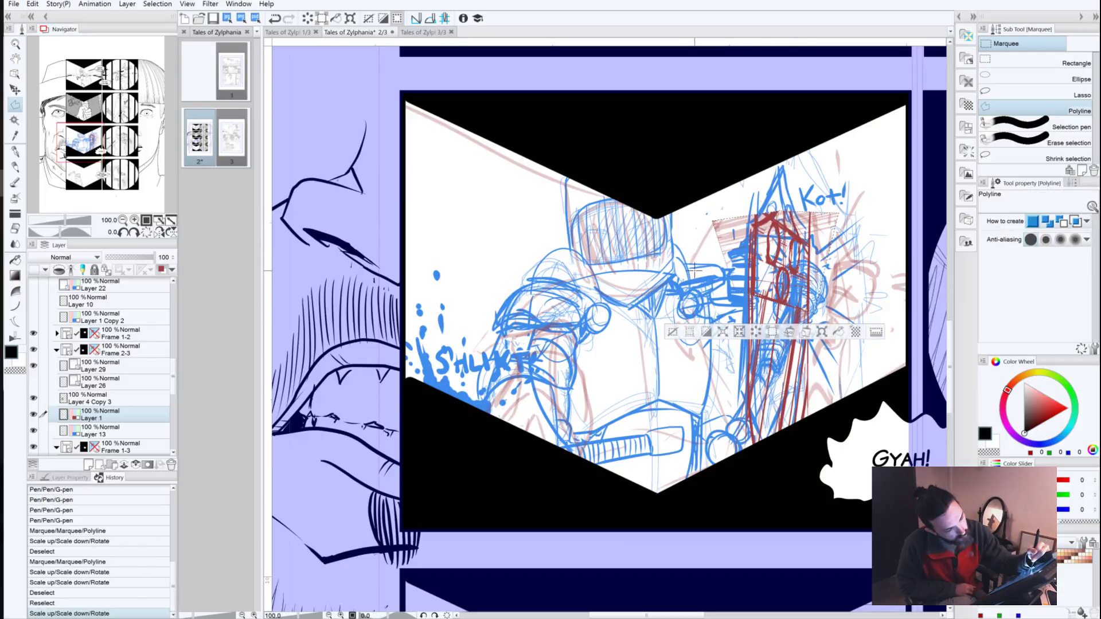
pyautogui.click(75, 76)
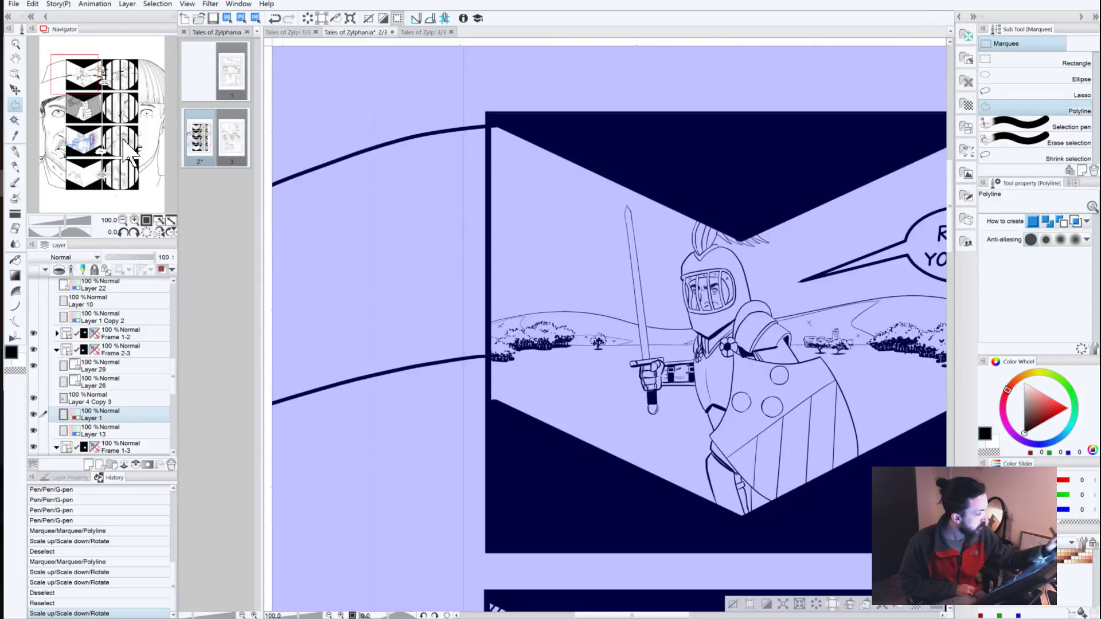
pyautogui.click(78, 146)
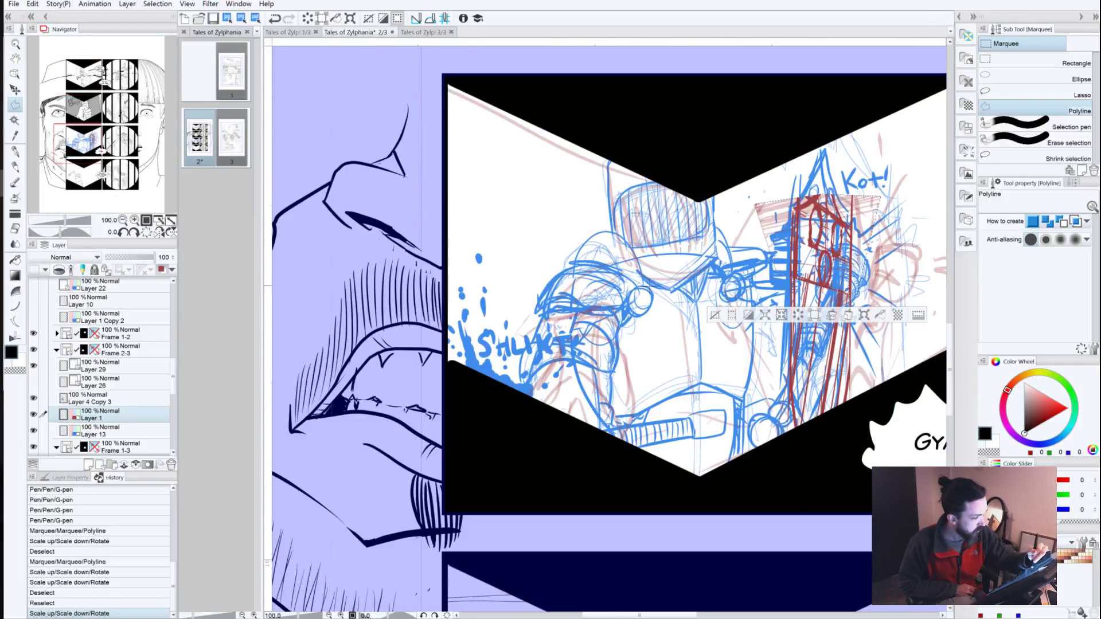
pyautogui.click(715, 315)
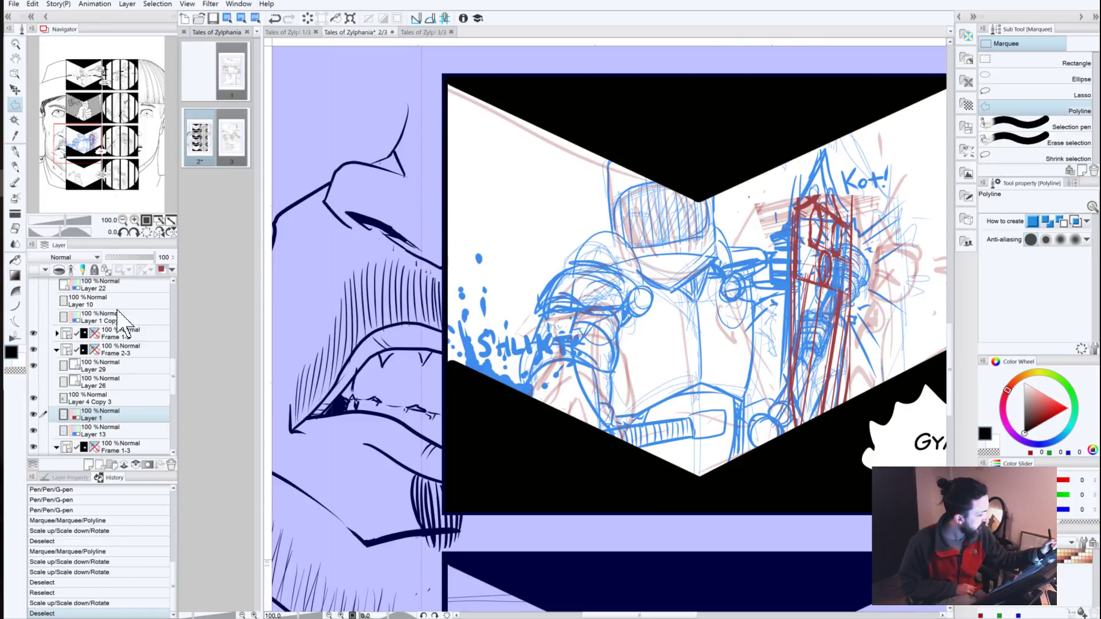
# Step: Draw a taller pointed tip on the red shield sketch with the G-pen at brush size 12.0, cleaning up its edges
pyautogui.click(16, 151)
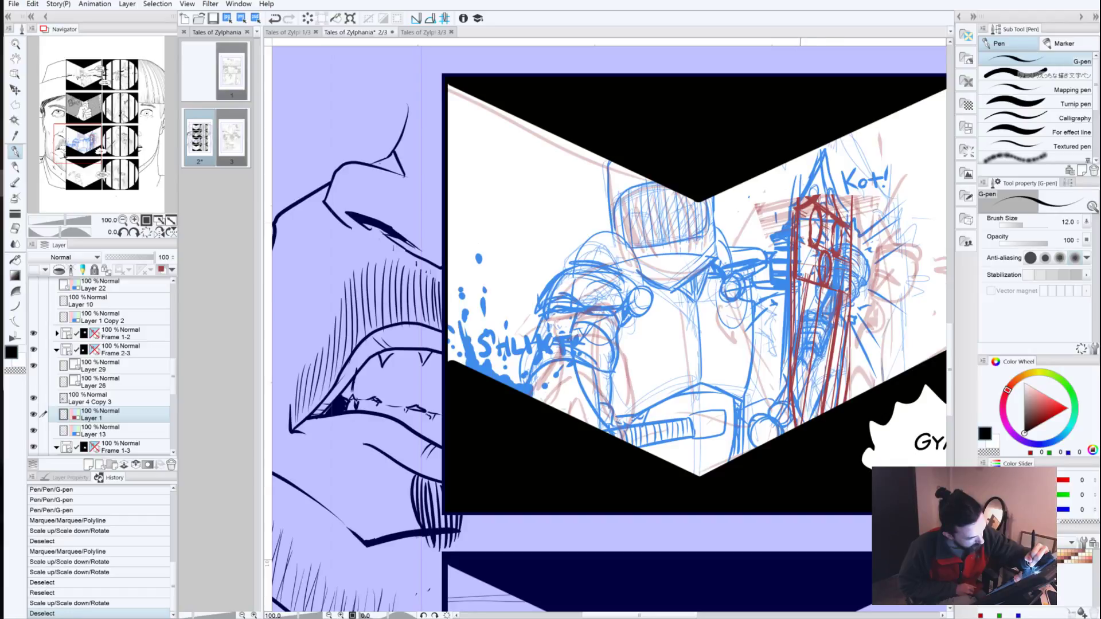
pyautogui.moveTo(810, 206); pyautogui.dragTo(800, 219)
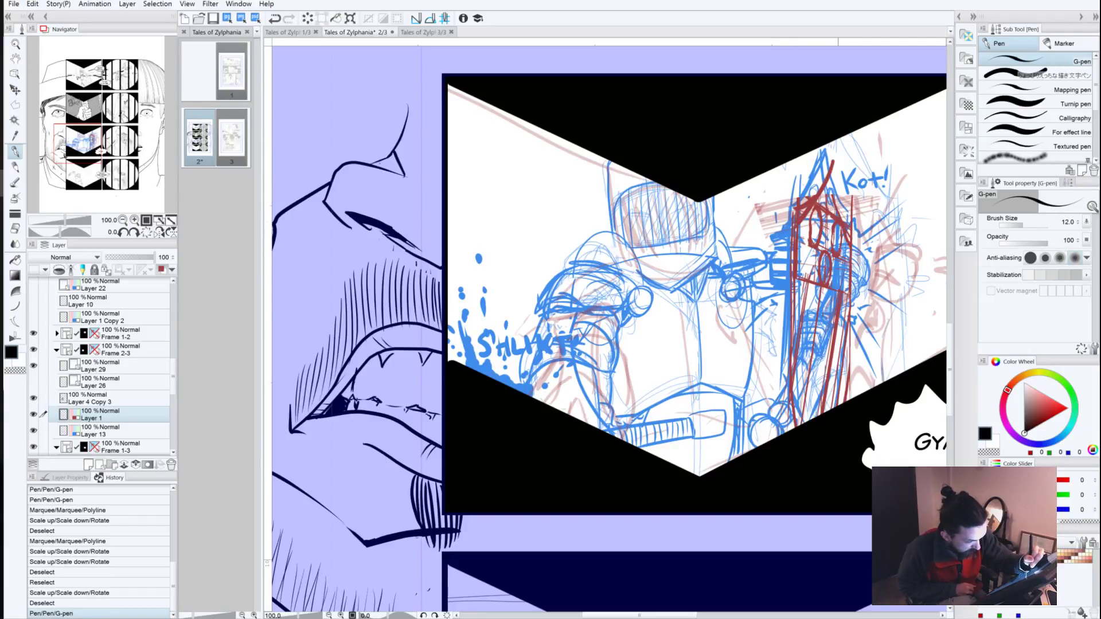
pyautogui.moveTo(831, 158)
pyautogui.mouseDown()
pyautogui.moveTo(824, 195)
pyautogui.moveTo(791, 234)
pyautogui.mouseUp()
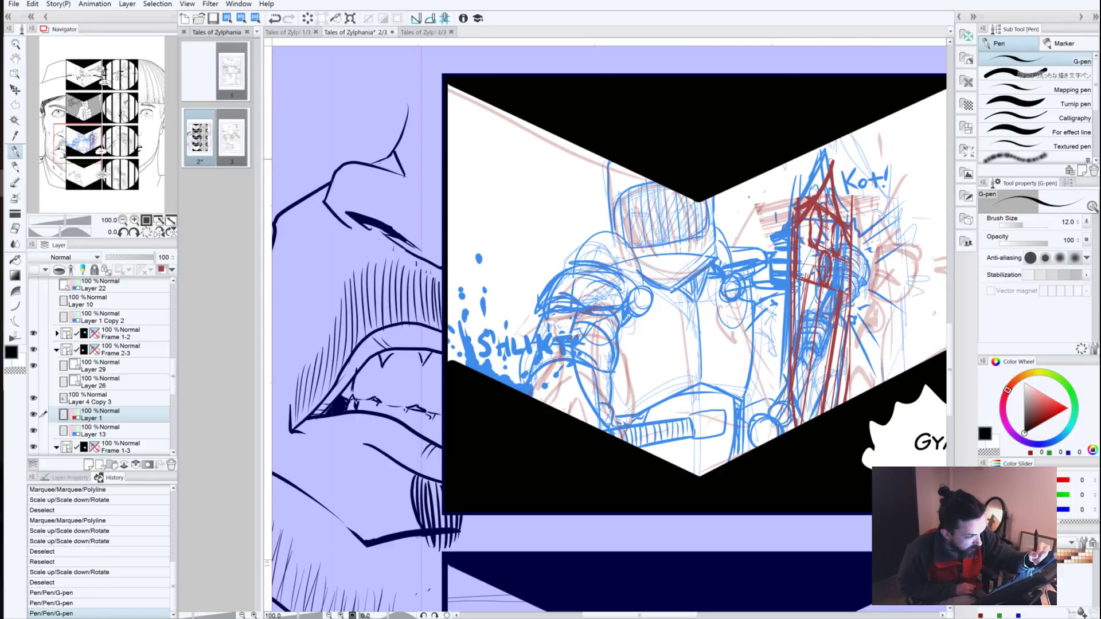
pyautogui.click(833, 162)
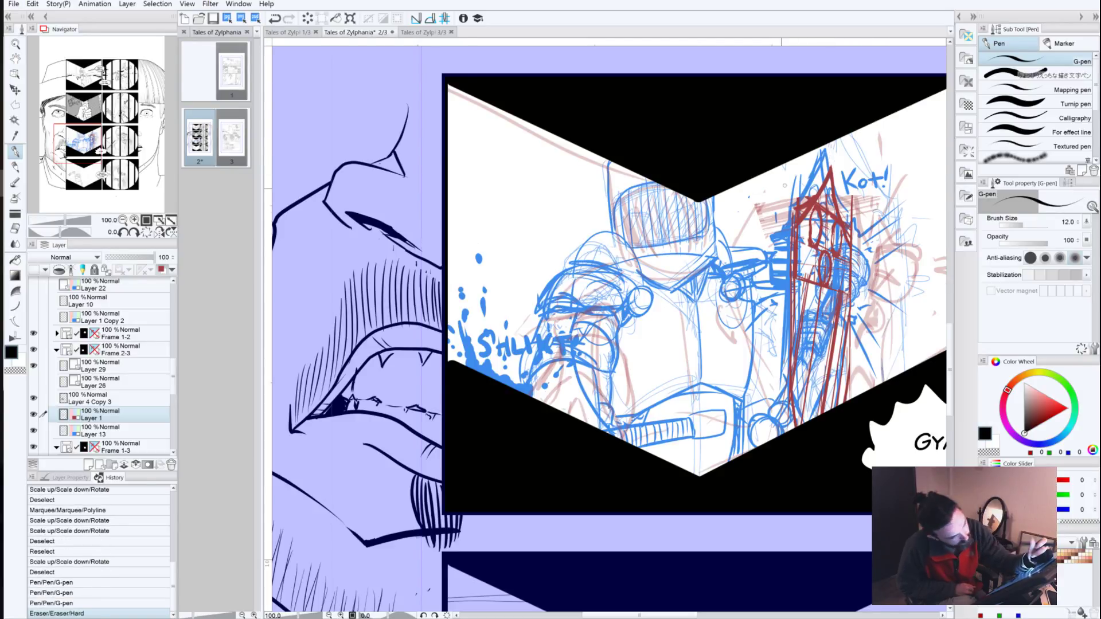
pyautogui.moveTo(794, 232); pyautogui.dragTo(794, 229)
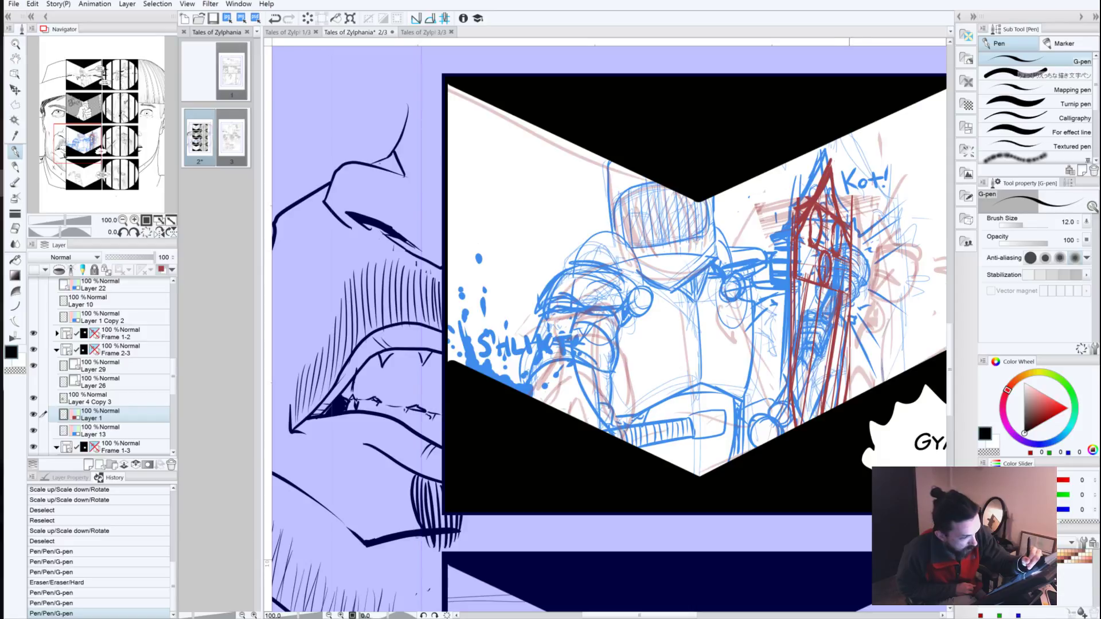
pyautogui.click(830, 155)
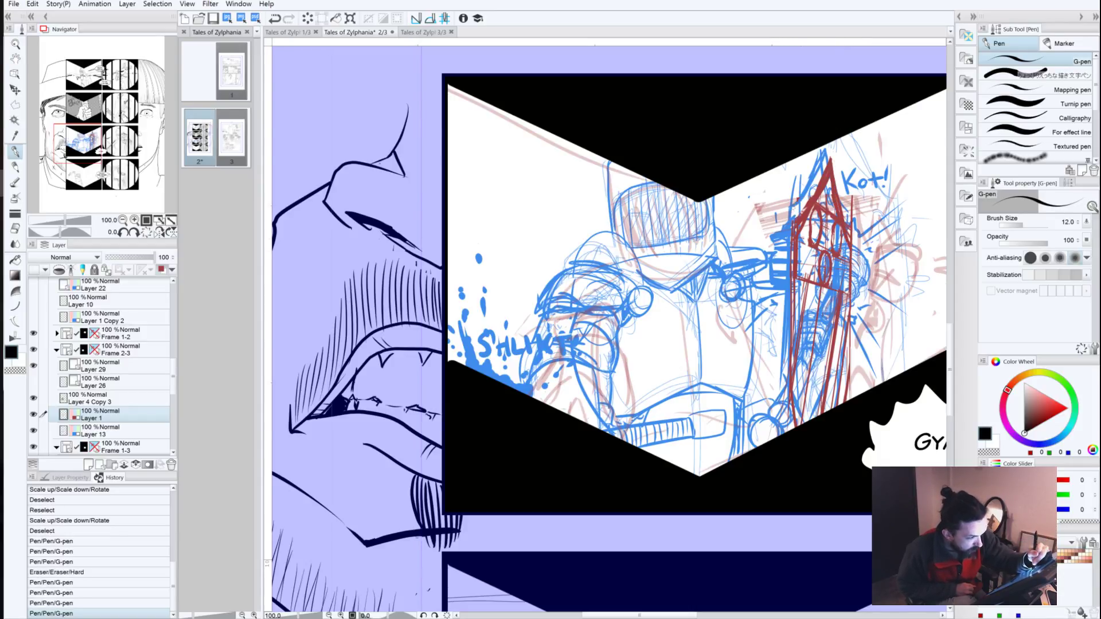
# Step: Erase the old slanted top edges and stray red lines inside and beside the shield's new pointed tip
pyautogui.click(826, 187)
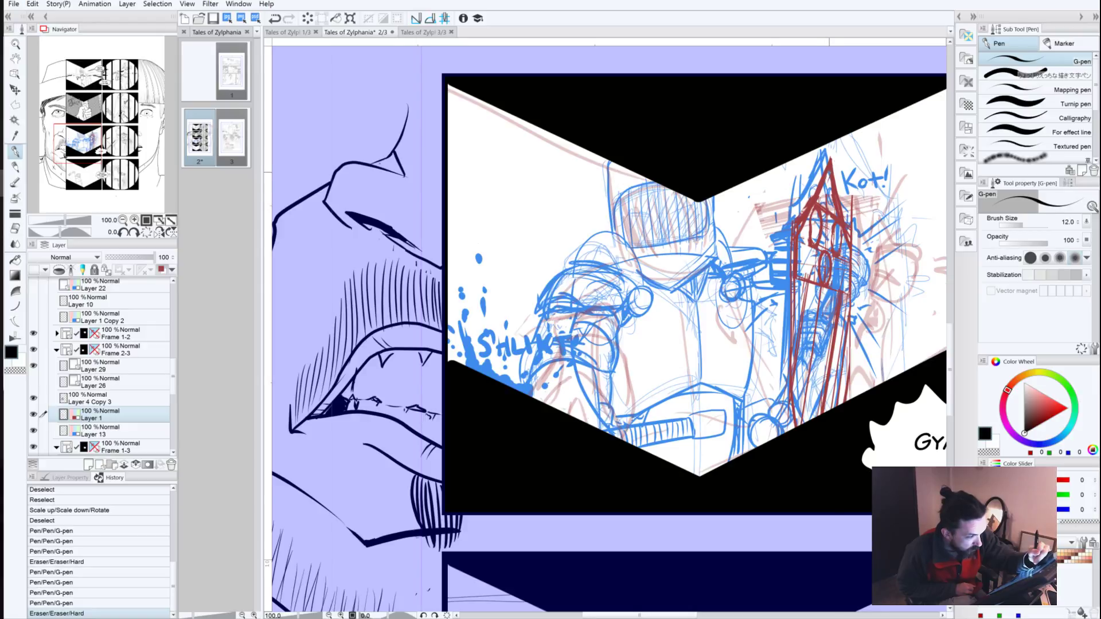
pyautogui.click(830, 172)
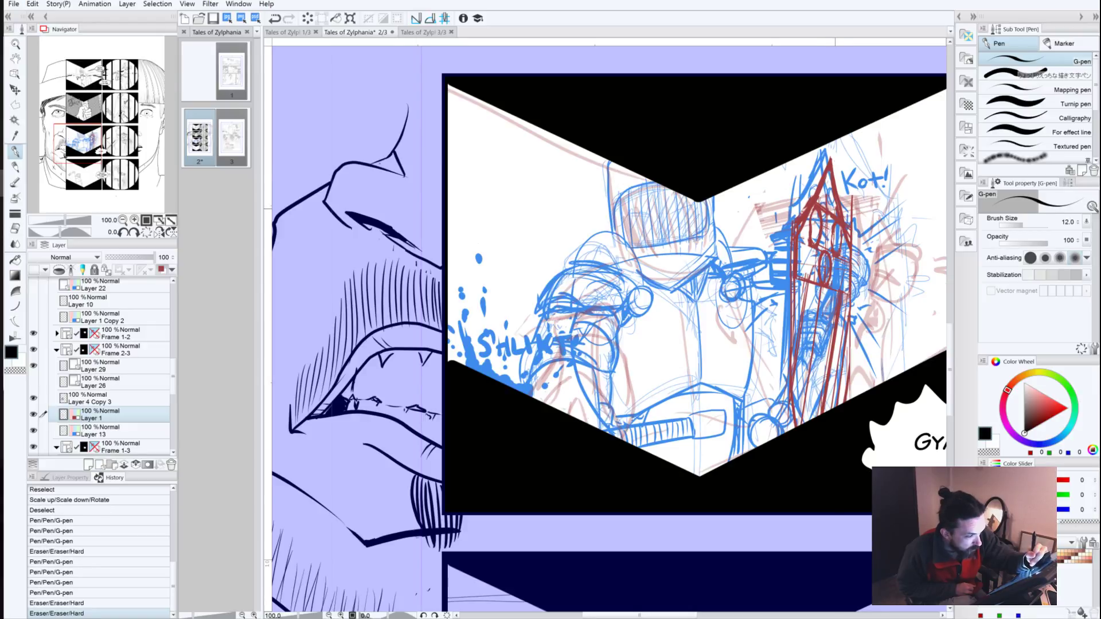
pyautogui.moveTo(831, 211)
pyautogui.mouseDown()
pyautogui.moveTo(837, 219)
pyautogui.moveTo(826, 208)
pyautogui.mouseUp()
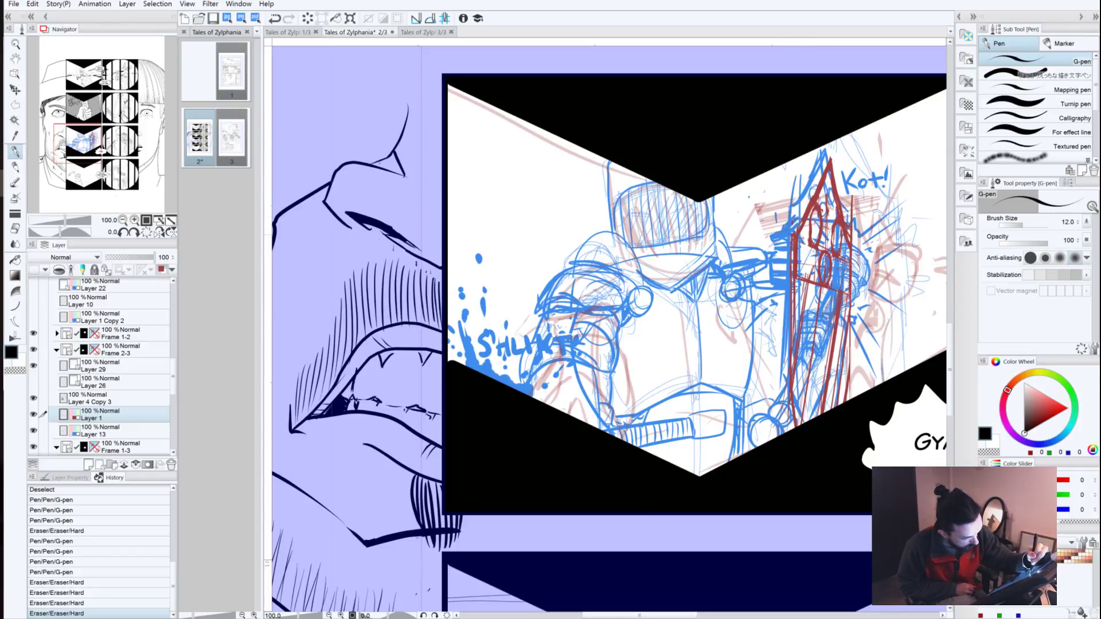
pyautogui.moveTo(832, 235); pyautogui.dragTo(826, 199)
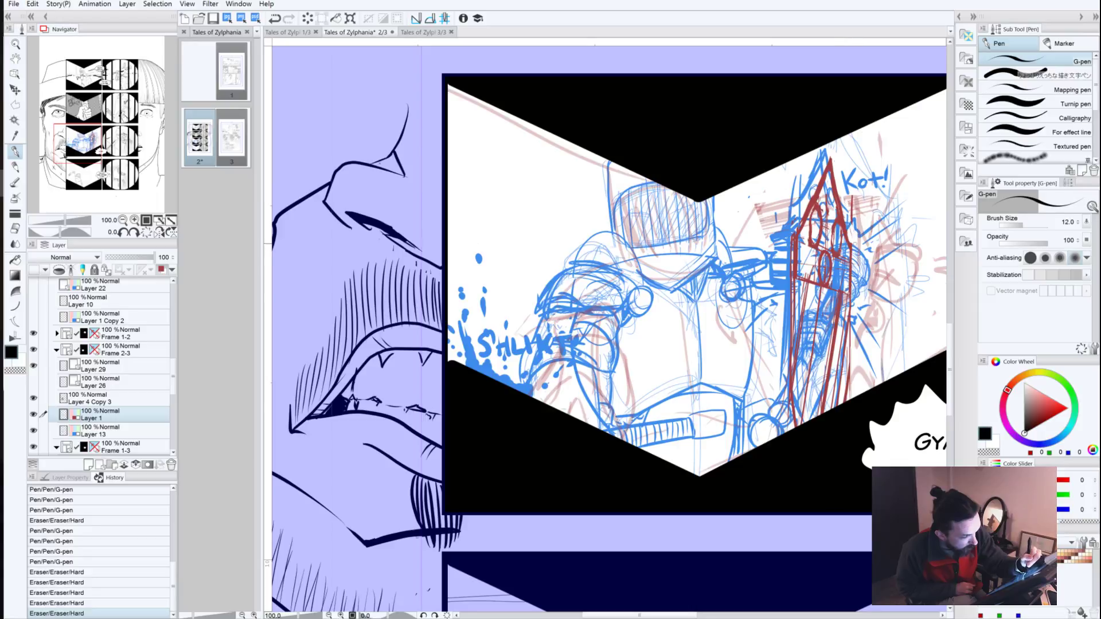
pyautogui.click(855, 244)
pyautogui.moveTo(850, 196); pyautogui.dragTo(851, 219)
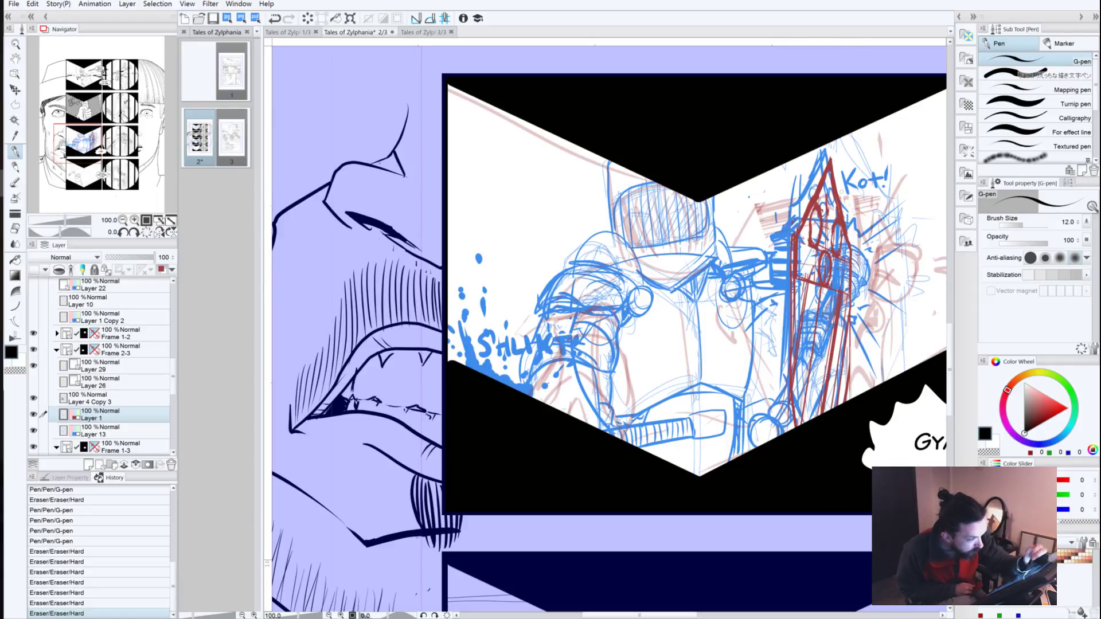
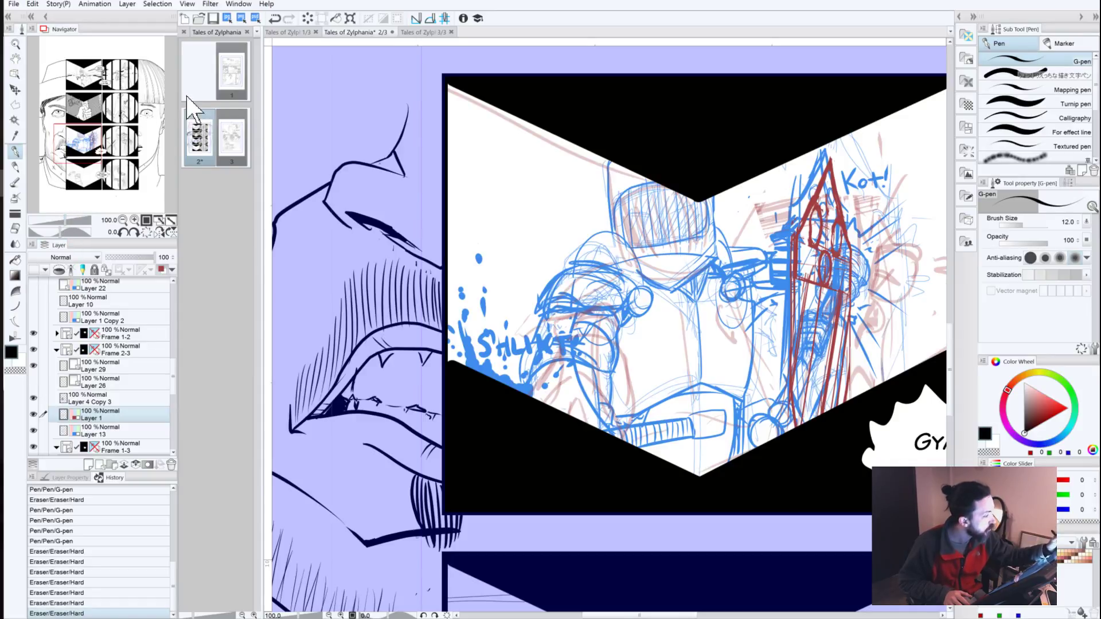
# Step: Compare with the knight's shield in the top panel and enclose the whole red shield sketch in a Polyline selection
pyautogui.click(79, 81)
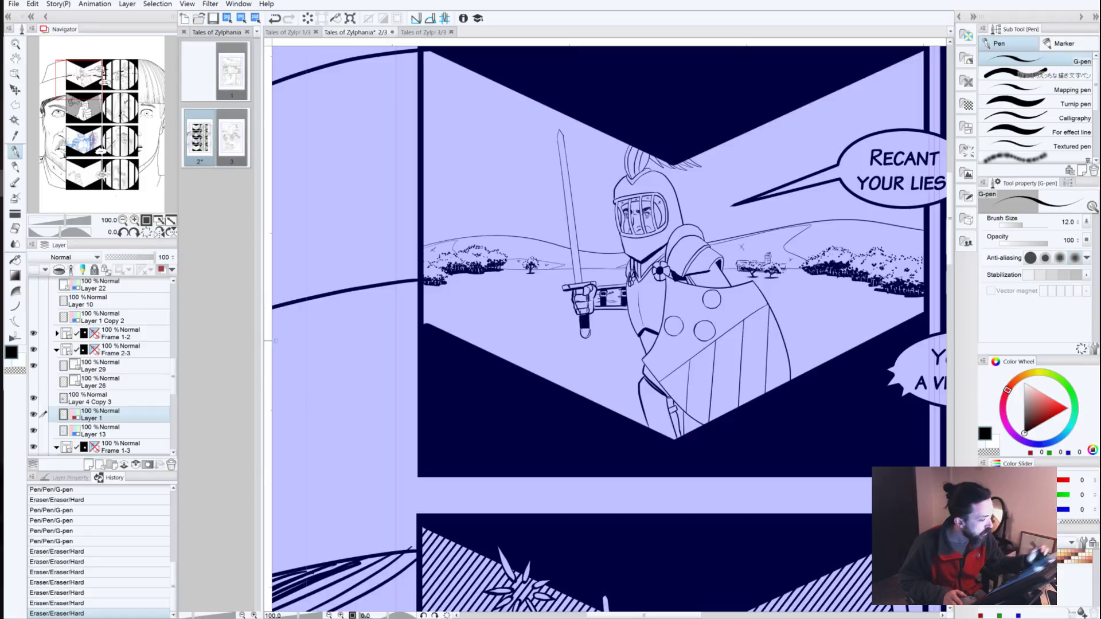
pyautogui.click(86, 138)
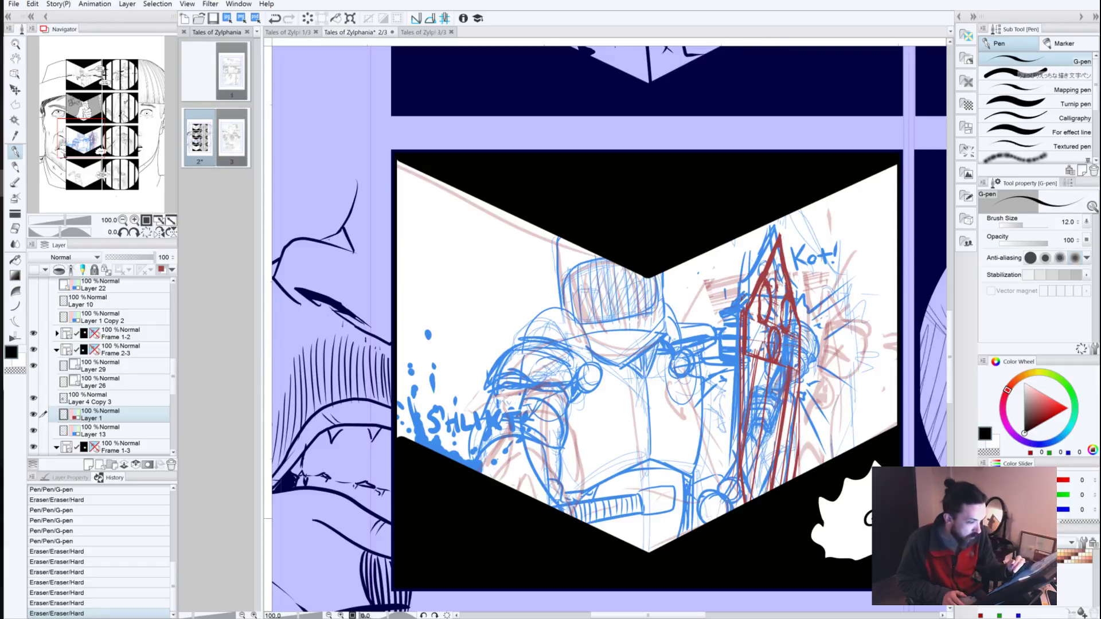
pyautogui.click(16, 104)
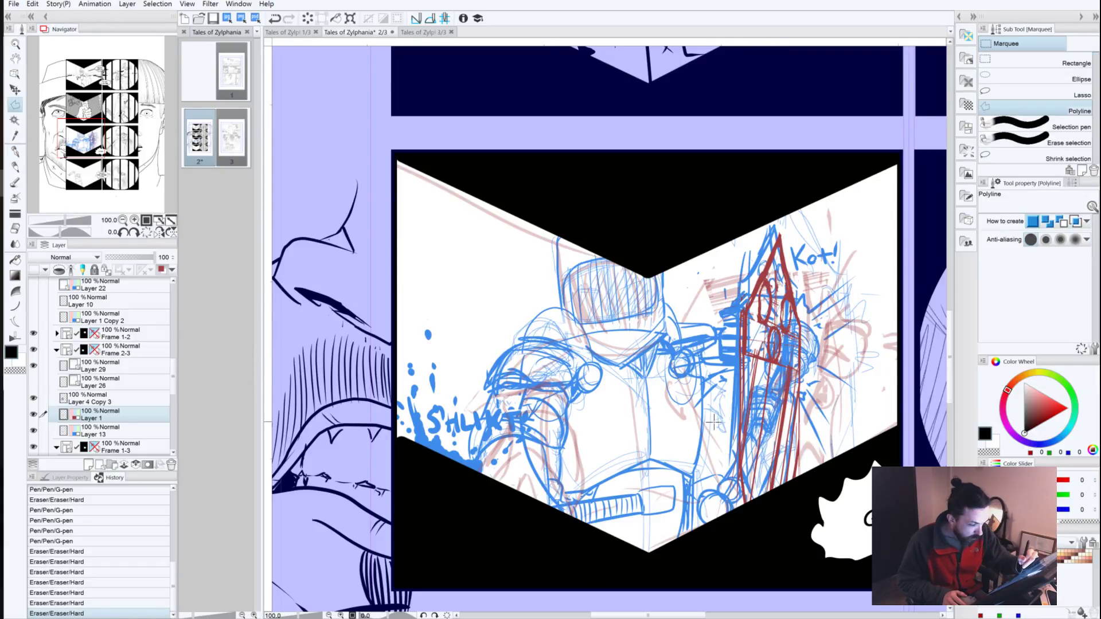
pyautogui.click(831, 285)
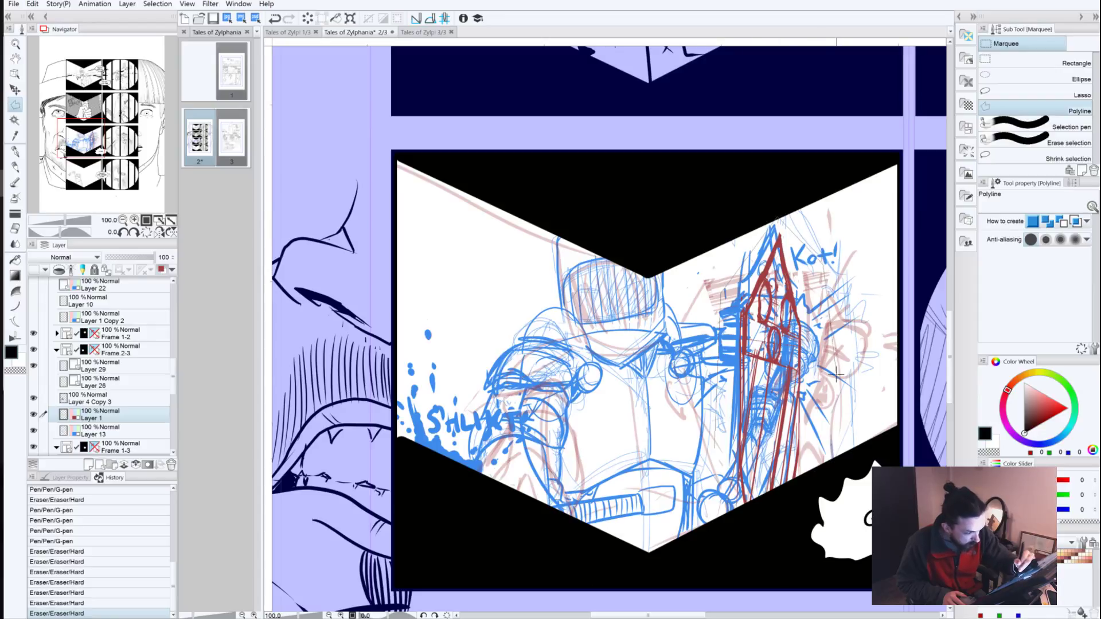
pyautogui.click(836, 372)
pyautogui.click(821, 458)
pyautogui.click(800, 588)
pyautogui.click(705, 583)
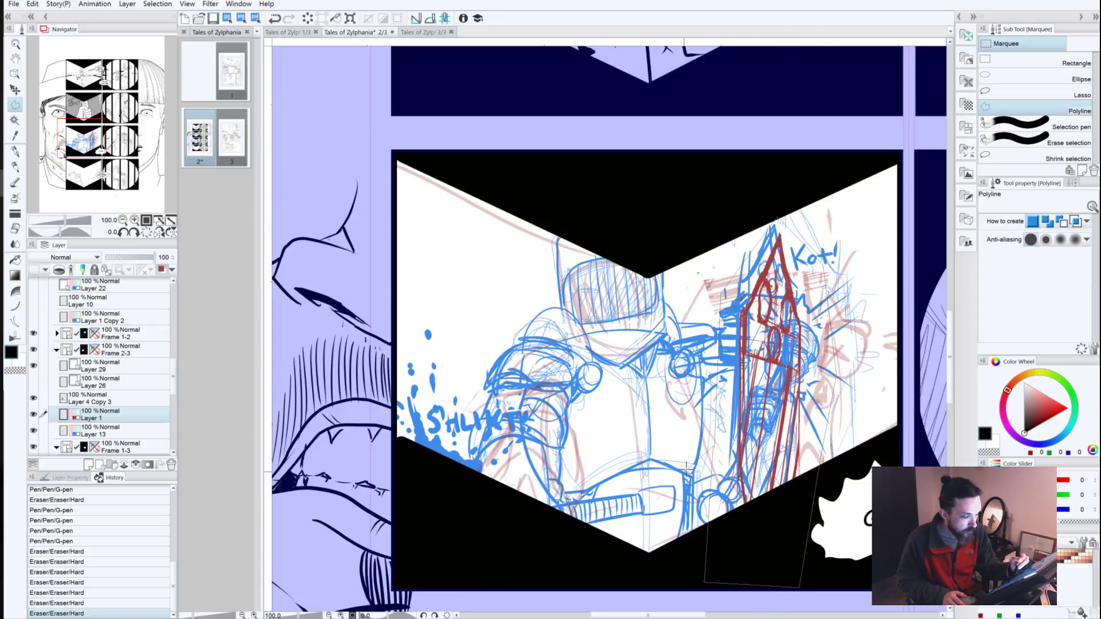
pyautogui.doubleClick(713, 447)
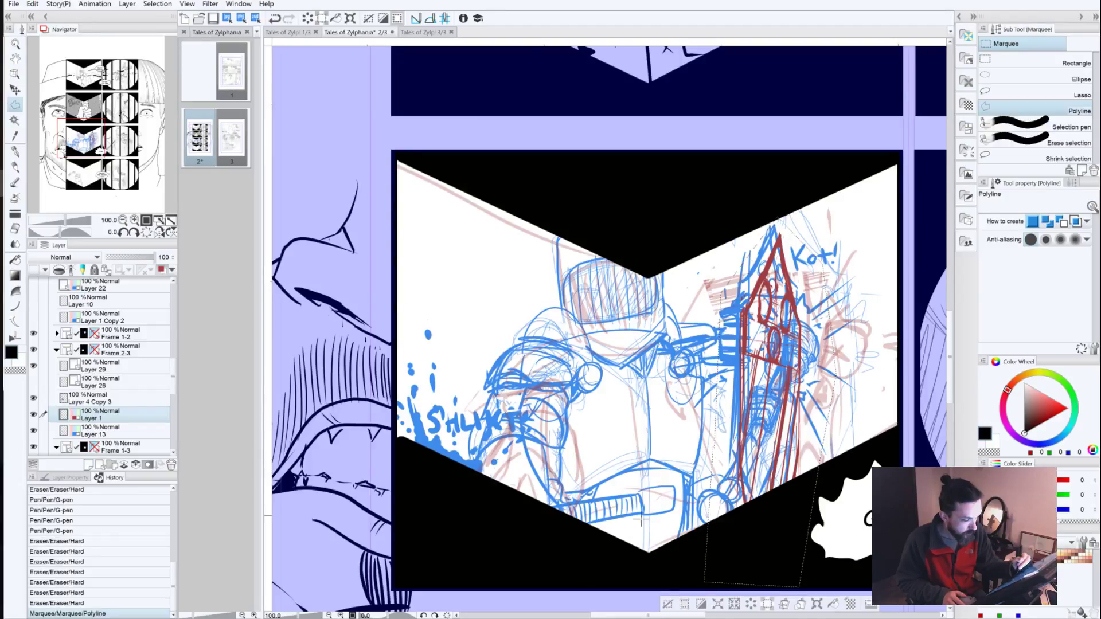
# Step: Move the selected shield sketch slightly up and across, stretch it to 120% height from its centre, and deselect
pyautogui.click(817, 606)
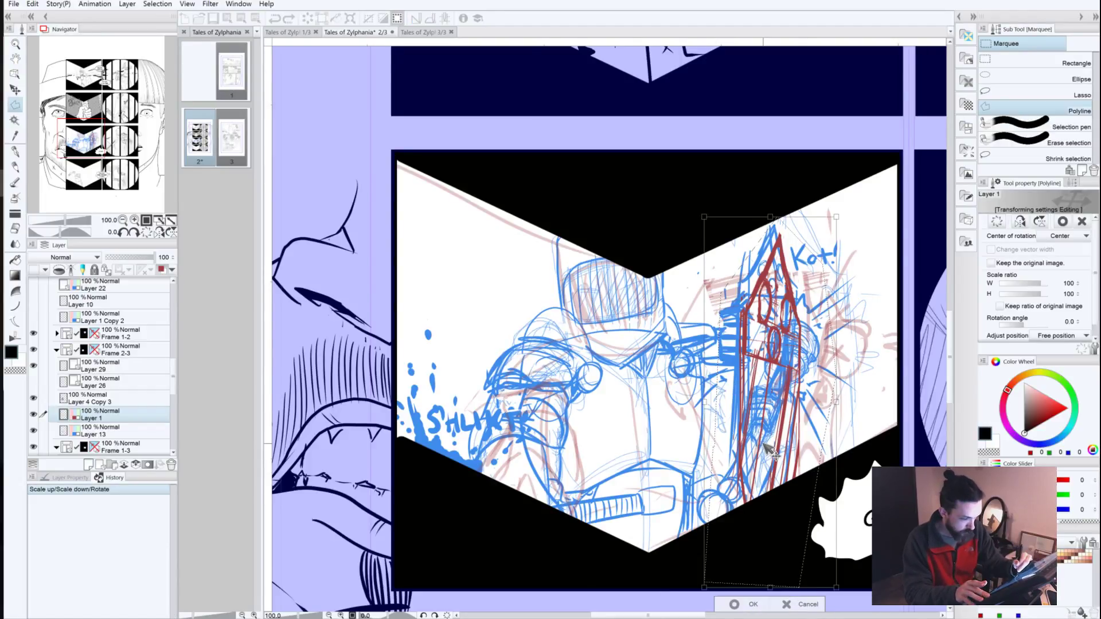
pyautogui.moveTo(764, 445)
pyautogui.mouseDown()
pyautogui.moveTo(763, 408)
pyautogui.moveTo(777, 441)
pyautogui.mouseUp()
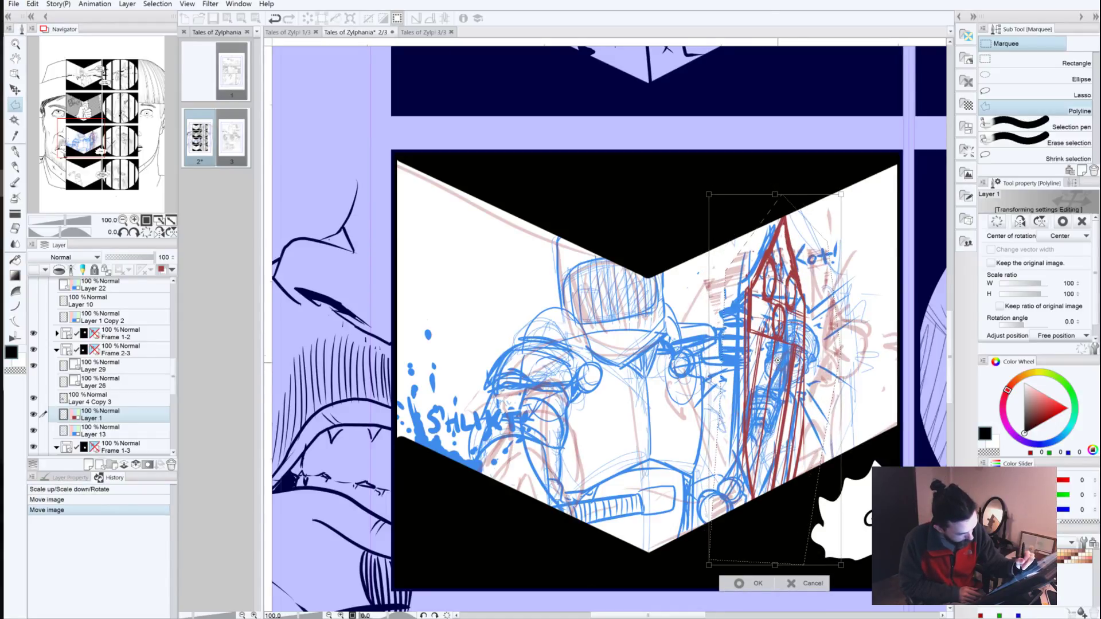
pyautogui.moveTo(779, 341); pyautogui.dragTo(755, 574)
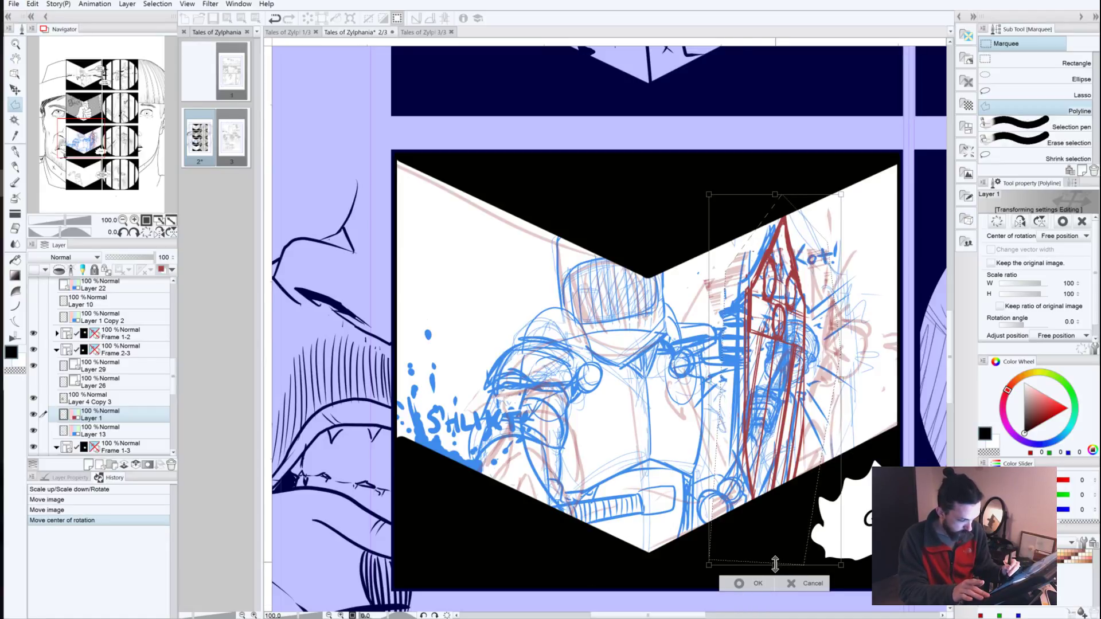
pyautogui.press('shift')
pyautogui.press('alt')
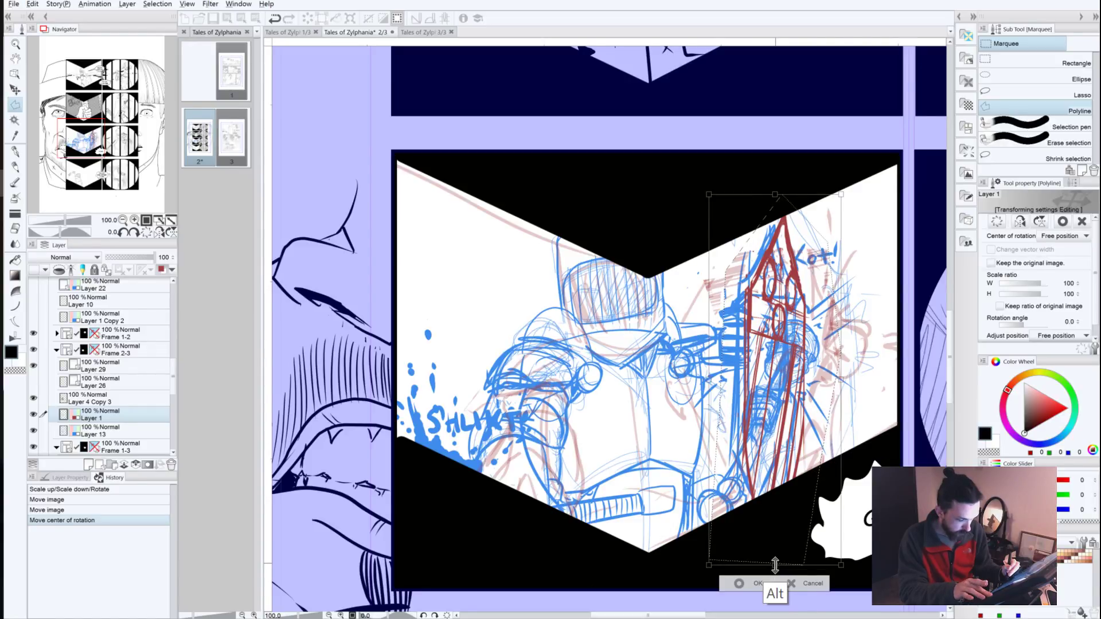
pyautogui.moveTo(775, 564); pyautogui.dragTo(776, 608)
pyautogui.press('alt')
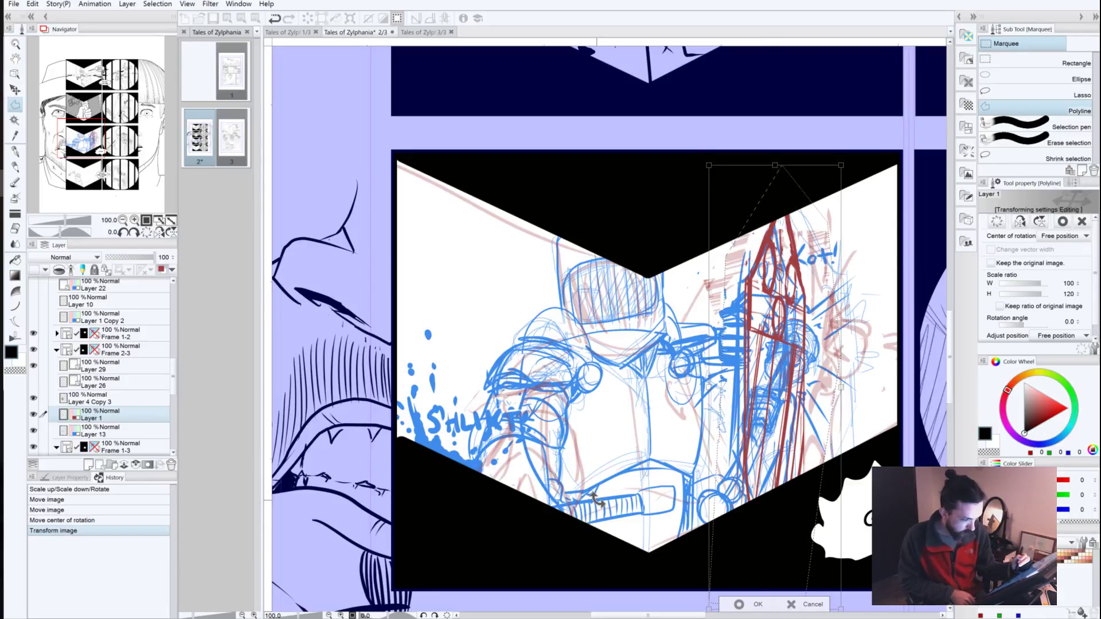
pyautogui.click(740, 604)
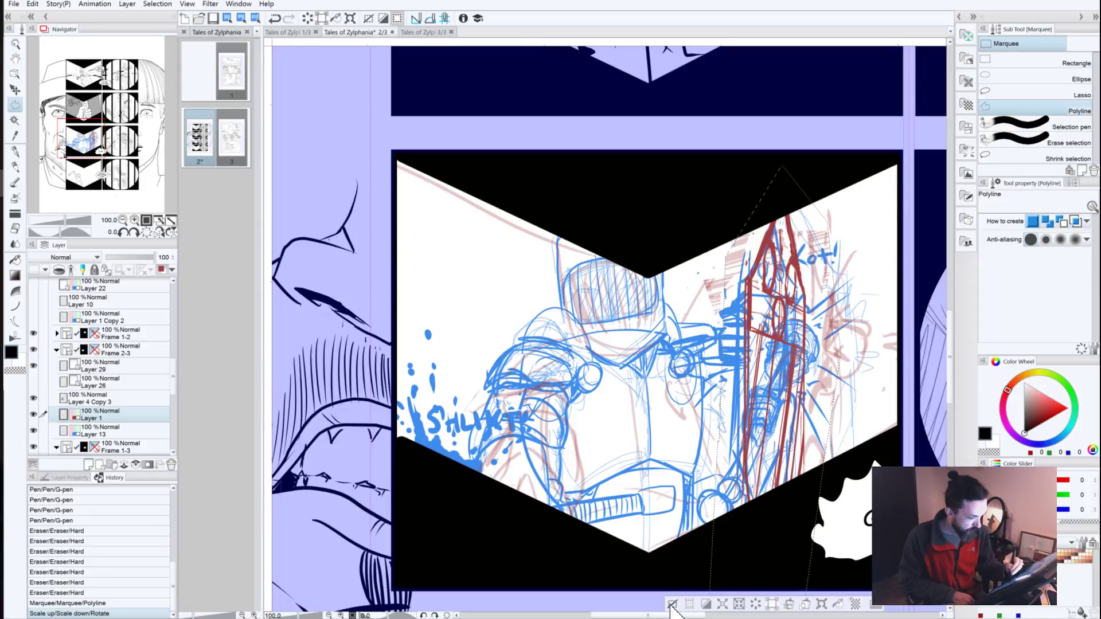
pyautogui.hotkey('ctrl', 'd')
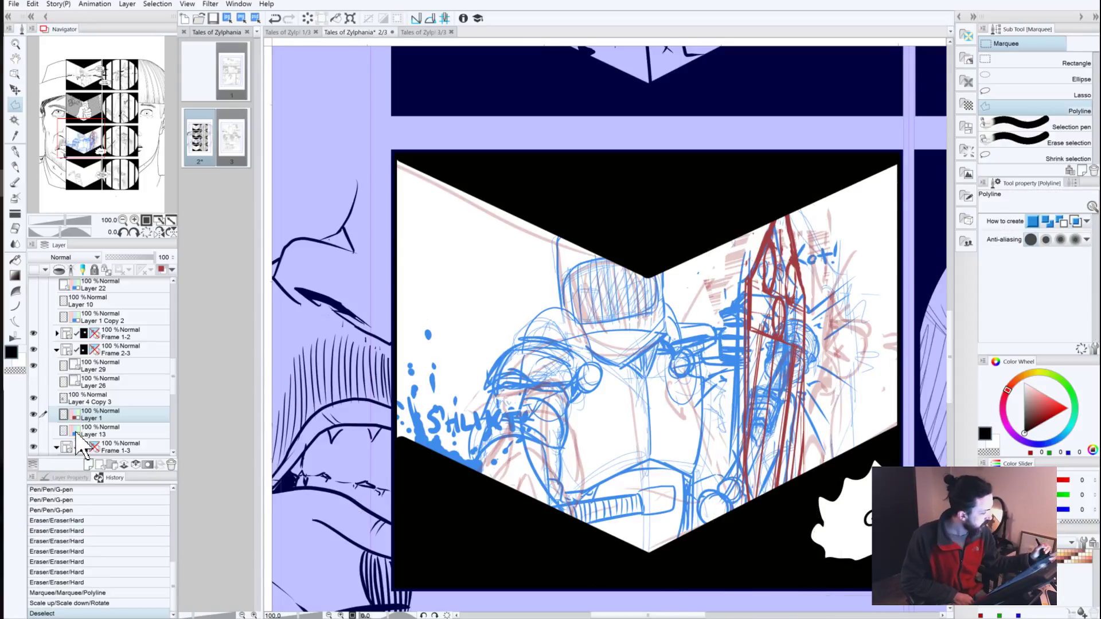
# Step: Lower the opacity of Layer 1 with the red shield sketch to 66%
pyautogui.click(98, 366)
pyautogui.click(16, 151)
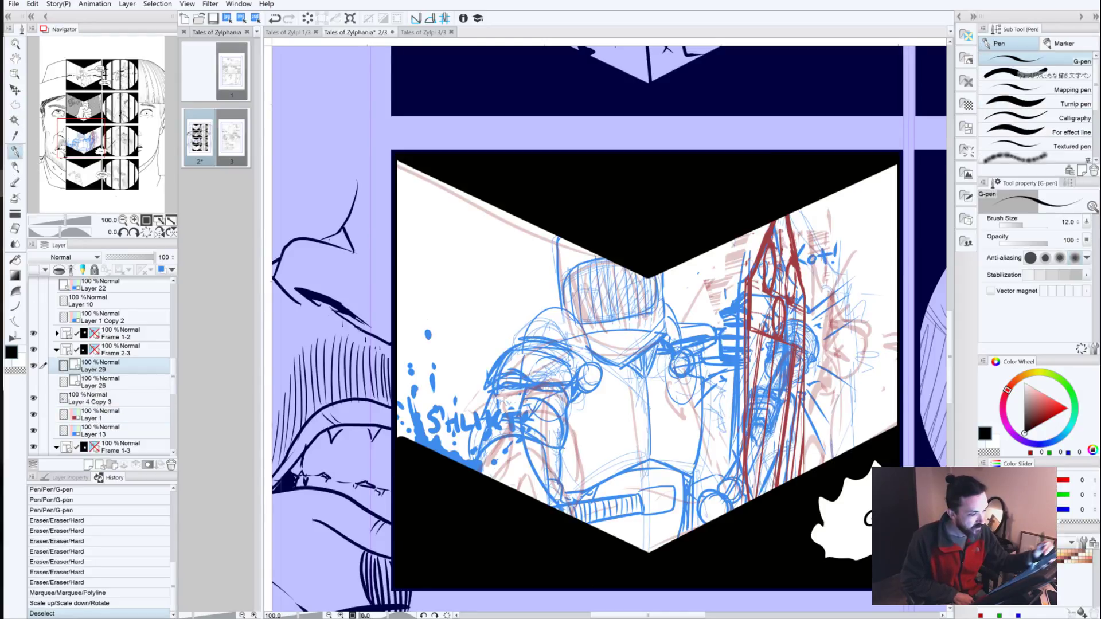
pyautogui.click(101, 414)
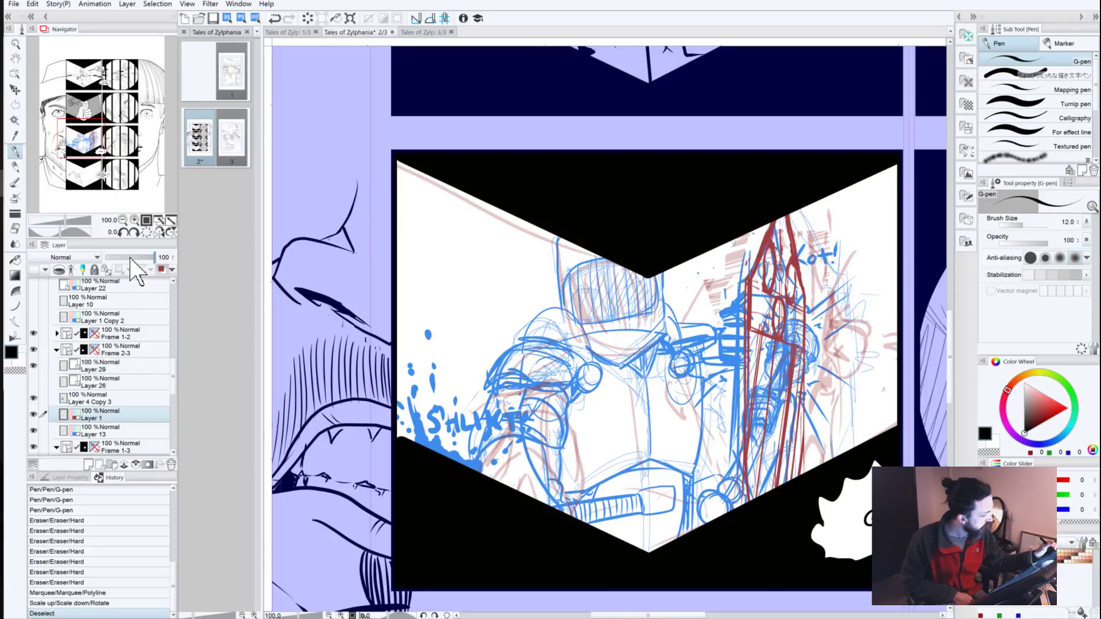
pyautogui.click(128, 257)
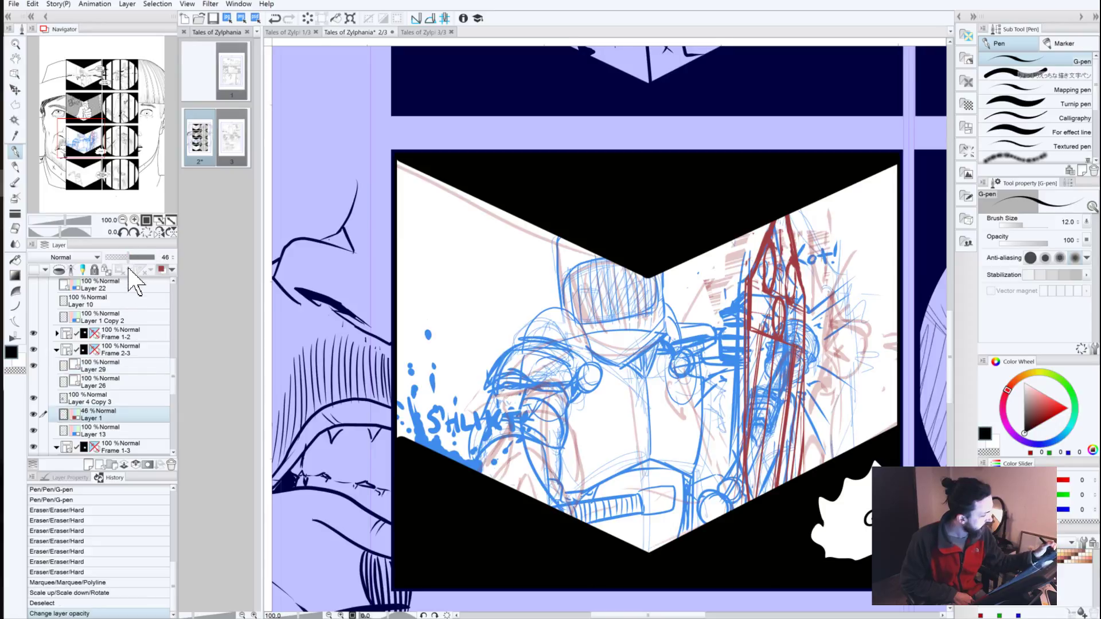
pyautogui.click(97, 366)
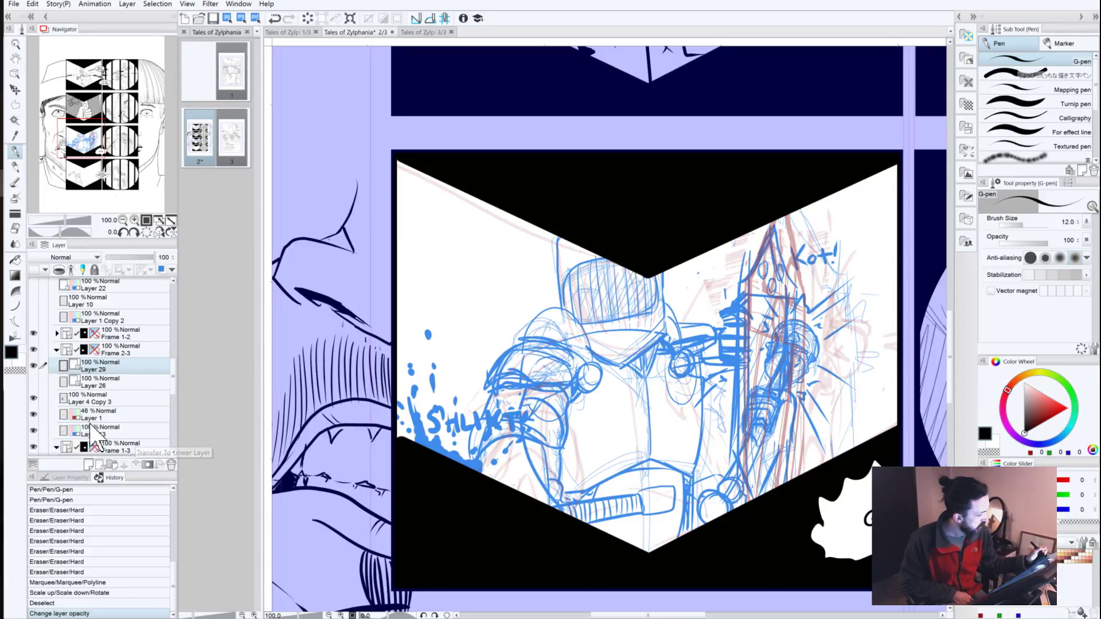
pyautogui.click(99, 415)
pyautogui.click(137, 257)
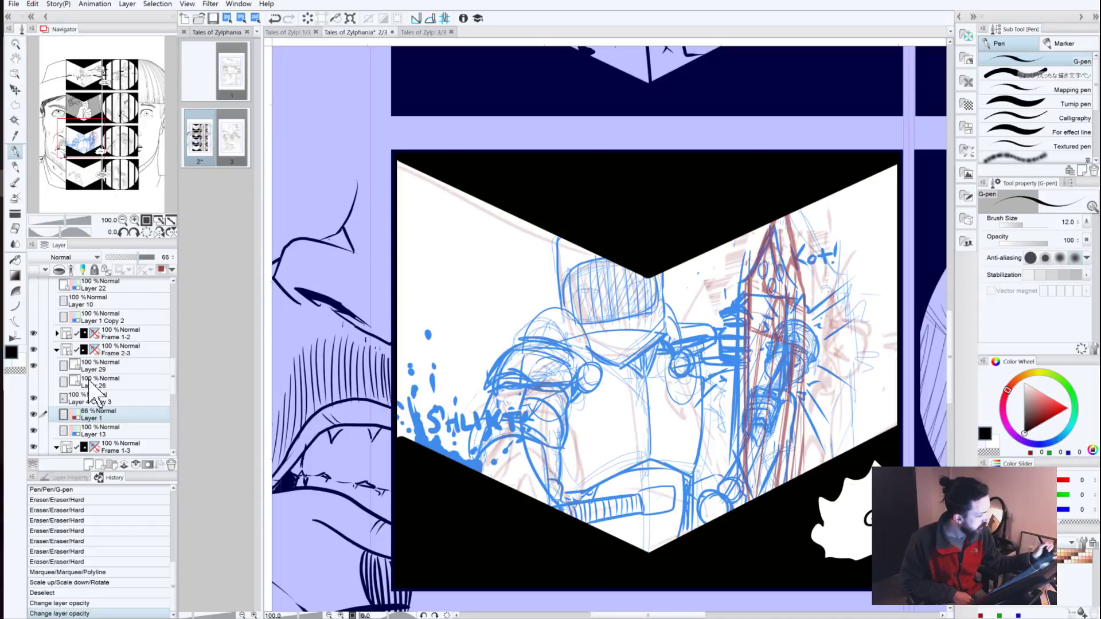
# Step: Move the blue sketch on Layer 13 above Layer 1 and set its opacity to 77%
pyautogui.click(95, 431)
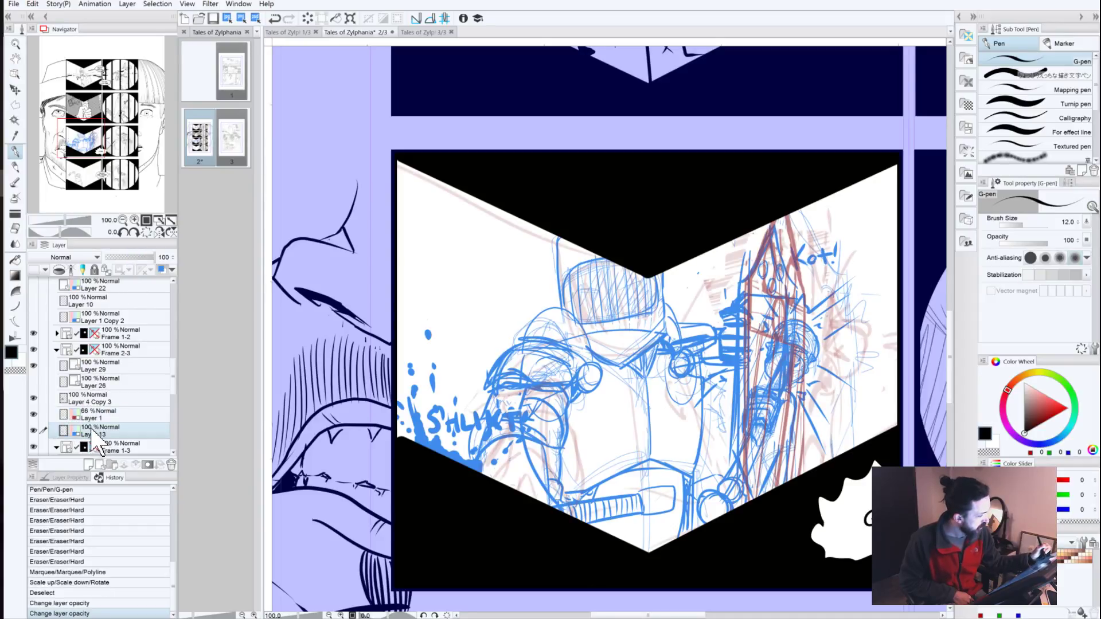
pyautogui.click(133, 258)
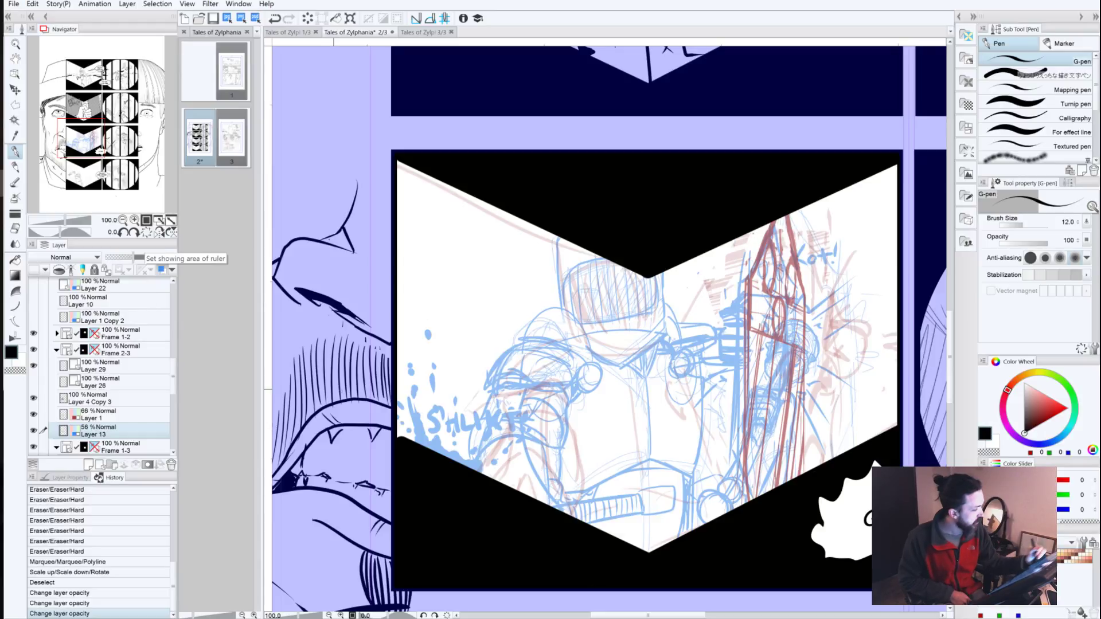
pyautogui.click(114, 351)
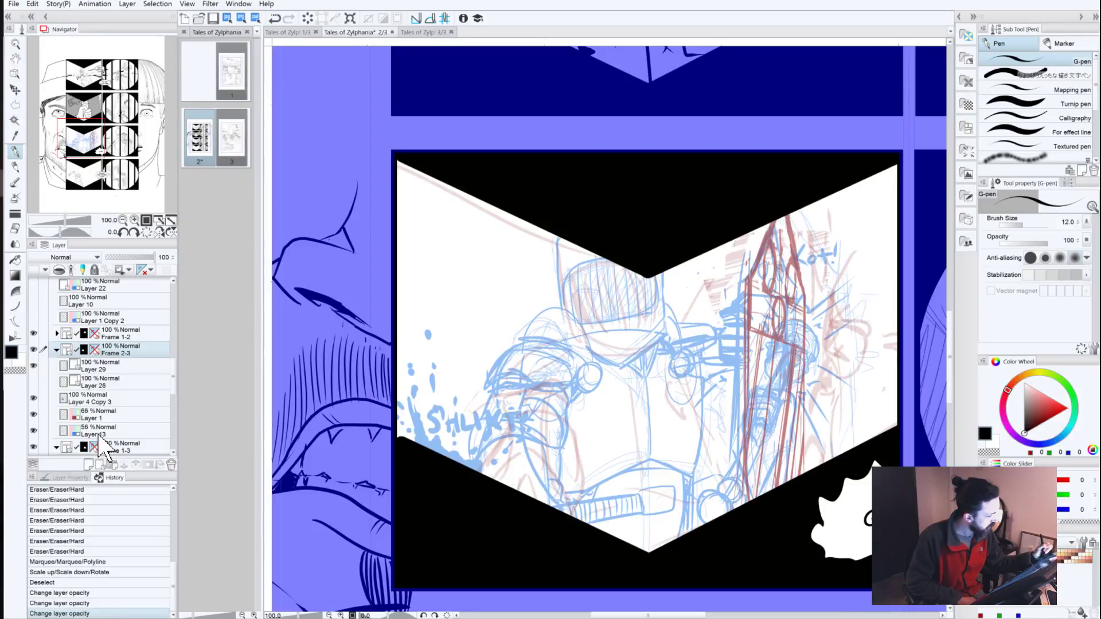
pyautogui.moveTo(98, 437); pyautogui.dragTo(95, 413)
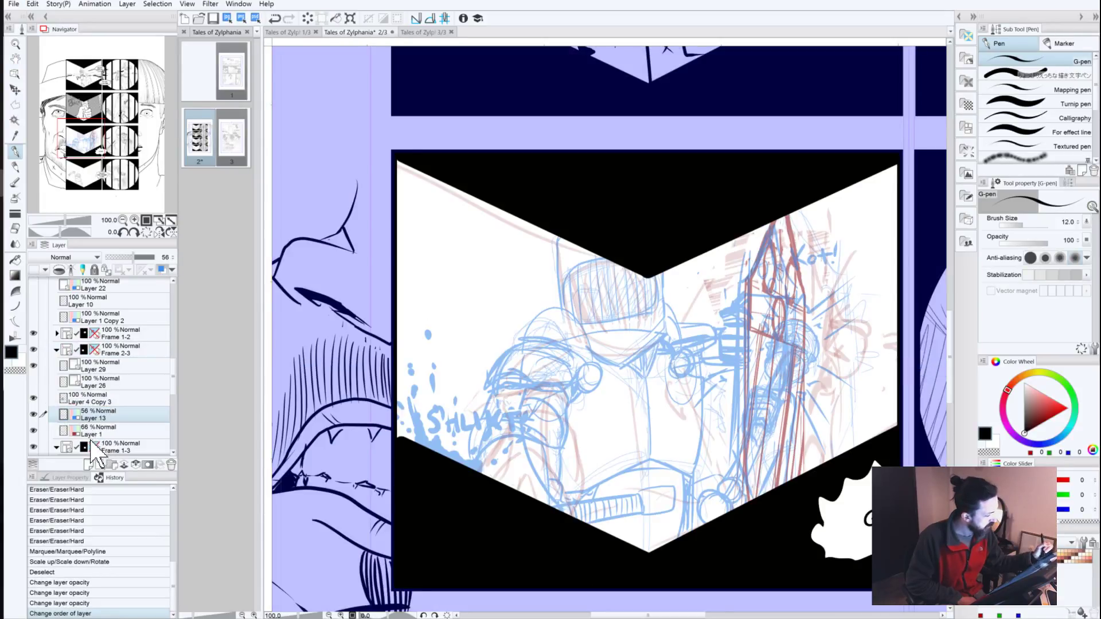
pyautogui.moveTo(141, 259); pyautogui.dragTo(147, 259)
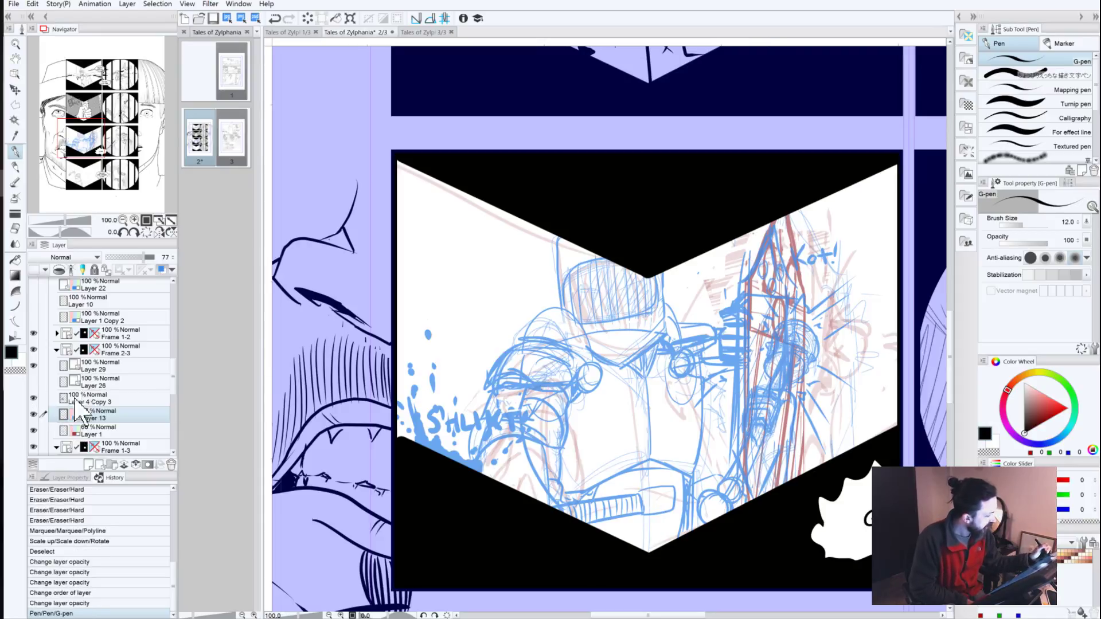
# Step: Ink a small horizontal oval with an inner arc over the middle of the shield on Layer 29, using the G-pen at size 12.0
pyautogui.click(94, 367)
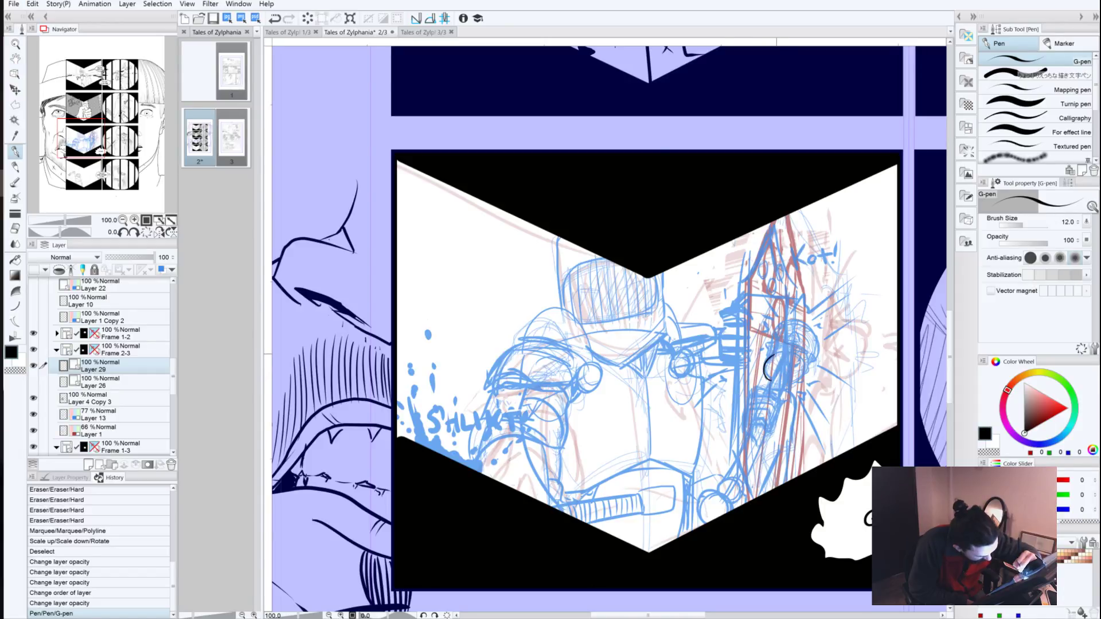
pyautogui.moveTo(806, 361)
pyautogui.mouseDown()
pyautogui.moveTo(768, 375)
pyautogui.moveTo(801, 382)
pyautogui.moveTo(761, 379)
pyautogui.mouseUp()
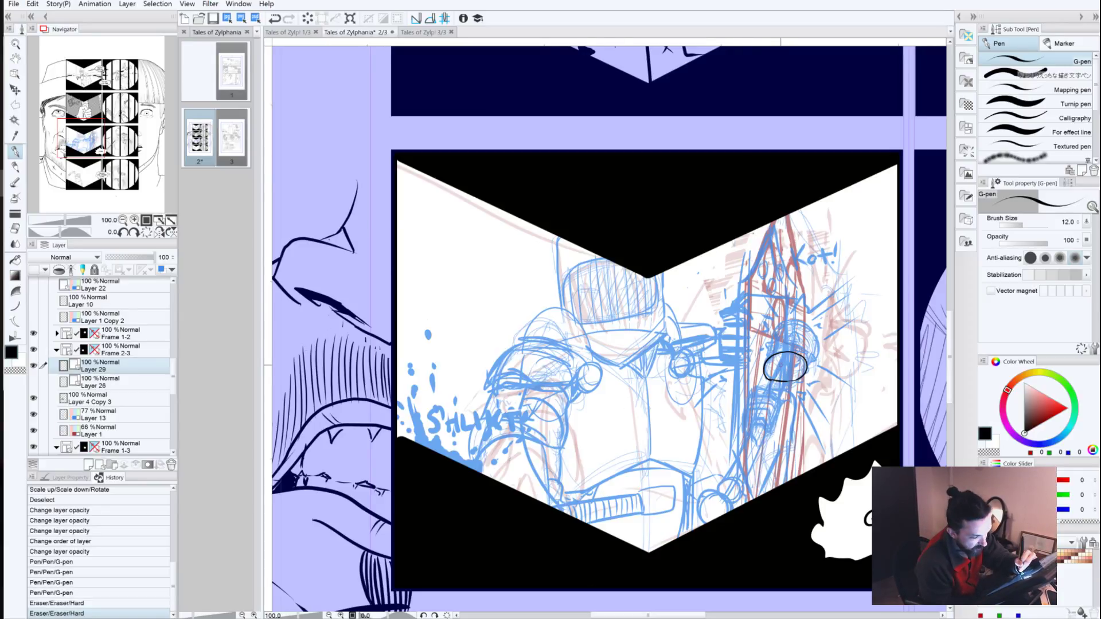
pyautogui.moveTo(792, 367); pyautogui.dragTo(792, 368)
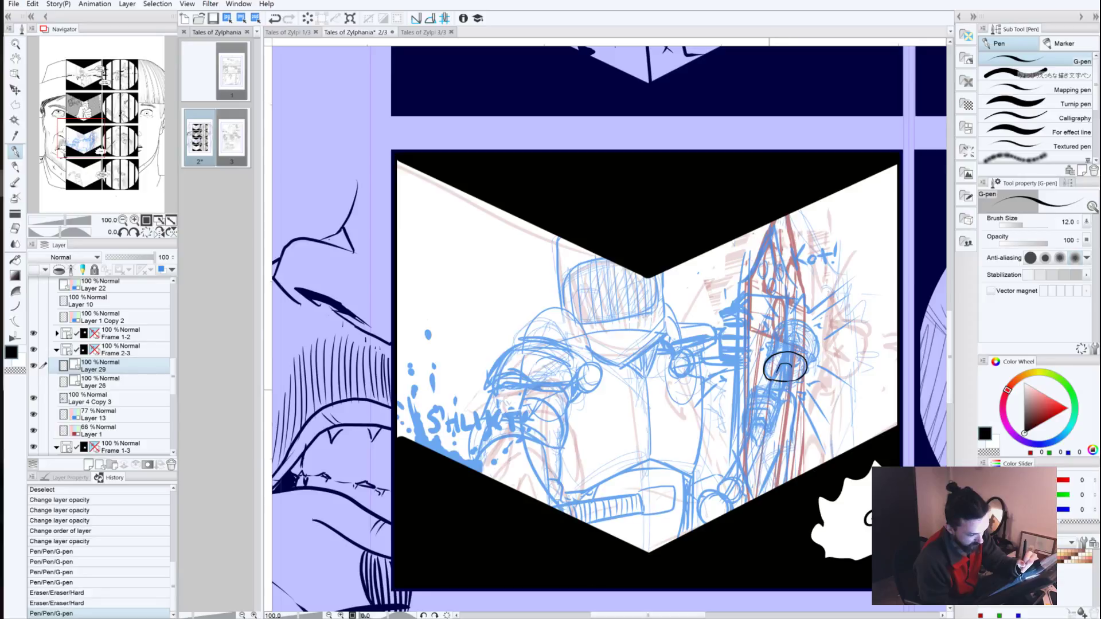
# Step: Ink a narrow slanted rod from the oval down to the panel's lower edge, end it with a small circle and erase the overlaps
pyautogui.moveTo(784, 369); pyautogui.dragTo(710, 501)
pyautogui.moveTo(790, 367); pyautogui.dragTo(728, 509)
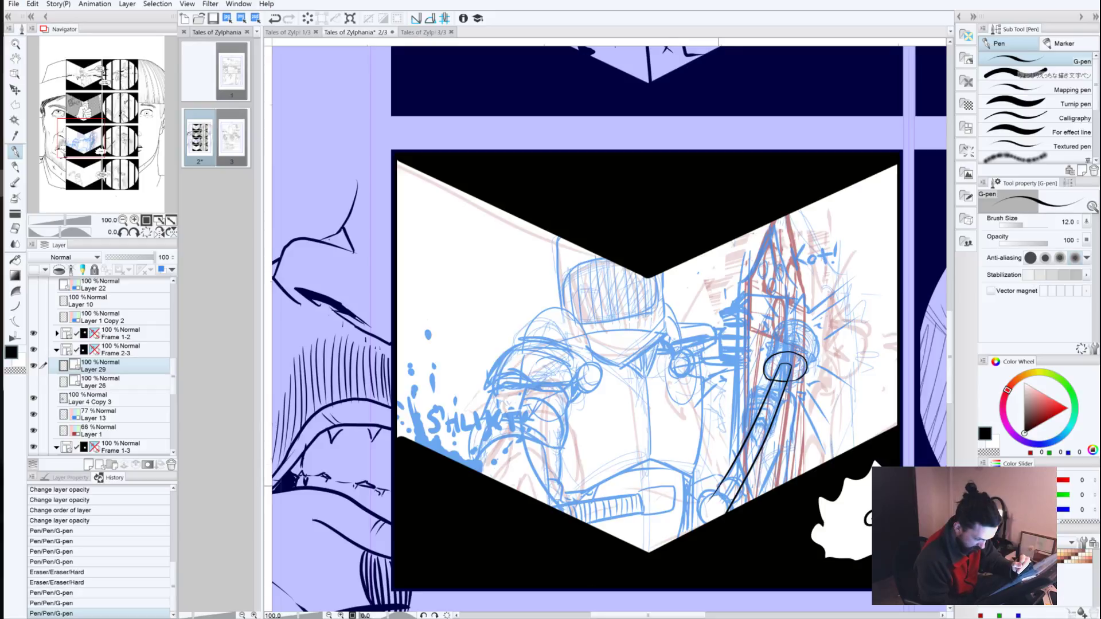
pyautogui.moveTo(718, 488)
pyautogui.mouseDown()
pyautogui.moveTo(727, 477)
pyautogui.moveTo(738, 498)
pyautogui.mouseUp()
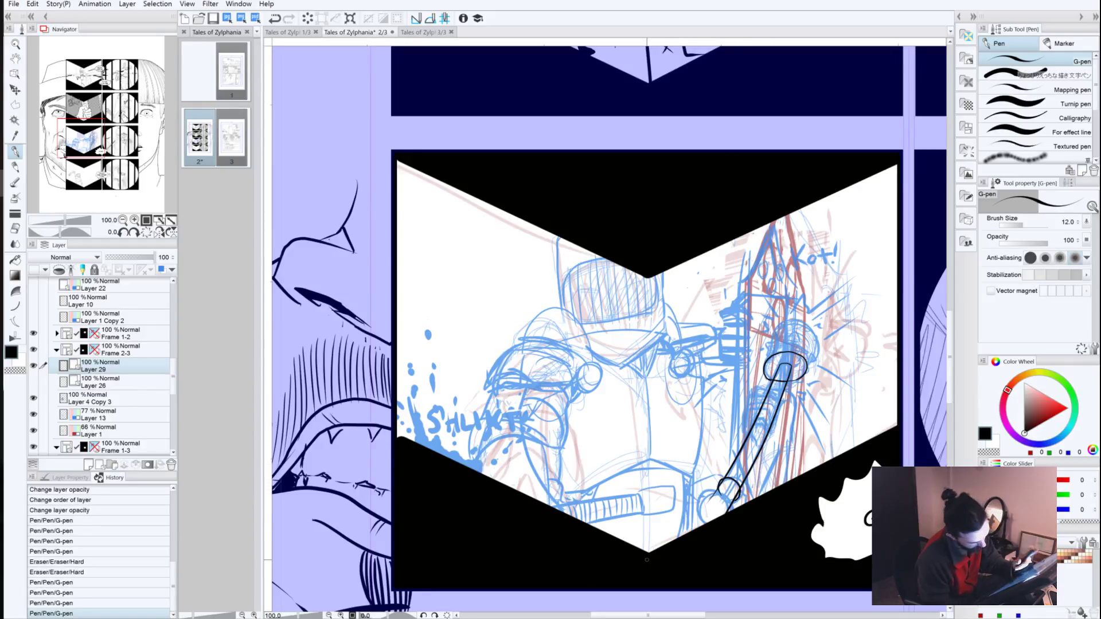
pyautogui.moveTo(735, 495)
pyautogui.mouseDown()
pyautogui.moveTo(727, 511)
pyautogui.moveTo(709, 498)
pyautogui.mouseUp()
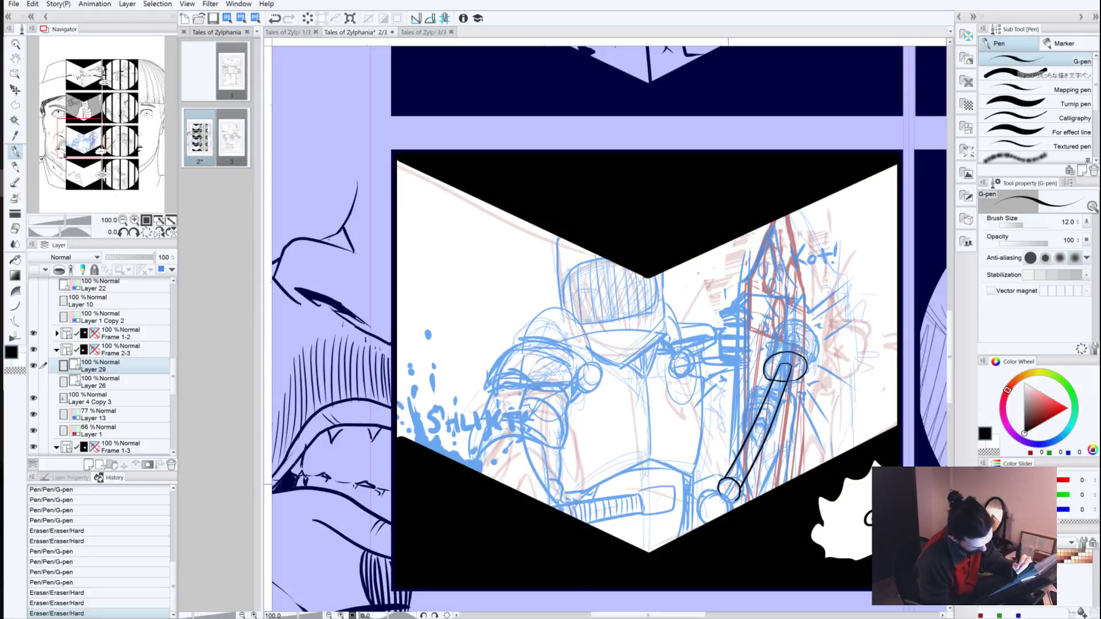
# Step: Ink a tapered pointed shape around the small circle at the rod's lower end and erase the overlapping lines
pyautogui.moveTo(728, 484)
pyautogui.mouseDown()
pyautogui.moveTo(727, 472)
pyautogui.moveTo(688, 525)
pyautogui.moveTo(737, 483)
pyautogui.moveTo(724, 490)
pyautogui.mouseUp()
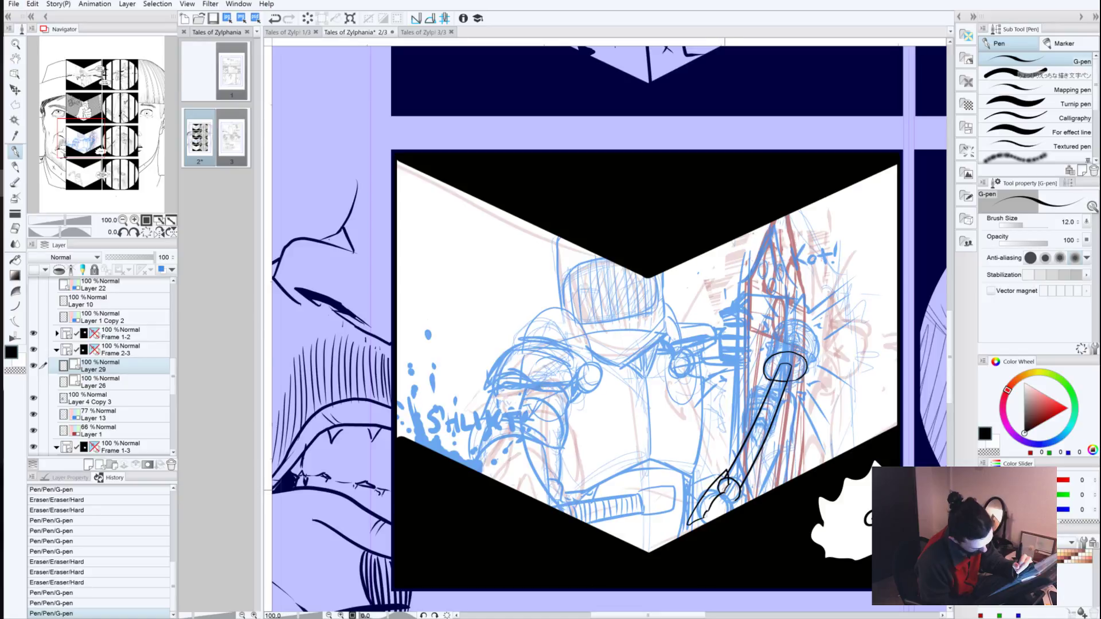
pyautogui.click(725, 490)
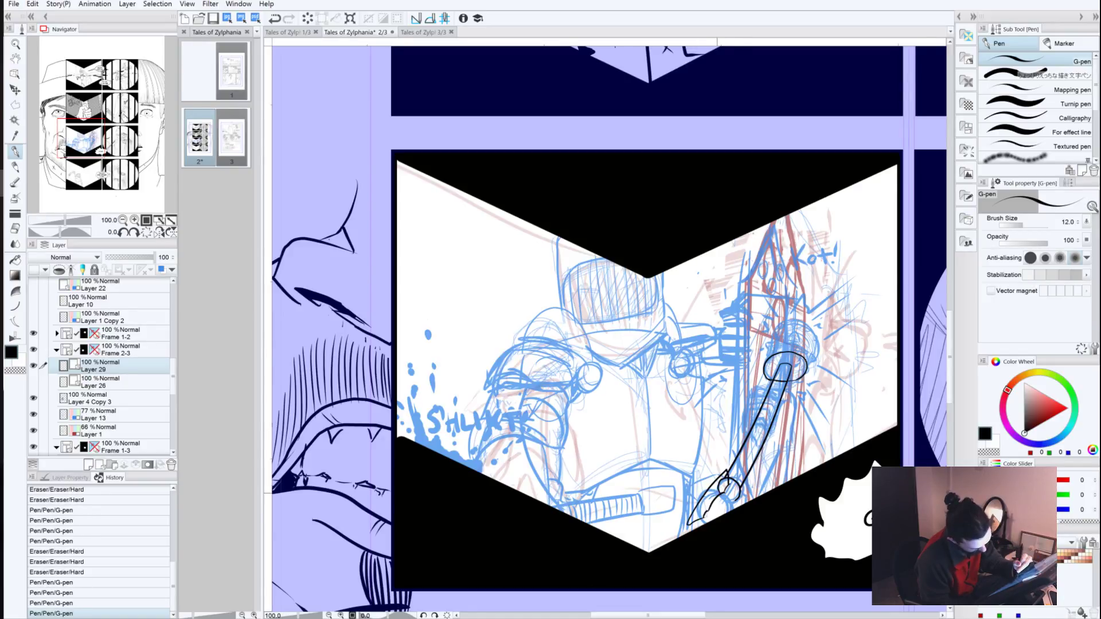
pyautogui.click(723, 496)
pyautogui.click(721, 522)
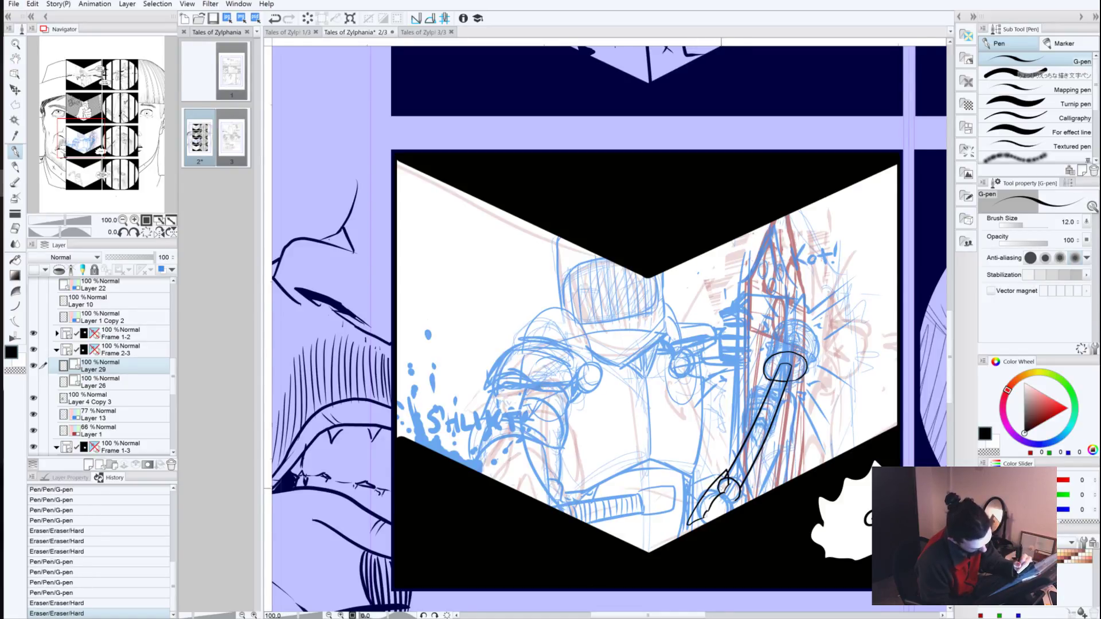
pyautogui.click(722, 489)
pyautogui.click(723, 479)
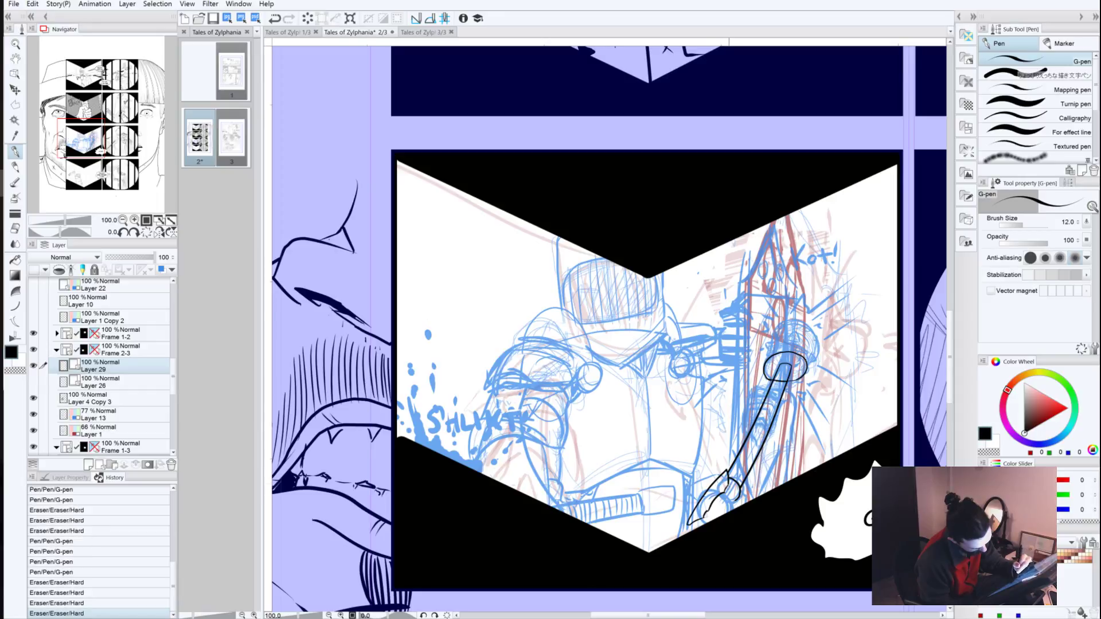
pyautogui.click(729, 482)
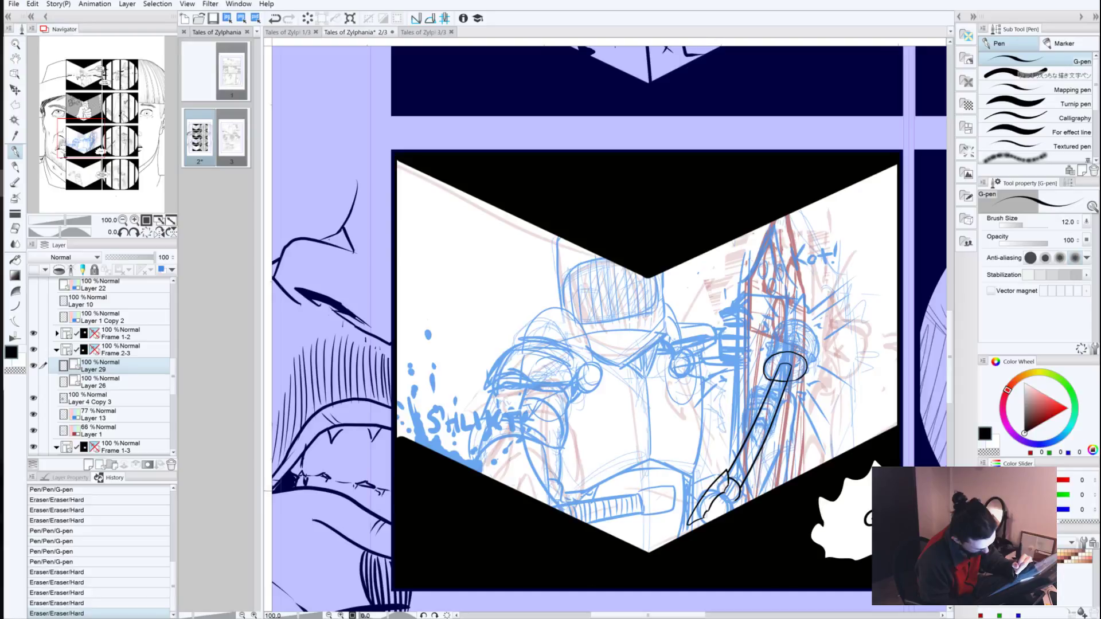
pyautogui.moveTo(738, 499); pyautogui.dragTo(733, 499)
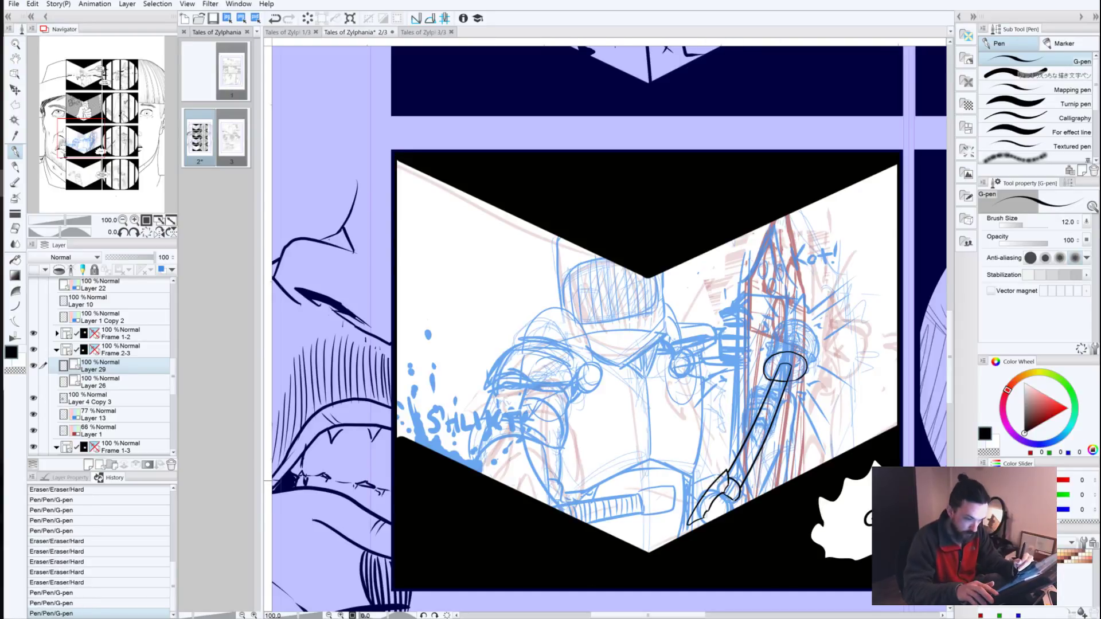
# Step: Undo the last strokes at the rod's lower end and rework the inner edge of the tapered shape
pyautogui.hotkey('ctrl', 'z')
pyautogui.hotkey('ctrl', 'z')
pyautogui.hotkey('ctrl', 'z')
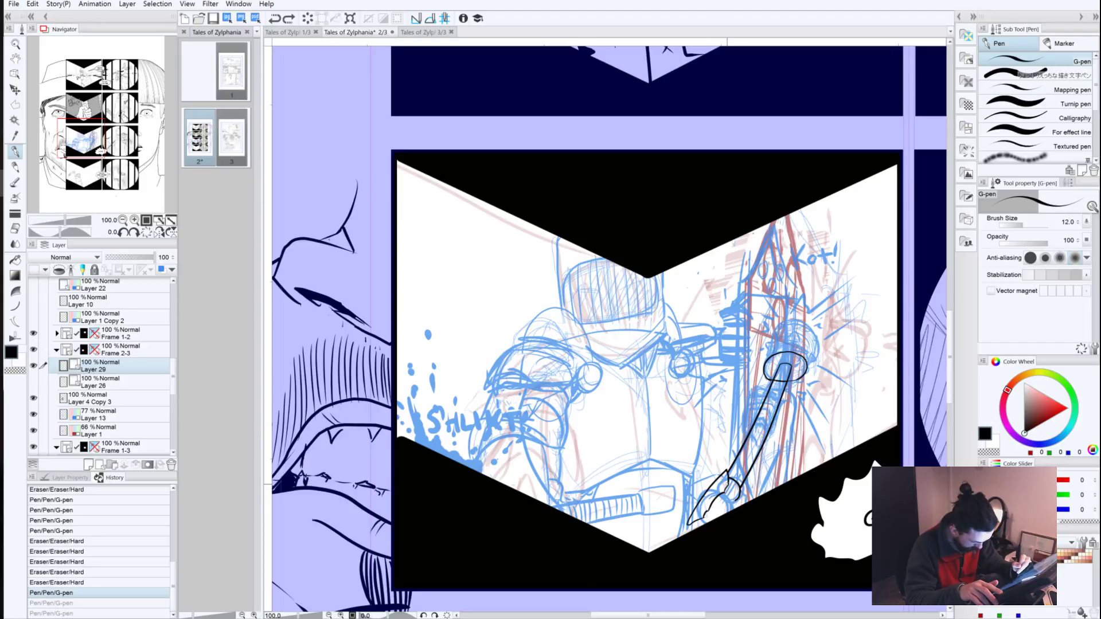
pyautogui.moveTo(727, 486); pyautogui.dragTo(708, 508)
pyautogui.hotkey('ctrl', 'z')
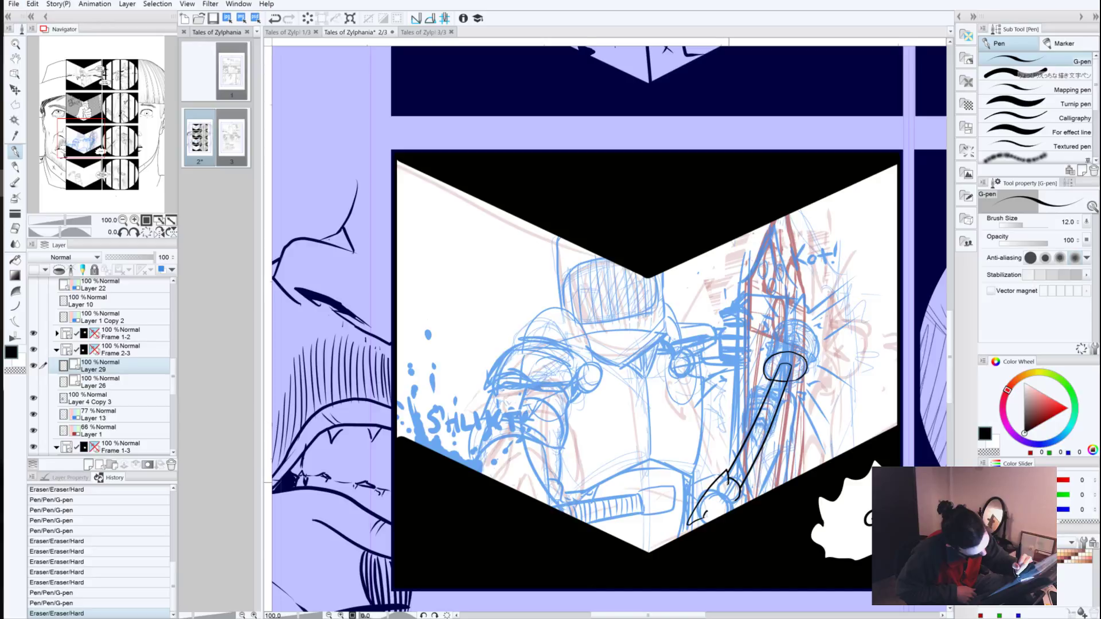
pyautogui.moveTo(729, 482); pyautogui.dragTo(704, 515)
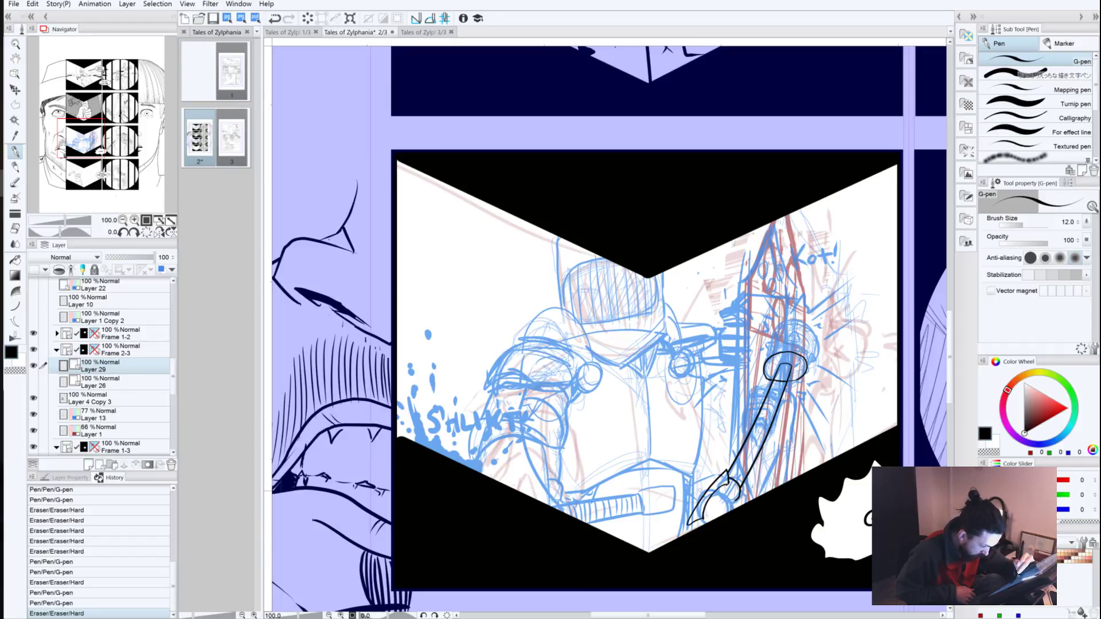
# Step: Rework the outline at the rod's lower end, replacing the tapered shape with a larger round contour that follows the blue sketch
pyautogui.moveTo(714, 481)
pyautogui.mouseDown()
pyautogui.moveTo(690, 504)
pyautogui.moveTo(693, 528)
pyautogui.mouseUp()
pyautogui.moveTo(725, 484)
pyautogui.mouseDown()
pyautogui.moveTo(741, 506)
pyautogui.moveTo(701, 529)
pyautogui.mouseUp()
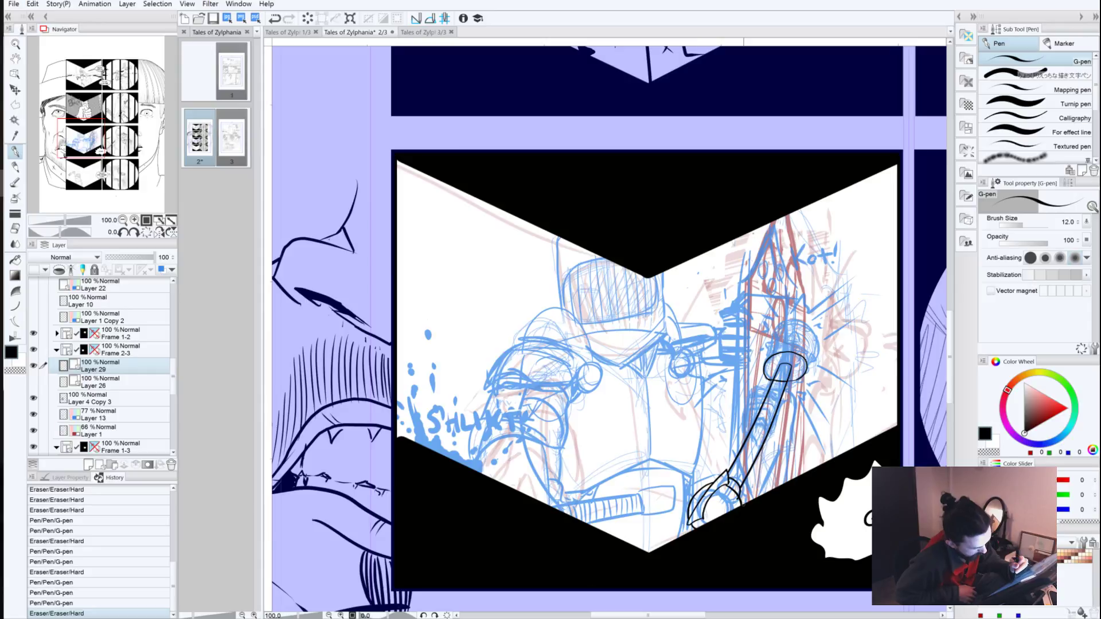
pyautogui.moveTo(693, 523); pyautogui.dragTo(700, 529)
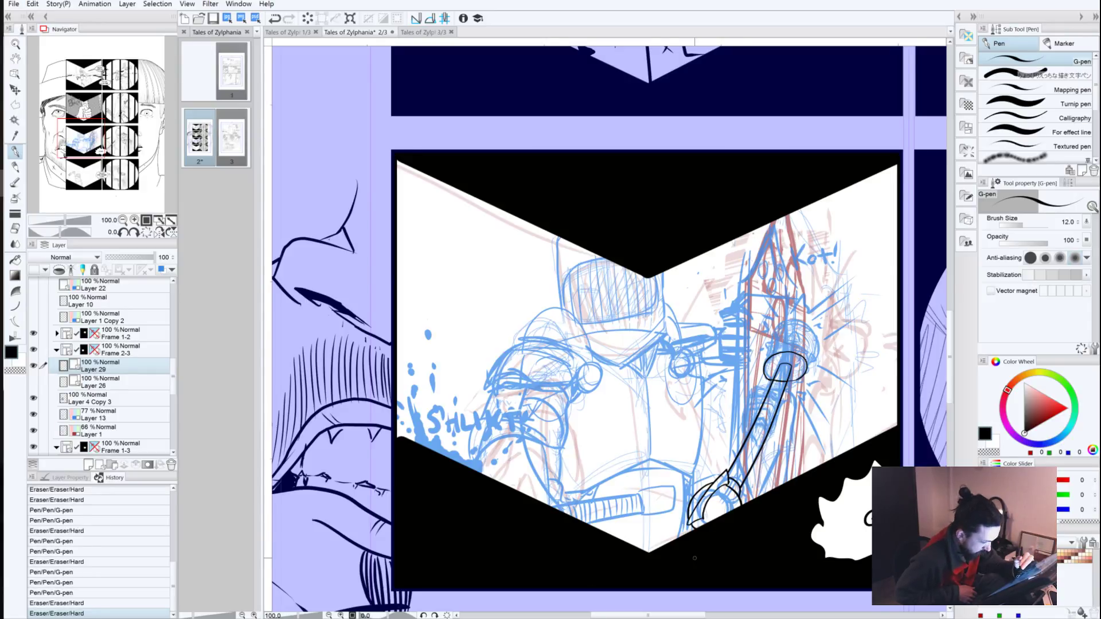
pyautogui.moveTo(715, 475)
pyautogui.mouseDown()
pyautogui.moveTo(729, 486)
pyautogui.moveTo(728, 477)
pyautogui.moveTo(714, 485)
pyautogui.moveTo(694, 519)
pyautogui.moveTo(741, 505)
pyautogui.moveTo(725, 489)
pyautogui.moveTo(738, 512)
pyautogui.moveTo(693, 512)
pyautogui.moveTo(720, 489)
pyautogui.moveTo(697, 504)
pyautogui.moveTo(701, 524)
pyautogui.mouseUp()
pyautogui.hotkey('ctrl', 'z')
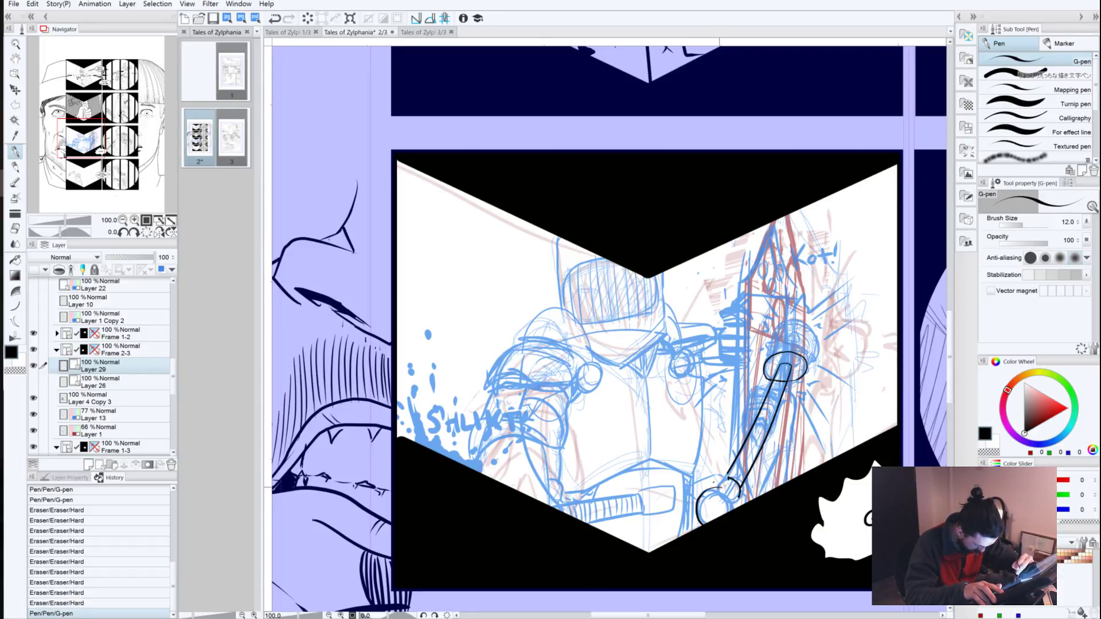
# Step: Ink curved and slanted inner lines in the round contour at the rod's lower end, checking the knight's hammer in the upper circular panel for reference
pyautogui.moveTo(719, 487); pyautogui.dragTo(700, 529)
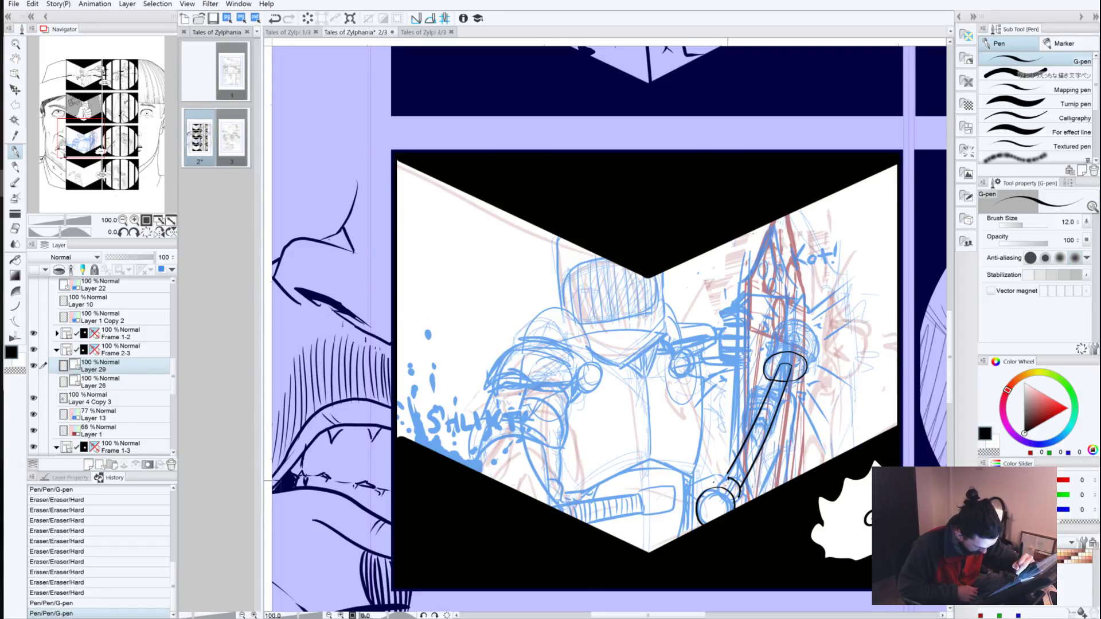
pyautogui.moveTo(727, 486); pyautogui.dragTo(710, 506)
pyautogui.moveTo(713, 503); pyautogui.dragTo(701, 518)
pyautogui.hotkey('ctrl', 'z')
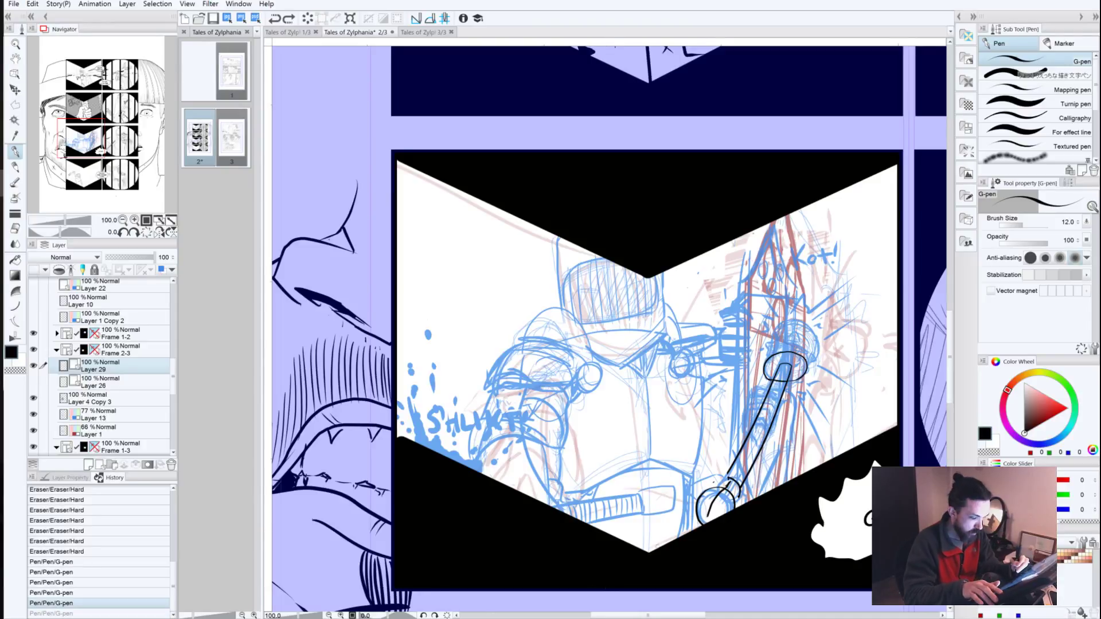
pyautogui.click(119, 74)
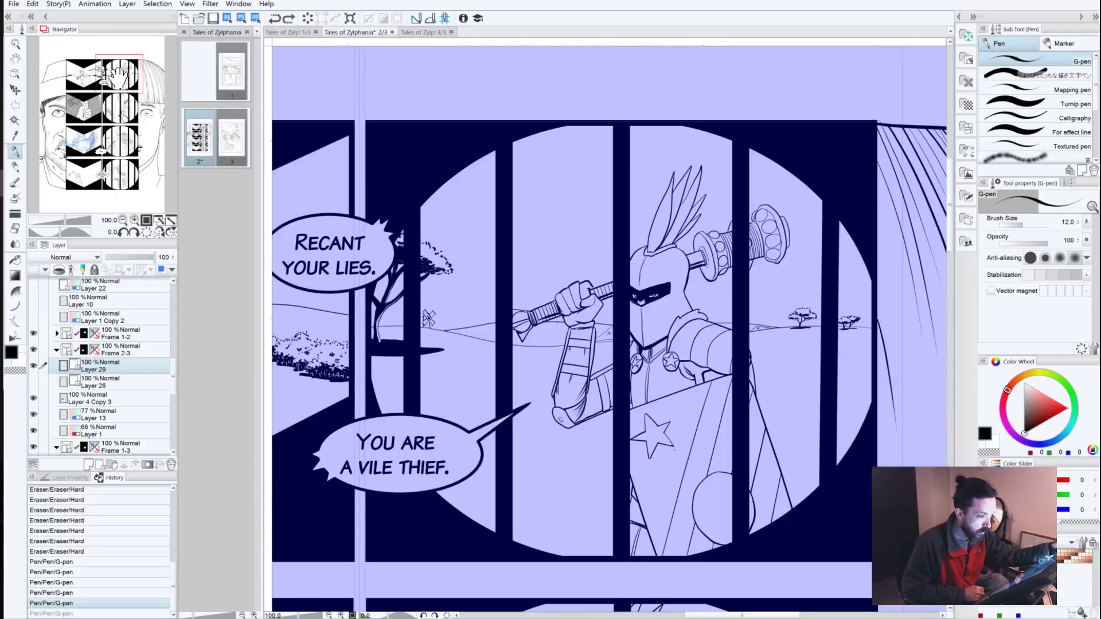
pyautogui.click(85, 150)
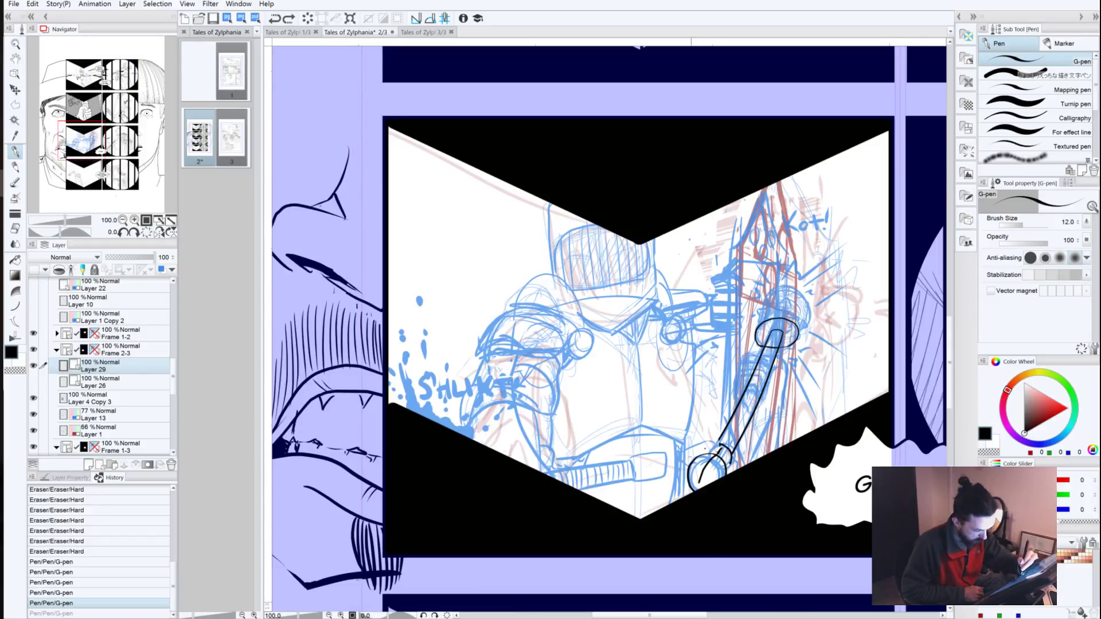
pyautogui.hotkey('ctrl', 'y')
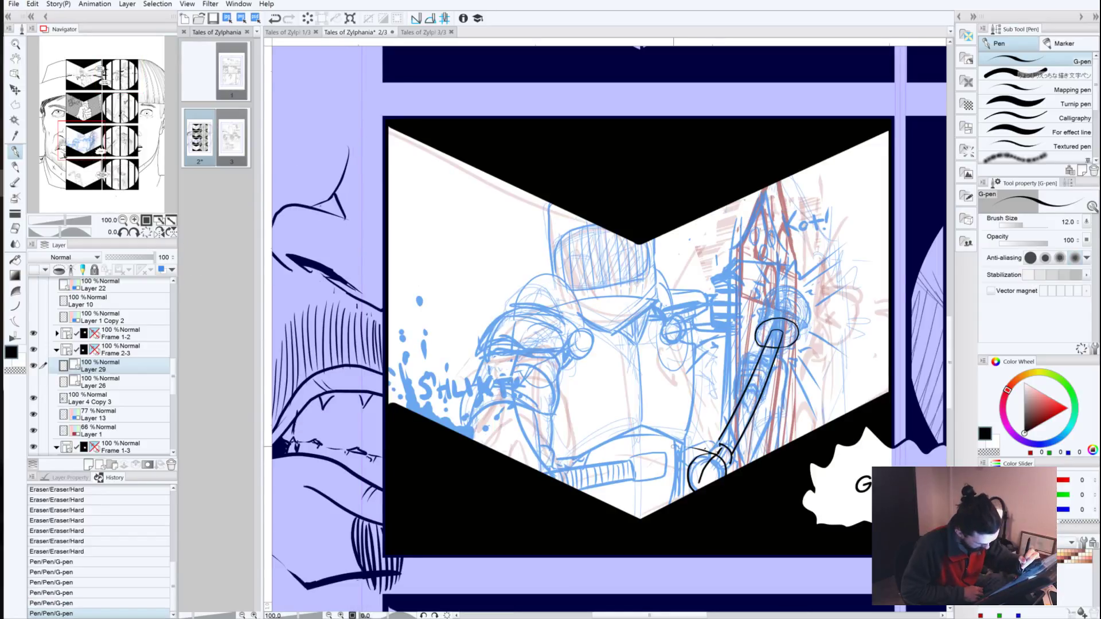
# Step: Ink a straight vertical edge and a short slanted line inside the round contour, reworking the strokes where they meet at the bottom
pyautogui.moveTo(697, 485); pyautogui.dragTo(694, 435)
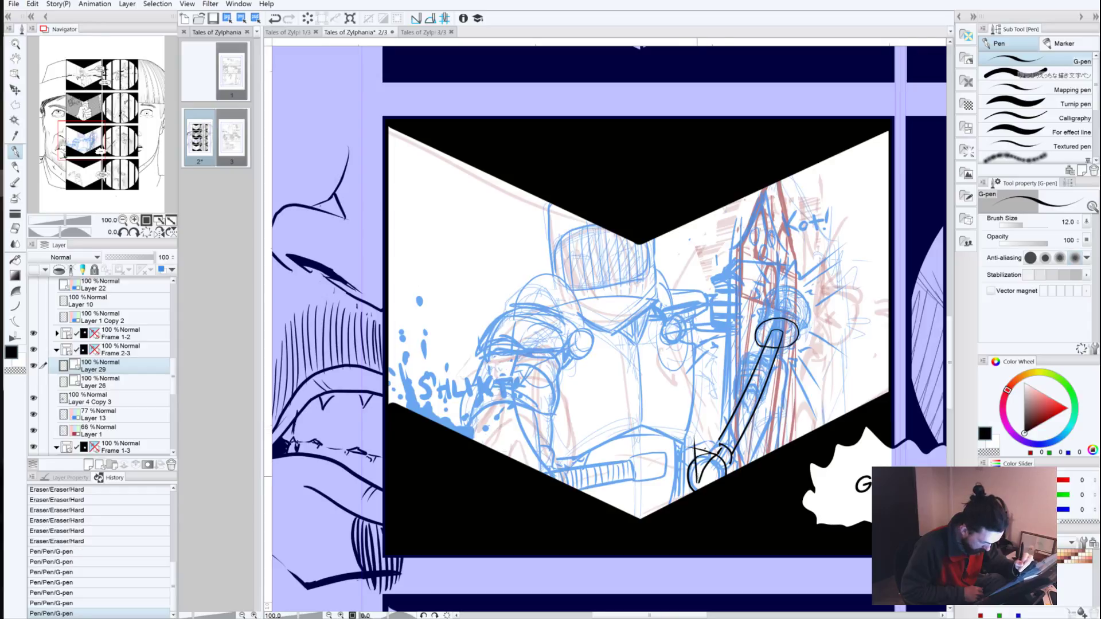
pyautogui.moveTo(701, 486)
pyautogui.mouseDown()
pyautogui.moveTo(696, 455)
pyautogui.moveTo(707, 467)
pyautogui.mouseUp()
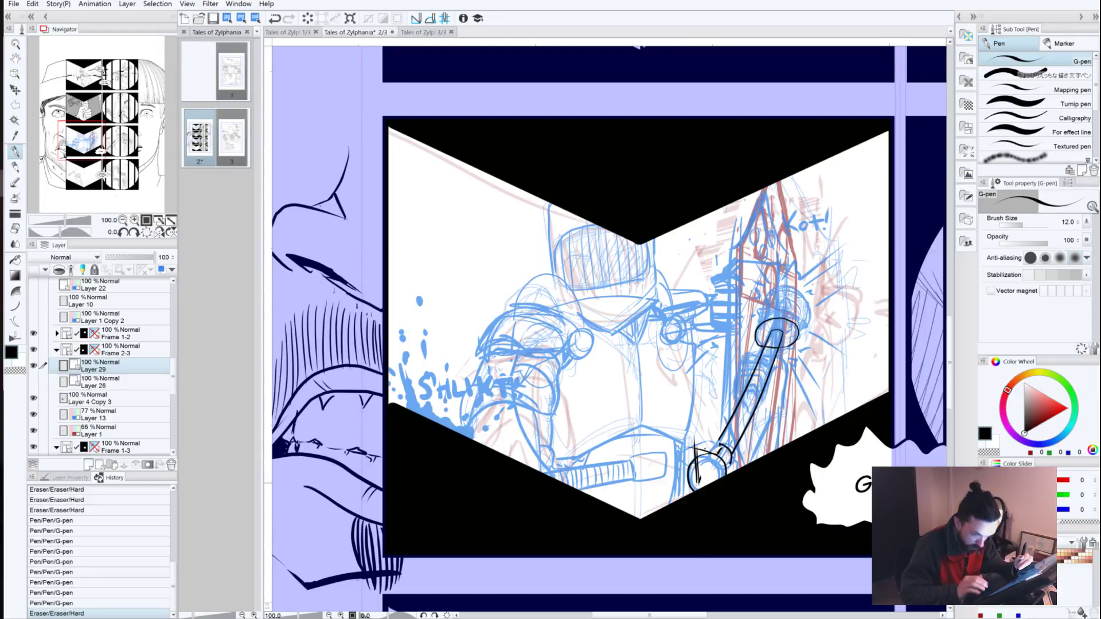
pyautogui.hotkey('ctrl', 'z')
pyautogui.hotkey('ctrl', 'y')
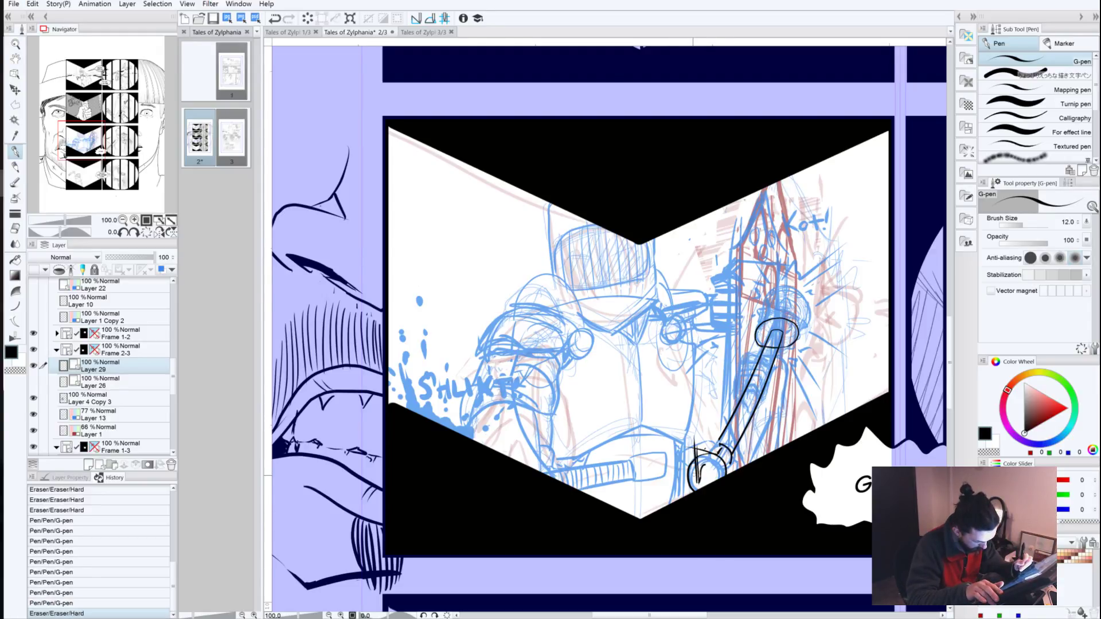
pyautogui.hotkey('ctrl', 'z')
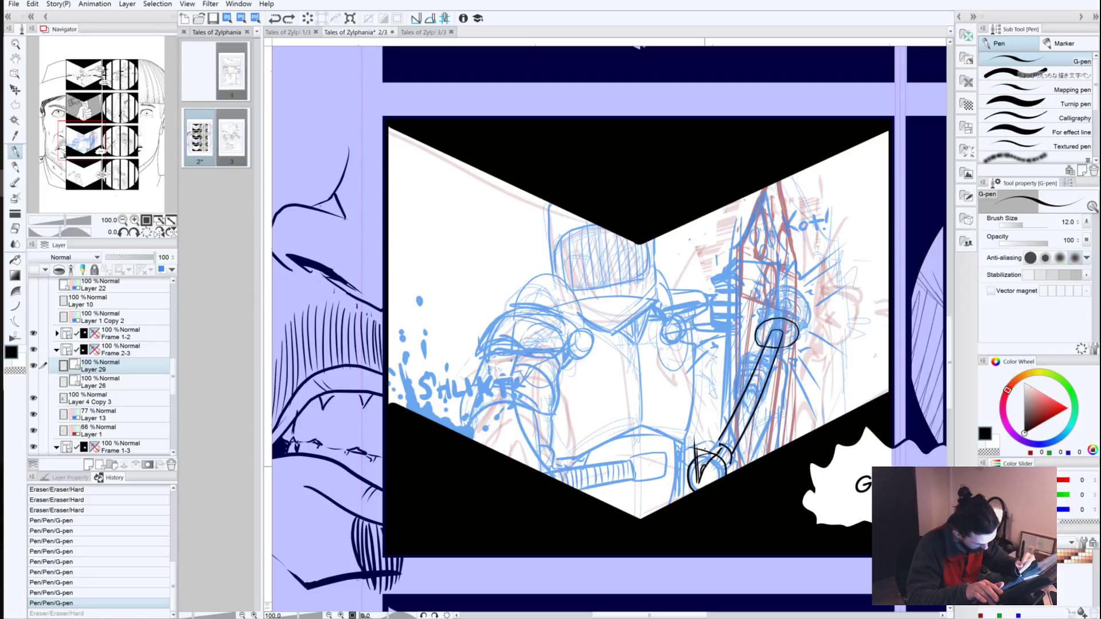
pyautogui.moveTo(708, 464)
pyautogui.mouseDown()
pyautogui.moveTo(677, 473)
pyautogui.moveTo(700, 471)
pyautogui.moveTo(688, 471)
pyautogui.moveTo(712, 448)
pyautogui.moveTo(692, 453)
pyautogui.moveTo(702, 476)
pyautogui.moveTo(695, 455)
pyautogui.mouseUp()
pyautogui.hotkey('ctrl', 'z')
pyautogui.hotkey('ctrl', 'z')
pyautogui.hotkey('ctrl', 'z')
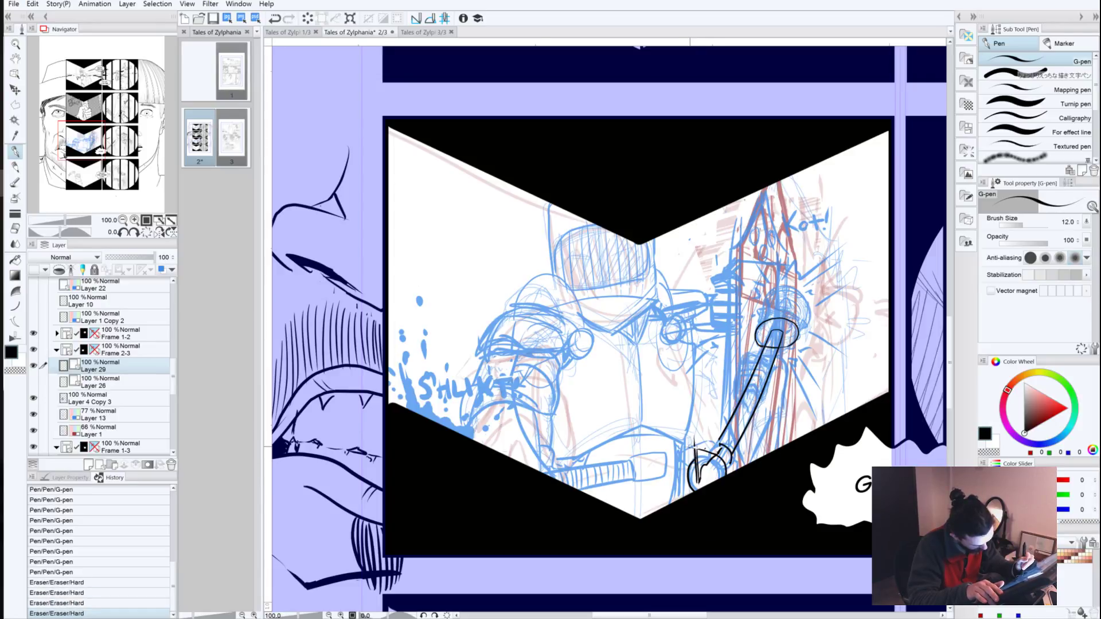
# Step: Erase the overshooting ends of the vertical edge, square off its upper corner with a short line and clean up its lower end
pyautogui.moveTo(694, 439); pyautogui.dragTo(692, 448)
pyautogui.moveTo(689, 447); pyautogui.dragTo(693, 450)
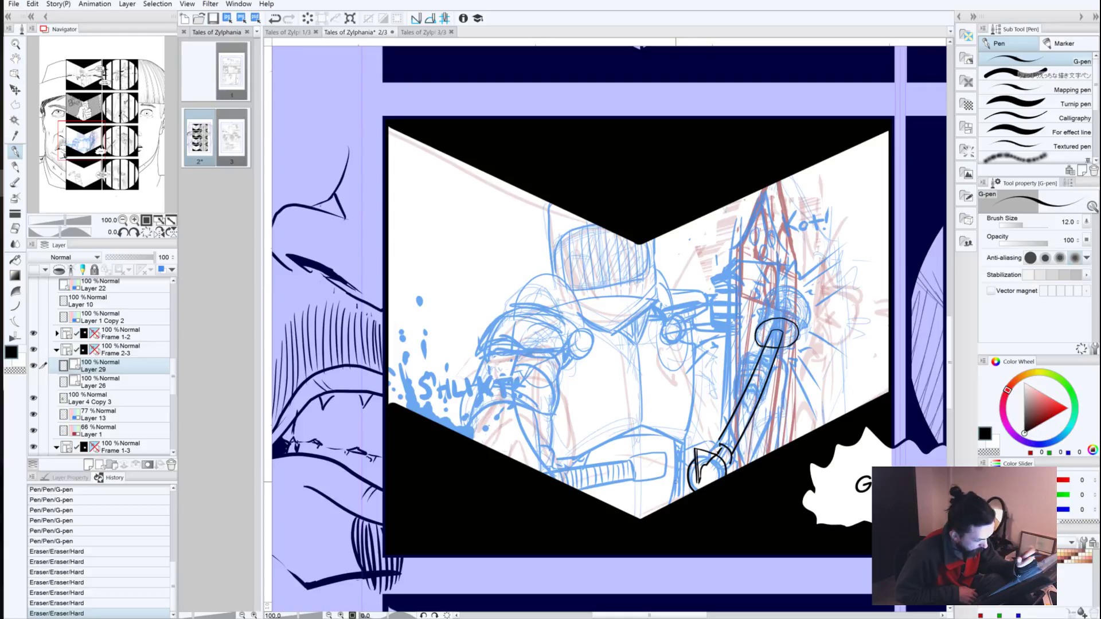
pyautogui.moveTo(701, 447)
pyautogui.mouseDown()
pyautogui.moveTo(712, 452)
pyautogui.moveTo(690, 450)
pyautogui.mouseUp()
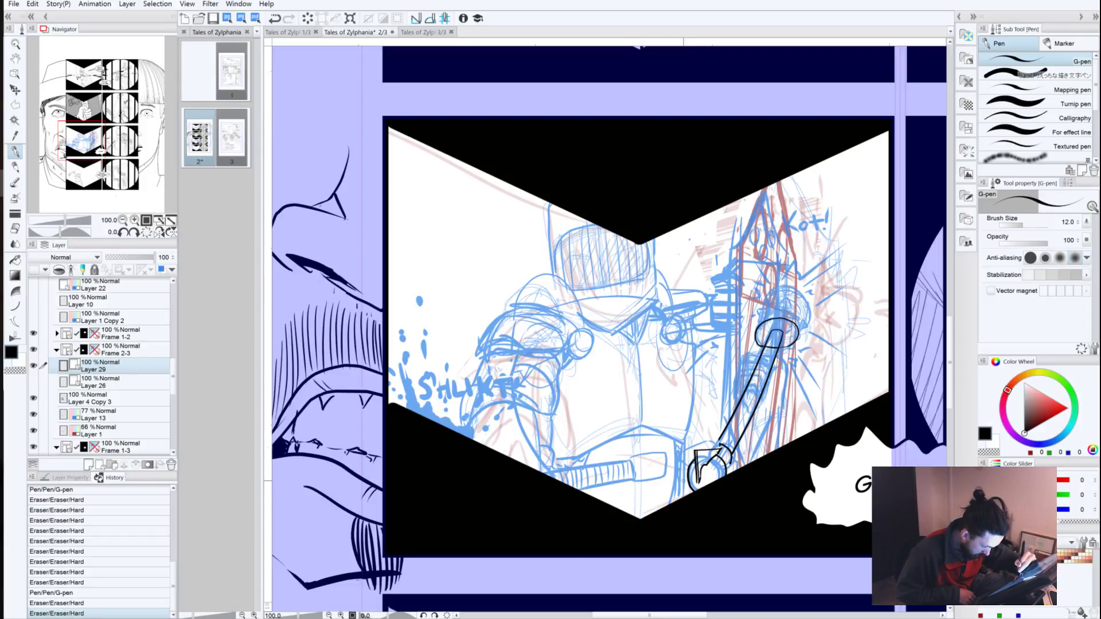
pyautogui.moveTo(701, 476); pyautogui.dragTo(694, 481)
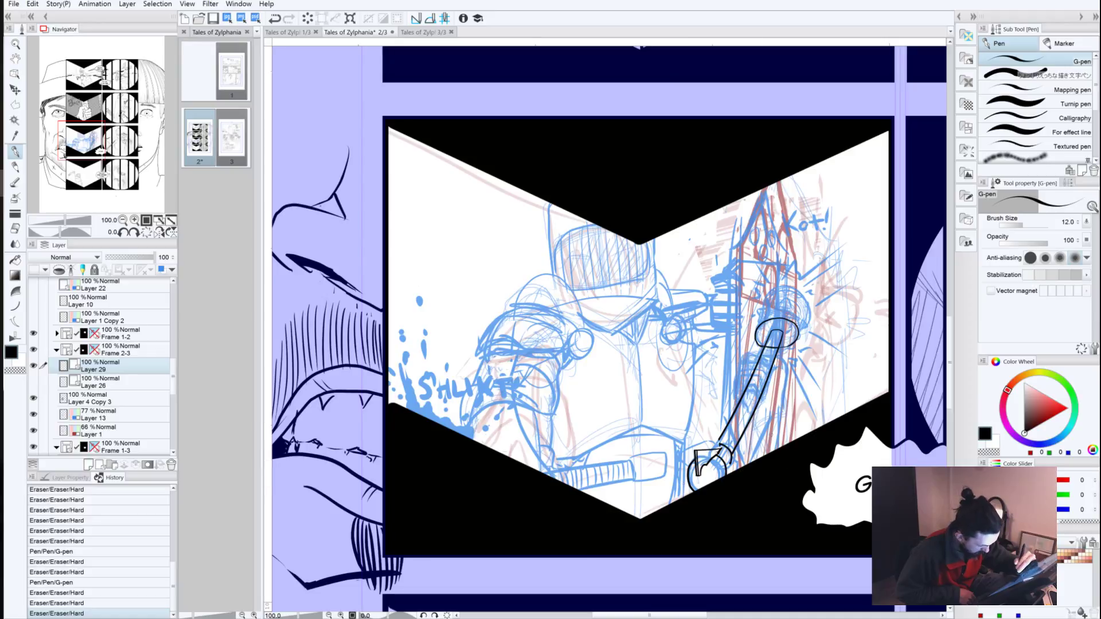
pyautogui.moveTo(688, 479); pyautogui.dragTo(680, 483)
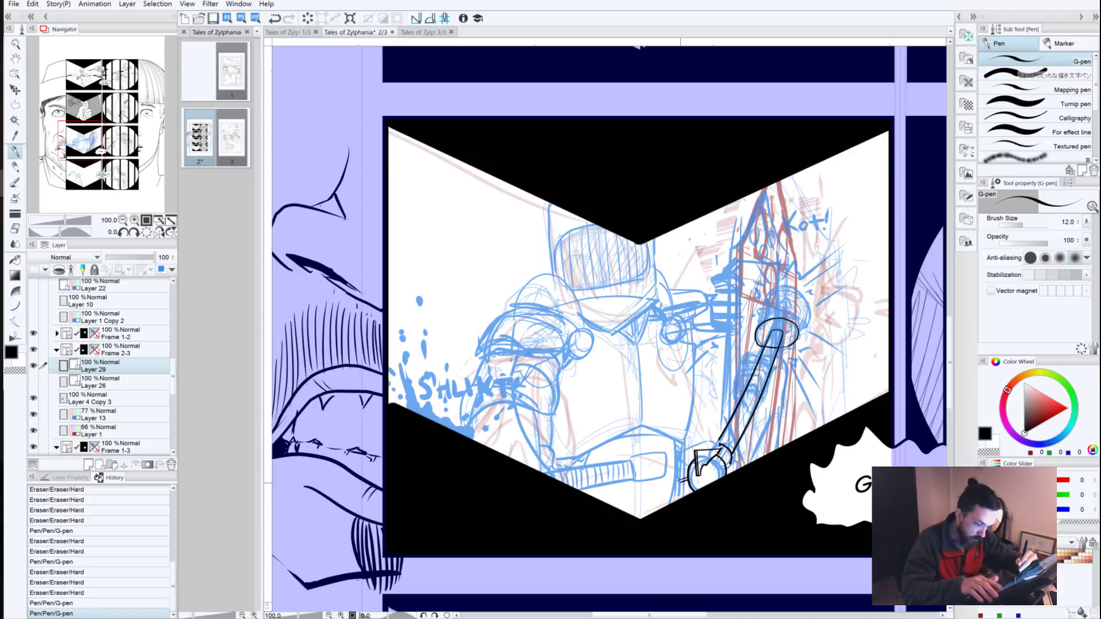
pyautogui.hotkey('ctrl', 'z')
pyautogui.hotkey('ctrl', 'z')
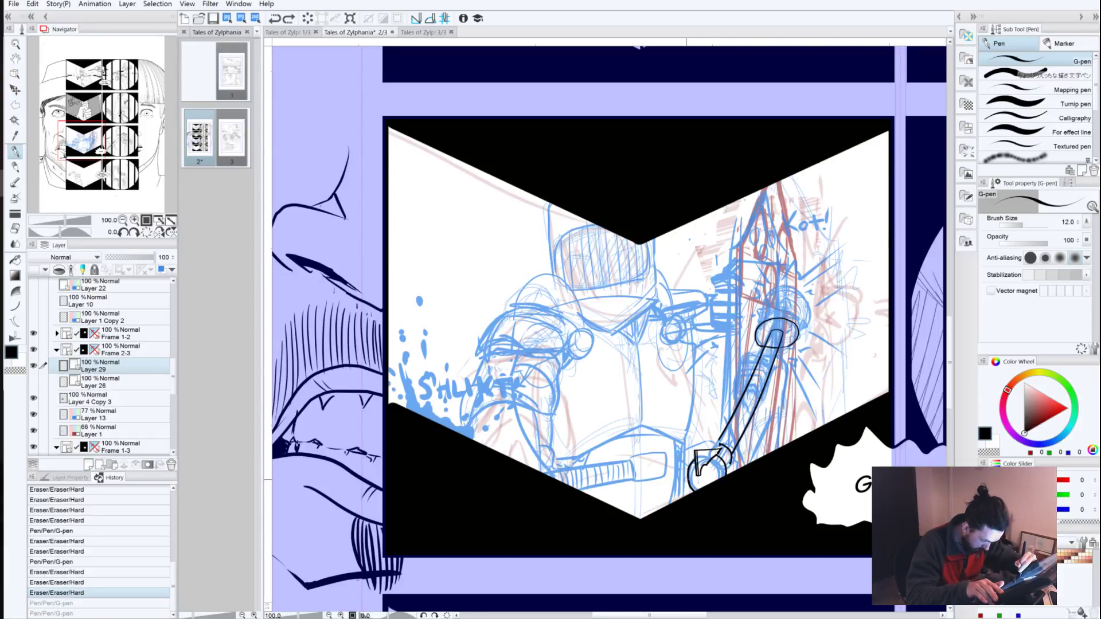
pyautogui.moveTo(689, 479); pyautogui.dragTo(680, 478)
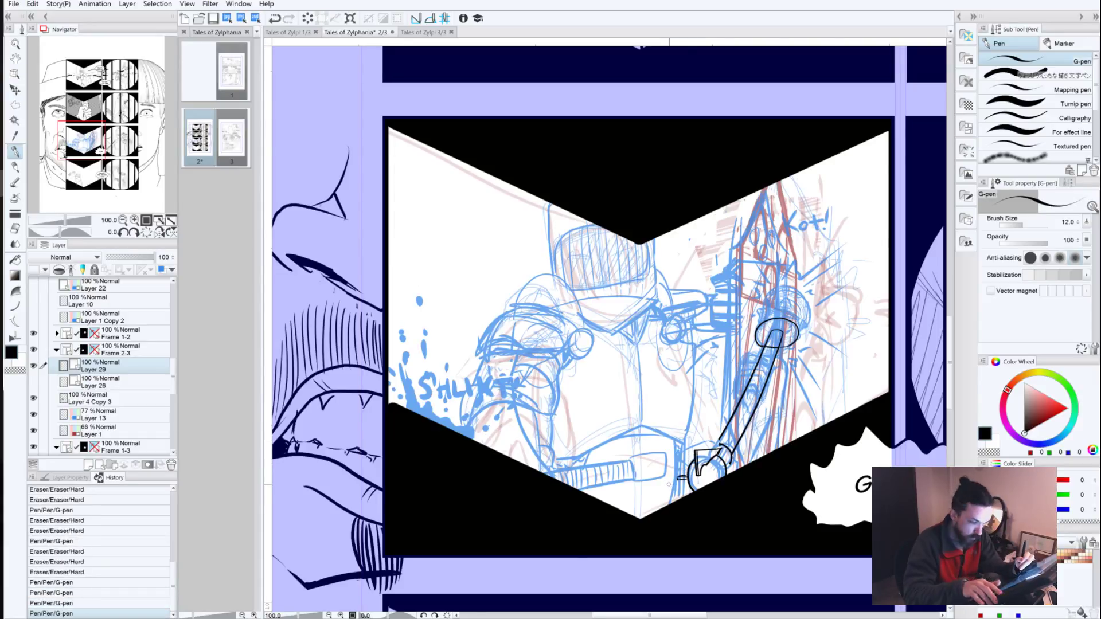
pyautogui.hotkey('ctrl', 'z')
pyautogui.hotkey('ctrl', 'z')
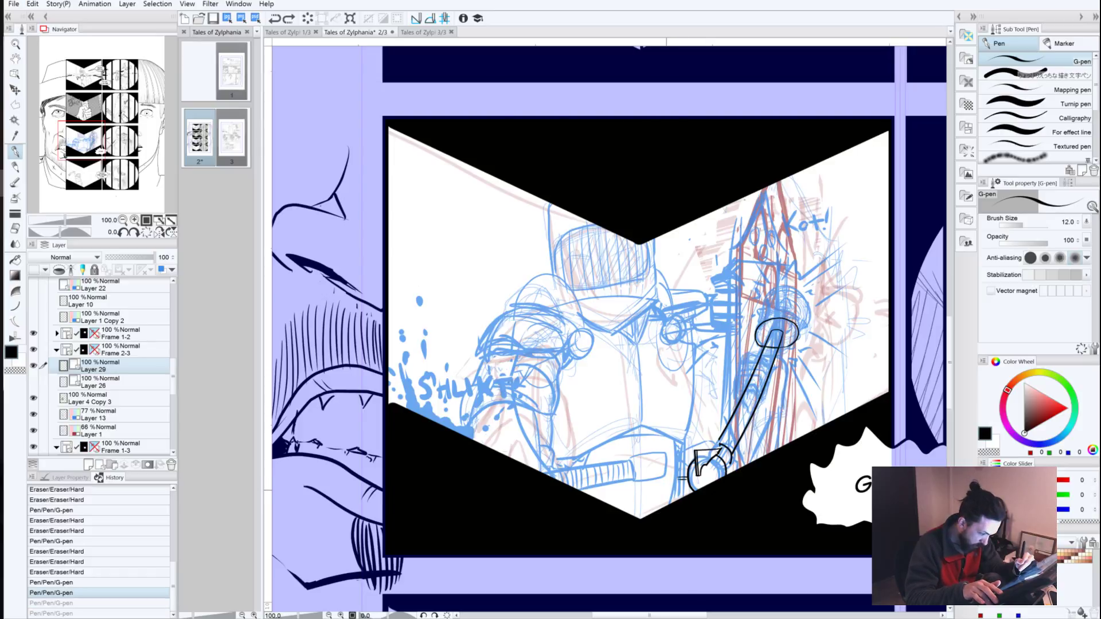
pyautogui.hotkey('ctrl', 'z')
pyautogui.hotkey('ctrl', 'z')
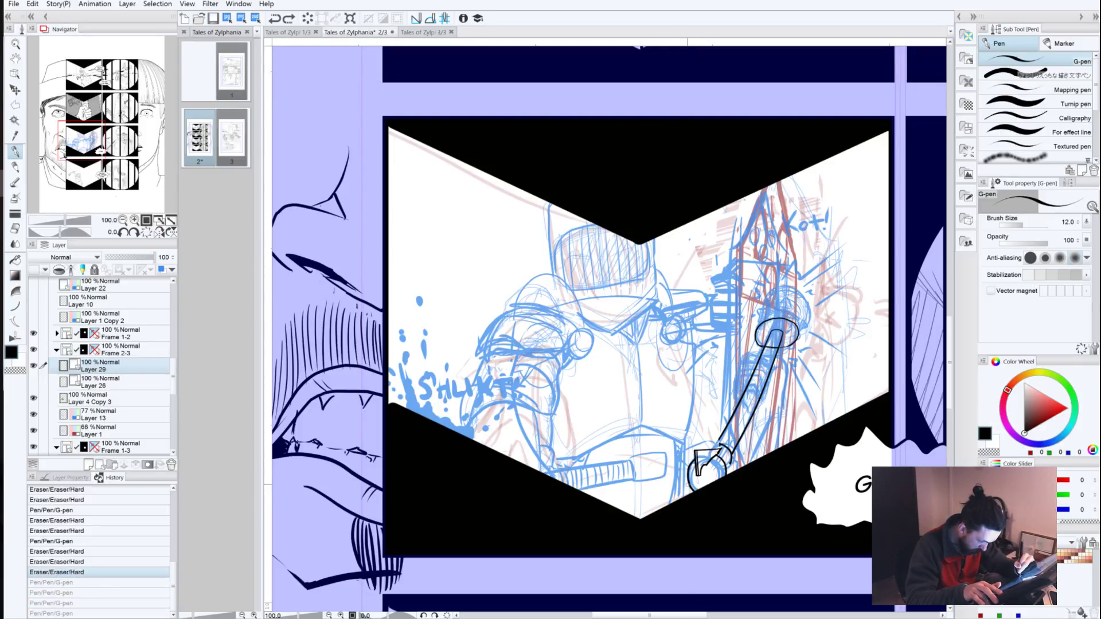
# Step: Ink short G-pen strokes on the lower outer edge of the round joint at the base of the slanted shaft
pyautogui.moveTo(687, 484); pyautogui.dragTo(688, 489)
pyautogui.hotkey('ctrl', 'z')
pyautogui.hotkey('ctrl', 'z')
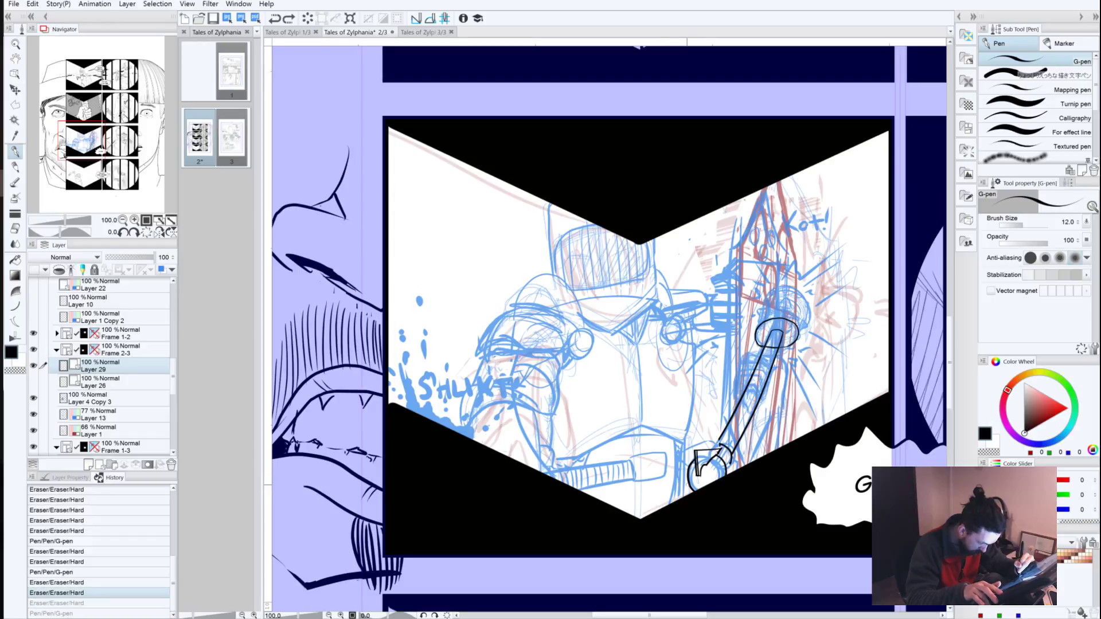
pyautogui.hotkey('ctrl', 'y')
pyautogui.hotkey('ctrl', 'y')
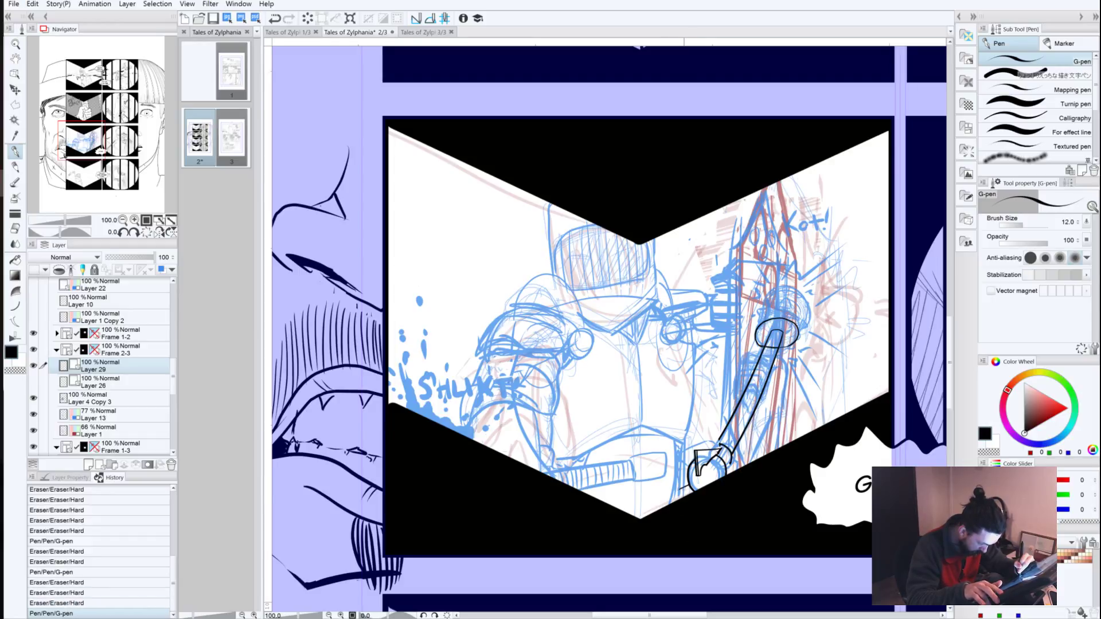
pyautogui.moveTo(688, 487); pyautogui.dragTo(680, 494)
pyautogui.hotkey('ctrl', 'z')
pyautogui.hotkey('ctrl', 'y')
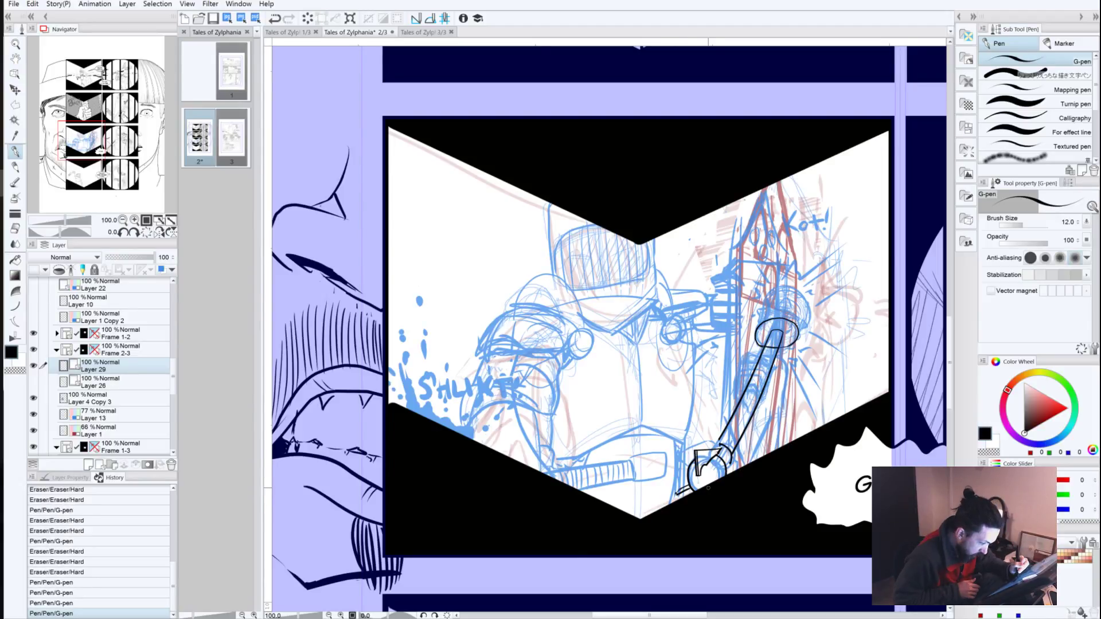
# Step: Ink the upper edge of the round joint and add contour lines along the shaft up to the oval
pyautogui.moveTo(730, 458); pyautogui.dragTo(729, 466)
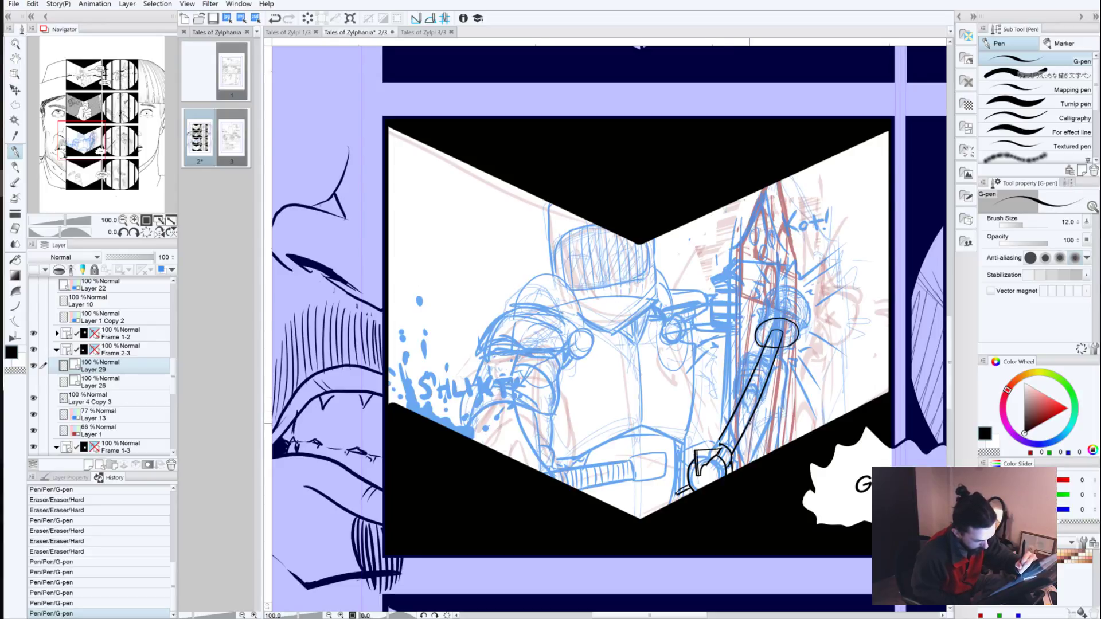
pyautogui.moveTo(750, 424)
pyautogui.mouseDown()
pyautogui.moveTo(737, 372)
pyautogui.moveTo(761, 385)
pyautogui.mouseUp()
pyautogui.moveTo(783, 347); pyautogui.dragTo(794, 344)
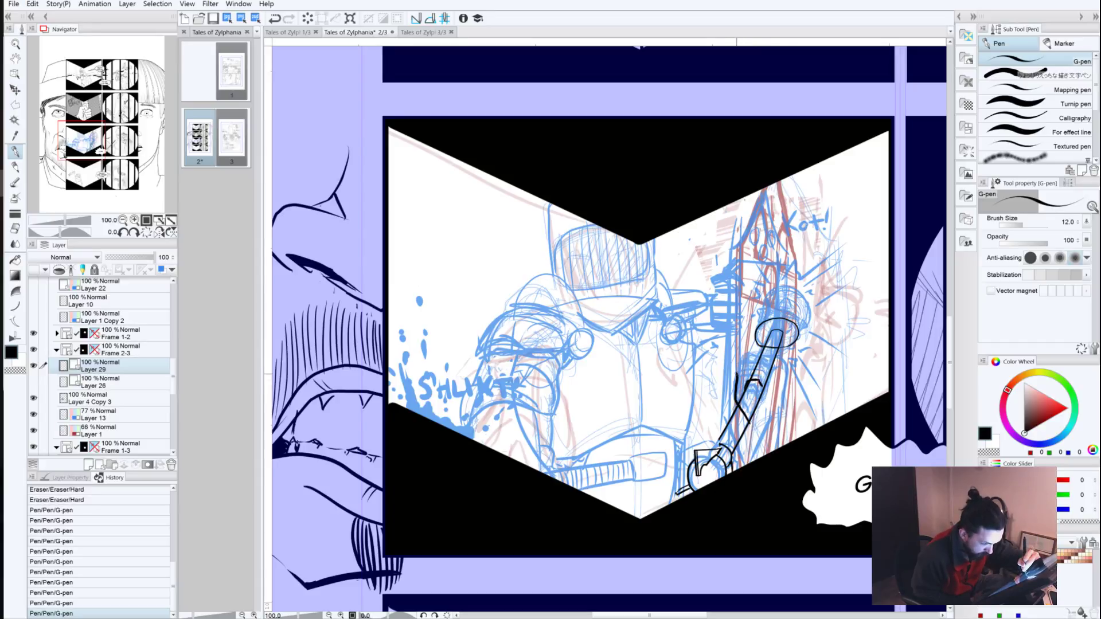
pyautogui.moveTo(736, 372)
pyautogui.mouseDown()
pyautogui.moveTo(764, 367)
pyautogui.moveTo(770, 380)
pyautogui.mouseUp()
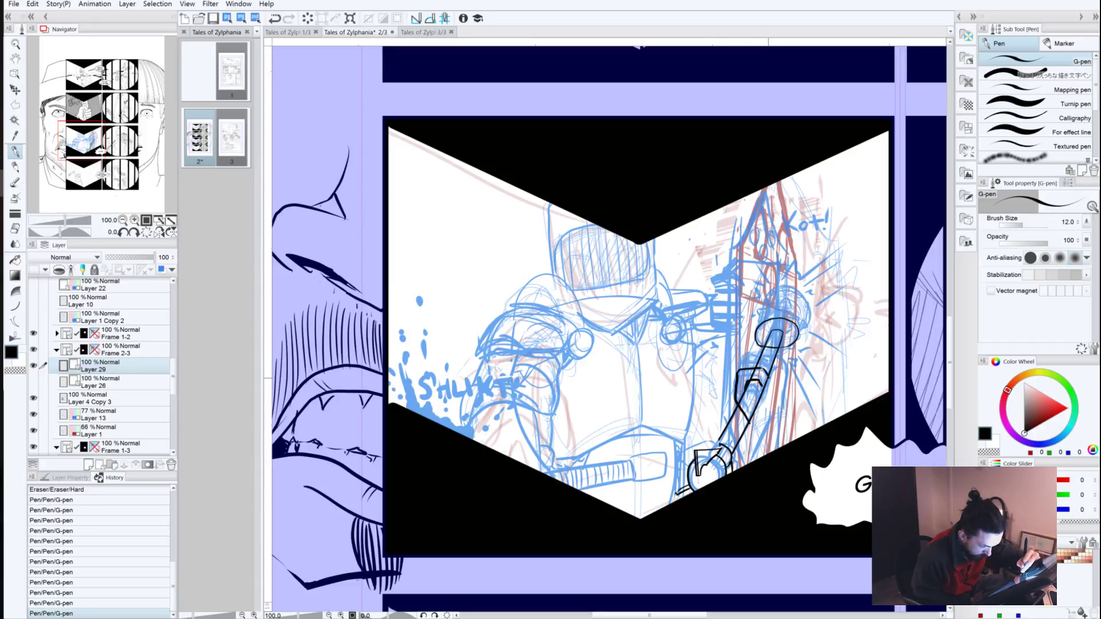
pyautogui.hotkey('ctrl', 'z')
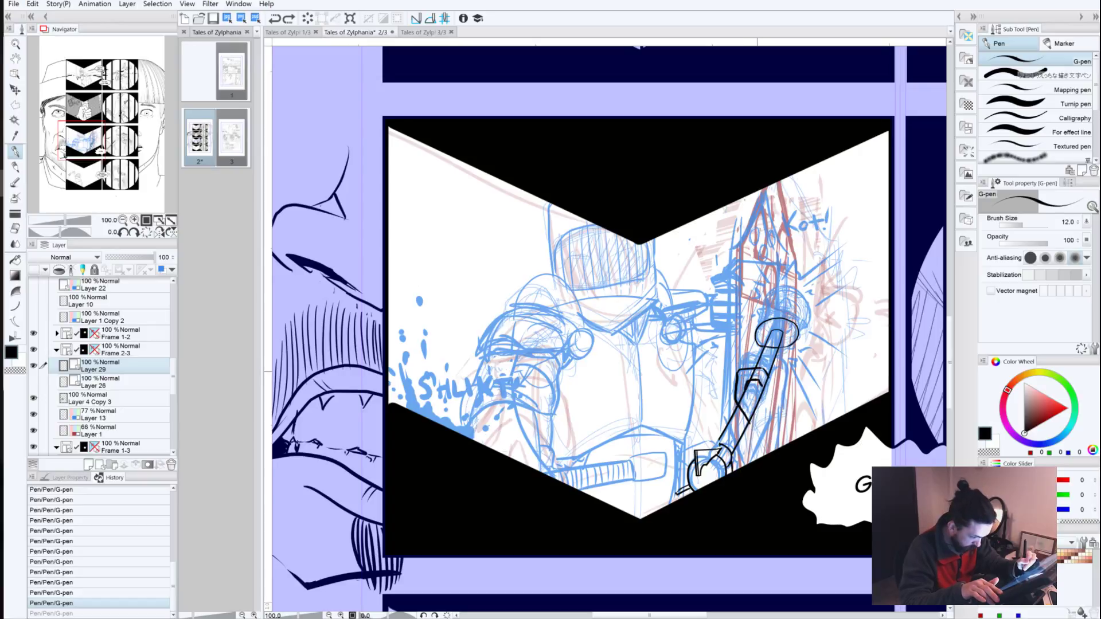
pyautogui.hotkey('ctrl', 'z')
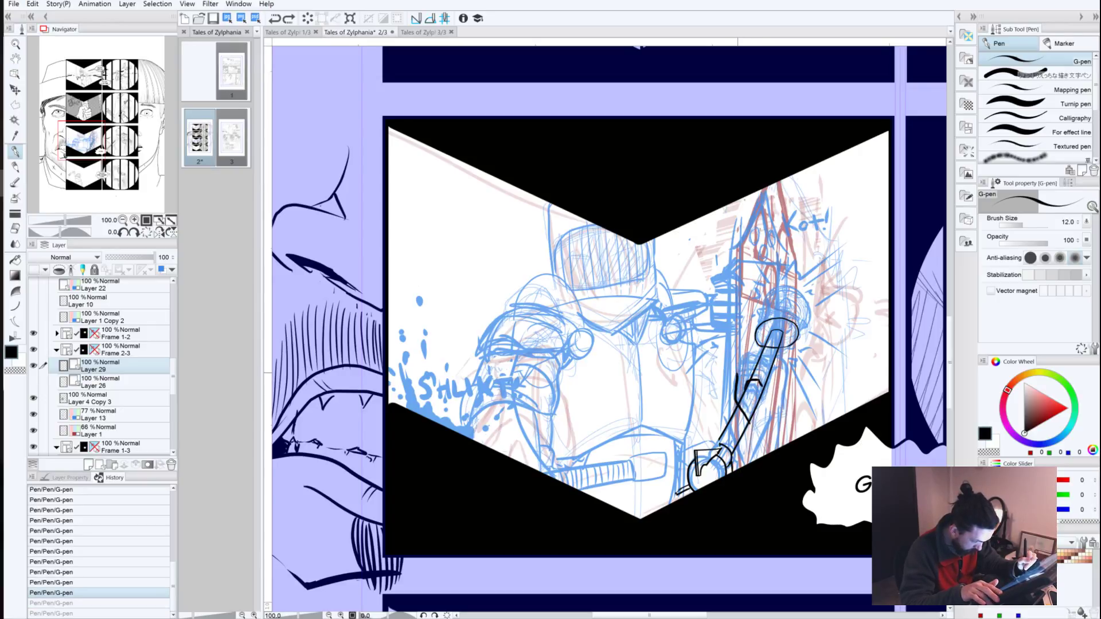
pyautogui.moveTo(739, 371)
pyautogui.mouseDown()
pyautogui.moveTo(764, 367)
pyautogui.moveTo(772, 385)
pyautogui.mouseUp()
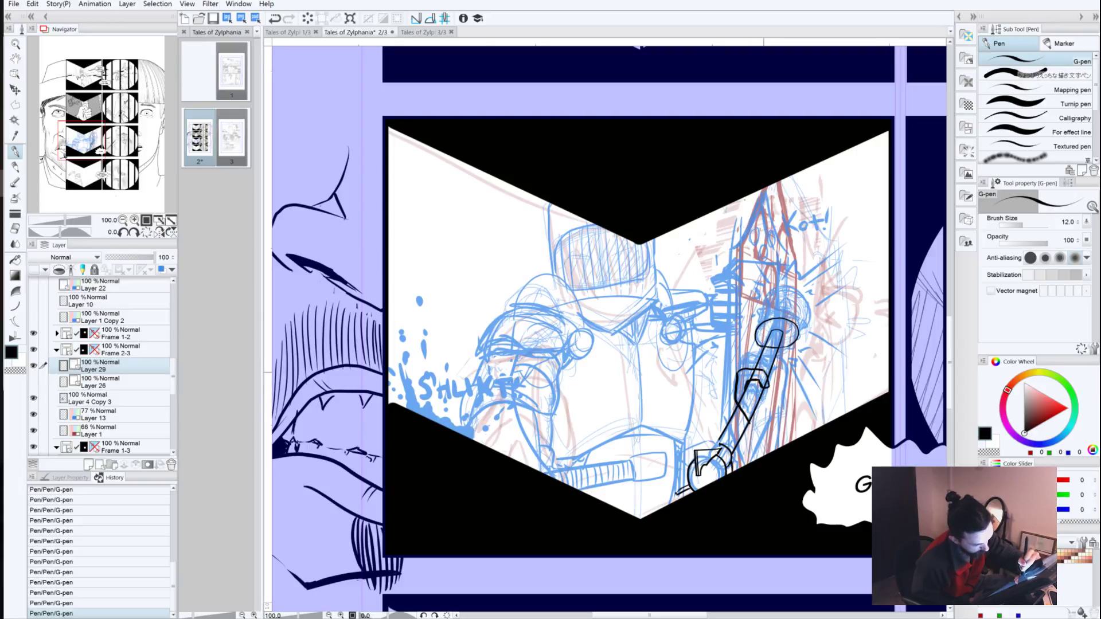
pyautogui.hotkey('ctrl', 'z')
pyautogui.hotkey('ctrl', 'z')
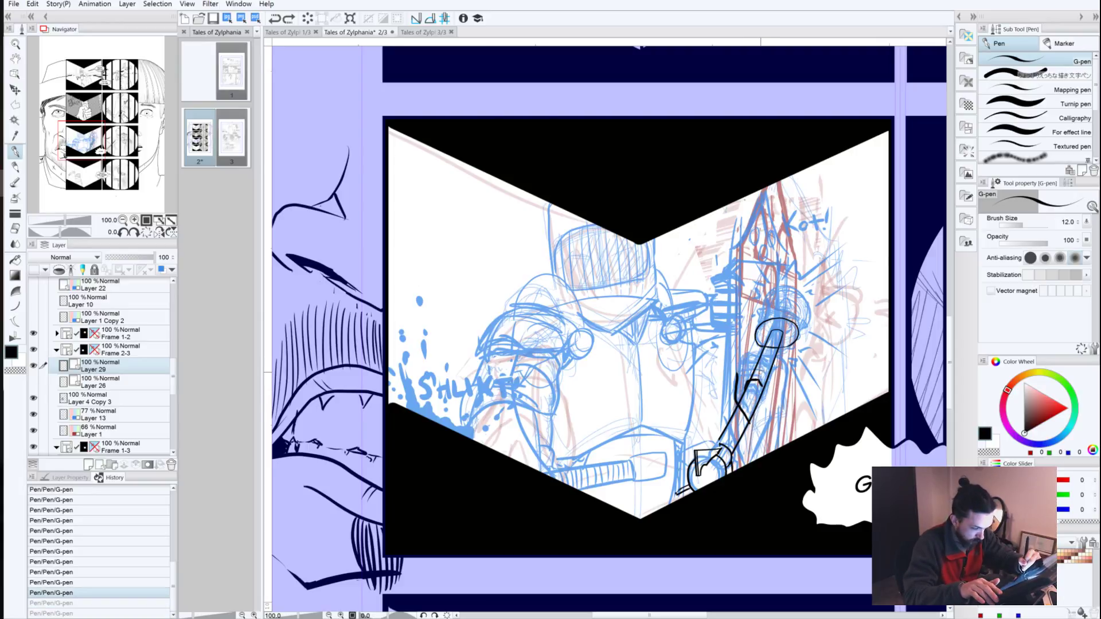
pyautogui.hotkey('ctrl', 'z')
pyautogui.hotkey('ctrl', 'z')
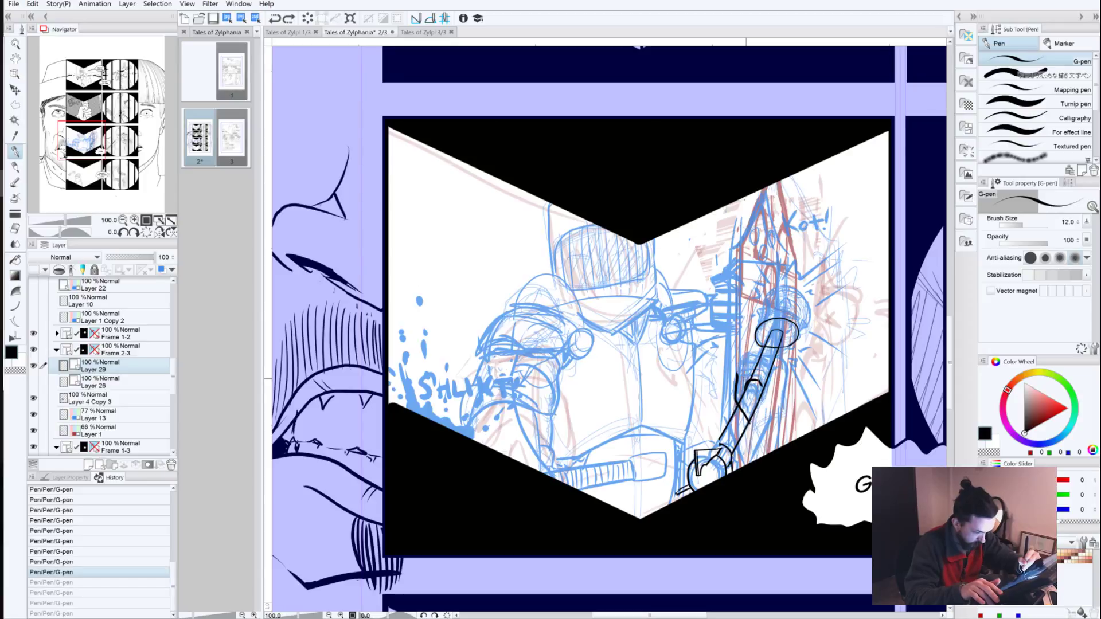
pyautogui.hotkey('ctrl', 'z')
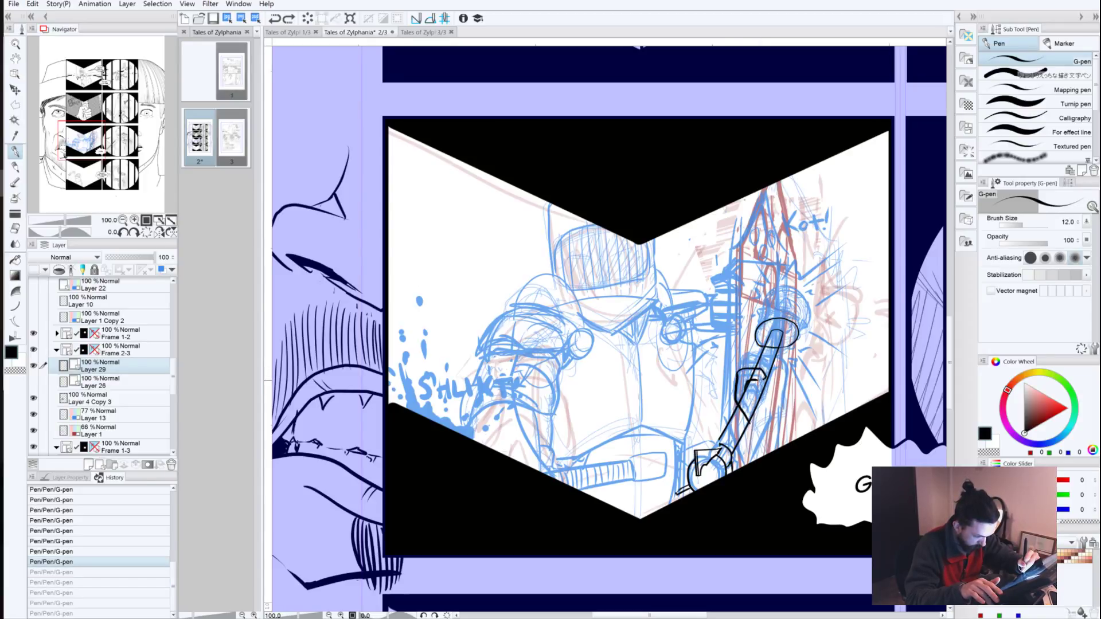
pyautogui.moveTo(761, 371); pyautogui.dragTo(751, 372)
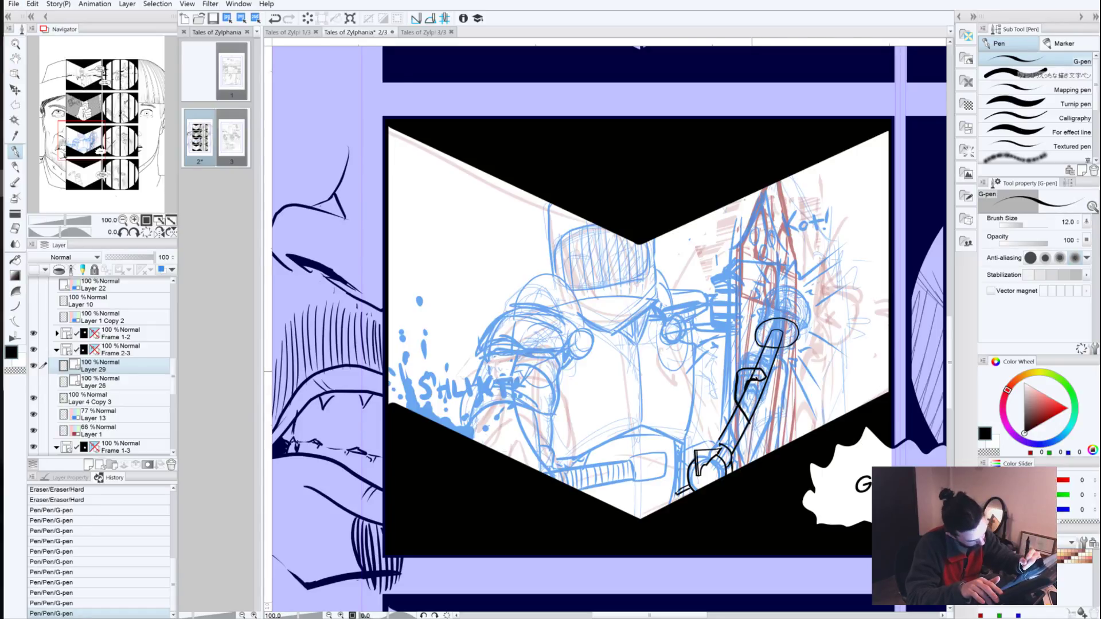
pyautogui.moveTo(745, 417); pyautogui.dragTo(736, 390)
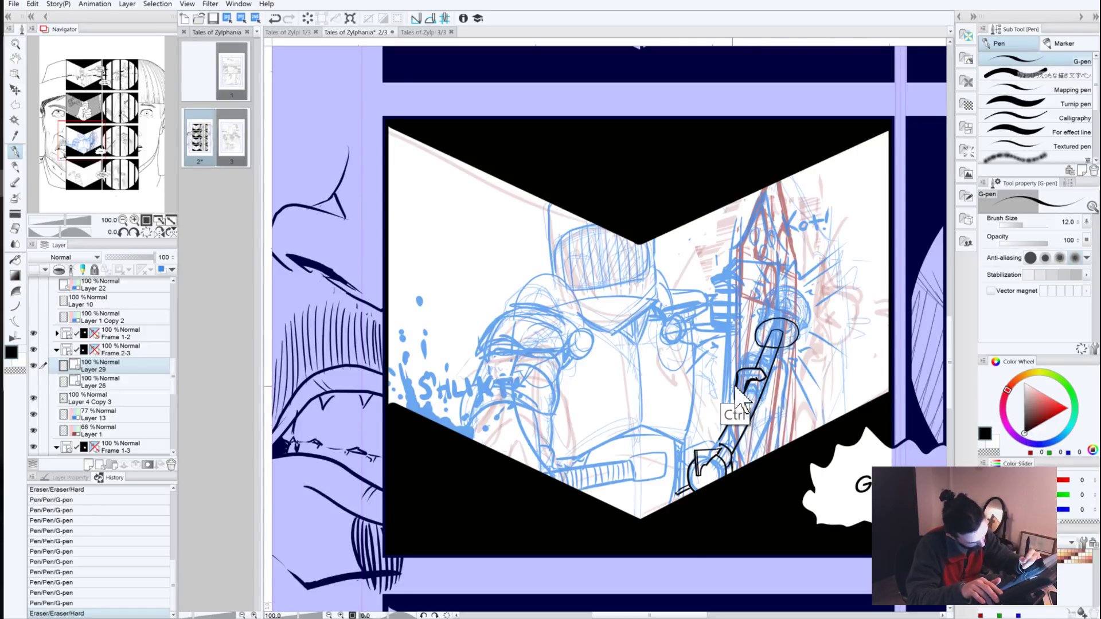
pyautogui.hotkey('ctrl', 'z')
pyautogui.hotkey('ctrl', 'z')
pyautogui.hotkey('ctrl', 'z')
pyautogui.hotkey('ctrl', 'z')
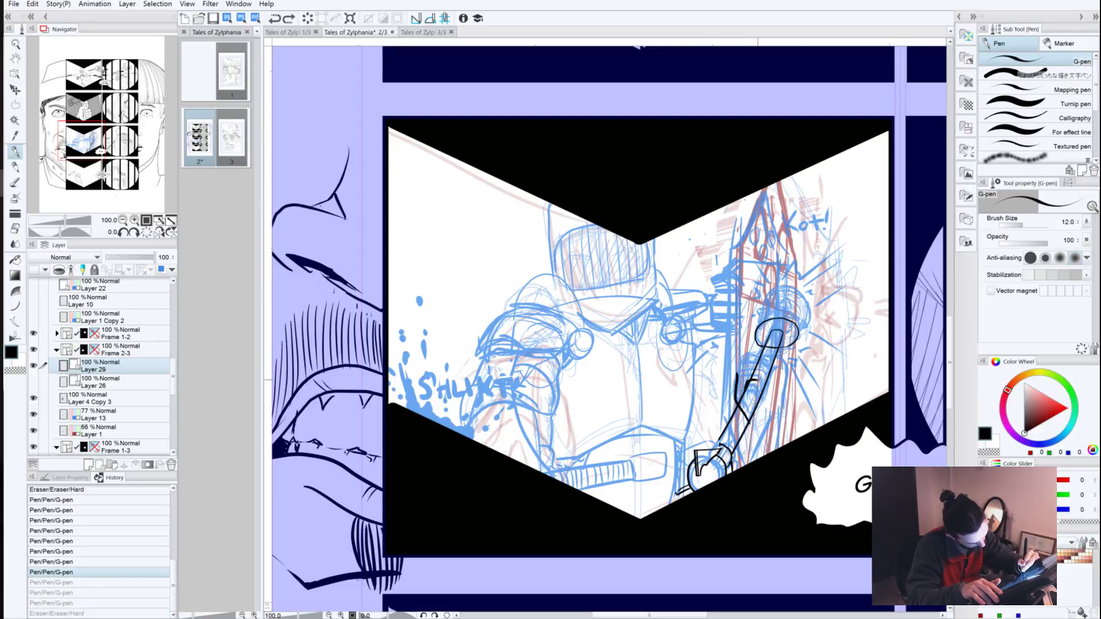
# Step: Ink the curved, finger-like bands wrapping around the middle of the shaft and up towards the oval
pyautogui.moveTo(746, 376); pyautogui.dragTo(764, 375)
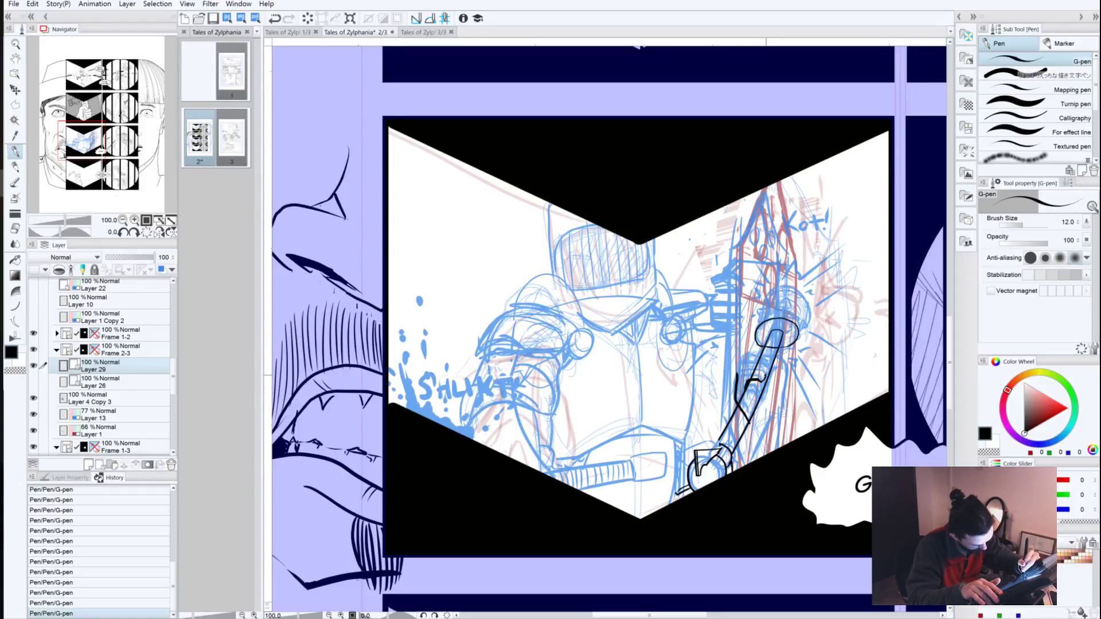
pyautogui.moveTo(764, 373); pyautogui.dragTo(747, 367)
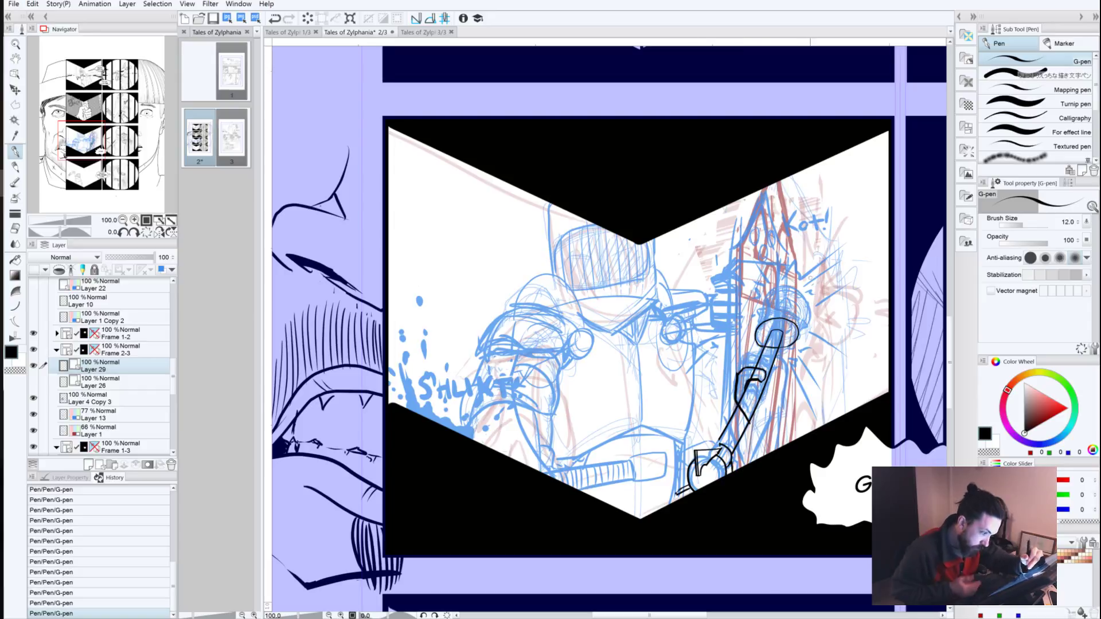
pyautogui.moveTo(744, 363)
pyautogui.mouseDown()
pyautogui.moveTo(764, 362)
pyautogui.moveTo(764, 375)
pyautogui.moveTo(758, 353)
pyautogui.moveTo(770, 352)
pyautogui.moveTo(775, 370)
pyautogui.mouseUp()
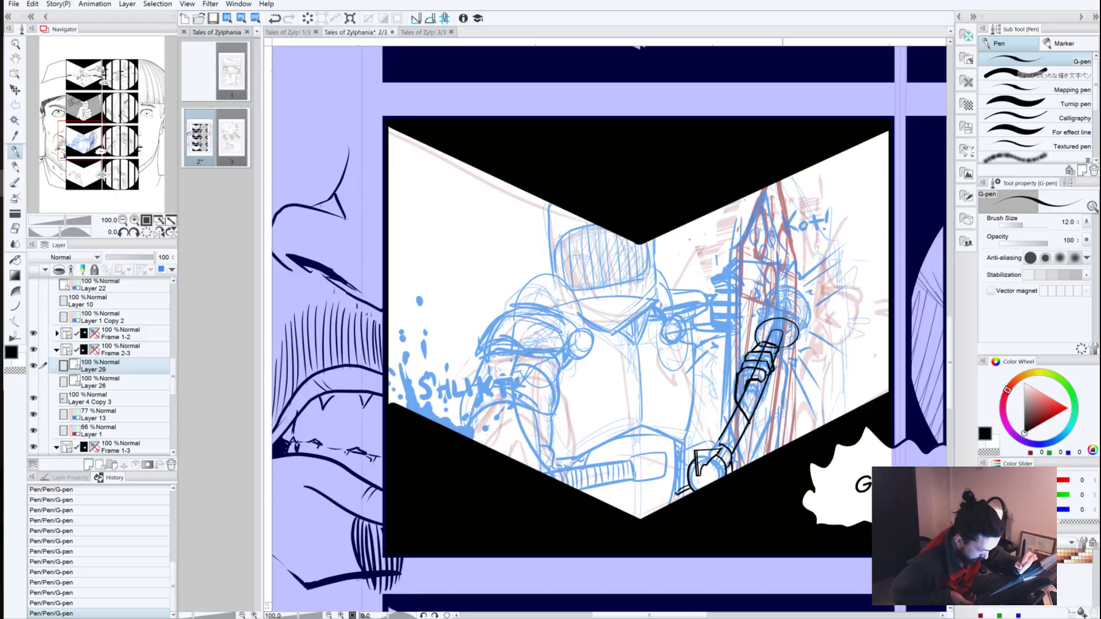
# Step: Ink a long line beside the shaft down from the oval and reinforce the curved bands across the shaft
pyautogui.moveTo(782, 418); pyautogui.dragTo(783, 344)
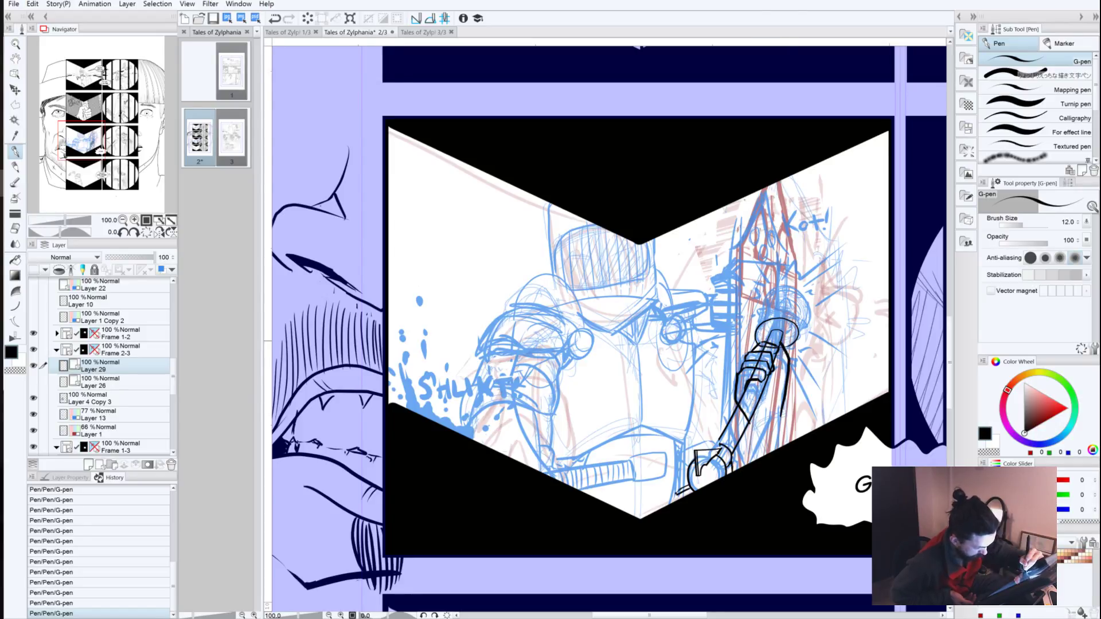
pyautogui.moveTo(770, 342)
pyautogui.mouseDown()
pyautogui.moveTo(754, 353)
pyautogui.moveTo(785, 361)
pyautogui.moveTo(760, 415)
pyautogui.moveTo(786, 416)
pyautogui.moveTo(755, 435)
pyautogui.moveTo(748, 421)
pyautogui.mouseUp()
pyautogui.hotkey('ctrl', 'z')
pyautogui.moveTo(748, 371); pyautogui.dragTo(780, 364)
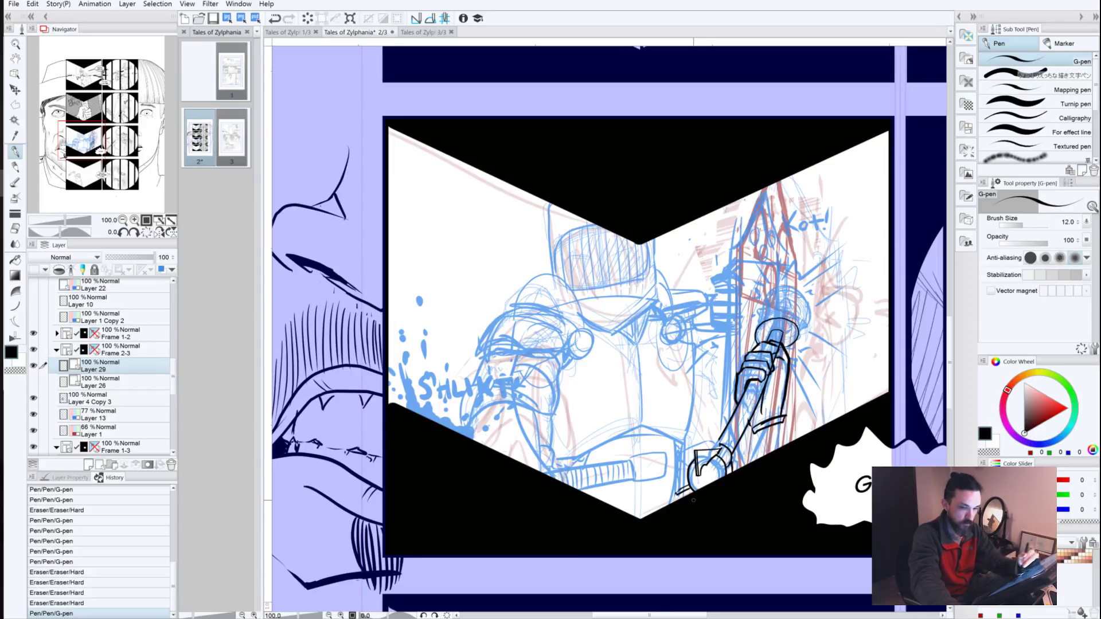
# Step: Clean up the overlapping ink lines just below the oval where the shaft meets it
pyautogui.moveTo(770, 344)
pyautogui.mouseDown()
pyautogui.moveTo(784, 339)
pyautogui.moveTo(794, 353)
pyautogui.moveTo(788, 376)
pyautogui.moveTo(778, 346)
pyautogui.mouseUp()
pyautogui.click(776, 343)
pyautogui.moveTo(781, 346); pyautogui.dragTo(774, 349)
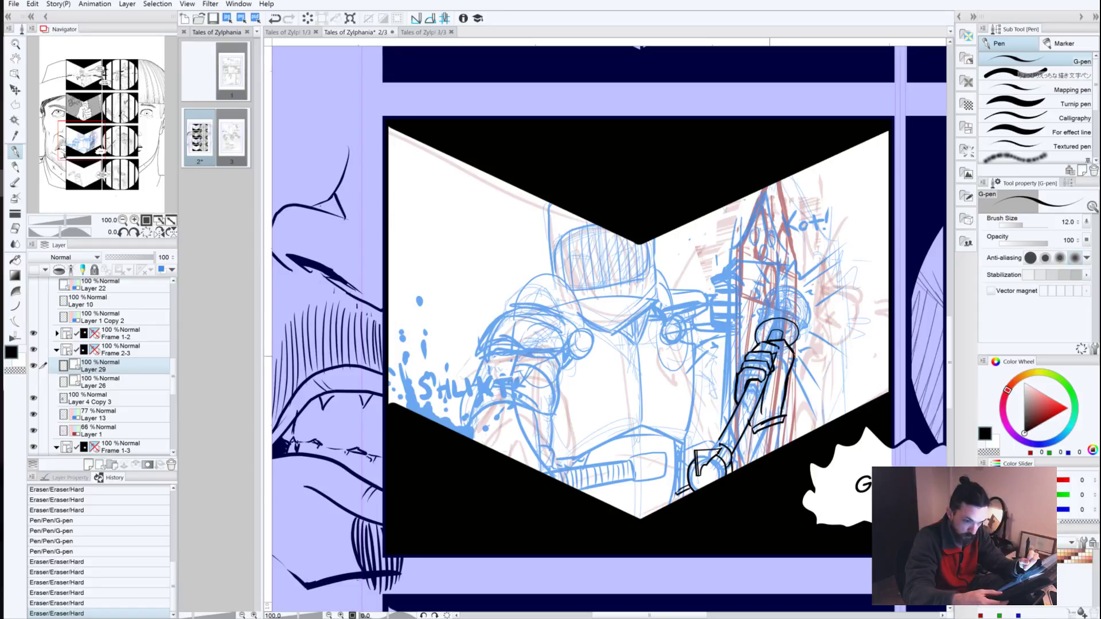
pyautogui.hotkey('ctrl', 'z')
pyautogui.hotkey('ctrl', 'y')
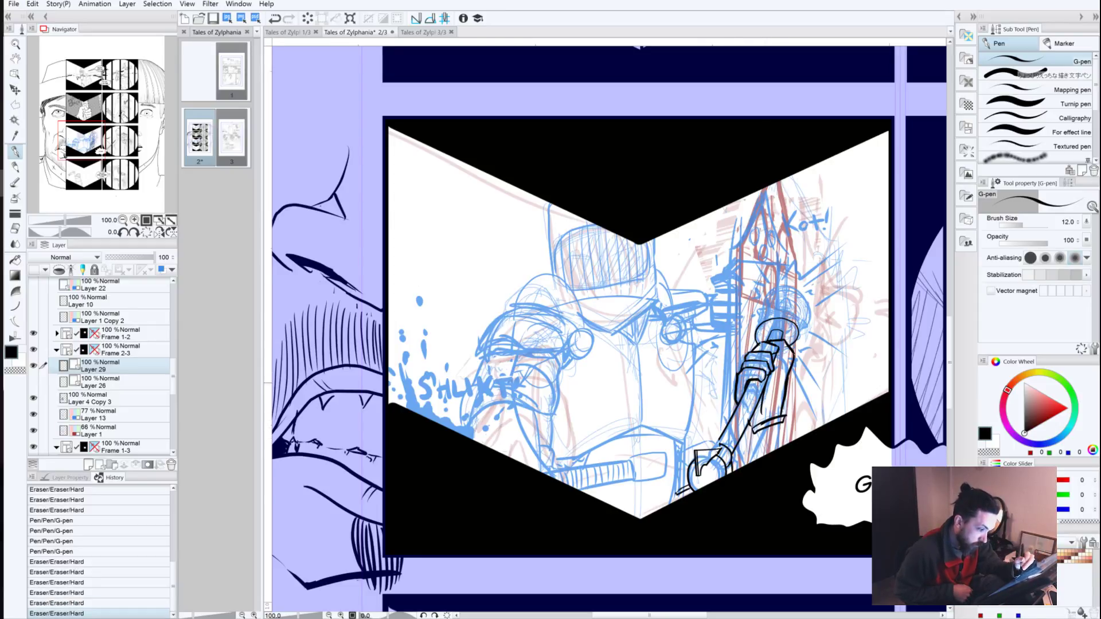
# Step: Erase stray ink beside the lower shaft and ink the upright block shape at the panel's lower edge
pyautogui.moveTo(762, 394)
pyautogui.mouseDown()
pyautogui.moveTo(772, 407)
pyautogui.moveTo(759, 414)
pyautogui.mouseUp()
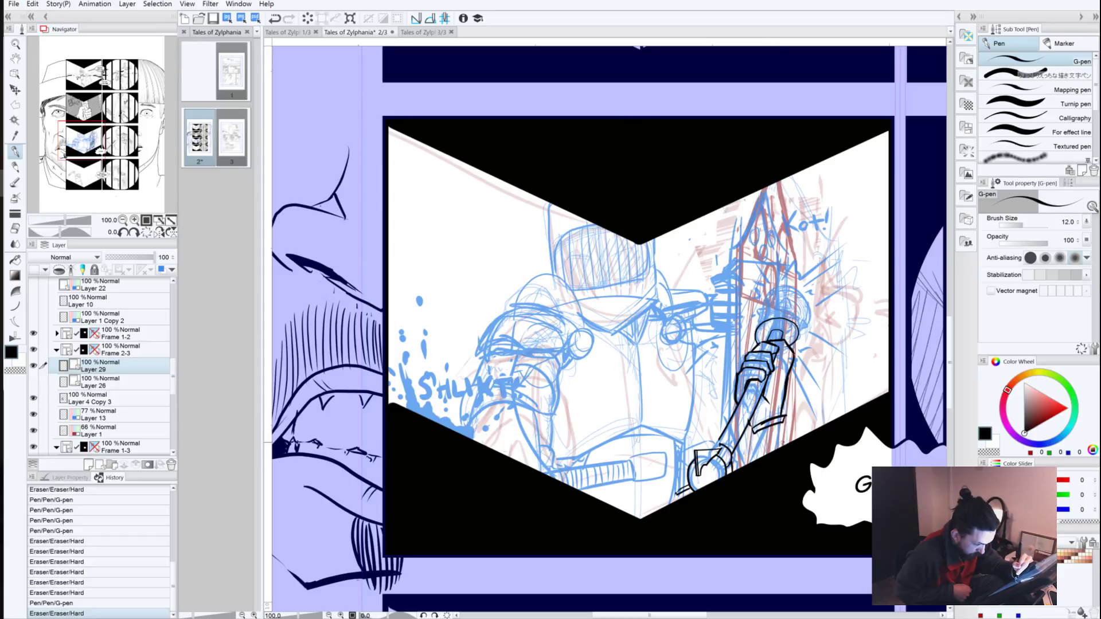
pyautogui.moveTo(760, 452)
pyautogui.mouseDown()
pyautogui.moveTo(785, 435)
pyautogui.moveTo(752, 461)
pyautogui.moveTo(747, 448)
pyautogui.moveTo(780, 434)
pyautogui.mouseUp()
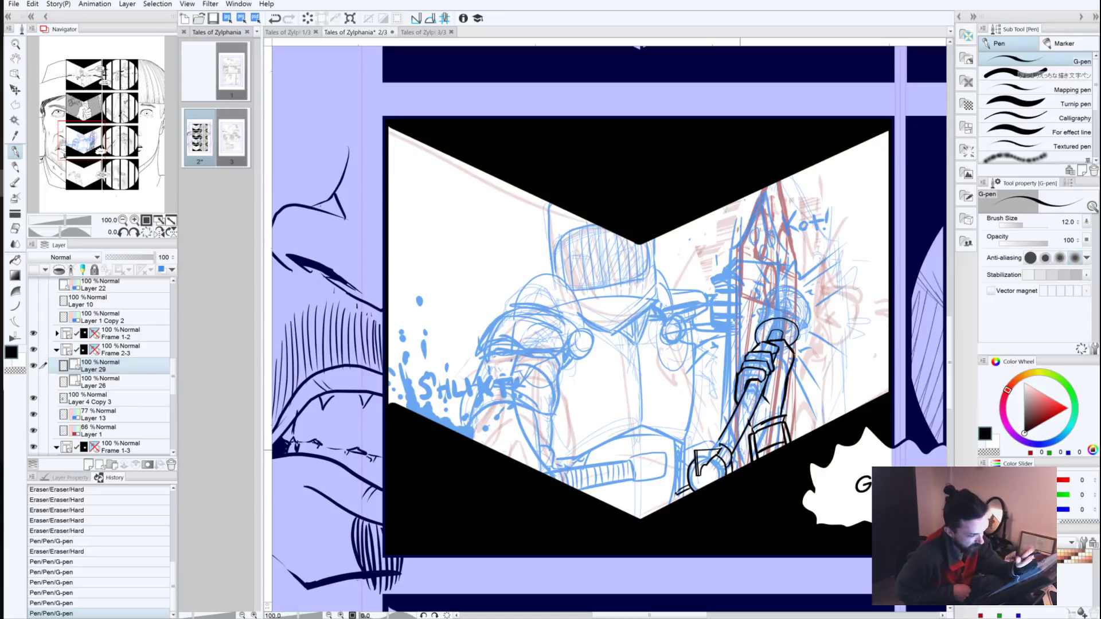
# Step: Erase stray marks around the bands and remove the long line running beside the shaft down to the block
pyautogui.click(763, 397)
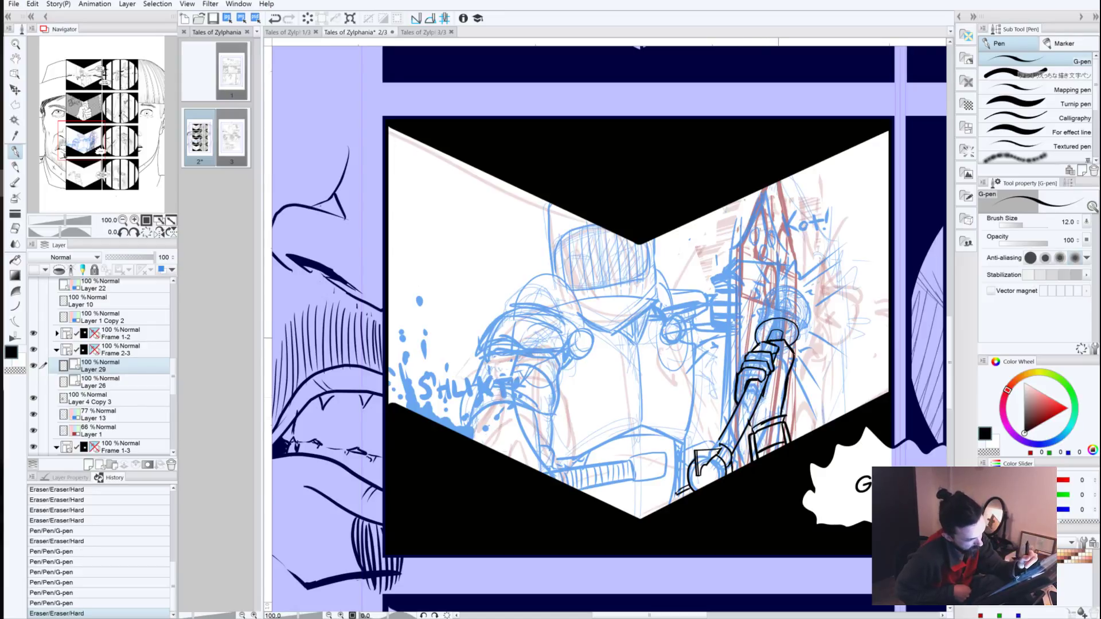
pyautogui.click(761, 373)
pyautogui.click(758, 355)
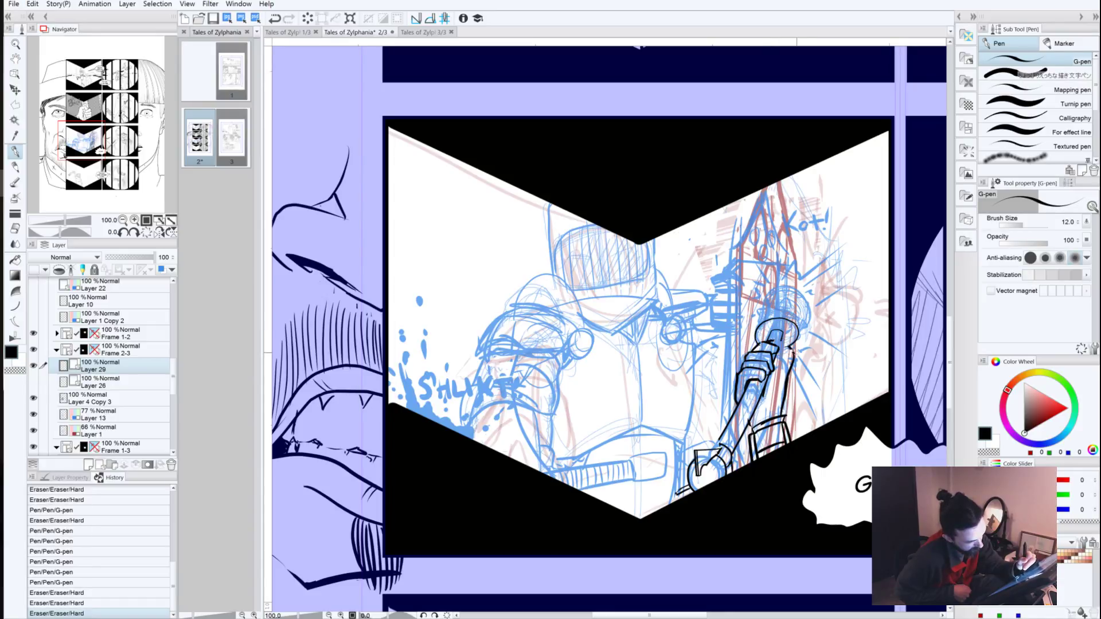
pyautogui.click(795, 354)
pyautogui.click(792, 363)
pyautogui.moveTo(789, 372); pyautogui.dragTo(781, 416)
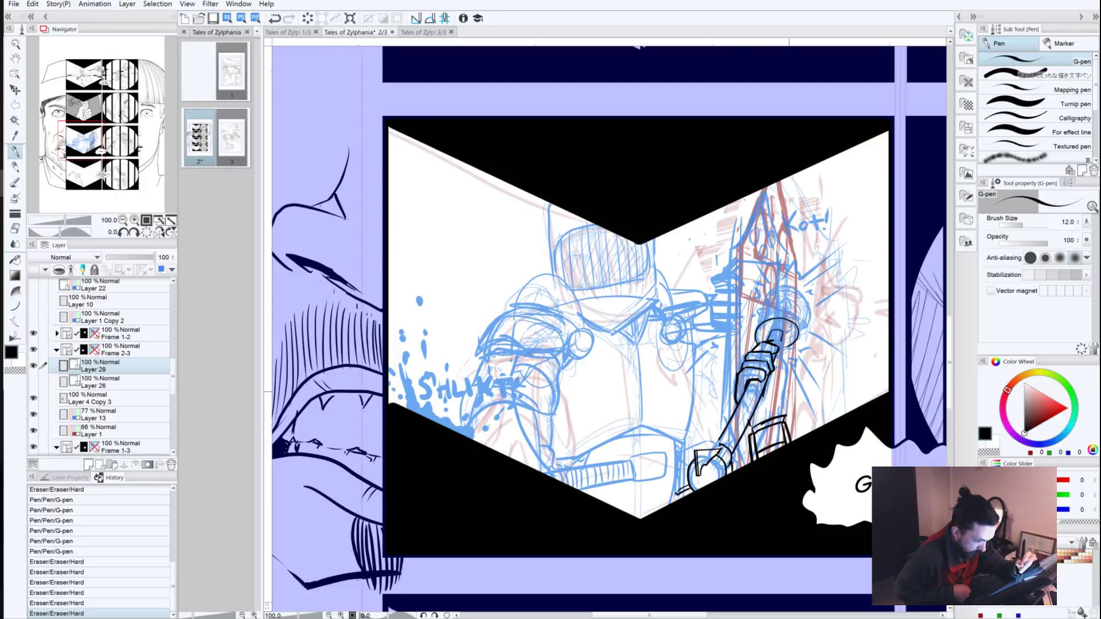
# Step: Ink the slanted top edge and small inner details of the block, and touch up the lines below the oval
pyautogui.moveTo(790, 390)
pyautogui.mouseDown()
pyautogui.moveTo(751, 419)
pyautogui.moveTo(791, 410)
pyautogui.moveTo(784, 424)
pyautogui.moveTo(746, 435)
pyautogui.mouseUp()
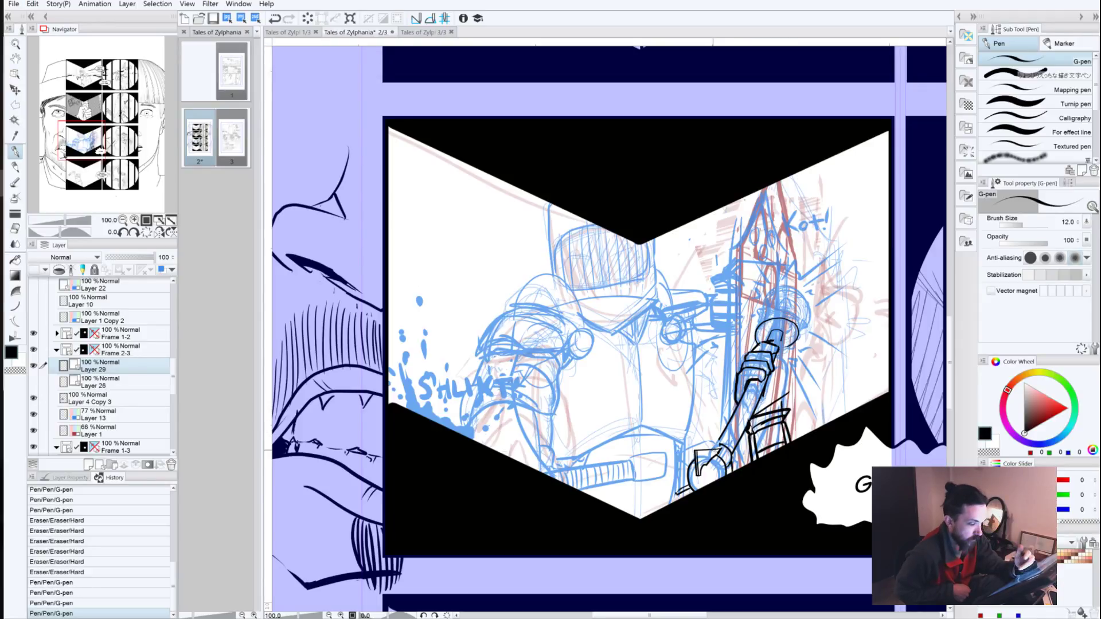
pyautogui.moveTo(781, 418)
pyautogui.mouseDown()
pyautogui.moveTo(751, 430)
pyautogui.moveTo(776, 426)
pyautogui.mouseUp()
pyautogui.click(756, 428)
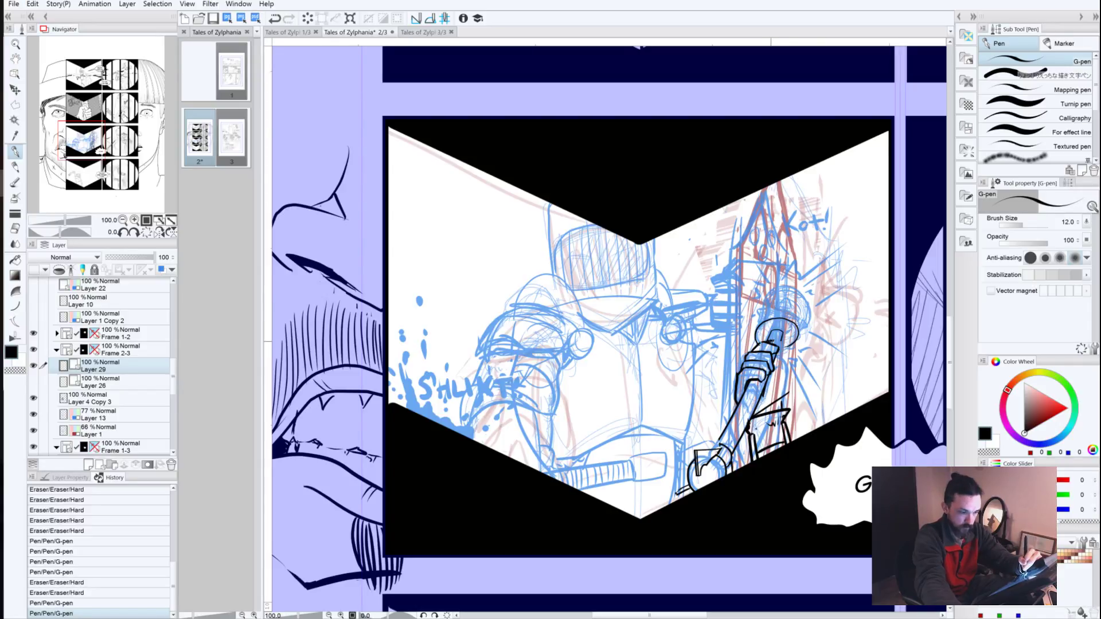
pyautogui.moveTo(777, 342); pyautogui.dragTo(784, 350)
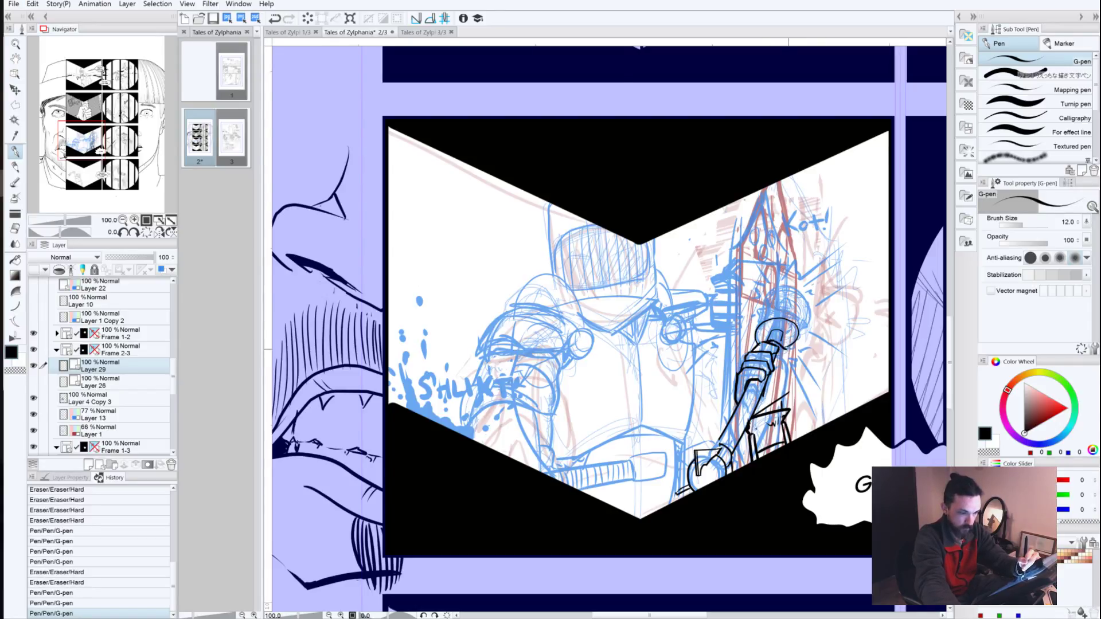
# Step: Ink the outer contour from beneath the oval down towards the block, and rework the short lines just below the oval
pyautogui.moveTo(787, 353); pyautogui.dragTo(787, 395)
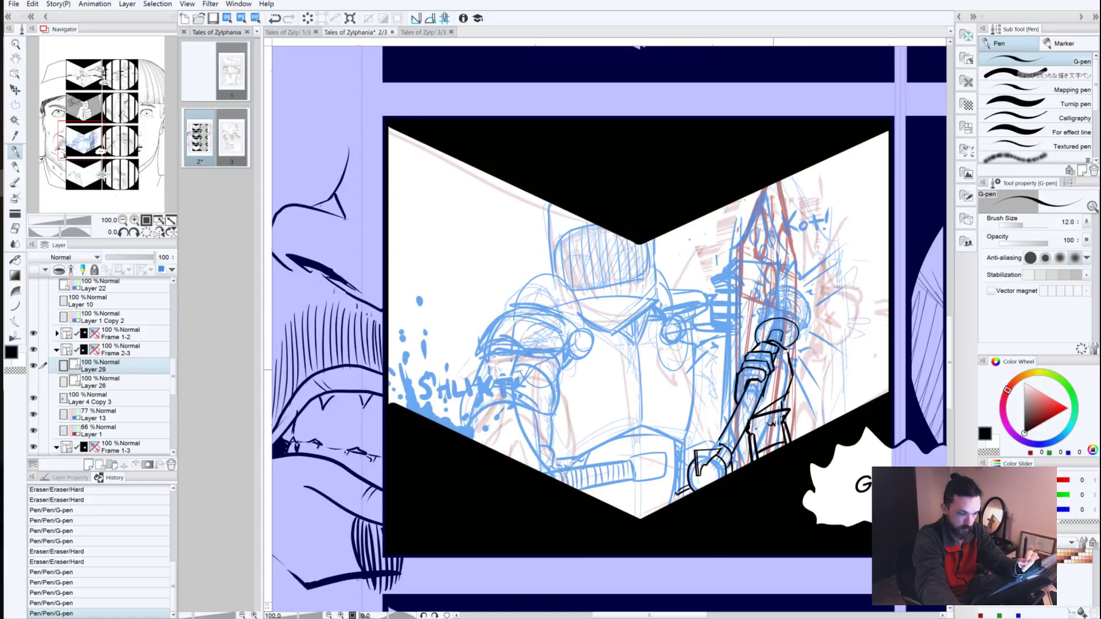
pyautogui.moveTo(787, 352)
pyautogui.mouseDown()
pyautogui.moveTo(782, 341)
pyautogui.moveTo(775, 356)
pyautogui.mouseUp()
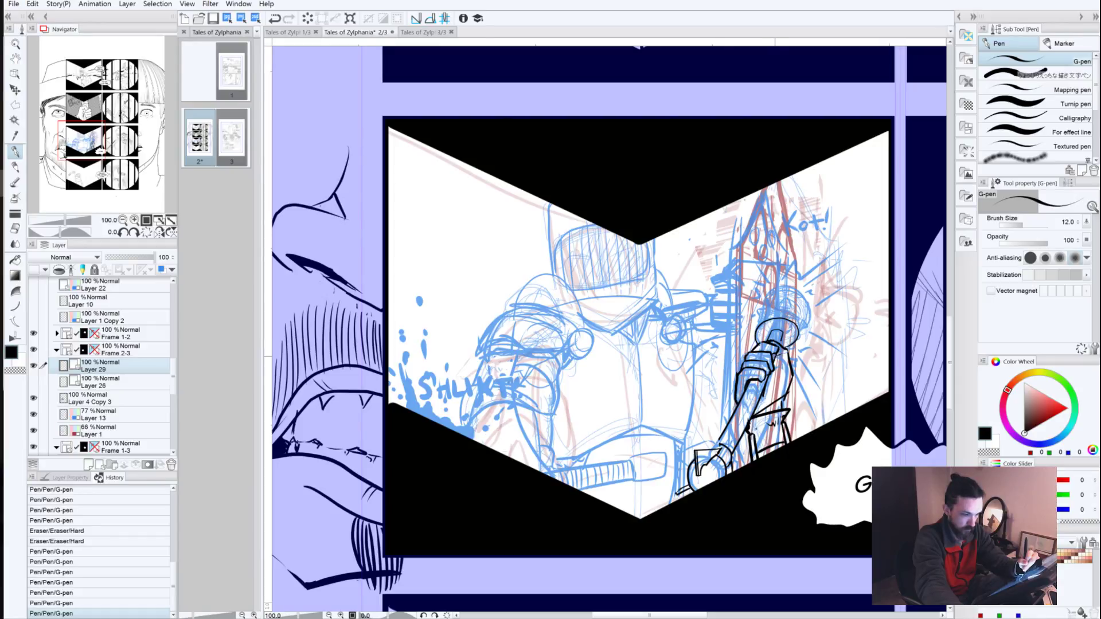
pyautogui.moveTo(774, 354); pyautogui.dragTo(779, 366)
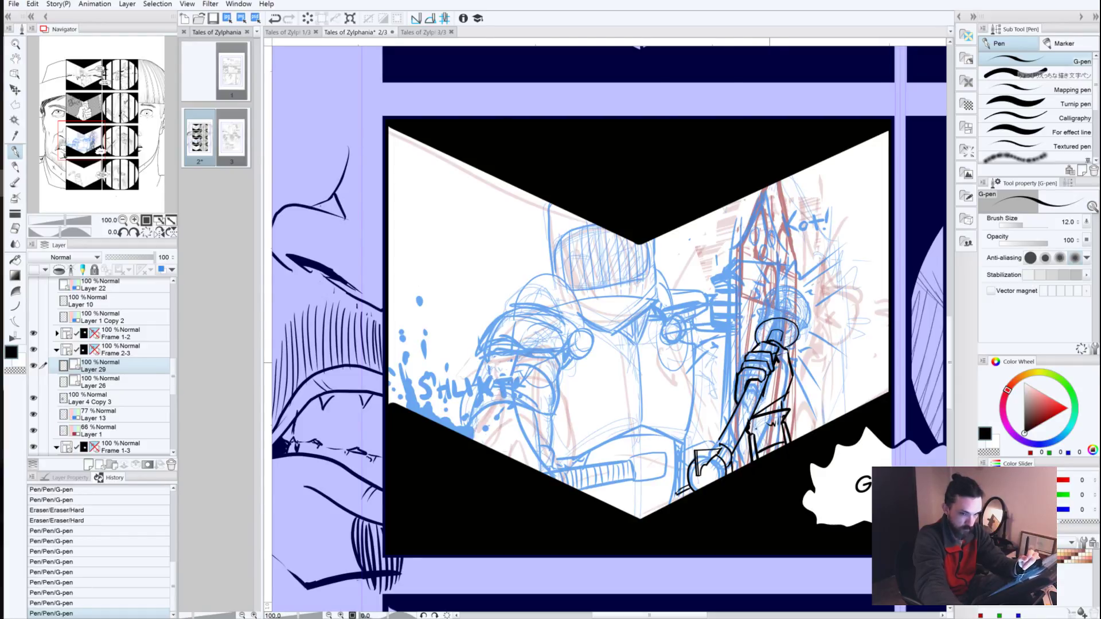
pyautogui.hotkey('ctrl', 'z')
pyautogui.hotkey('ctrl', 'z')
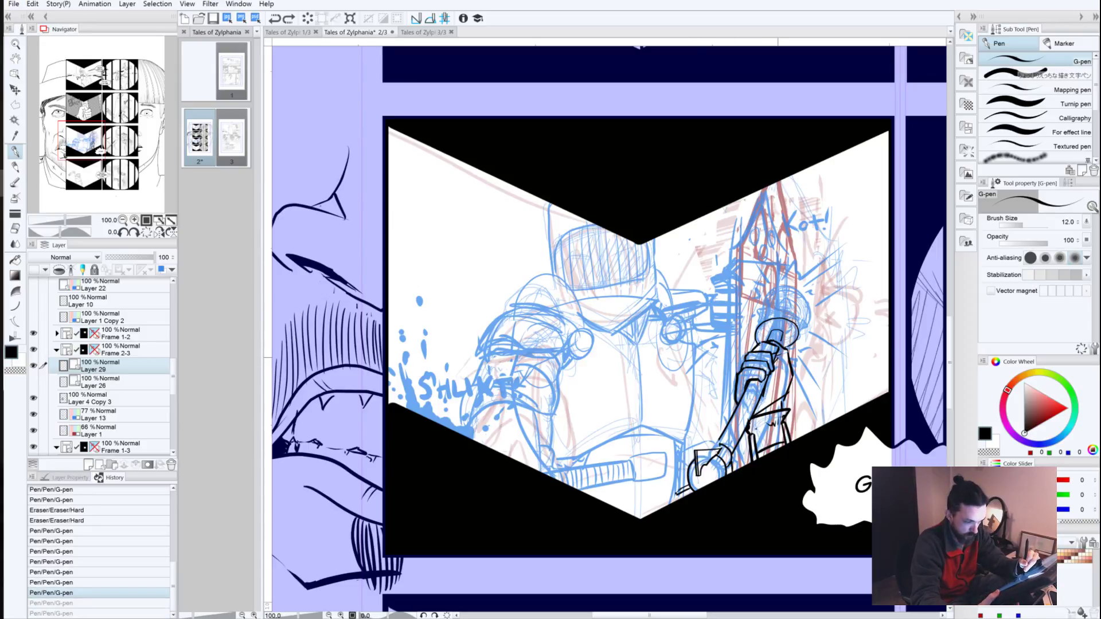
pyautogui.click(776, 361)
pyautogui.click(776, 358)
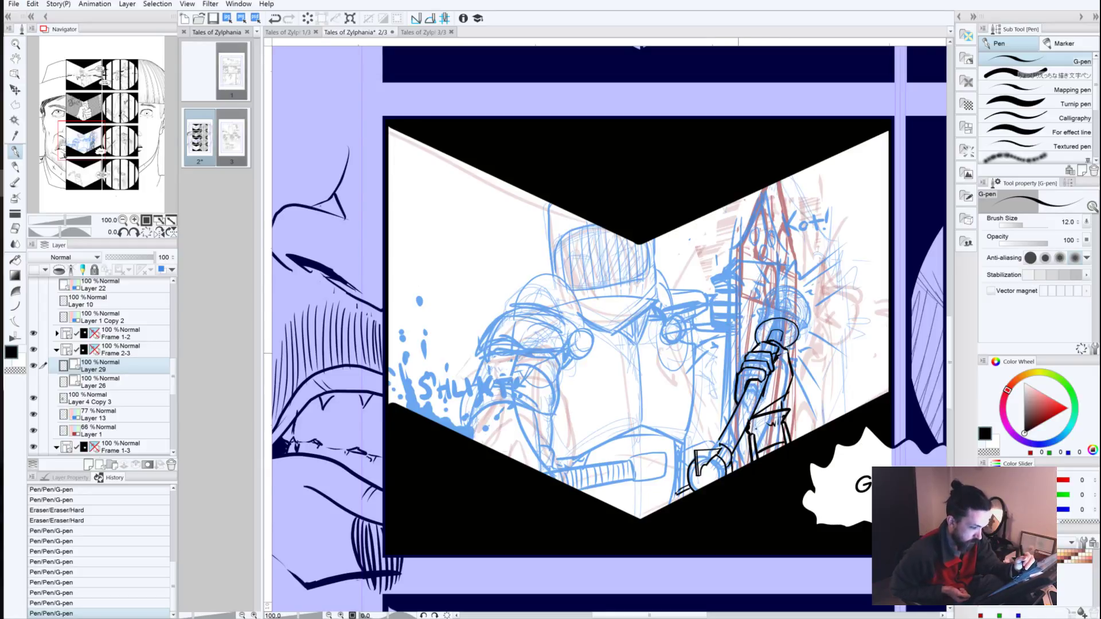
# Step: Touch up the ink lines of the bands around the shaft and the small details above the block
pyautogui.click(758, 376)
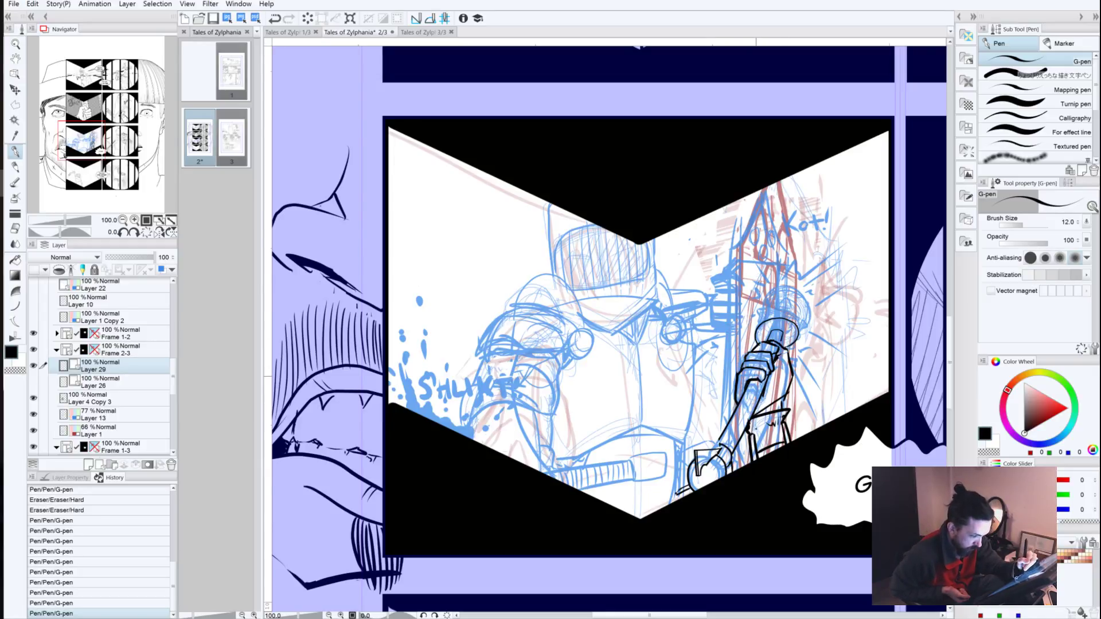
pyautogui.moveTo(763, 371)
pyautogui.mouseDown()
pyautogui.moveTo(765, 381)
pyautogui.moveTo(737, 375)
pyautogui.mouseUp()
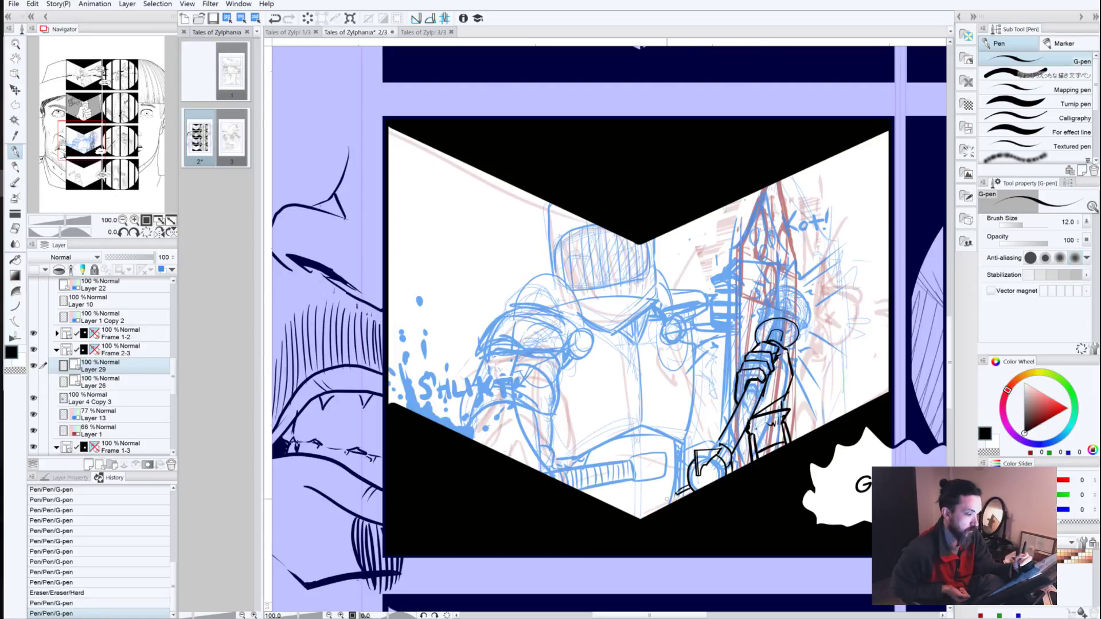
pyautogui.moveTo(783, 397)
pyautogui.mouseDown()
pyautogui.moveTo(755, 416)
pyautogui.moveTo(780, 404)
pyautogui.moveTo(747, 405)
pyautogui.mouseUp()
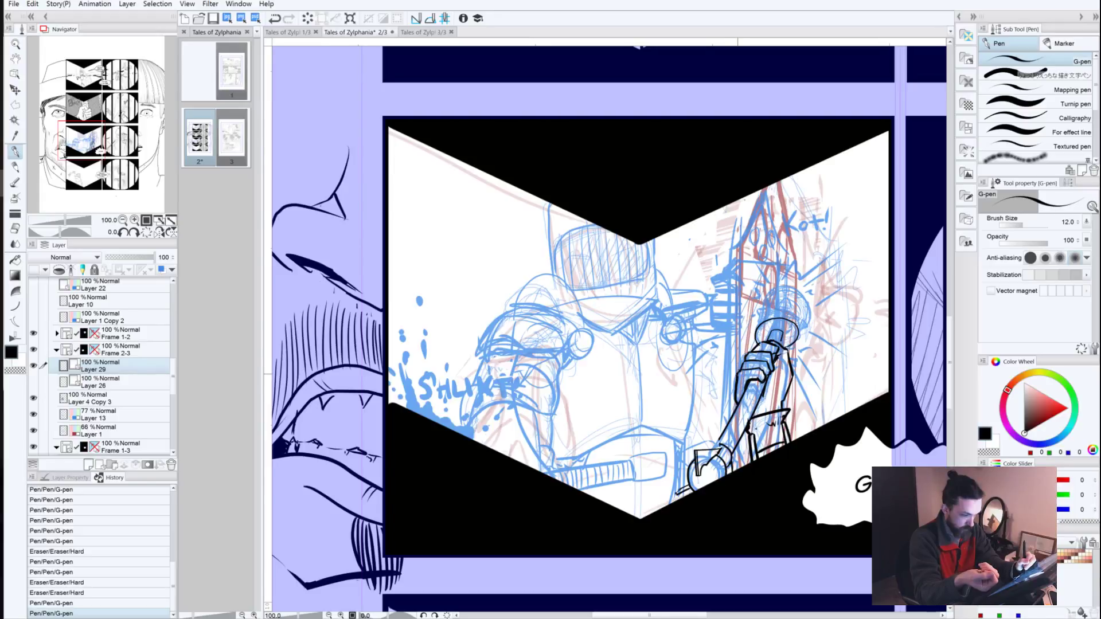
pyautogui.click(736, 393)
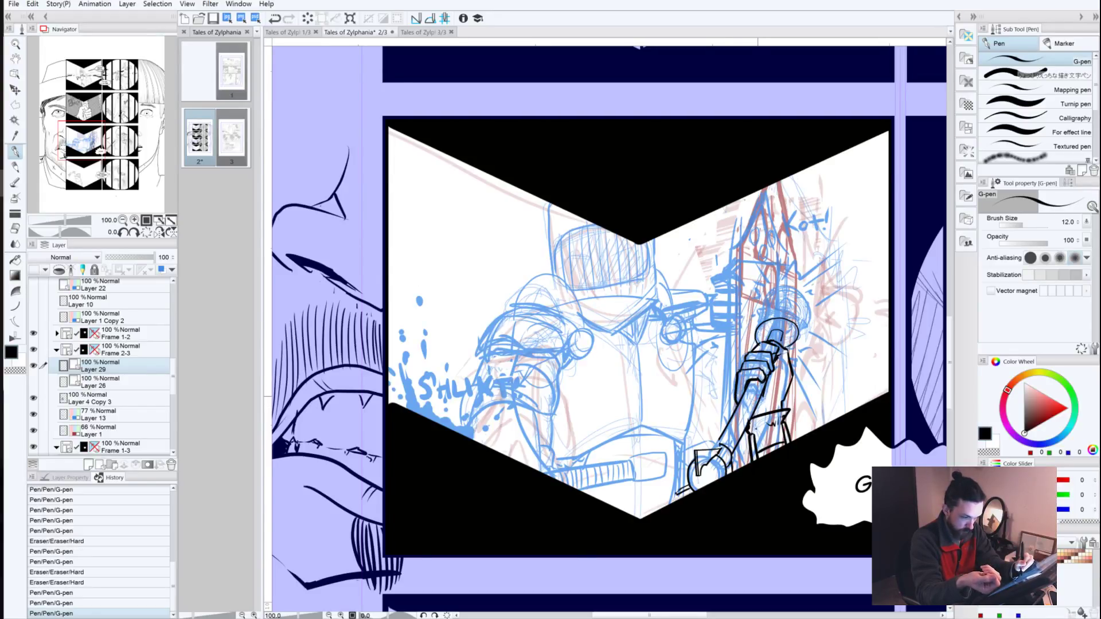
# Step: Erase the upright block at the panel's lower edge and ink a rounded shape in its place beside the shaft
pyautogui.moveTo(761, 396)
pyautogui.mouseDown()
pyautogui.moveTo(782, 402)
pyautogui.moveTo(780, 413)
pyautogui.moveTo(768, 428)
pyautogui.moveTo(750, 423)
pyautogui.moveTo(778, 418)
pyautogui.moveTo(792, 443)
pyautogui.moveTo(776, 428)
pyautogui.moveTo(753, 454)
pyautogui.moveTo(787, 439)
pyautogui.moveTo(750, 433)
pyautogui.mouseUp()
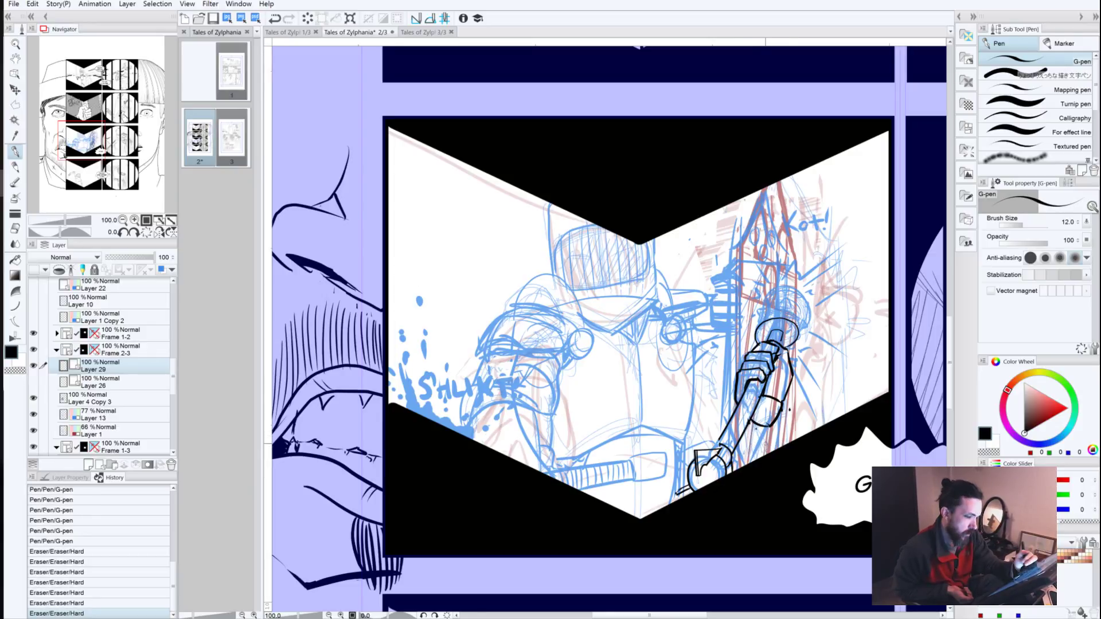
pyautogui.moveTo(765, 396)
pyautogui.mouseDown()
pyautogui.moveTo(780, 403)
pyautogui.moveTo(790, 385)
pyautogui.moveTo(786, 399)
pyautogui.mouseUp()
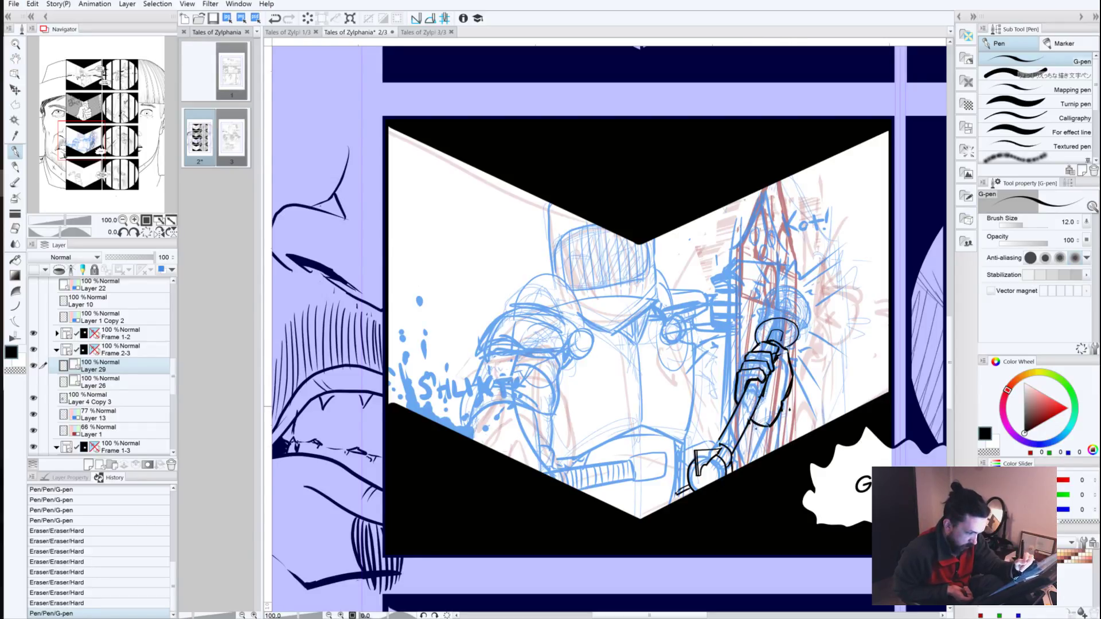
pyautogui.moveTo(738, 406)
pyautogui.mouseDown()
pyautogui.moveTo(766, 432)
pyautogui.moveTo(777, 420)
pyautogui.mouseUp()
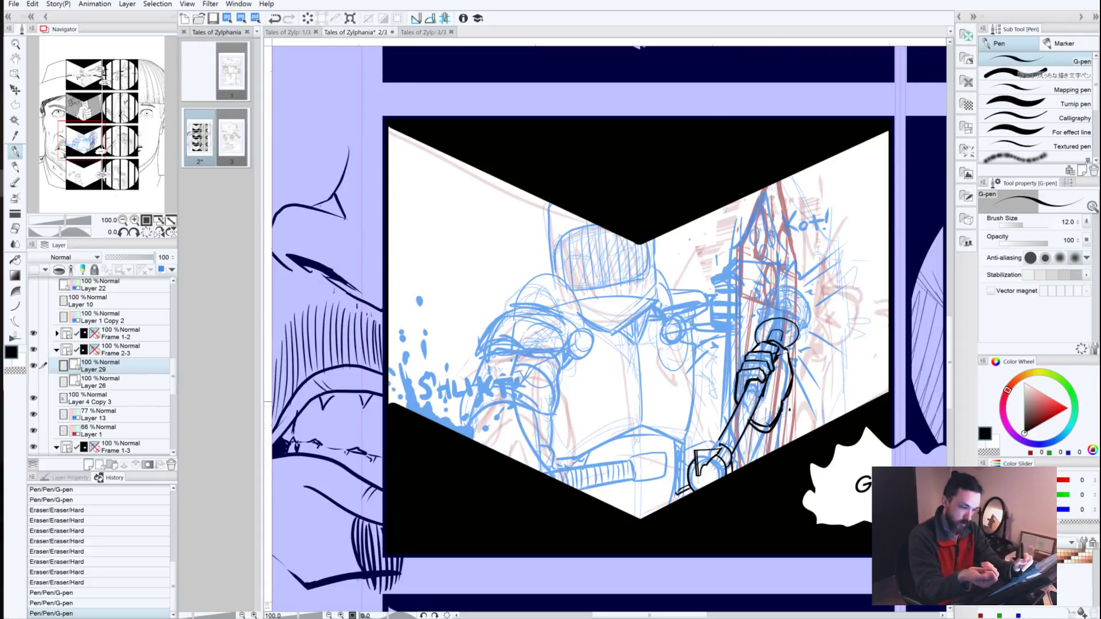
# Step: Try an inner line across the rounded shape beside the shaft, undo it and rework the inside lines
pyautogui.moveTo(756, 408)
pyautogui.mouseDown()
pyautogui.moveTo(773, 401)
pyautogui.moveTo(761, 405)
pyautogui.mouseUp()
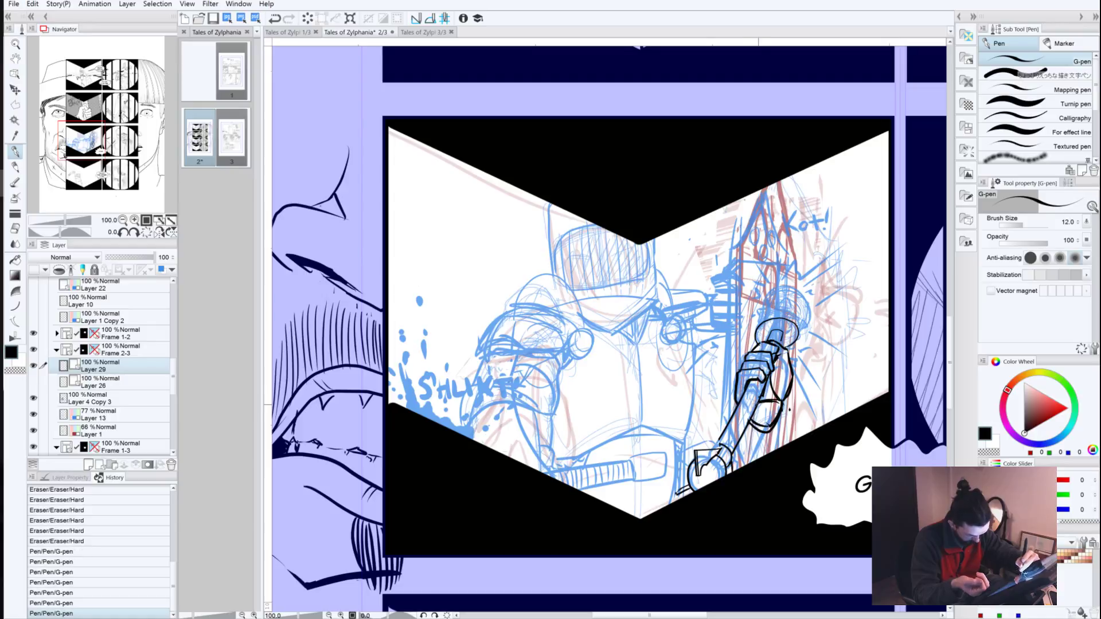
pyautogui.hotkey('ctrl', 'z')
pyautogui.hotkey('ctrl', 'z')
pyautogui.hotkey('ctrl', 'z')
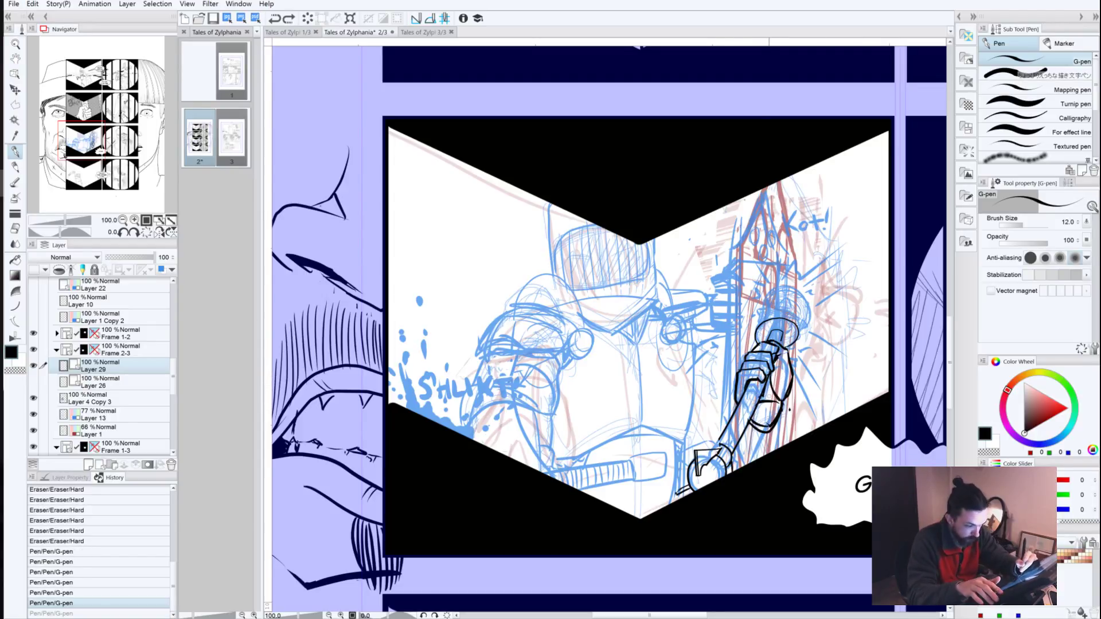
pyautogui.moveTo(774, 374); pyautogui.dragTo(766, 402)
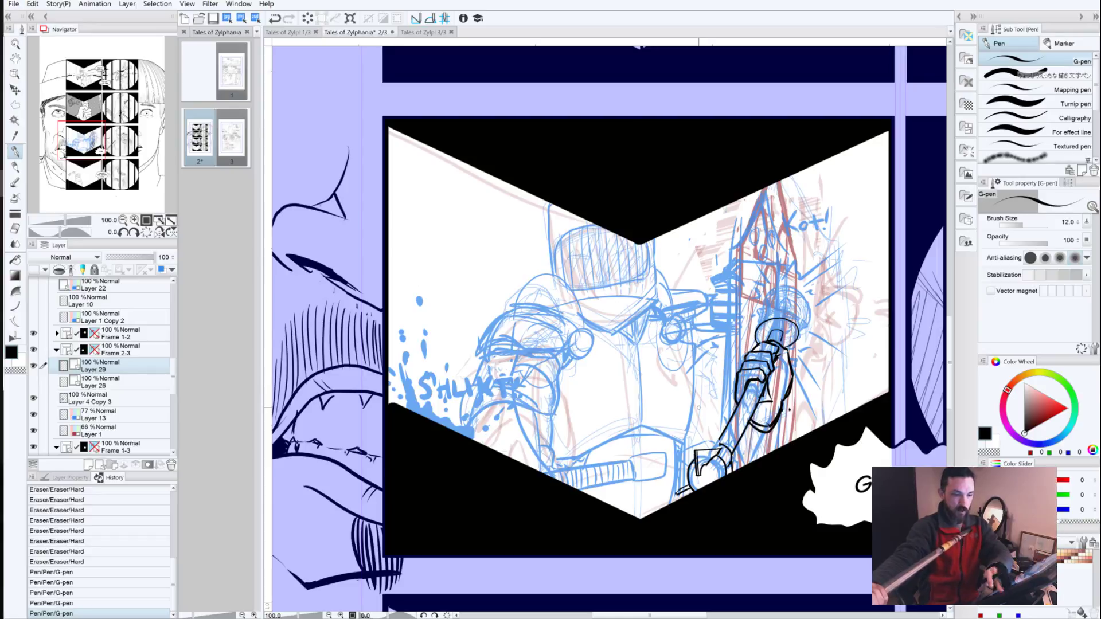
# Step: Try erasing the inked oval, shaft and bands, undo the erasure and step back through the last pen strokes
pyautogui.moveTo(736, 389)
pyautogui.mouseDown()
pyautogui.moveTo(756, 347)
pyautogui.moveTo(794, 328)
pyautogui.moveTo(772, 360)
pyautogui.moveTo(787, 353)
pyautogui.mouseUp()
pyautogui.moveTo(787, 390)
pyautogui.mouseDown()
pyautogui.moveTo(758, 427)
pyautogui.moveTo(748, 423)
pyautogui.moveTo(774, 418)
pyautogui.moveTo(791, 393)
pyautogui.mouseUp()
pyautogui.moveTo(785, 330); pyautogui.dragTo(775, 350)
pyautogui.moveTo(789, 359); pyautogui.dragTo(791, 387)
pyautogui.moveTo(755, 402)
pyautogui.mouseDown()
pyautogui.moveTo(759, 410)
pyautogui.moveTo(767, 388)
pyautogui.mouseUp()
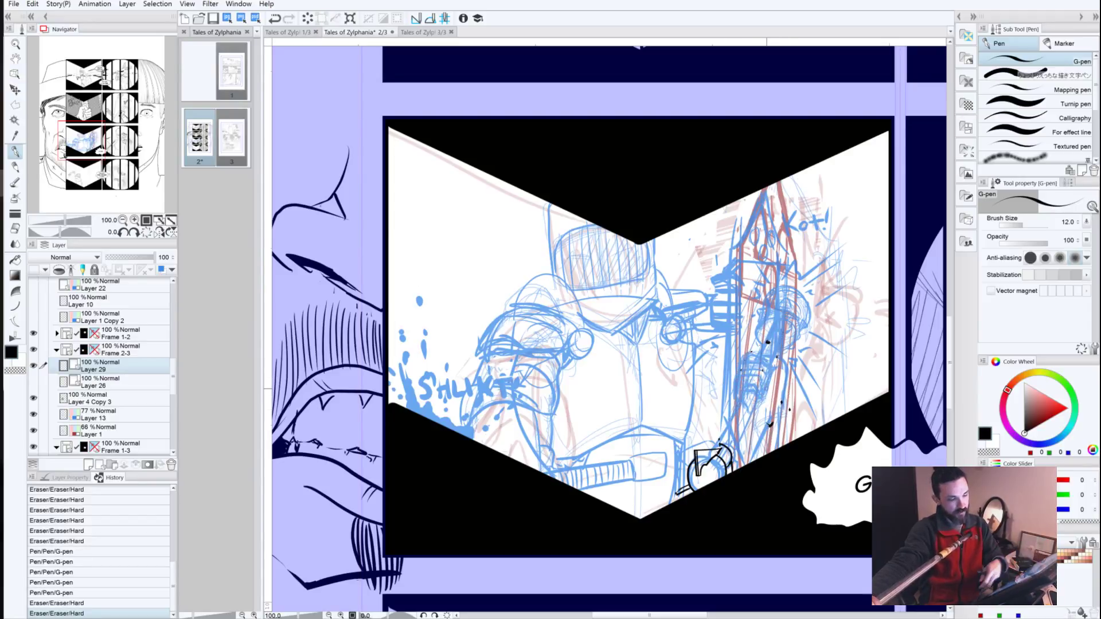
pyautogui.hotkey('ctrl', 'z')
pyautogui.hotkey('ctrl', 'z')
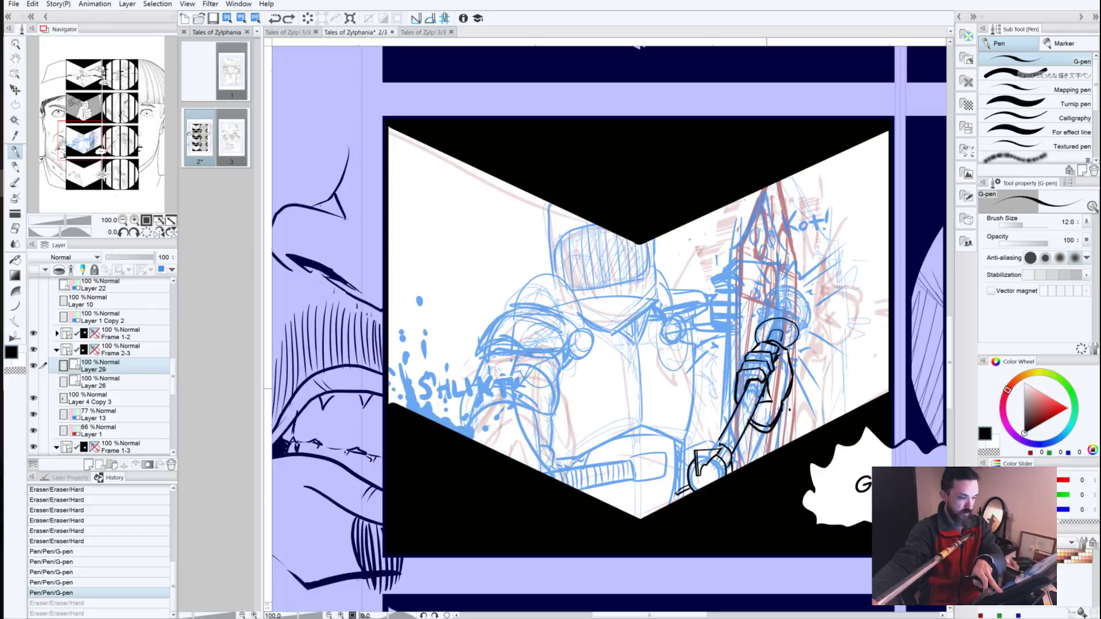
pyautogui.hotkey('ctrl', 'z')
pyautogui.hotkey('ctrl', 'z')
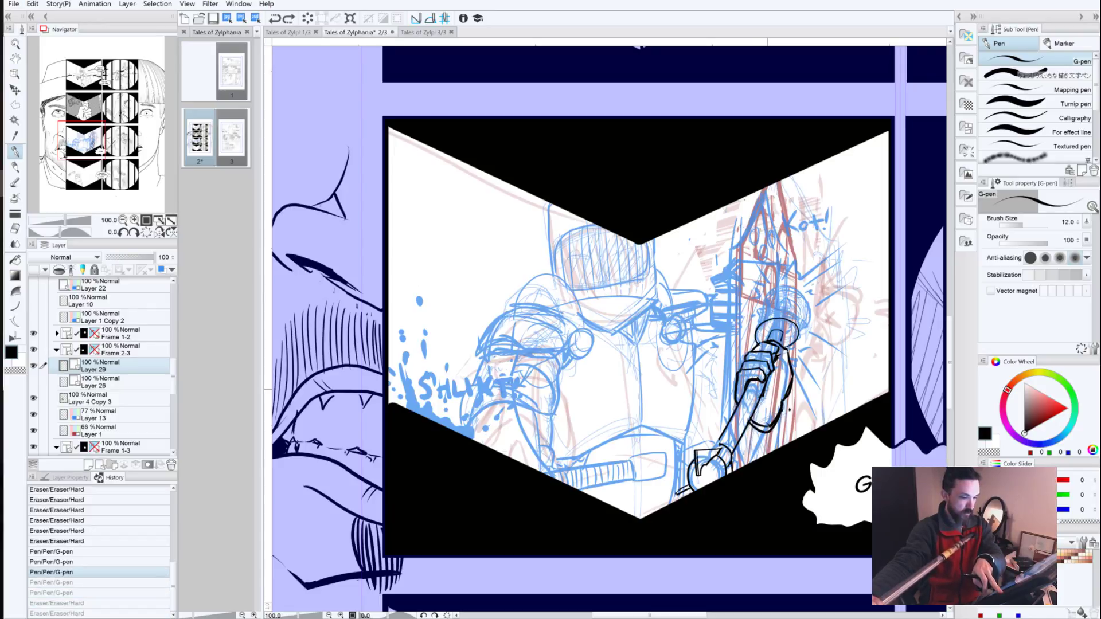
pyautogui.hotkey('ctrl', 'y')
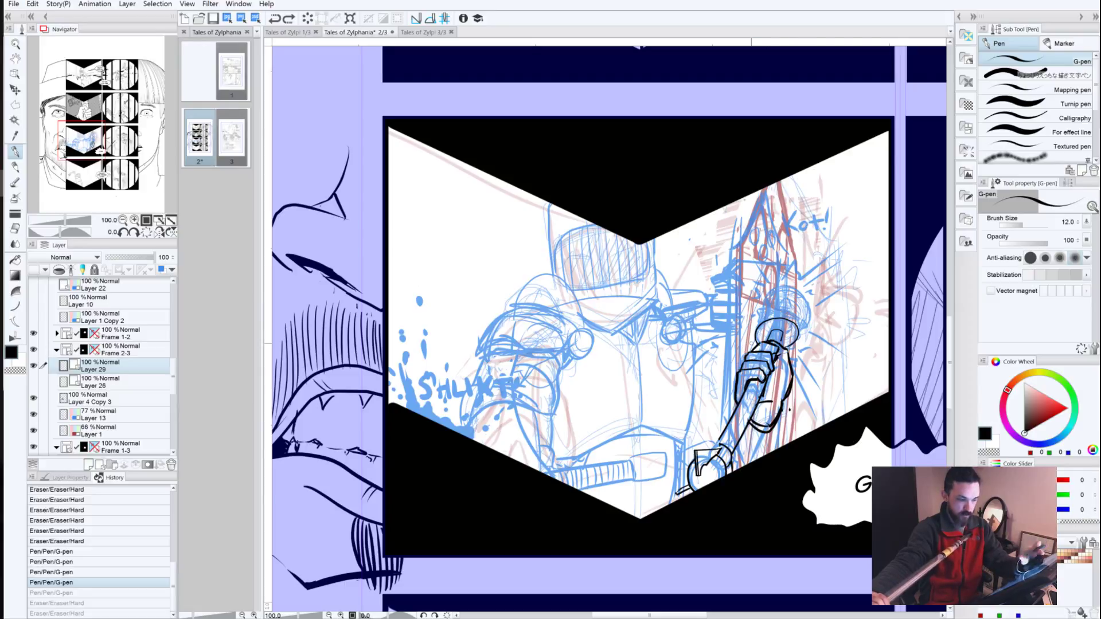
# Step: Erase the inked bands and rounded shape around the shaft, keeping the shaft lines and the oval
pyautogui.moveTo(754, 385)
pyautogui.mouseDown()
pyautogui.moveTo(768, 354)
pyautogui.moveTo(792, 383)
pyautogui.moveTo(766, 433)
pyautogui.moveTo(769, 399)
pyautogui.mouseUp()
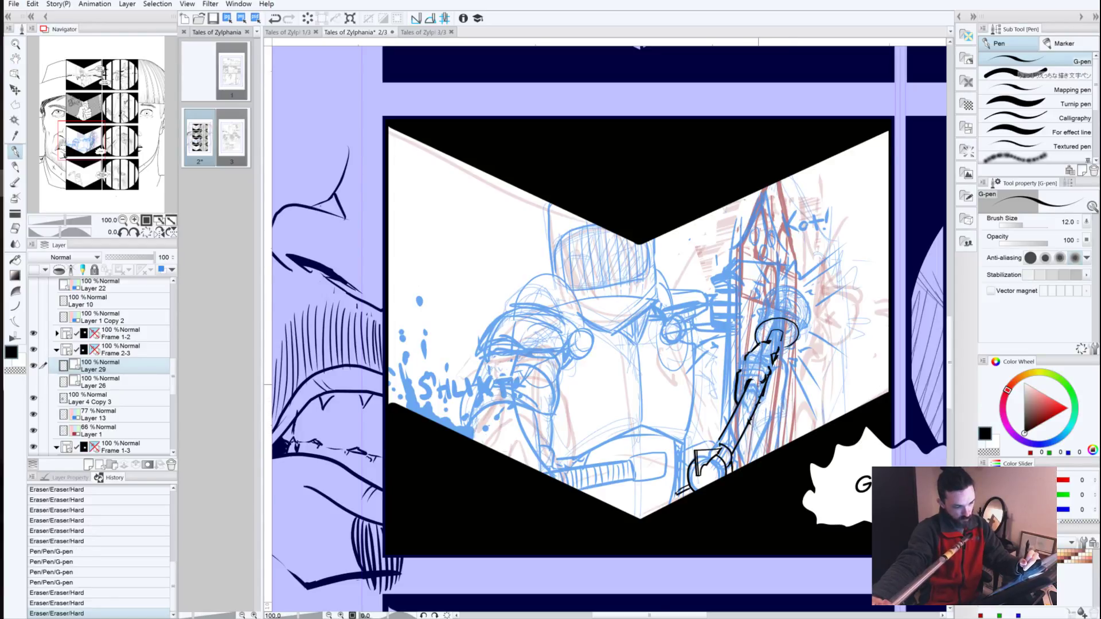
pyautogui.moveTo(773, 355)
pyautogui.mouseDown()
pyautogui.moveTo(761, 384)
pyautogui.moveTo(767, 347)
pyautogui.moveTo(735, 399)
pyautogui.moveTo(739, 371)
pyautogui.moveTo(728, 416)
pyautogui.mouseUp()
pyautogui.moveTo(706, 451); pyautogui.dragTo(699, 460)
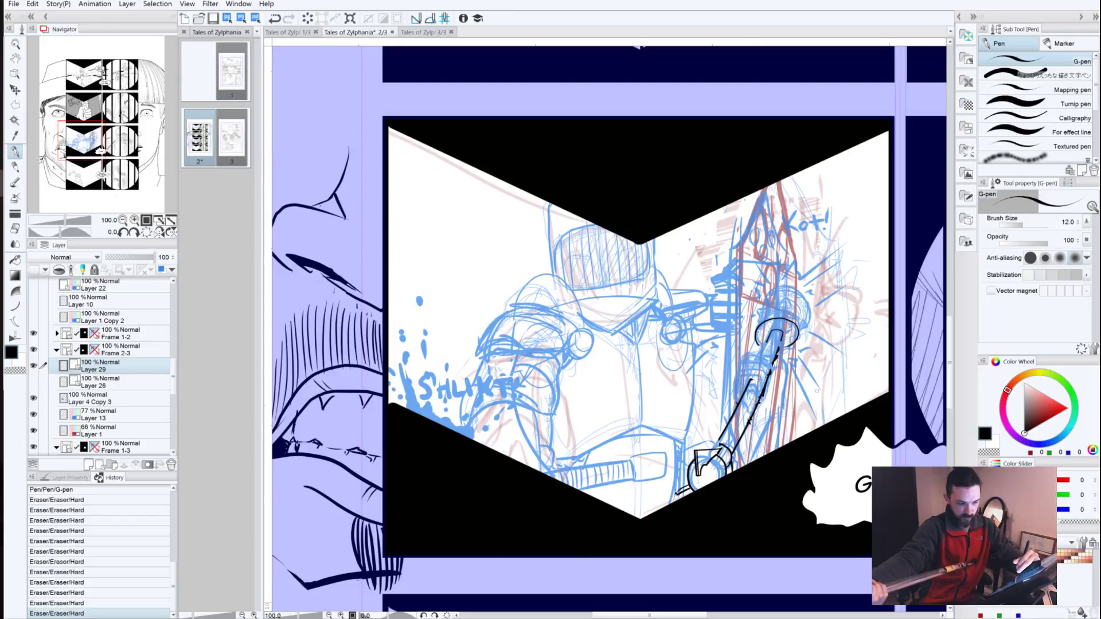
# Step: Create a new raster layer directly above Layer 13 and set its layer color to purple
pyautogui.click(104, 430)
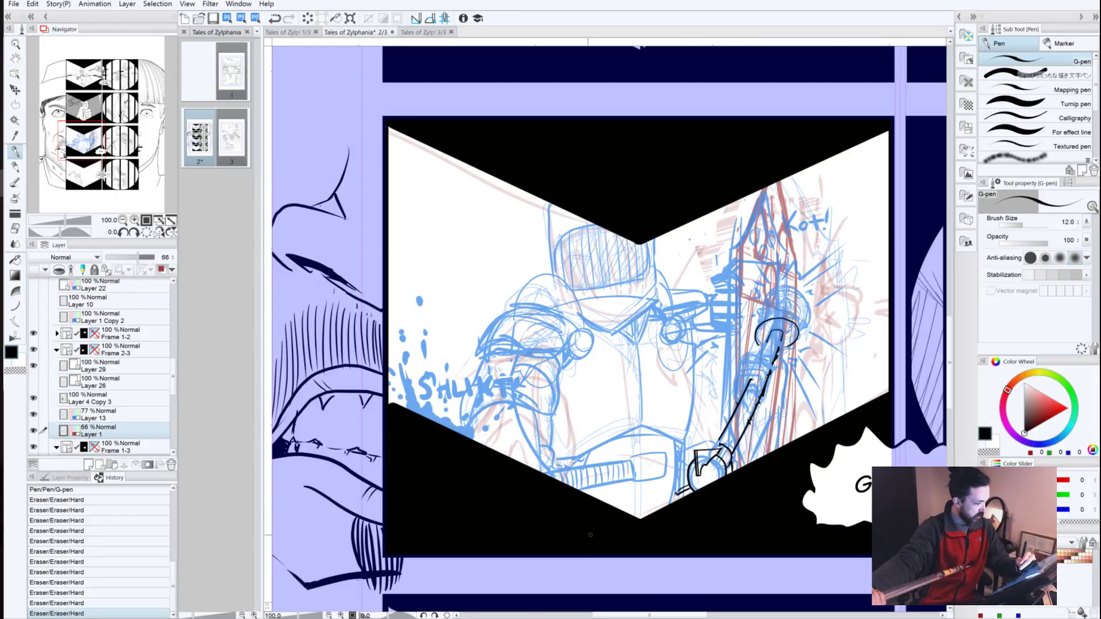
pyautogui.click(89, 414)
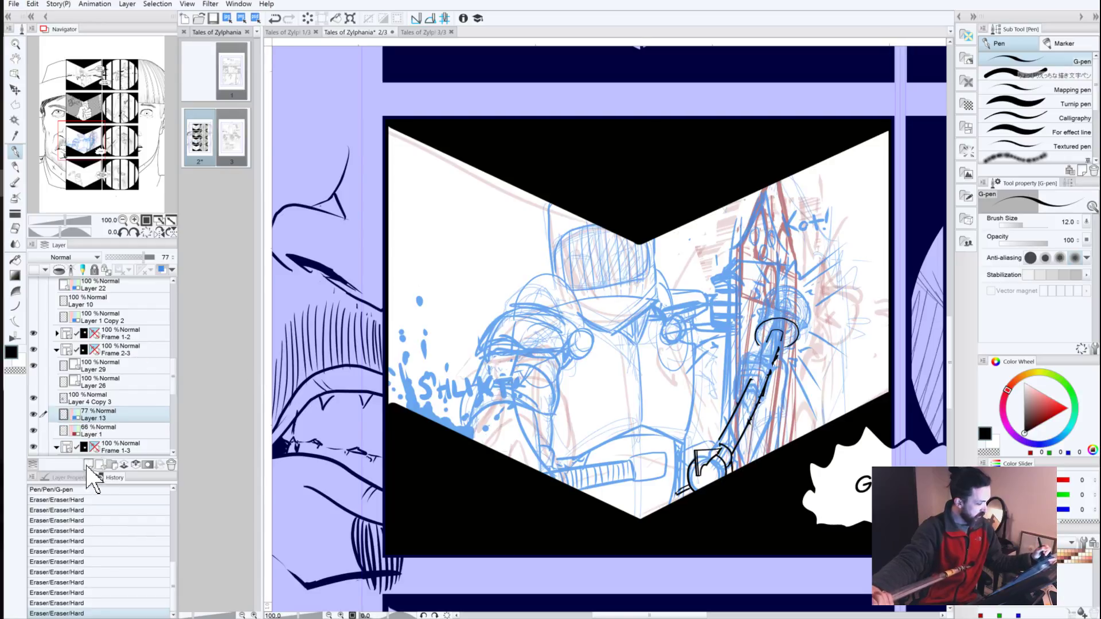
pyautogui.click(89, 465)
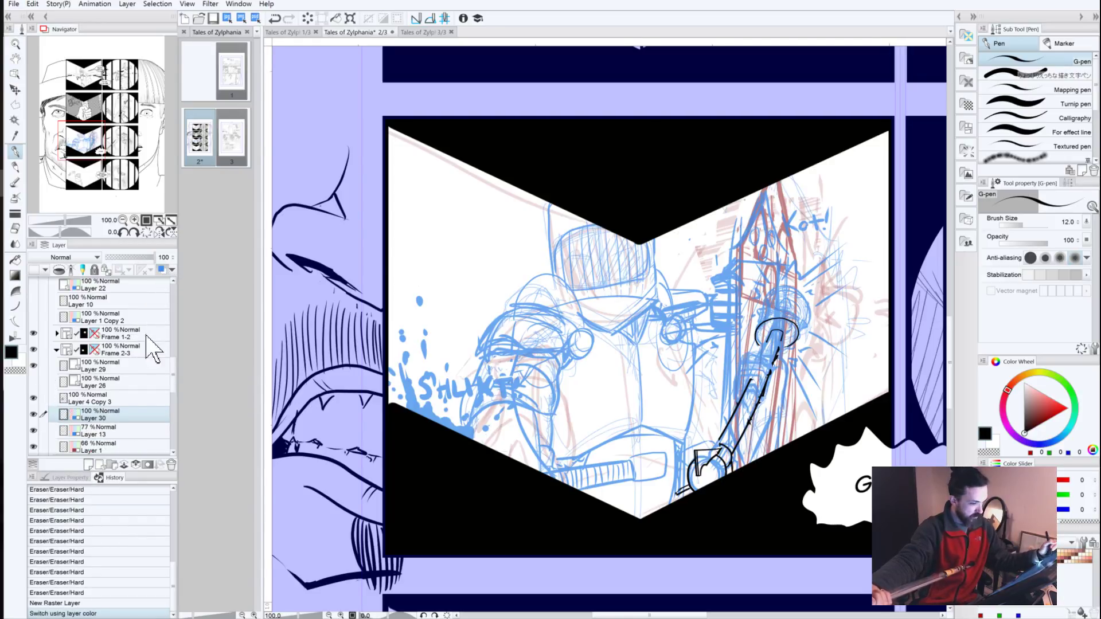
pyautogui.click(172, 270)
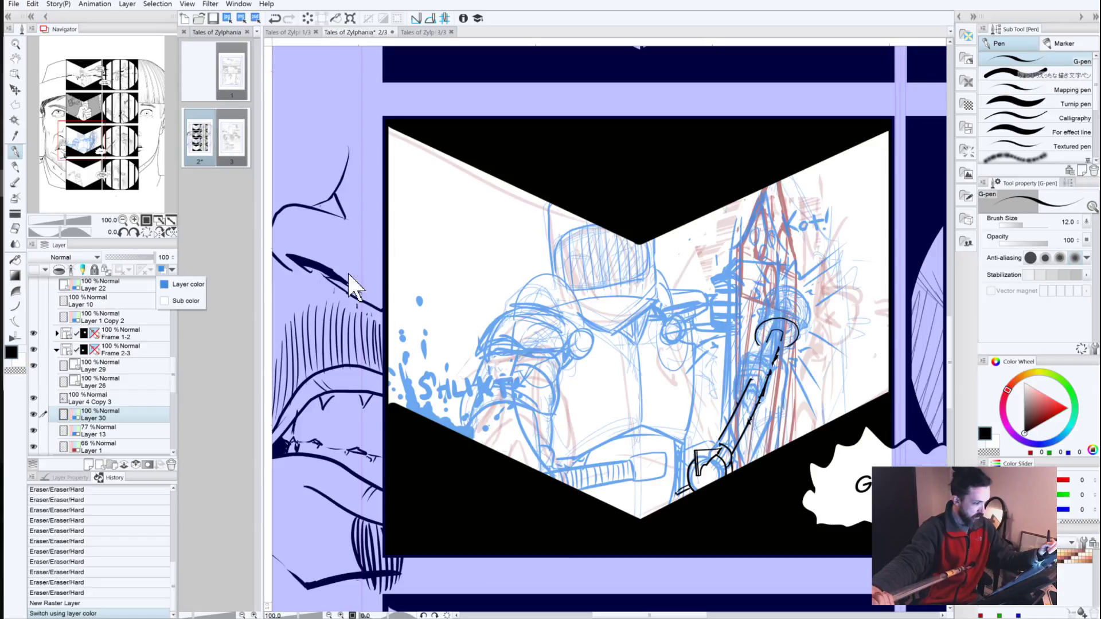
pyautogui.click(175, 285)
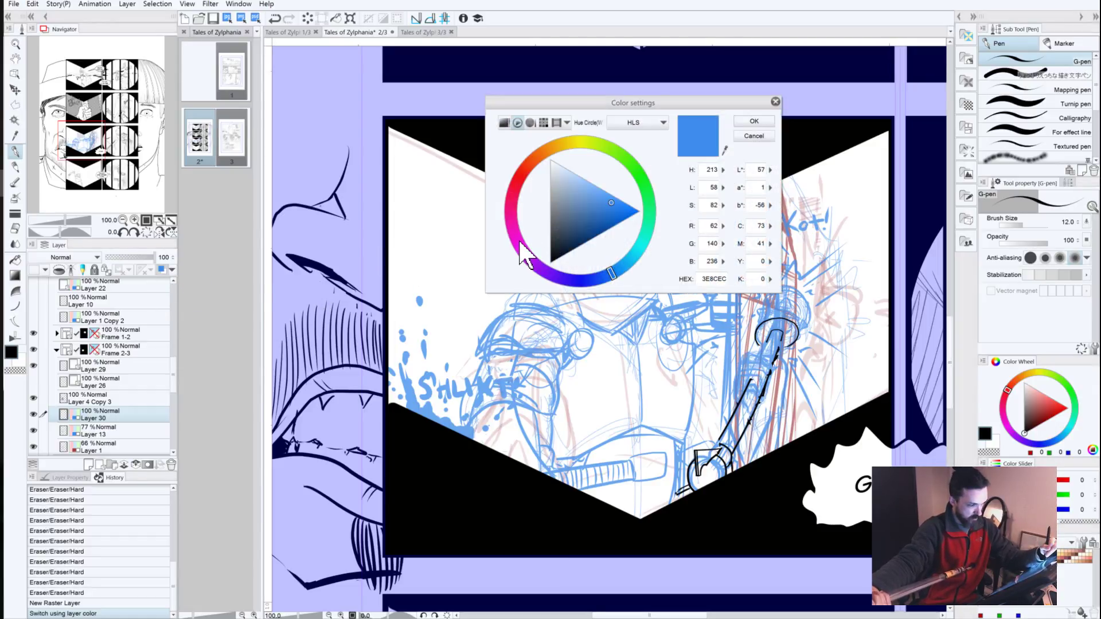
pyautogui.click(525, 252)
pyautogui.moveTo(582, 234); pyautogui.dragTo(591, 221)
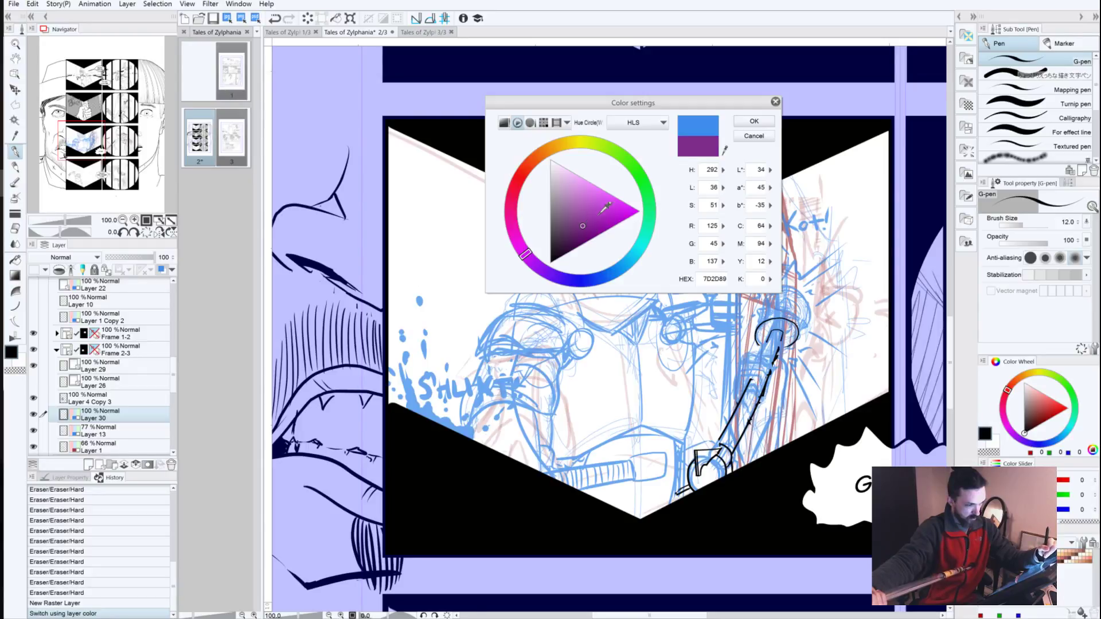
pyautogui.click(754, 121)
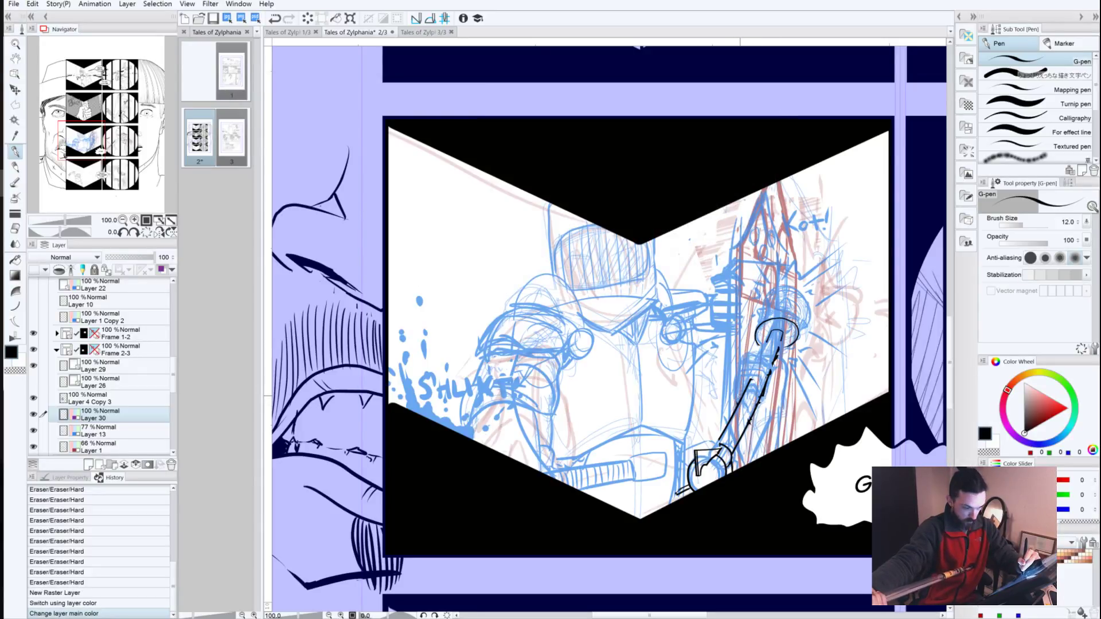
# Step: Sketch the stacked bands wrapping around the middle of the shaft in purple on the new layer
pyautogui.moveTo(736, 392); pyautogui.dragTo(736, 410)
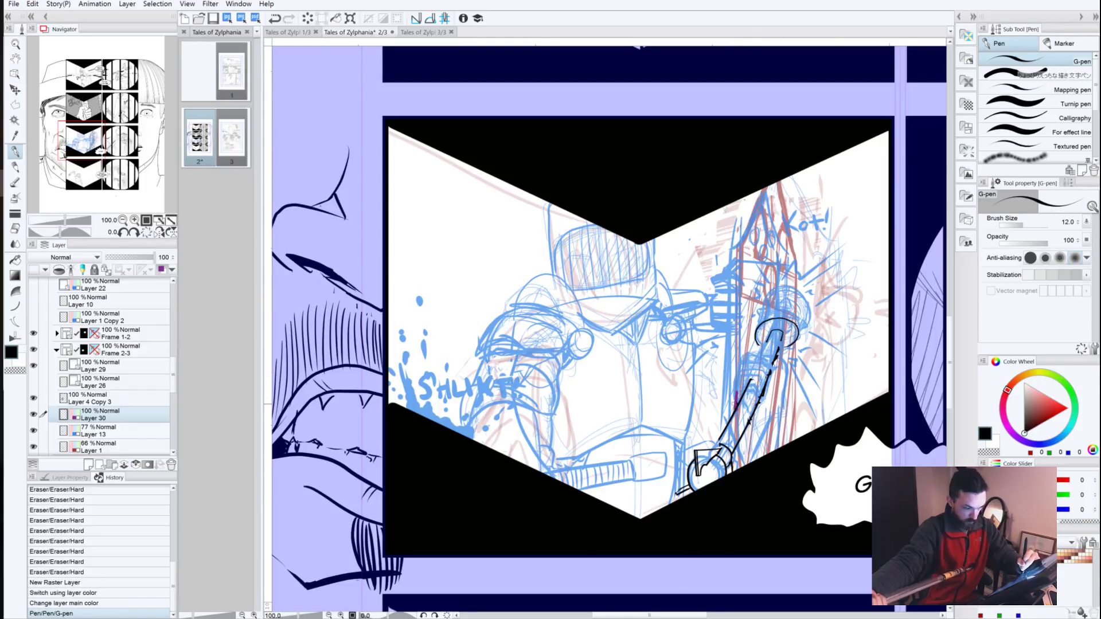
pyautogui.moveTo(738, 391)
pyautogui.mouseDown()
pyautogui.moveTo(755, 395)
pyautogui.moveTo(757, 382)
pyautogui.moveTo(757, 391)
pyautogui.mouseUp()
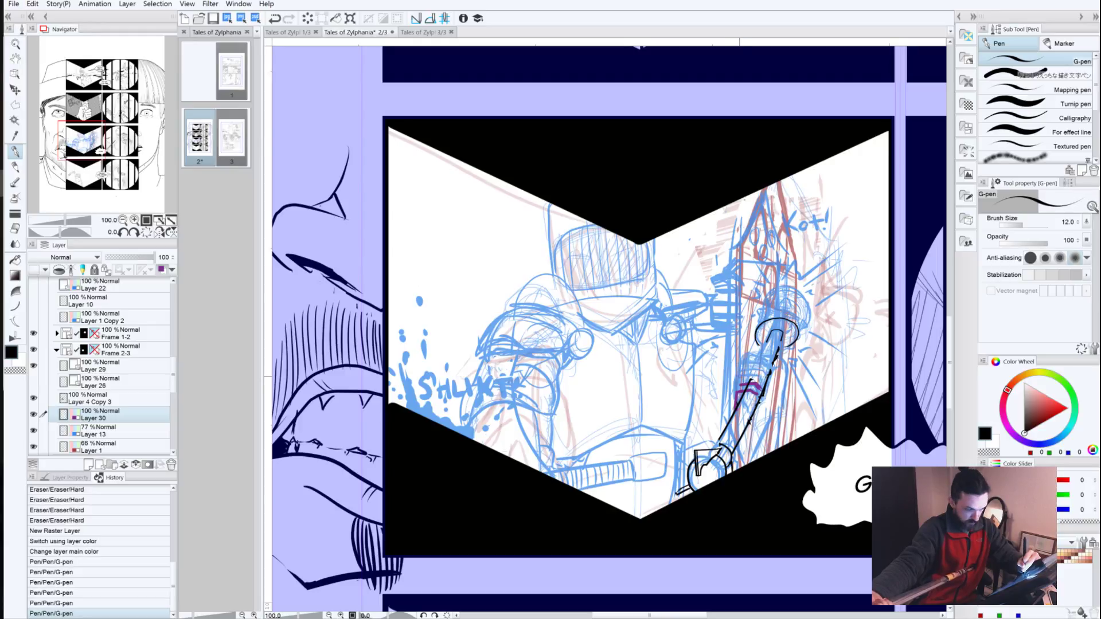
pyautogui.moveTo(744, 380)
pyautogui.mouseDown()
pyautogui.moveTo(763, 374)
pyautogui.moveTo(764, 383)
pyautogui.mouseUp()
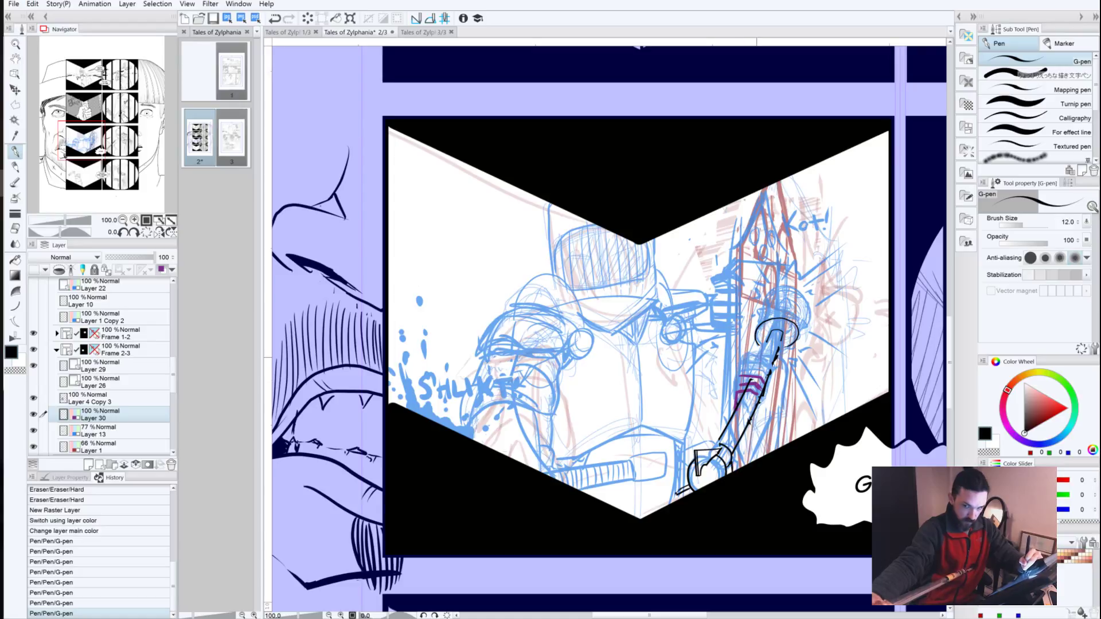
pyautogui.moveTo(750, 370)
pyautogui.mouseDown()
pyautogui.moveTo(774, 365)
pyautogui.moveTo(773, 378)
pyautogui.mouseUp()
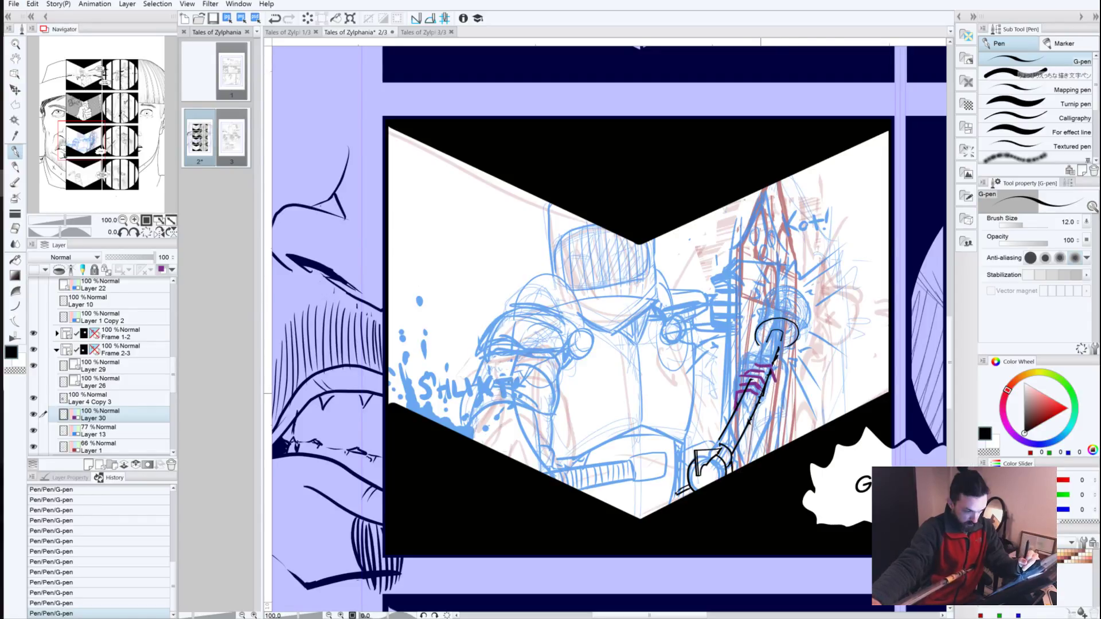
# Step: Sketch the purple shape extending below the bands beside the shaft, erasing and touching up its lines
pyautogui.moveTo(758, 381); pyautogui.dragTo(769, 420)
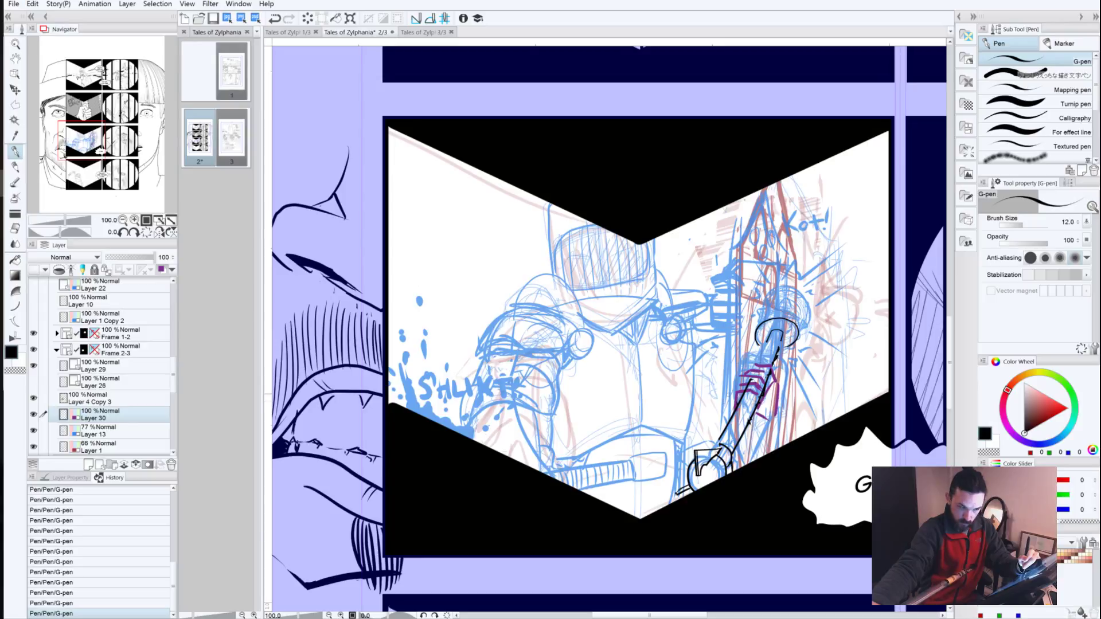
pyautogui.moveTo(760, 410)
pyautogui.mouseDown()
pyautogui.moveTo(772, 417)
pyautogui.moveTo(751, 432)
pyautogui.mouseUp()
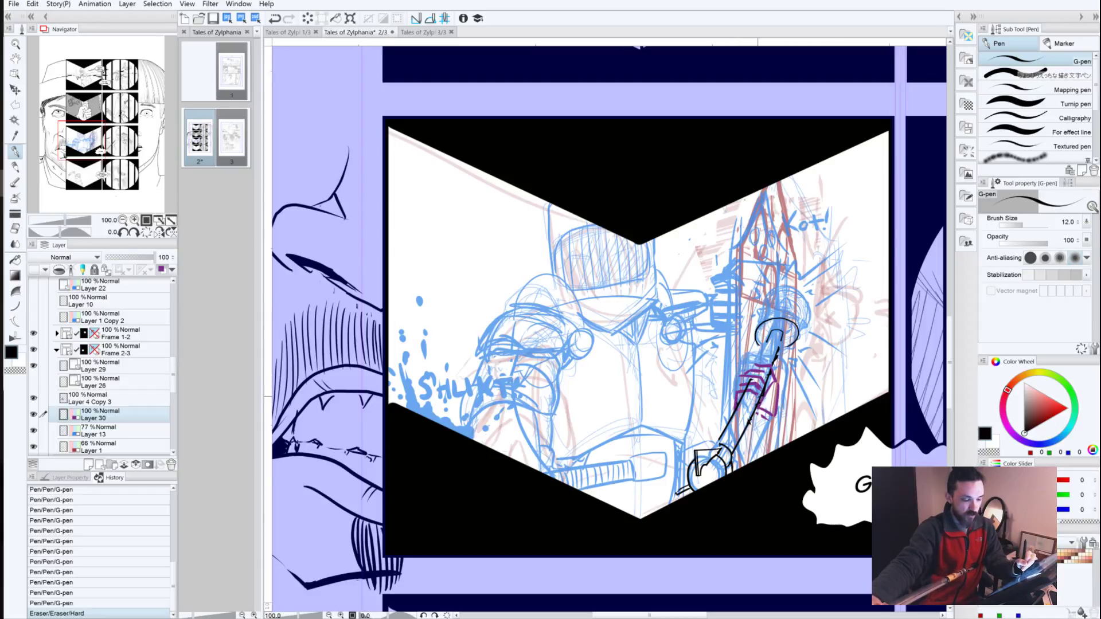
pyautogui.moveTo(758, 397); pyautogui.dragTo(760, 396)
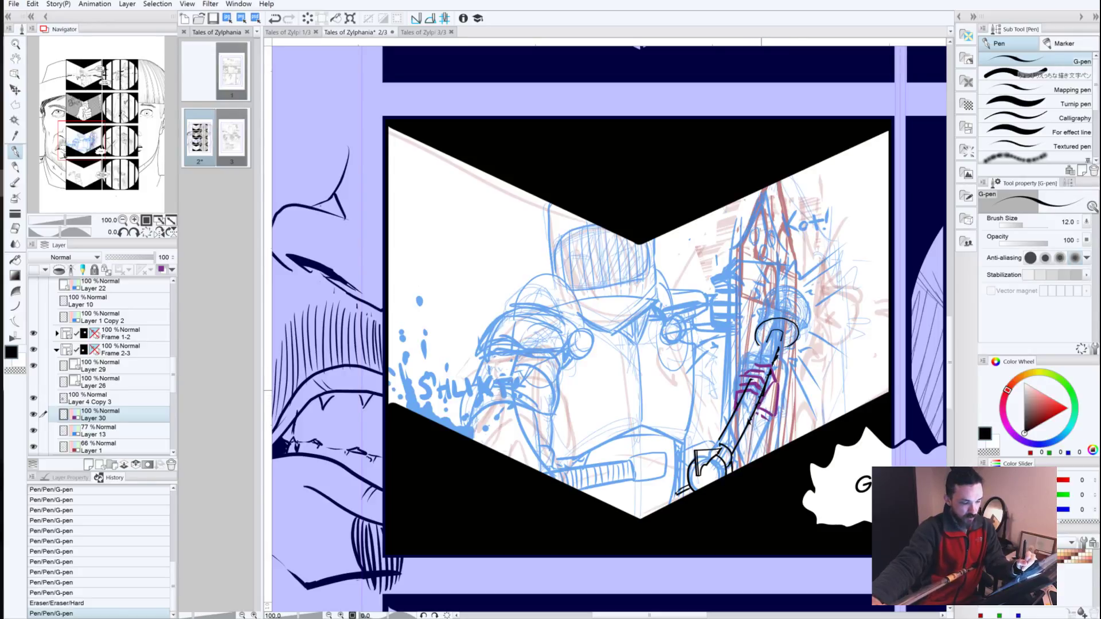
# Step: Sketch the back of the gloved hand in purple below the finger bands, beside and across the shaft
pyautogui.moveTo(761, 393); pyautogui.dragTo(764, 391)
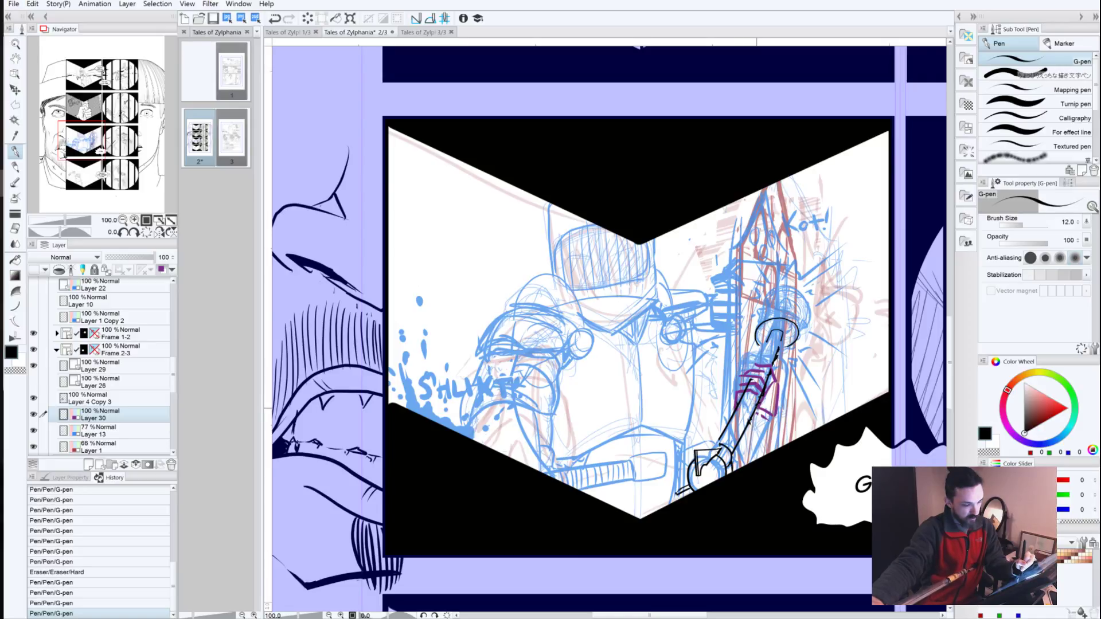
pyautogui.moveTo(766, 409); pyautogui.dragTo(756, 414)
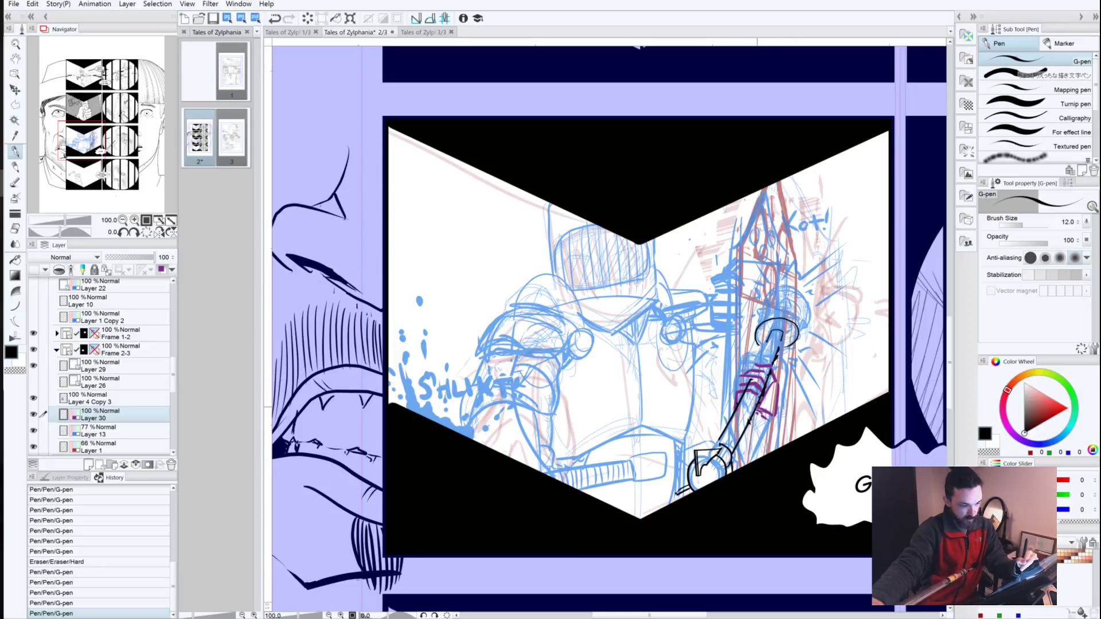
pyautogui.moveTo(761, 424); pyautogui.dragTo(769, 436)
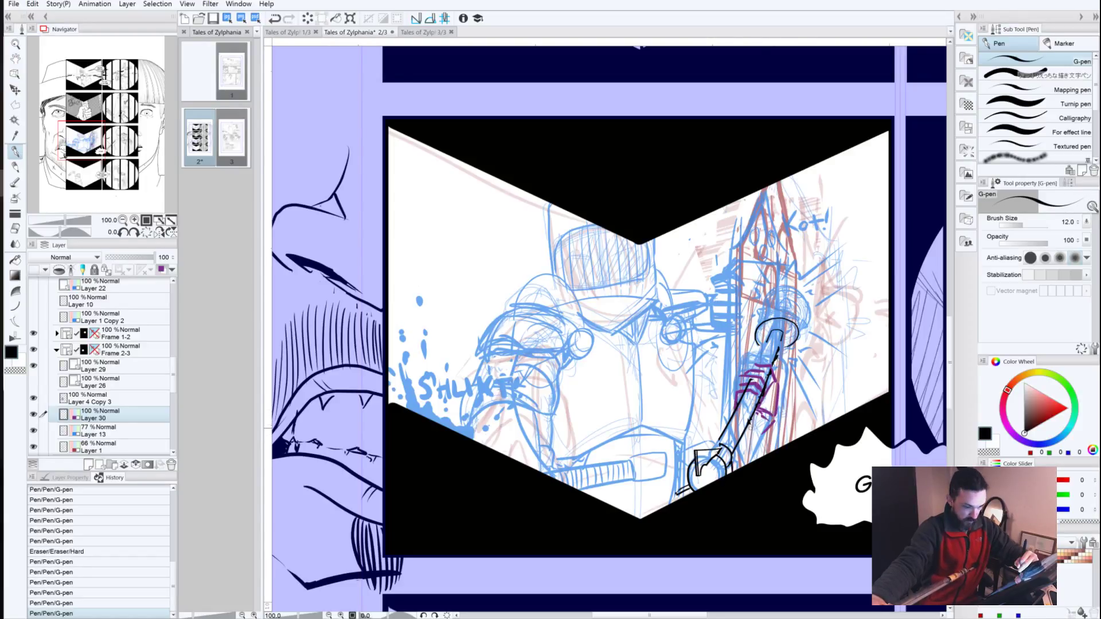
pyautogui.moveTo(759, 436); pyautogui.dragTo(728, 417)
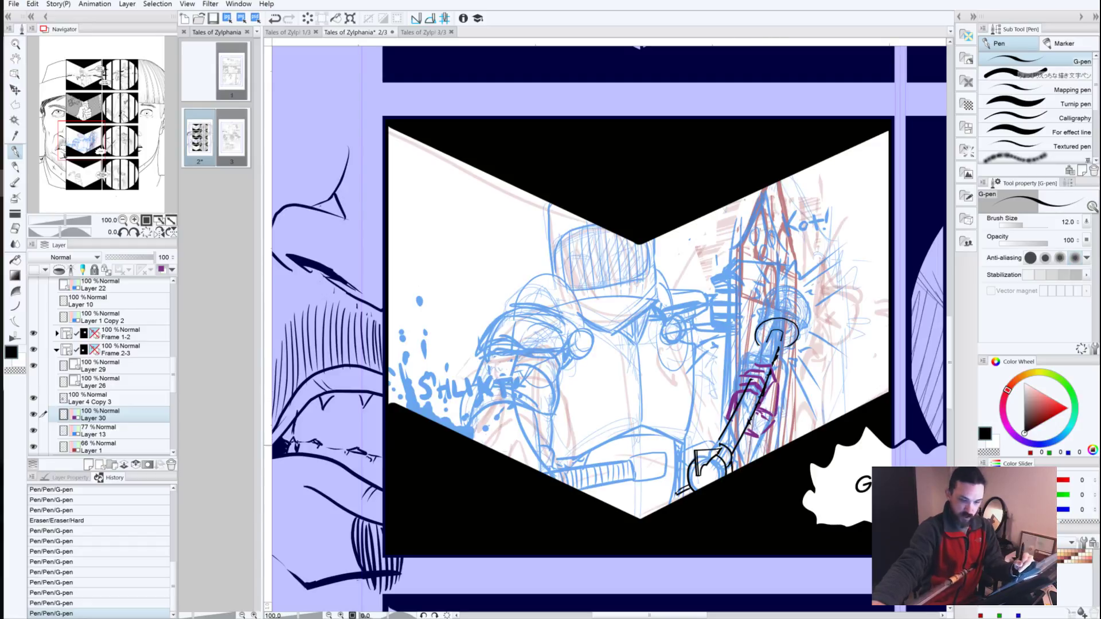
# Step: Sketch the wrist, forearm and ringed cuff in purple, running from the hand down to the panel's lower edge
pyautogui.moveTo(776, 401); pyautogui.dragTo(790, 427)
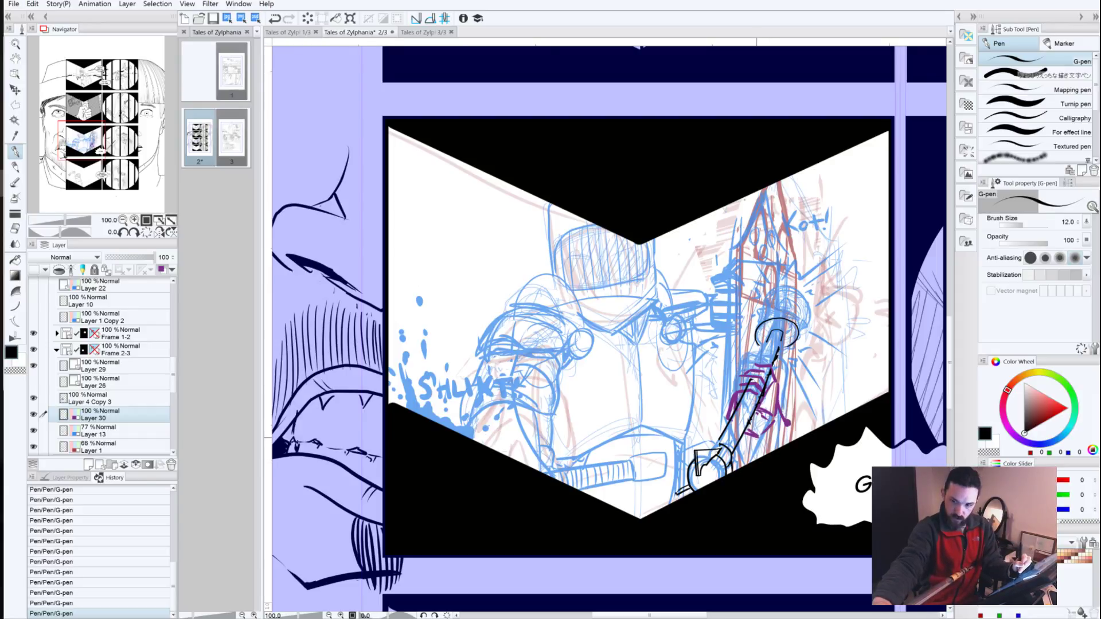
pyautogui.moveTo(758, 435); pyautogui.dragTo(753, 461)
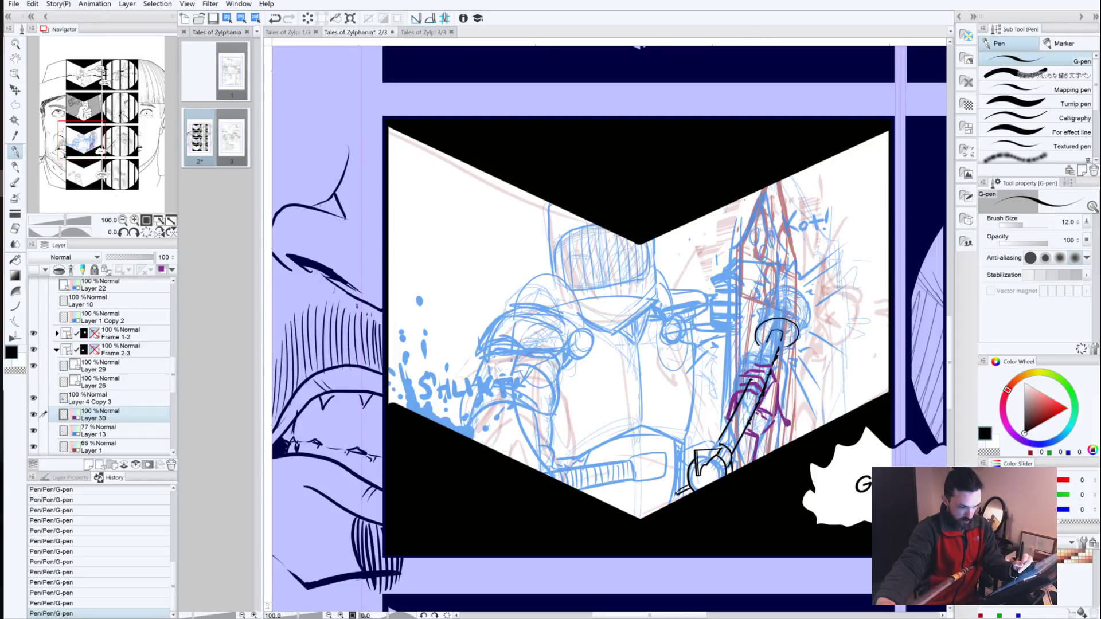
pyautogui.moveTo(785, 425)
pyautogui.mouseDown()
pyautogui.moveTo(791, 443)
pyautogui.moveTo(778, 397)
pyautogui.mouseUp()
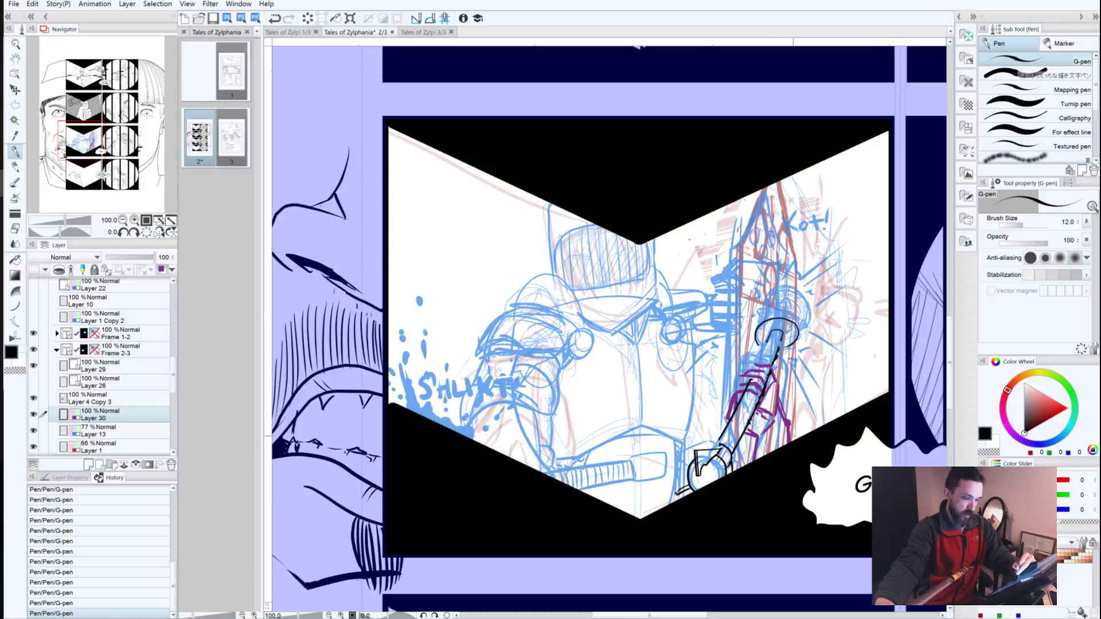
pyautogui.moveTo(788, 436)
pyautogui.mouseDown()
pyautogui.moveTo(753, 445)
pyautogui.moveTo(760, 439)
pyautogui.moveTo(755, 456)
pyautogui.mouseUp()
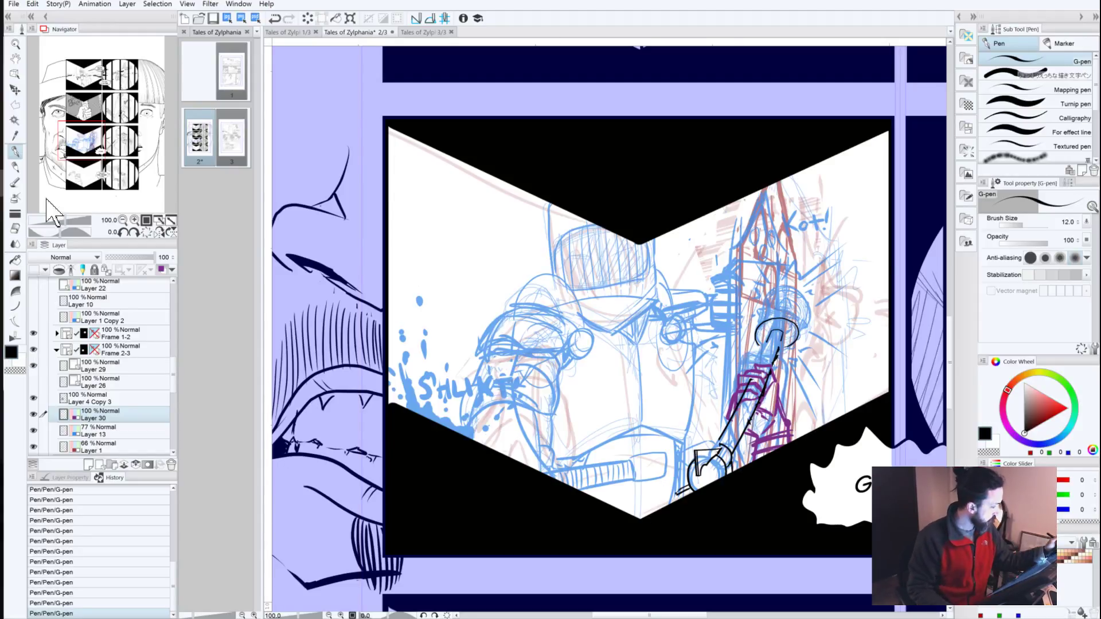
# Step: On Layer 29, ink the fingers and hand gripping the shaft over the purple sketch
pyautogui.click(120, 382)
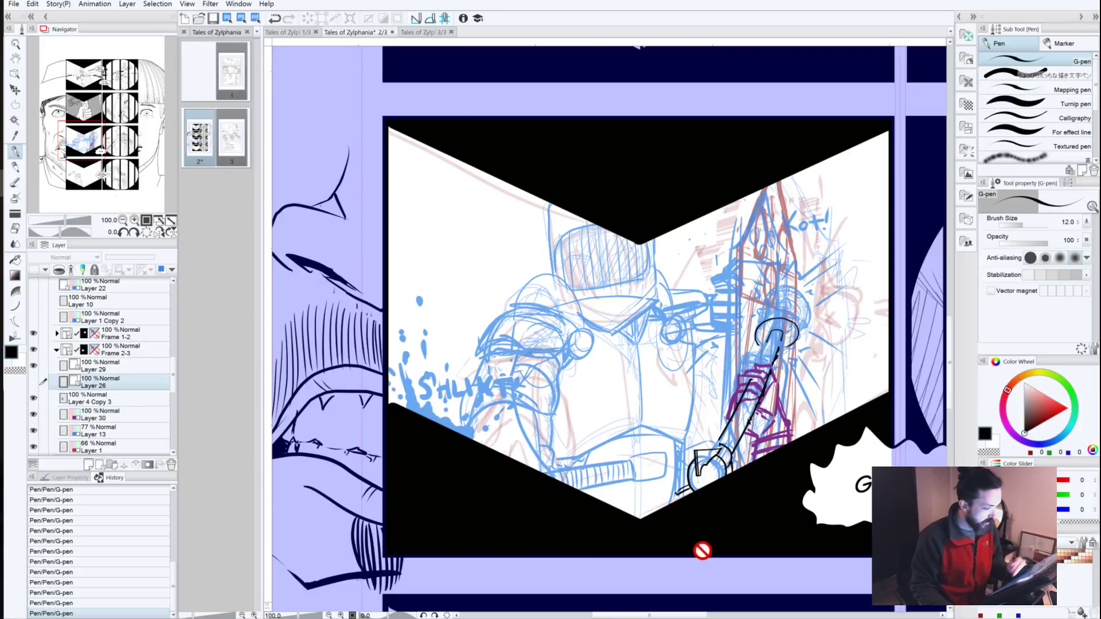
pyautogui.click(103, 367)
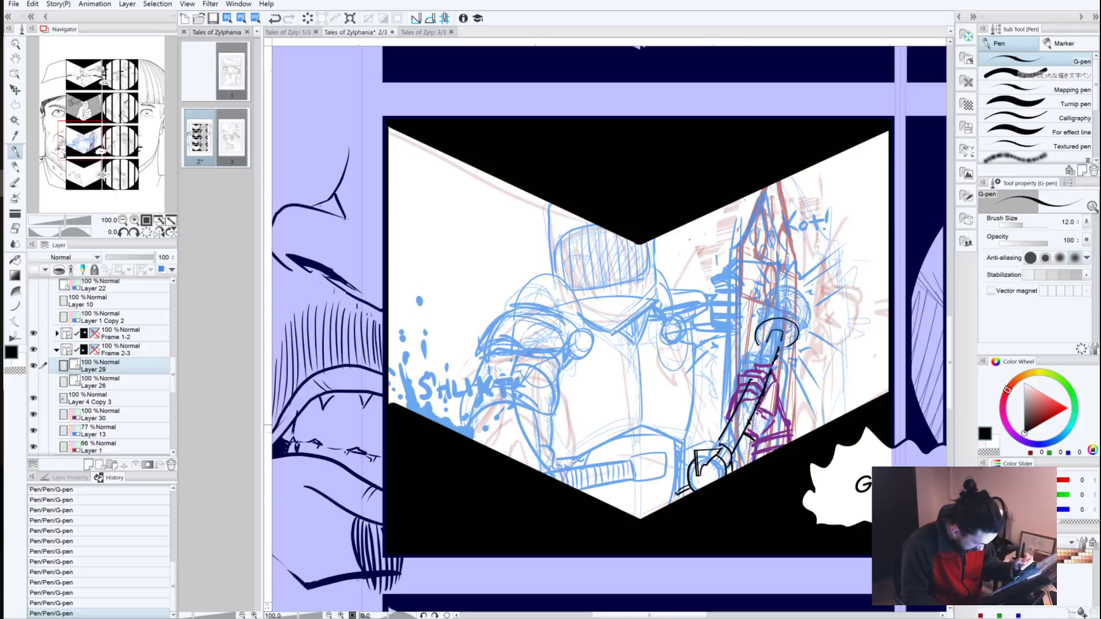
pyautogui.hotkey('ctrl', 'z')
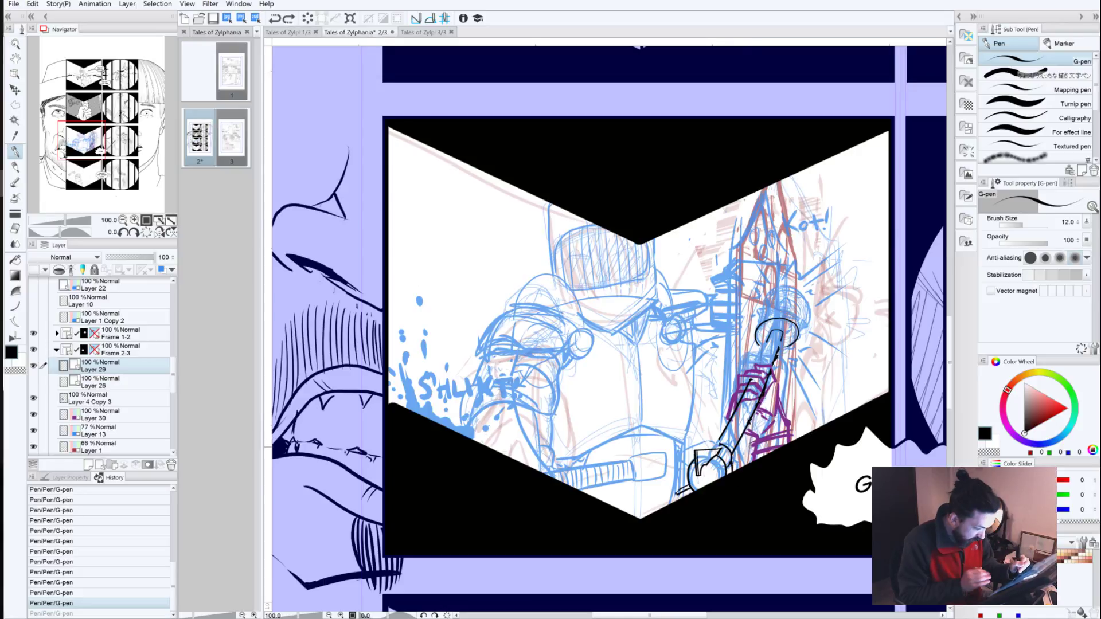
pyautogui.moveTo(755, 443)
pyautogui.mouseDown()
pyautogui.moveTo(728, 423)
pyautogui.moveTo(736, 391)
pyautogui.moveTo(751, 389)
pyautogui.moveTo(748, 399)
pyautogui.mouseUp()
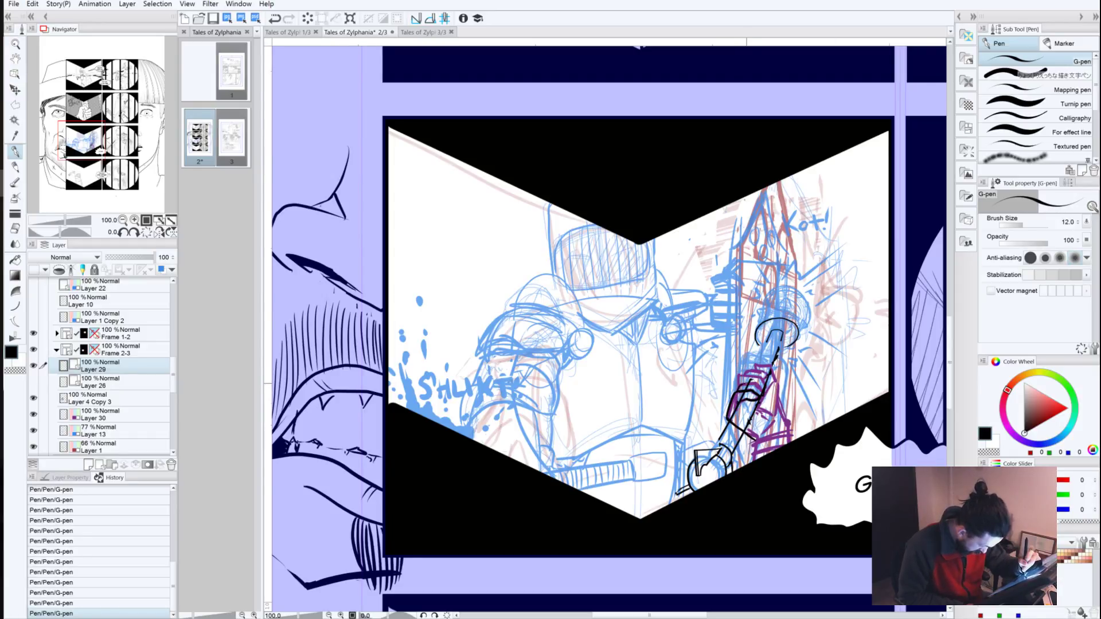
pyautogui.moveTo(754, 385)
pyautogui.mouseDown()
pyautogui.moveTo(764, 392)
pyautogui.moveTo(739, 375)
pyautogui.moveTo(766, 389)
pyautogui.mouseUp()
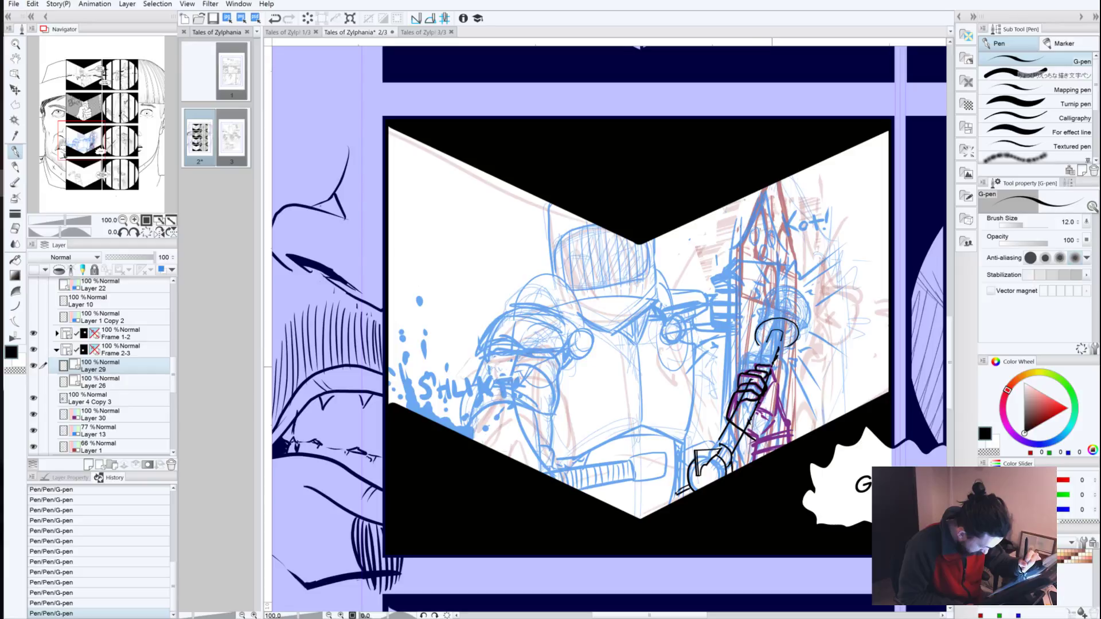
pyautogui.moveTo(770, 366); pyautogui.dragTo(787, 430)
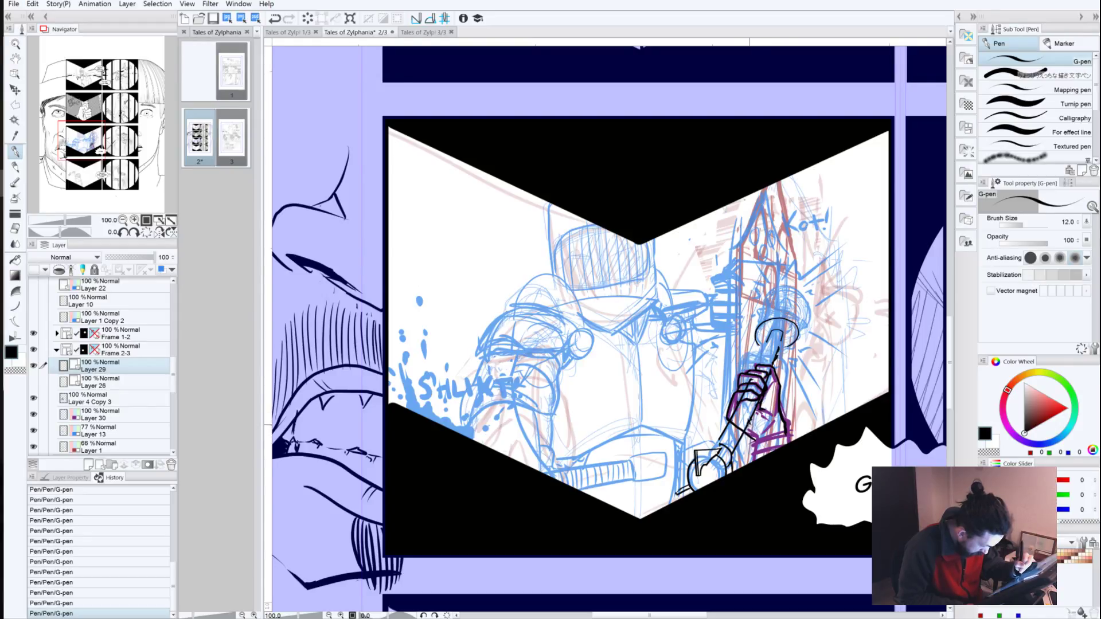
pyautogui.hotkey('ctrl', 'z')
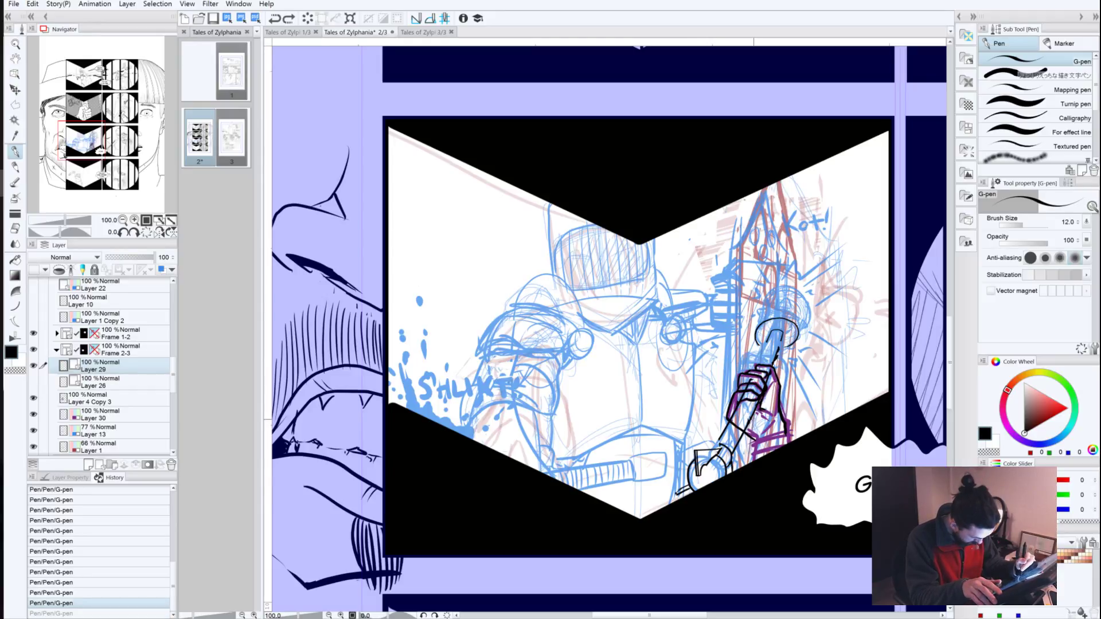
# Step: Erase the stray ink lines crossing the fingers and hand on the shaft
pyautogui.click(753, 420)
pyautogui.click(753, 413)
pyautogui.click(753, 390)
pyautogui.click(753, 378)
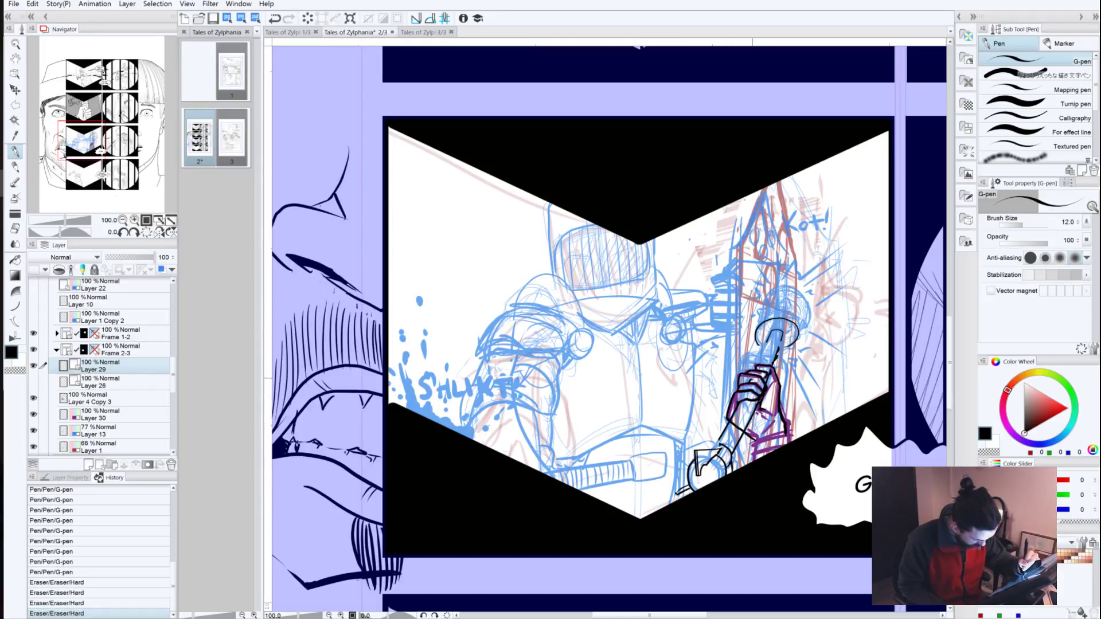
pyautogui.click(753, 378)
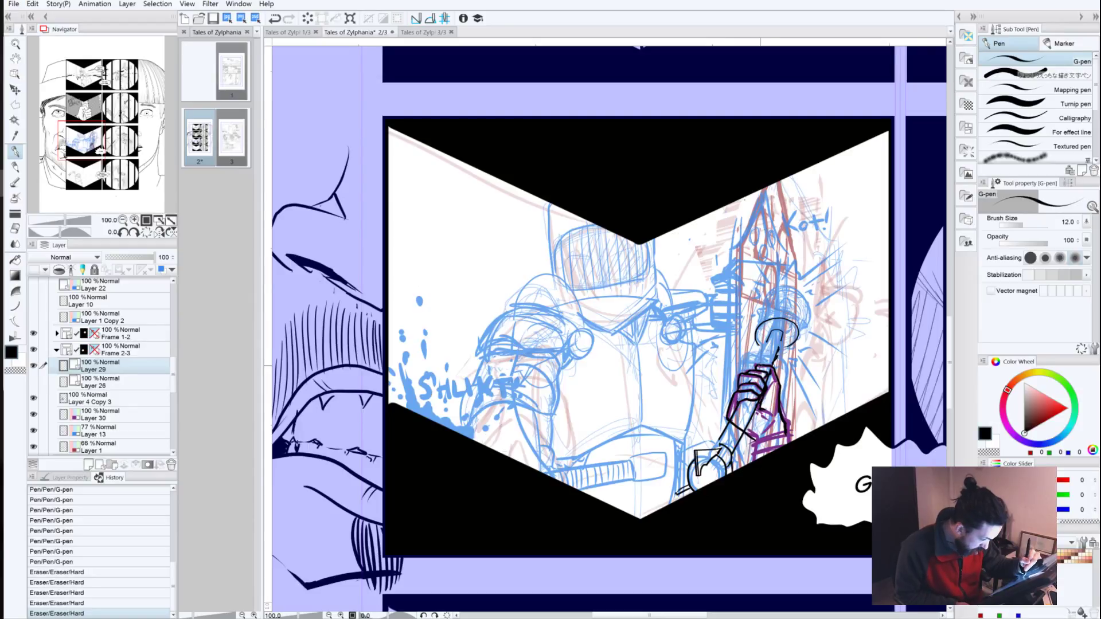
# Step: Re-ink the shaft's edges from the hand up to the oval and touch up its lower end by the round joint
pyautogui.moveTo(761, 364); pyautogui.dragTo(771, 335)
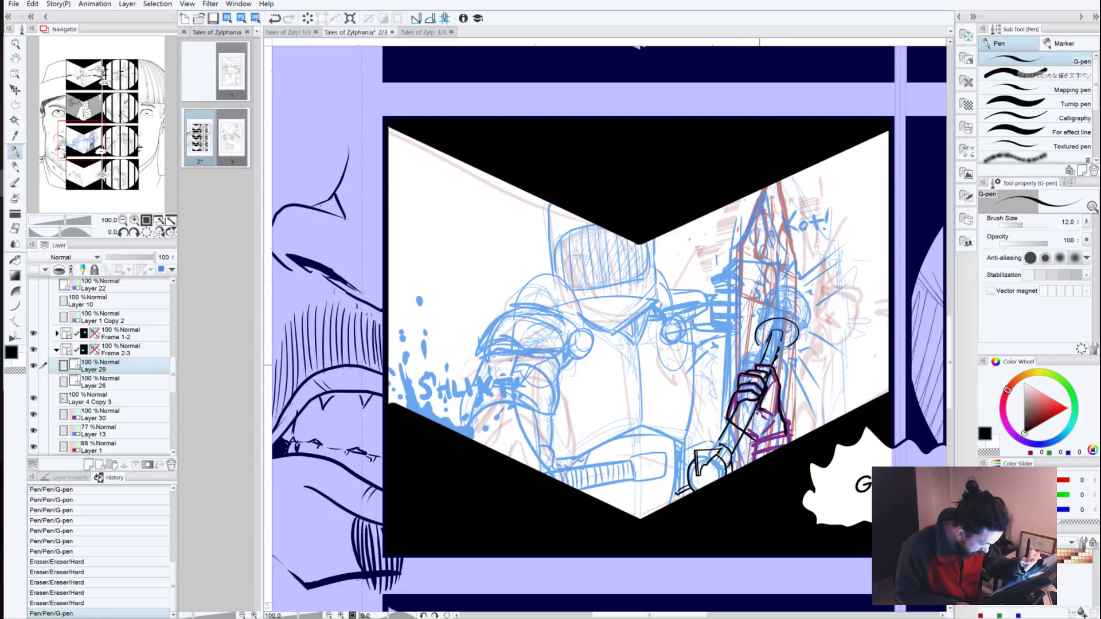
pyautogui.click(759, 366)
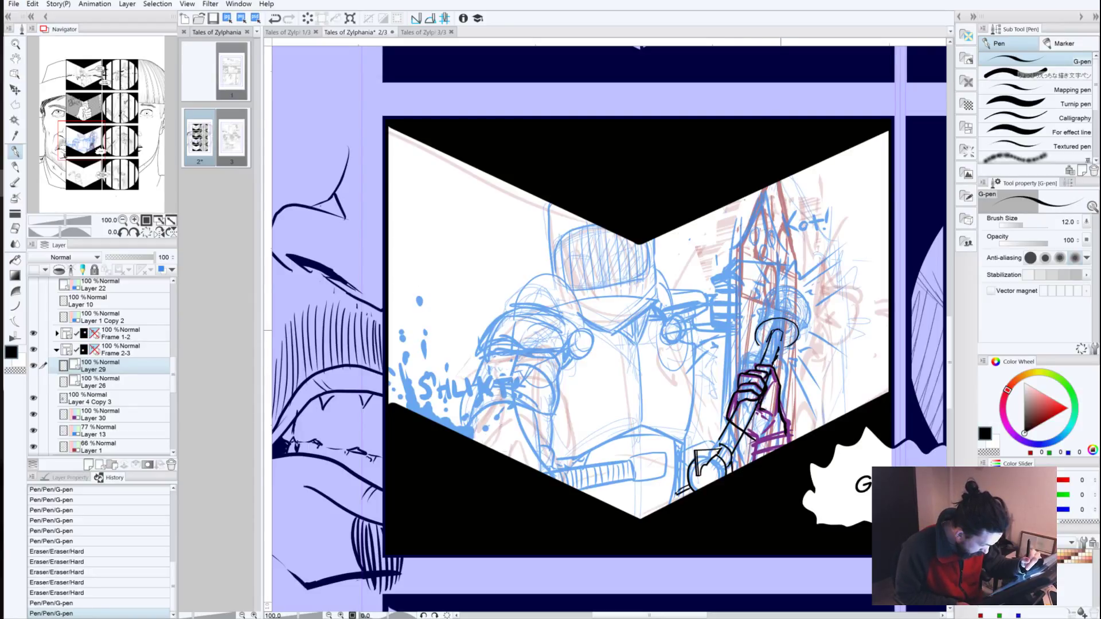
pyautogui.click(781, 330)
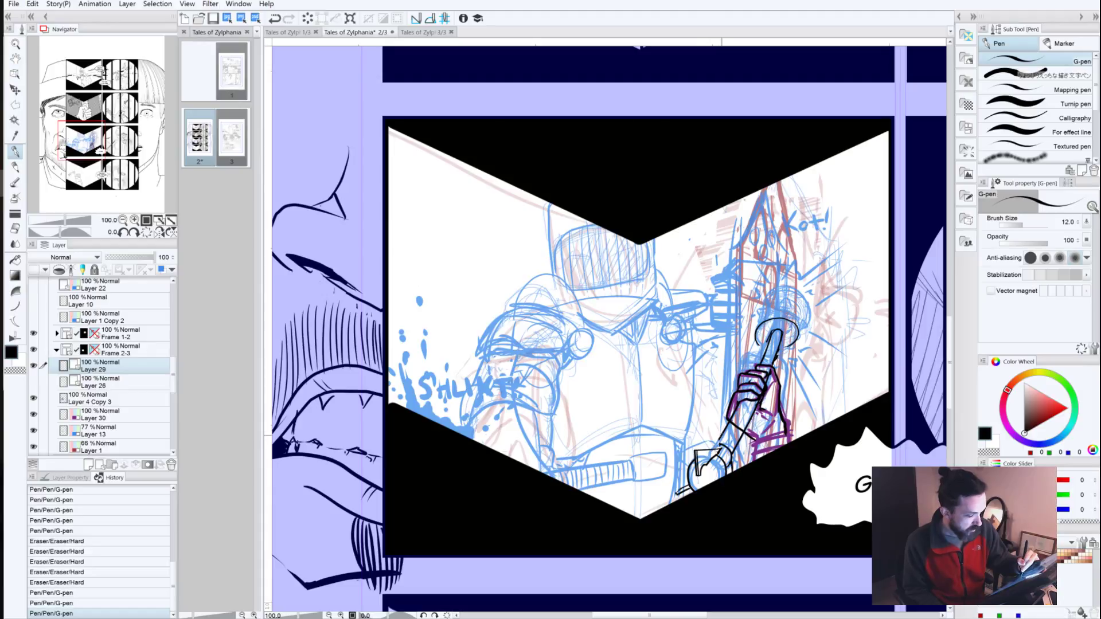
pyautogui.moveTo(721, 438); pyautogui.dragTo(710, 450)
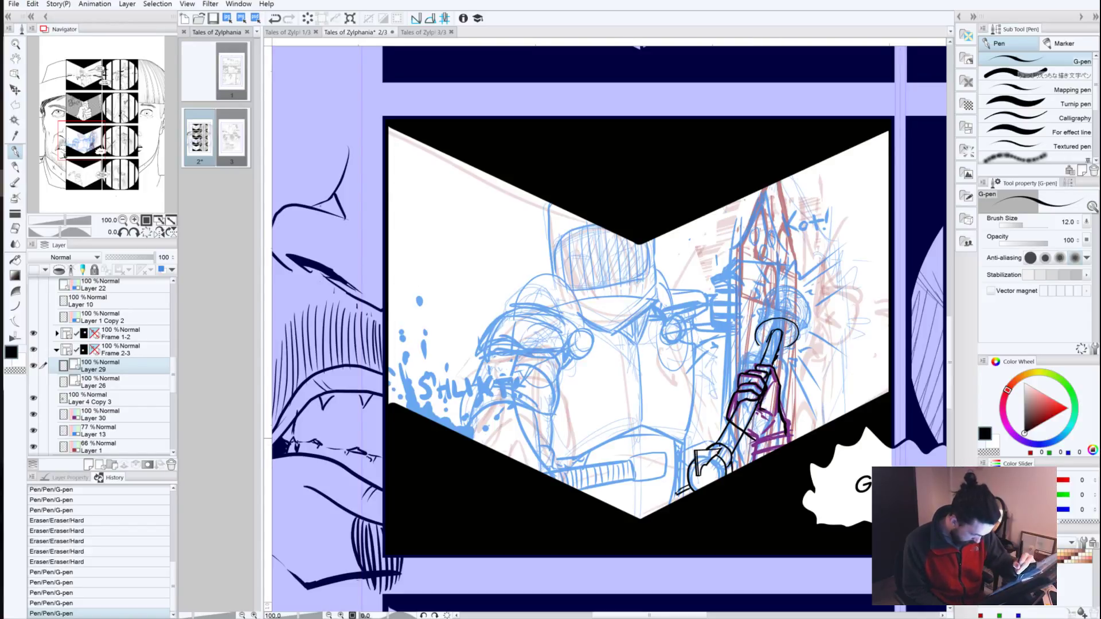
# Step: Ink the forearm and cuff below the hand, then close the oval at the shaft's tip and clean up its outline
pyautogui.moveTo(792, 436)
pyautogui.mouseDown()
pyautogui.moveTo(792, 445)
pyautogui.moveTo(760, 443)
pyautogui.moveTo(752, 452)
pyautogui.moveTo(780, 451)
pyautogui.moveTo(747, 467)
pyautogui.mouseUp()
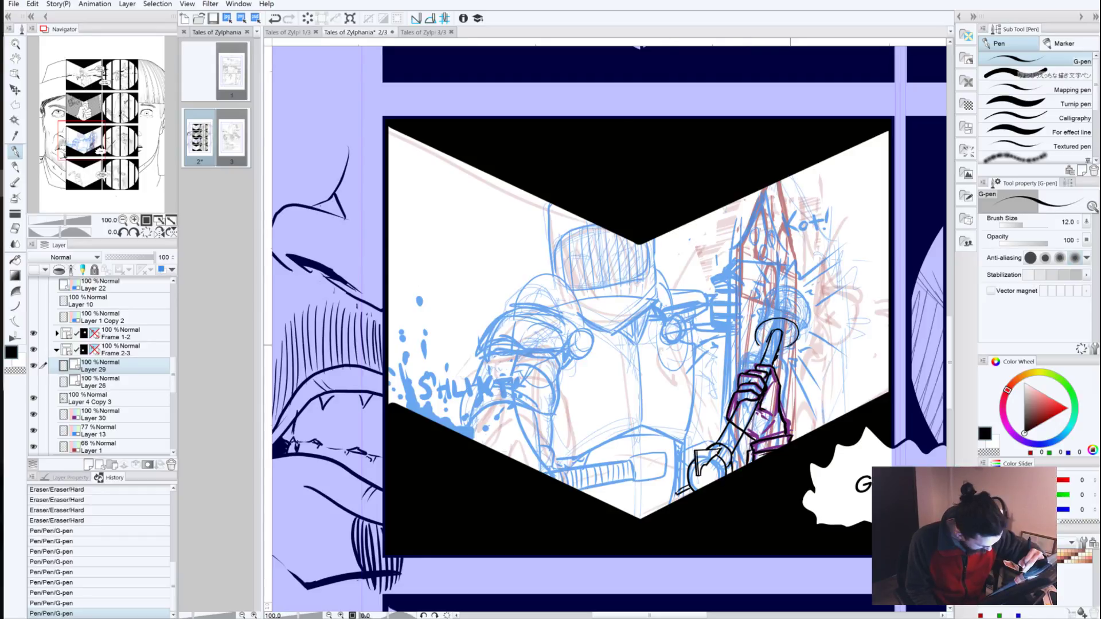
pyautogui.moveTo(765, 348); pyautogui.dragTo(760, 344)
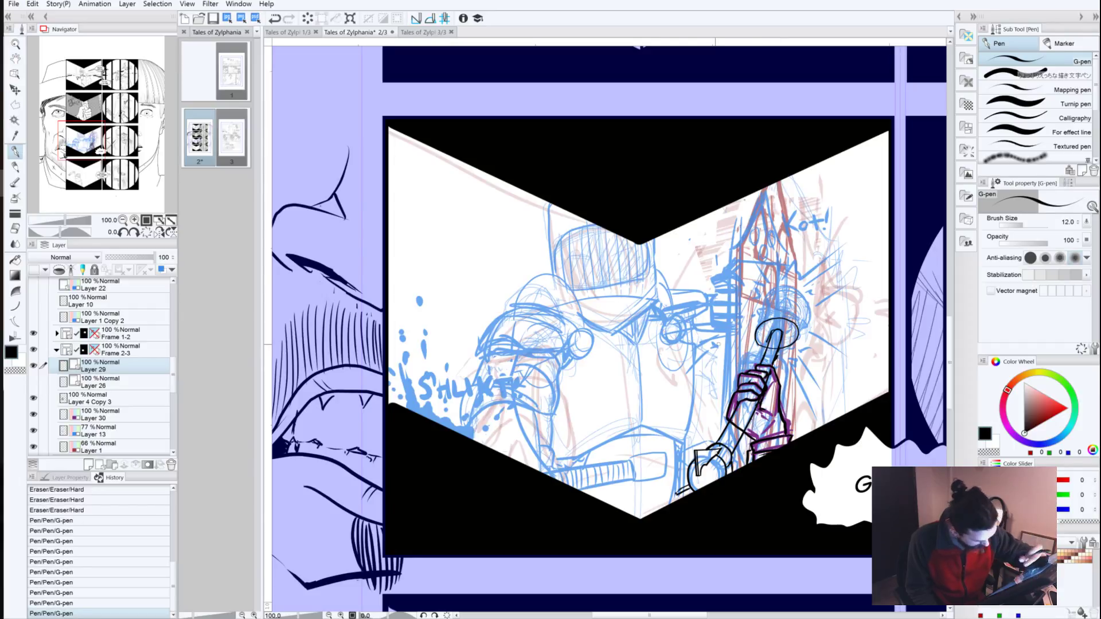
pyautogui.moveTo(765, 342); pyautogui.dragTo(768, 334)
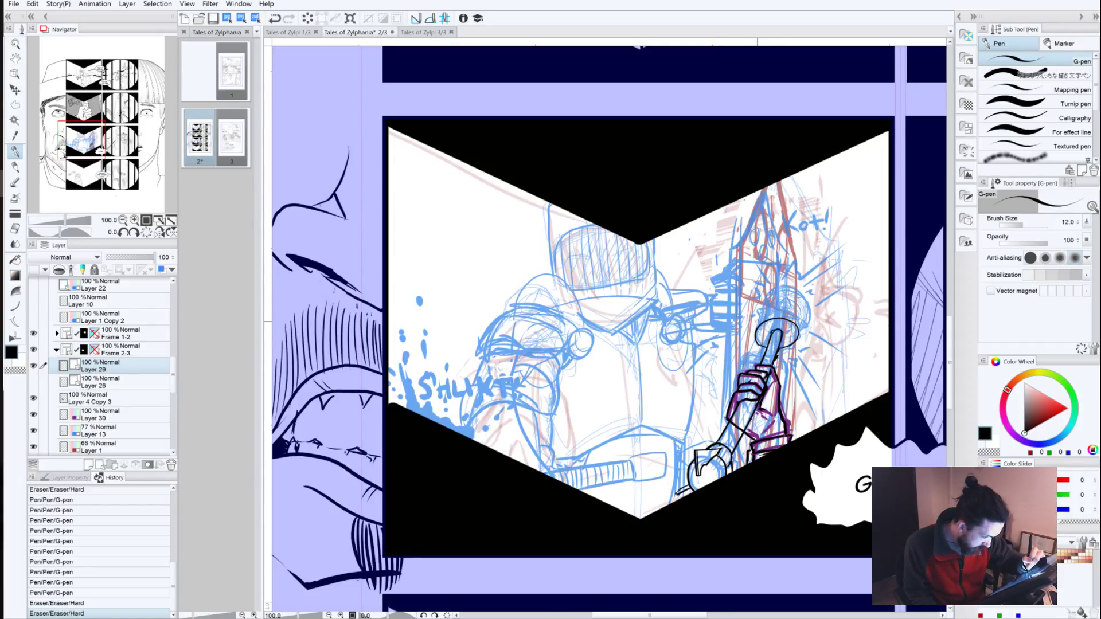
# Step: Ink a row of small studs around the oval's rim and build it up into a thick collar, redoing weak strokes
pyautogui.moveTo(754, 321); pyautogui.dragTo(794, 315)
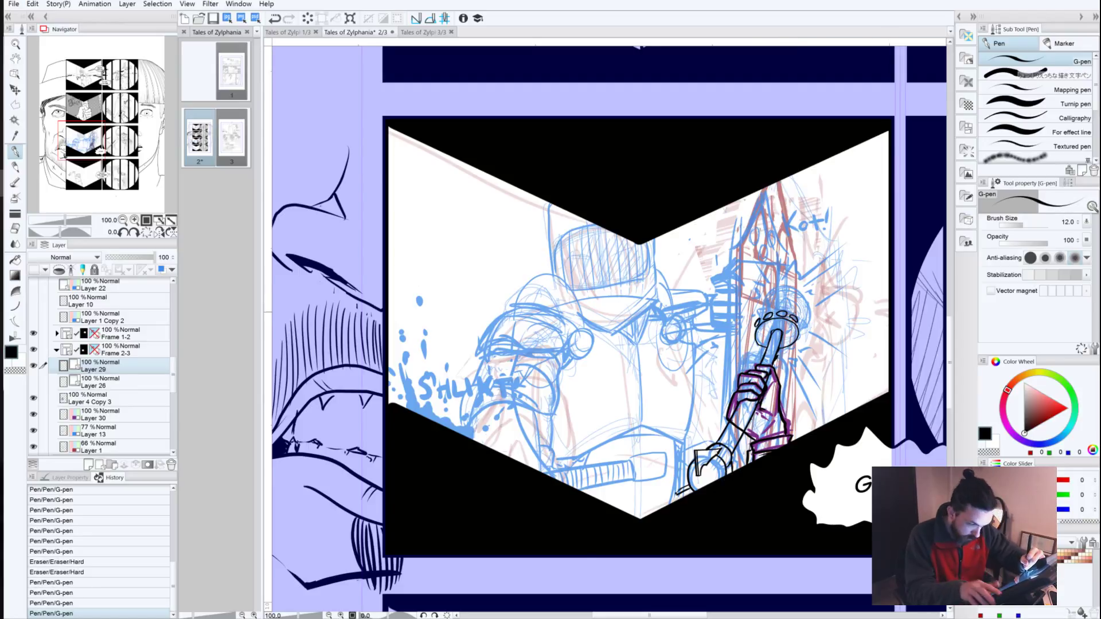
pyautogui.hotkey('ctrl', 'z')
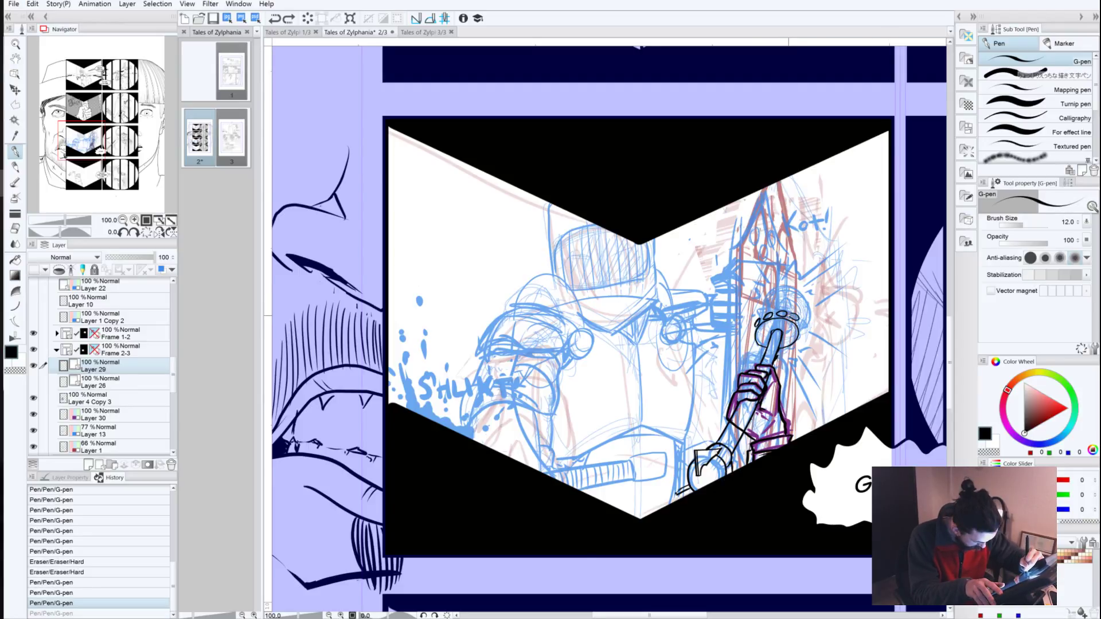
pyautogui.moveTo(791, 315)
pyautogui.mouseDown()
pyautogui.moveTo(802, 332)
pyautogui.moveTo(788, 345)
pyautogui.moveTo(762, 346)
pyautogui.moveTo(757, 330)
pyautogui.mouseUp()
pyautogui.hotkey('ctrl', 'z')
pyautogui.hotkey('ctrl', 'z')
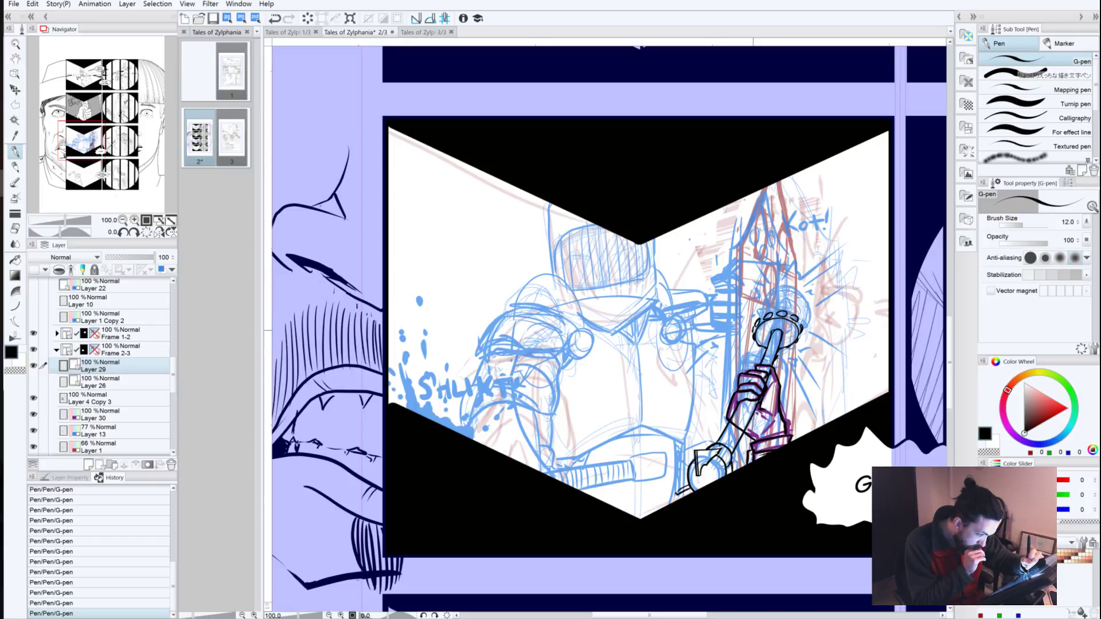
pyautogui.moveTo(753, 329); pyautogui.dragTo(750, 338)
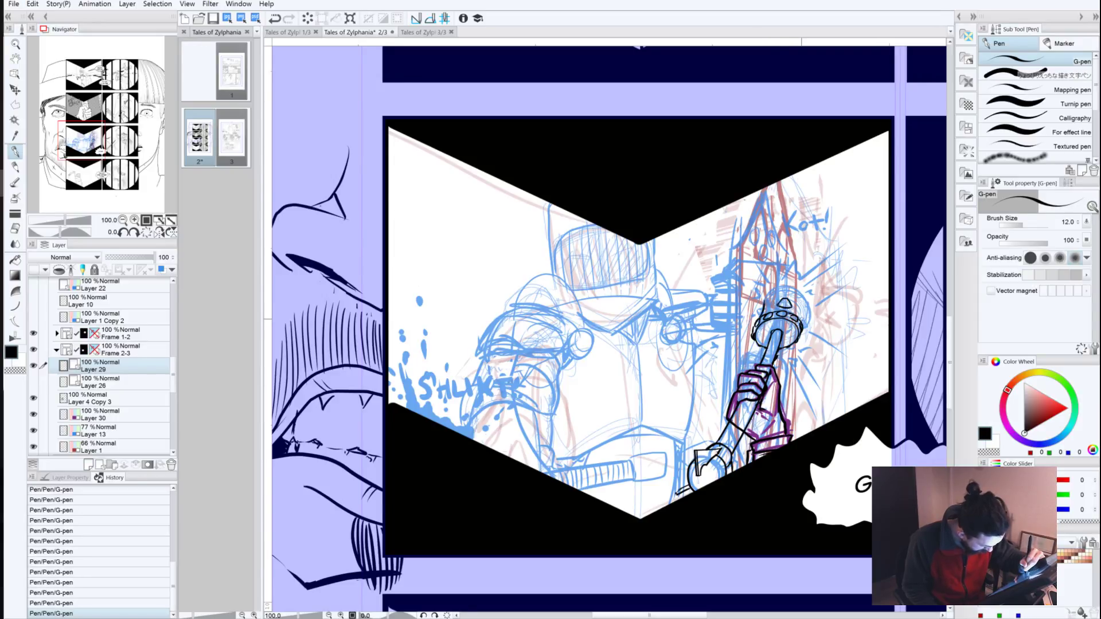
# Step: Ink the weapon head above the collar, with curved sides and a second studded ring at its top
pyautogui.moveTo(801, 319)
pyautogui.mouseDown()
pyautogui.moveTo(802, 297)
pyautogui.moveTo(797, 320)
pyautogui.moveTo(756, 312)
pyautogui.moveTo(802, 329)
pyautogui.moveTo(764, 294)
pyautogui.moveTo(782, 287)
pyautogui.moveTo(802, 294)
pyautogui.moveTo(808, 312)
pyautogui.mouseUp()
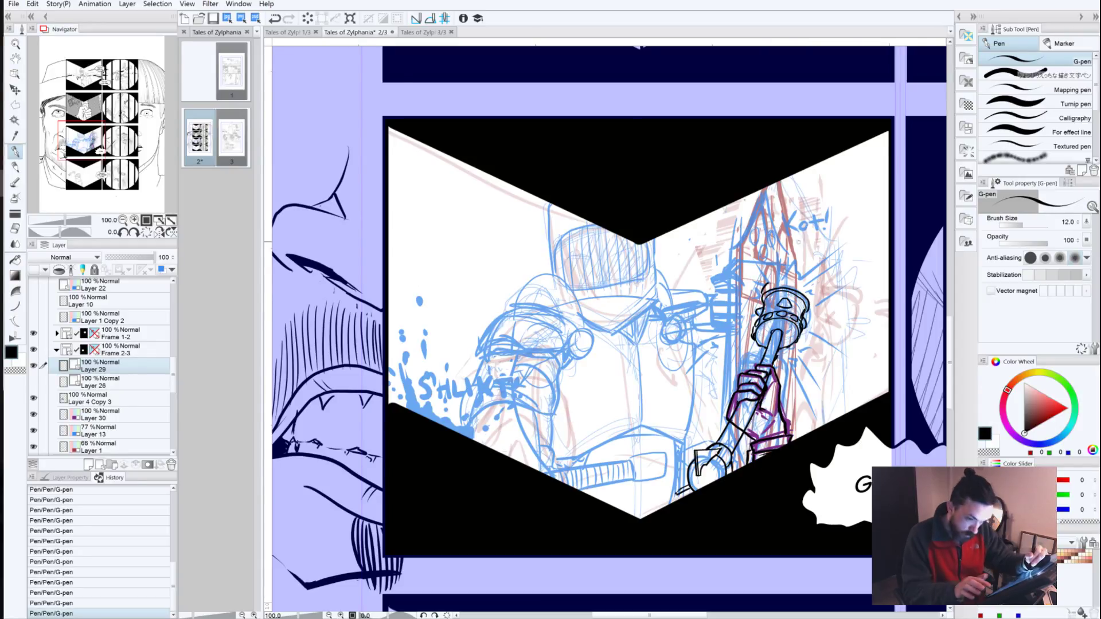
pyautogui.hotkey('ctrl', 'z')
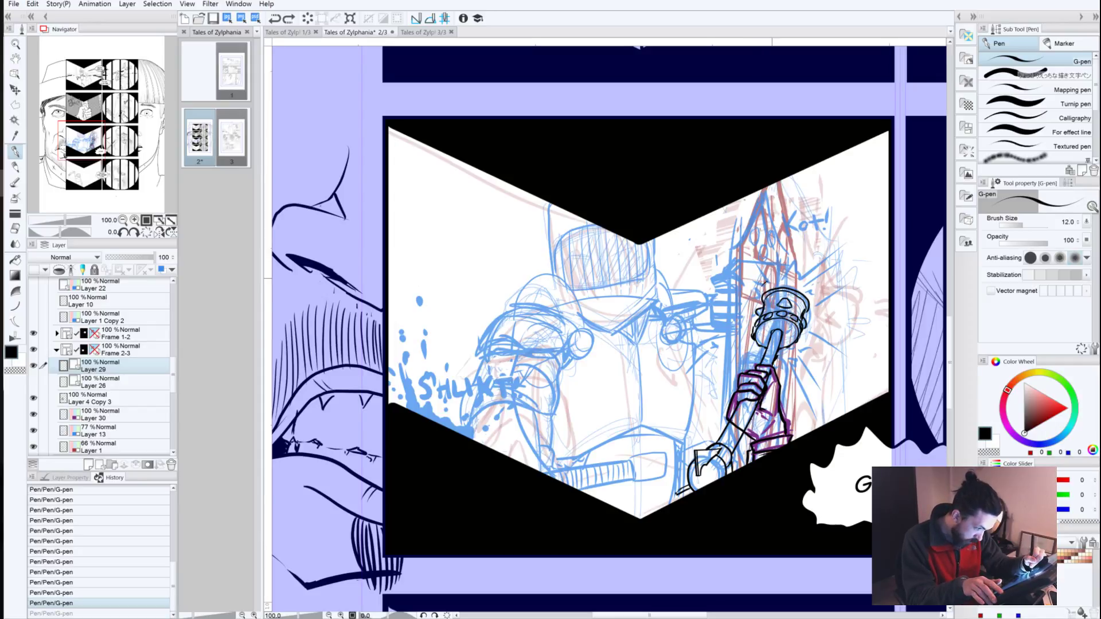
pyautogui.moveTo(767, 281)
pyautogui.mouseDown()
pyautogui.moveTo(803, 284)
pyautogui.moveTo(774, 280)
pyautogui.moveTo(793, 277)
pyautogui.moveTo(812, 290)
pyautogui.moveTo(817, 312)
pyautogui.moveTo(804, 317)
pyautogui.mouseUp()
pyautogui.hotkey('ctrl', 'z')
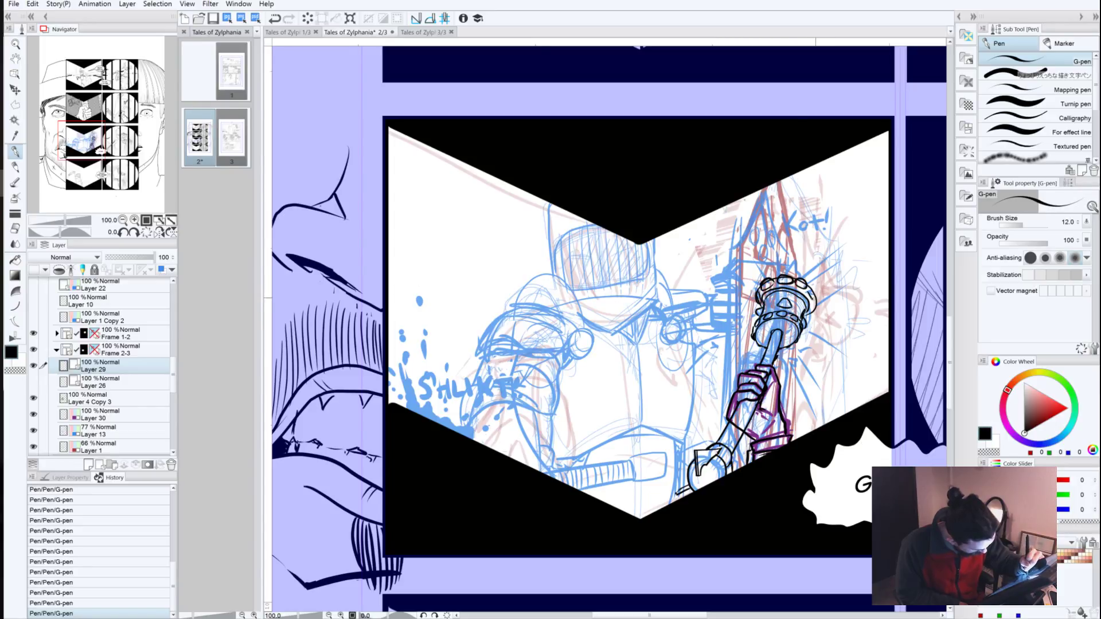
# Step: Compare the latest strokes by undoing and restoring them, then redraw the last stroke on the upper studded ring's outer edge
pyautogui.hotkey('ctrl', 'z')
pyautogui.hotkey('ctrl', 'z')
pyautogui.hotkey('ctrl', 'z')
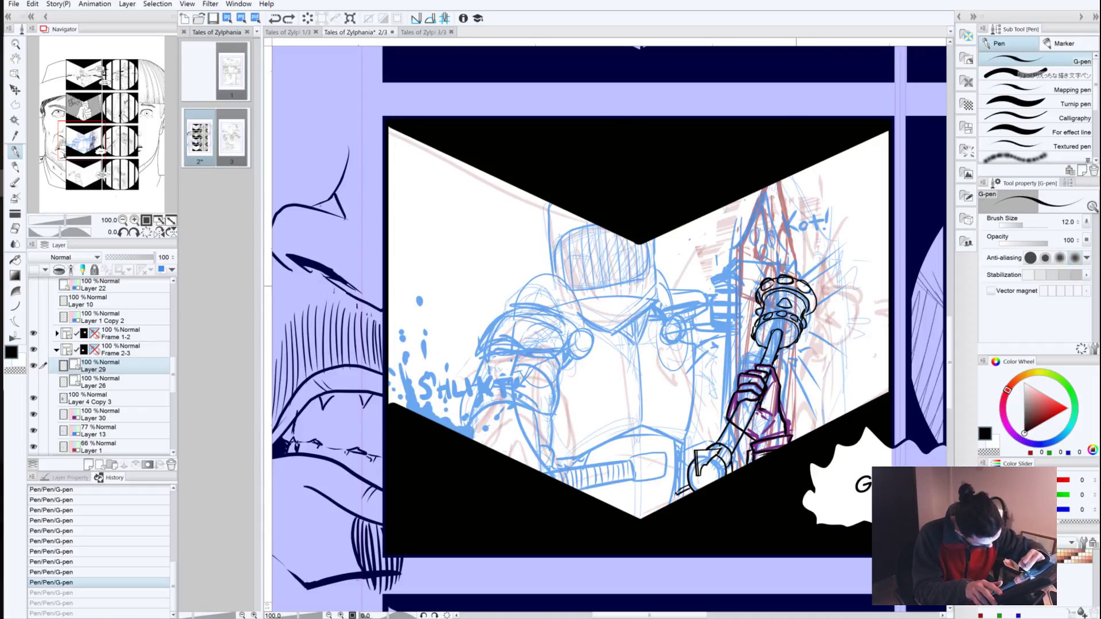
pyautogui.hotkey('ctrl', 'y')
pyautogui.hotkey('ctrl', 'y')
pyautogui.hotkey('ctrl', 'y')
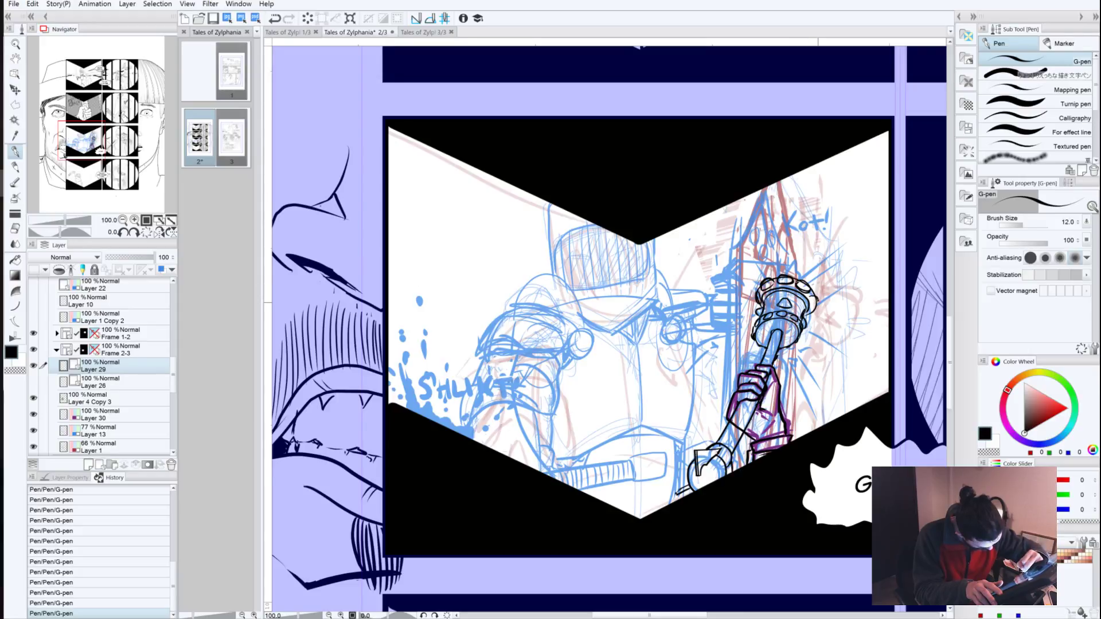
pyautogui.hotkey('ctrl', 'z')
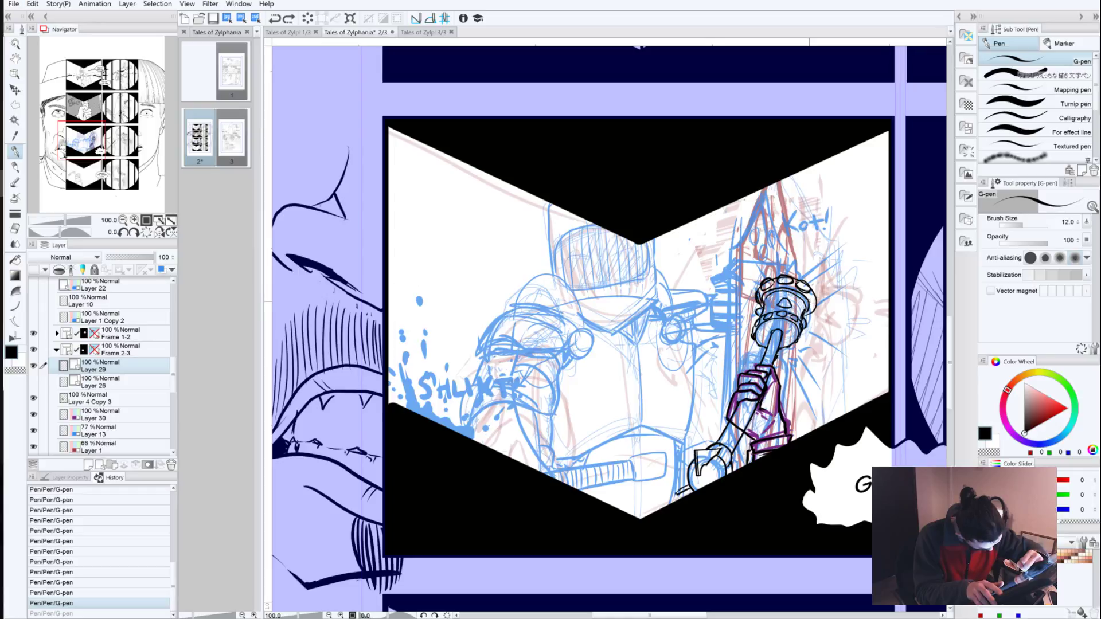
pyautogui.moveTo(817, 296); pyautogui.dragTo(812, 307)
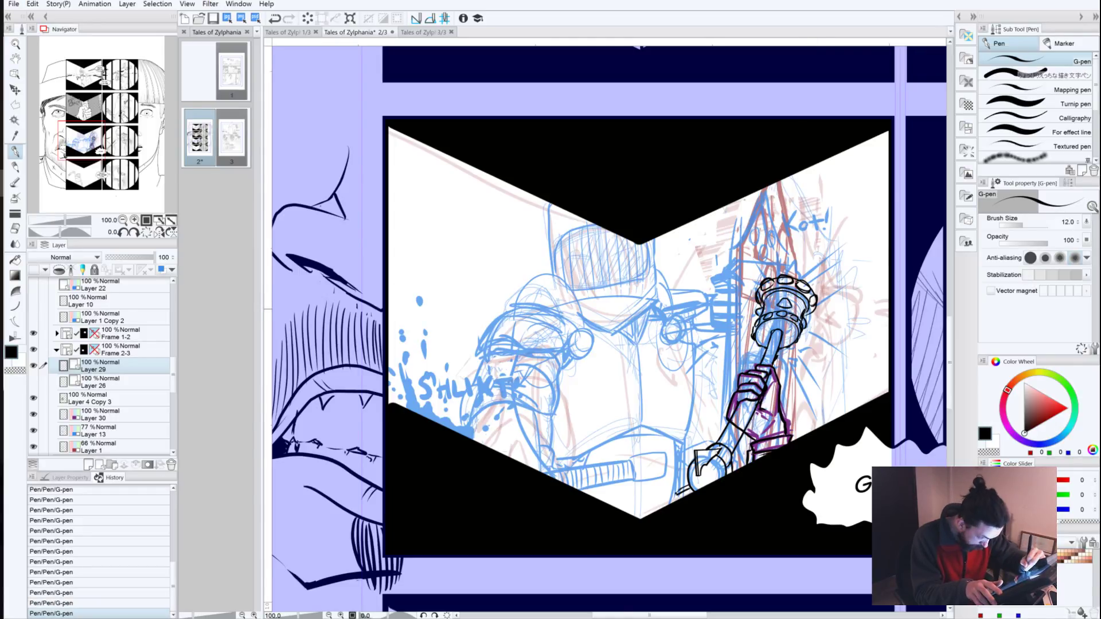
# Step: Ink curved bands between the weapon head's two studded rings and erase stray lines on the gloved hand
pyautogui.moveTo(811, 310); pyautogui.dragTo(807, 317)
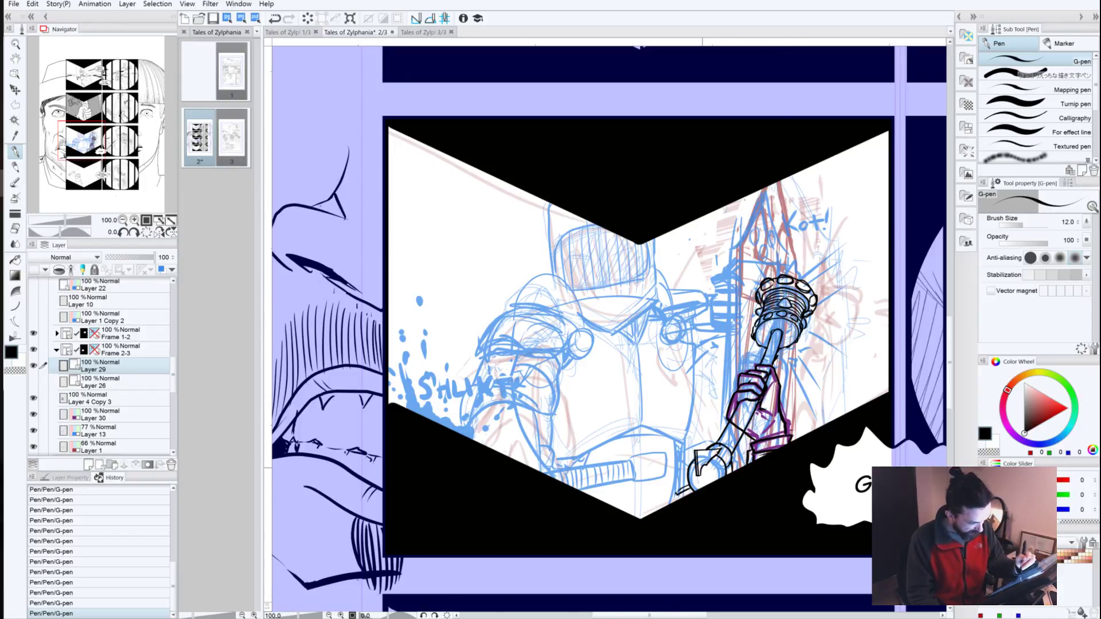
pyautogui.moveTo(739, 419); pyautogui.dragTo(746, 430)
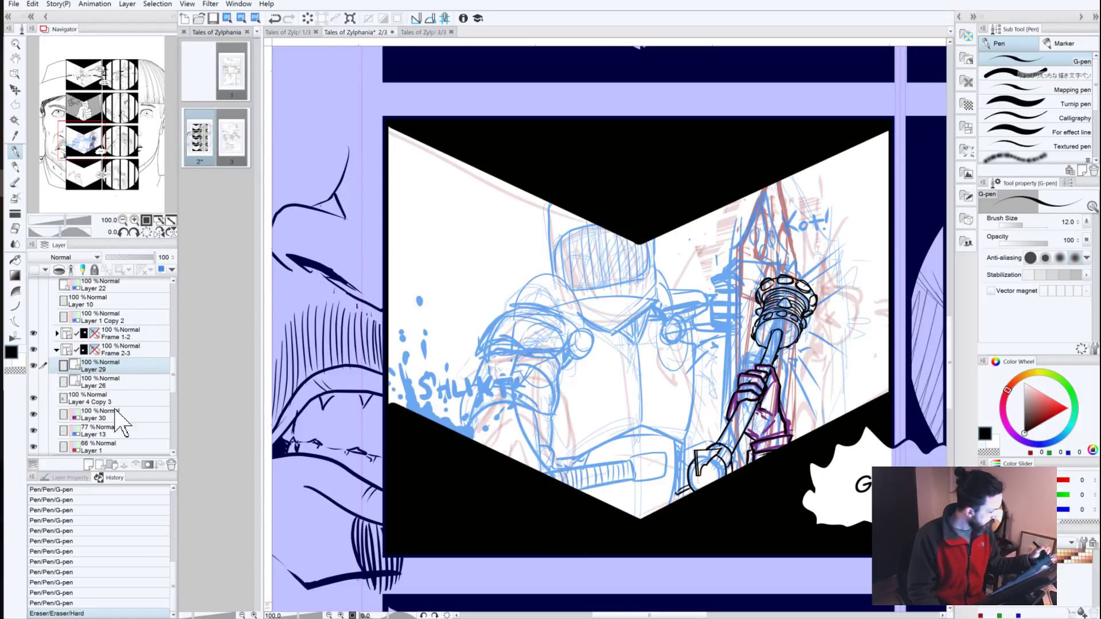
# Step: Check the contents of hidden Layer 26, delete that layer, and make Layer 29 the active layer
pyautogui.click(33, 382)
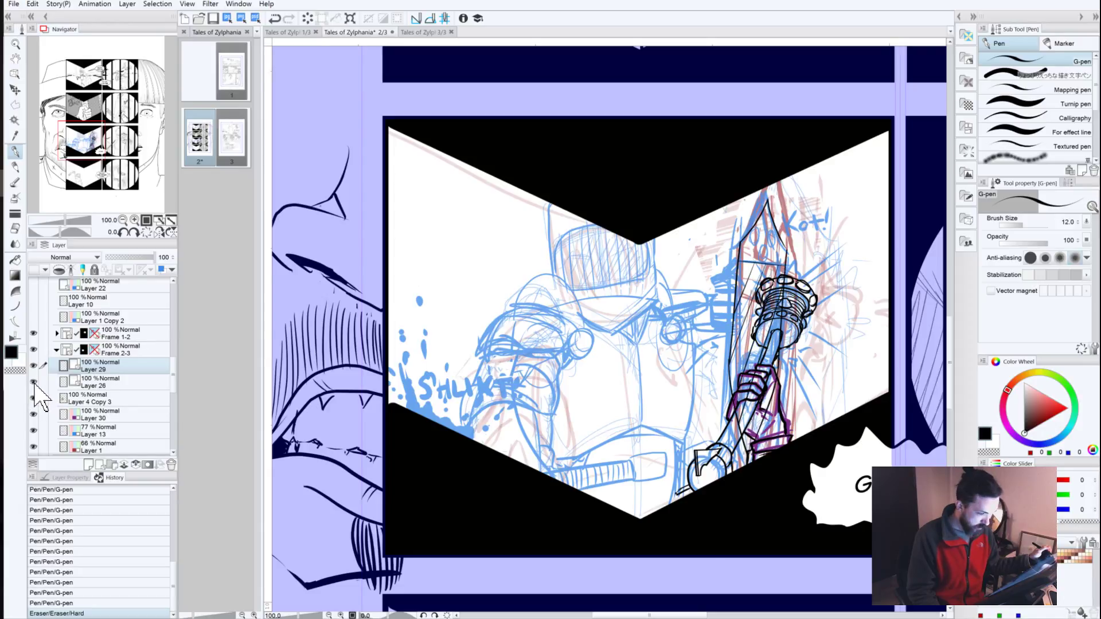
pyautogui.click(33, 382)
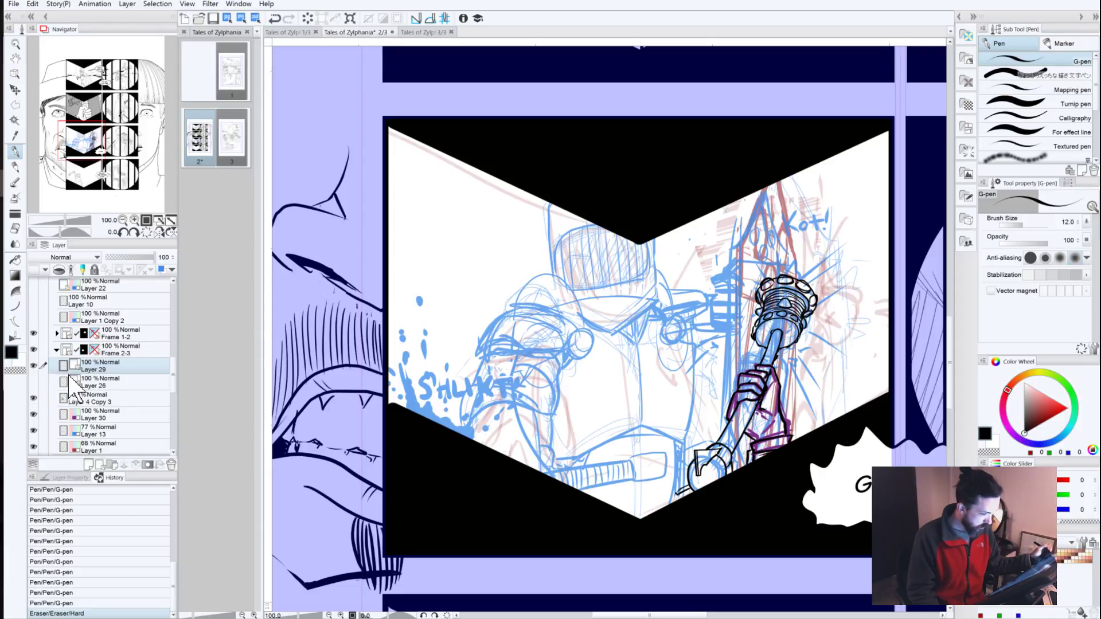
pyautogui.moveTo(74, 380); pyautogui.dragTo(171, 465)
pyautogui.click(88, 368)
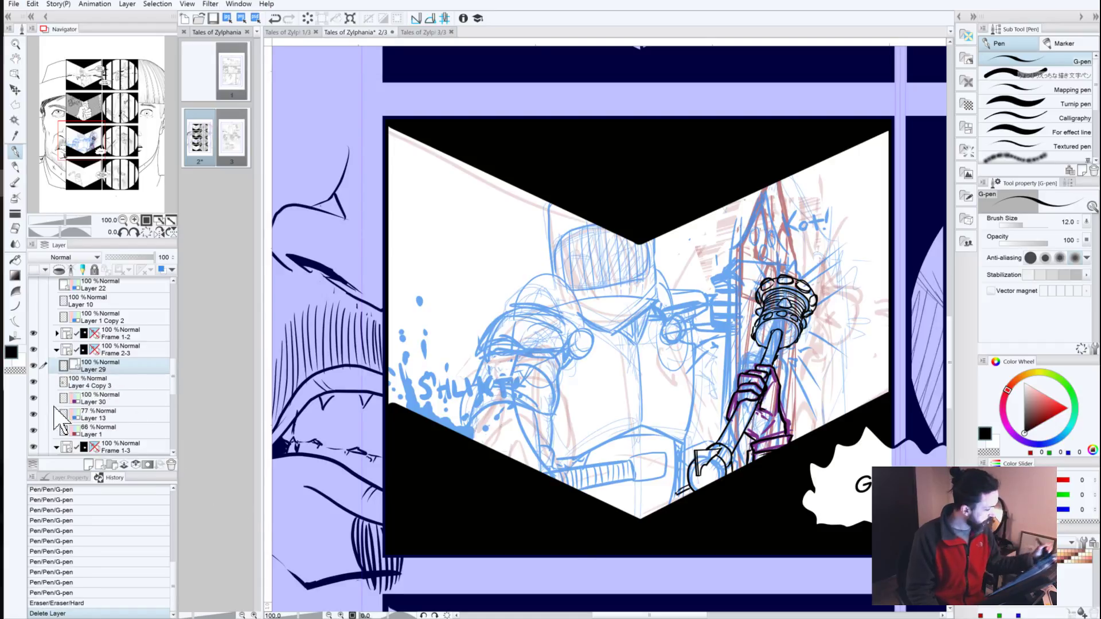
pyautogui.click(95, 382)
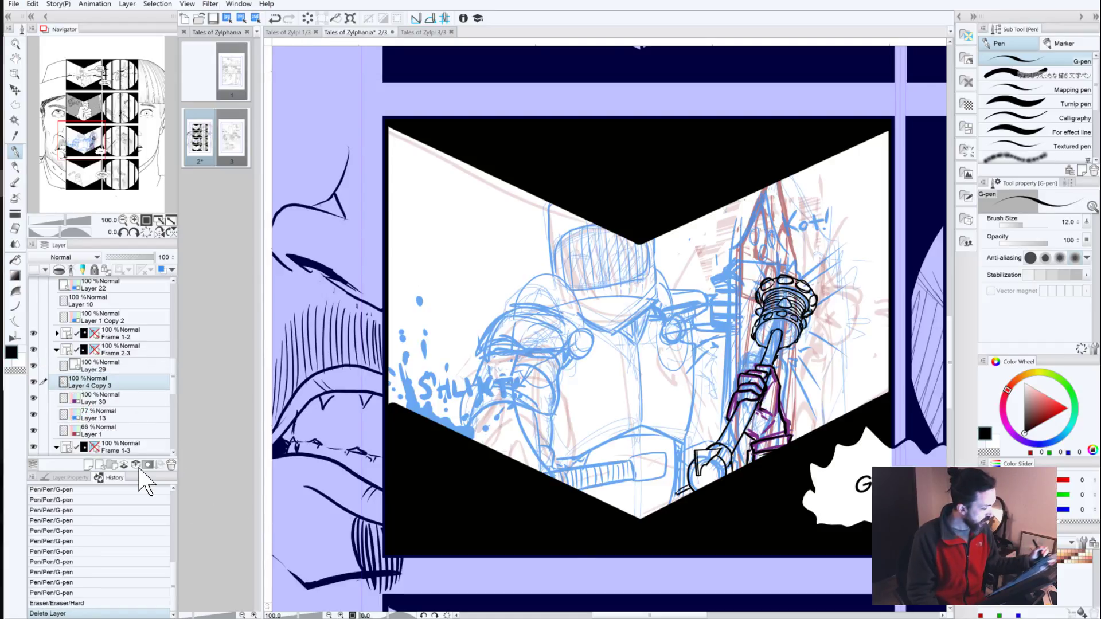
pyautogui.click(103, 367)
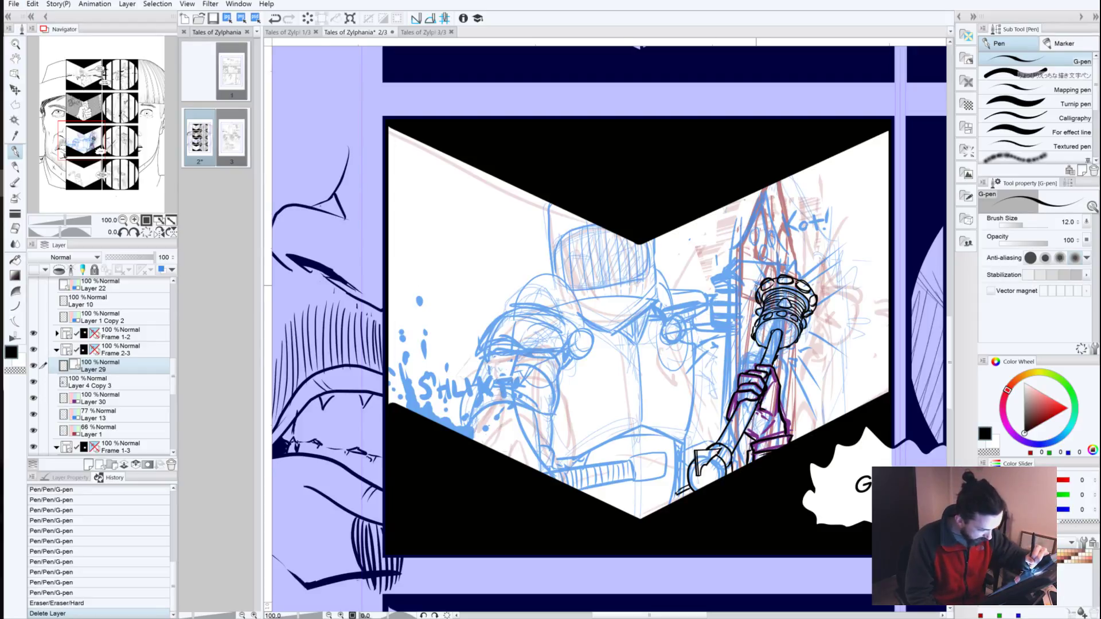
# Step: Ink short jagged impact marks and long tapering speed lines around the weapon head
pyautogui.moveTo(757, 287)
pyautogui.mouseDown()
pyautogui.moveTo(757, 264)
pyautogui.moveTo(781, 238)
pyautogui.mouseUp()
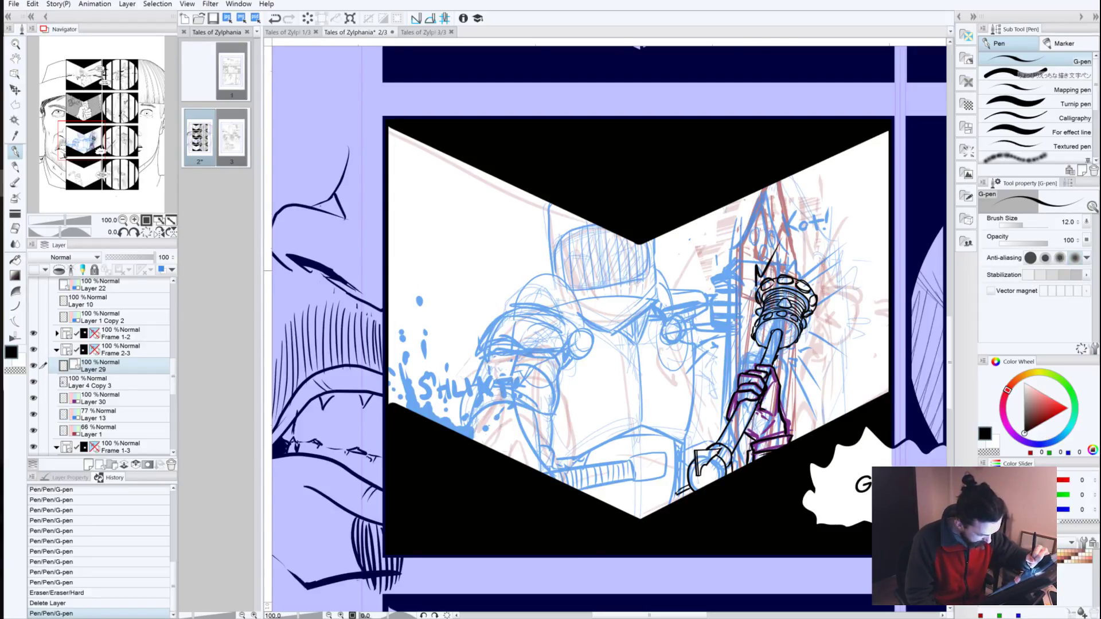
pyautogui.moveTo(769, 277); pyautogui.dragTo(786, 245)
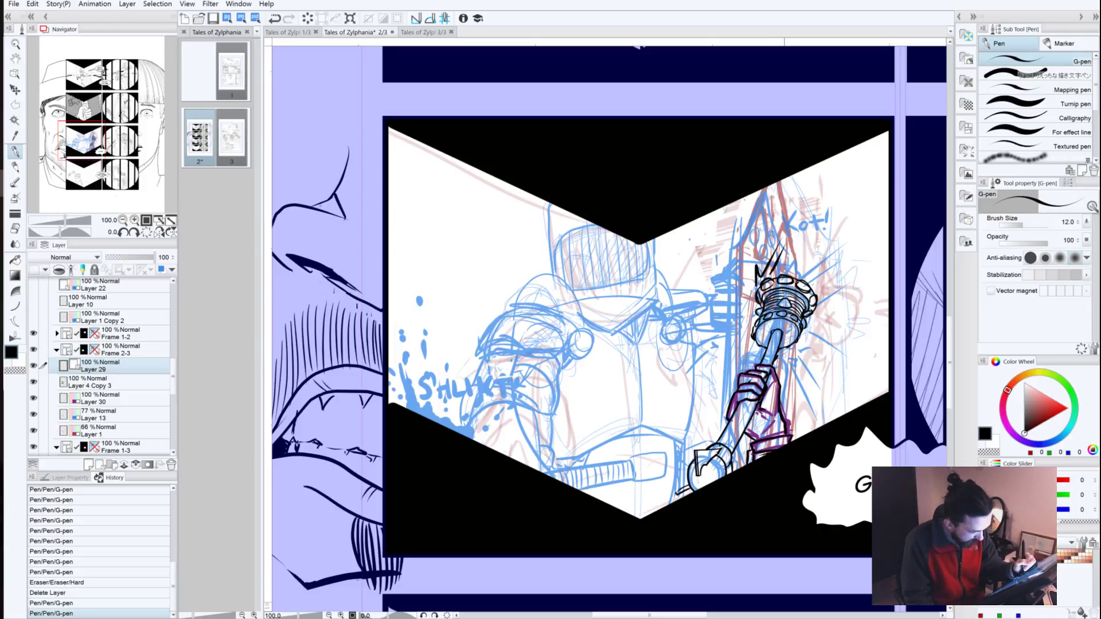
pyautogui.moveTo(784, 355)
pyautogui.mouseDown()
pyautogui.moveTo(796, 366)
pyautogui.moveTo(787, 355)
pyautogui.moveTo(806, 358)
pyautogui.mouseUp()
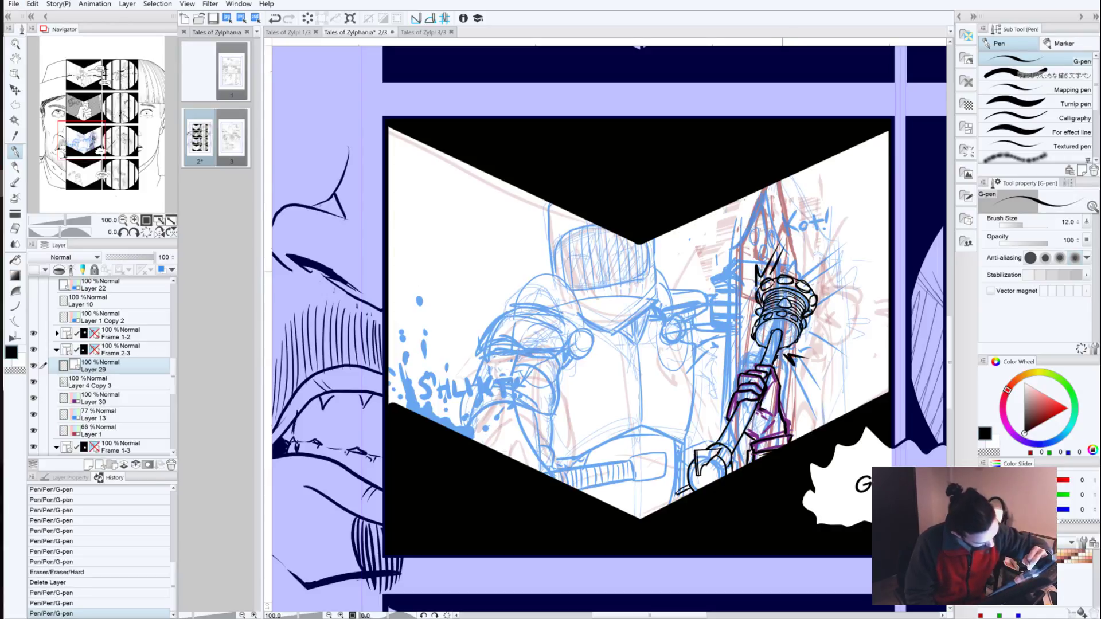
pyautogui.moveTo(781, 273); pyautogui.dragTo(877, 254)
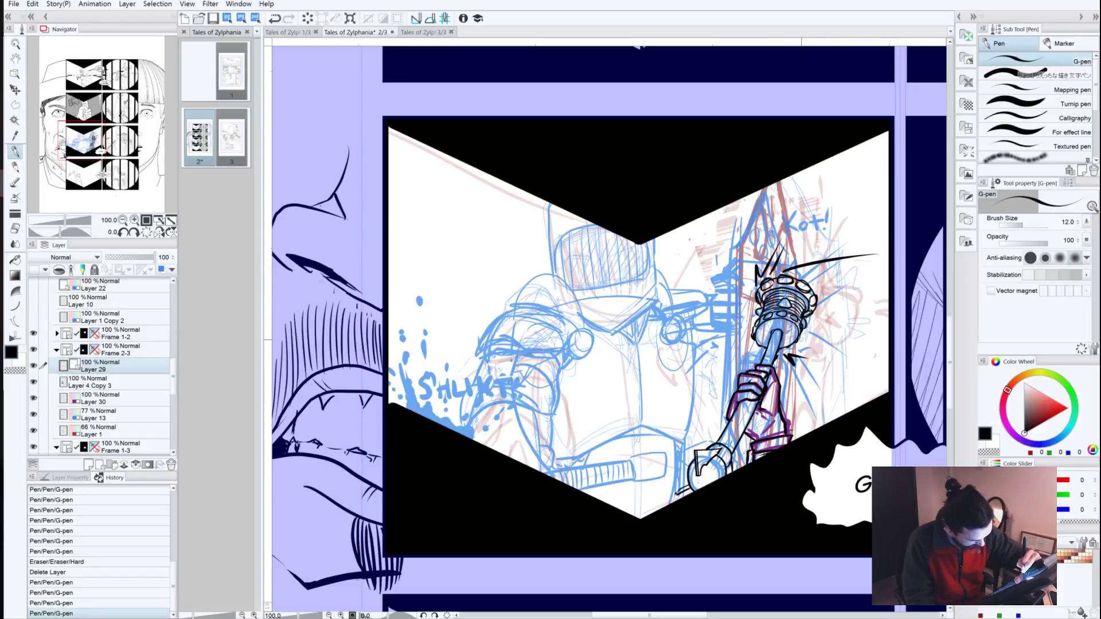
pyautogui.moveTo(798, 342); pyautogui.dragTo(884, 336)
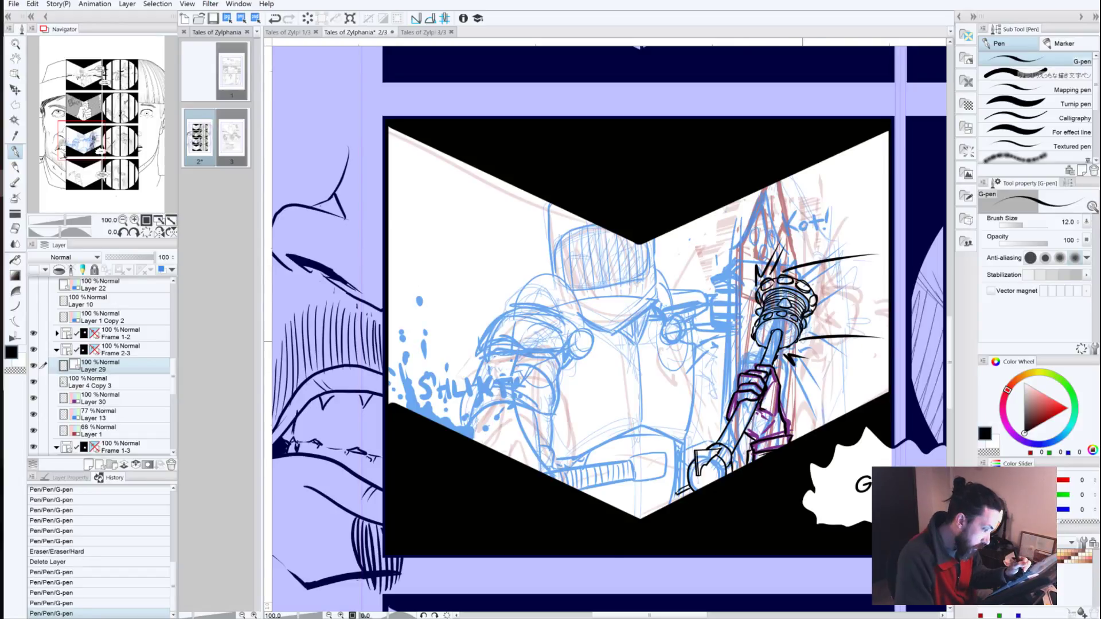
pyautogui.moveTo(784, 271); pyautogui.dragTo(792, 262)
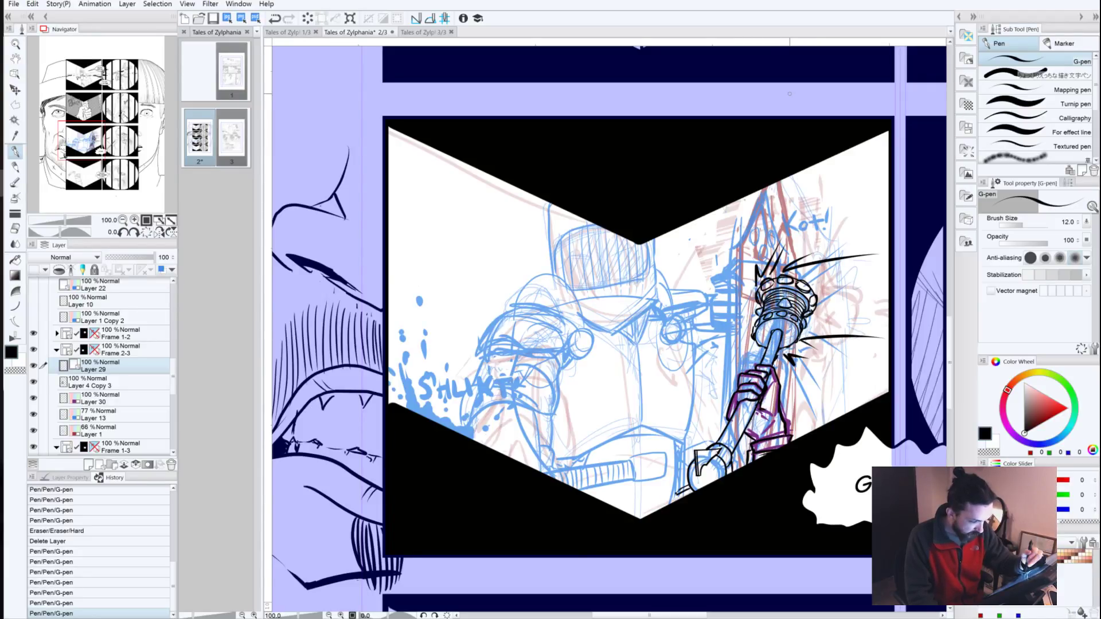
# Step: Erase the upper studded ring and clean up the top of the weapon head
pyautogui.moveTo(809, 319)
pyautogui.mouseDown()
pyautogui.moveTo(797, 281)
pyautogui.moveTo(762, 284)
pyautogui.moveTo(792, 282)
pyautogui.mouseUp()
pyautogui.moveTo(759, 289)
pyautogui.mouseDown()
pyautogui.moveTo(756, 300)
pyautogui.moveTo(818, 304)
pyautogui.moveTo(815, 312)
pyautogui.mouseUp()
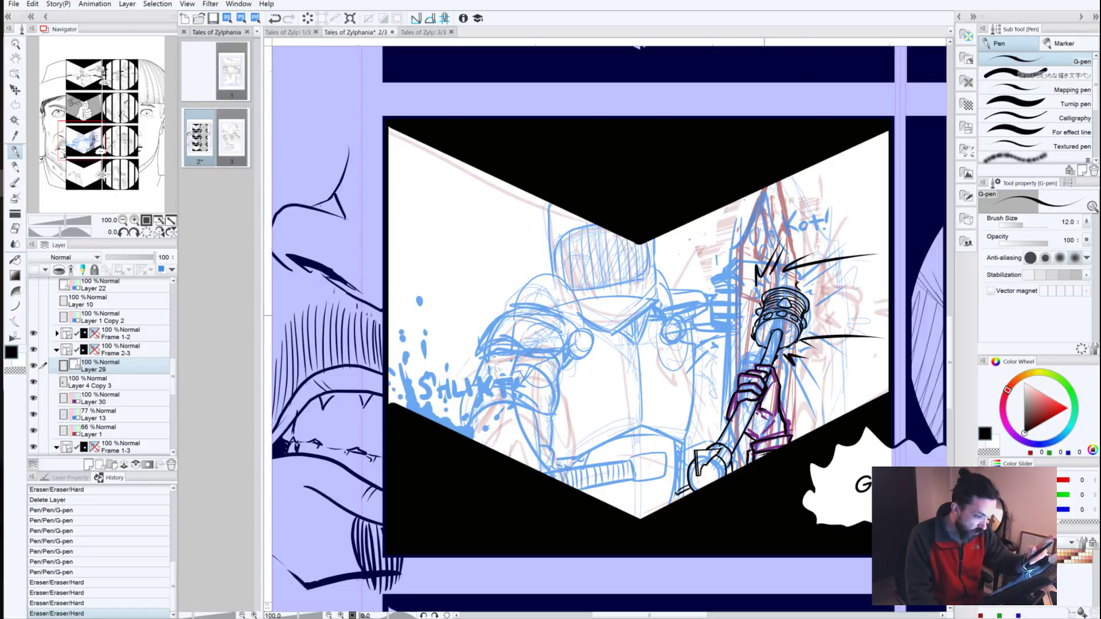
pyautogui.moveTo(767, 293); pyautogui.dragTo(768, 291)
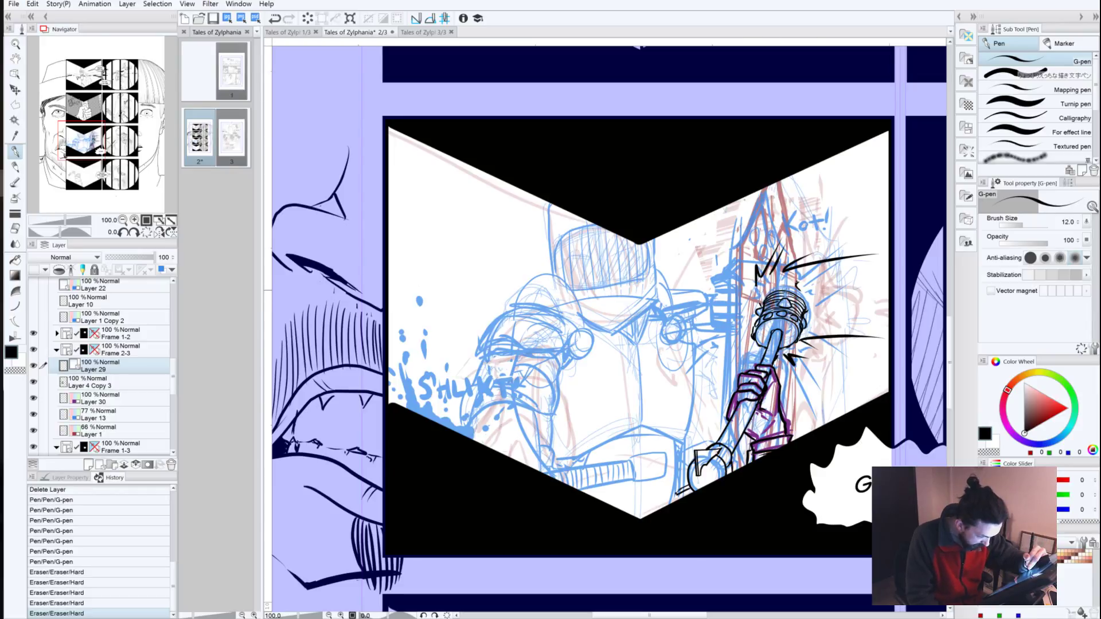
# Step: Try to redraw the weapon head's top edge and side curves over the banded section
pyautogui.moveTo(758, 300); pyautogui.dragTo(780, 285)
pyautogui.hotkey('ctrl', 'z')
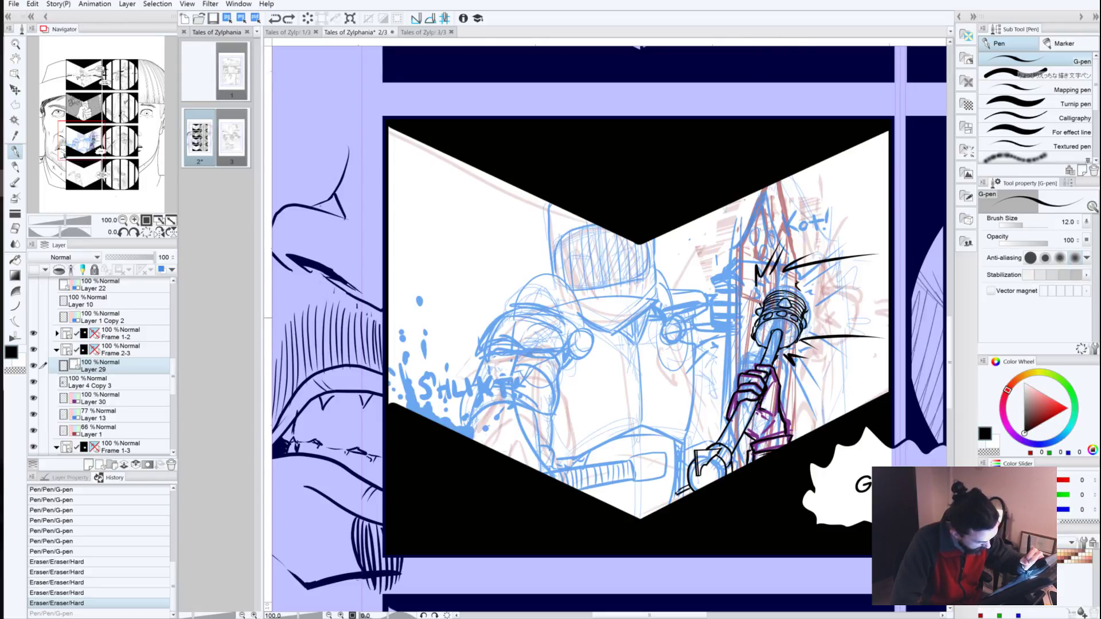
pyautogui.click(799, 330)
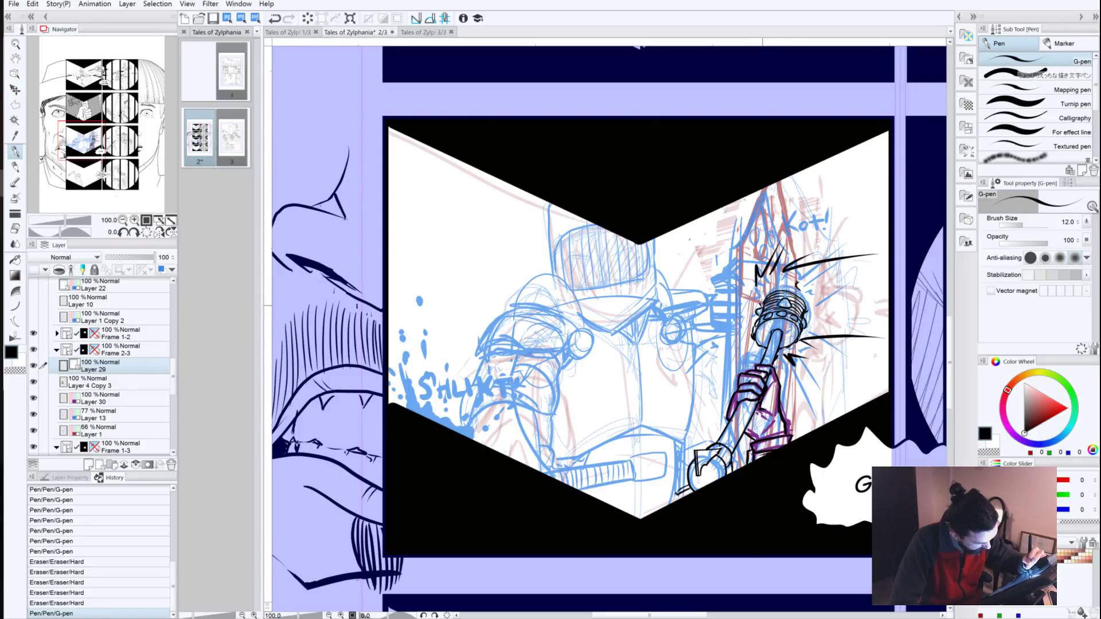
pyautogui.moveTo(762, 309)
pyautogui.mouseDown()
pyautogui.moveTo(779, 287)
pyautogui.moveTo(811, 304)
pyautogui.moveTo(792, 291)
pyautogui.moveTo(763, 296)
pyautogui.moveTo(803, 291)
pyautogui.moveTo(805, 312)
pyautogui.mouseUp()
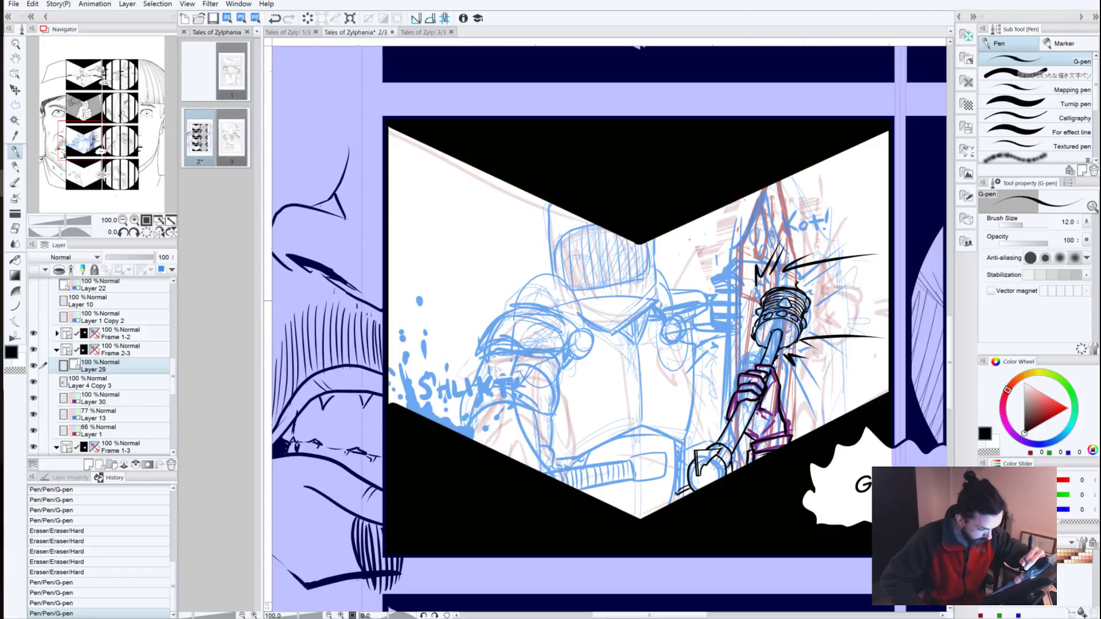
# Step: Erase the banded upper section of the weapon head and undo a trial curve drawn above the lower ring
pyautogui.moveTo(775, 292); pyautogui.dragTo(809, 305)
pyautogui.moveTo(788, 290)
pyautogui.mouseDown()
pyautogui.moveTo(806, 295)
pyautogui.moveTo(800, 283)
pyautogui.moveTo(797, 309)
pyautogui.moveTo(776, 301)
pyautogui.mouseUp()
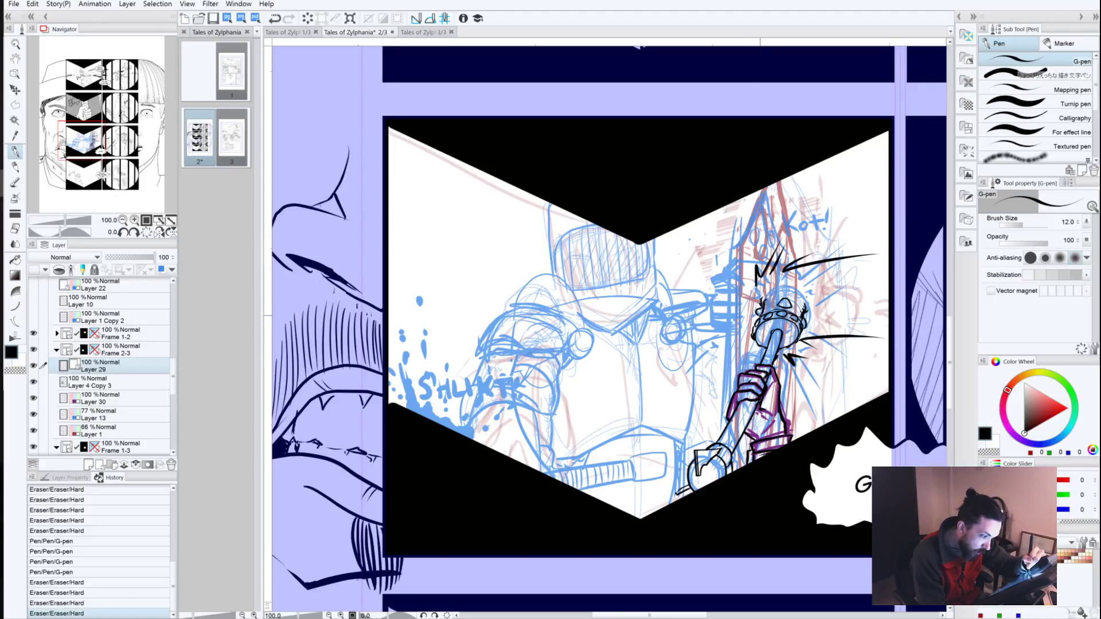
pyautogui.moveTo(760, 318)
pyautogui.mouseDown()
pyautogui.moveTo(759, 295)
pyautogui.moveTo(782, 290)
pyautogui.moveTo(806, 300)
pyautogui.moveTo(803, 313)
pyautogui.mouseUp()
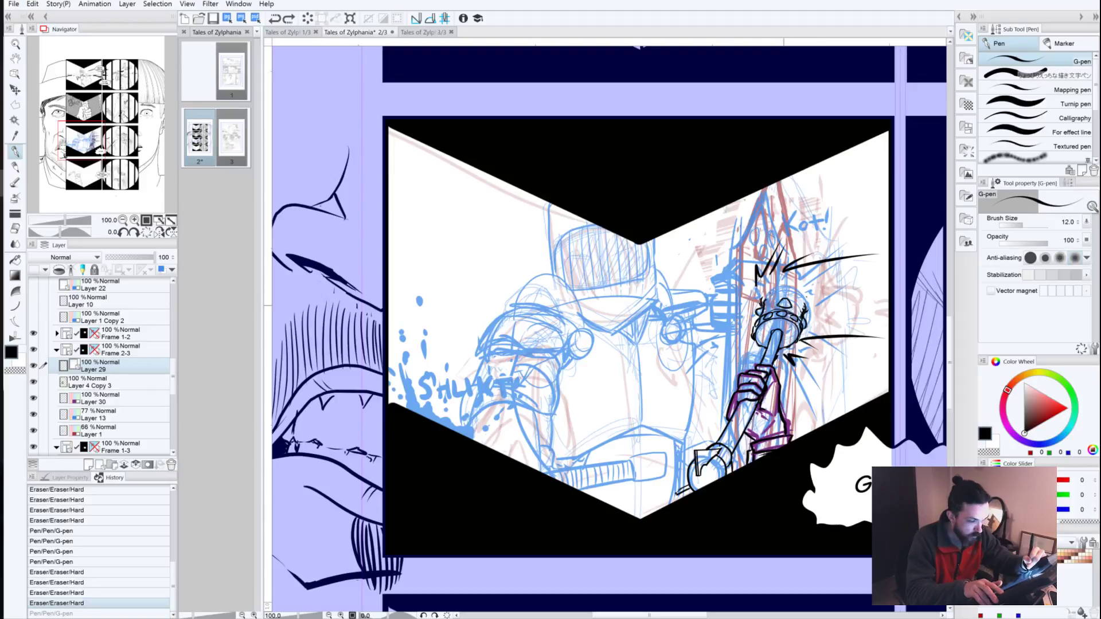
pyautogui.hotkey('ctrl', 'z')
# Step: Try a domed cap above the lower studded ring, then erase it together with the leftover detail around it
pyautogui.moveTo(755, 307)
pyautogui.mouseDown()
pyautogui.moveTo(771, 290)
pyautogui.moveTo(802, 288)
pyautogui.moveTo(801, 315)
pyautogui.moveTo(759, 296)
pyautogui.moveTo(754, 309)
pyautogui.mouseUp()
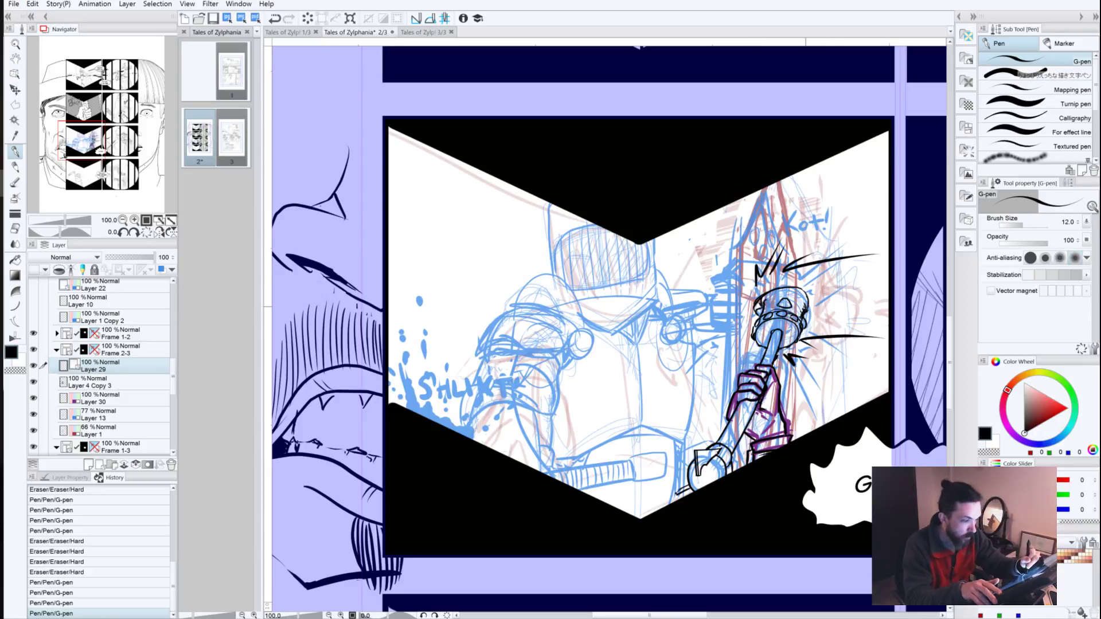
pyautogui.click(801, 312)
pyautogui.moveTo(799, 313); pyautogui.dragTo(806, 324)
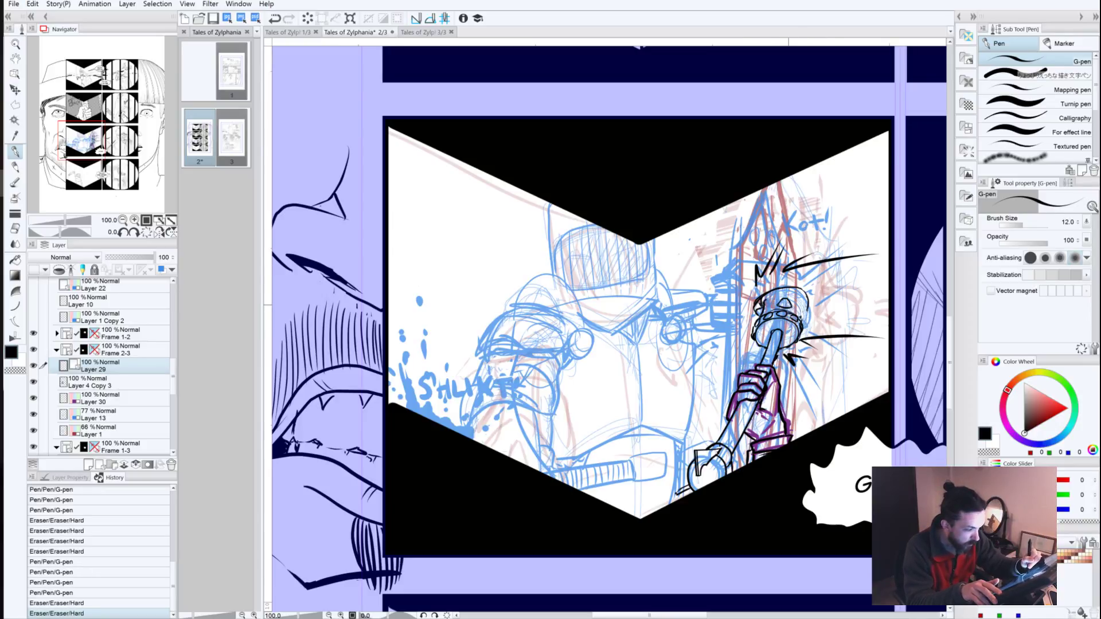
pyautogui.click(803, 318)
pyautogui.click(802, 305)
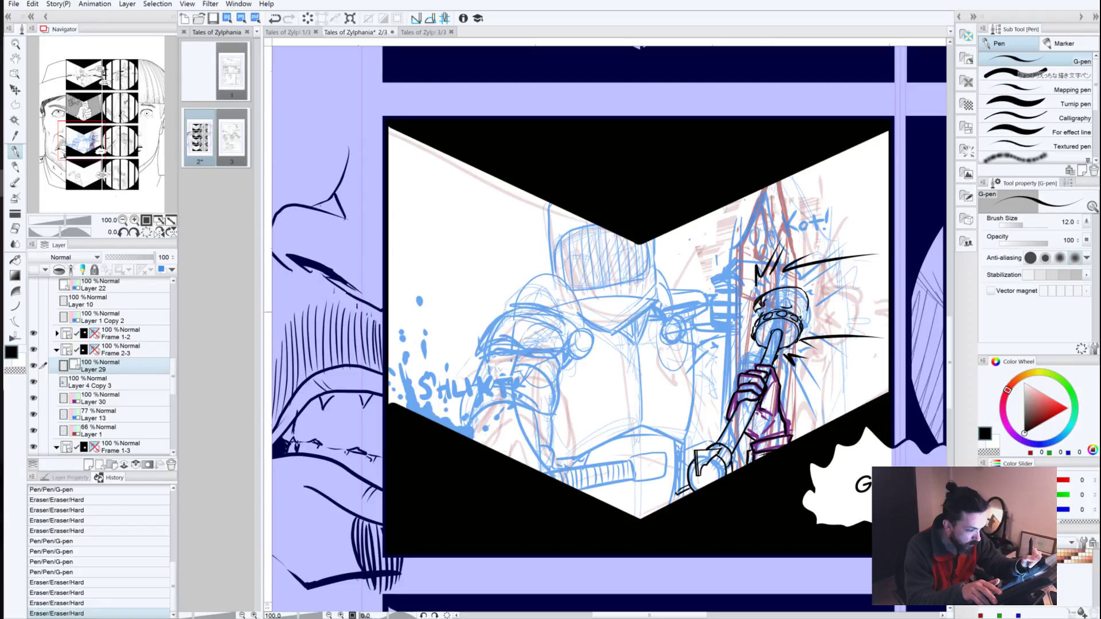
pyautogui.moveTo(766, 298)
pyautogui.mouseDown()
pyautogui.moveTo(757, 307)
pyautogui.moveTo(767, 293)
pyautogui.moveTo(809, 298)
pyautogui.moveTo(795, 308)
pyautogui.moveTo(804, 318)
pyautogui.mouseUp()
pyautogui.click(801, 313)
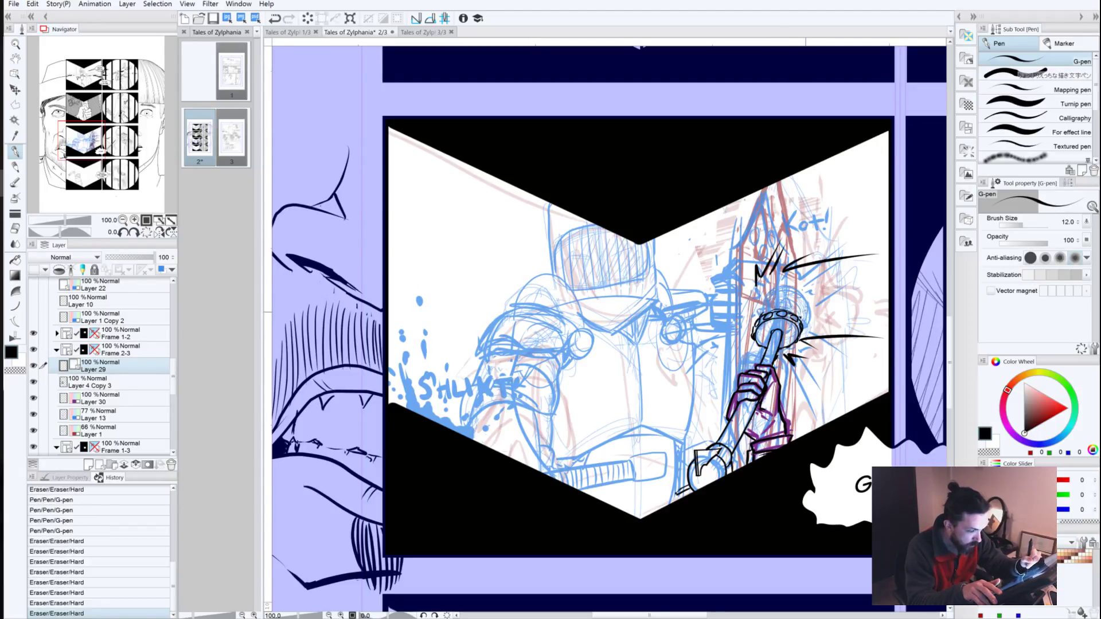
pyautogui.click(755, 304)
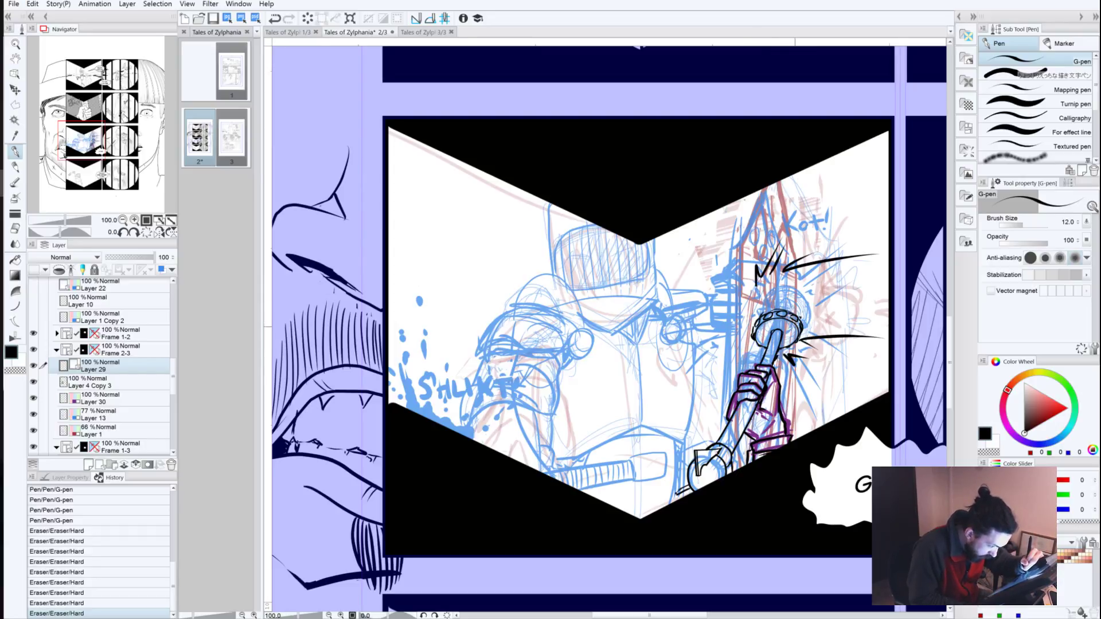
# Step: Try a dome outline above the lower ring, undo it, and rework the shaft's lines inside the ring
pyautogui.moveTo(751, 317)
pyautogui.mouseDown()
pyautogui.moveTo(774, 291)
pyautogui.moveTo(800, 313)
pyautogui.moveTo(800, 303)
pyautogui.mouseUp()
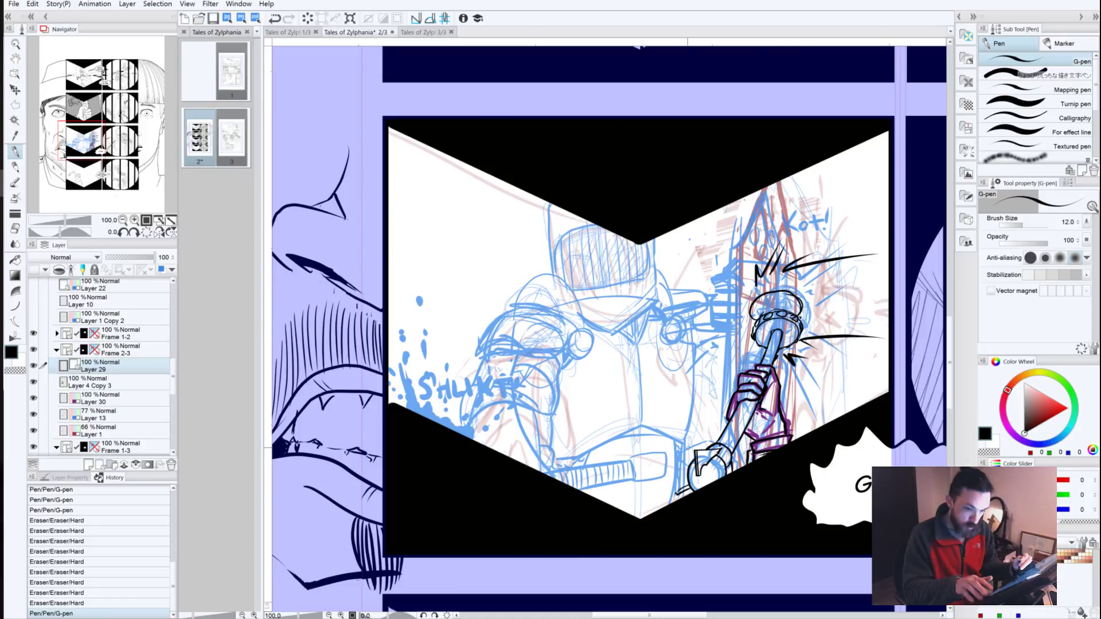
pyautogui.hotkey('ctrl', 'z')
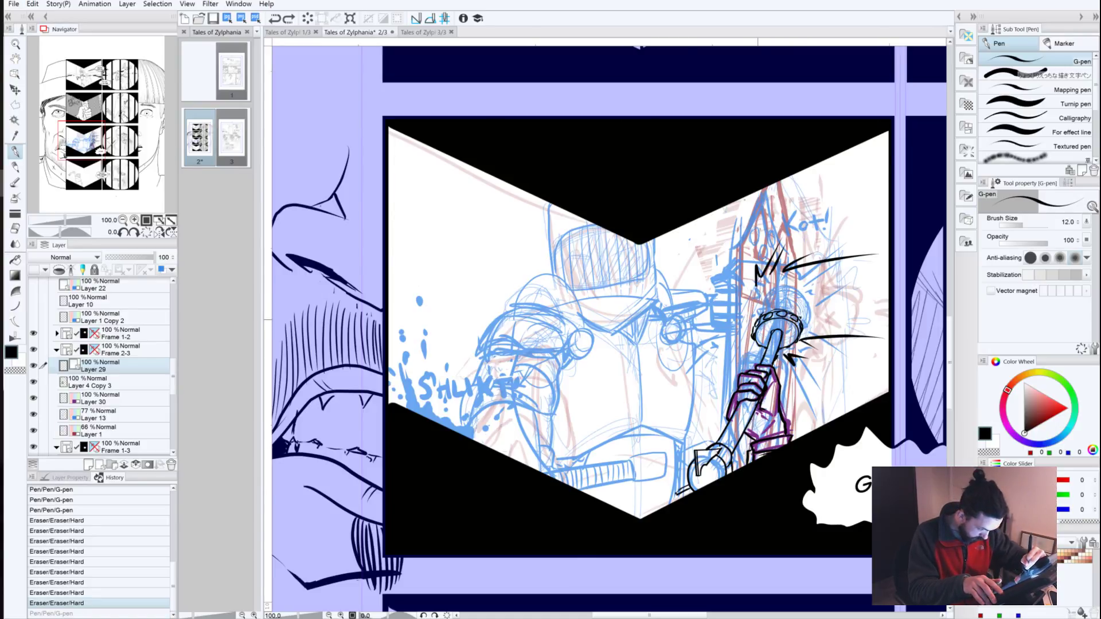
pyautogui.moveTo(771, 358); pyautogui.dragTo(791, 287)
pyautogui.hotkey('ctrl', 'z')
pyautogui.moveTo(767, 367)
pyautogui.mouseDown()
pyautogui.moveTo(785, 284)
pyautogui.moveTo(757, 299)
pyautogui.moveTo(778, 290)
pyautogui.moveTo(754, 317)
pyautogui.moveTo(769, 291)
pyautogui.mouseUp()
pyautogui.hotkey('ctrl', 'z')
pyautogui.hotkey('ctrl', 'z')
pyautogui.hotkey('ctrl', 'z')
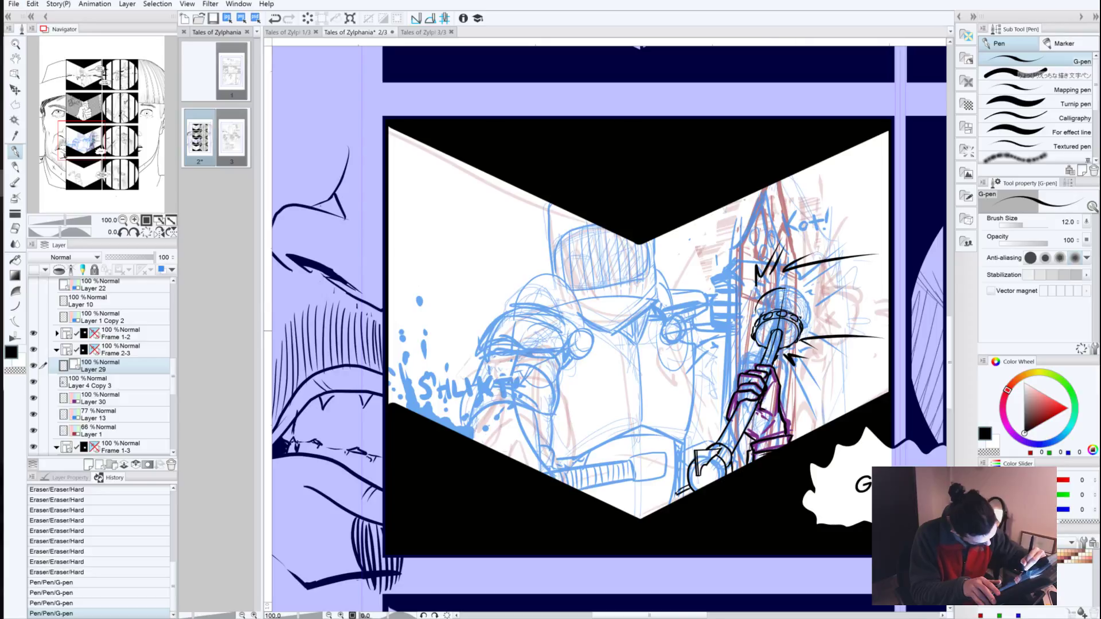
# Step: Touch up the lower ring's edge and ink a rounded dome with inner contour lines above it, redoing a weak stroke
pyautogui.moveTo(753, 339); pyautogui.dragTo(758, 325)
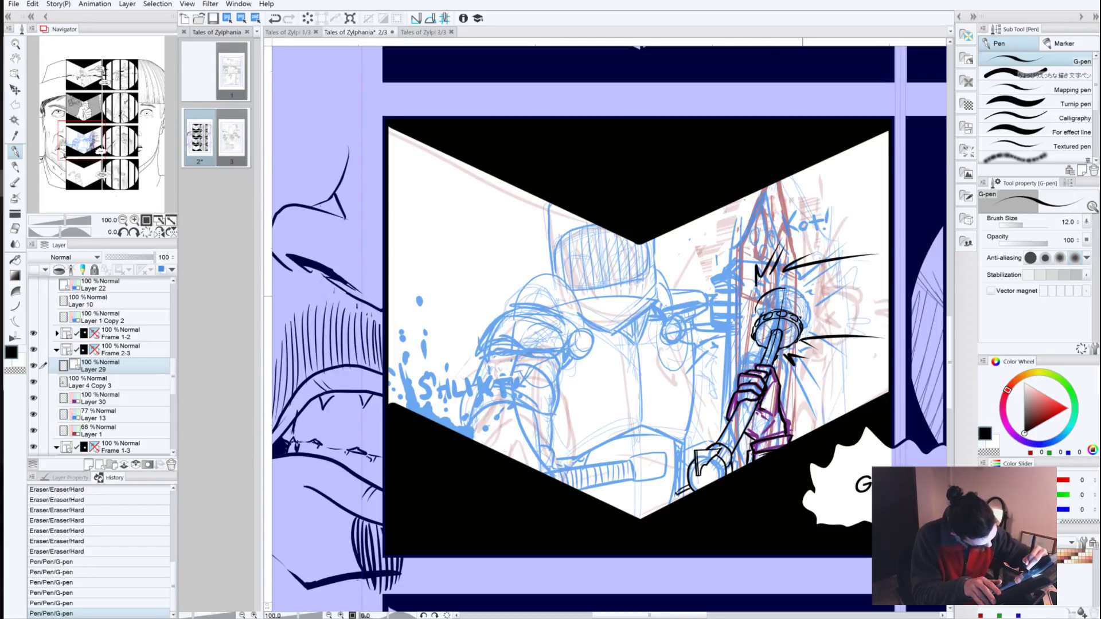
pyautogui.moveTo(798, 297); pyautogui.dragTo(776, 309)
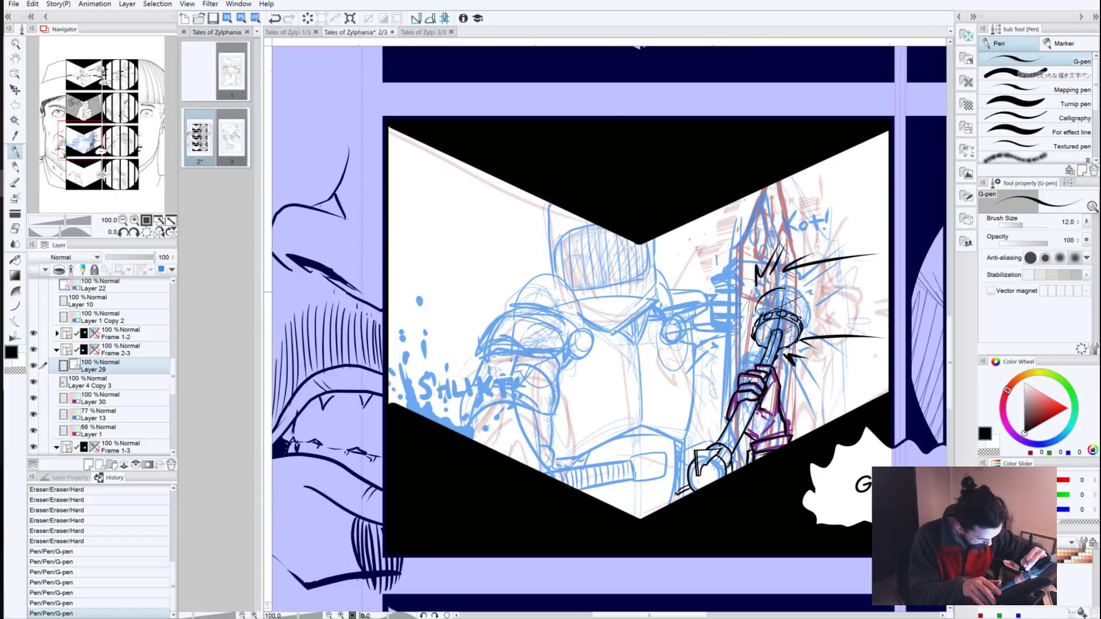
pyautogui.moveTo(805, 296)
pyautogui.mouseDown()
pyautogui.moveTo(768, 291)
pyautogui.moveTo(801, 316)
pyautogui.mouseUp()
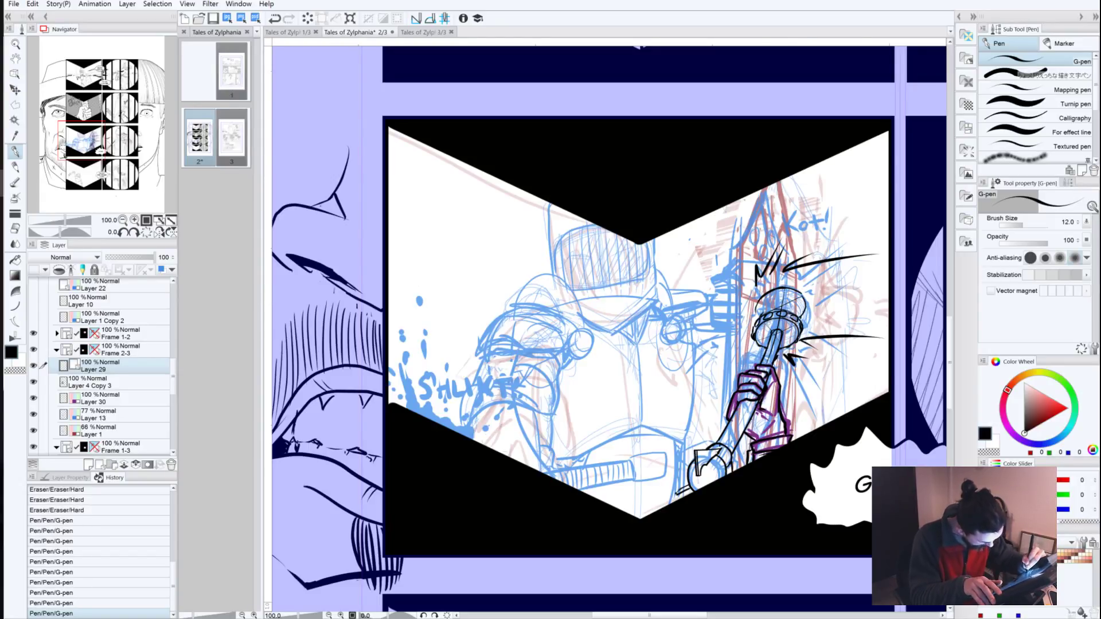
pyautogui.moveTo(755, 313); pyautogui.dragTo(758, 317)
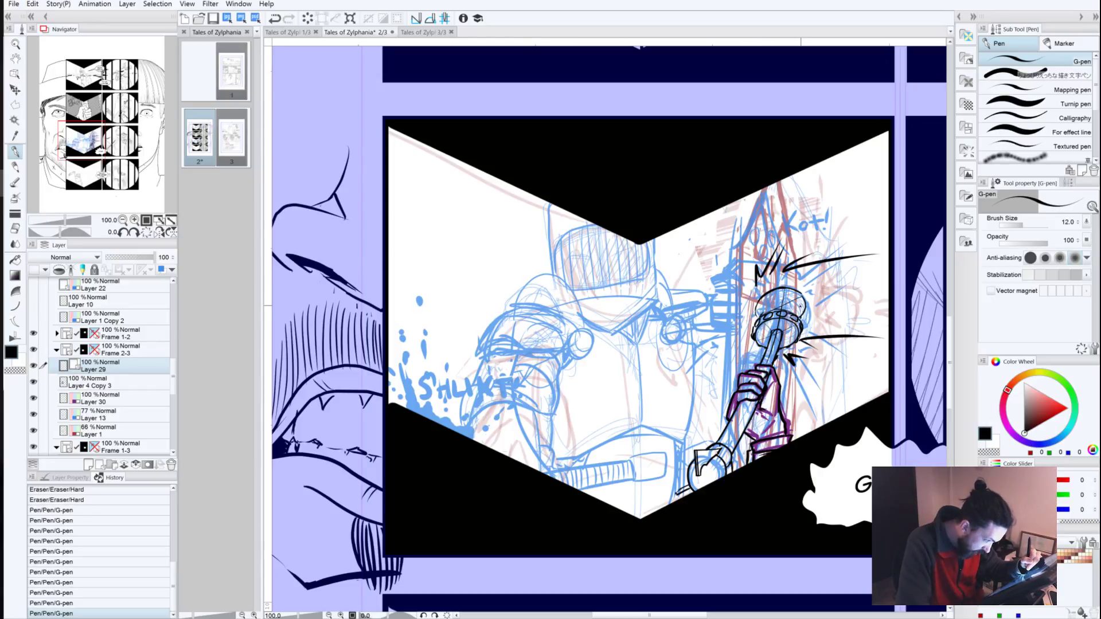
pyautogui.moveTo(802, 305); pyautogui.dragTo(800, 313)
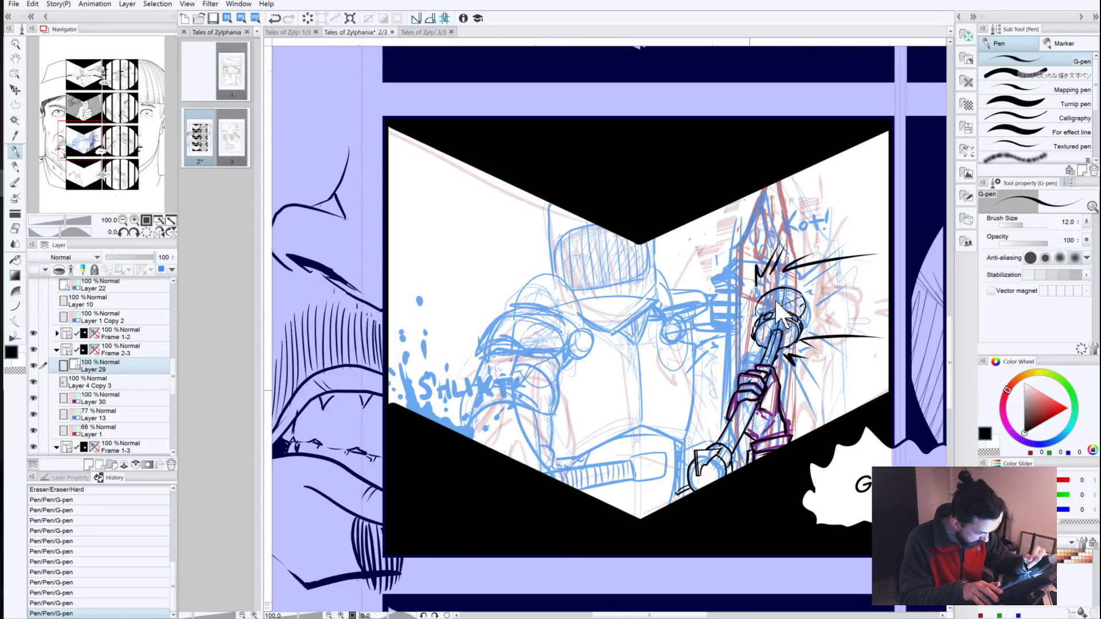
pyautogui.hotkey('ctrl', 'z')
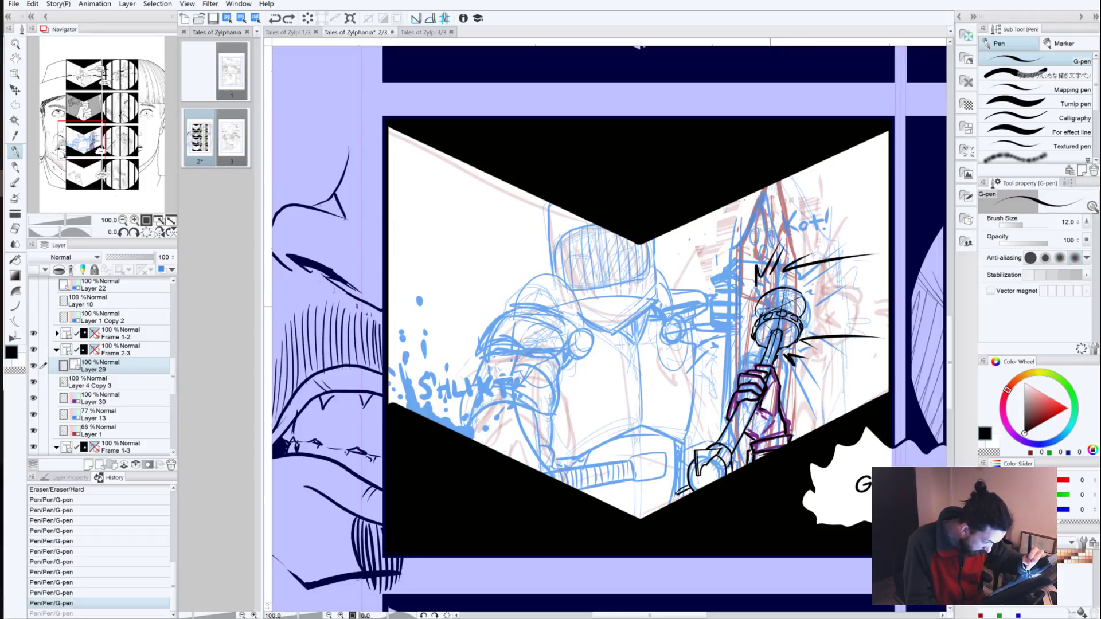
pyautogui.moveTo(769, 301); pyautogui.dragTo(762, 309)
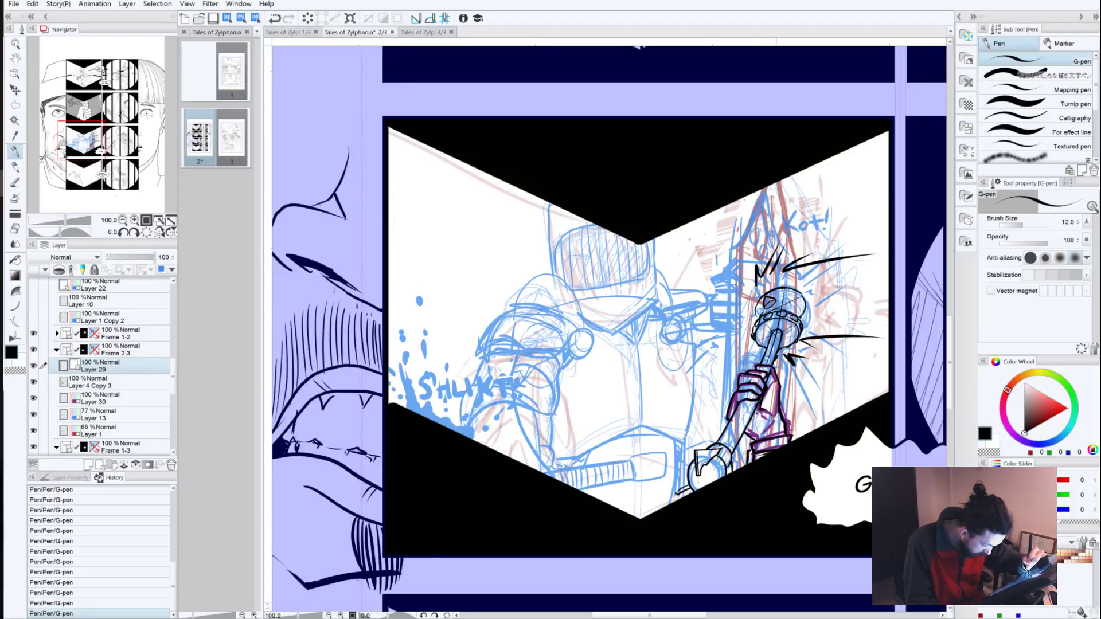
# Step: Ink trial contour bands across the dome of the weapon head and undo the latest strokes
pyautogui.moveTo(764, 299)
pyautogui.mouseDown()
pyautogui.moveTo(774, 309)
pyautogui.moveTo(764, 307)
pyautogui.mouseUp()
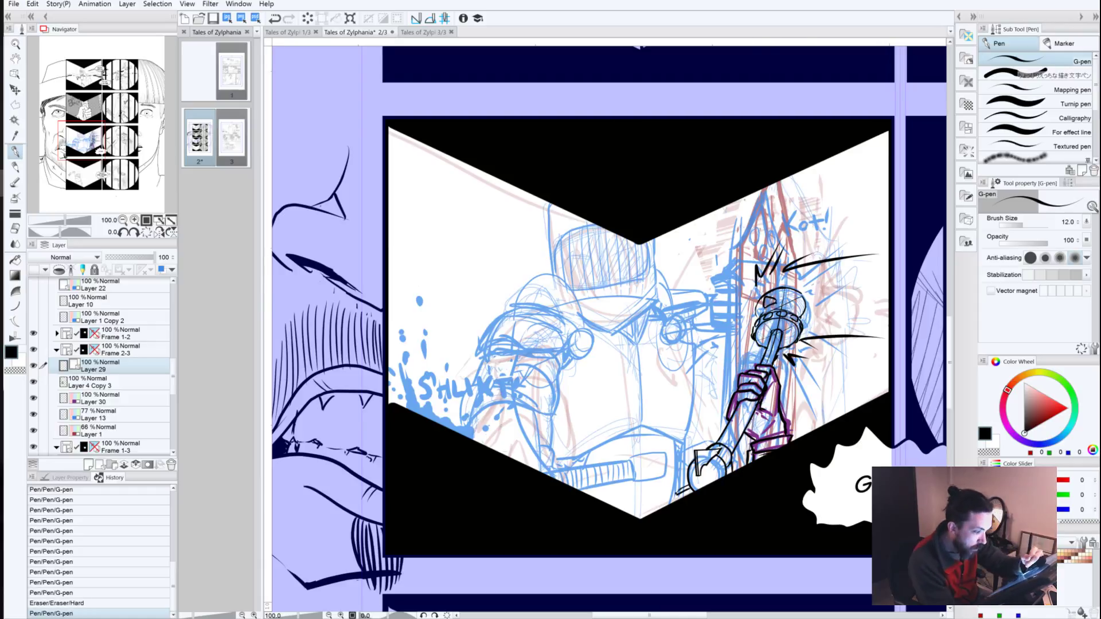
pyautogui.moveTo(786, 304); pyautogui.dragTo(799, 311)
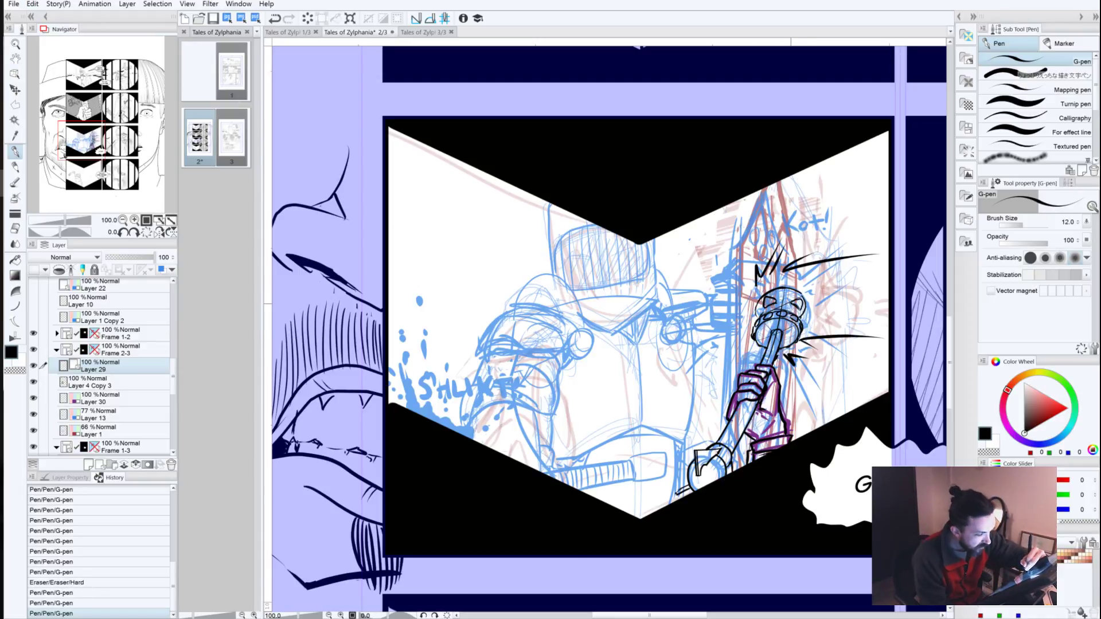
pyautogui.moveTo(776, 301)
pyautogui.mouseDown()
pyautogui.moveTo(797, 311)
pyautogui.moveTo(761, 312)
pyautogui.moveTo(794, 305)
pyautogui.moveTo(799, 316)
pyautogui.mouseUp()
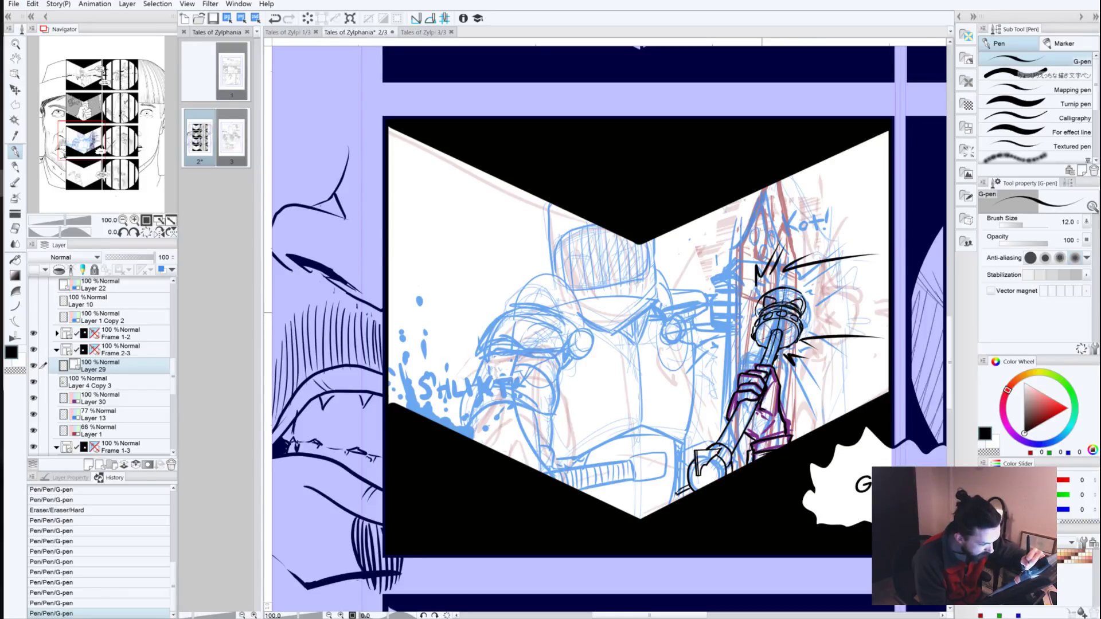
pyautogui.hotkey('ctrl', 'z')
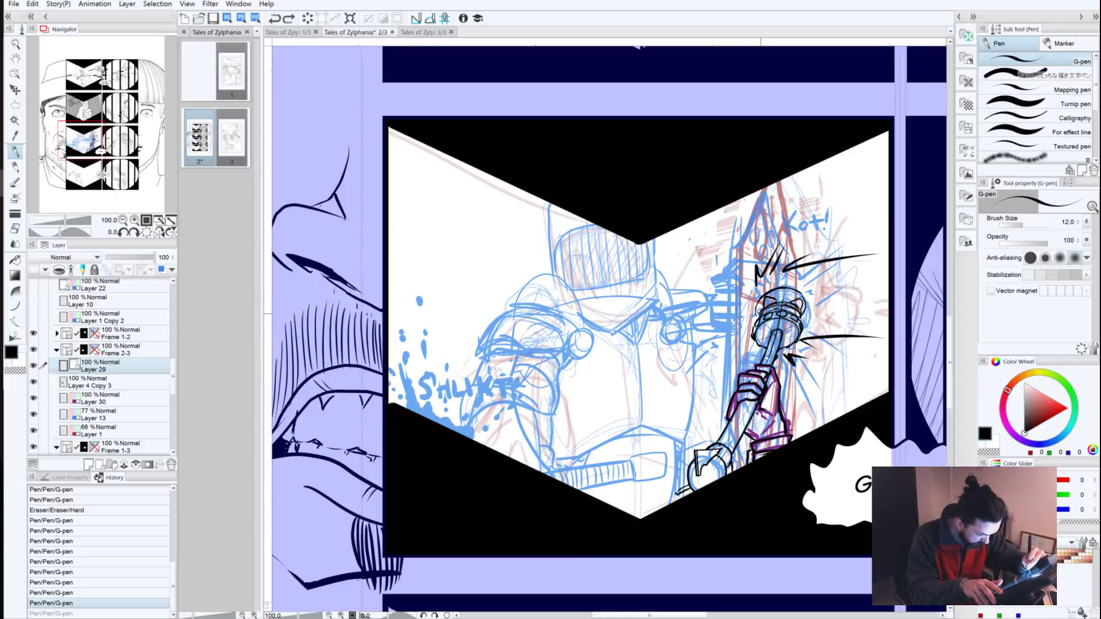
pyautogui.moveTo(765, 310); pyautogui.dragTo(800, 315)
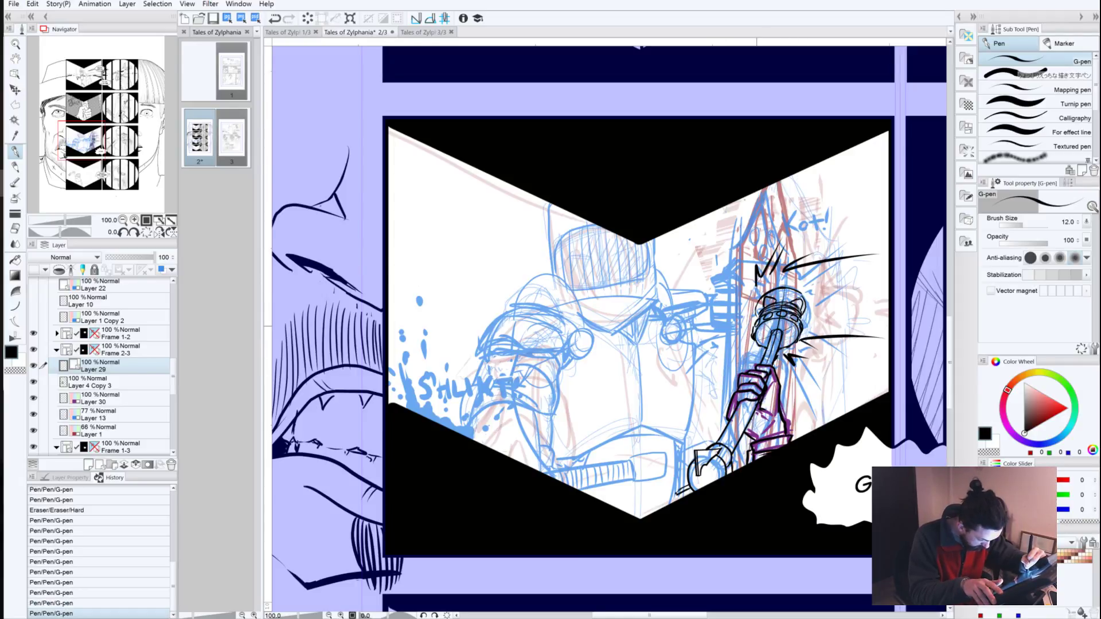
pyautogui.hotkey('ctrl', 'z')
pyautogui.hotkey('ctrl', 'z')
pyautogui.hotkey('ctrl', 'z')
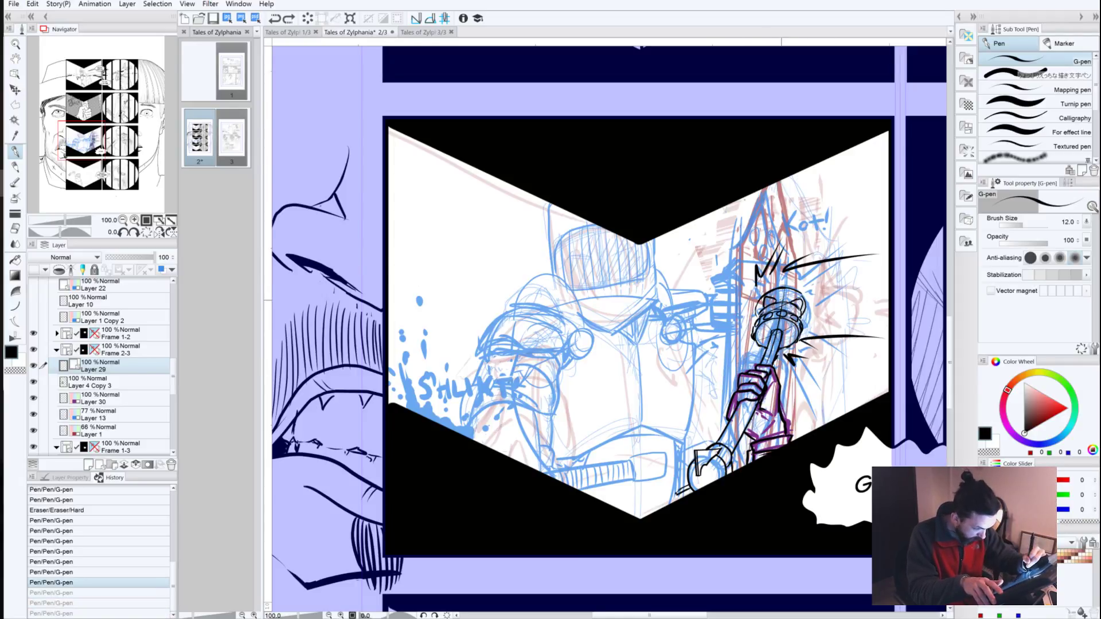
# Step: Erase part of the dome's inner lines and ink cleaner curved bands across its upper half
pyautogui.moveTo(783, 310); pyautogui.dragTo(784, 310)
pyautogui.moveTo(787, 304); pyautogui.dragTo(776, 307)
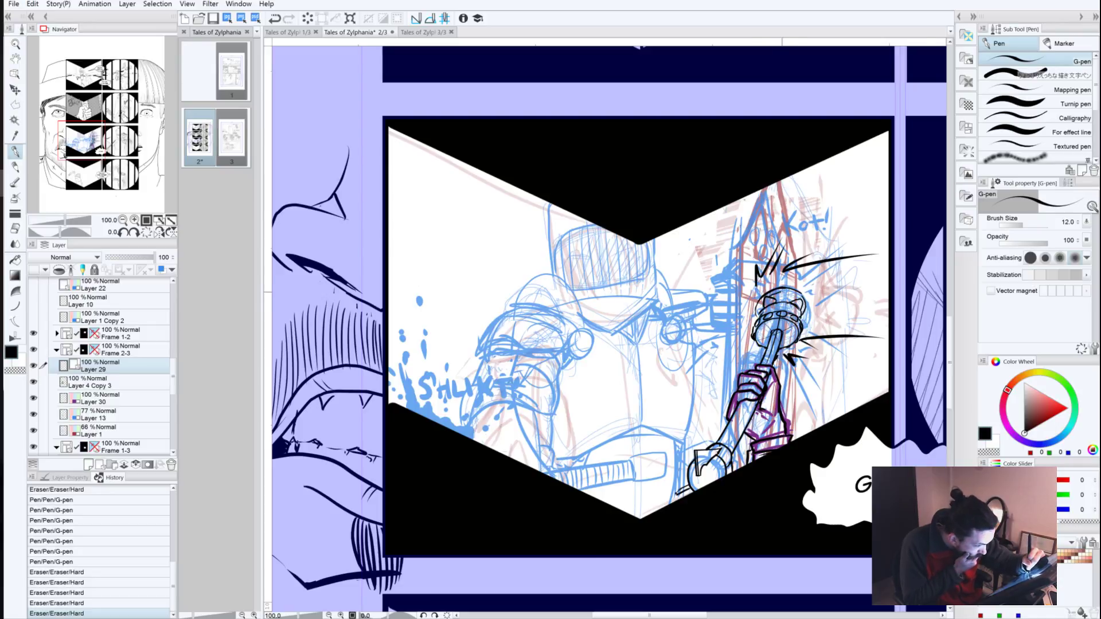
pyautogui.moveTo(798, 296)
pyautogui.mouseDown()
pyautogui.moveTo(800, 313)
pyautogui.moveTo(763, 300)
pyautogui.mouseUp()
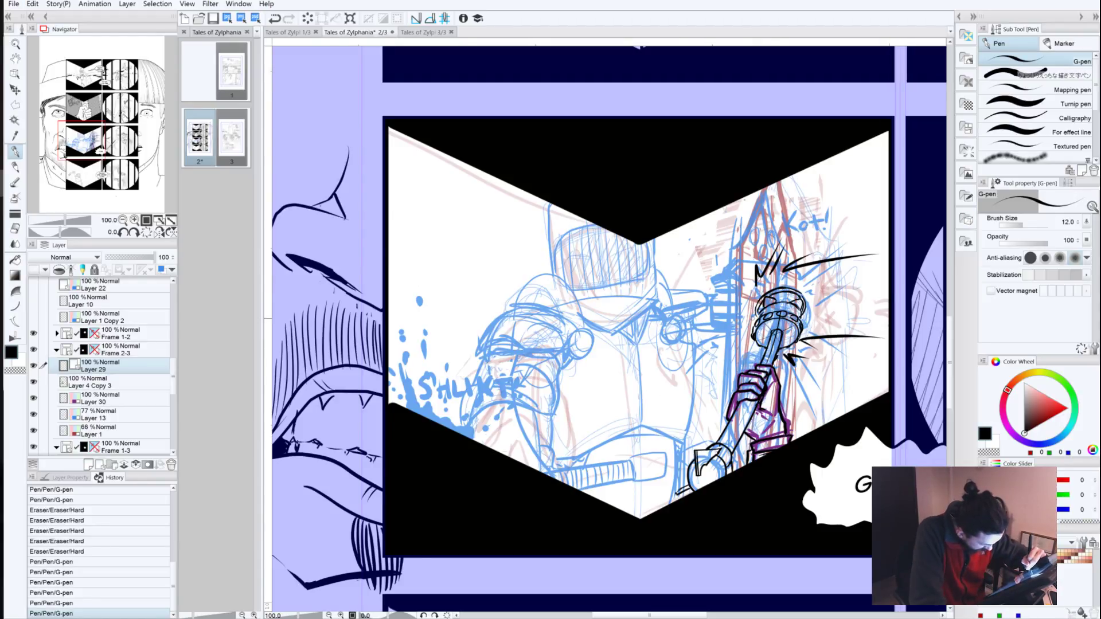
pyautogui.moveTo(755, 319); pyautogui.dragTo(756, 320)
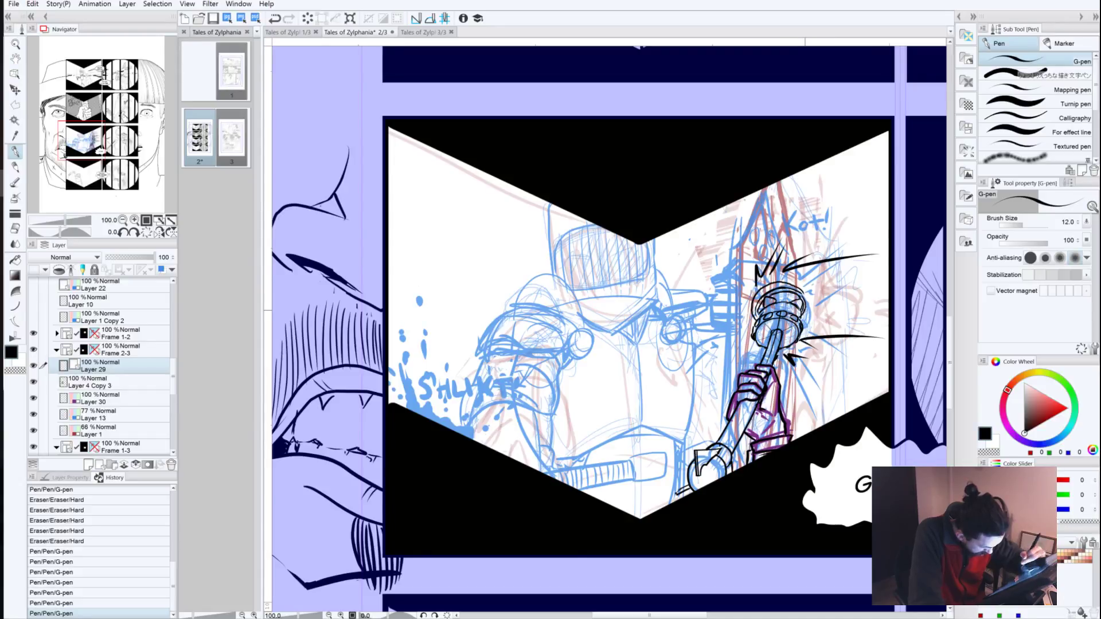
# Step: Ink a wider flared rim around the upper part of the weapon head, redrawing the outer curve once
pyautogui.hotkey('ctrl', 'z')
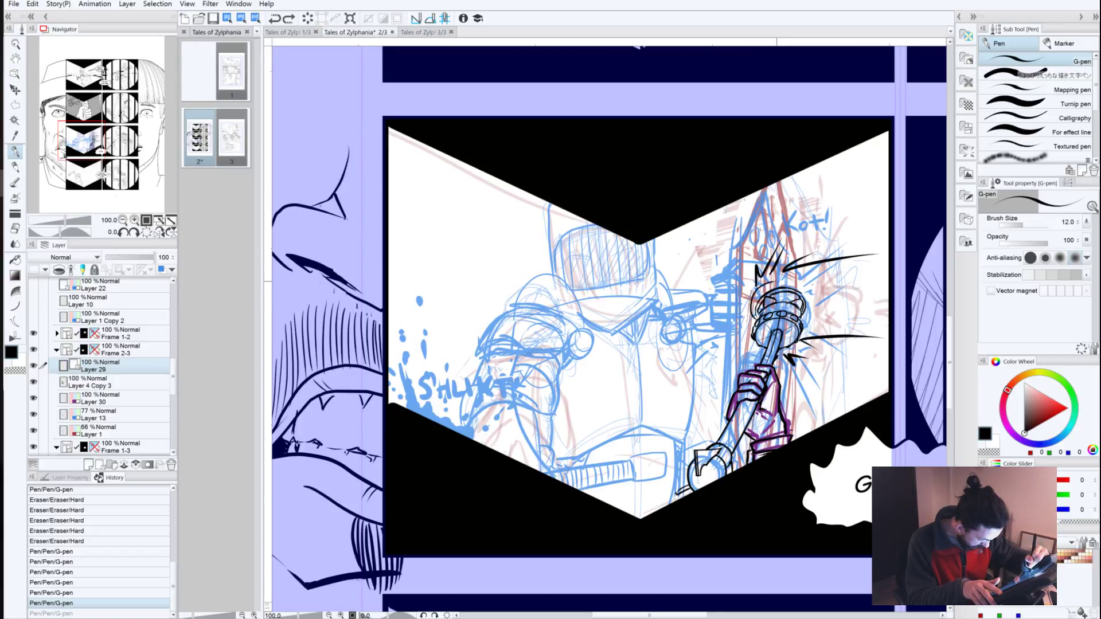
pyautogui.hotkey('ctrl', 'y')
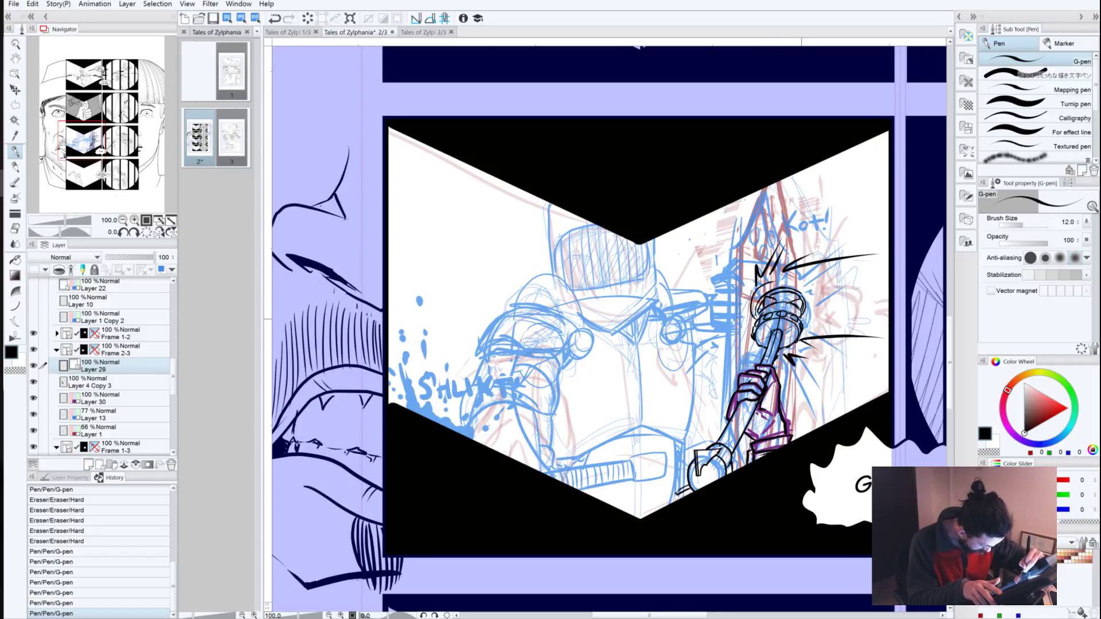
pyautogui.moveTo(805, 317); pyautogui.dragTo(802, 319)
pyautogui.hotkey('ctrl', 'y')
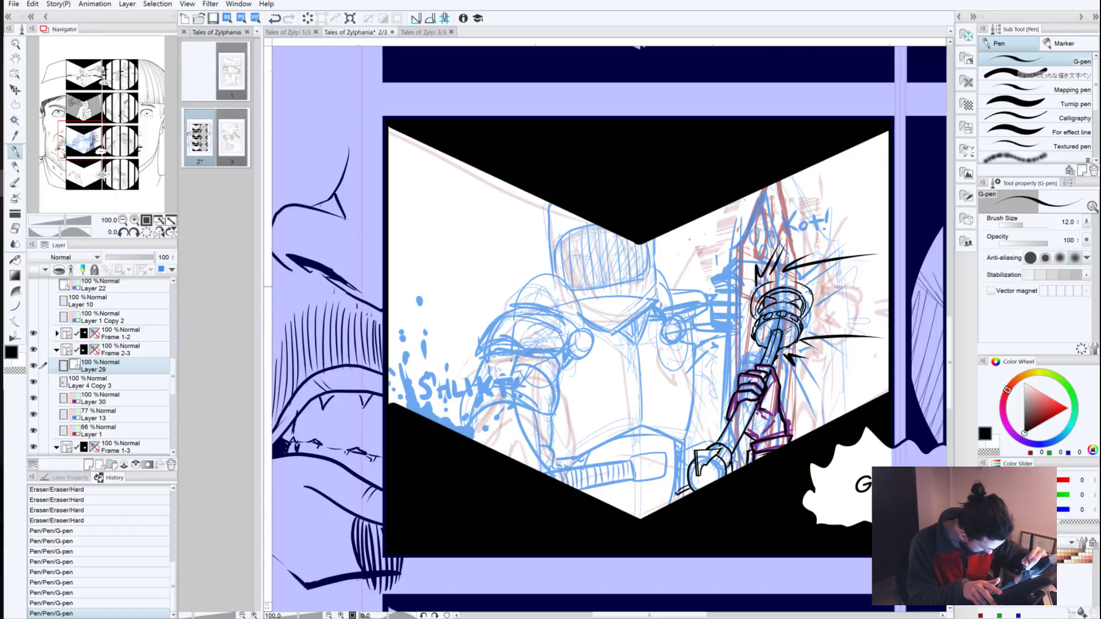
pyautogui.hotkey('ctrl', 'z')
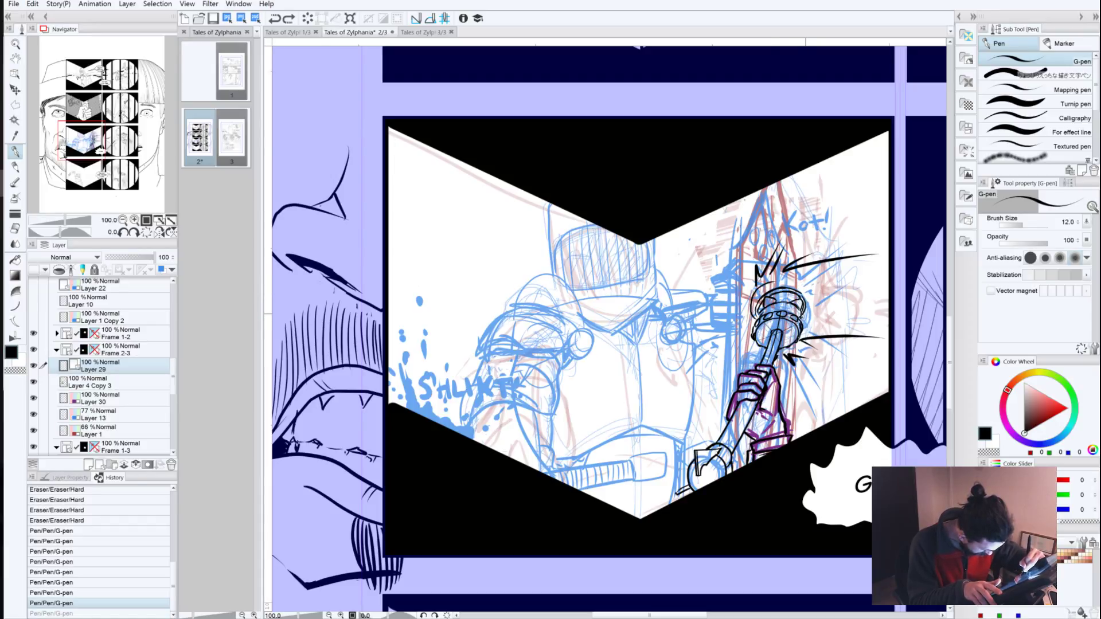
pyautogui.moveTo(806, 314)
pyautogui.mouseDown()
pyautogui.moveTo(810, 287)
pyautogui.moveTo(762, 285)
pyautogui.mouseUp()
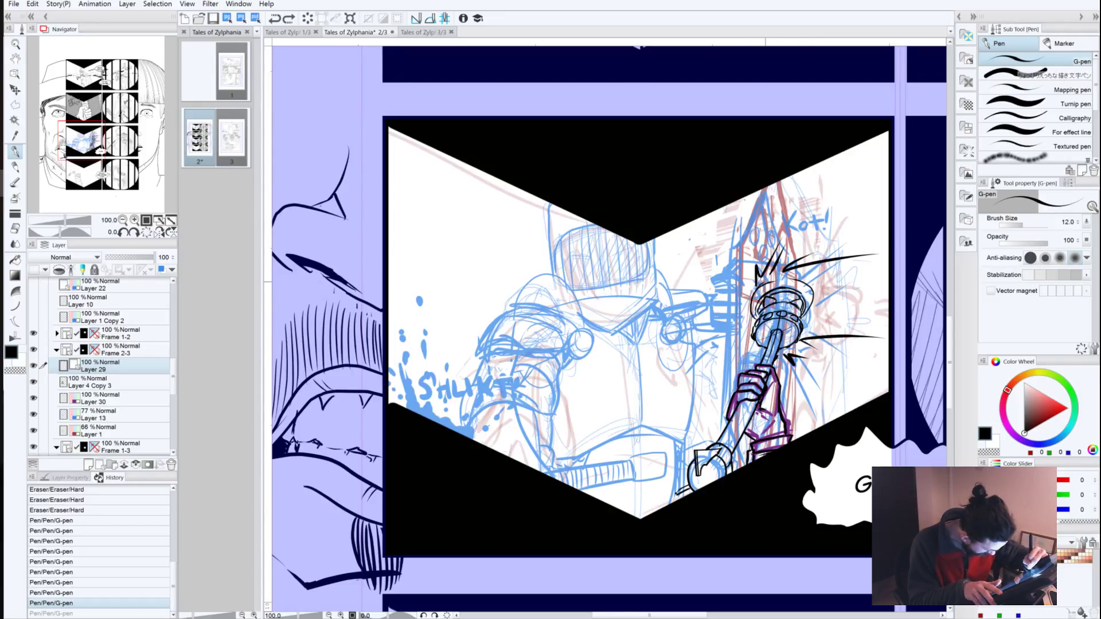
pyautogui.hotkey('ctrl', 'y')
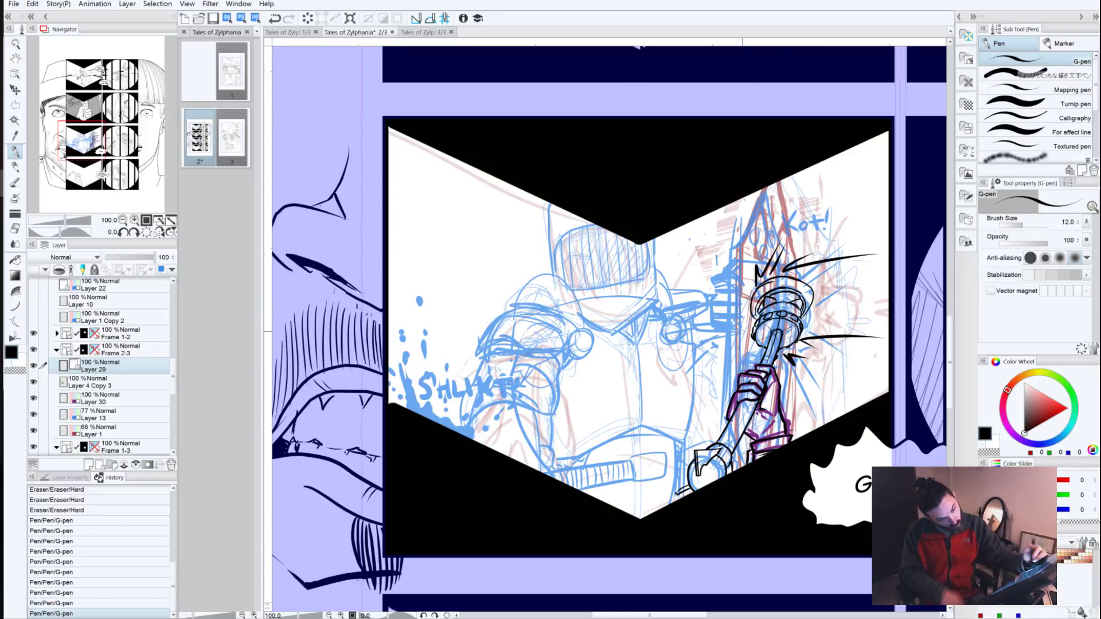
# Step: Clean up the left and right ends of the flared rim with small eraser and ink touch-ups
pyautogui.moveTo(758, 286); pyautogui.dragTo(753, 319)
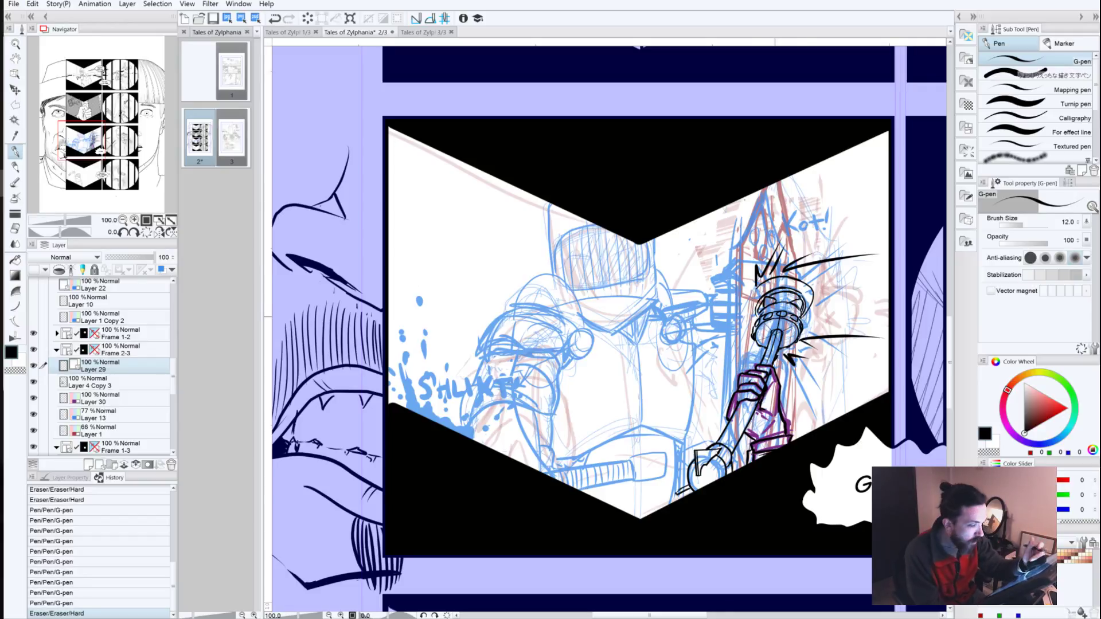
pyautogui.hotkey('ctrl', 'z')
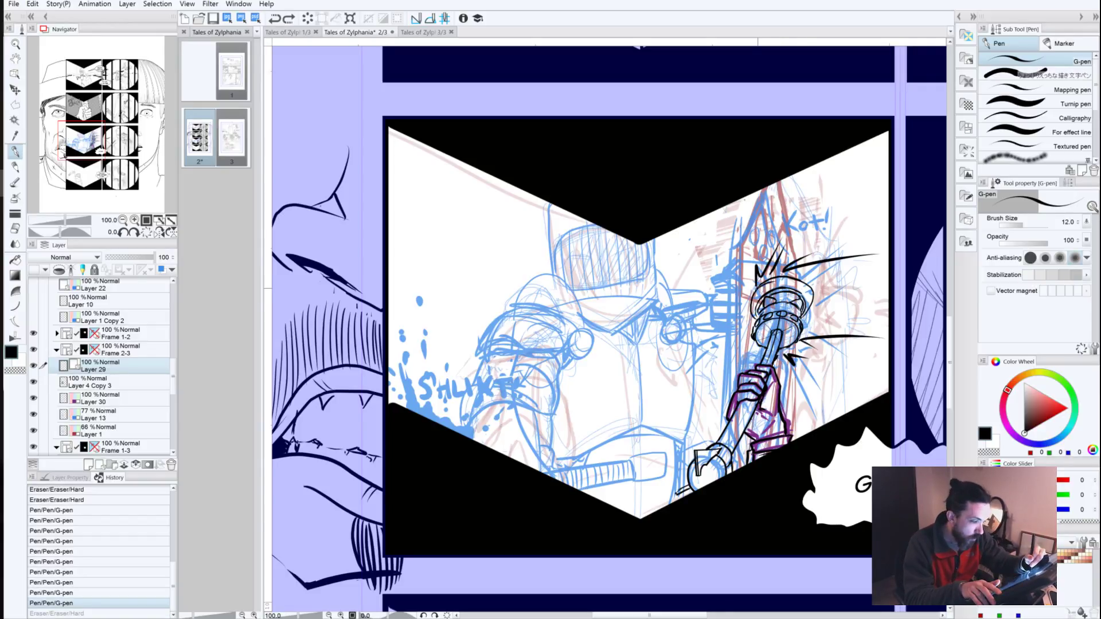
pyautogui.moveTo(759, 286)
pyautogui.mouseDown()
pyautogui.moveTo(751, 297)
pyautogui.moveTo(768, 287)
pyautogui.mouseUp()
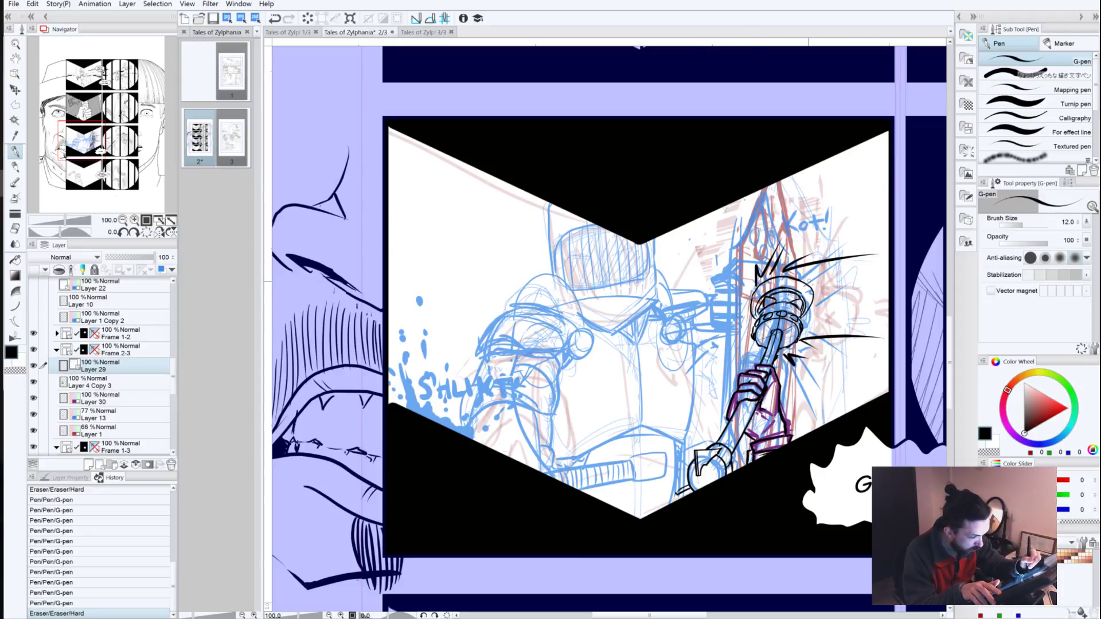
pyautogui.moveTo(805, 284)
pyautogui.mouseDown()
pyautogui.moveTo(794, 322)
pyautogui.moveTo(809, 299)
pyautogui.mouseUp()
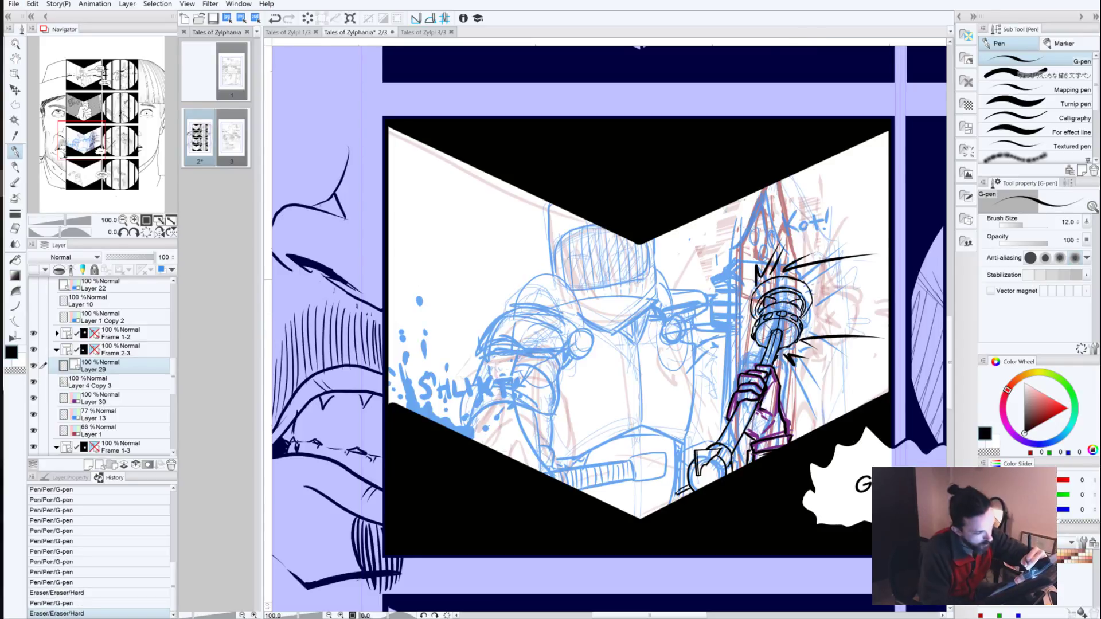
# Step: Ink a row of small round studs along the flared rim's upper edge, undoing and redrawing the last ones
pyautogui.click(787, 277)
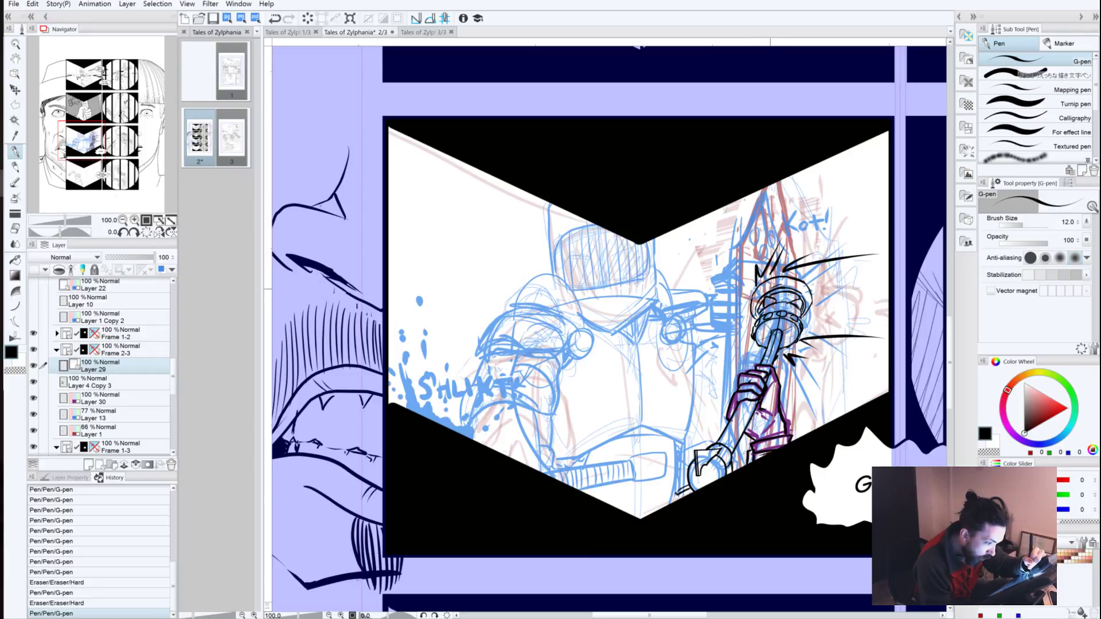
pyautogui.click(778, 285)
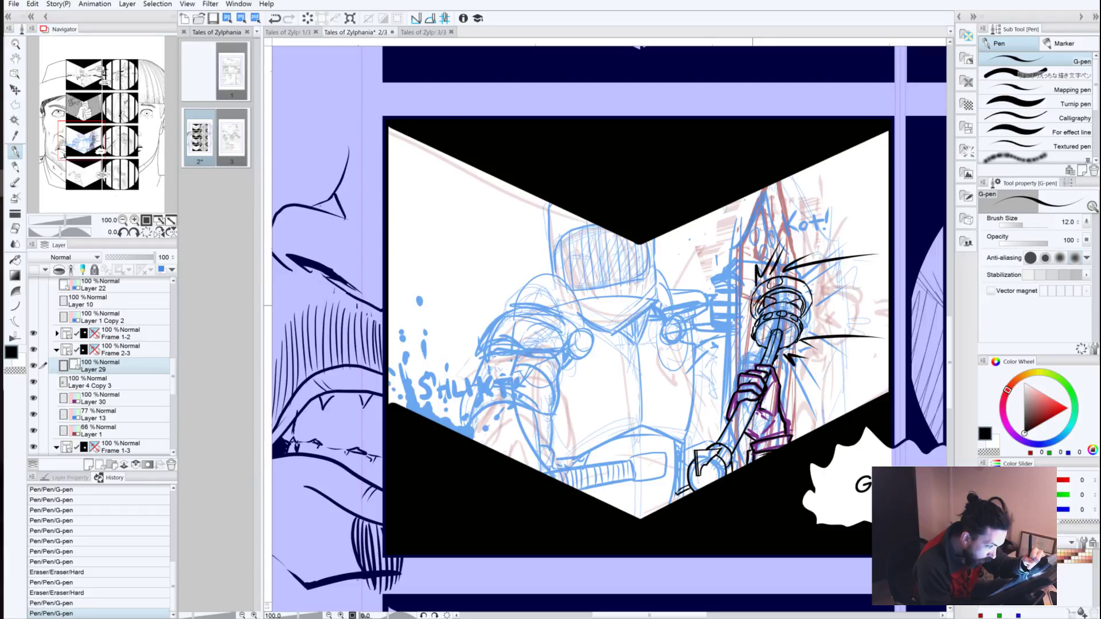
pyautogui.moveTo(752, 305); pyautogui.dragTo(755, 296)
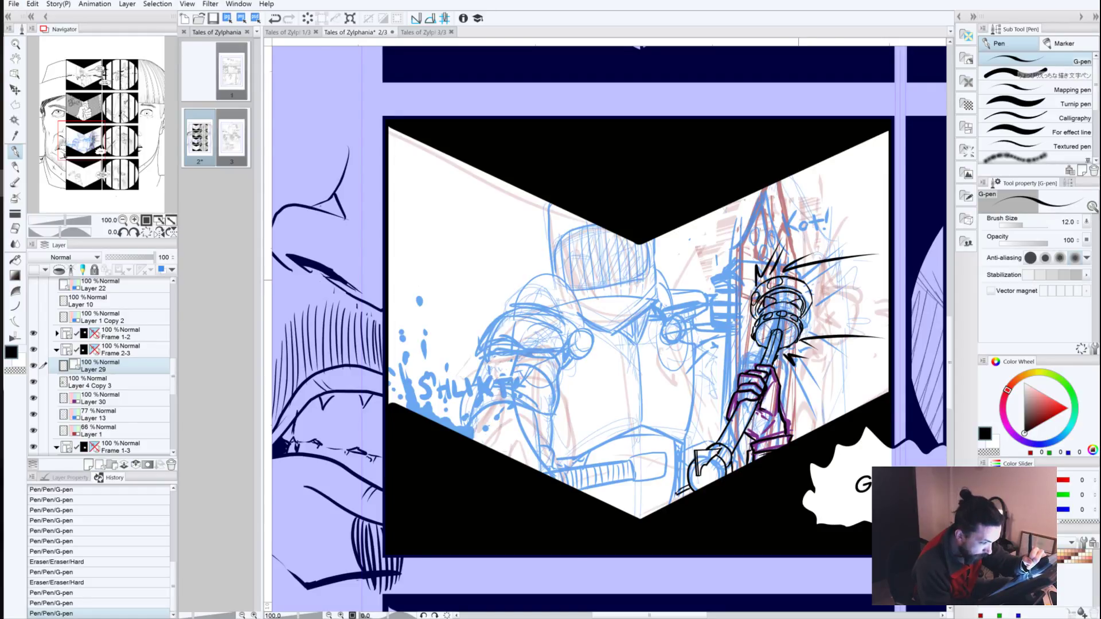
pyautogui.moveTo(795, 277); pyautogui.dragTo(800, 281)
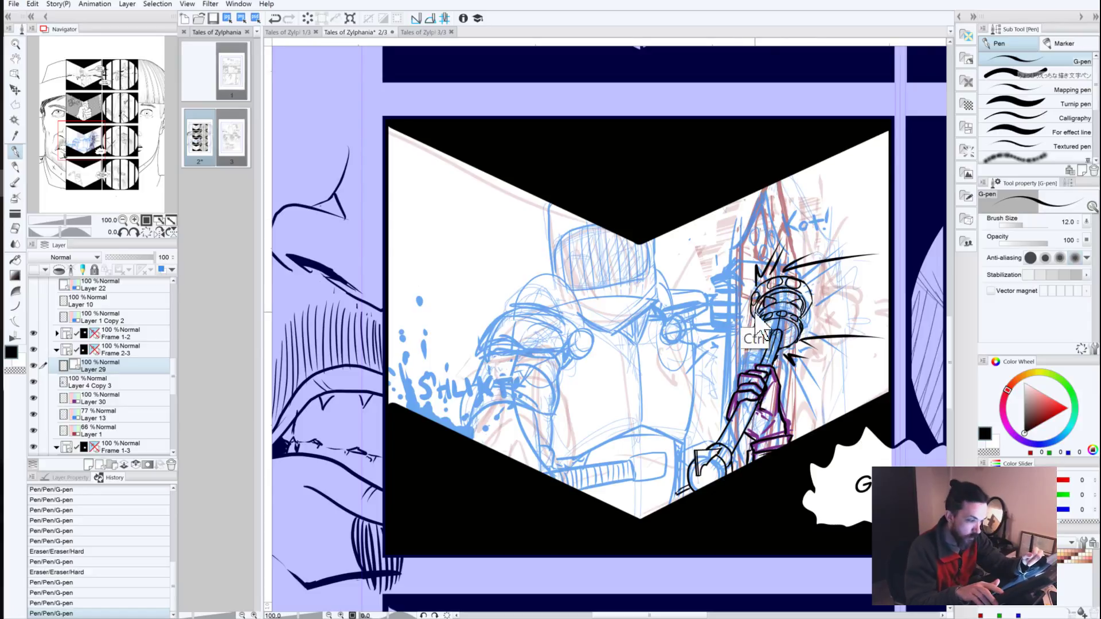
pyautogui.hotkey('ctrl', 'z')
pyautogui.hotkey('ctrl', 'z')
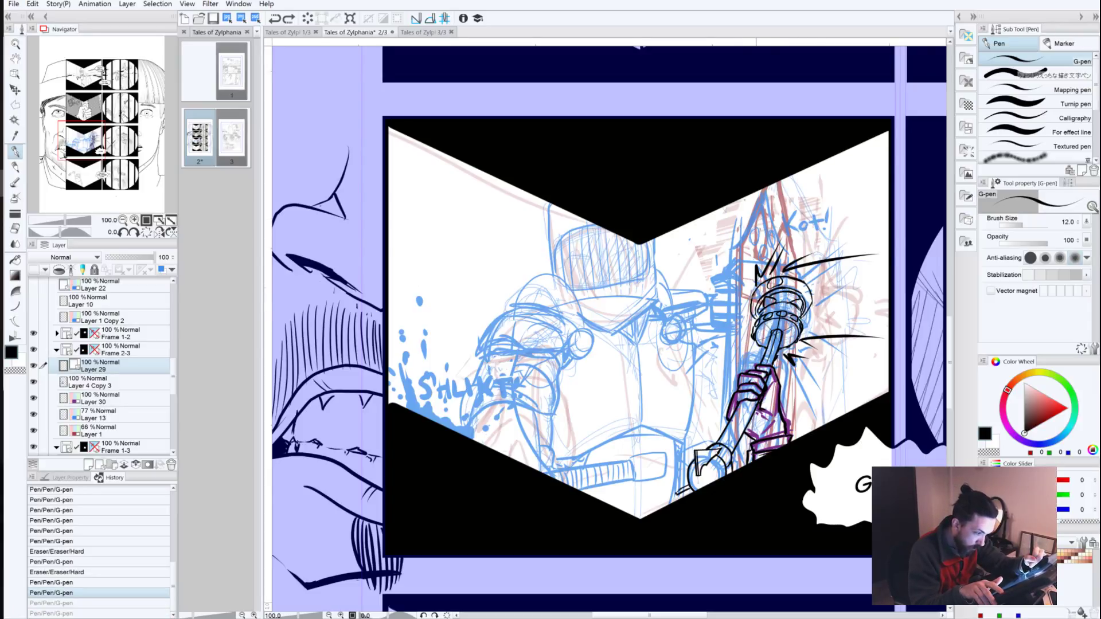
pyautogui.moveTo(753, 298); pyautogui.dragTo(802, 283)
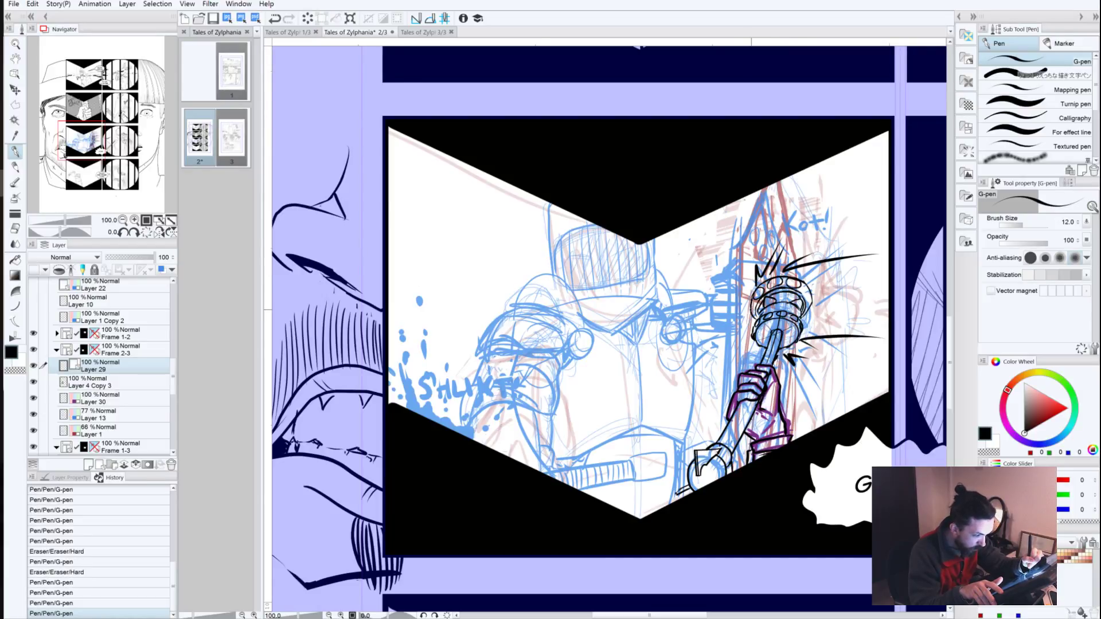
# Step: Add edge lines on the left side of the weapon head and continue the stud details down its right side
pyautogui.moveTo(752, 314); pyautogui.dragTo(760, 325)
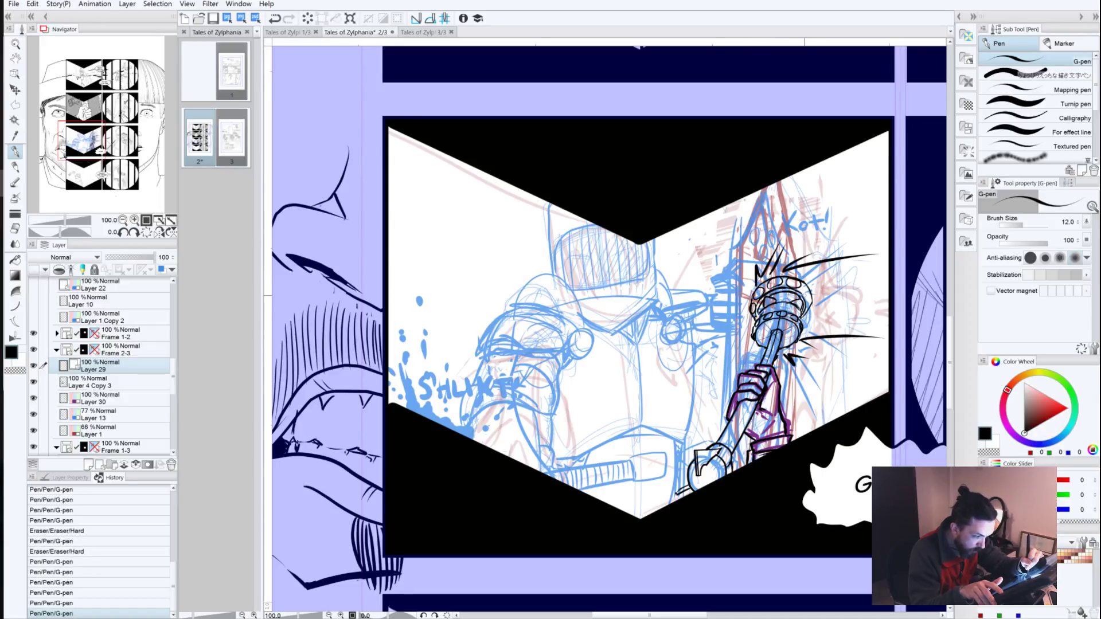
pyautogui.moveTo(800, 294); pyautogui.dragTo(808, 285)
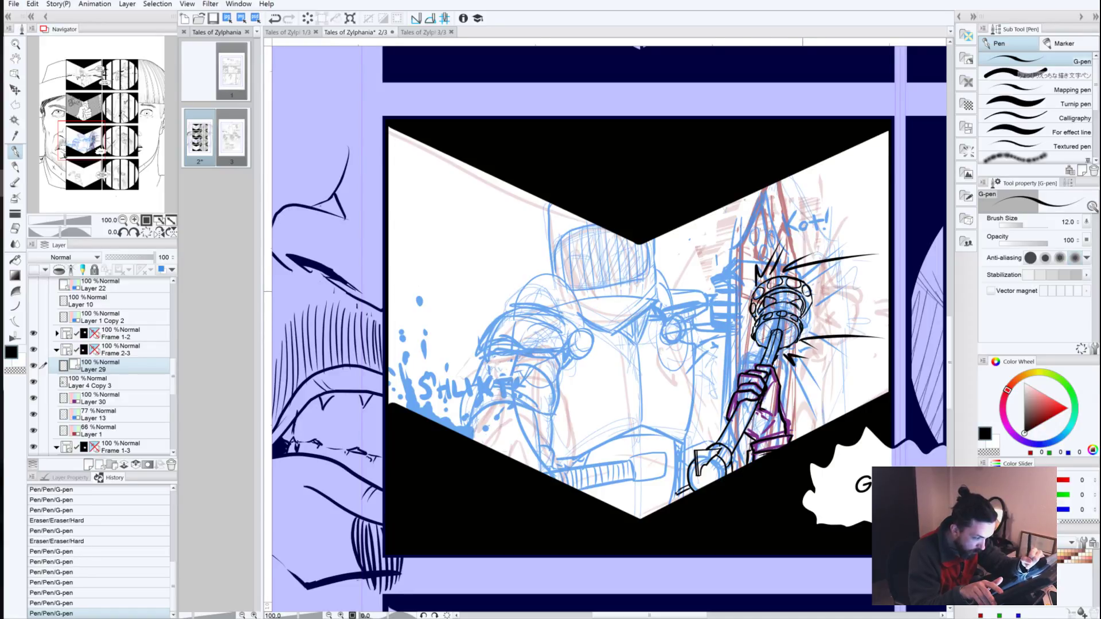
pyautogui.hotkey('ctrl', 'z')
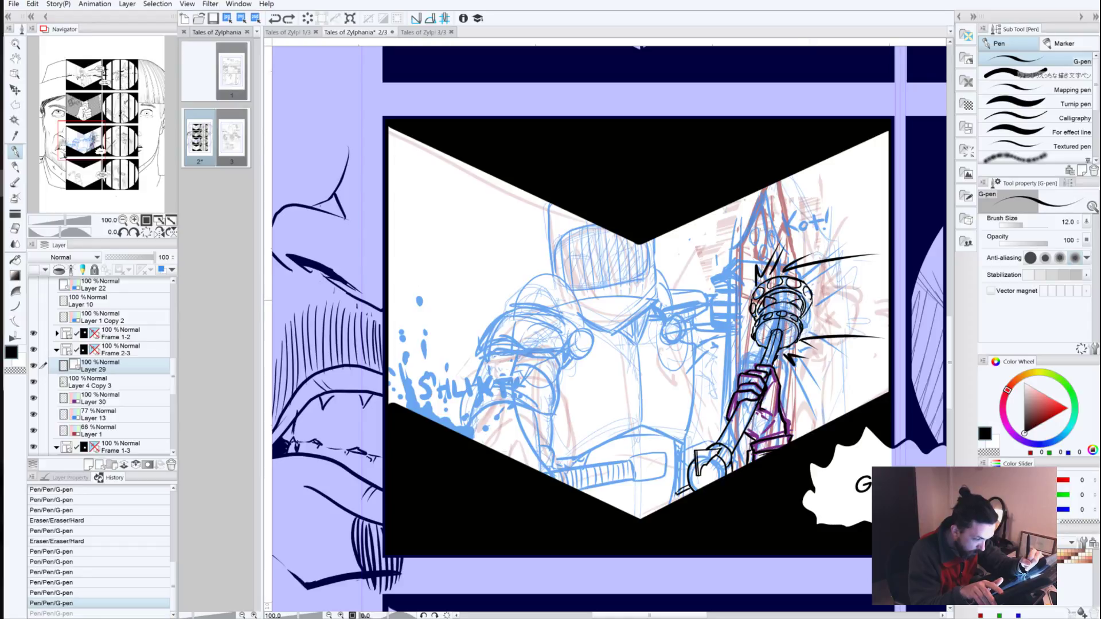
pyautogui.hotkey('ctrl', 'y')
pyautogui.click(805, 295)
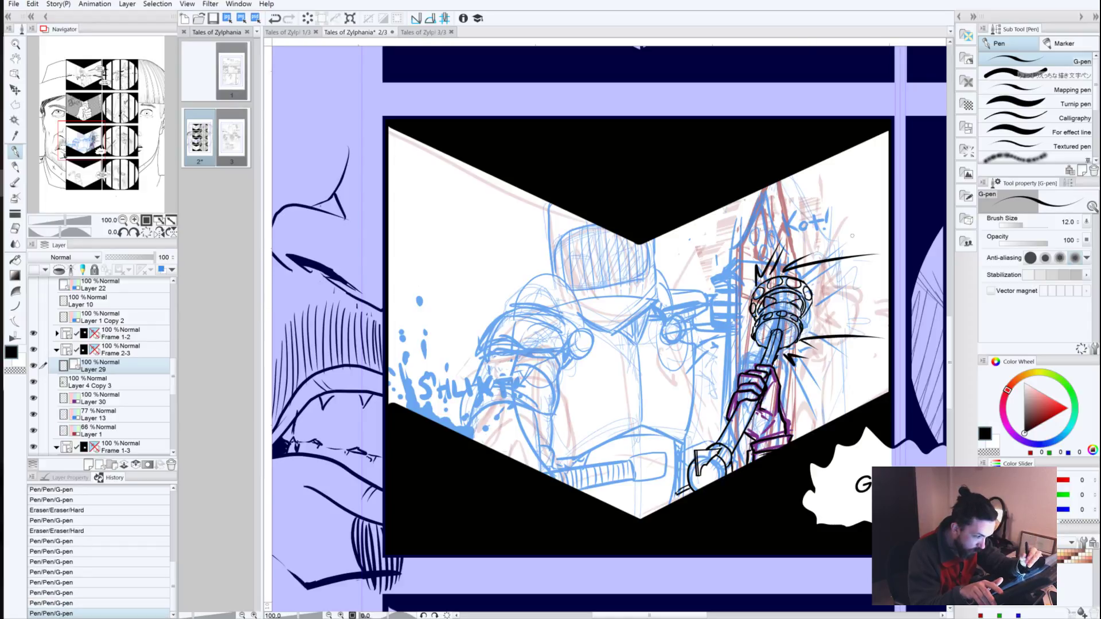
pyautogui.moveTo(806, 307); pyautogui.dragTo(807, 311)
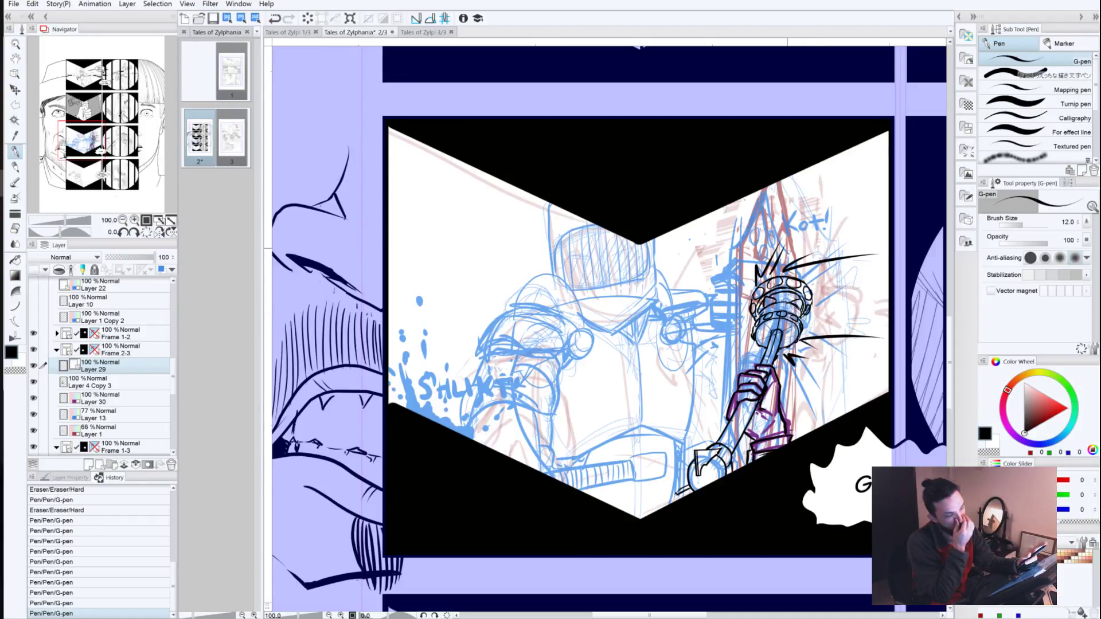
# Step: Tidy the weapon head's right edge and shade the band below the studs with dense curved lines
pyautogui.click(808, 311)
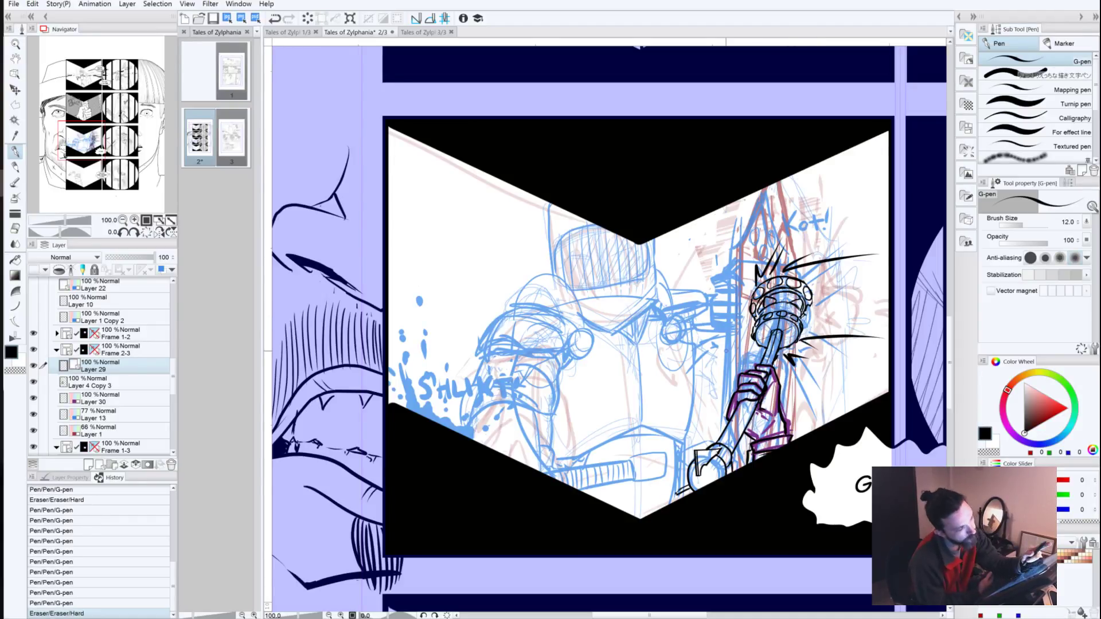
pyautogui.hotkey('ctrl', 'z')
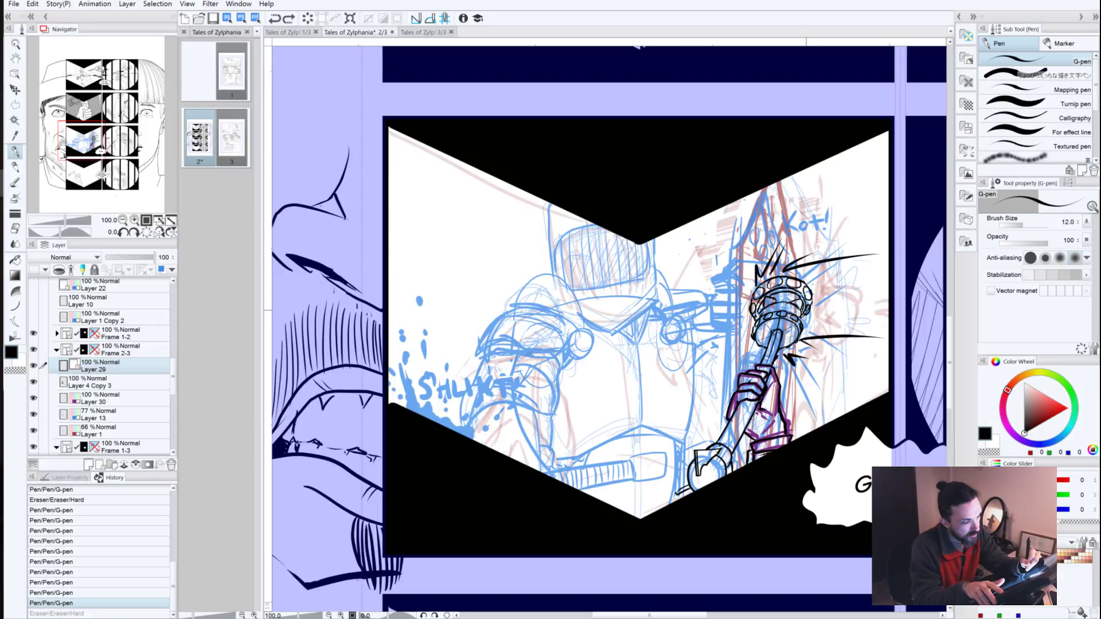
pyautogui.hotkey('ctrl', 'y')
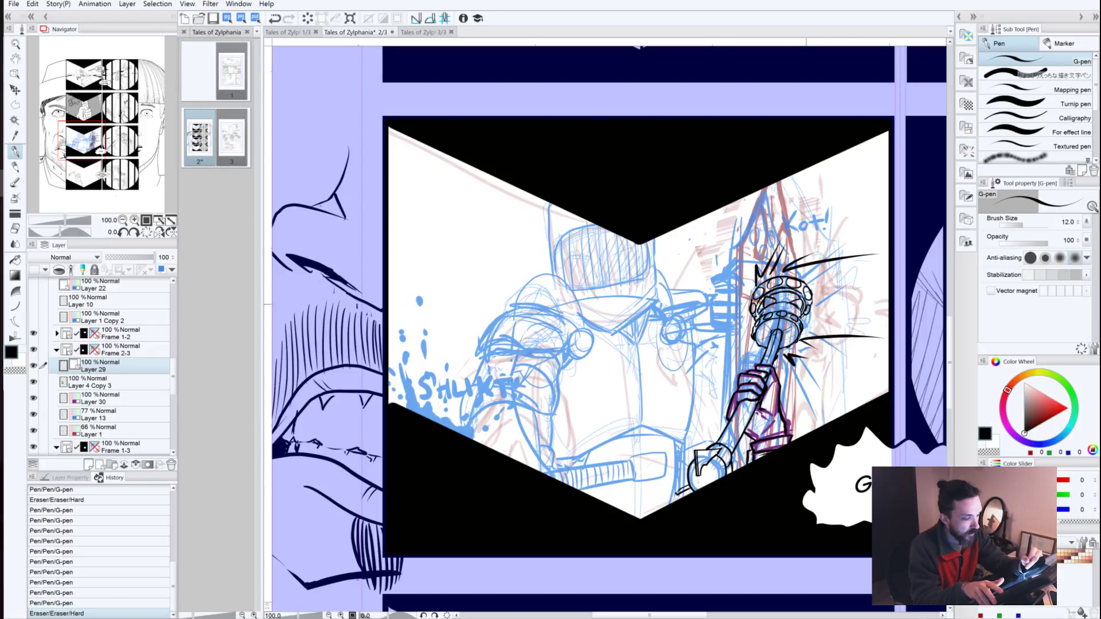
pyautogui.click(796, 321)
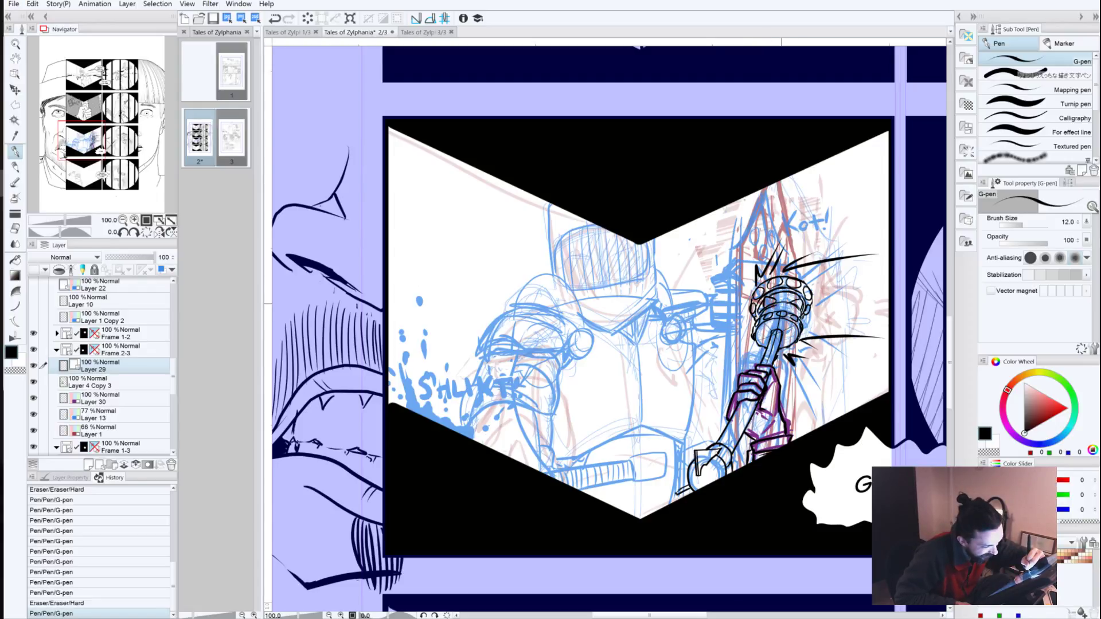
pyautogui.moveTo(781, 304)
pyautogui.mouseDown()
pyautogui.moveTo(799, 311)
pyautogui.moveTo(765, 312)
pyautogui.moveTo(781, 296)
pyautogui.moveTo(771, 297)
pyautogui.moveTo(800, 294)
pyautogui.moveTo(758, 312)
pyautogui.mouseUp()
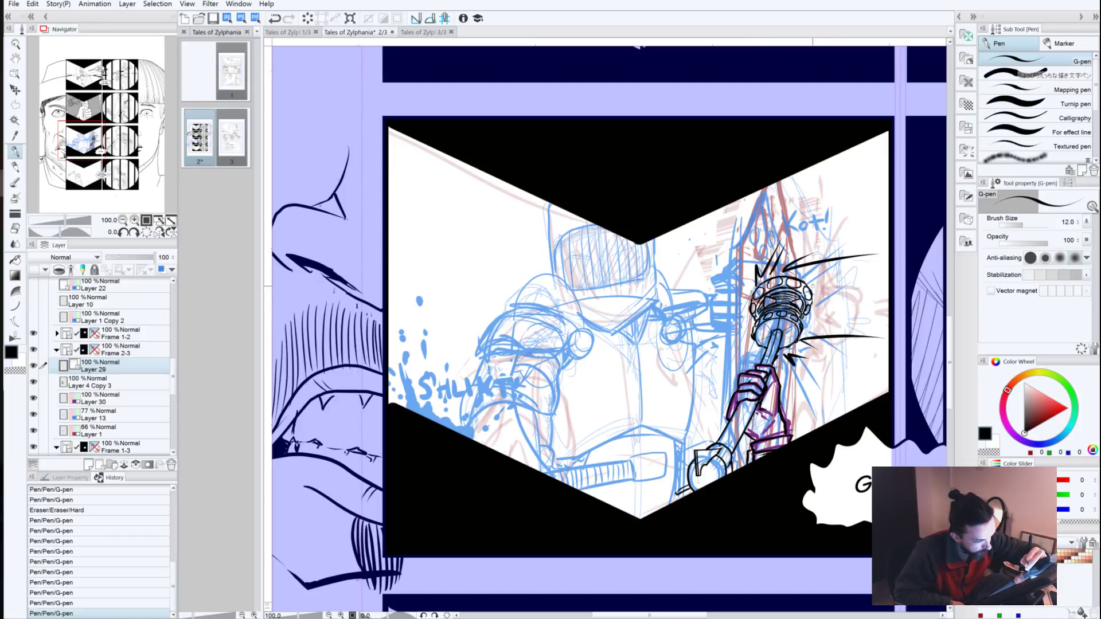
# Step: Ink further impact lines radiating out from the weapon head's outer edge
pyautogui.moveTo(810, 287); pyautogui.dragTo(876, 283)
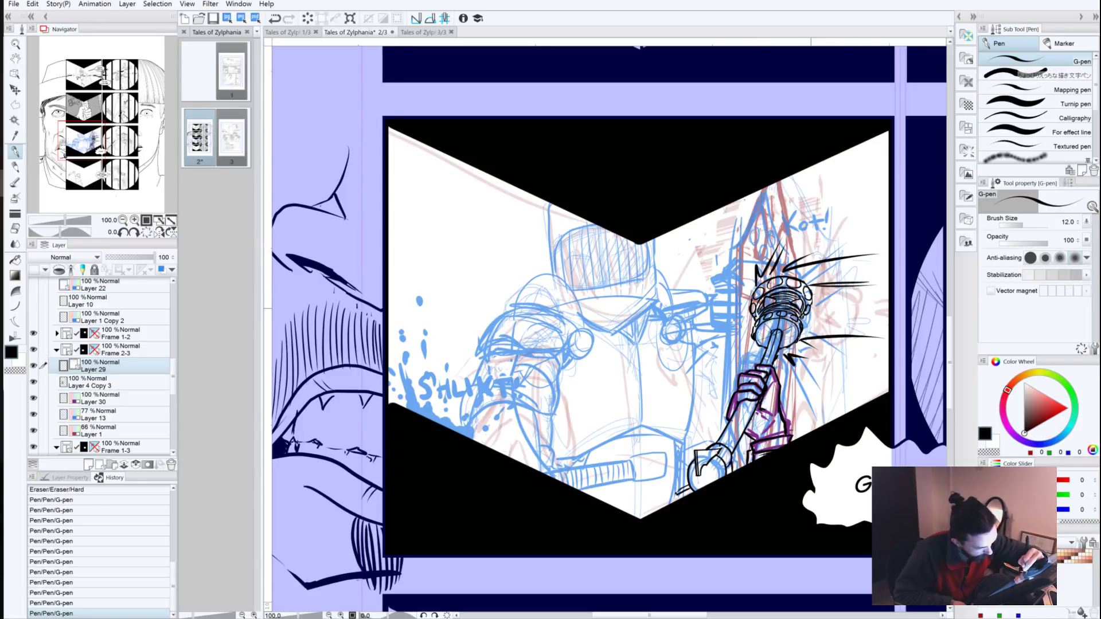
pyautogui.moveTo(819, 315); pyautogui.dragTo(869, 308)
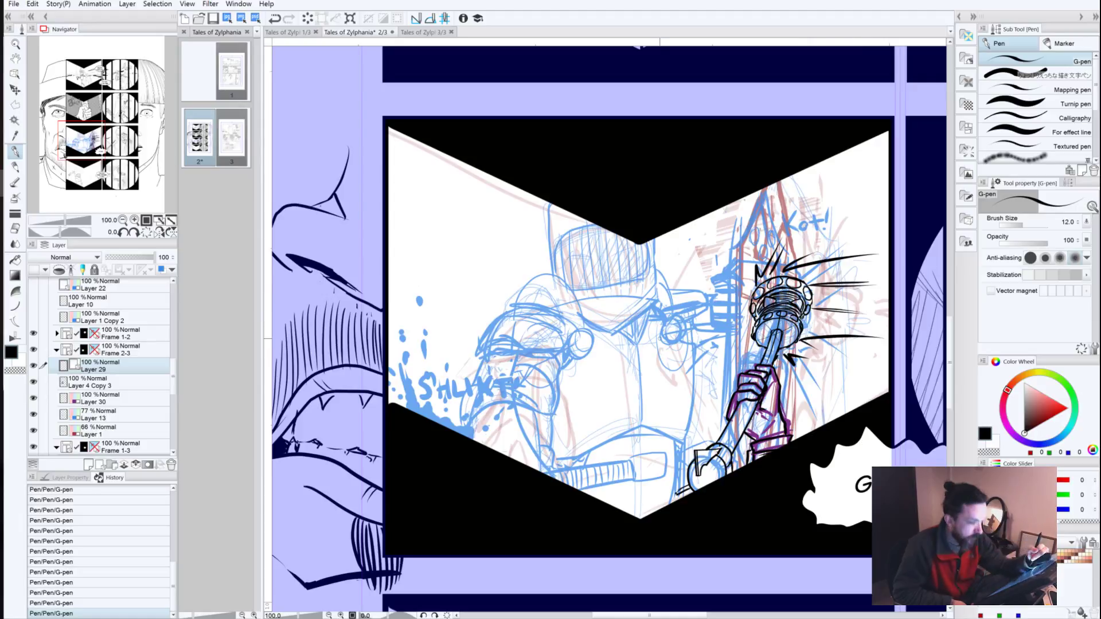
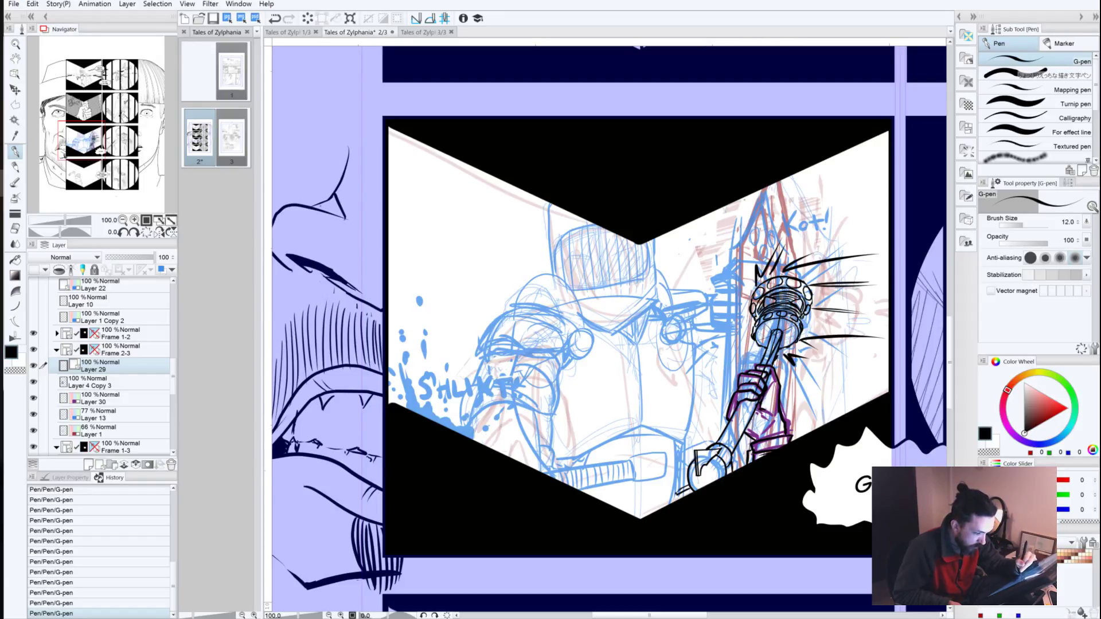
pyautogui.moveTo(756, 401); pyautogui.dragTo(737, 469)
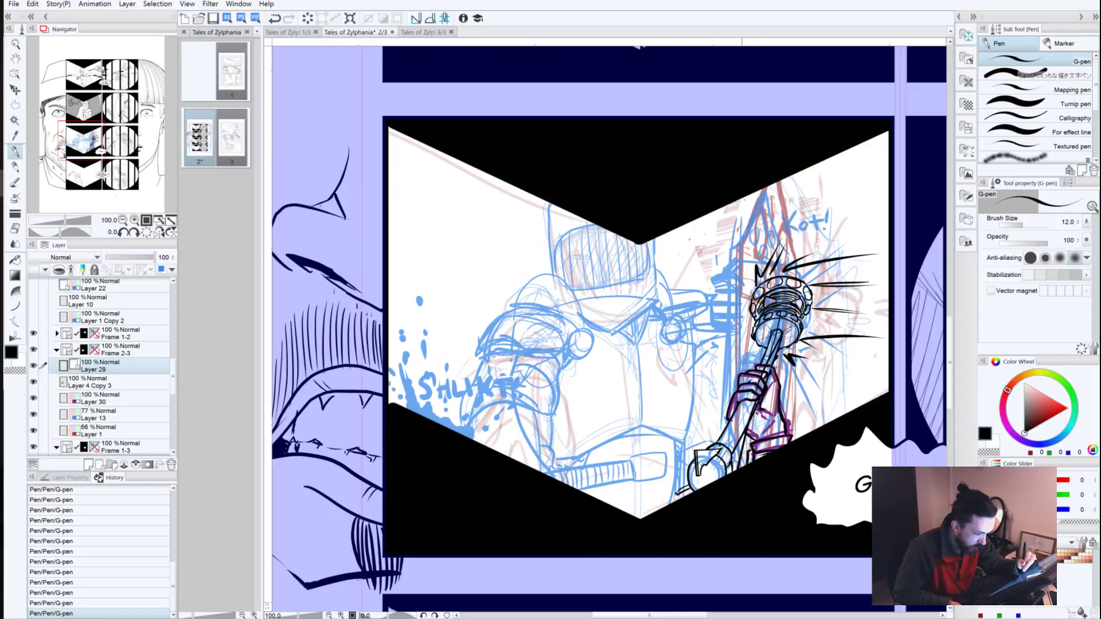
pyautogui.hotkey('ctrl', 'z')
pyautogui.hotkey('ctrl', 'z')
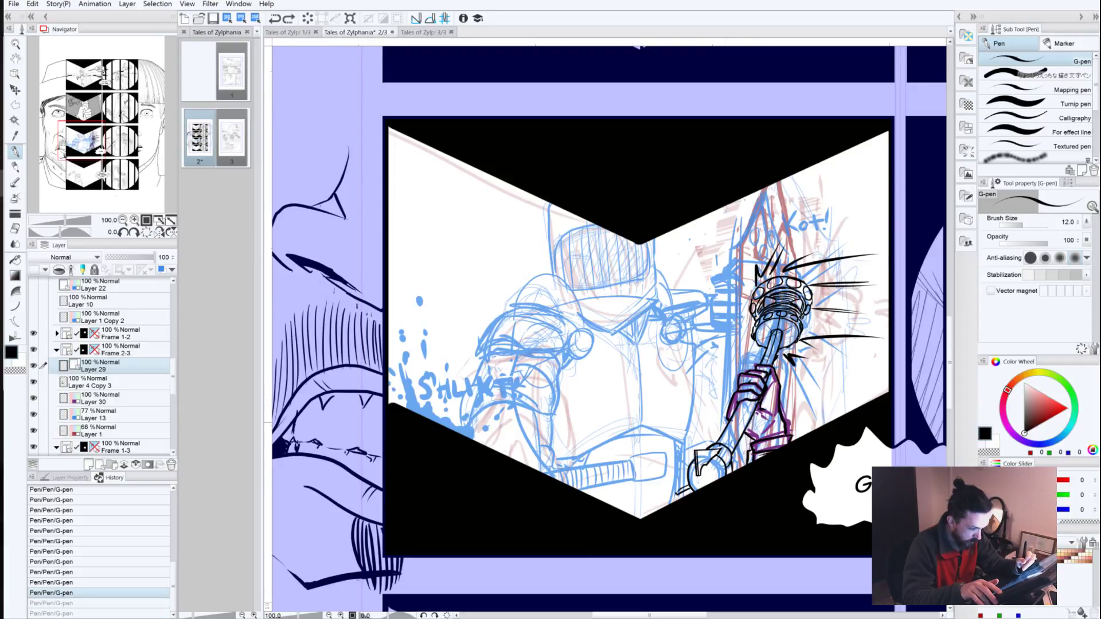
# Step: Lasso-select the inked lower end of the weapon's handle, below the gripping hand
pyautogui.click(15, 104)
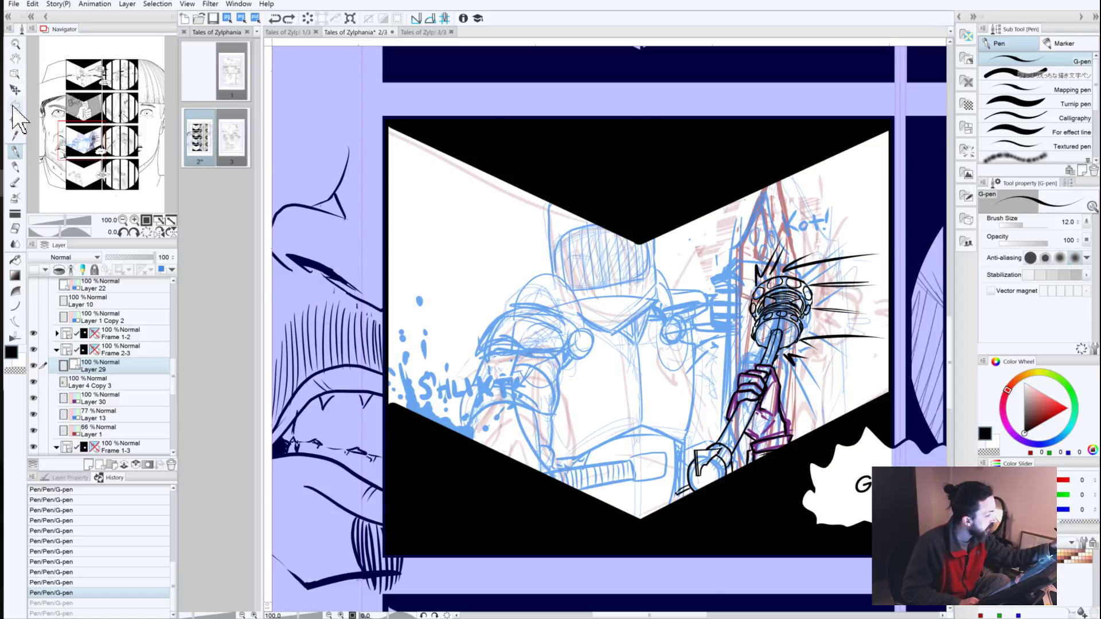
pyautogui.click(1073, 94)
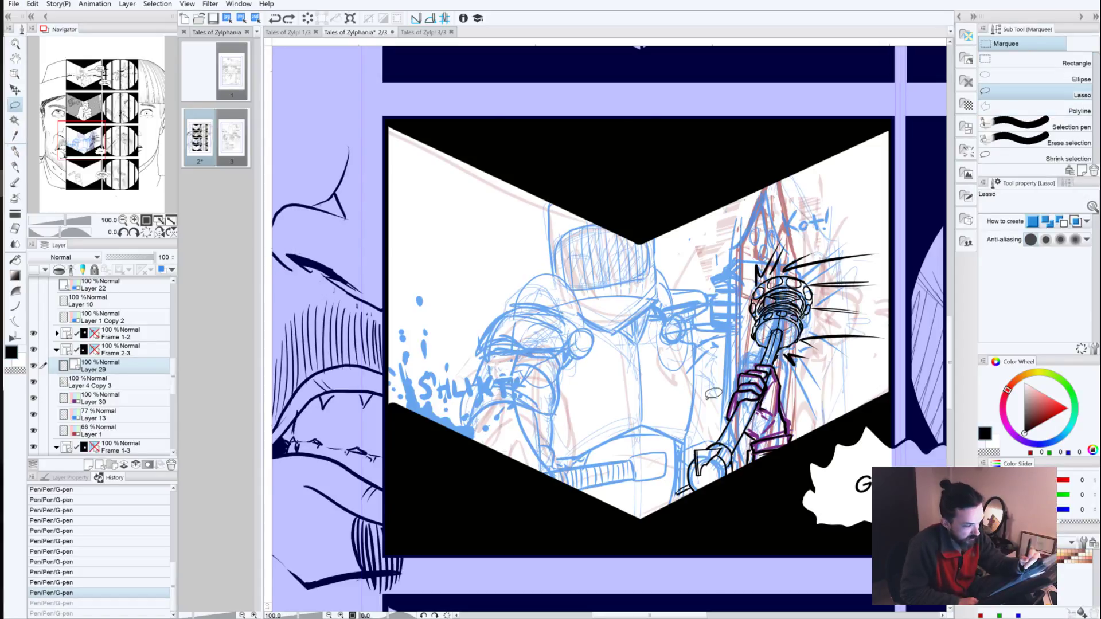
pyautogui.moveTo(691, 440)
pyautogui.mouseDown()
pyautogui.moveTo(763, 395)
pyautogui.moveTo(738, 486)
pyautogui.moveTo(688, 530)
pyautogui.moveTo(657, 475)
pyautogui.mouseUp()
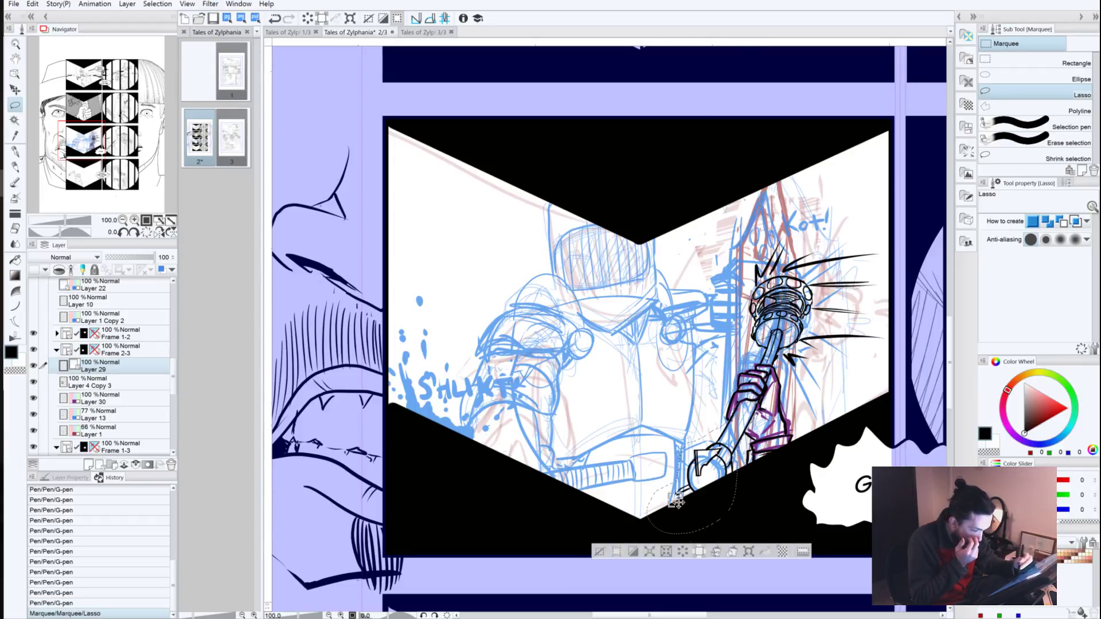
# Step: Try mirroring the selected handle end horizontally about a rotation centre placed near the hand
pyautogui.click(748, 553)
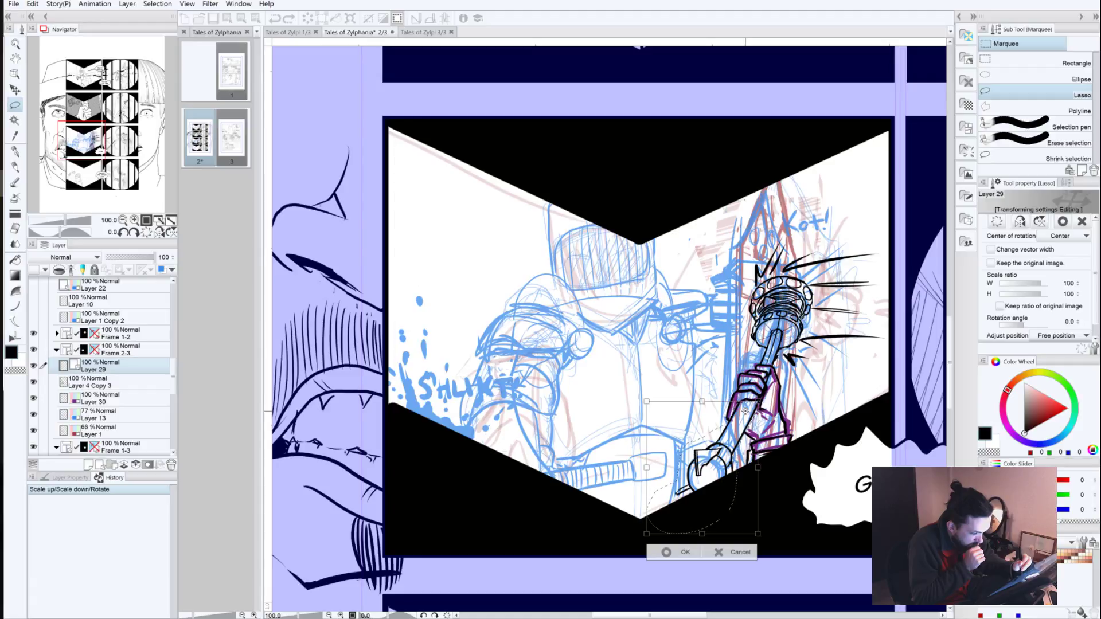
pyautogui.moveTo(746, 411); pyautogui.dragTo(745, 411)
pyautogui.click(1020, 222)
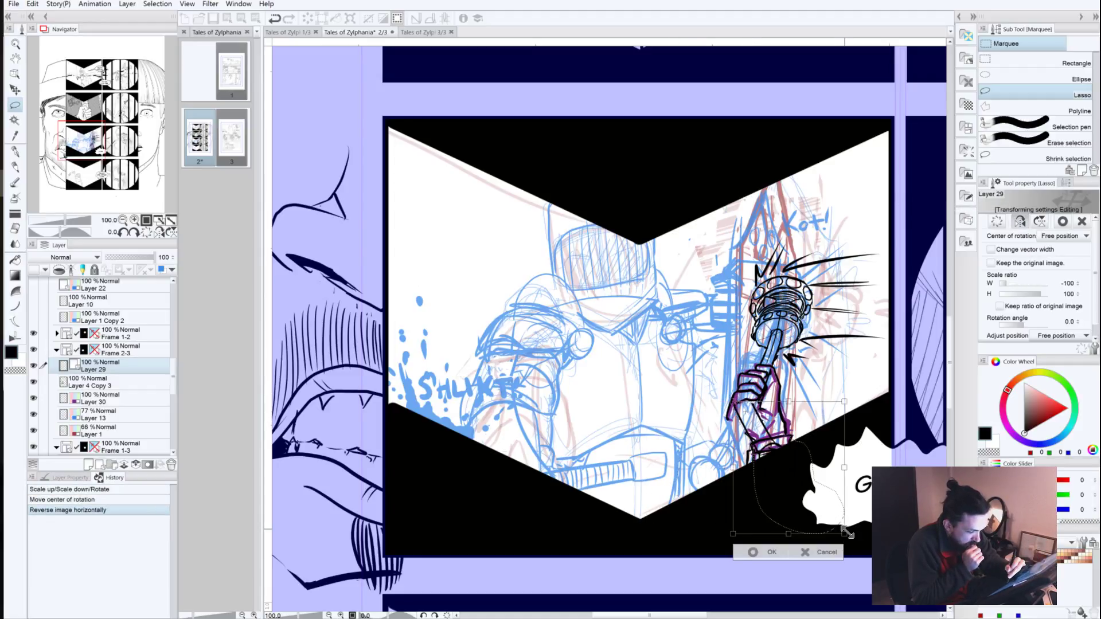
pyautogui.click(1020, 222)
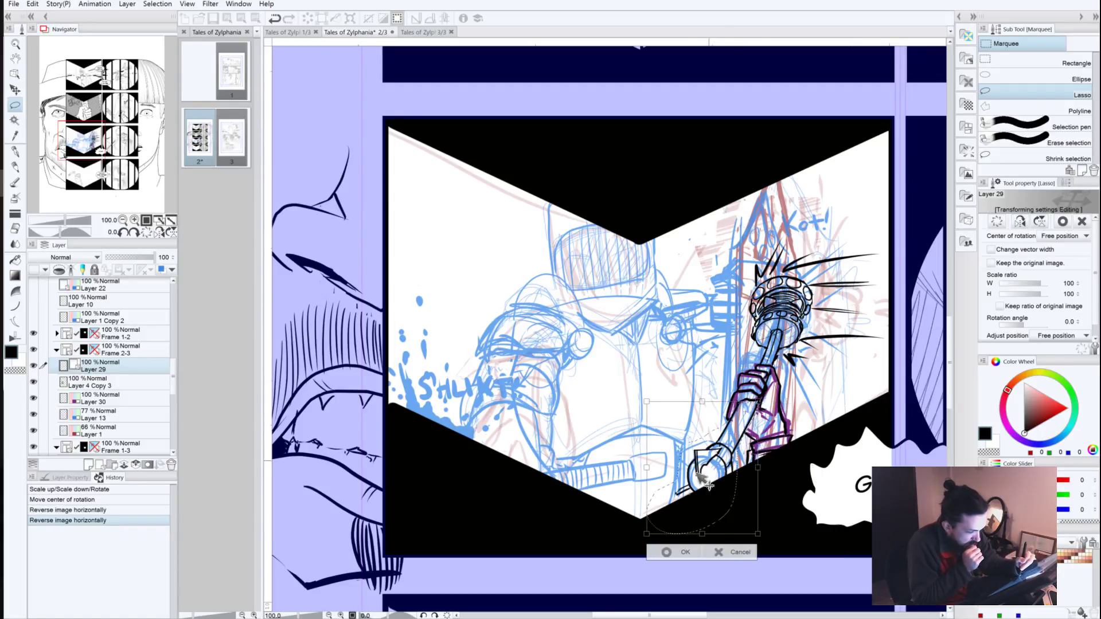
# Step: Try rotating the selected handle end around the hand, and undo the transformation while keeping the selection
pyautogui.moveTo(637, 539); pyautogui.dragTo(707, 546)
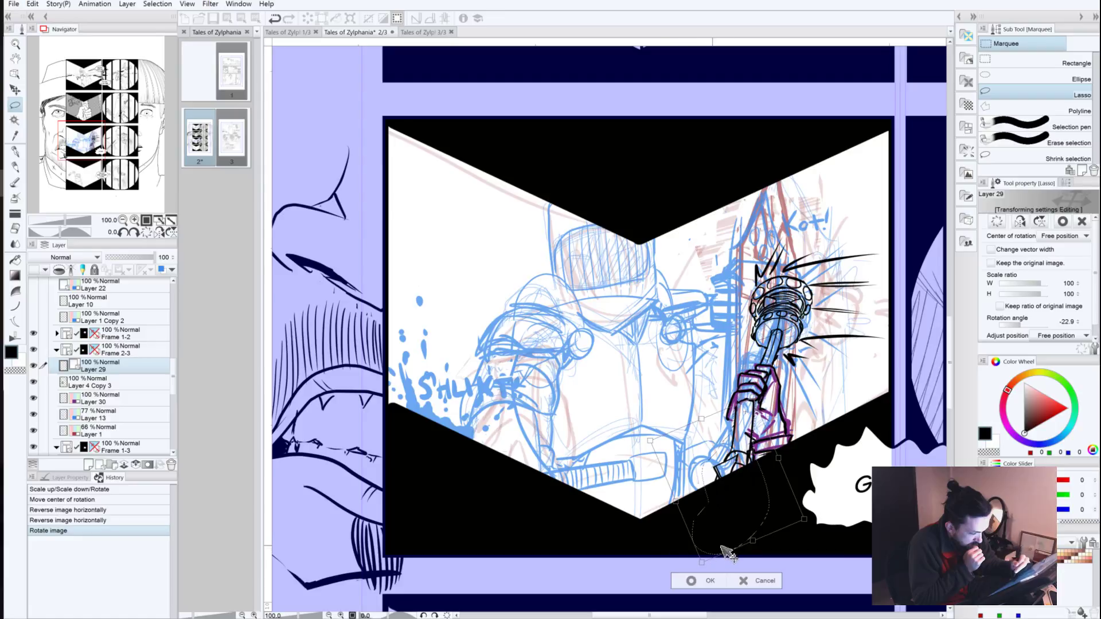
pyautogui.moveTo(808, 518); pyautogui.dragTo(654, 351)
pyautogui.moveTo(648, 361); pyautogui.dragTo(636, 406)
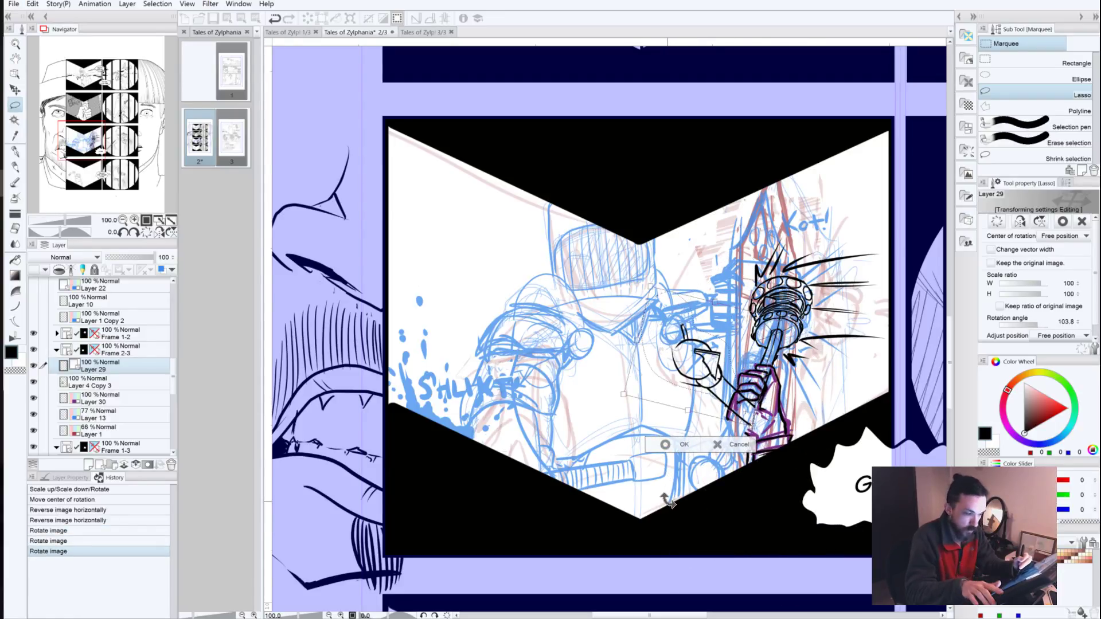
pyautogui.hotkey('ctrl', 'z')
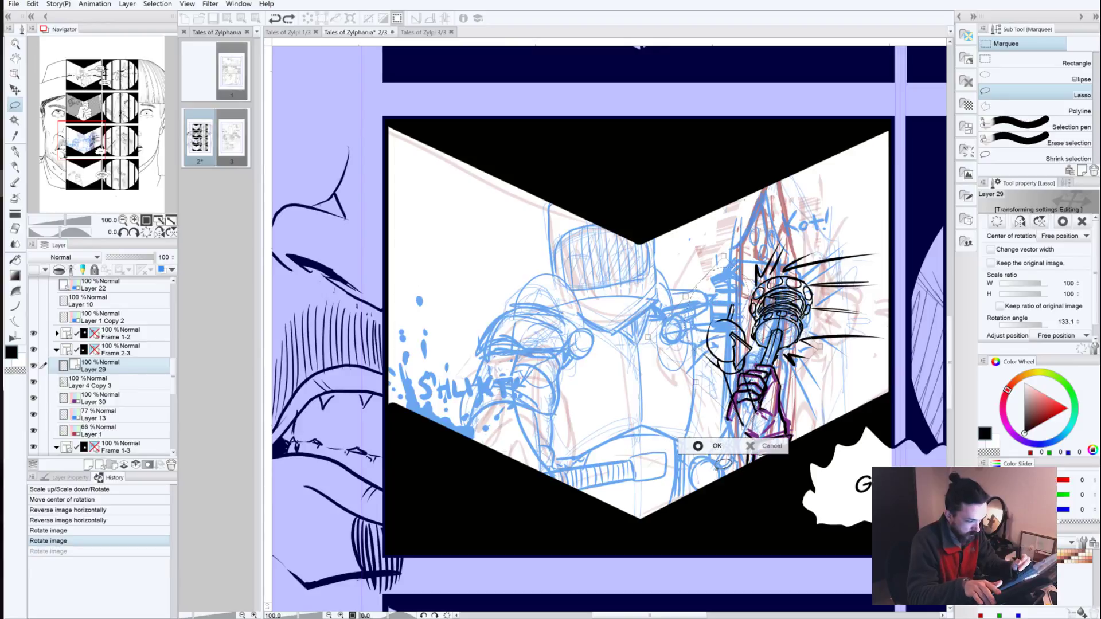
pyautogui.click(722, 445)
pyautogui.click(754, 446)
pyautogui.hotkey('ctrl', 'z')
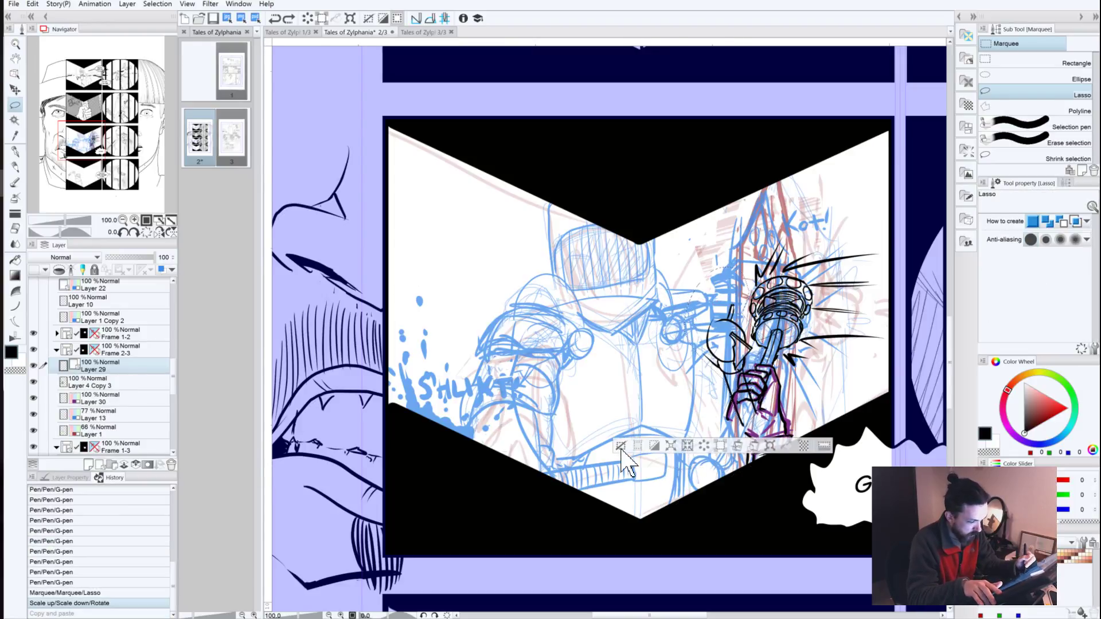
pyautogui.hotkey('ctrl', 'z')
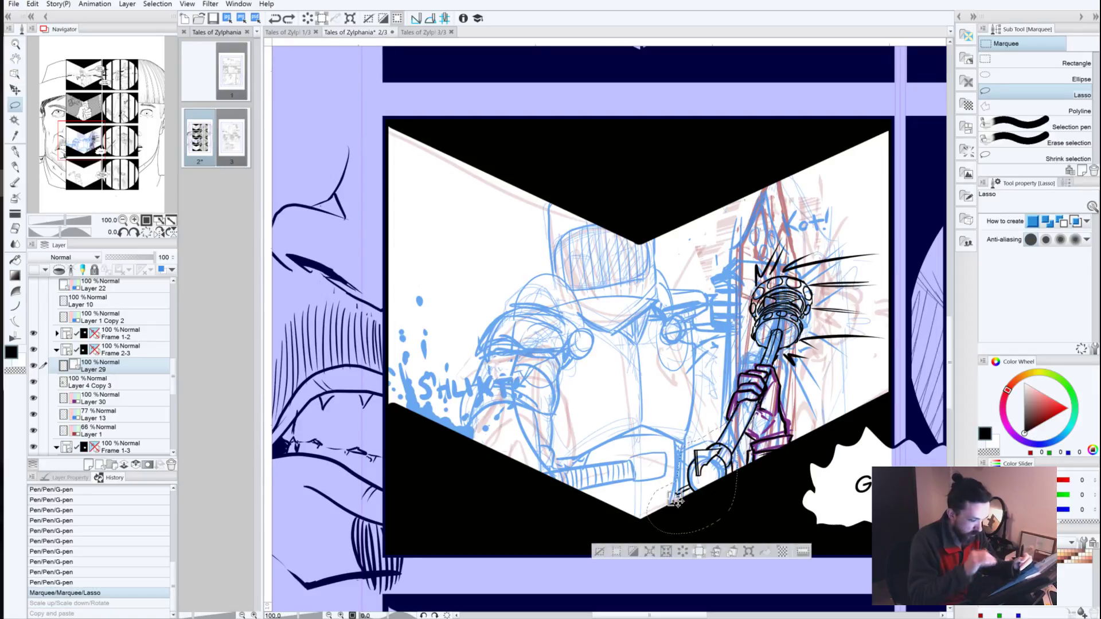
# Step: Try flipping the selected handle end vertically and horizontally about its centre, and cancel the transformation
pyautogui.click(748, 552)
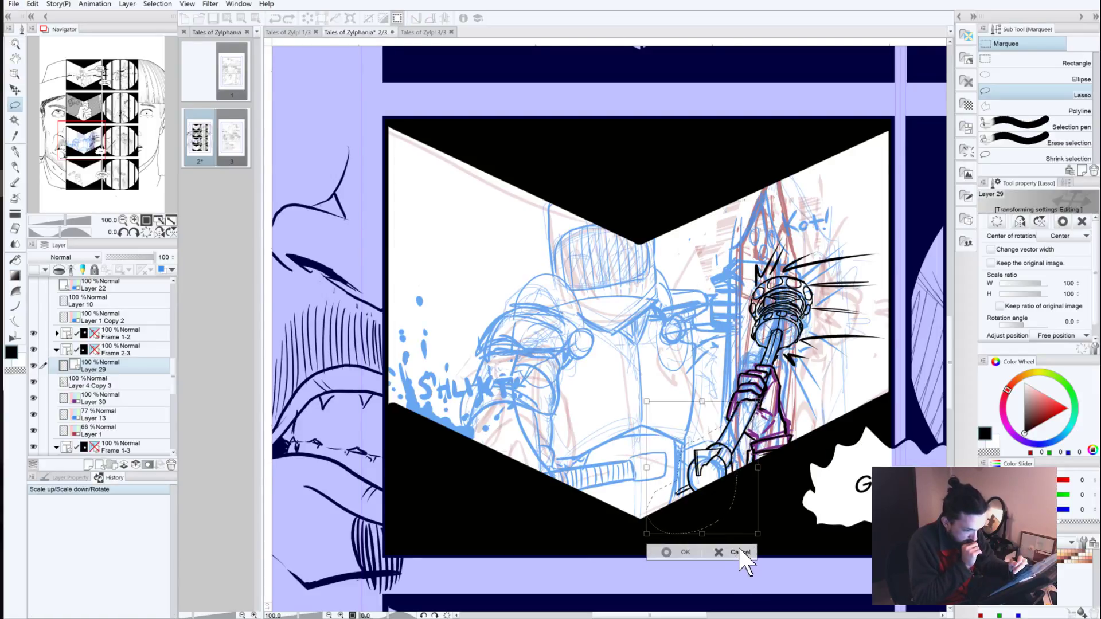
pyautogui.click(1040, 221)
pyautogui.click(1020, 221)
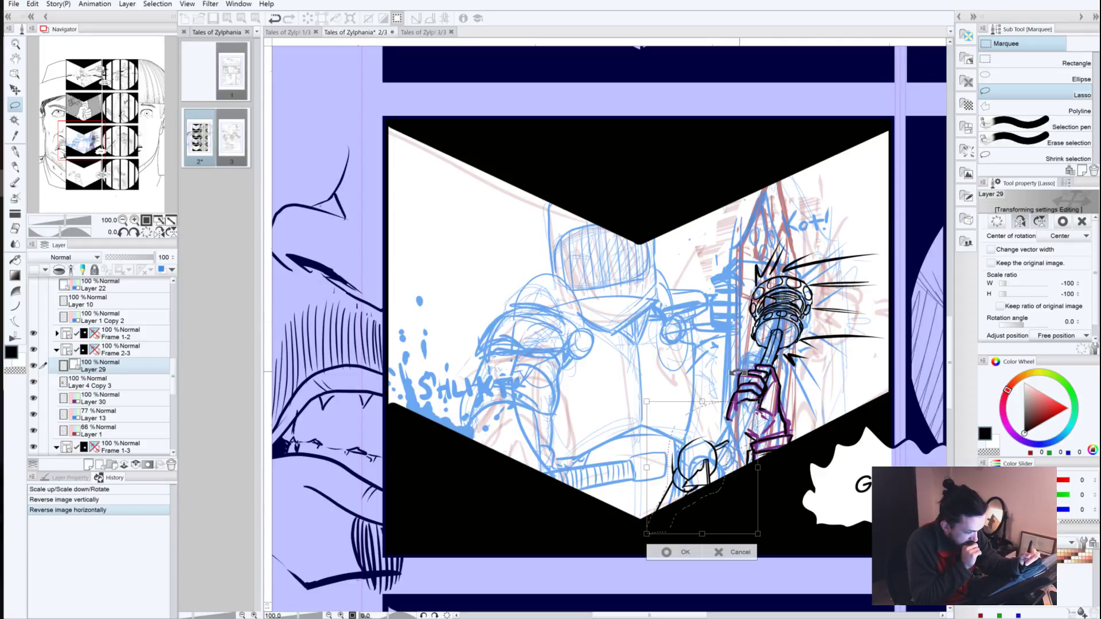
pyautogui.click(1020, 221)
pyautogui.click(1039, 221)
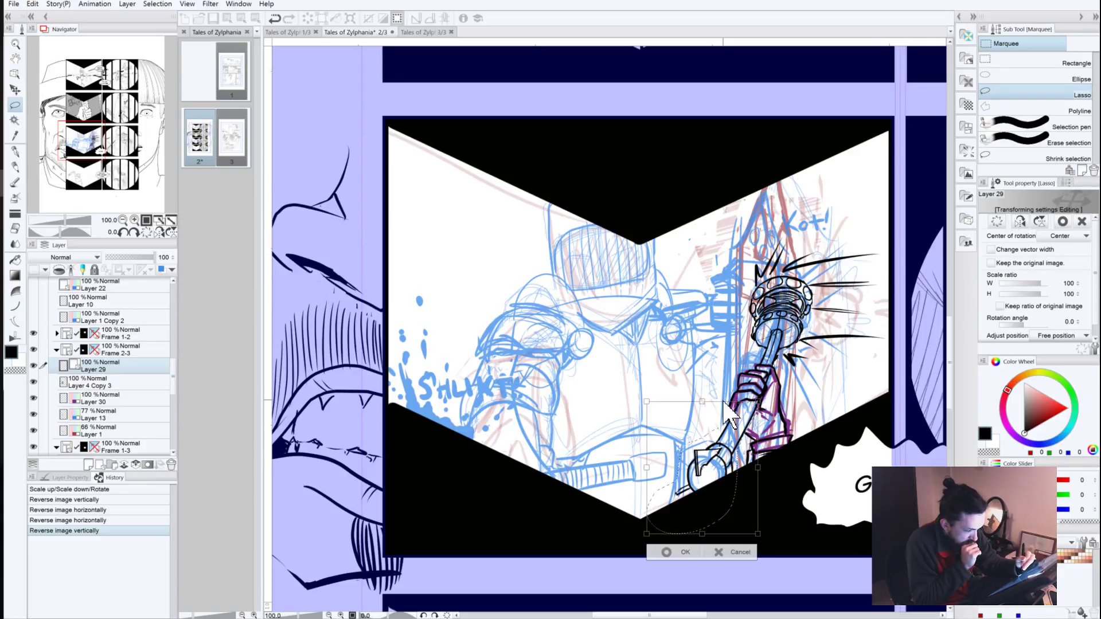
pyautogui.click(720, 552)
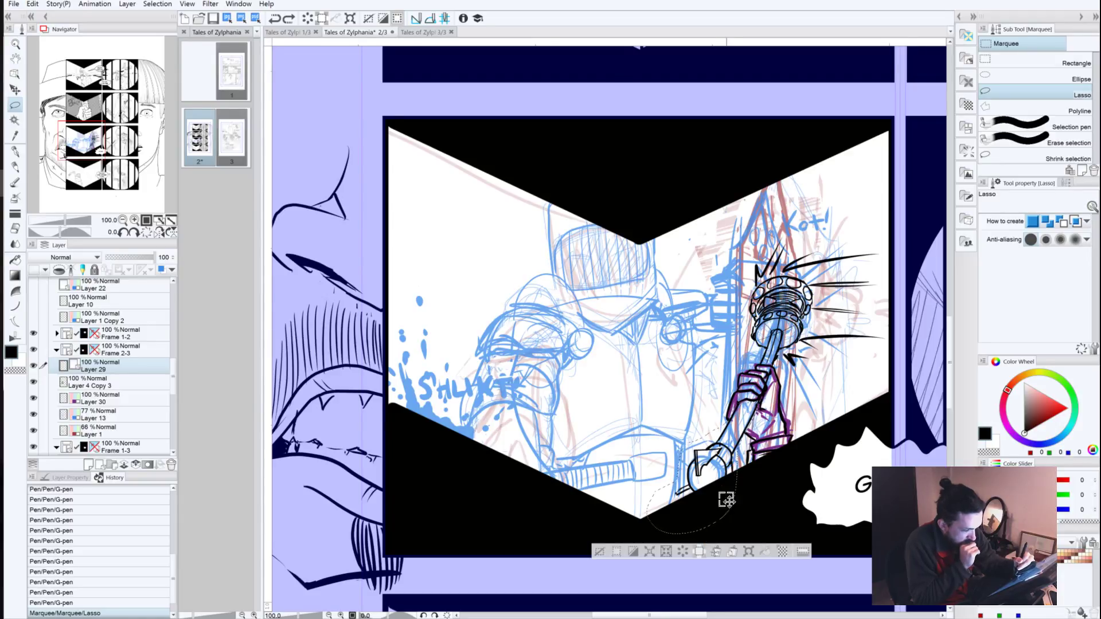
# Step: Mirror the selected handle end horizontally, and move and rotate it by about 29.1° beneath the gripping hand
pyautogui.click(747, 550)
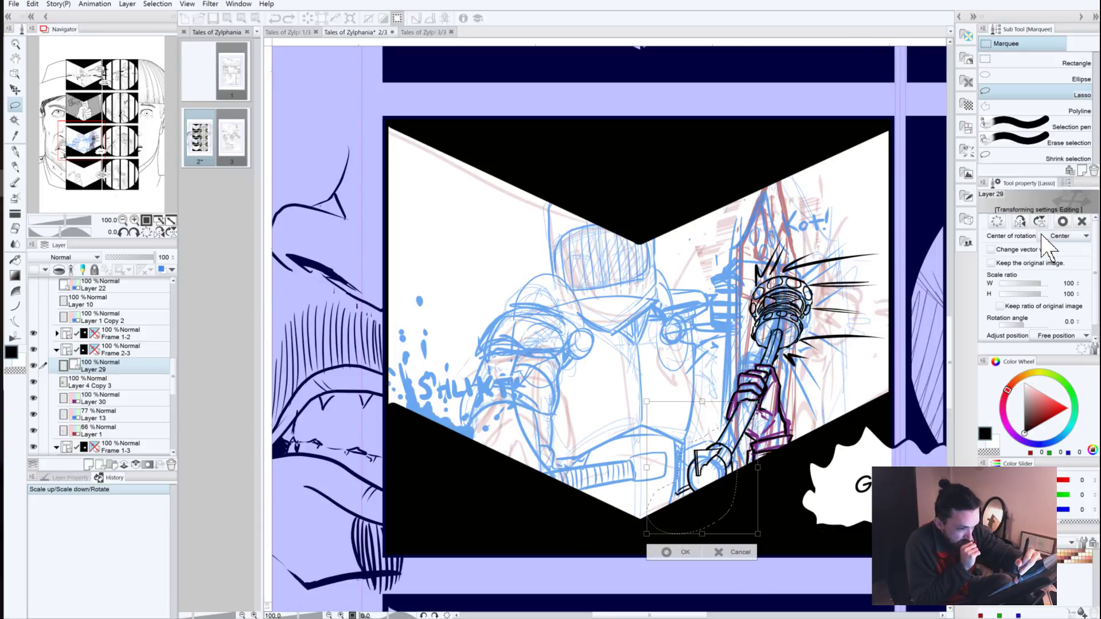
pyautogui.click(1019, 222)
pyautogui.moveTo(685, 476); pyautogui.dragTo(755, 506)
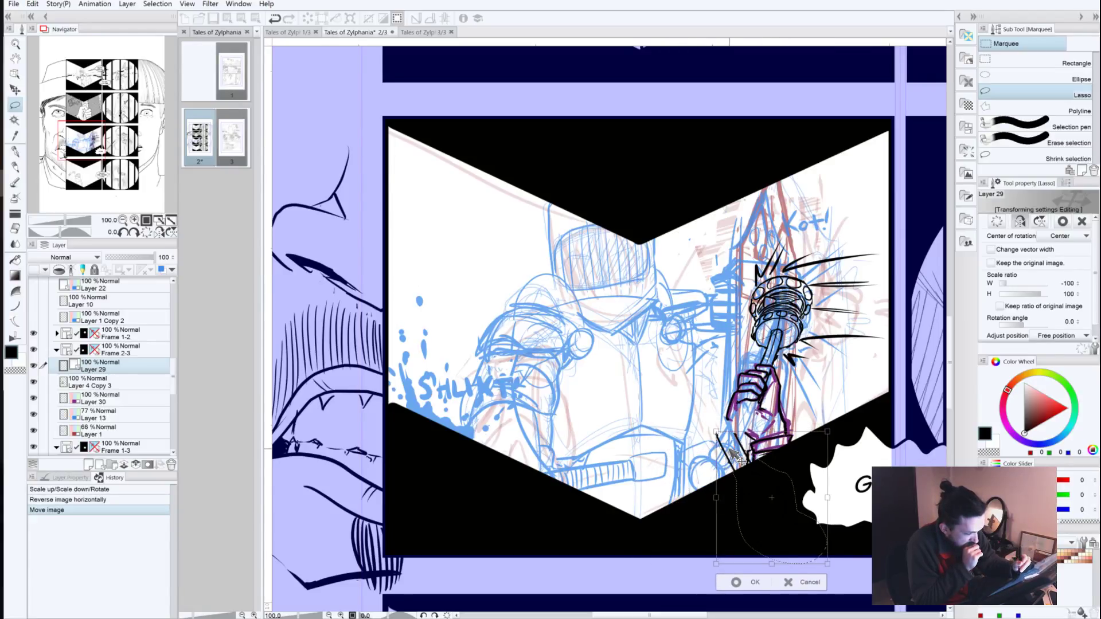
pyautogui.moveTo(734, 455); pyautogui.dragTo(762, 433)
pyautogui.moveTo(855, 540); pyautogui.dragTo(808, 549)
pyautogui.moveTo(781, 491); pyautogui.dragTo(748, 498)
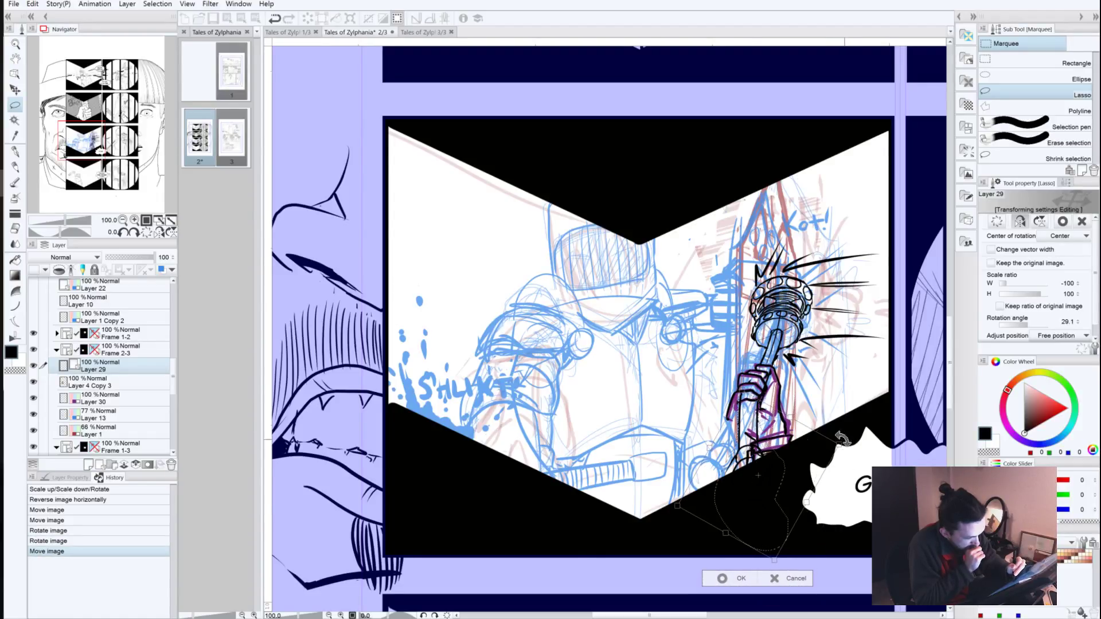
# Step: Refine the mirrored handle end's rotation to about 48.7°, align it with the shaft below the hand, apply the transformation and deselect
pyautogui.moveTo(842, 442); pyautogui.dragTo(843, 461)
pyautogui.moveTo(718, 472); pyautogui.dragTo(706, 471)
pyautogui.moveTo(828, 448); pyautogui.dragTo(839, 472)
pyautogui.moveTo(722, 443)
pyautogui.mouseDown()
pyautogui.moveTo(705, 451)
pyautogui.moveTo(715, 461)
pyautogui.mouseUp()
pyautogui.moveTo(828, 489); pyautogui.dragTo(824, 478)
pyautogui.moveTo(698, 453)
pyautogui.mouseDown()
pyautogui.moveTo(706, 444)
pyautogui.moveTo(713, 456)
pyautogui.mouseUp()
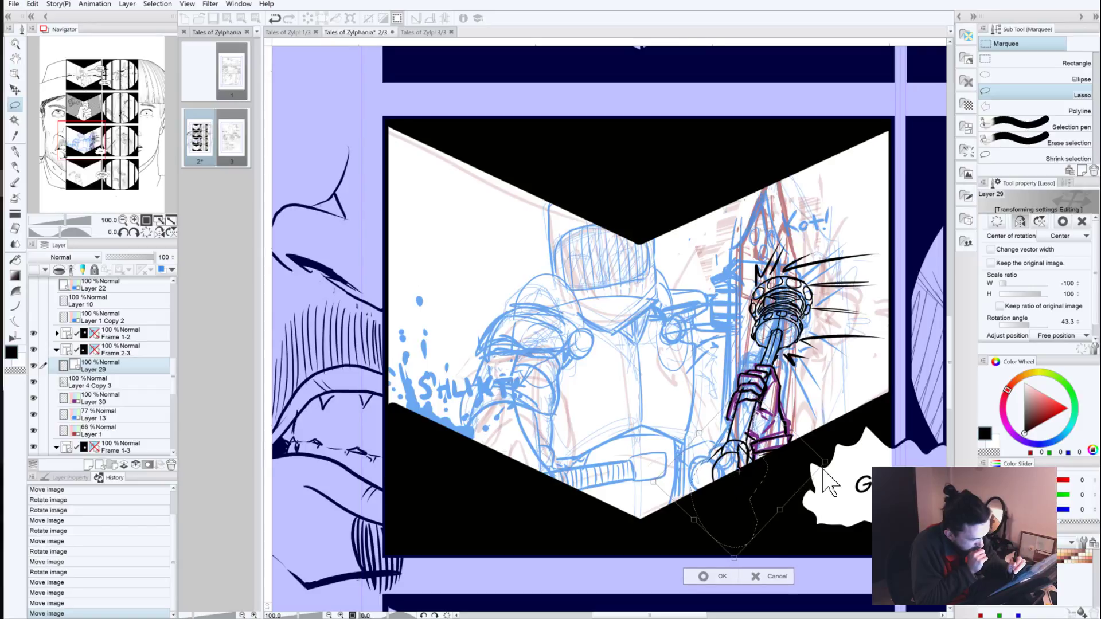
pyautogui.moveTo(828, 461); pyautogui.dragTo(828, 469)
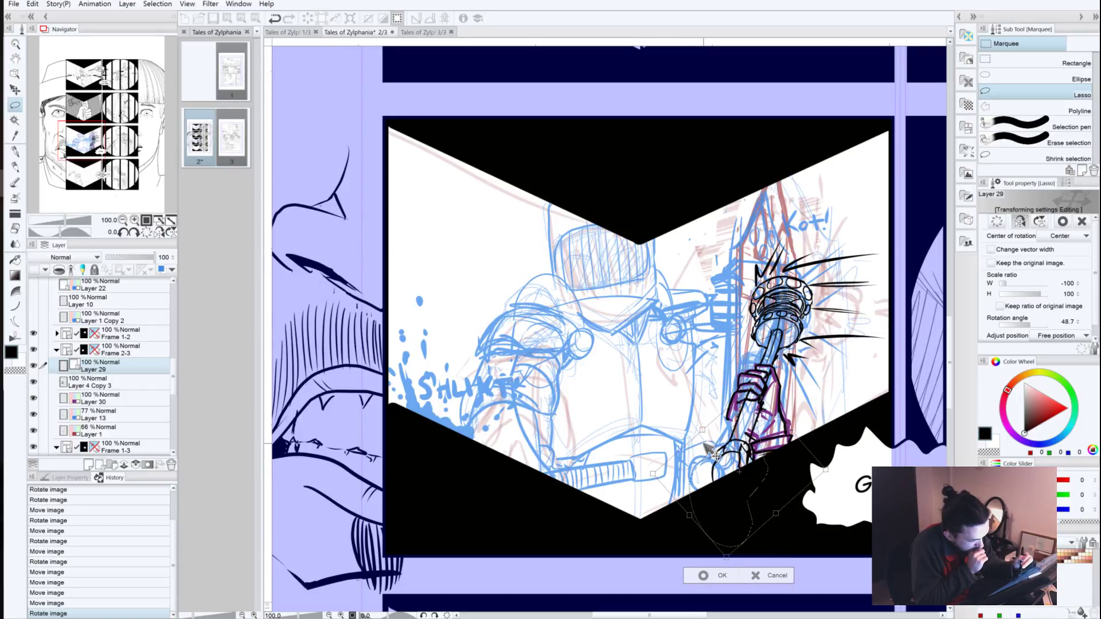
pyautogui.moveTo(721, 448); pyautogui.dragTo(709, 438)
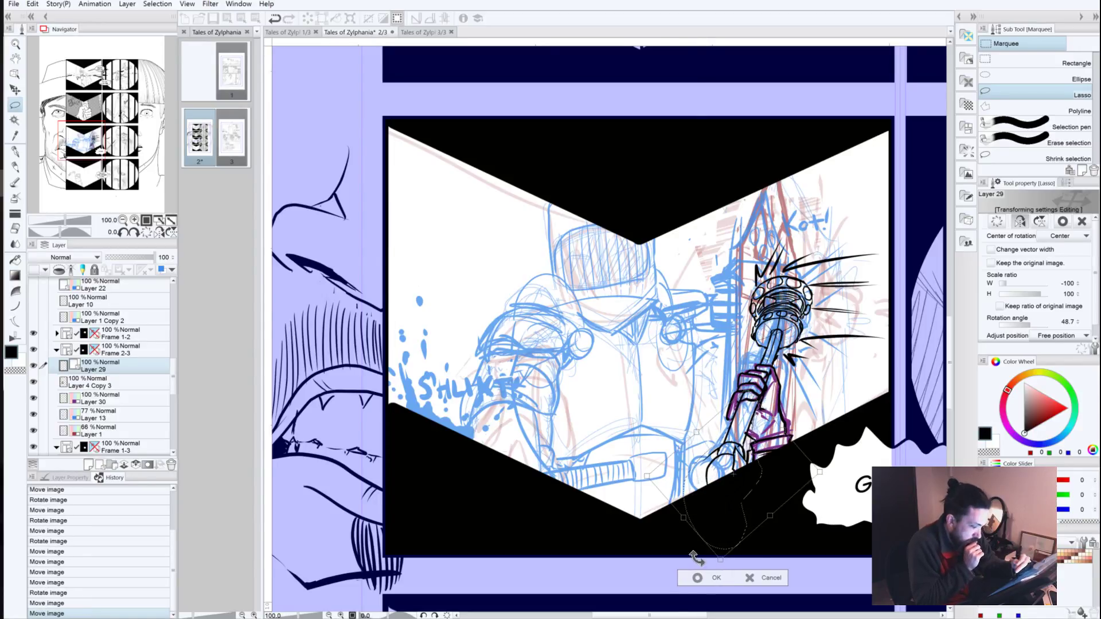
pyautogui.click(696, 577)
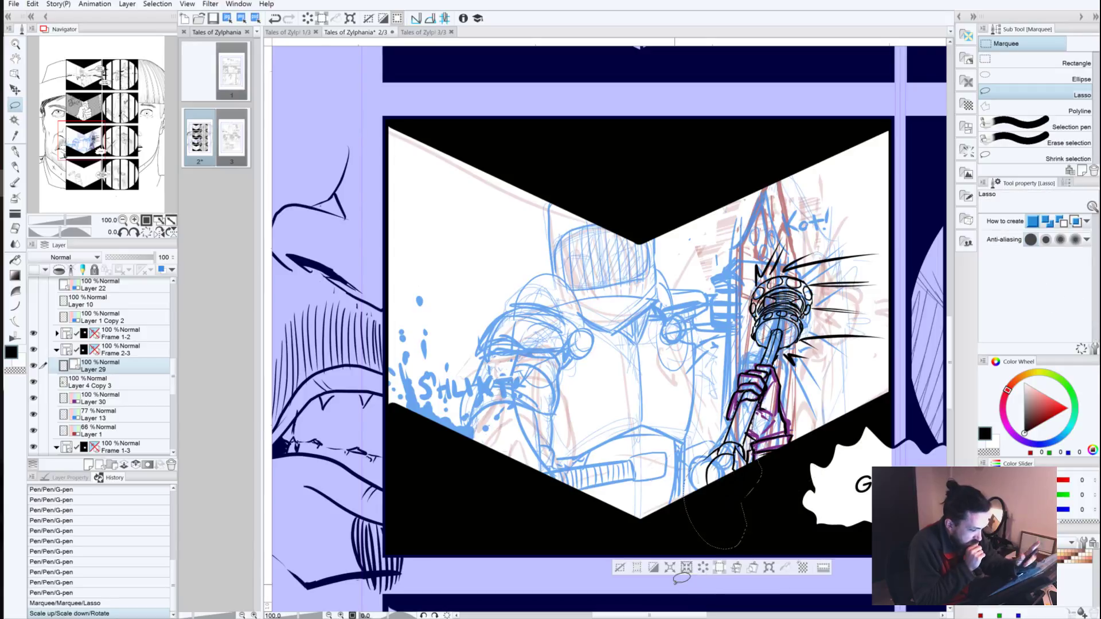
pyautogui.click(620, 568)
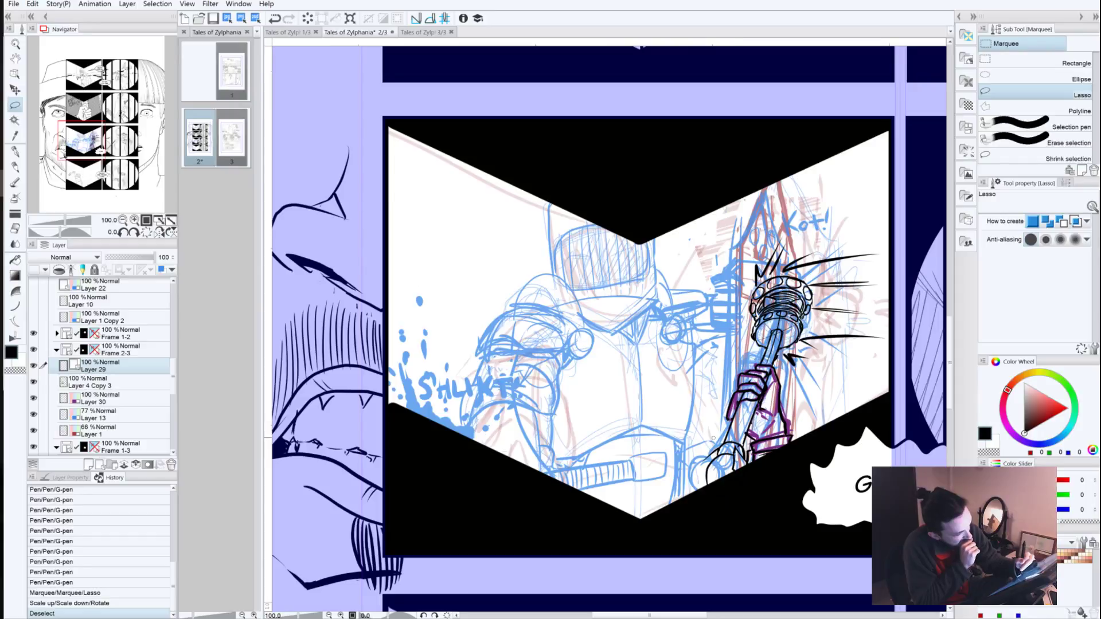
# Step: Erase stray ink where the repositioned handle meets the gripping hand, undoing the accidental lasso mark
pyautogui.click(738, 446)
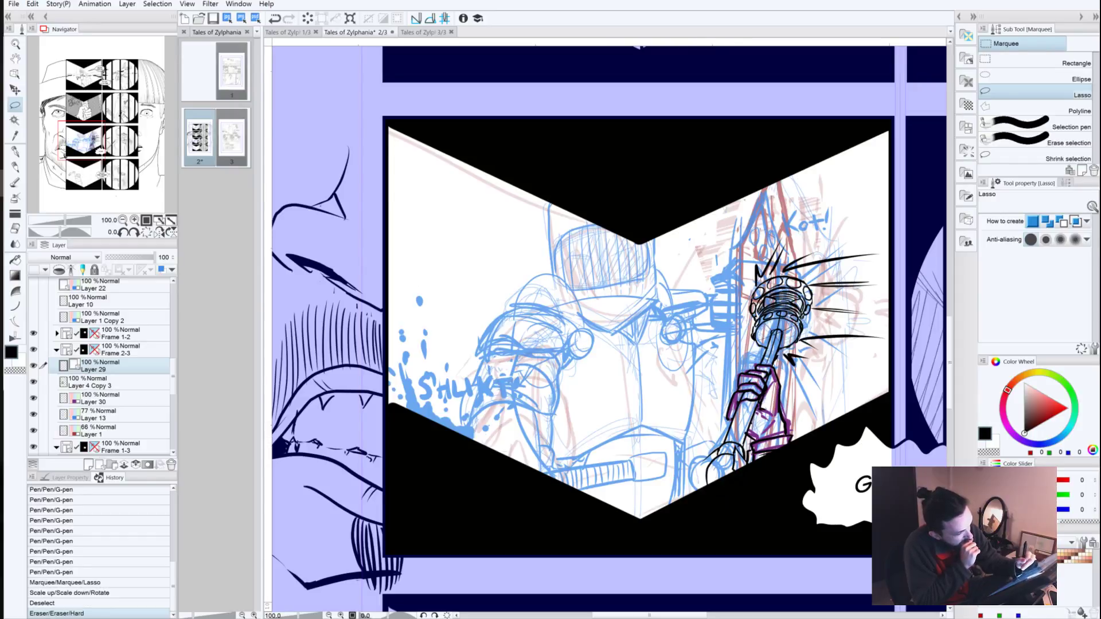
pyautogui.moveTo(745, 395); pyautogui.dragTo(740, 384)
pyautogui.click(747, 393)
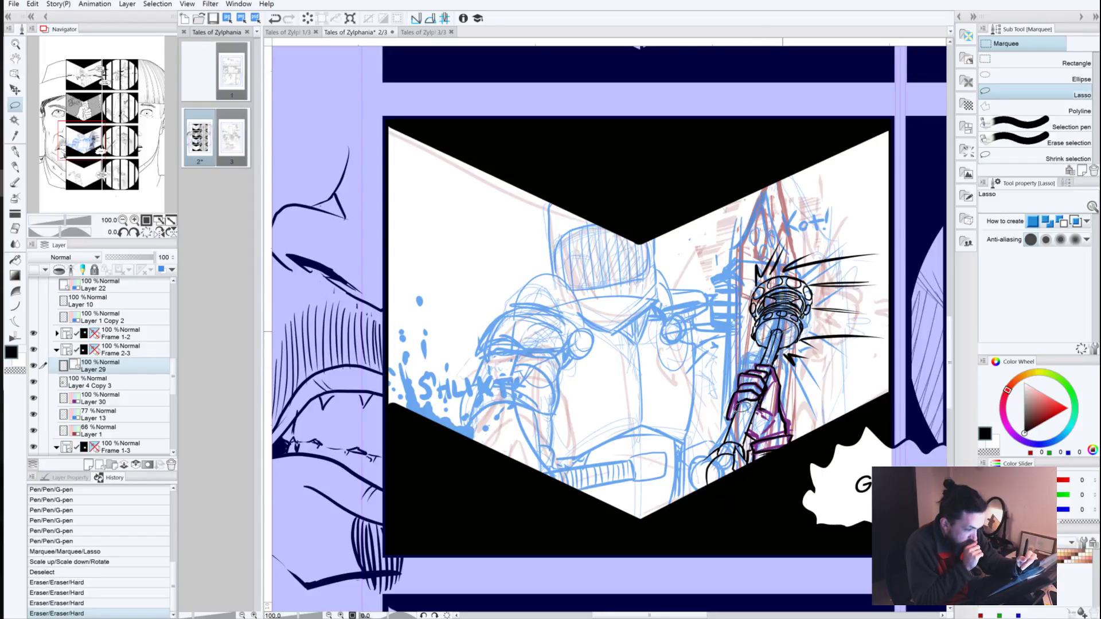
pyautogui.moveTo(741, 409); pyautogui.dragTo(732, 411)
pyautogui.hotkey('ctrl', 'z')
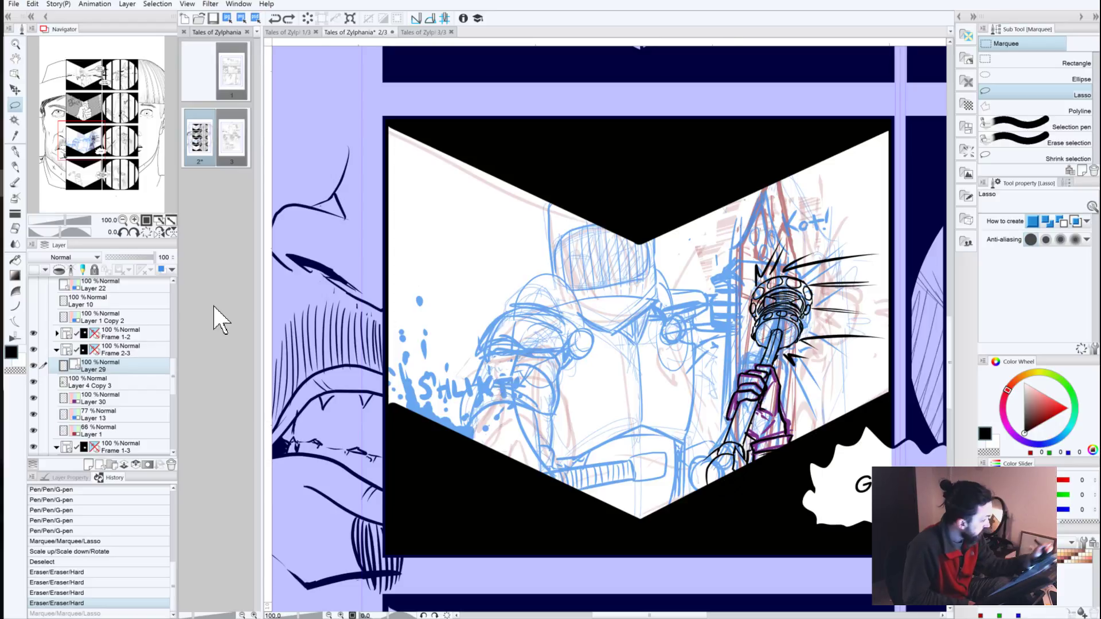
# Step: Ink the edges of the lower handle and its rounded end with the G-pen, undoing the last stroke
pyautogui.click(15, 151)
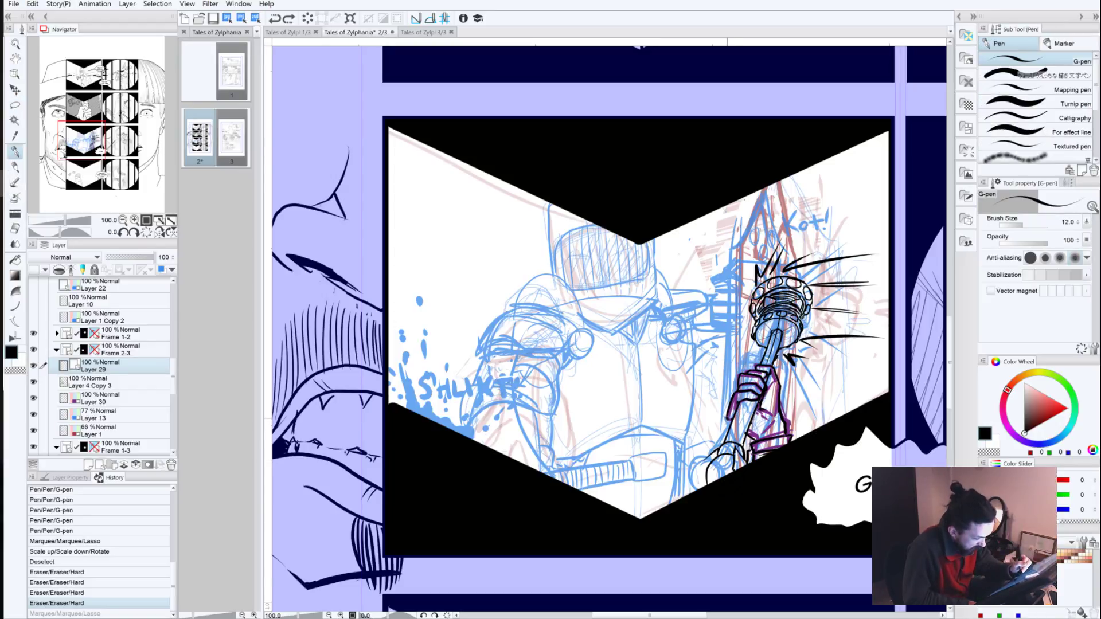
pyautogui.moveTo(731, 425); pyautogui.dragTo(724, 441)
pyautogui.moveTo(741, 427); pyautogui.dragTo(689, 477)
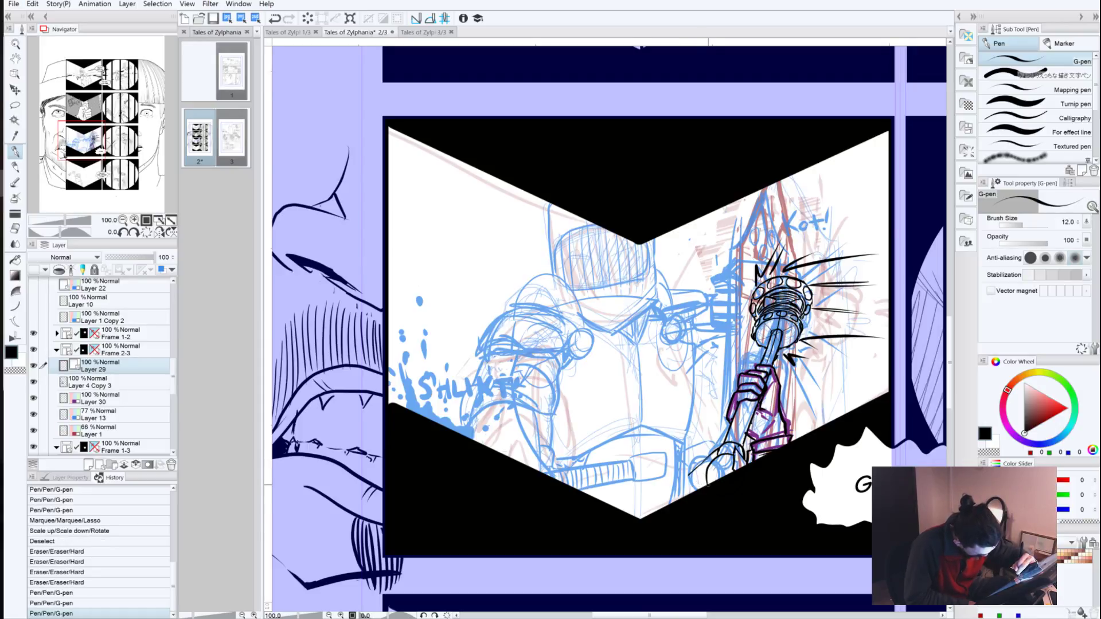
pyautogui.moveTo(710, 480); pyautogui.dragTo(686, 489)
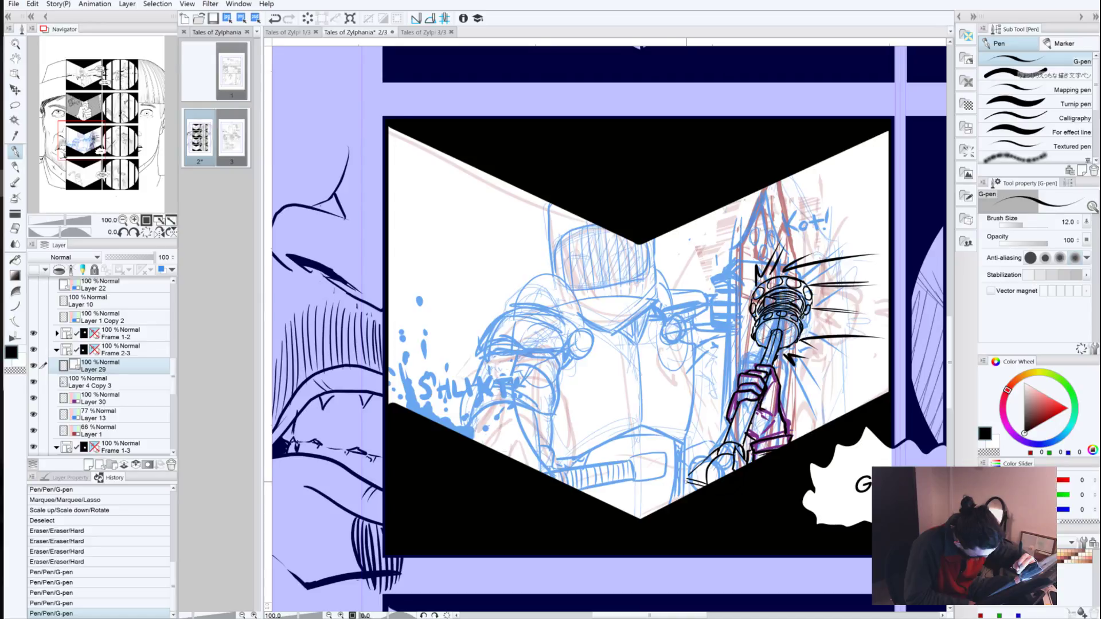
pyautogui.press('ctrl')
pyautogui.hotkey('ctrl', 'z')
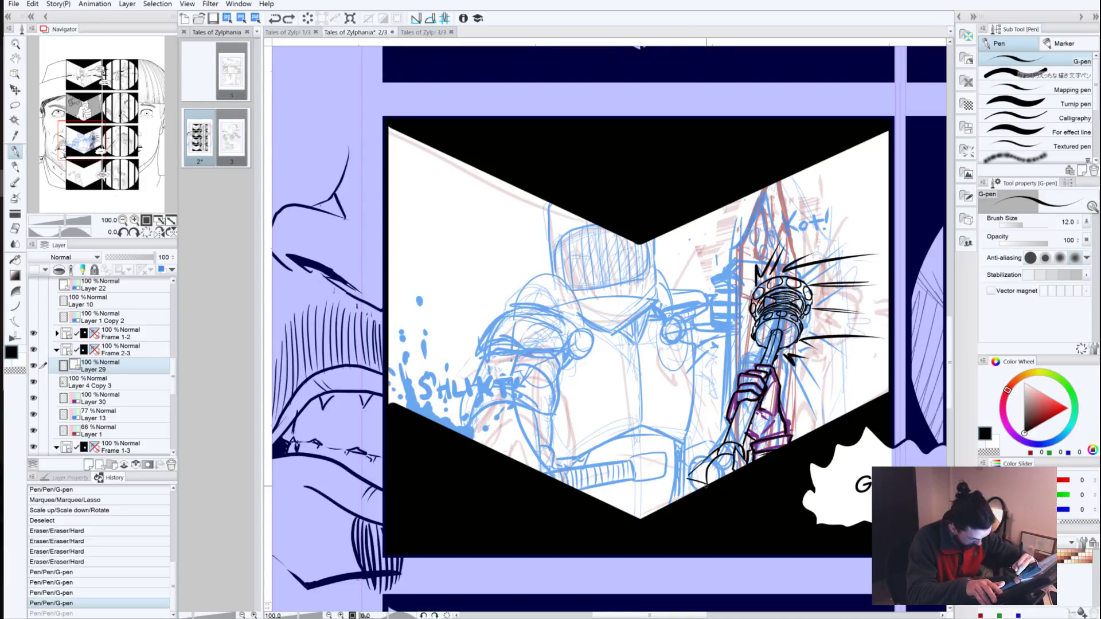
# Step: Refine the ink lines of the handle's rounded lower end with the G-pen and clean up the overlaps with the hard eraser
pyautogui.moveTo(707, 485)
pyautogui.mouseDown()
pyautogui.moveTo(687, 480)
pyautogui.moveTo(706, 483)
pyautogui.moveTo(695, 468)
pyautogui.moveTo(711, 483)
pyautogui.mouseUp()
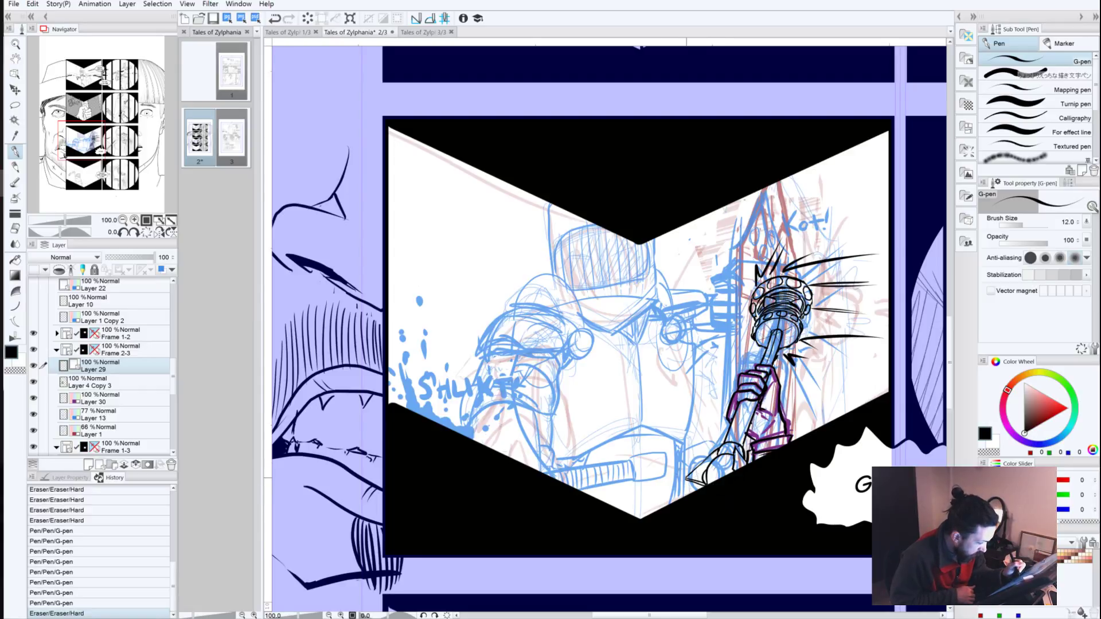
pyautogui.moveTo(702, 485); pyautogui.dragTo(706, 485)
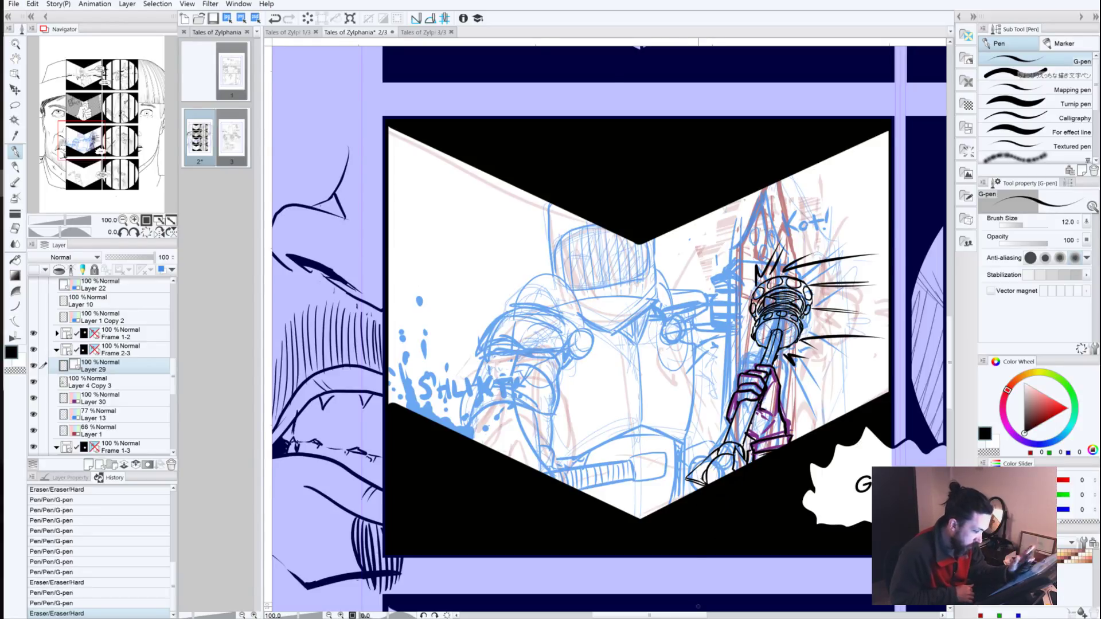
pyautogui.moveTo(698, 478); pyautogui.dragTo(711, 483)
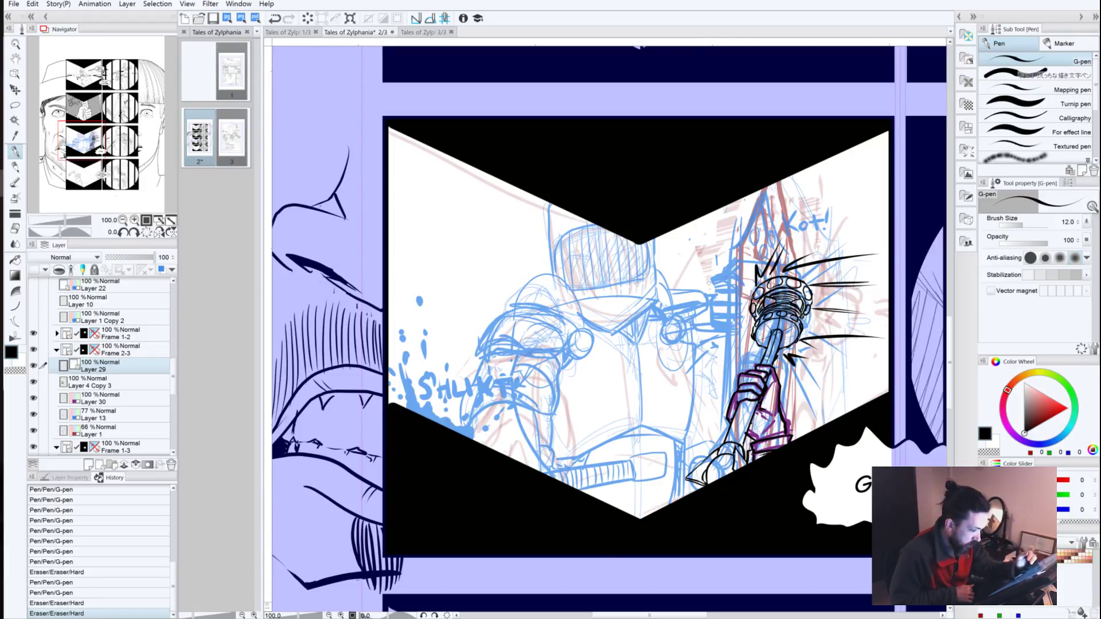
pyautogui.moveTo(734, 454); pyautogui.dragTo(733, 468)
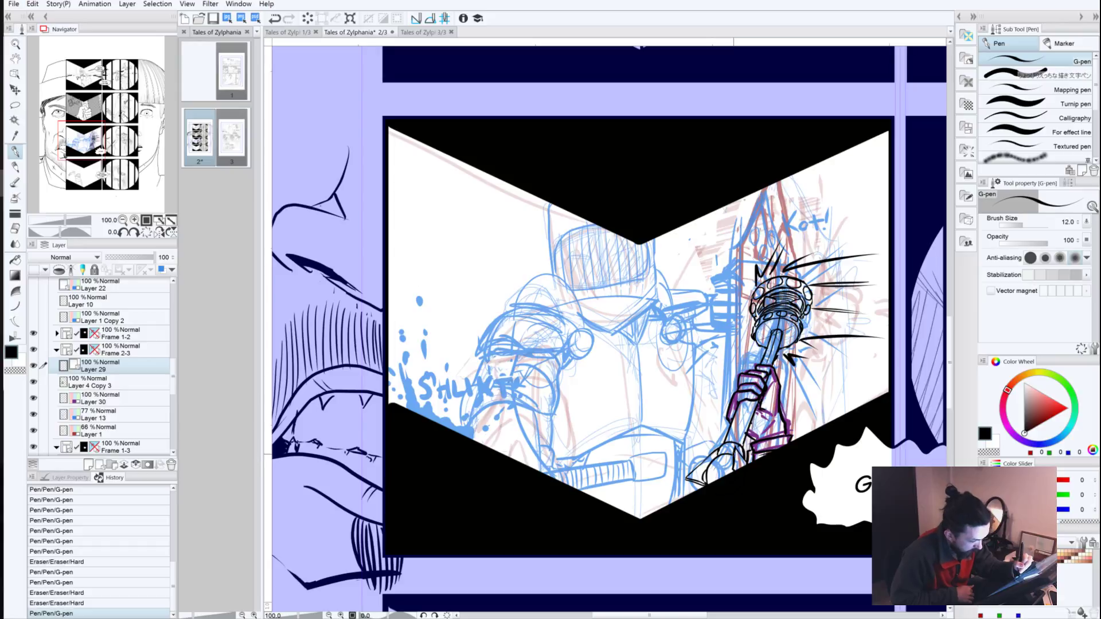
pyautogui.moveTo(702, 479); pyautogui.dragTo(706, 485)
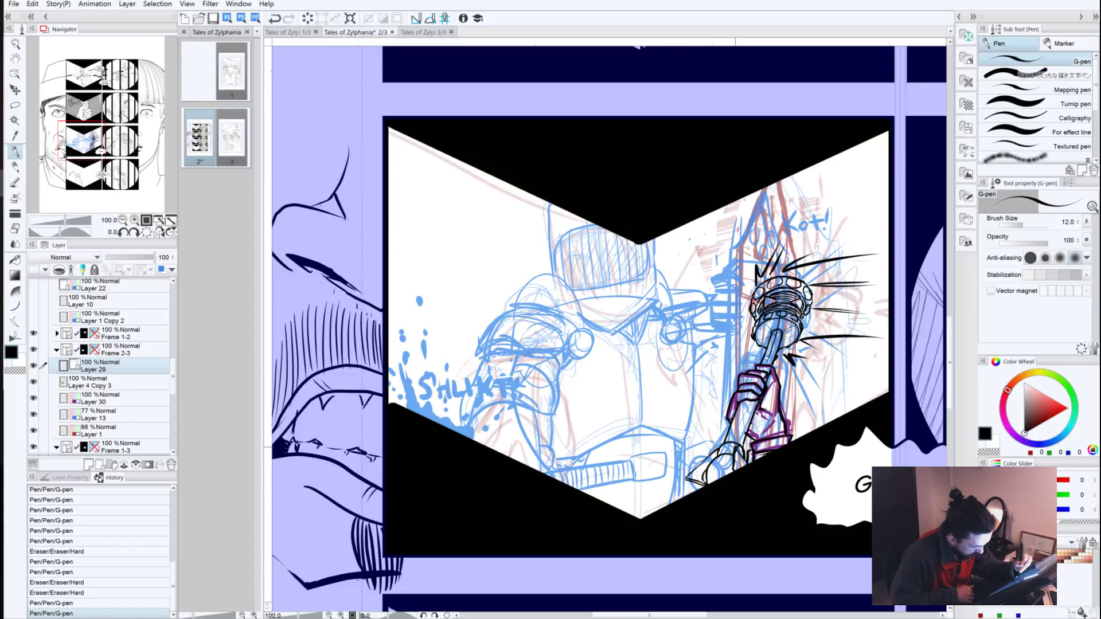
# Step: Clean up the lower shaft's outline and ink curved wrap lines across the handle around the gripping hand
pyautogui.moveTo(736, 446); pyautogui.dragTo(727, 452)
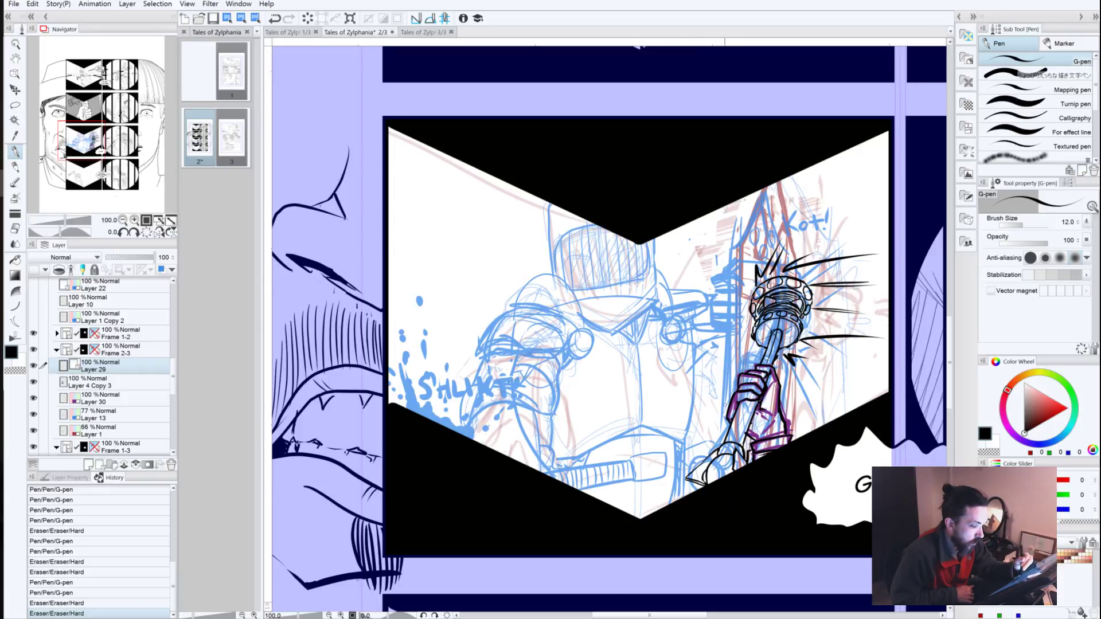
pyautogui.moveTo(734, 440)
pyautogui.mouseDown()
pyautogui.moveTo(742, 445)
pyautogui.moveTo(729, 433)
pyautogui.moveTo(748, 431)
pyautogui.moveTo(748, 399)
pyautogui.mouseUp()
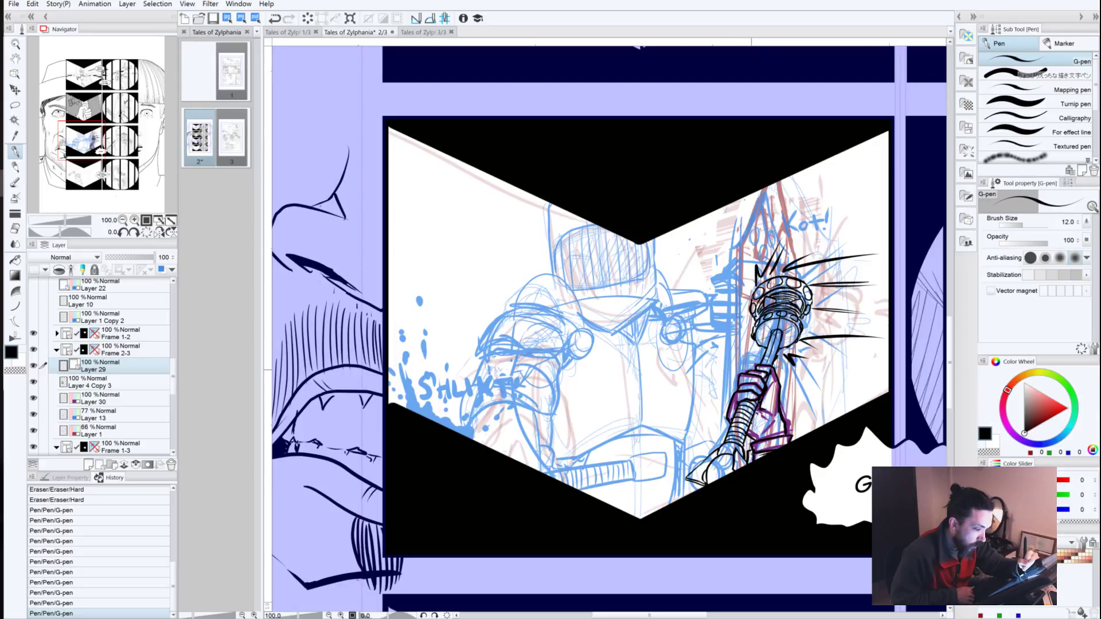
pyautogui.moveTo(751, 370); pyautogui.dragTo(776, 362)
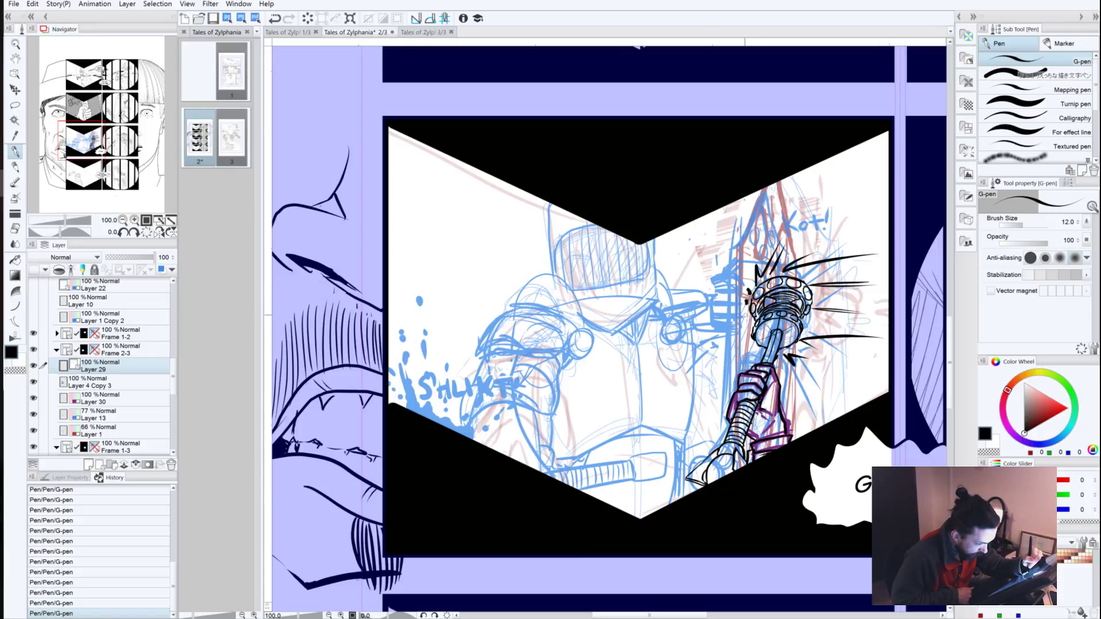
# Step: Try small debris marks beside the weapon's round head and undo them
pyautogui.click(747, 315)
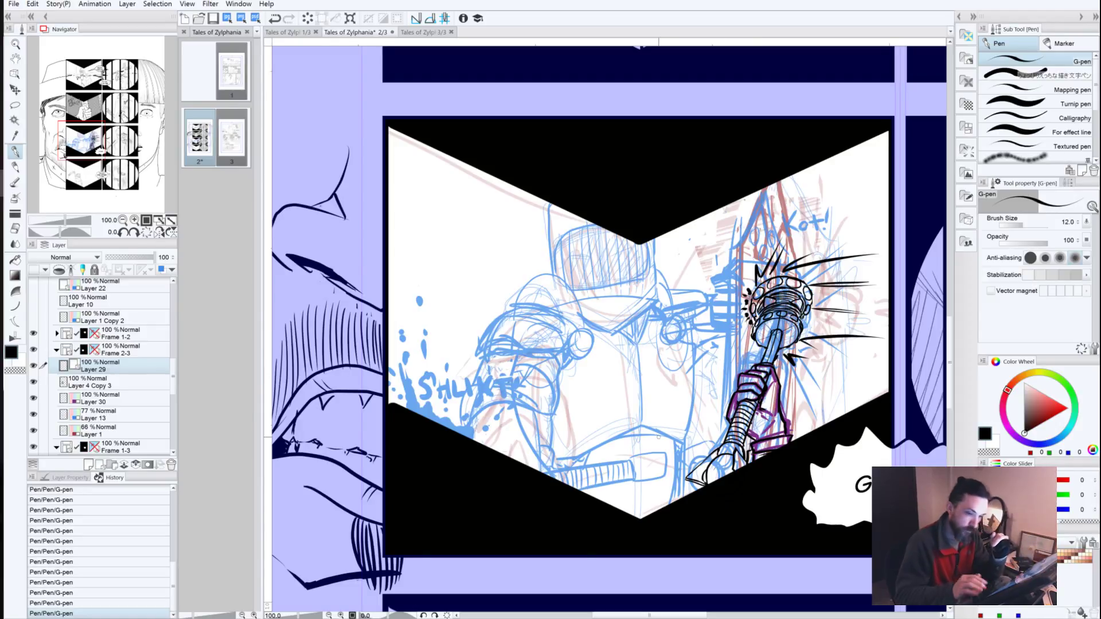
pyautogui.hotkey('ctrl', 'z')
pyautogui.hotkey('ctrl', 'z')
pyautogui.hotkey('ctrl', 'z')
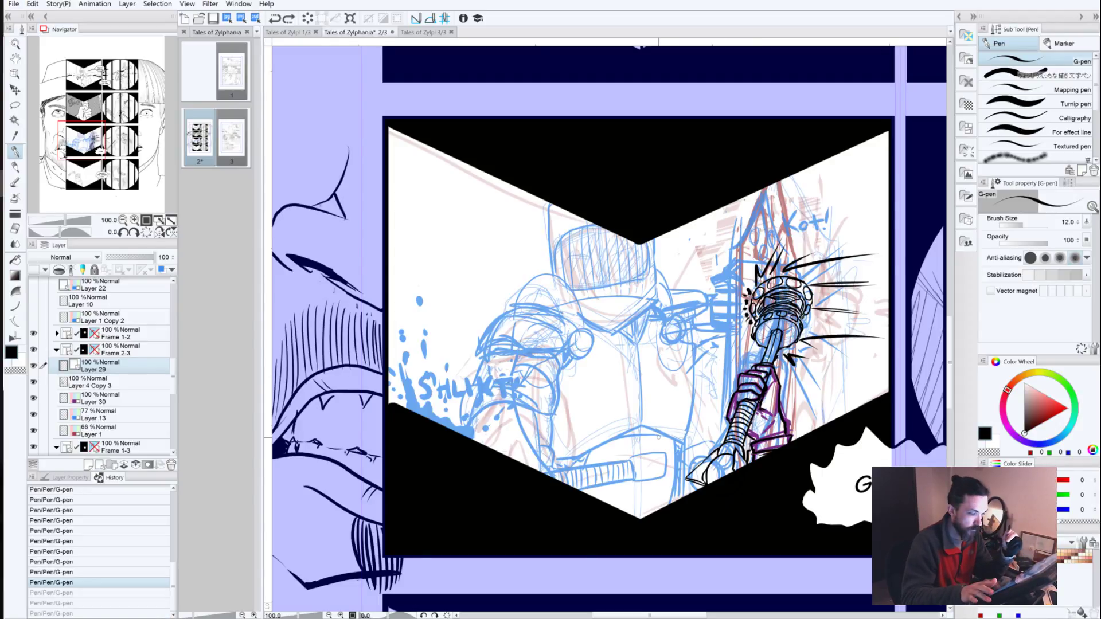
pyautogui.hotkey('ctrl', 'z')
pyautogui.hotkey('ctrl', 'z')
pyautogui.hotkey('ctrl', 'z')
pyautogui.hotkey('ctrl', 'z')
pyautogui.hotkey('ctrl', 'z')
pyautogui.hotkey('ctrl', 'z')
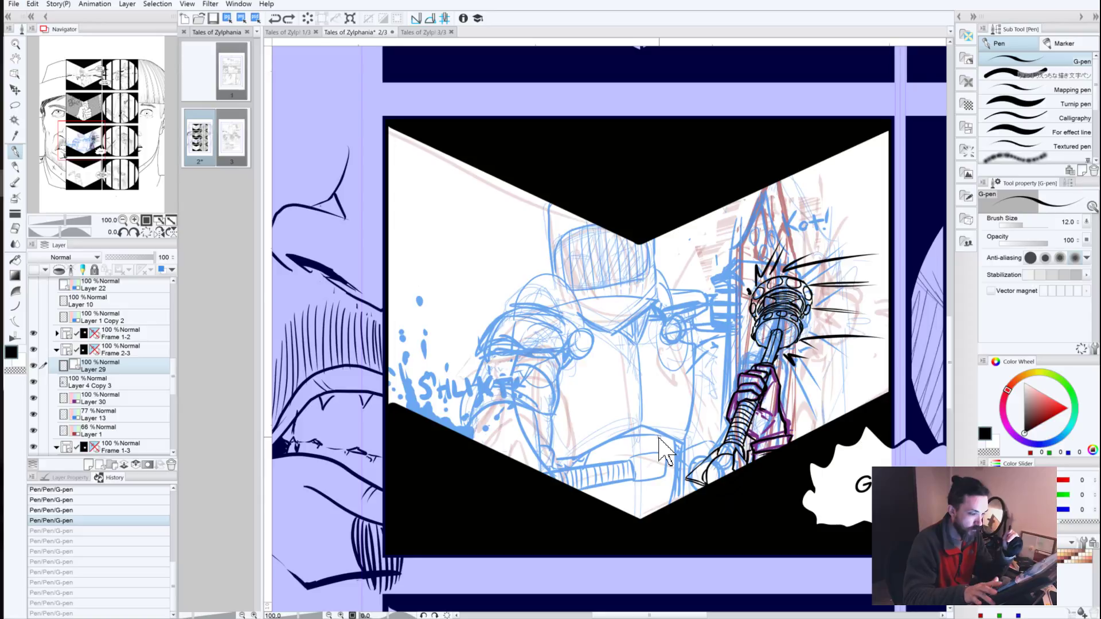
pyautogui.hotkey('ctrl', 'z')
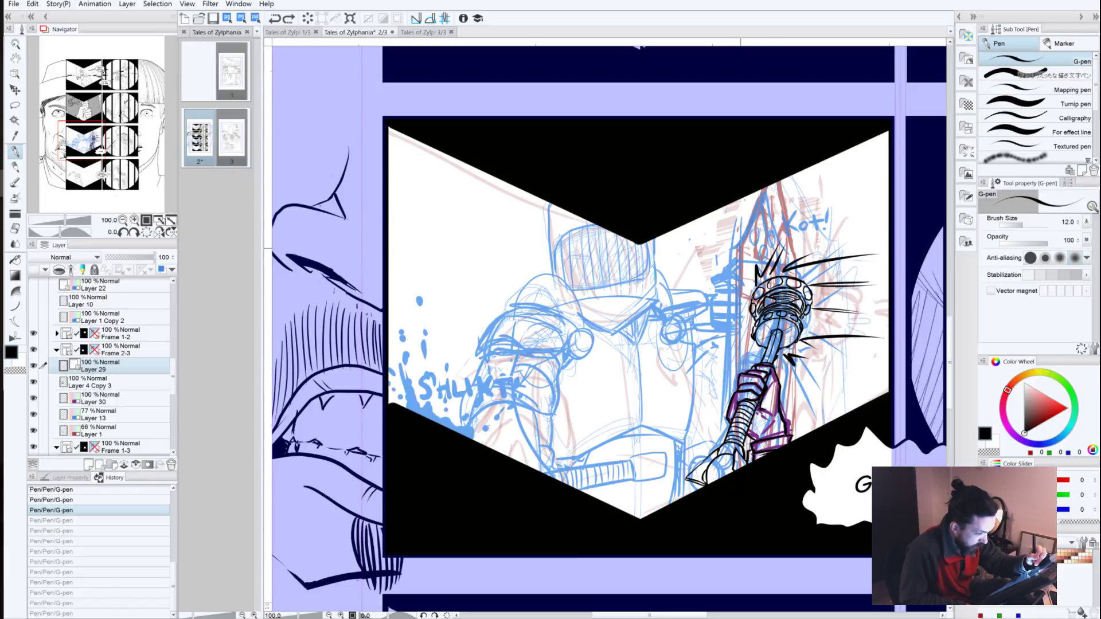
# Step: Ink the long vertical edge of the pointed blade behind the weapon's head and the curve rising to its tip
pyautogui.moveTo(740, 248); pyautogui.dragTo(742, 390)
pyautogui.click(742, 42)
pyautogui.click(729, 43)
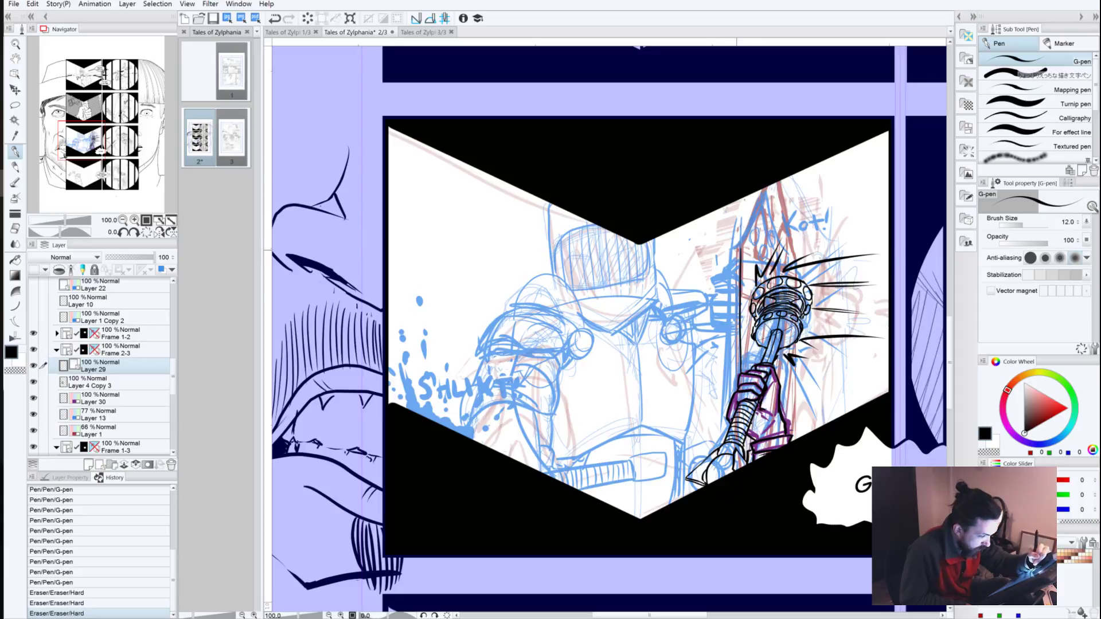
pyautogui.moveTo(741, 249); pyautogui.dragTo(739, 377)
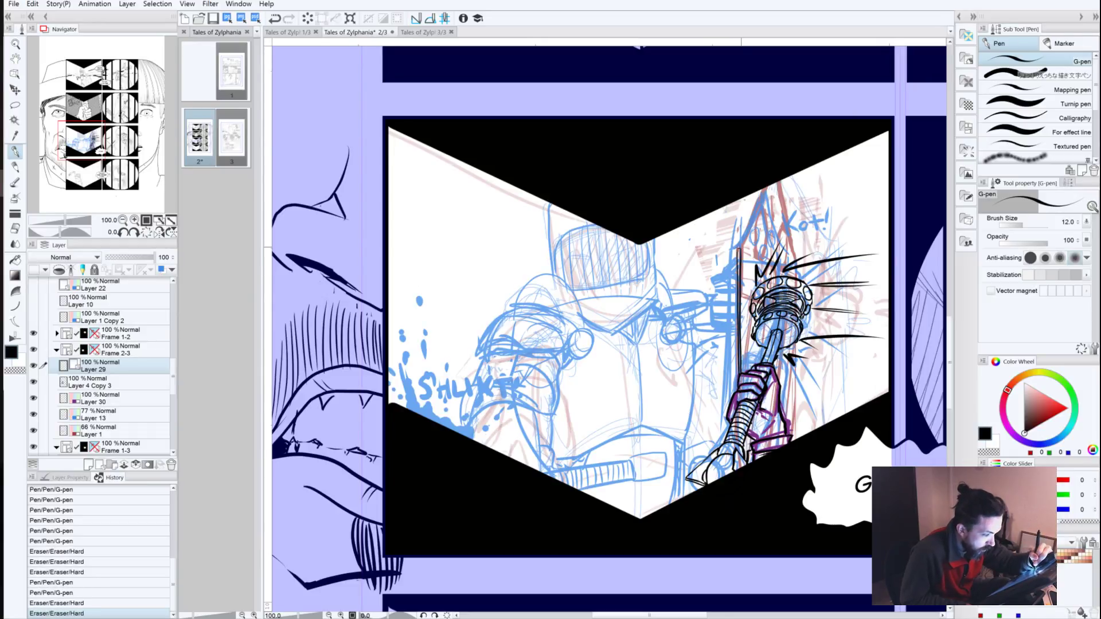
pyautogui.moveTo(741, 248); pyautogui.dragTo(766, 187)
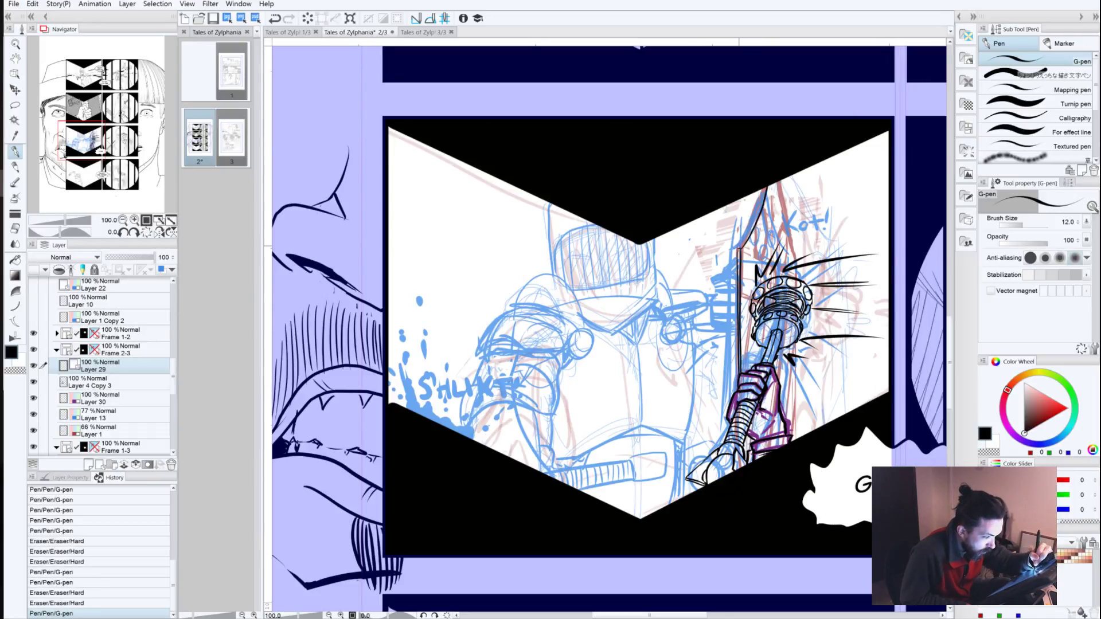
# Step: Try a second contour along the blade's curved upper edge several times, undoing the strokes
pyautogui.moveTo(745, 240); pyautogui.dragTo(763, 189)
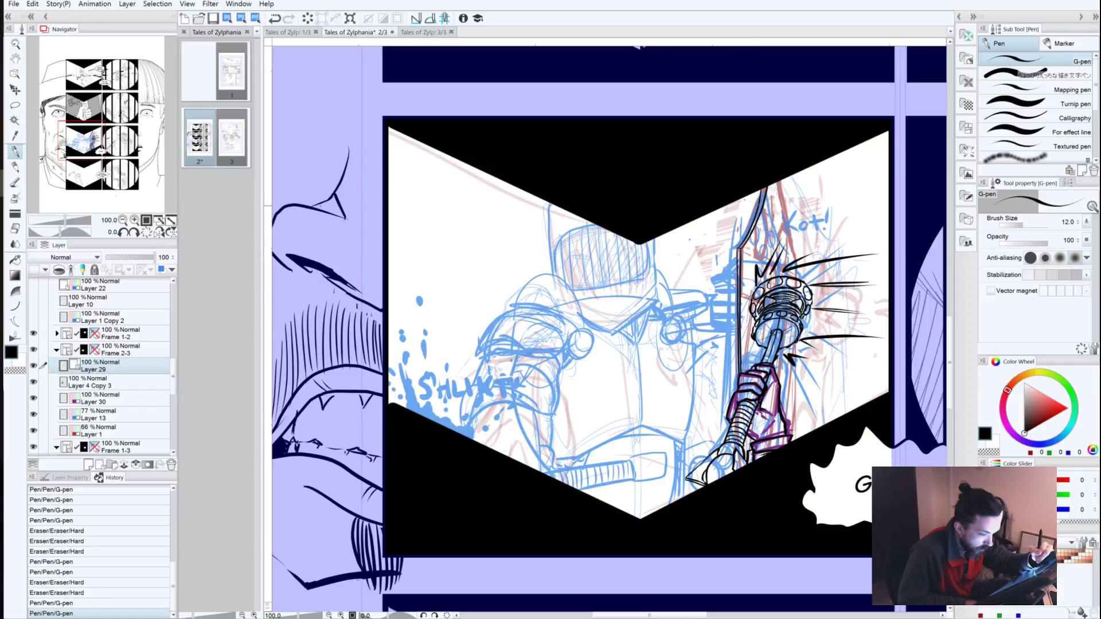
pyautogui.hotkey('ctrl', 'z')
pyautogui.moveTo(740, 248)
pyautogui.mouseDown()
pyautogui.moveTo(758, 211)
pyautogui.moveTo(743, 239)
pyautogui.mouseUp()
pyautogui.hotkey('ctrl', 'z')
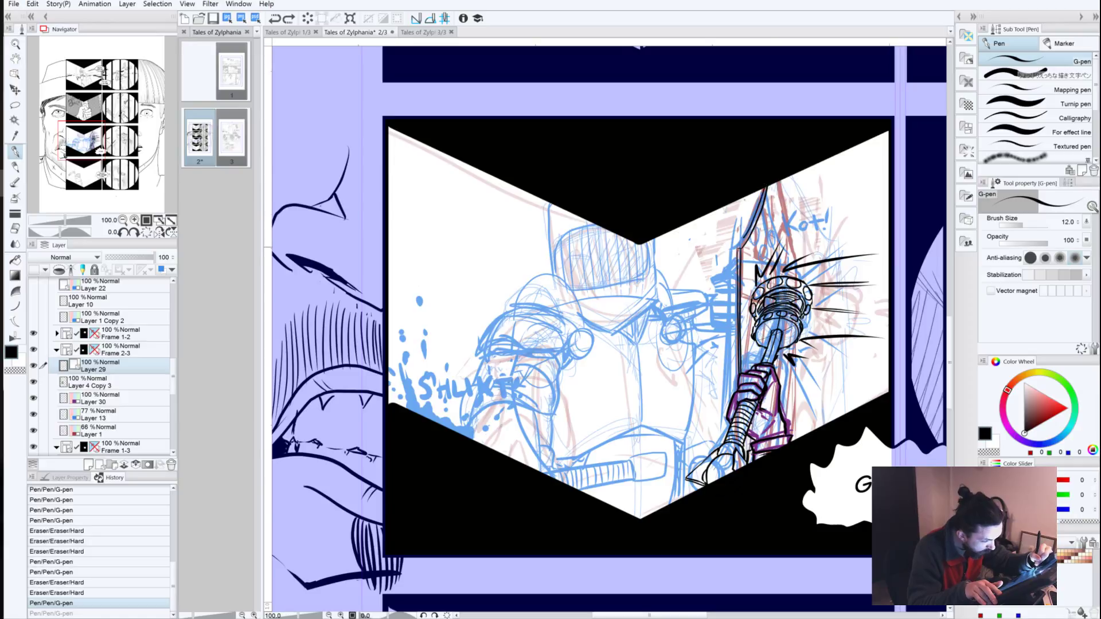
pyautogui.hotkey('ctrl', 'z')
pyautogui.moveTo(765, 188); pyautogui.dragTo(738, 250)
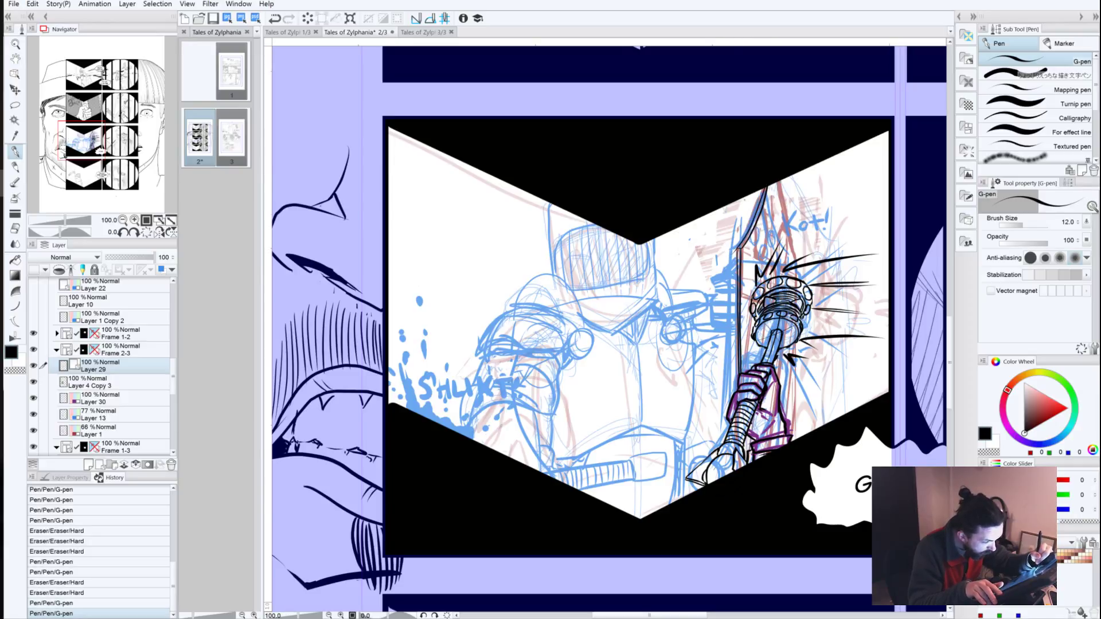
pyautogui.hotkey('ctrl', 'z')
pyautogui.moveTo(765, 187); pyautogui.dragTo(735, 255)
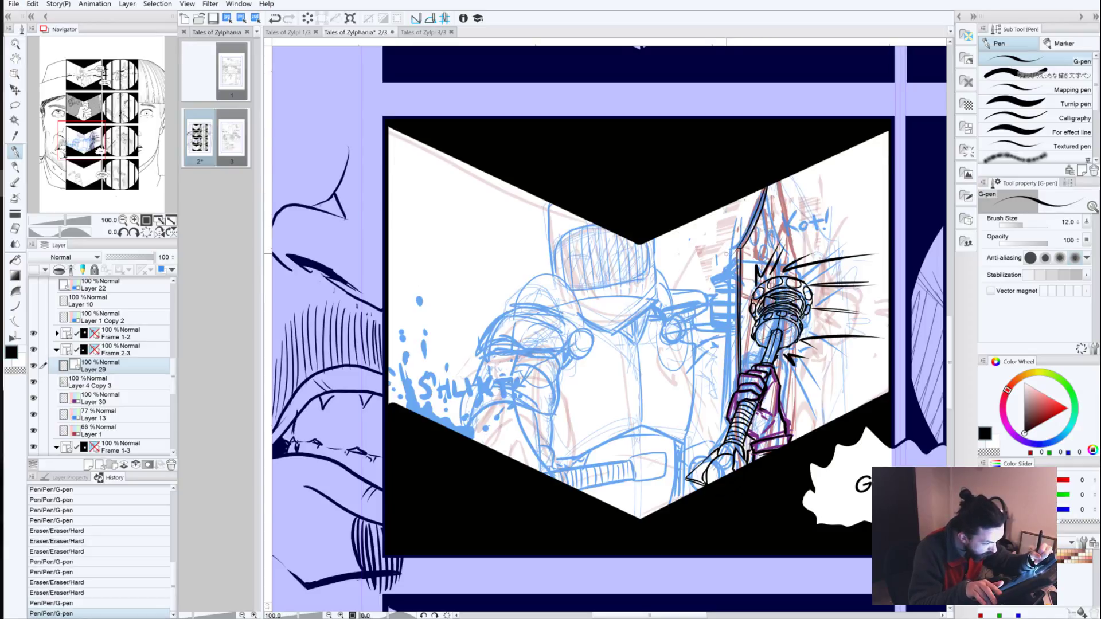
pyautogui.hotkey('ctrl', 'z')
pyautogui.moveTo(765, 187); pyautogui.dragTo(733, 255)
pyautogui.hotkey('ctrl', 'z')
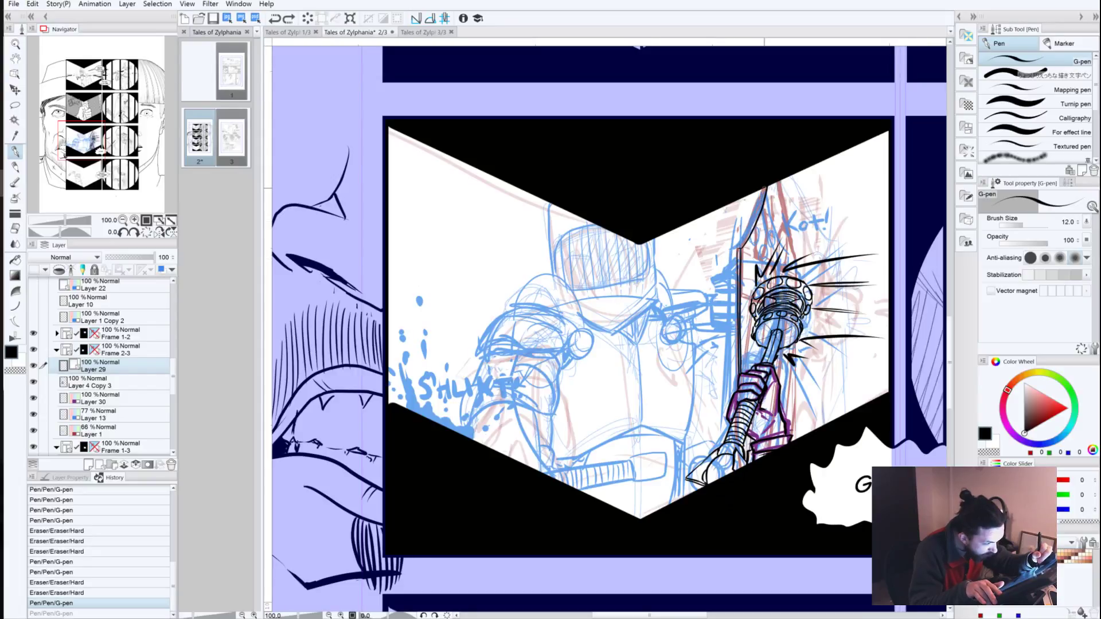
# Step: Ink the second contour from the blade's tip along its curved edge and erase the excess ink at the lower corner
pyautogui.moveTo(766, 186); pyautogui.dragTo(737, 248)
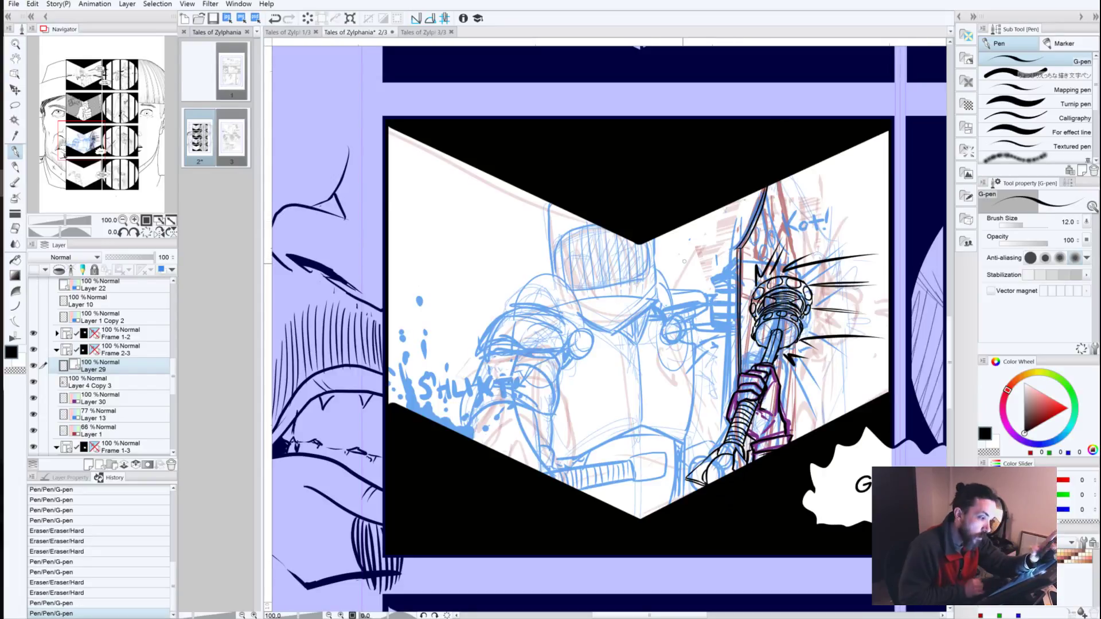
pyautogui.moveTo(766, 187); pyautogui.dragTo(734, 253)
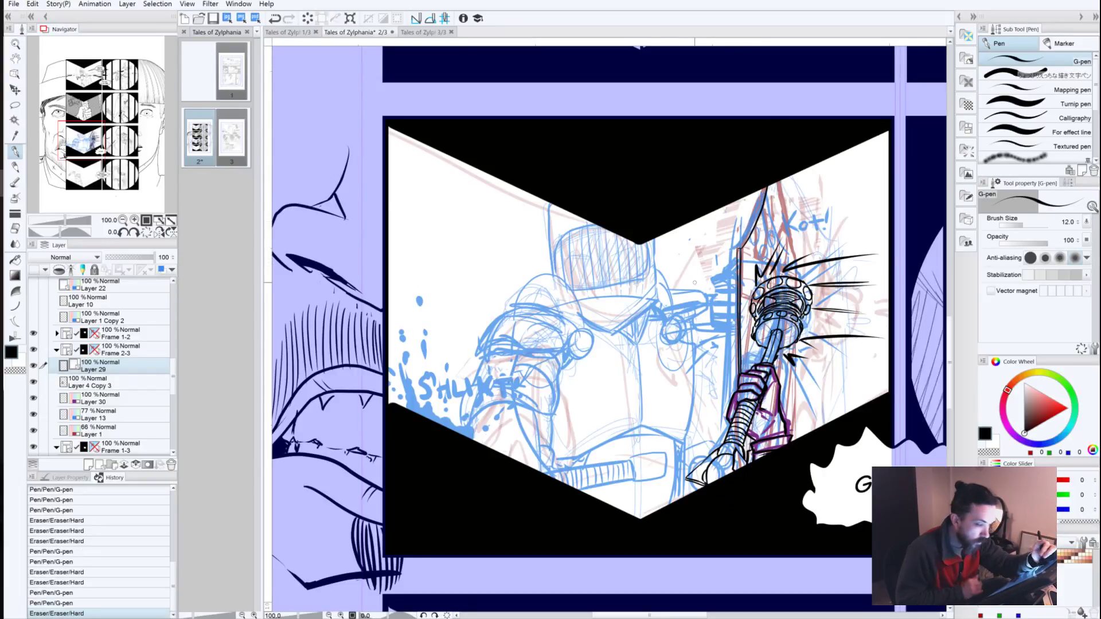
pyautogui.hotkey('ctrl', 'z')
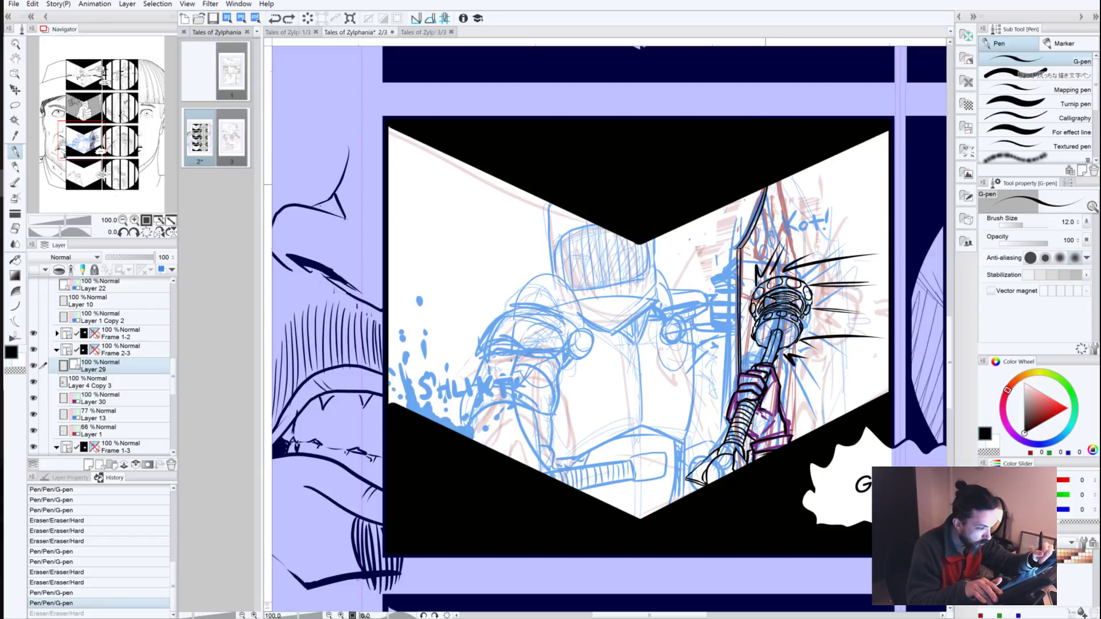
pyautogui.moveTo(766, 189); pyautogui.dragTo(756, 214)
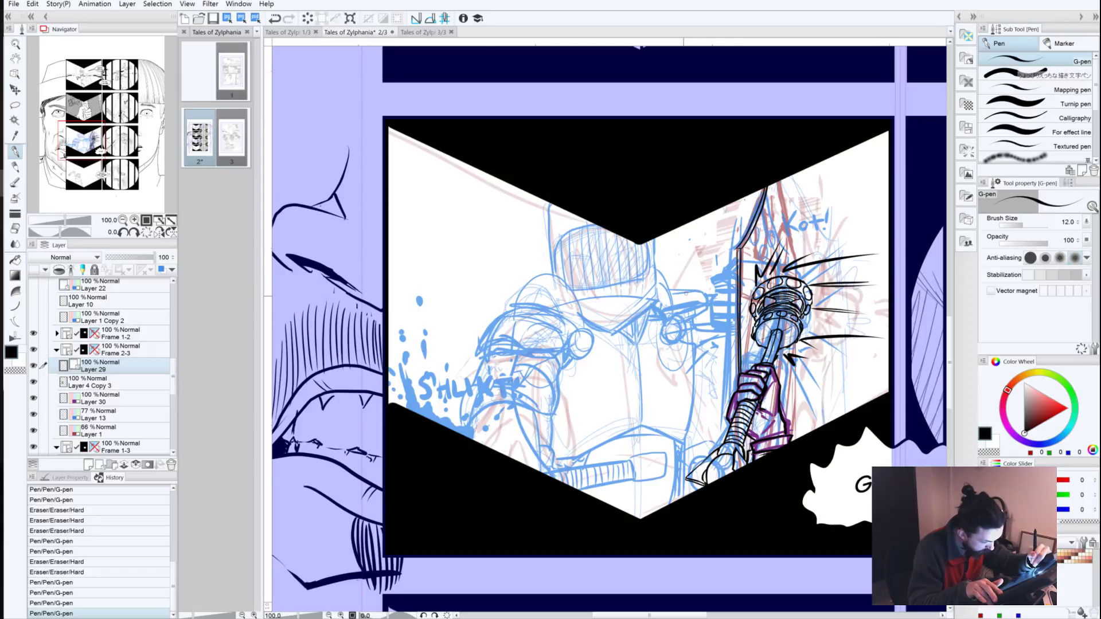
pyautogui.moveTo(745, 246); pyautogui.dragTo(729, 255)
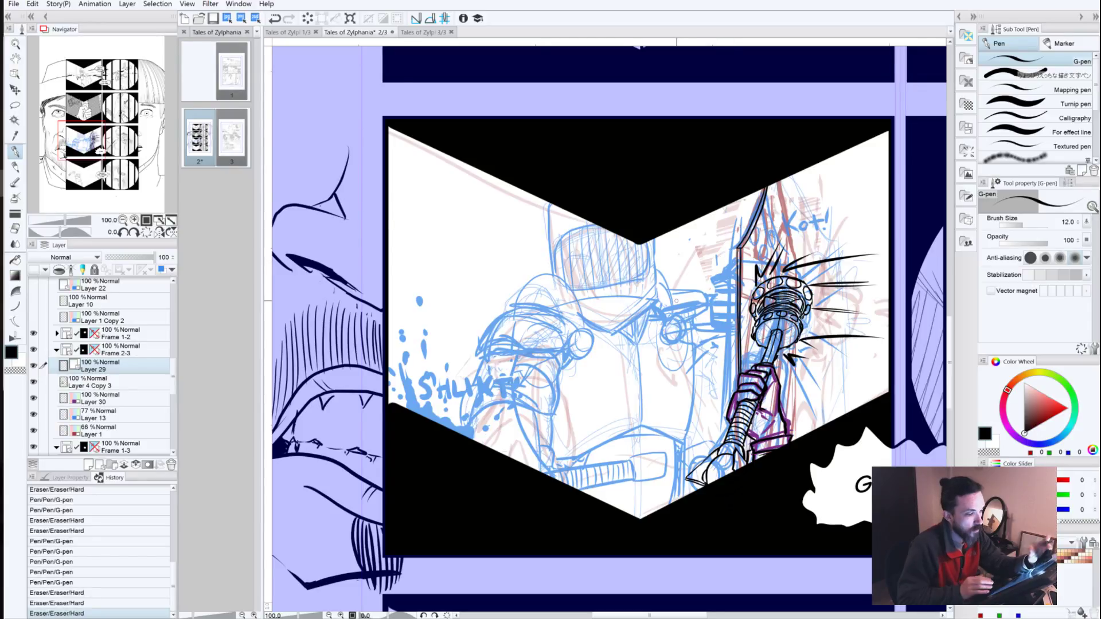
# Step: Ink the blade's opposite edge from the panel border down towards the weapon's head, undoing the long strokes that run past it
pyautogui.moveTo(781, 174); pyautogui.dragTo(795, 354)
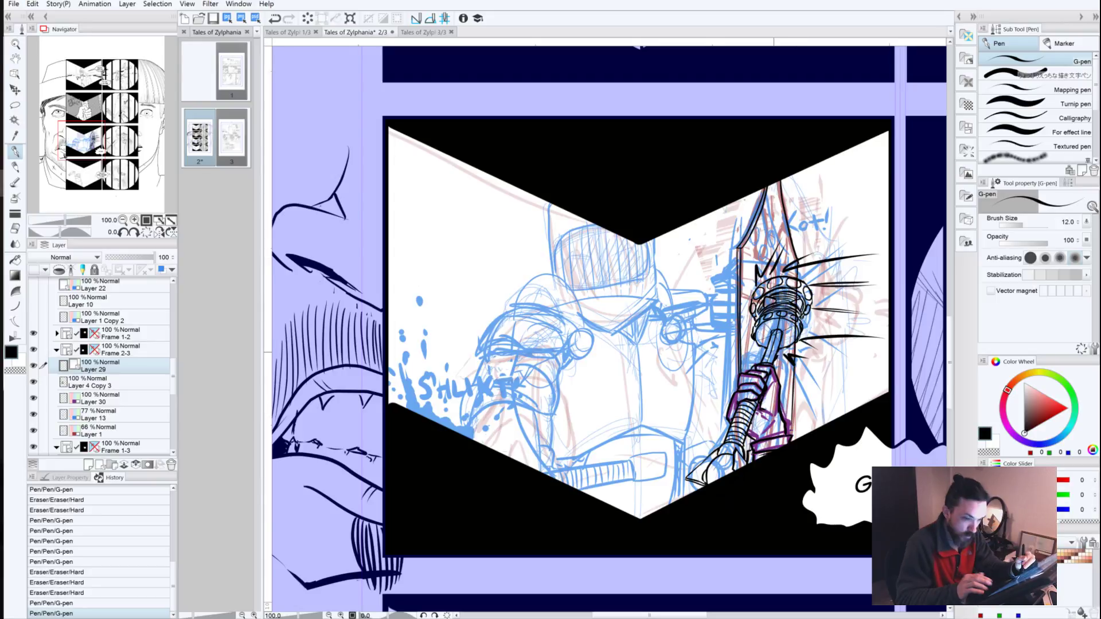
pyautogui.hotkey('ctrl', 'z')
pyautogui.moveTo(796, 249); pyautogui.dragTo(799, 437)
pyautogui.hotkey('ctrl', 'z')
pyautogui.moveTo(797, 280); pyautogui.dragTo(785, 445)
pyautogui.hotkey('ctrl', 'z')
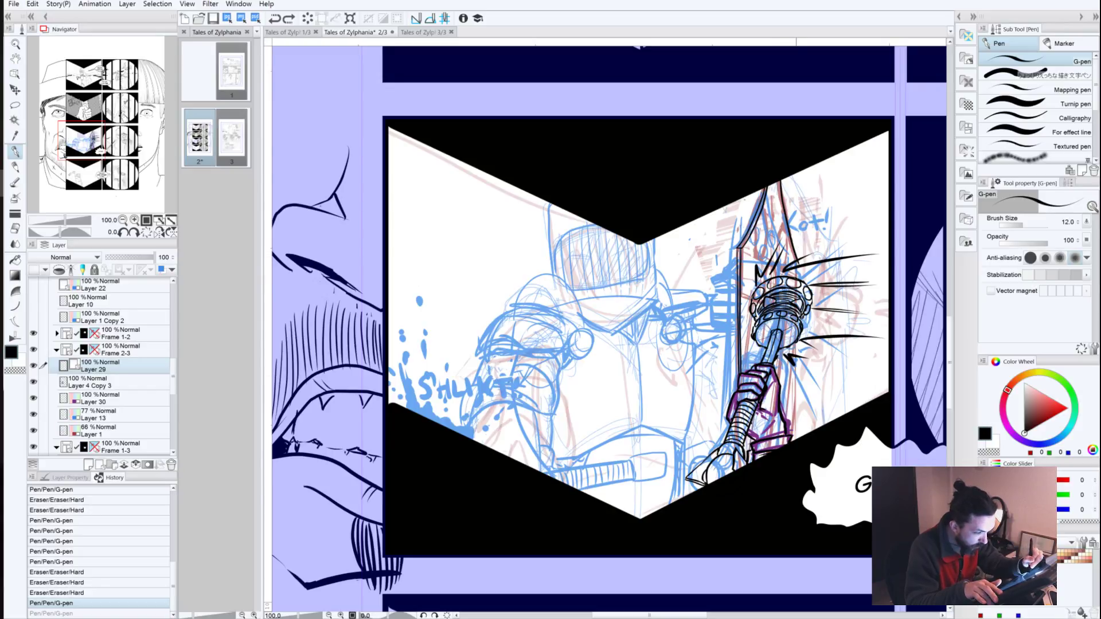
pyautogui.moveTo(794, 217); pyautogui.dragTo(796, 280)
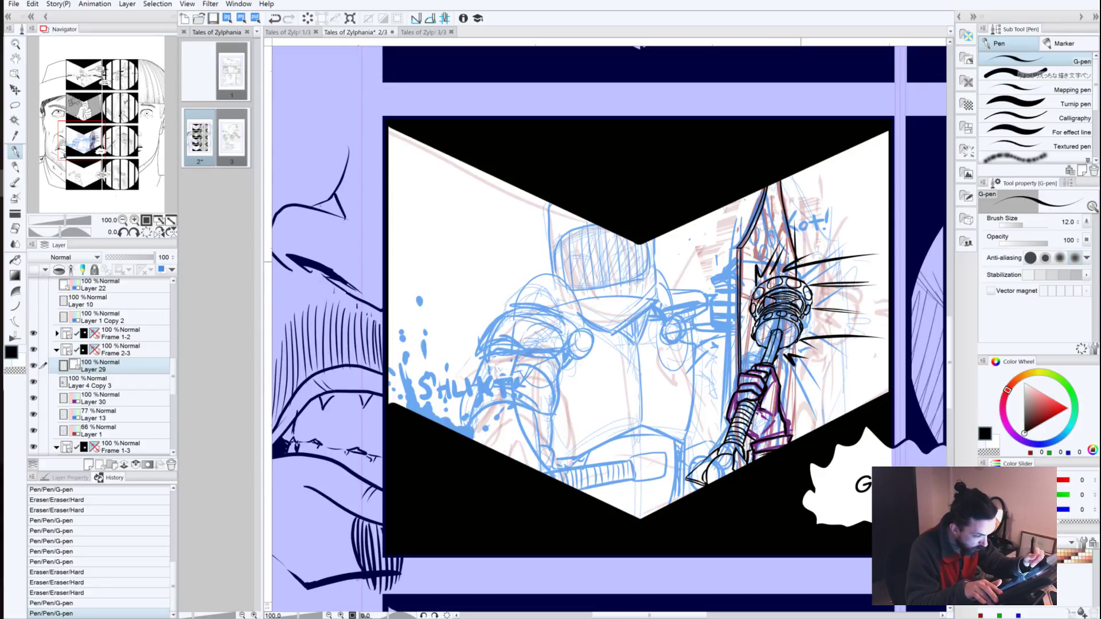
# Step: Clean up the blade's edge above the weapon's head with the hard eraser where it meets the impact lines, and touch up the contour
pyautogui.click(800, 263)
pyautogui.click(799, 261)
pyautogui.click(799, 258)
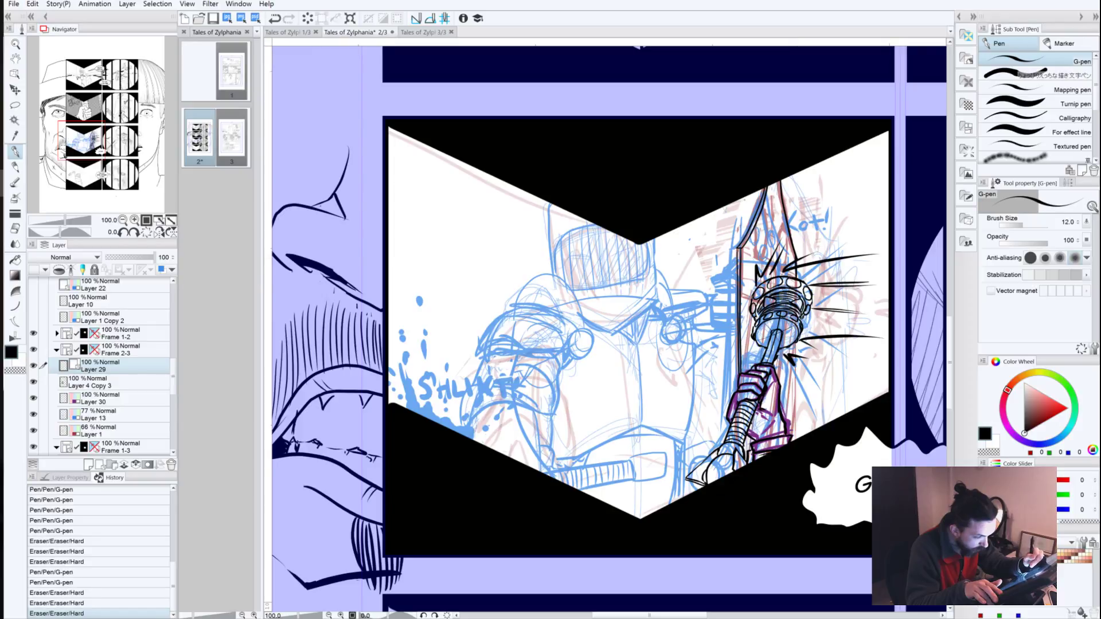
pyautogui.click(793, 271)
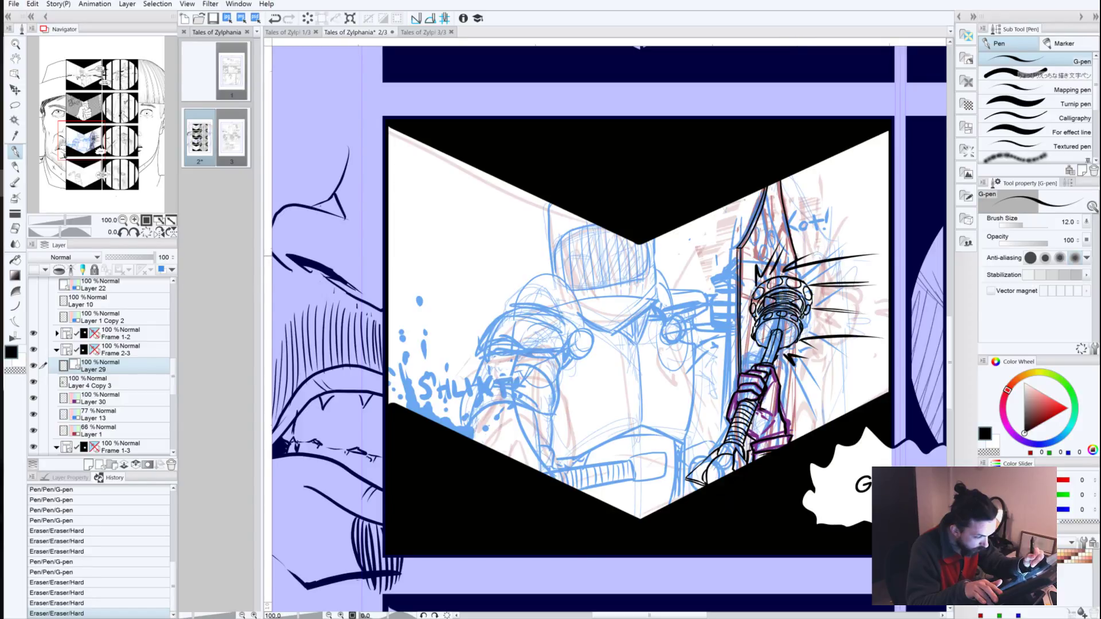
pyautogui.click(796, 257)
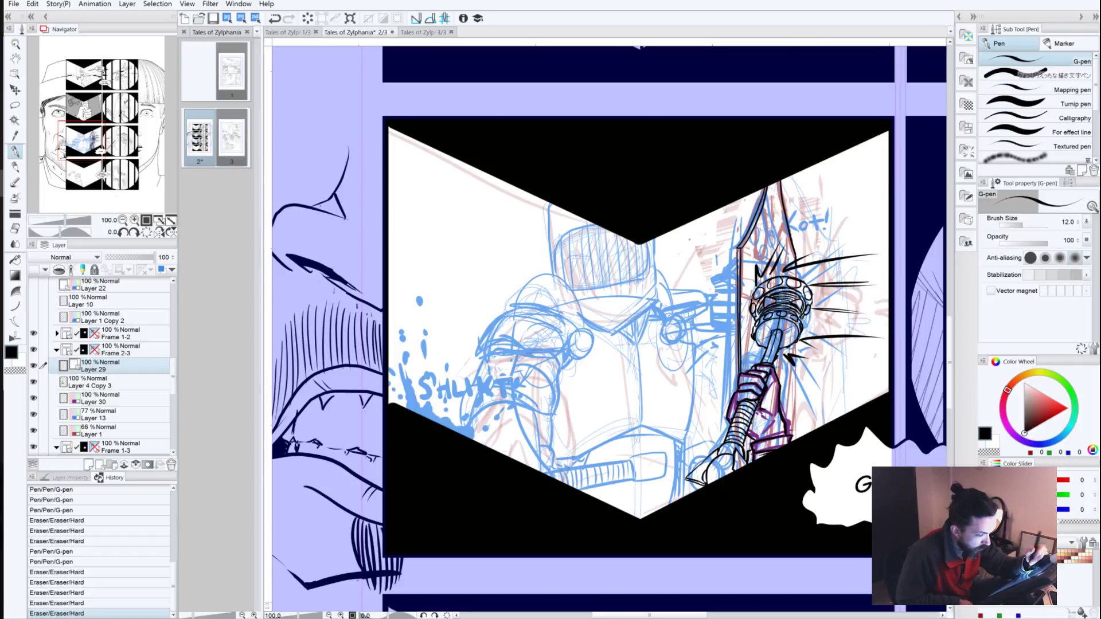
pyautogui.moveTo(789, 234)
pyautogui.mouseDown()
pyautogui.moveTo(797, 264)
pyautogui.moveTo(792, 256)
pyautogui.mouseUp()
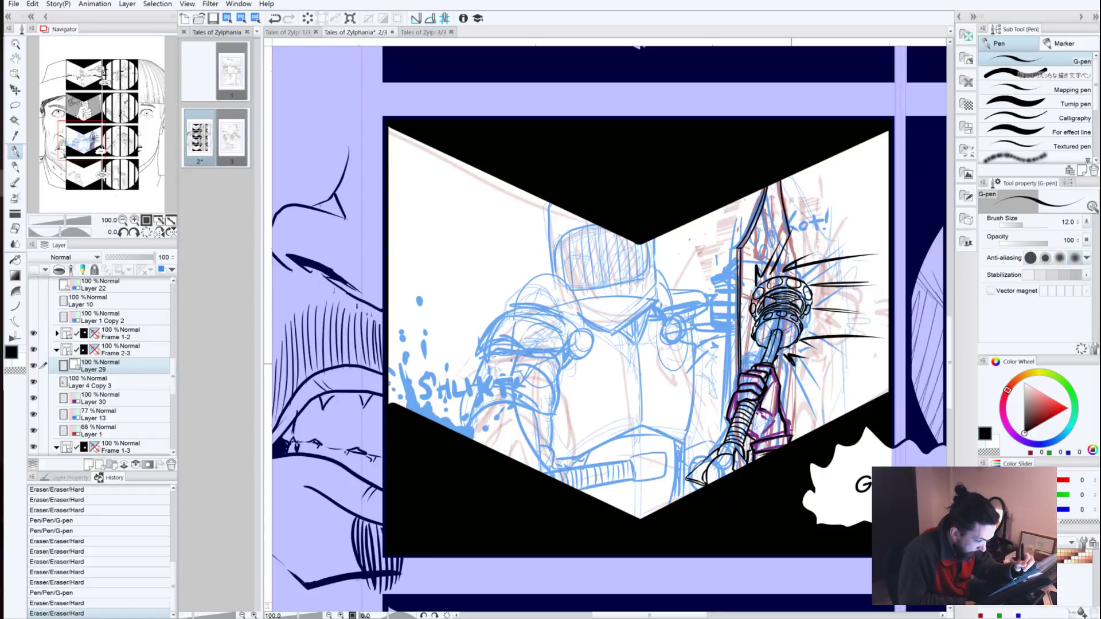
# Step: Ink the blade's edge from below the weapon's head down along the forearm, and outline the narrow detail inside the blade's tip
pyautogui.moveTo(793, 363); pyautogui.dragTo(784, 422)
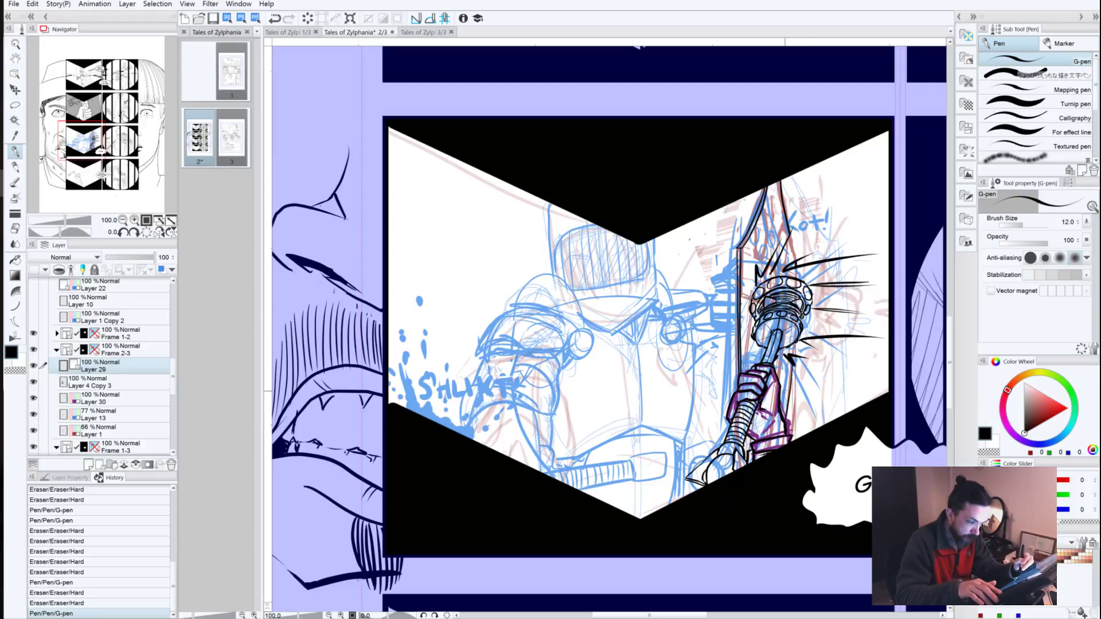
pyautogui.hotkey('ctrl', 'z')
pyautogui.moveTo(796, 354); pyautogui.dragTo(788, 439)
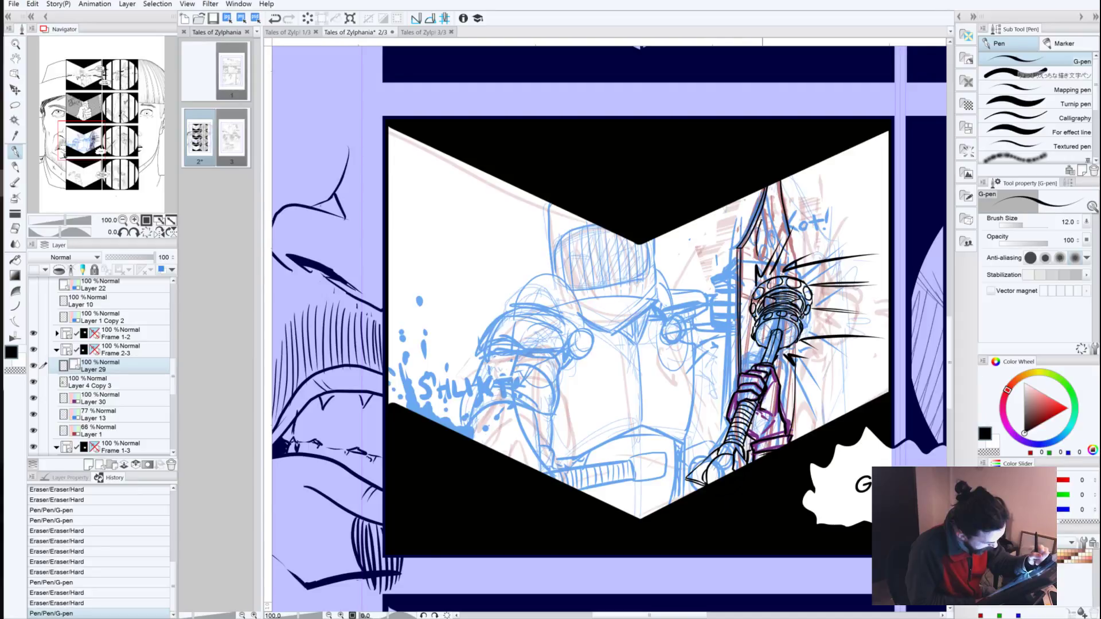
pyautogui.moveTo(764, 244)
pyautogui.mouseDown()
pyautogui.moveTo(762, 255)
pyautogui.moveTo(786, 235)
pyautogui.moveTo(788, 248)
pyautogui.mouseUp()
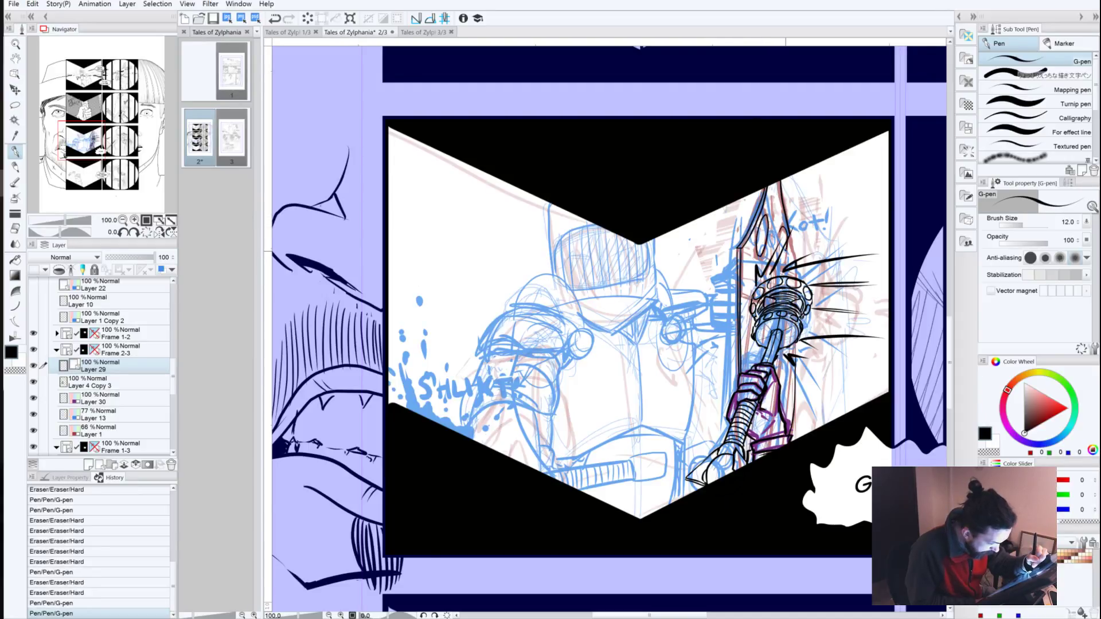
# Step: Refine the blade's edge around and below the weapon's head, alternating short G-pen strokes with hard-eraser corrections
pyautogui.moveTo(746, 290); pyautogui.dragTo(742, 298)
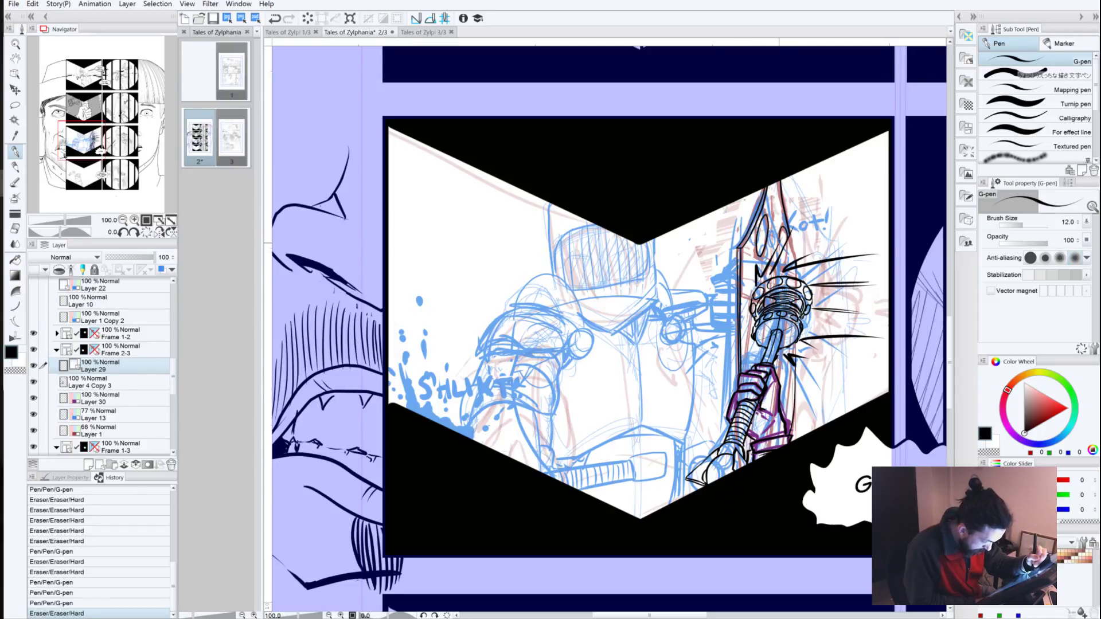
pyautogui.click(807, 167)
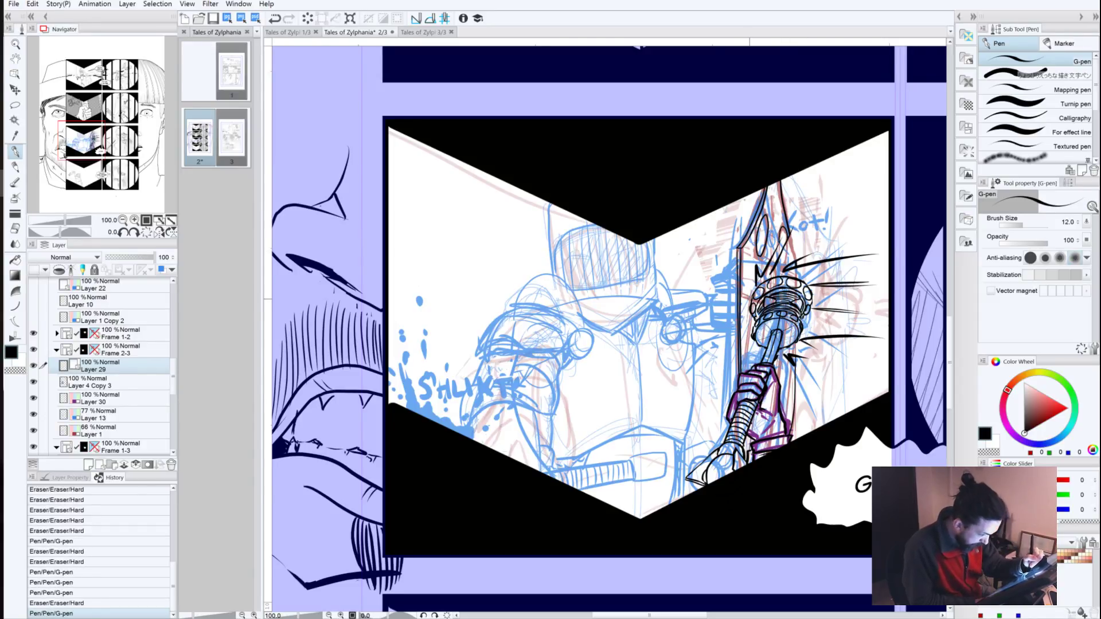
pyautogui.click(754, 298)
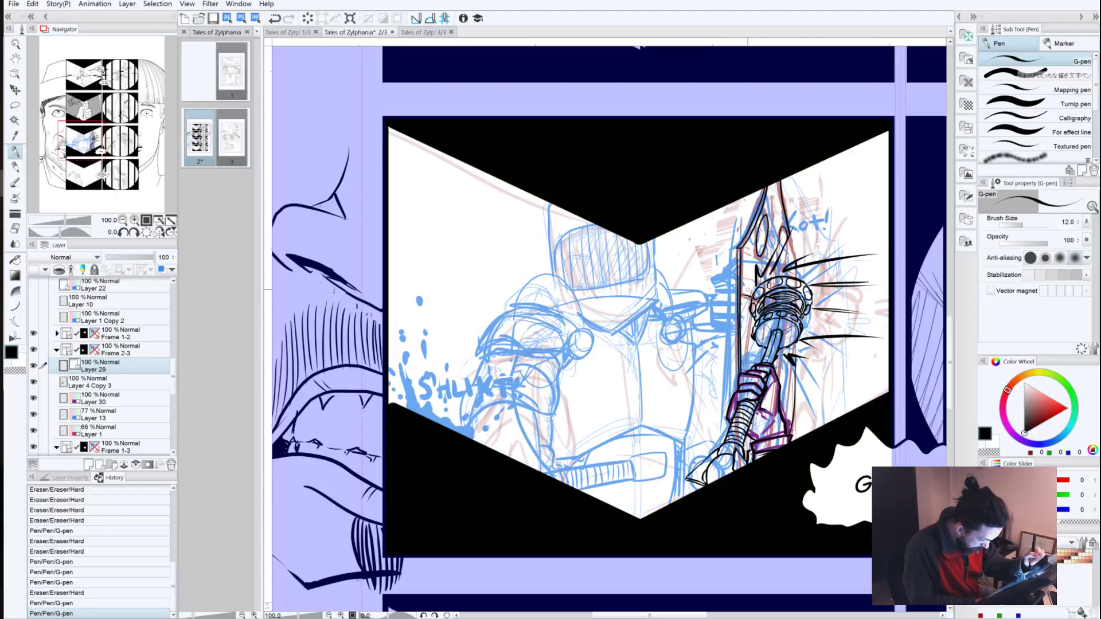
pyautogui.moveTo(751, 313)
pyautogui.mouseDown()
pyautogui.moveTo(743, 374)
pyautogui.moveTo(779, 369)
pyautogui.moveTo(787, 408)
pyautogui.moveTo(785, 345)
pyautogui.moveTo(781, 367)
pyautogui.mouseUp()
pyautogui.click(762, 347)
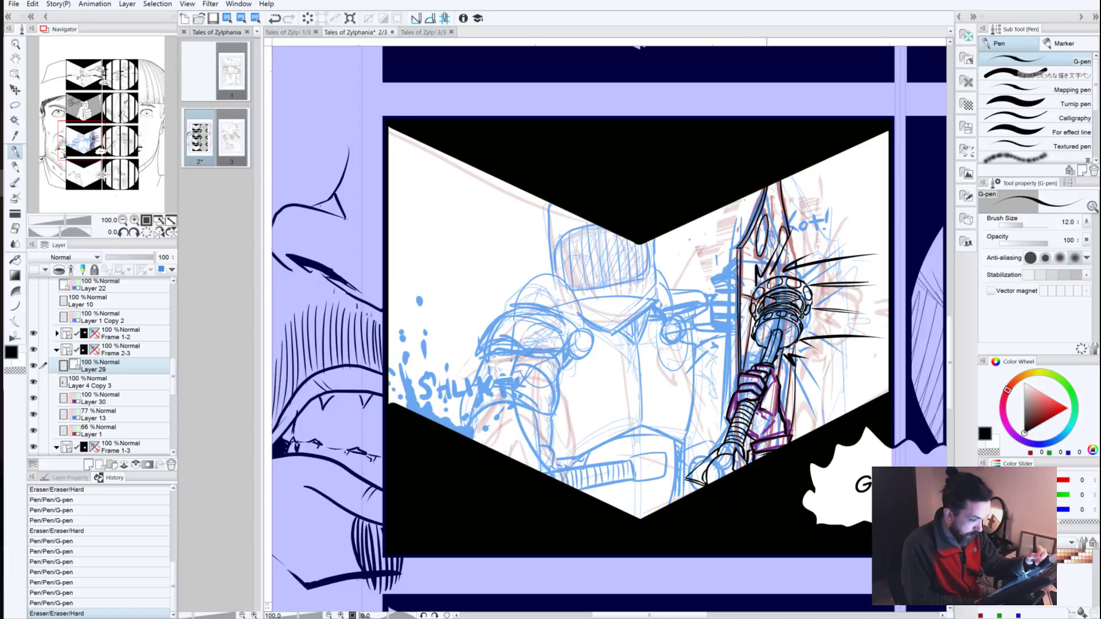
# Step: Touch up the narrow detail inside the blade's tip with the G-pen and hard eraser, comparing the last erasure by undoing and redoing it
pyautogui.moveTo(765, 219); pyautogui.dragTo(766, 227)
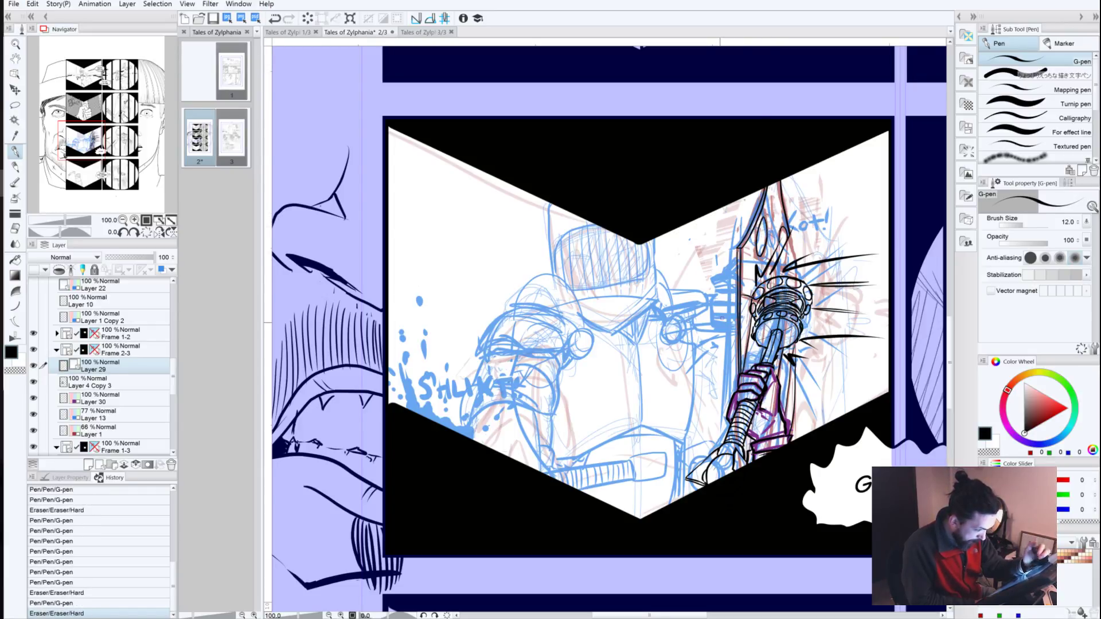
pyautogui.moveTo(760, 244)
pyautogui.mouseDown()
pyautogui.moveTo(756, 260)
pyautogui.moveTo(761, 245)
pyautogui.moveTo(752, 251)
pyautogui.mouseUp()
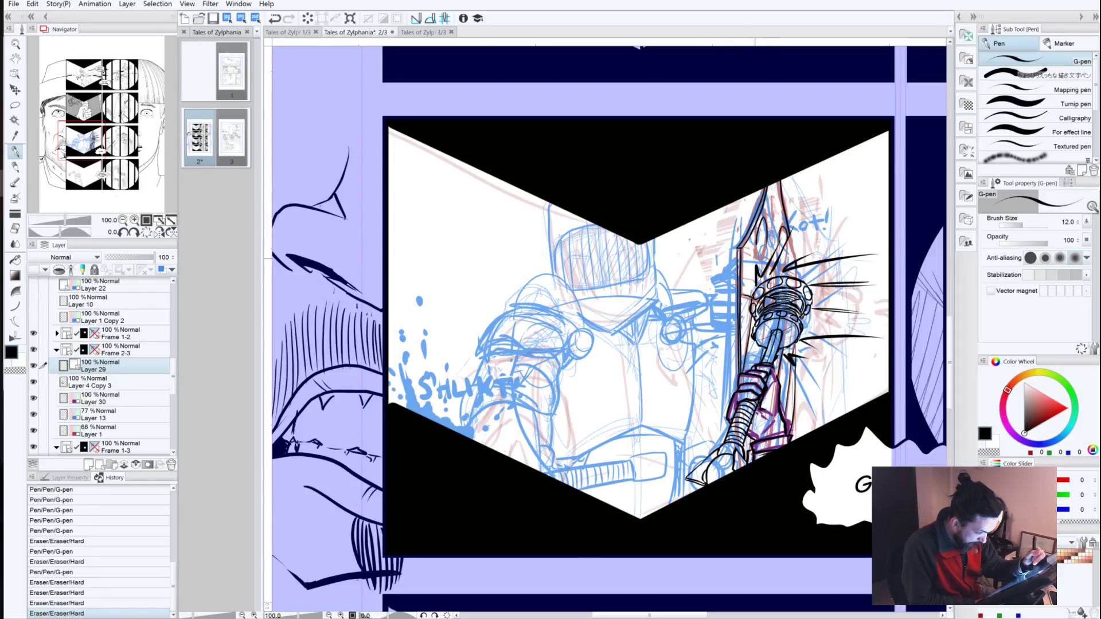
pyautogui.hotkey('ctrl', 'z')
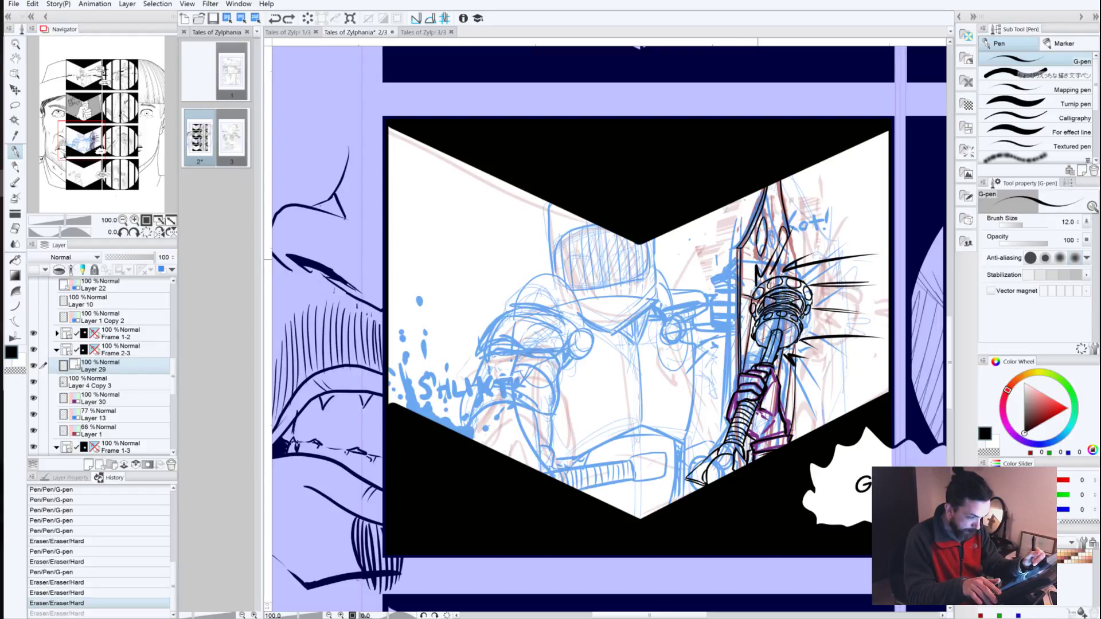
pyautogui.hotkey('ctrl', 'y')
pyautogui.hotkey('ctrl', 'z')
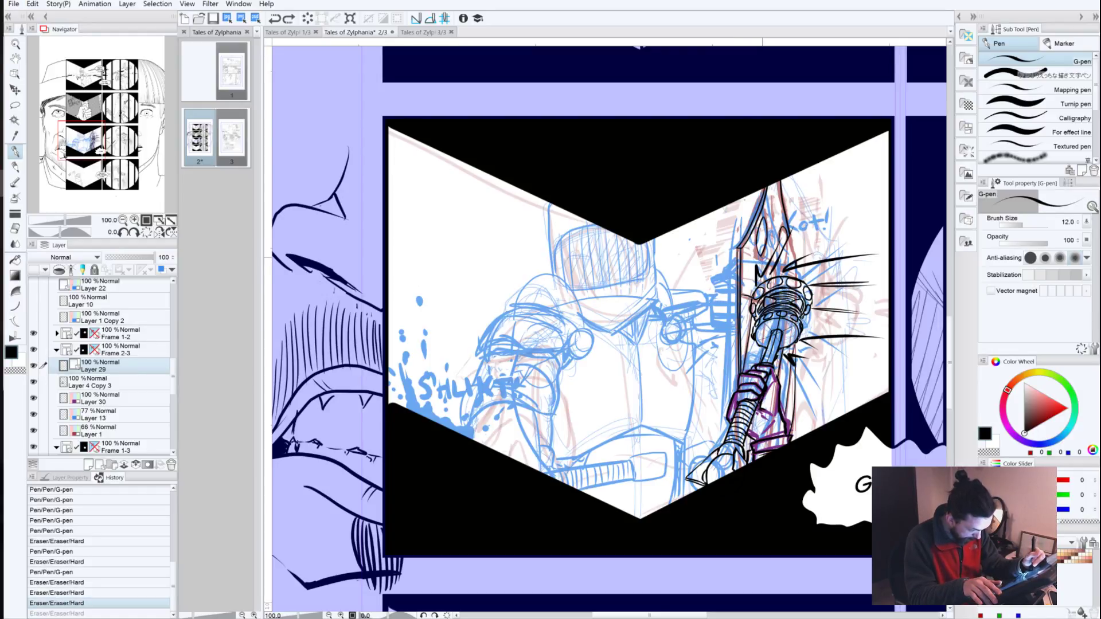
pyautogui.hotkey('ctrl', 'y')
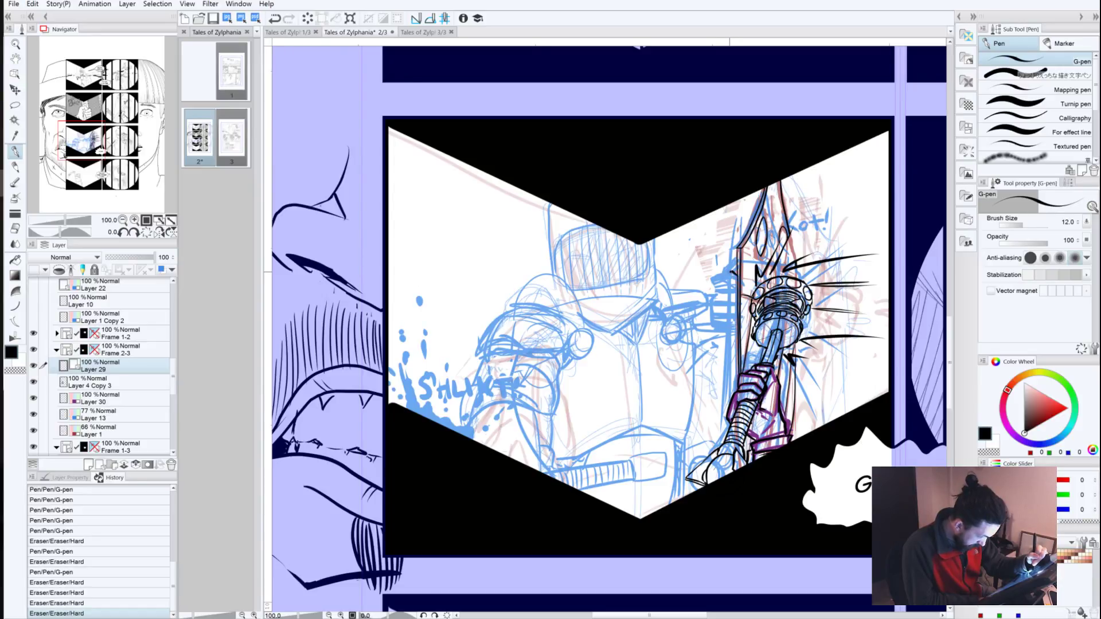
# Step: Ink the fingers of the hand gripping the blade's edge, undoing and redrawing the strokes that miss the sketch
pyautogui.moveTo(732, 272); pyautogui.dragTo(713, 290)
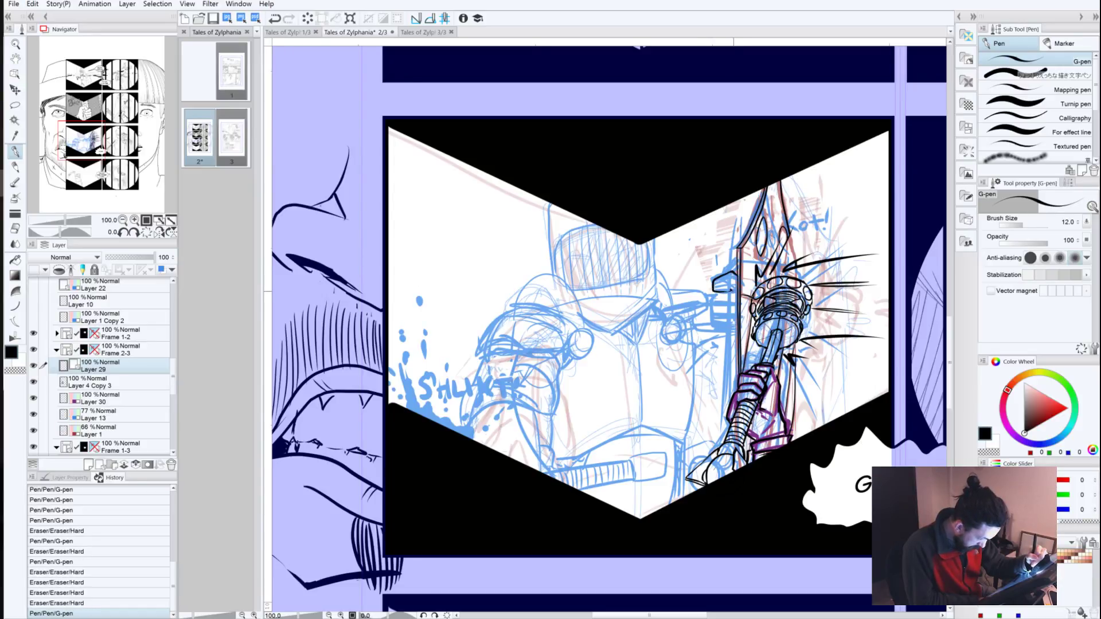
pyautogui.moveTo(721, 294); pyautogui.dragTo(723, 313)
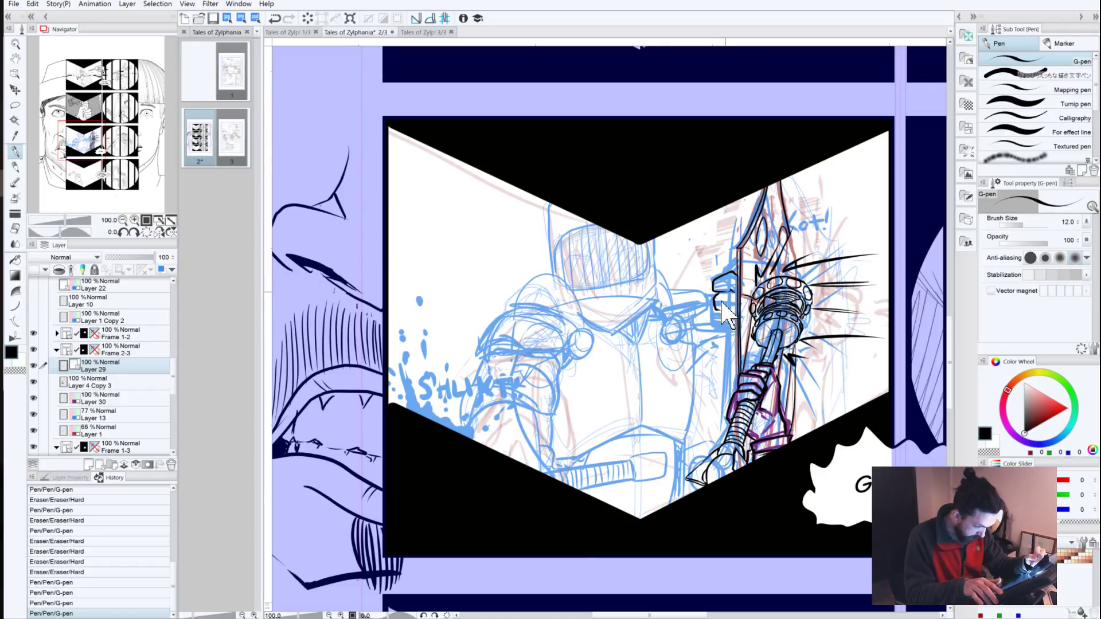
pyautogui.hotkey('ctrl', 'z')
pyautogui.hotkey('ctrl', 'z')
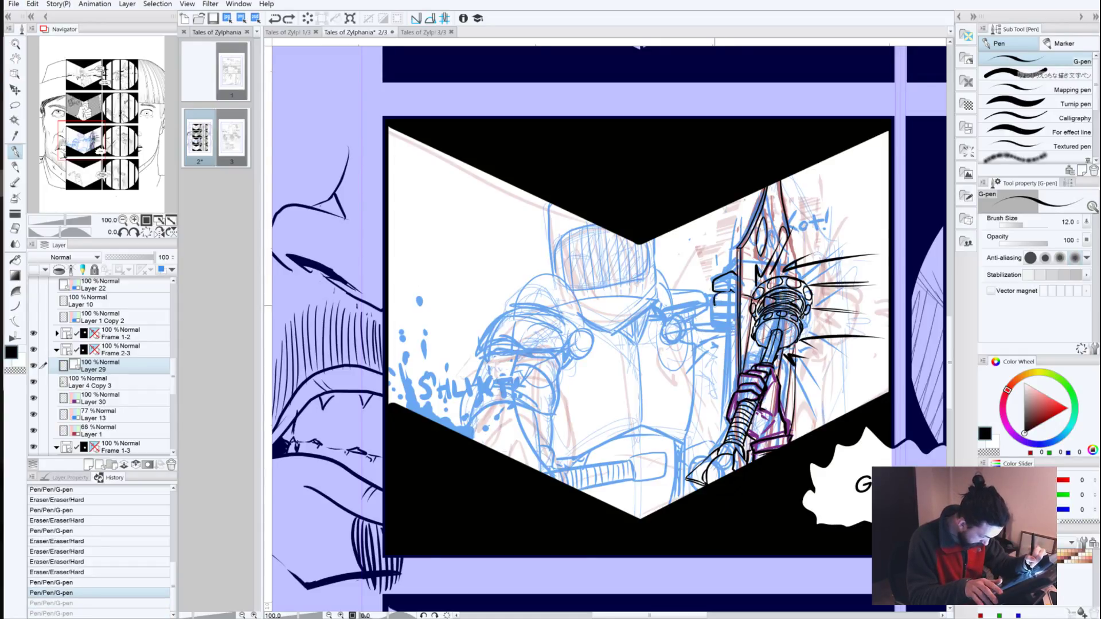
pyautogui.moveTo(718, 299)
pyautogui.mouseDown()
pyautogui.moveTo(716, 321)
pyautogui.moveTo(729, 322)
pyautogui.mouseUp()
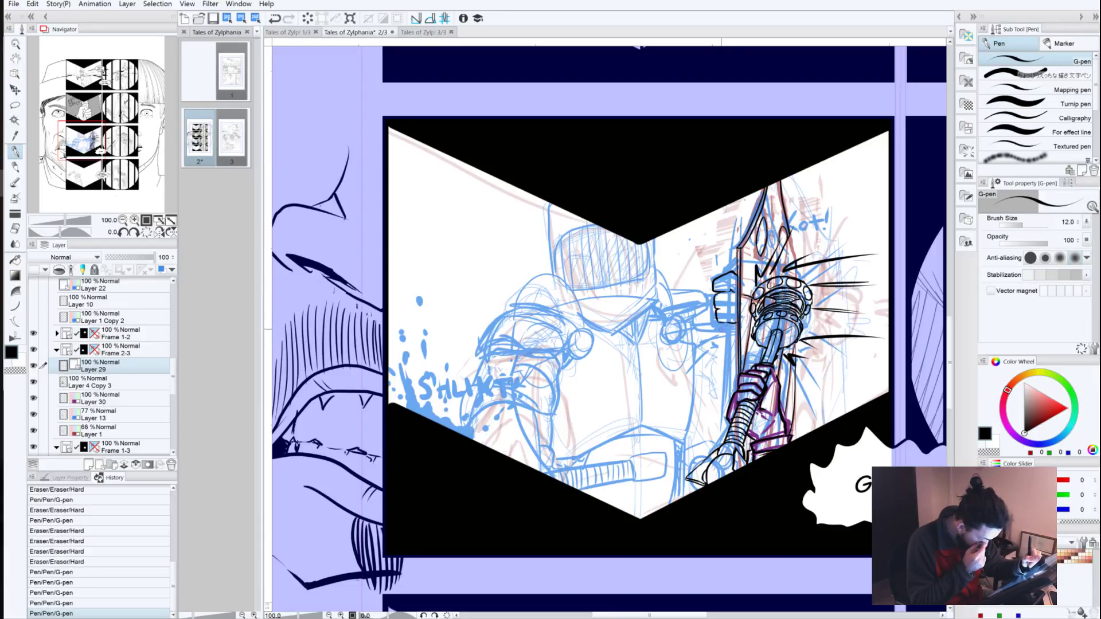
pyautogui.moveTo(721, 333)
pyautogui.mouseDown()
pyautogui.moveTo(735, 334)
pyautogui.moveTo(729, 307)
pyautogui.mouseUp()
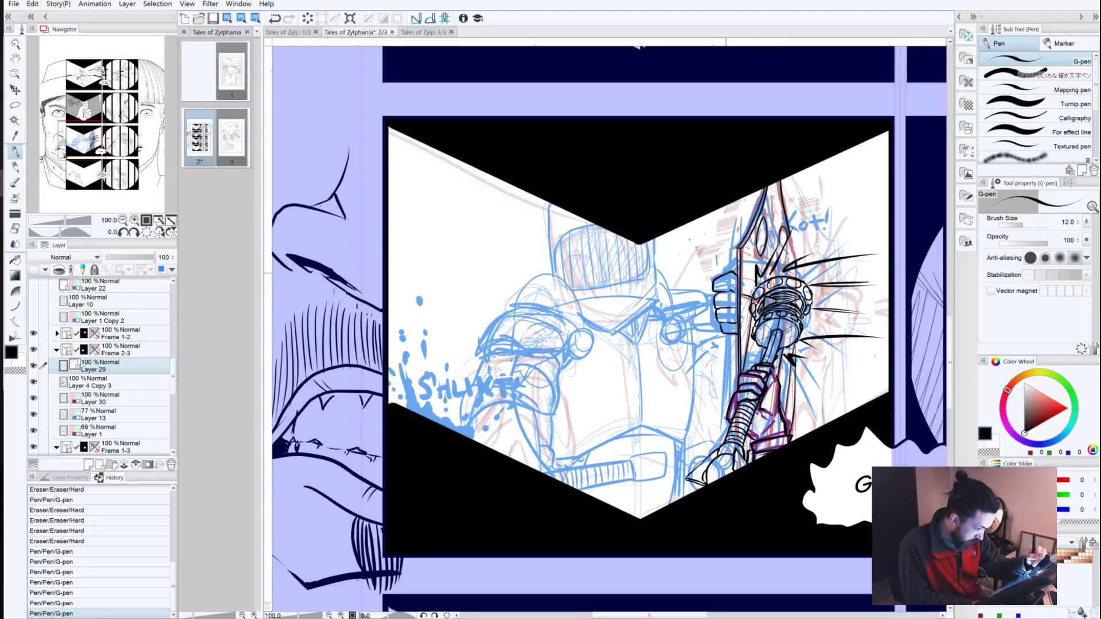
pyautogui.moveTo(727, 274)
pyautogui.mouseDown()
pyautogui.moveTo(708, 281)
pyautogui.moveTo(715, 299)
pyautogui.mouseUp()
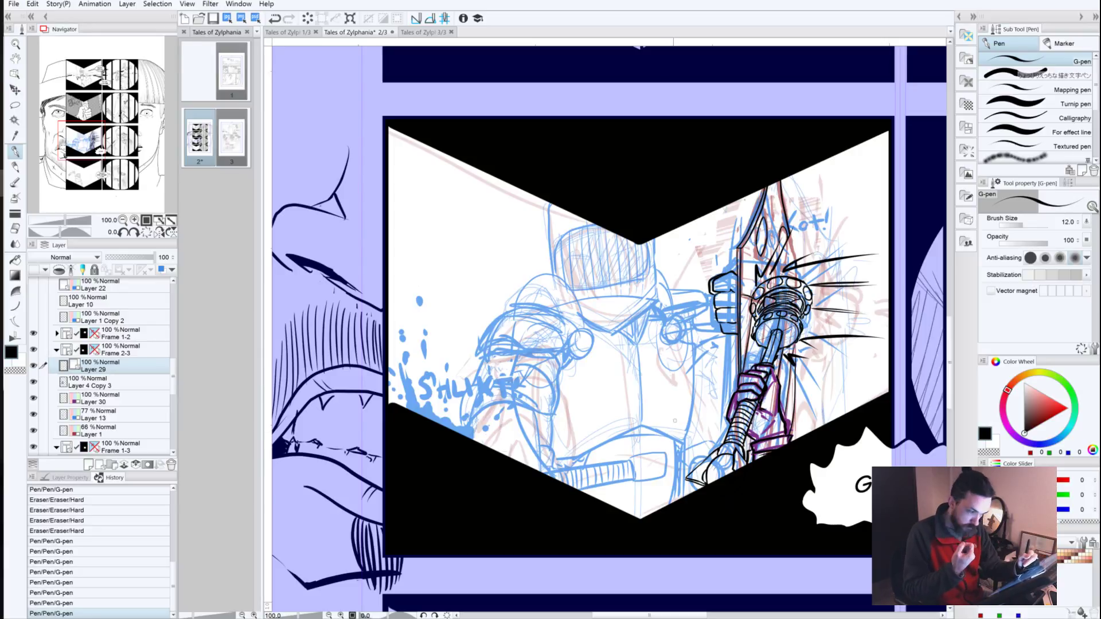
pyautogui.hotkey('ctrl', 'z')
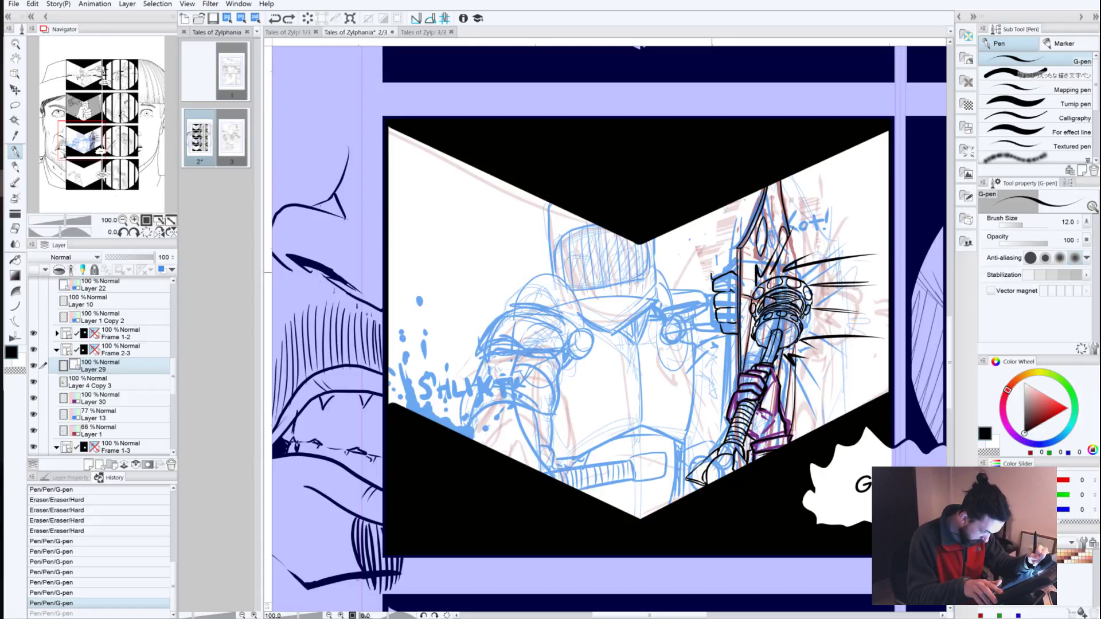
pyautogui.moveTo(711, 274); pyautogui.dragTo(739, 261)
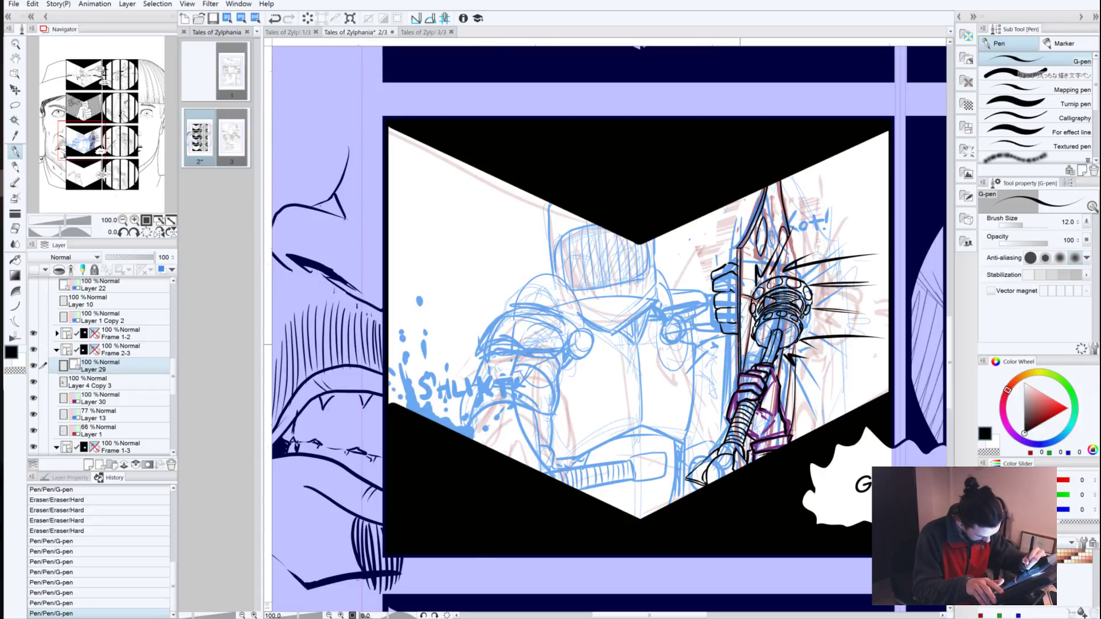
# Step: Ink the underside of the raised arm, the torso's side down to the belt, and the round armour disc at that shoulder
pyautogui.moveTo(741, 343)
pyautogui.mouseDown()
pyautogui.moveTo(713, 347)
pyautogui.moveTo(687, 375)
pyautogui.mouseUp()
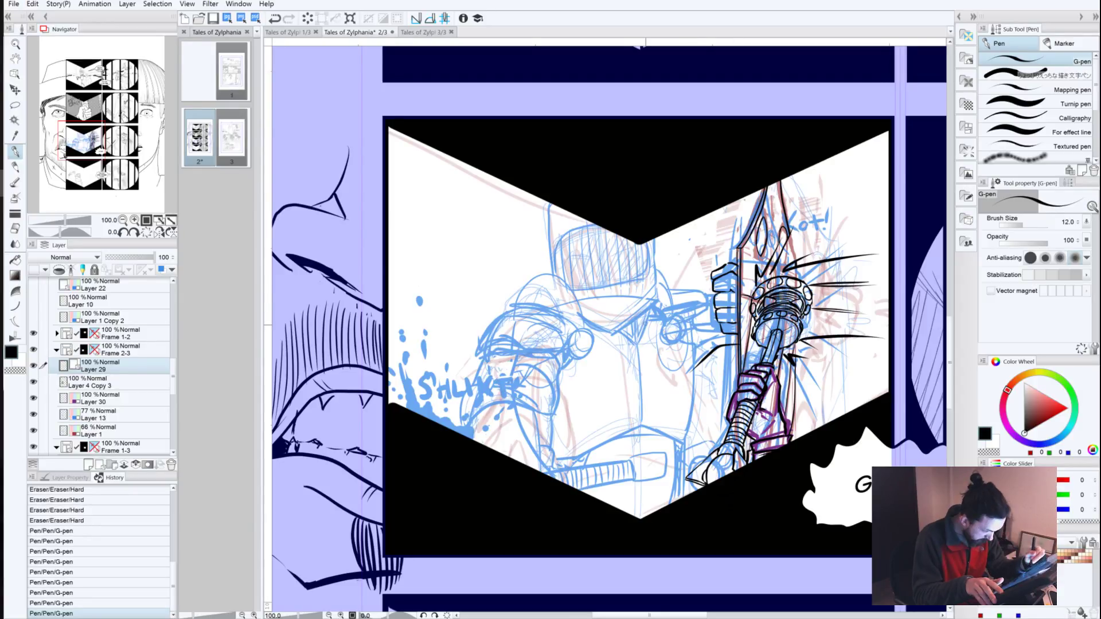
pyautogui.moveTo(700, 345); pyautogui.dragTo(681, 442)
pyautogui.moveTo(696, 347)
pyautogui.mouseDown()
pyautogui.moveTo(684, 332)
pyautogui.moveTo(663, 332)
pyautogui.moveTo(686, 335)
pyautogui.mouseUp()
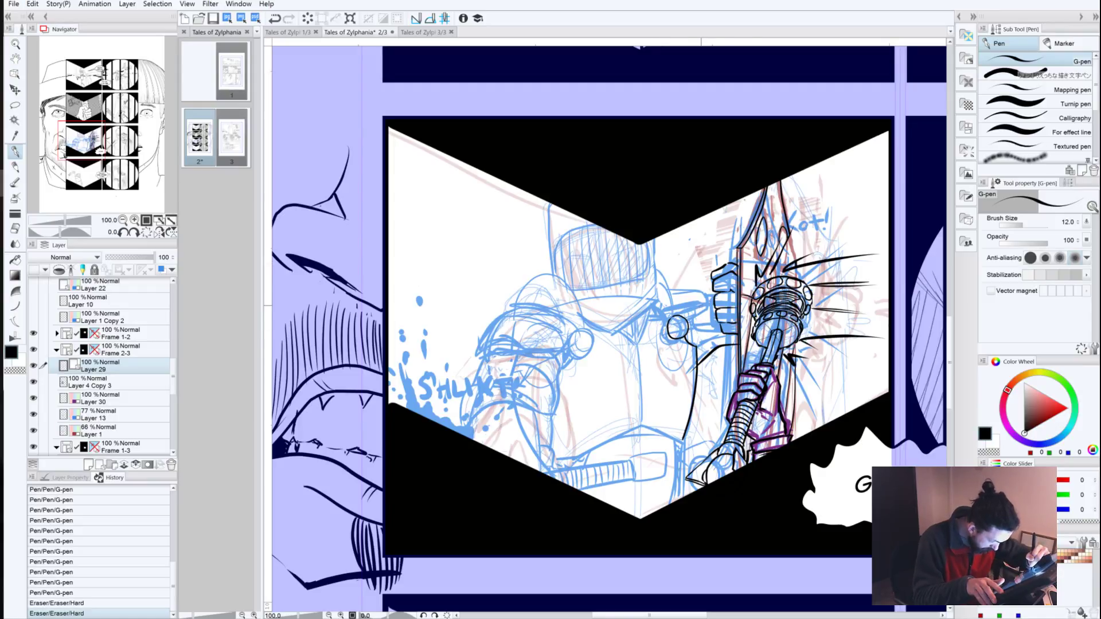
# Step: Ink the back of the gripping hand and the cuff at its wrist, cleaning up the overlapping lines
pyautogui.moveTo(701, 305)
pyautogui.mouseDown()
pyautogui.moveTo(703, 329)
pyautogui.moveTo(735, 336)
pyautogui.moveTo(721, 351)
pyautogui.moveTo(734, 352)
pyautogui.moveTo(711, 338)
pyautogui.mouseUp()
pyautogui.hotkey('ctrl', 'z')
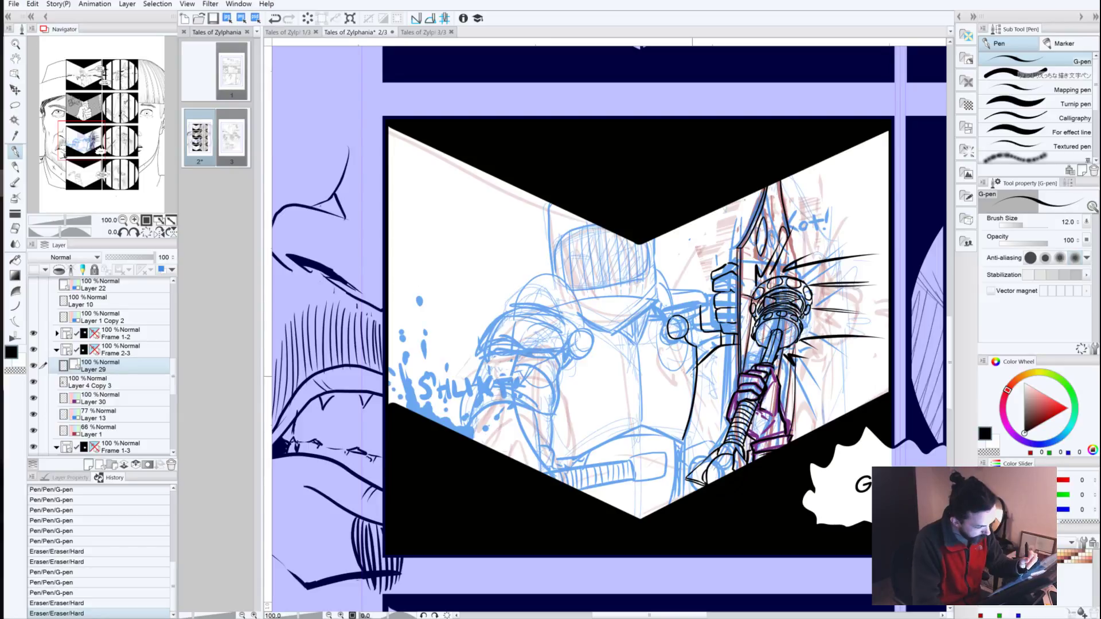
pyautogui.moveTo(697, 344); pyautogui.dragTo(709, 344)
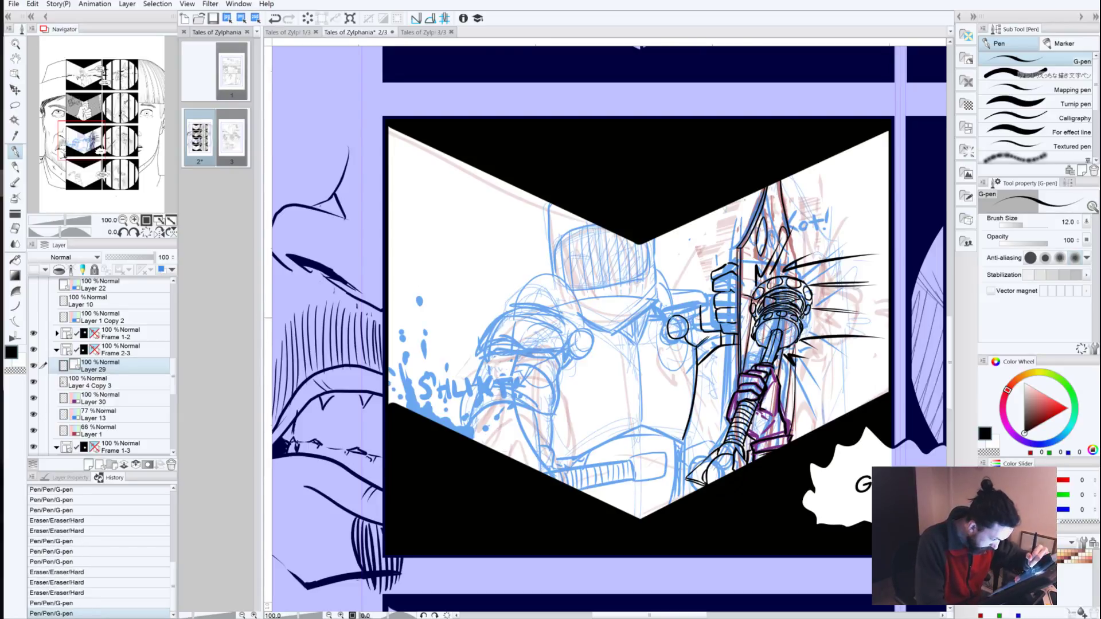
pyautogui.moveTo(701, 320)
pyautogui.mouseDown()
pyautogui.moveTo(708, 298)
pyautogui.moveTo(683, 286)
pyautogui.moveTo(697, 321)
pyautogui.moveTo(712, 322)
pyautogui.mouseUp()
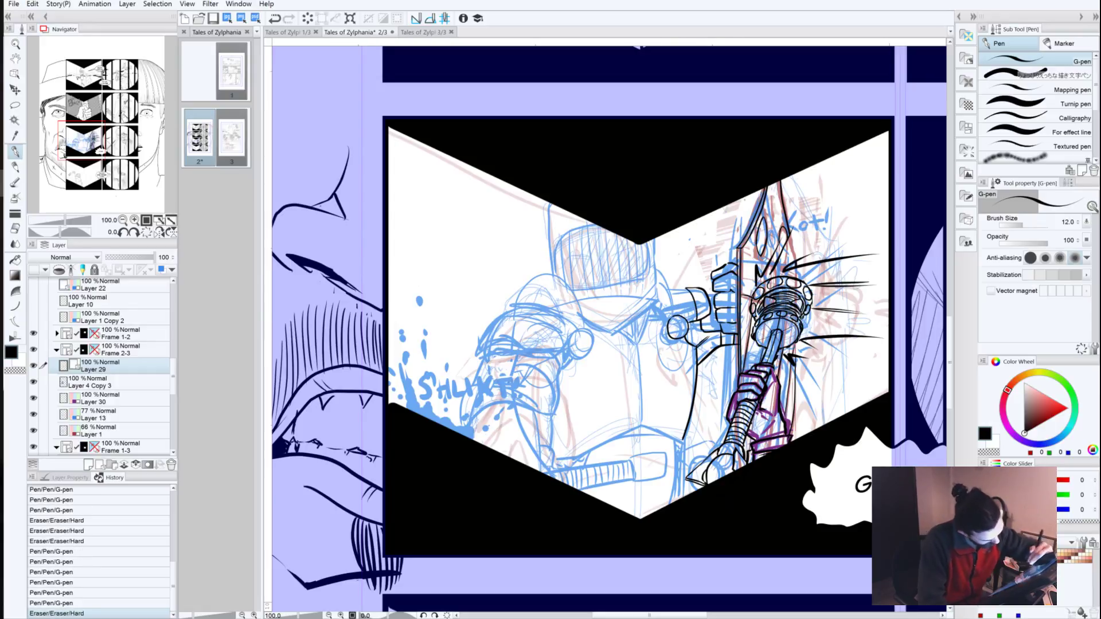
# Step: Ink the curved shoulder plate between the raised arm's cuff and the helmet, and erase the excess ink around it
pyautogui.moveTo(687, 287)
pyautogui.mouseDown()
pyautogui.moveTo(666, 285)
pyautogui.moveTo(711, 304)
pyautogui.moveTo(656, 270)
pyautogui.moveTo(672, 319)
pyautogui.moveTo(665, 282)
pyautogui.moveTo(672, 290)
pyautogui.mouseUp()
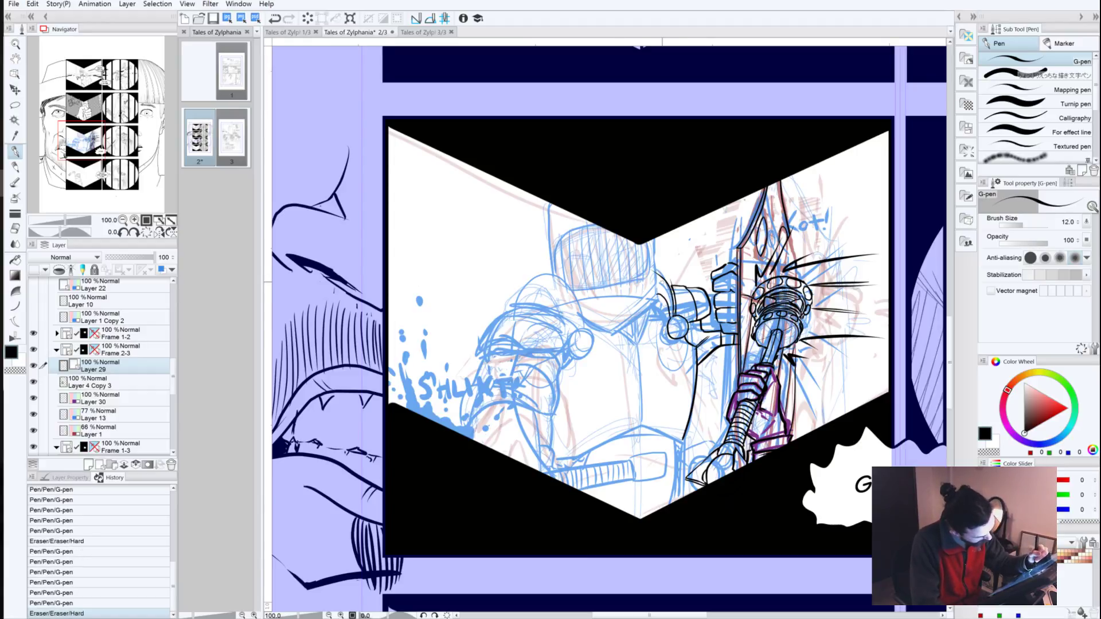
pyautogui.hotkey('ctrl', 'z')
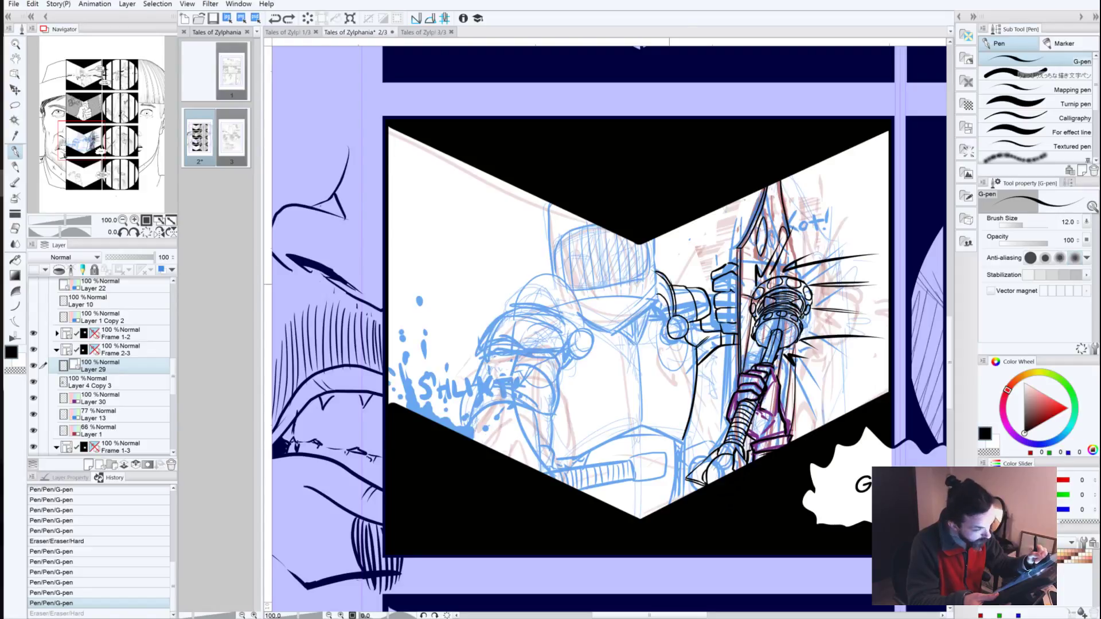
pyautogui.hotkey('ctrl', 'y')
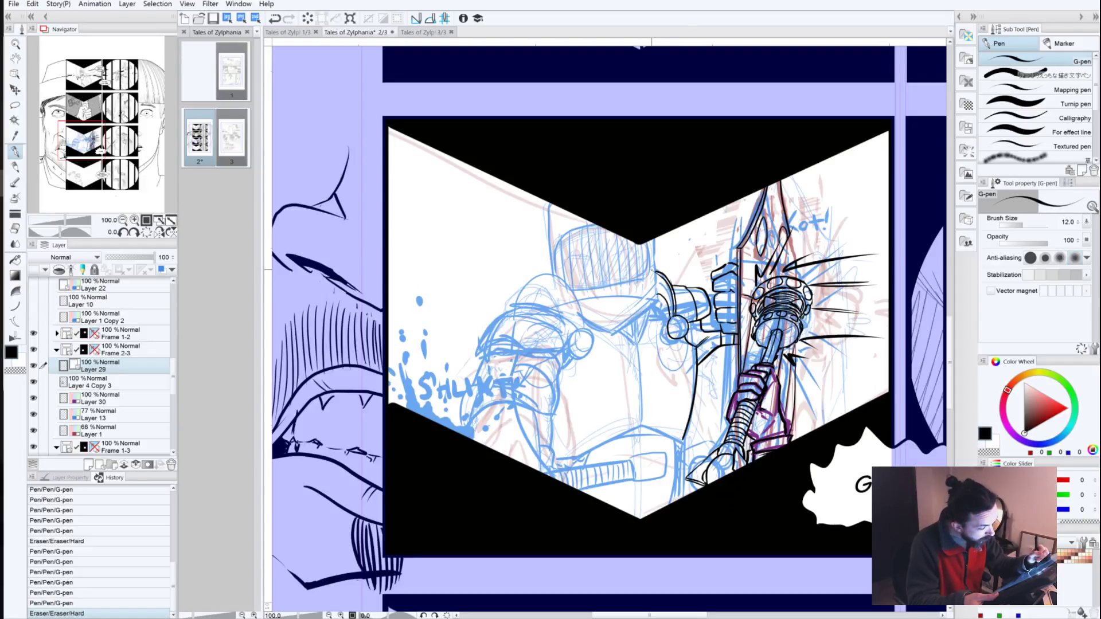
pyautogui.click(652, 269)
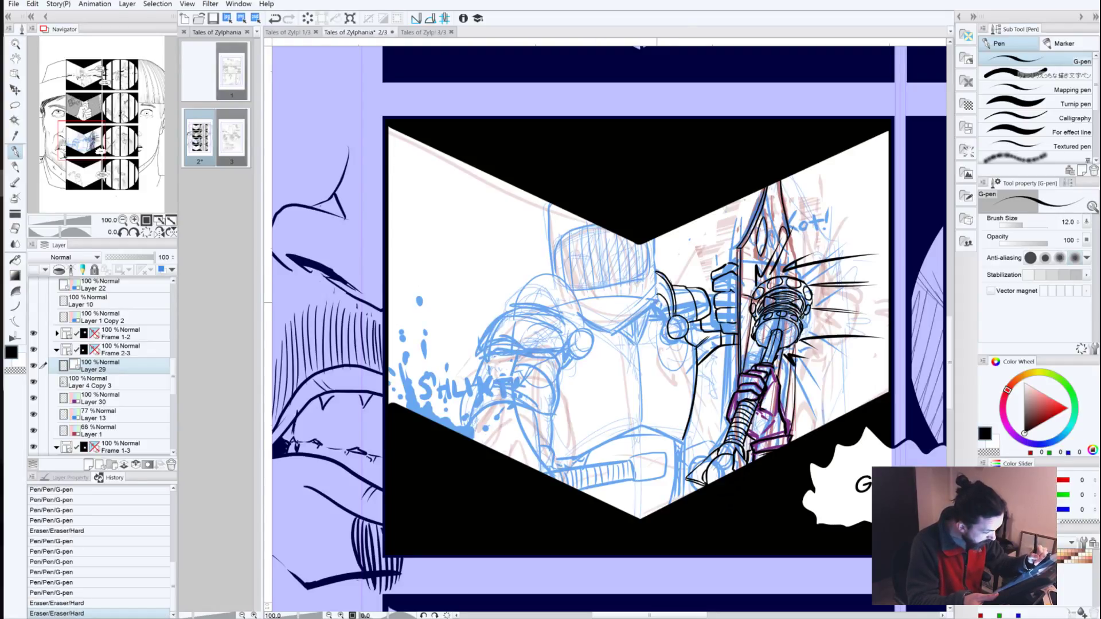
# Step: Ink the helmet's side edge from the panel border down to the pointed collar below the chin, tidying the junction with the shoulder plate
pyautogui.moveTo(658, 307); pyautogui.dragTo(654, 238)
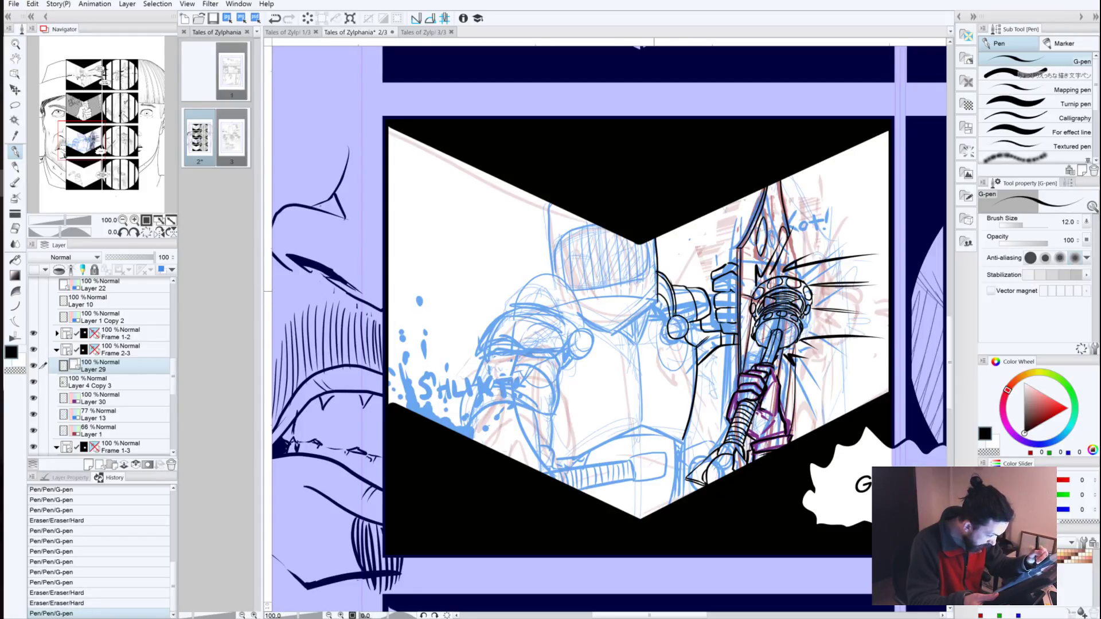
pyautogui.click(653, 291)
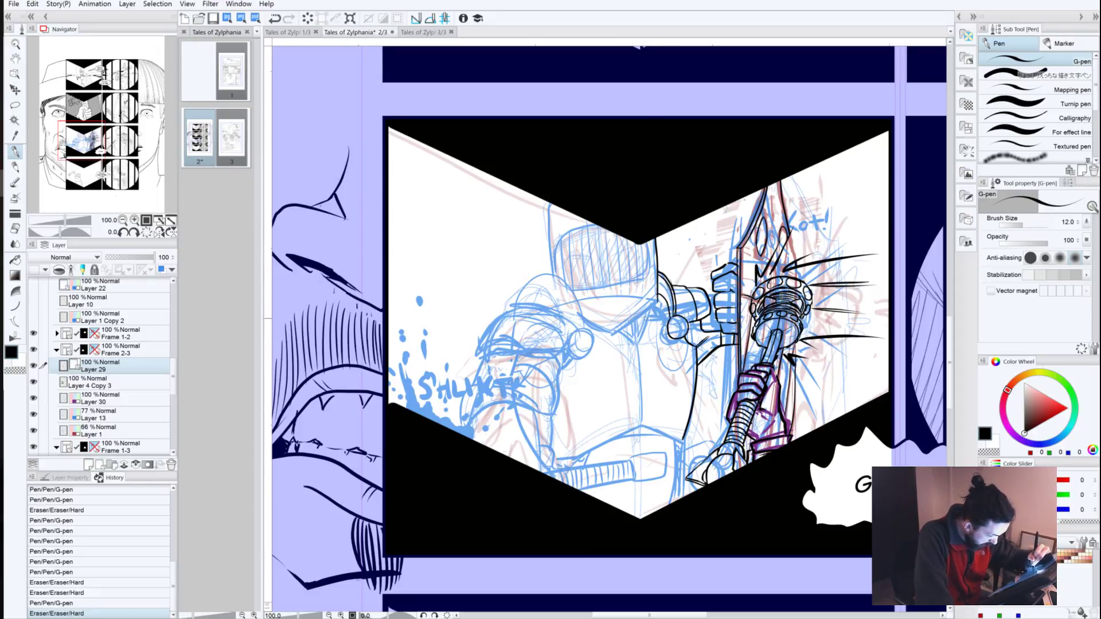
pyautogui.moveTo(658, 308)
pyautogui.mouseDown()
pyautogui.moveTo(637, 344)
pyautogui.moveTo(618, 331)
pyautogui.mouseUp()
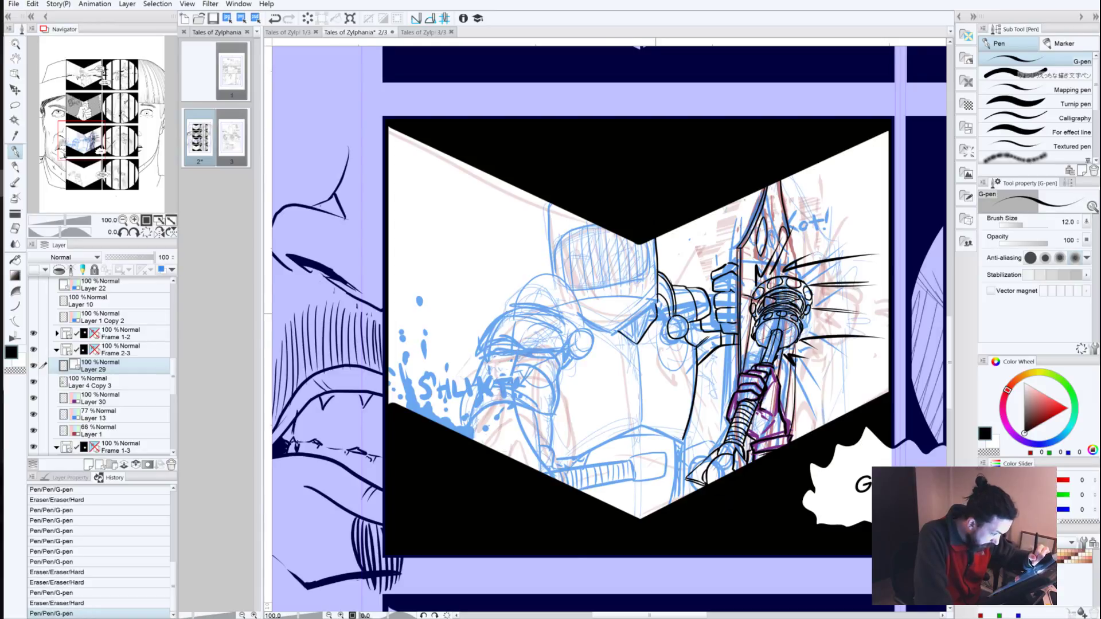
pyautogui.moveTo(657, 313); pyautogui.dragTo(664, 300)
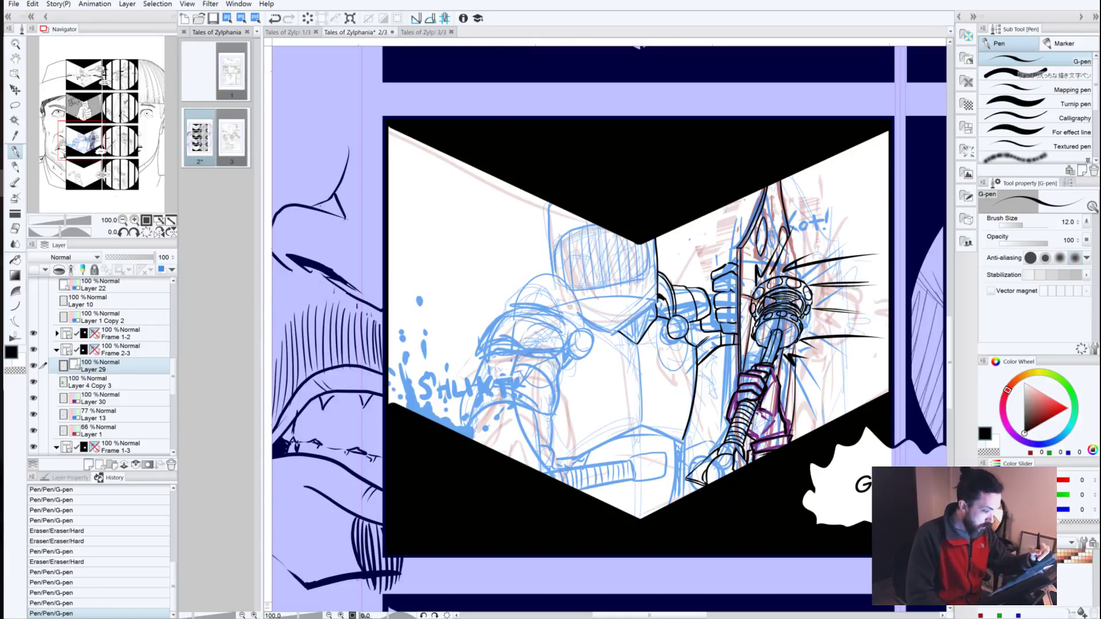
# Step: Ink the layered plates of the opposite shoulder's pauldron, undoing stray strokes, and erase the excess along its lower edge
pyautogui.moveTo(582, 324)
pyautogui.mouseDown()
pyautogui.moveTo(543, 272)
pyautogui.moveTo(518, 308)
pyautogui.moveTo(556, 297)
pyautogui.moveTo(575, 327)
pyautogui.moveTo(542, 303)
pyautogui.mouseUp()
pyautogui.hotkey('ctrl', 'z')
pyautogui.hotkey('ctrl', 'z')
pyautogui.moveTo(575, 335)
pyautogui.mouseDown()
pyautogui.moveTo(578, 319)
pyautogui.moveTo(525, 301)
pyautogui.moveTo(551, 300)
pyautogui.moveTo(581, 336)
pyautogui.mouseUp()
pyautogui.hotkey('ctrl', 'z')
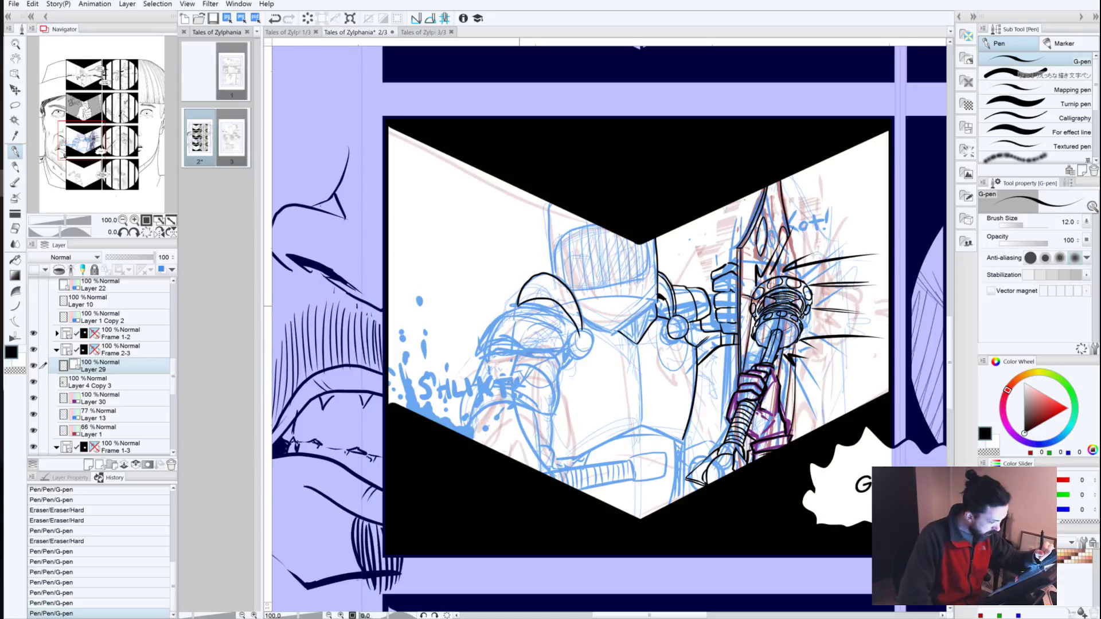
pyautogui.moveTo(519, 305)
pyautogui.mouseDown()
pyautogui.moveTo(482, 351)
pyautogui.moveTo(580, 337)
pyautogui.mouseUp()
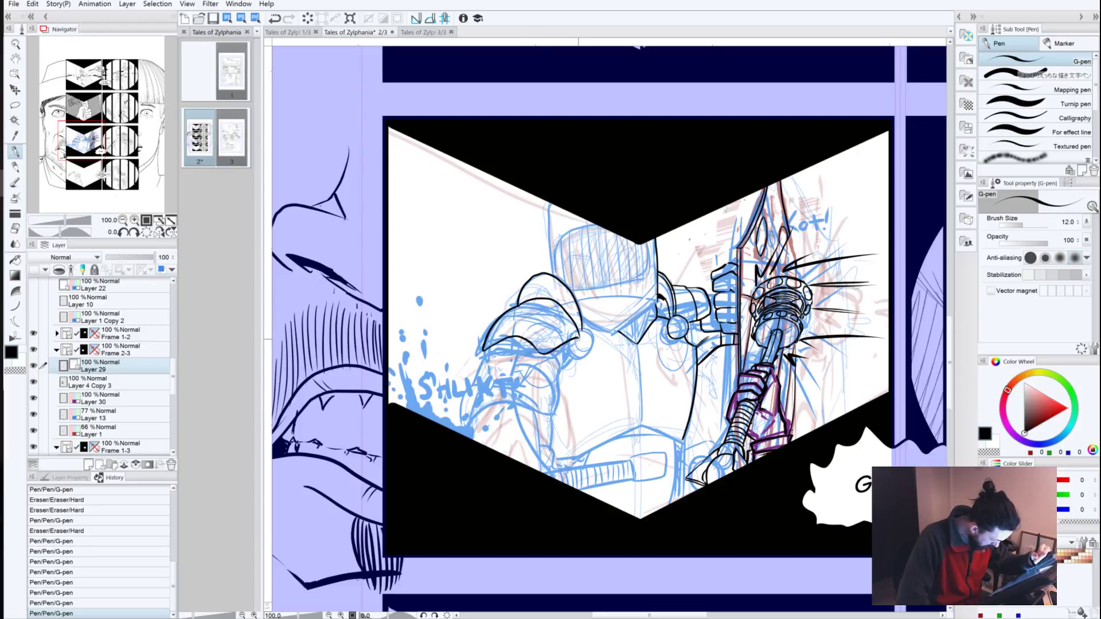
pyautogui.moveTo(505, 308); pyautogui.dragTo(562, 343)
pyautogui.click(570, 346)
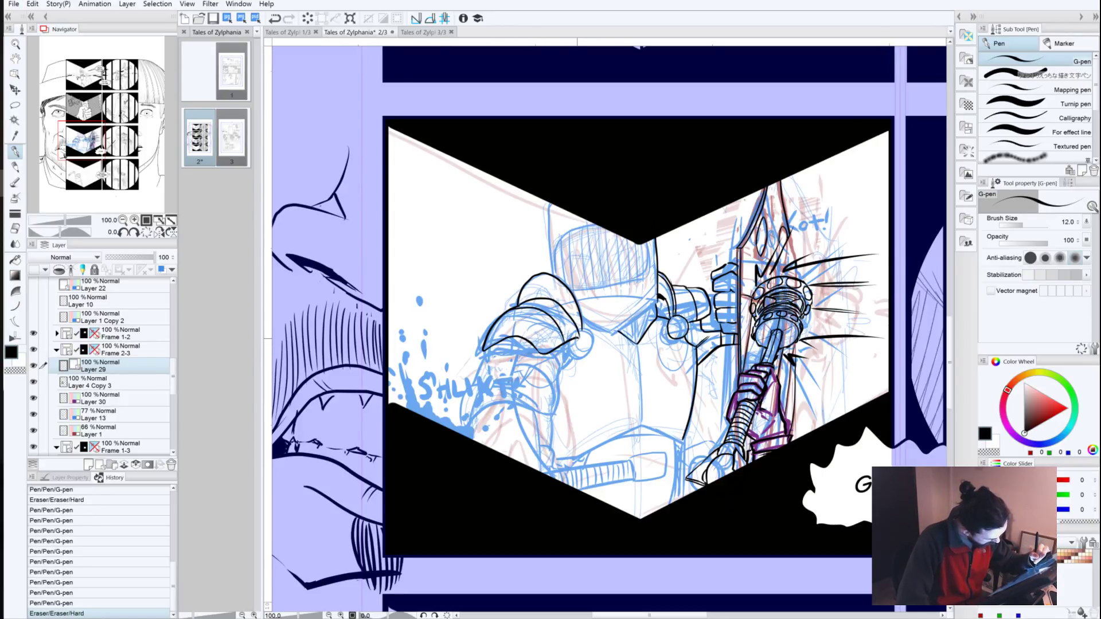
# Step: Ink the round rivet at the pauldron's lower corner and the short plate edge beside it, undoing stray strokes
pyautogui.moveTo(578, 360)
pyautogui.mouseDown()
pyautogui.moveTo(572, 334)
pyautogui.moveTo(593, 350)
pyautogui.moveTo(581, 360)
pyautogui.moveTo(590, 353)
pyautogui.moveTo(574, 340)
pyautogui.mouseUp()
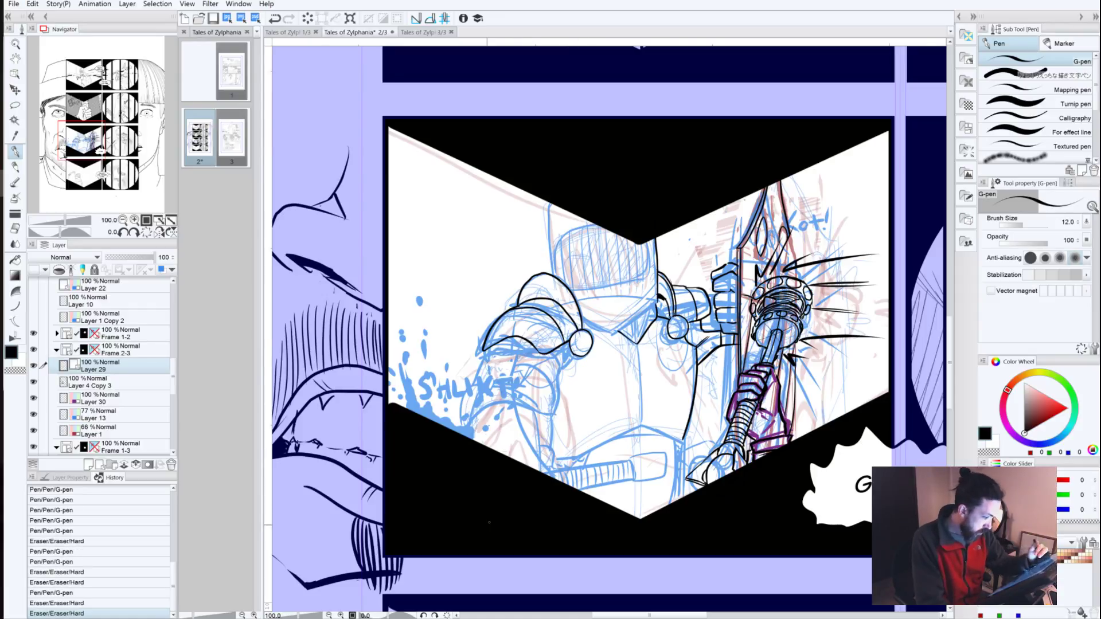
pyautogui.moveTo(561, 359)
pyautogui.mouseDown()
pyautogui.moveTo(575, 372)
pyautogui.moveTo(555, 374)
pyautogui.mouseUp()
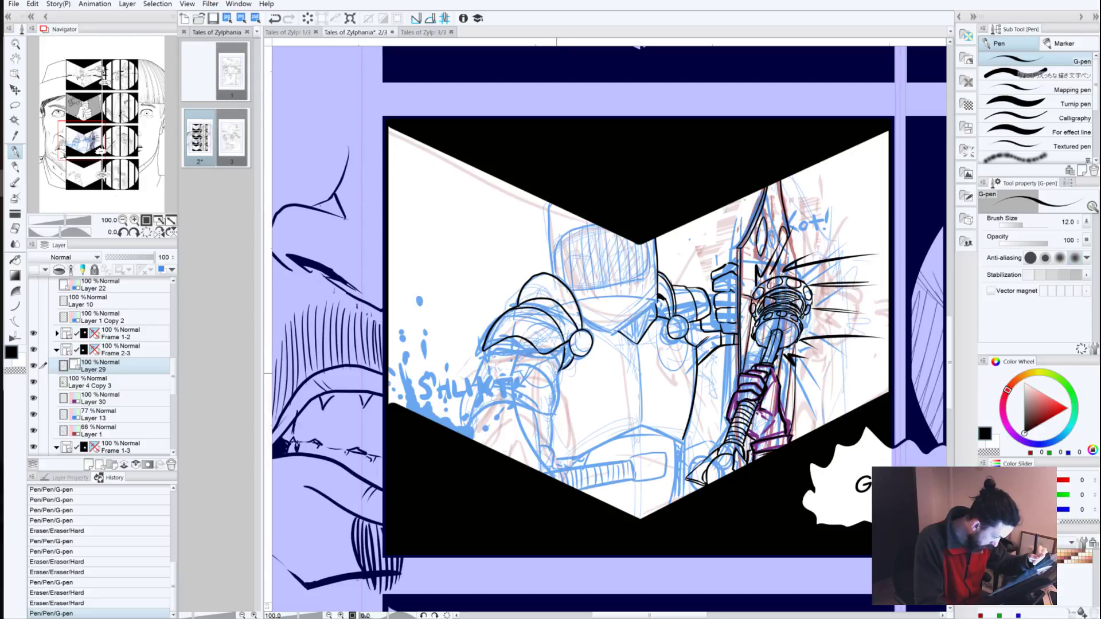
pyautogui.hotkey('ctrl', 'z')
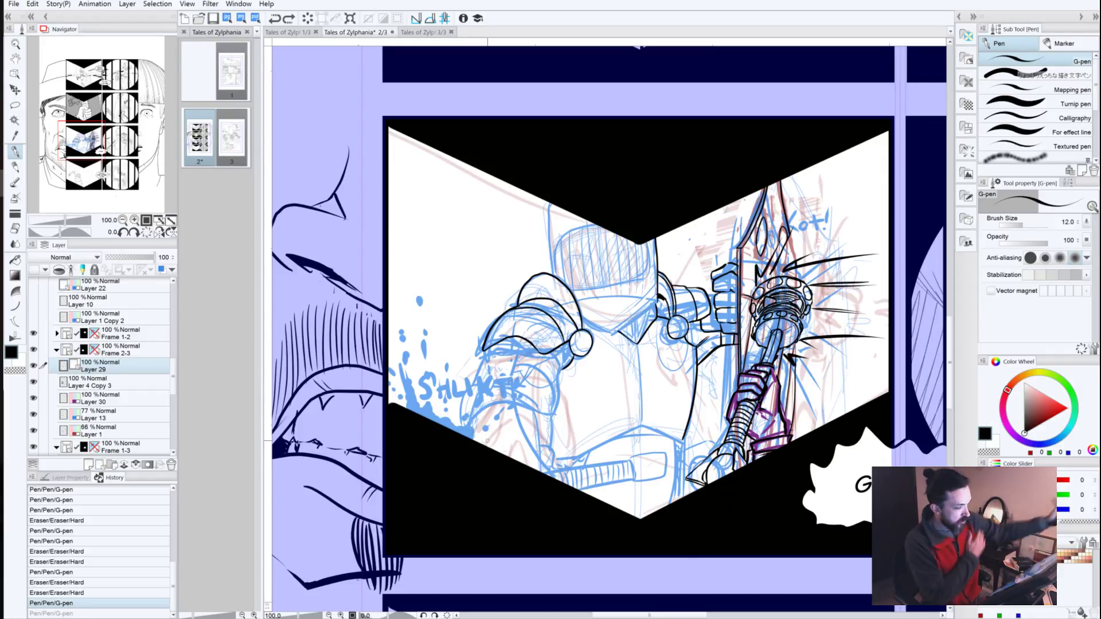
pyautogui.moveTo(571, 365)
pyautogui.mouseDown()
pyautogui.moveTo(550, 356)
pyautogui.moveTo(562, 367)
pyautogui.mouseUp()
pyautogui.hotkey('ctrl', 'z')
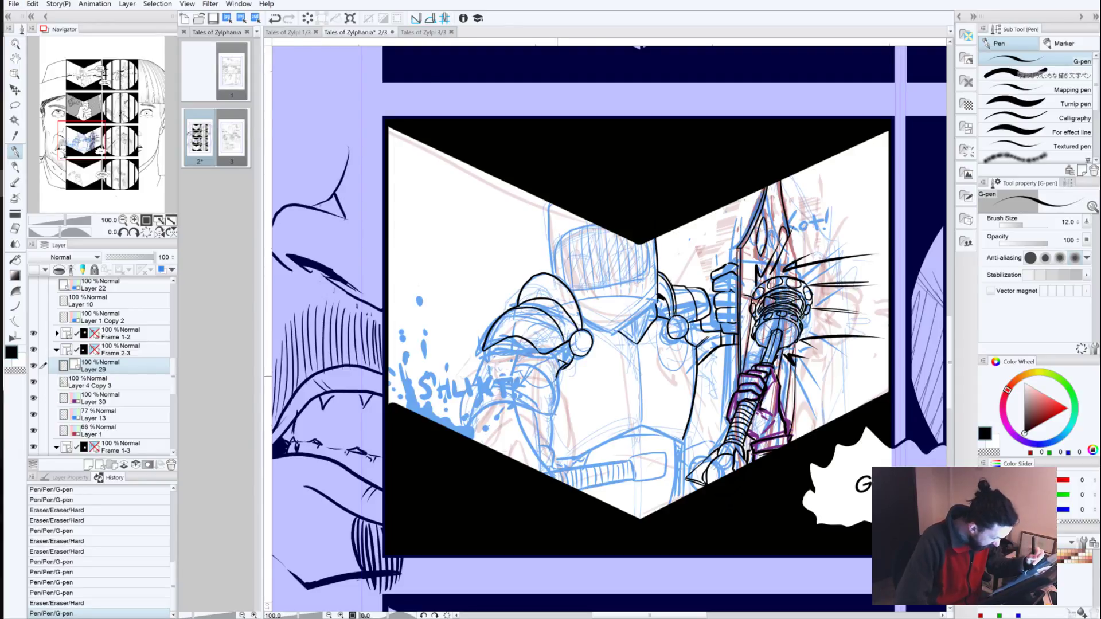
pyautogui.moveTo(545, 353); pyautogui.dragTo(556, 377)
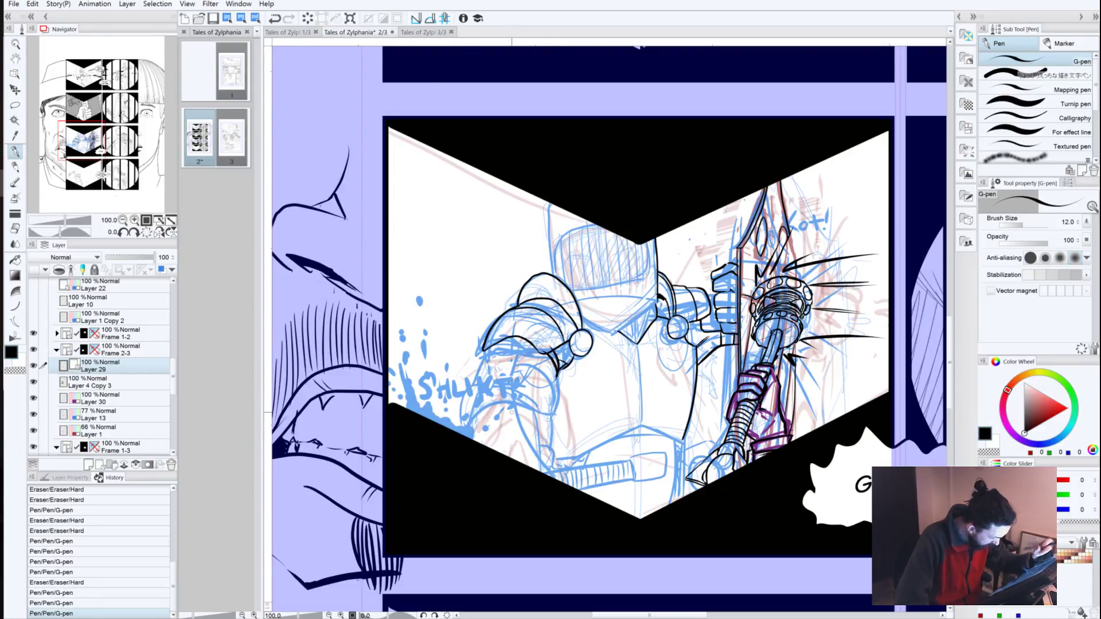
pyautogui.click(543, 352)
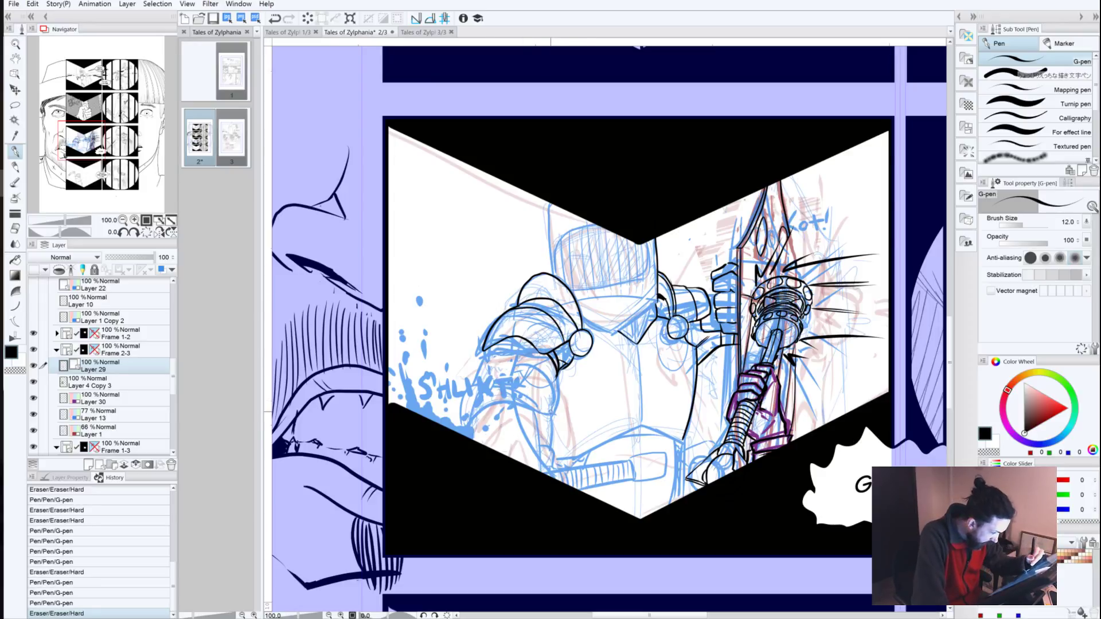
# Step: Ink the curved outer edge of the upper-arm plate below the pauldron, undoing and redrawing the misplaced lines
pyautogui.moveTo(553, 400); pyautogui.dragTo(550, 412)
pyautogui.moveTo(521, 366); pyautogui.dragTo(554, 405)
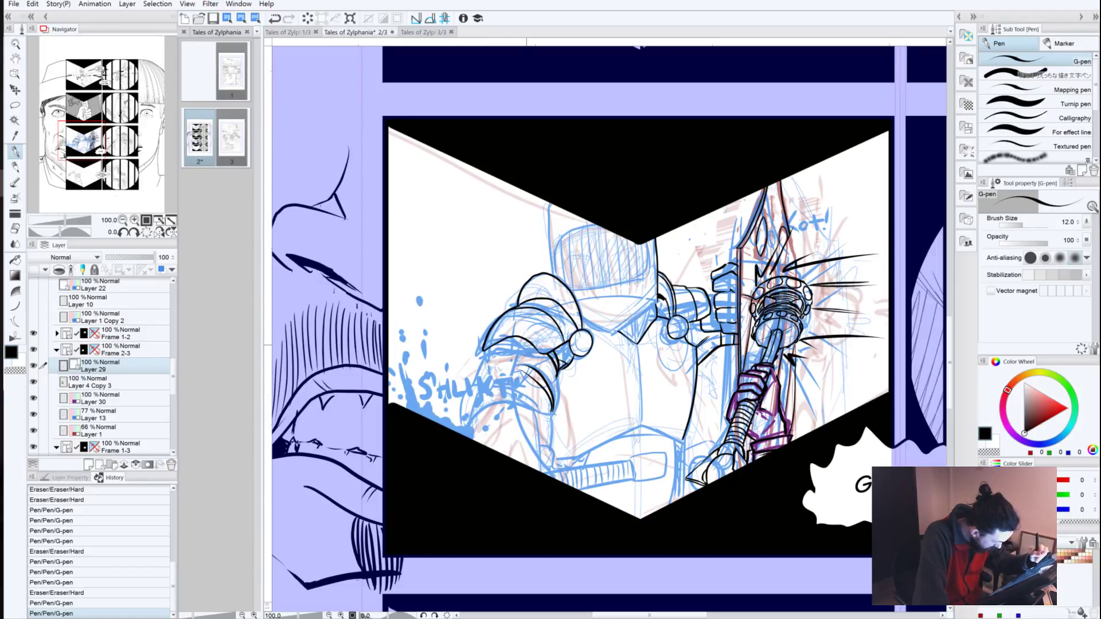
pyautogui.moveTo(510, 374); pyautogui.dragTo(529, 370)
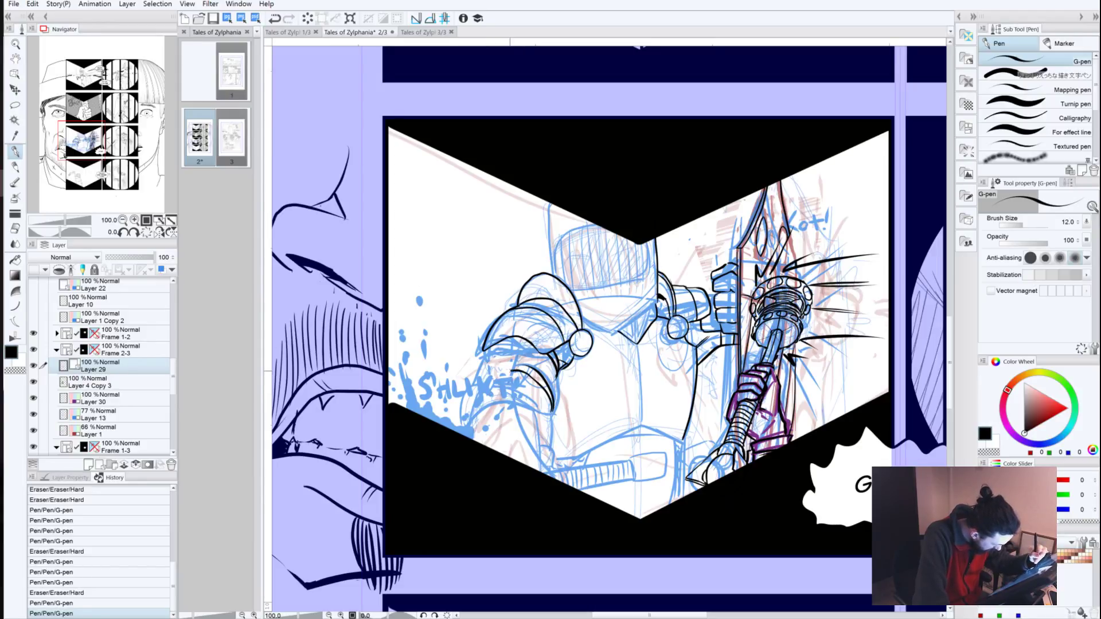
pyautogui.hotkey('ctrl', 'z')
pyautogui.hotkey('ctrl', 'z')
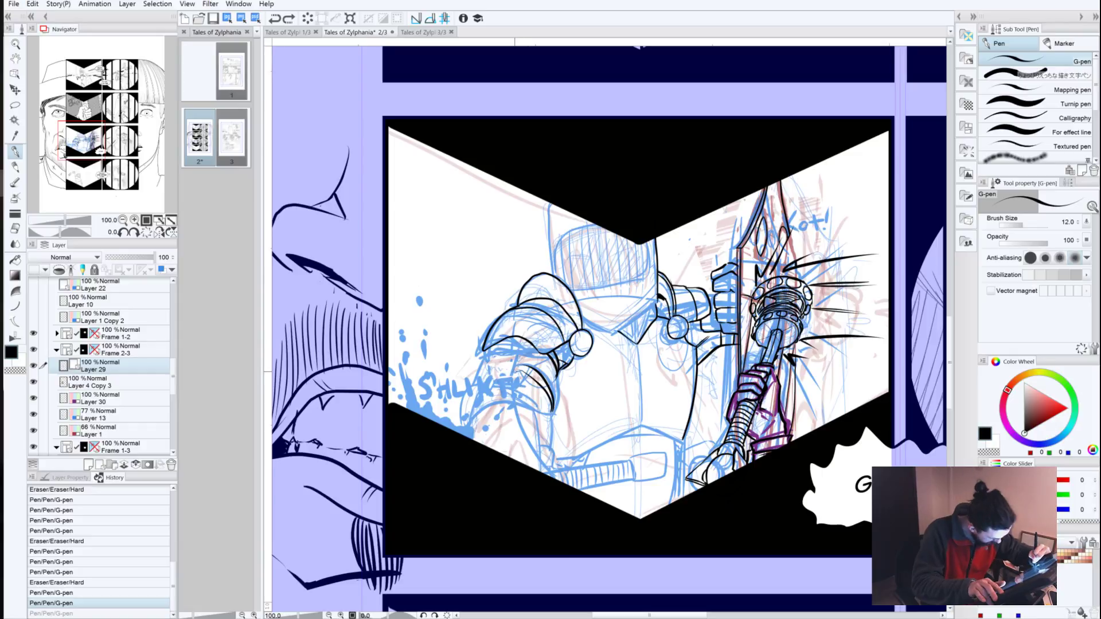
pyautogui.hotkey('ctrl', 'z')
pyautogui.moveTo(514, 373)
pyautogui.mouseDown()
pyautogui.moveTo(529, 372)
pyautogui.moveTo(552, 412)
pyautogui.mouseUp()
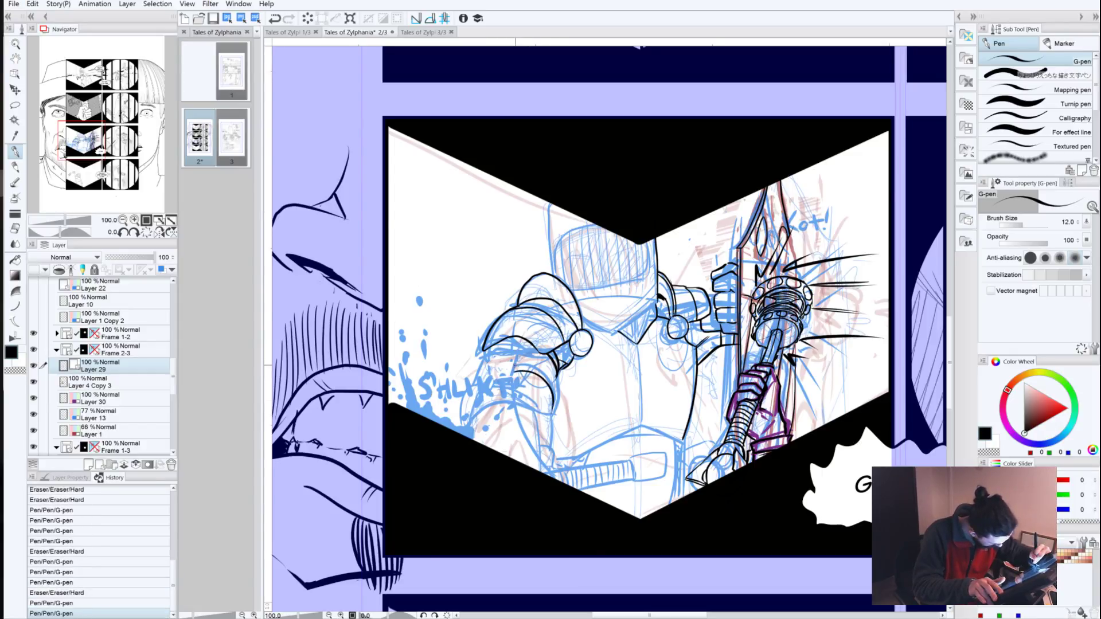
# Step: Ink the inner contour line of the upper-arm plate, undoing and repeating the stroke until the curve fits the sketch
pyautogui.moveTo(515, 365)
pyautogui.mouseDown()
pyautogui.moveTo(533, 369)
pyautogui.moveTo(551, 401)
pyautogui.mouseUp()
pyautogui.hotkey('ctrl', 'z')
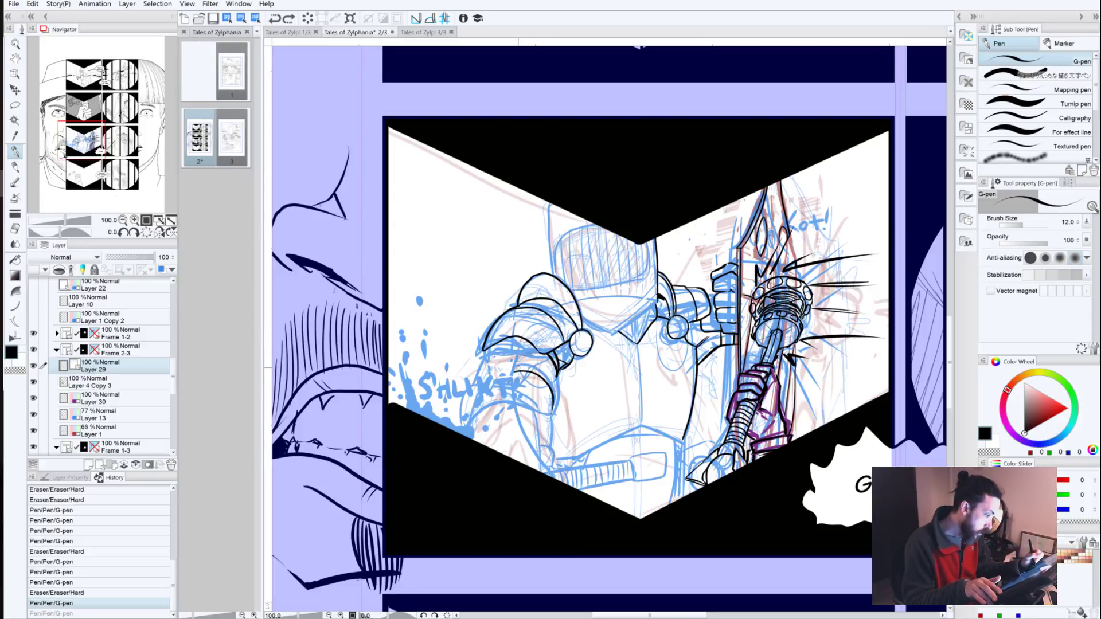
pyautogui.moveTo(514, 366); pyautogui.dragTo(552, 410)
pyautogui.hotkey('ctrl', 'z')
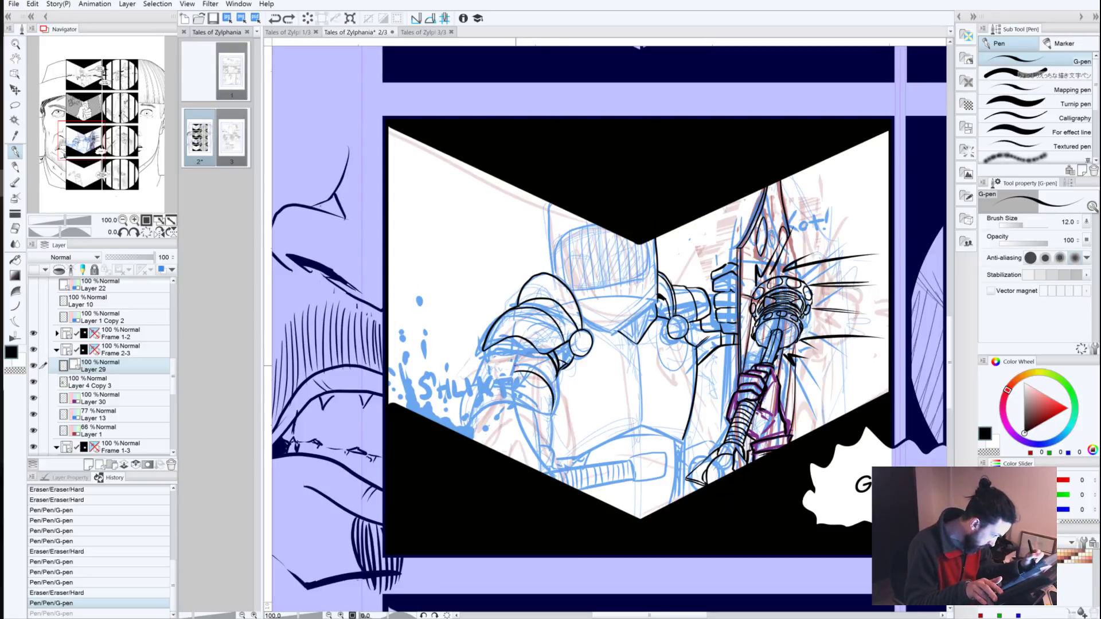
pyautogui.moveTo(513, 367); pyautogui.dragTo(552, 401)
pyautogui.hotkey('ctrl', 'z')
pyautogui.moveTo(516, 367); pyautogui.dragTo(553, 401)
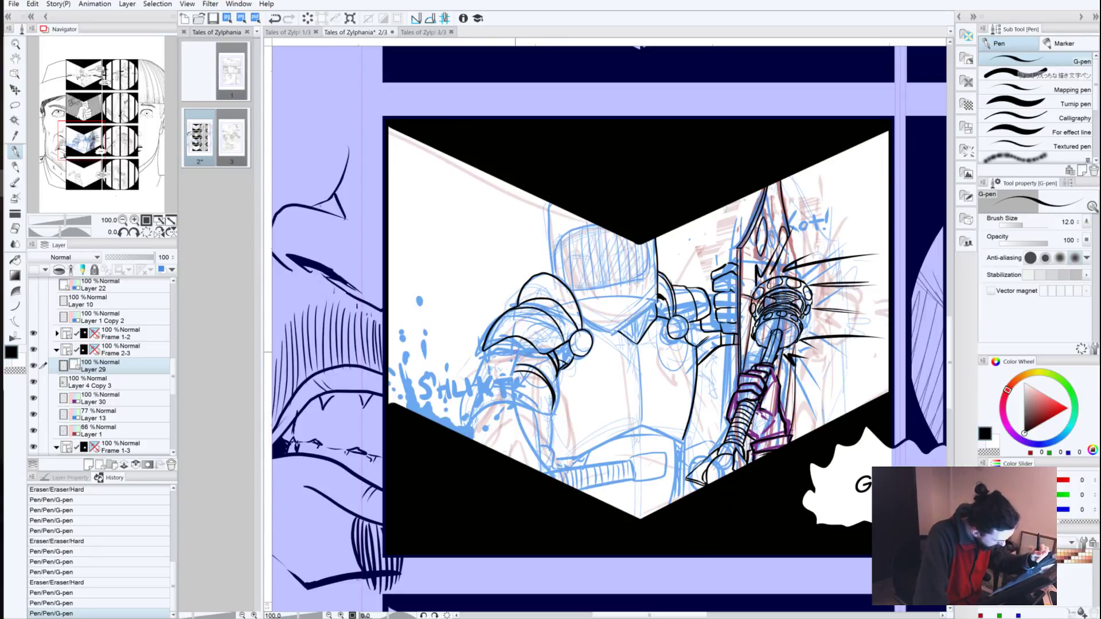
# Step: Ink the upper arm's line from beneath the pauldron towards the elbow and the lower edge of the arm plate
pyautogui.moveTo(520, 346); pyautogui.dragTo(516, 388)
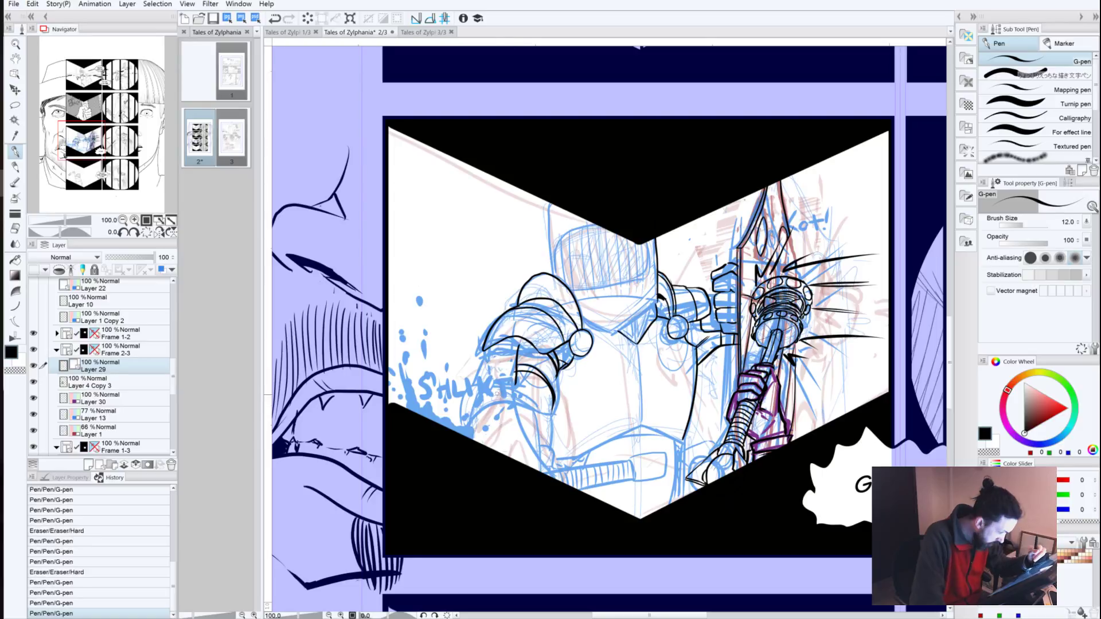
pyautogui.hotkey('ctrl', 'z')
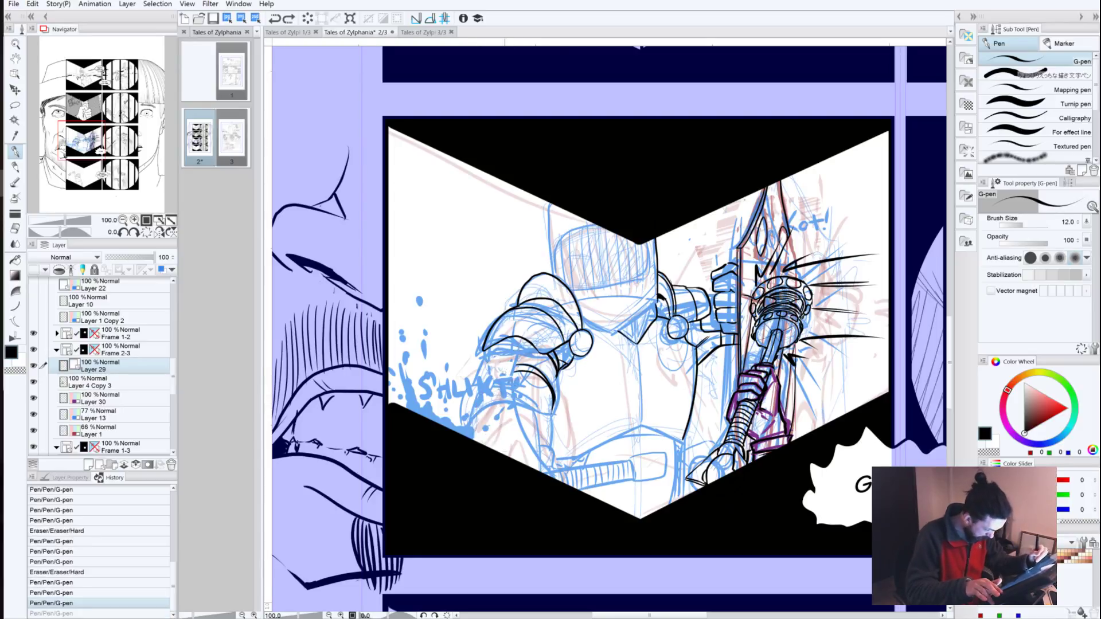
pyautogui.moveTo(520, 342)
pyautogui.mouseDown()
pyautogui.moveTo(510, 389)
pyautogui.moveTo(490, 388)
pyautogui.mouseUp()
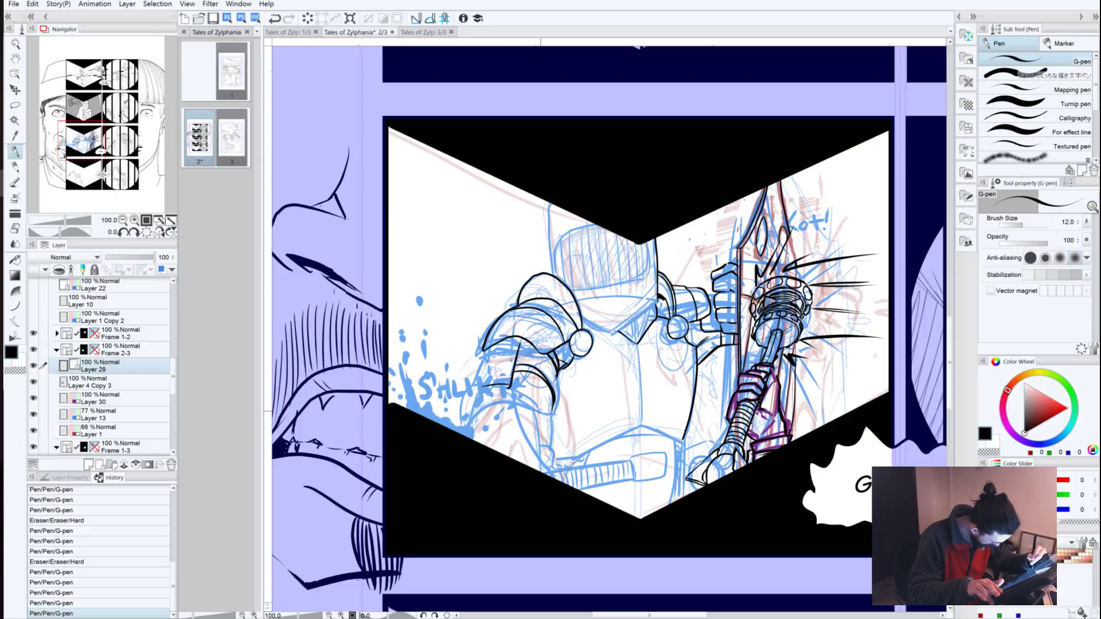
pyautogui.moveTo(547, 414); pyautogui.dragTo(498, 386)
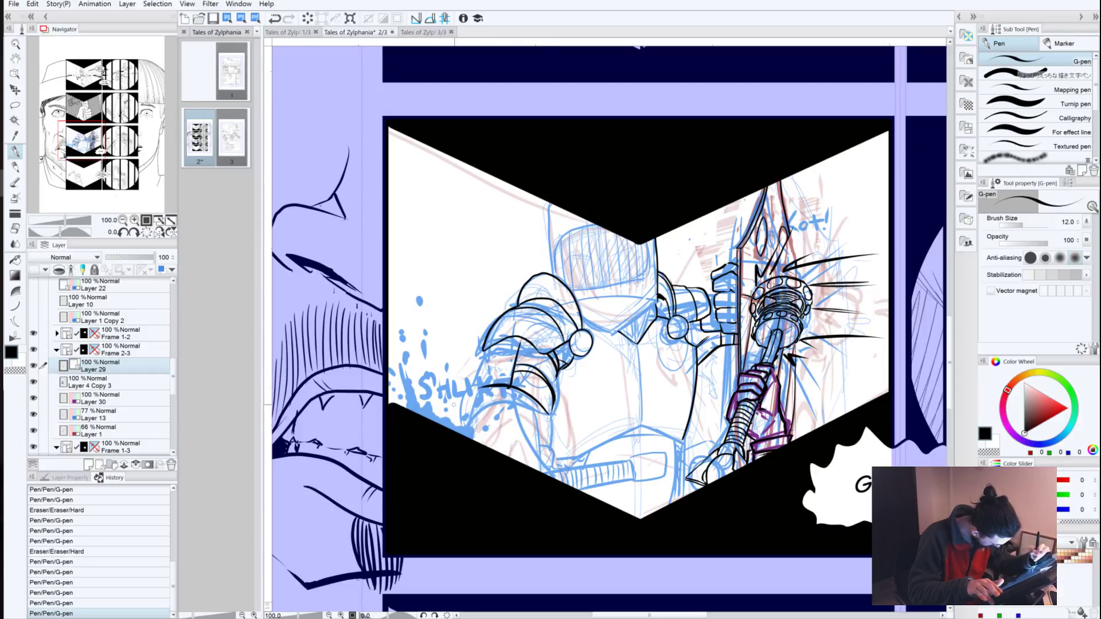
# Step: Ink the elbow guard and the forearm's outlines down to the panel border, adding curved plate lines across the forearm
pyautogui.moveTo(546, 413)
pyautogui.mouseDown()
pyautogui.moveTo(469, 388)
pyautogui.moveTo(459, 399)
pyautogui.moveTo(466, 423)
pyautogui.moveTo(505, 400)
pyautogui.moveTo(542, 473)
pyautogui.mouseUp()
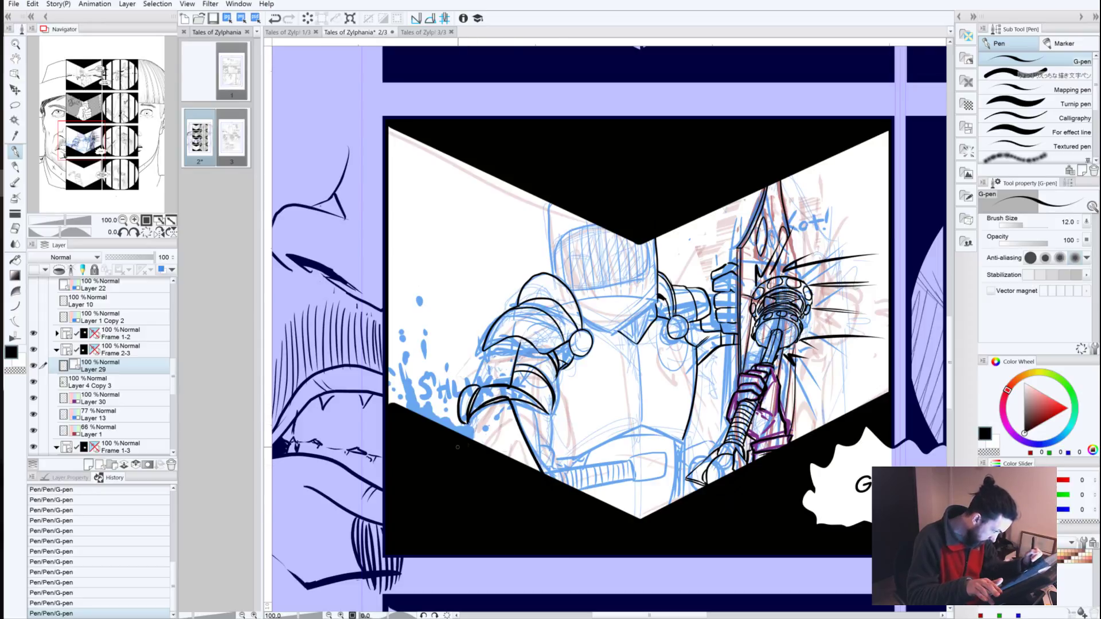
pyautogui.moveTo(516, 420)
pyautogui.mouseDown()
pyautogui.moveTo(529, 412)
pyautogui.moveTo(547, 443)
pyautogui.moveTo(544, 431)
pyautogui.mouseUp()
pyautogui.hotkey('ctrl', 'z')
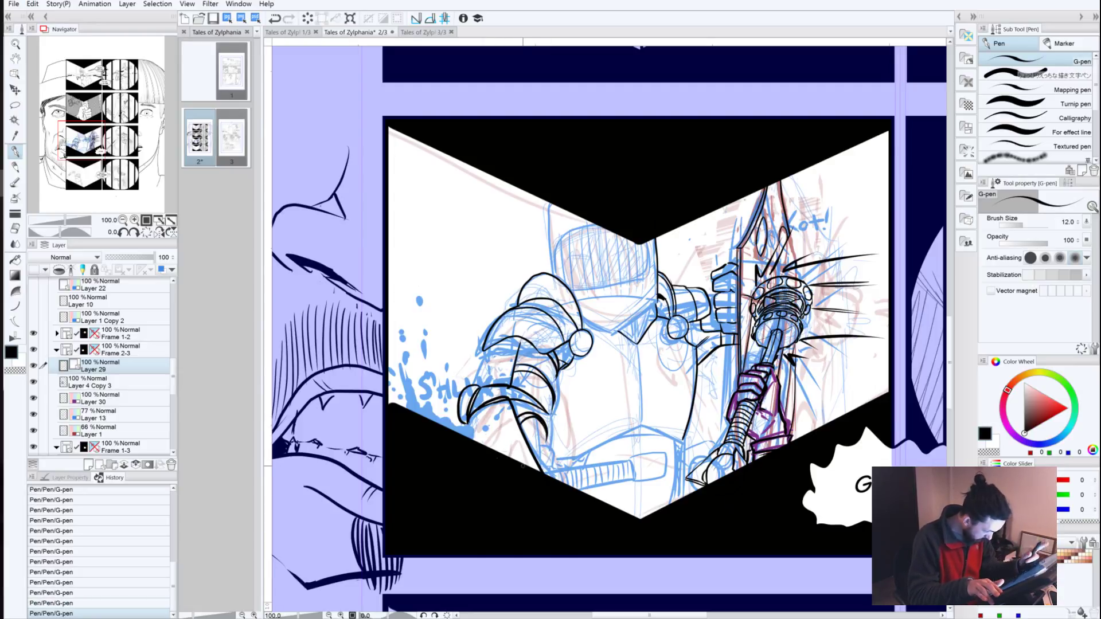
pyautogui.moveTo(546, 432)
pyautogui.mouseDown()
pyautogui.moveTo(553, 468)
pyautogui.moveTo(631, 449)
pyautogui.moveTo(535, 470)
pyautogui.mouseUp()
pyautogui.hotkey('ctrl', 'z')
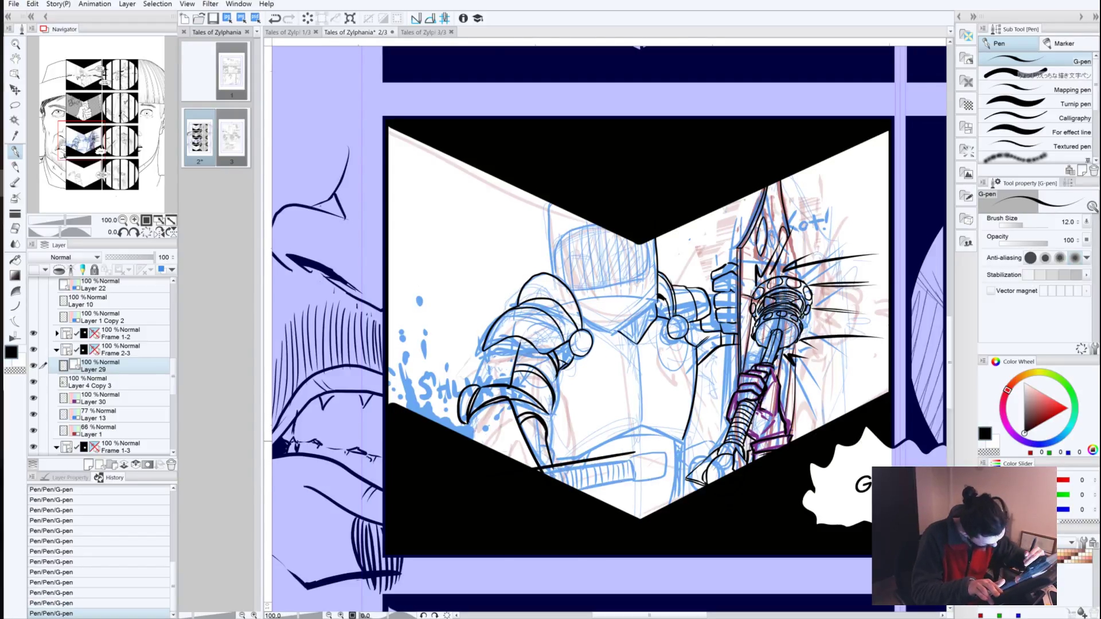
# Step: Ink the long edges and rounded end cap of the handle lying across the figure's waist
pyautogui.hotkey('ctrl', 'z')
pyautogui.moveTo(630, 458); pyautogui.dragTo(545, 473)
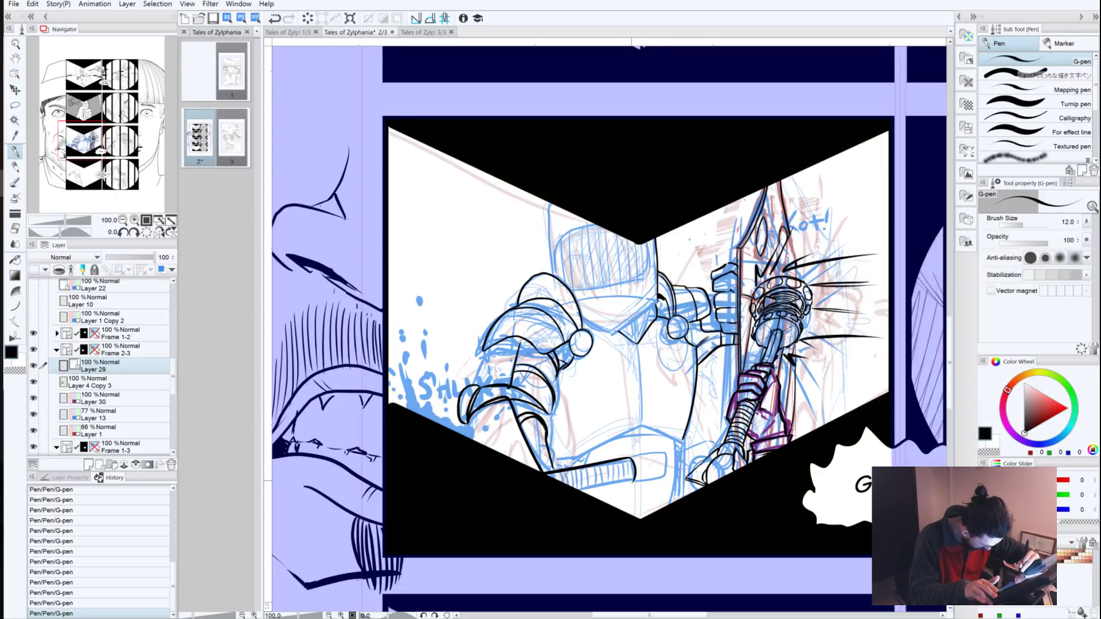
pyautogui.moveTo(633, 483); pyautogui.dragTo(578, 496)
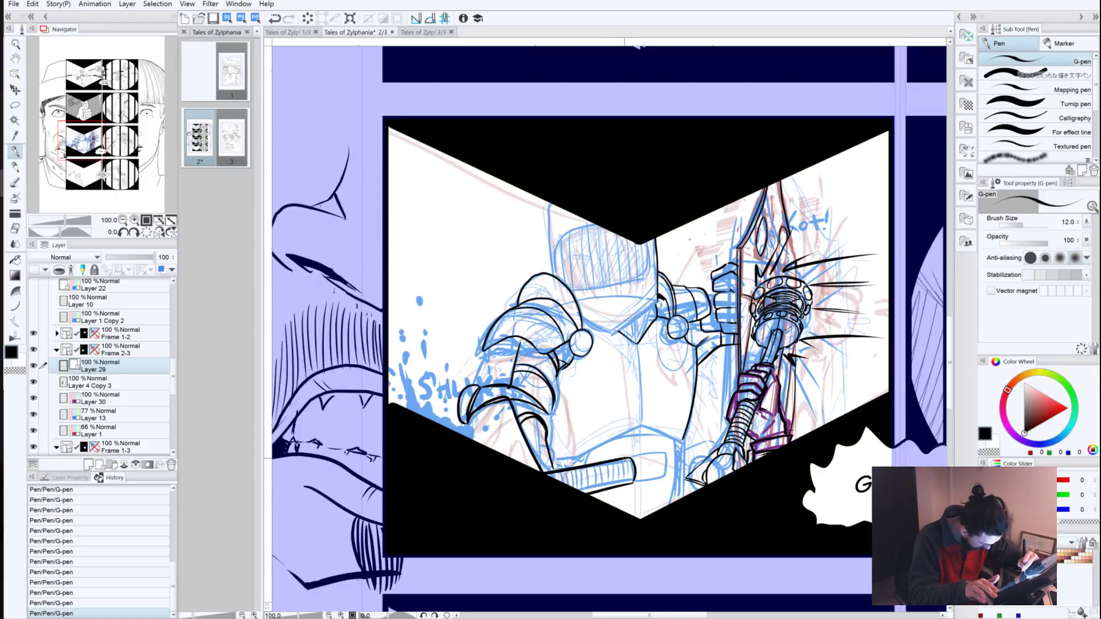
pyautogui.moveTo(625, 460)
pyautogui.mouseDown()
pyautogui.moveTo(658, 452)
pyautogui.moveTo(668, 463)
pyautogui.moveTo(668, 452)
pyautogui.moveTo(669, 479)
pyautogui.moveTo(629, 484)
pyautogui.mouseUp()
pyautogui.hotkey('ctrl', 'z')
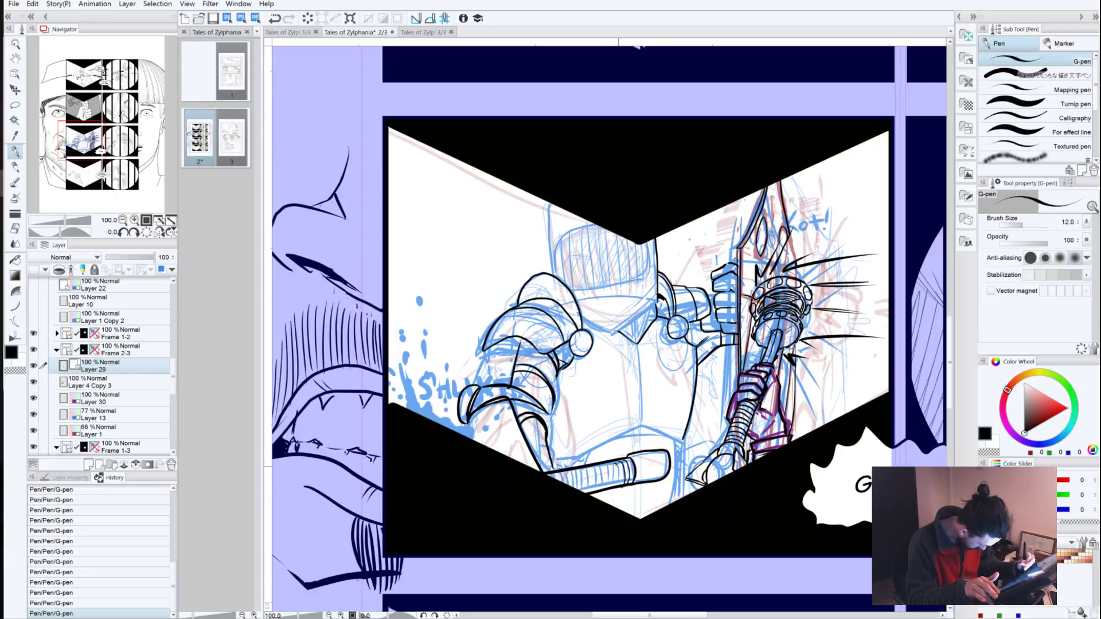
# Step: Ink the narrow curved bands across the waist handle beside its end cap, undoing misplaced strokes
pyautogui.moveTo(616, 463); pyautogui.dragTo(622, 483)
pyautogui.hotkey('ctrl', 'z')
pyautogui.hotkey('ctrl', 'z')
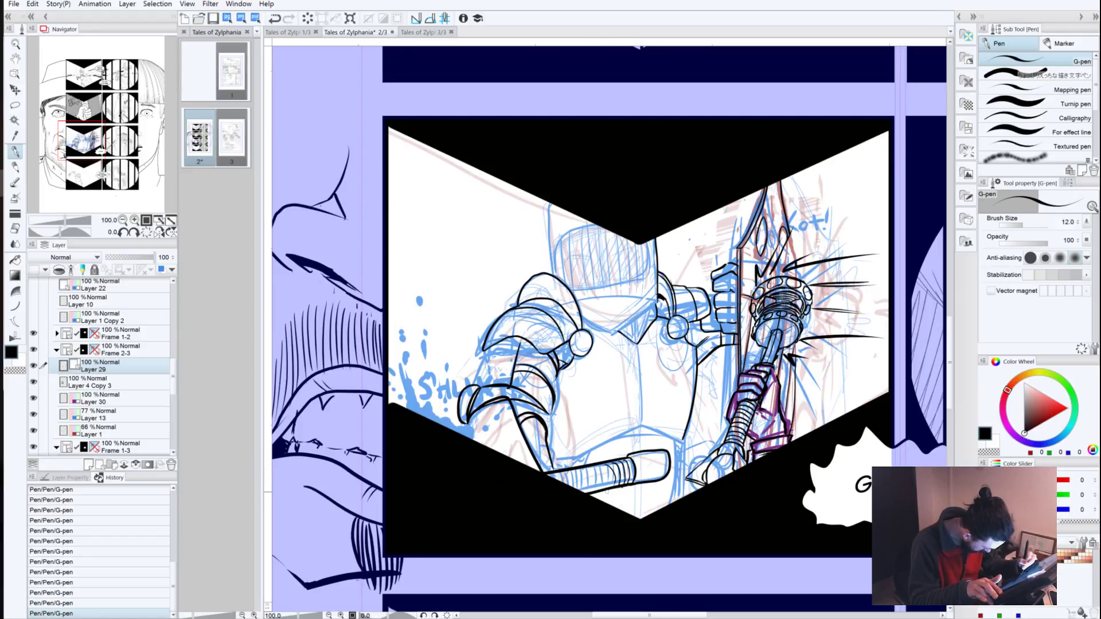
pyautogui.hotkey('ctrl', 'z')
pyautogui.moveTo(589, 382)
pyautogui.mouseDown()
pyautogui.moveTo(622, 273)
pyautogui.moveTo(607, 189)
pyautogui.mouseUp()
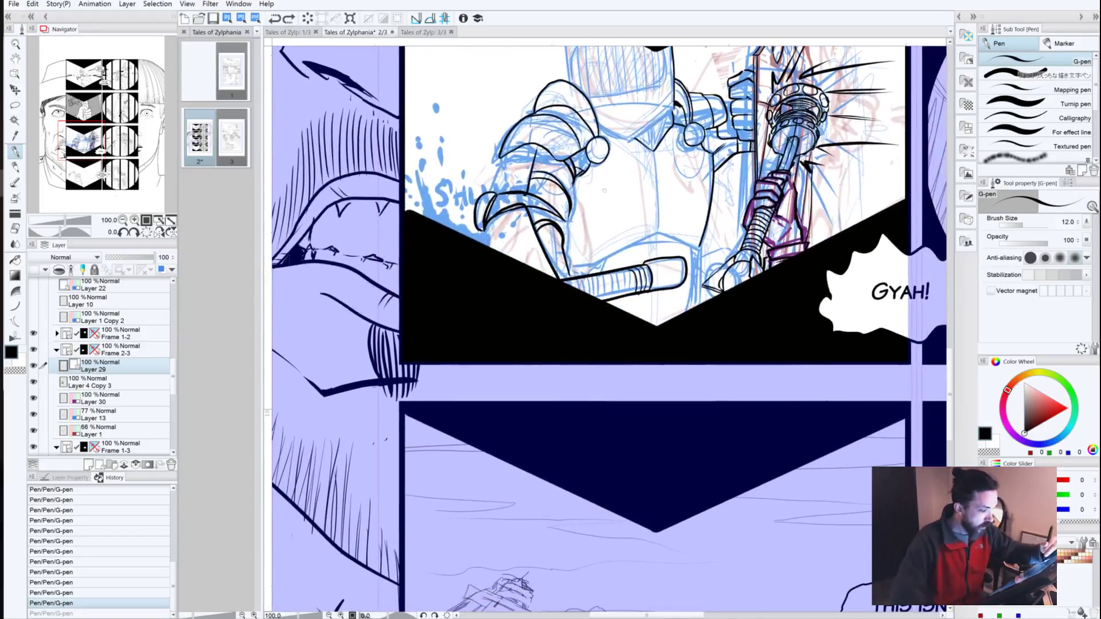
pyautogui.moveTo(627, 271); pyautogui.dragTo(631, 288)
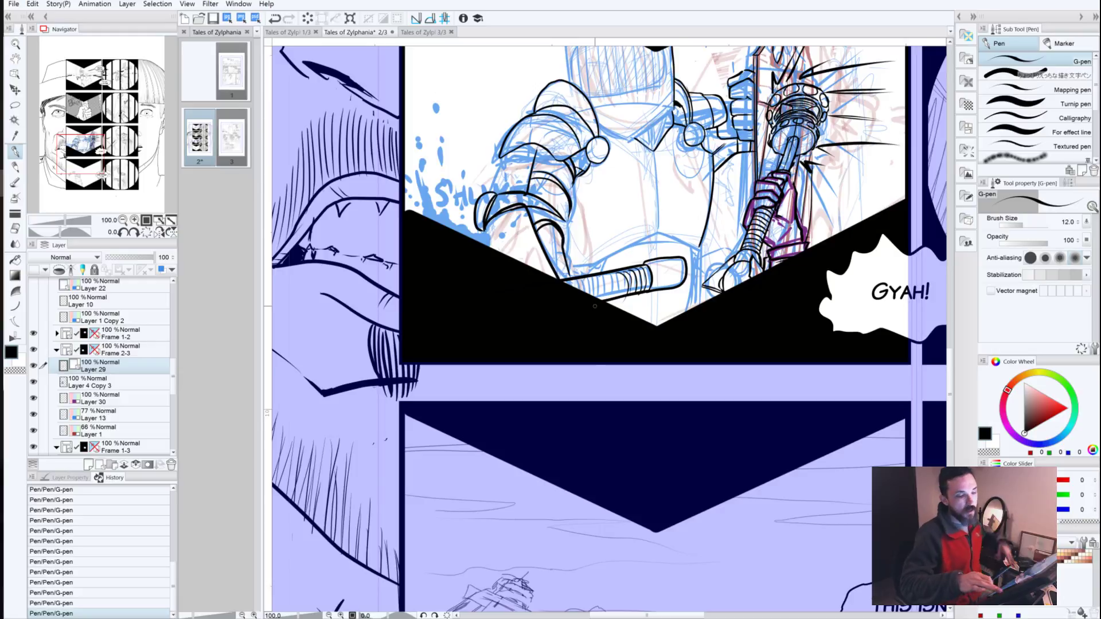
pyautogui.hotkey('ctrl', 'z')
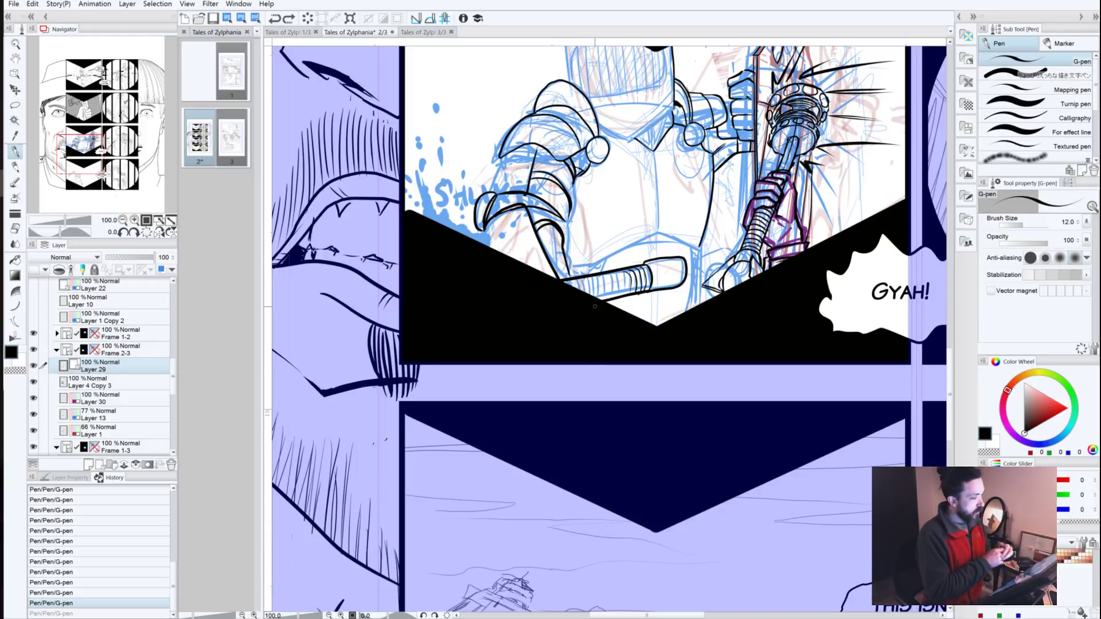
# Step: Zoom out to 50% and compare the waist handle with and without its latest band strokes using undo and redo
pyautogui.click(122, 220)
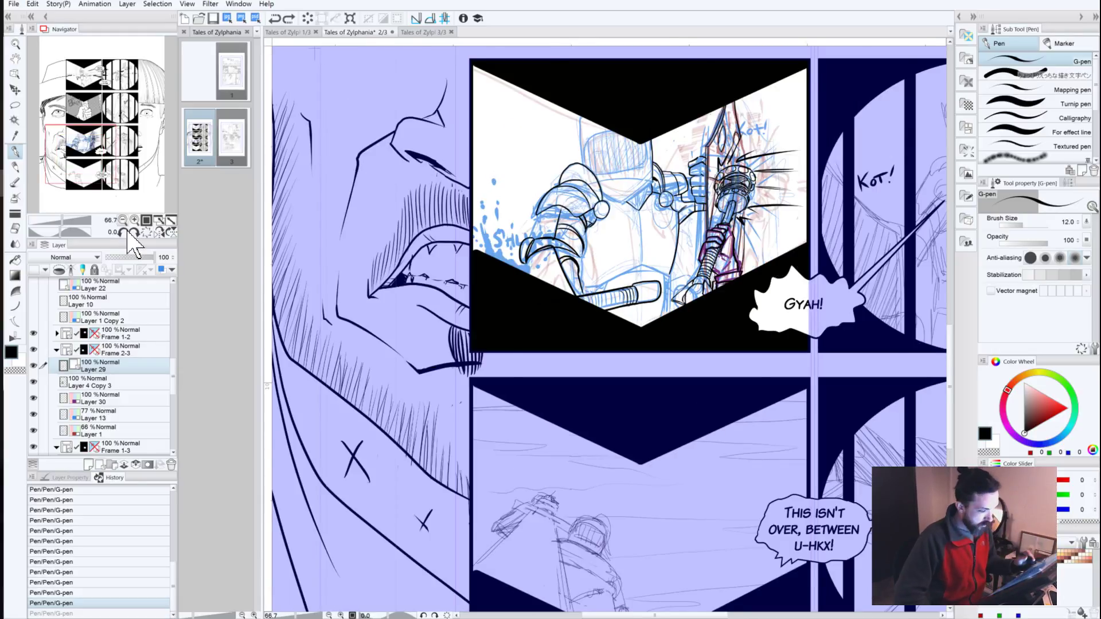
pyautogui.click(122, 220)
pyautogui.hotkey('ctrl', 'z')
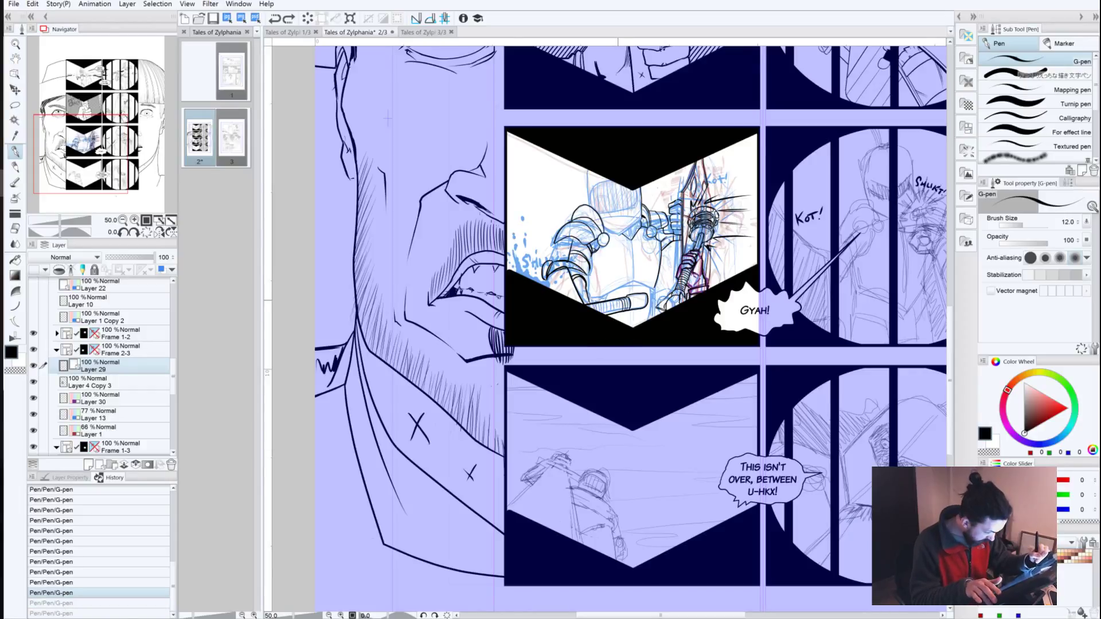
pyautogui.hotkey('ctrl', 'y')
pyautogui.hotkey('ctrl', 'y')
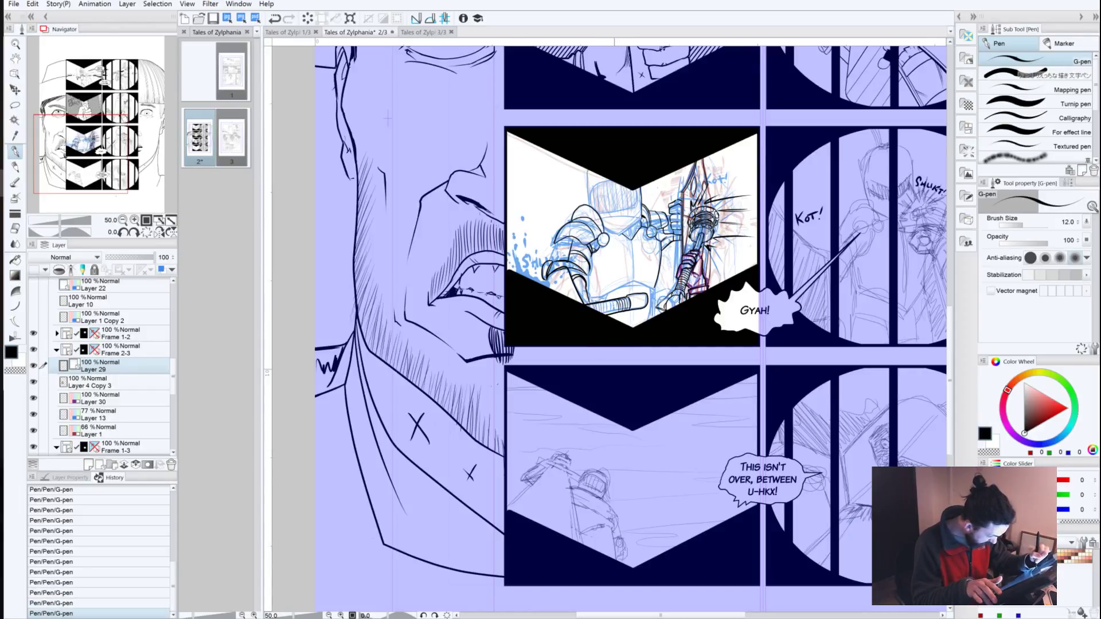
pyautogui.hotkey('ctrl', 'z')
pyautogui.hotkey('ctrl', 'z')
pyautogui.hotkey('ctrl', 'z')
pyautogui.hotkey('ctrl', 'z')
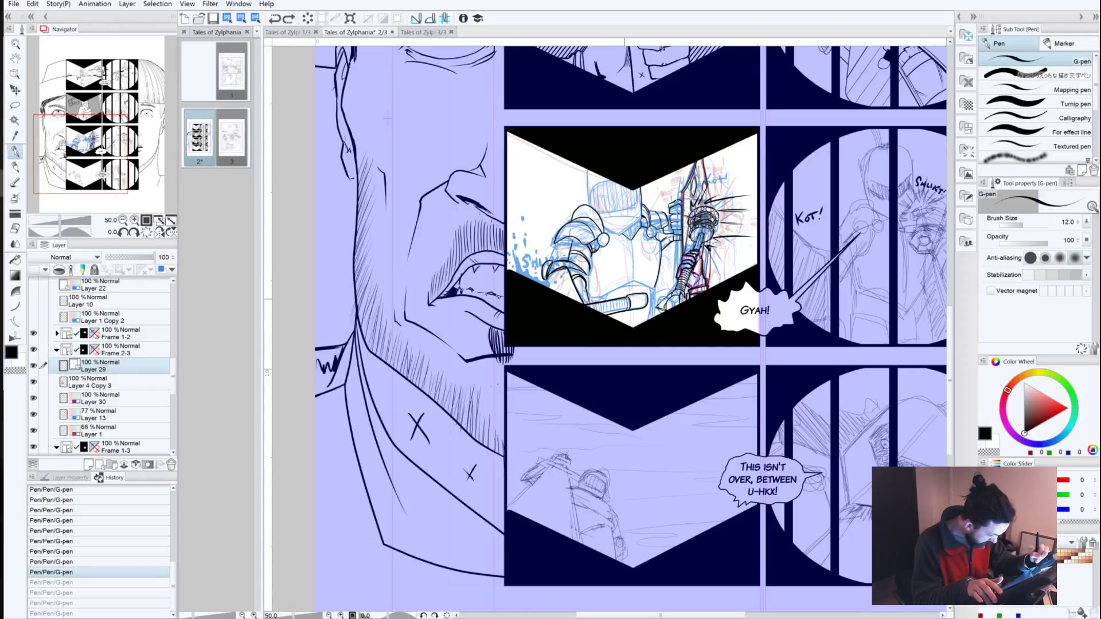
pyautogui.hotkey('ctrl', 'z')
pyautogui.hotkey('ctrl', 'z')
pyautogui.hotkey('ctrl', 'y')
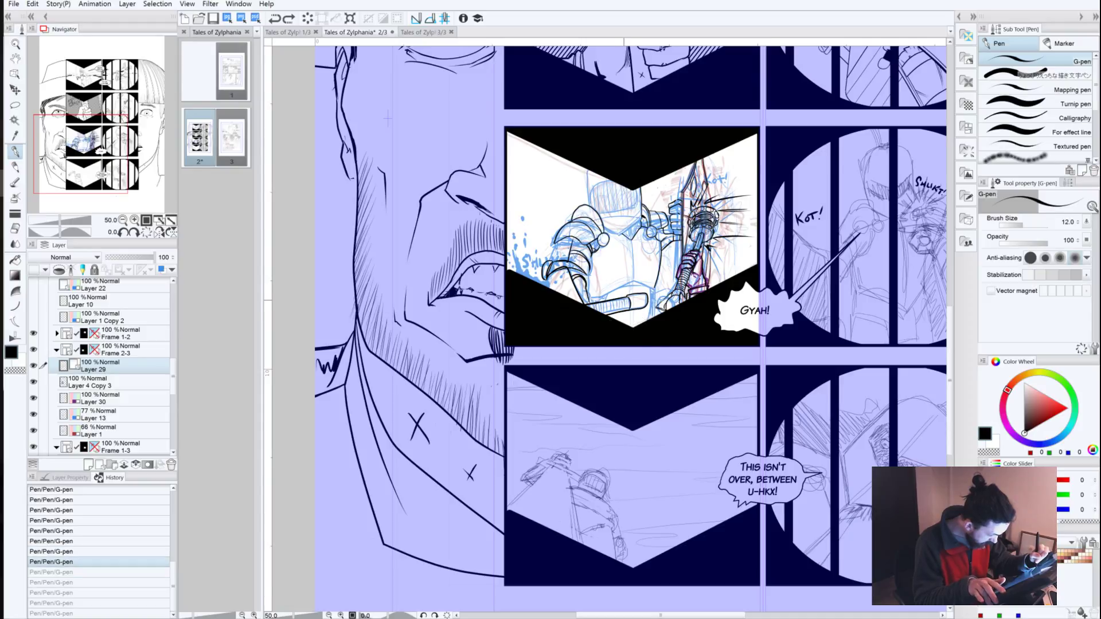
pyautogui.hotkey('ctrl', 'y')
pyautogui.hotkey('ctrl', 'y')
pyautogui.hotkey('ctrl', 'y')
pyautogui.hotkey('ctrl', 'y')
pyautogui.hotkey('ctrl', 'y')
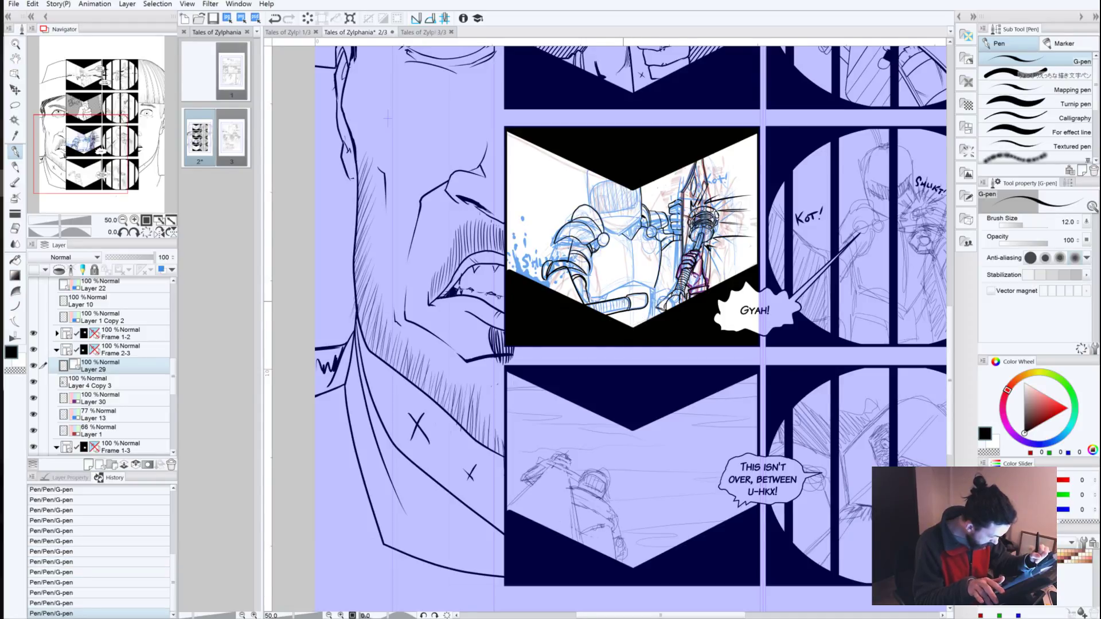
# Step: Ink more narrow curved bands across the waist handle's grip, toggling undo and redo to judge the strokes
pyautogui.moveTo(624, 301)
pyautogui.mouseDown()
pyautogui.moveTo(641, 326)
pyautogui.moveTo(629, 310)
pyautogui.mouseUp()
pyautogui.hotkey('ctrl', 'z')
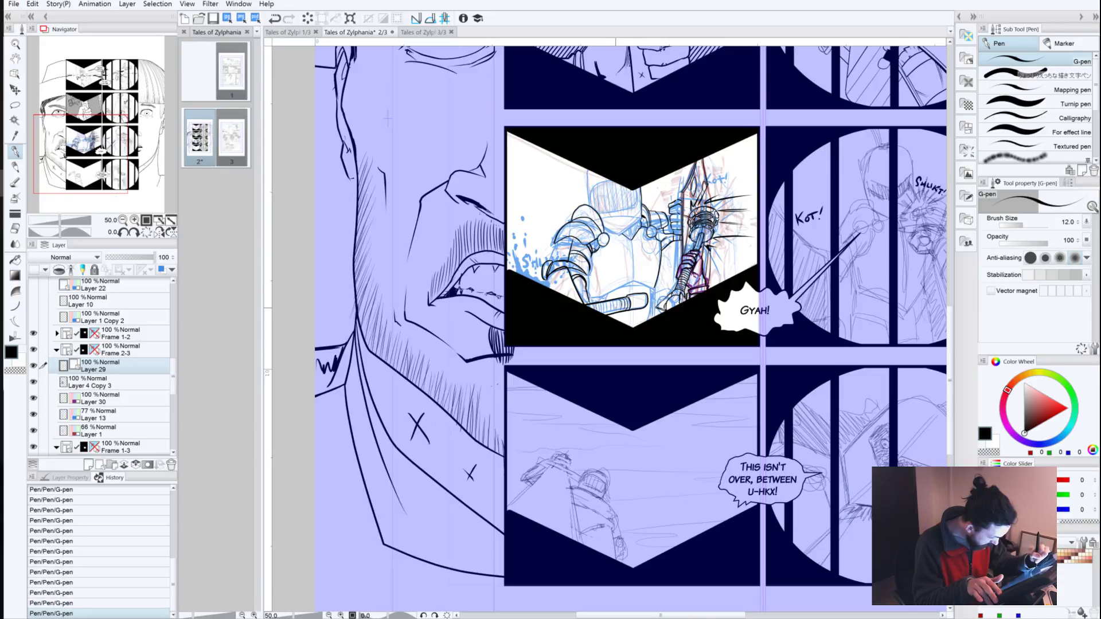
pyautogui.hotkey('ctrl', 'z')
pyautogui.hotkey('ctrl', 'z')
pyautogui.hotkey('ctrl', 'z')
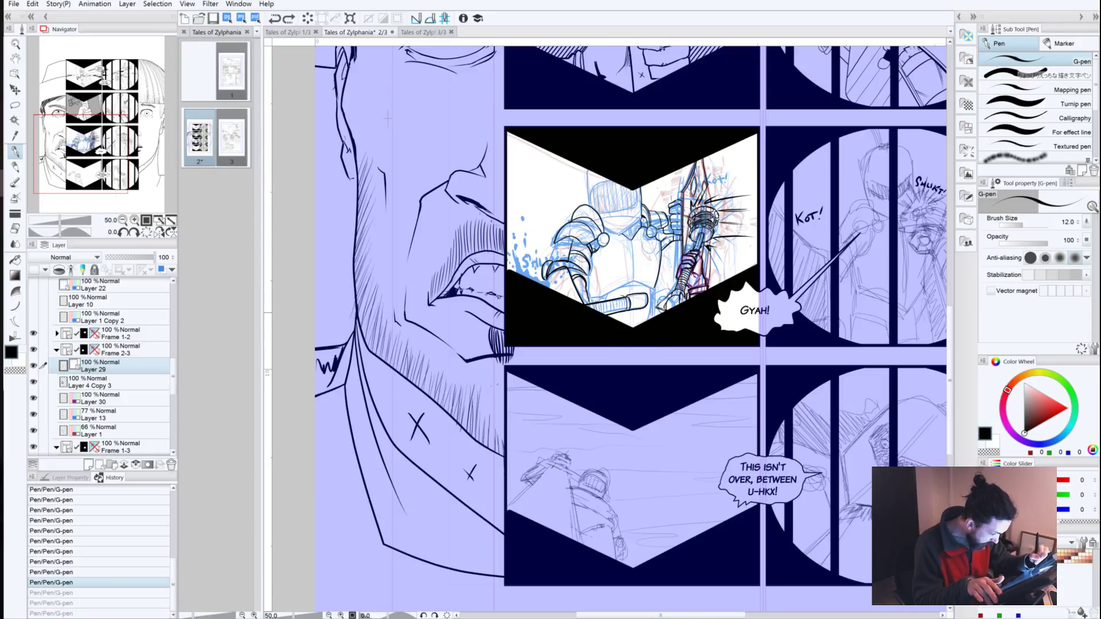
pyautogui.hotkey('ctrl', 'y')
pyautogui.hotkey('ctrl', 'y')
pyautogui.hotkey('ctrl', 'y')
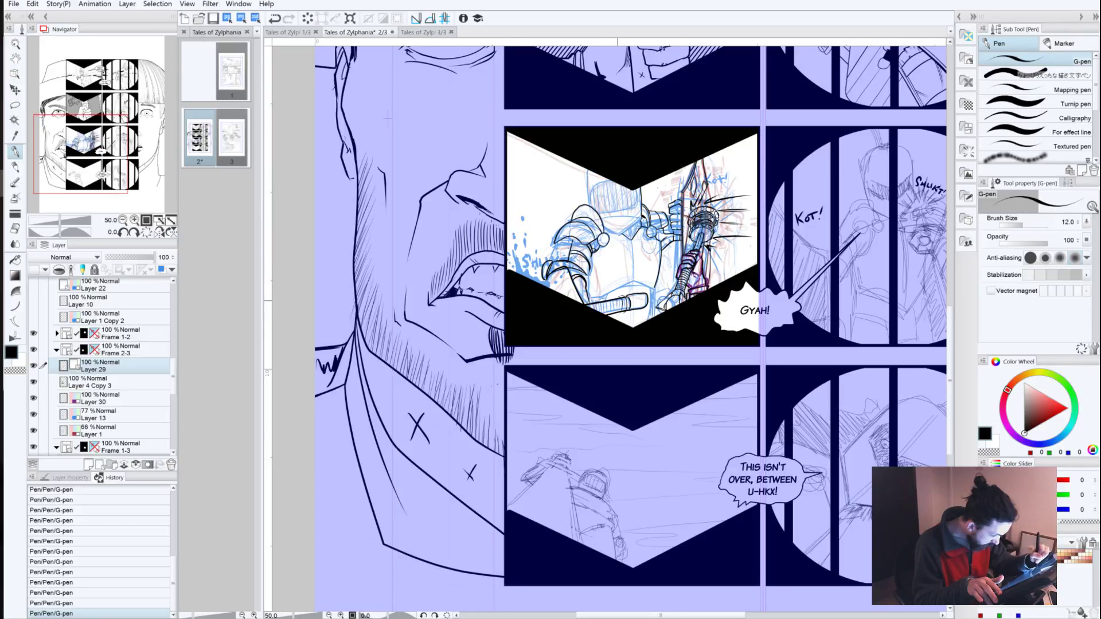
pyautogui.hotkey('ctrl', 'z')
pyautogui.hotkey('ctrl', 'z')
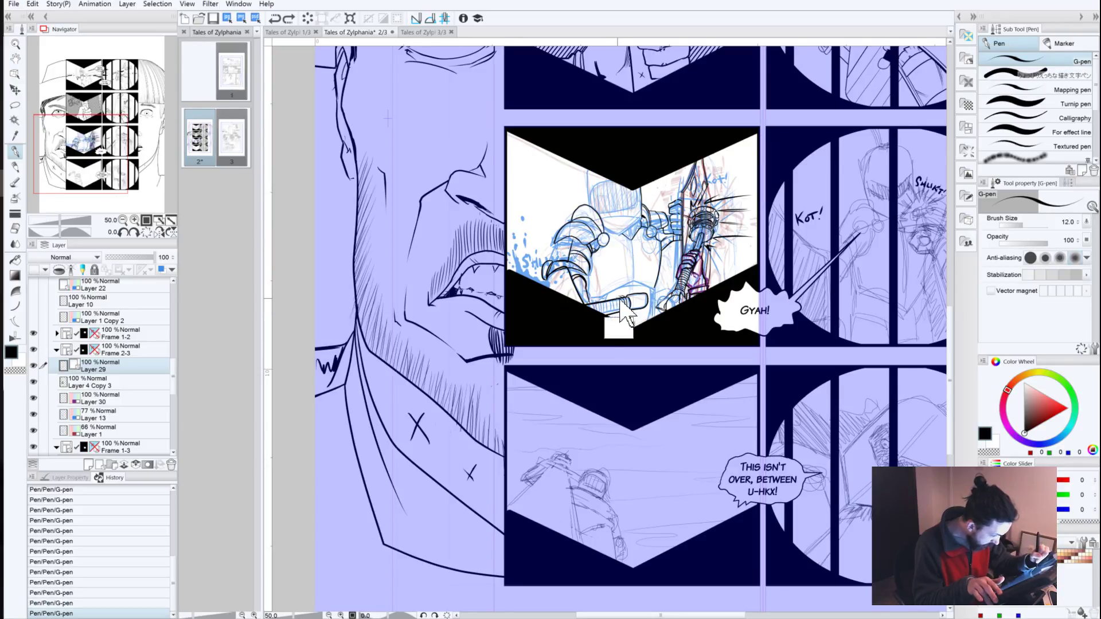
# Step: Extend the curved bands along the waist handle's grip down to the panel border, undoing and redrawing misplaced strokes
pyautogui.moveTo(618, 299); pyautogui.dragTo(619, 310)
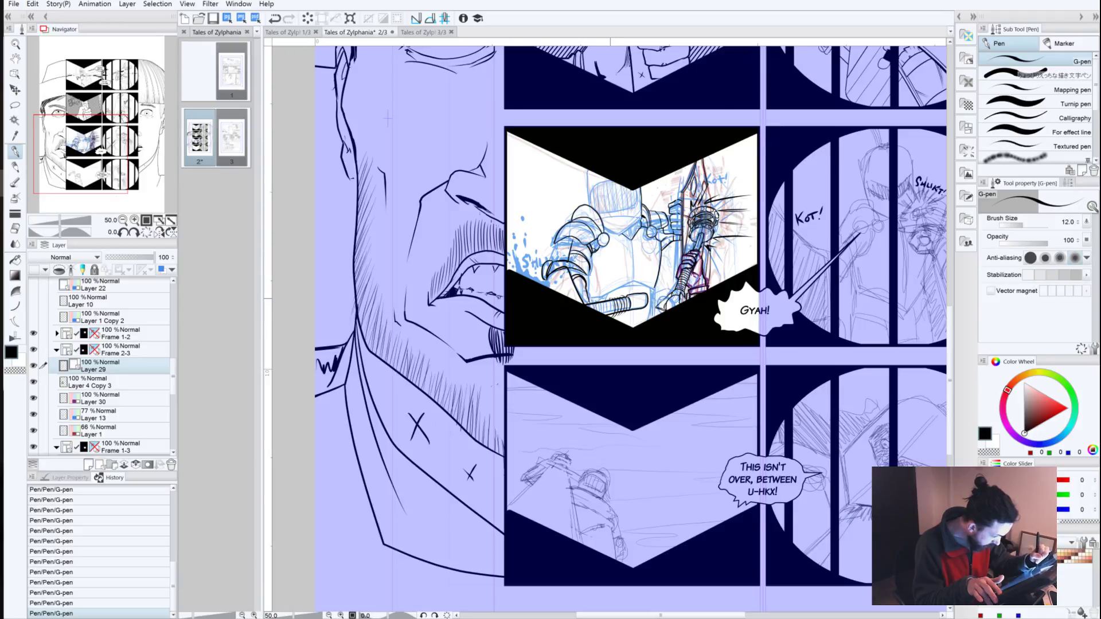
pyautogui.hotkey('ctrl', 'z')
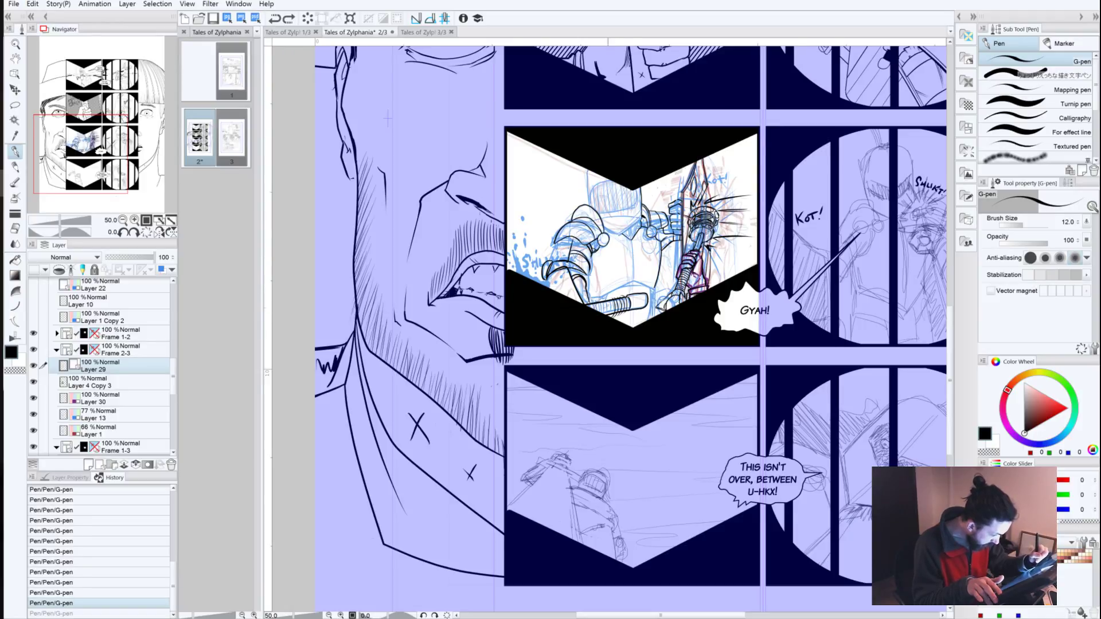
pyautogui.hotkey('ctrl', 'y')
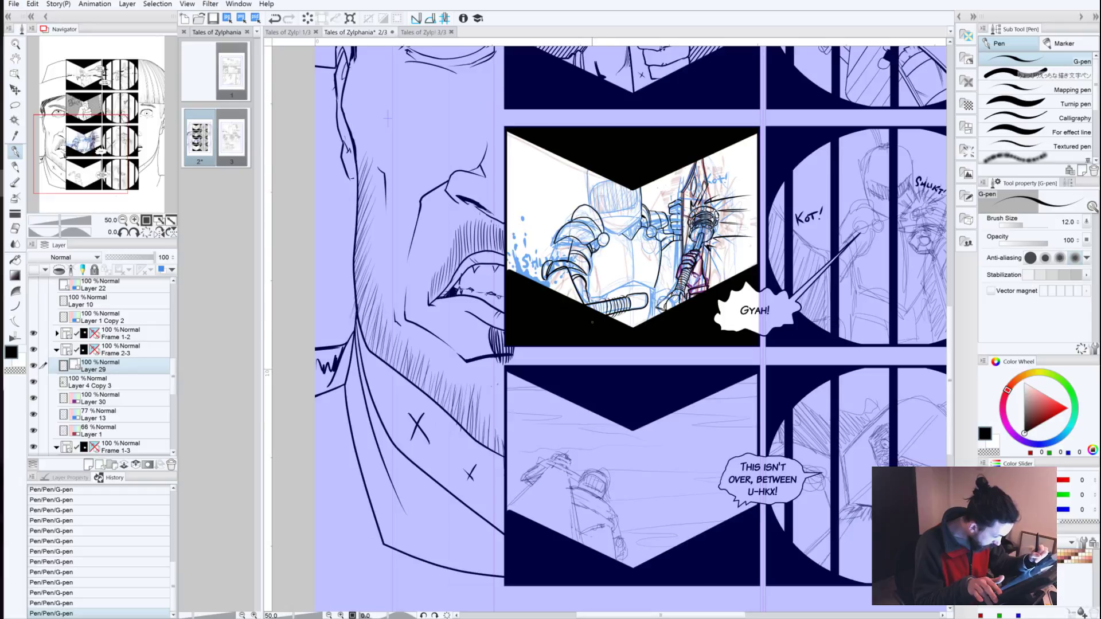
pyautogui.hotkey('ctrl', 'z')
pyautogui.hotkey('ctrl', 'y')
pyautogui.hotkey('ctrl', 'z')
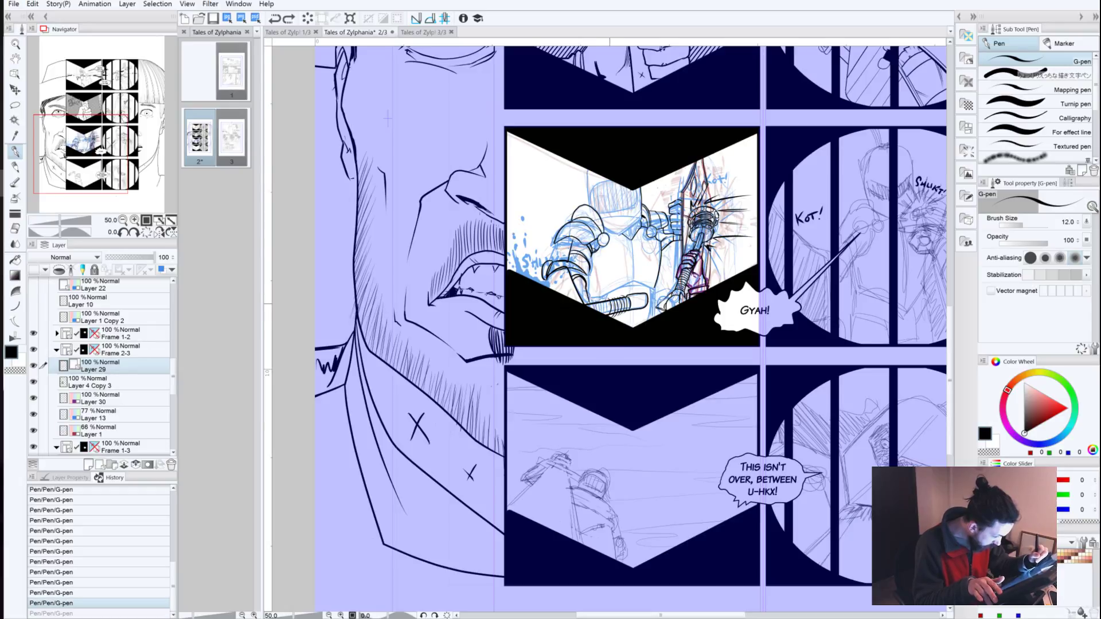
pyautogui.hotkey('ctrl', 'z')
pyautogui.hotkey('ctrl', 'z')
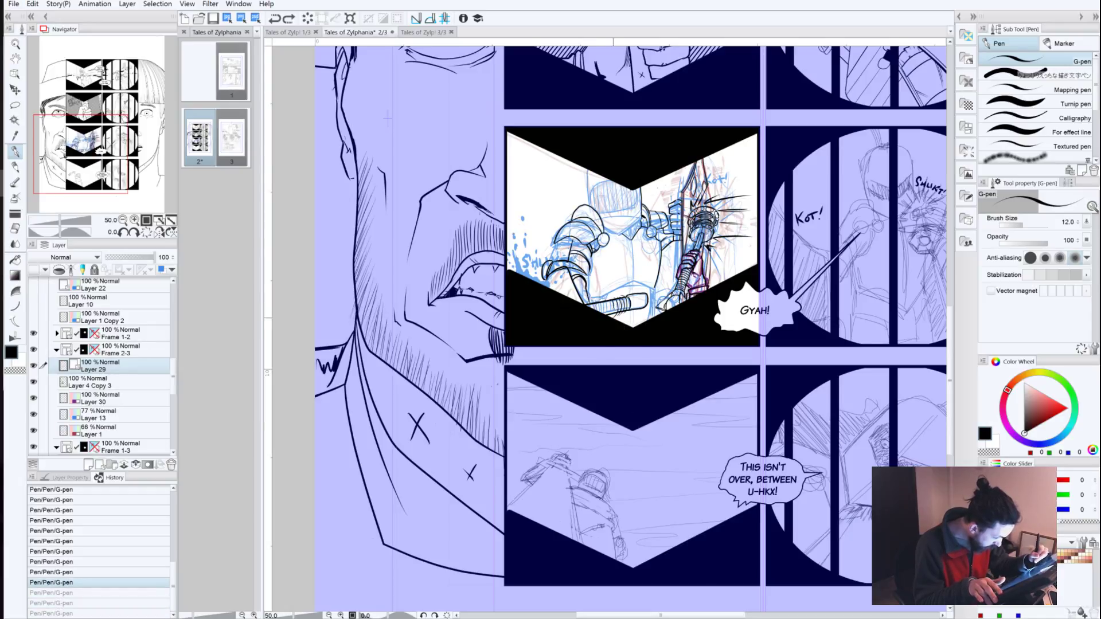
pyautogui.moveTo(614, 303); pyautogui.dragTo(609, 318)
pyautogui.hotkey('ctrl', 'z')
pyautogui.hotkey('ctrl', 'z')
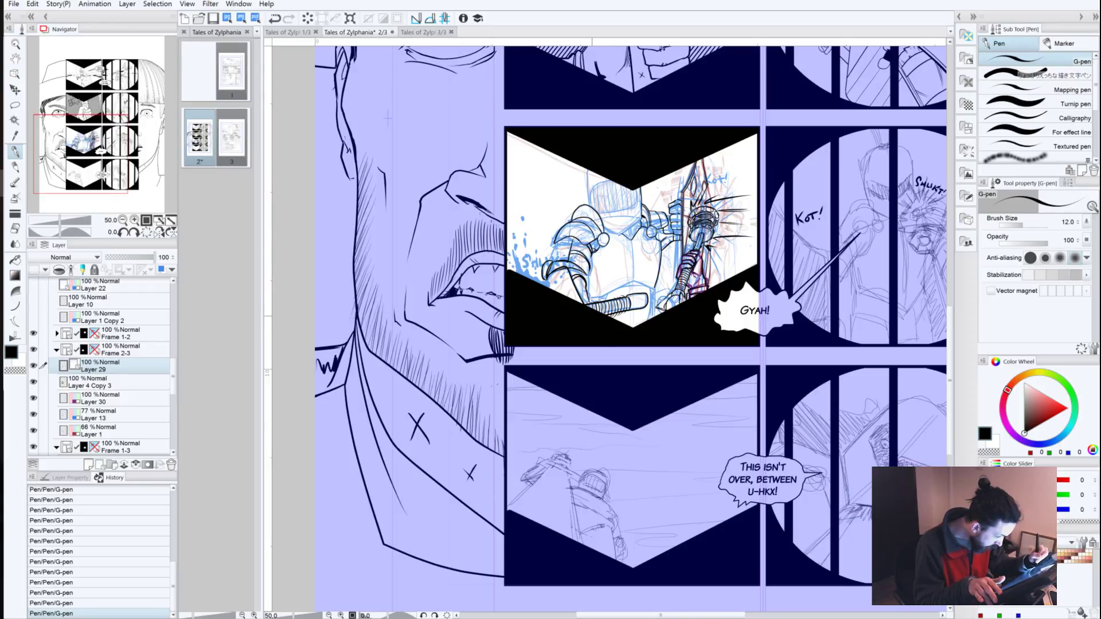
pyautogui.hotkey('ctrl', 'z')
pyautogui.hotkey('ctrl', 'y')
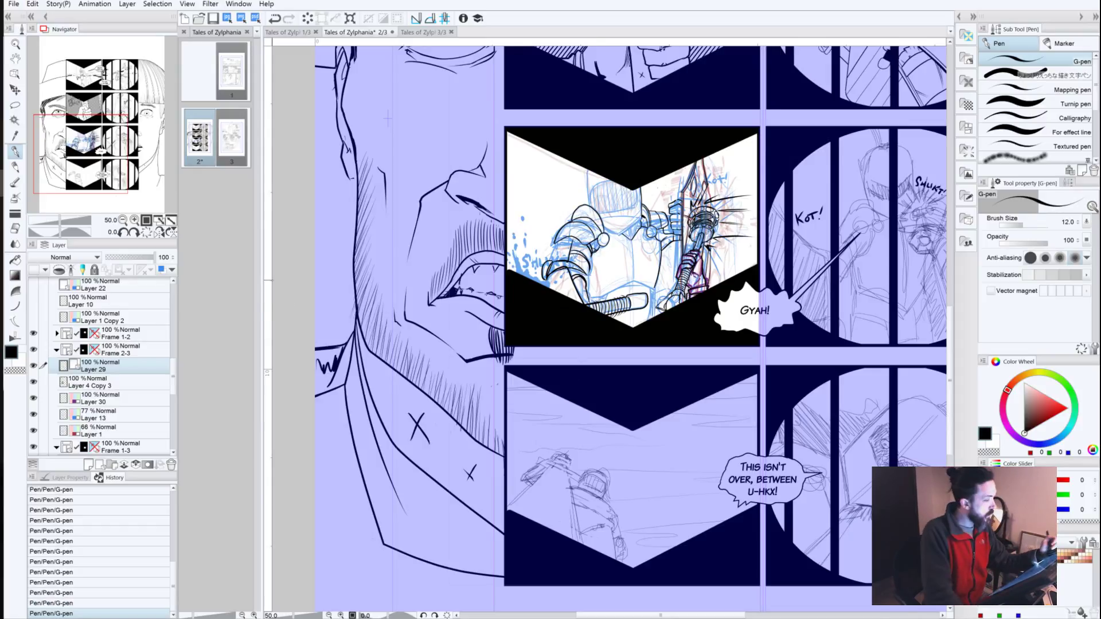
# Step: Erase the band ends that overshoot the upper and lower edges of the waist handle
pyautogui.click(135, 220)
pyautogui.click(135, 220)
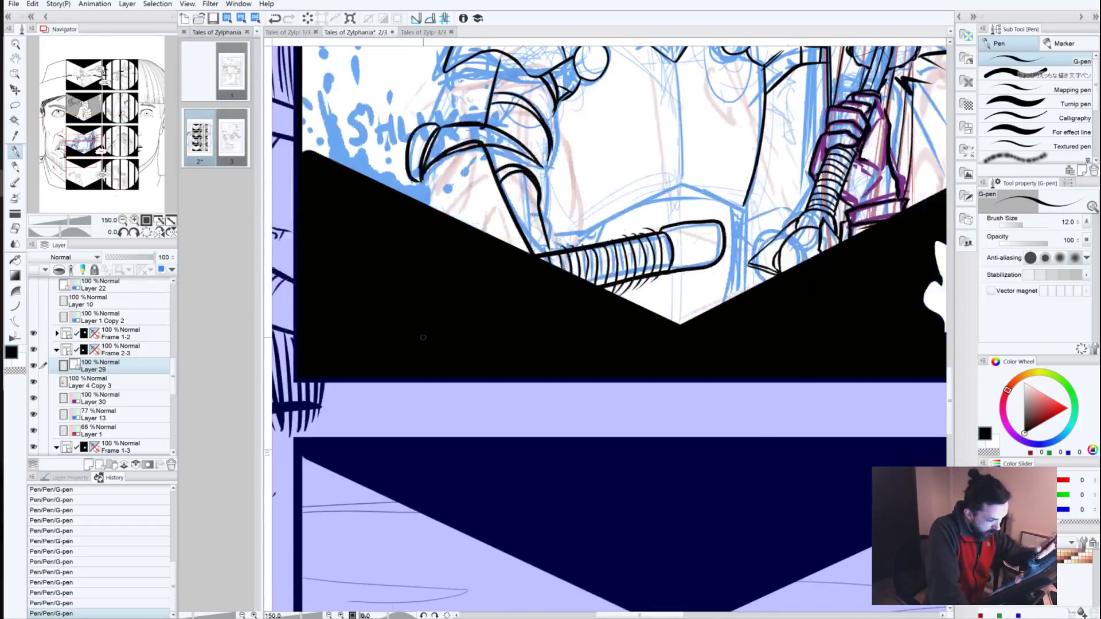
pyautogui.moveTo(657, 280); pyautogui.dragTo(621, 291)
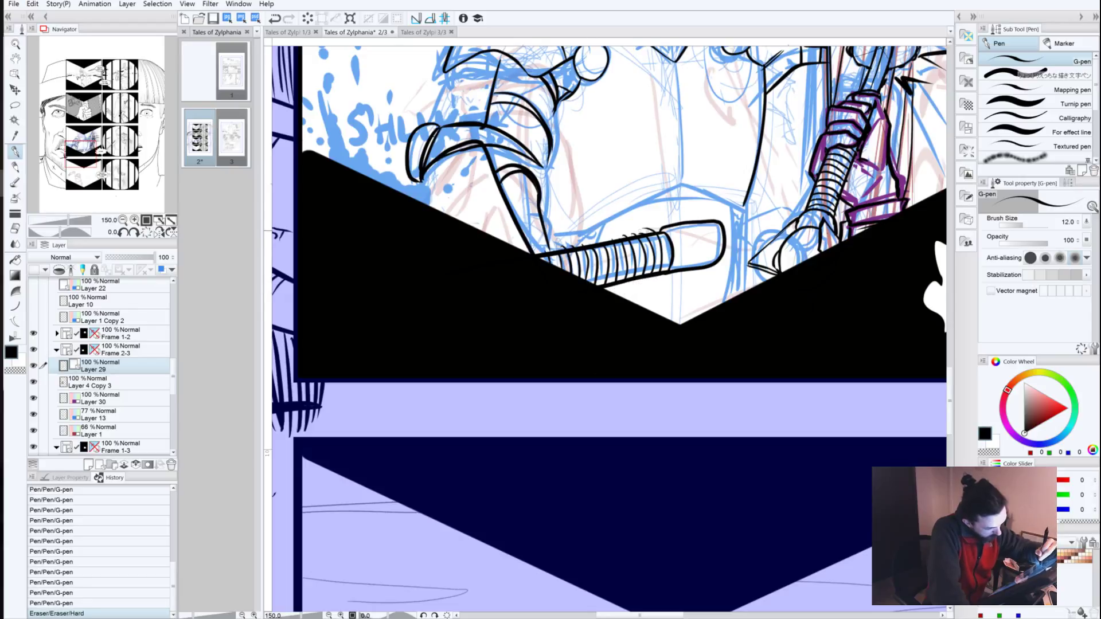
pyautogui.moveTo(656, 228); pyautogui.dragTo(559, 247)
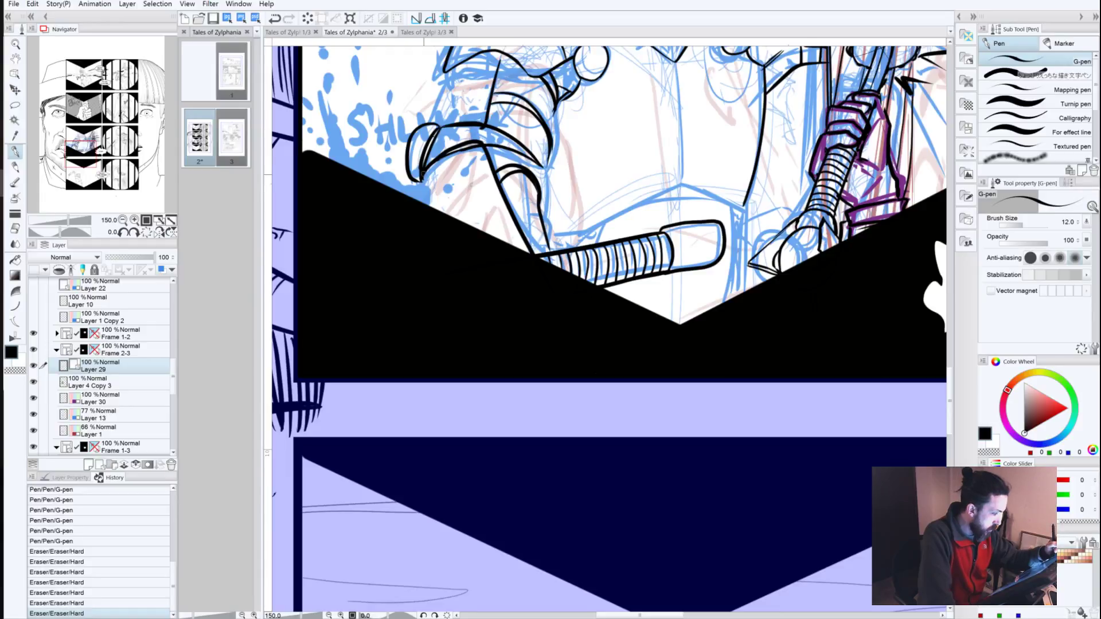
# Step: Ink the forearm's outer edge below the elbow guard and fill both ends of its inner plate with solid black
pyautogui.moveTo(425, 171); pyautogui.dragTo(416, 202)
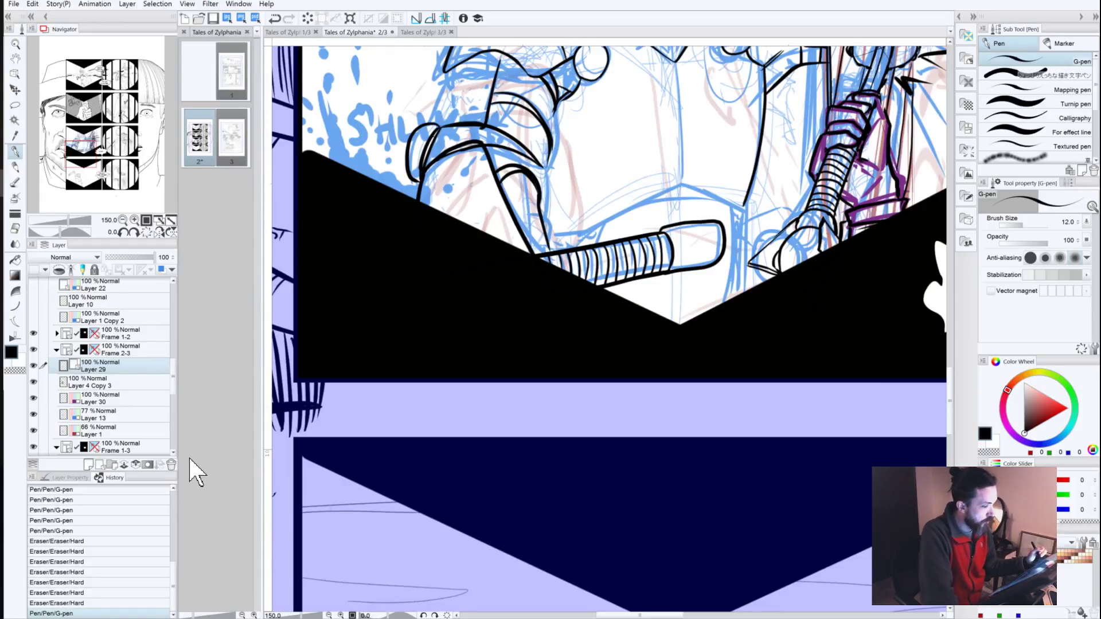
pyautogui.moveTo(524, 230)
pyautogui.mouseDown()
pyautogui.moveTo(545, 250)
pyautogui.moveTo(529, 239)
pyautogui.moveTo(541, 233)
pyautogui.moveTo(530, 239)
pyautogui.mouseUp()
pyautogui.moveTo(520, 170); pyautogui.dragTo(500, 175)
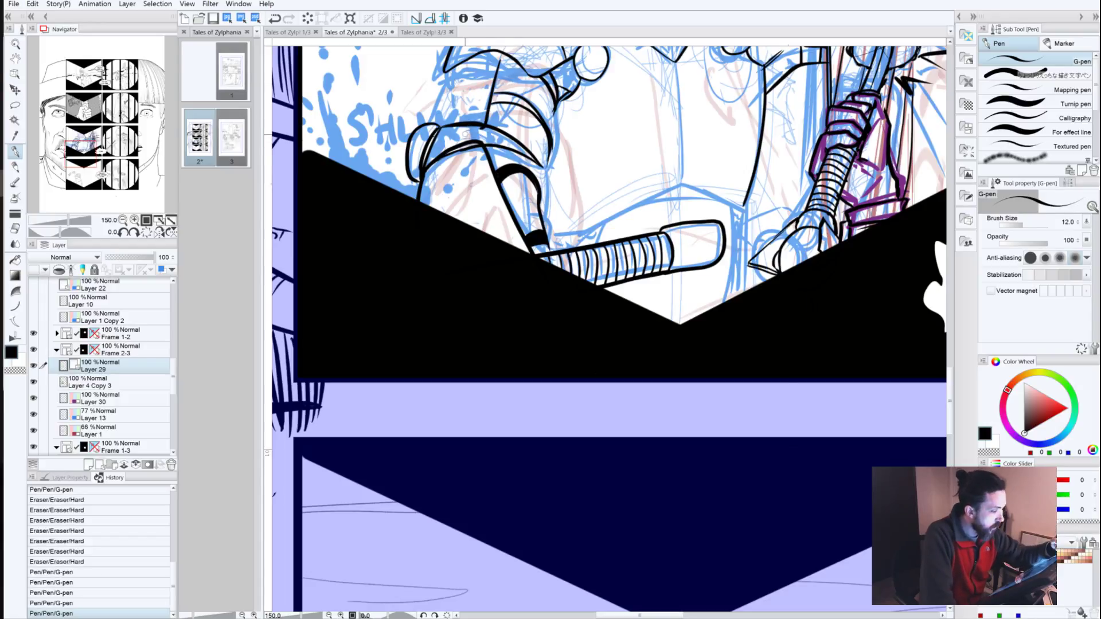
# Step: Mark small X's on the elbow guard and upper-arm plate, and touch up the gap beneath the round shoulder joint
pyautogui.moveTo(469, 148)
pyautogui.mouseDown()
pyautogui.moveTo(446, 156)
pyautogui.moveTo(440, 129)
pyautogui.moveTo(453, 138)
pyautogui.mouseUp()
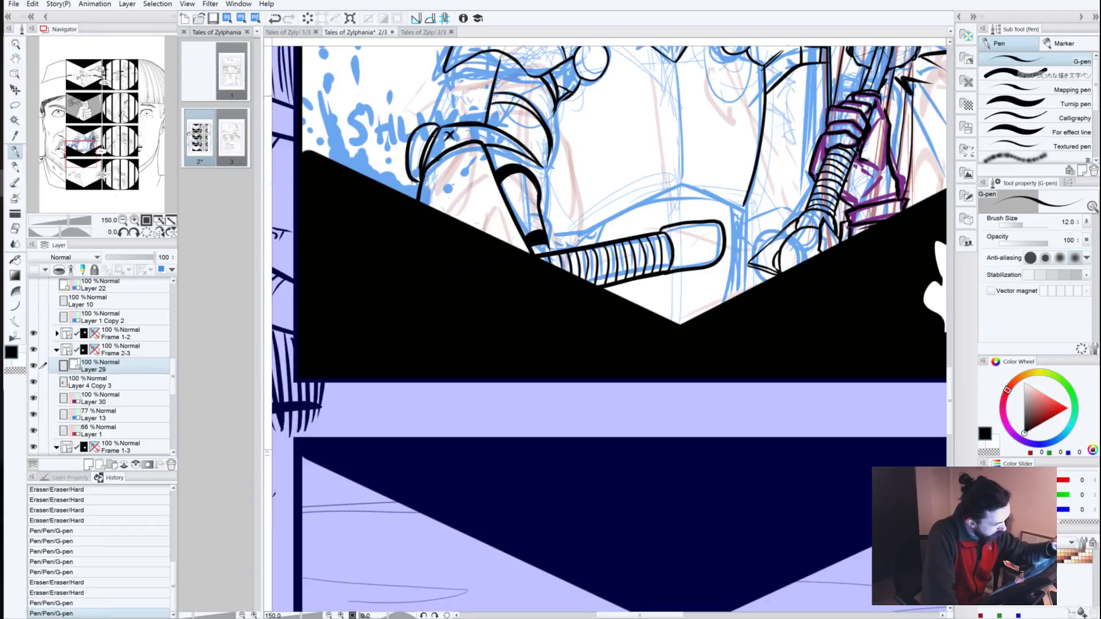
pyautogui.moveTo(508, 95); pyautogui.dragTo(504, 98)
pyautogui.moveTo(448, 71); pyautogui.dragTo(426, 125)
pyautogui.moveTo(404, 172); pyautogui.dragTo(402, 301)
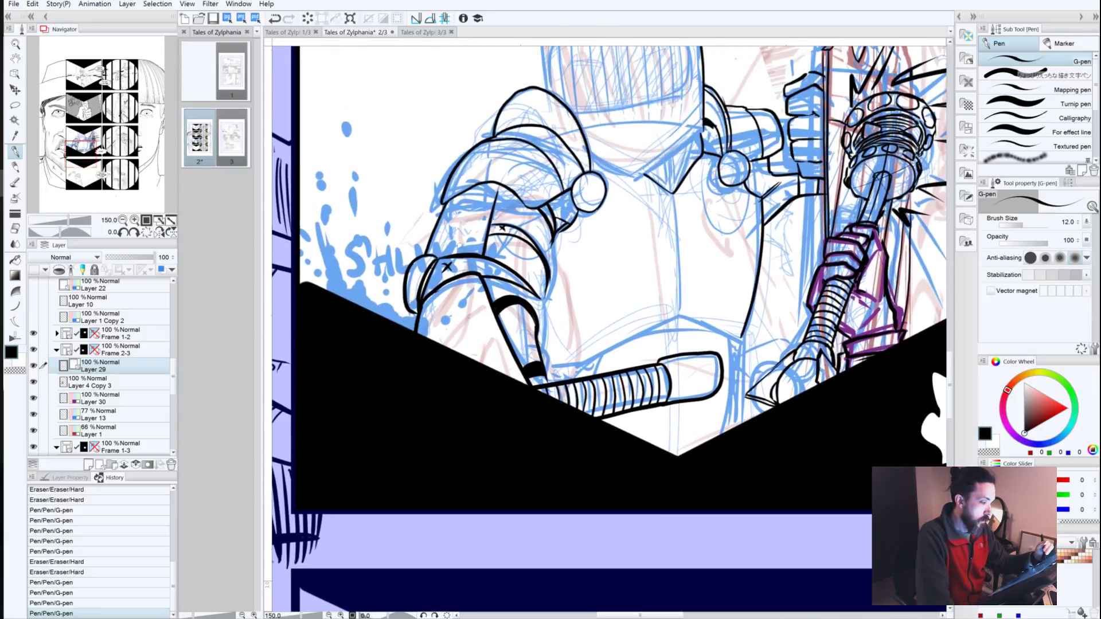
pyautogui.moveTo(544, 214); pyautogui.dragTo(551, 207)
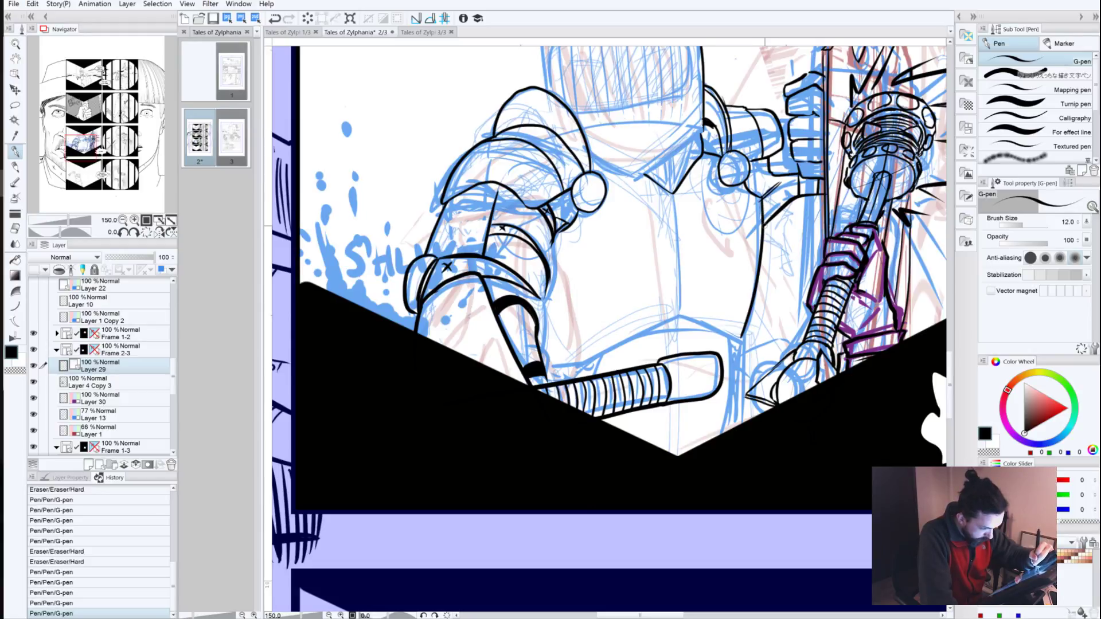
# Step: Ink the lower forearm lines of the arm gripping the shield and mark its wrist section with a small X
pyautogui.moveTo(765, 210); pyautogui.dragTo(796, 201)
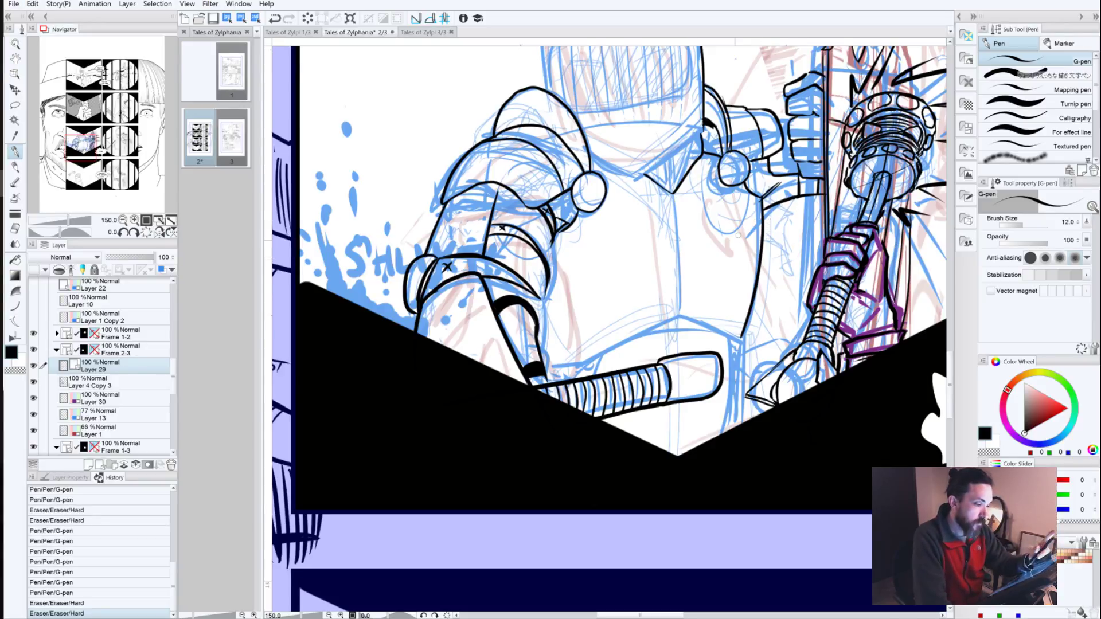
pyautogui.moveTo(756, 202); pyautogui.dragTo(814, 192)
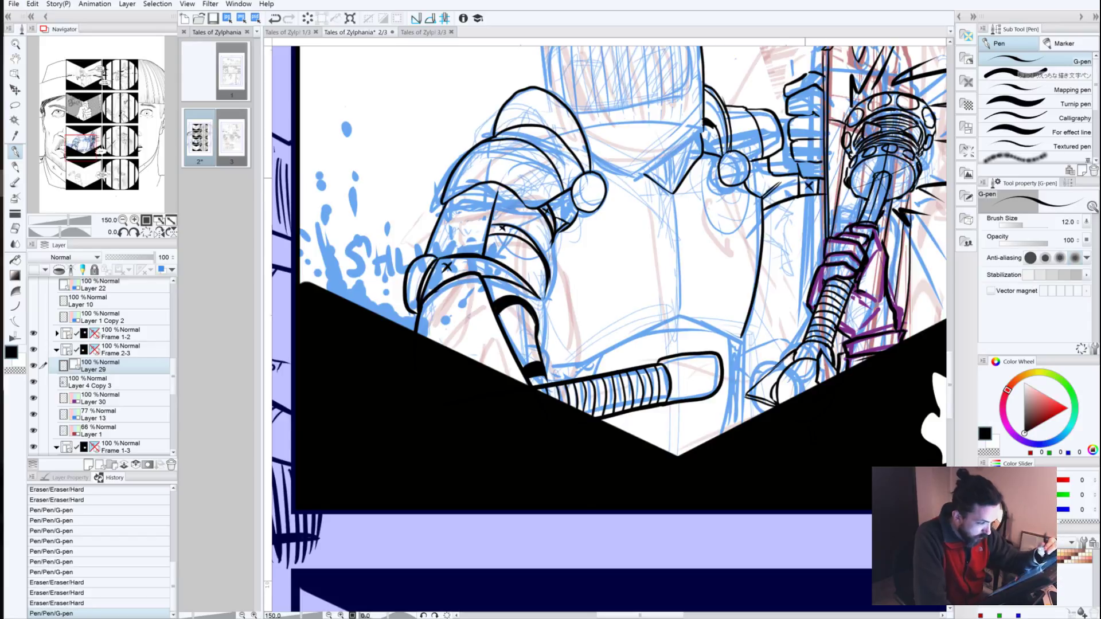
# Step: Ink the helmet's pointed V-shaped lower edge above the chest with a thick line and erase the stray ends
pyautogui.moveTo(708, 132)
pyautogui.mouseDown()
pyautogui.moveTo(714, 140)
pyautogui.moveTo(697, 135)
pyautogui.moveTo(629, 179)
pyautogui.mouseUp()
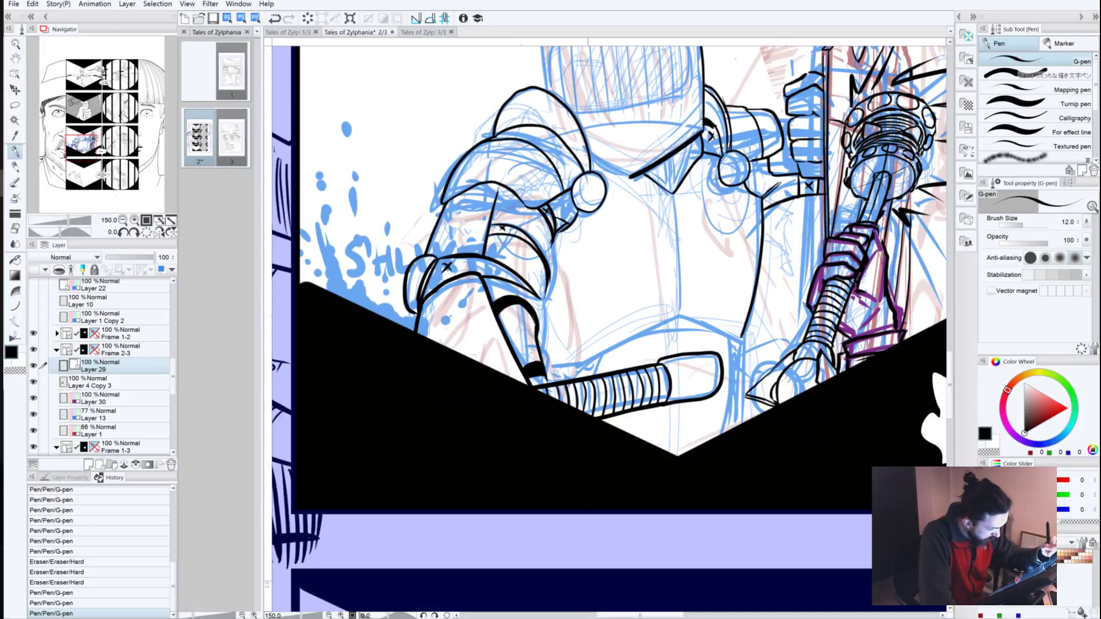
pyautogui.moveTo(578, 145); pyautogui.dragTo(641, 182)
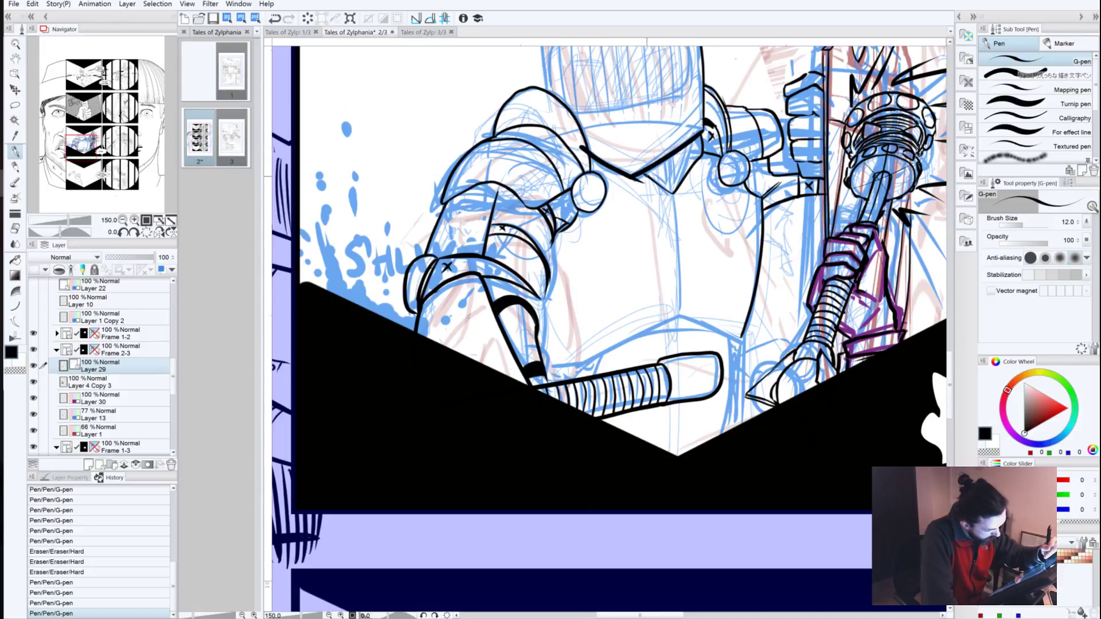
pyautogui.moveTo(701, 151); pyautogui.dragTo(671, 192)
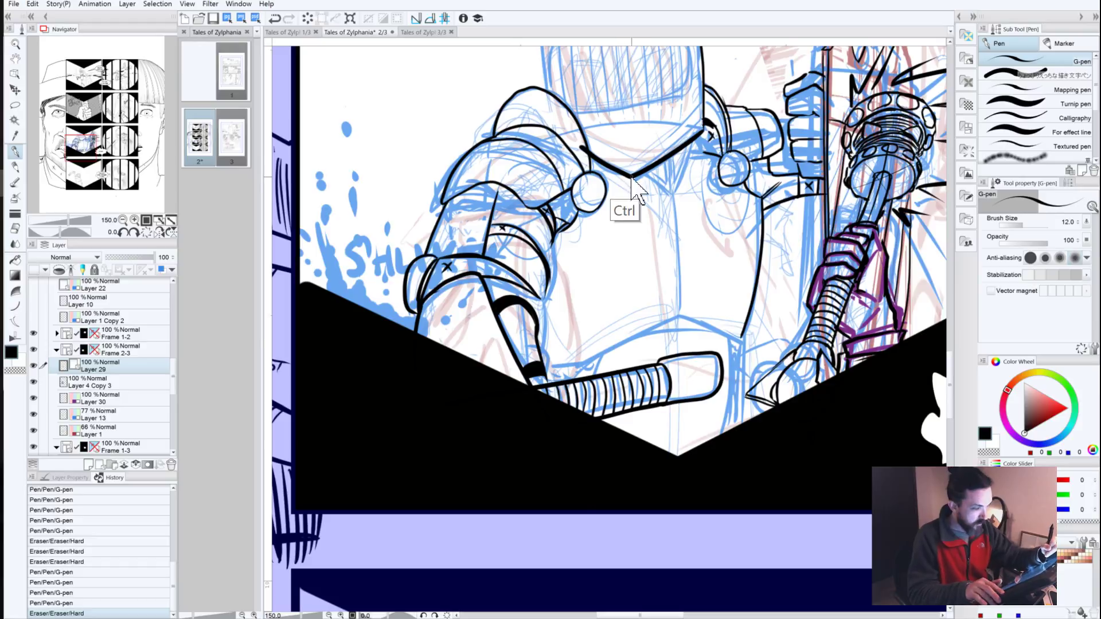
pyautogui.hotkey('ctrl', 'z')
pyautogui.hotkey('ctrl', 'y')
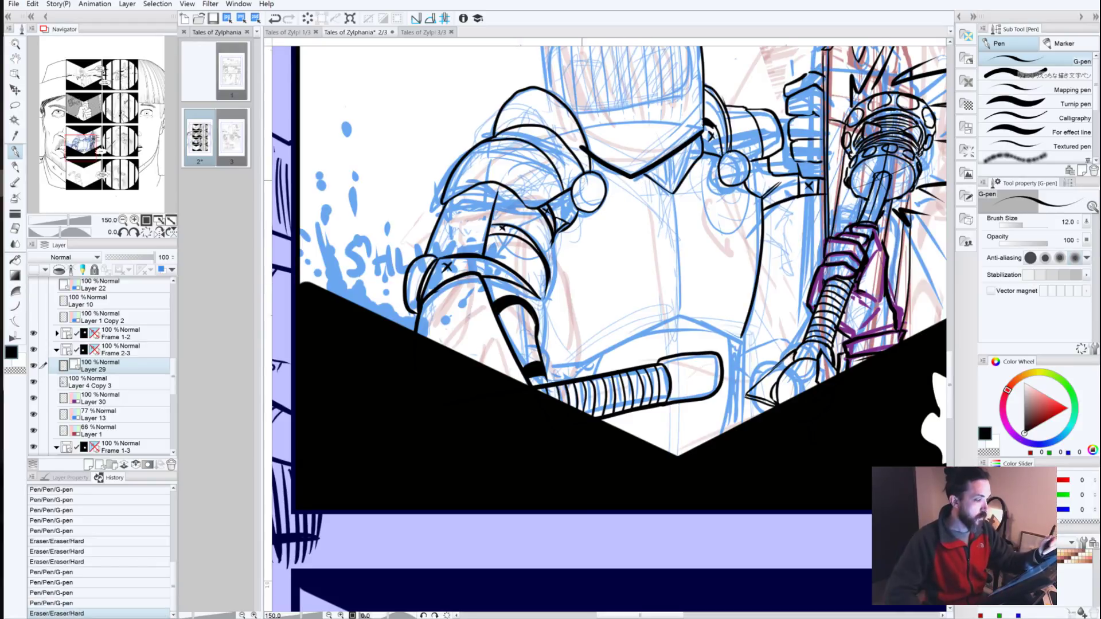
pyautogui.moveTo(580, 143); pyautogui.dragTo(587, 153)
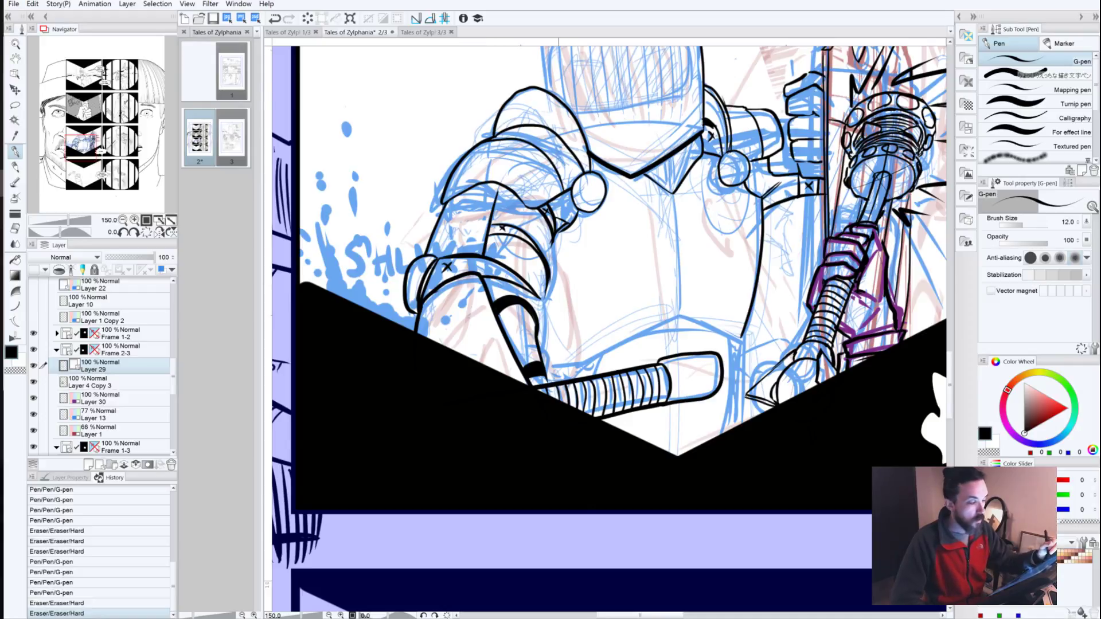
# Step: Ink the helmet's long side edge from the shoulder up to the panel border, redrawing it once
pyautogui.scroll(5, 579, 92)
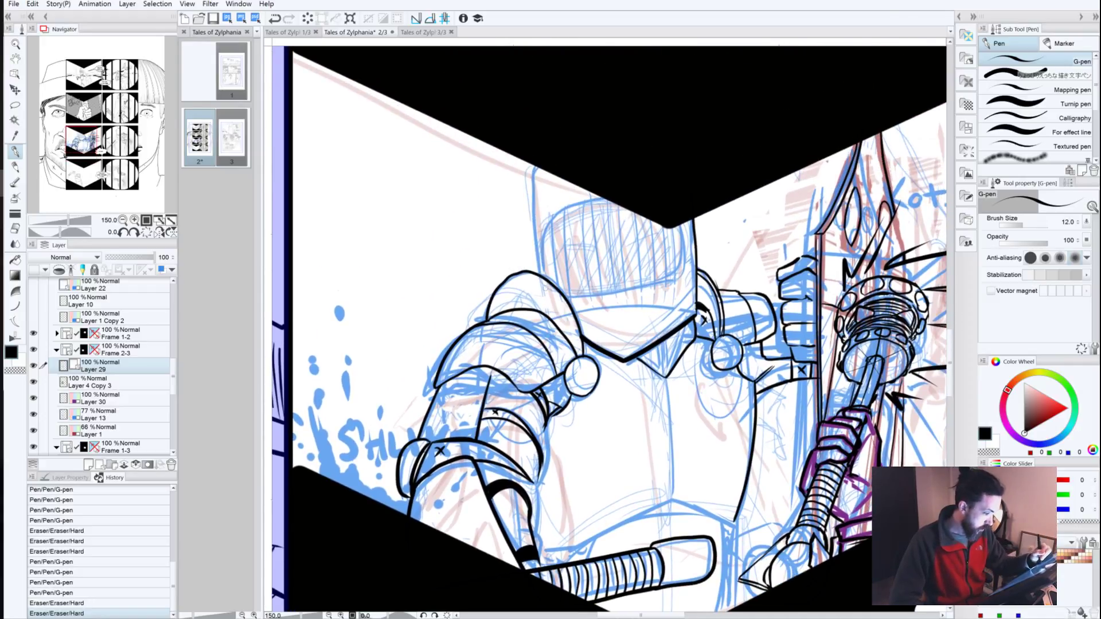
pyautogui.moveTo(536, 275); pyautogui.dragTo(527, 171)
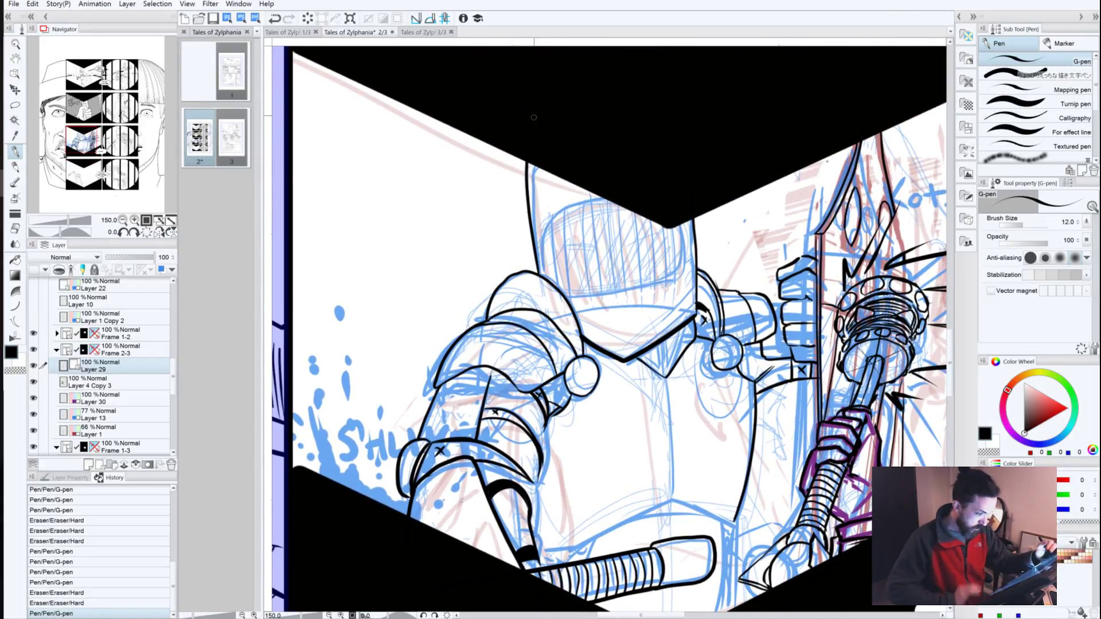
pyautogui.hotkey('ctrl', 'z')
pyautogui.moveTo(539, 289); pyautogui.dragTo(535, 167)
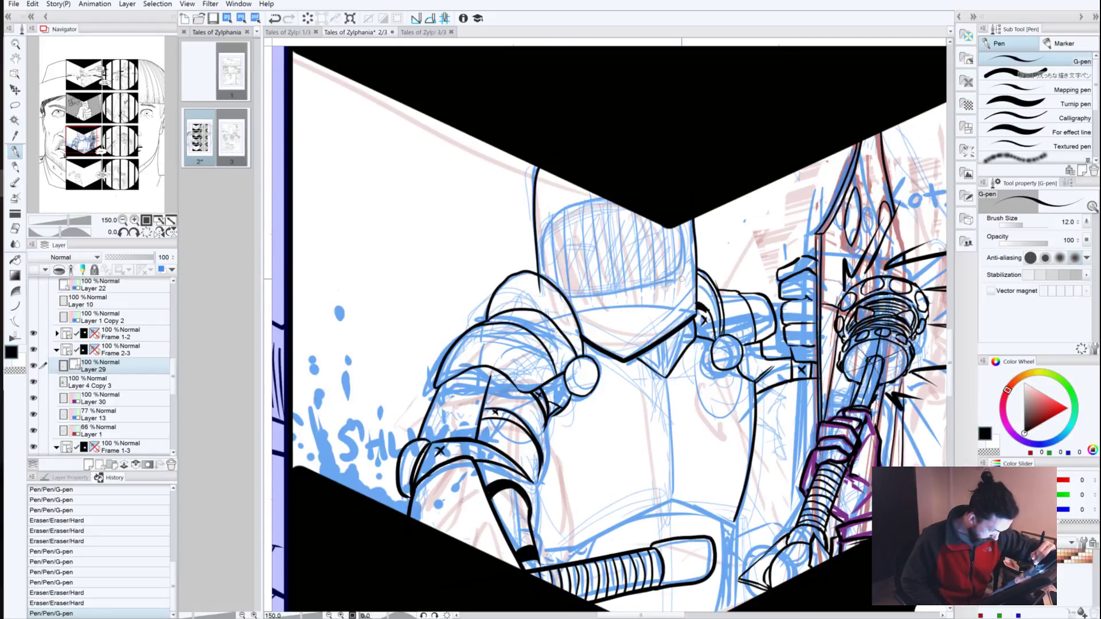
# Step: Ink the rounded rectangular outline of the helmet's visor up to the panel border
pyautogui.moveTo(685, 278)
pyautogui.mouseDown()
pyautogui.moveTo(553, 292)
pyautogui.moveTo(545, 250)
pyautogui.moveTo(561, 205)
pyautogui.mouseUp()
pyautogui.moveTo(686, 279); pyautogui.dragTo(681, 224)
pyautogui.moveTo(560, 209); pyautogui.dragTo(619, 199)
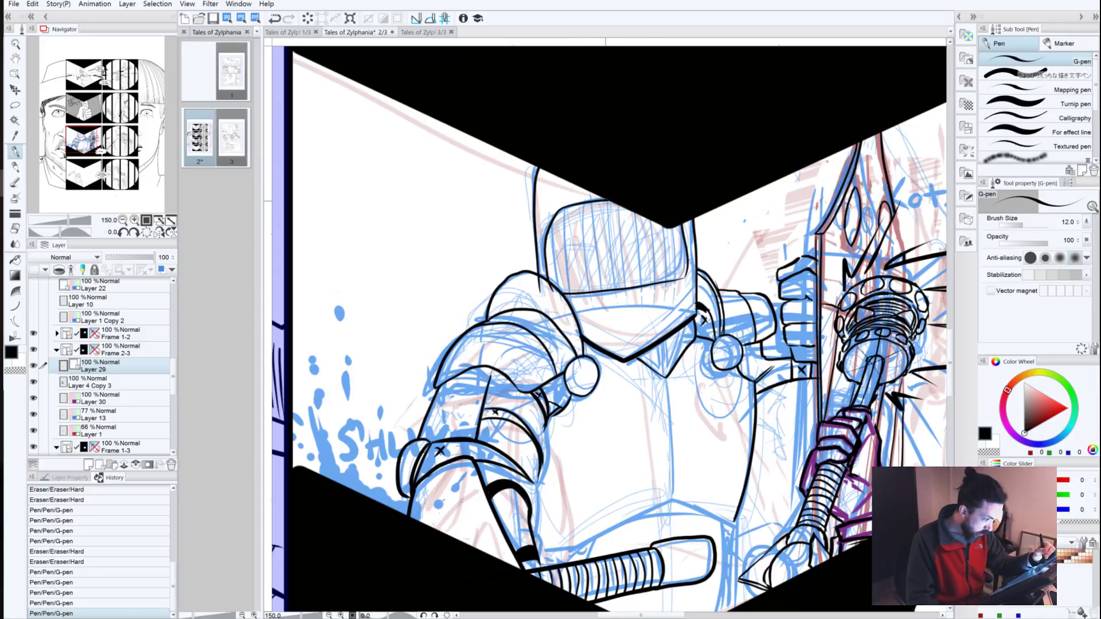
# Step: Ink the curved centre line down the helmet's visor, and try another vertical line beside it before undoing that line
pyautogui.moveTo(606, 200); pyautogui.dragTo(625, 320)
pyautogui.moveTo(618, 204); pyautogui.dragTo(633, 343)
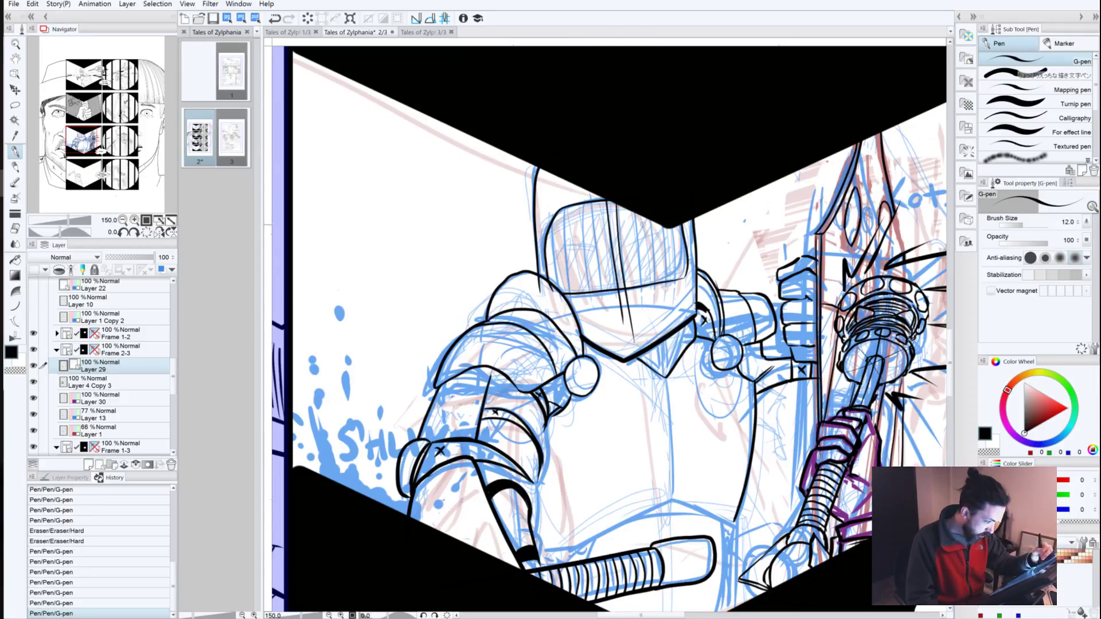
pyautogui.moveTo(645, 218); pyautogui.dragTo(651, 336)
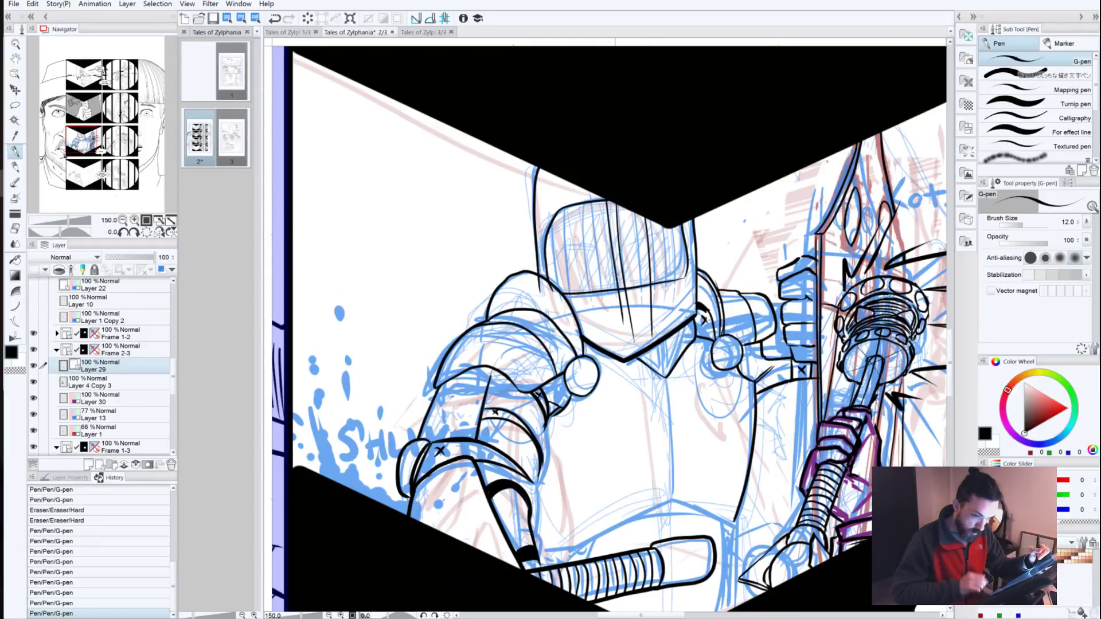
pyautogui.hotkey('ctrl', 'z')
pyautogui.hotkey('ctrl', 'z')
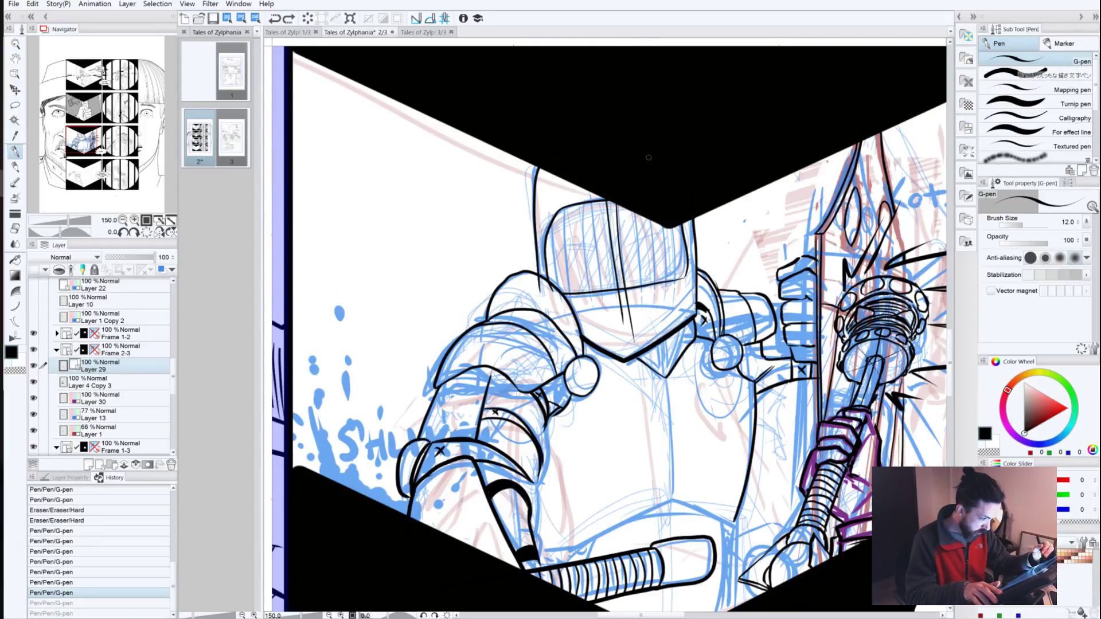
# Step: Check the finished knight's helmet in the top panel, and ink a first vertical visor bar beside the helmet's centre line on Layer 29
pyautogui.click(84, 73)
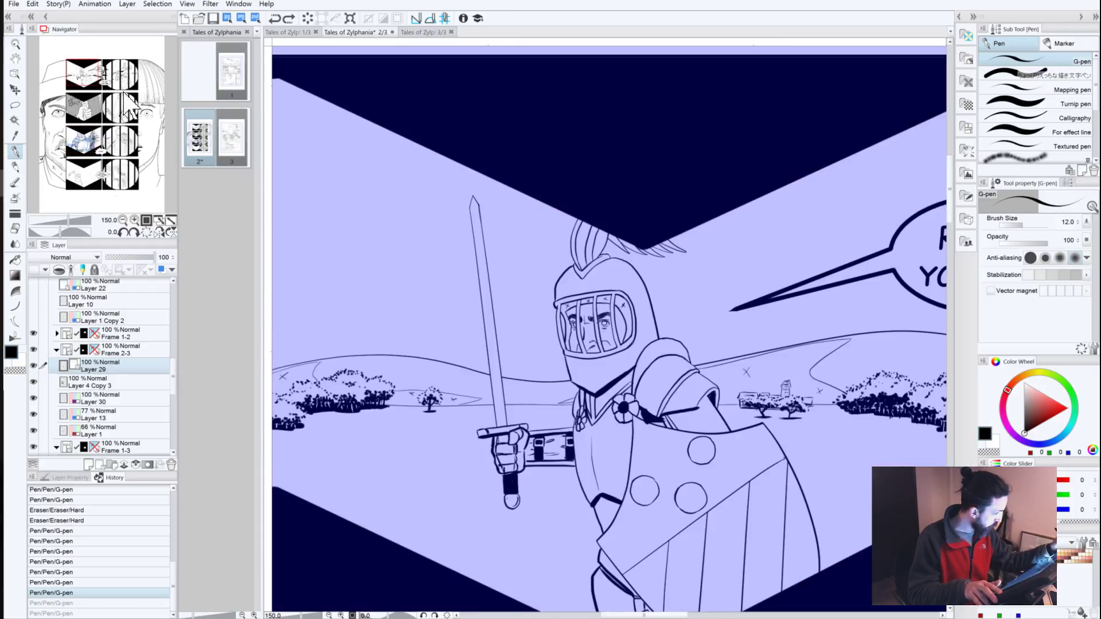
pyautogui.click(84, 143)
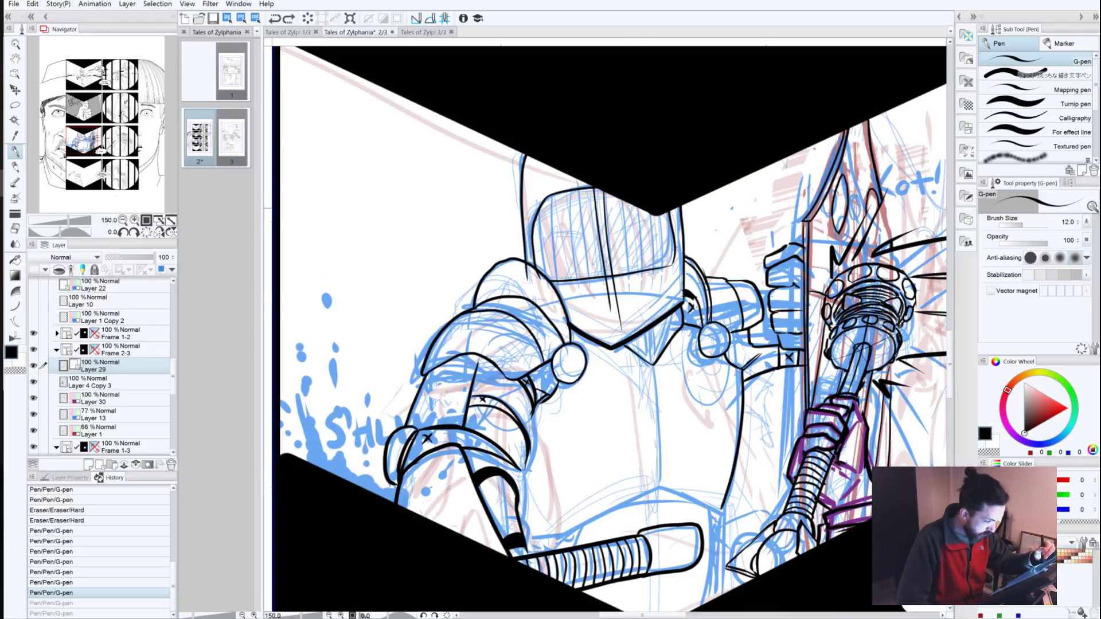
pyautogui.moveTo(625, 202); pyautogui.dragTo(637, 320)
pyautogui.moveTo(630, 204); pyautogui.dragTo(641, 328)
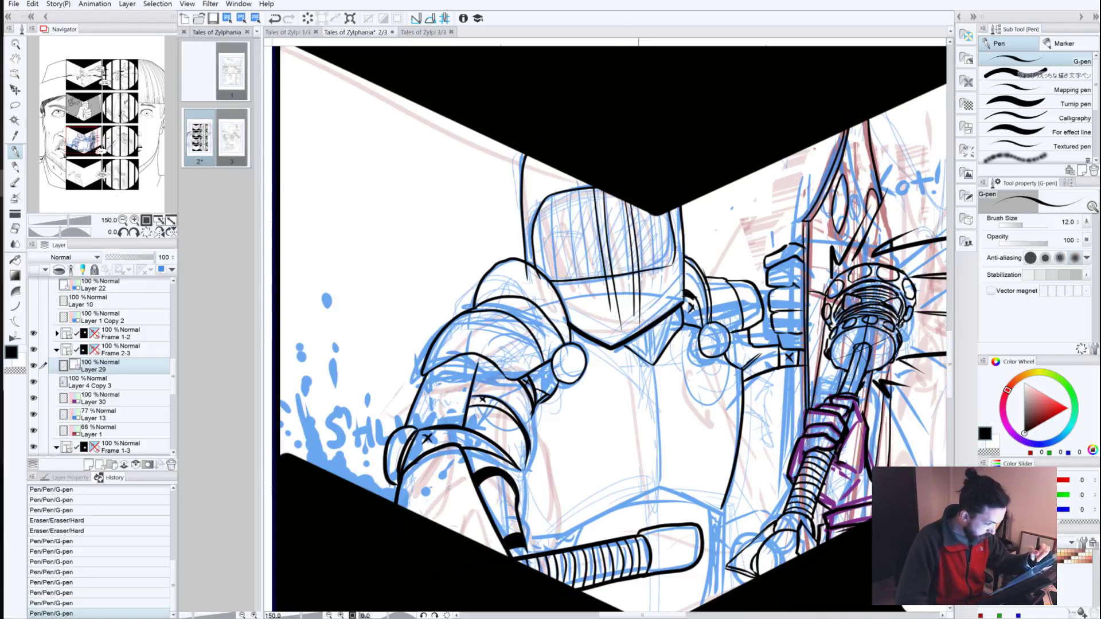
pyautogui.hotkey('ctrl', 'z')
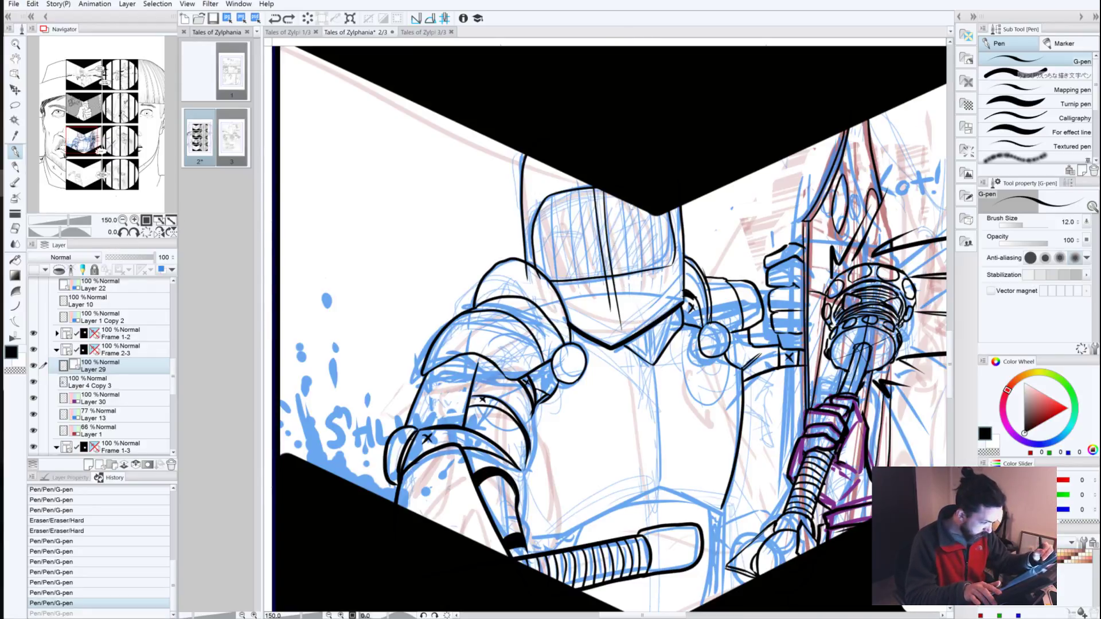
pyautogui.moveTo(630, 205); pyautogui.dragTo(641, 310)
pyautogui.hotkey('ctrl', 'z')
pyautogui.moveTo(632, 204); pyautogui.dragTo(642, 294)
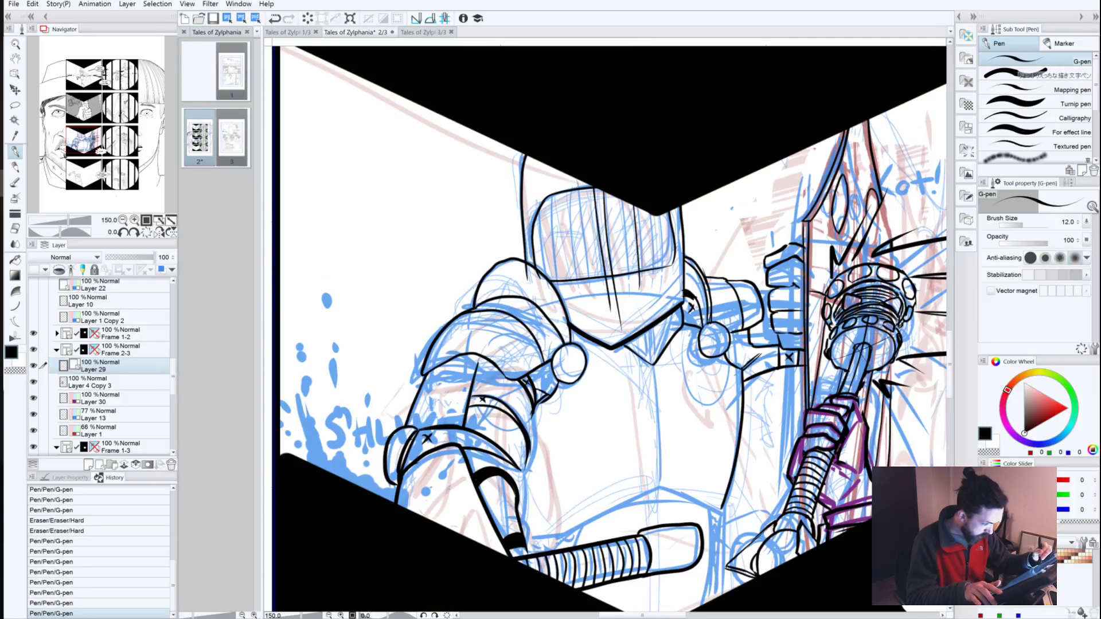
# Step: Try adding more vertical bars towards the visor's right edge, and undo the newly inked bars
pyautogui.moveTo(622, 188)
pyautogui.mouseDown()
pyautogui.moveTo(634, 198)
pyautogui.moveTo(647, 309)
pyautogui.mouseUp()
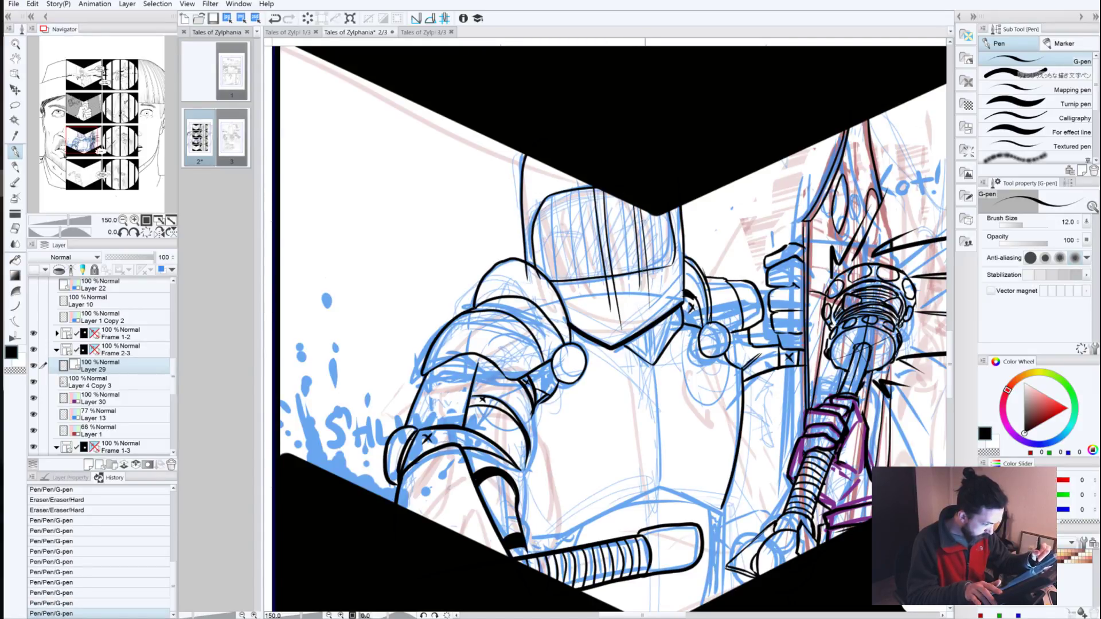
pyautogui.moveTo(649, 202); pyautogui.dragTo(665, 304)
pyautogui.hotkey('ctrl', 'z')
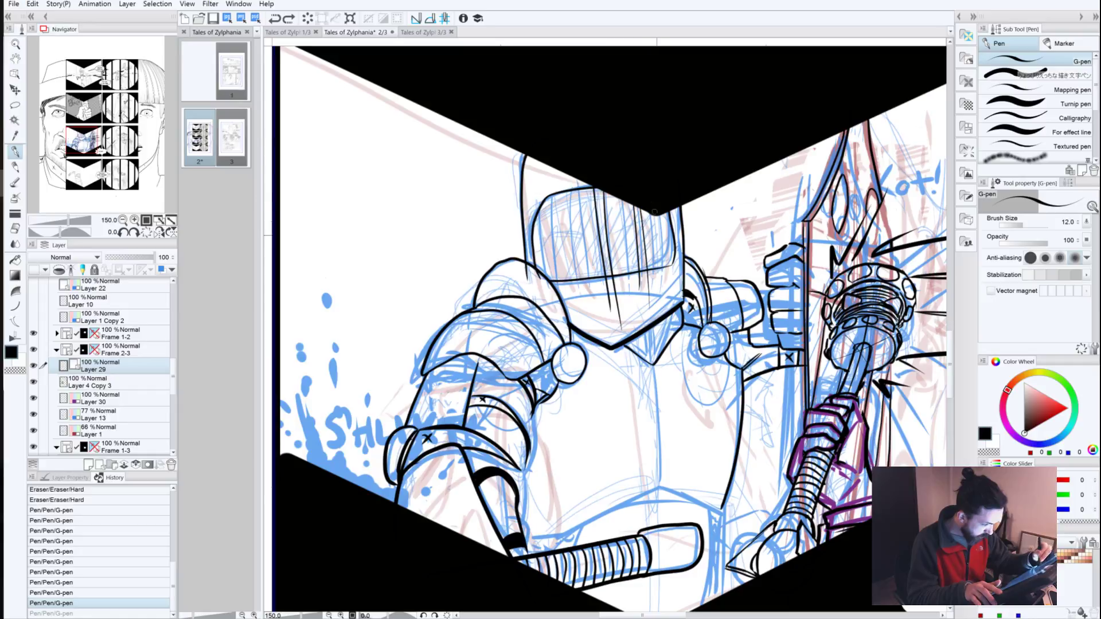
pyautogui.moveTo(654, 209); pyautogui.dragTo(667, 304)
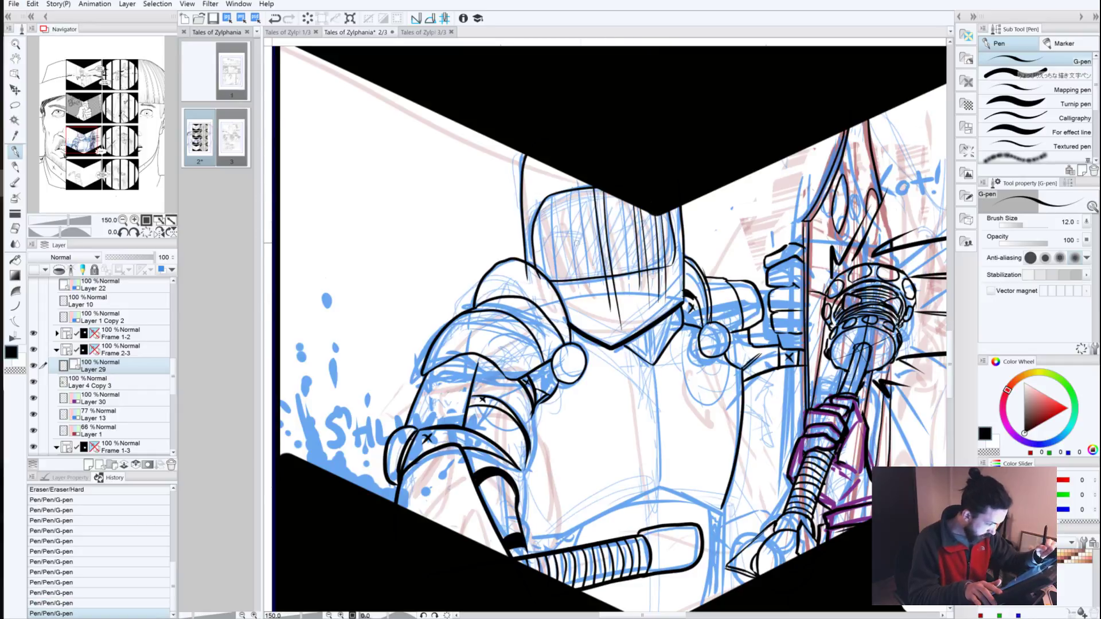
pyautogui.hotkey('ctrl', 'z')
pyautogui.hotkey('ctrl', 'z')
pyautogui.hotkey('ctrl', 'z')
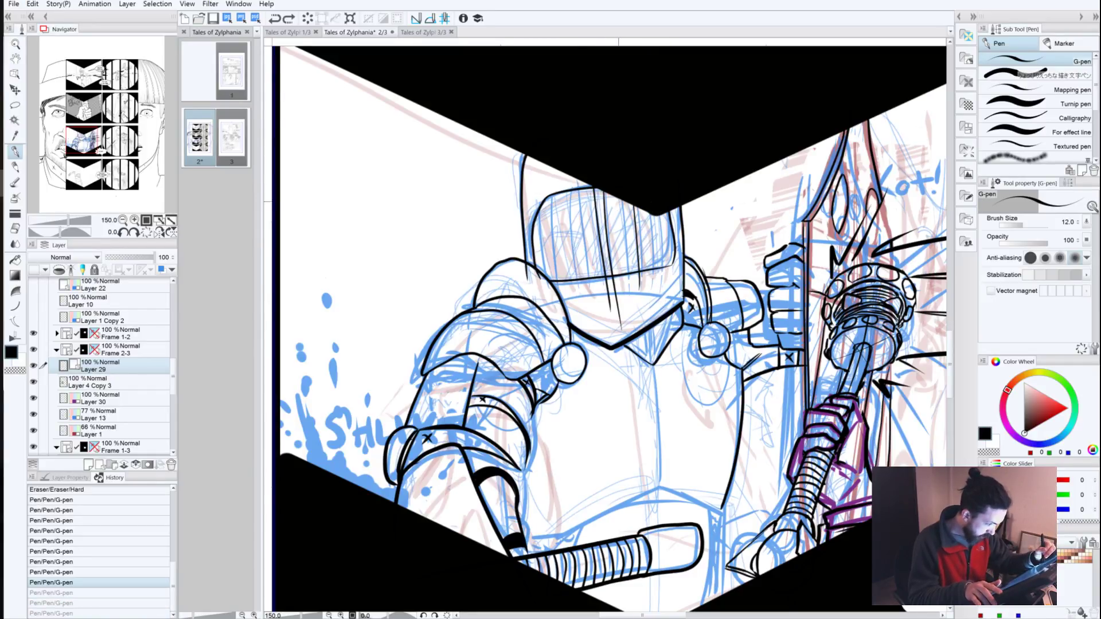
pyautogui.hotkey('ctrl', 'z')
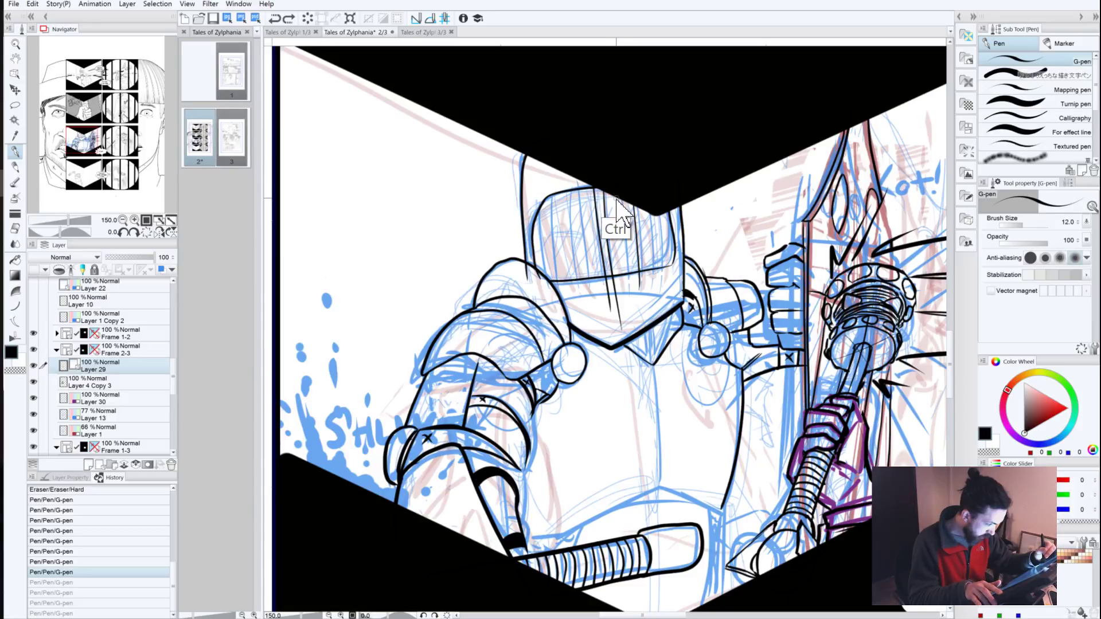
pyautogui.hotkey('ctrl', 'z')
# Step: Ink the vertical bars again with the G-pen between the helmet's centre line and the visor's right edge
pyautogui.moveTo(617, 195); pyautogui.dragTo(630, 311)
pyautogui.hotkey('ctrl', 'z')
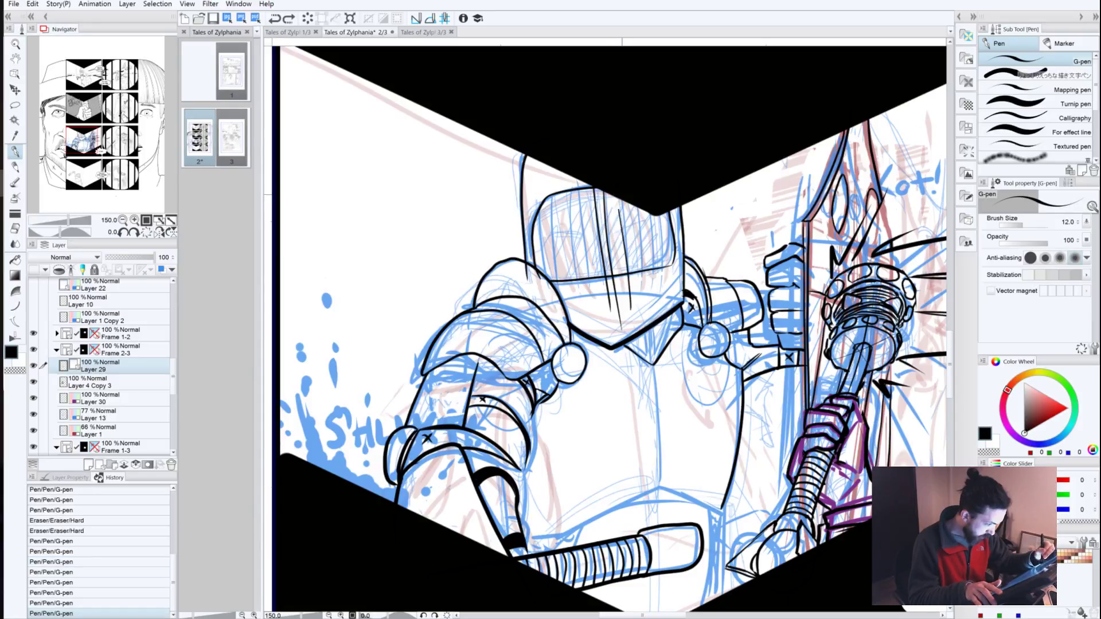
pyautogui.moveTo(622, 201)
pyautogui.mouseDown()
pyautogui.moveTo(631, 318)
pyautogui.moveTo(638, 287)
pyautogui.moveTo(641, 319)
pyautogui.mouseUp()
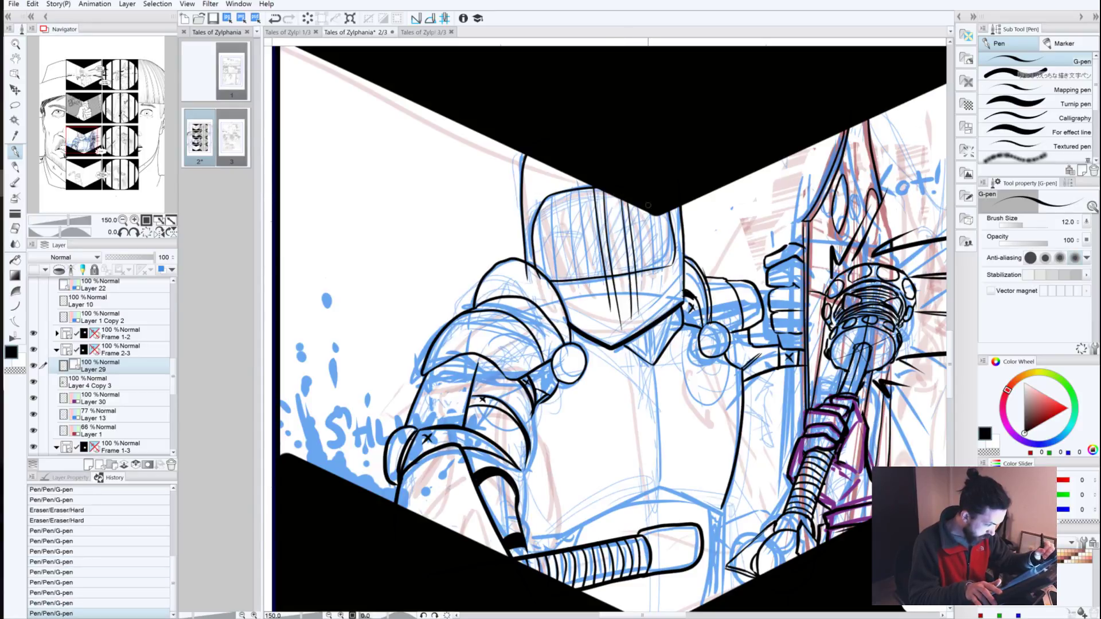
pyautogui.moveTo(649, 211); pyautogui.dragTo(659, 297)
pyautogui.hotkey('ctrl', 'z')
pyautogui.moveTo(653, 214); pyautogui.dragTo(666, 300)
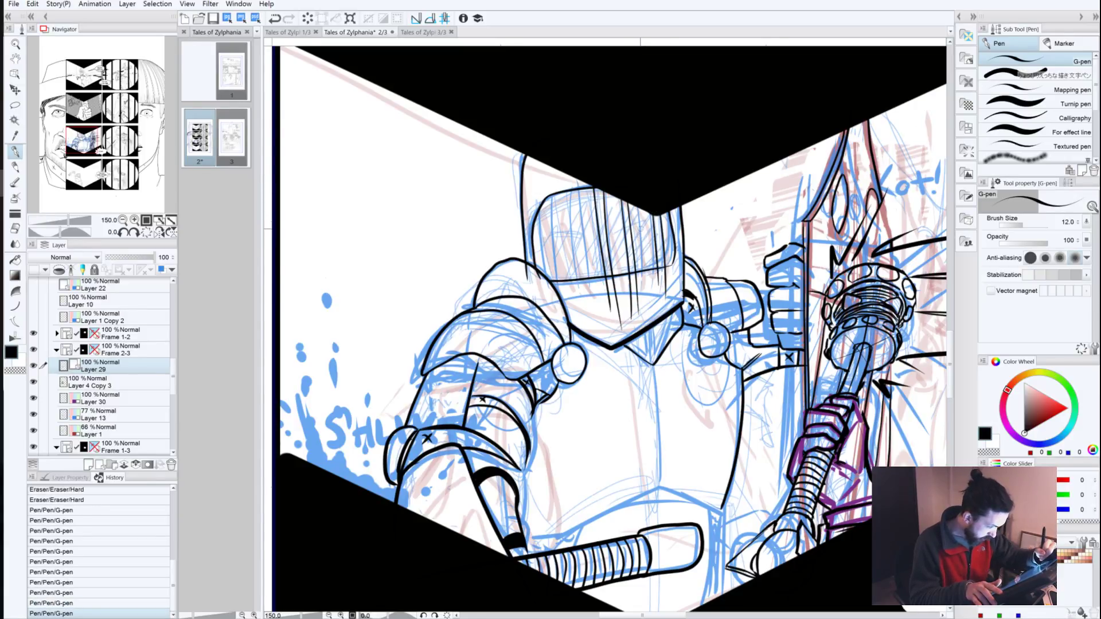
pyautogui.click(640, 228)
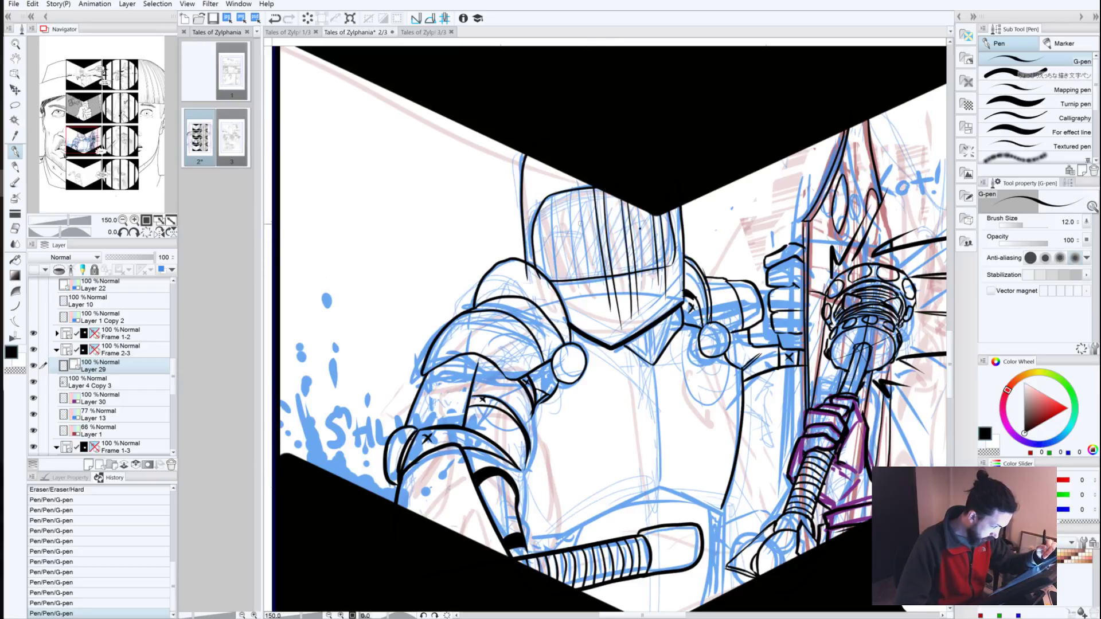
# Step: Try inking vertical bars on the visor's left half, and undo them
pyautogui.moveTo(583, 188); pyautogui.dragTo(594, 305)
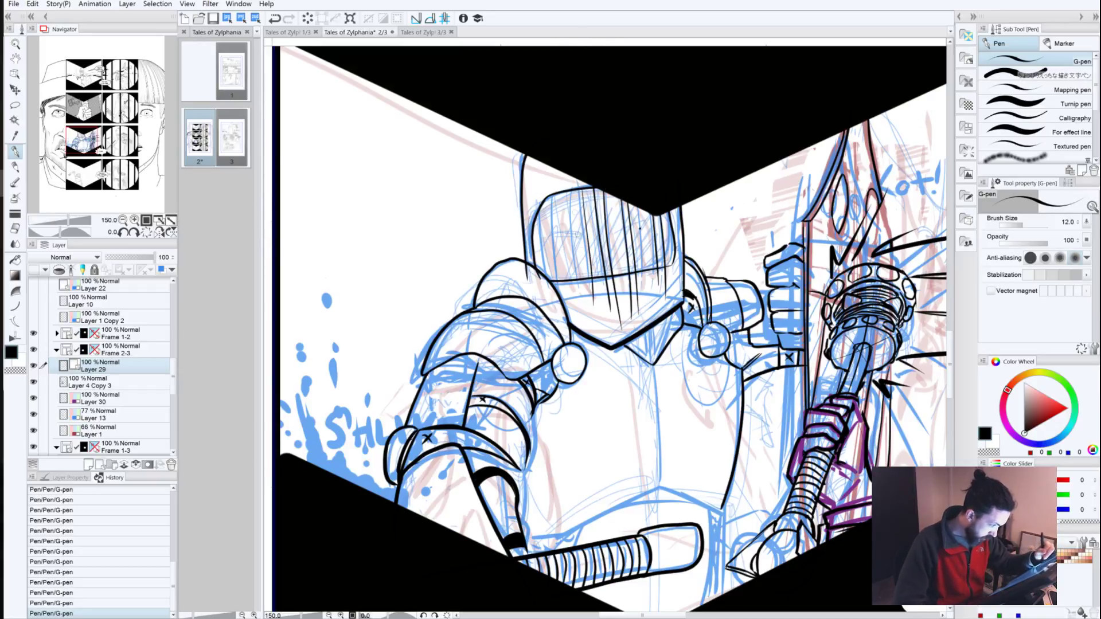
pyautogui.moveTo(572, 185); pyautogui.dragTo(584, 312)
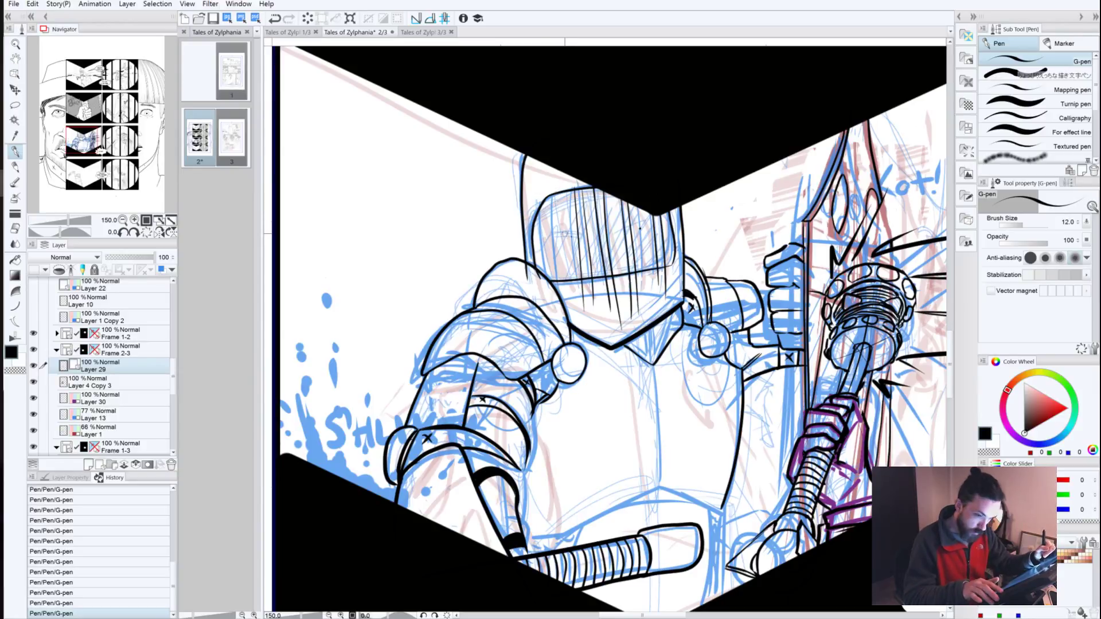
pyautogui.hotkey('ctrl', 'z')
pyautogui.hotkey('ctrl', 'z')
pyautogui.hotkey('ctrl', 'z')
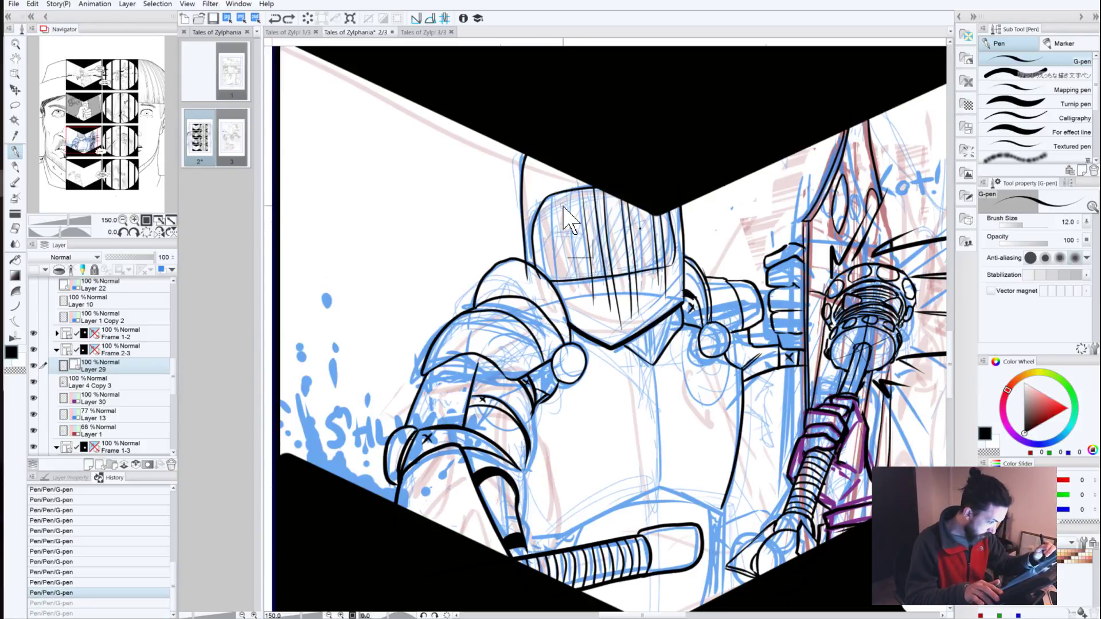
# Step: Retry a single vertical bar near the visor's left side, and undo each attempt
pyautogui.moveTo(575, 181)
pyautogui.mouseDown()
pyautogui.moveTo(573, 315)
pyautogui.moveTo(566, 185)
pyautogui.moveTo(576, 318)
pyautogui.mouseUp()
pyautogui.hotkey('ctrl', 'z')
pyautogui.moveTo(561, 180); pyautogui.dragTo(575, 316)
pyautogui.hotkey('ctrl', 'z')
pyautogui.hotkey('ctrl', 'z')
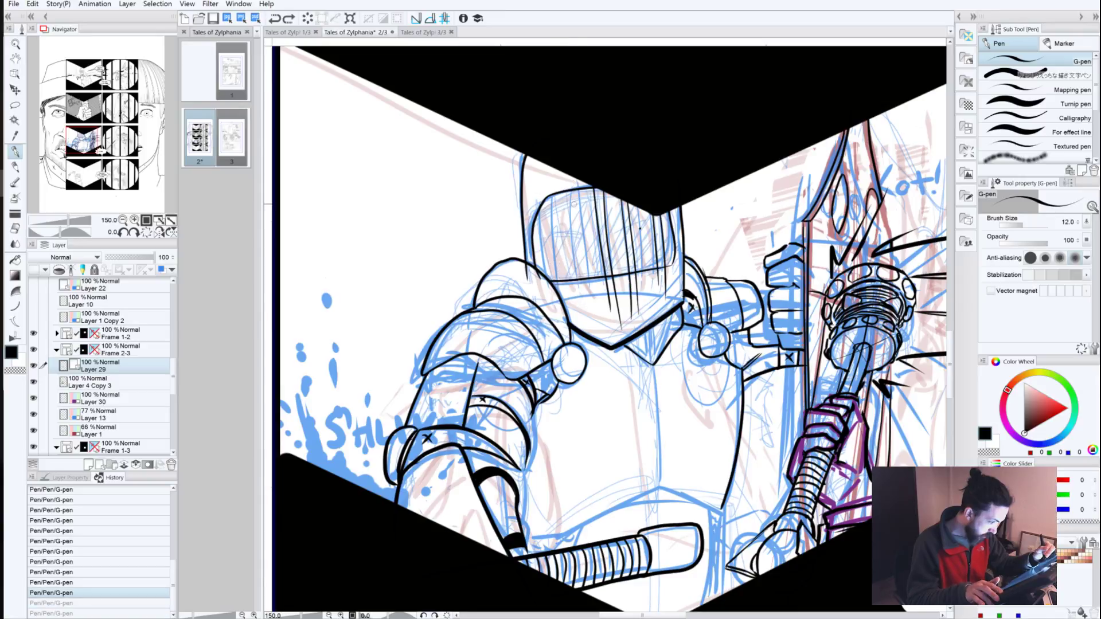
# Step: Undo the remaining new visor bars back to the helmet's original centre lines
pyautogui.hotkey('ctrl', 'z')
pyautogui.hotkey('ctrl', 'z')
pyautogui.hotkey('ctrl', 'z')
pyautogui.hotkey('ctrl', 'z')
pyautogui.hotkey('ctrl', 'z')
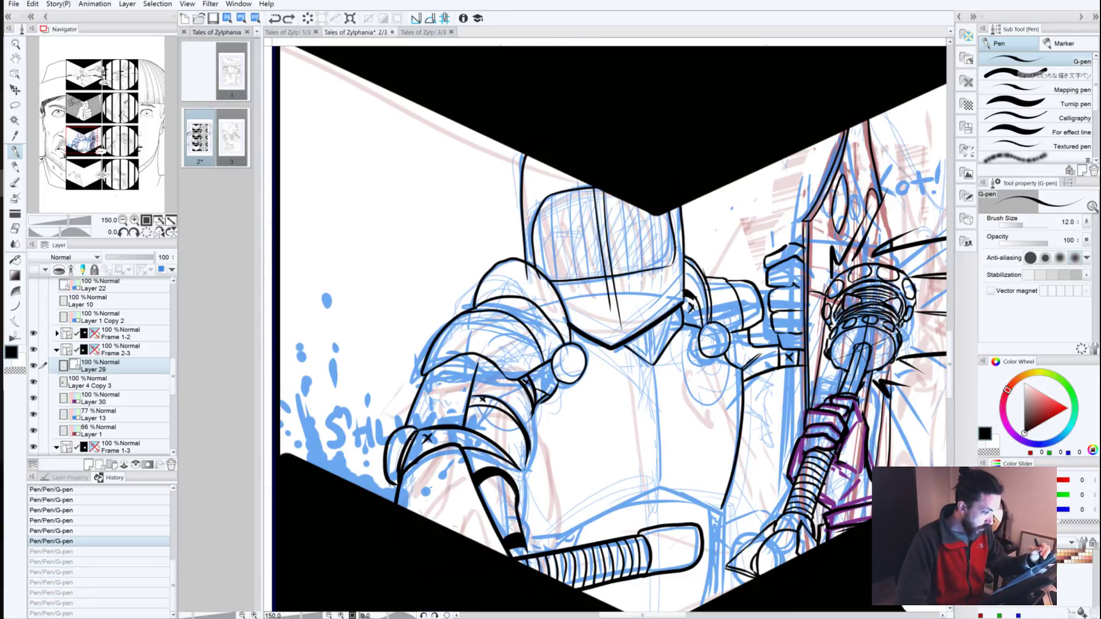
# Step: Switch to Layer 30 for rough sketching, and hide Layer 4 Copy 3 to uncover the artwork behind the black panel borders
pyautogui.click(99, 398)
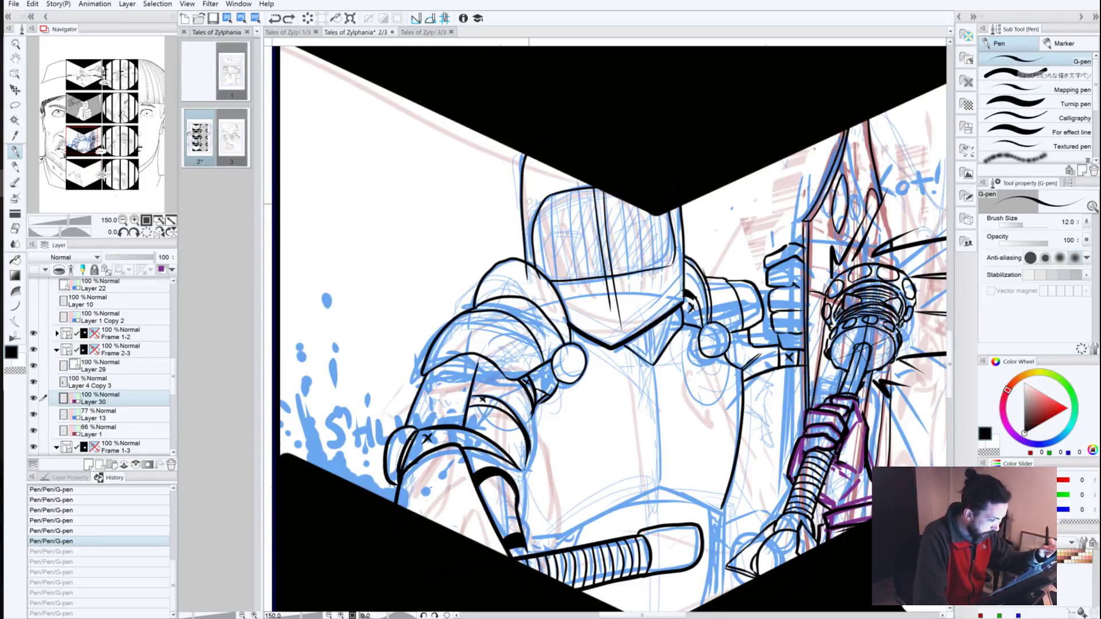
pyautogui.moveTo(533, 243); pyautogui.dragTo(526, 162)
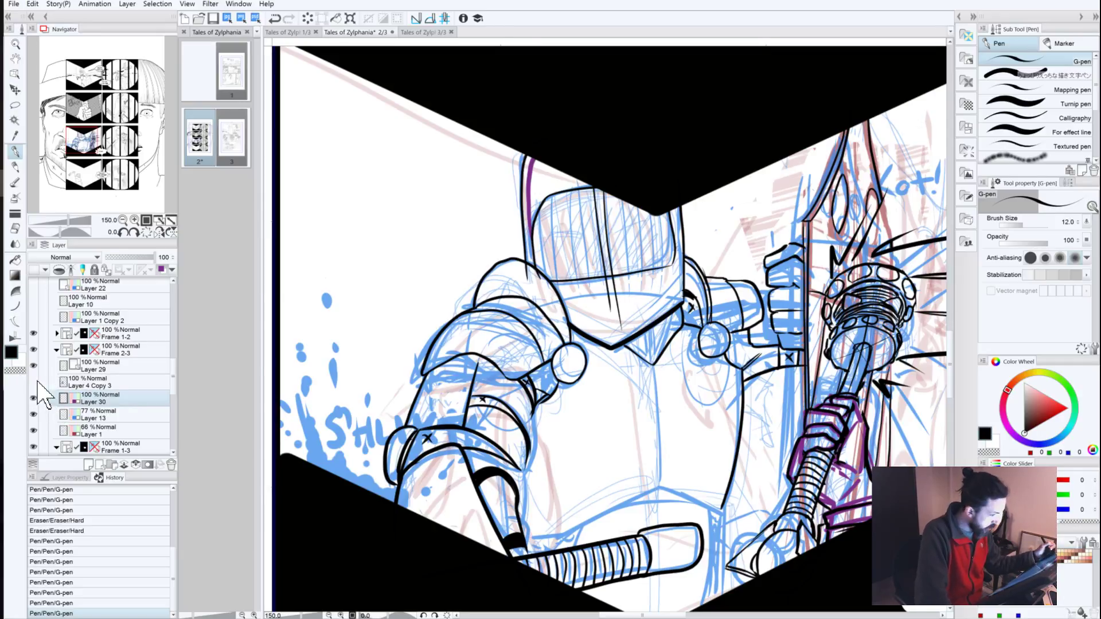
pyautogui.click(34, 382)
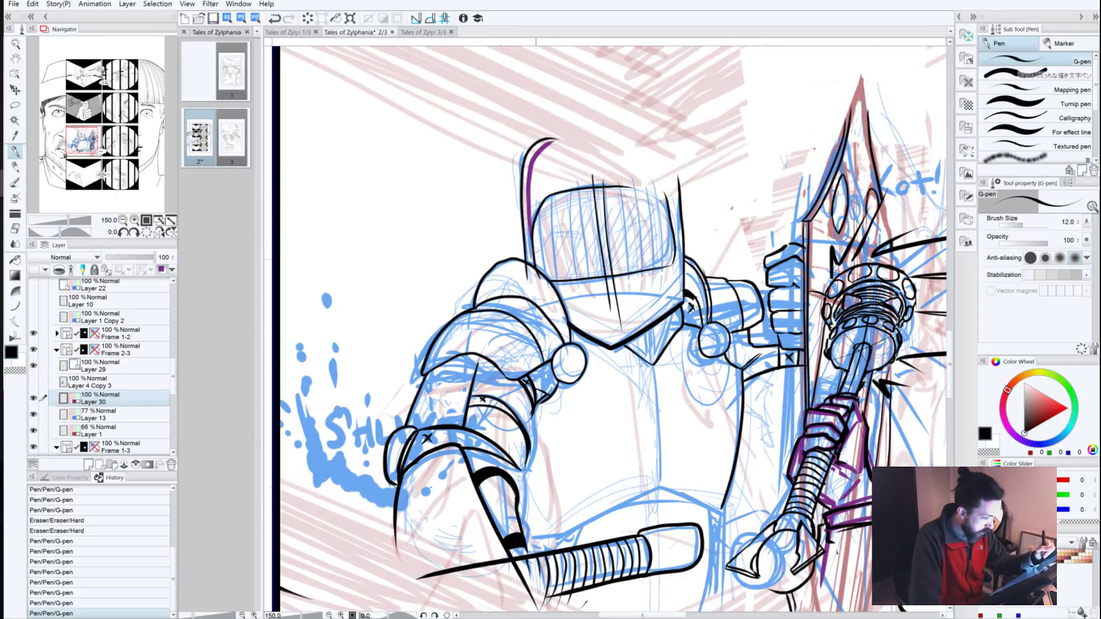
# Step: Try sketching the face's side contour along the helmet's left edge, and undo the contour strokes
pyautogui.moveTo(529, 229); pyautogui.dragTo(540, 254)
pyautogui.moveTo(536, 255); pyautogui.dragTo(549, 303)
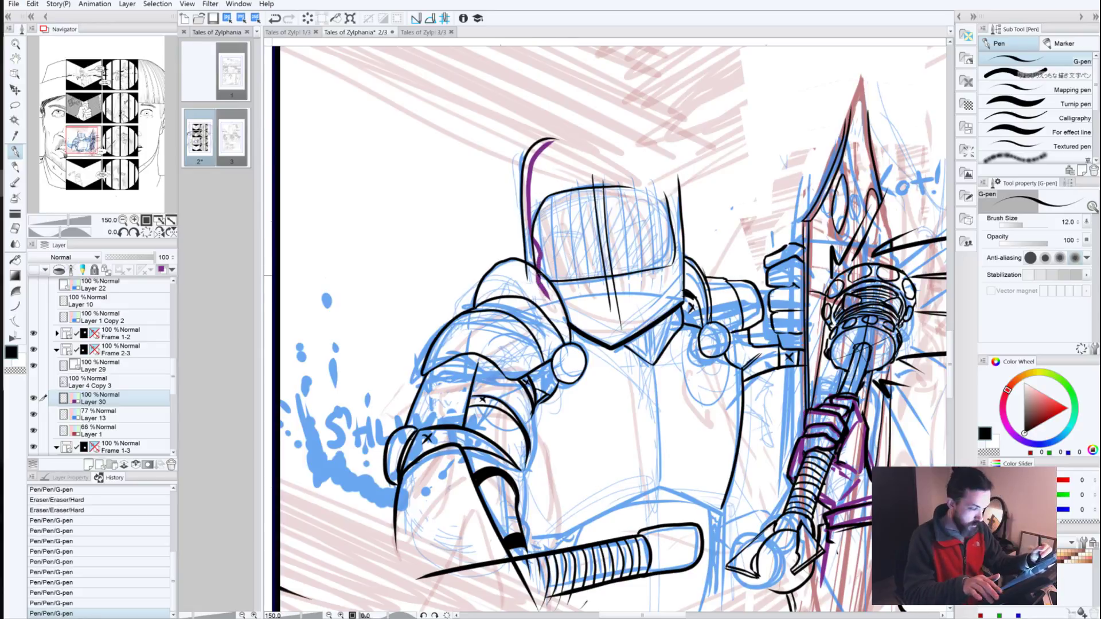
pyautogui.hotkey('ctrl', 'z')
pyautogui.hotkey('ctrl', 'z')
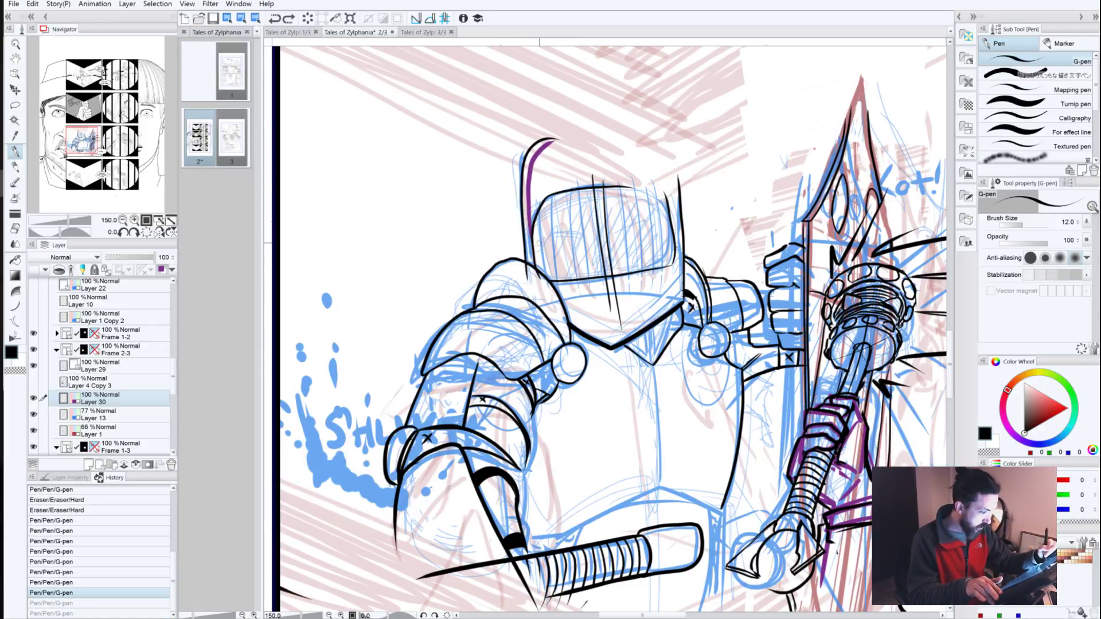
pyautogui.hotkey('ctrl', 'z')
# Step: Sketch a slanted eye line across the visor opening, and mark the two eye positions with dots
pyautogui.moveTo(539, 238); pyautogui.dragTo(673, 223)
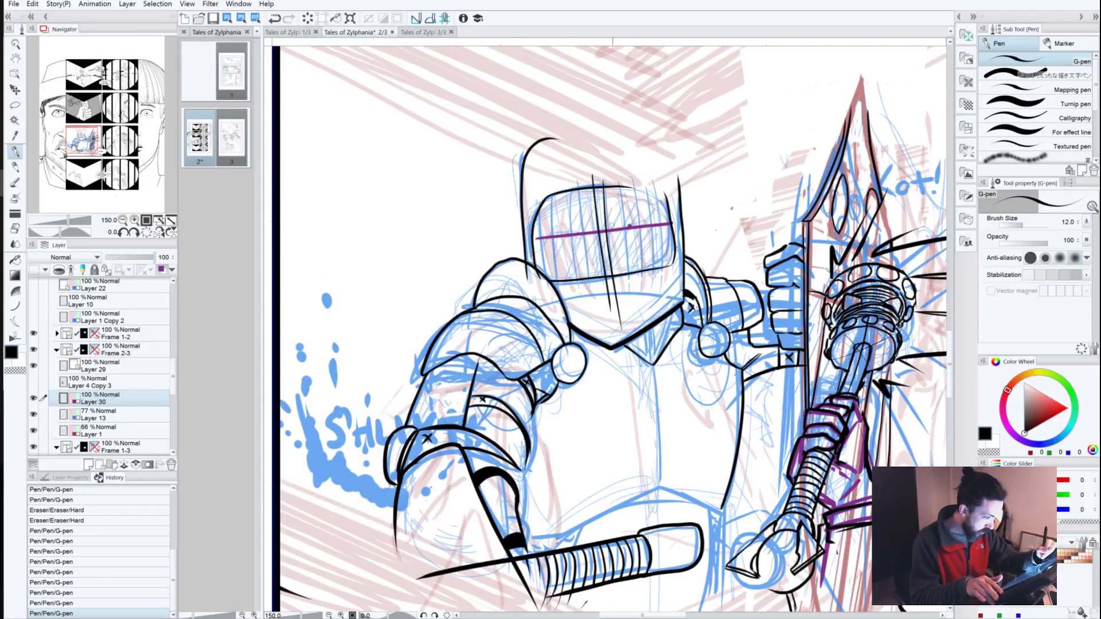
pyautogui.click(630, 228)
pyautogui.click(567, 235)
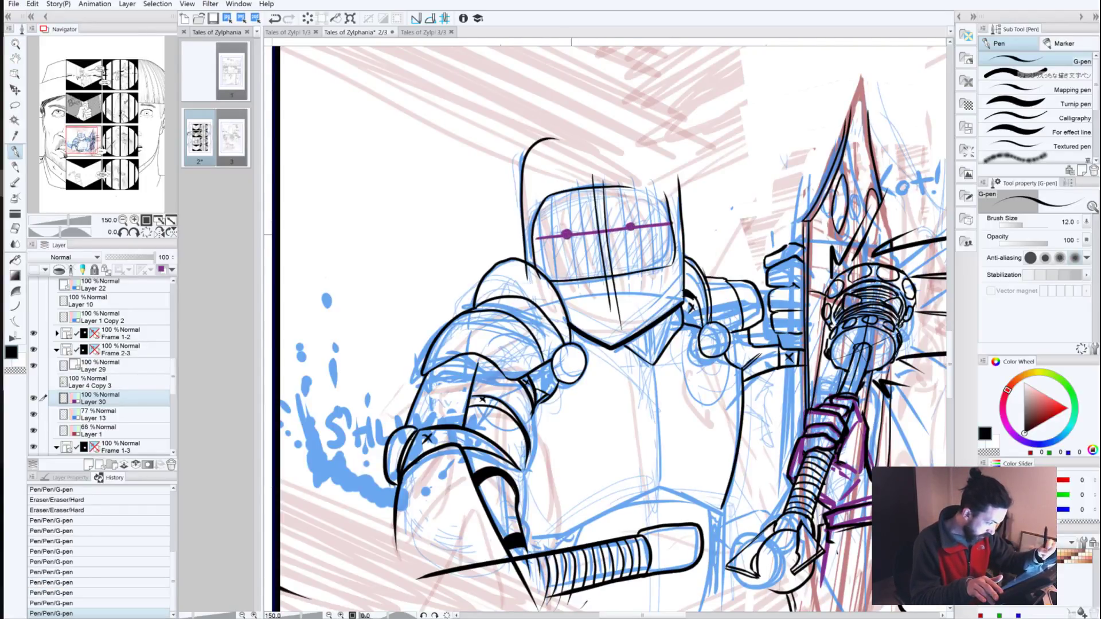
pyautogui.hotkey('ctrl', 'z')
pyautogui.click(575, 232)
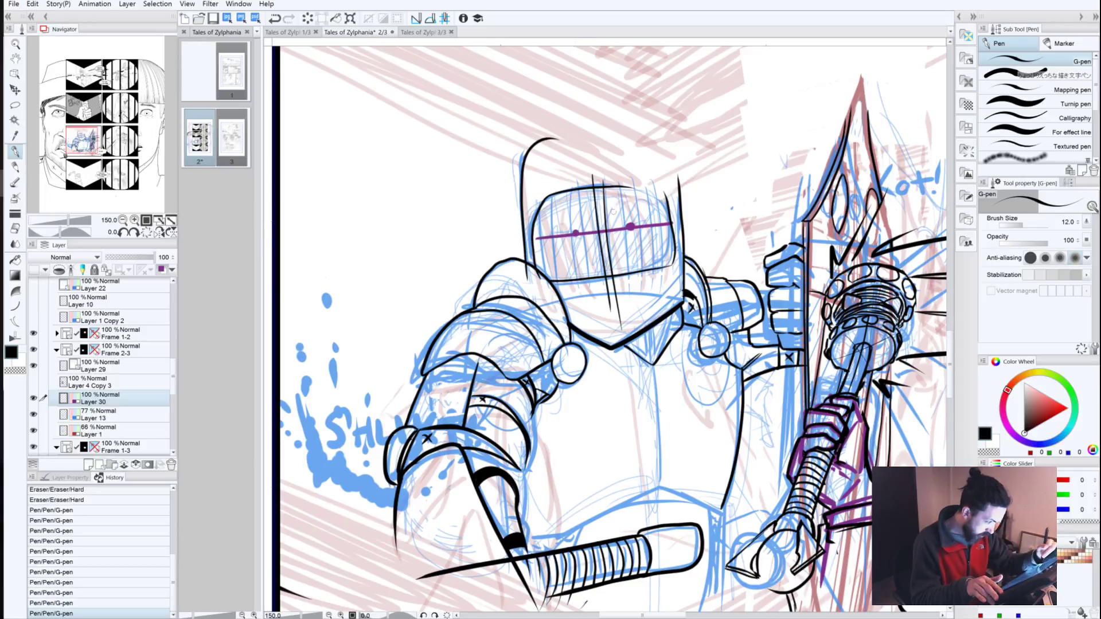
# Step: Sketch the nose tip, cheek lines and mouth of the face below the eye line
pyautogui.moveTo(611, 256)
pyautogui.mouseDown()
pyautogui.moveTo(605, 274)
pyautogui.moveTo(594, 260)
pyautogui.mouseUp()
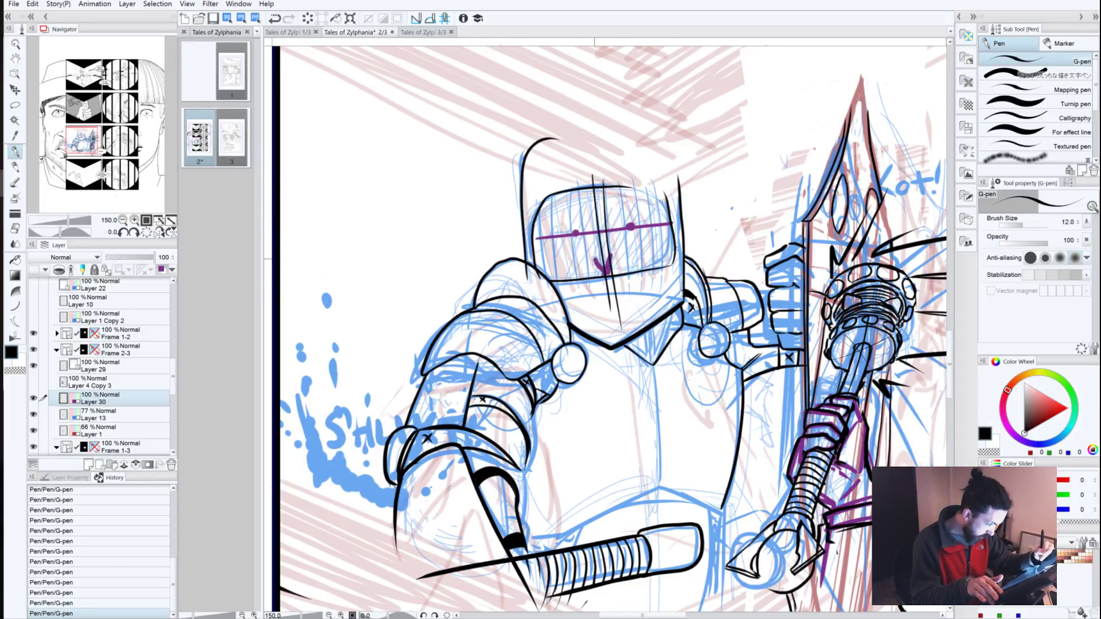
pyautogui.moveTo(592, 298)
pyautogui.mouseDown()
pyautogui.moveTo(628, 290)
pyautogui.moveTo(655, 267)
pyautogui.mouseUp()
pyautogui.moveTo(668, 230); pyautogui.dragTo(618, 267)
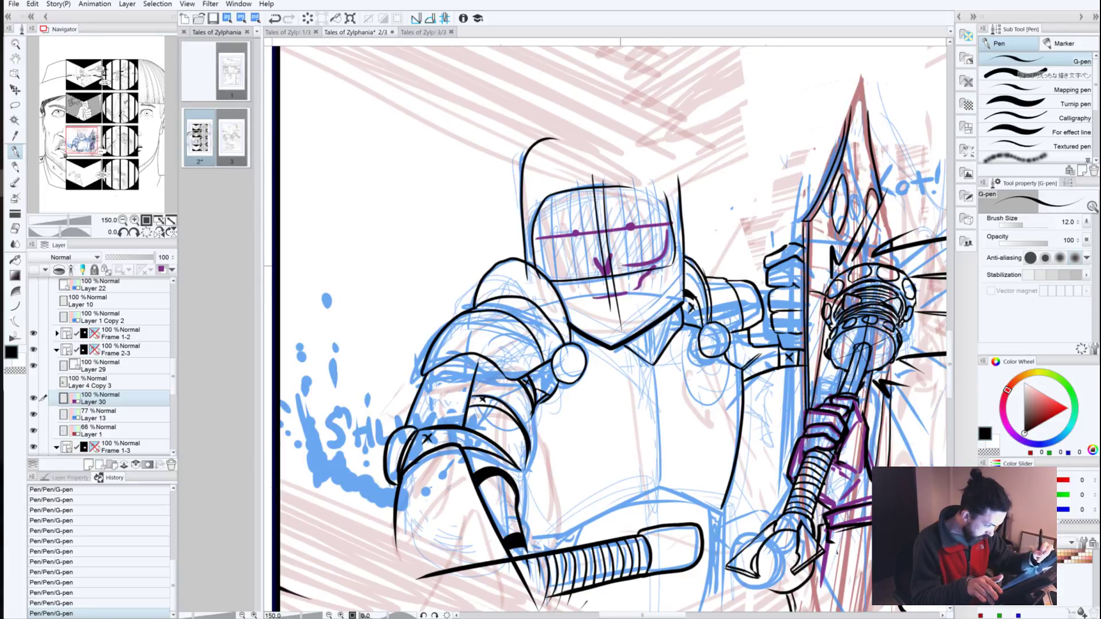
pyautogui.moveTo(549, 260)
pyautogui.mouseDown()
pyautogui.moveTo(545, 248)
pyautogui.moveTo(546, 270)
pyautogui.moveTo(588, 268)
pyautogui.moveTo(568, 297)
pyautogui.moveTo(638, 282)
pyautogui.mouseUp()
pyautogui.moveTo(576, 299)
pyautogui.mouseDown()
pyautogui.moveTo(641, 289)
pyautogui.moveTo(652, 305)
pyautogui.moveTo(604, 334)
pyautogui.mouseUp()
pyautogui.hotkey('ctrl', 'z')
# Step: Sketch the jaw and chin around the mouth, and outline the rounded skull up both sides and over the top
pyautogui.moveTo(665, 257); pyautogui.dragTo(611, 316)
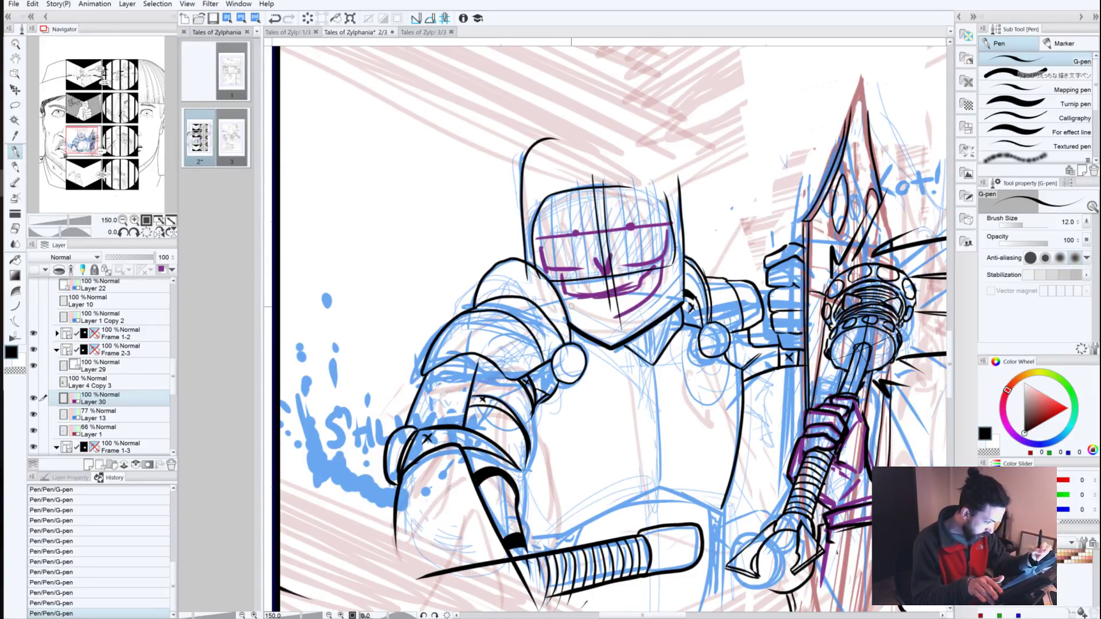
pyautogui.hotkey('ctrl', 'z')
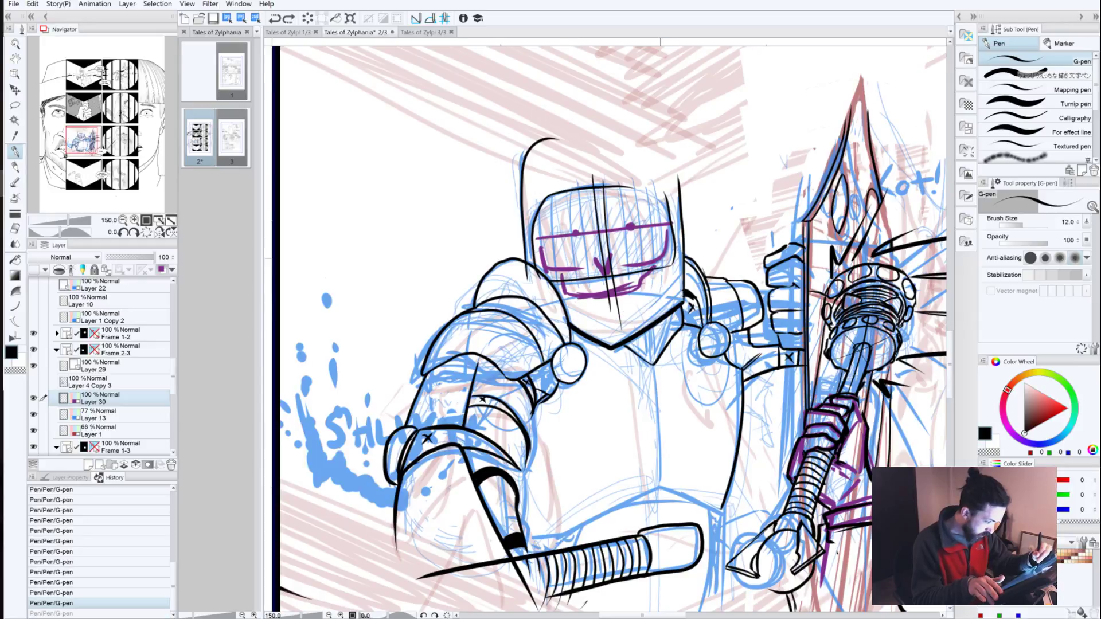
pyautogui.moveTo(660, 260); pyautogui.dragTo(594, 314)
pyautogui.moveTo(551, 272); pyautogui.dragTo(598, 314)
pyautogui.moveTo(537, 250)
pyautogui.mouseDown()
pyautogui.moveTo(550, 230)
pyautogui.moveTo(538, 177)
pyautogui.mouseUp()
pyautogui.moveTo(543, 228)
pyautogui.mouseDown()
pyautogui.moveTo(602, 133)
pyautogui.moveTo(617, 133)
pyautogui.mouseUp()
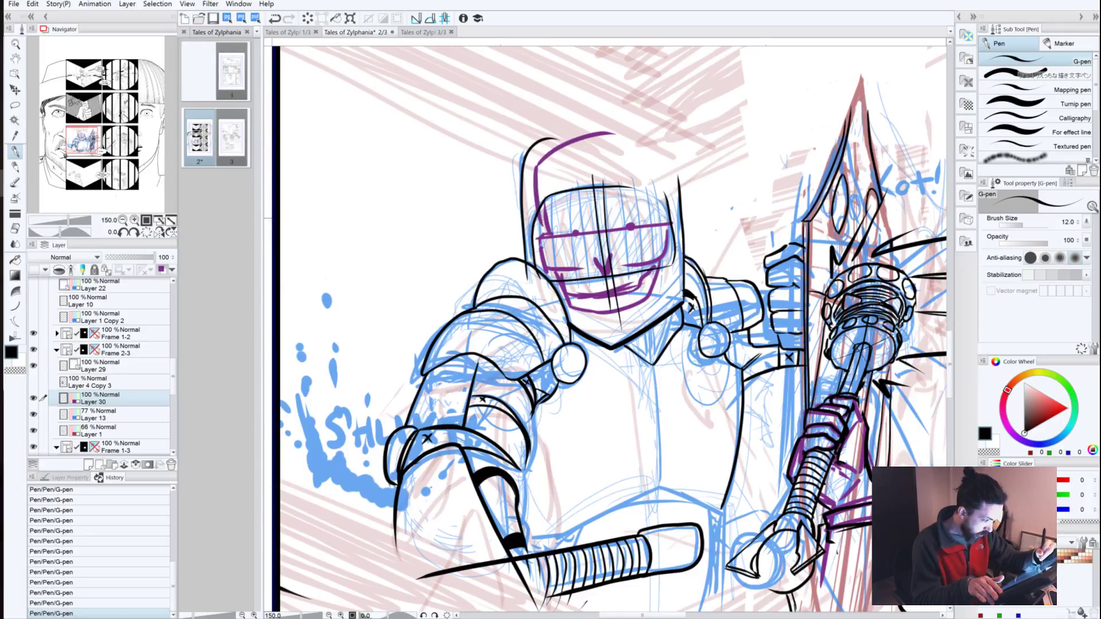
pyautogui.moveTo(669, 226)
pyautogui.mouseDown()
pyautogui.moveTo(659, 150)
pyautogui.moveTo(622, 131)
pyautogui.moveTo(582, 134)
pyautogui.mouseUp()
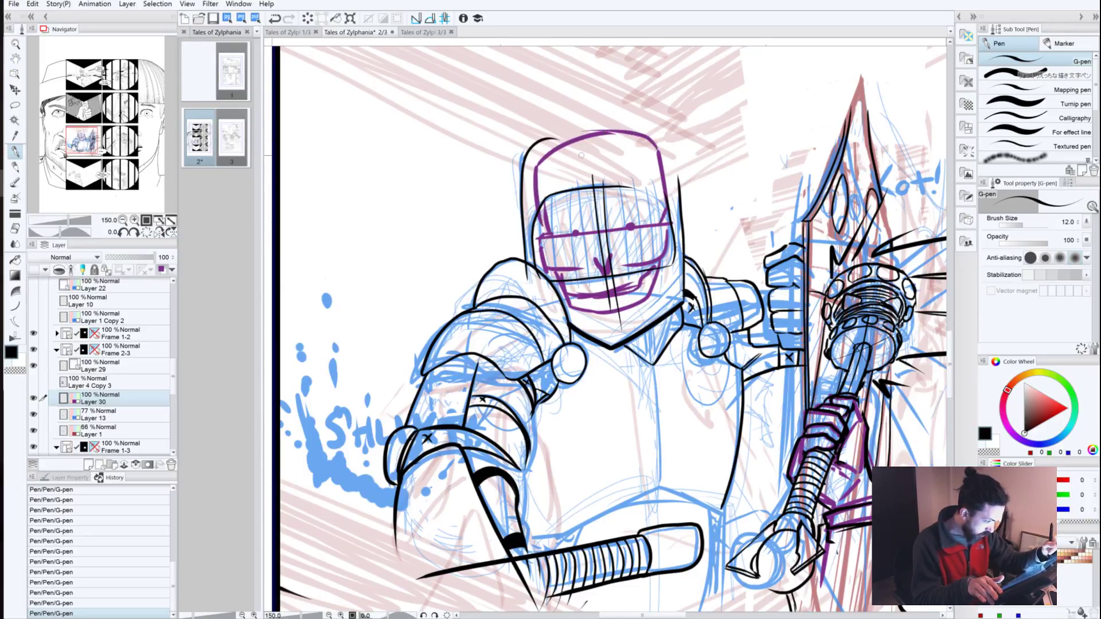
# Step: Sketch both eyes over the marked dots, and add construction strokes along the face's right side
pyautogui.moveTo(571, 220)
pyautogui.mouseDown()
pyautogui.moveTo(558, 227)
pyautogui.moveTo(584, 243)
pyautogui.moveTo(637, 219)
pyautogui.moveTo(617, 236)
pyautogui.moveTo(648, 235)
pyautogui.mouseUp()
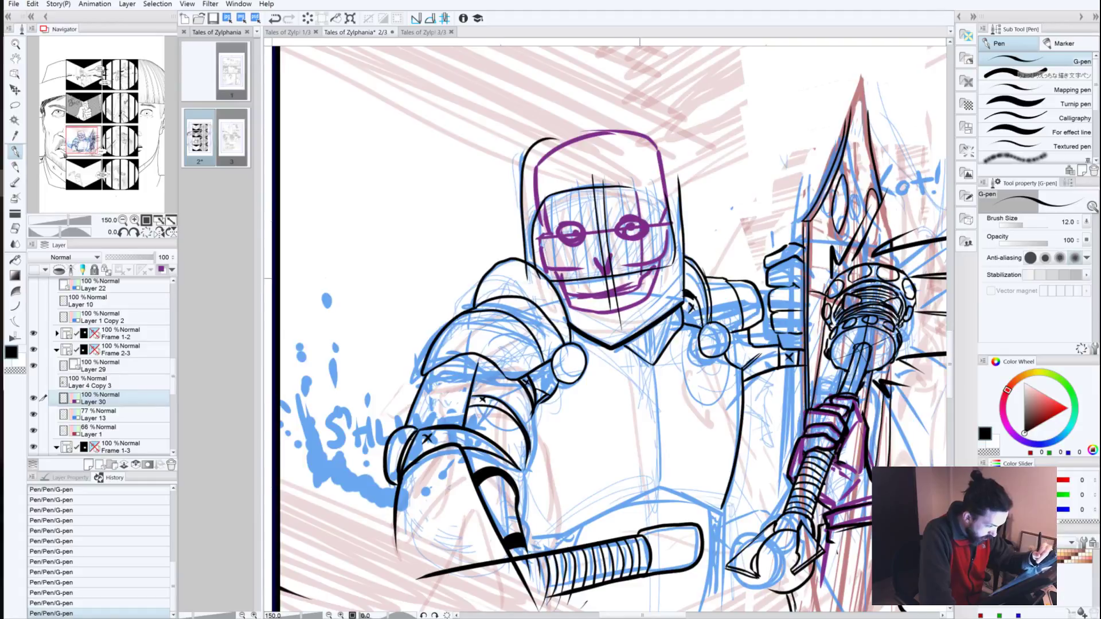
pyautogui.moveTo(642, 194)
pyautogui.mouseDown()
pyautogui.moveTo(652, 261)
pyautogui.moveTo(663, 215)
pyautogui.moveTo(667, 278)
pyautogui.mouseUp()
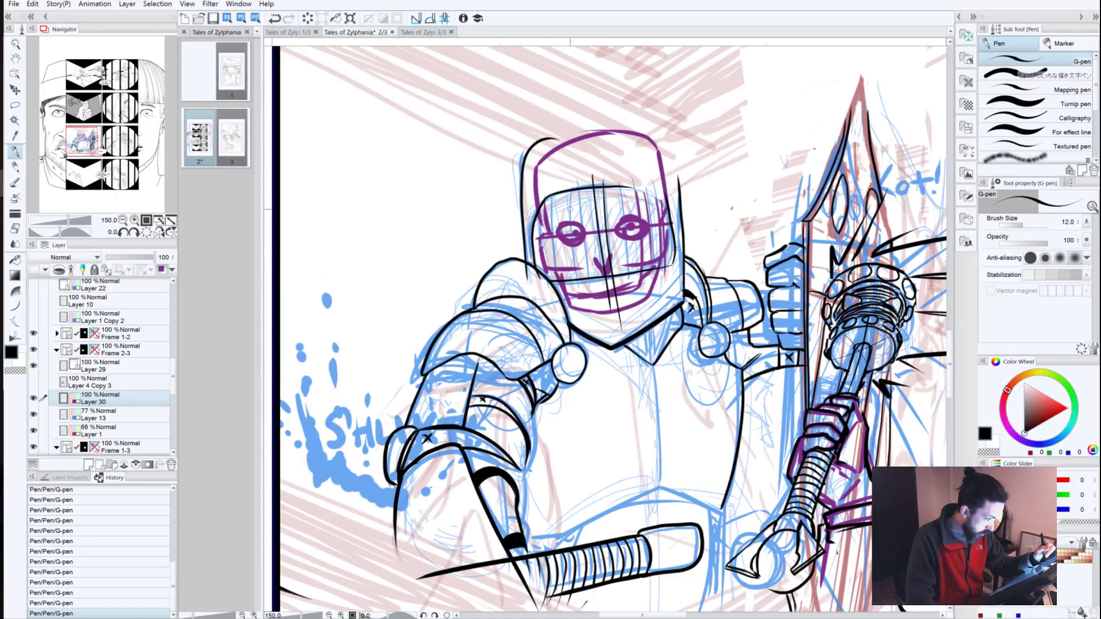
# Step: Sketch vertical construction strokes down the left side of the face inside the visor on Layer 30
pyautogui.moveTo(571, 192)
pyautogui.mouseDown()
pyautogui.moveTo(573, 266)
pyautogui.moveTo(563, 267)
pyautogui.mouseUp()
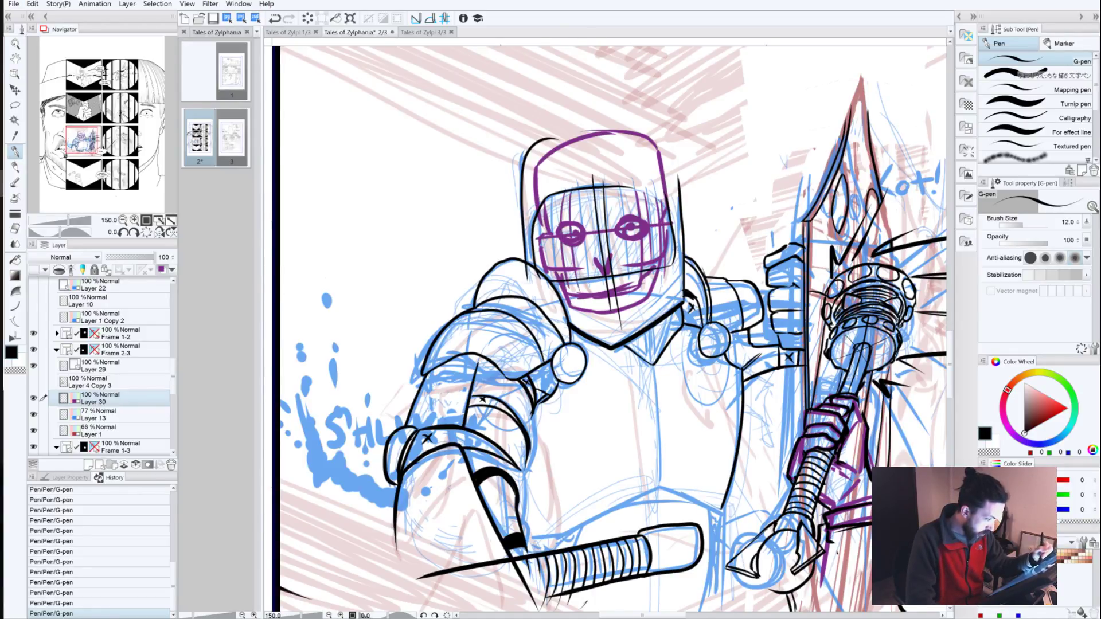
pyautogui.moveTo(550, 193); pyautogui.dragTo(550, 250)
pyautogui.moveTo(553, 241); pyautogui.dragTo(556, 289)
pyautogui.moveTo(541, 194); pyautogui.dragTo(548, 310)
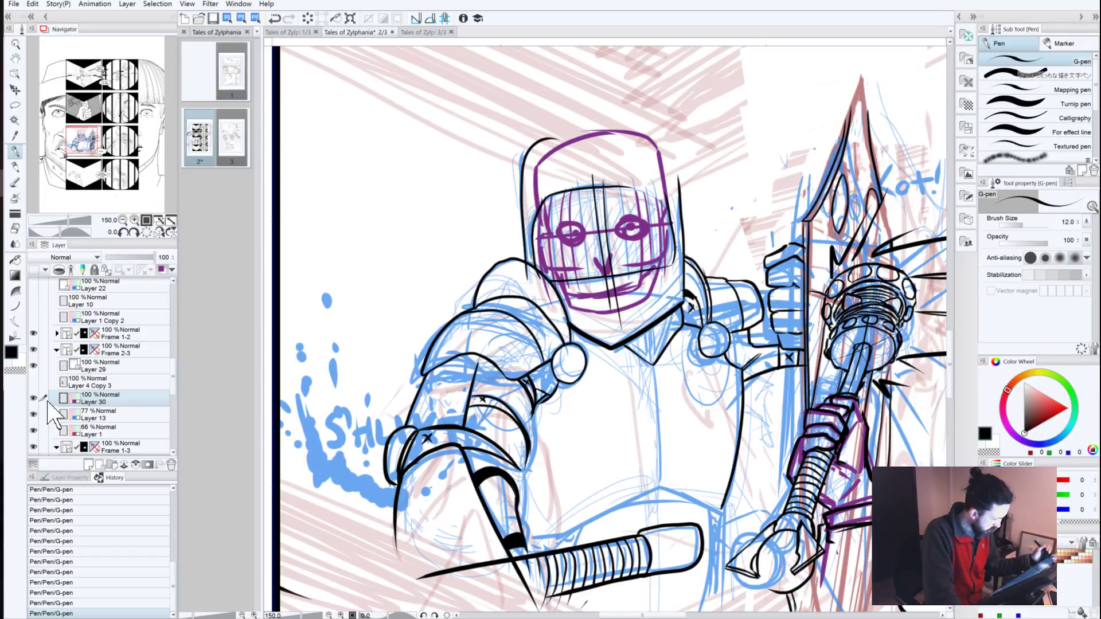
# Step: Lower the purple face sketch on Layer 30 to 54% opacity, and make Layer 29 active for inking
pyautogui.click(75, 366)
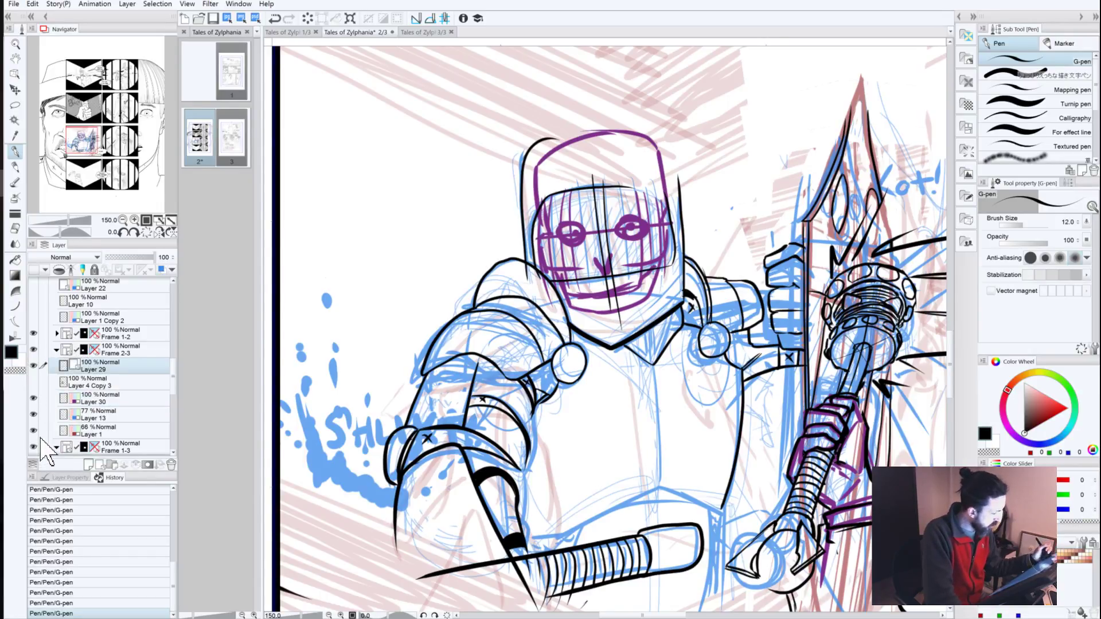
pyautogui.click(94, 399)
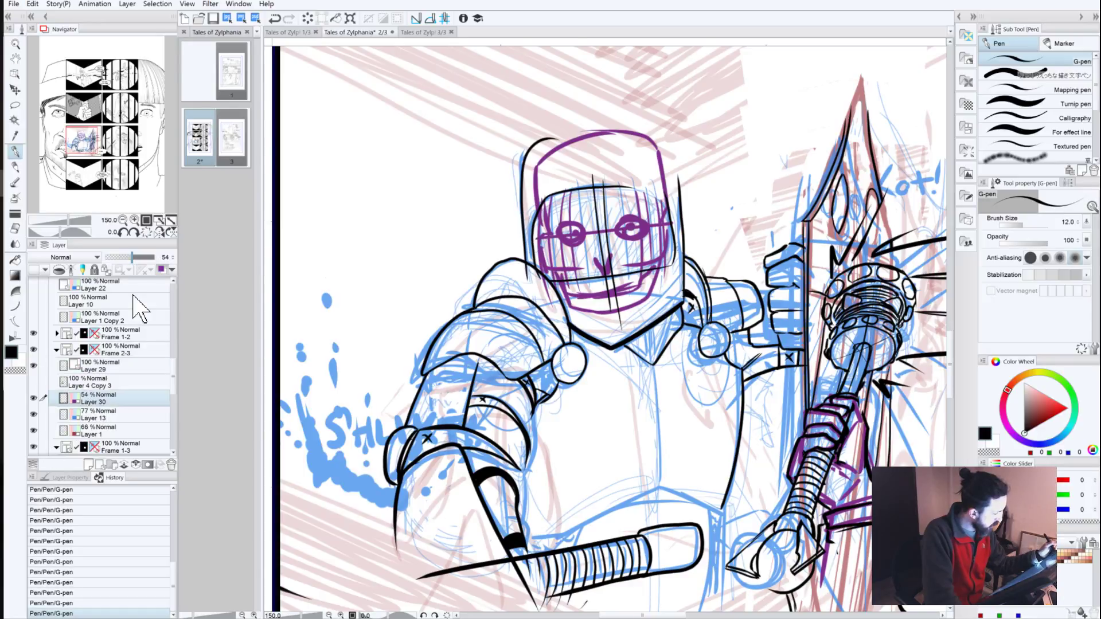
pyautogui.click(77, 385)
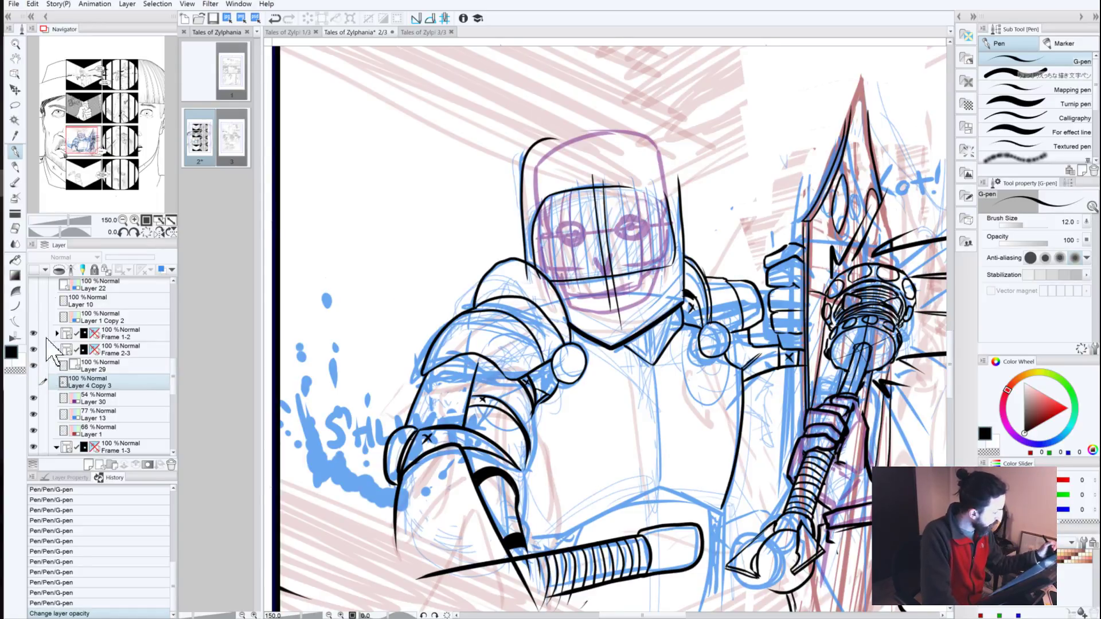
pyautogui.click(97, 366)
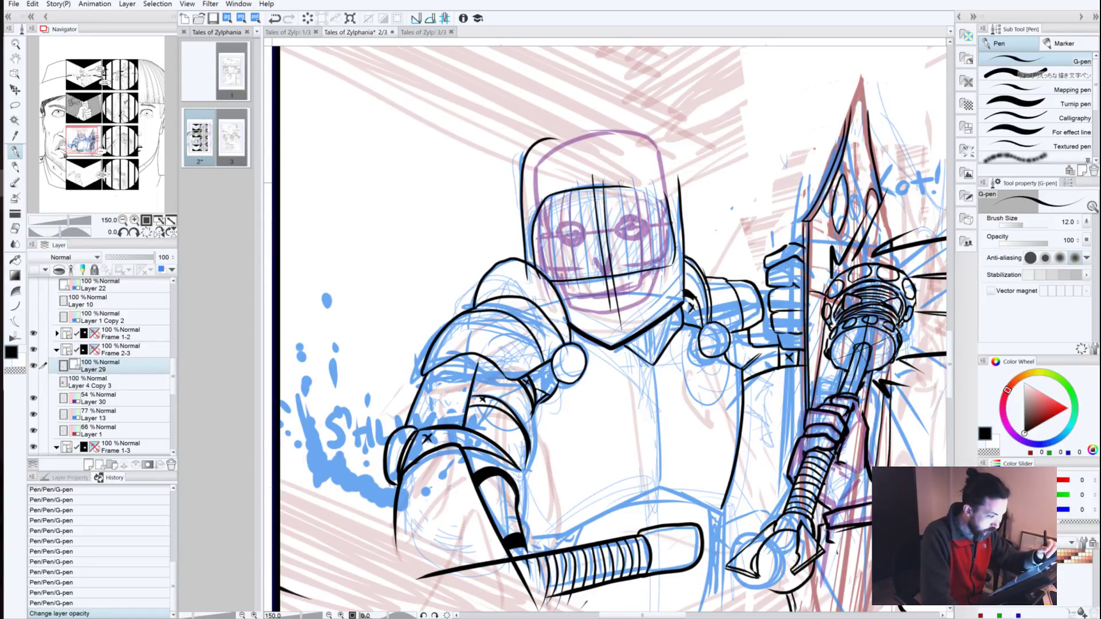
# Step: Ink the curved vertical grille bars across the right and left sides of the visor opening
pyautogui.moveTo(626, 184); pyautogui.dragTo(637, 268)
pyautogui.moveTo(634, 185); pyautogui.dragTo(647, 271)
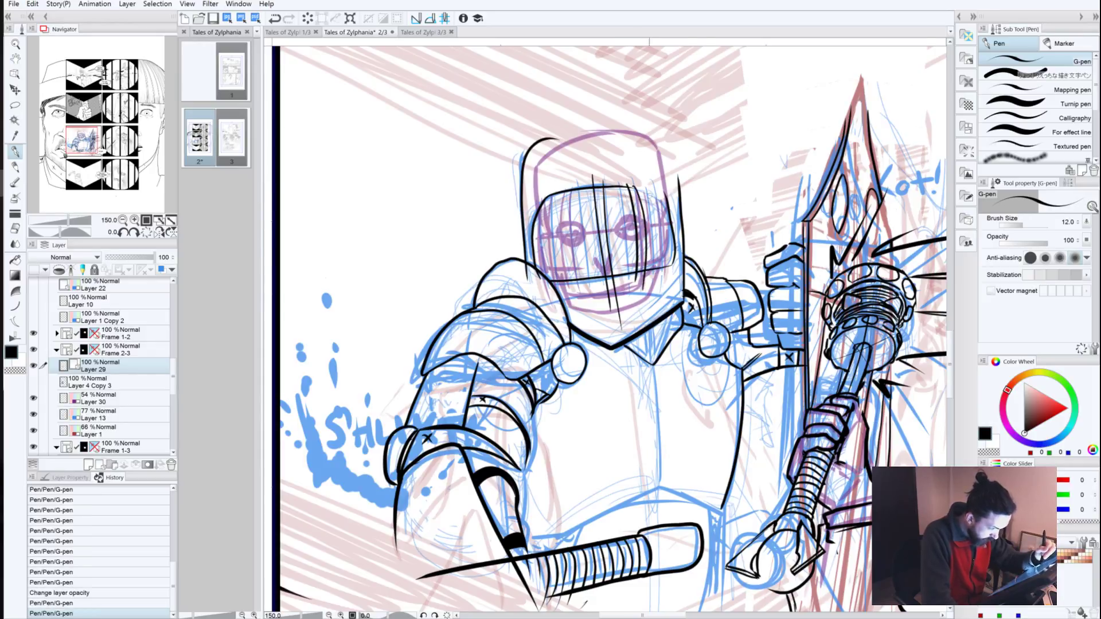
pyautogui.moveTo(647, 187); pyautogui.dragTo(663, 281)
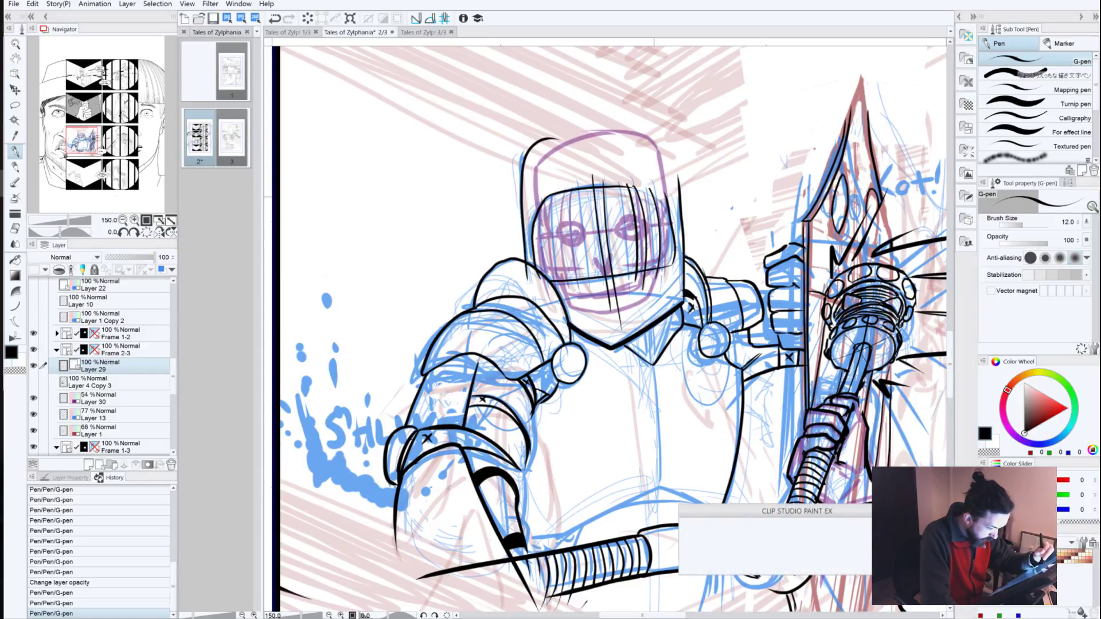
pyautogui.moveTo(655, 187); pyautogui.dragTo(664, 217)
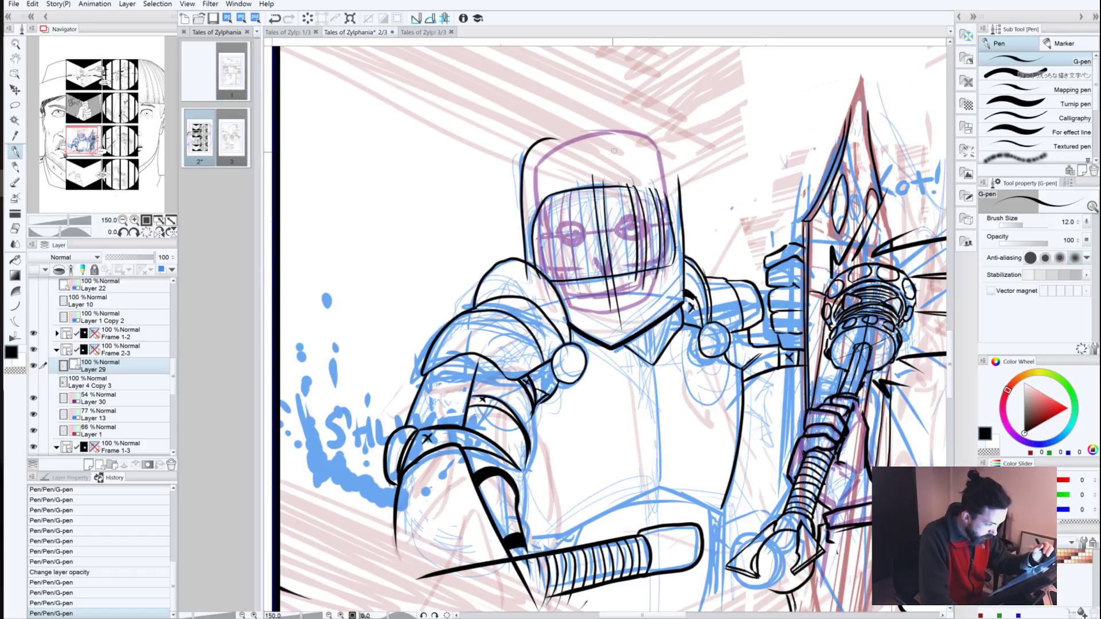
pyautogui.moveTo(572, 182); pyautogui.dragTo(578, 288)
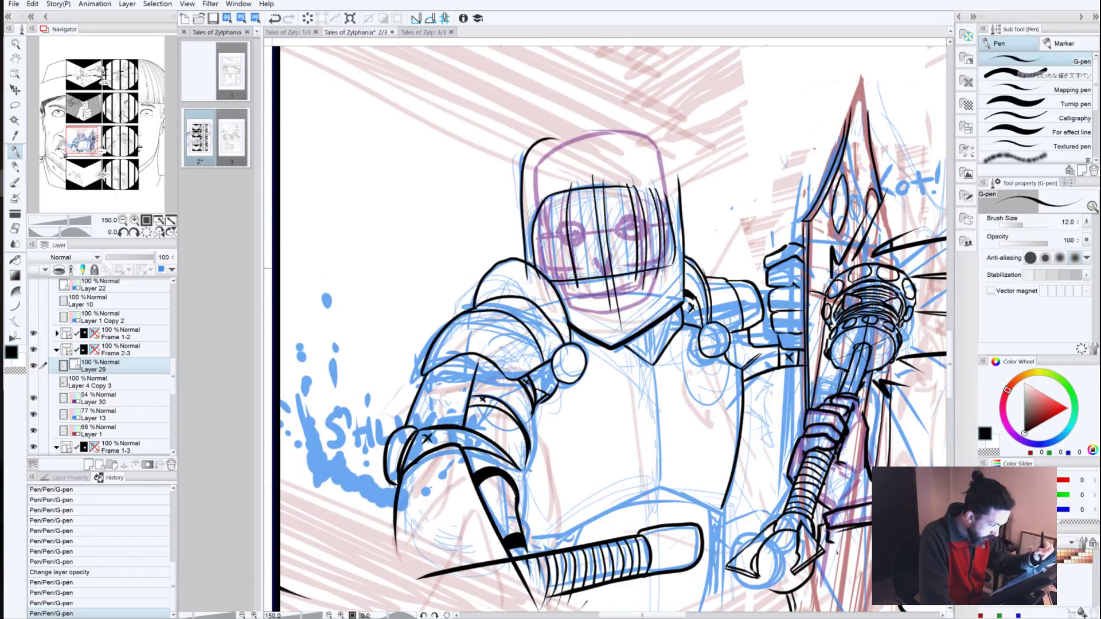
pyautogui.moveTo(564, 182); pyautogui.dragTo(559, 266)
pyautogui.moveTo(544, 187)
pyautogui.mouseDown()
pyautogui.moveTo(549, 274)
pyautogui.moveTo(541, 207)
pyautogui.moveTo(537, 289)
pyautogui.mouseUp()
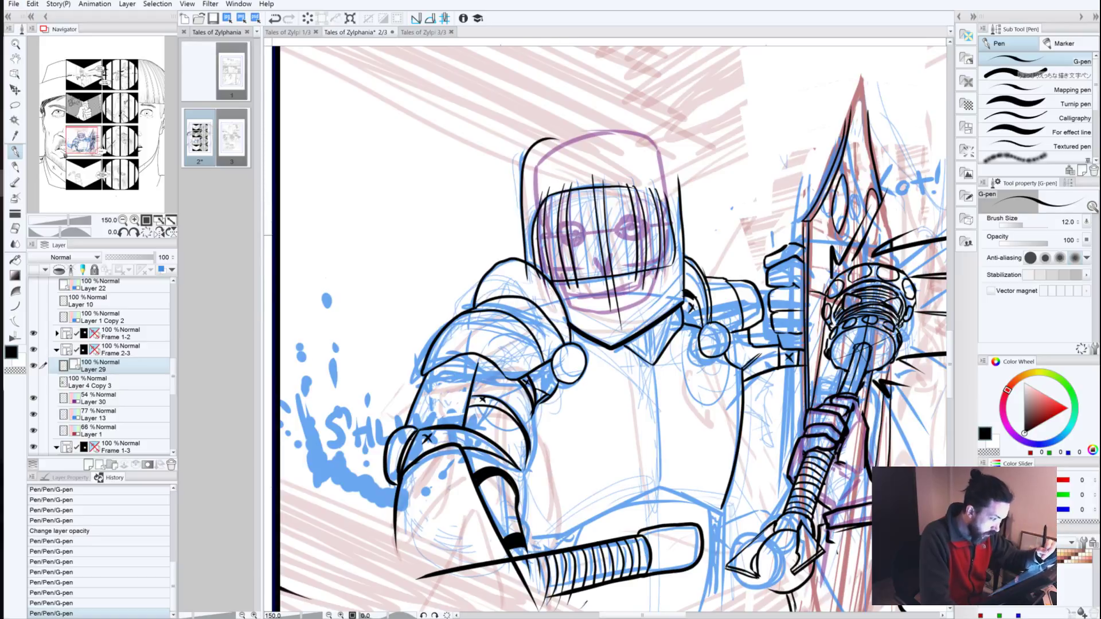
# Step: Ink both eyes behind the grille with dark lids and pupils, following the purple sketch
pyautogui.moveTo(573, 226)
pyautogui.mouseDown()
pyautogui.moveTo(592, 231)
pyautogui.moveTo(575, 239)
pyautogui.moveTo(584, 243)
pyautogui.mouseUp()
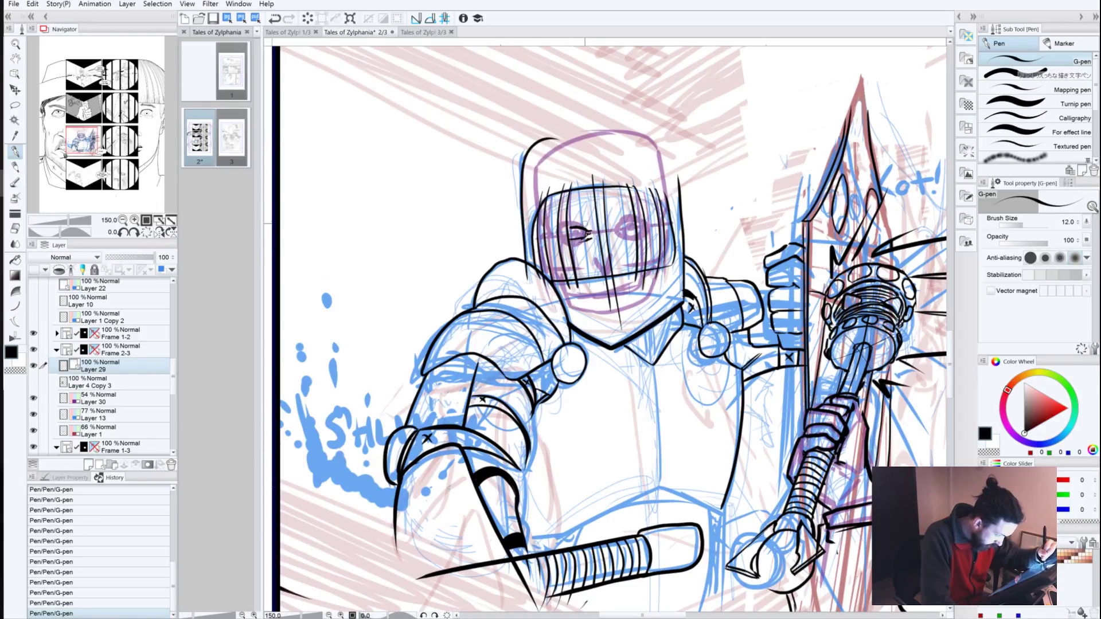
pyautogui.moveTo(589, 222); pyautogui.dragTo(573, 225)
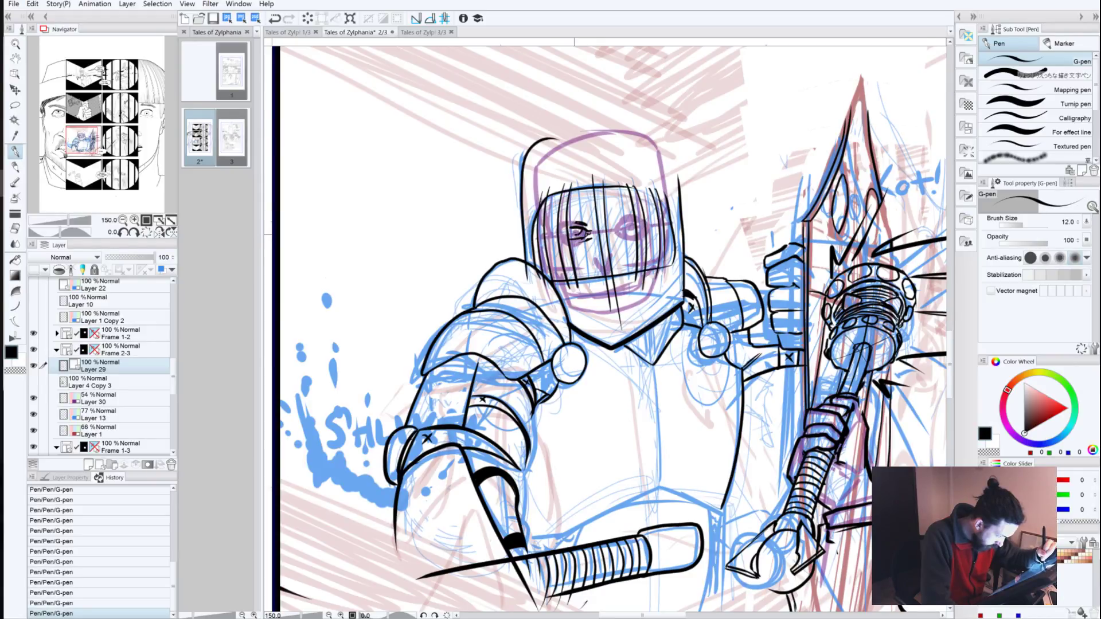
pyautogui.moveTo(578, 232); pyautogui.dragTo(576, 231)
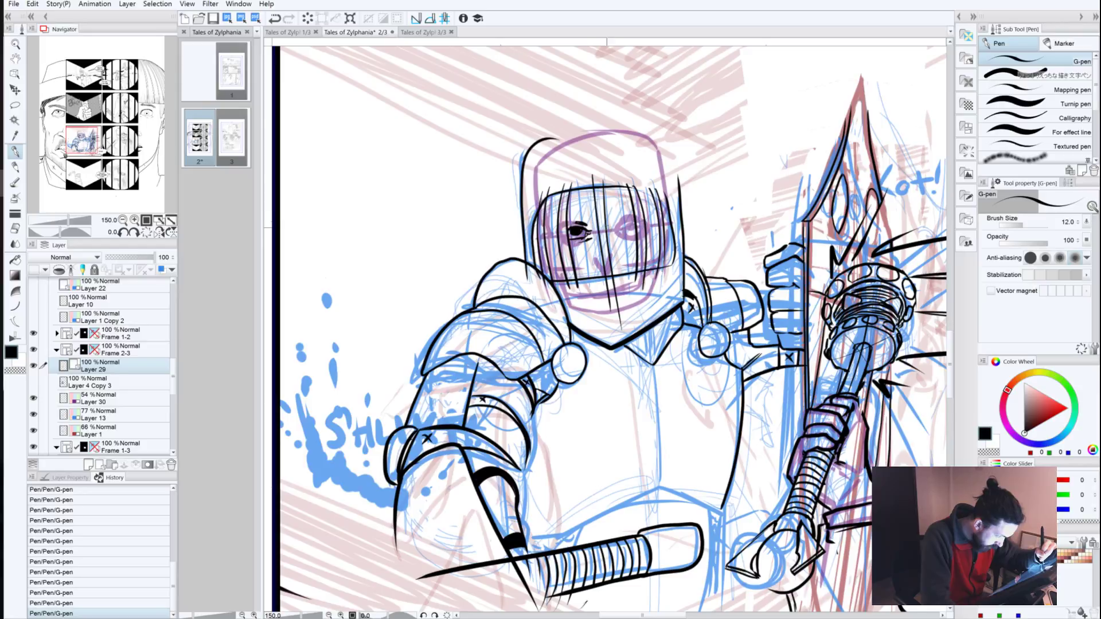
pyautogui.moveTo(611, 227); pyautogui.dragTo(607, 233)
pyautogui.moveTo(609, 221); pyautogui.dragTo(618, 214)
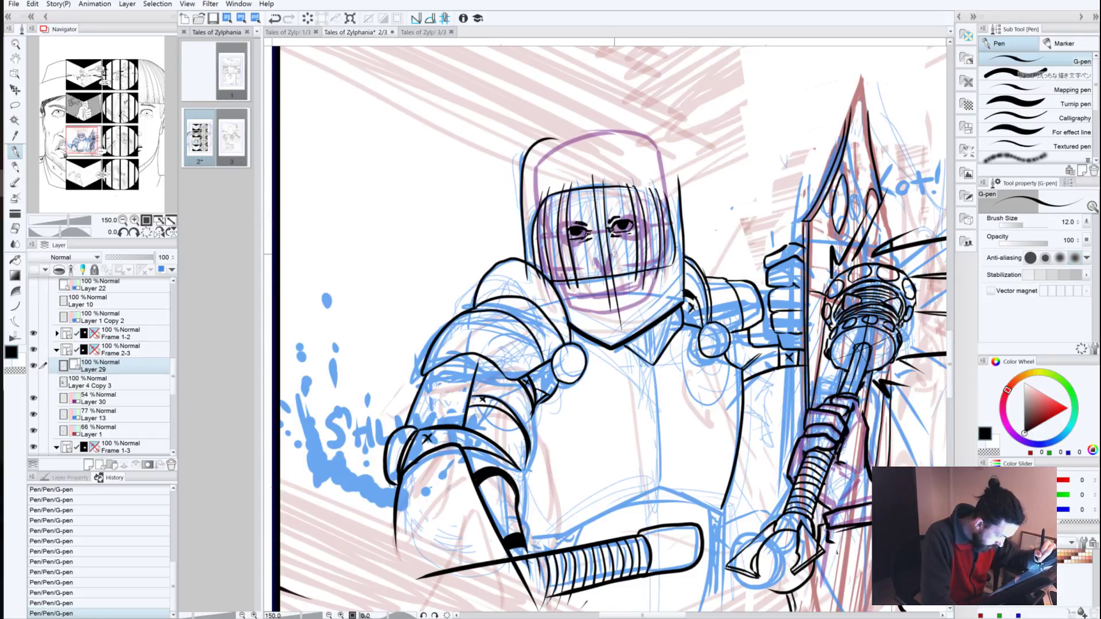
# Step: Ink the nose and the creases around it, down to the visor's lower edge
pyautogui.moveTo(612, 252); pyautogui.dragTo(631, 265)
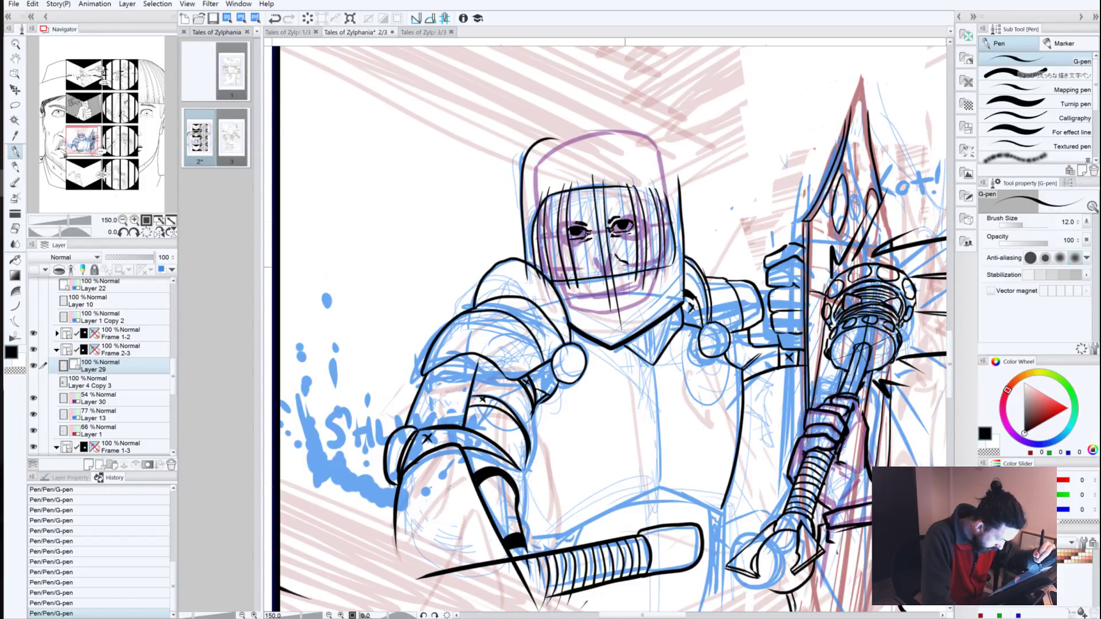
pyautogui.moveTo(616, 265); pyautogui.dragTo(628, 272)
pyautogui.moveTo(609, 269); pyautogui.dragTo(628, 273)
pyautogui.moveTo(611, 268); pyautogui.dragTo(626, 277)
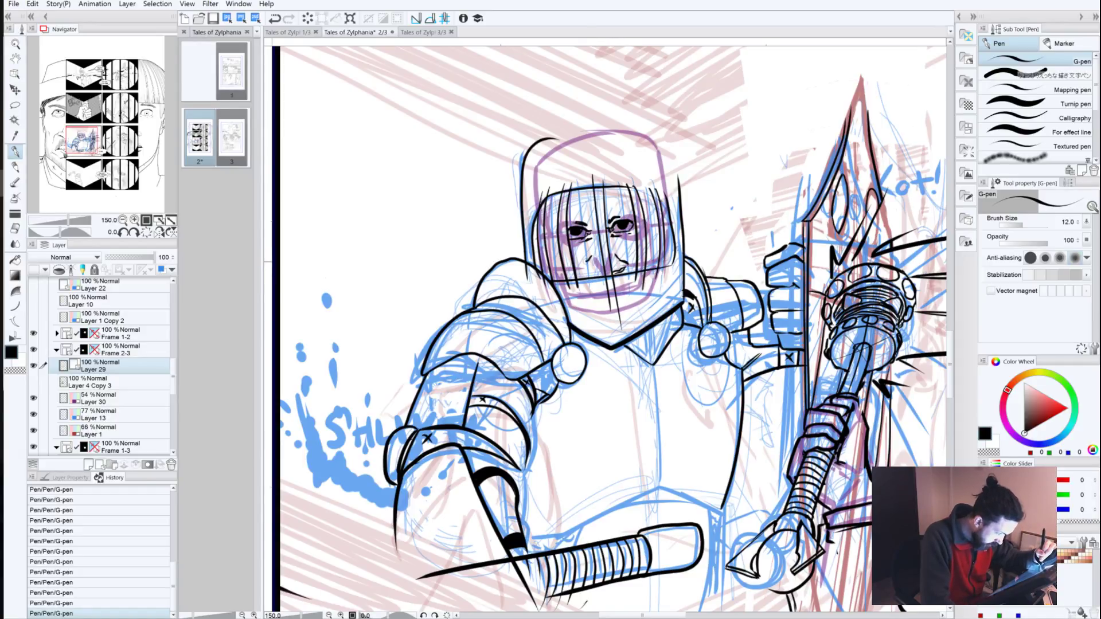
pyautogui.moveTo(590, 257)
pyautogui.mouseDown()
pyautogui.moveTo(579, 268)
pyautogui.moveTo(607, 277)
pyautogui.moveTo(597, 278)
pyautogui.mouseUp()
pyautogui.moveTo(593, 273); pyautogui.dragTo(622, 270)
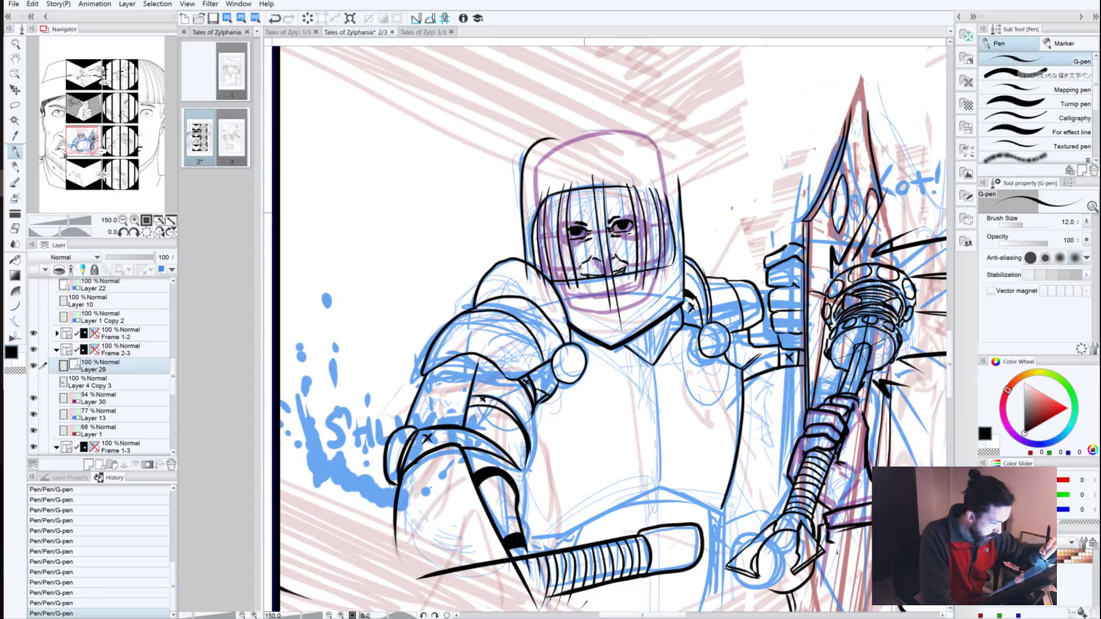
# Step: Ink the brow lines above the eyes and the face's side contours inside the visor, redoing the left contour
pyautogui.moveTo(588, 220)
pyautogui.mouseDown()
pyautogui.moveTo(565, 218)
pyautogui.moveTo(615, 214)
pyautogui.mouseUp()
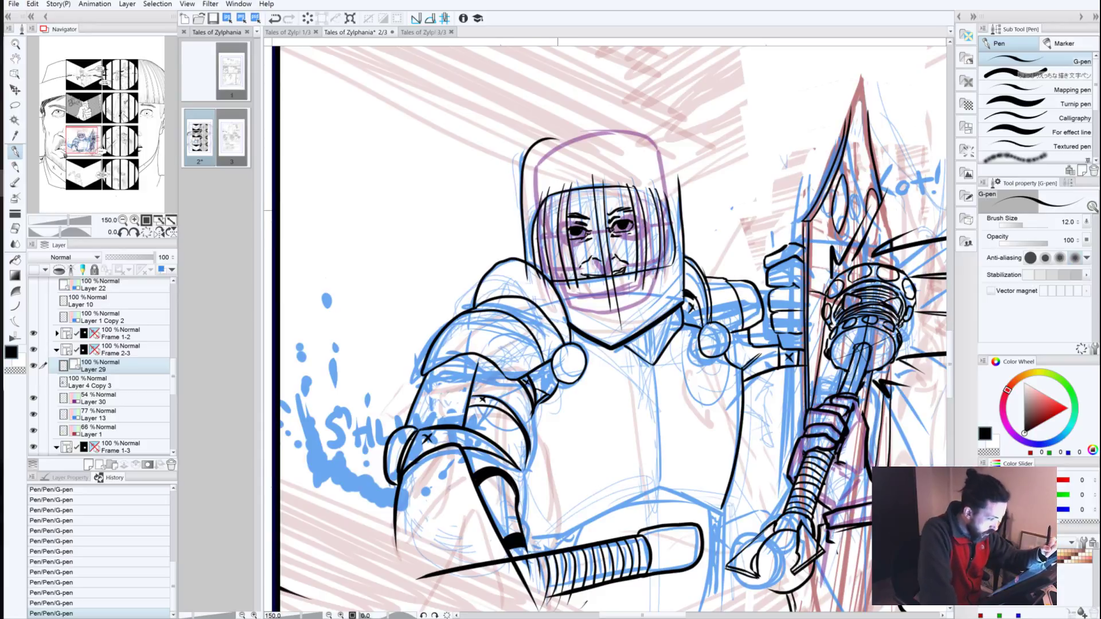
pyautogui.moveTo(555, 212); pyautogui.dragTo(545, 238)
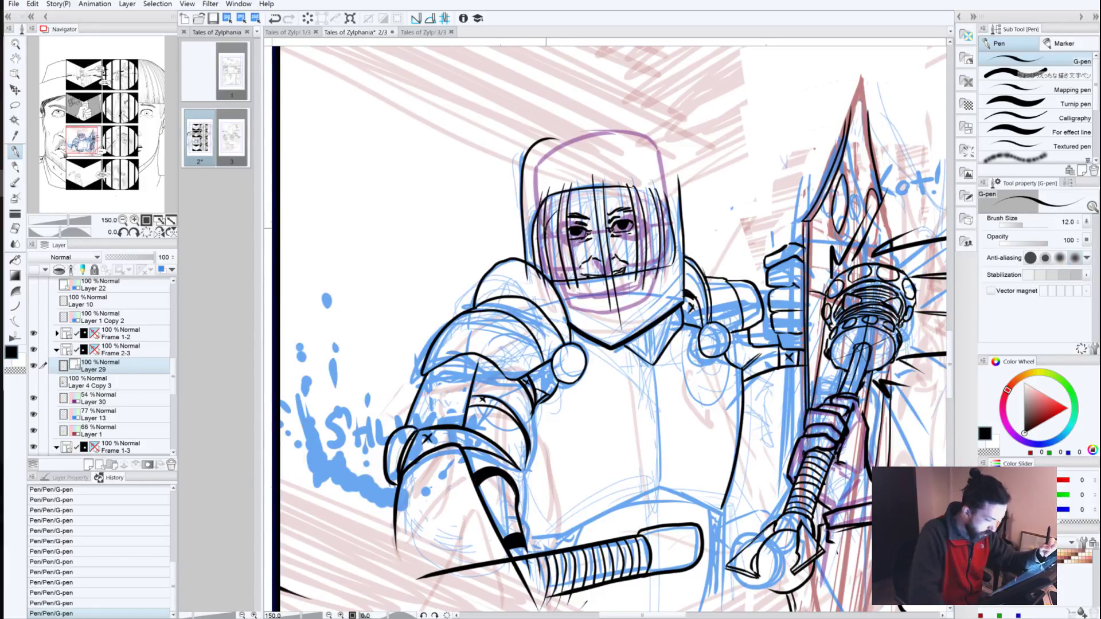
pyautogui.hotkey('ctrl', 'z')
pyautogui.moveTo(558, 207); pyautogui.dragTo(551, 281)
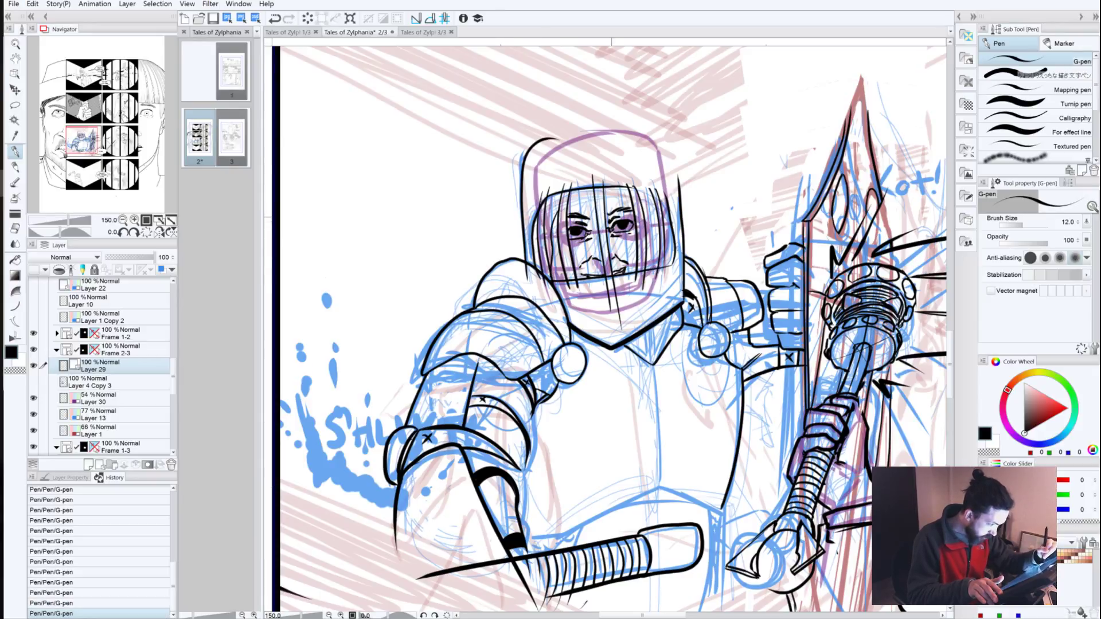
pyautogui.hotkey('ctrl', 'z')
pyautogui.moveTo(552, 217); pyautogui.dragTo(551, 275)
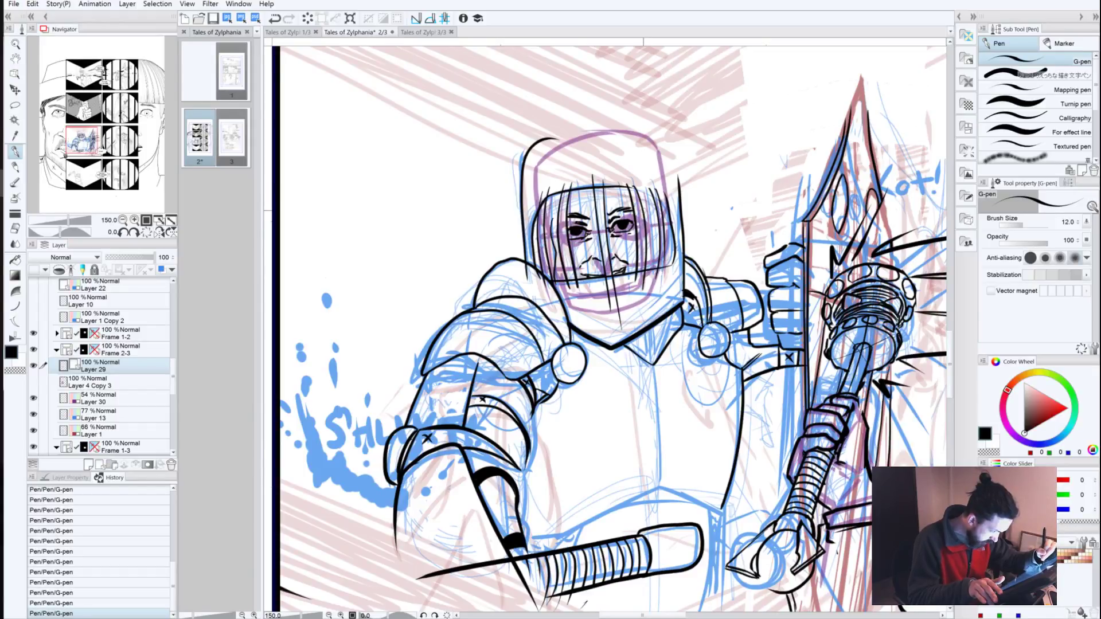
pyautogui.moveTo(644, 209); pyautogui.dragTo(652, 268)
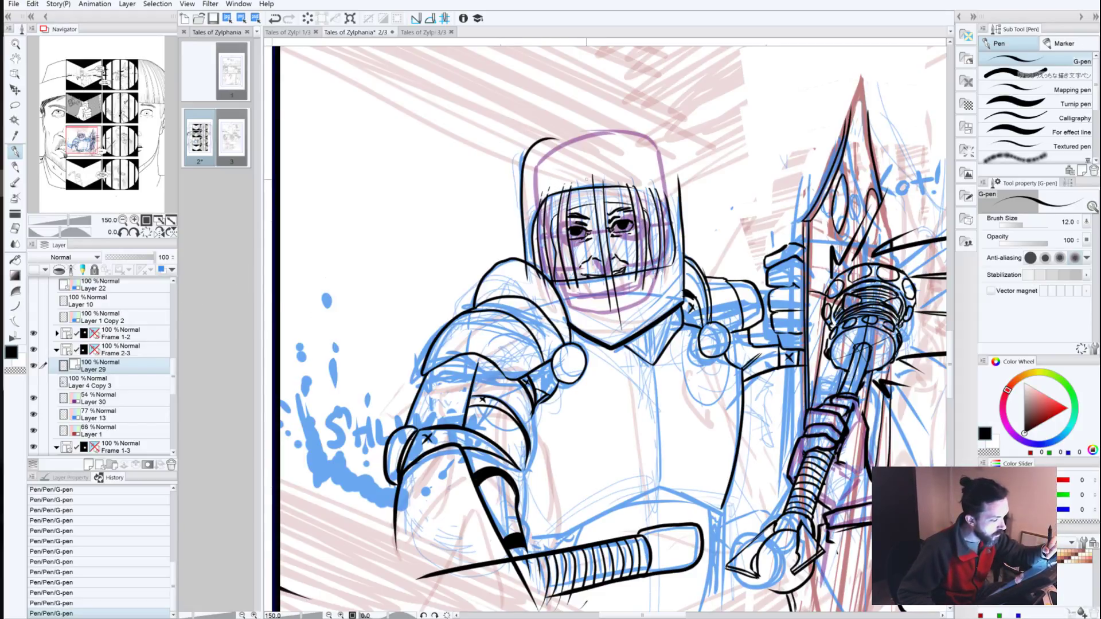
# Step: Erase the grille bar ends overshooting the visor's top and bottom edges, and clean up the helmet's lower left edge
pyautogui.moveTo(619, 179); pyautogui.dragTo(548, 188)
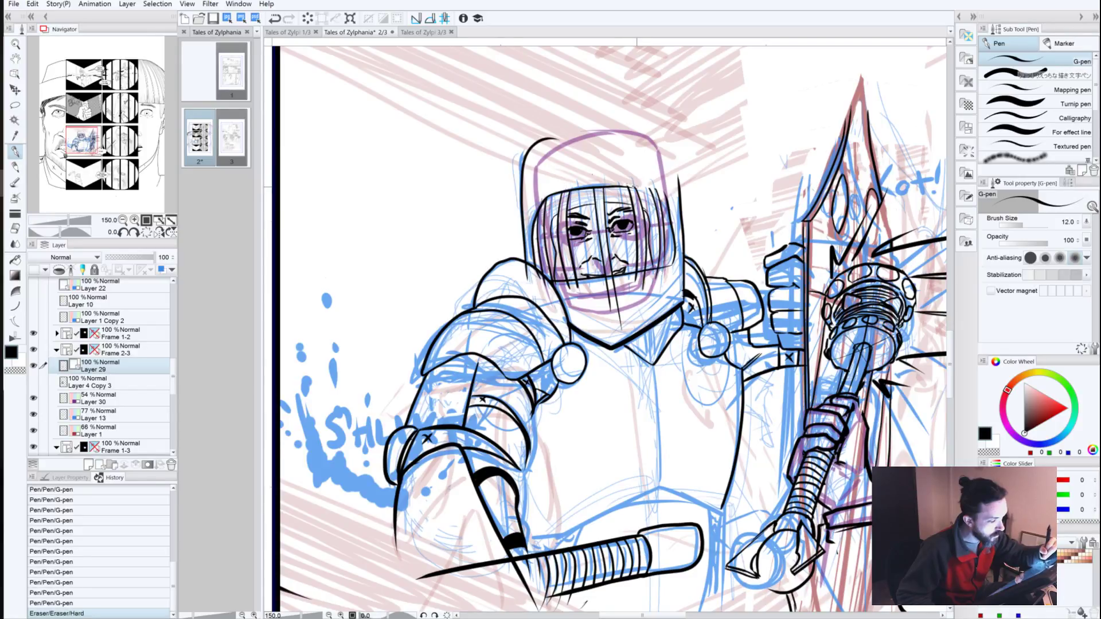
pyautogui.moveTo(636, 186); pyautogui.dragTo(627, 187)
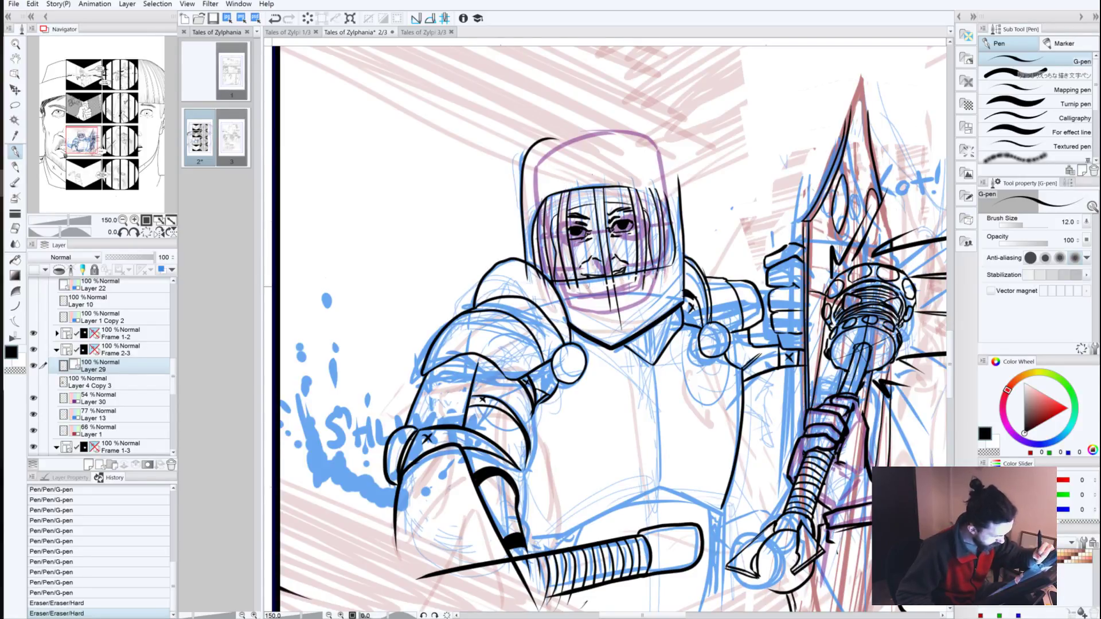
pyautogui.moveTo(609, 279); pyautogui.dragTo(617, 329)
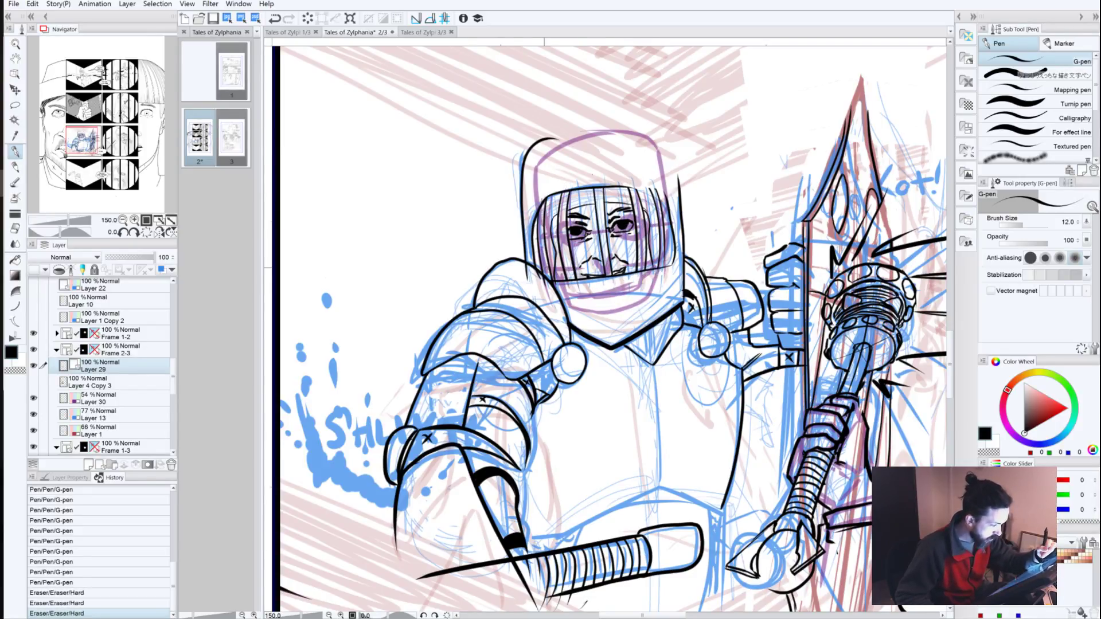
pyautogui.moveTo(524, 265); pyautogui.dragTo(524, 281)
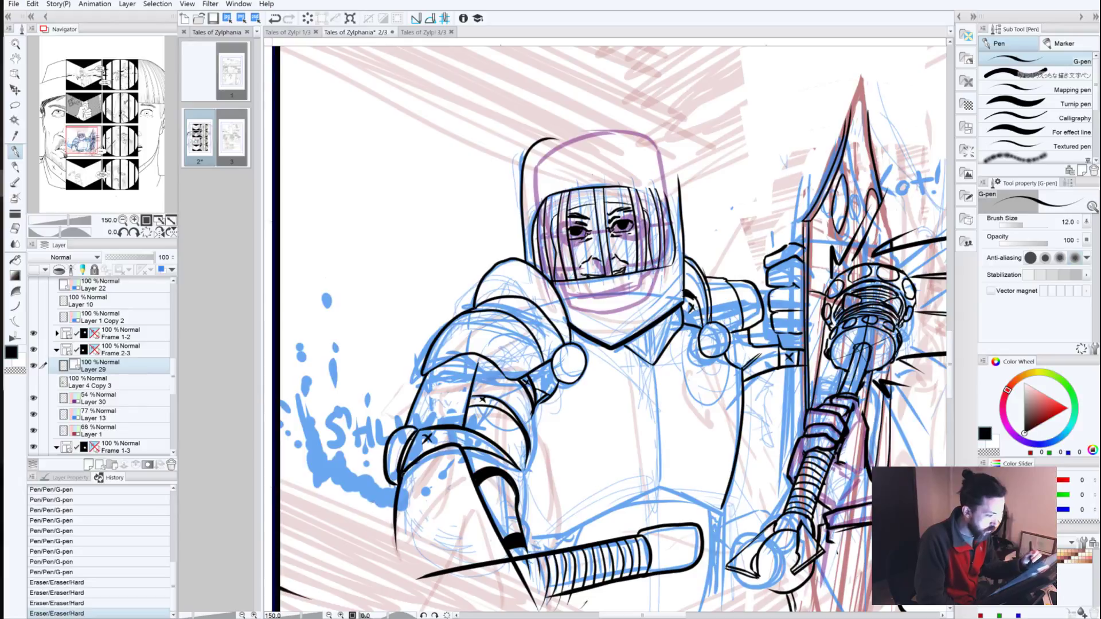
# Step: Mark the gaps at the visor's sides with small X's, and show the black panel borders on Layer 4 Copy 3
pyautogui.moveTo(548, 200); pyautogui.dragTo(552, 206)
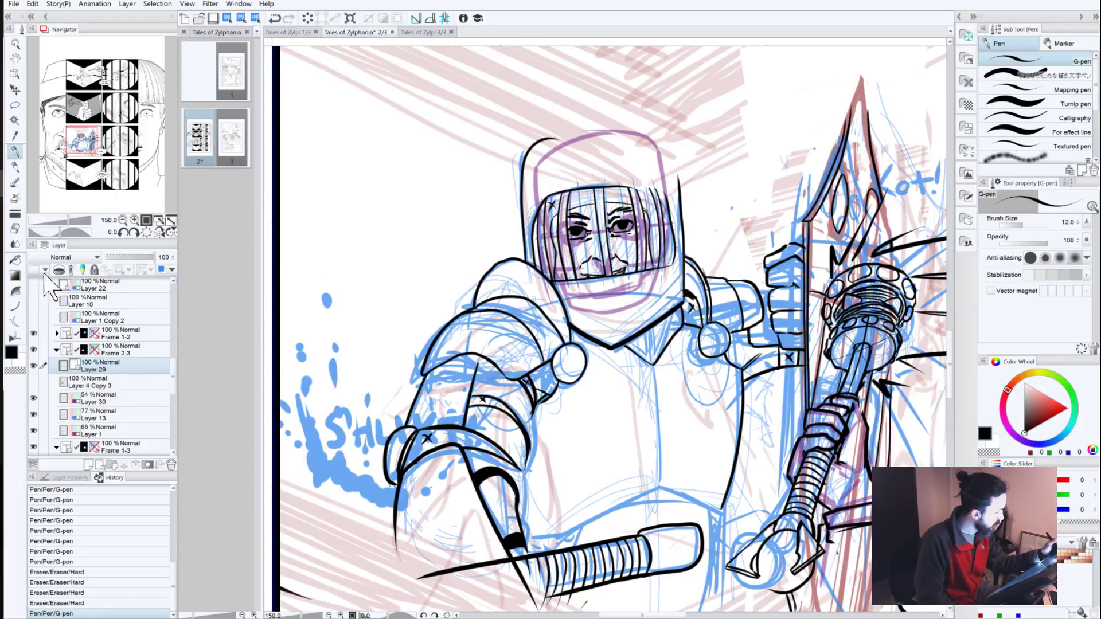
pyautogui.click(33, 382)
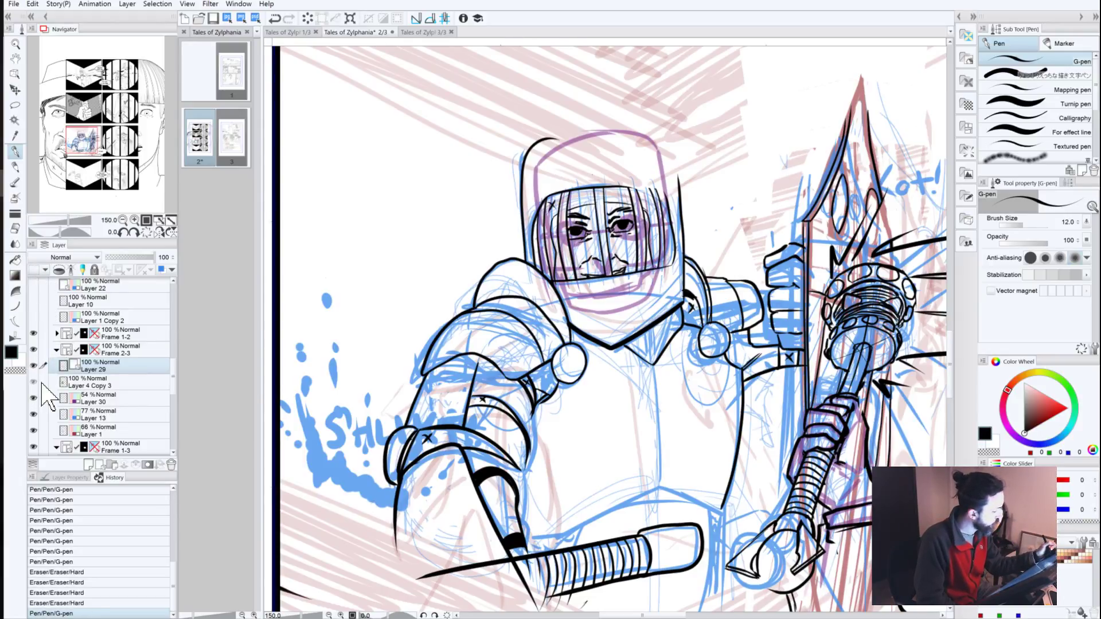
pyautogui.click(616, 193)
pyautogui.moveTo(667, 241)
pyautogui.mouseDown()
pyautogui.moveTo(673, 247)
pyautogui.moveTo(658, 244)
pyautogui.mouseUp()
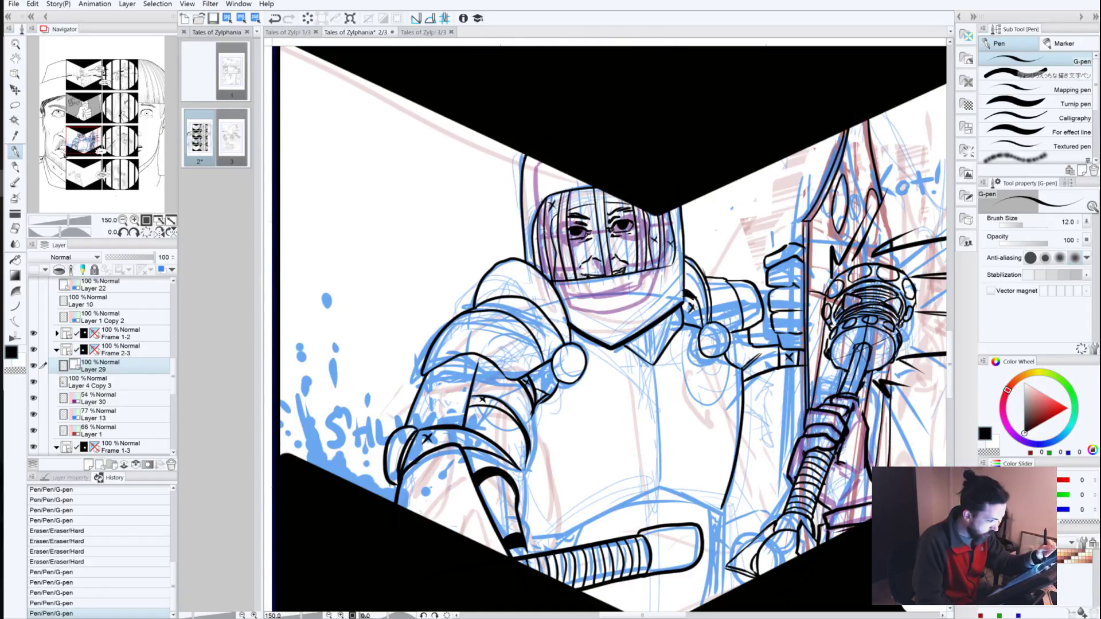
pyautogui.moveTo(537, 253); pyautogui.dragTo(540, 261)
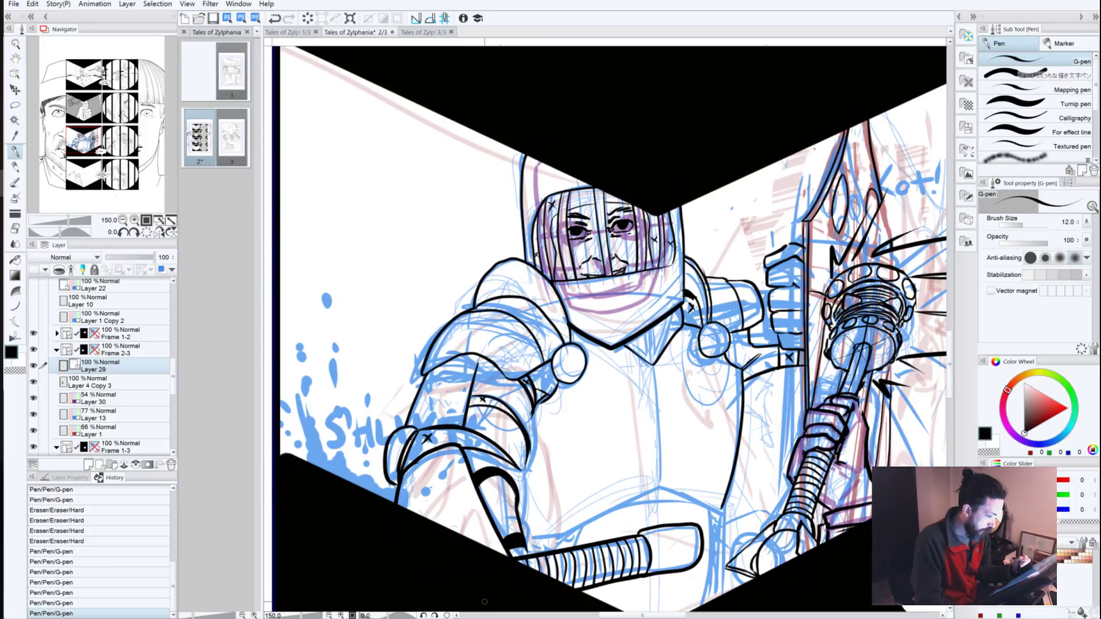
# Step: Thicken the shadow along the upper arm plate's top edge, and touch up the shoulder plate lines above it
pyautogui.moveTo(478, 369); pyautogui.dragTo(479, 354)
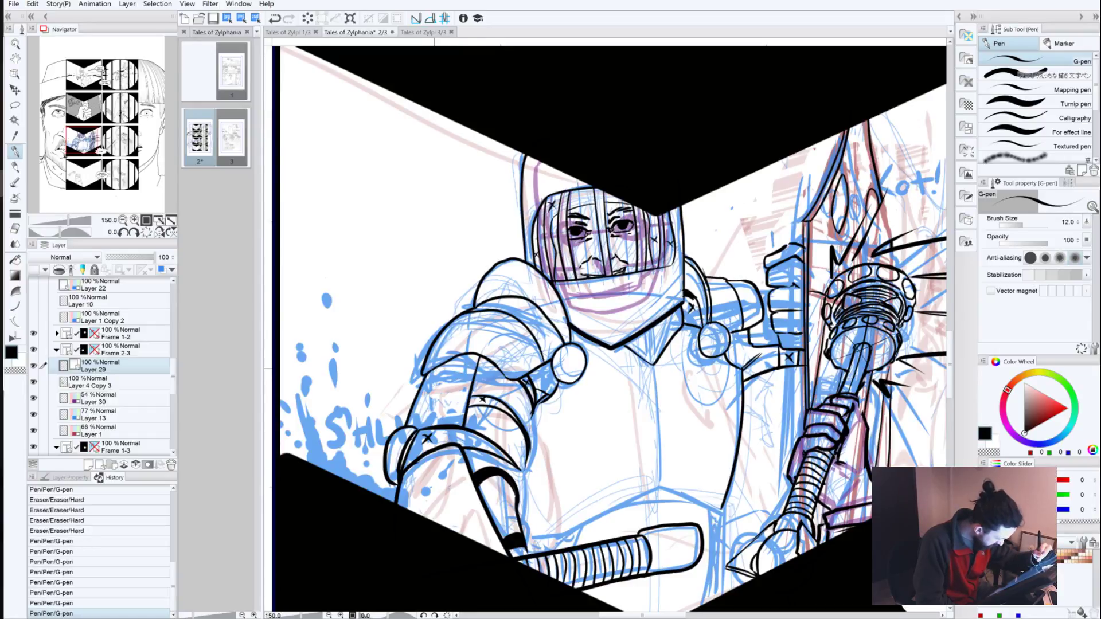
pyautogui.moveTo(440, 368)
pyautogui.mouseDown()
pyautogui.moveTo(480, 357)
pyautogui.moveTo(497, 366)
pyautogui.moveTo(467, 357)
pyautogui.moveTo(427, 371)
pyautogui.moveTo(467, 353)
pyautogui.mouseUp()
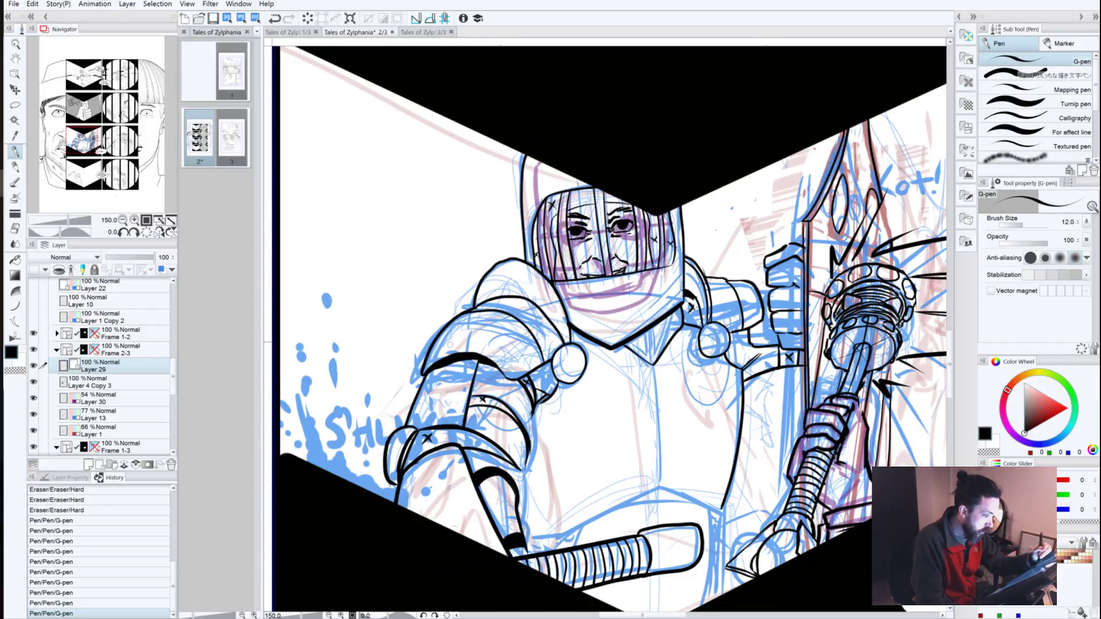
pyautogui.moveTo(472, 310); pyautogui.dragTo(479, 307)
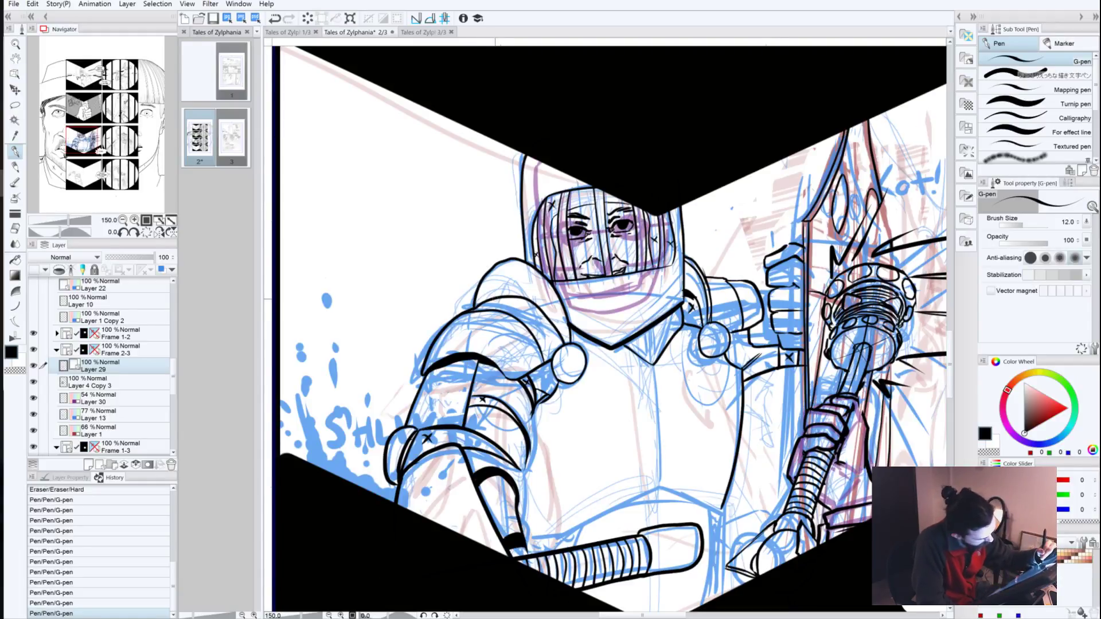
pyautogui.moveTo(499, 297)
pyautogui.mouseDown()
pyautogui.moveTo(459, 314)
pyautogui.moveTo(500, 295)
pyautogui.mouseUp()
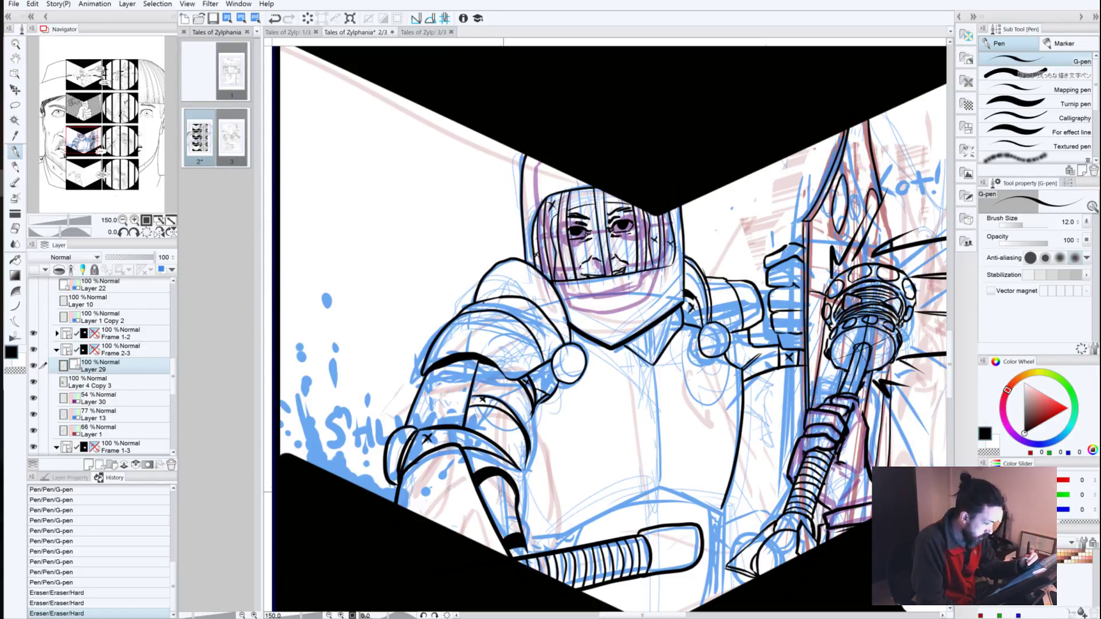
# Step: Ink the contour along the arm's inner side from the elbow plate to the forearm, redoing the first stroke
pyautogui.moveTo(523, 456); pyautogui.dragTo(513, 540)
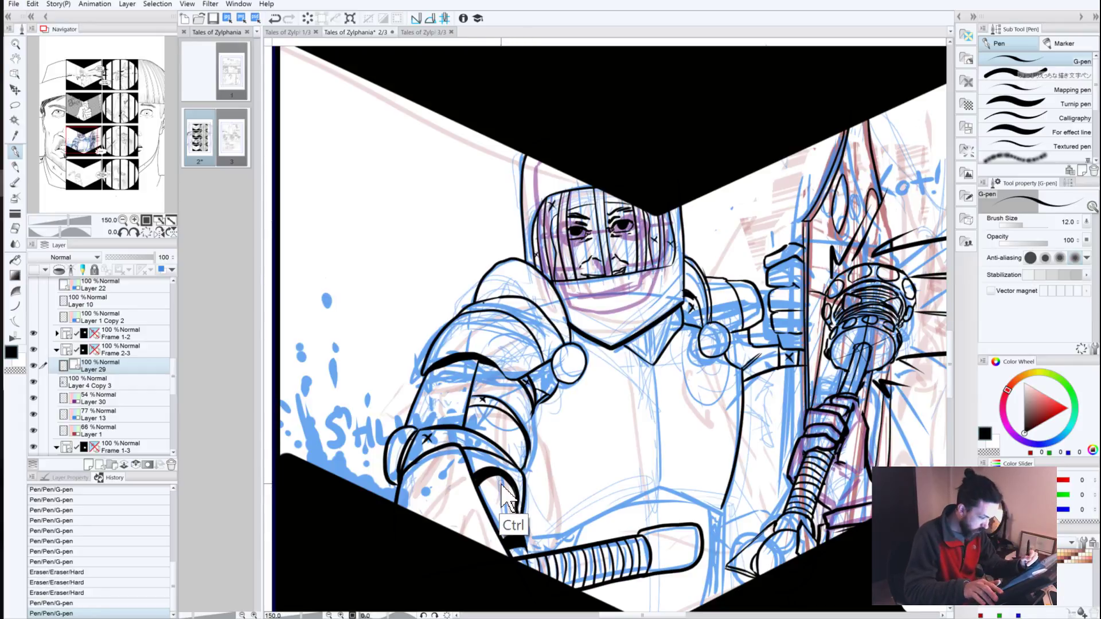
pyautogui.hotkey('ctrl', 'z')
pyautogui.moveTo(518, 470); pyautogui.dragTo(520, 501)
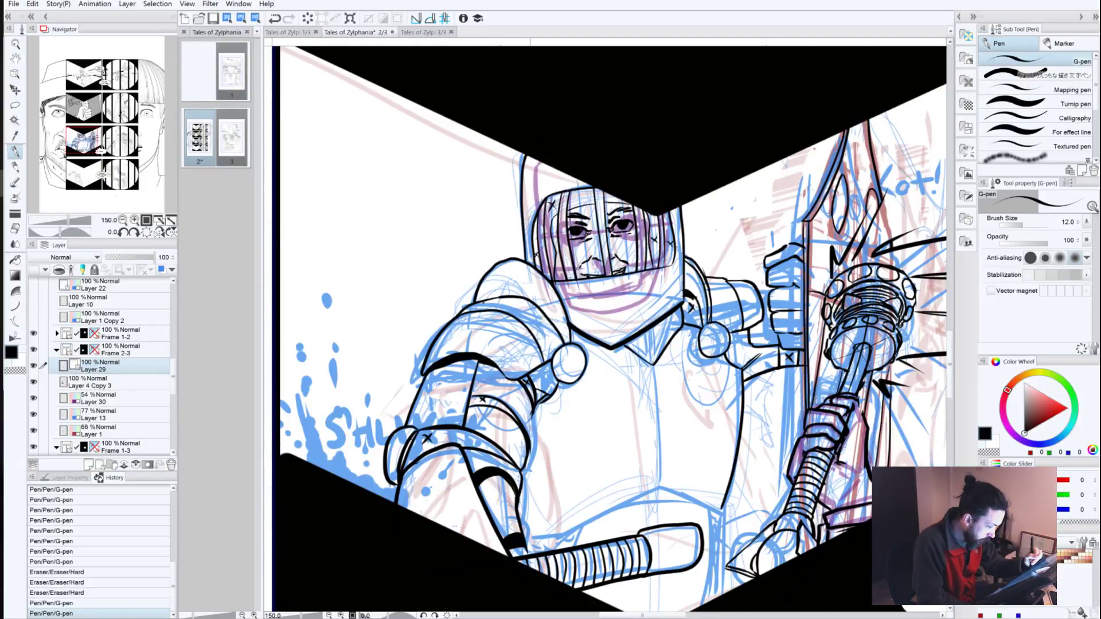
pyautogui.moveTo(527, 414); pyautogui.dragTo(525, 453)
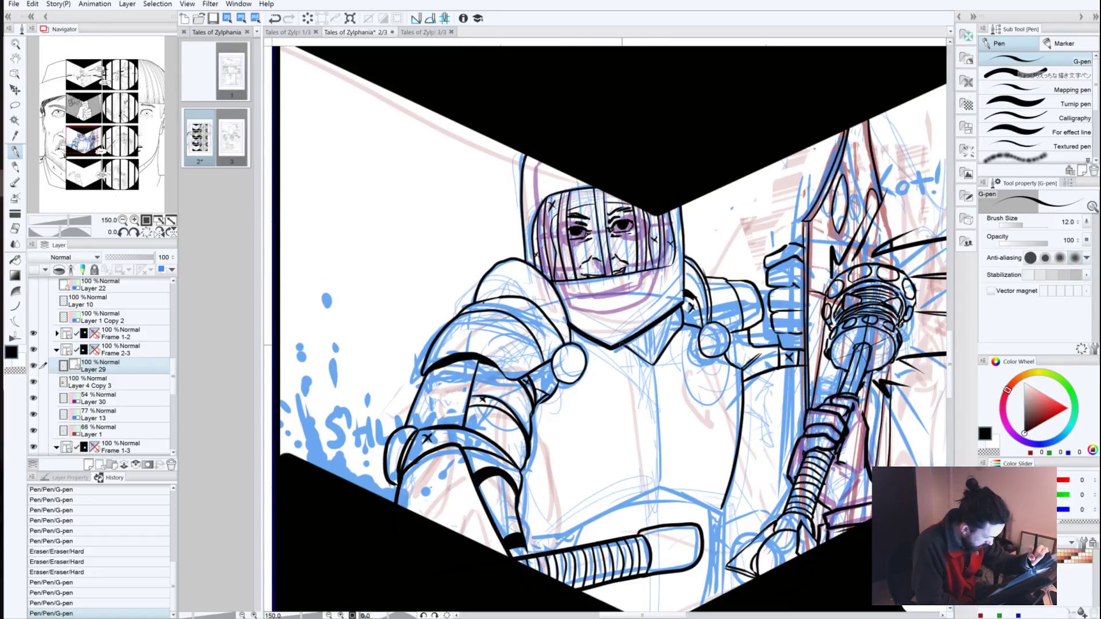
# Step: Thicken the ink along the helmet's lower edge beneath the chin point
pyautogui.moveTo(623, 344)
pyautogui.mouseDown()
pyautogui.moveTo(608, 352)
pyautogui.moveTo(570, 327)
pyautogui.moveTo(612, 351)
pyautogui.moveTo(628, 340)
pyautogui.mouseUp()
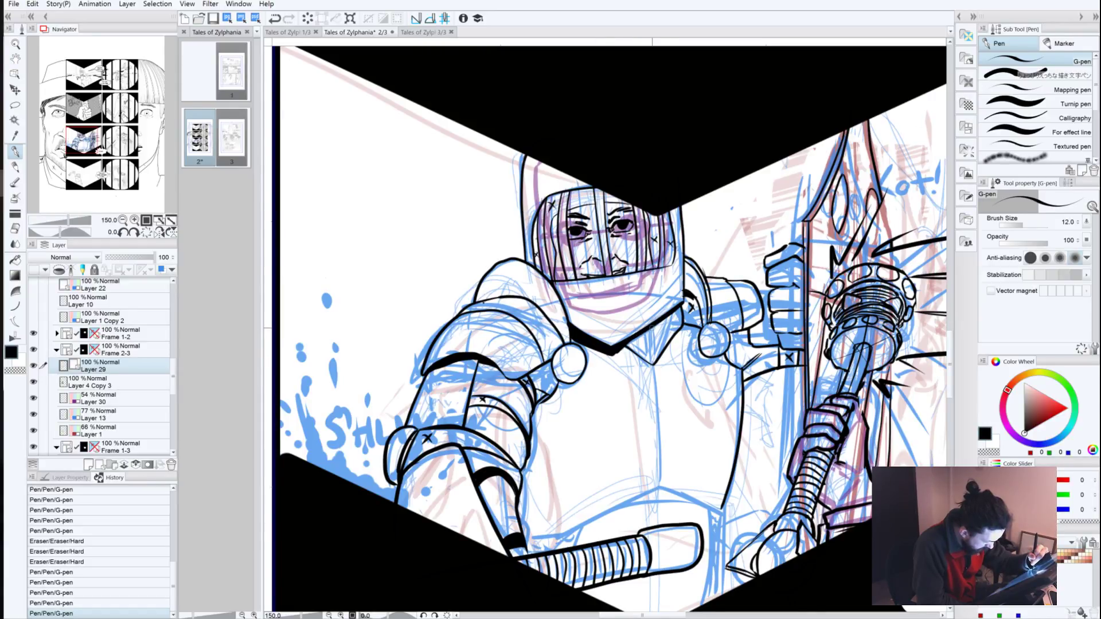
pyautogui.moveTo(653, 327); pyautogui.dragTo(665, 318)
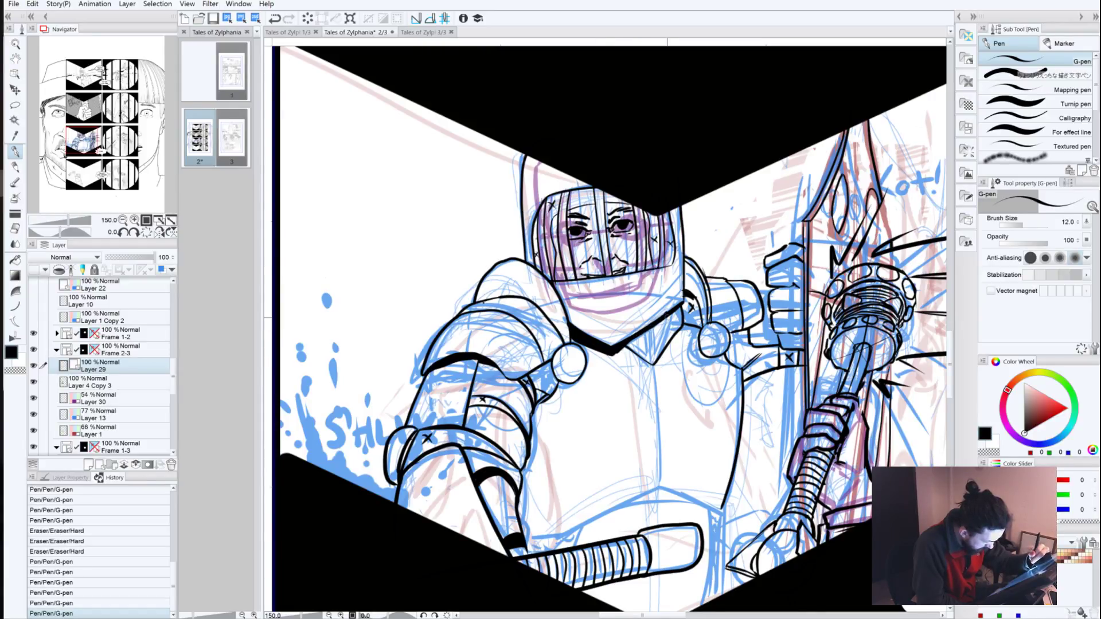
pyautogui.click(15, 370)
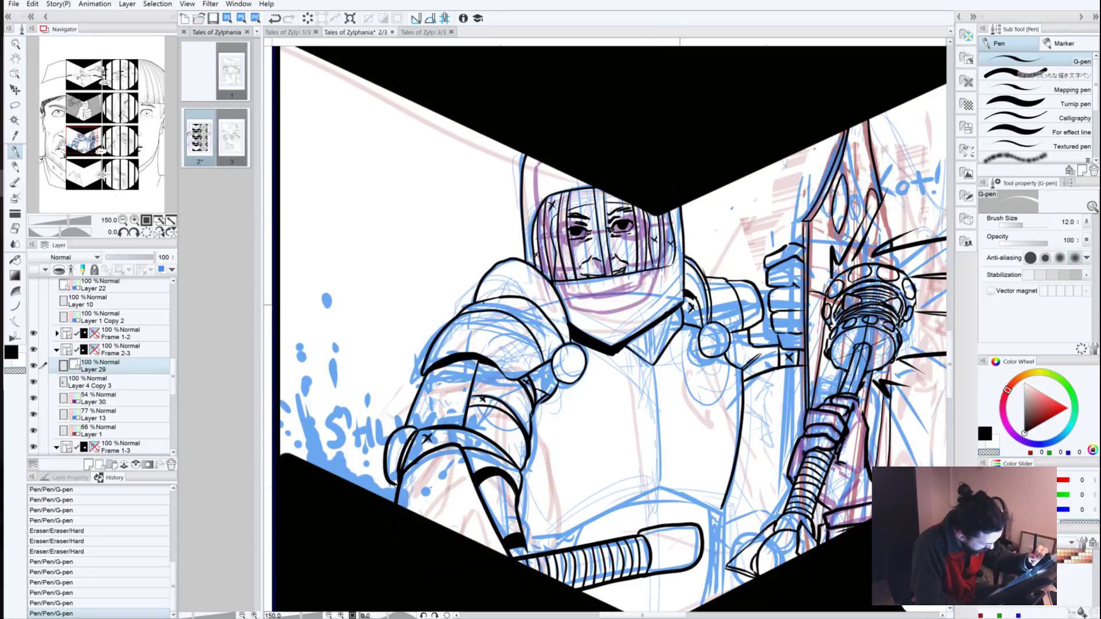
# Step: Fill the gap between the helmet and the collar solid black, and ink a ridge line just above the helmet's lower edge
pyautogui.moveTo(680, 305); pyautogui.dragTo(647, 333)
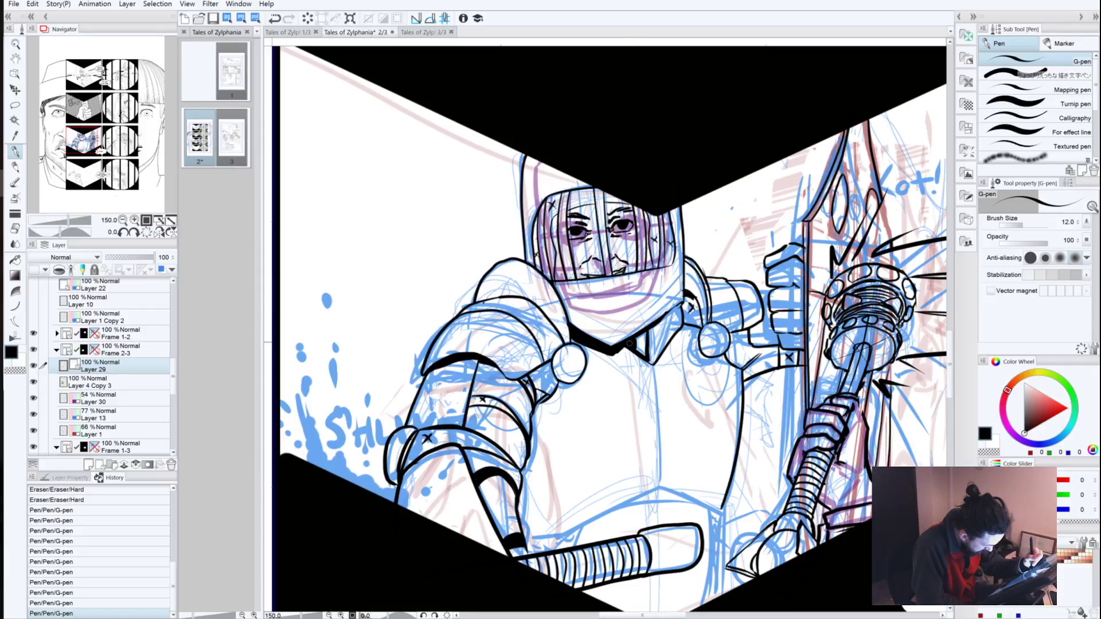
pyautogui.moveTo(641, 351)
pyautogui.mouseDown()
pyautogui.moveTo(644, 359)
pyautogui.moveTo(612, 350)
pyautogui.moveTo(627, 349)
pyautogui.mouseUp()
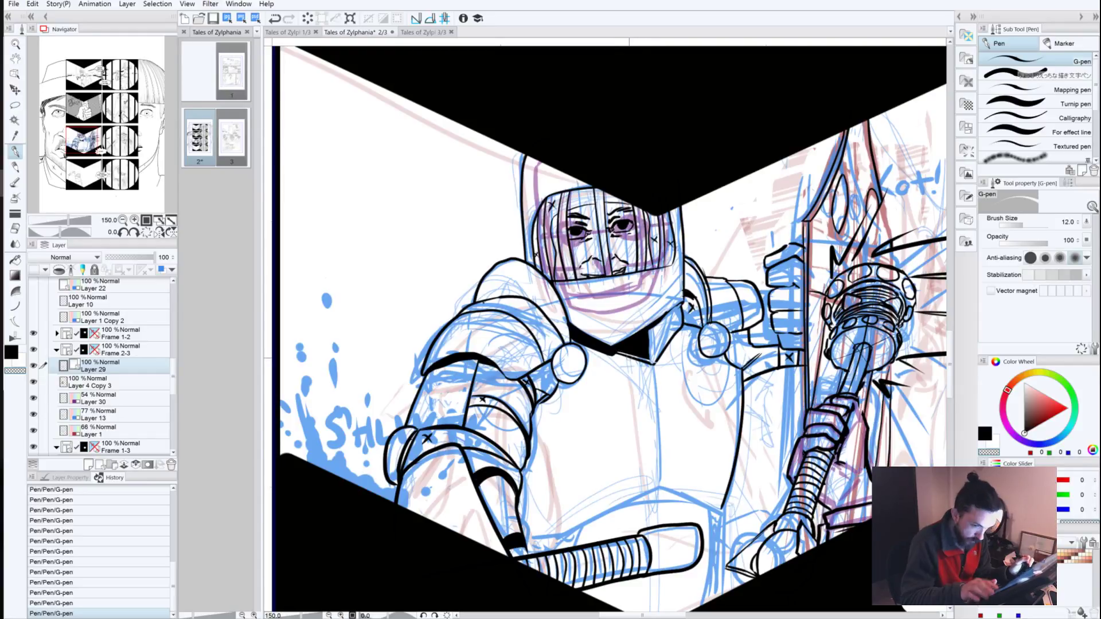
pyautogui.hotkey('ctrl', 'z')
pyautogui.hotkey('ctrl', 'y')
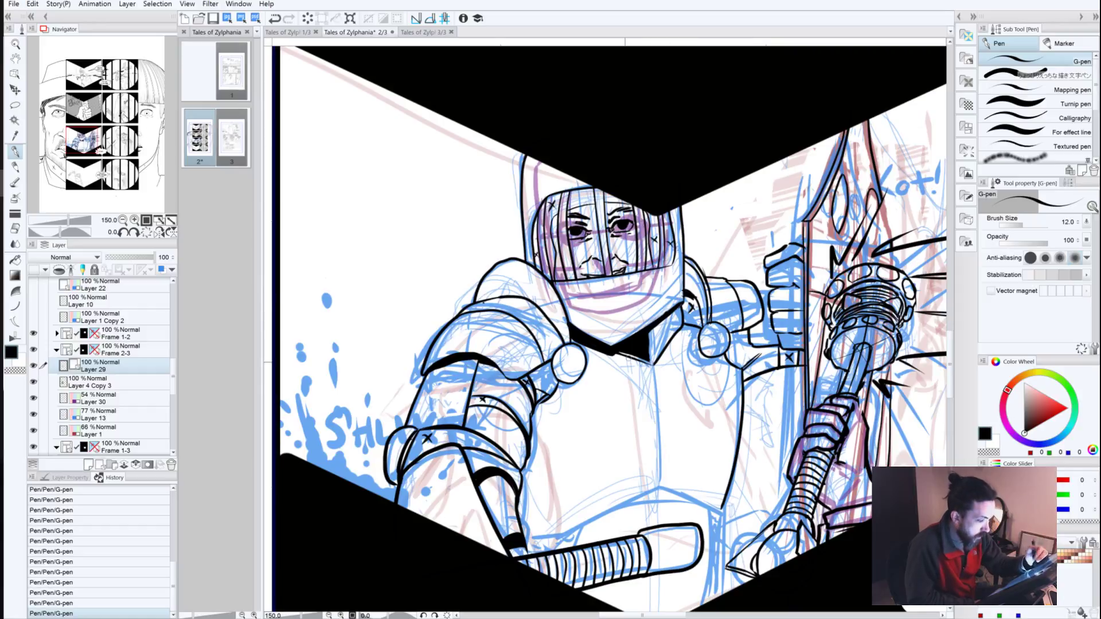
pyautogui.click(681, 297)
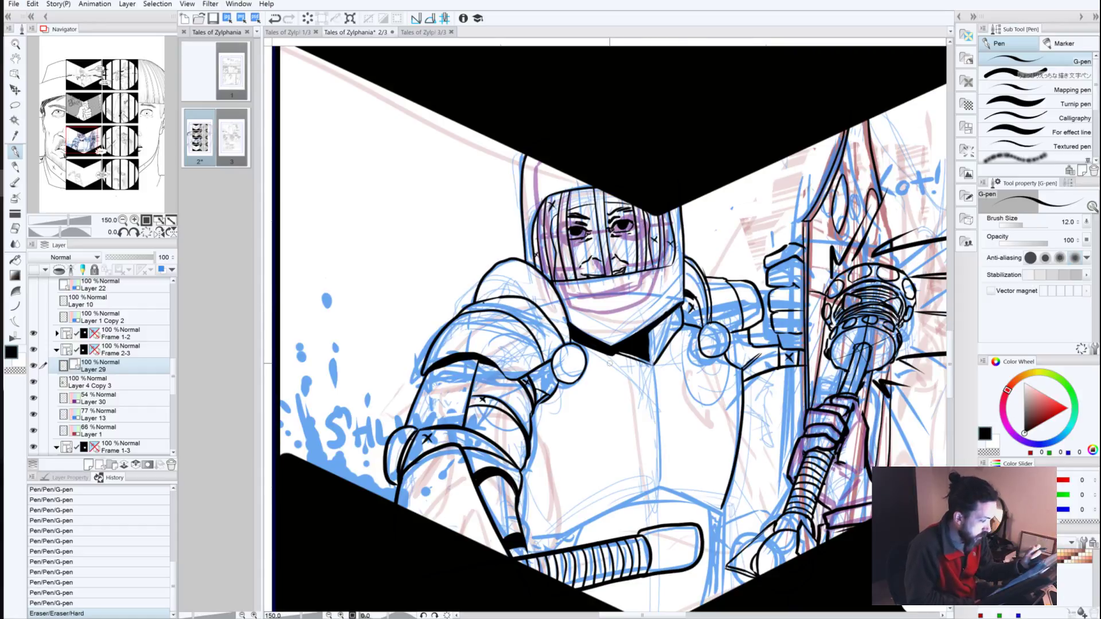
pyautogui.moveTo(682, 285)
pyautogui.mouseDown()
pyautogui.moveTo(617, 332)
pyautogui.moveTo(631, 322)
pyautogui.mouseUp()
# Step: Outline the sketched splash along the panel's lower left border and the droplets around the sound-effect lettering
pyautogui.moveTo(505, 334); pyautogui.dragTo(493, 423)
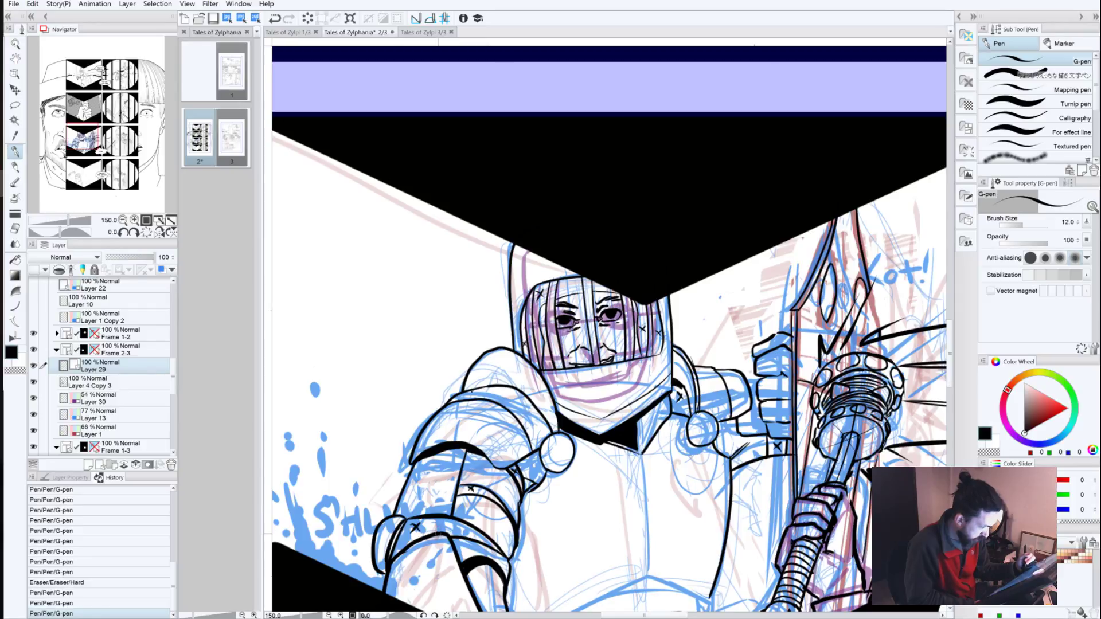
pyautogui.moveTo(328, 494); pyautogui.dragTo(405, 399)
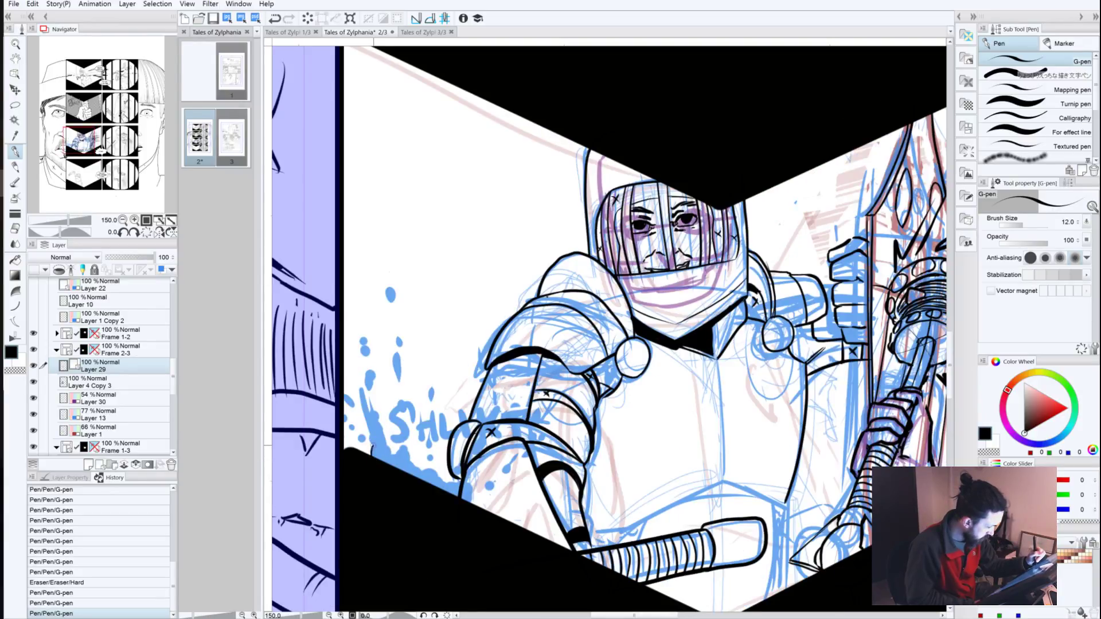
pyautogui.moveTo(367, 423)
pyautogui.mouseDown()
pyautogui.moveTo(359, 388)
pyautogui.moveTo(390, 453)
pyautogui.moveTo(406, 446)
pyautogui.moveTo(416, 467)
pyautogui.moveTo(475, 495)
pyautogui.moveTo(472, 506)
pyautogui.moveTo(518, 454)
pyautogui.moveTo(510, 468)
pyautogui.mouseUp()
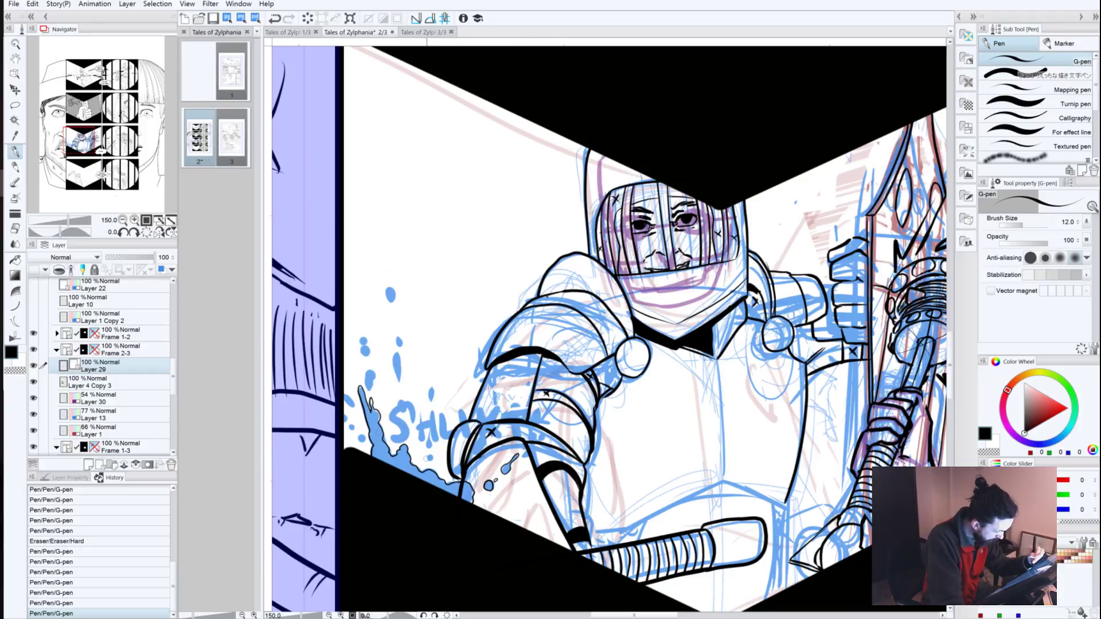
pyautogui.moveTo(430, 453)
pyautogui.mouseDown()
pyautogui.moveTo(430, 467)
pyautogui.moveTo(428, 436)
pyautogui.moveTo(429, 448)
pyautogui.mouseUp()
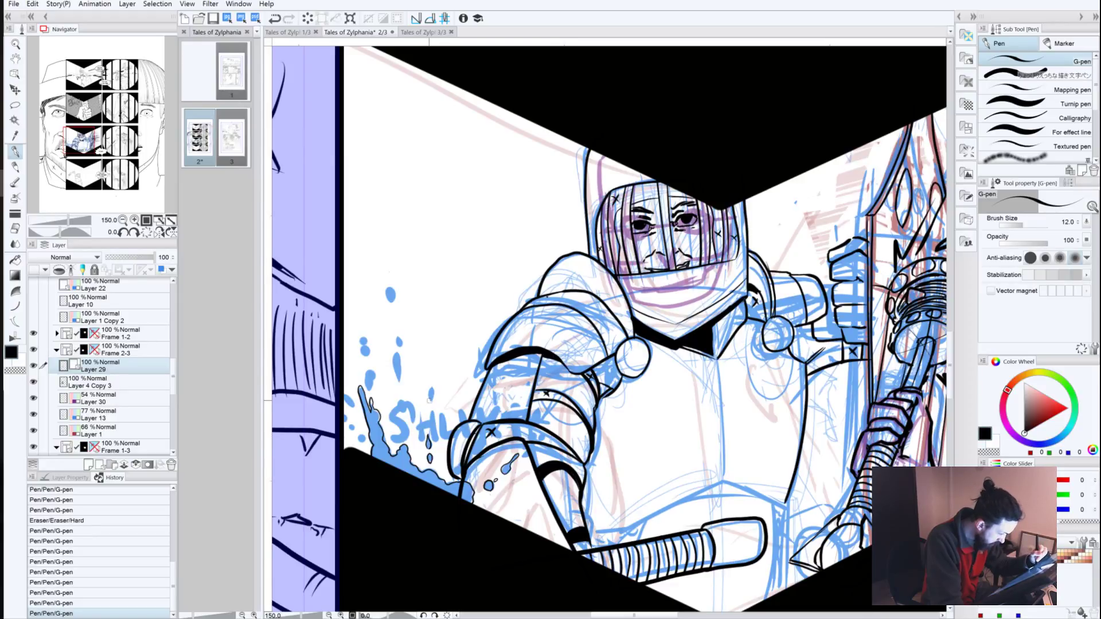
pyautogui.moveTo(429, 399)
pyautogui.mouseDown()
pyautogui.moveTo(429, 383)
pyautogui.moveTo(430, 402)
pyautogui.mouseUp()
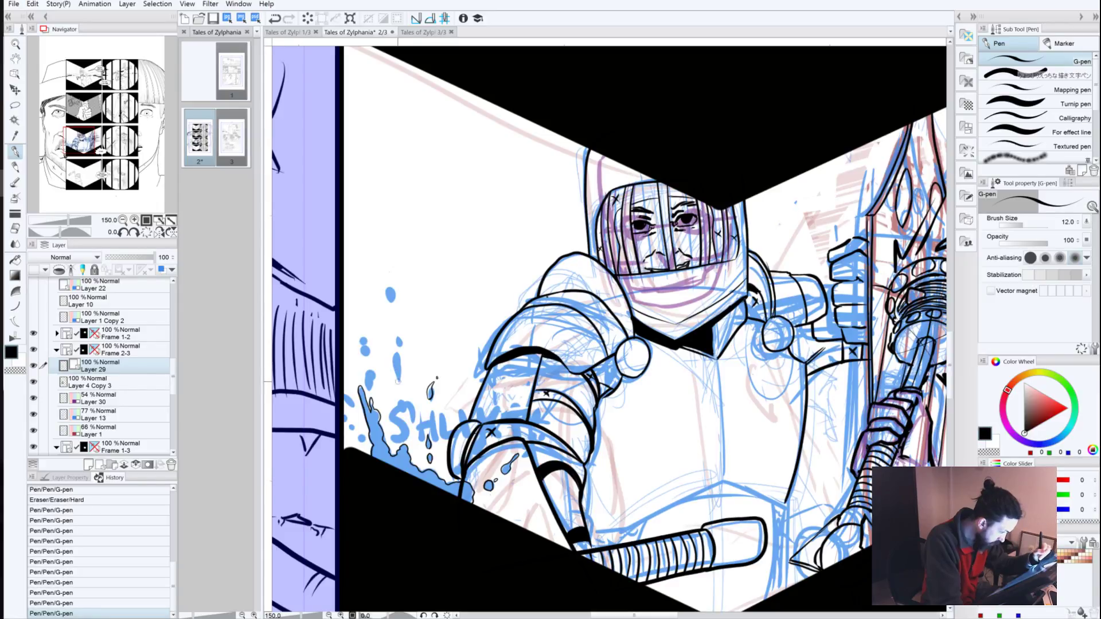
# Step: Outline the loose droplets flying above the splash and those along the panel's left edge
pyautogui.moveTo(400, 385)
pyautogui.mouseDown()
pyautogui.moveTo(398, 351)
pyautogui.moveTo(390, 362)
pyautogui.moveTo(395, 377)
pyautogui.moveTo(402, 336)
pyautogui.moveTo(398, 346)
pyautogui.mouseUp()
pyautogui.moveTo(388, 306)
pyautogui.mouseDown()
pyautogui.moveTo(394, 287)
pyautogui.moveTo(394, 302)
pyautogui.mouseUp()
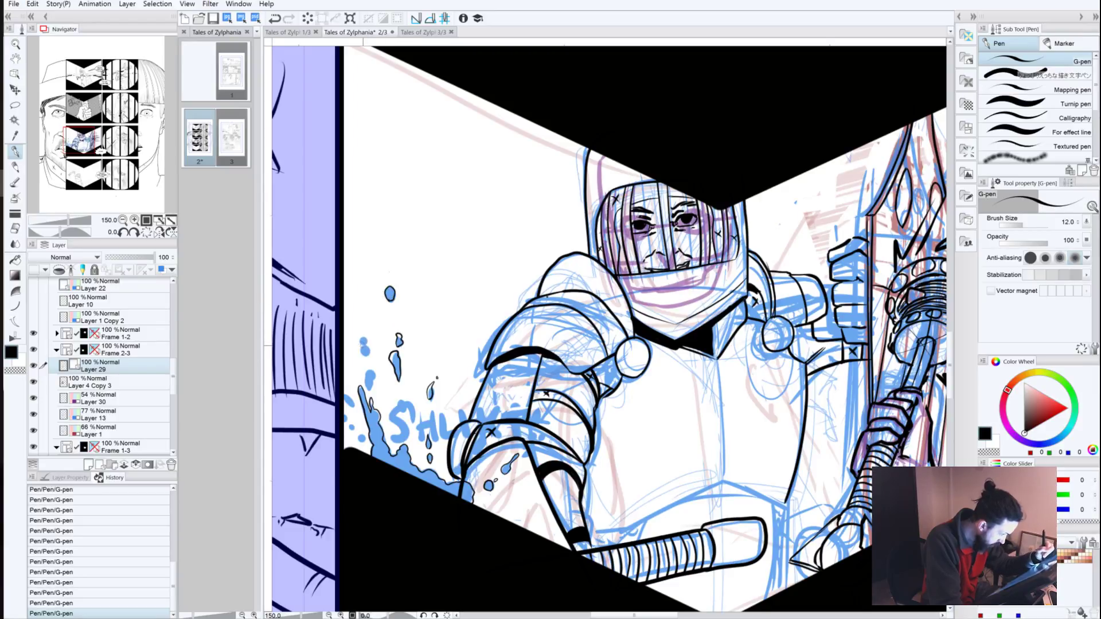
pyautogui.moveTo(363, 348)
pyautogui.mouseDown()
pyautogui.moveTo(359, 337)
pyautogui.moveTo(368, 344)
pyautogui.mouseUp()
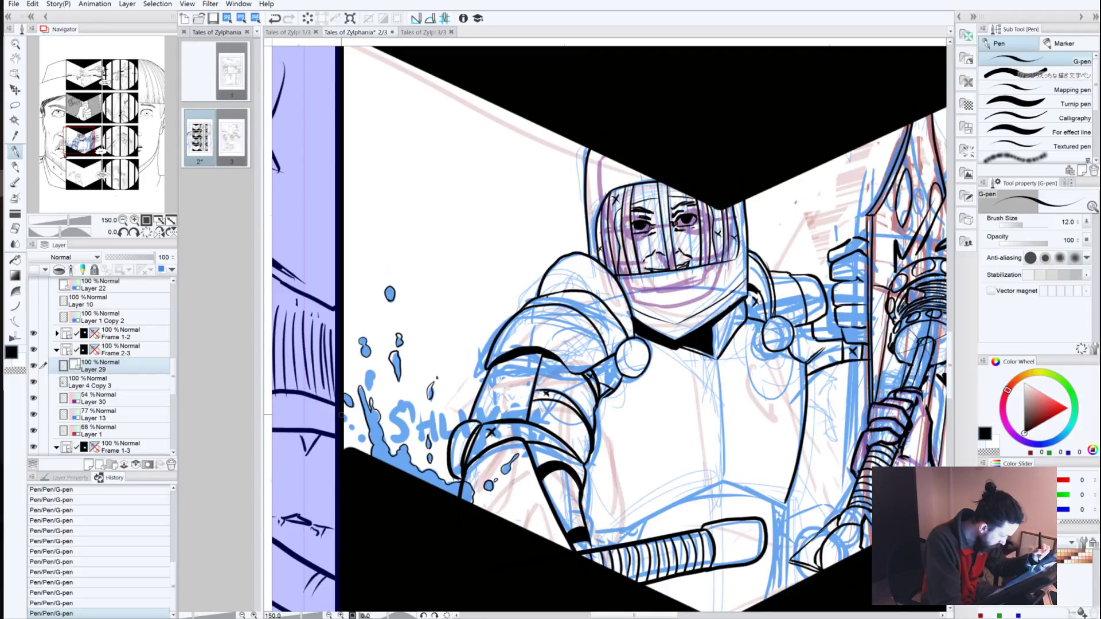
pyautogui.moveTo(342, 417); pyautogui.dragTo(355, 433)
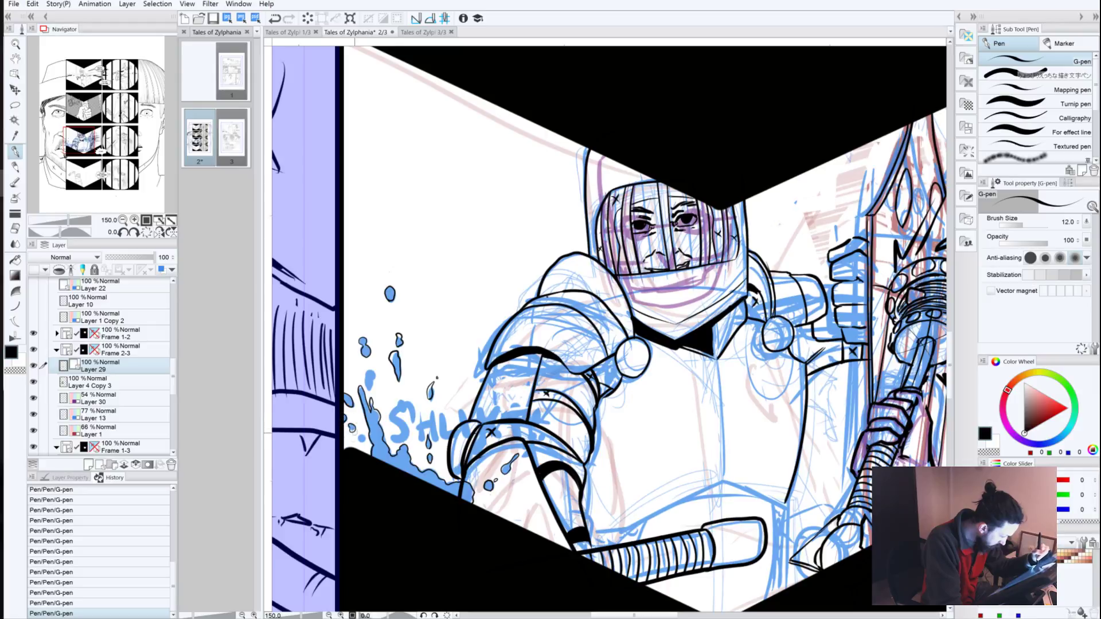
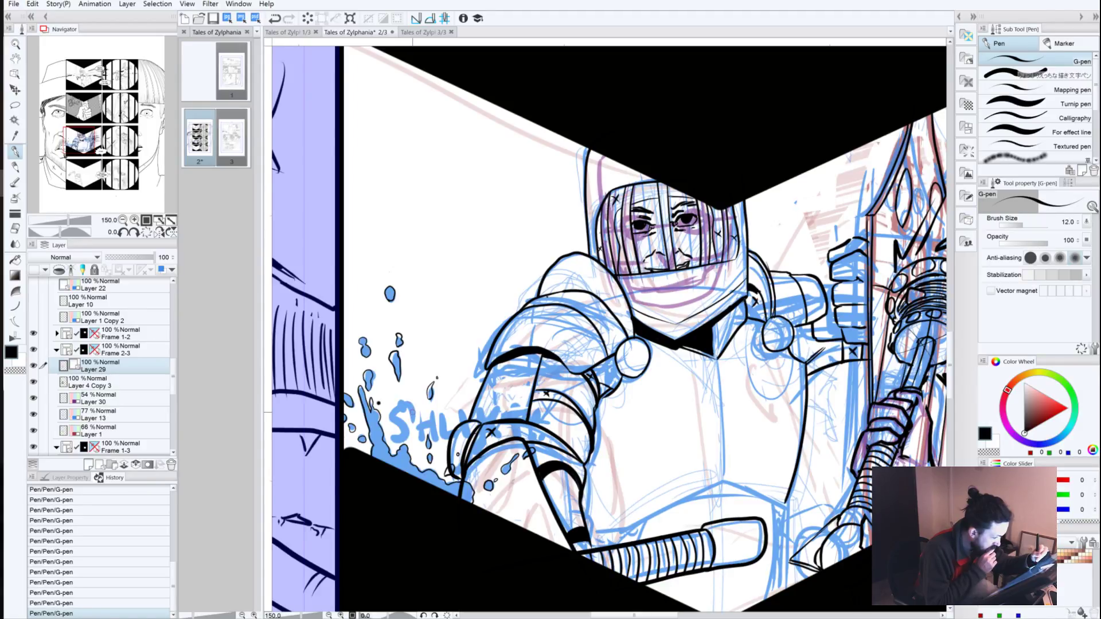
pyautogui.moveTo(416, 413)
pyautogui.mouseDown()
pyautogui.moveTo(404, 401)
pyautogui.moveTo(417, 425)
pyautogui.moveTo(401, 433)
pyautogui.moveTo(425, 430)
pyautogui.moveTo(435, 412)
pyautogui.moveTo(436, 430)
pyautogui.moveTo(486, 418)
pyautogui.moveTo(502, 396)
pyautogui.moveTo(491, 416)
pyautogui.mouseUp()
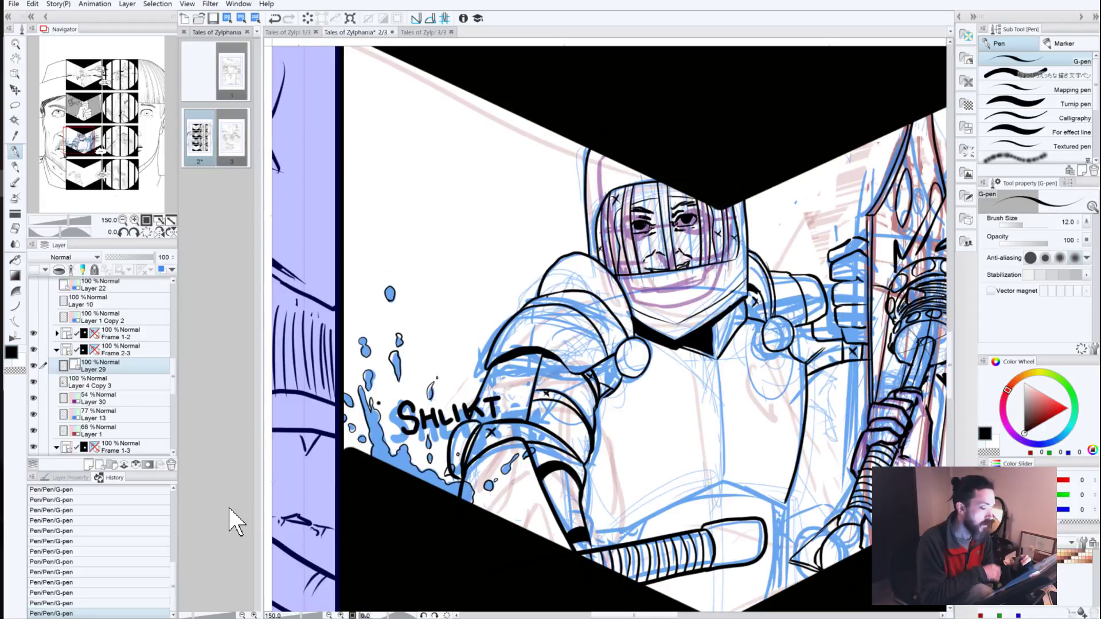
pyautogui.hotkey('ctrl', 'z')
pyautogui.hotkey('ctrl', 'z')
pyautogui.hotkey('ctrl', 'z')
pyautogui.hotkey('ctrl', 'z')
pyautogui.hotkey('ctrl', 'z')
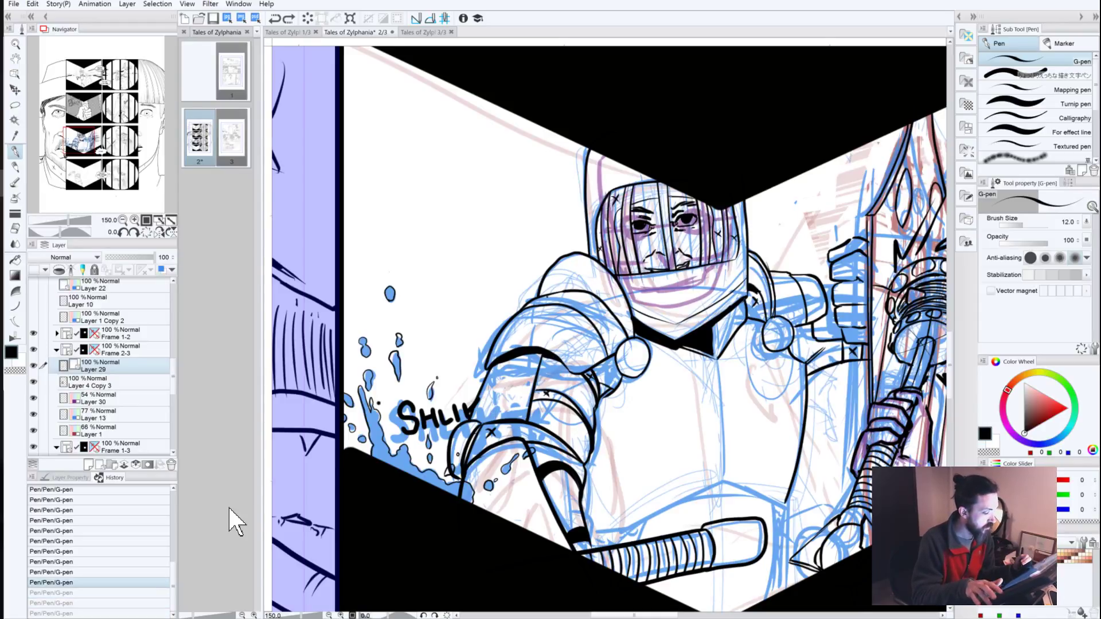
pyautogui.hotkey('ctrl', 'z')
pyautogui.hotkey('ctrl', 'z')
pyautogui.hotkey('ctrl', 'z')
pyautogui.hotkey('ctrl', 'z')
pyautogui.hotkey('ctrl', 'z')
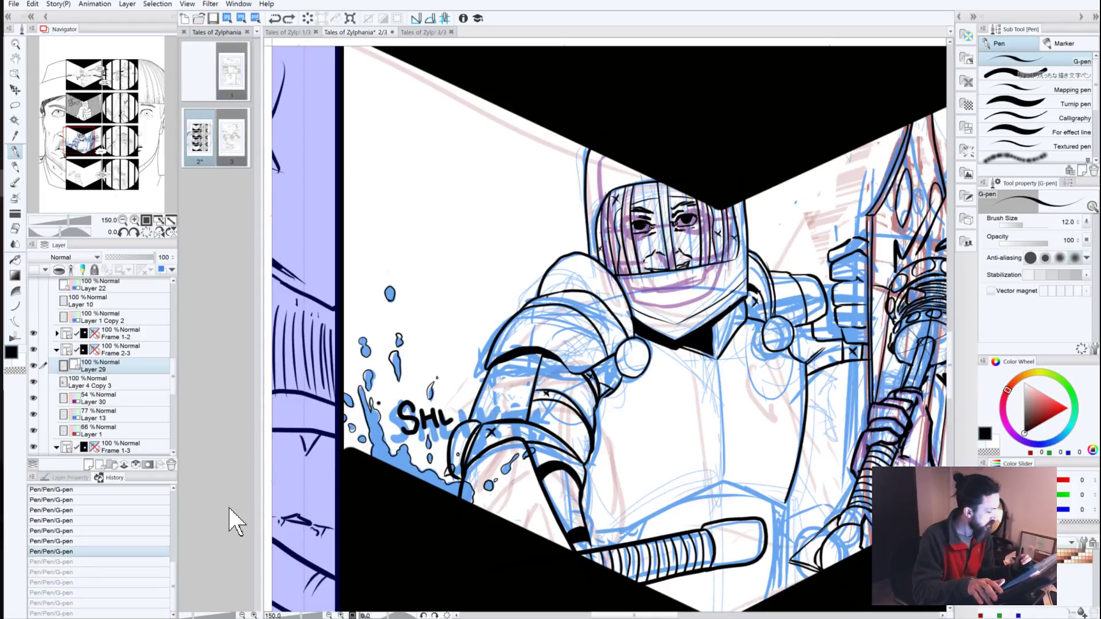
pyautogui.hotkey('ctrl', 'z')
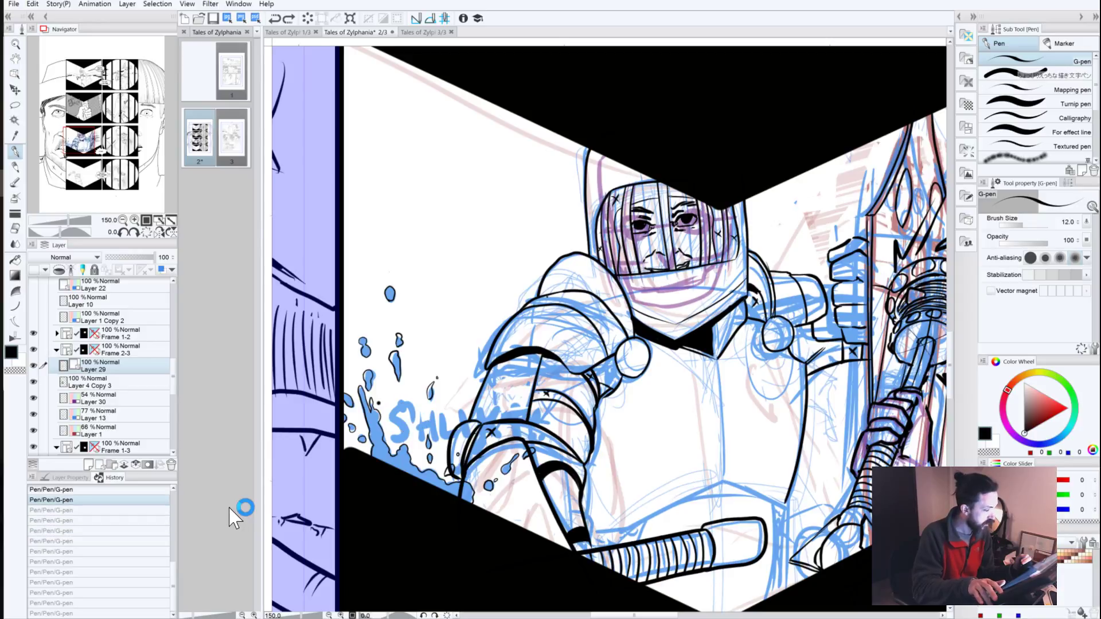
# Step: Add a new vector layer above Layer 29 and set the G-pen to white with a brush size of 25
pyautogui.click(100, 464)
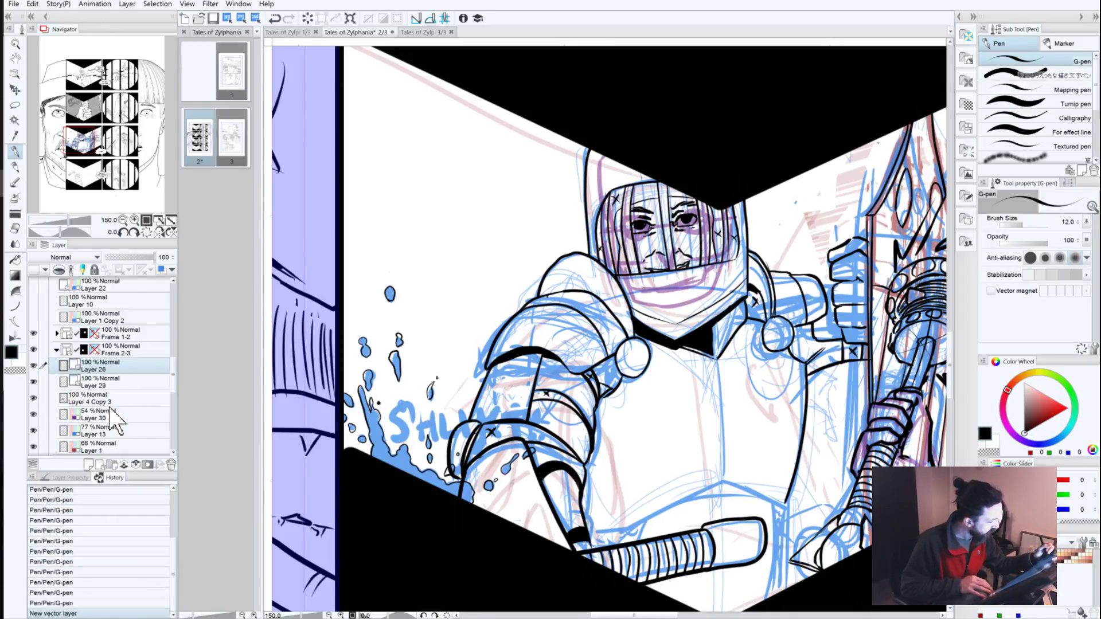
pyautogui.click(18, 363)
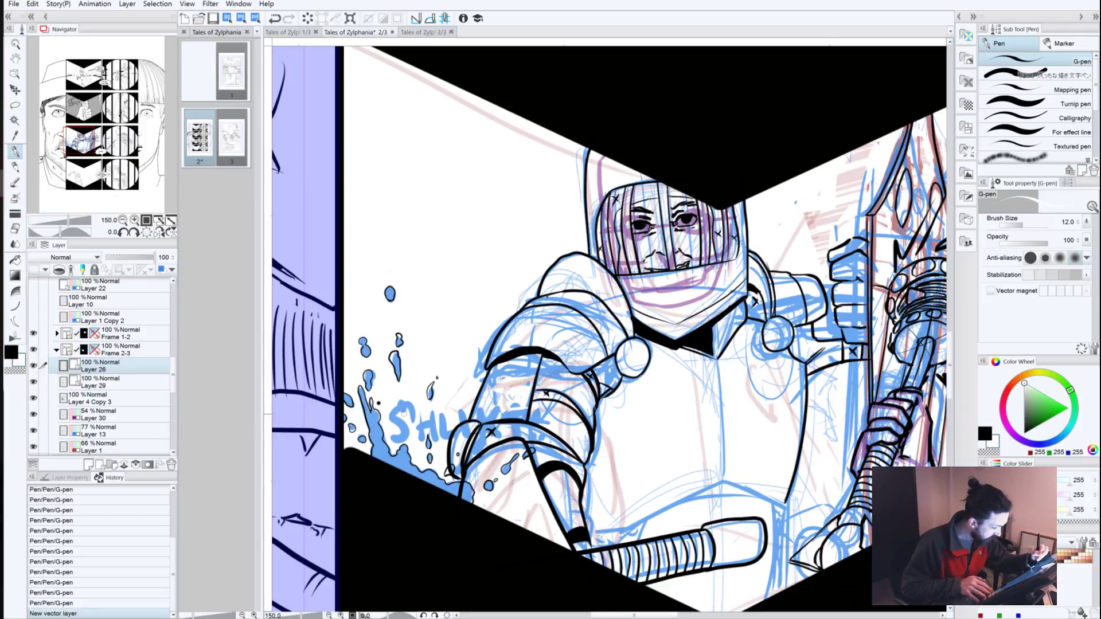
pyautogui.press(']')
pyautogui.press(']')
pyautogui.press(']')
pyautogui.press(']')
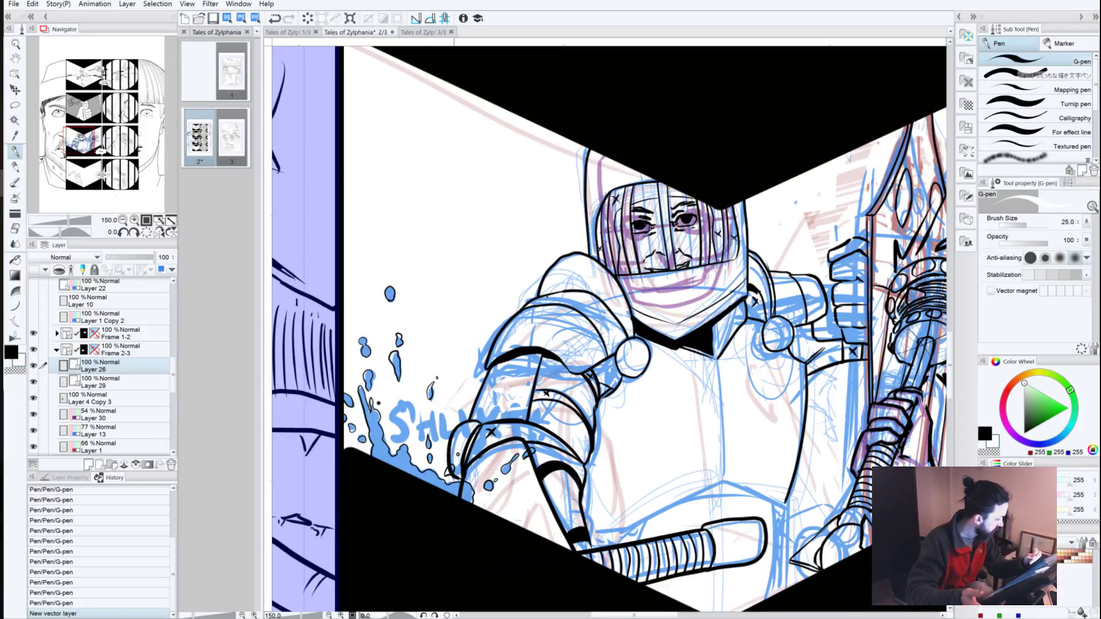
# Step: Change the Paper layer's colour to mid grey, hex 7F7F7F
pyautogui.scroll(-5, 166, 407)
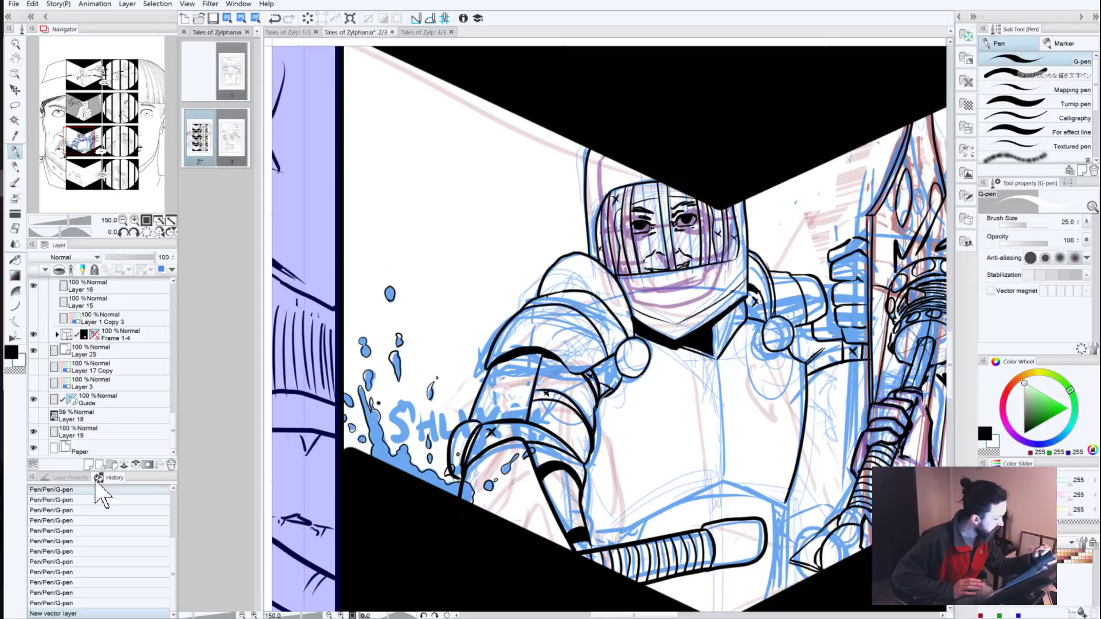
pyautogui.doubleClick(84, 450)
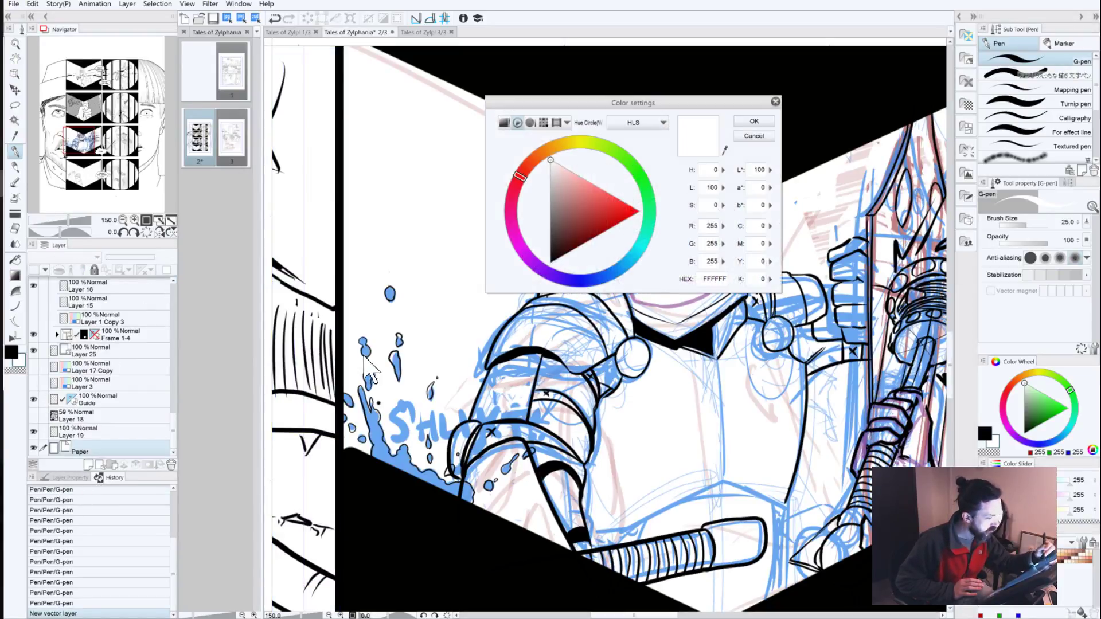
pyautogui.click(550, 212)
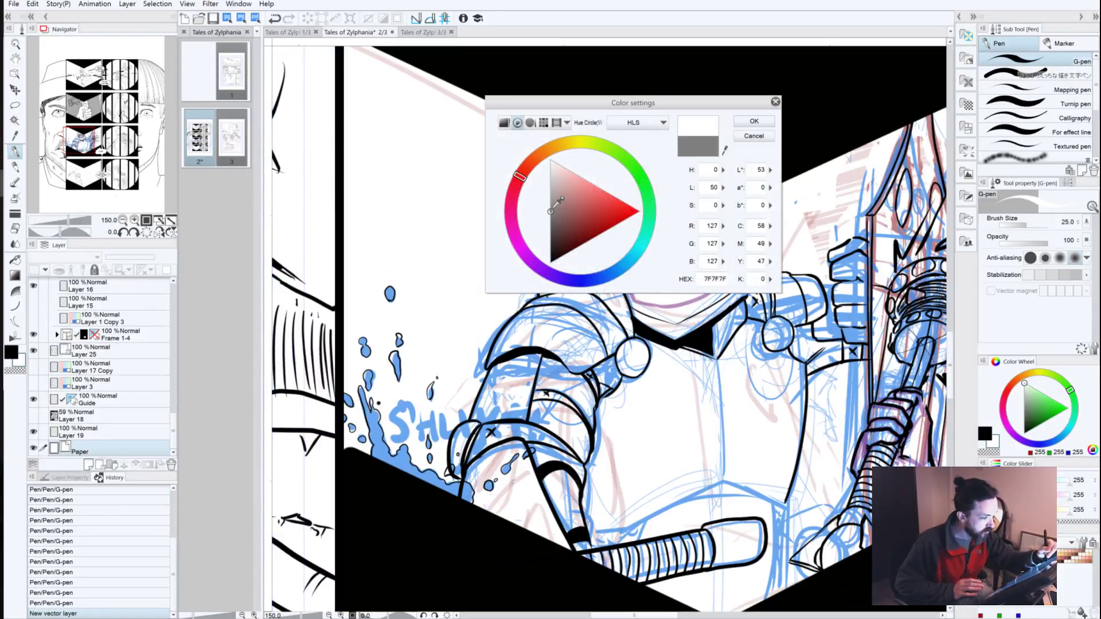
pyautogui.click(748, 122)
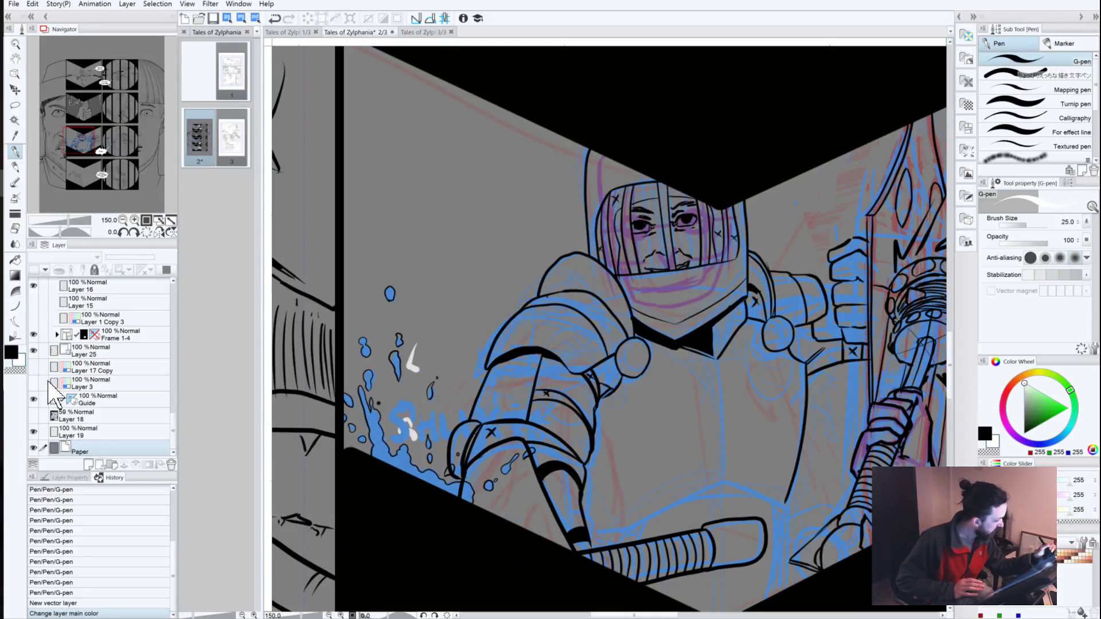
# Step: Make Layer 26 in the Frame 2-3 folder the active layer again
pyautogui.click(86, 350)
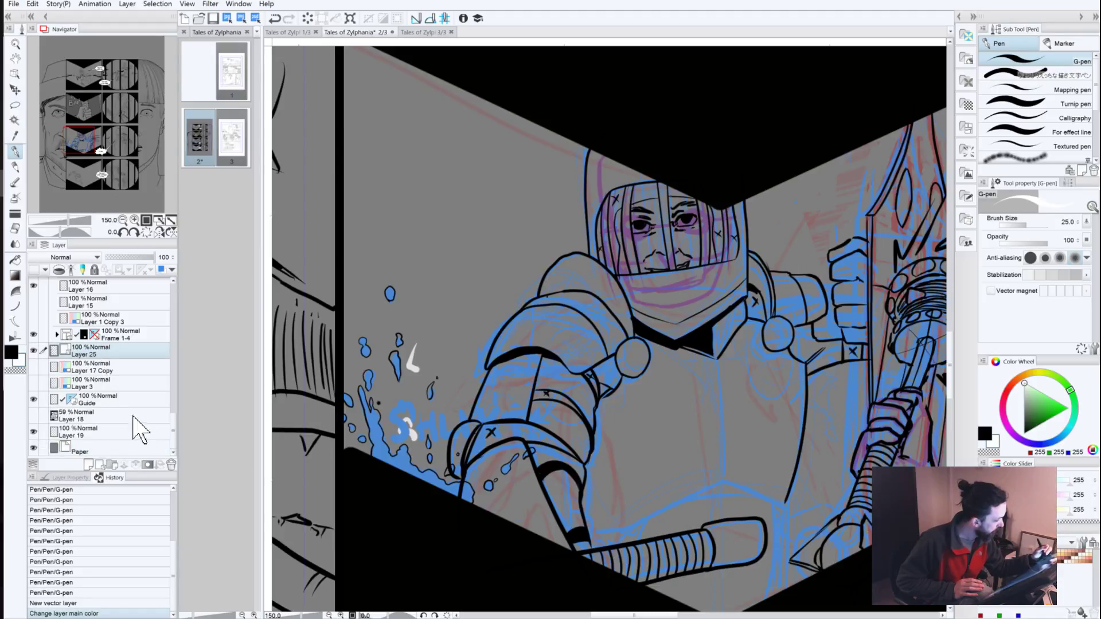
pyautogui.moveTo(173, 433); pyautogui.dragTo(159, 405)
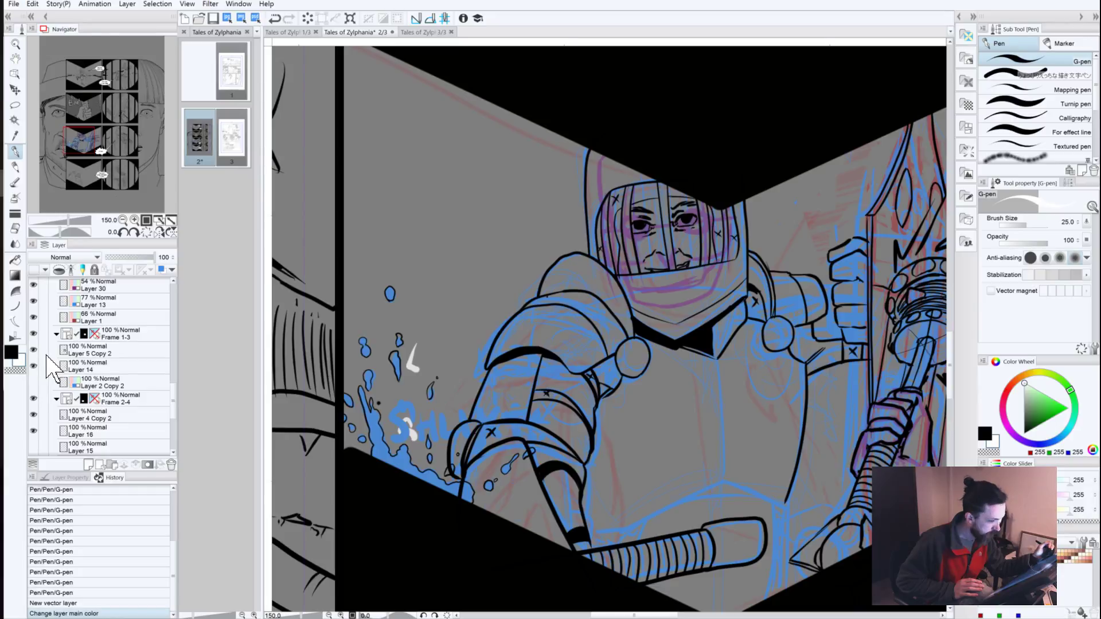
pyautogui.click(80, 416)
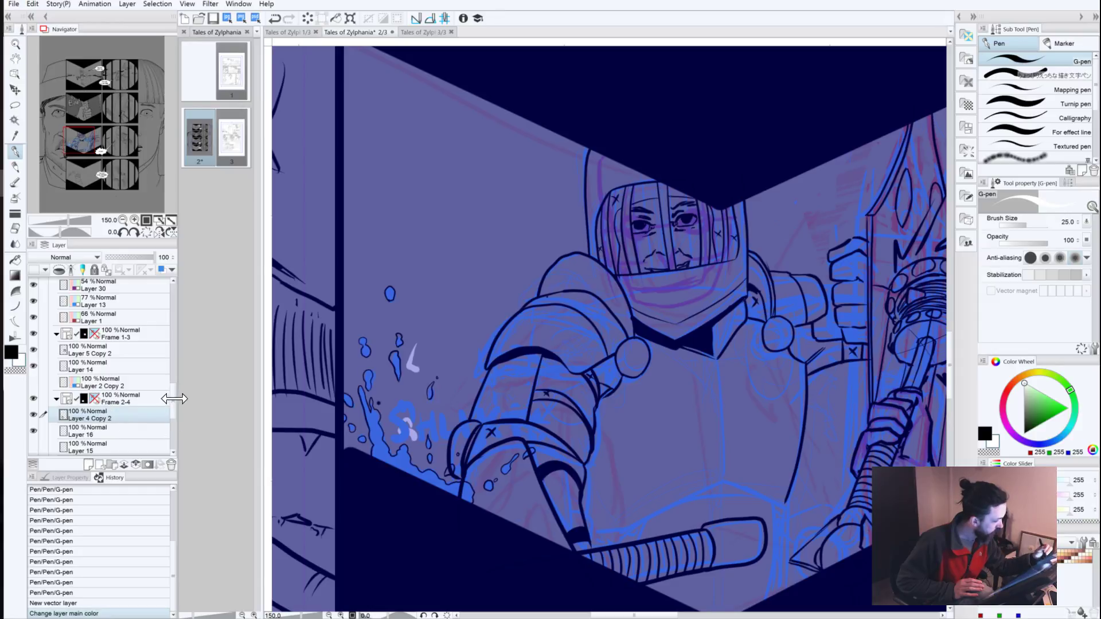
pyautogui.moveTo(173, 396)
pyautogui.mouseDown()
pyautogui.moveTo(175, 444)
pyautogui.moveTo(167, 379)
pyautogui.mouseUp()
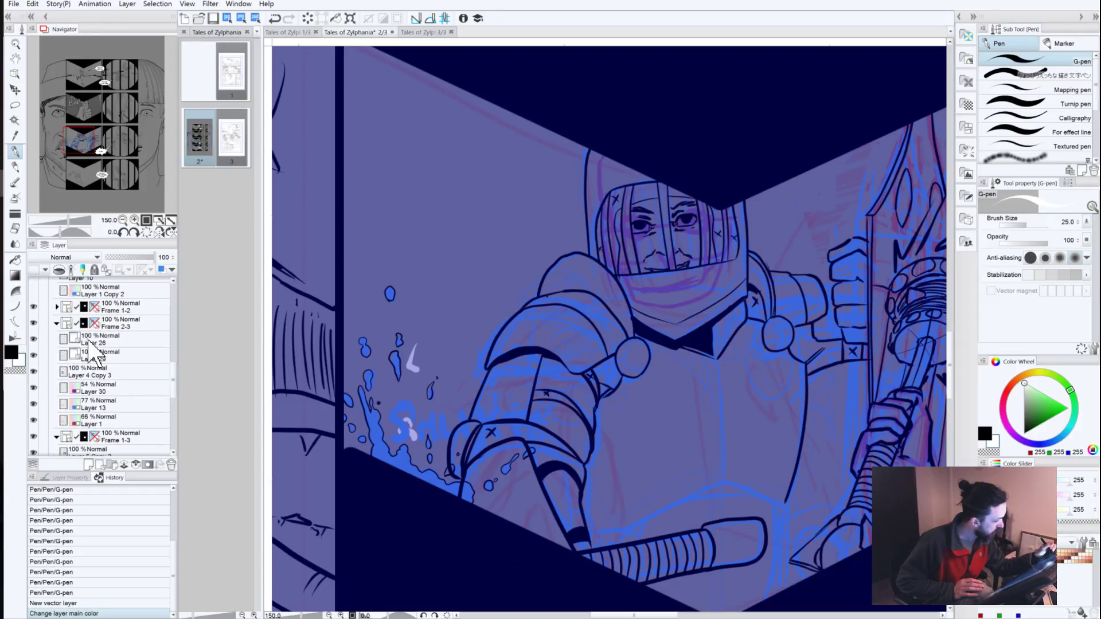
pyautogui.click(89, 340)
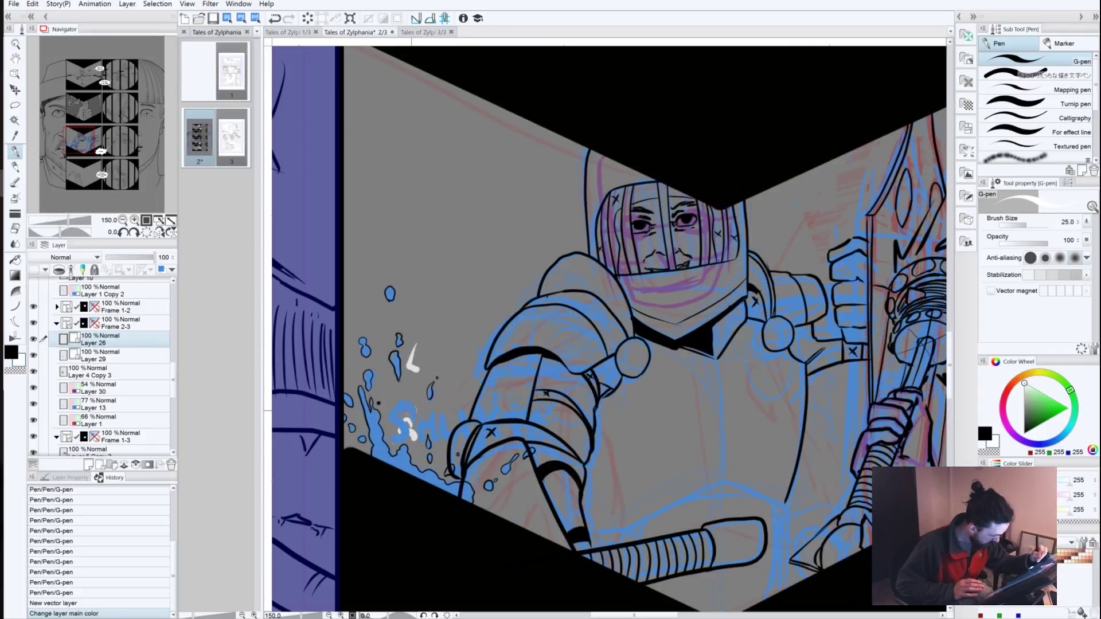
# Step: Letter the sound effect "SHLIKT" in thick white strokes over the sketched lettering beside the splash
pyautogui.moveTo(413, 409)
pyautogui.mouseDown()
pyautogui.moveTo(391, 413)
pyautogui.moveTo(409, 436)
pyautogui.moveTo(393, 442)
pyautogui.moveTo(423, 427)
pyautogui.moveTo(423, 442)
pyautogui.moveTo(441, 422)
pyautogui.moveTo(435, 443)
pyautogui.moveTo(465, 440)
pyautogui.moveTo(469, 427)
pyautogui.moveTo(472, 437)
pyautogui.moveTo(485, 425)
pyautogui.moveTo(507, 437)
pyautogui.moveTo(533, 407)
pyautogui.moveTo(522, 433)
pyautogui.mouseUp()
pyautogui.hotkey('ctrl', 'z')
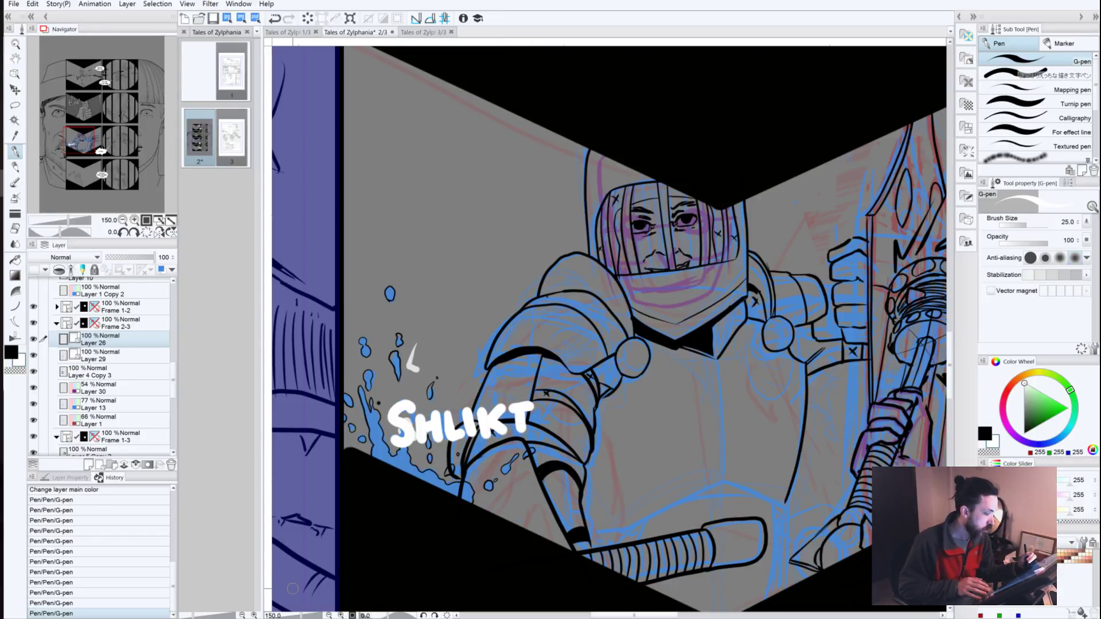
# Step: Trace black strokes inside the white "SHLIKT" letters and touch up the S's outline in white
pyautogui.click(10, 353)
pyautogui.moveTo(409, 408); pyautogui.dragTo(405, 407)
pyautogui.hotkey('ctrl', 'z')
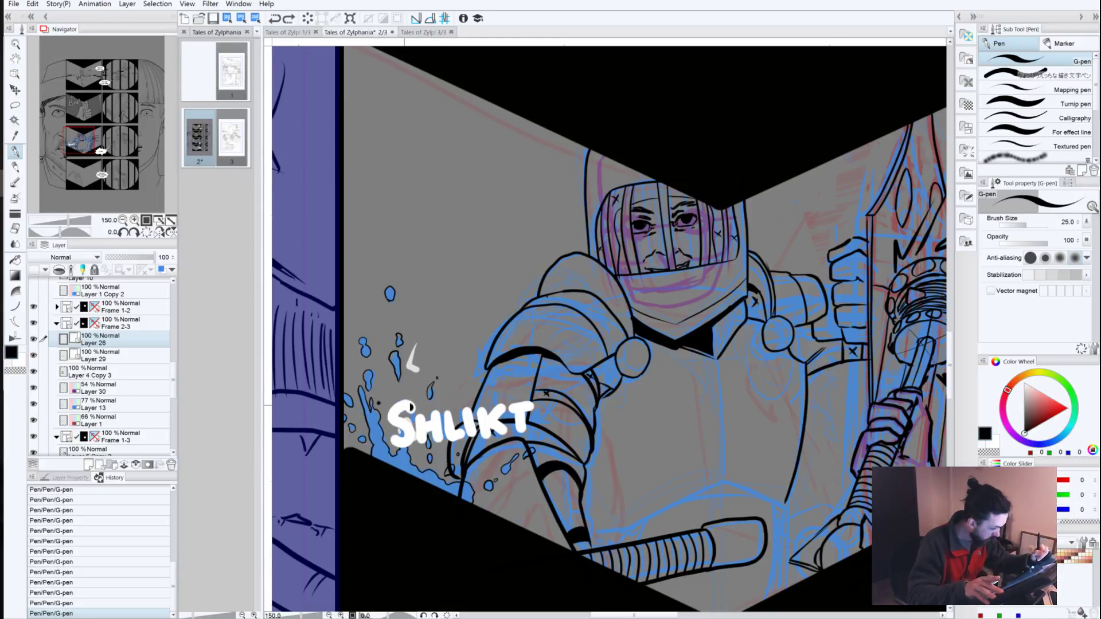
pyautogui.moveTo(407, 405)
pyautogui.mouseDown()
pyautogui.moveTo(391, 416)
pyautogui.moveTo(411, 443)
pyautogui.moveTo(397, 448)
pyautogui.moveTo(406, 402)
pyautogui.moveTo(394, 410)
pyautogui.moveTo(412, 442)
pyautogui.moveTo(399, 449)
pyautogui.moveTo(391, 438)
pyautogui.moveTo(421, 425)
pyautogui.moveTo(422, 440)
pyautogui.moveTo(432, 425)
pyautogui.moveTo(439, 443)
pyautogui.moveTo(461, 435)
pyautogui.moveTo(463, 421)
pyautogui.moveTo(484, 439)
pyautogui.moveTo(500, 408)
pyautogui.moveTo(492, 426)
pyautogui.moveTo(507, 432)
pyautogui.moveTo(534, 401)
pyautogui.moveTo(521, 431)
pyautogui.mouseUp()
pyautogui.hotkey('ctrl', 'z')
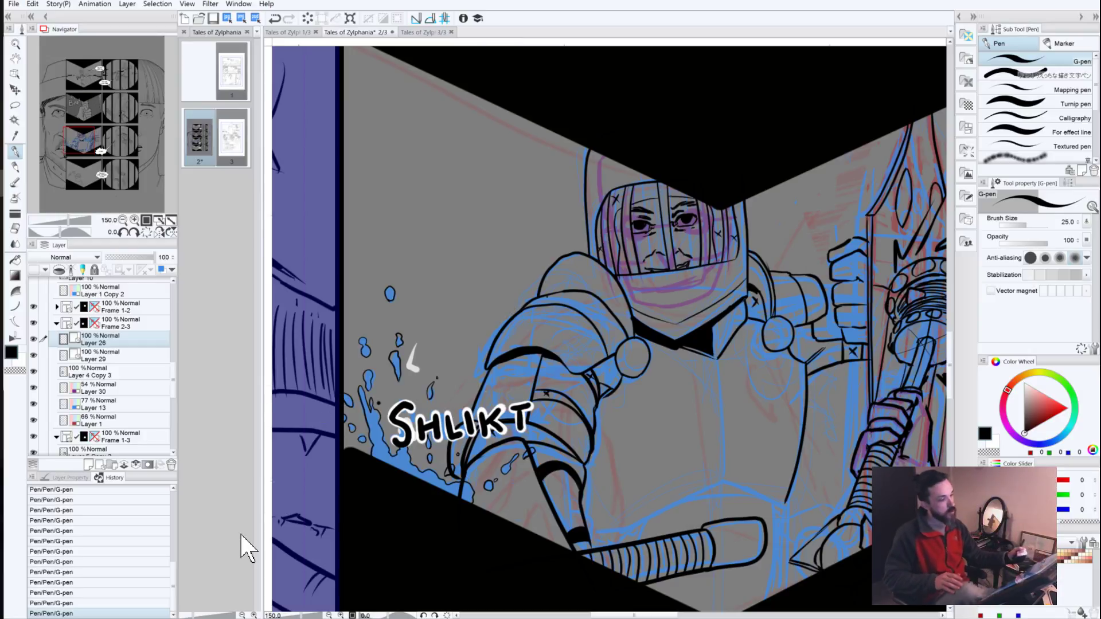
pyautogui.press('x')
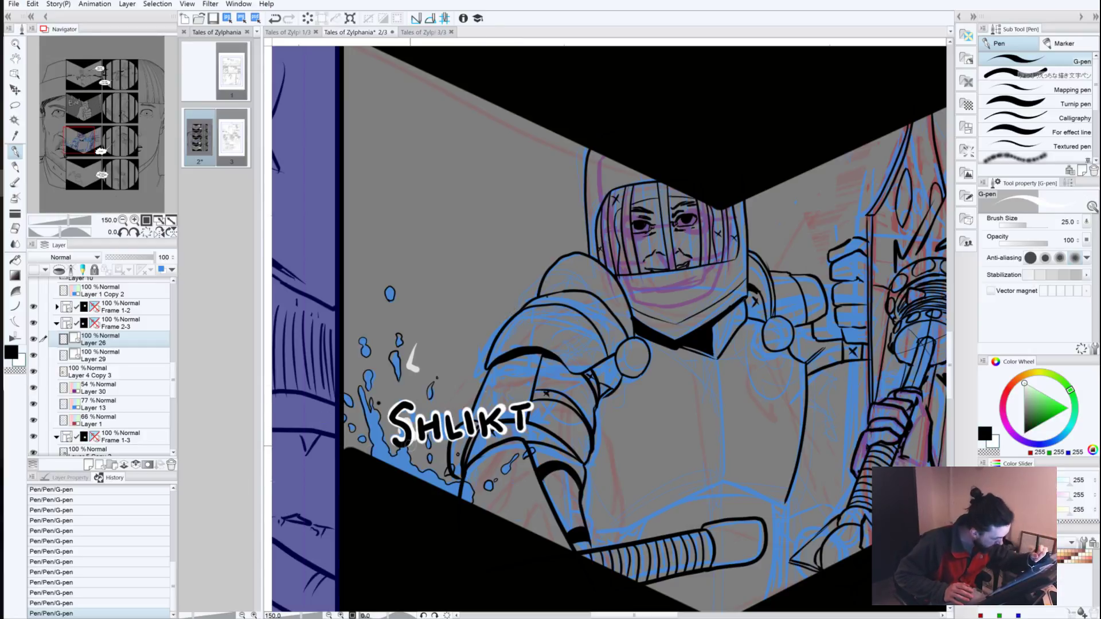
pyautogui.moveTo(409, 446); pyautogui.dragTo(401, 451)
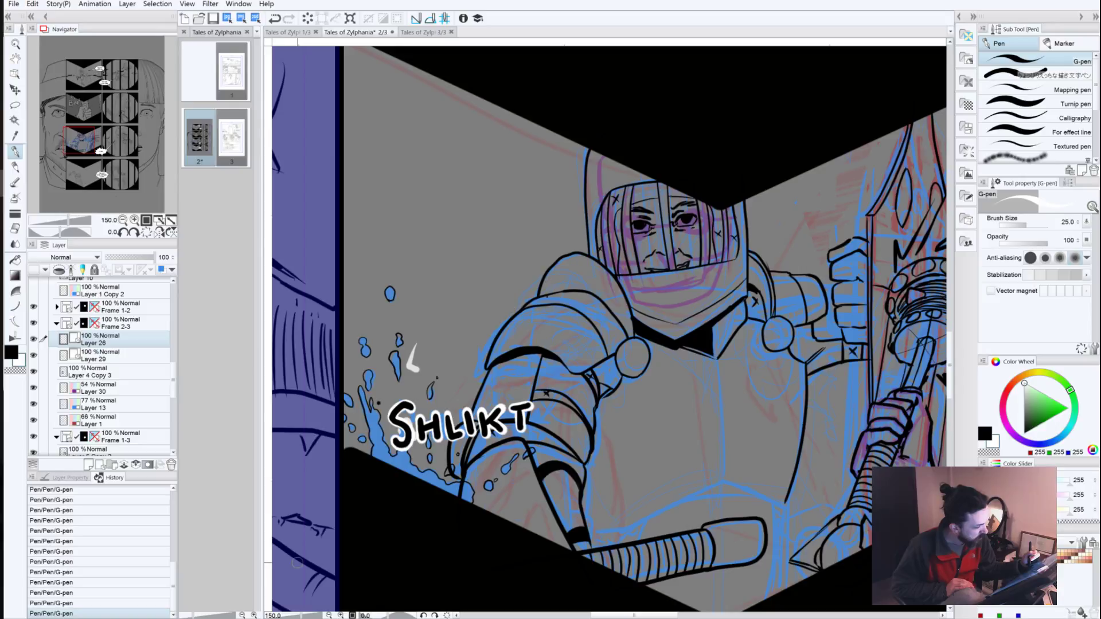
# Step: Ink the breastplate's thick lower edge in black and, on Layer 29, the line running down from its corner
pyautogui.click(123, 220)
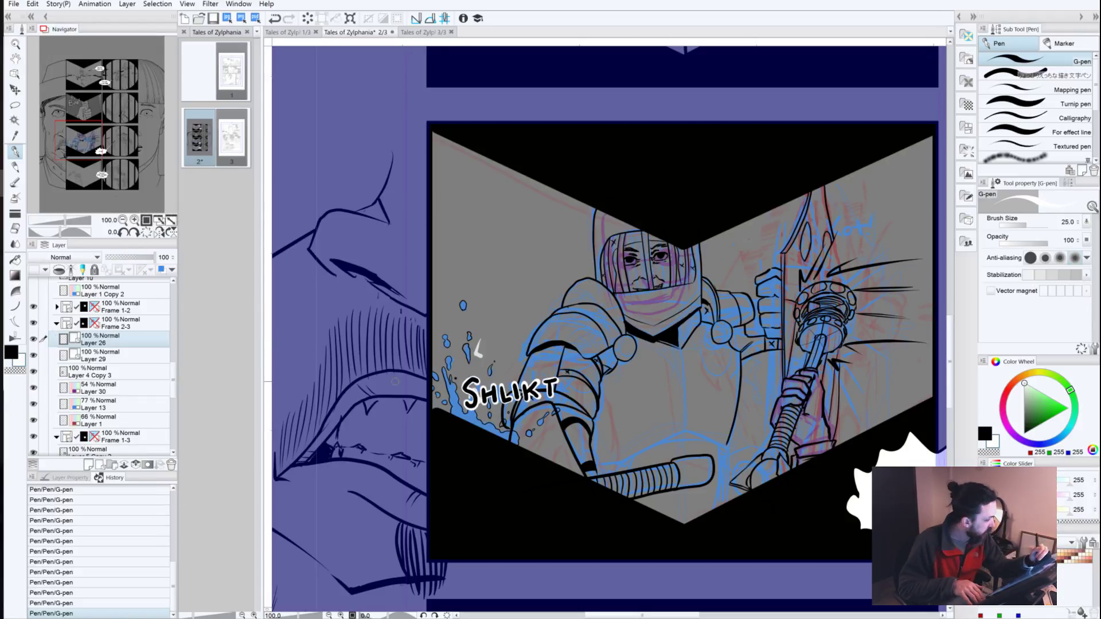
pyautogui.click(11, 352)
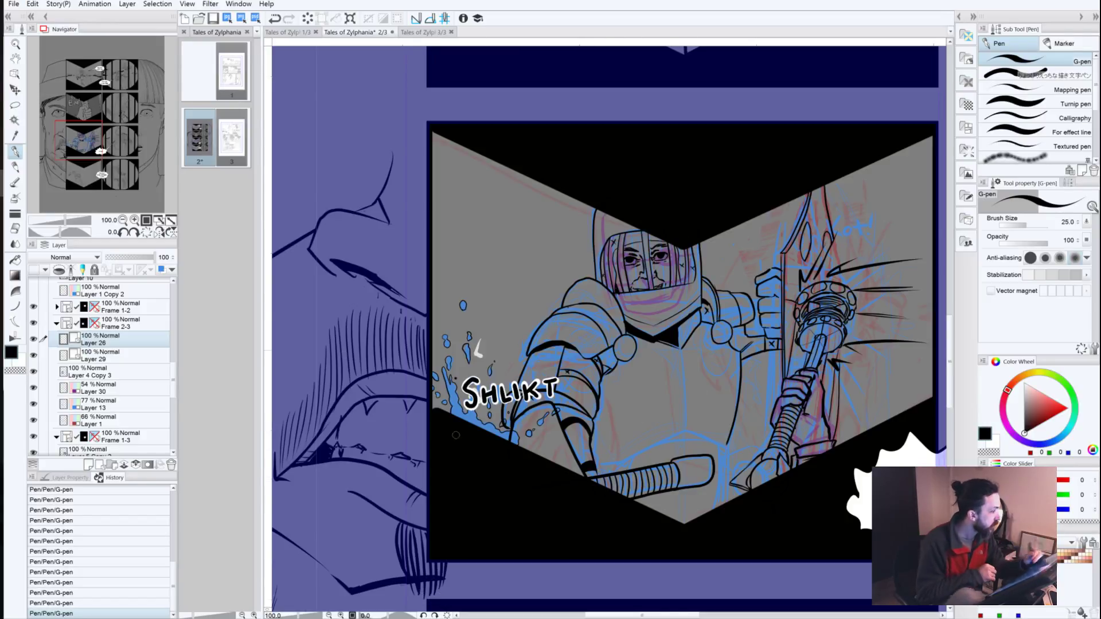
pyautogui.click(85, 75)
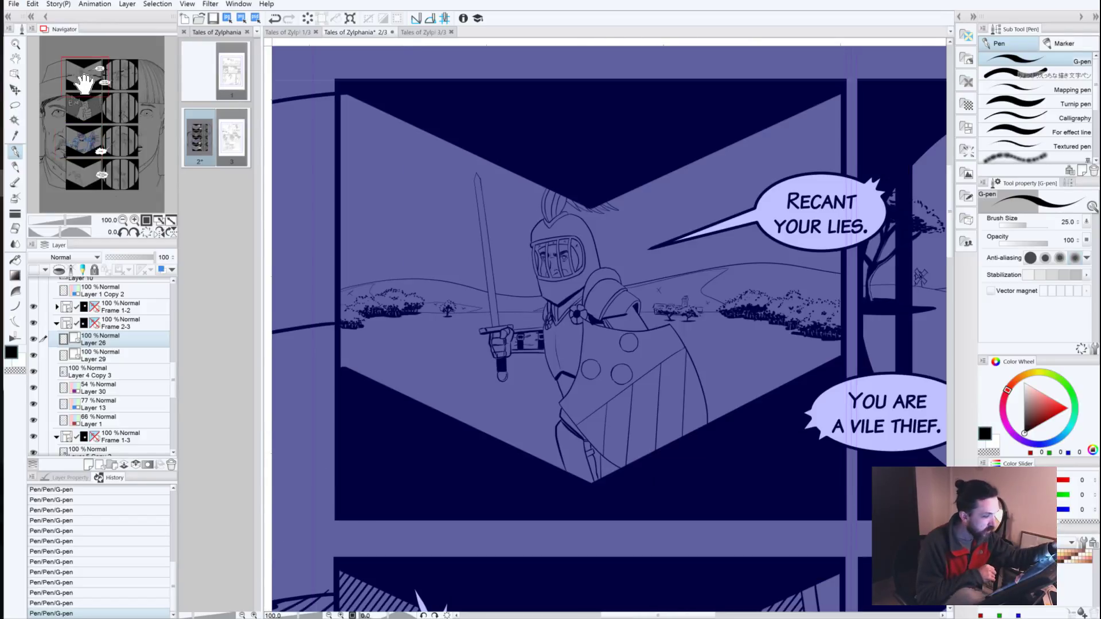
pyautogui.click(80, 148)
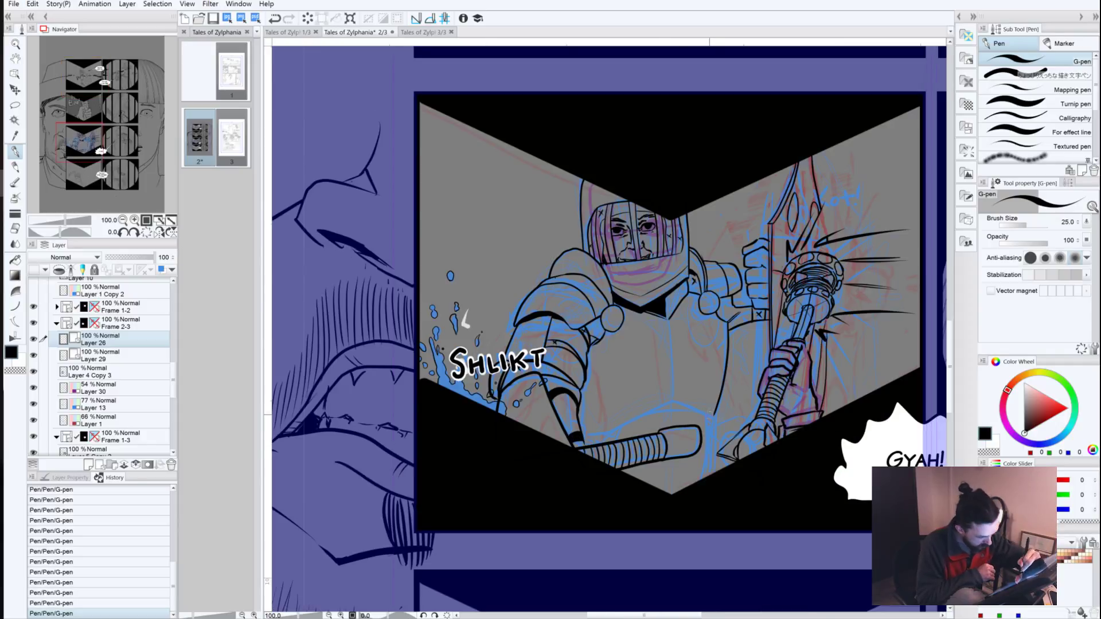
pyautogui.moveTo(705, 414)
pyautogui.mouseDown()
pyautogui.moveTo(671, 400)
pyautogui.moveTo(619, 433)
pyautogui.moveTo(570, 451)
pyautogui.mouseUp()
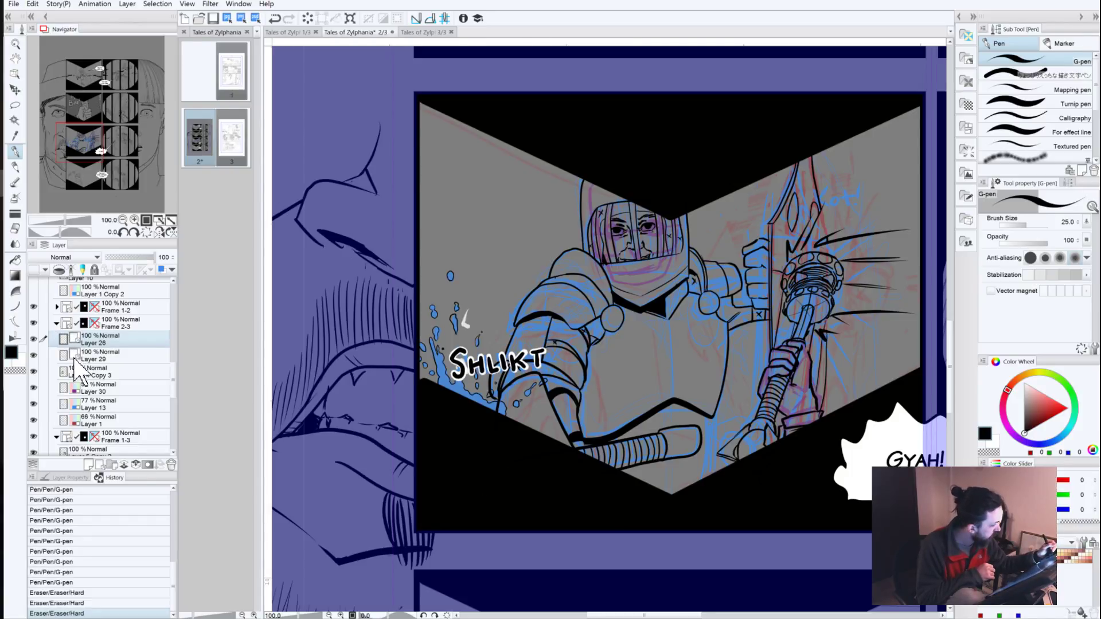
pyautogui.click(98, 356)
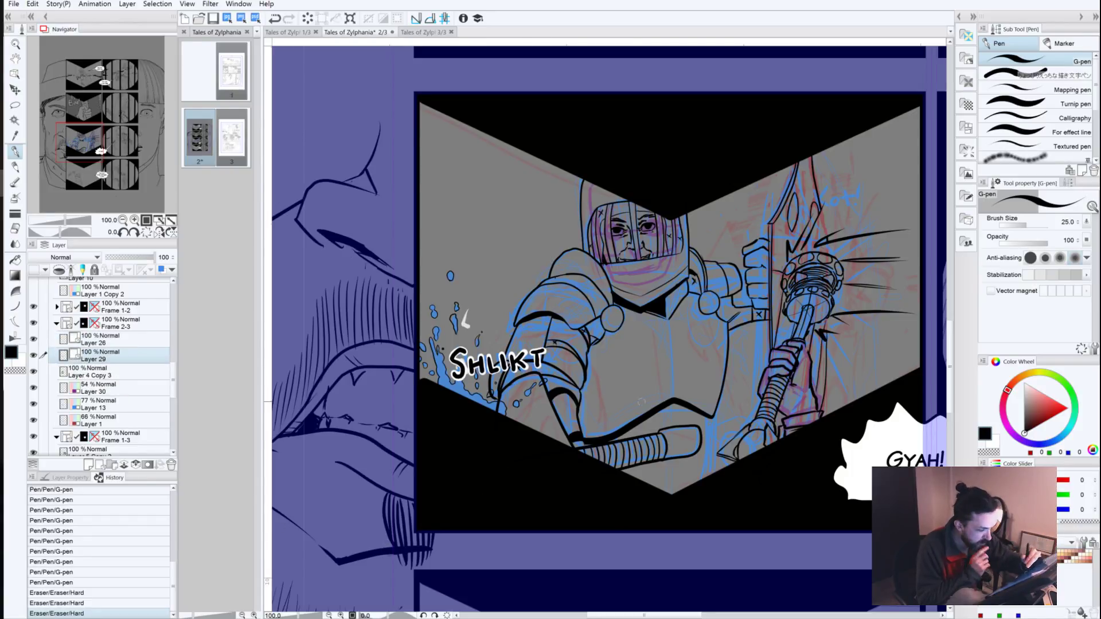
pyautogui.moveTo(710, 414); pyautogui.dragTo(702, 480)
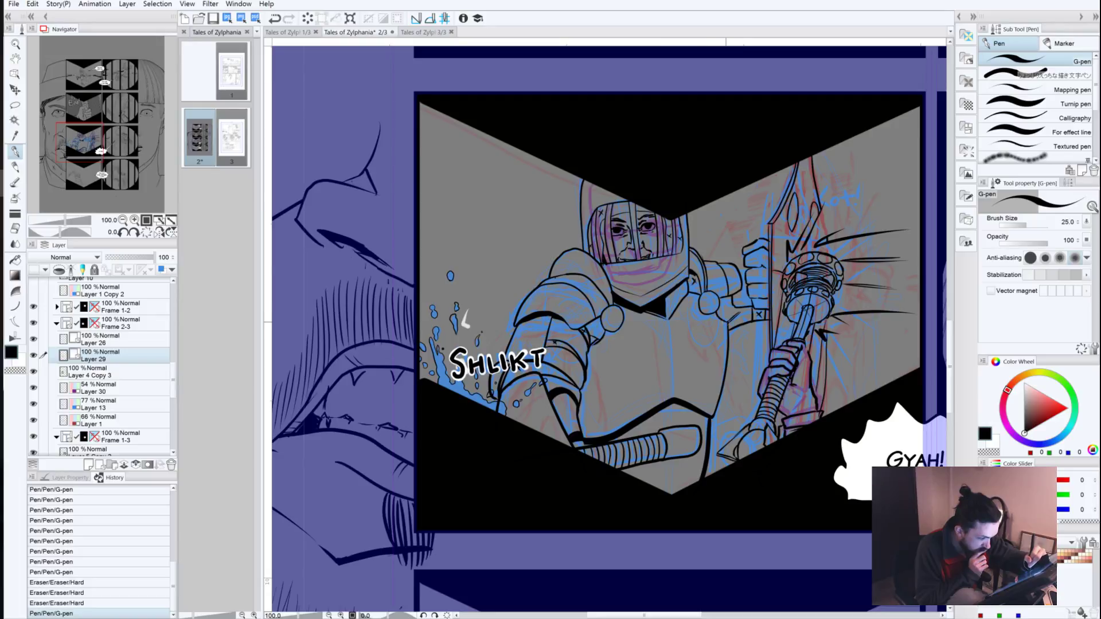
# Step: Ink the lines beside the round disc at the raised arm's shoulder and along that arm's armour
pyautogui.moveTo(726, 322); pyautogui.dragTo(720, 325)
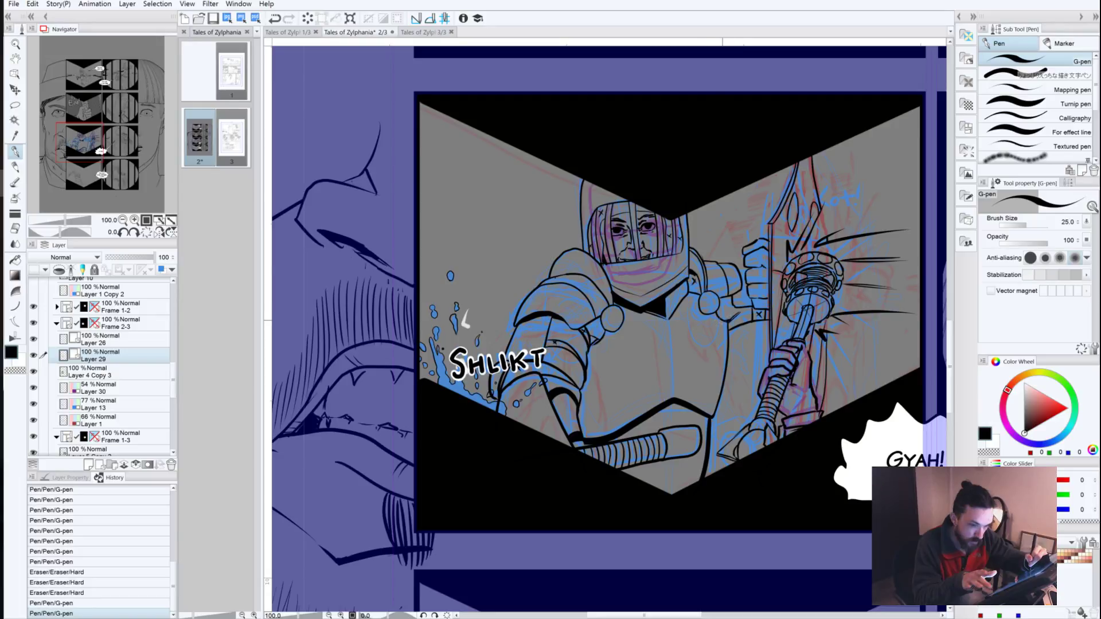
pyautogui.hotkey('ctrl', 'z')
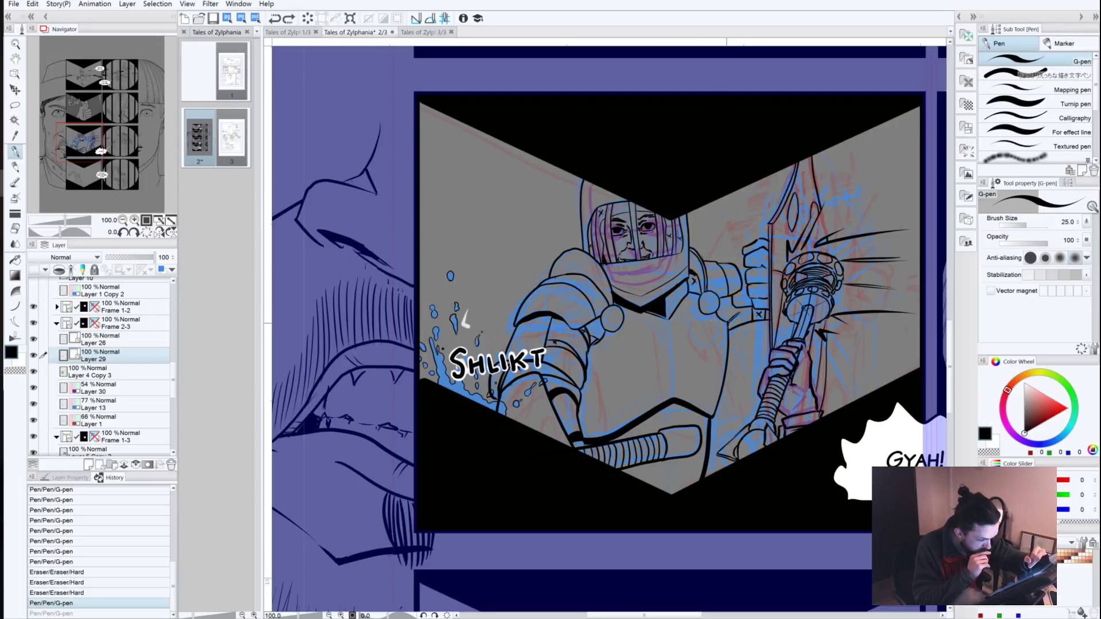
pyautogui.moveTo(730, 324); pyautogui.dragTo(716, 311)
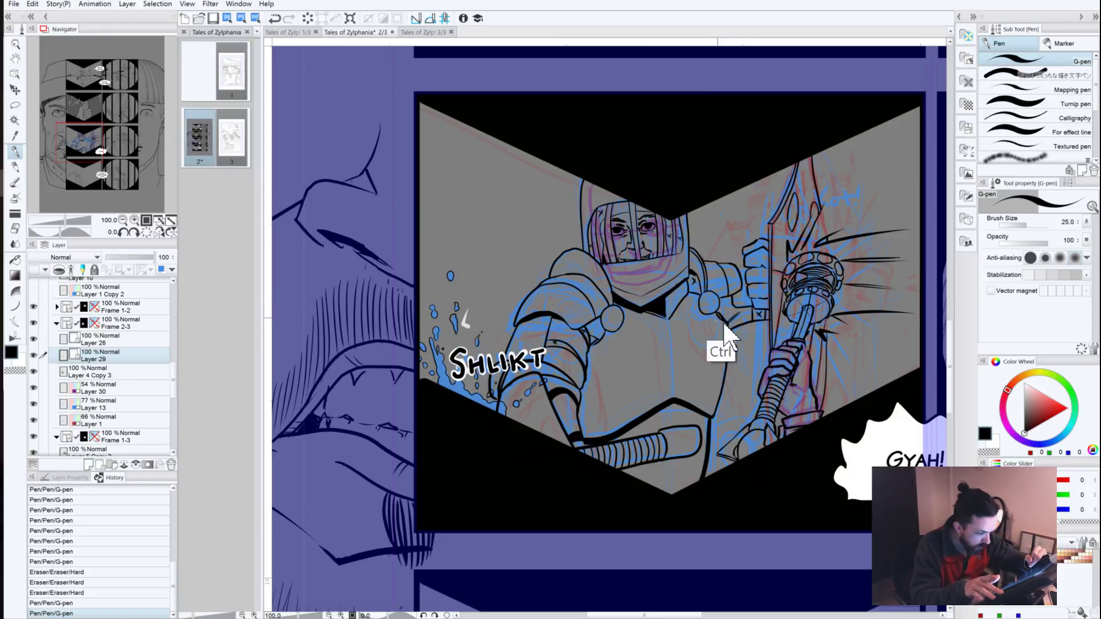
pyautogui.hotkey('ctrl', 'z')
pyautogui.moveTo(717, 298); pyautogui.dragTo(740, 303)
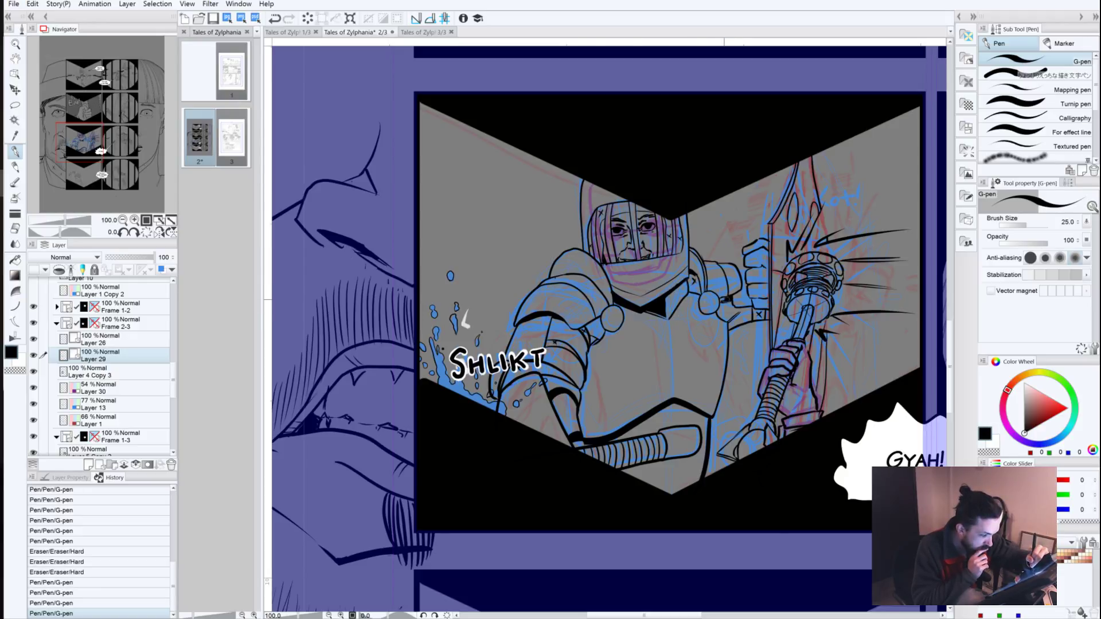
pyautogui.moveTo(733, 297)
pyautogui.mouseDown()
pyautogui.moveTo(719, 303)
pyautogui.moveTo(741, 309)
pyautogui.moveTo(733, 313)
pyautogui.moveTo(755, 304)
pyautogui.mouseUp()
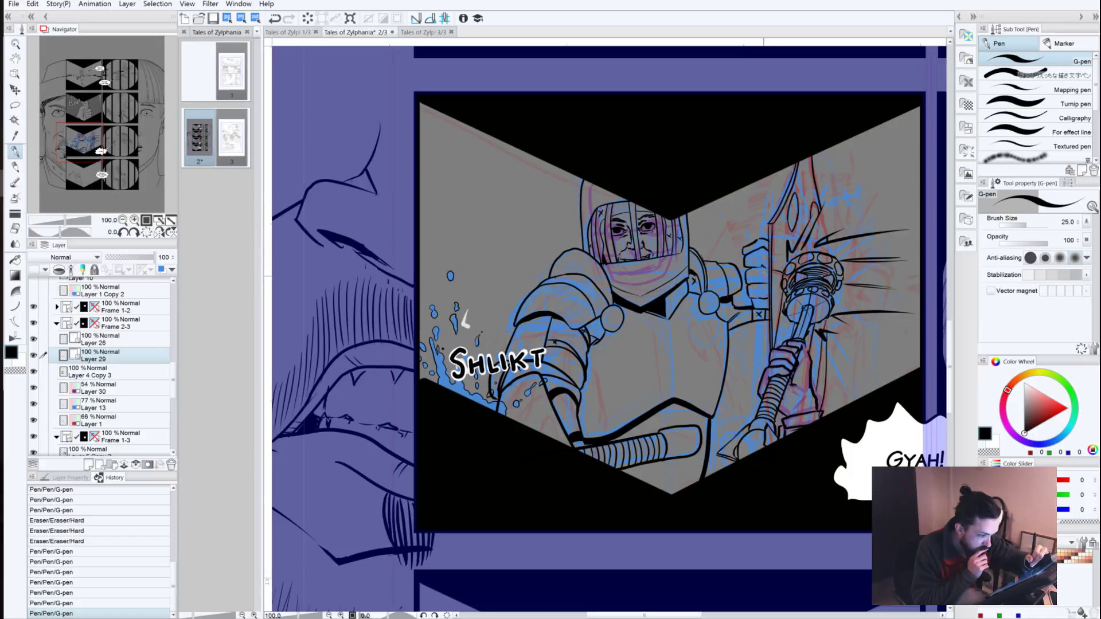
# Step: Add black shadow strokes to the cuff and fingers of the knight's raised gauntlet
pyautogui.moveTo(771, 266); pyautogui.dragTo(746, 273)
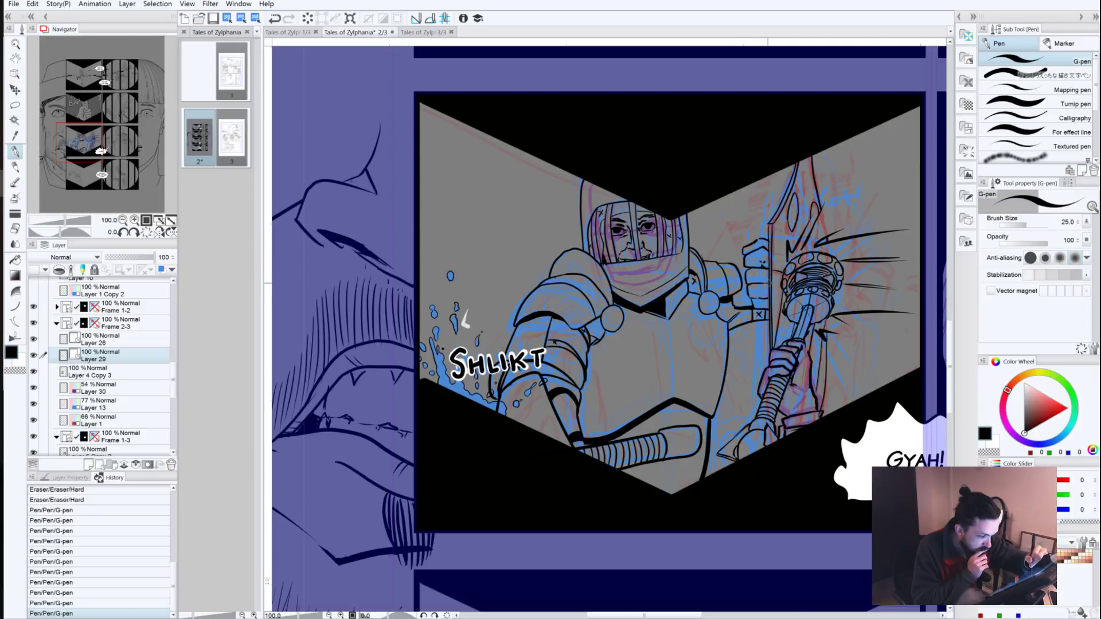
pyautogui.moveTo(766, 264)
pyautogui.mouseDown()
pyautogui.moveTo(751, 265)
pyautogui.moveTo(757, 240)
pyautogui.mouseUp()
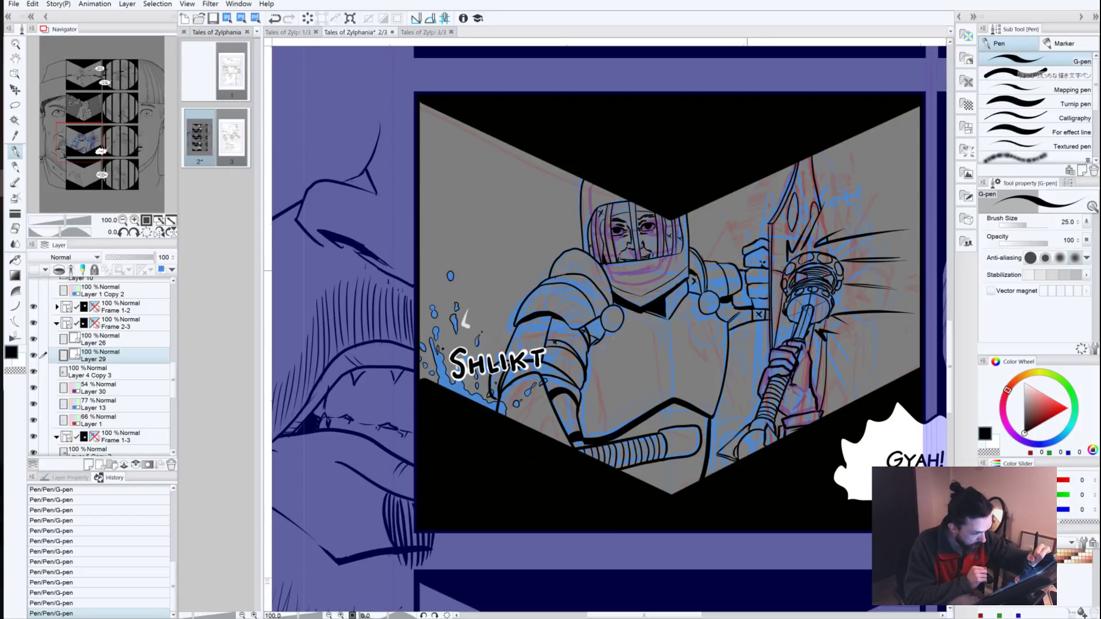
pyautogui.hotkey('ctrl', 'z')
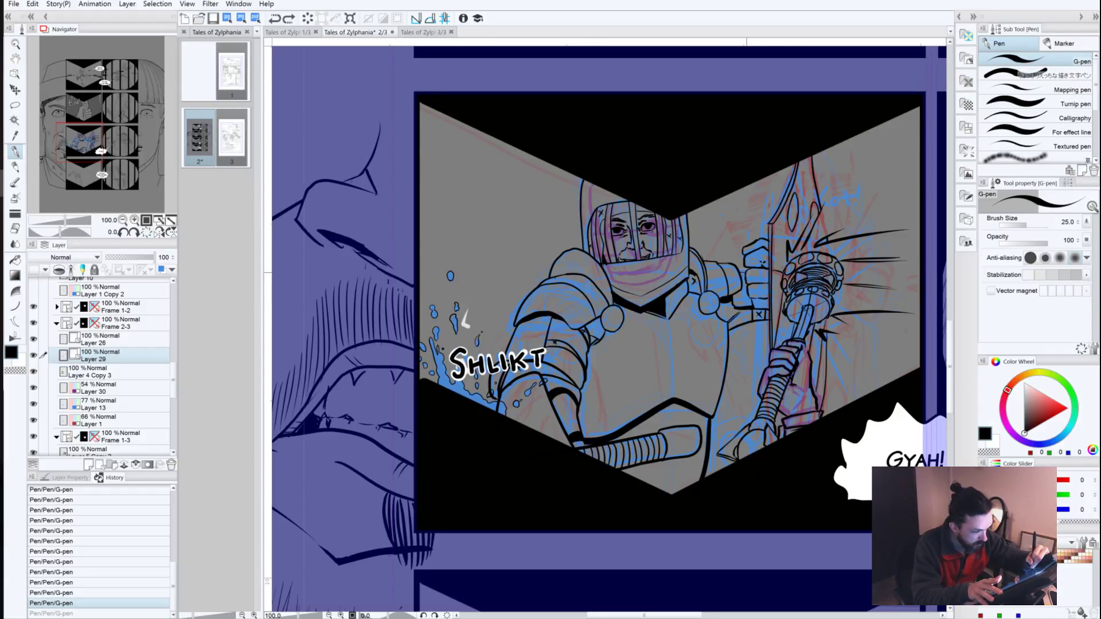
pyautogui.hotkey('ctrl', 'y')
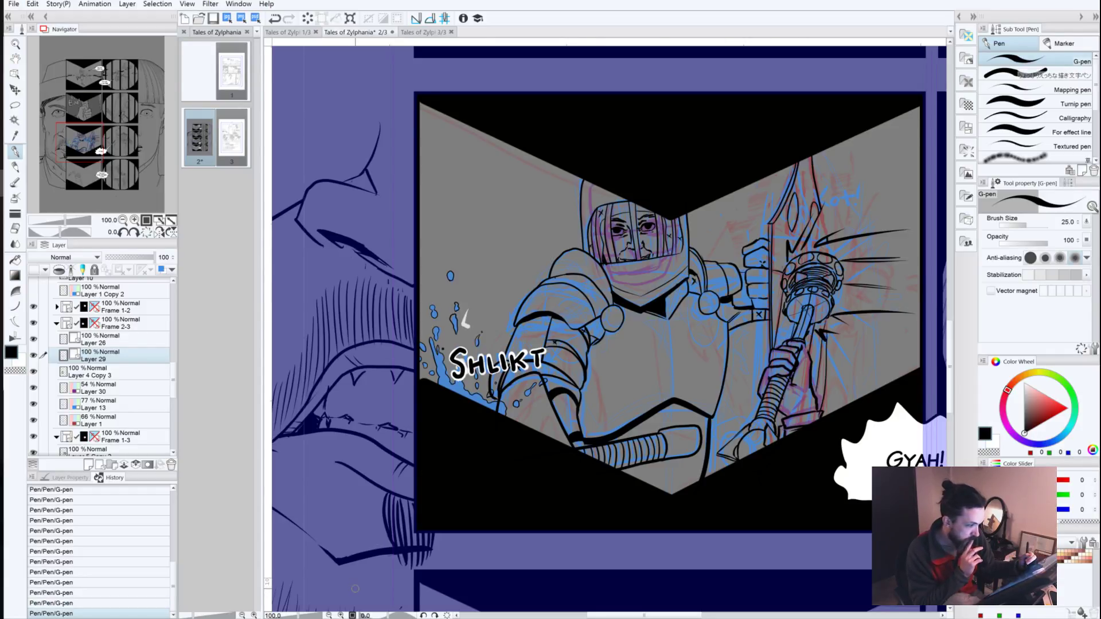
# Step: Examine how the inked knight panel reads against the other panels on the page
pyautogui.click(122, 220)
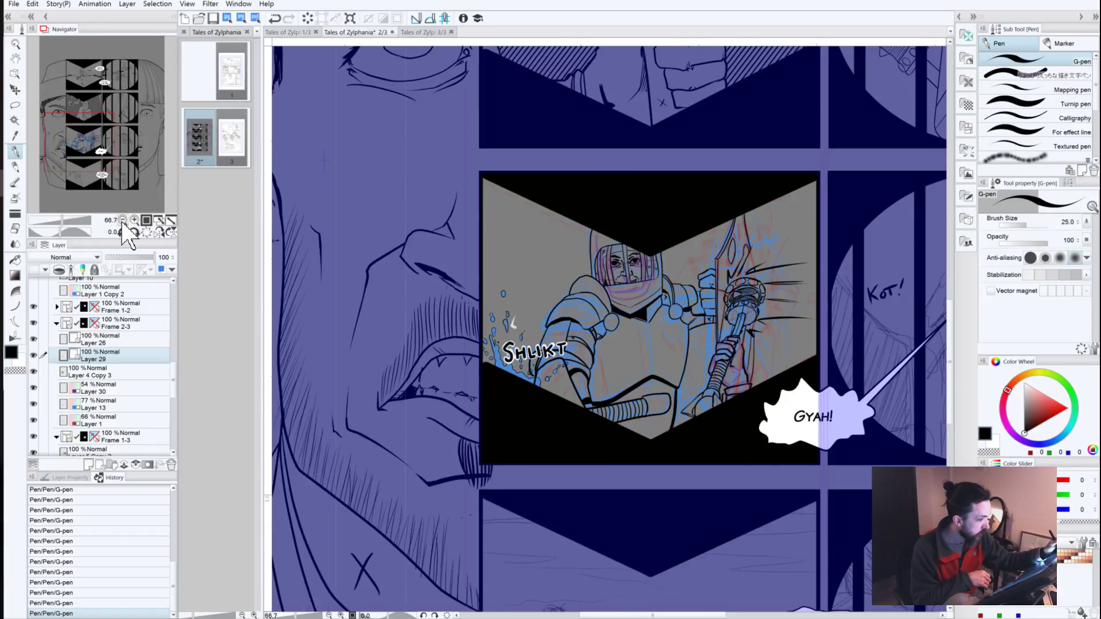
pyautogui.click(122, 220)
pyautogui.click(123, 221)
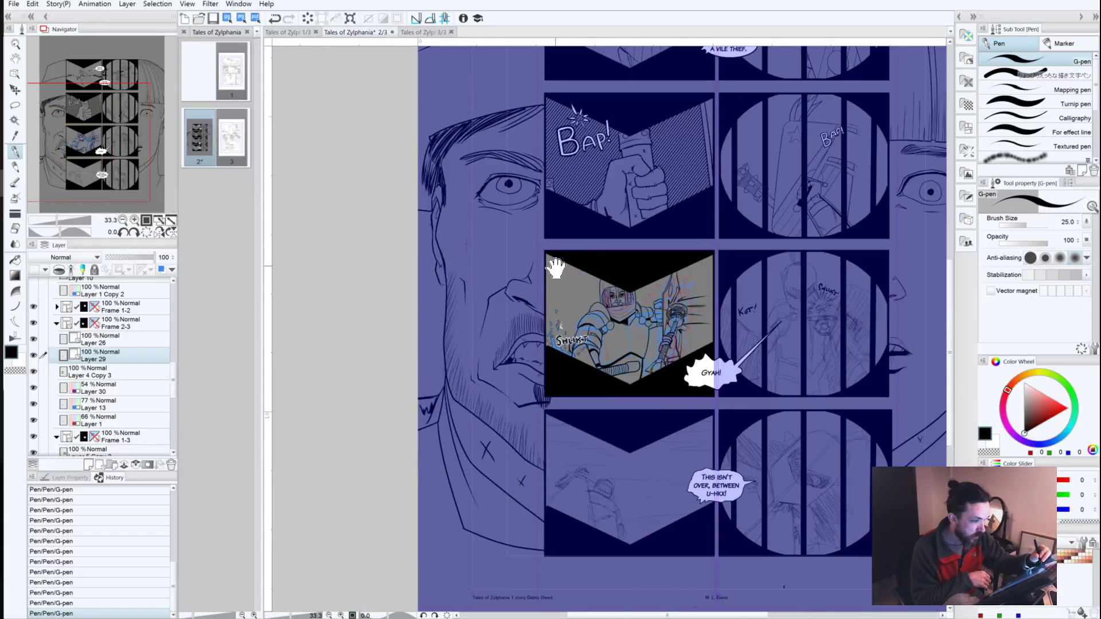
pyautogui.moveTo(555, 267); pyautogui.dragTo(533, 454)
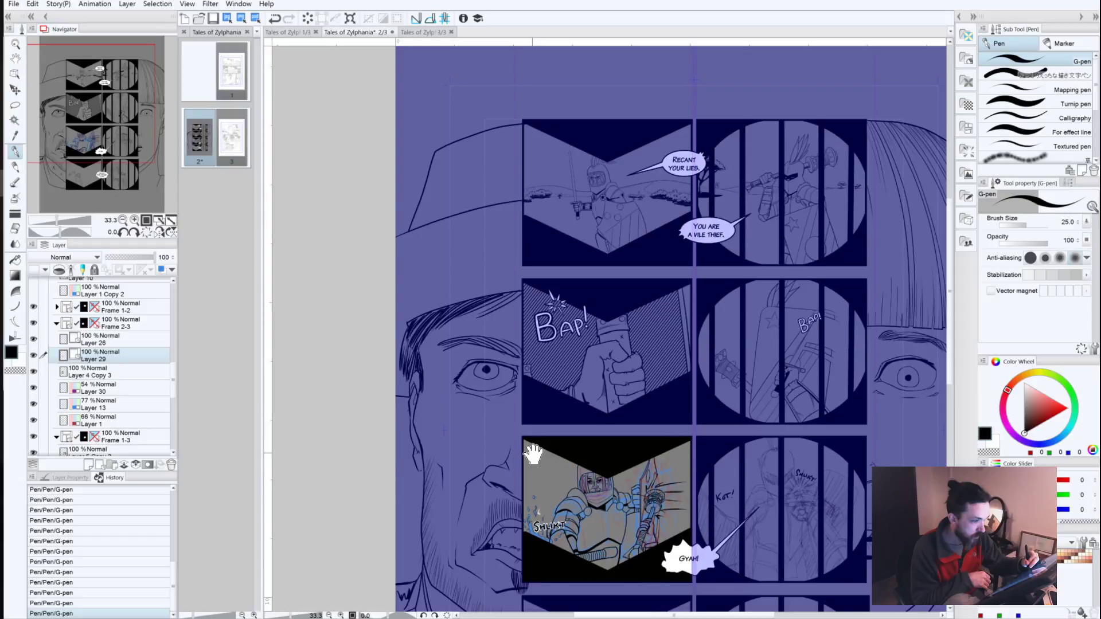
pyautogui.moveTo(534, 445); pyautogui.dragTo(512, 350)
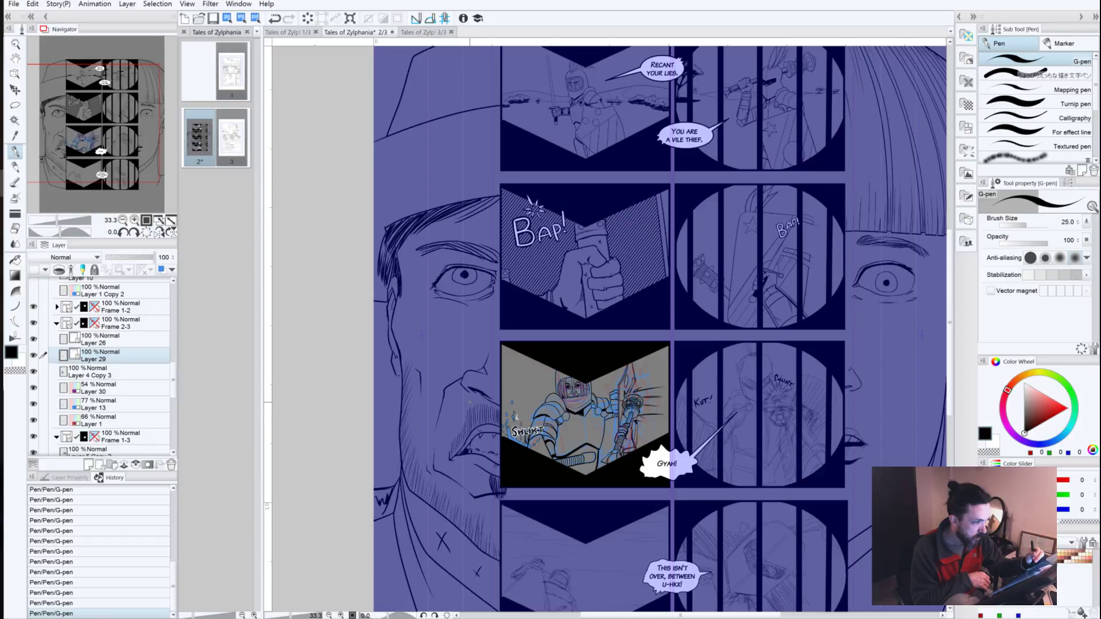
pyautogui.click(135, 220)
pyautogui.click(134, 220)
pyautogui.moveTo(486, 478); pyautogui.dragTo(557, 435)
pyautogui.click(134, 220)
pyautogui.click(134, 220)
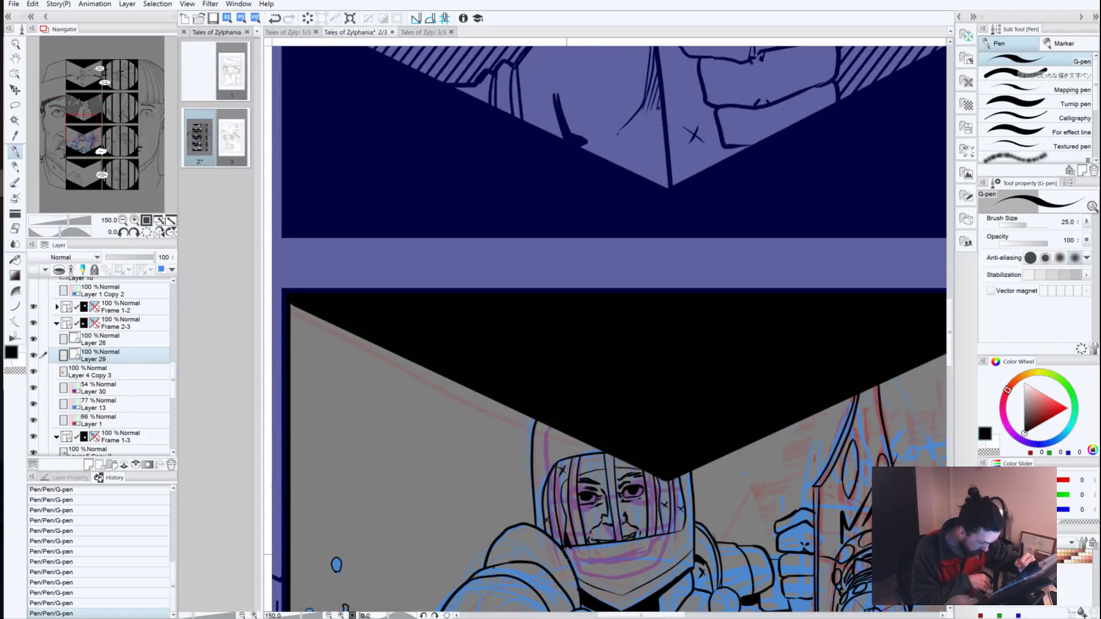
# Step: Thicken the helmet's visor opening along its edge, and ink a thinner rim line around it with the G-pen at size 12
pyautogui.moveTo(565, 551)
pyautogui.mouseDown()
pyautogui.moveTo(679, 540)
pyautogui.moveTo(681, 471)
pyautogui.mouseUp()
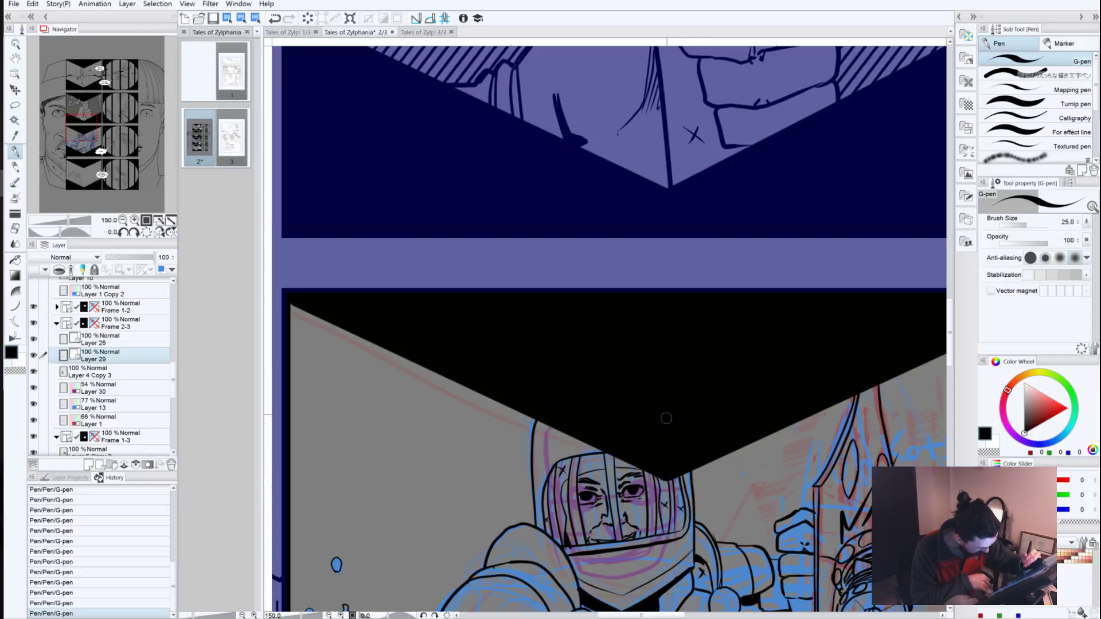
pyautogui.moveTo(540, 530); pyautogui.dragTo(533, 487)
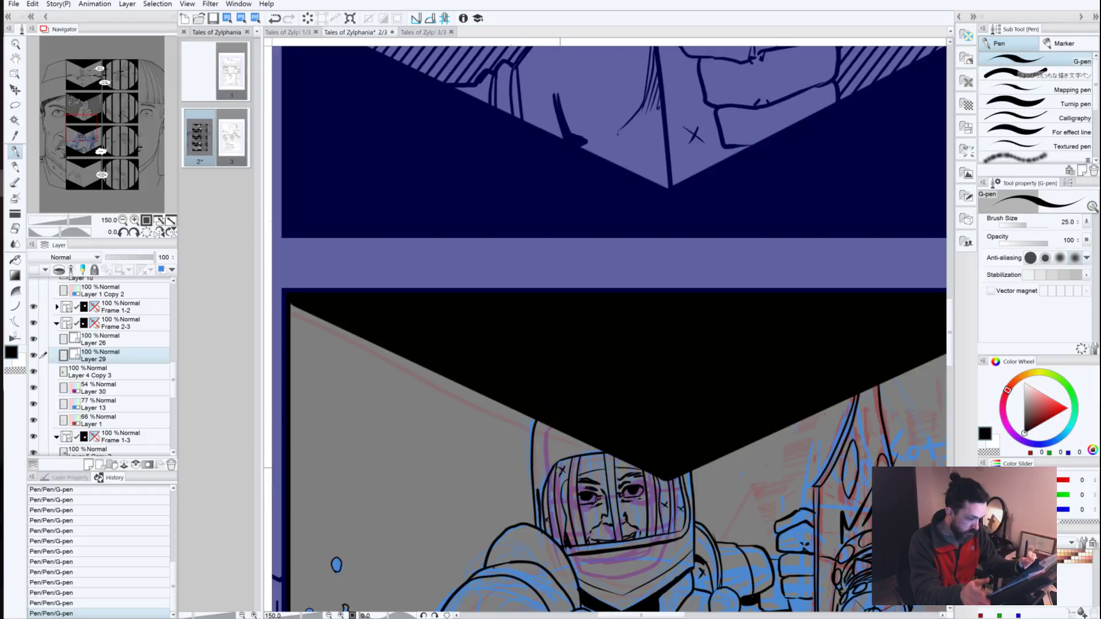
pyautogui.hotkey('ctrl', 'z')
pyautogui.press('[')
pyautogui.press('[')
pyautogui.press('[')
pyautogui.press('[')
pyautogui.moveTo(540, 531); pyautogui.dragTo(538, 490)
pyautogui.hotkey('ctrl', 'z')
pyautogui.moveTo(540, 532)
pyautogui.mouseDown()
pyautogui.moveTo(554, 459)
pyautogui.moveTo(600, 445)
pyautogui.mouseUp()
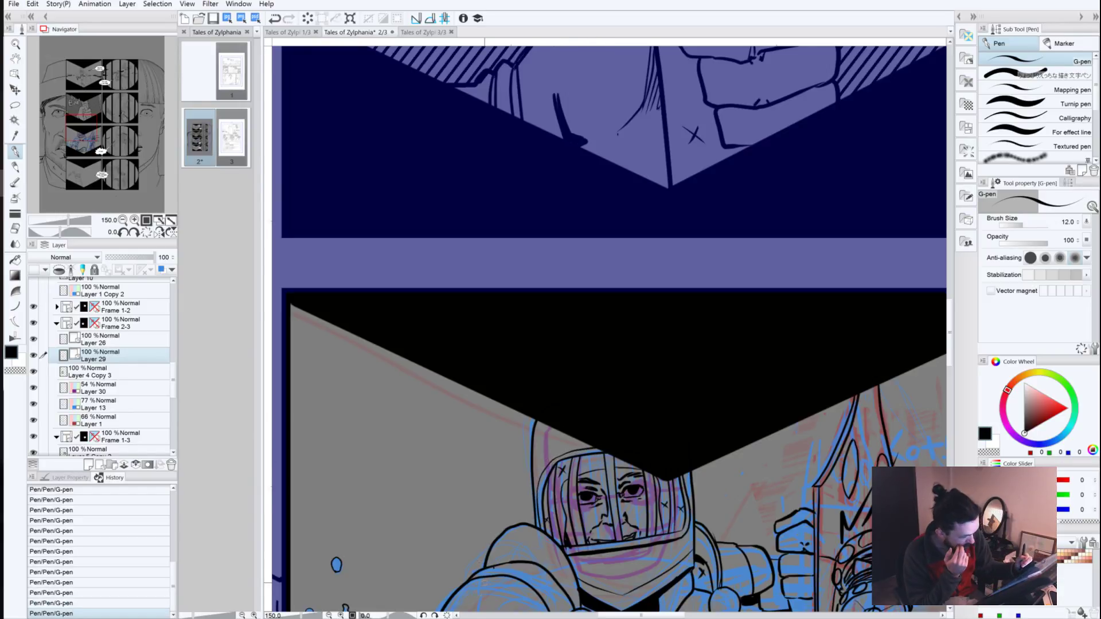
# Step: Ink a centre dot on the disc at the outstretched arm's shoulder and radiating spokes on the raised arm's disc
pyautogui.moveTo(498, 550); pyautogui.dragTo(437, 344)
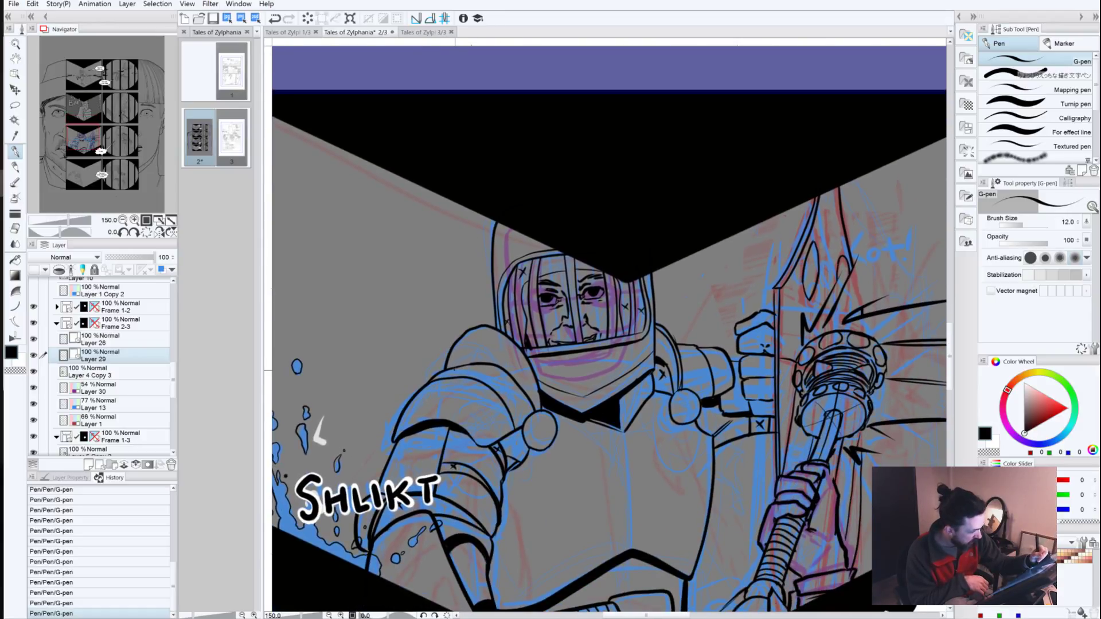
pyautogui.click(451, 373)
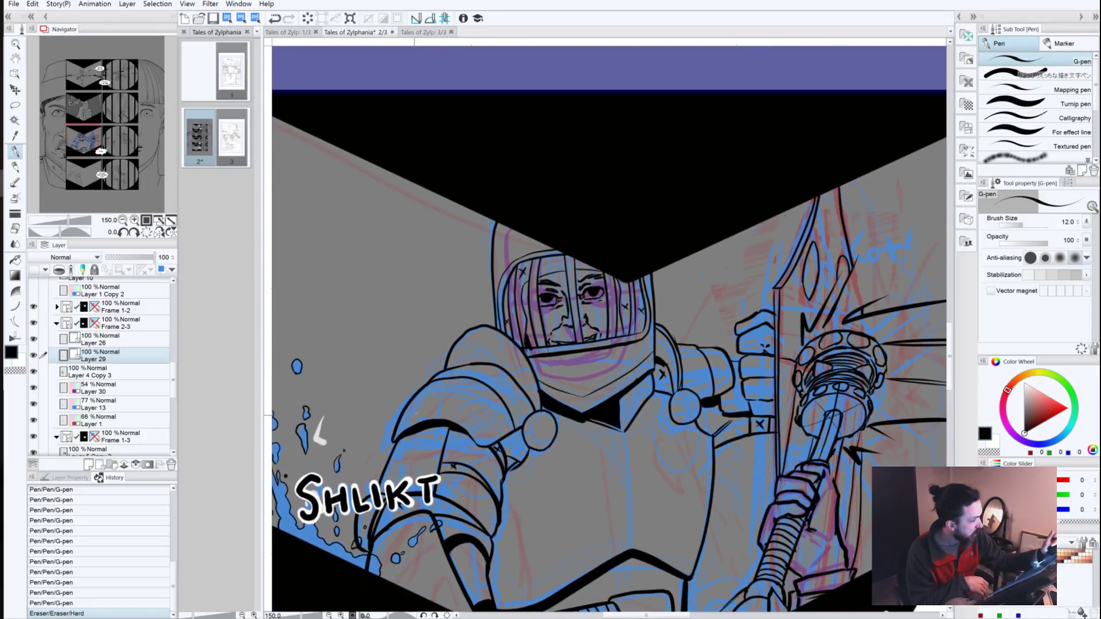
pyautogui.click(78, 83)
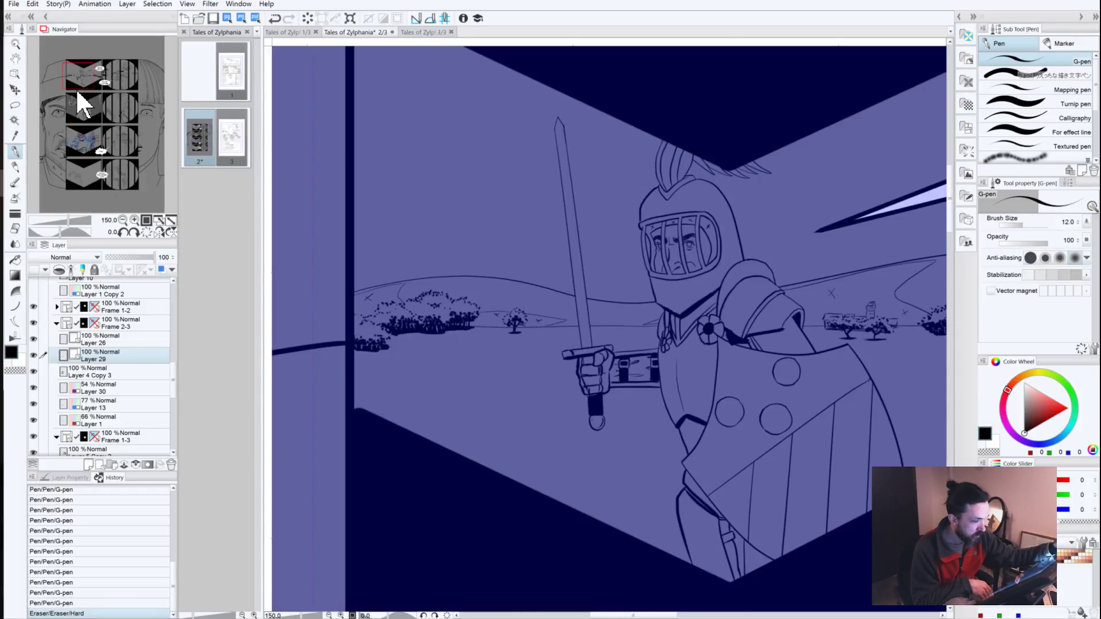
pyautogui.click(80, 142)
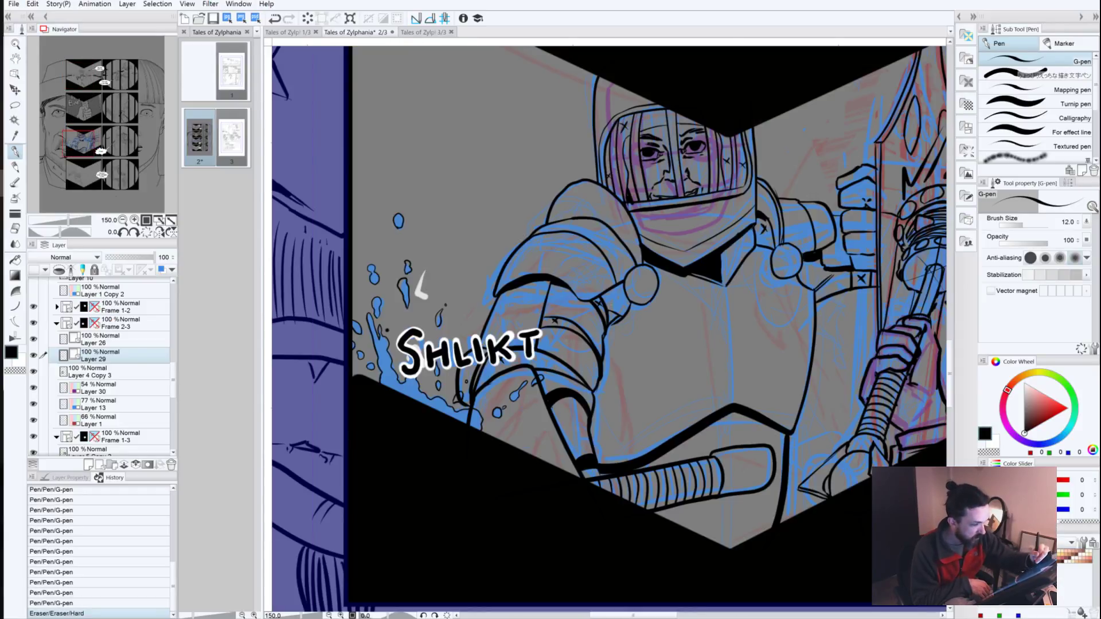
pyautogui.click(643, 285)
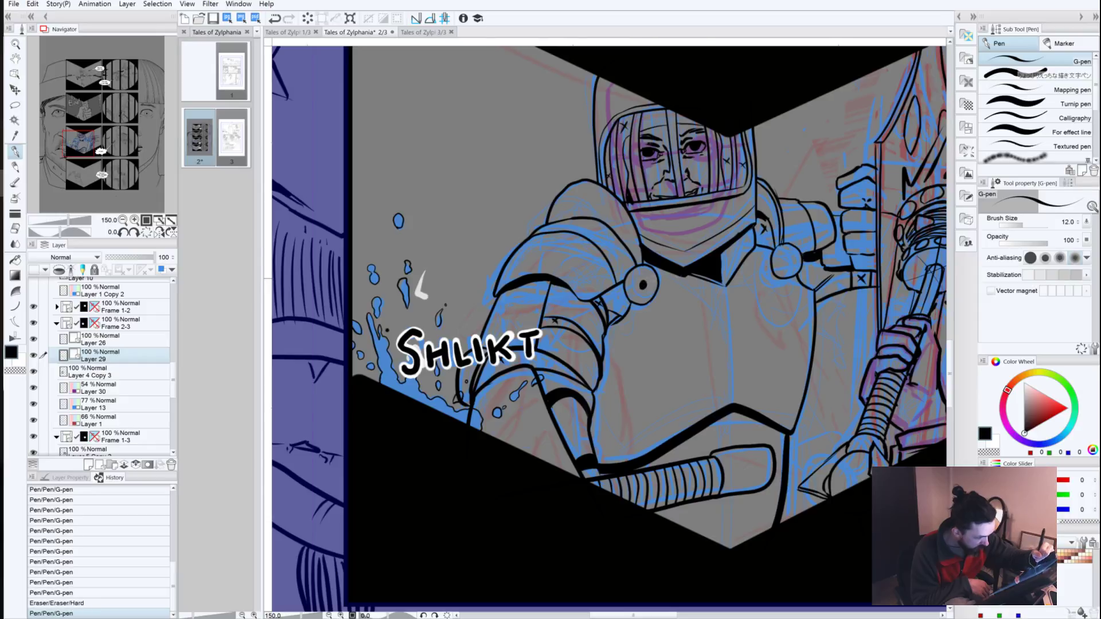
pyautogui.click(788, 261)
pyautogui.moveTo(788, 262); pyautogui.dragTo(789, 246)
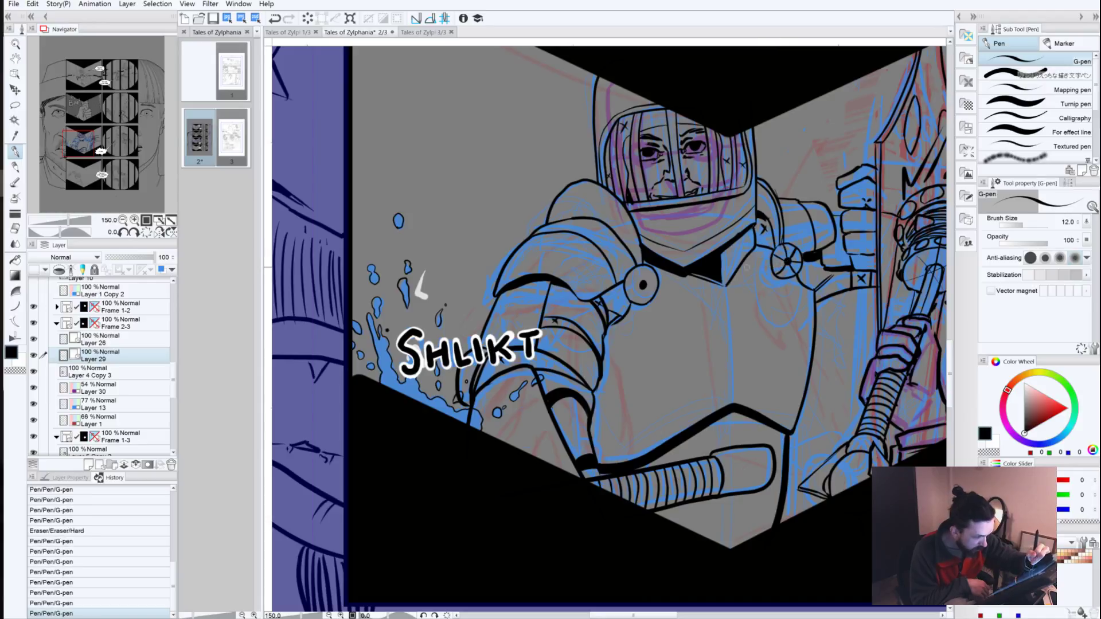
# Step: Ink radiating spokes across the disc at the outstretched arm's shoulder with the G-pen
pyautogui.moveTo(646, 276)
pyautogui.mouseDown()
pyautogui.moveTo(638, 287)
pyautogui.moveTo(657, 290)
pyautogui.moveTo(626, 297)
pyautogui.moveTo(646, 305)
pyautogui.mouseUp()
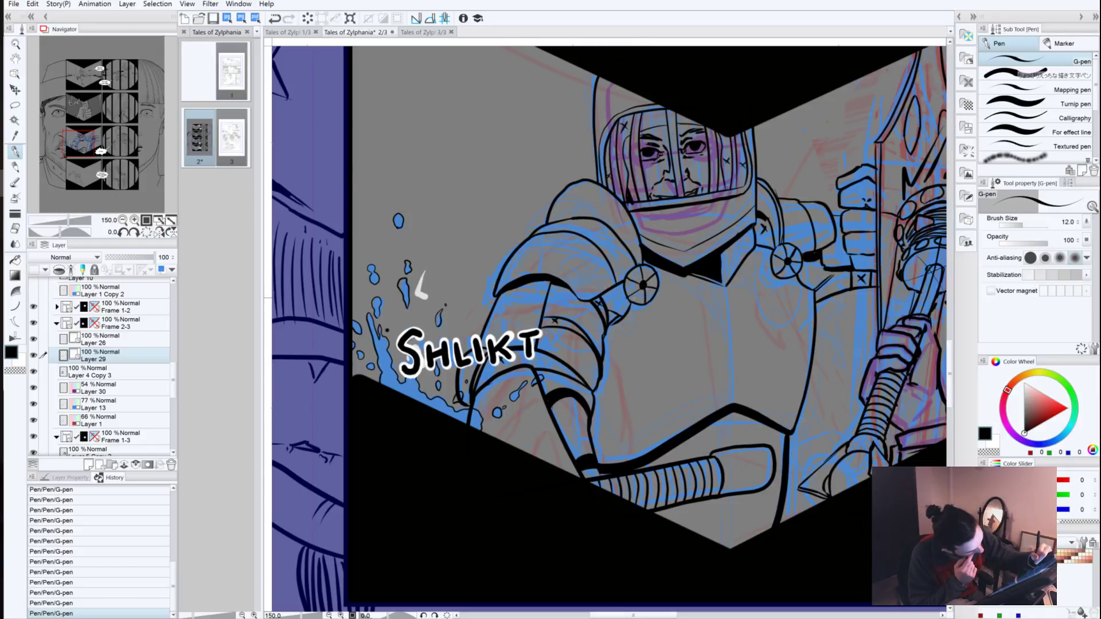
pyautogui.moveTo(642, 289); pyautogui.dragTo(630, 299)
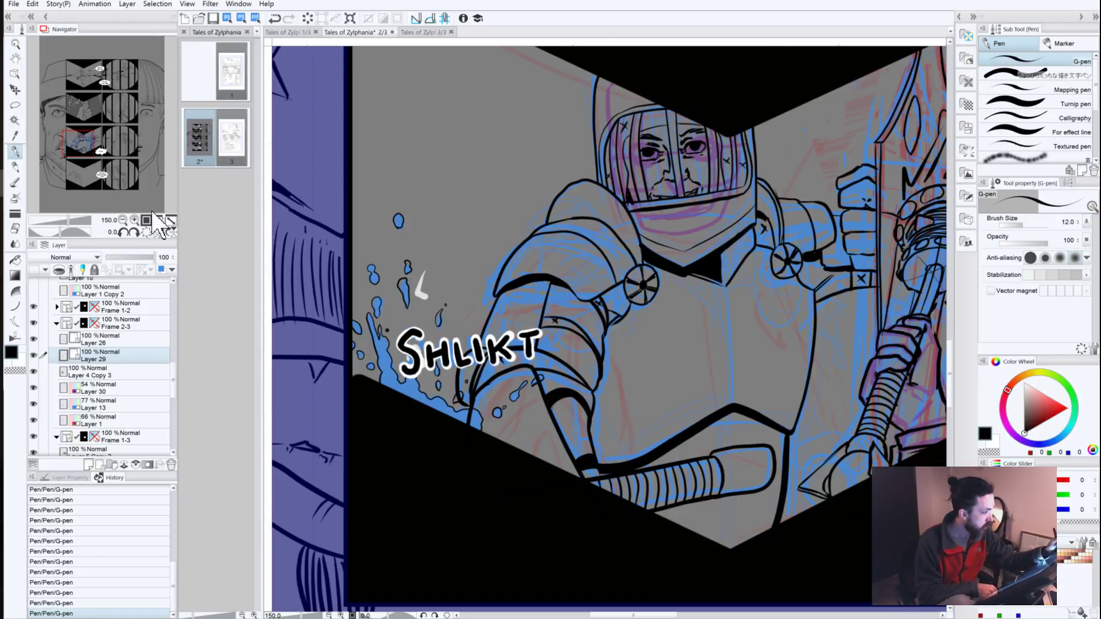
# Step: Erase stray lines just below the mace head, try new G-pen strokes there and undo them
pyautogui.click(123, 221)
pyautogui.click(123, 221)
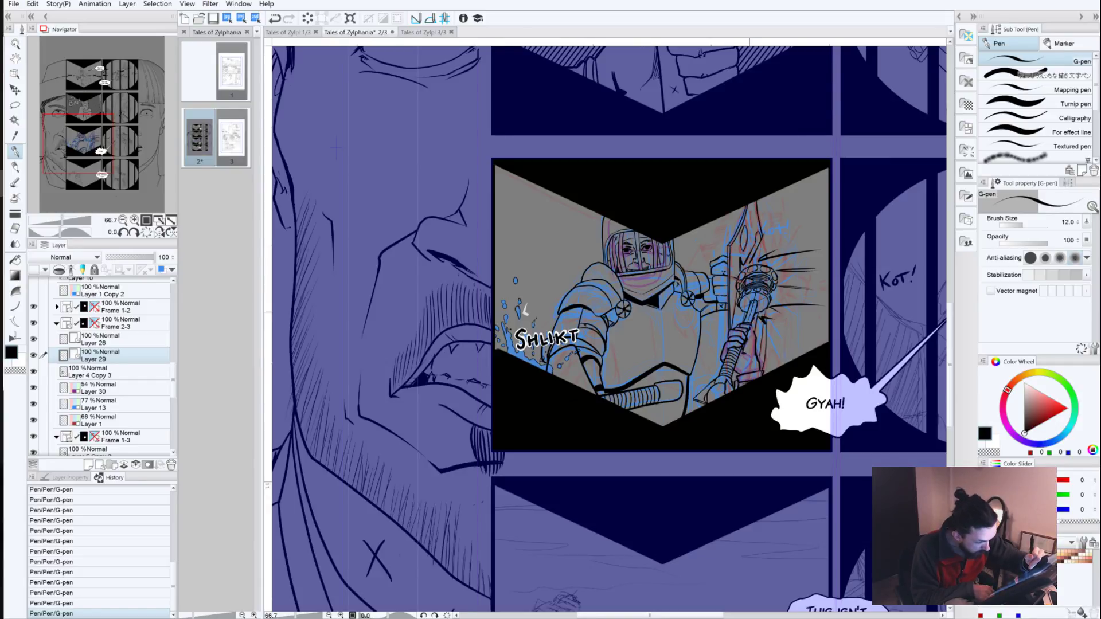
pyautogui.moveTo(752, 309); pyautogui.dragTo(751, 298)
pyautogui.moveTo(752, 484); pyautogui.dragTo(751, 485)
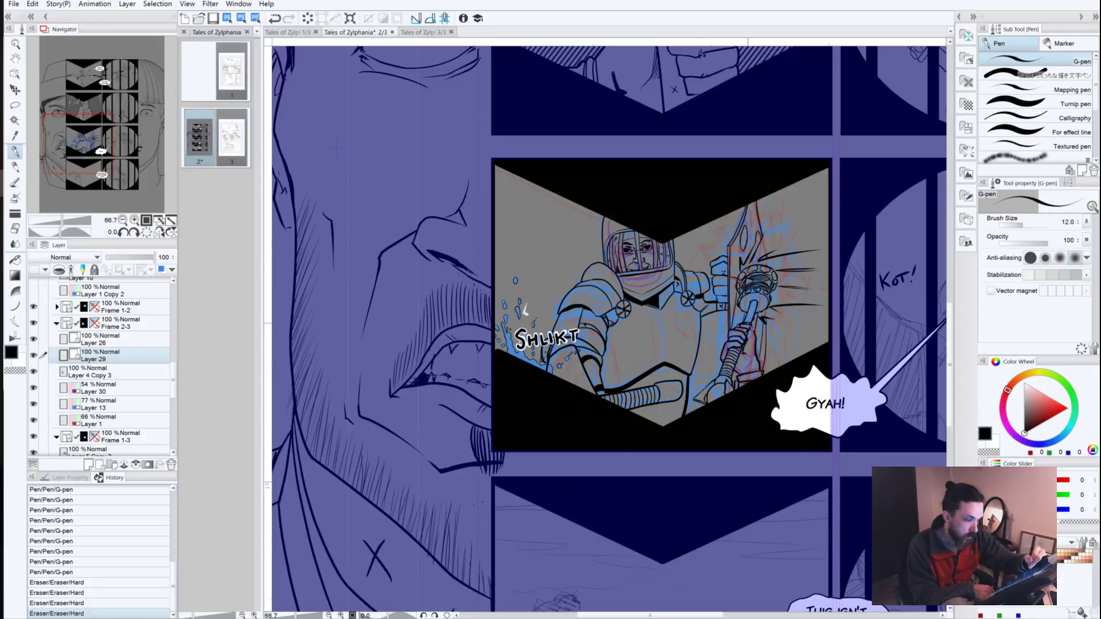
pyautogui.moveTo(756, 309); pyautogui.dragTo(743, 323)
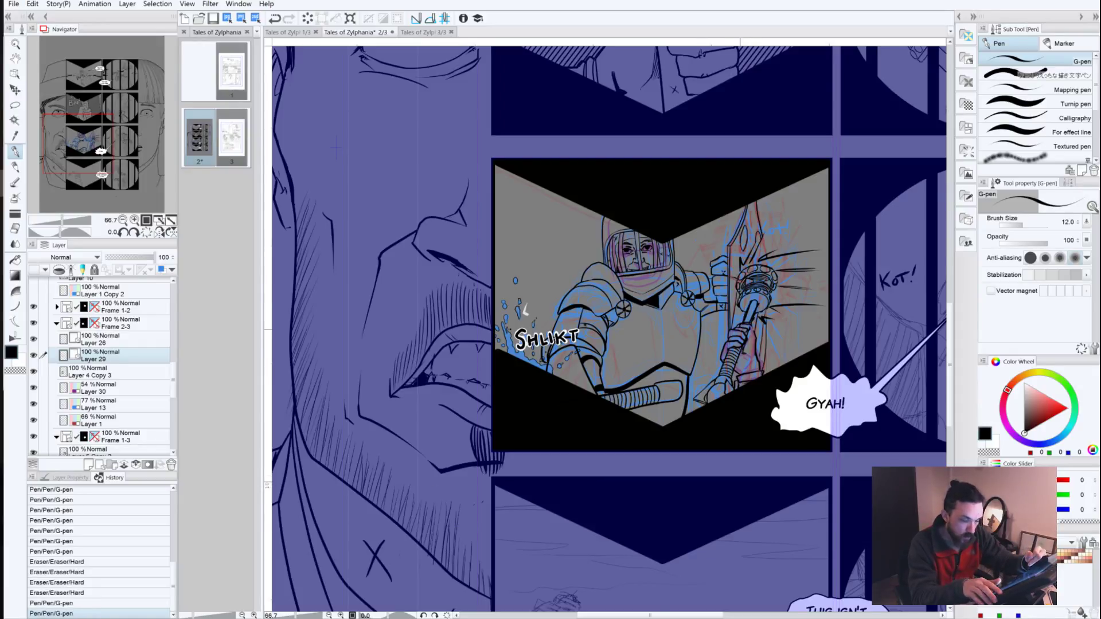
pyautogui.hotkey('ctrl', 'z')
pyautogui.hotkey('ctrl', 'z')
# Step: Clean up the joint between the mace head and its shaft with the hard eraser and small G-pen touch-ups
pyautogui.moveTo(752, 303); pyautogui.dragTo(753, 316)
pyautogui.click(748, 317)
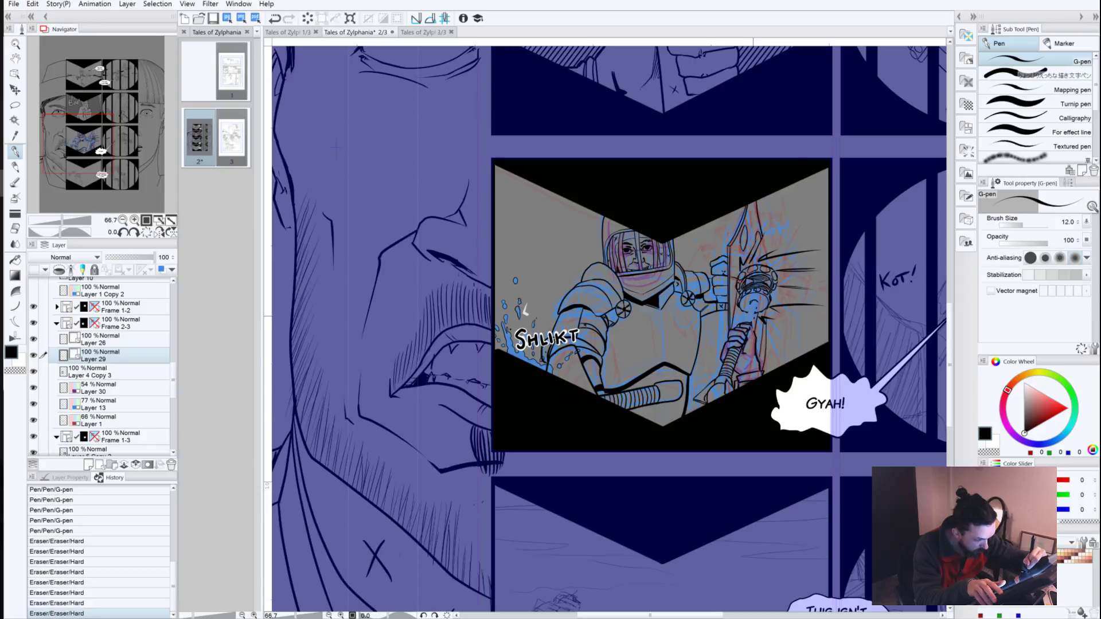
pyautogui.click(751, 320)
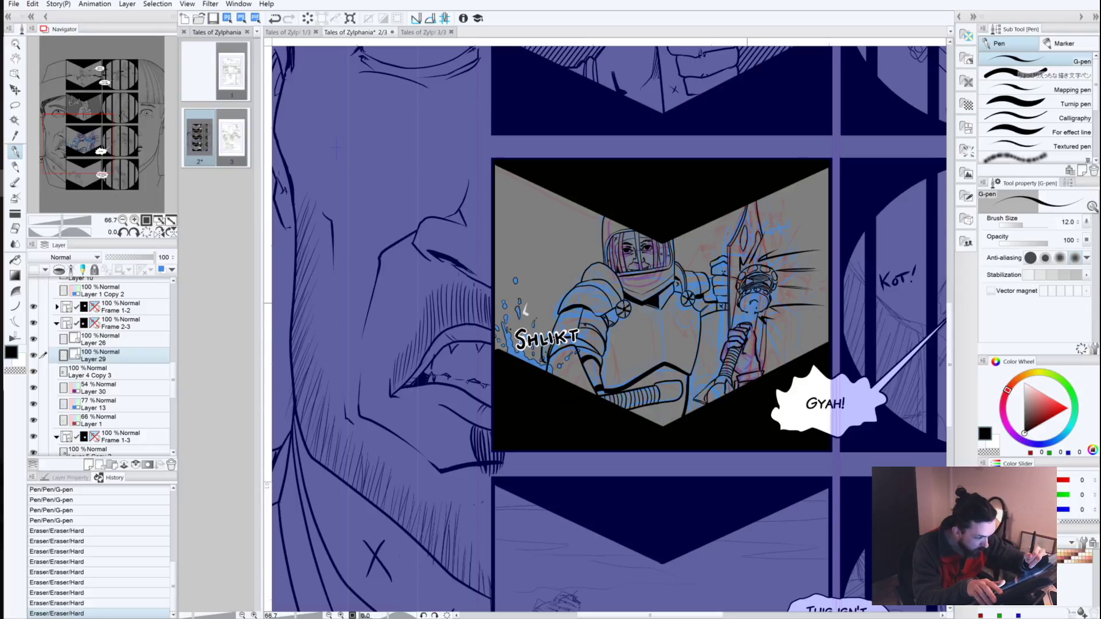
pyautogui.click(750, 324)
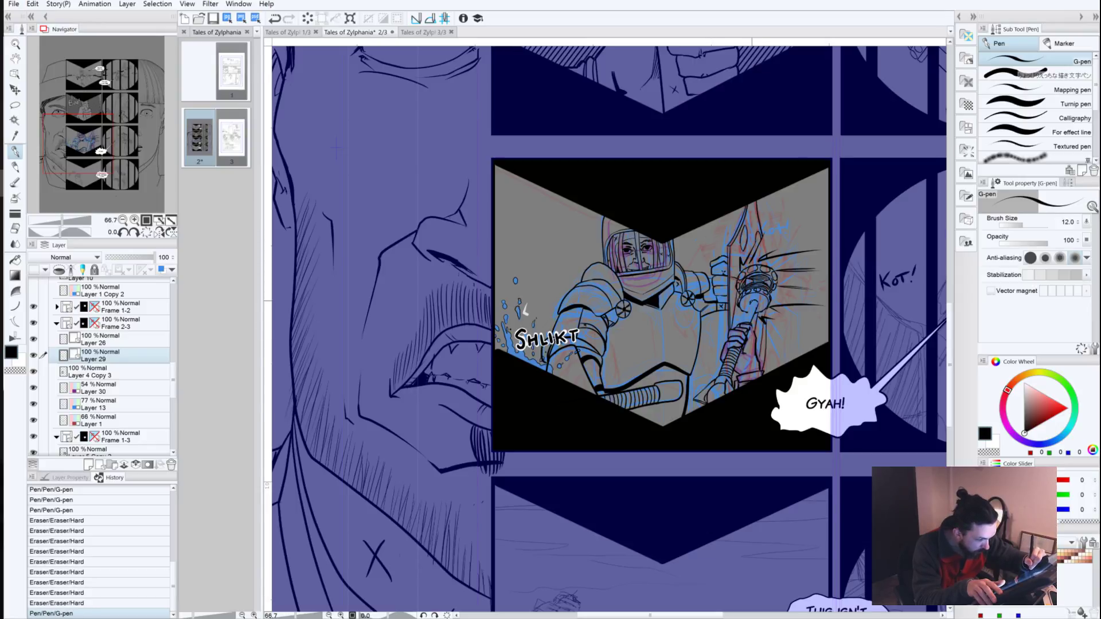
pyautogui.moveTo(747, 303); pyautogui.dragTo(748, 320)
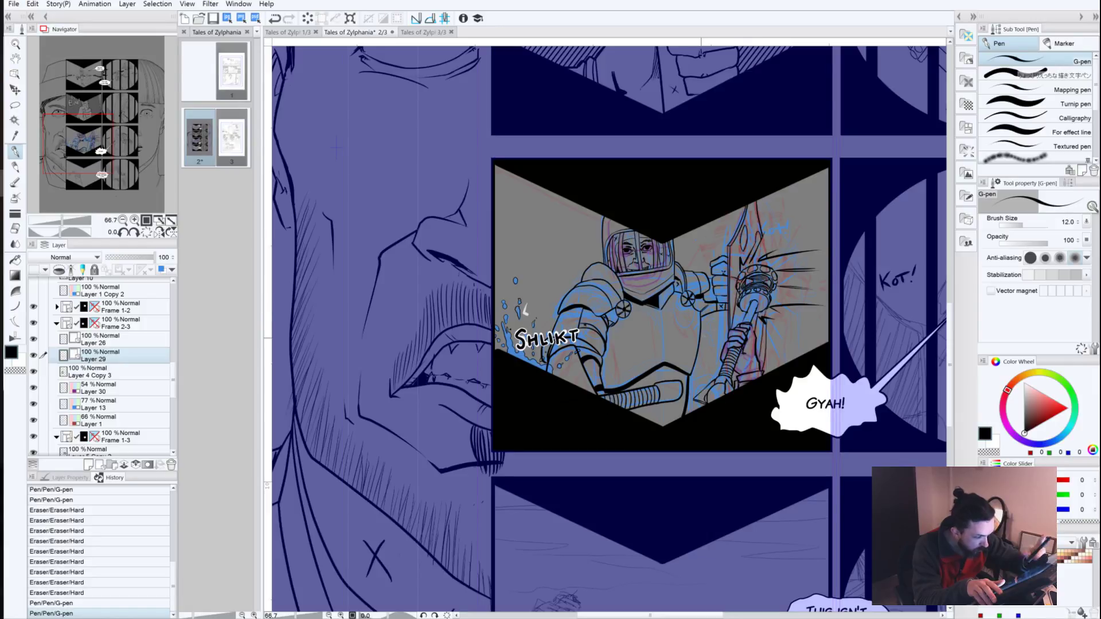
pyautogui.click(744, 318)
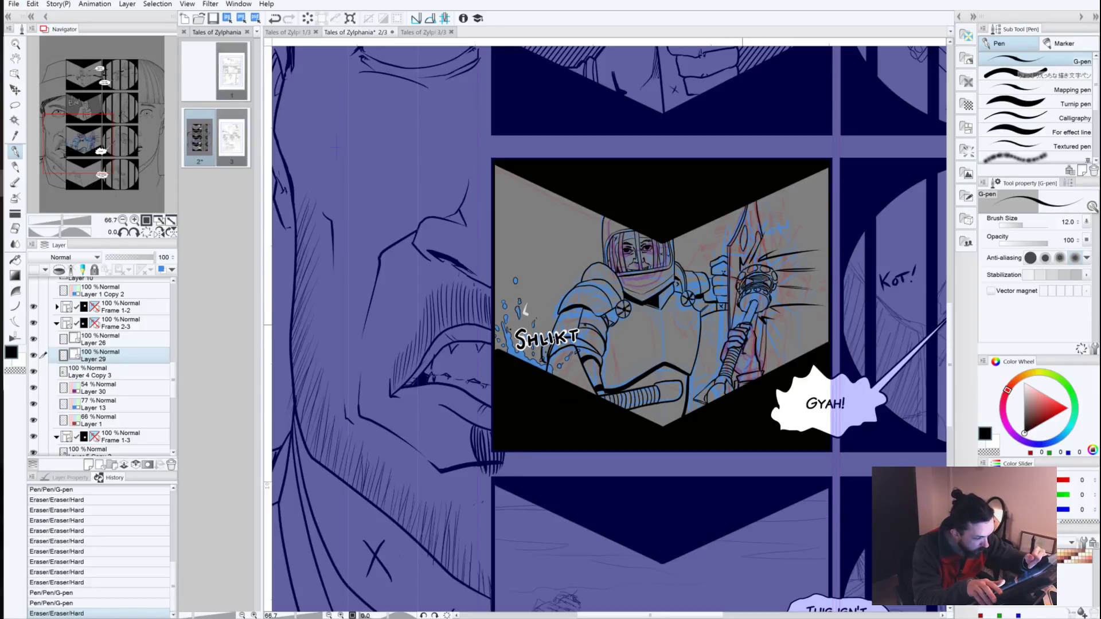
pyautogui.click(741, 323)
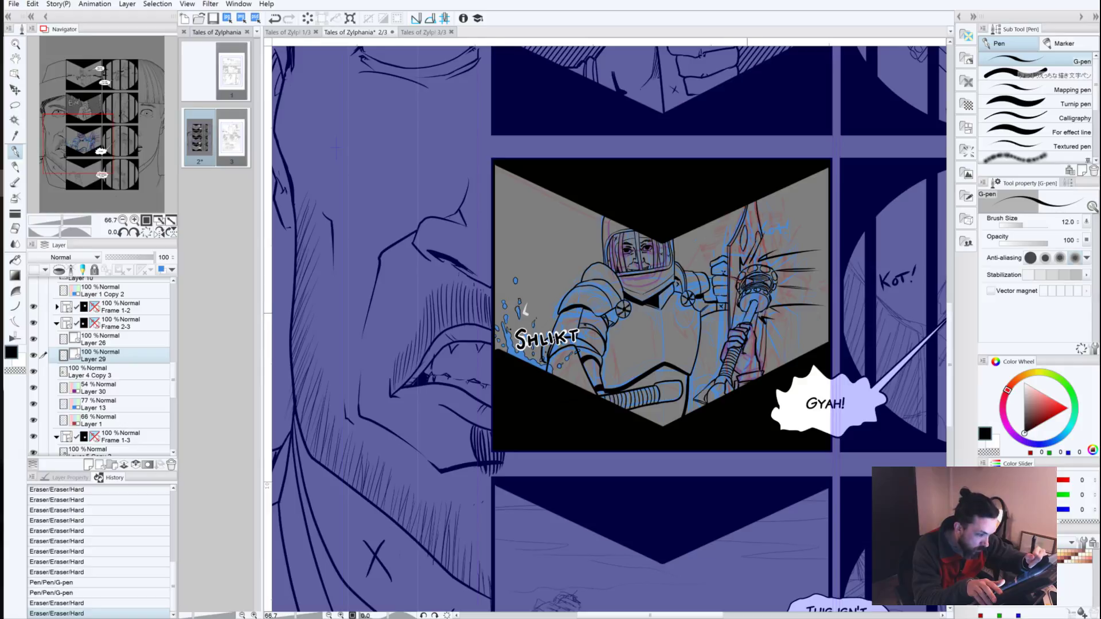
pyautogui.moveTo(748, 314); pyautogui.dragTo(706, 332)
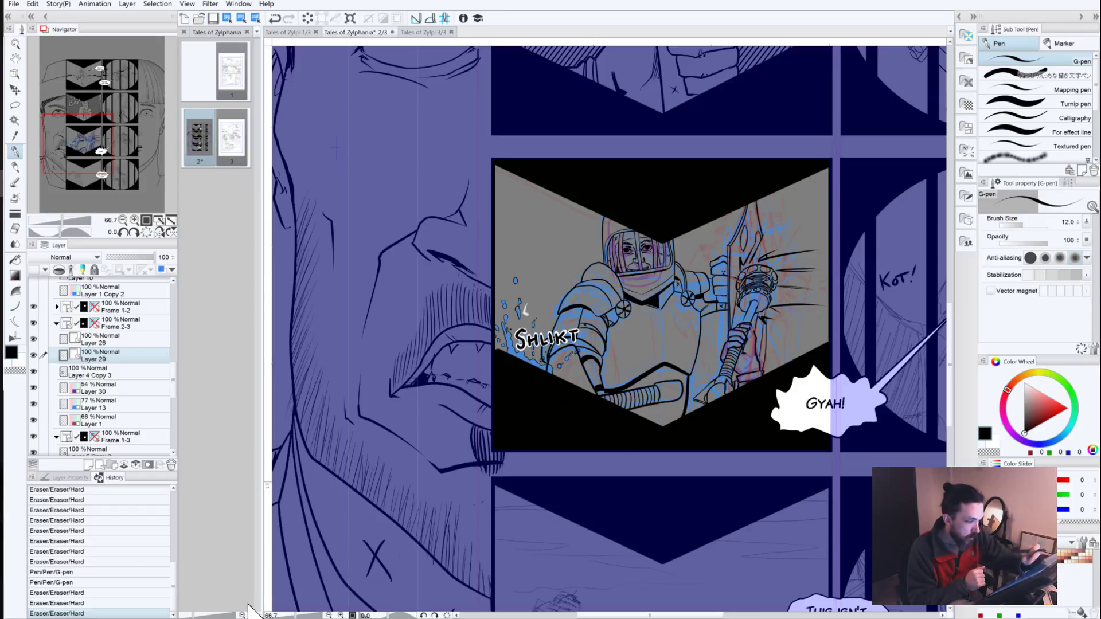
pyautogui.hotkey('ctrl', 'y')
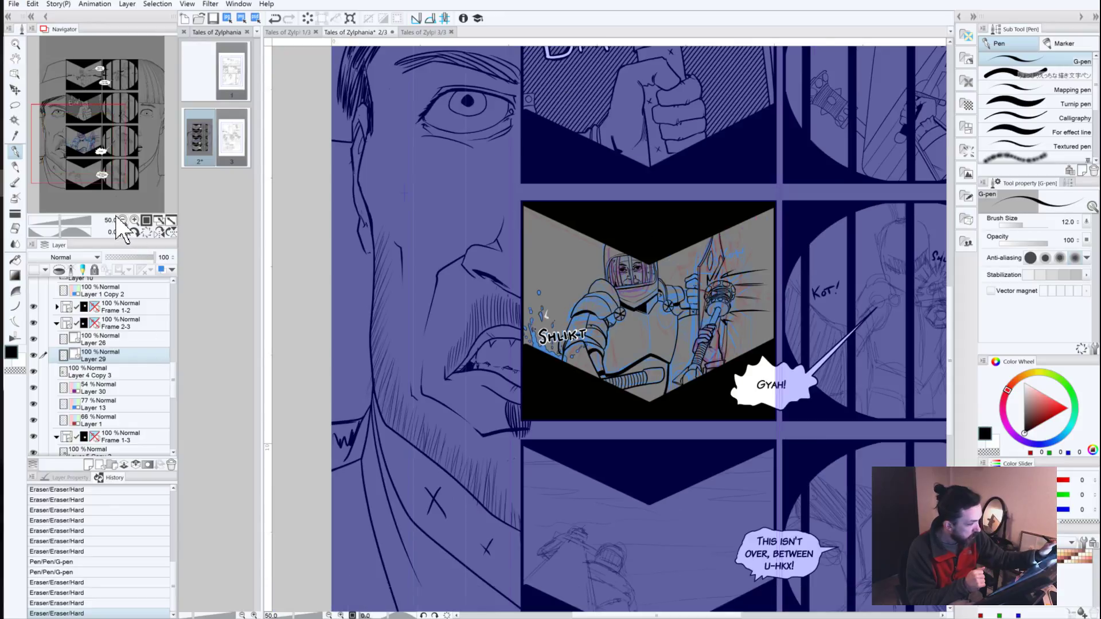
pyautogui.click(123, 220)
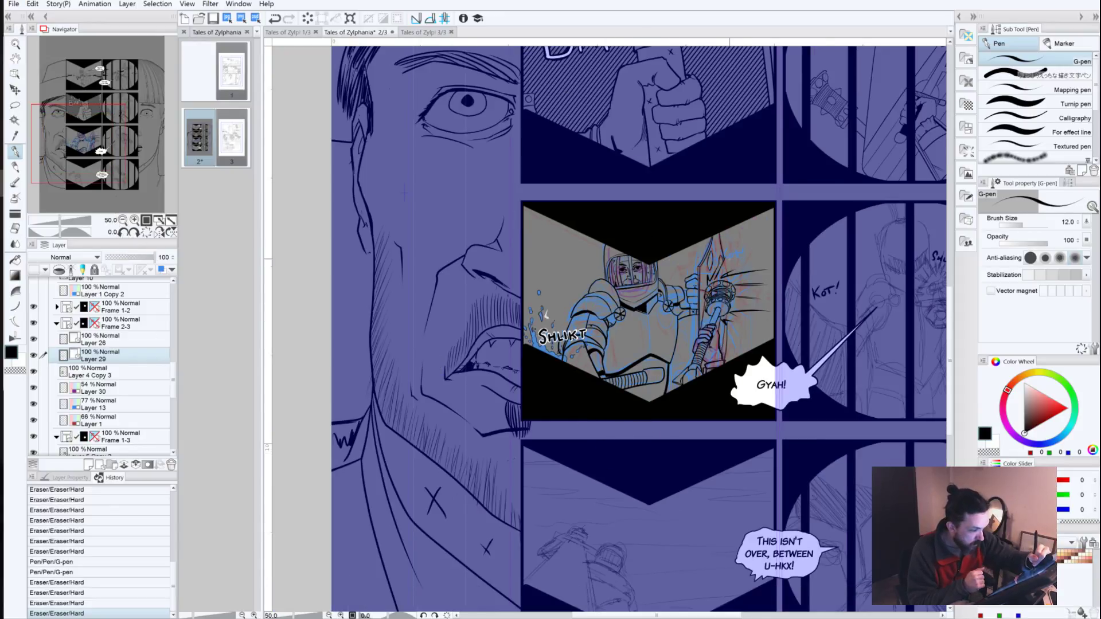
pyautogui.moveTo(732, 250); pyautogui.dragTo(731, 262)
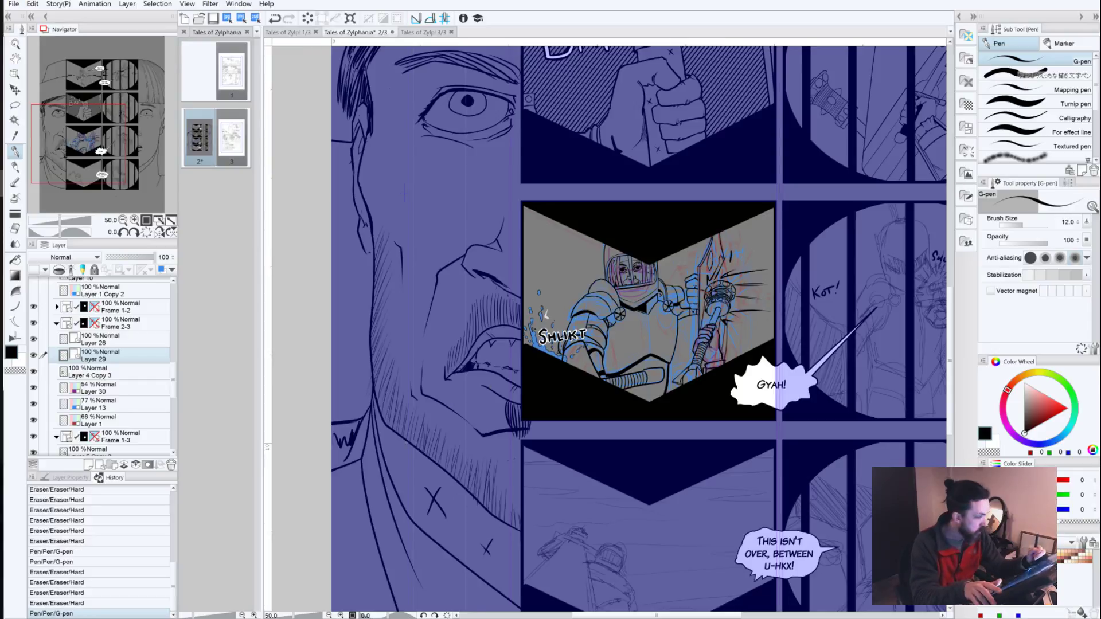
pyautogui.hotkey('ctrl', 'z')
# Step: Letter the sound effect "KOT!" in black above the mace on Layer 26, using the G-pen at size 20
pyautogui.click(95, 339)
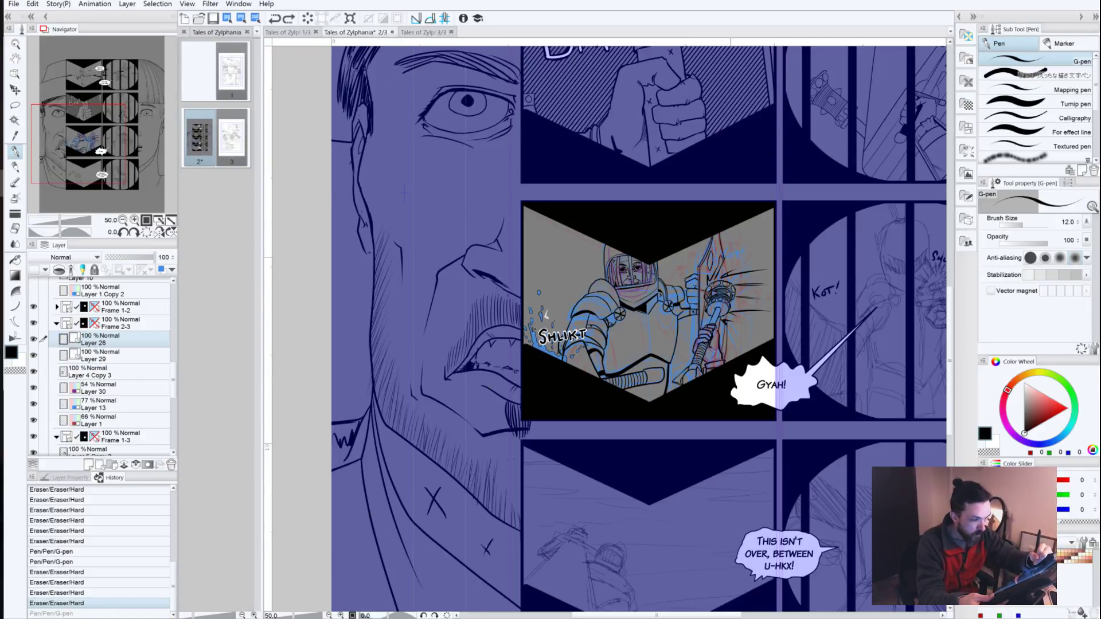
pyautogui.press(']')
pyautogui.press(']')
pyautogui.press(']')
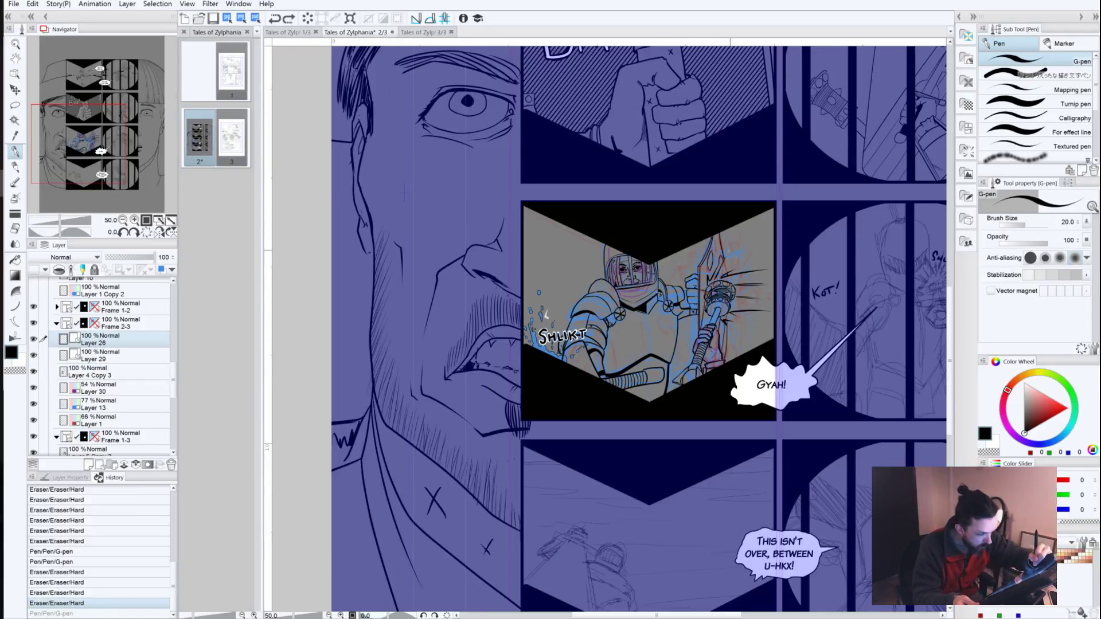
pyautogui.moveTo(732, 248)
pyautogui.mouseDown()
pyautogui.moveTo(728, 259)
pyautogui.moveTo(739, 251)
pyautogui.mouseUp()
pyautogui.hotkey('ctrl', 'z')
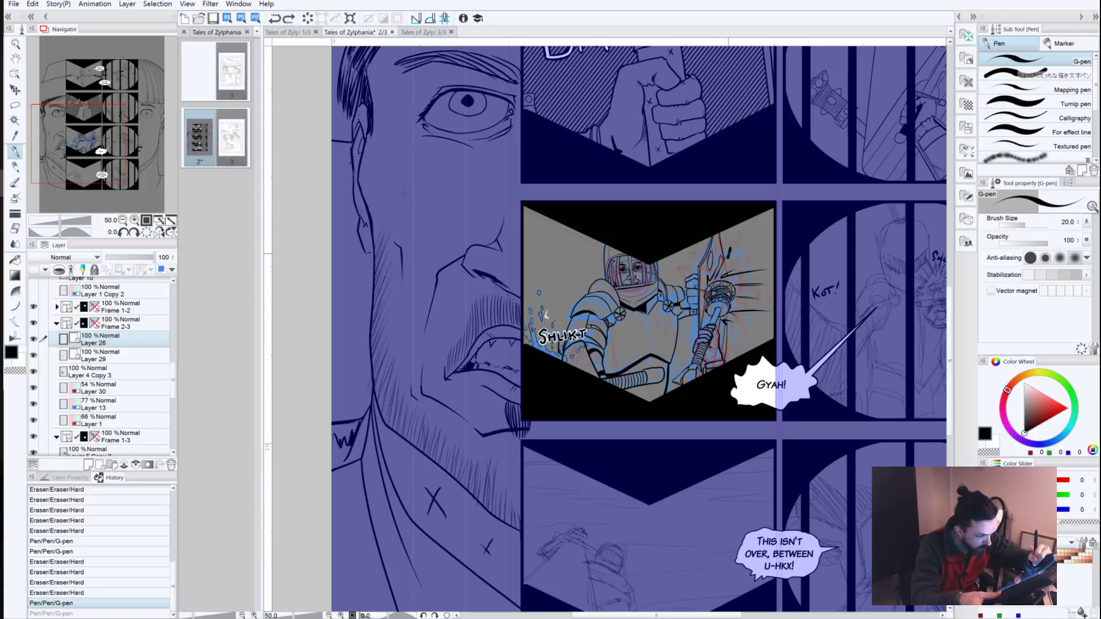
pyautogui.press('ctrl')
pyautogui.hotkey('ctrl', 'z')
pyautogui.moveTo(732, 248)
pyautogui.mouseDown()
pyautogui.moveTo(727, 258)
pyautogui.moveTo(754, 257)
pyautogui.mouseUp()
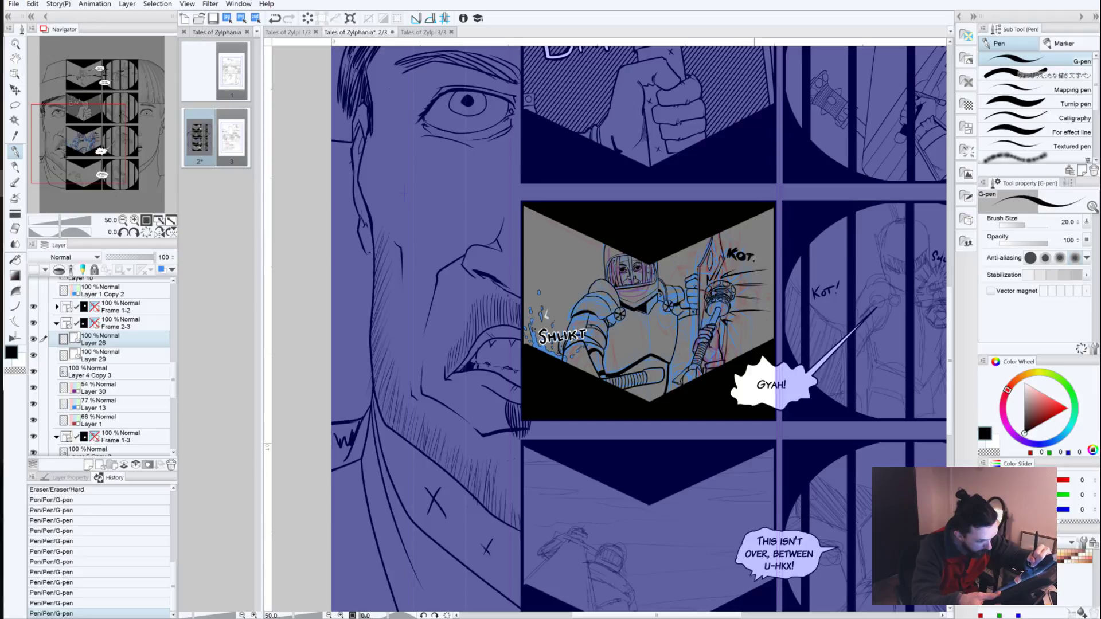
pyautogui.click(754, 260)
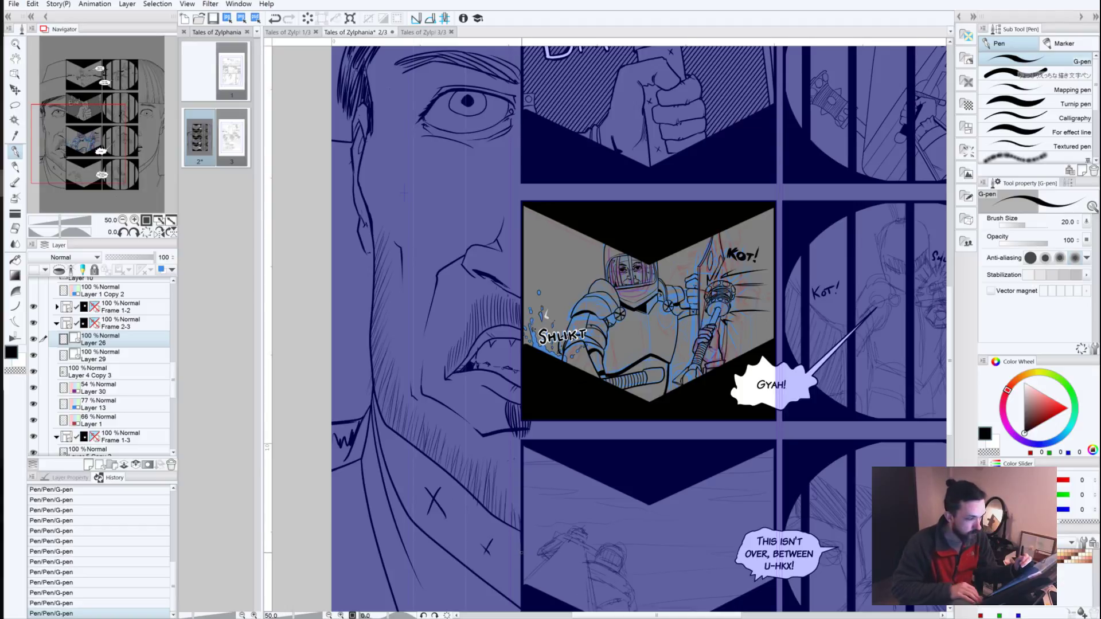
# Step: Hide the coloured sketch layers Layer 30, Layer 13 and Layer 1, and touch up the panel's inks with eraser and G-pen
pyautogui.moveTo(634, 413); pyautogui.dragTo(461, 467)
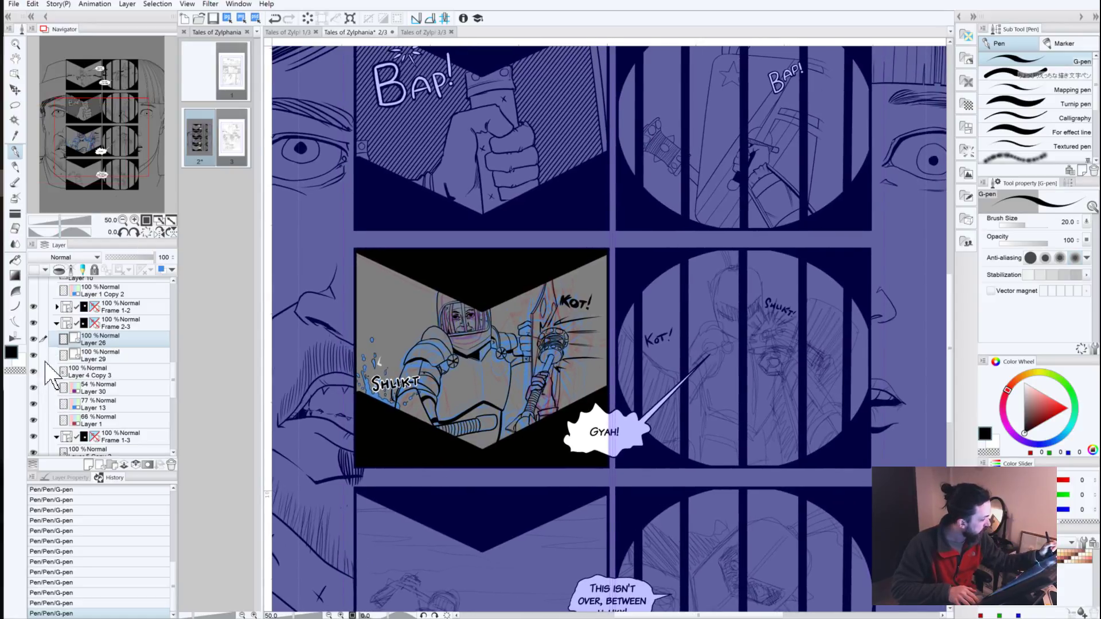
pyautogui.moveTo(34, 388); pyautogui.dragTo(33, 423)
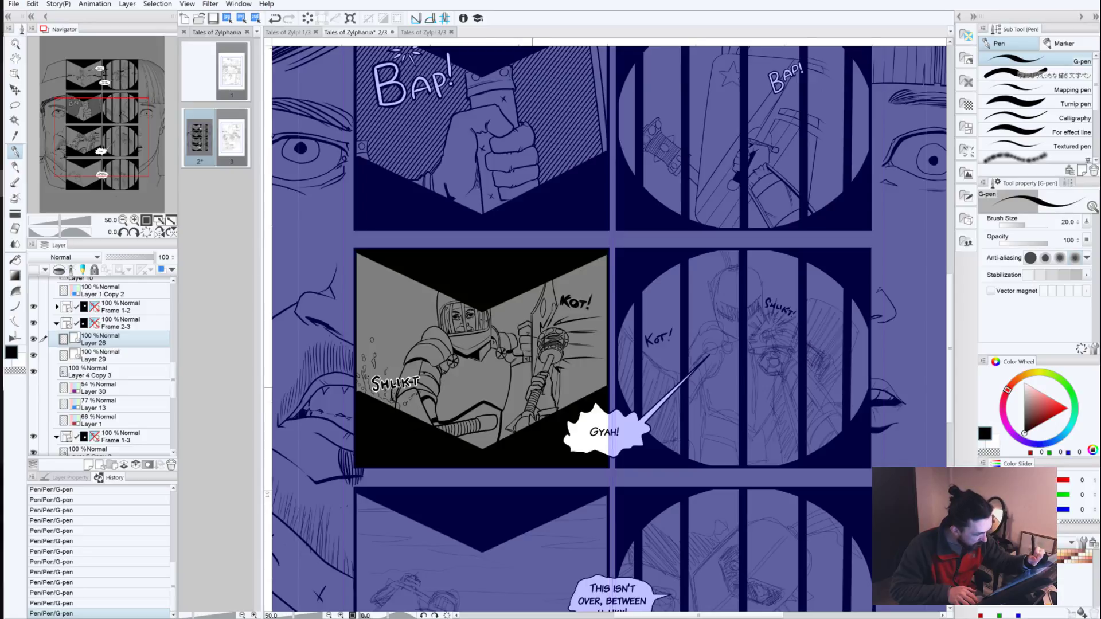
pyautogui.click(532, 388)
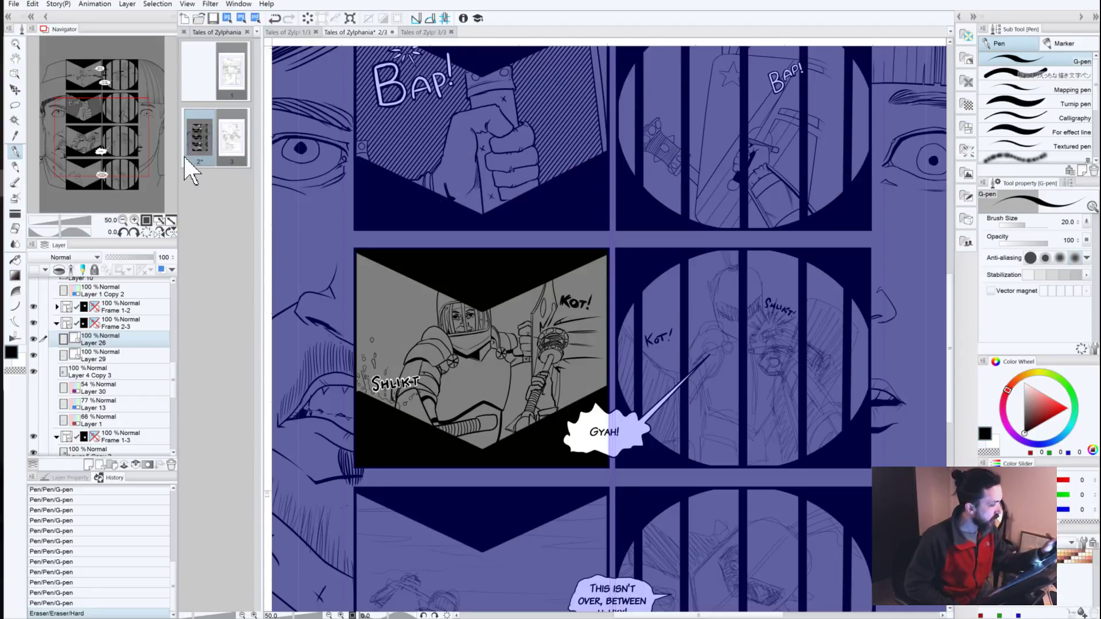
pyautogui.click(458, 169)
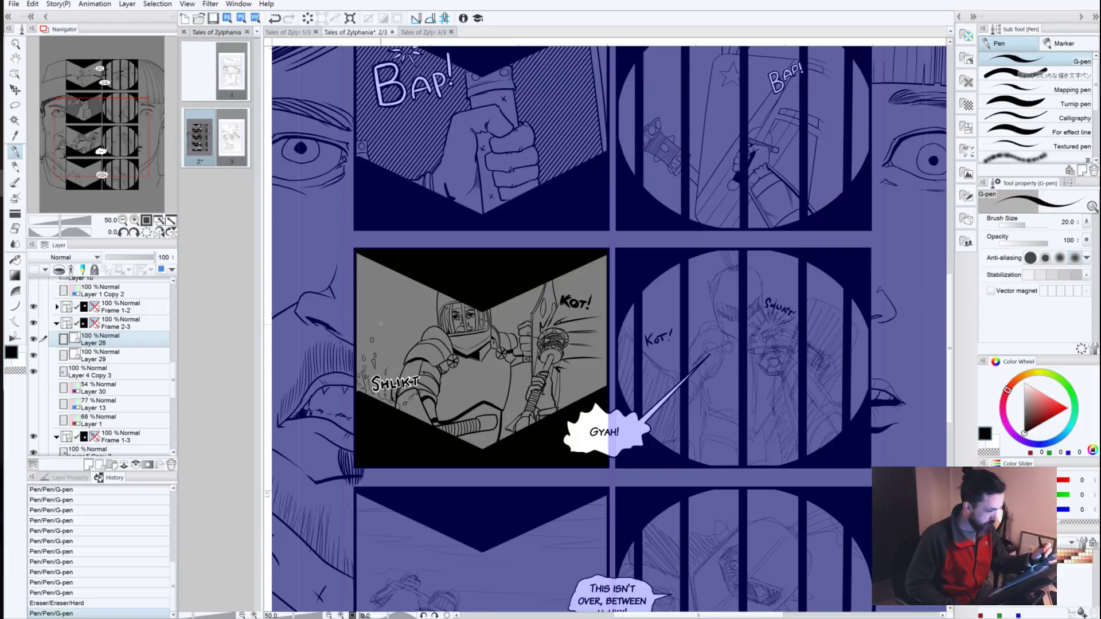
# Step: Delete the "Gyah!" speech balloon shape together with its tail, keeping the text
pyautogui.moveTo(393, 245); pyautogui.dragTo(426, 424)
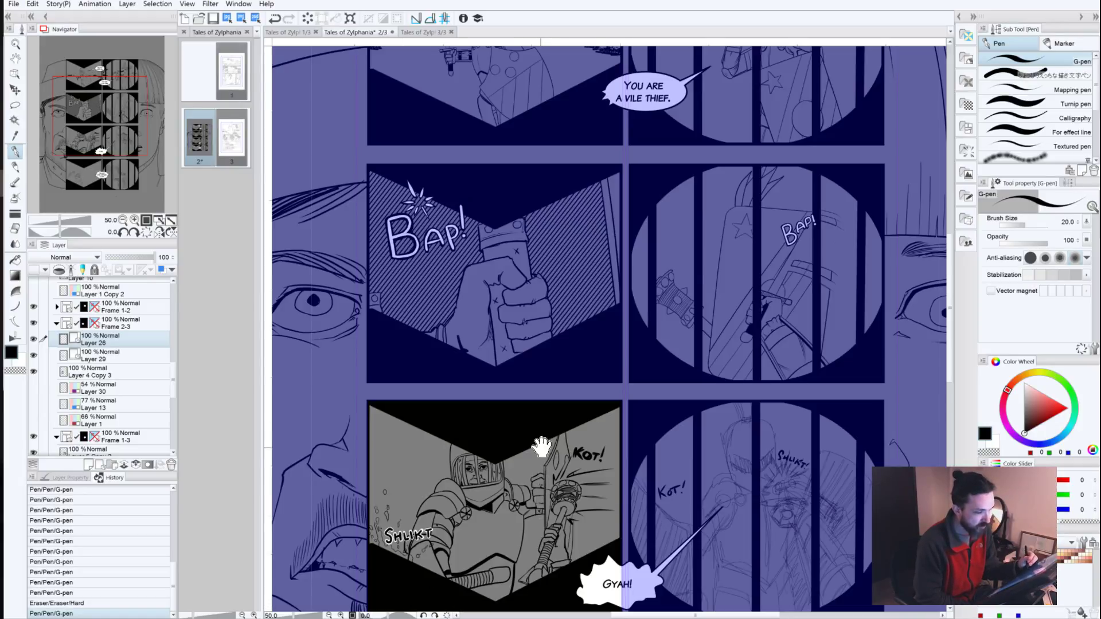
pyautogui.moveTo(556, 386); pyautogui.dragTo(518, 562)
pyautogui.moveTo(532, 512); pyautogui.dragTo(562, 327)
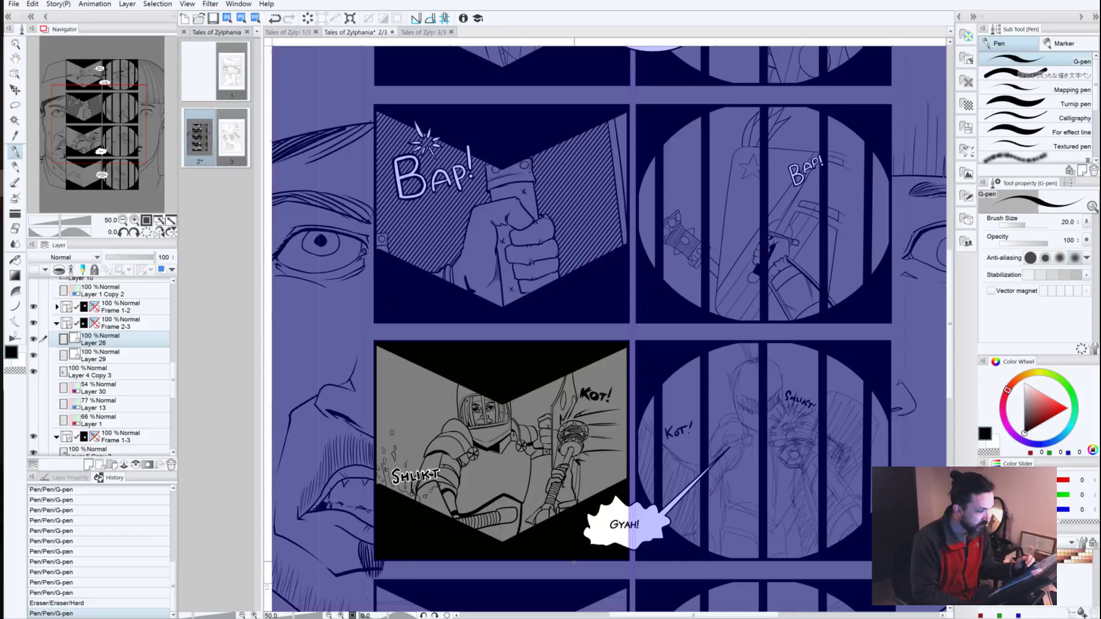
pyautogui.click(19, 332)
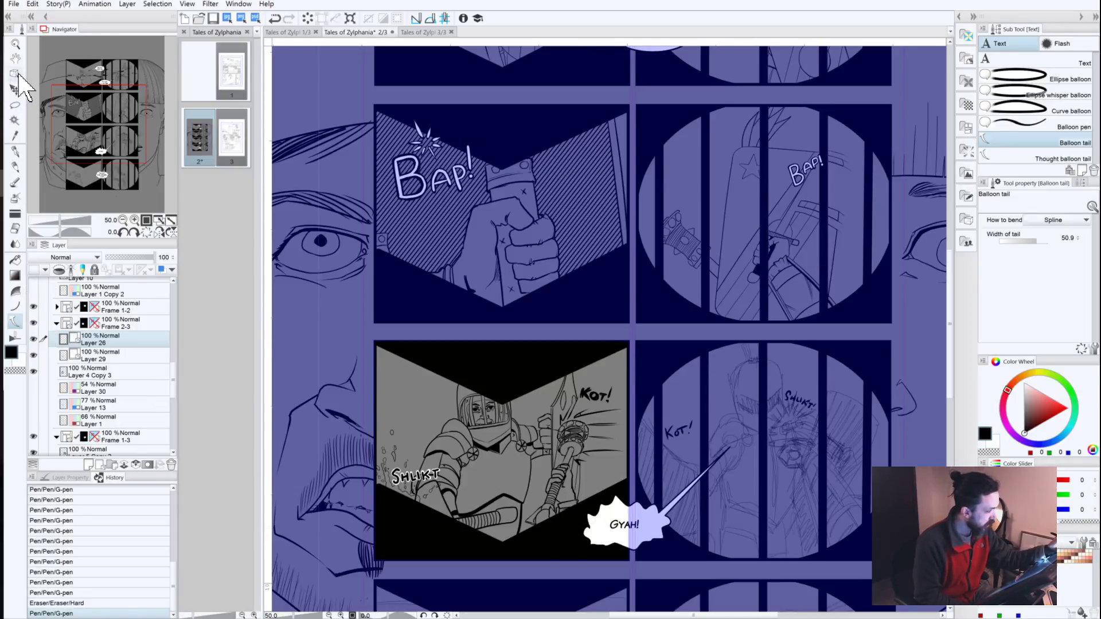
pyautogui.click(15, 73)
pyautogui.click(599, 522)
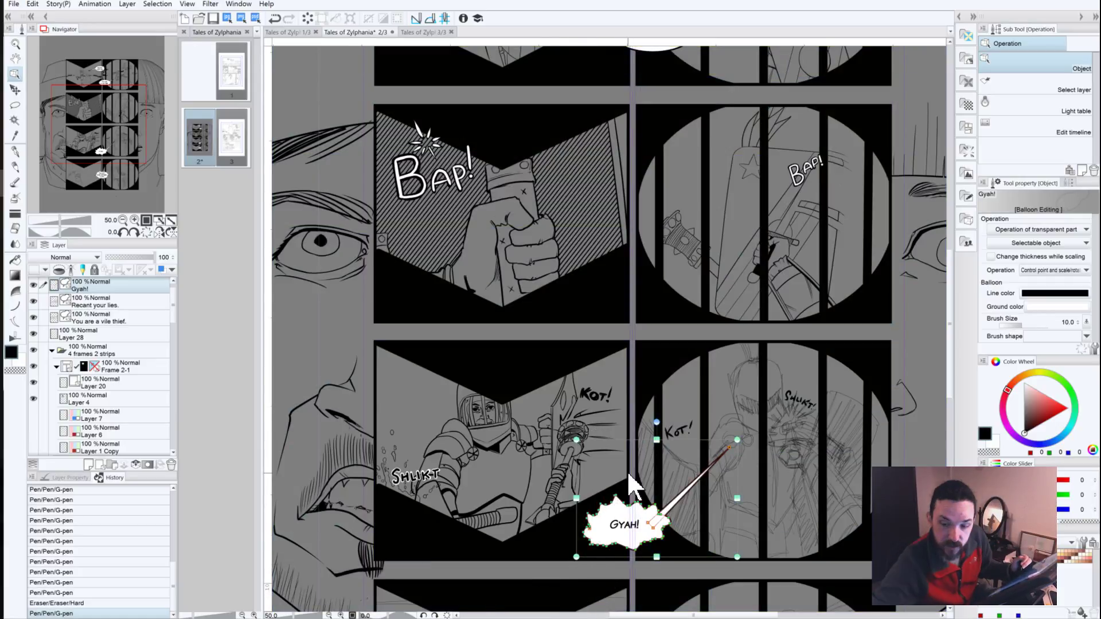
pyautogui.press('Delete')
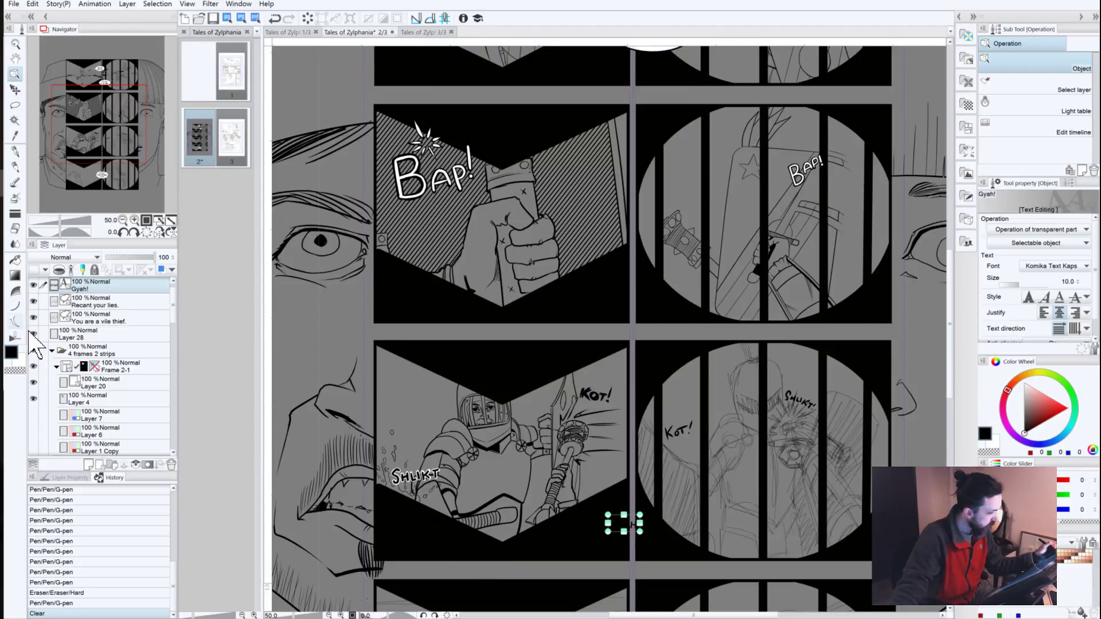
# Step: Try drawing a new spiky balloon without a tail around the "Gyah!" text with the Balloon pen
pyautogui.click(15, 321)
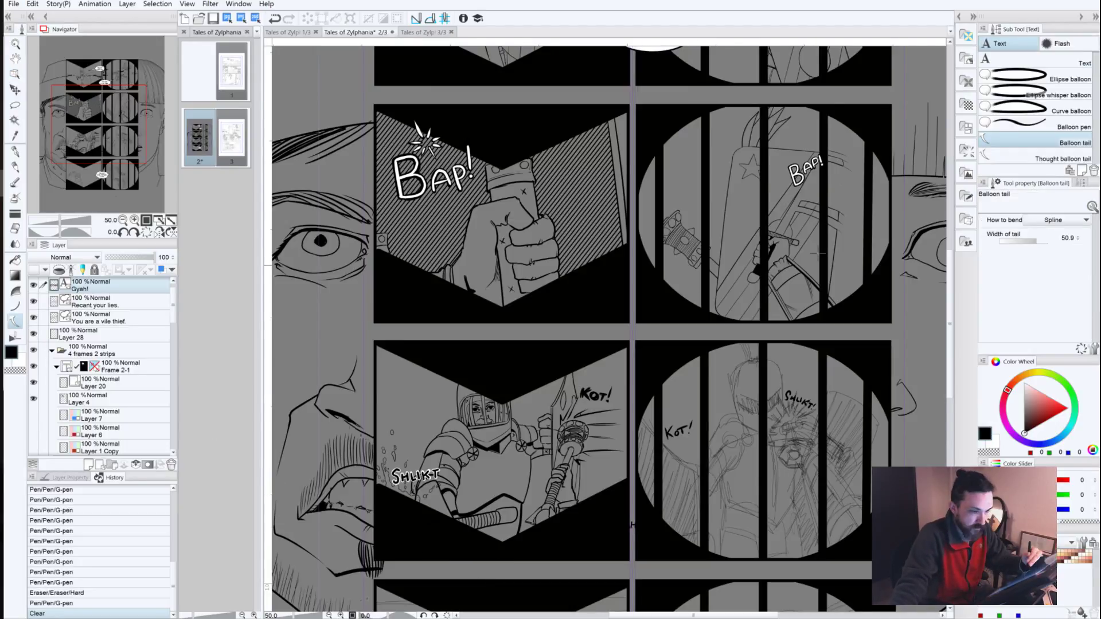
pyautogui.click(1022, 123)
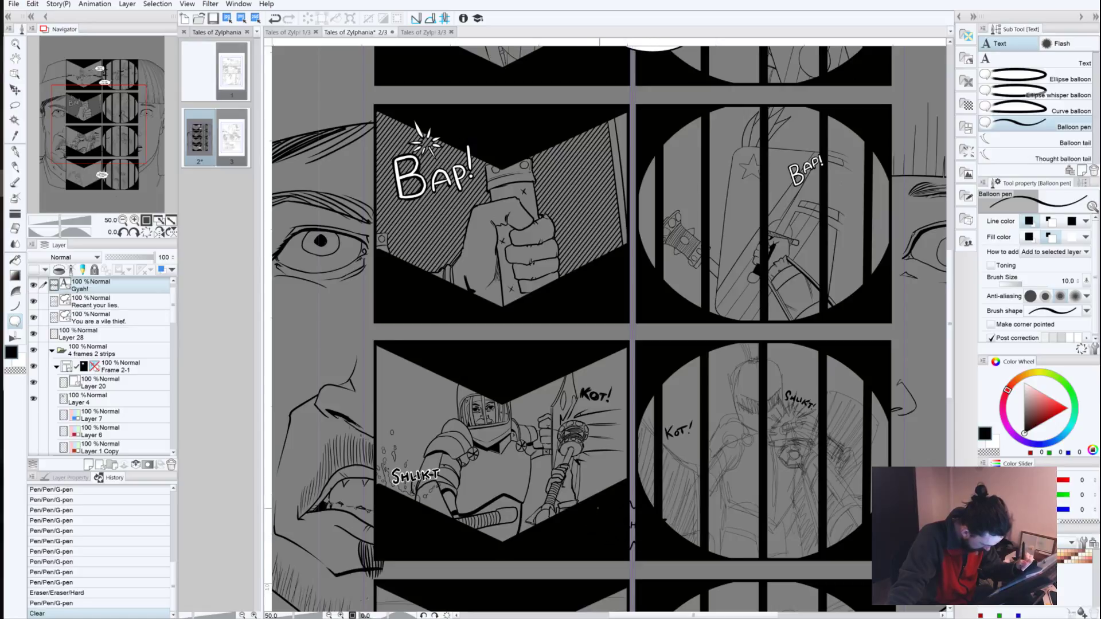
pyautogui.moveTo(610, 505); pyautogui.dragTo(611, 509)
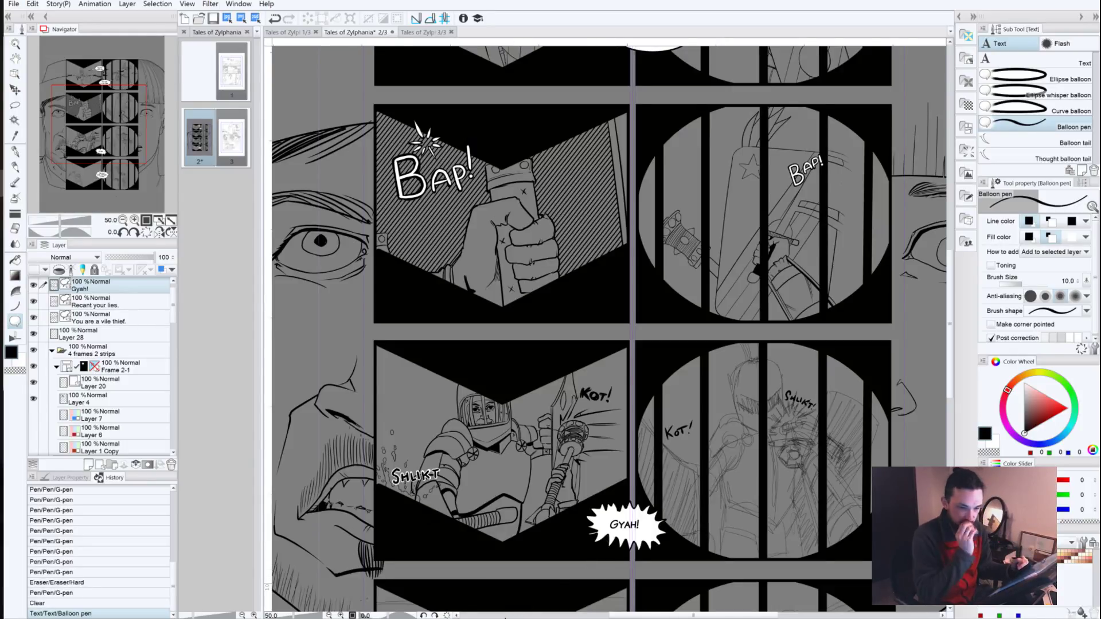
pyautogui.hotkey('ctrl', 'z')
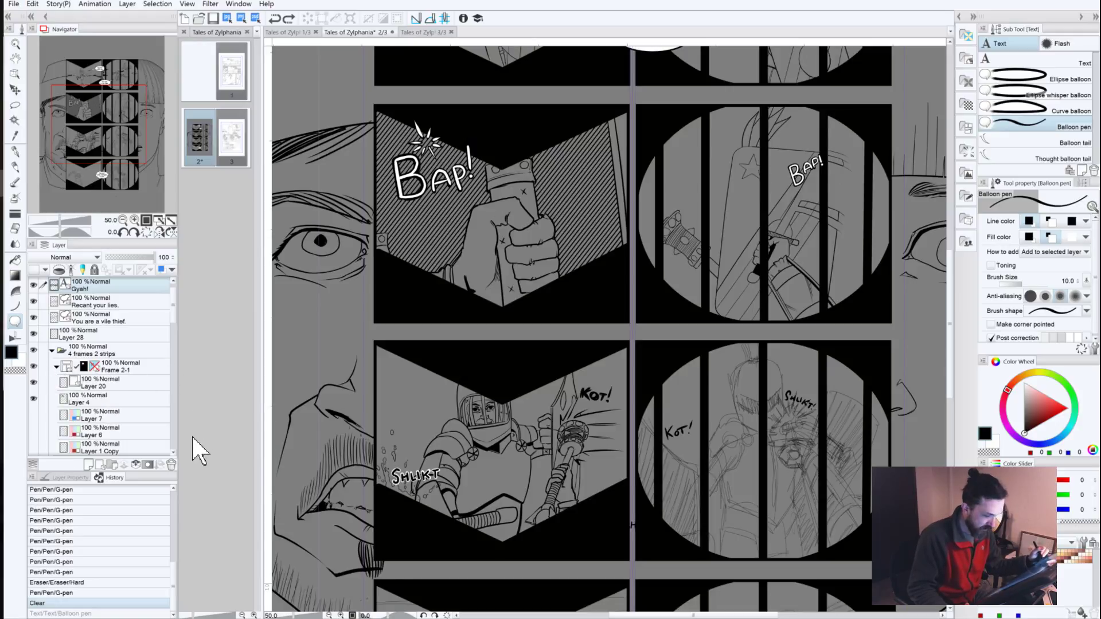
pyautogui.scroll(-5, 172, 338)
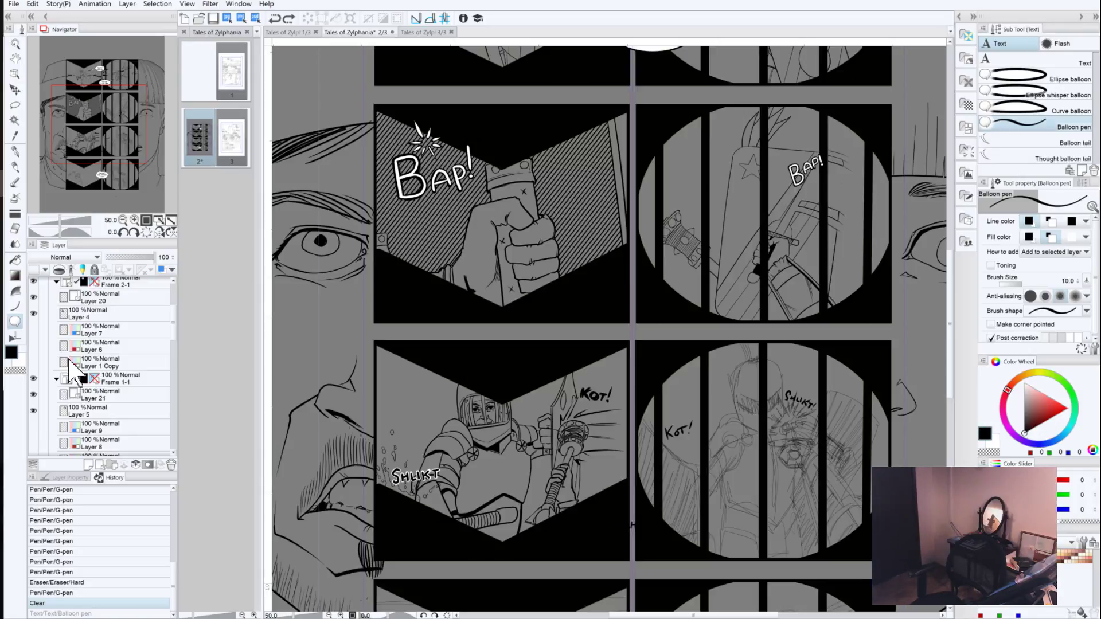
pyautogui.click(86, 359)
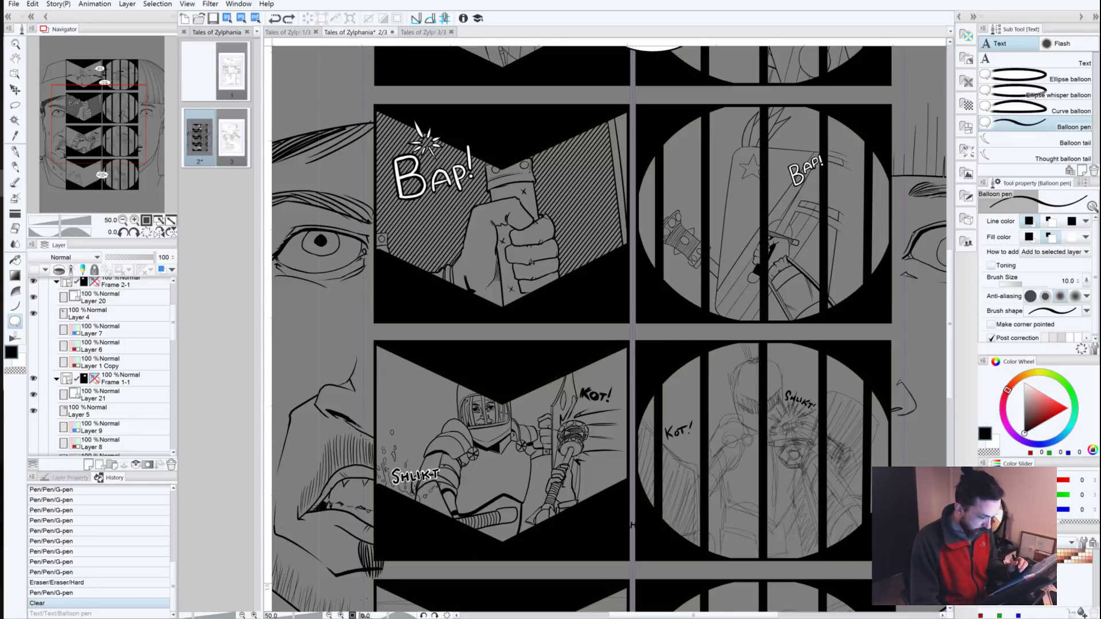
# Step: Hide the black frame masks Layer 4 Copy 3 and Layer 5 Copy 2 over the two panels of the third row
pyautogui.click(33, 379)
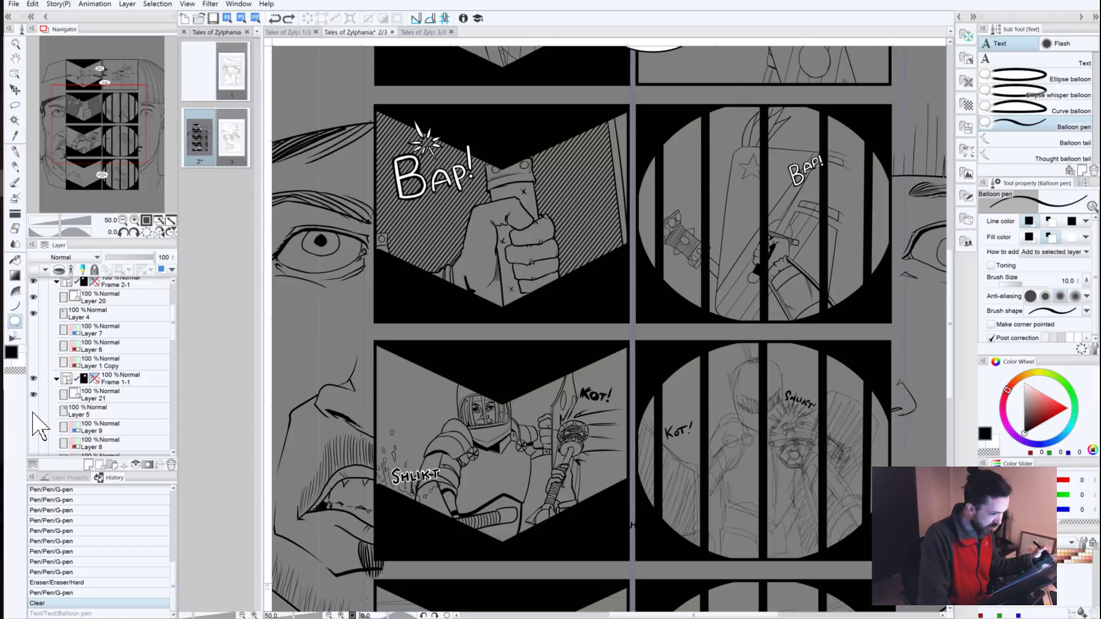
pyautogui.click(34, 410)
pyautogui.moveTo(173, 335); pyautogui.dragTo(169, 414)
pyautogui.click(34, 361)
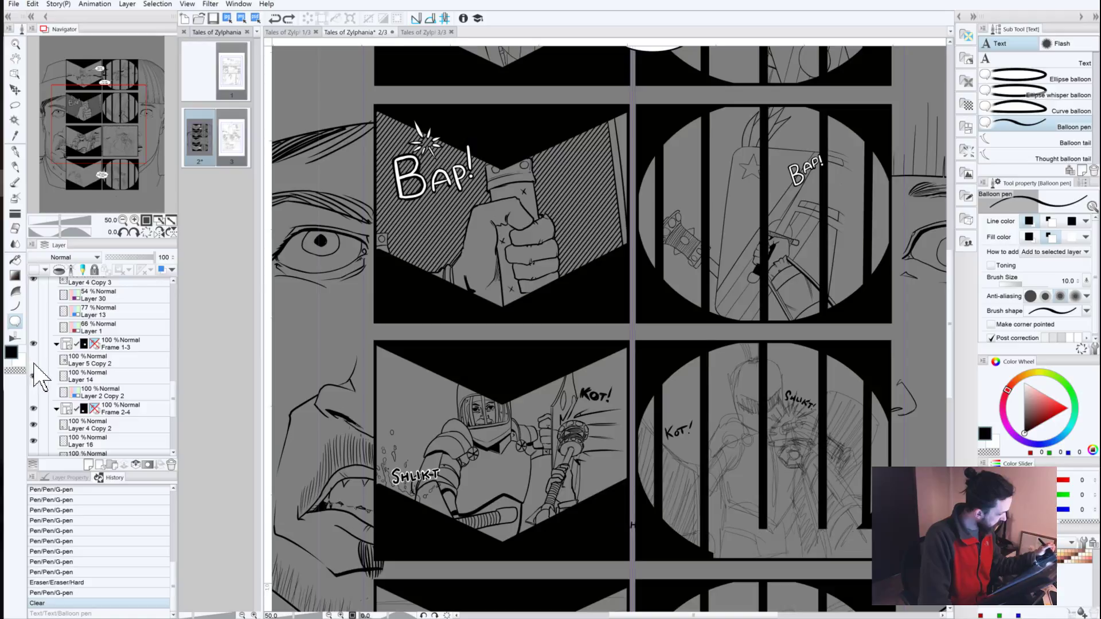
pyautogui.click(33, 361)
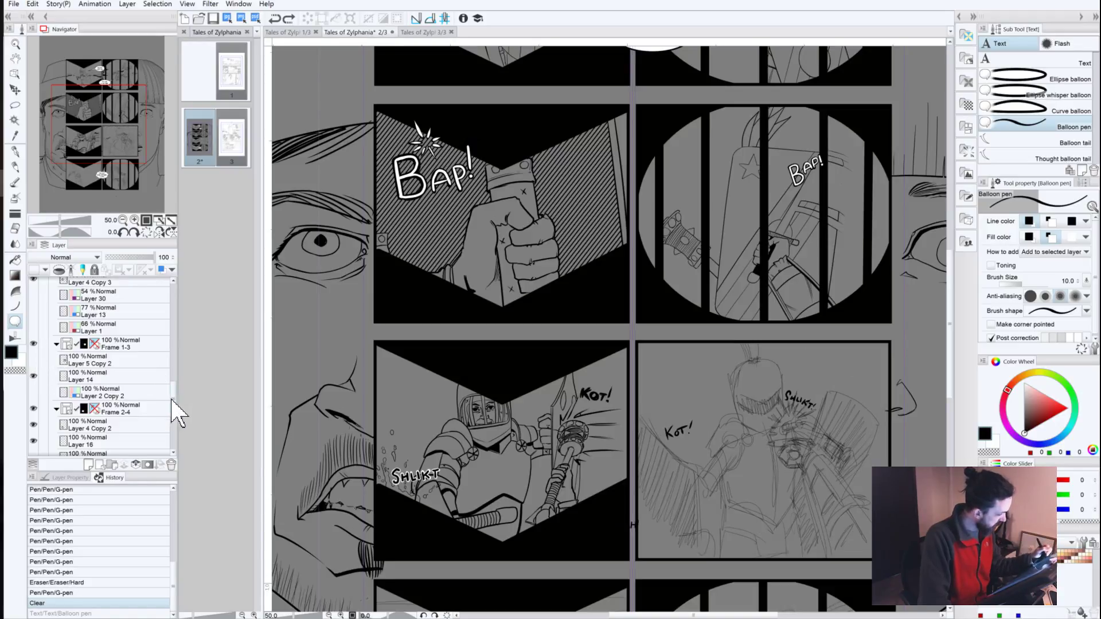
pyautogui.scroll(2, 178, 413)
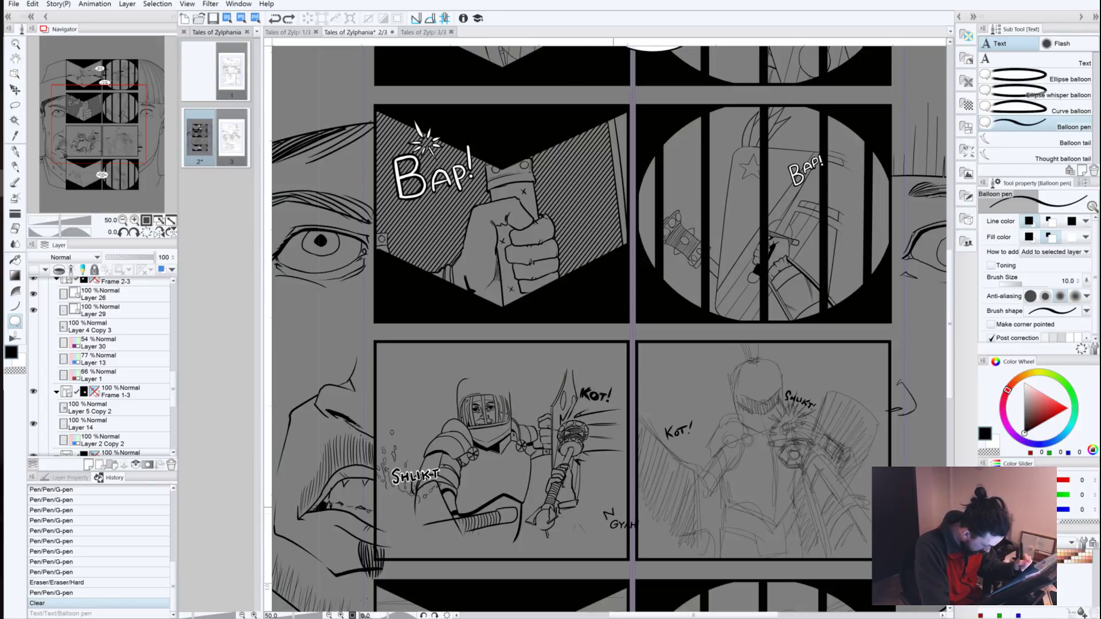
# Step: Try two versions of a spiky balloon around the "Gyah!" text with the Balloon pen, undoing each one
pyautogui.moveTo(625, 508); pyautogui.dragTo(648, 508)
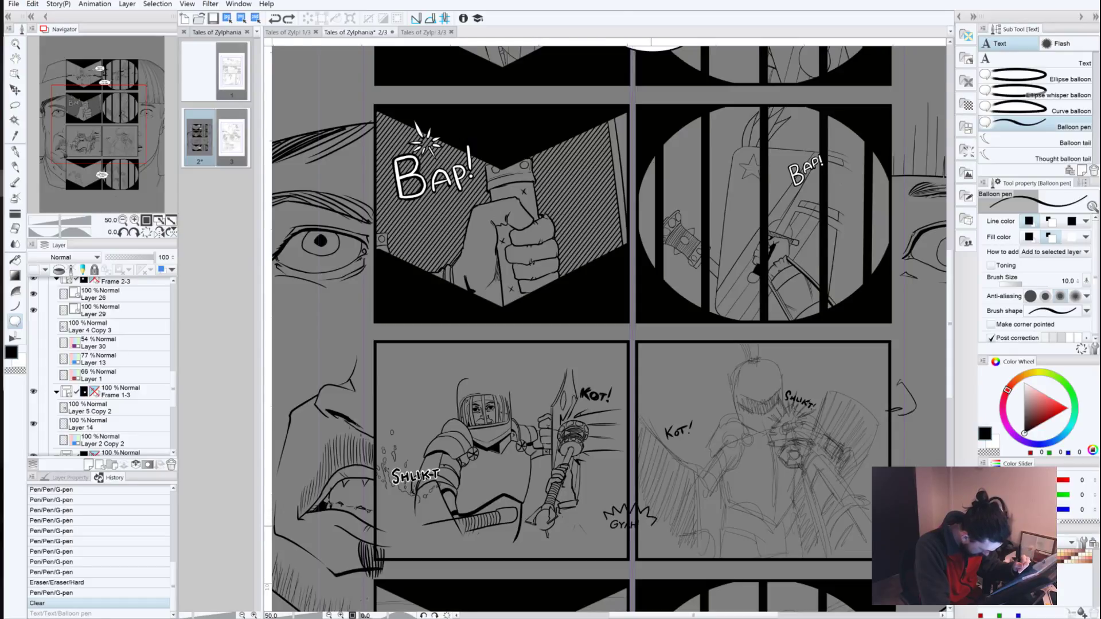
pyautogui.moveTo(638, 538)
pyautogui.mouseDown()
pyautogui.moveTo(621, 546)
pyautogui.moveTo(599, 526)
pyautogui.moveTo(608, 520)
pyautogui.mouseUp()
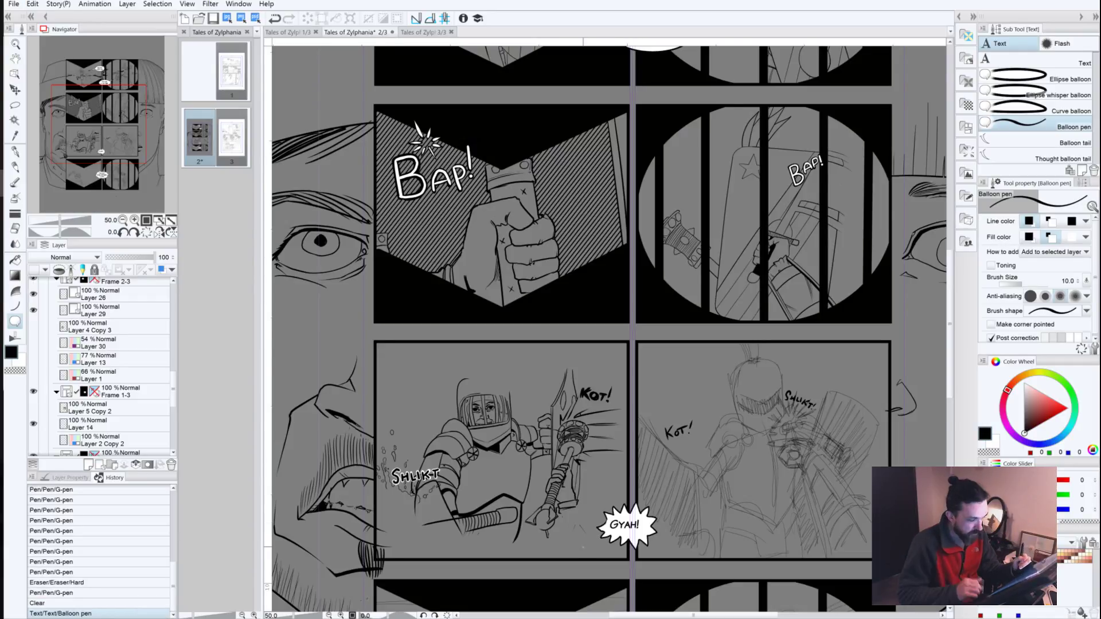
pyautogui.hotkey('ctrl', 'z')
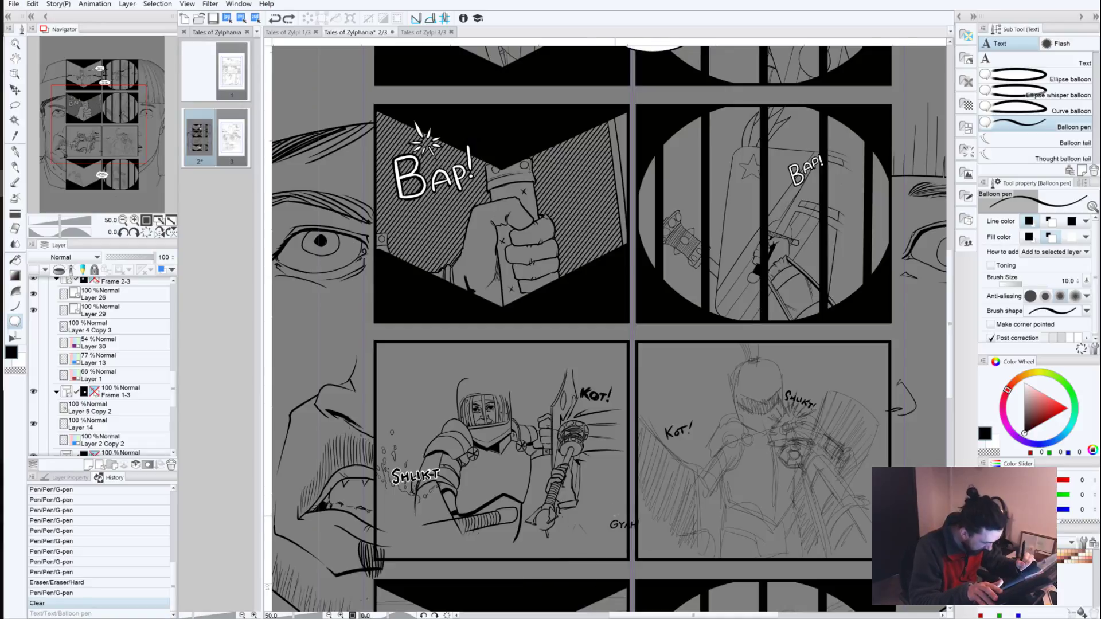
pyautogui.moveTo(614, 516); pyautogui.dragTo(622, 508)
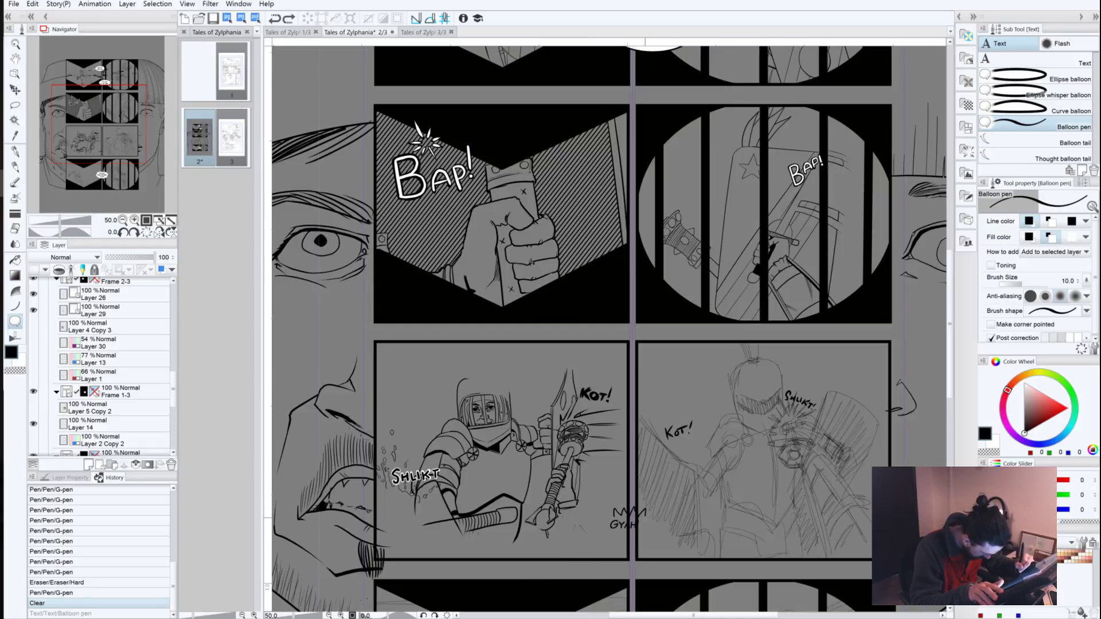
pyautogui.moveTo(649, 524); pyautogui.dragTo(655, 527)
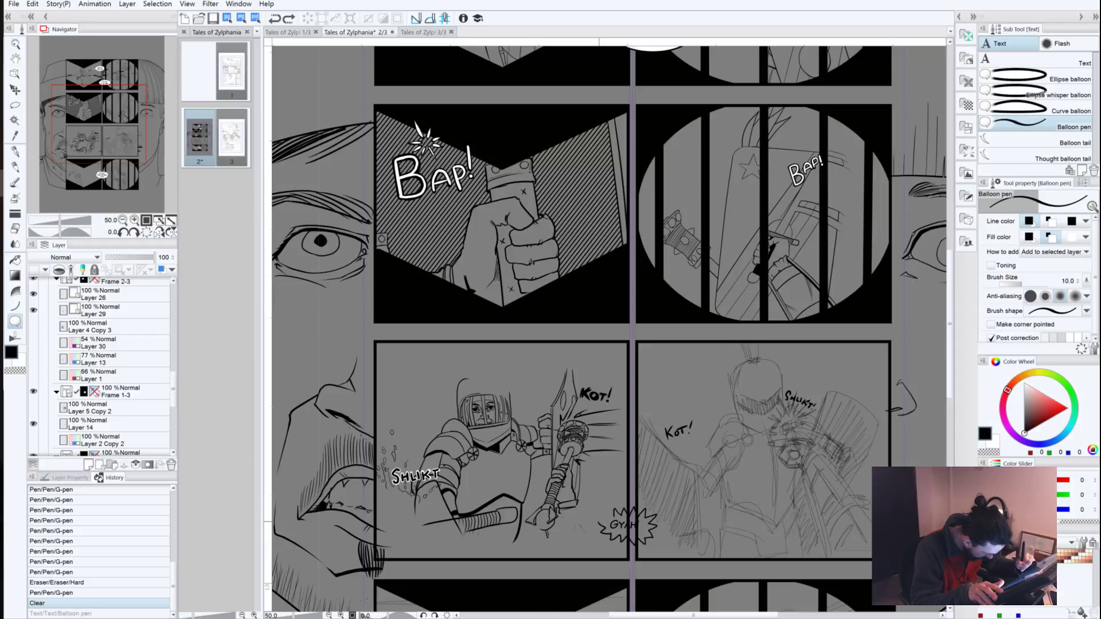
pyautogui.moveTo(612, 518); pyautogui.dragTo(610, 520)
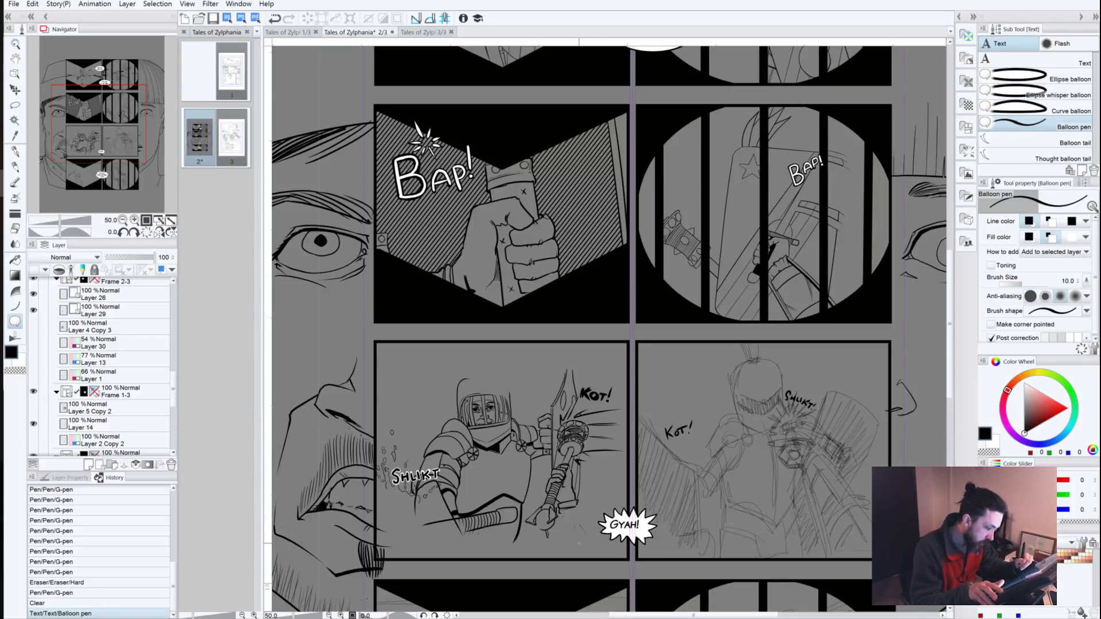
pyautogui.hotkey('ctrl', 'z')
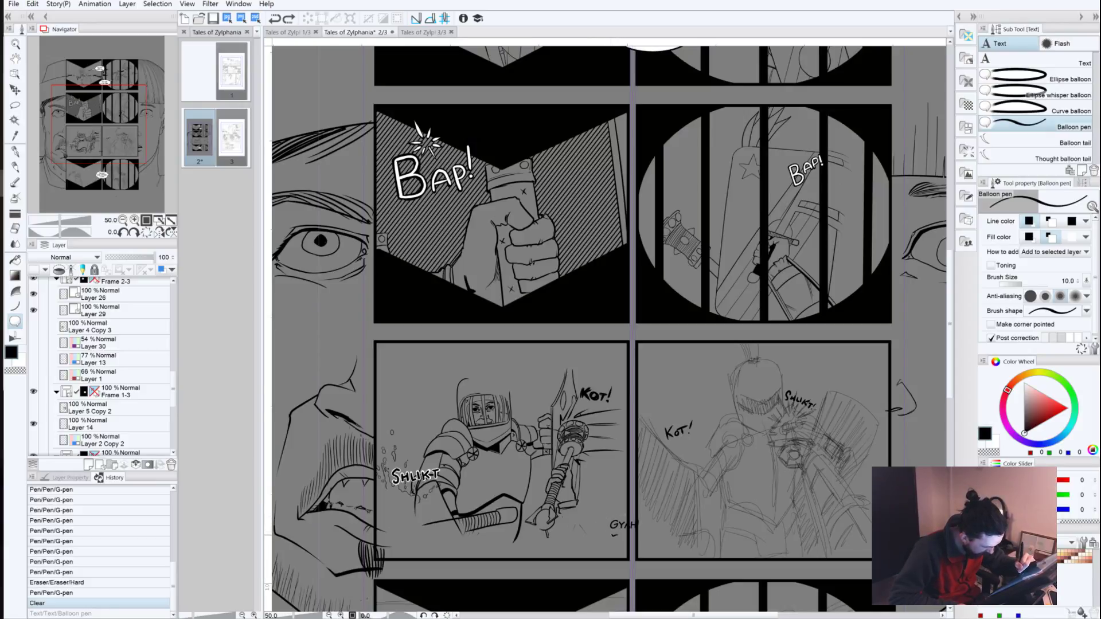
# Step: Draw a low, shallow-notched balloon around the "Gyah!" text with the Balloon pen and move it to centre over the gutter
pyautogui.moveTo(599, 521)
pyautogui.mouseDown()
pyautogui.moveTo(615, 512)
pyautogui.moveTo(649, 529)
pyautogui.moveTo(598, 521)
pyautogui.mouseUp()
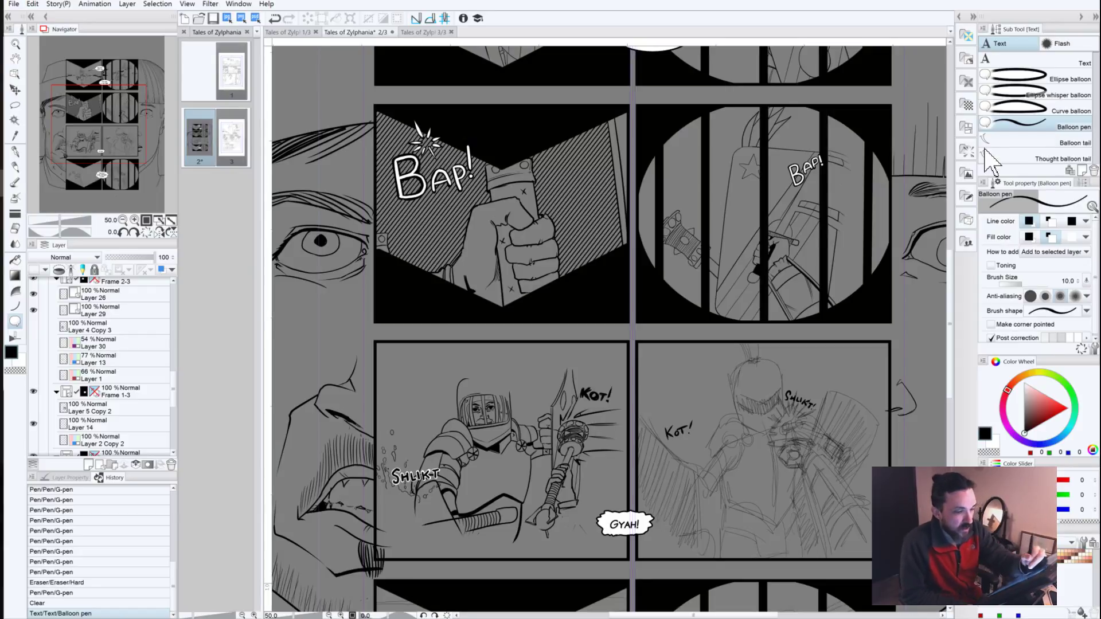
pyautogui.click(1044, 143)
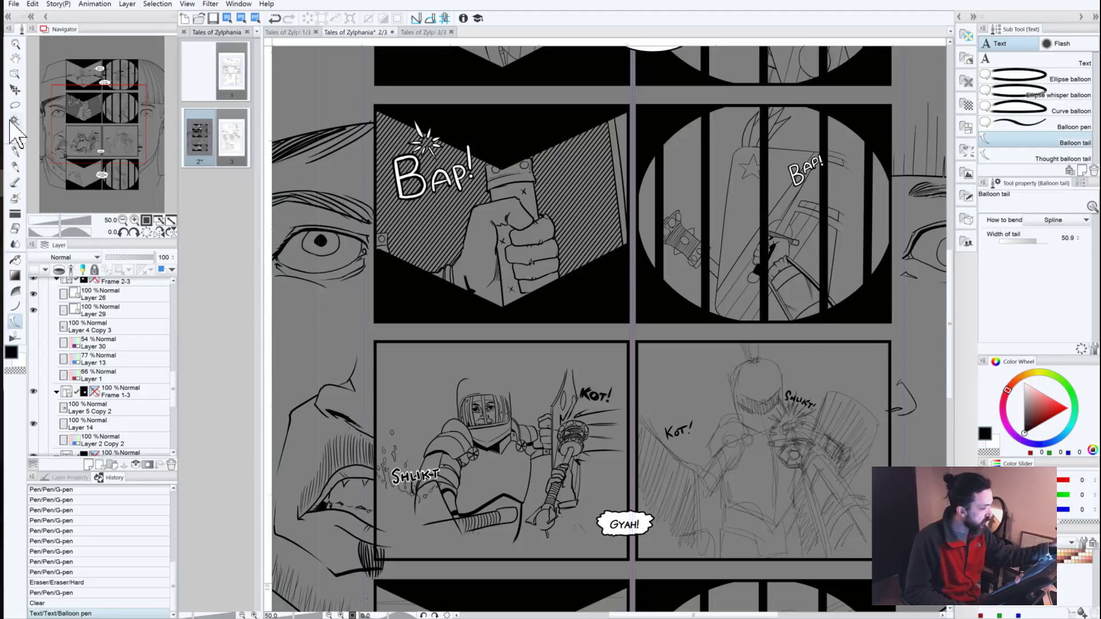
pyautogui.click(14, 90)
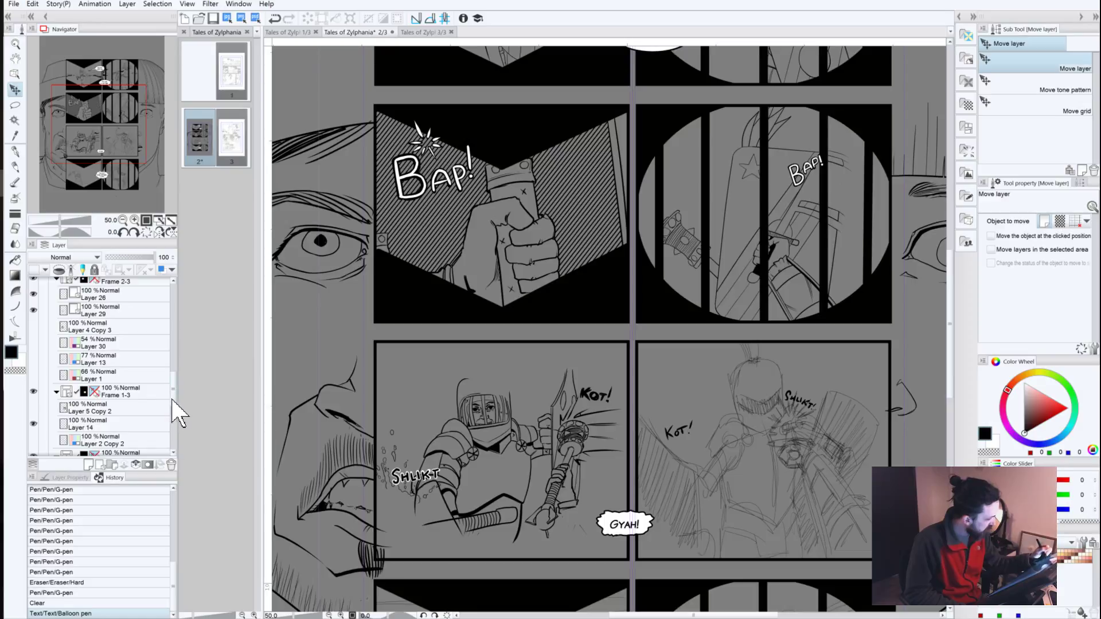
pyautogui.scroll(-6, 175, 396)
pyautogui.moveTo(172, 431); pyautogui.dragTo(165, 244)
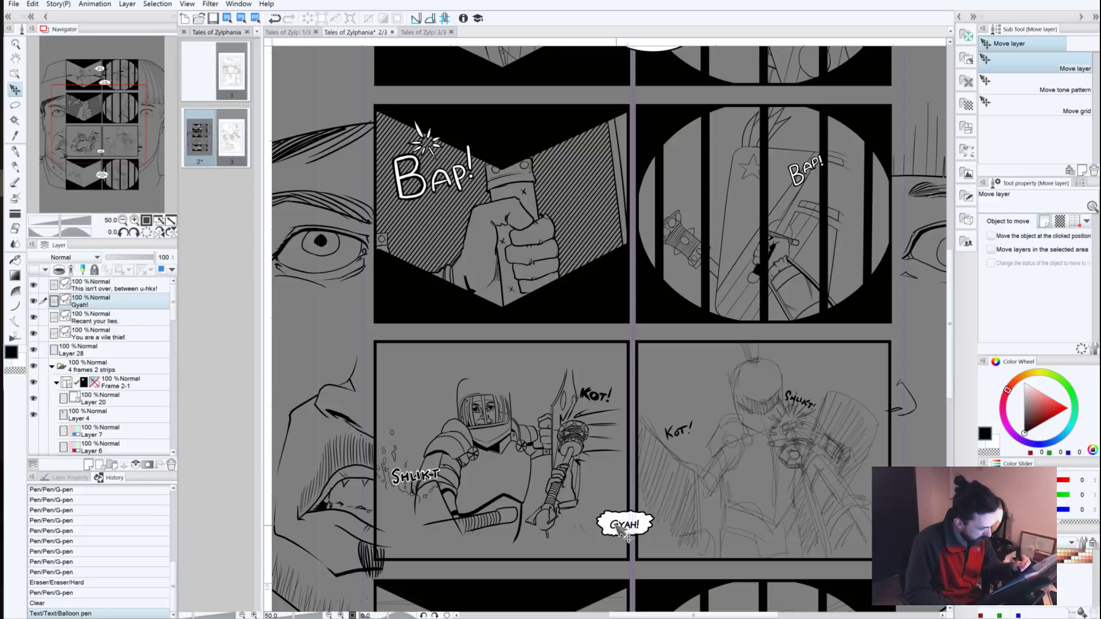
pyautogui.moveTo(627, 538); pyautogui.dragTo(634, 541)
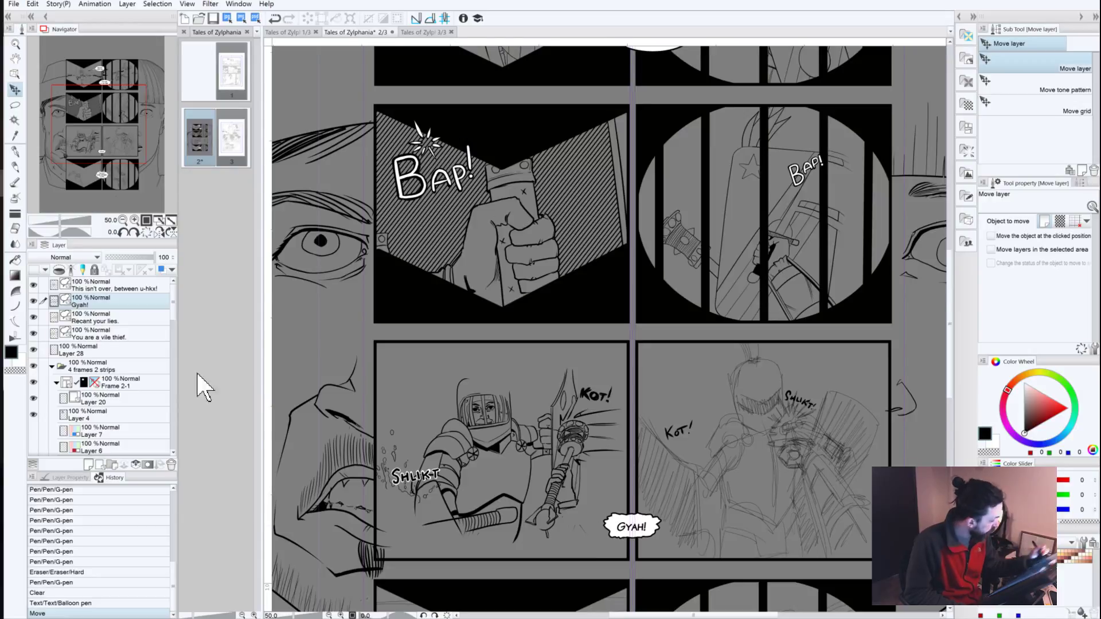
# Step: Nudge the "Gyah!" text slightly upward inside its balloon and commit the text edit
pyautogui.click(15, 321)
pyautogui.click(1027, 62)
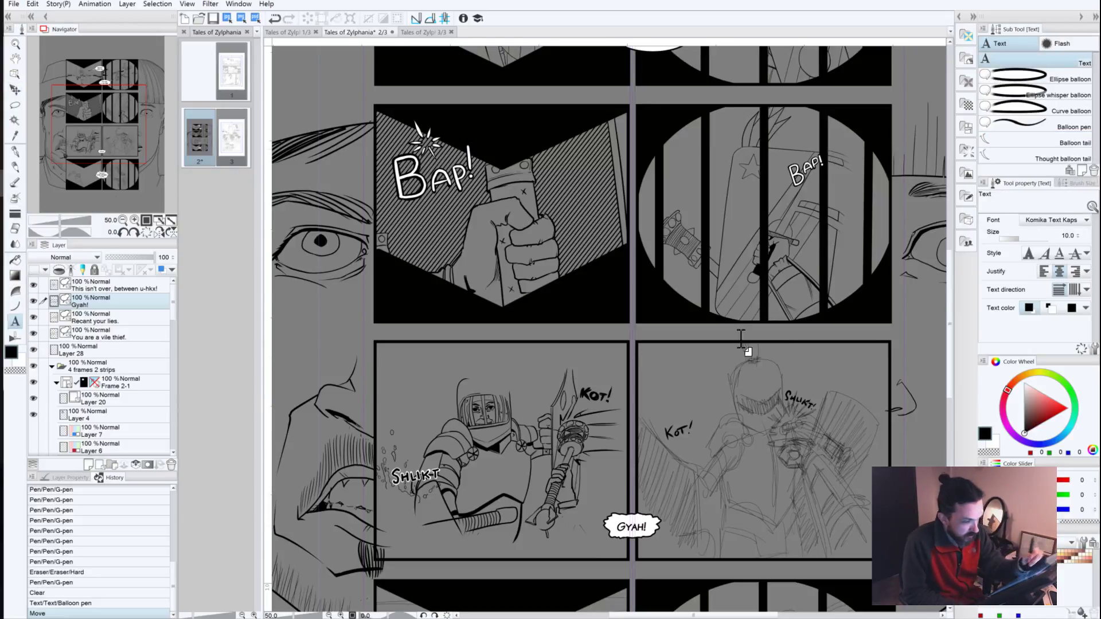
pyautogui.click(629, 525)
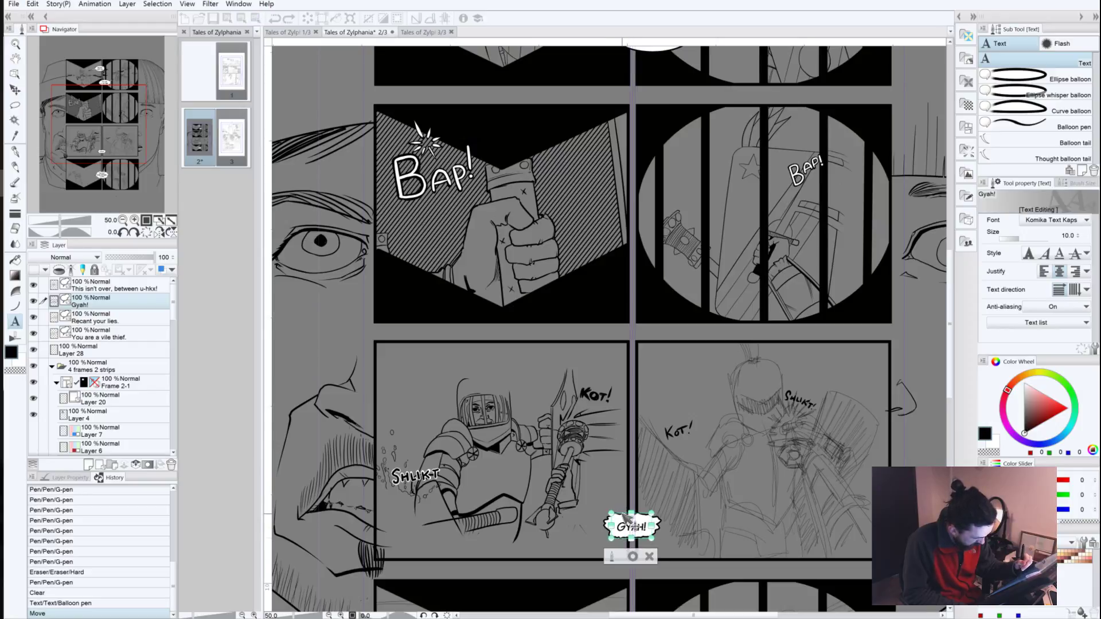
pyautogui.moveTo(623, 514); pyautogui.dragTo(621, 512)
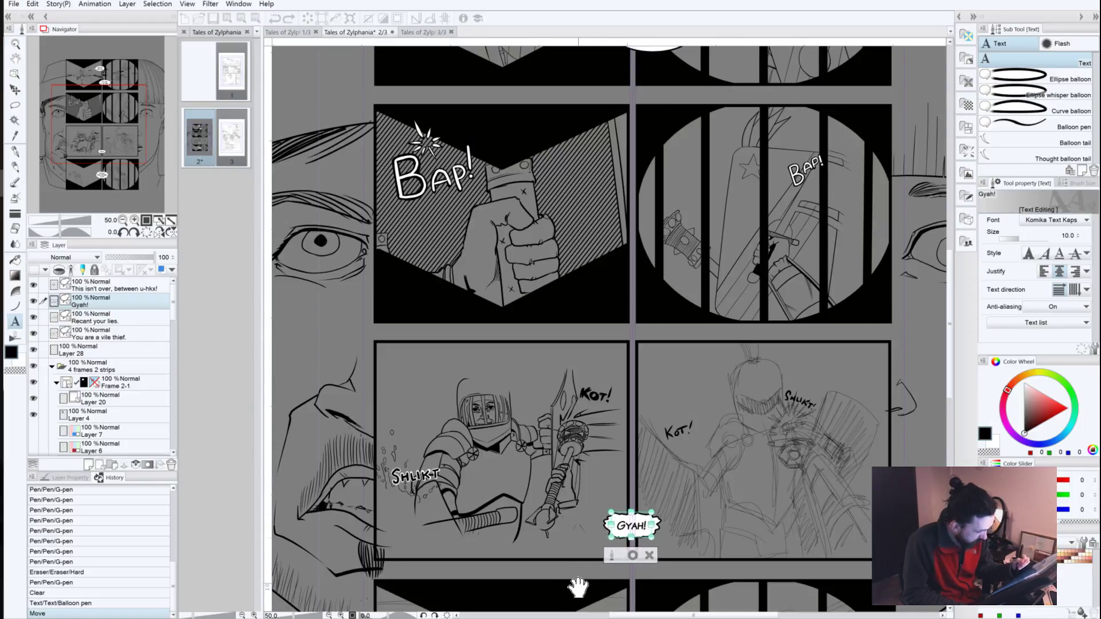
pyautogui.click(633, 555)
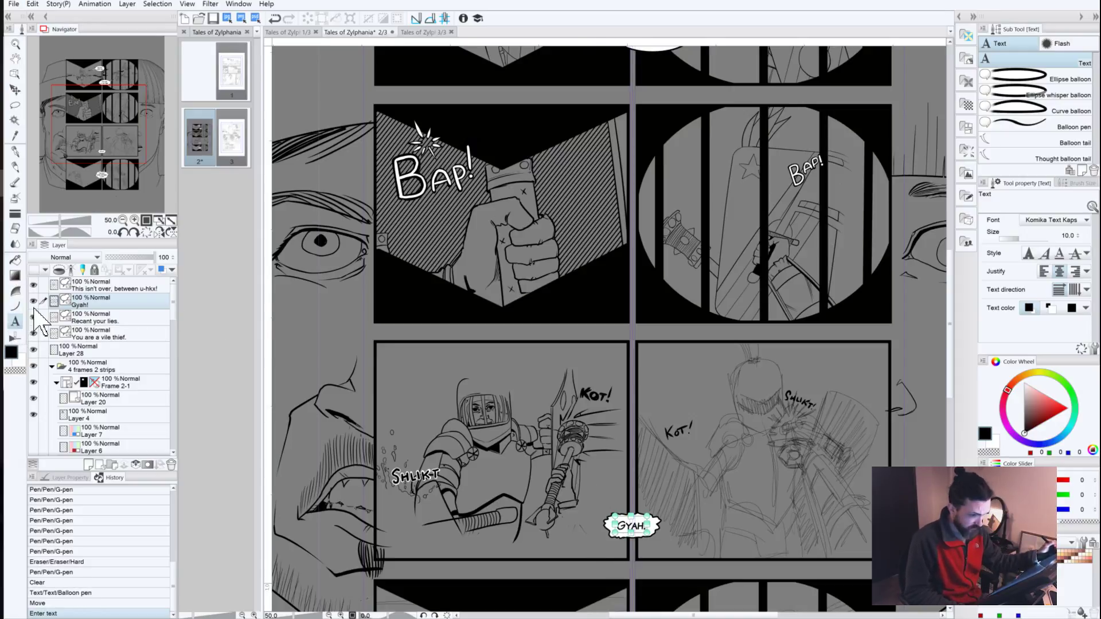
# Step: Choose the Balloon tail tool and show the third-row frame masks Layer 4 Copy 3 and Layer 5 Copy 2 again
pyautogui.click(1032, 143)
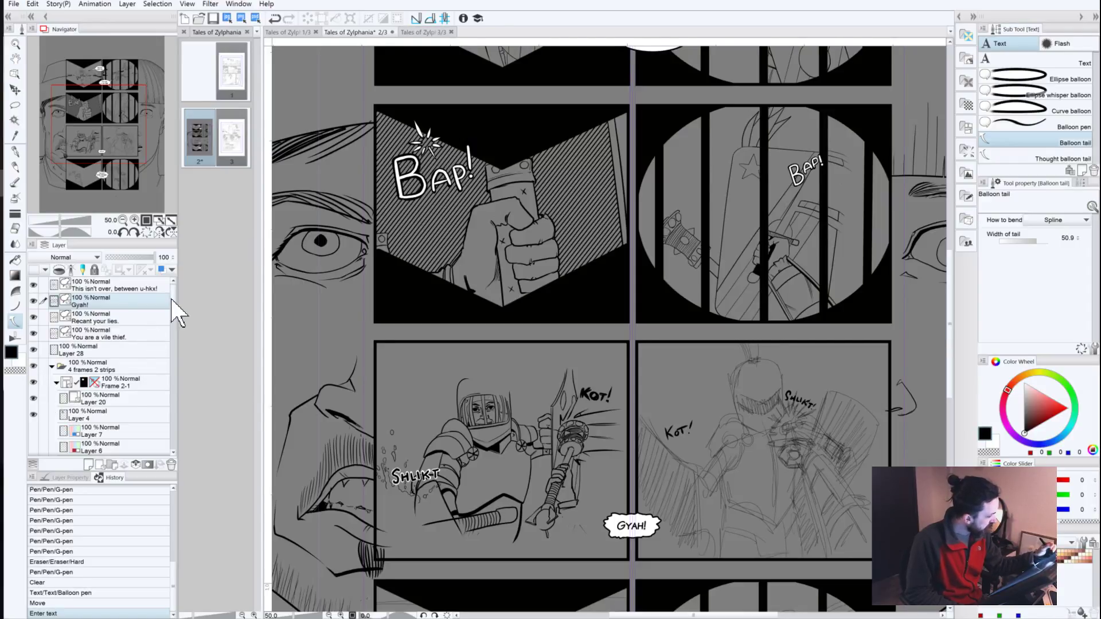
pyautogui.moveTo(171, 299); pyautogui.dragTo(172, 369)
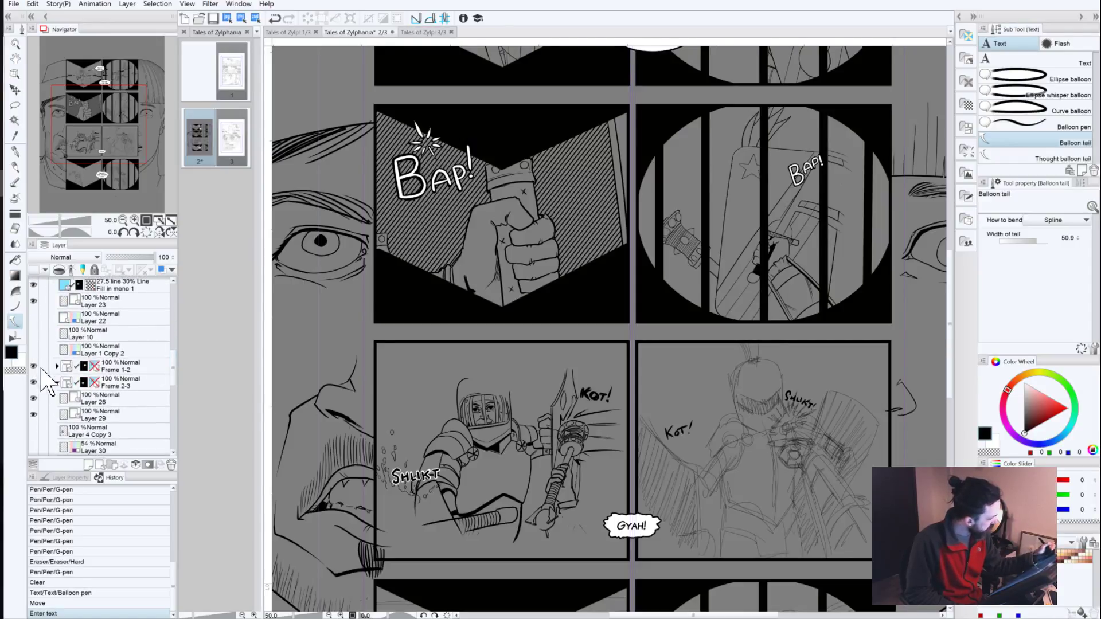
pyautogui.click(33, 431)
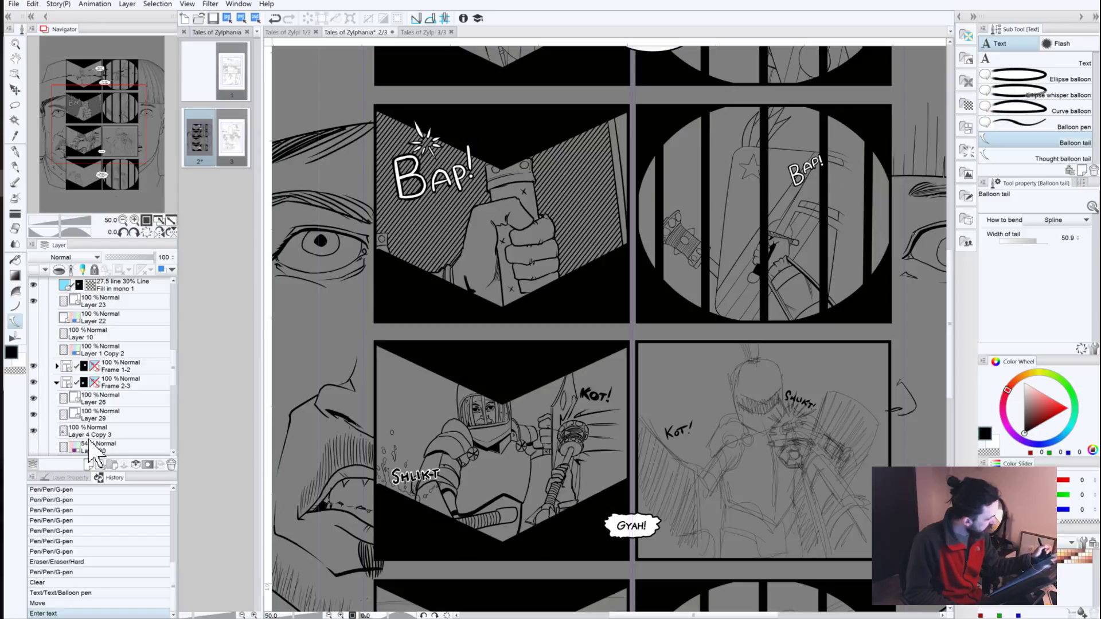
pyautogui.moveTo(173, 386); pyautogui.dragTo(174, 406)
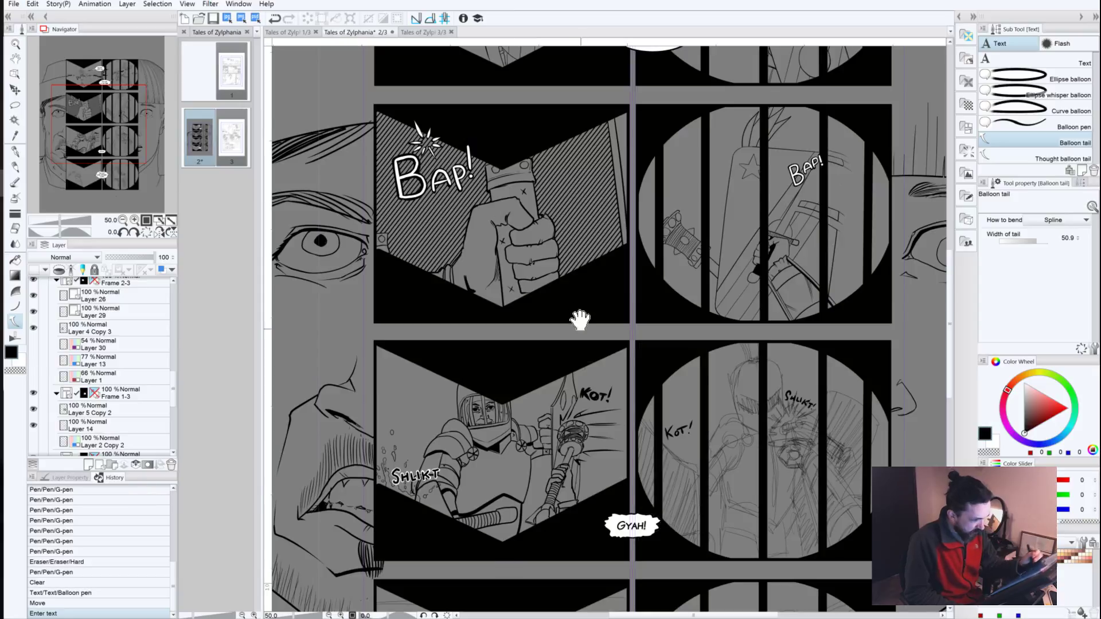
# Step: Review the speech balloons and their tails across all four rows of the comic page
pyautogui.moveTo(585, 252); pyautogui.dragTo(593, 491)
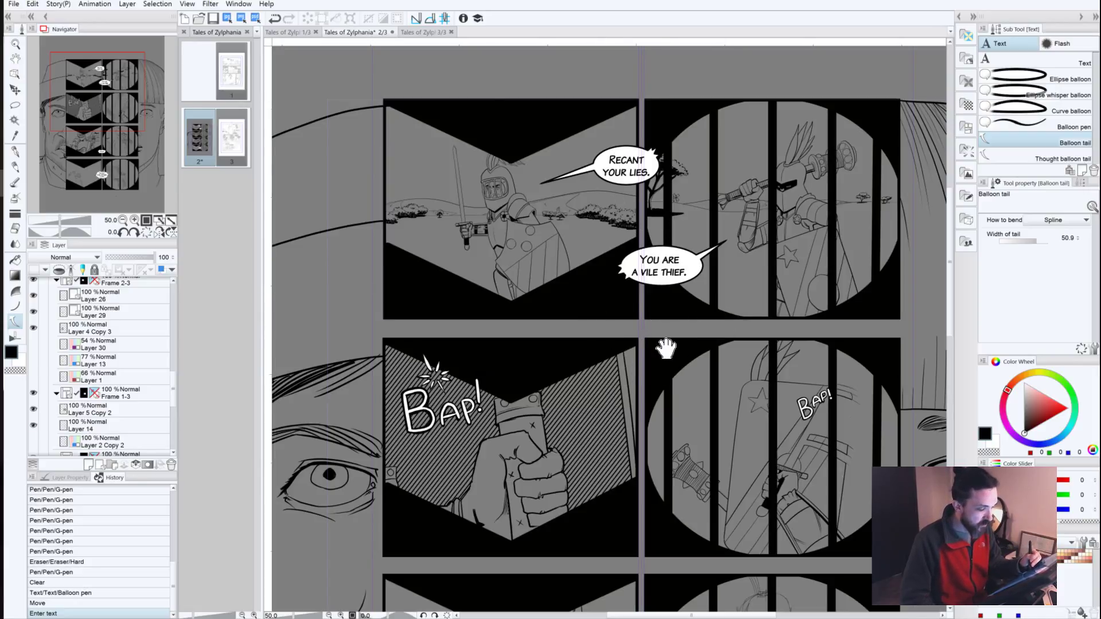
pyautogui.moveTo(686, 457); pyautogui.dragTo(698, 210)
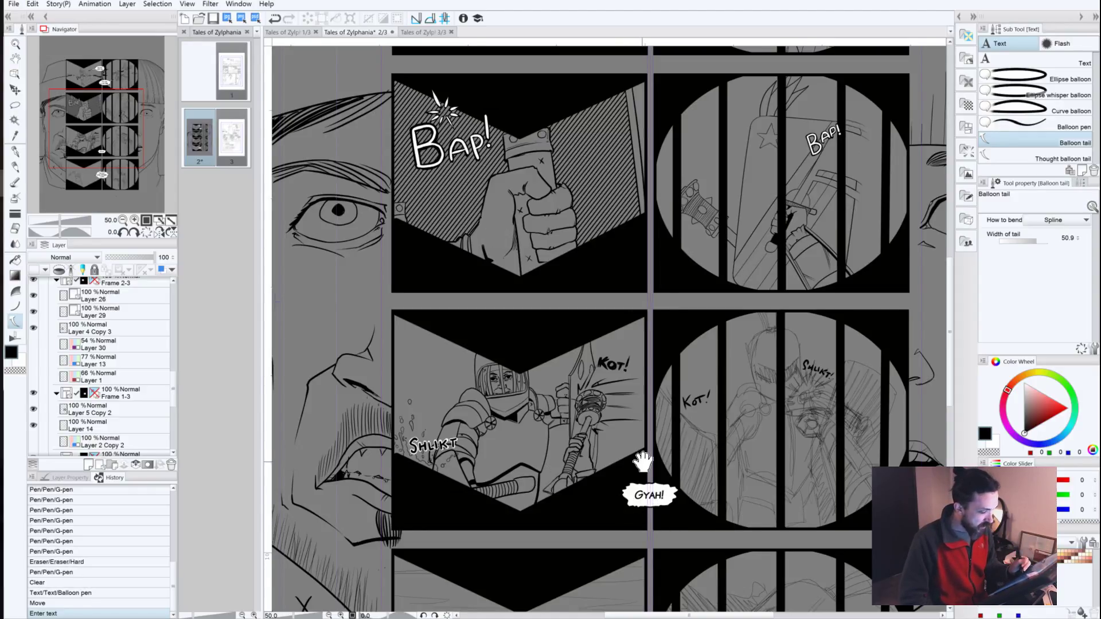
pyautogui.moveTo(642, 461); pyautogui.dragTo(630, 243)
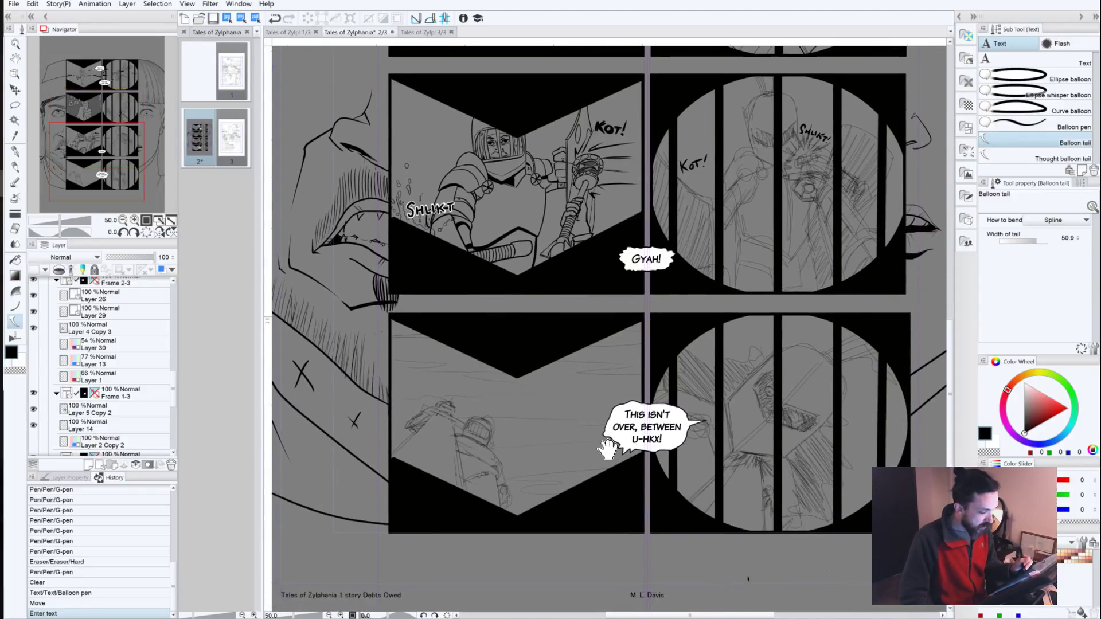
pyautogui.moveTo(583, 304); pyautogui.dragTo(578, 338)
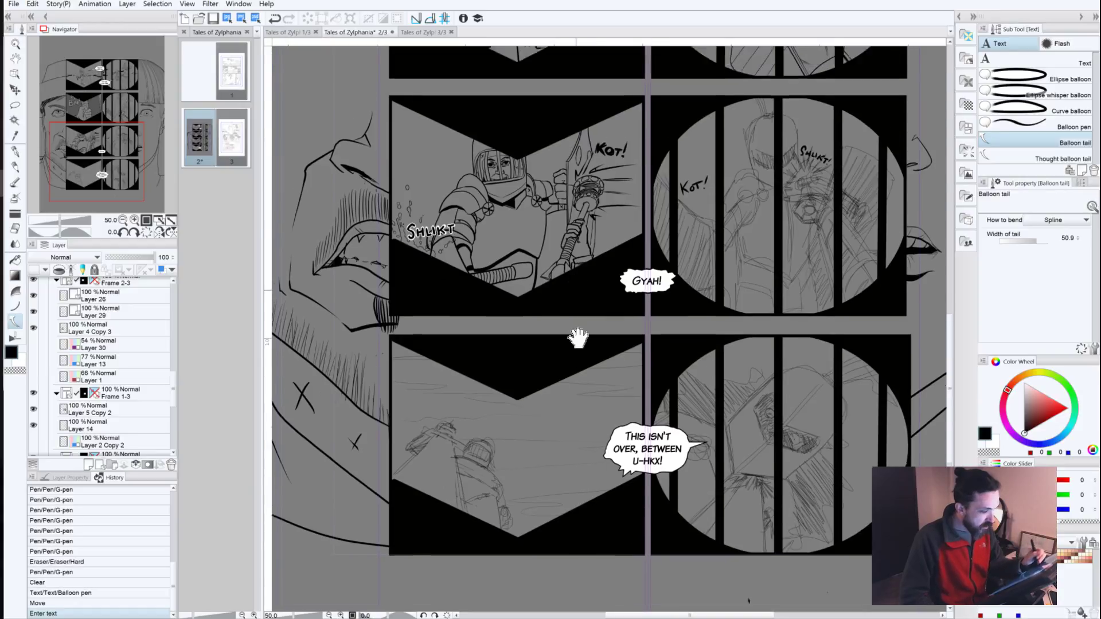
pyautogui.scroll(7, 578, 338)
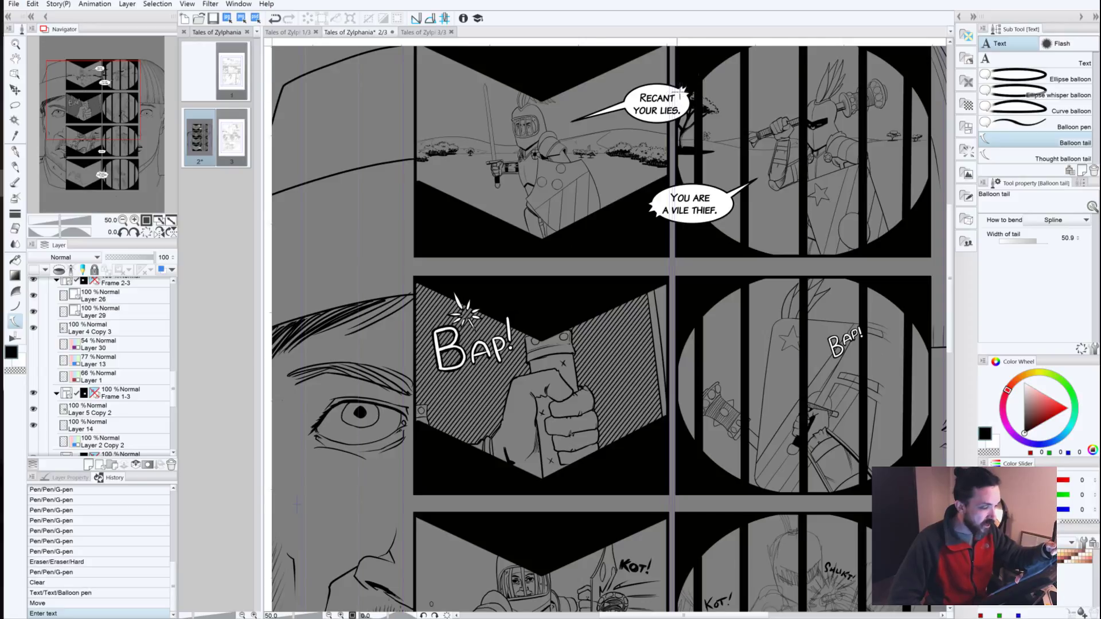
pyautogui.click(698, 73)
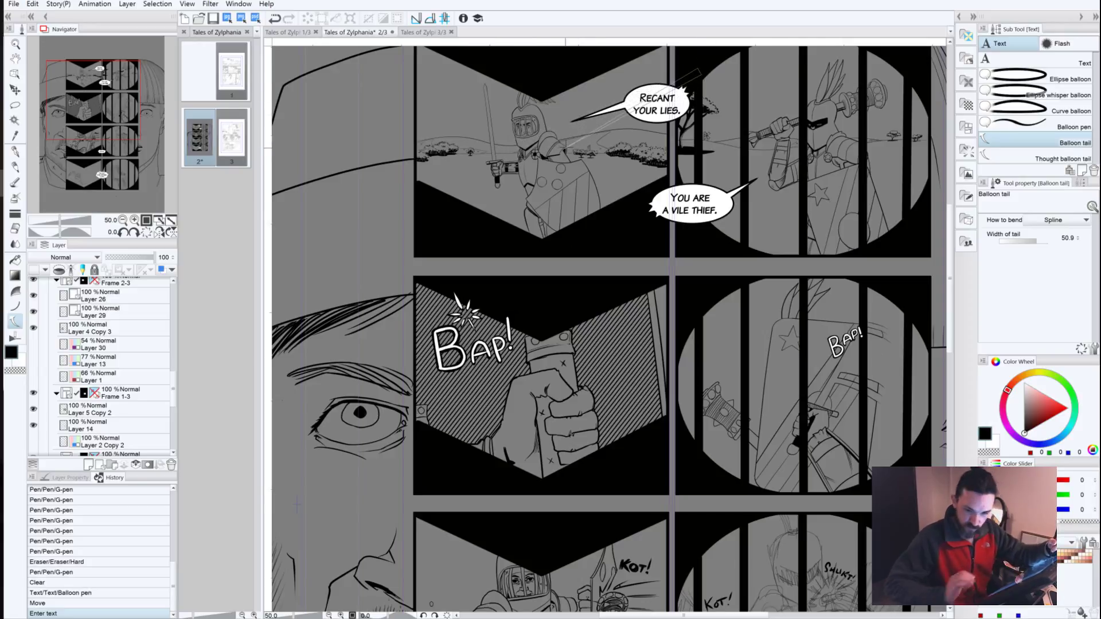
pyautogui.press('Escape')
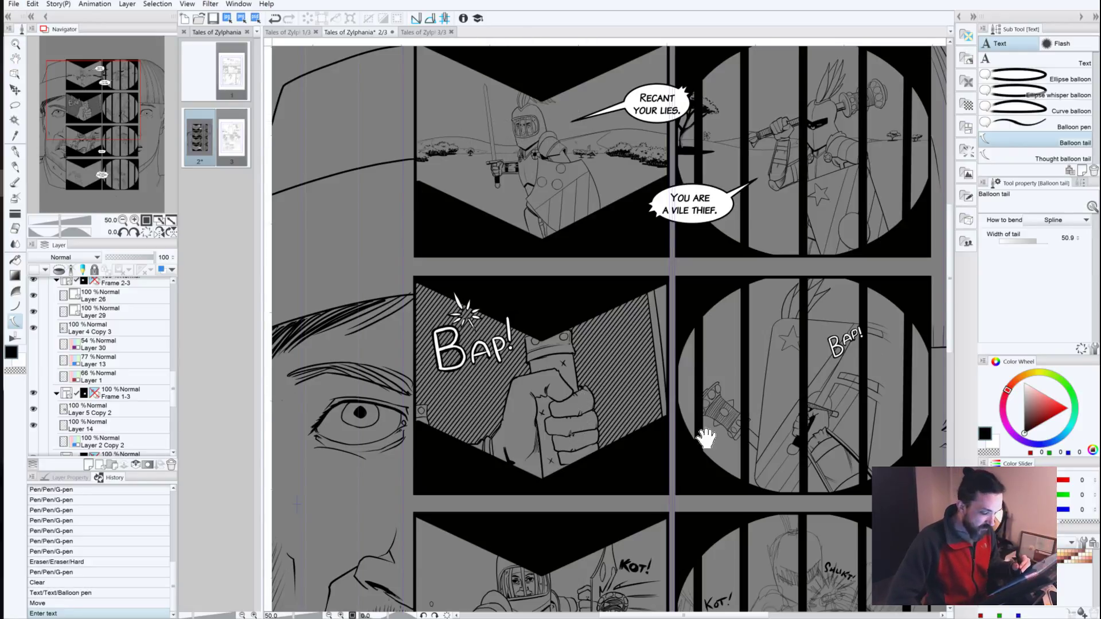
# Step: Draw a long straight tail from the "Gyah!" balloon up to the head of the figure in the right third-row frame
pyautogui.moveTo(688, 443); pyautogui.dragTo(688, 341)
pyautogui.moveTo(635, 470); pyautogui.dragTo(631, 314)
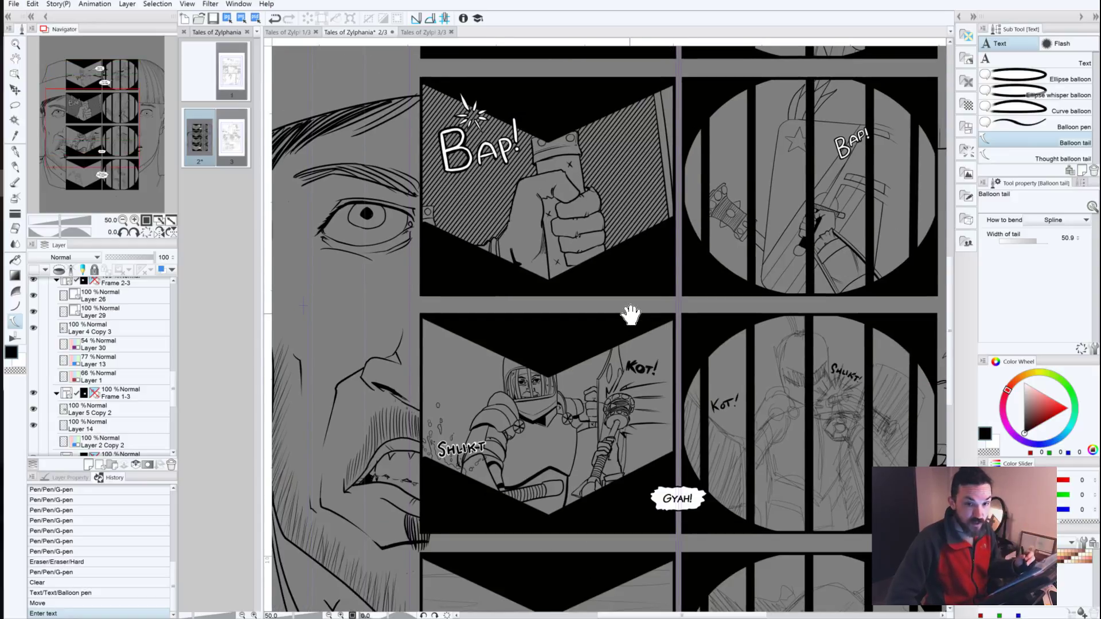
pyautogui.moveTo(651, 423); pyautogui.dragTo(661, 319)
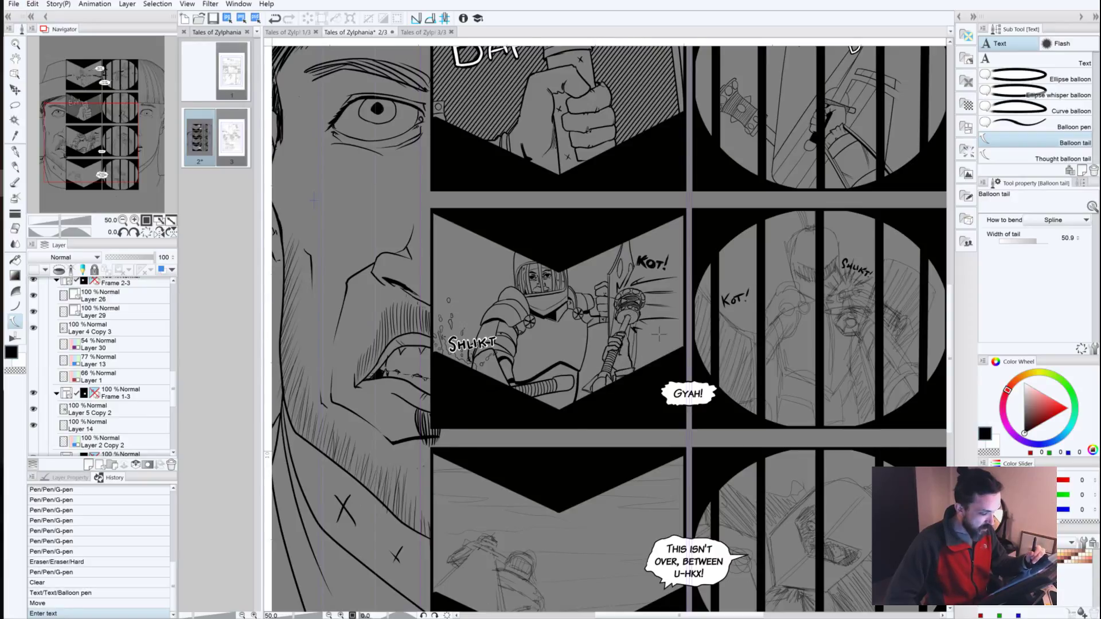
pyautogui.click(711, 389)
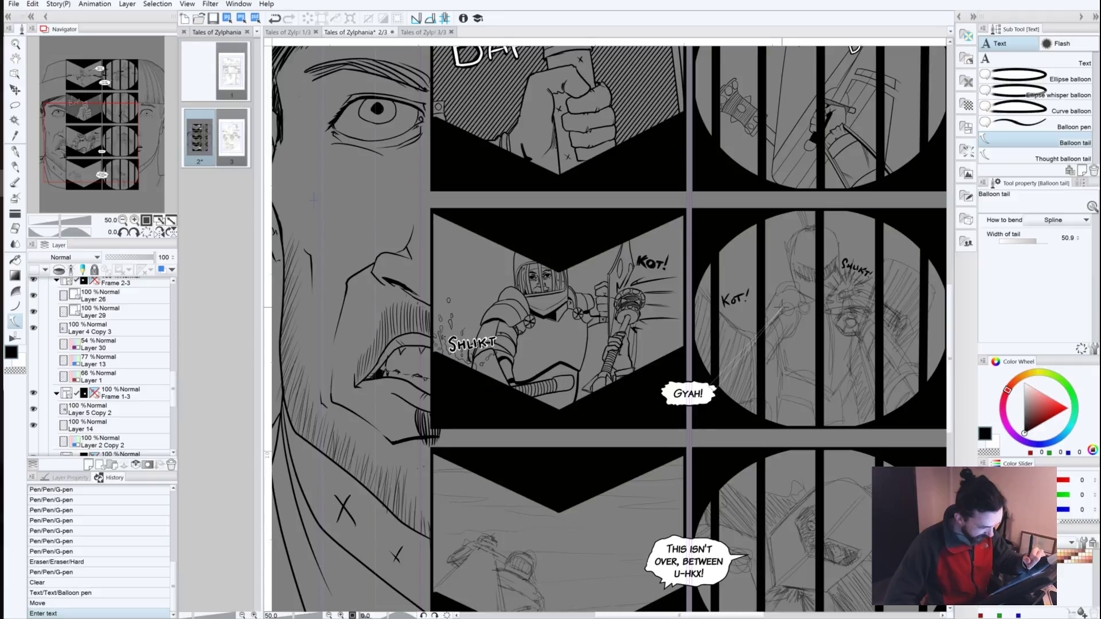
pyautogui.moveTo(781, 308); pyautogui.dragTo(817, 288)
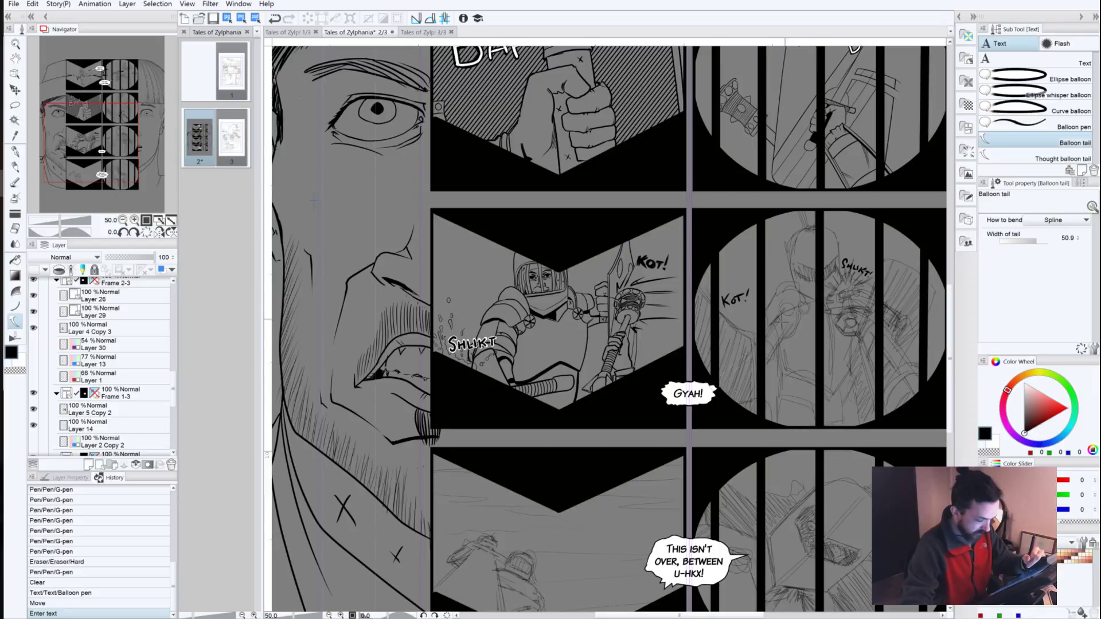
pyautogui.moveTo(688, 394); pyautogui.dragTo(812, 290)
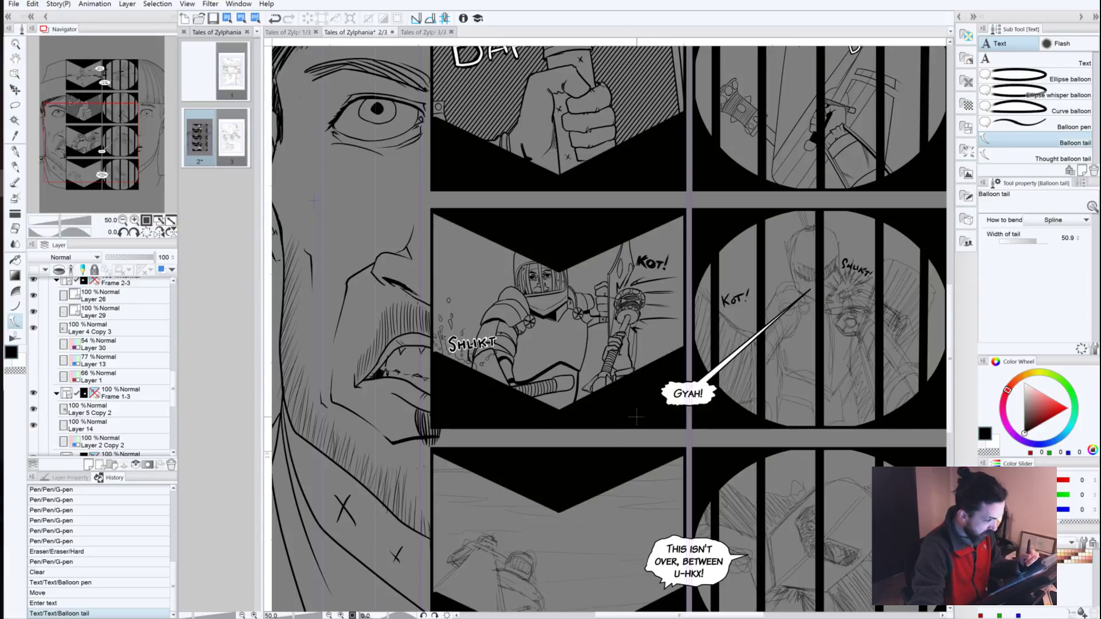
# Step: Add small spikes along the left edge of the "Gyah!" balloon with the Balloon tail tool
pyautogui.moveTo(563, 172); pyautogui.dragTo(620, 140)
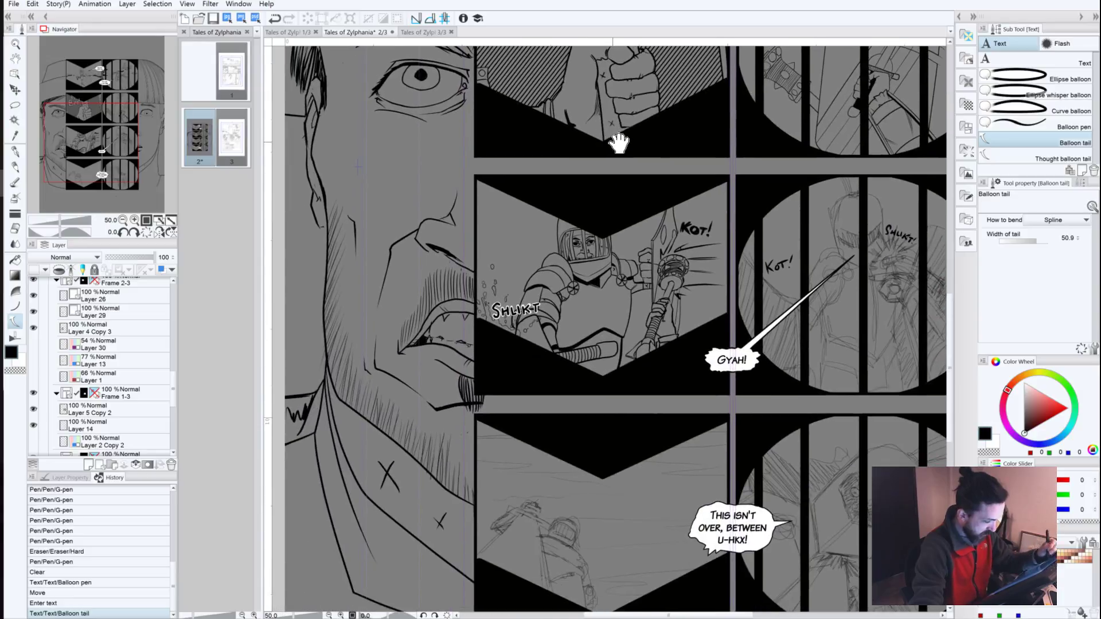
pyautogui.click(699, 361)
pyautogui.moveTo(713, 360); pyautogui.dragTo(702, 363)
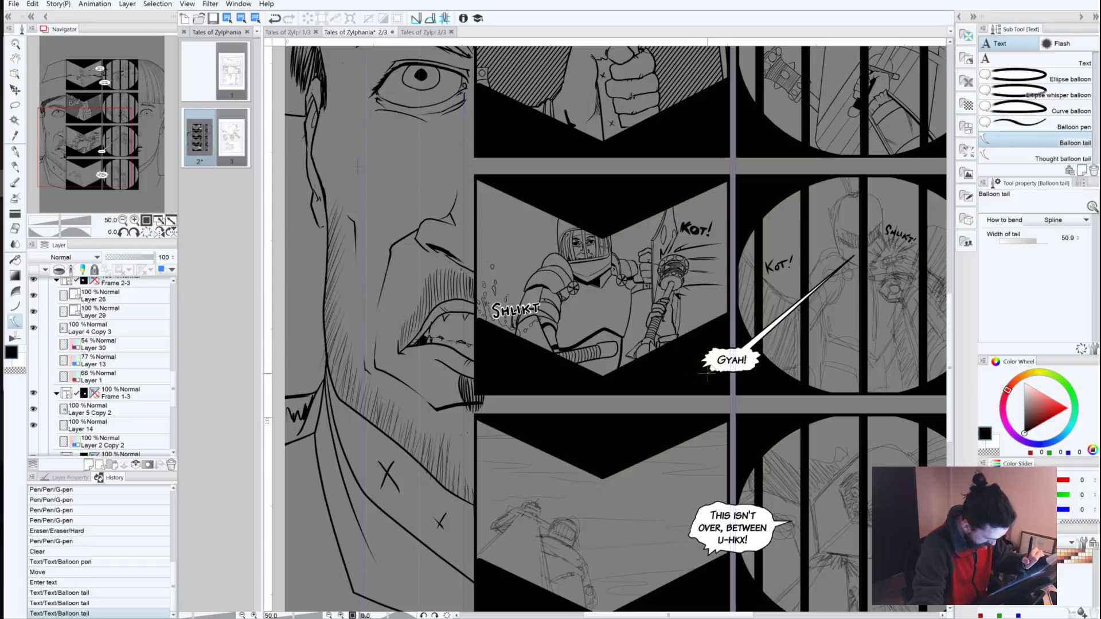
pyautogui.moveTo(706, 376); pyautogui.dragTo(704, 370)
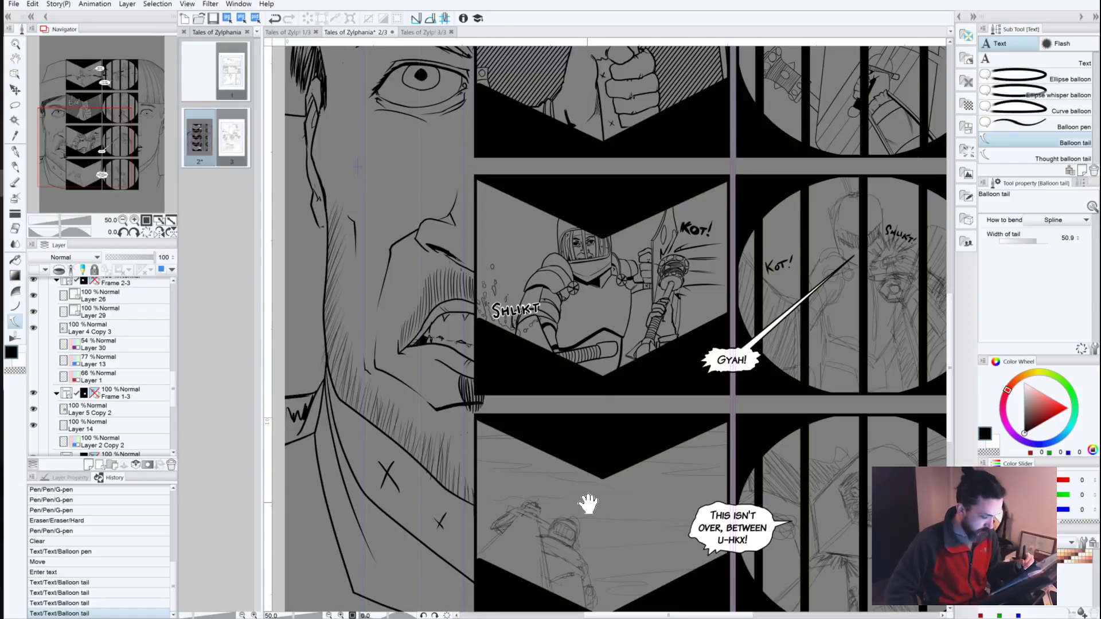
# Step: Touch up the jagged outline of the "Gyah!" balloon with short Balloon pen strokes along its right and lower edges
pyautogui.moveTo(589, 505); pyautogui.dragTo(563, 364)
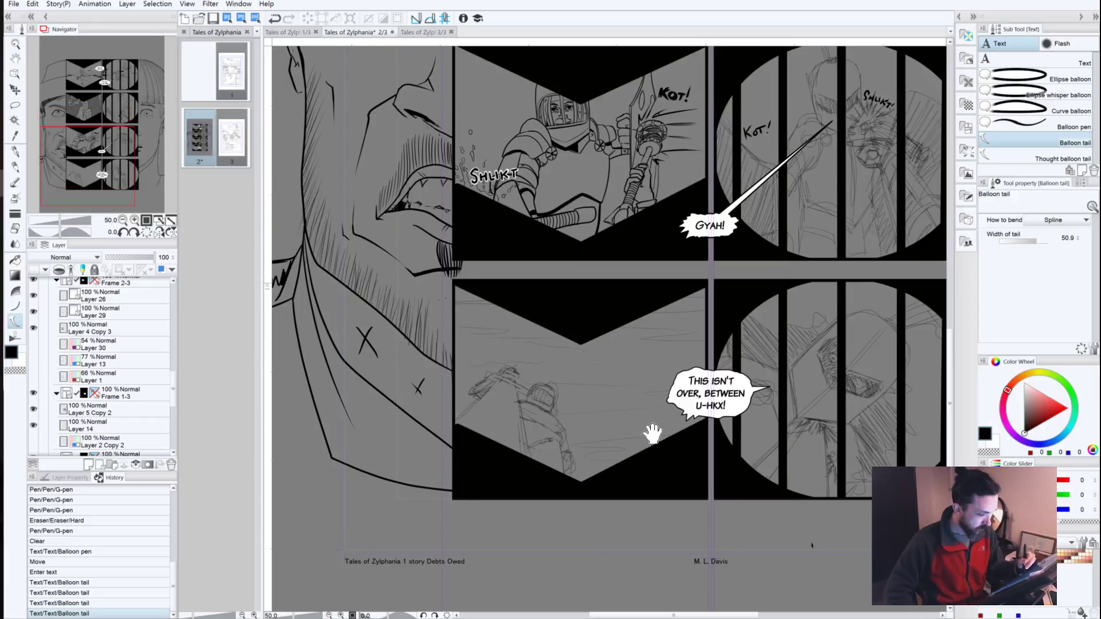
pyautogui.moveTo(579, 437); pyautogui.dragTo(644, 507)
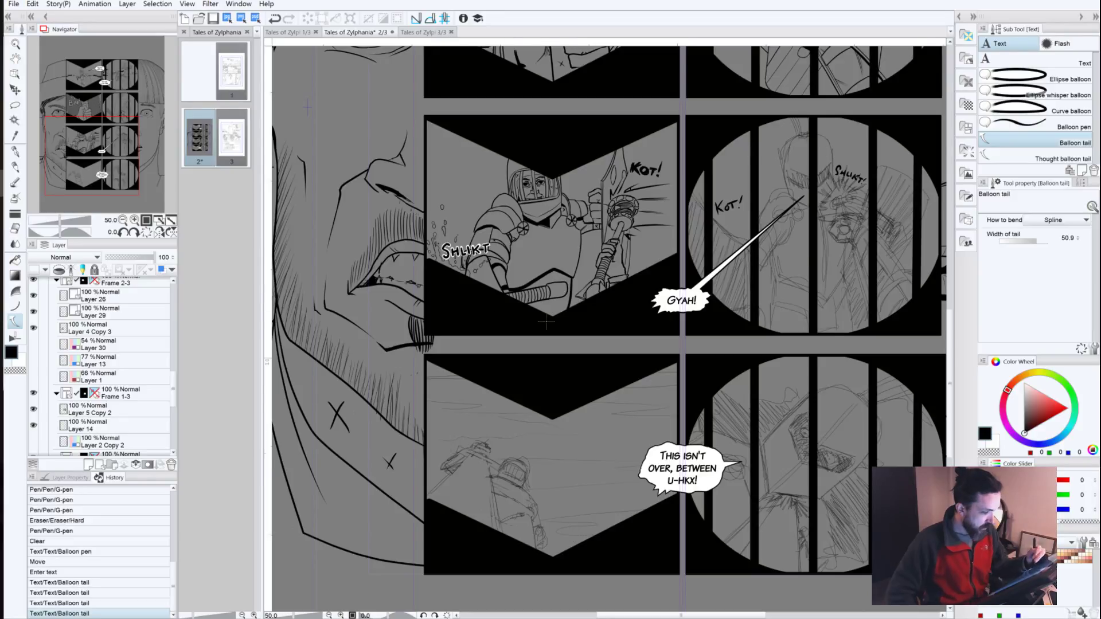
pyautogui.moveTo(641, 282); pyautogui.dragTo(443, 317)
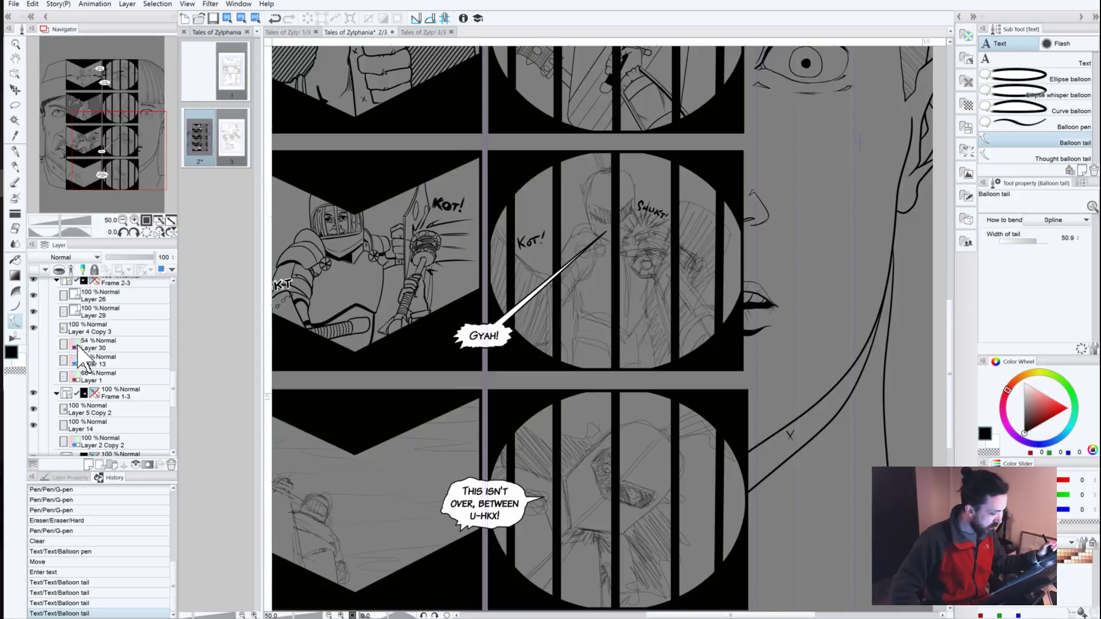
pyautogui.click(1067, 124)
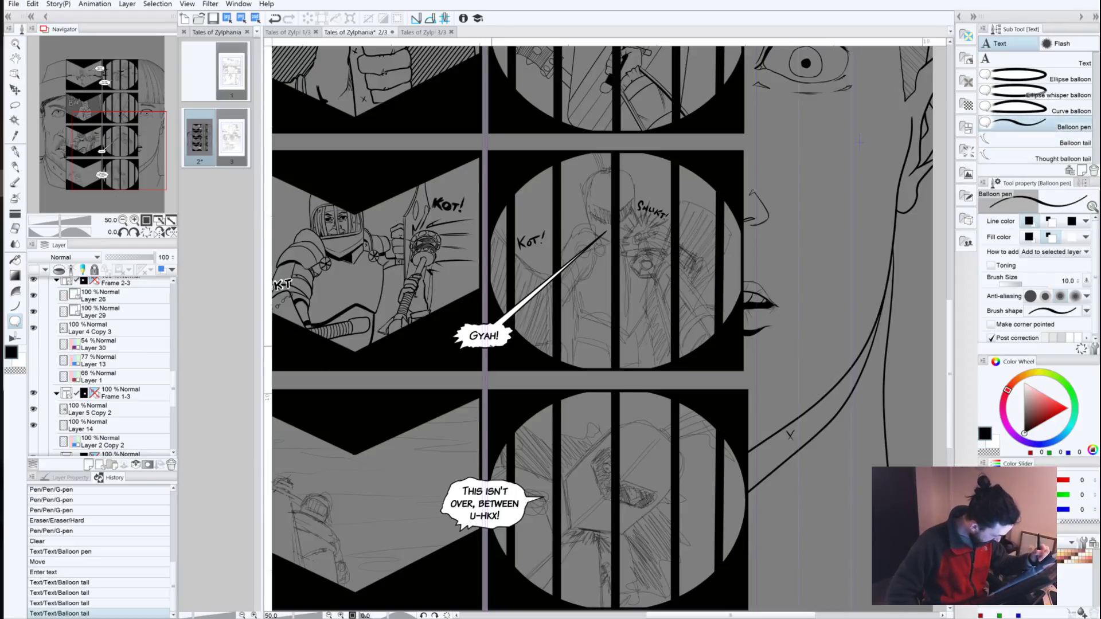
pyautogui.moveTo(497, 350); pyautogui.dragTo(492, 352)
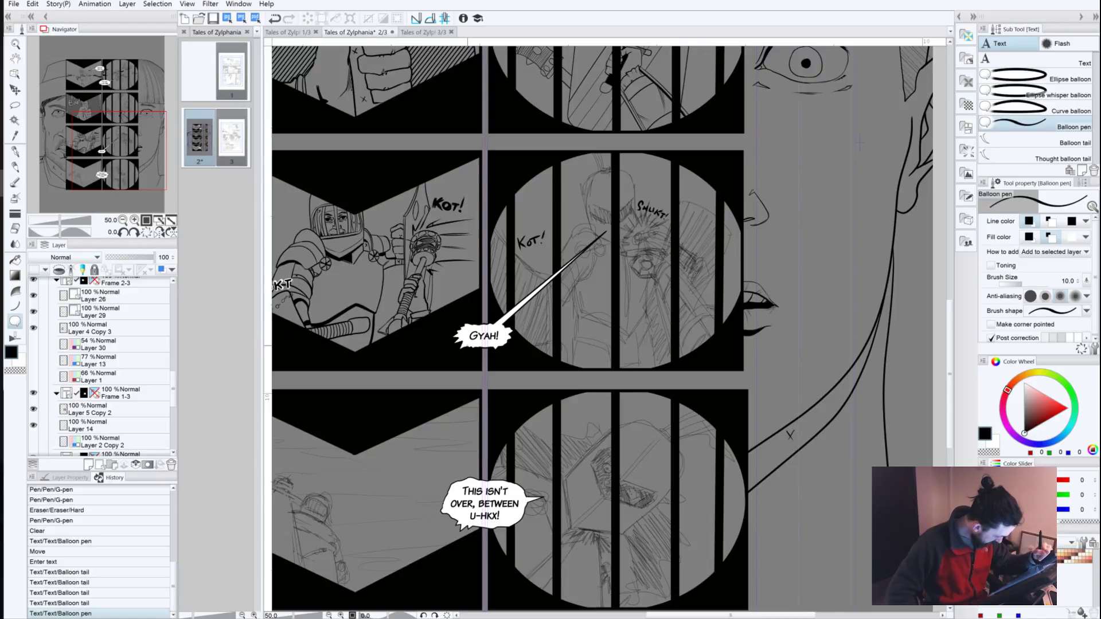
pyautogui.moveTo(495, 345); pyautogui.dragTo(493, 324)
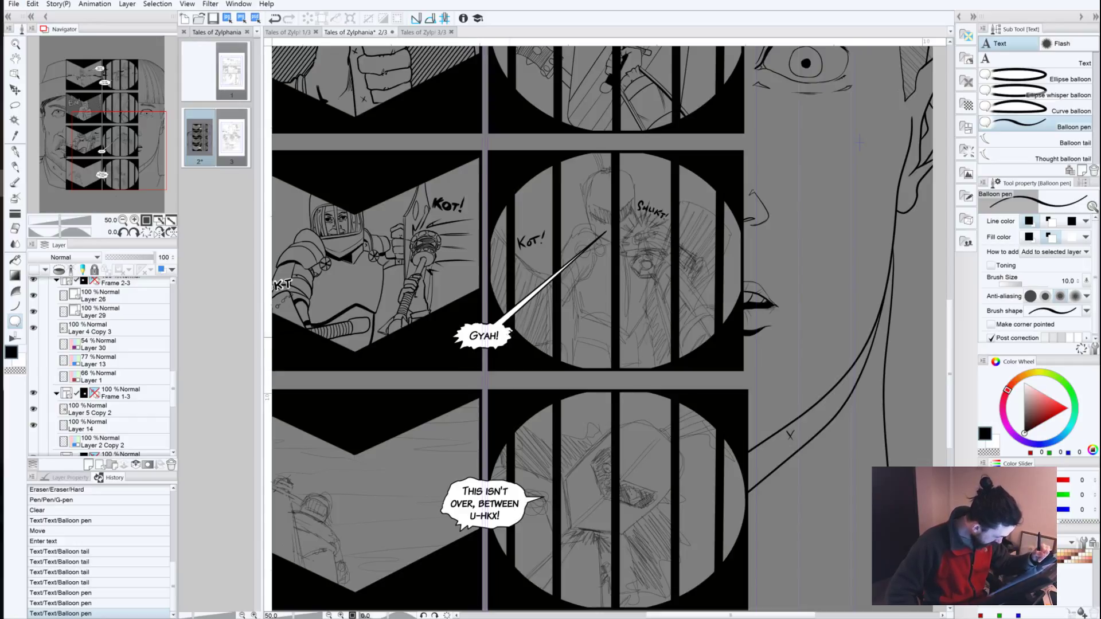
pyautogui.moveTo(510, 338); pyautogui.dragTo(501, 349)
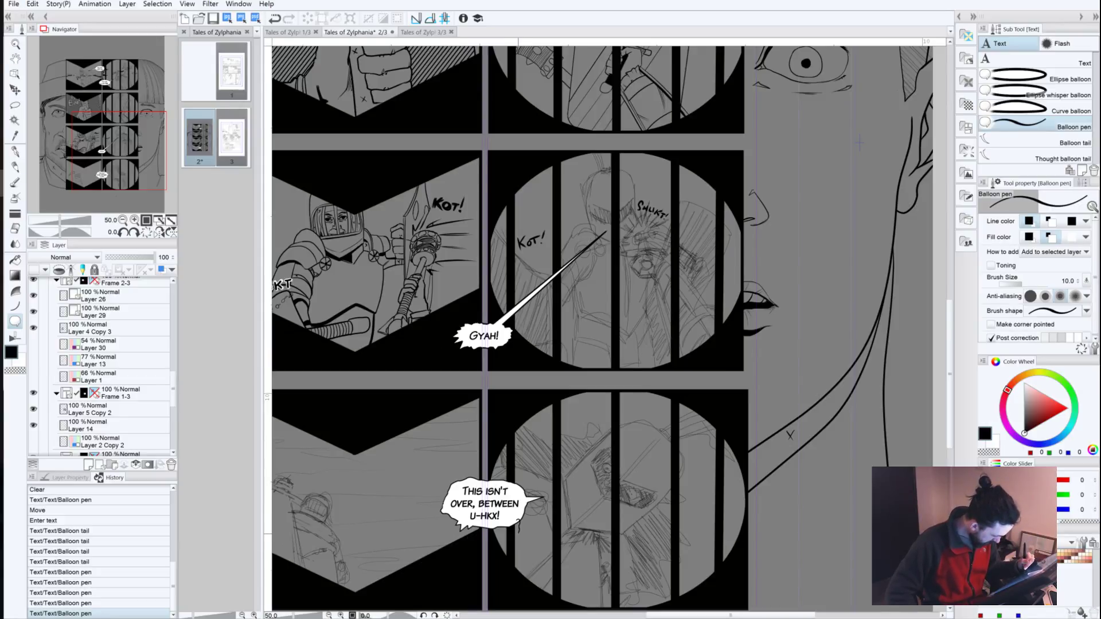
# Step: Touch up the outline of the fourth-row "This isn't over" balloon with the Balloon pen, undoing the first spike at its lower edge
pyautogui.moveTo(517, 533); pyautogui.dragTo(515, 524)
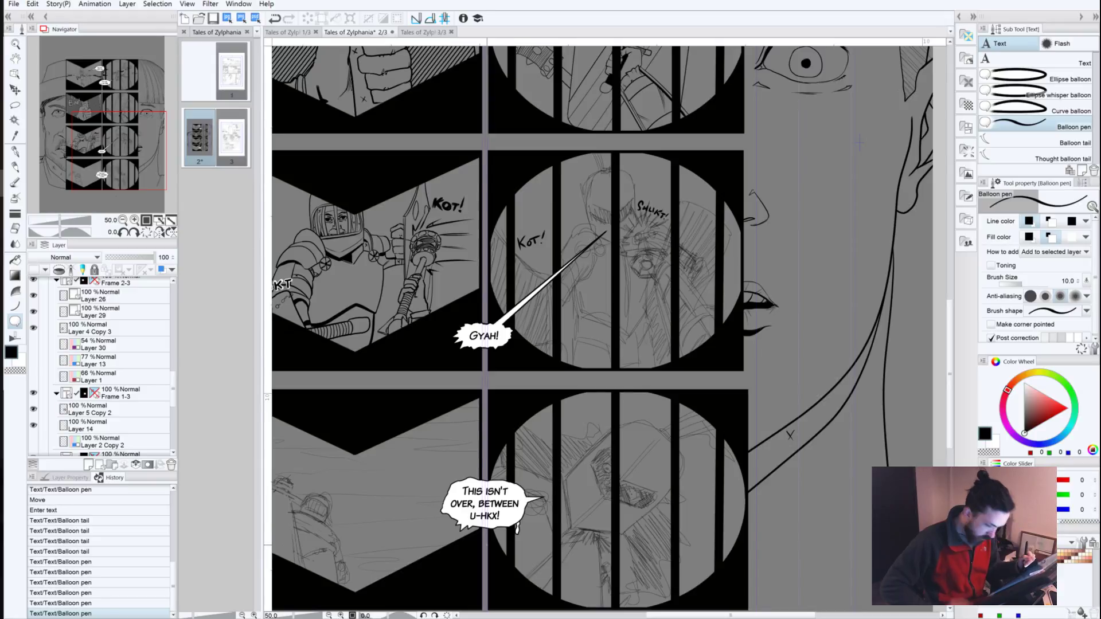
pyautogui.hotkey('ctrl', 'z')
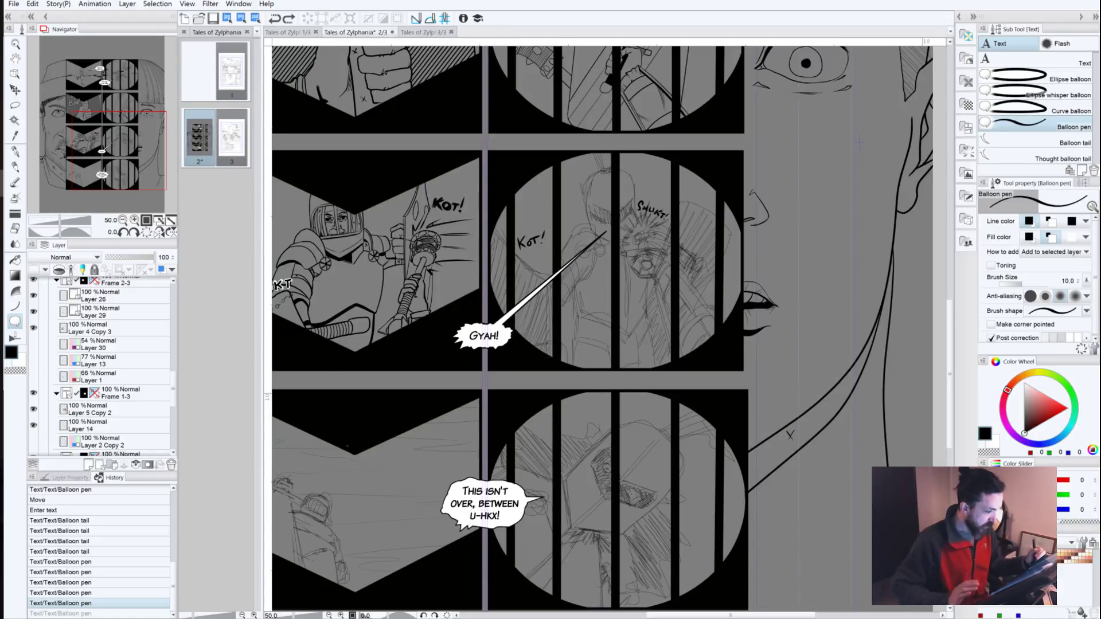
pyautogui.moveTo(329, 434); pyautogui.dragTo(558, 425)
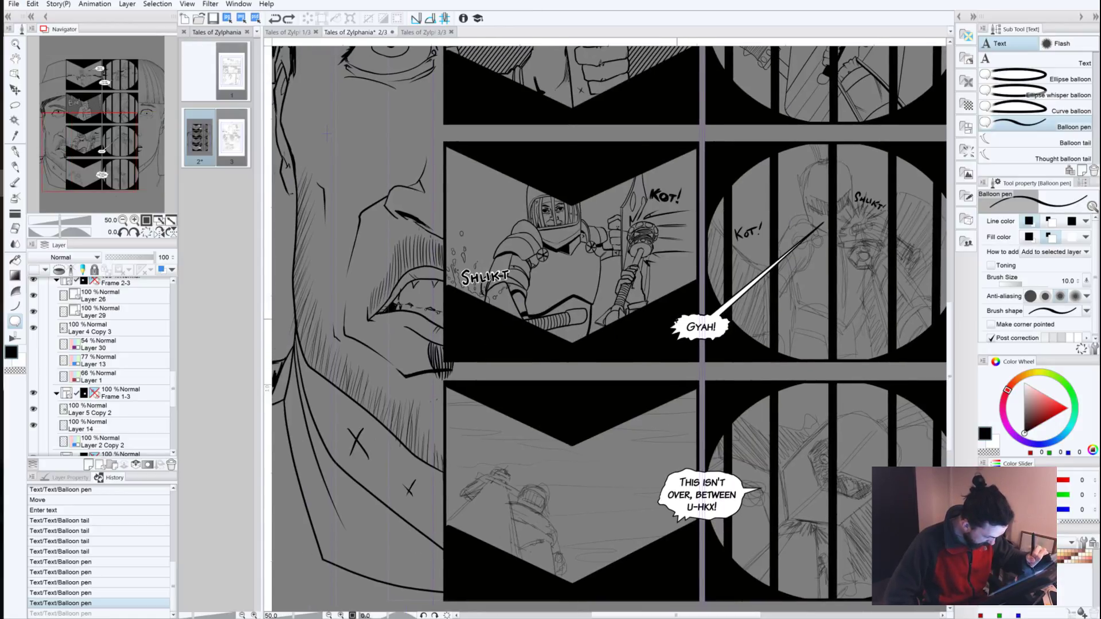
pyautogui.hotkey('ctrl', 'y')
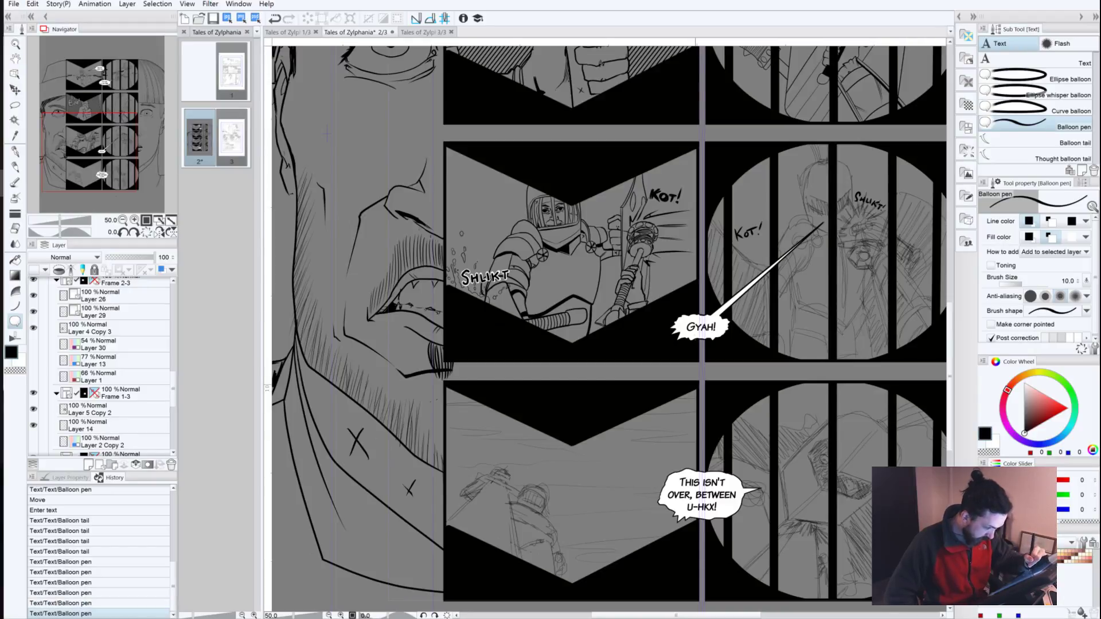
pyautogui.click(634, 447)
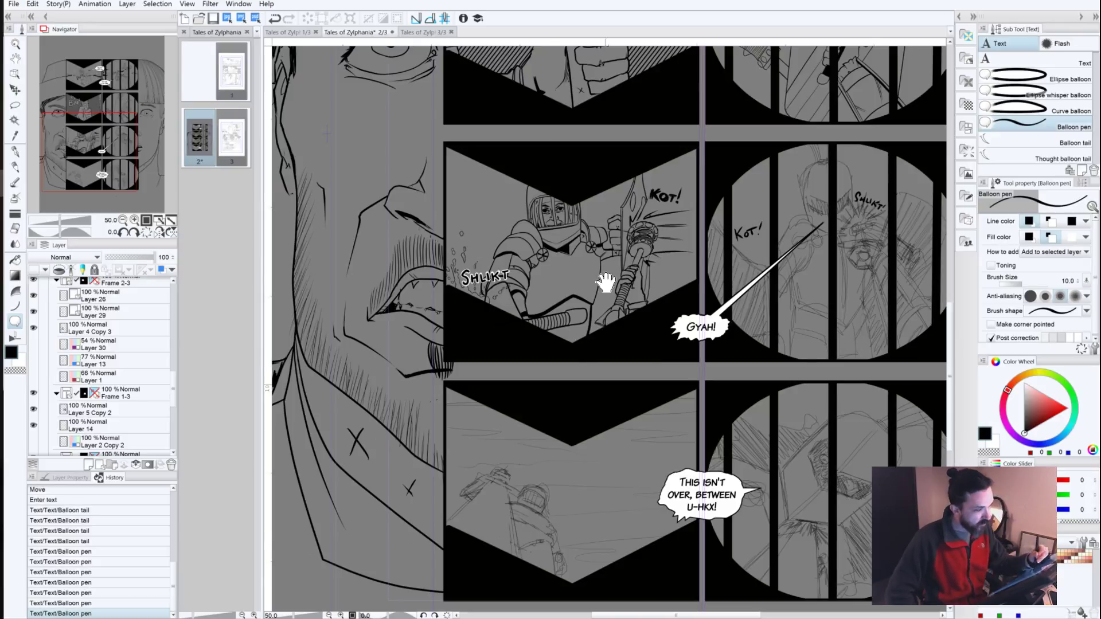
# Step: Create a new vector layer above Layer 14 in Frame 1-3 and choose the G-pen
pyautogui.moveTo(599, 286); pyautogui.dragTo(545, 506)
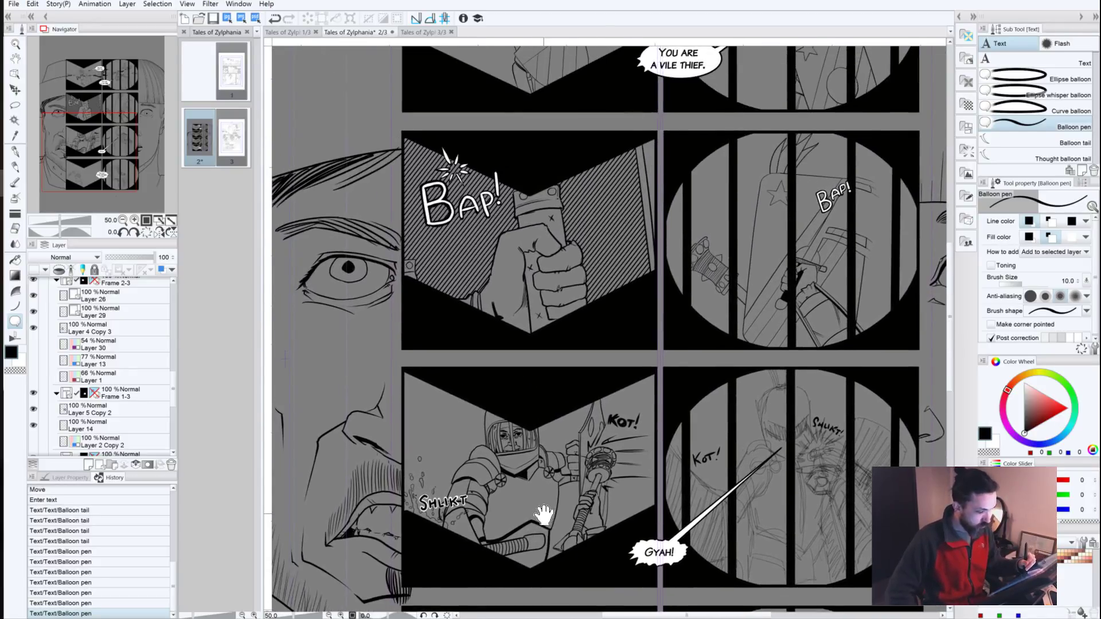
pyautogui.moveTo(644, 472); pyautogui.dragTo(555, 407)
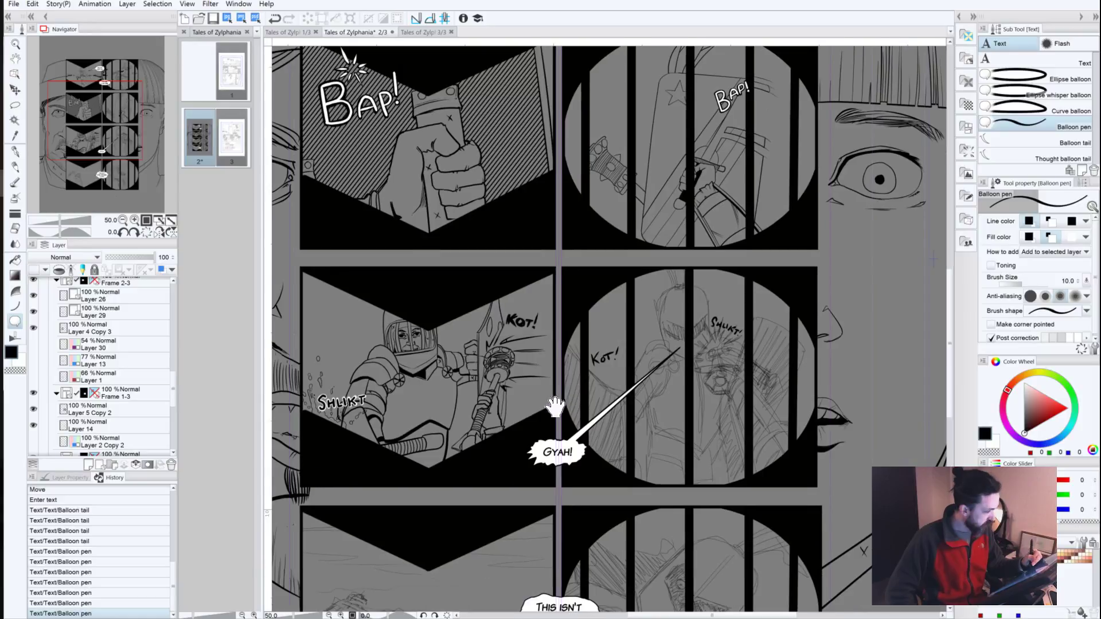
pyautogui.click(80, 409)
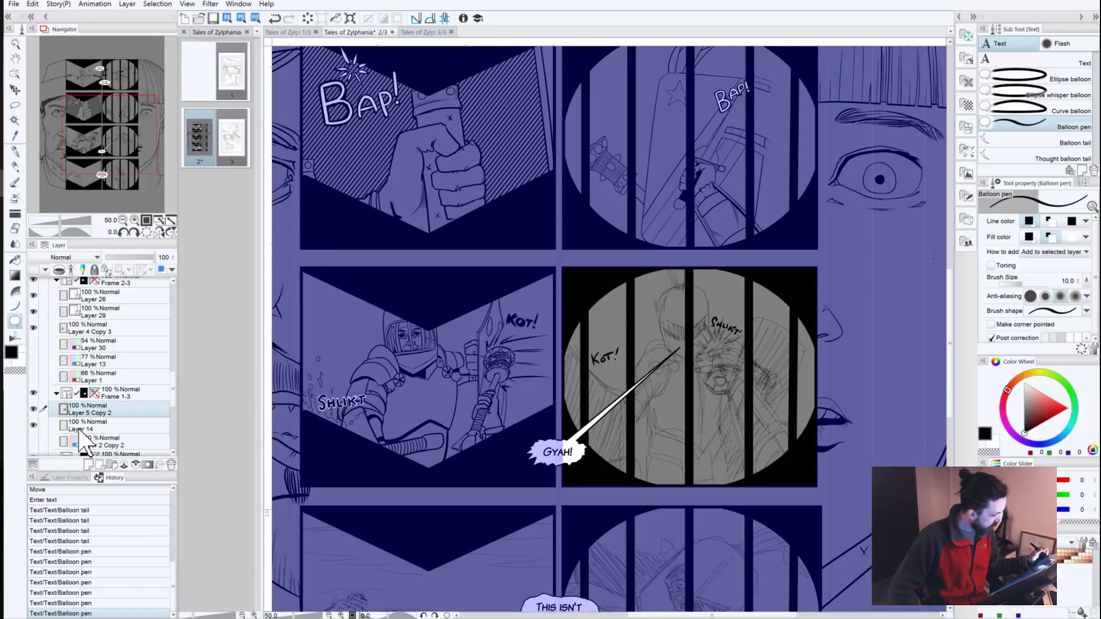
pyautogui.click(82, 426)
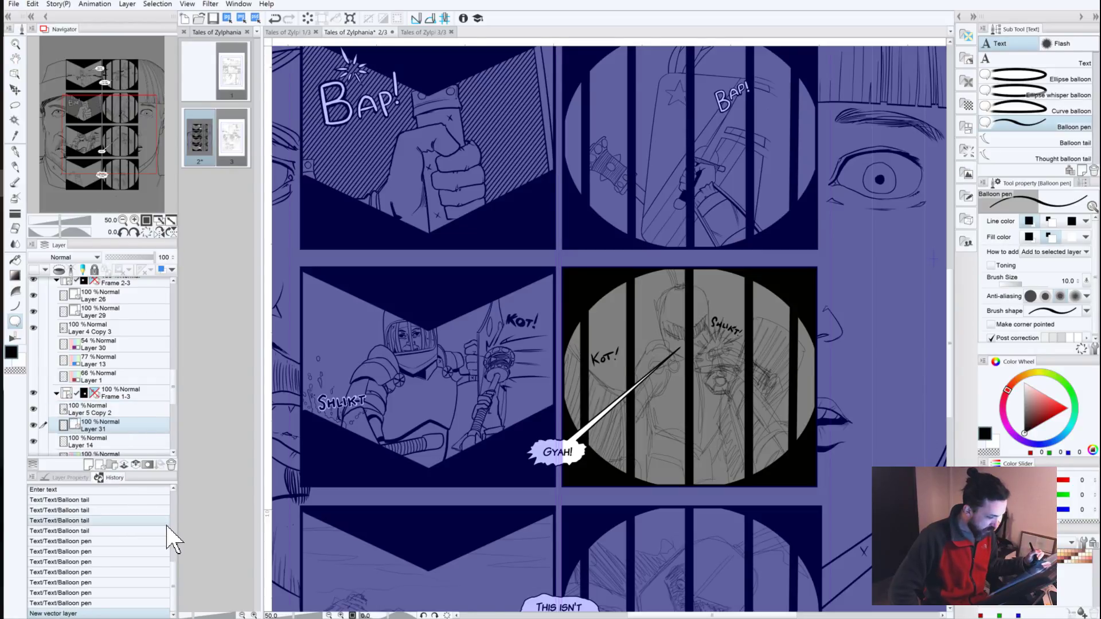
pyautogui.moveTo(522, 315); pyautogui.dragTo(577, 152)
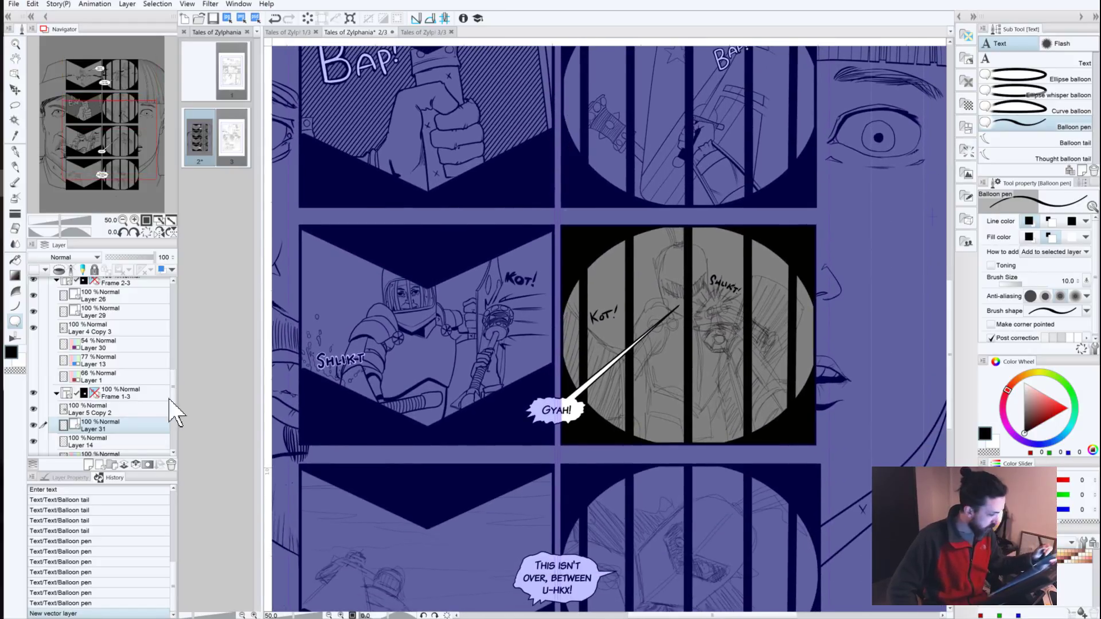
pyautogui.click(134, 220)
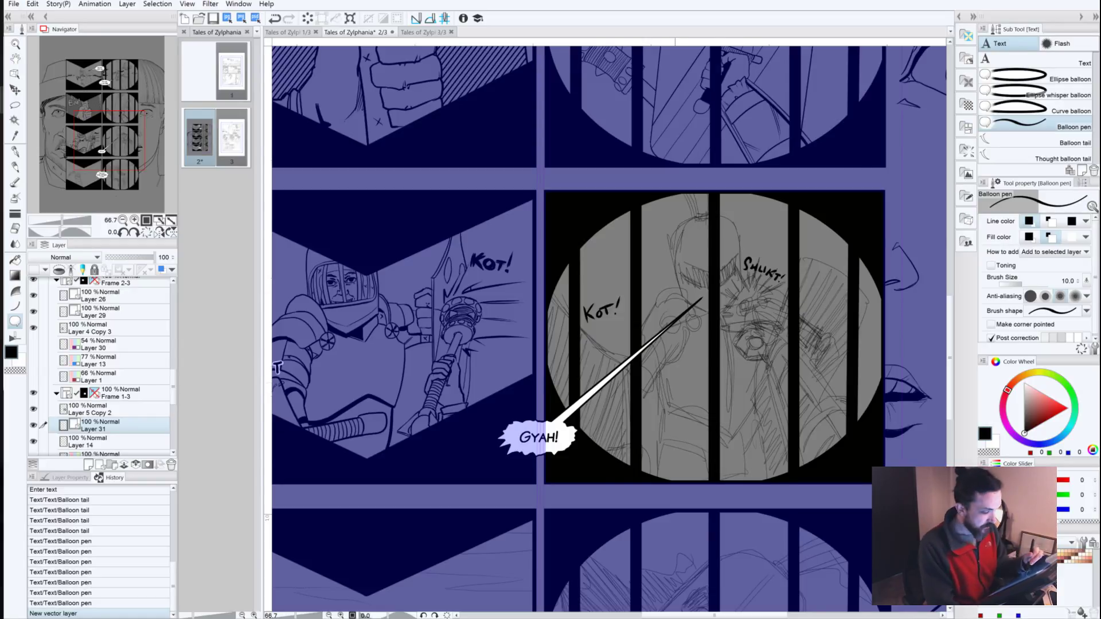
pyautogui.click(16, 152)
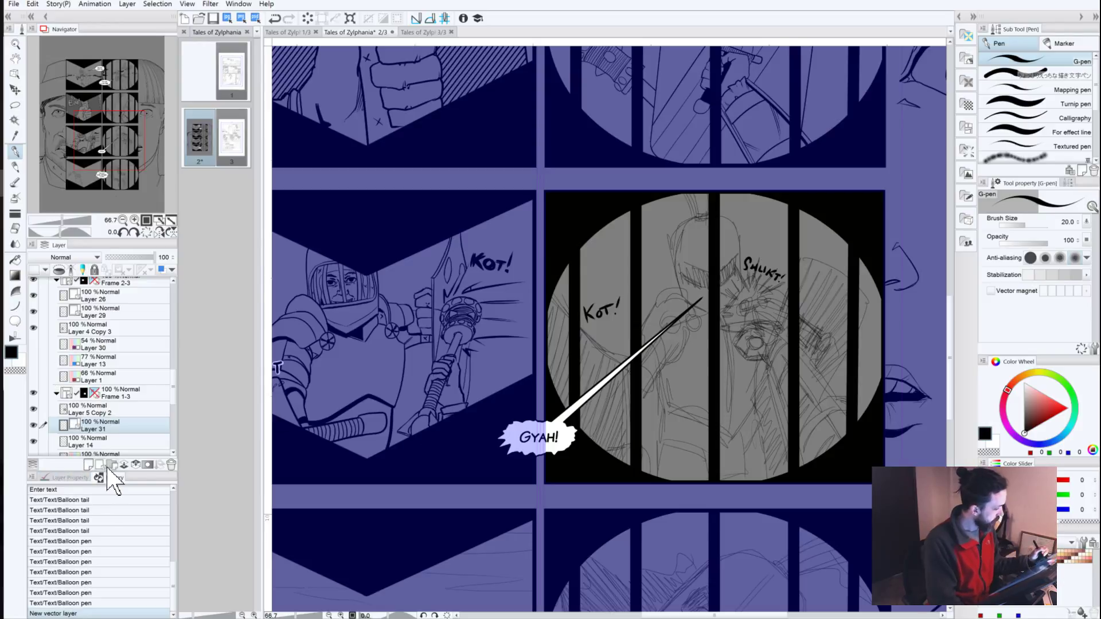
# Step: Turn on layer color for the Layer 14 sketch and change that color to red
pyautogui.click(94, 441)
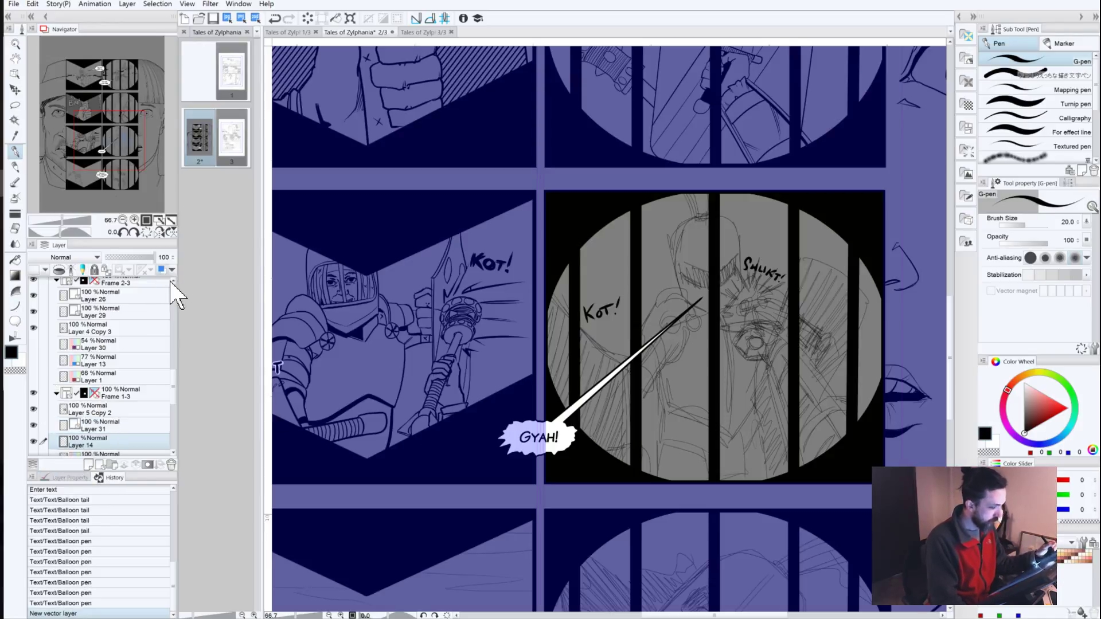
pyautogui.click(162, 269)
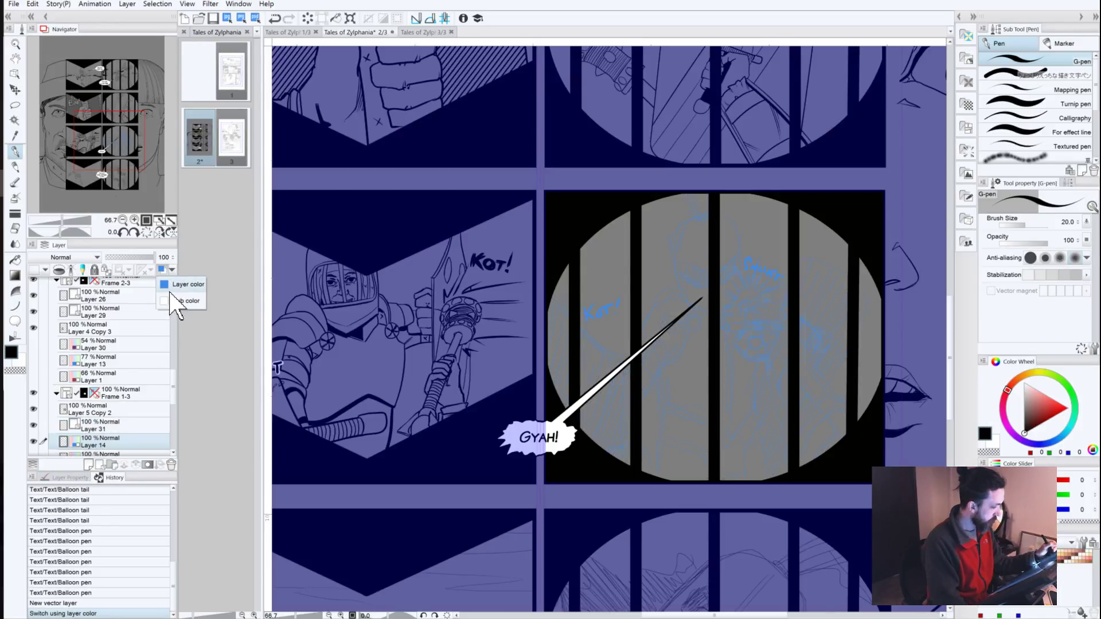
pyautogui.click(162, 270)
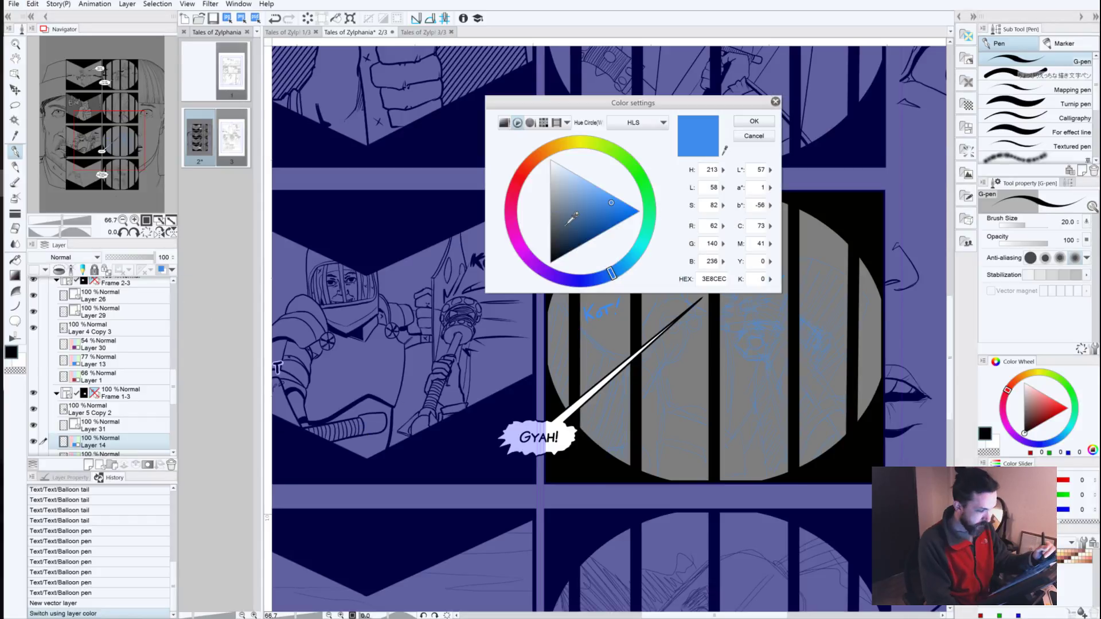
pyautogui.click(527, 171)
pyautogui.click(584, 234)
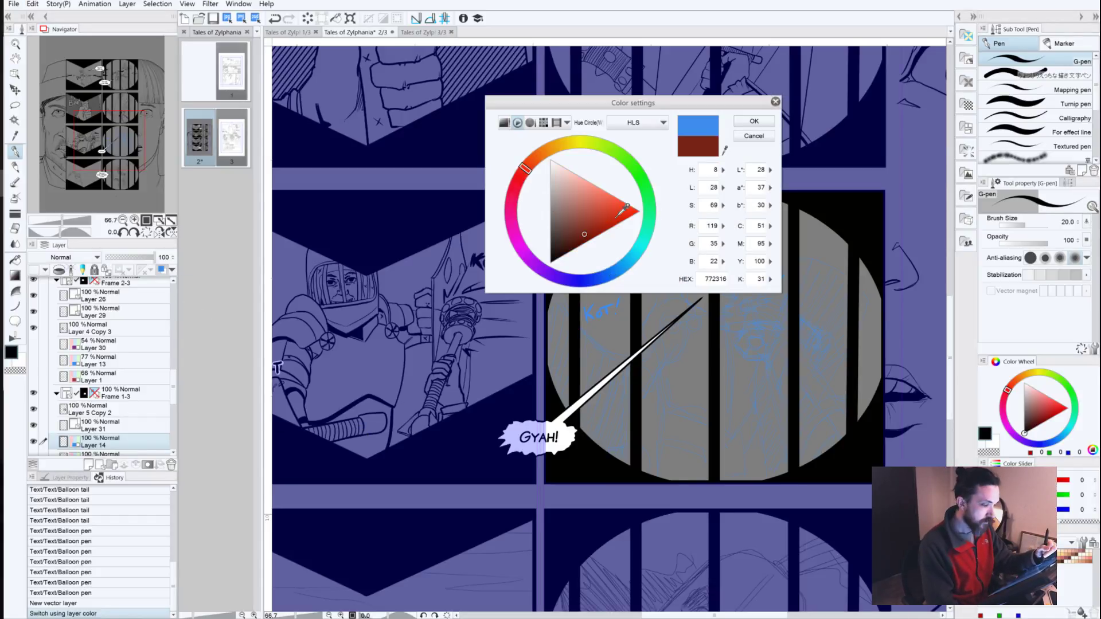
pyautogui.click(753, 121)
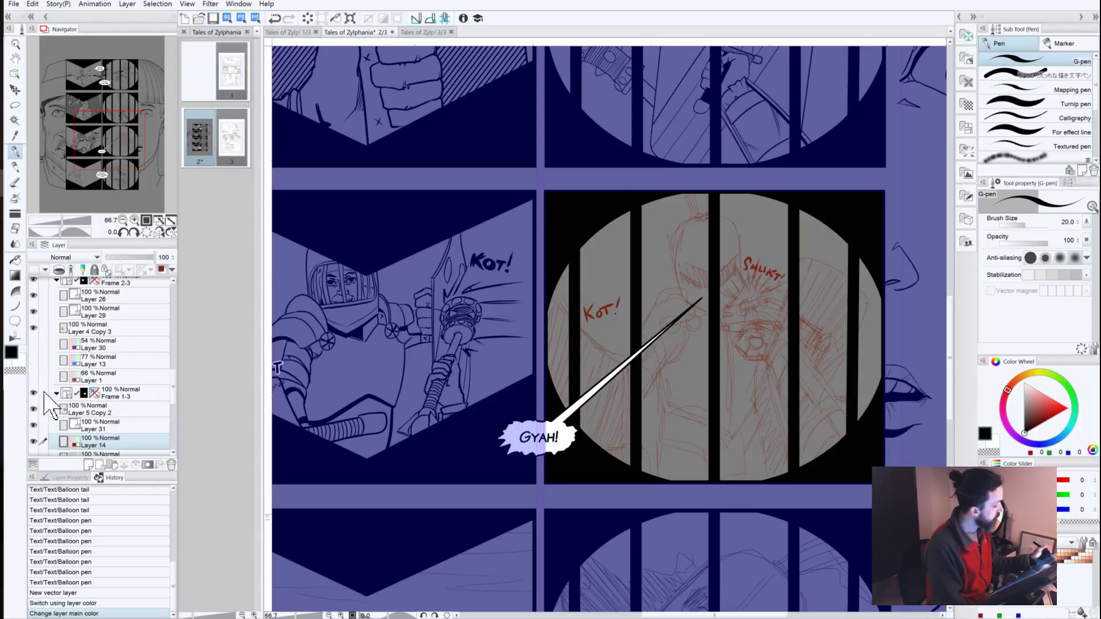
# Step: Make Layer 31 the active layer and set the G-pen brush size to 12
pyautogui.click(91, 413)
pyautogui.click(92, 426)
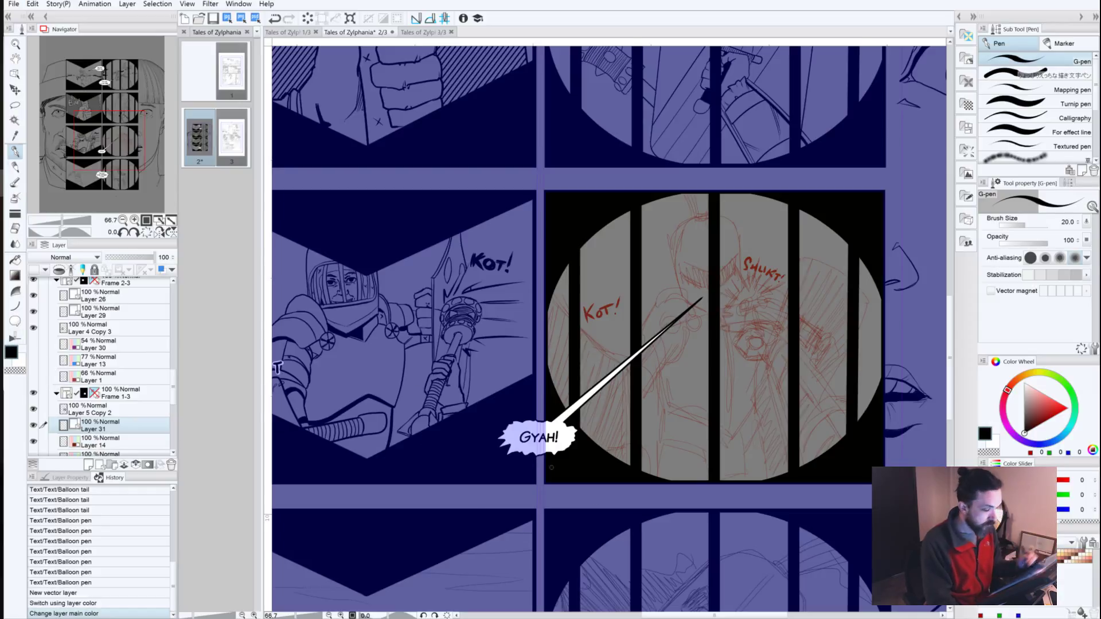
pyautogui.press('[')
pyautogui.press('[')
pyautogui.press('[')
pyautogui.press('[')
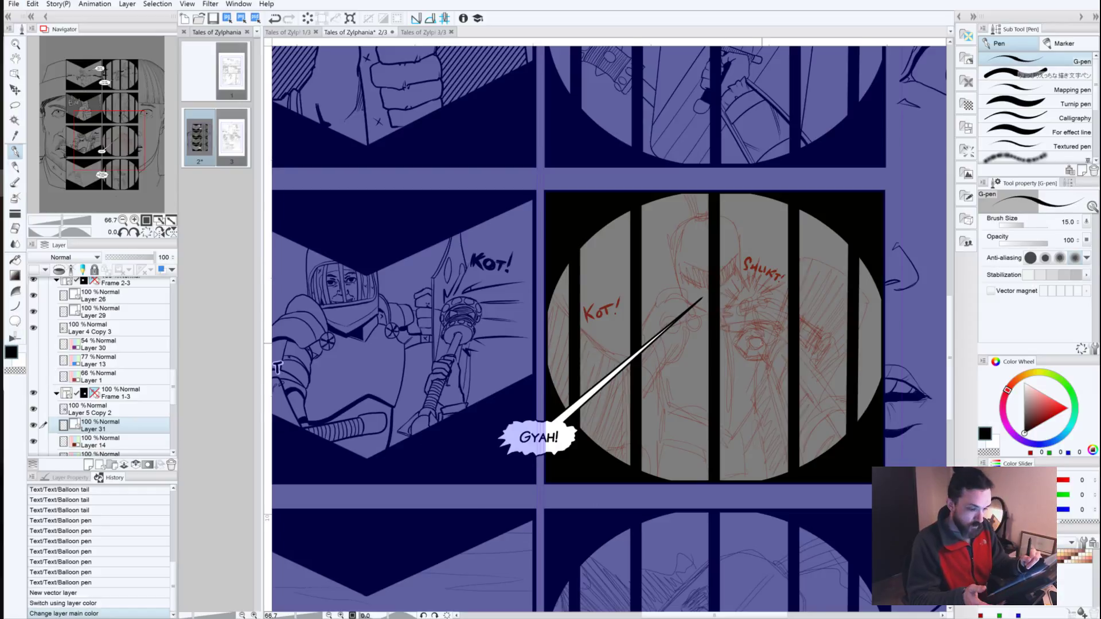
pyautogui.press(']')
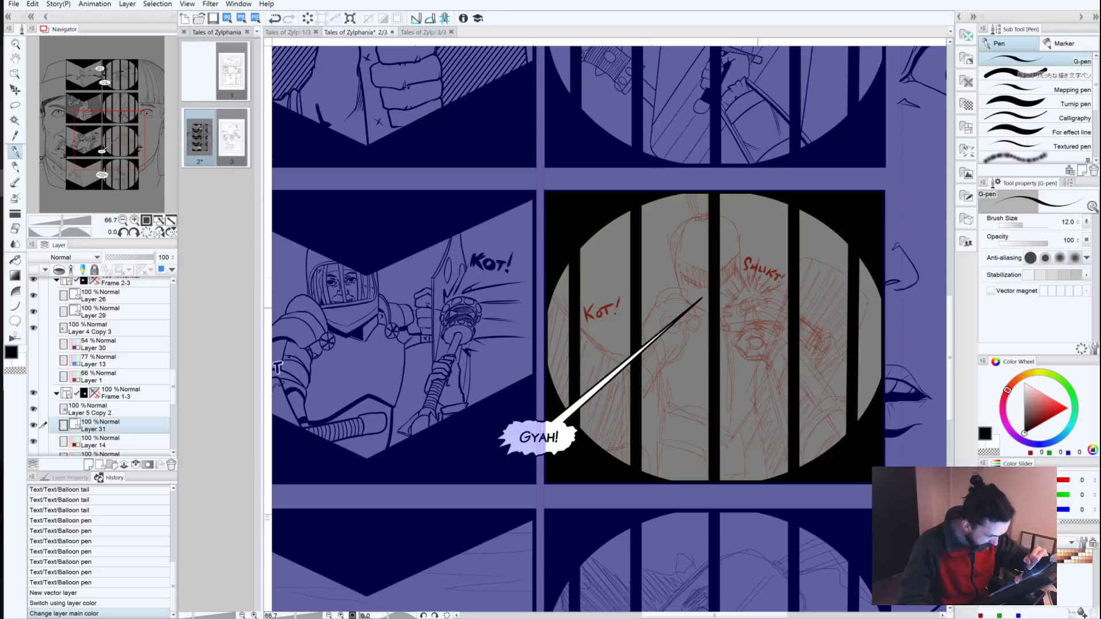
# Step: Ink the weapon hilt below the "Shukt!" lettering with the G-pen, tracing its stub, crossbar, round centre and the angular hand outline
pyautogui.moveTo(744, 312); pyautogui.dragTo(758, 307)
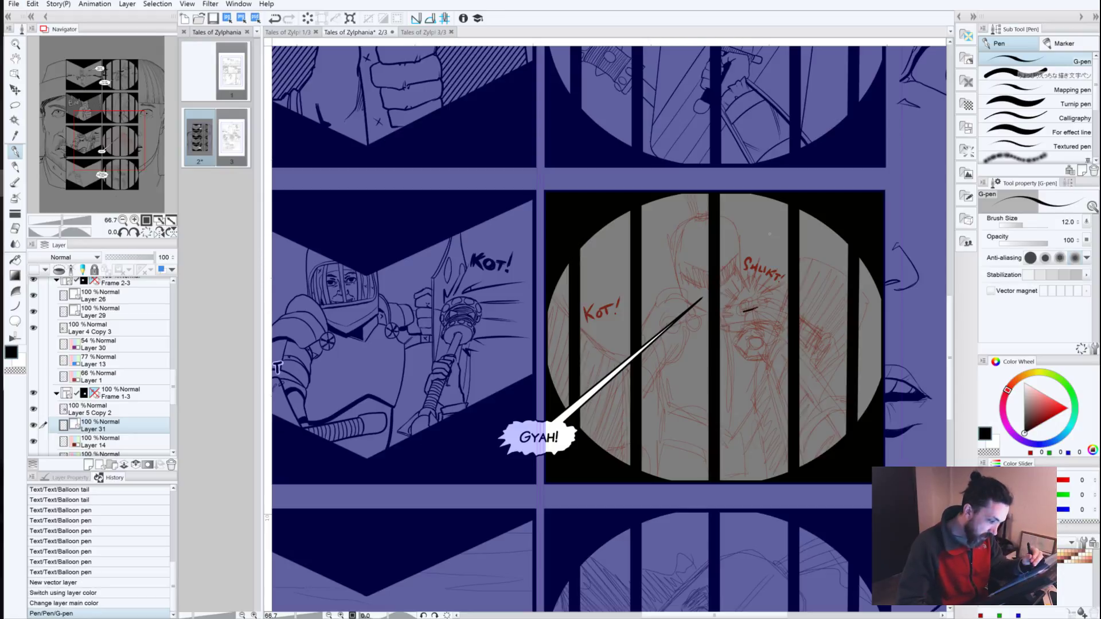
pyautogui.moveTo(741, 305); pyautogui.dragTo(742, 314)
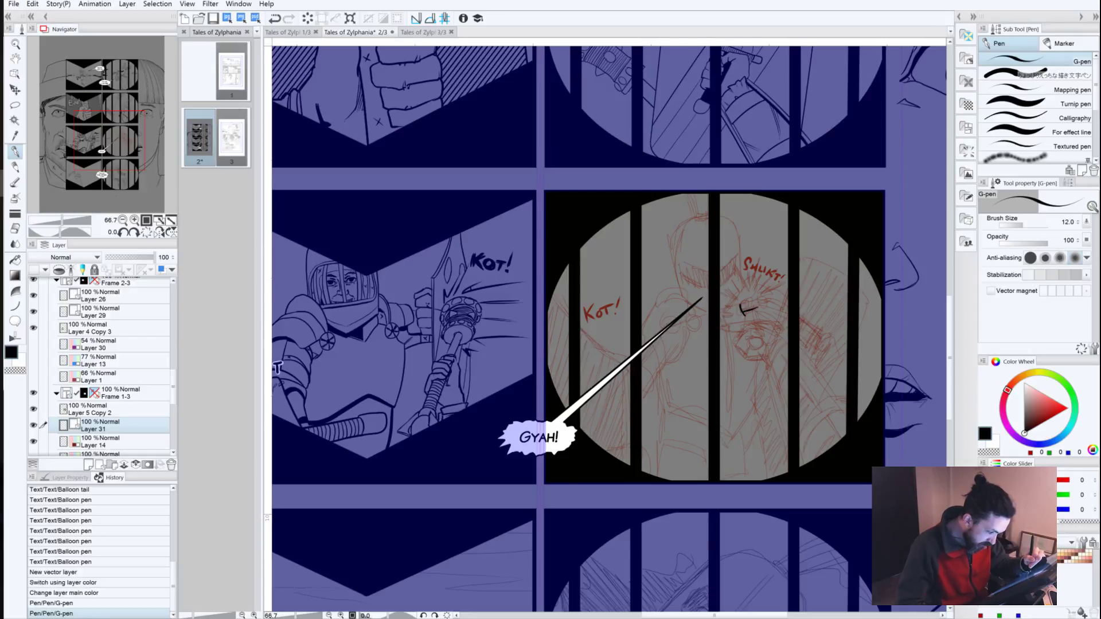
pyautogui.moveTo(747, 311)
pyautogui.mouseDown()
pyautogui.moveTo(742, 322)
pyautogui.moveTo(755, 309)
pyautogui.moveTo(756, 322)
pyautogui.moveTo(724, 333)
pyautogui.moveTo(789, 327)
pyautogui.moveTo(733, 333)
pyautogui.mouseUp()
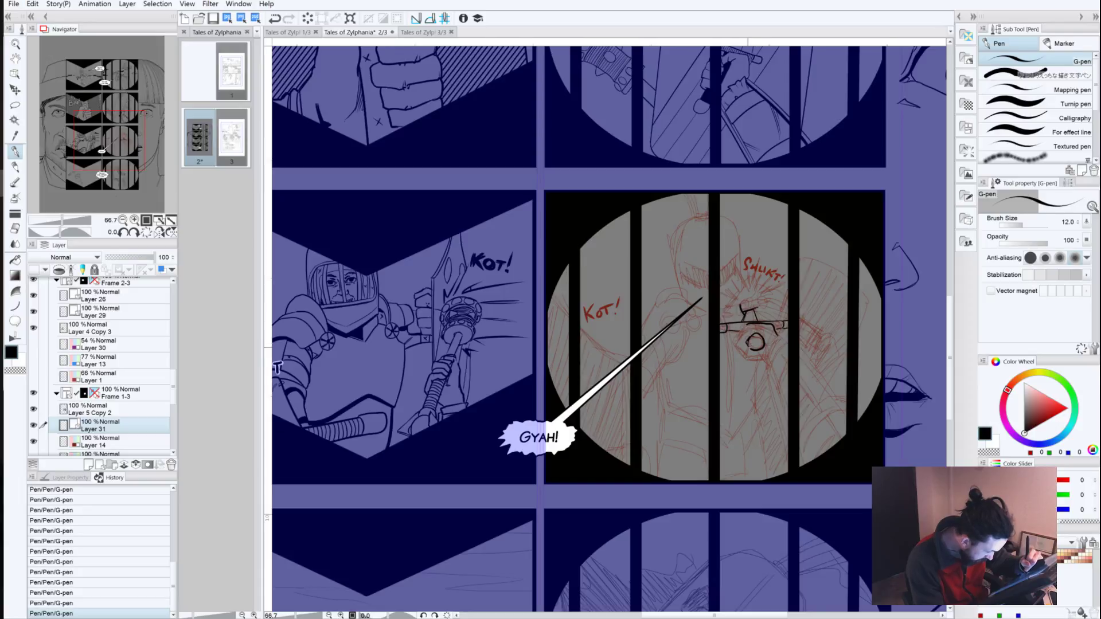
pyautogui.moveTo(756, 334); pyautogui.dragTo(754, 334)
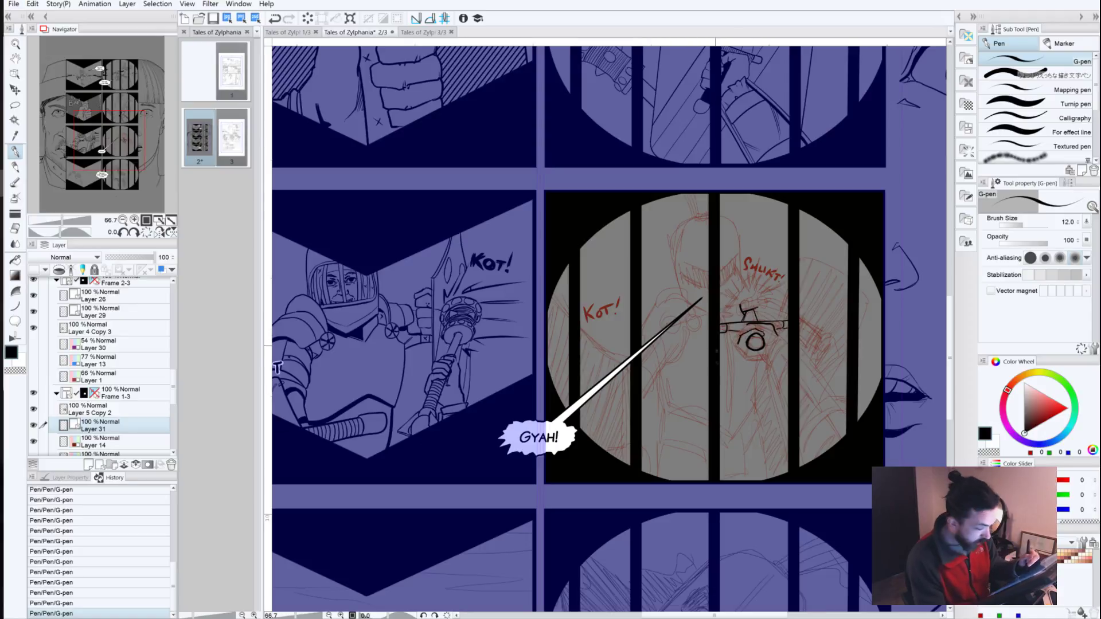
pyautogui.moveTo(745, 335); pyautogui.dragTo(743, 352)
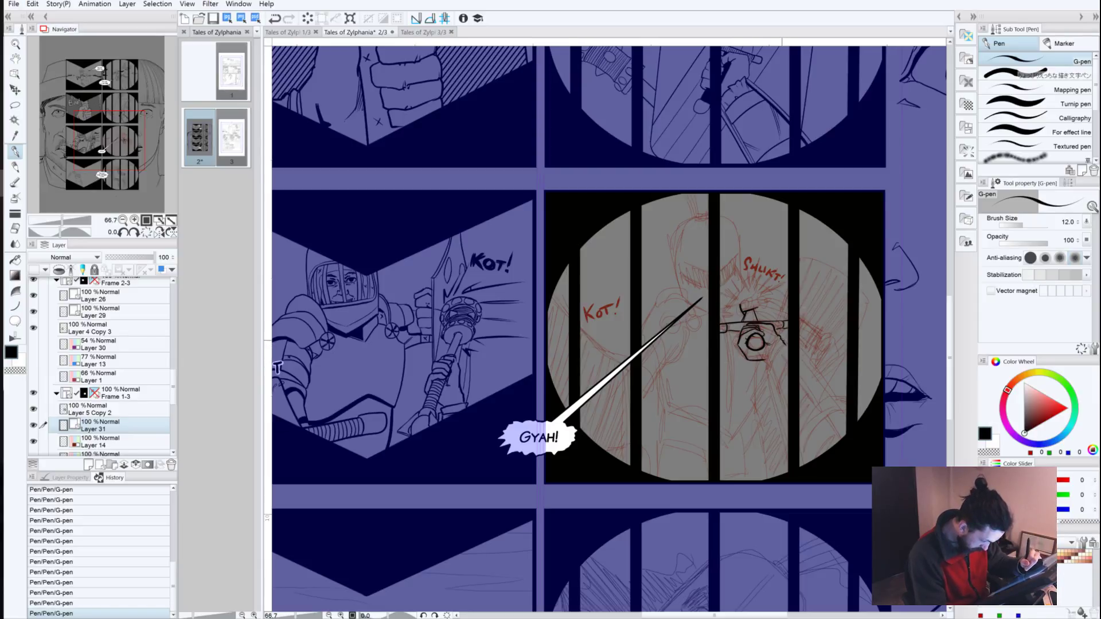
pyautogui.moveTo(768, 340)
pyautogui.mouseDown()
pyautogui.moveTo(781, 363)
pyautogui.moveTo(766, 366)
pyautogui.mouseUp()
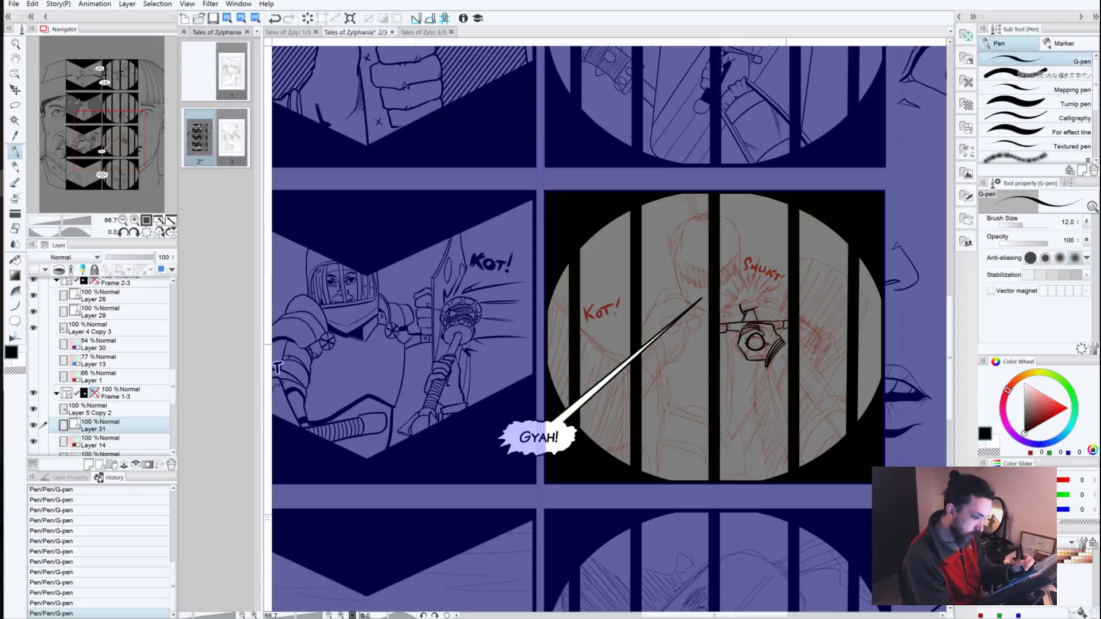
# Step: Ink the two long edges of the armoured forearm below the hilt and the cuff at its lower end, erasing stray lines
pyautogui.moveTo(799, 381); pyautogui.dragTo(827, 430)
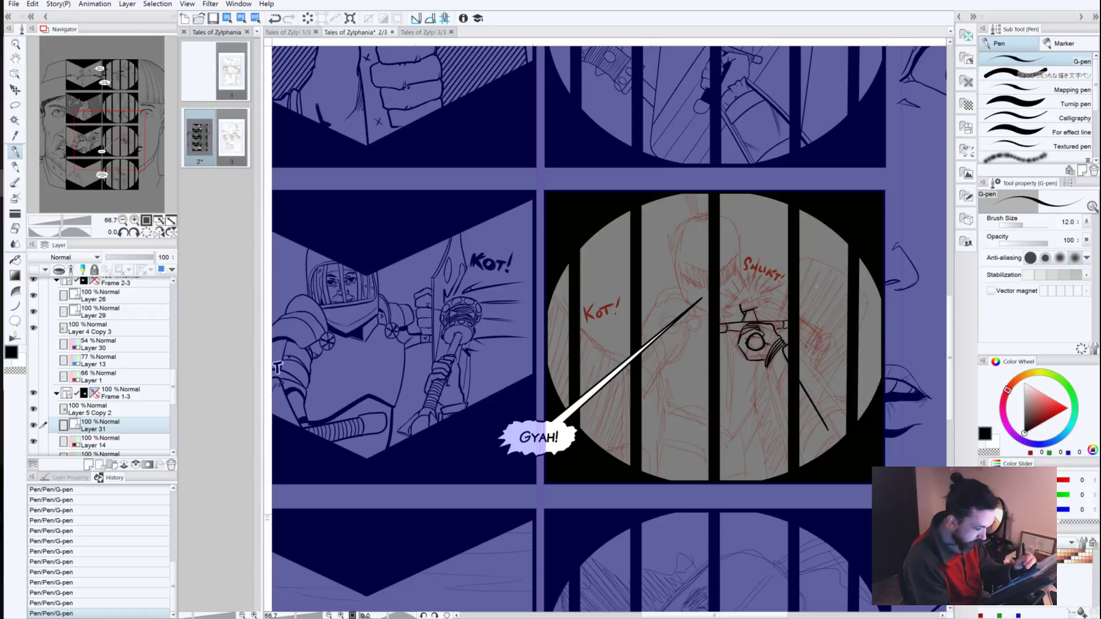
pyautogui.moveTo(799, 344); pyautogui.dragTo(836, 400)
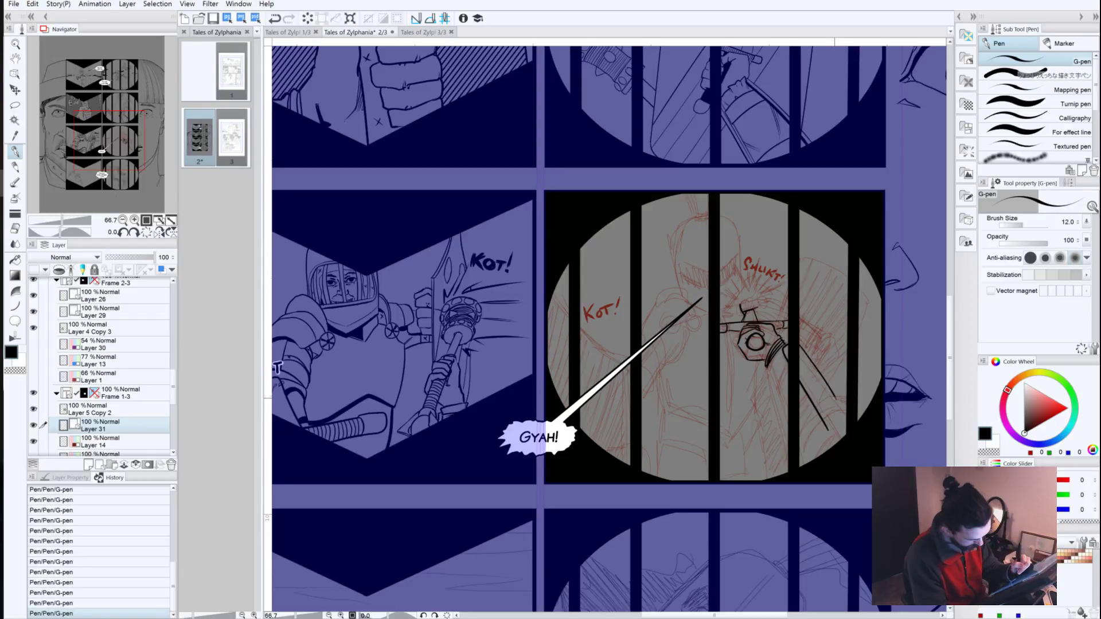
pyautogui.moveTo(799, 452)
pyautogui.mouseDown()
pyautogui.moveTo(831, 403)
pyautogui.moveTo(841, 412)
pyautogui.moveTo(800, 445)
pyautogui.mouseUp()
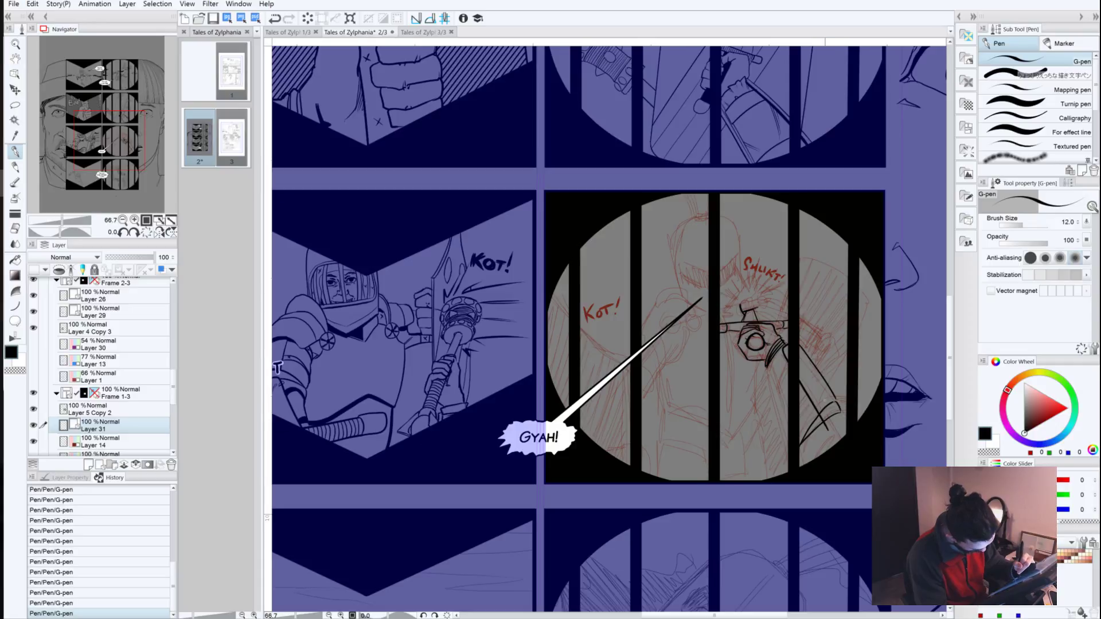
pyautogui.moveTo(837, 401)
pyautogui.mouseDown()
pyautogui.moveTo(808, 410)
pyautogui.moveTo(822, 438)
pyautogui.mouseUp()
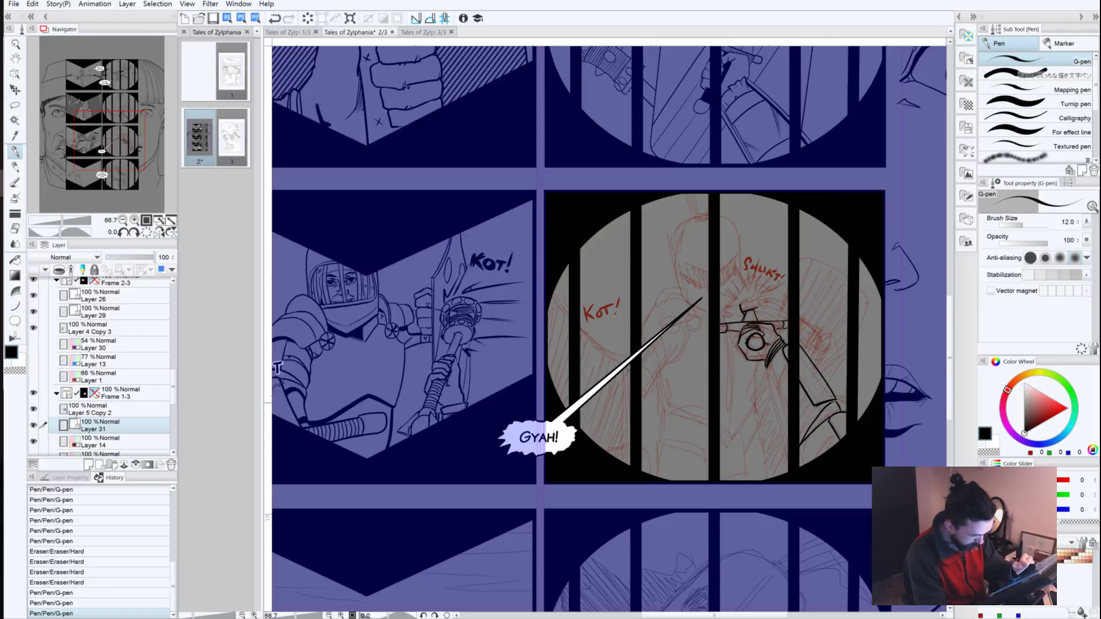
pyautogui.moveTo(836, 397); pyautogui.dragTo(835, 416)
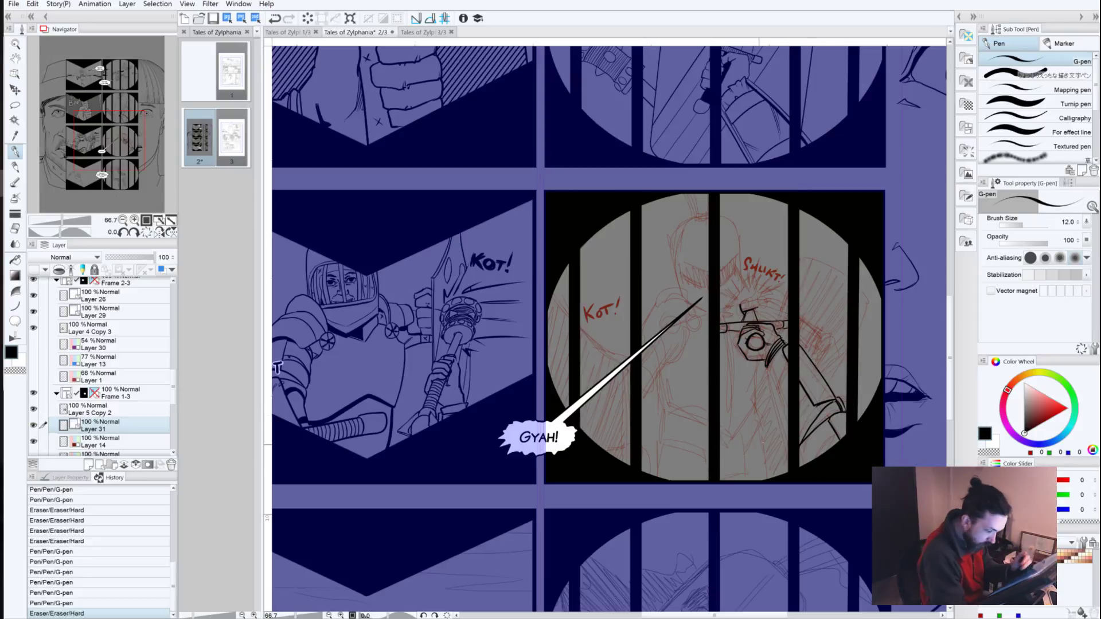
# Step: Ink the inner edge and plate lines of the armoured arm between the bars, cleaning overshooting strokes with the Hard eraser
pyautogui.moveTo(810, 401); pyautogui.dragTo(789, 430)
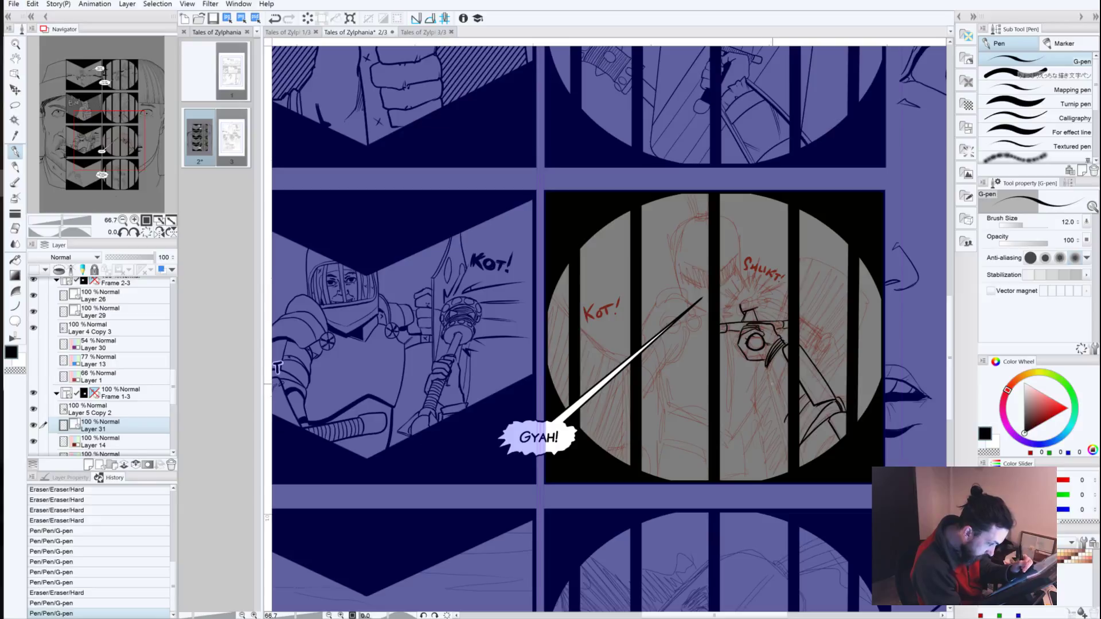
pyautogui.moveTo(768, 370); pyautogui.dragTo(789, 449)
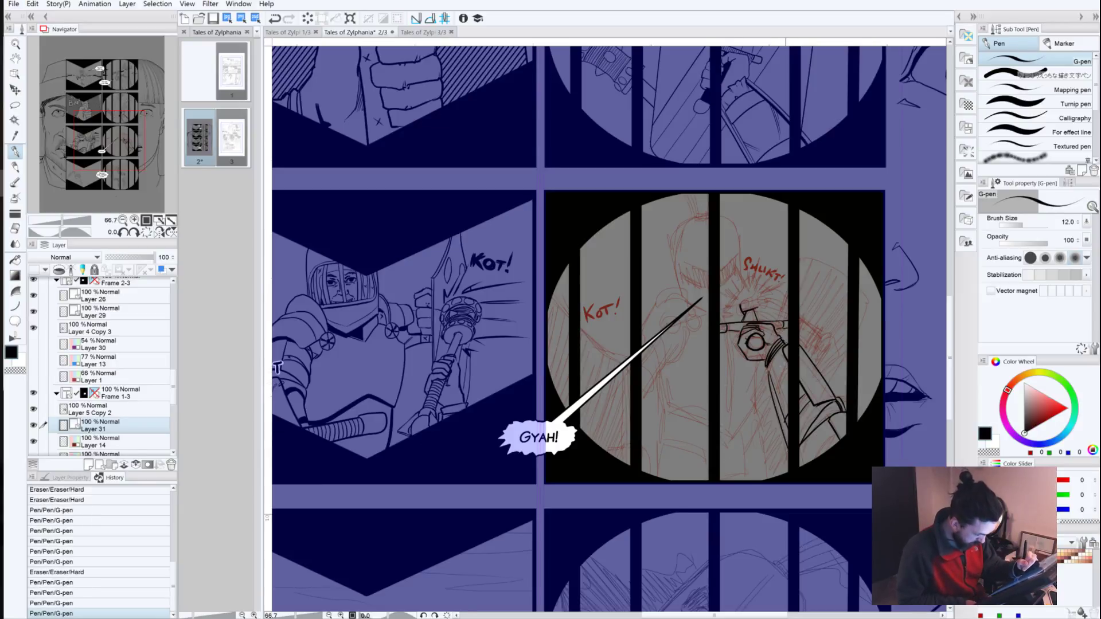
pyautogui.moveTo(768, 364); pyautogui.dragTo(785, 430)
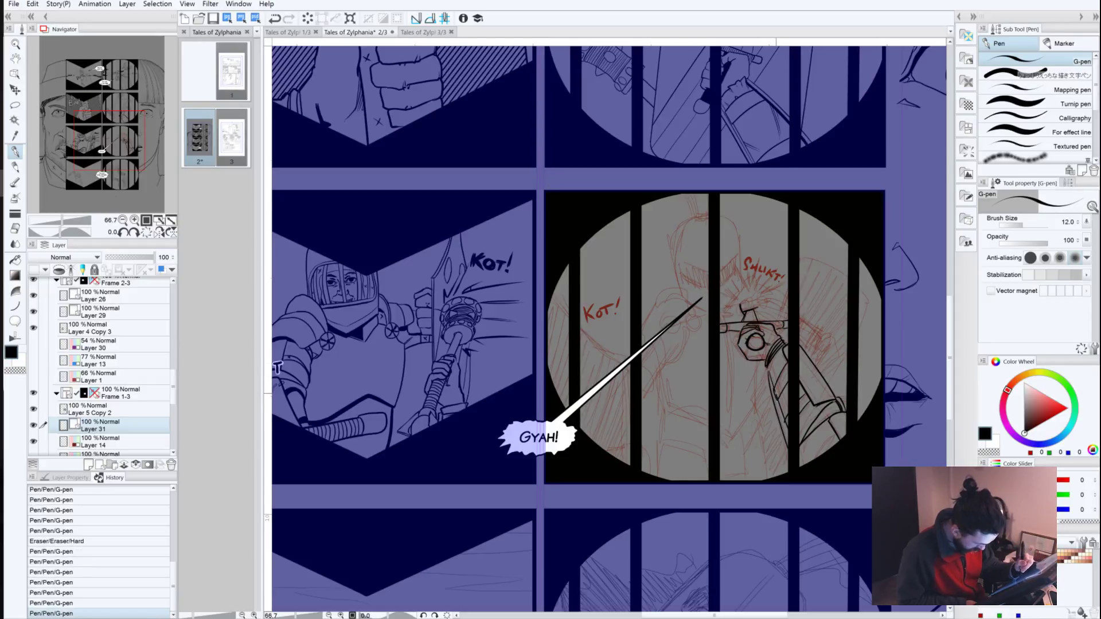
pyautogui.moveTo(772, 390); pyautogui.dragTo(778, 425)
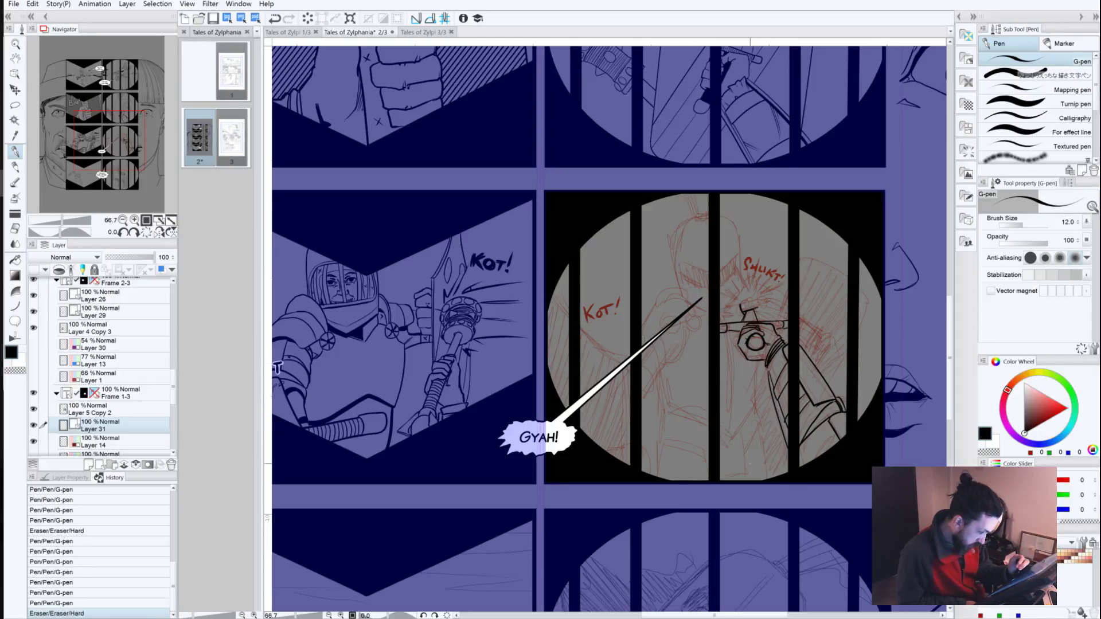
pyautogui.moveTo(784, 425); pyautogui.dragTo(783, 434)
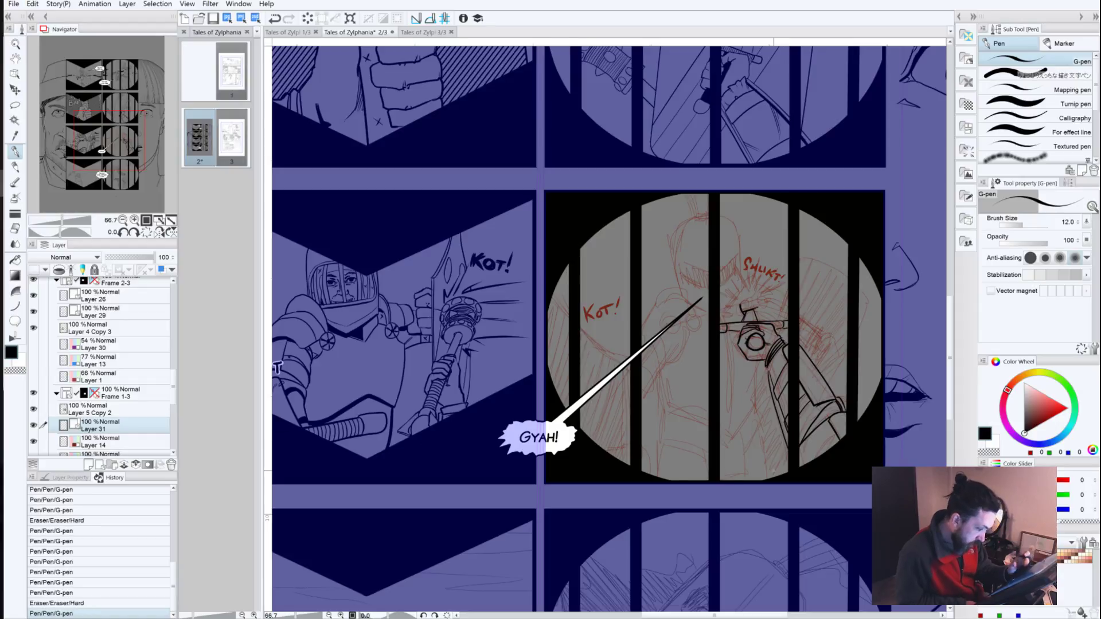
pyautogui.click(786, 420)
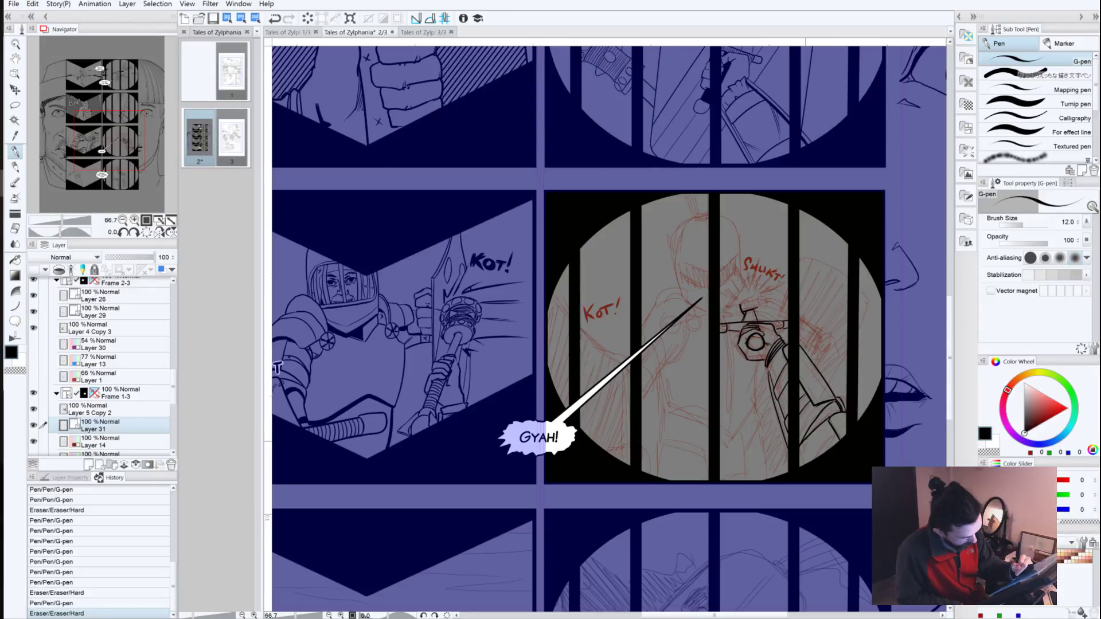
pyautogui.moveTo(804, 444)
pyautogui.mouseDown()
pyautogui.moveTo(826, 418)
pyautogui.moveTo(816, 425)
pyautogui.mouseUp()
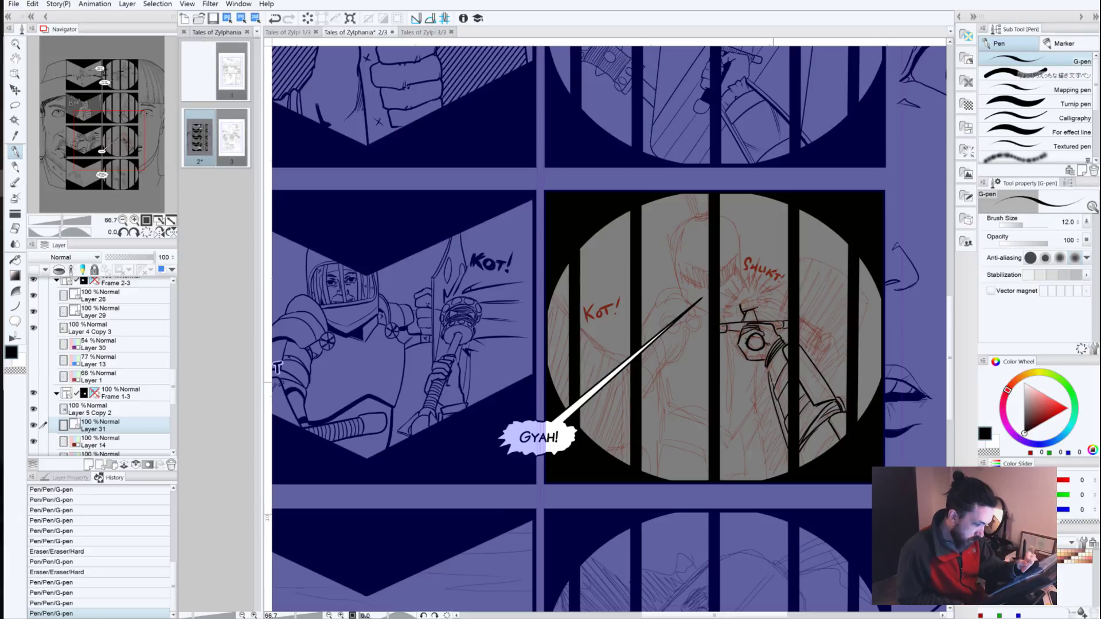
pyautogui.click(763, 377)
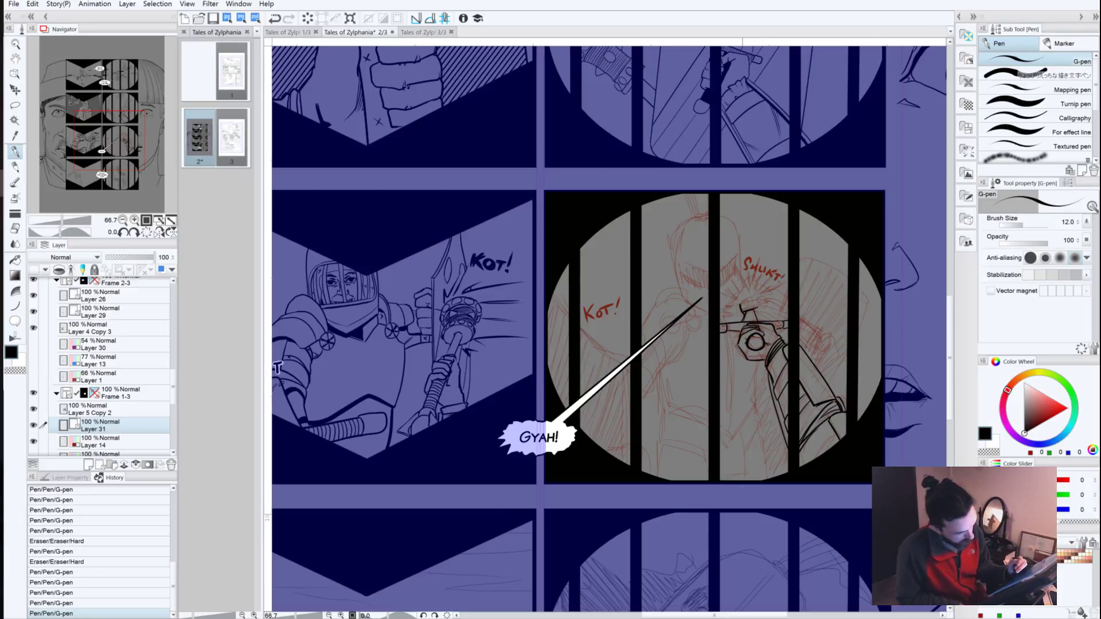
pyautogui.moveTo(839, 437); pyautogui.dragTo(818, 457)
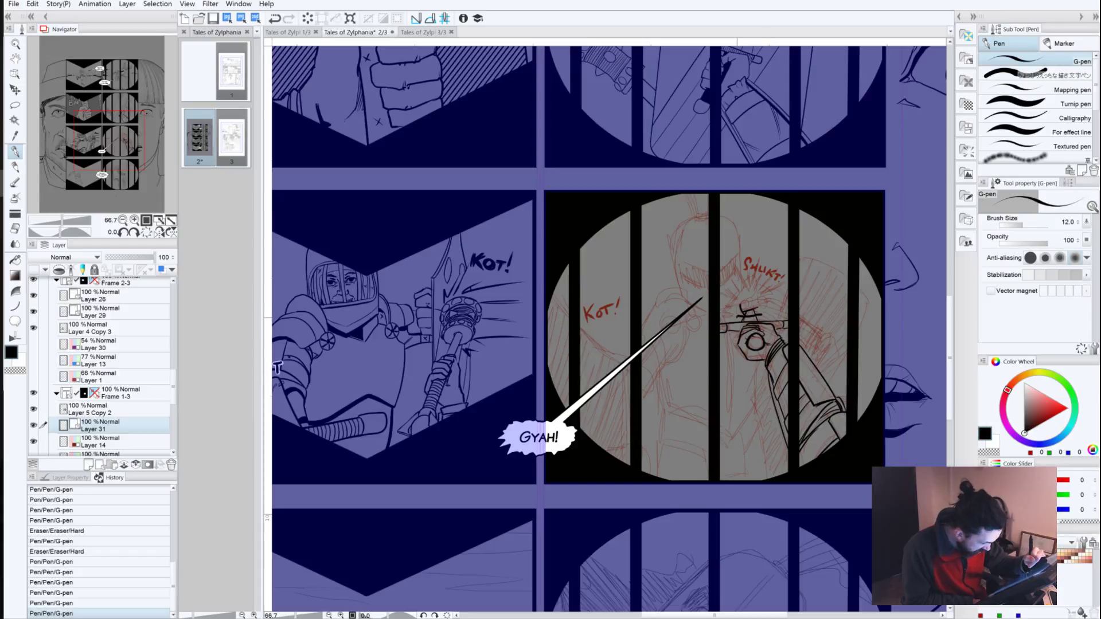
# Step: Rework the short stub above the hilt's crossbar by undoing the extra stroke, erasing the old lines and redrawing its shape
pyautogui.moveTo(761, 316); pyautogui.dragTo(738, 318)
pyautogui.hotkey('ctrl', 'z')
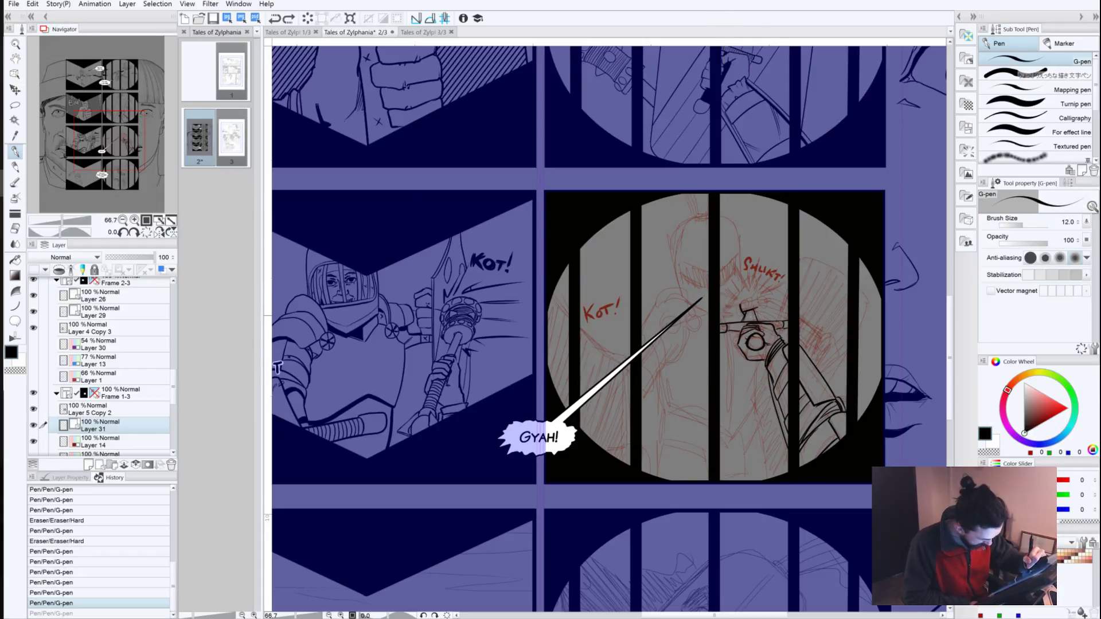
pyautogui.moveTo(754, 307); pyautogui.dragTo(750, 320)
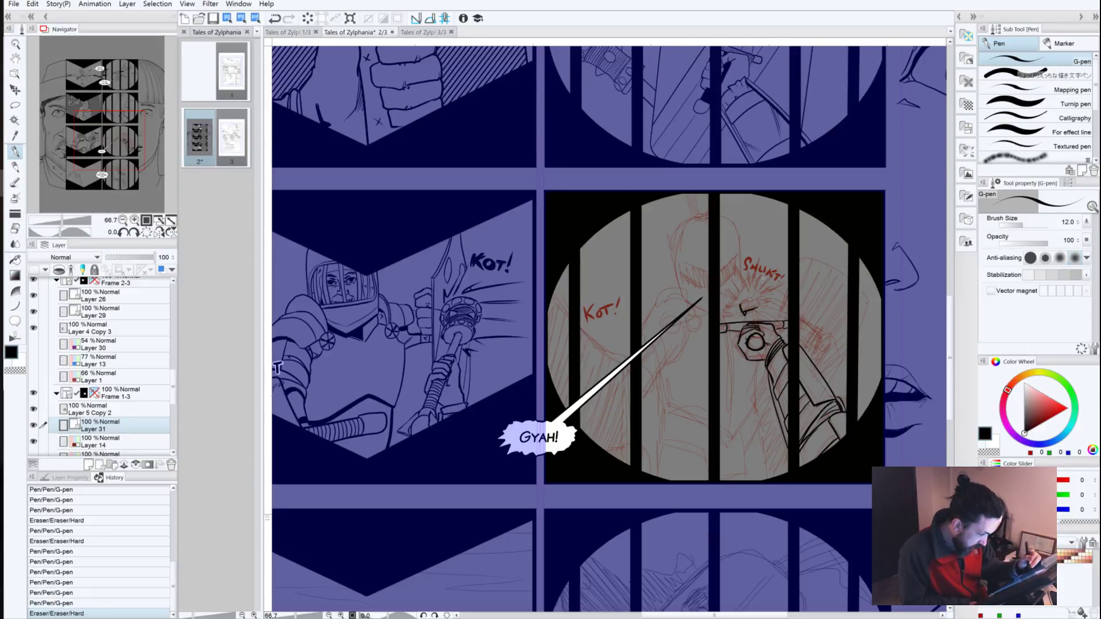
pyautogui.moveTo(745, 311); pyautogui.dragTo(758, 322)
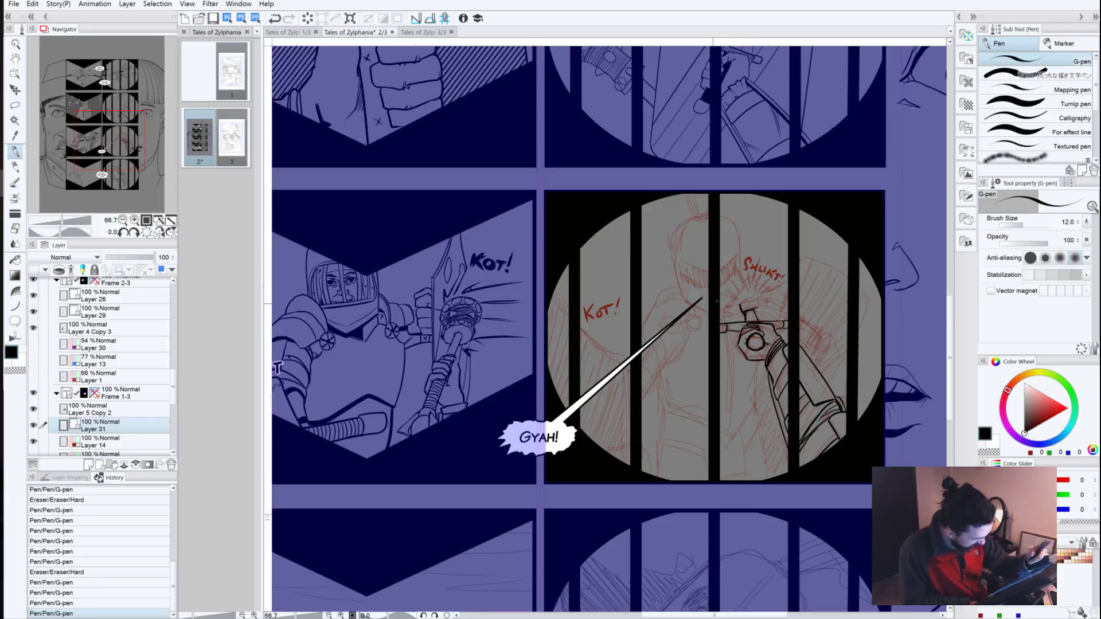
pyautogui.click(741, 313)
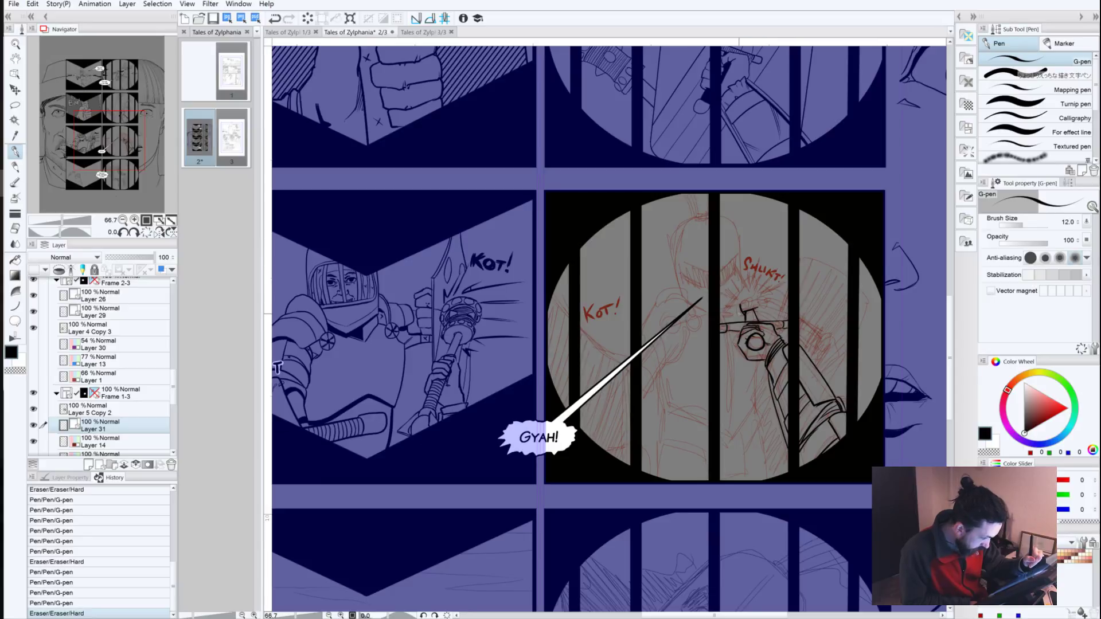
pyautogui.moveTo(739, 312); pyautogui.dragTo(732, 330)
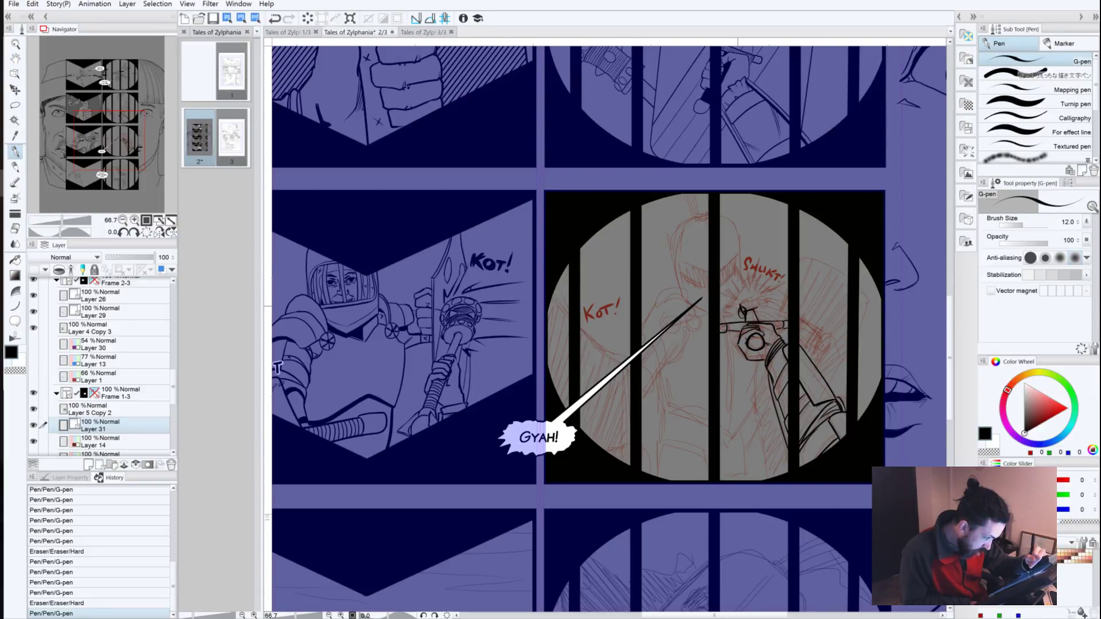
pyautogui.moveTo(742, 301); pyautogui.dragTo(745, 306)
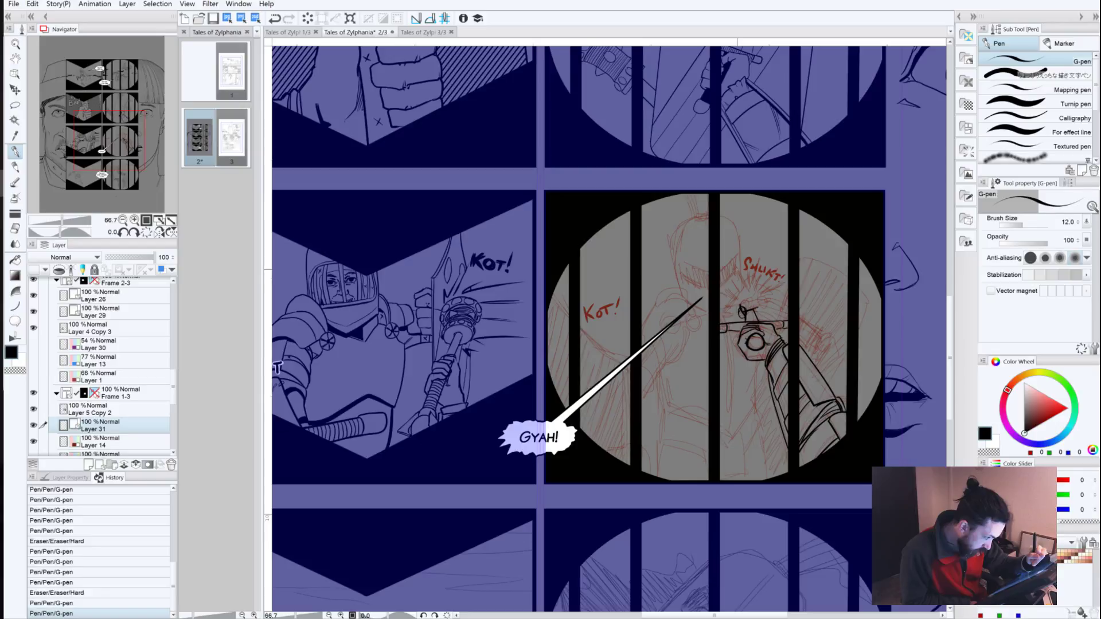
# Step: Ink the small curved shape between the hilt and the "Shukt!" lettering and erase its excess upper lines
pyautogui.moveTo(739, 269)
pyautogui.mouseDown()
pyautogui.moveTo(747, 291)
pyautogui.moveTo(768, 292)
pyautogui.moveTo(749, 290)
pyautogui.mouseUp()
pyautogui.hotkey('ctrl', 'z')
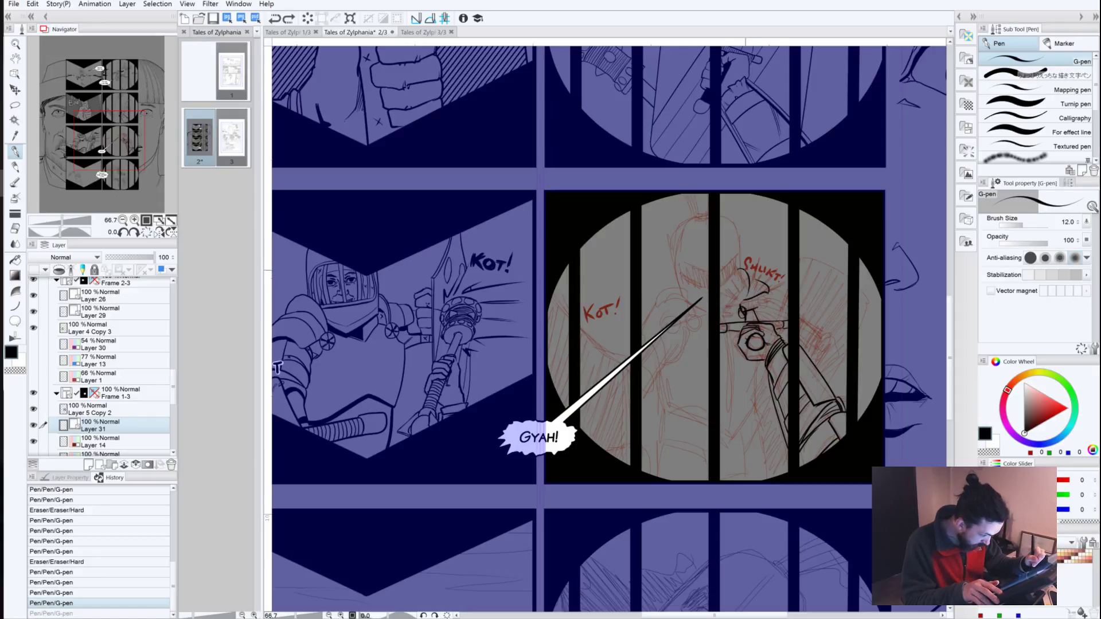
pyautogui.hotkey('ctrl', 'y')
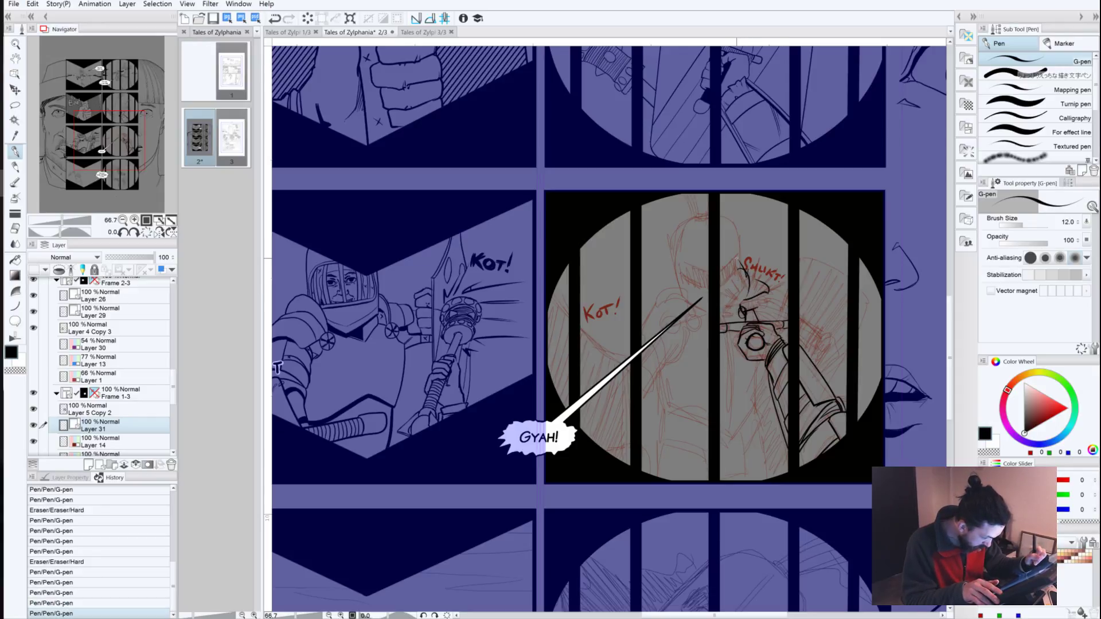
pyautogui.moveTo(738, 262); pyautogui.dragTo(747, 278)
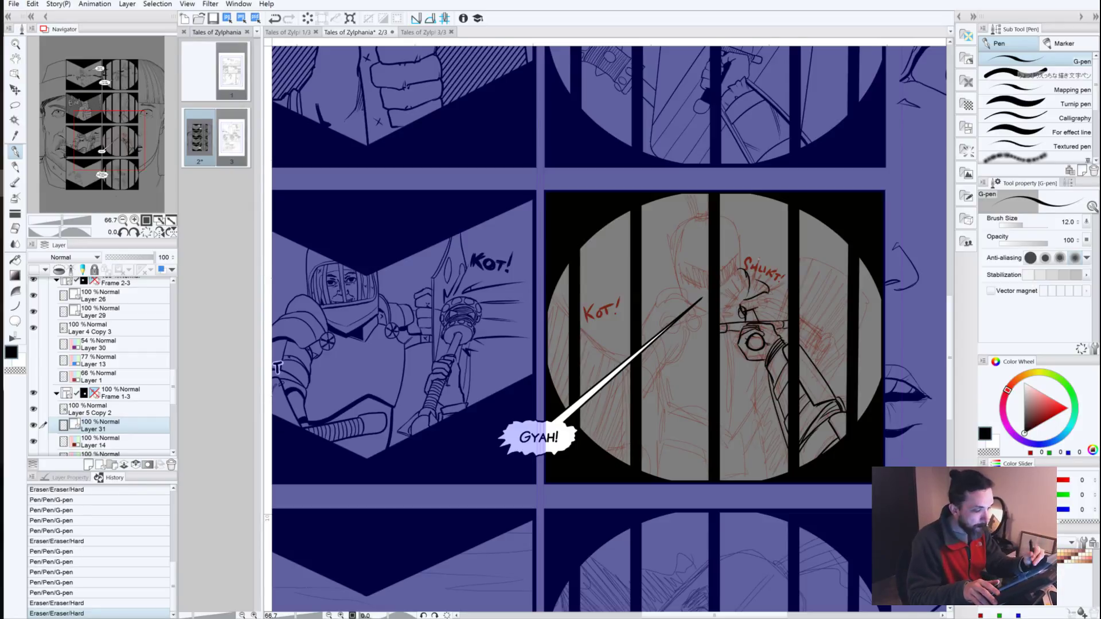
pyautogui.click(747, 277)
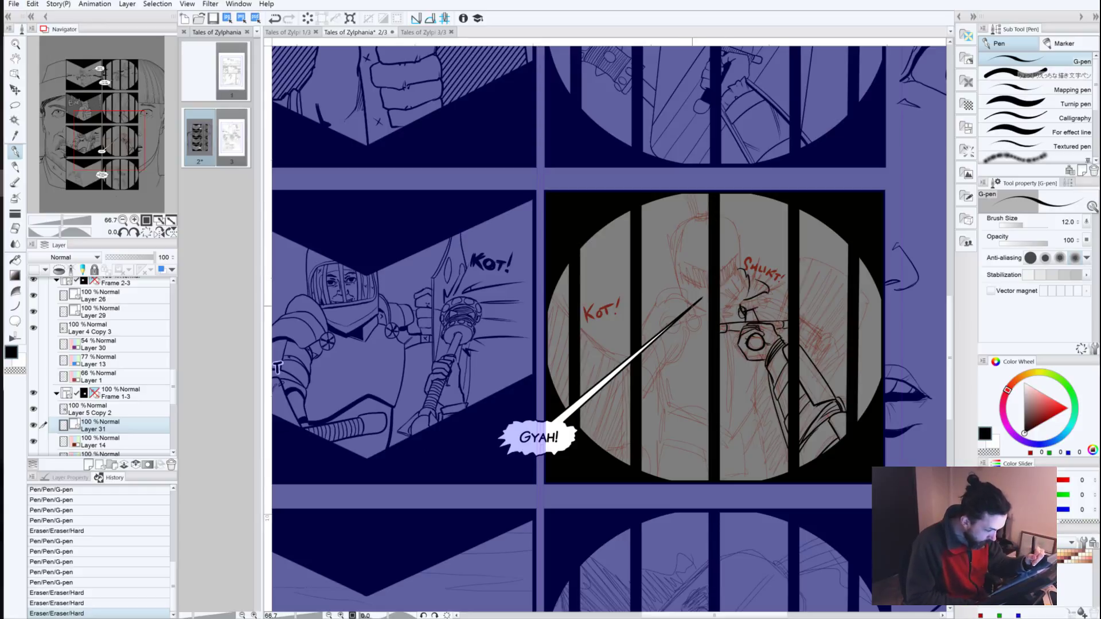
# Step: Ink the rounded shoulder and upper arm of the central figure around the tip of the "Gyah!" balloon tail, undoing the first attempts
pyautogui.moveTo(693, 317)
pyautogui.mouseDown()
pyautogui.moveTo(680, 287)
pyautogui.moveTo(648, 309)
pyautogui.mouseUp()
pyautogui.hotkey('ctrl', 'z')
pyautogui.hotkey('ctrl', 'z')
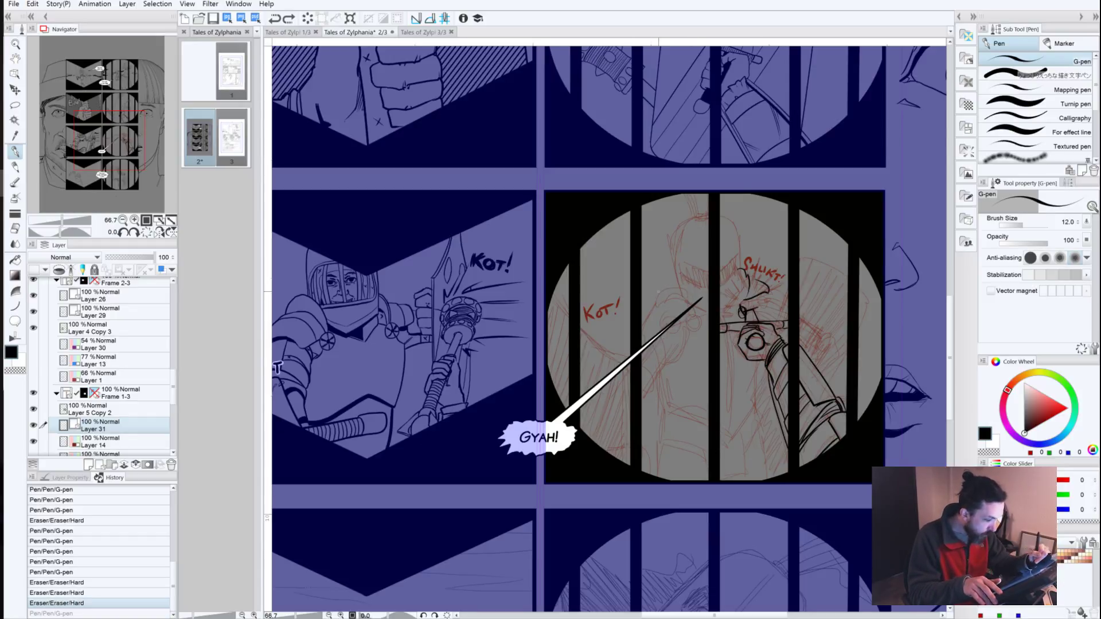
pyautogui.moveTo(689, 299)
pyautogui.mouseDown()
pyautogui.moveTo(655, 309)
pyautogui.moveTo(672, 282)
pyautogui.moveTo(658, 303)
pyautogui.mouseUp()
pyautogui.hotkey('ctrl', 'z')
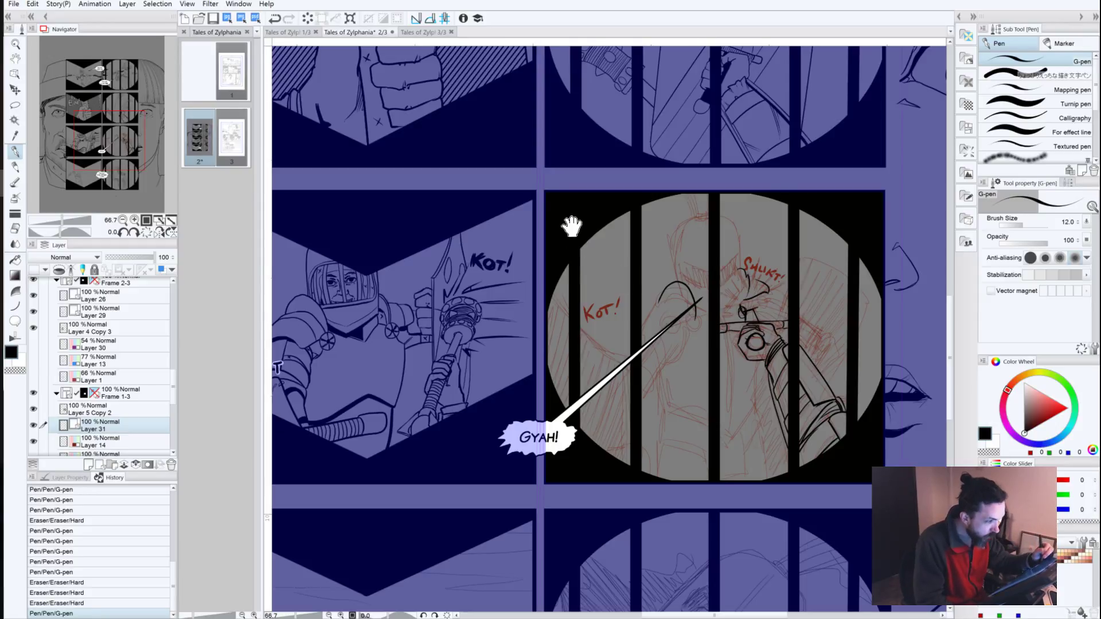
pyautogui.moveTo(573, 160); pyautogui.dragTo(556, 418)
pyautogui.moveTo(541, 364); pyautogui.dragTo(547, 37)
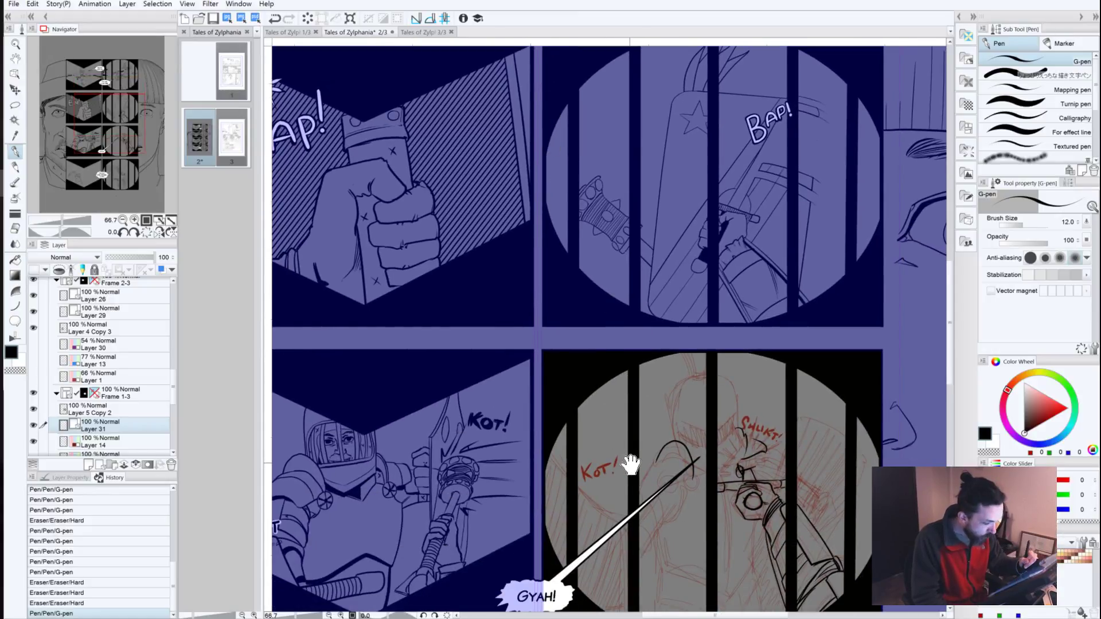
pyautogui.moveTo(631, 465); pyautogui.dragTo(654, 350)
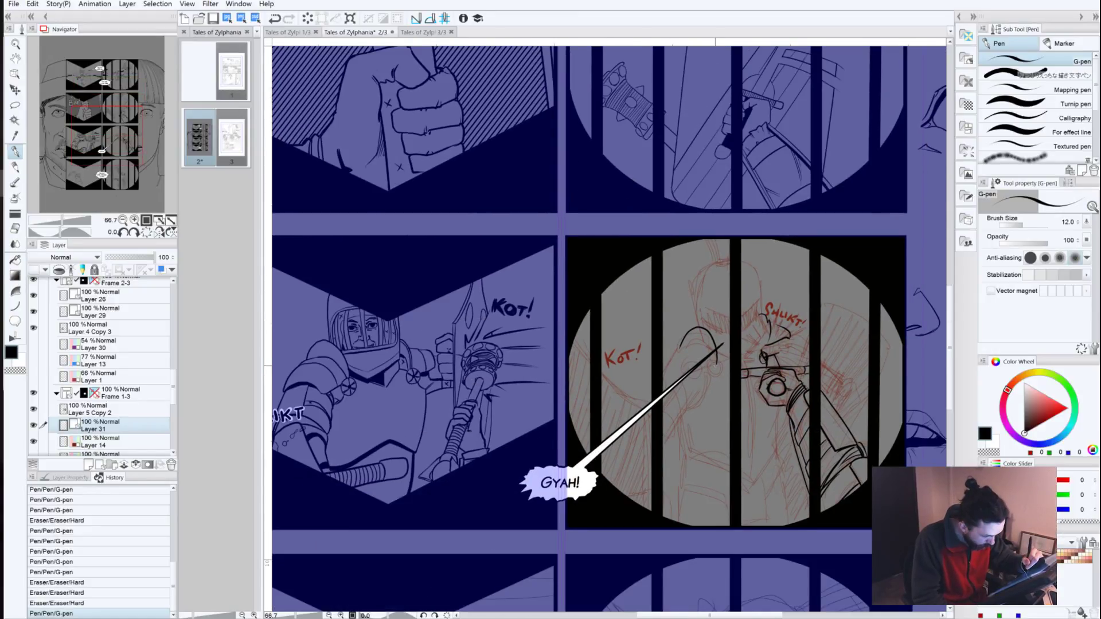
pyautogui.moveTo(714, 371)
pyautogui.mouseDown()
pyautogui.moveTo(709, 355)
pyautogui.moveTo(679, 346)
pyautogui.moveTo(700, 384)
pyautogui.moveTo(695, 396)
pyautogui.mouseUp()
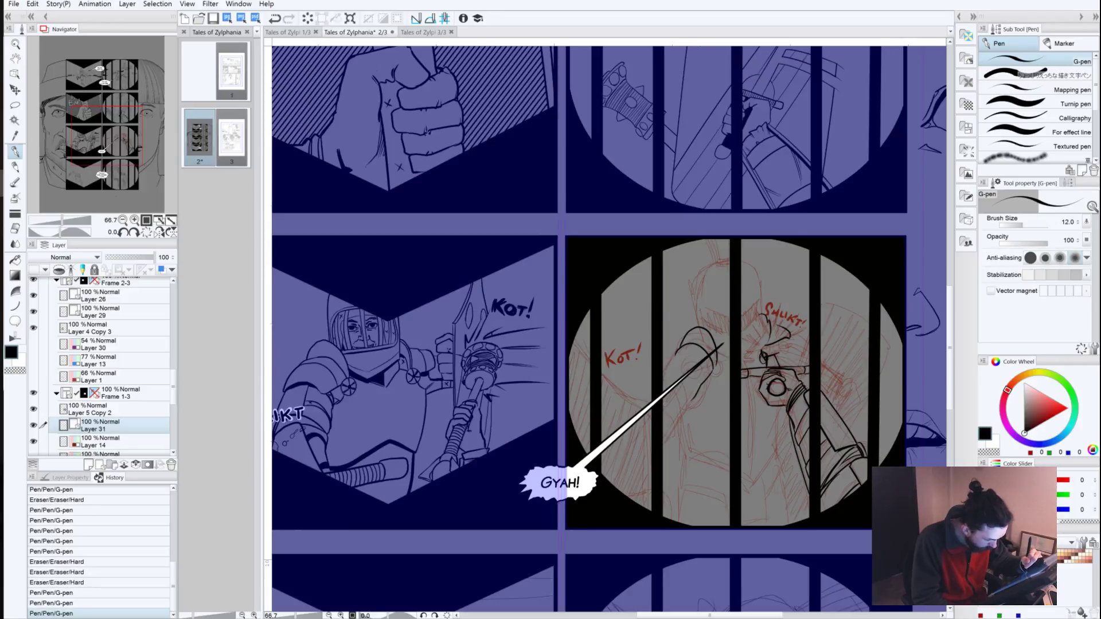
# Step: Ink the short edge at the lower end of the central figure's upper arm beside the balloon tail, undoing the first strokes and erasing the excess
pyautogui.moveTo(686, 397); pyautogui.dragTo(660, 380)
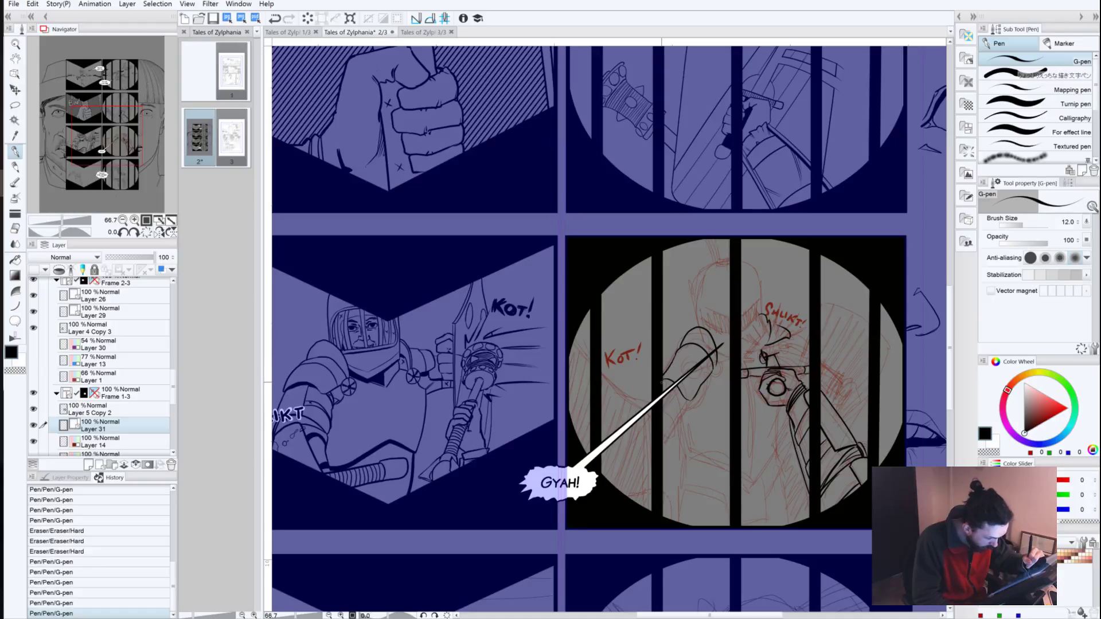
pyautogui.hotkey('ctrl', 'z')
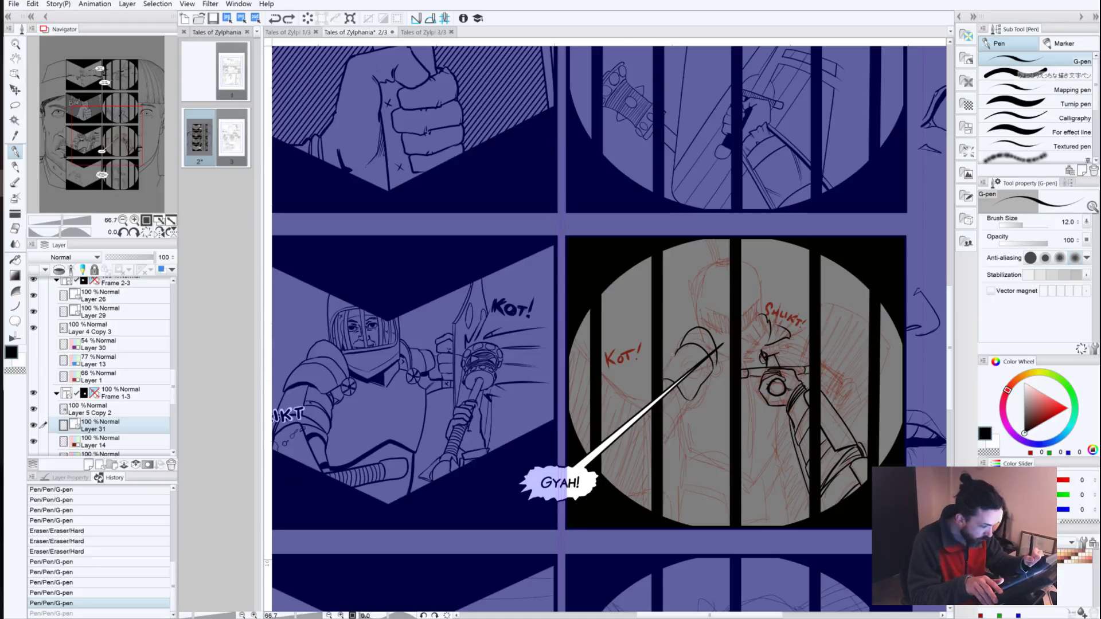
pyautogui.moveTo(672, 362); pyautogui.dragTo(662, 378)
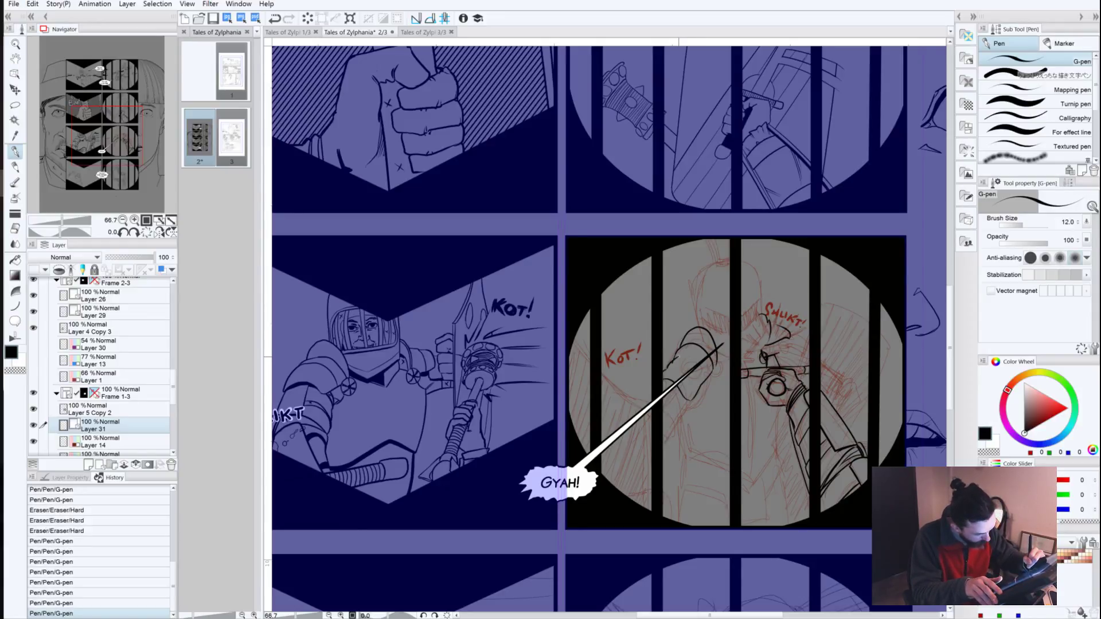
pyautogui.hotkey('ctrl', 'z')
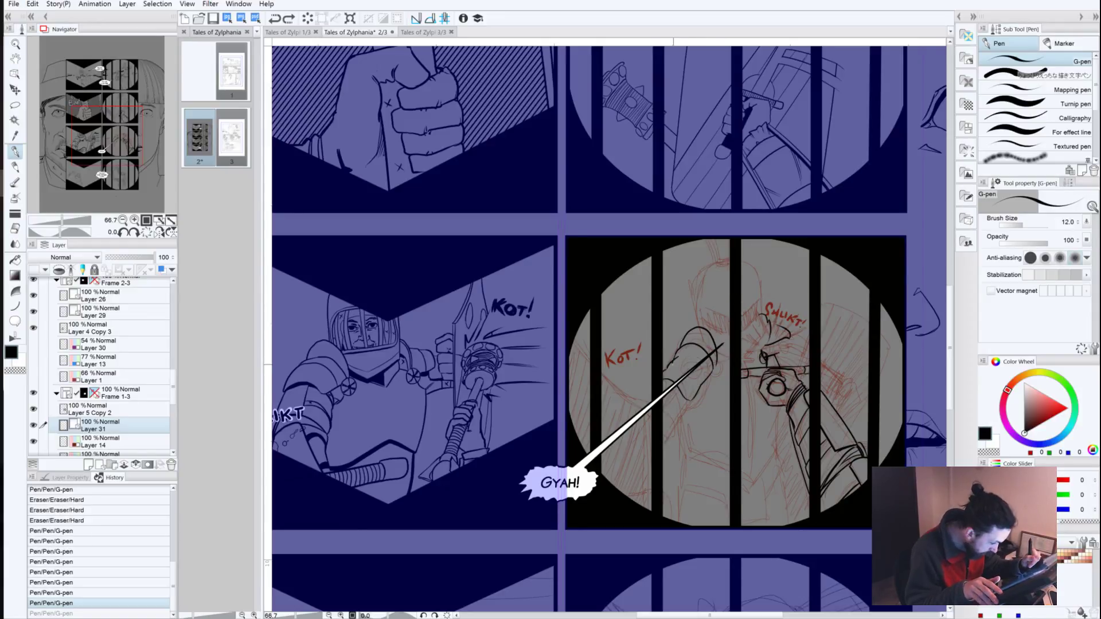
pyautogui.click(656, 390)
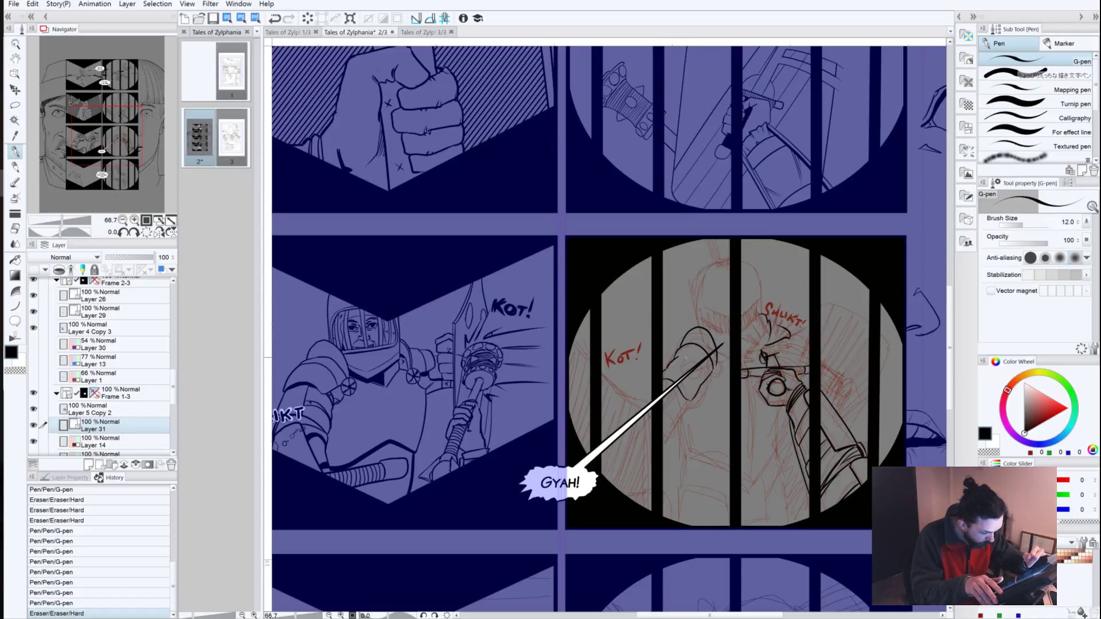
# Step: Ink the elbow and forearm bands of the central figure's arm below the "Gyah!" balloon tail, undoing the unwanted strokes
pyautogui.moveTo(651, 49); pyautogui.dragTo(656, 440)
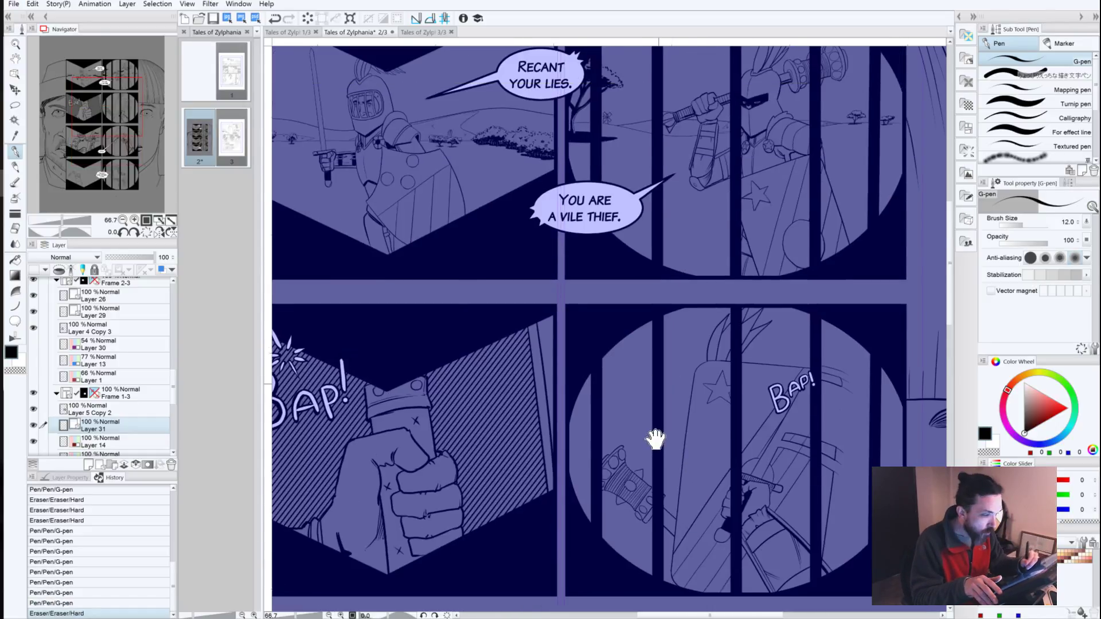
pyautogui.moveTo(669, 385); pyautogui.dragTo(647, 457)
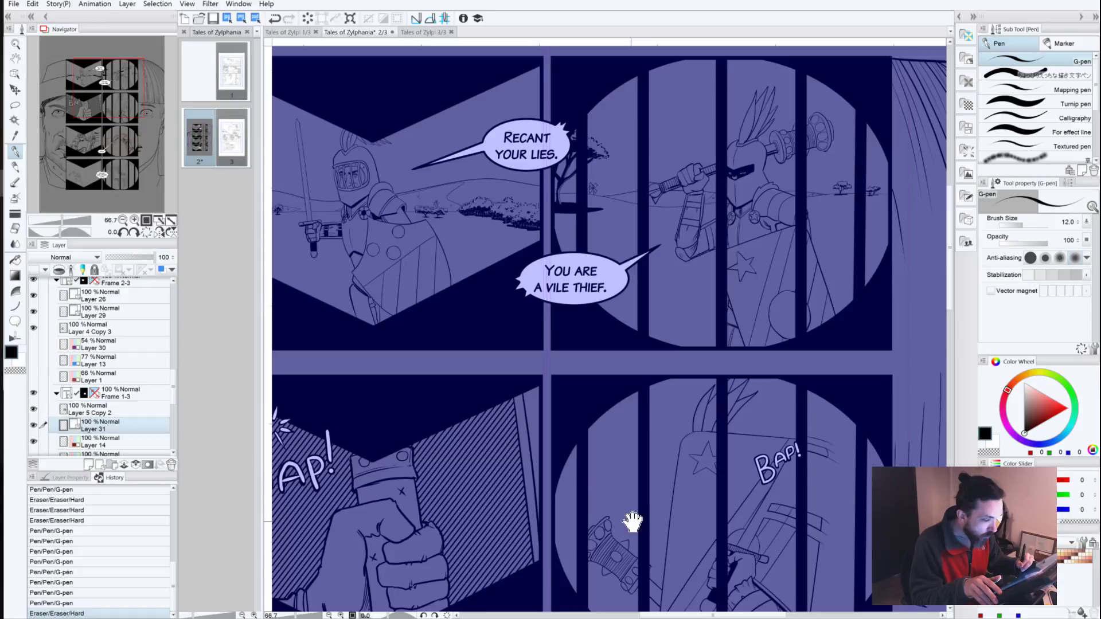
pyautogui.moveTo(633, 522); pyautogui.dragTo(676, 211)
pyautogui.moveTo(659, 457); pyautogui.dragTo(682, 342)
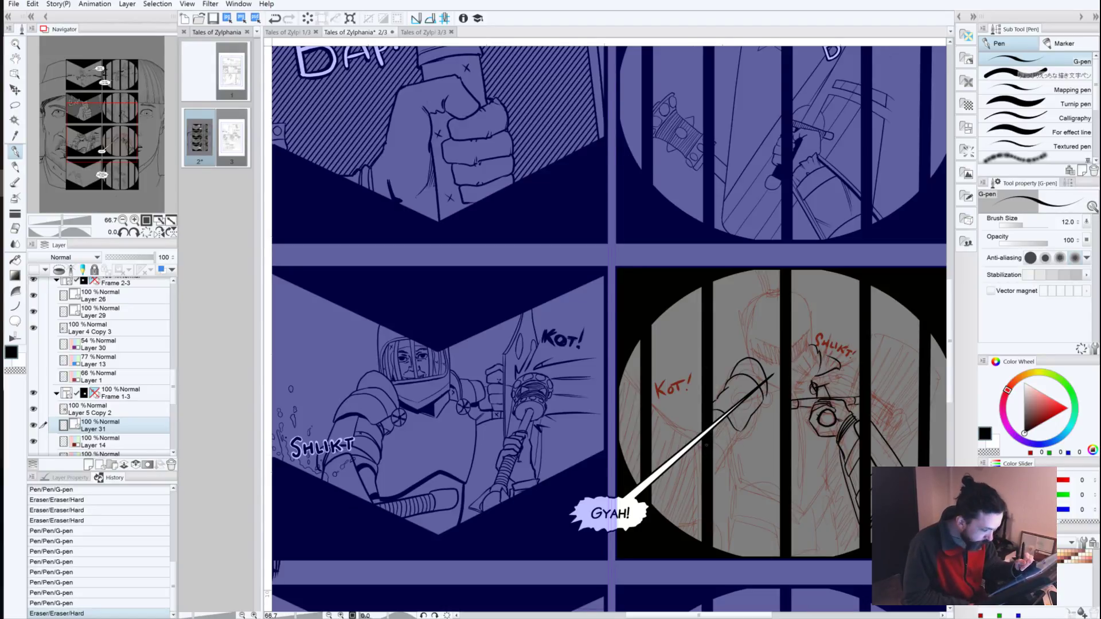
pyautogui.moveTo(696, 167); pyautogui.dragTo(580, 140)
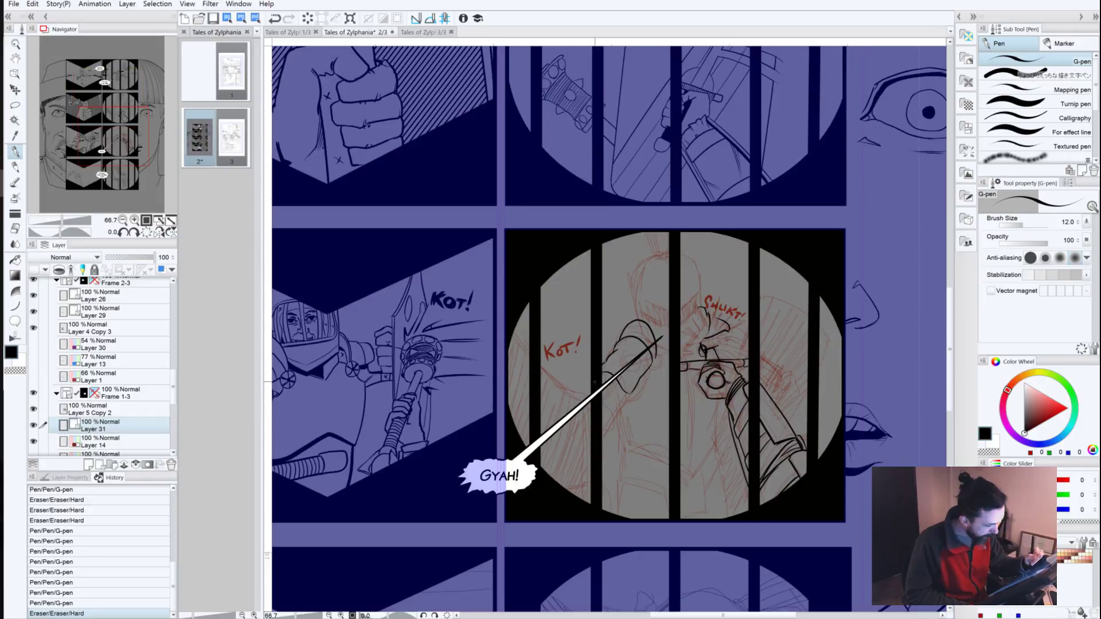
pyautogui.moveTo(607, 378)
pyautogui.mouseDown()
pyautogui.moveTo(620, 409)
pyautogui.moveTo(602, 426)
pyautogui.moveTo(568, 407)
pyautogui.mouseUp()
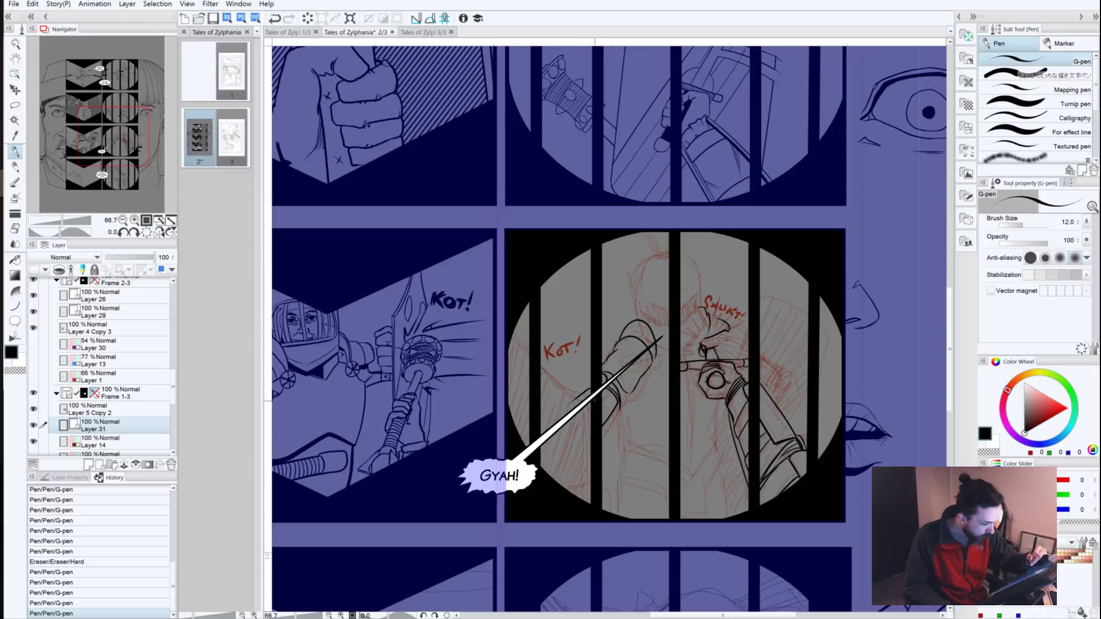
pyautogui.hotkey('ctrl', 'z')
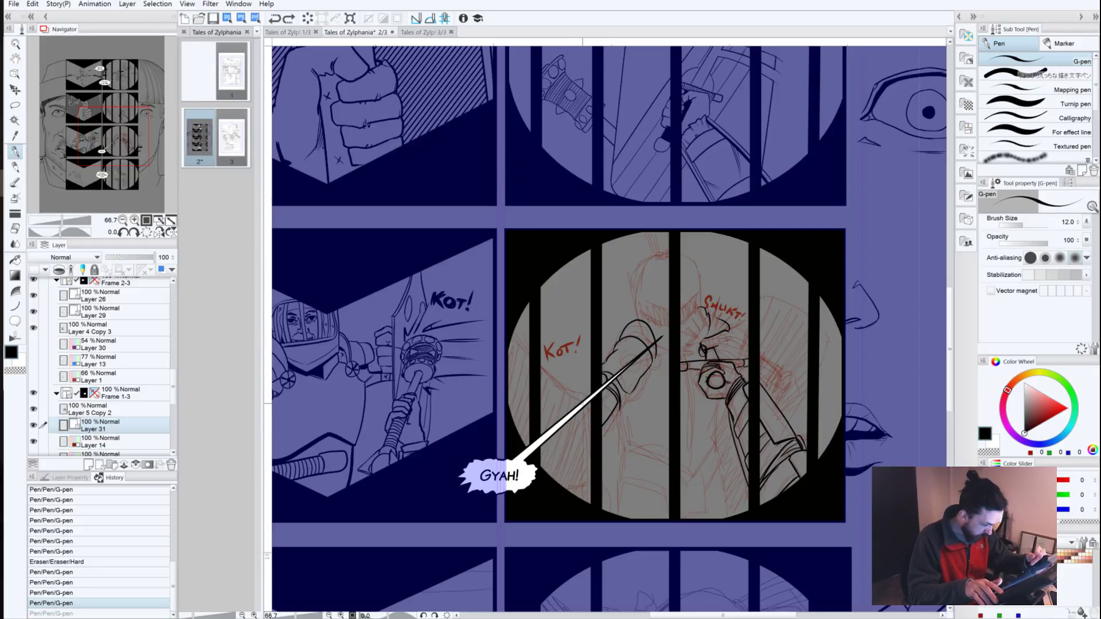
pyautogui.hotkey('ctrl', 'z')
pyautogui.moveTo(605, 389)
pyautogui.mouseDown()
pyautogui.moveTo(590, 415)
pyautogui.moveTo(620, 419)
pyautogui.moveTo(602, 439)
pyautogui.moveTo(586, 430)
pyautogui.mouseUp()
pyautogui.hotkey('ctrl', 'z')
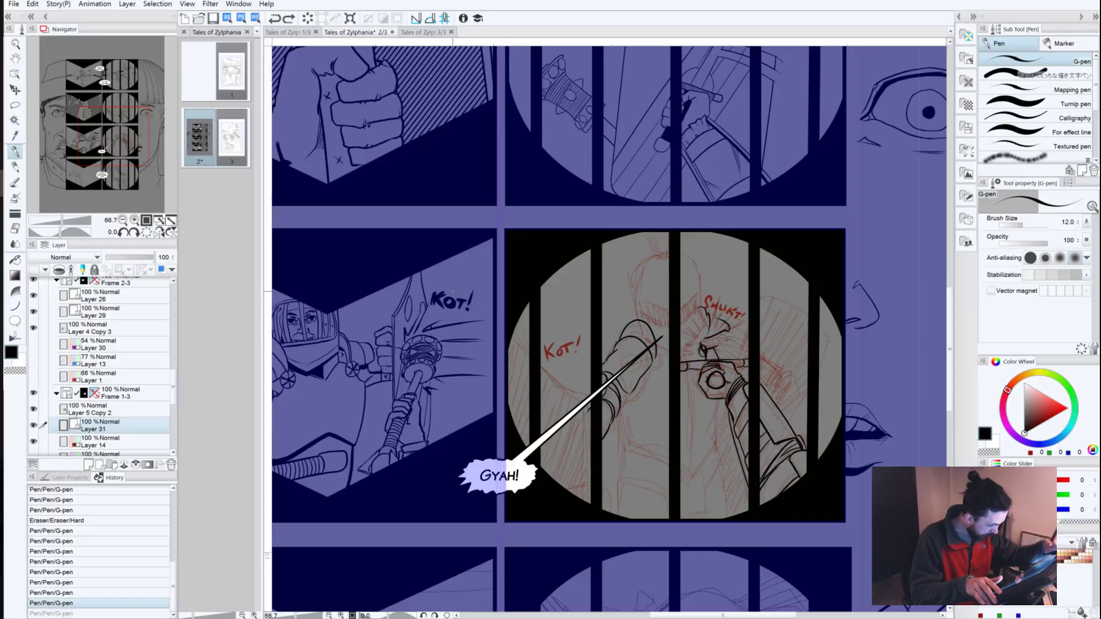
# Step: Ink the curved outline sweeping beneath the "Kot!" lettering and the edge running down beside the bar
pyautogui.moveTo(512, 331); pyautogui.dragTo(570, 387)
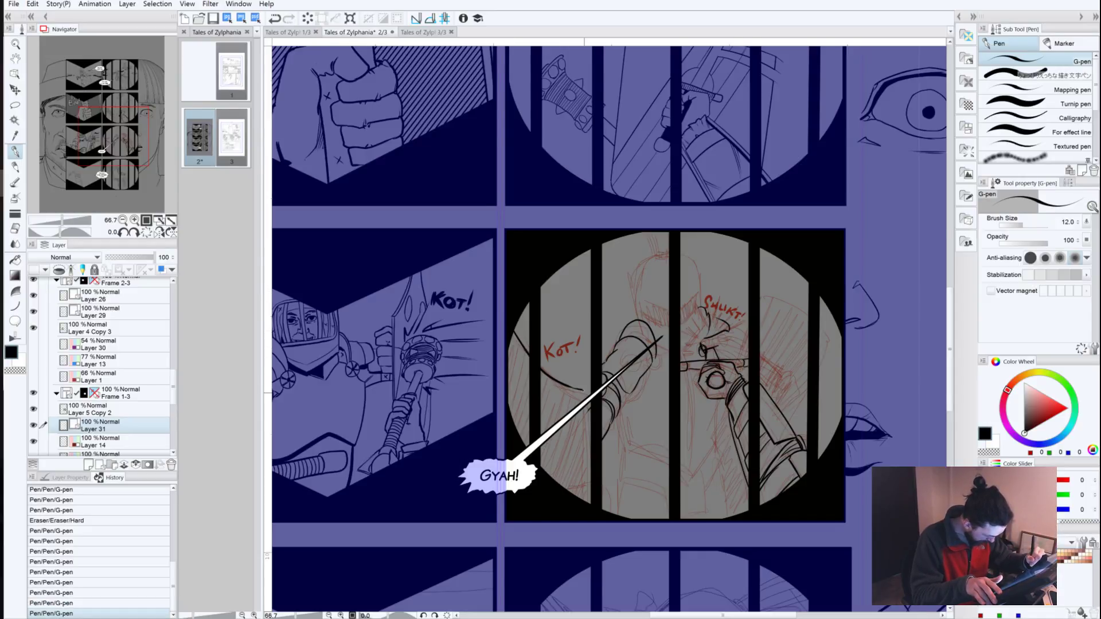
pyautogui.moveTo(585, 405); pyautogui.dragTo(591, 457)
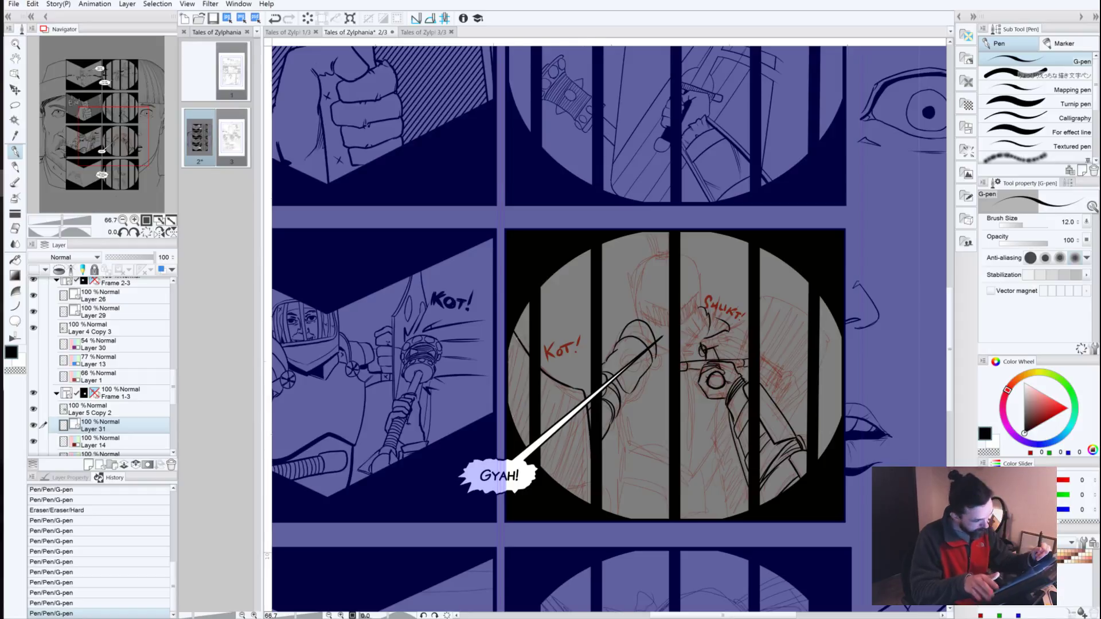
pyautogui.moveTo(582, 391); pyautogui.dragTo(583, 388)
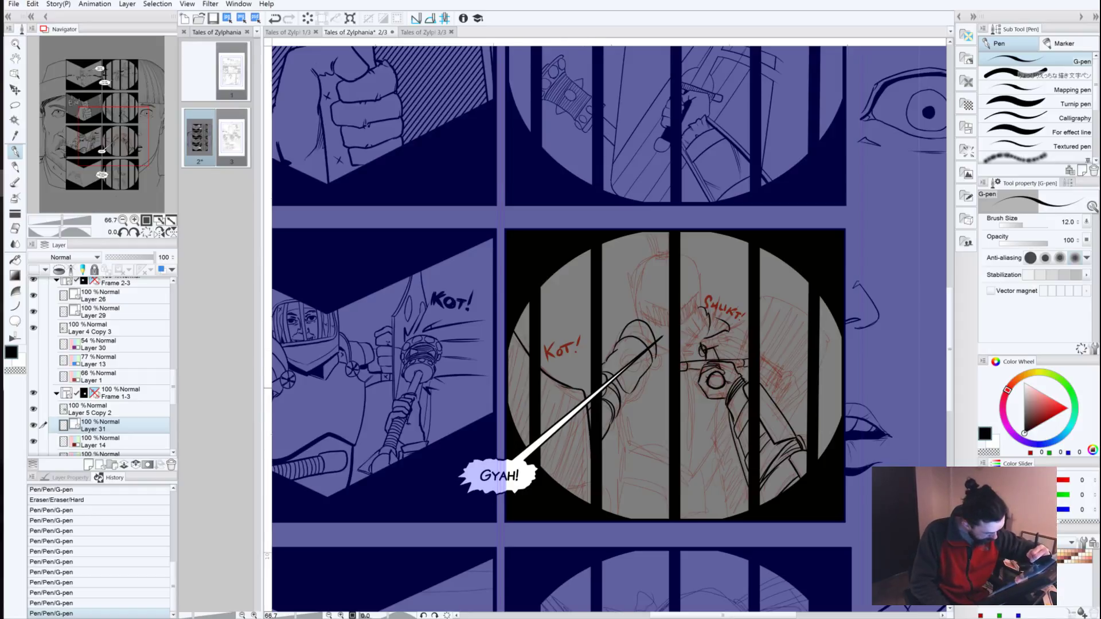
pyautogui.hotkey('ctrl', 'z')
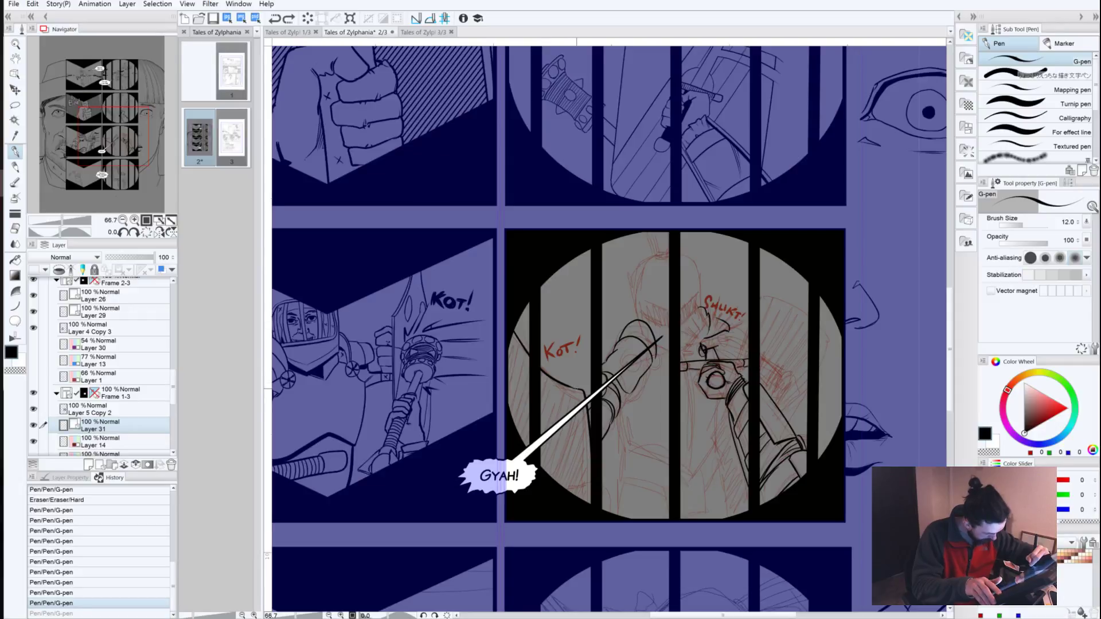
pyautogui.hotkey('ctrl', 'y')
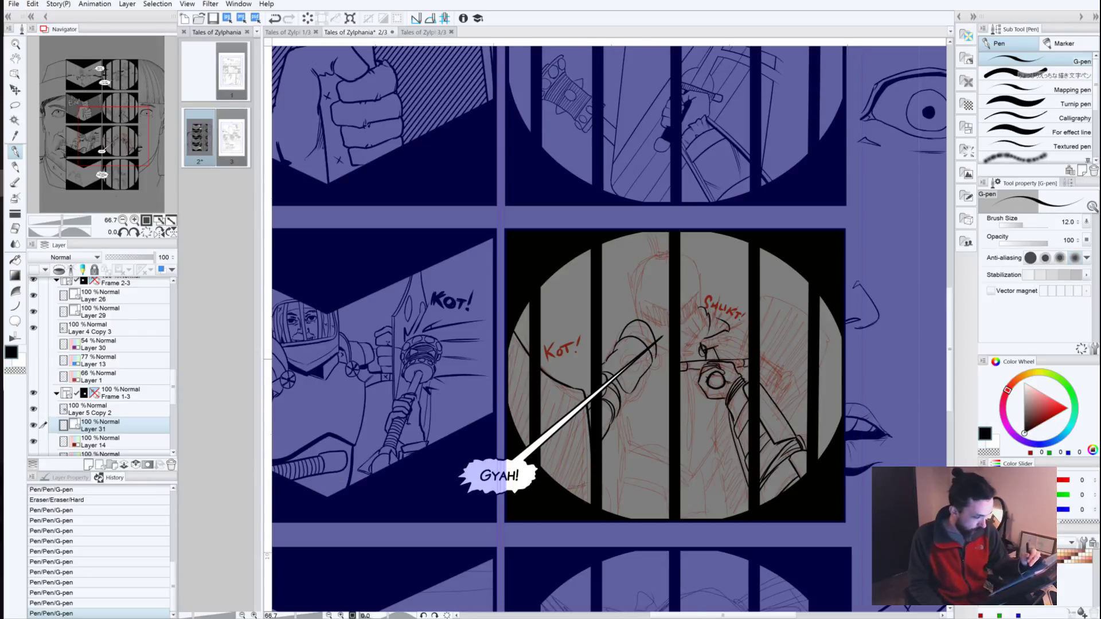
# Step: Ink the pointed lower edge of the central figure's breastplate and its side up towards the hilt, undoing the first attempt at both halves
pyautogui.moveTo(483, 115); pyautogui.dragTo(469, 538)
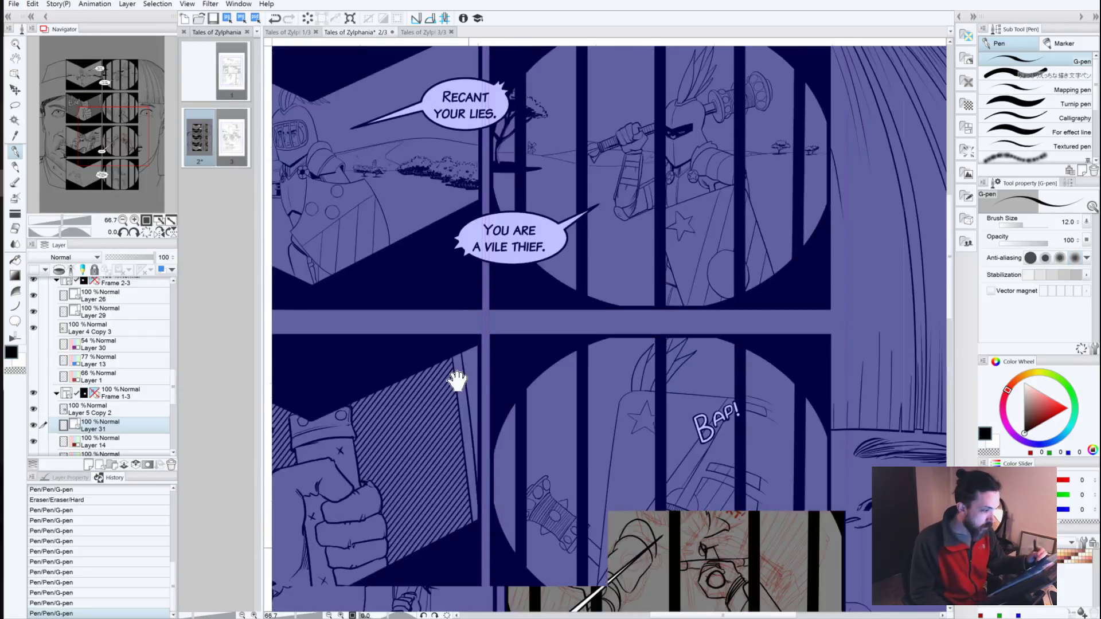
pyautogui.moveTo(466, 430); pyautogui.dragTo(470, 184)
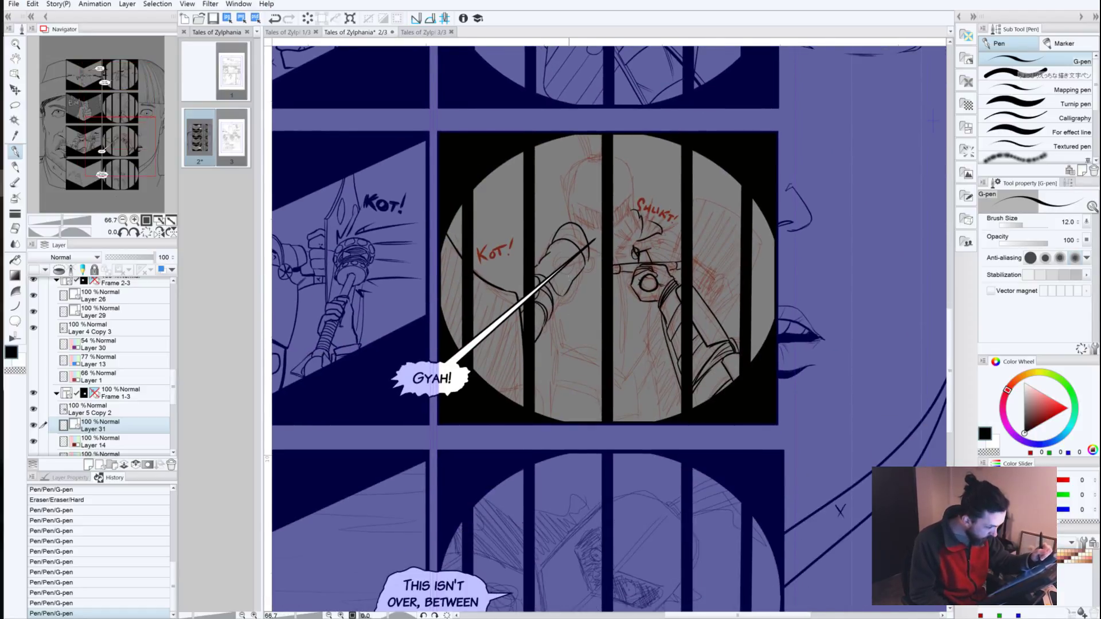
pyautogui.moveTo(559, 298)
pyautogui.mouseDown()
pyautogui.moveTo(550, 318)
pyautogui.moveTo(558, 348)
pyautogui.moveTo(601, 367)
pyautogui.mouseUp()
pyautogui.moveTo(657, 300); pyautogui.dragTo(628, 369)
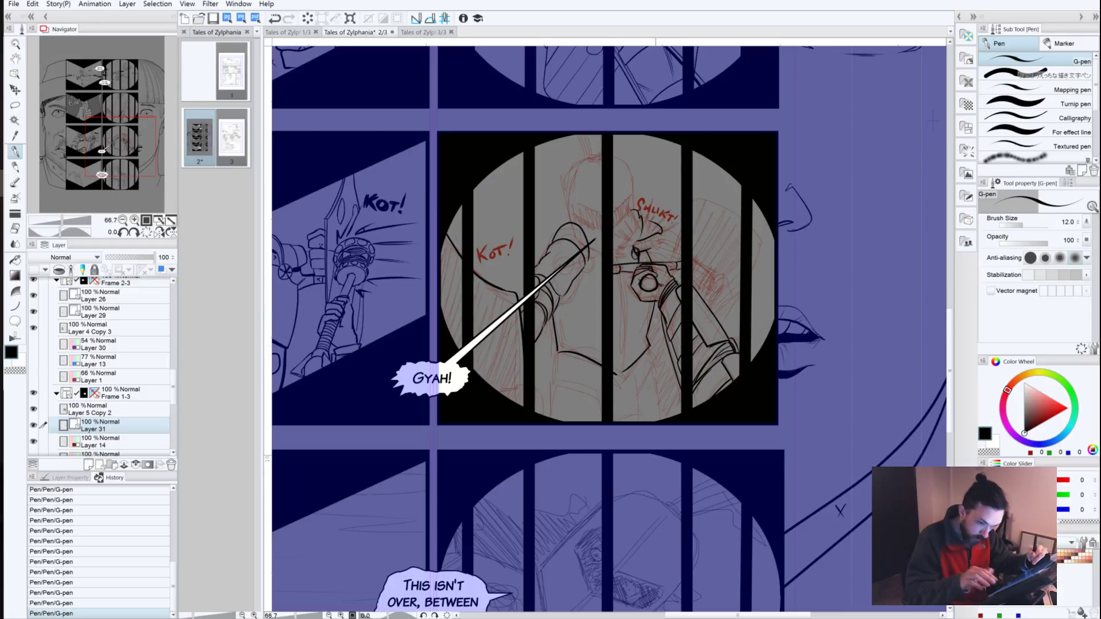
pyautogui.hotkey('ctrl', 'z')
pyautogui.hotkey('ctrl', 'z')
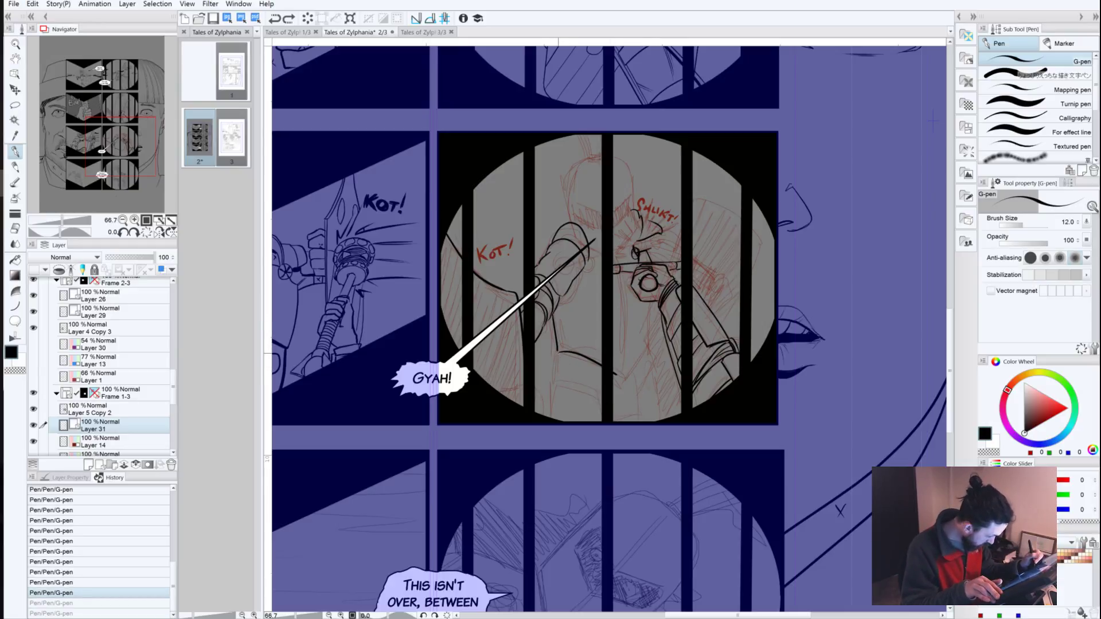
pyautogui.hotkey('ctrl', 'z')
pyautogui.moveTo(558, 352); pyautogui.dragTo(625, 386)
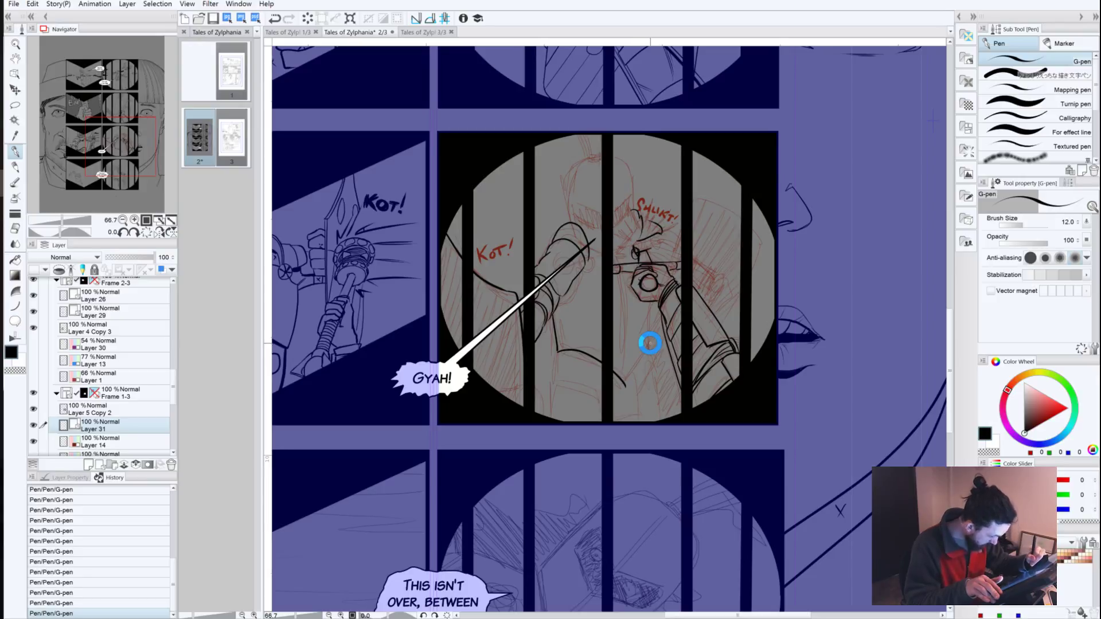
pyautogui.moveTo(626, 382)
pyautogui.mouseDown()
pyautogui.moveTo(646, 348)
pyautogui.moveTo(625, 379)
pyautogui.mouseUp()
pyautogui.hotkey('ctrl', 'z')
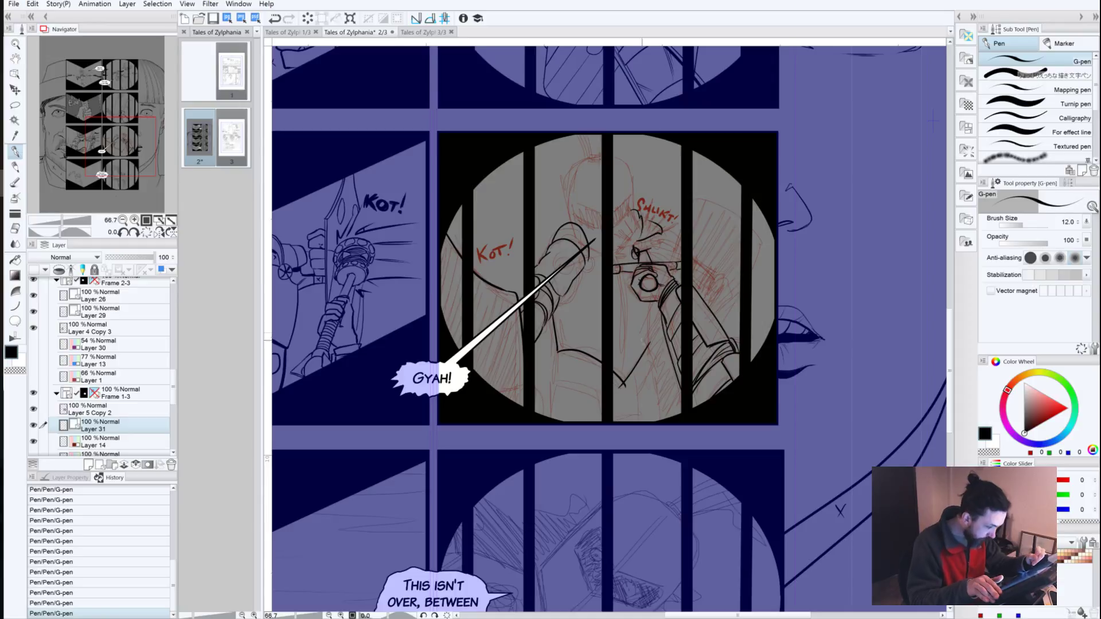
pyautogui.moveTo(649, 343); pyautogui.dragTo(648, 333)
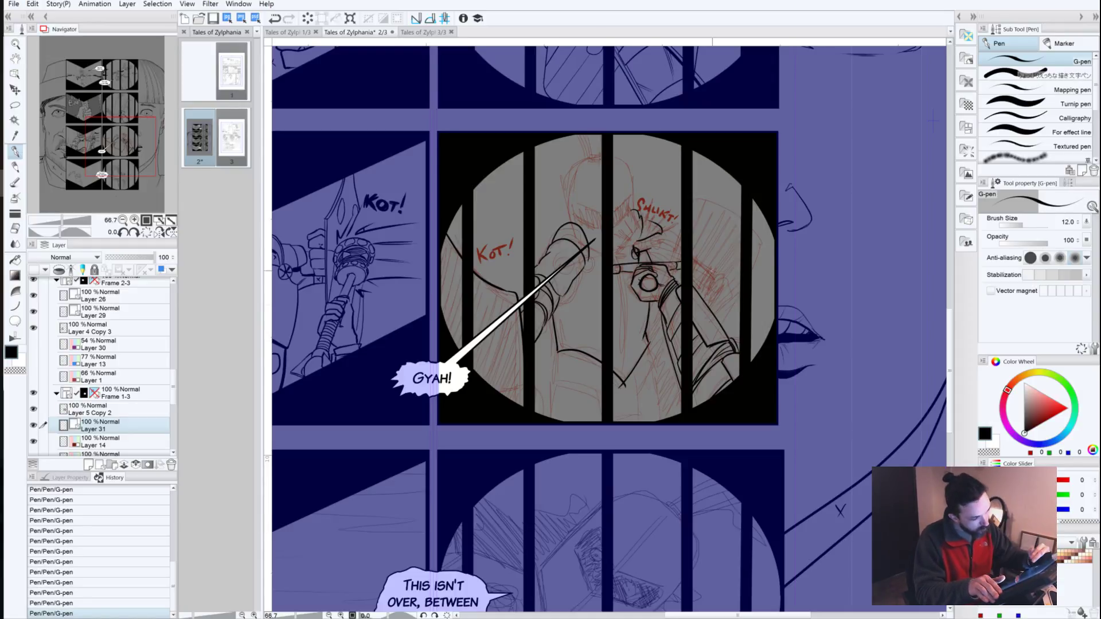
pyautogui.moveTo(646, 335); pyautogui.dragTo(626, 366)
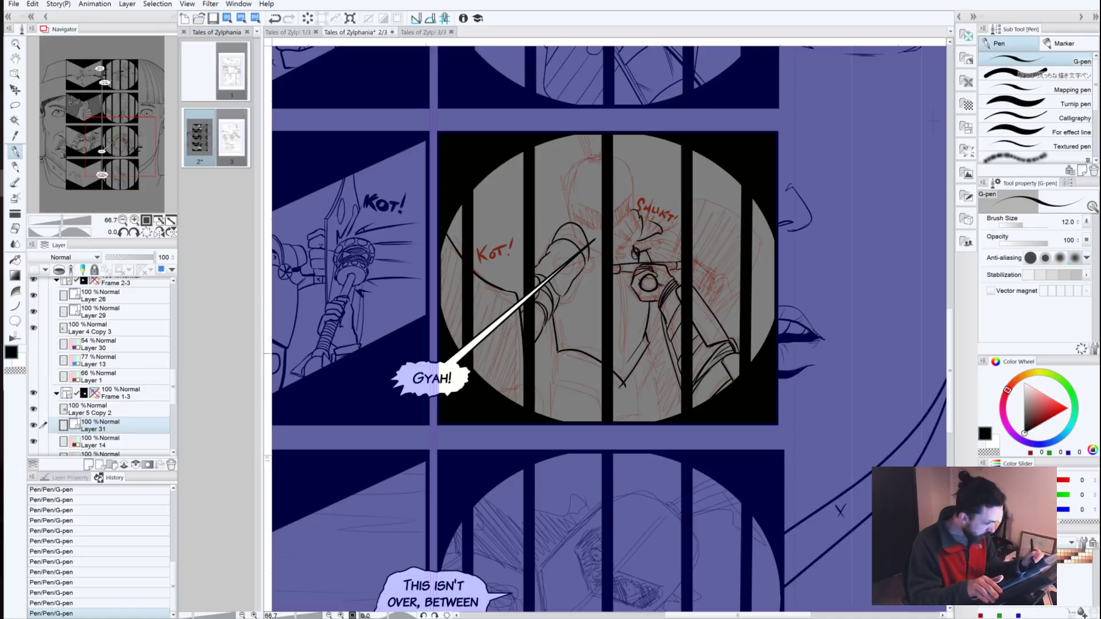
# Step: Ink a second contour just inside the breastplate's pointed lower edge, undoing and redrawing the stroke between the bars
pyautogui.moveTo(562, 342)
pyautogui.mouseDown()
pyautogui.moveTo(619, 364)
pyautogui.moveTo(629, 404)
pyautogui.moveTo(593, 367)
pyautogui.moveTo(620, 315)
pyautogui.moveTo(624, 365)
pyautogui.moveTo(622, 273)
pyautogui.mouseUp()
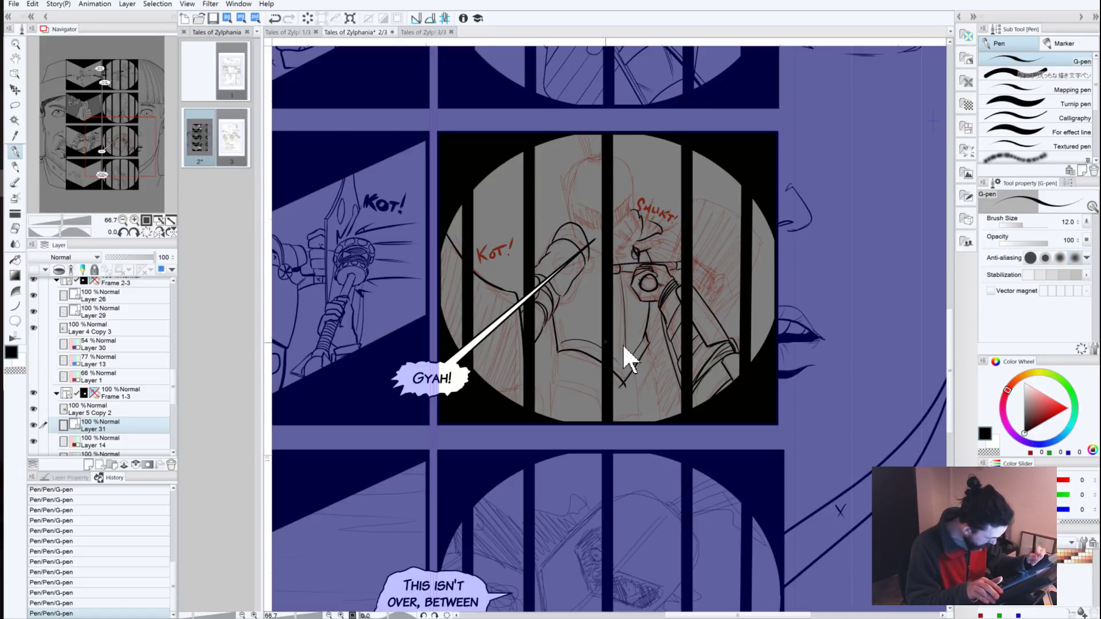
pyautogui.hotkey('ctrl', 'z')
pyautogui.moveTo(624, 367); pyautogui.dragTo(625, 275)
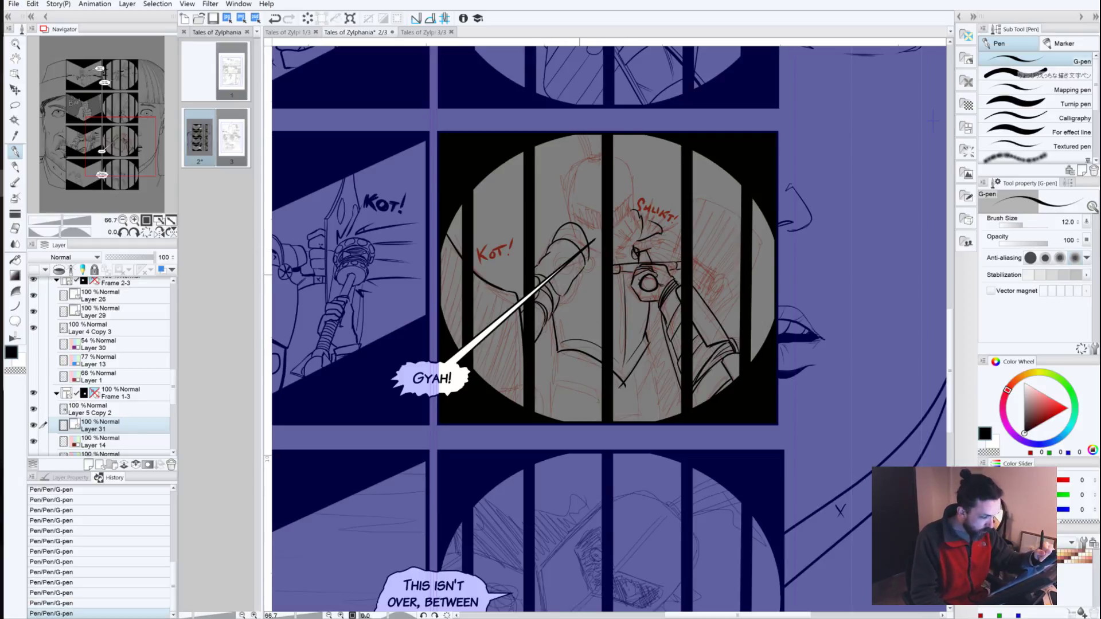
# Step: Ink the plate bands and small round joints on the central figure's upper arm, and undo the attempted shoulder-top lines and their erasures
pyautogui.moveTo(582, 260)
pyautogui.mouseDown()
pyautogui.moveTo(593, 274)
pyautogui.moveTo(567, 295)
pyautogui.moveTo(557, 269)
pyautogui.mouseUp()
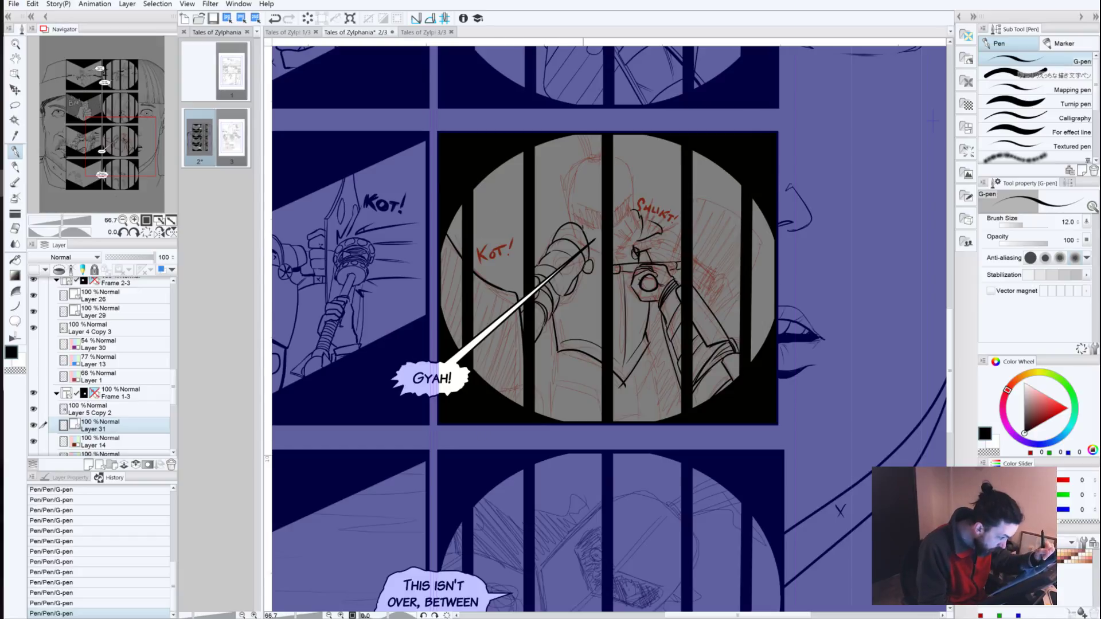
pyautogui.moveTo(584, 241)
pyautogui.mouseDown()
pyautogui.moveTo(568, 215)
pyautogui.moveTo(550, 235)
pyautogui.moveTo(569, 216)
pyautogui.moveTo(580, 227)
pyautogui.moveTo(571, 223)
pyautogui.mouseUp()
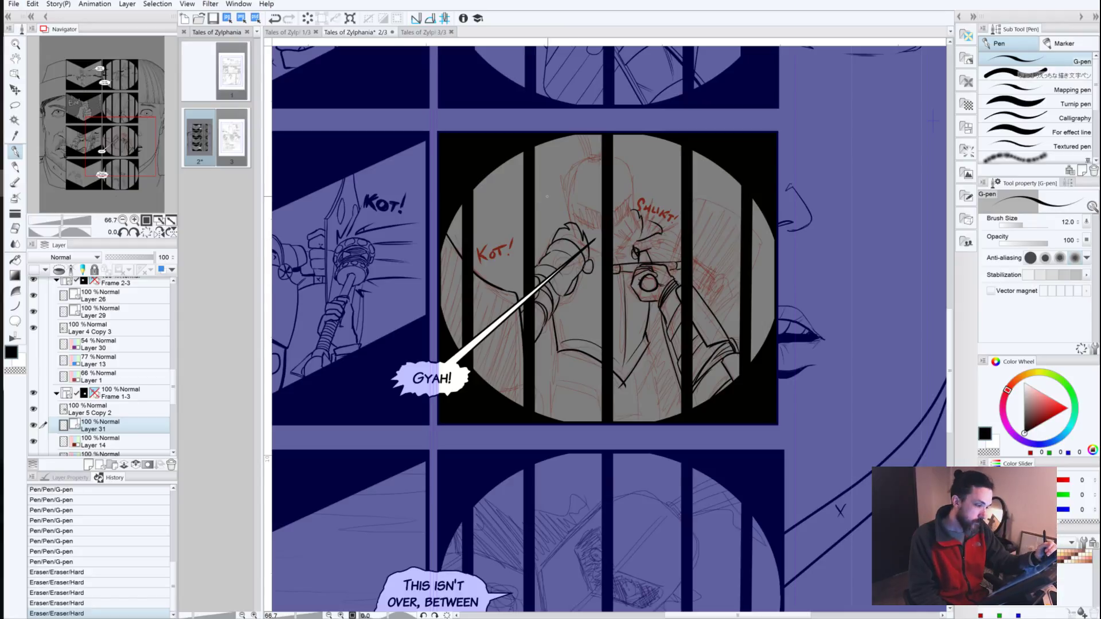
pyautogui.hotkey('ctrl', 'z')
pyautogui.hotkey('ctrl', 'z')
pyautogui.hotkey('ctrl', 'z')
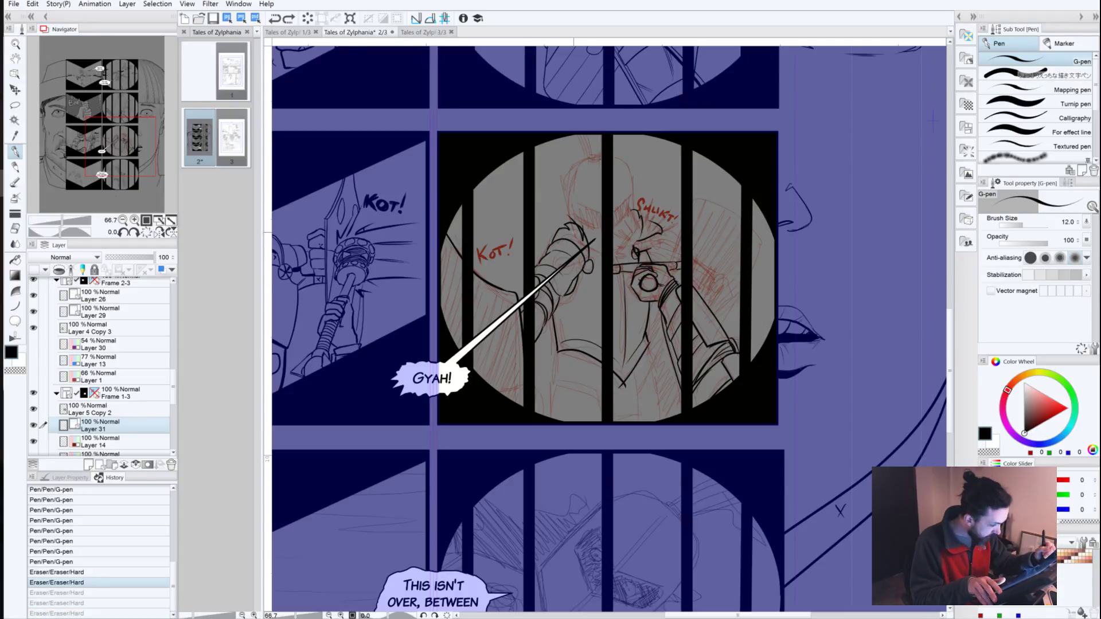
pyautogui.hotkey('ctrl', 'z')
pyautogui.hotkey('ctrl', 'z')
pyautogui.hotkey('ctrl', 'z')
pyautogui.hotkey('ctrl', 'z')
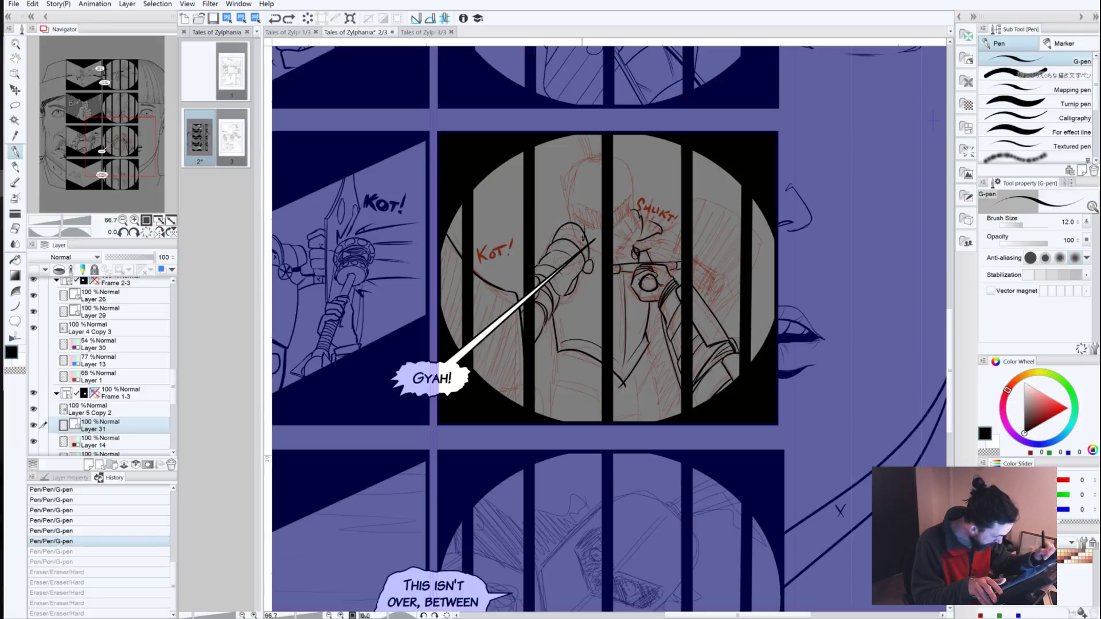
# Step: Redraw the short detail lines at the top of the shoulder beside the balloon tail's tip, undoing the unwanted strokes and erasures
pyautogui.moveTo(582, 237); pyautogui.dragTo(584, 228)
pyautogui.click(584, 232)
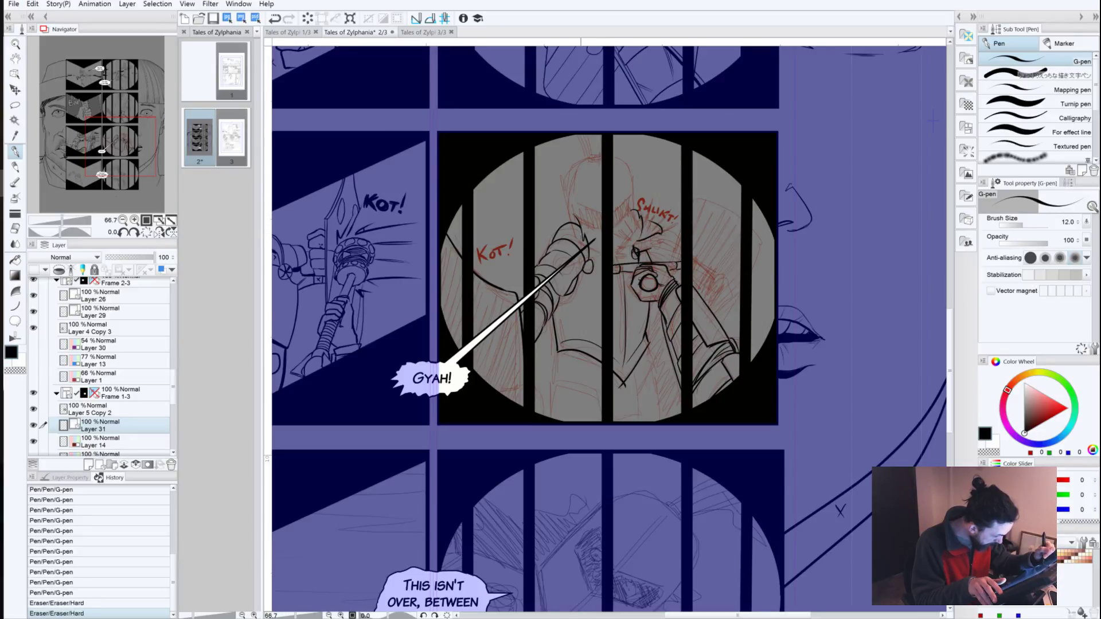
pyautogui.hotkey('ctrl', 'z')
pyautogui.hotkey('ctrl', 'z')
pyautogui.hotkey('ctrl', 'z')
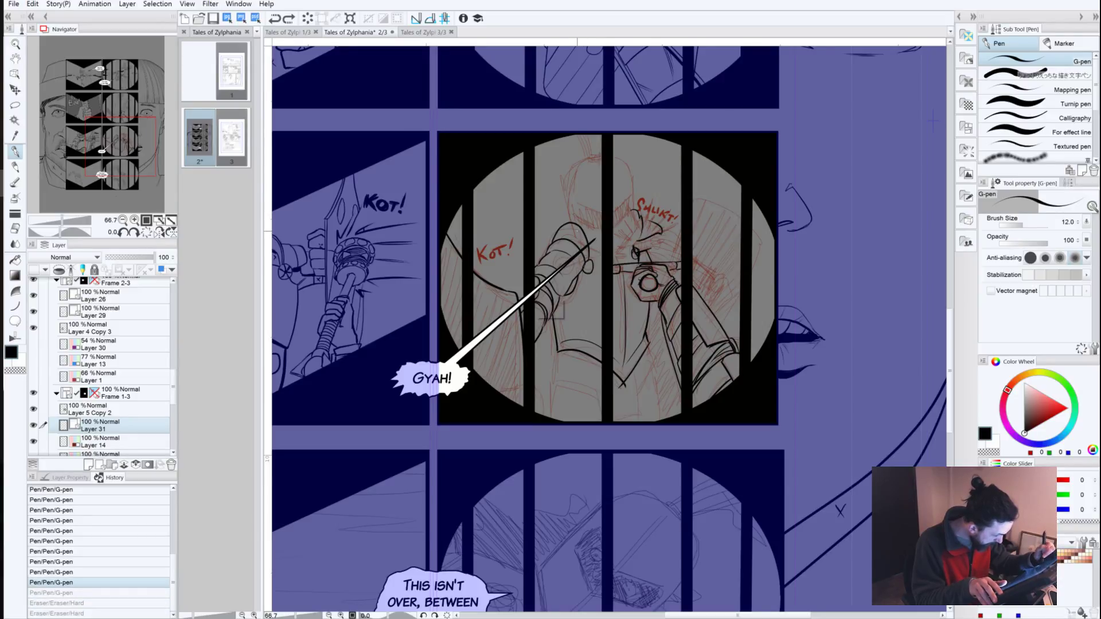
pyautogui.hotkey('ctrl', 'z')
pyautogui.hotkey('ctrl', 'y')
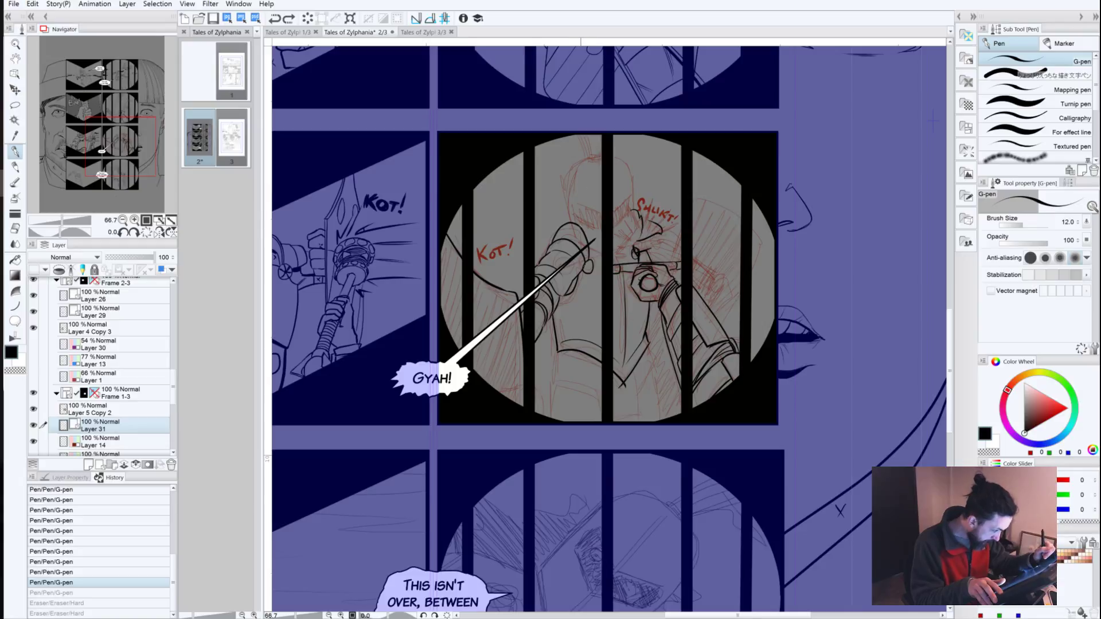
pyautogui.moveTo(578, 227); pyautogui.dragTo(582, 237)
pyautogui.hotkey('ctrl', 'z')
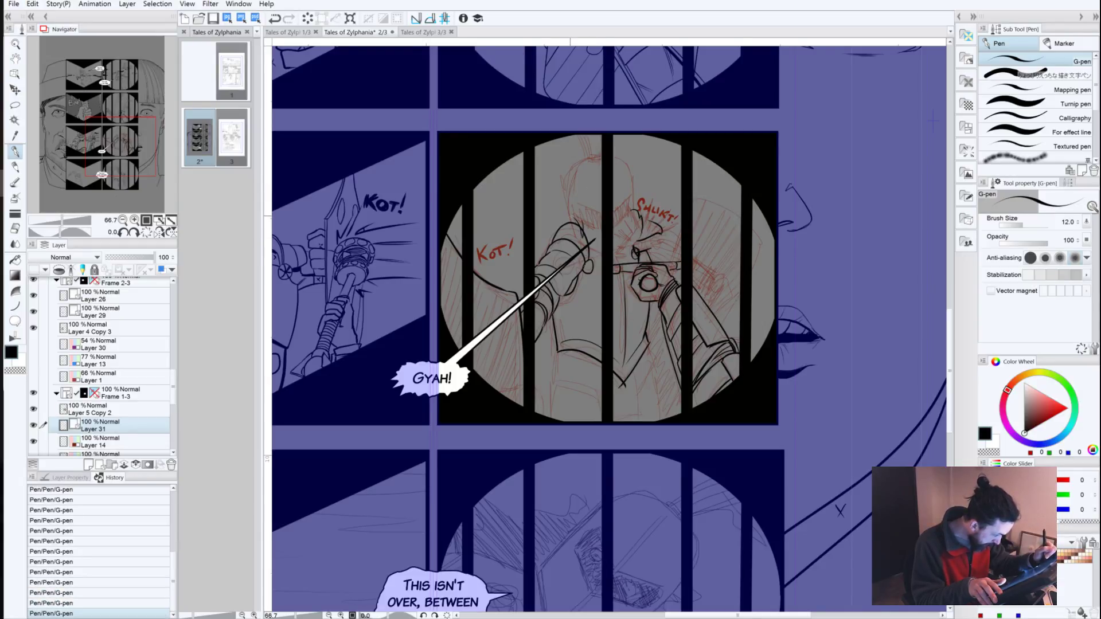
# Step: Refine the short detail lines at the top of the central figure's raised shoulder with small strokes and erasures, undoing and restoring strokes to compare
pyautogui.hotkey('ctrl', 'z')
pyautogui.hotkey('ctrl', 'y')
pyautogui.moveTo(582, 232); pyautogui.dragTo(573, 225)
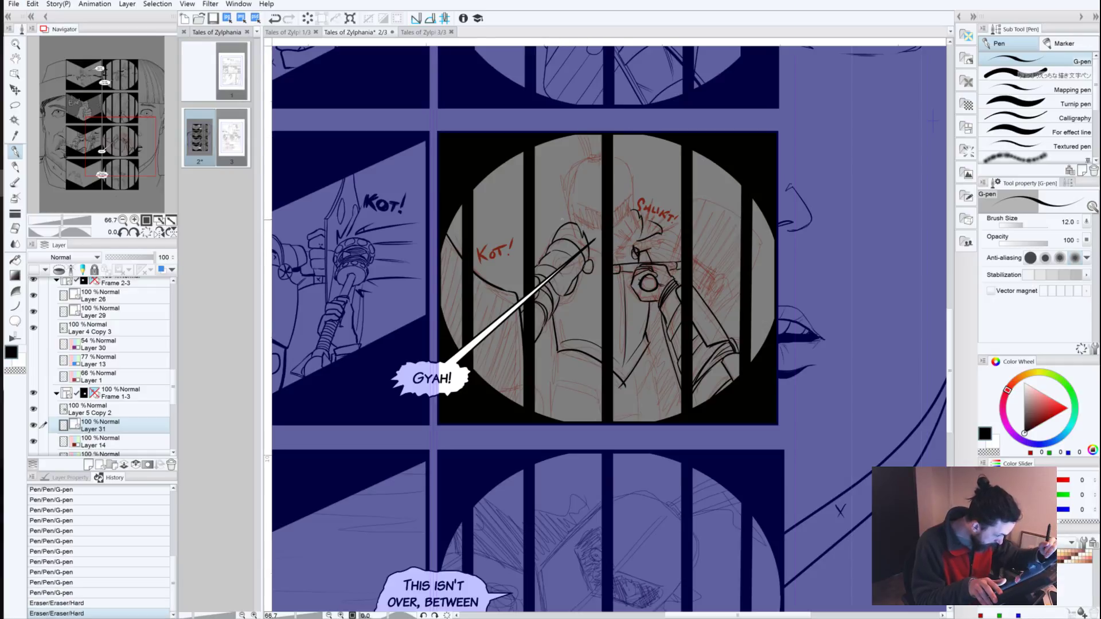
pyautogui.moveTo(561, 226); pyautogui.dragTo(556, 233)
pyautogui.hotkey('ctrl', 'z')
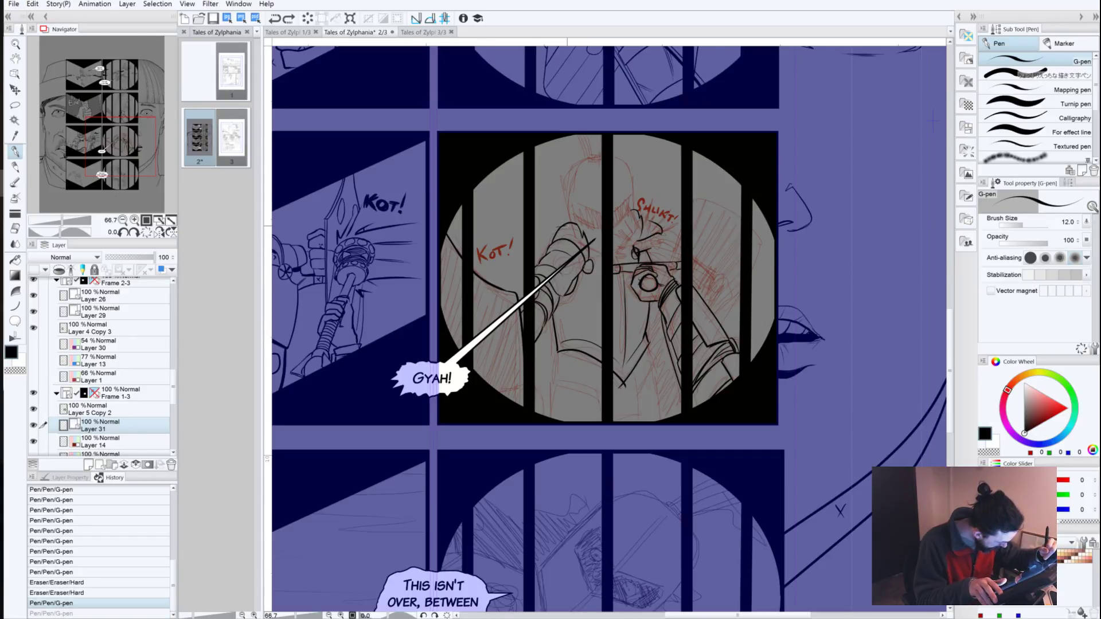
pyautogui.hotkey('ctrl', 'y')
pyautogui.hotkey('ctrl', 'z')
pyautogui.hotkey('ctrl', 'y')
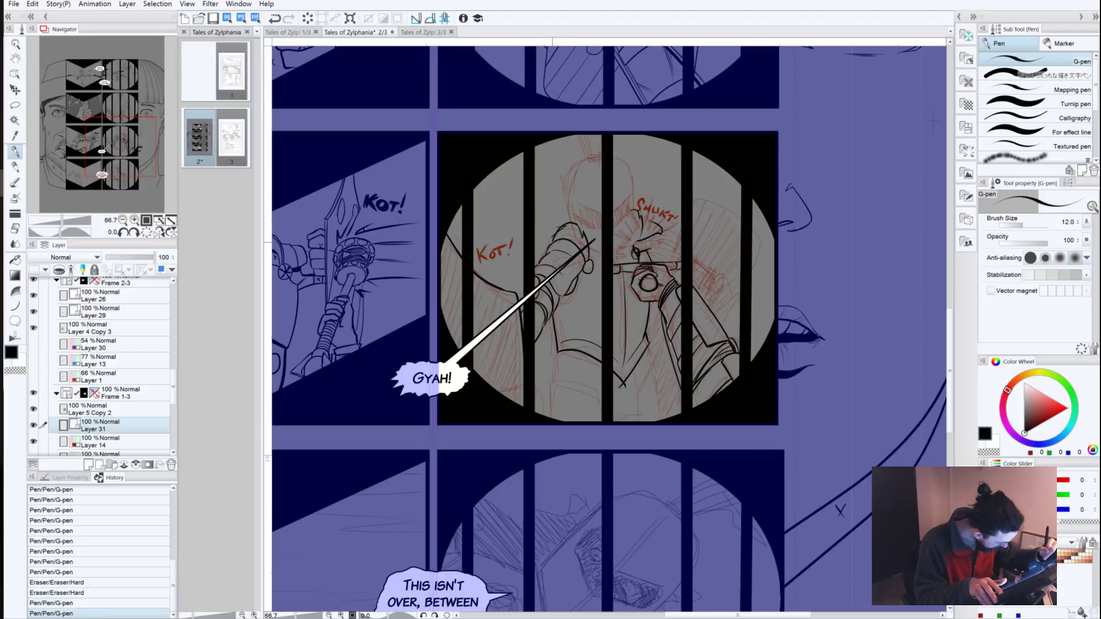
pyautogui.moveTo(554, 231); pyautogui.dragTo(554, 233)
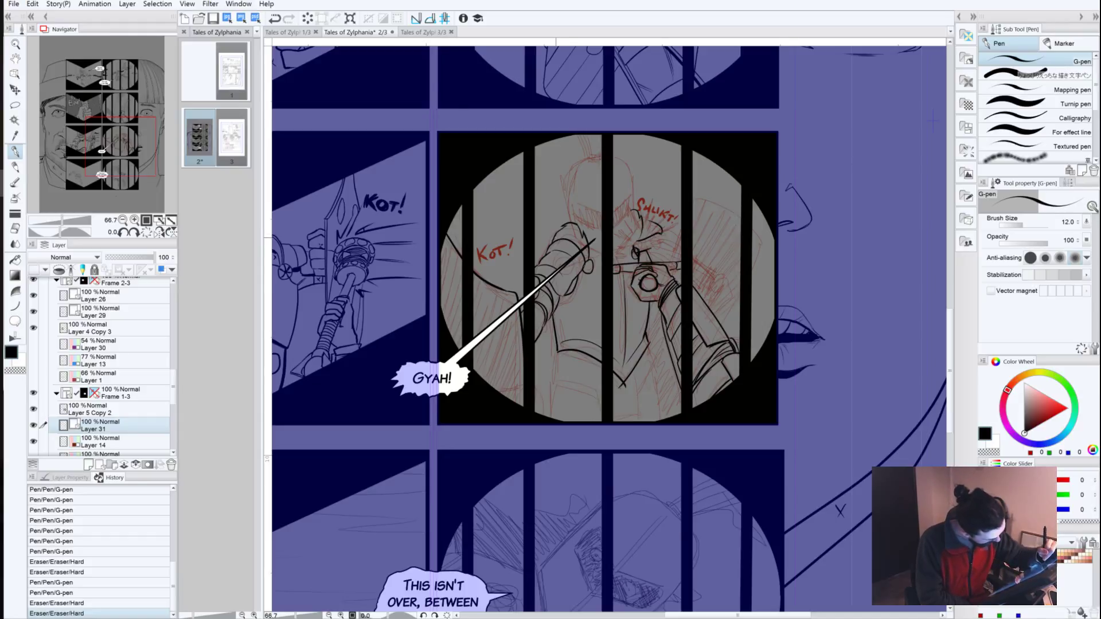
pyautogui.moveTo(552, 243); pyautogui.dragTo(547, 248)
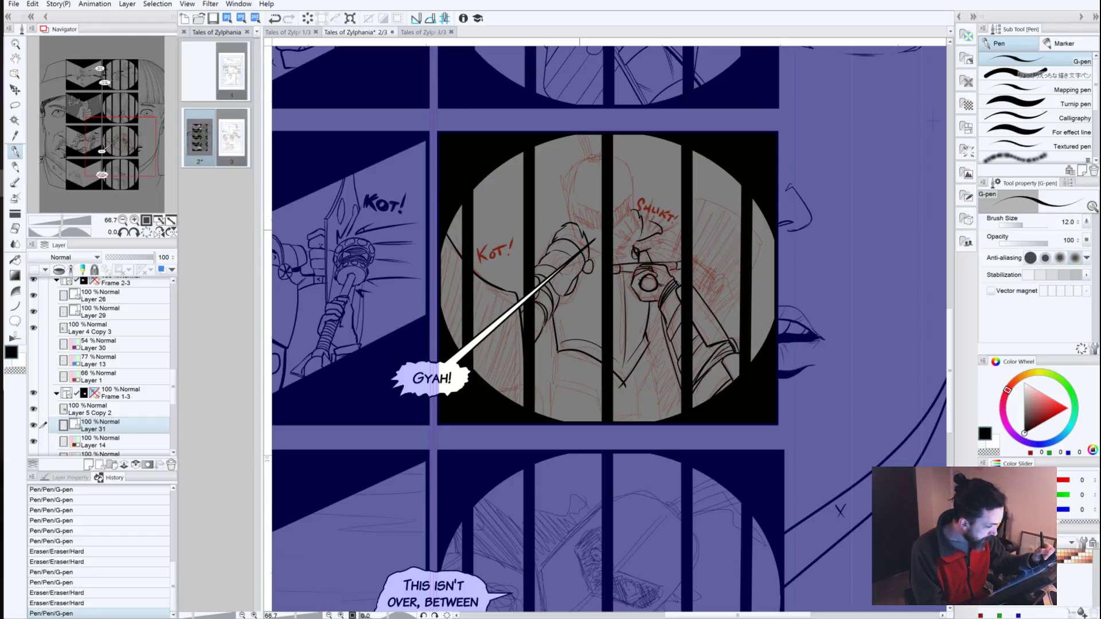
pyautogui.moveTo(579, 229); pyautogui.dragTo(584, 234)
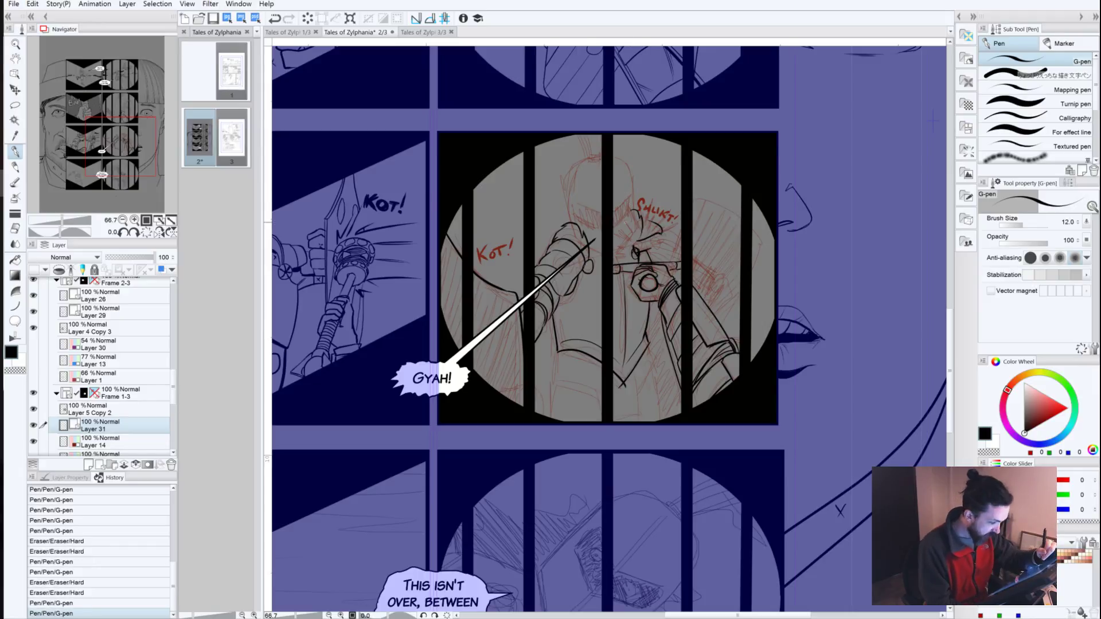
# Step: Ink the outline of the central figure's head over the sketch, and undo everything except the side above the raised arm
pyautogui.moveTo(494, 158); pyautogui.dragTo(467, 123)
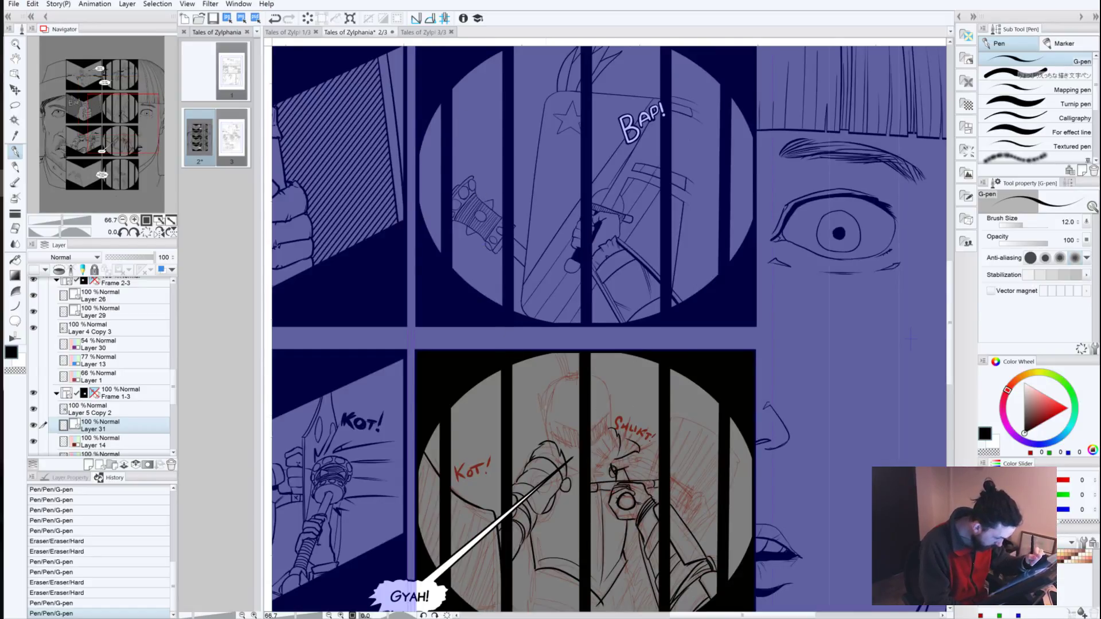
pyautogui.moveTo(550, 386)
pyautogui.mouseDown()
pyautogui.moveTo(545, 427)
pyautogui.moveTo(577, 379)
pyautogui.moveTo(609, 410)
pyautogui.moveTo(608, 456)
pyautogui.moveTo(589, 477)
pyautogui.mouseUp()
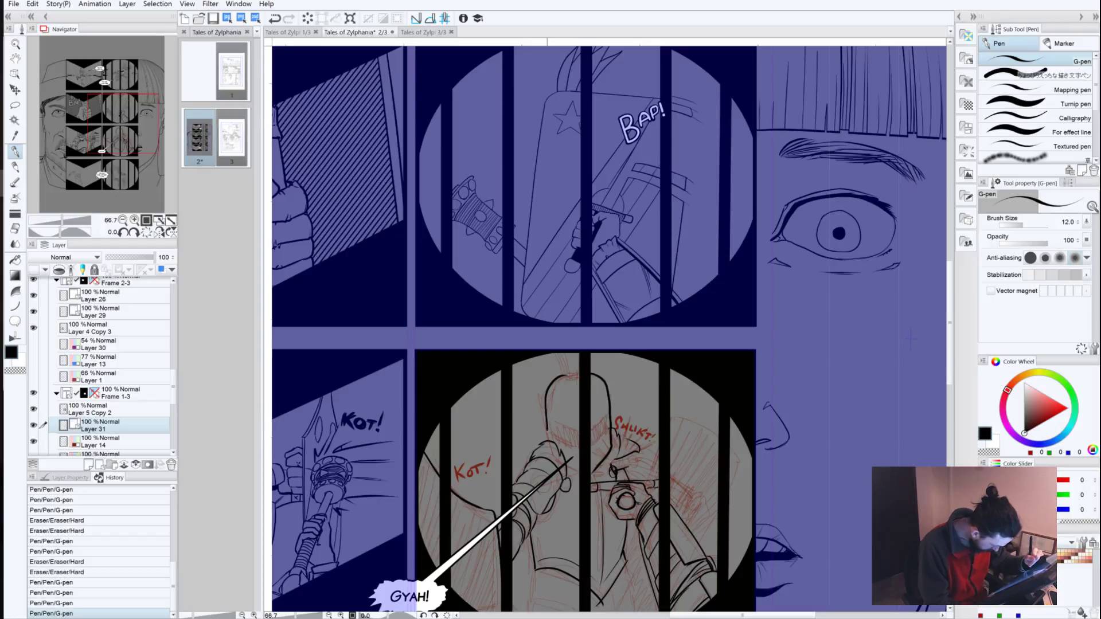
pyautogui.moveTo(547, 430); pyautogui.dragTo(580, 471)
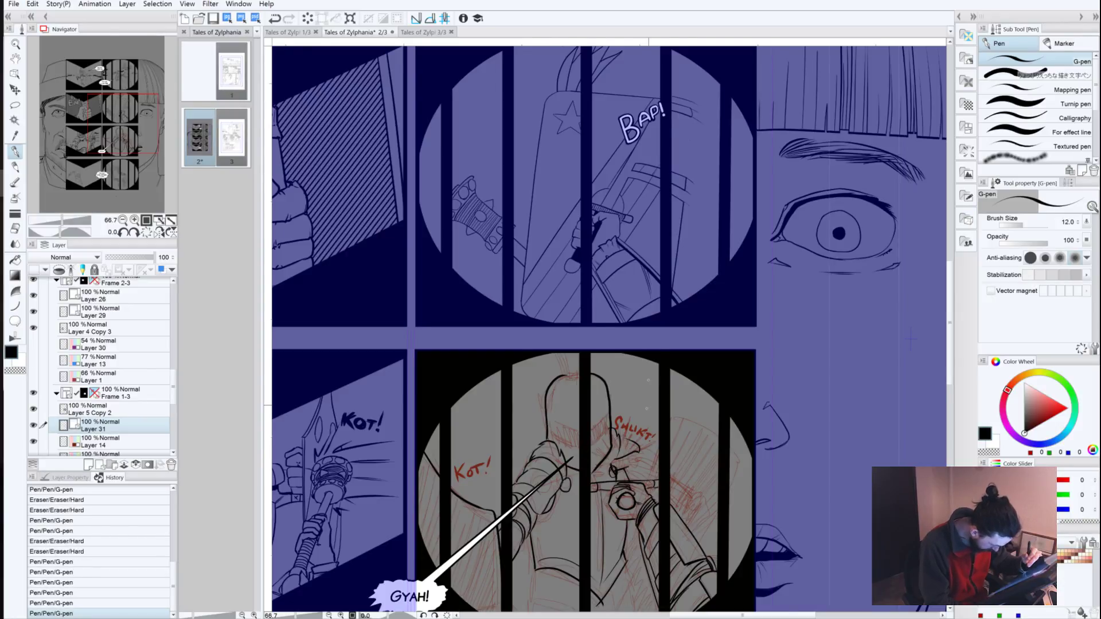
pyautogui.click(604, 458)
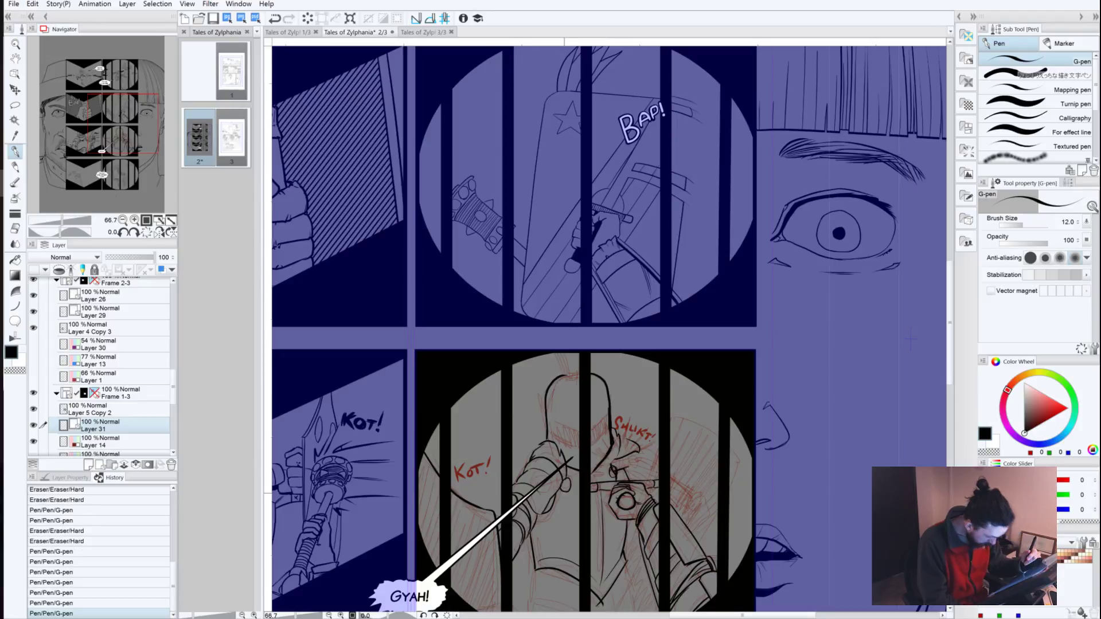
pyautogui.hotkey('ctrl', 'z')
pyautogui.hotkey('ctrl', 'z')
pyautogui.hotkey('ctrl', 'z')
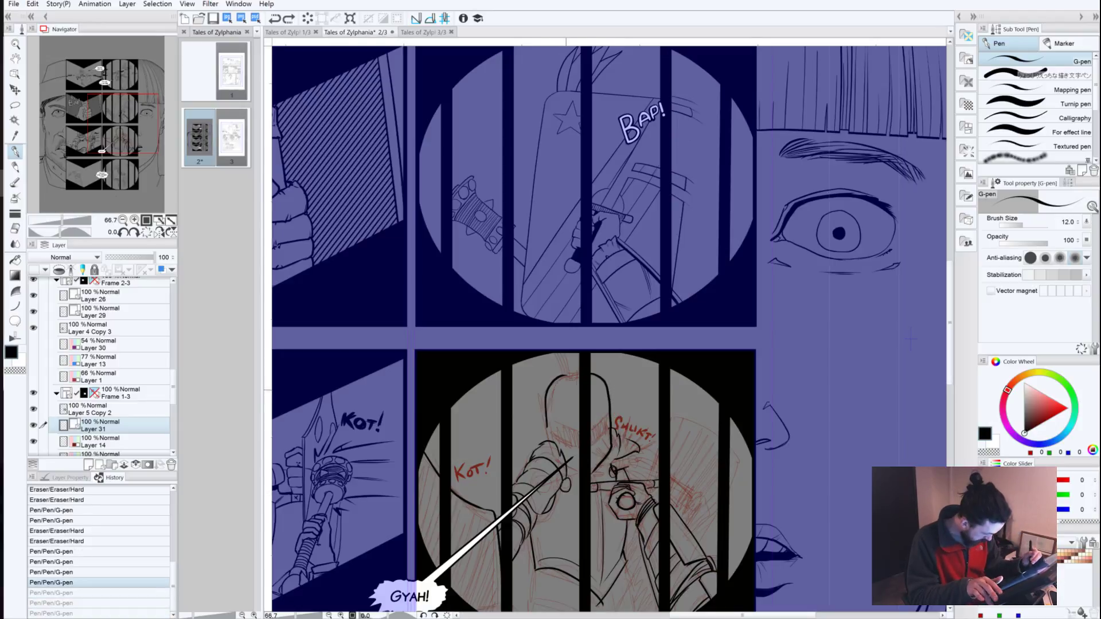
pyautogui.hotkey('ctrl', 'z')
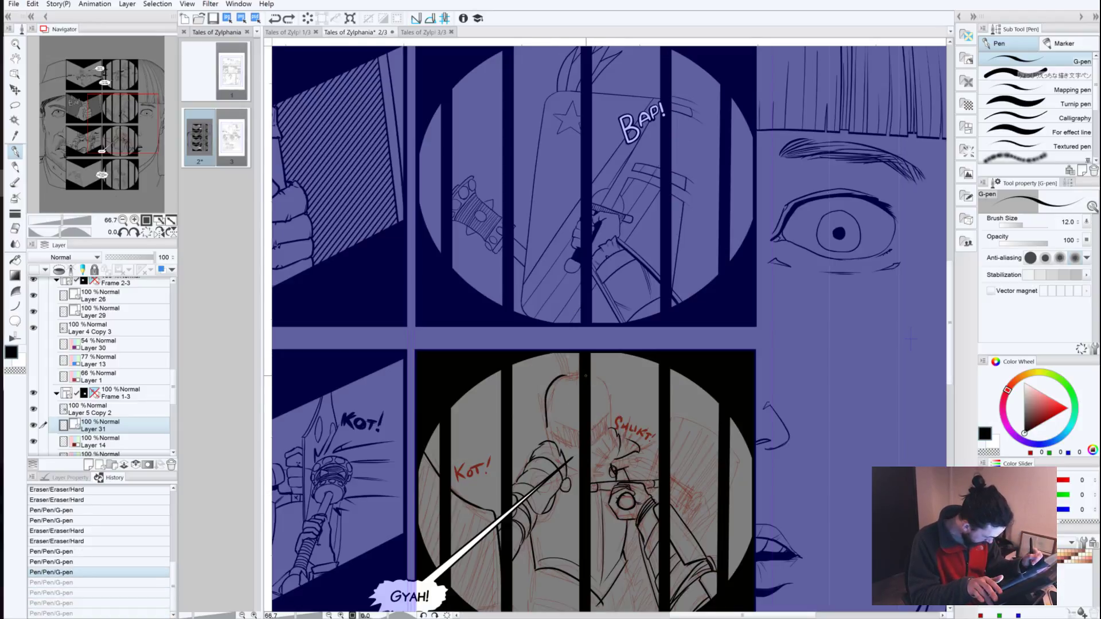
pyautogui.moveTo(593, 376); pyautogui.dragTo(607, 432)
pyautogui.hotkey('ctrl', 'z')
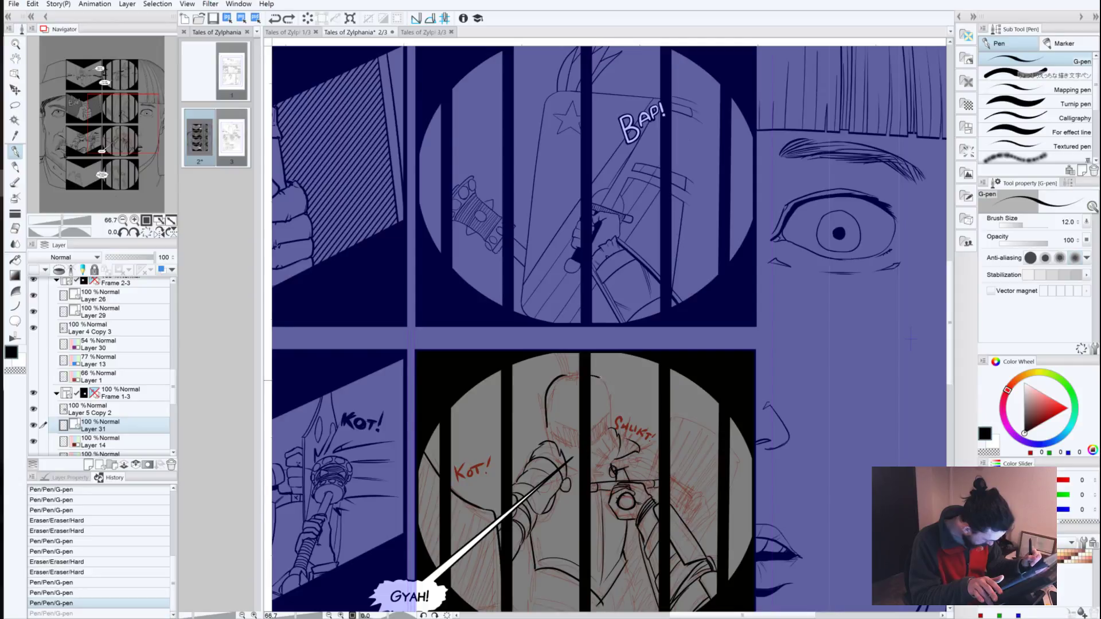
pyautogui.moveTo(600, 377); pyautogui.dragTo(614, 422)
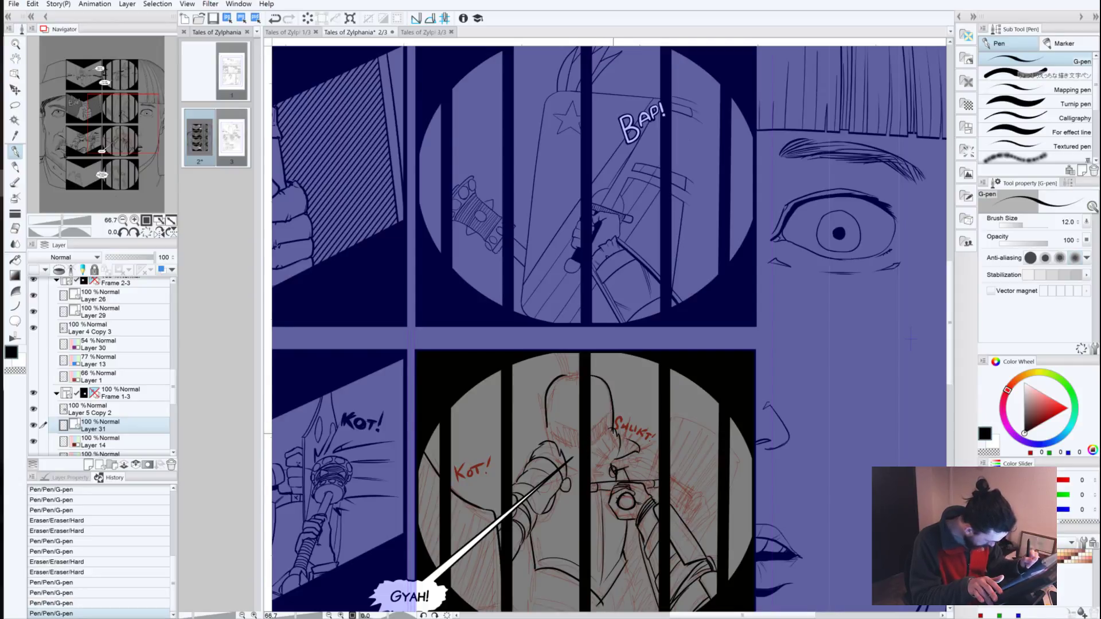
pyautogui.click(612, 434)
pyautogui.hotkey('ctrl', 'z')
pyautogui.hotkey('ctrl', 'z')
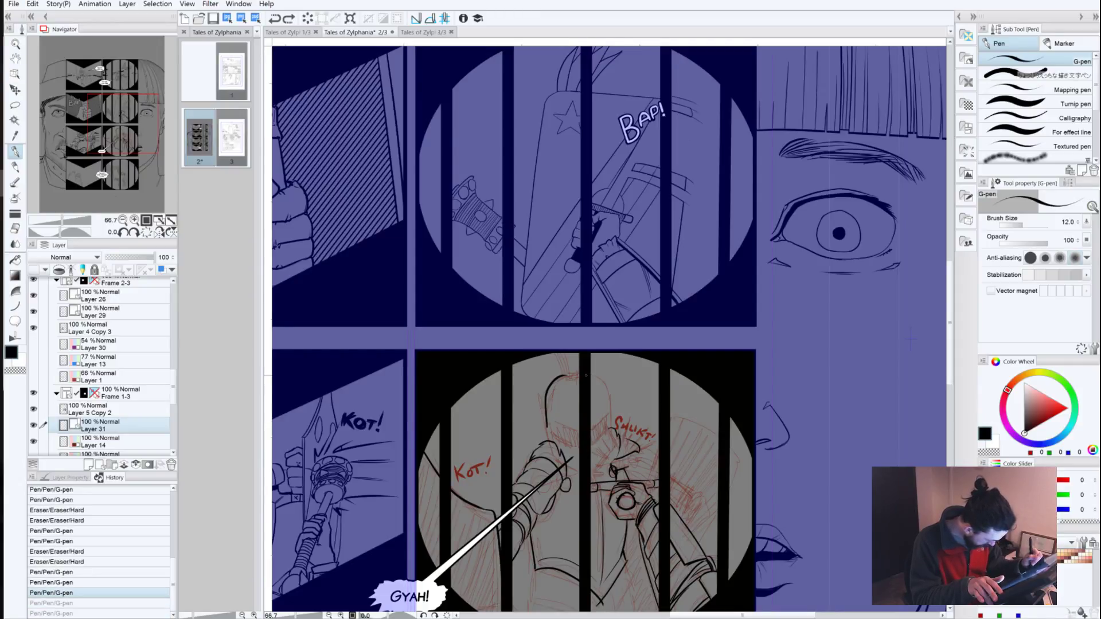
# Step: Ink the head's other side beyond the central bar down to the chin, and add the jaw contour beside the raised arm
pyautogui.moveTo(594, 375)
pyautogui.mouseDown()
pyautogui.moveTo(619, 462)
pyautogui.moveTo(574, 449)
pyautogui.moveTo(600, 480)
pyautogui.mouseUp()
pyautogui.moveTo(546, 426); pyautogui.dragTo(578, 474)
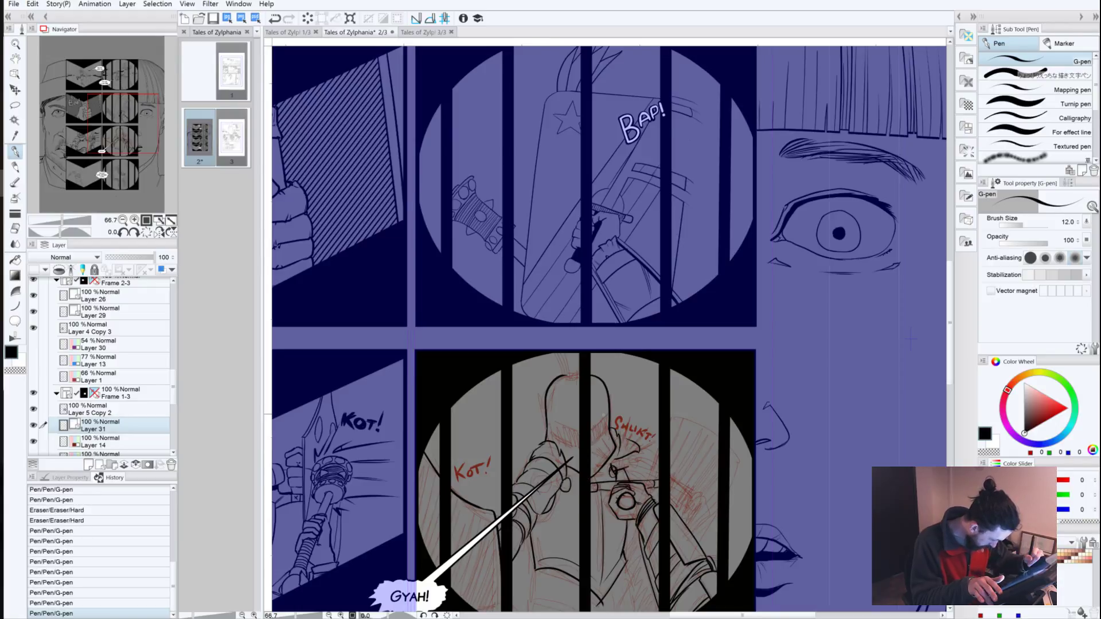
pyautogui.hotkey('ctrl', 'z')
pyautogui.hotkey('ctrl', 'y')
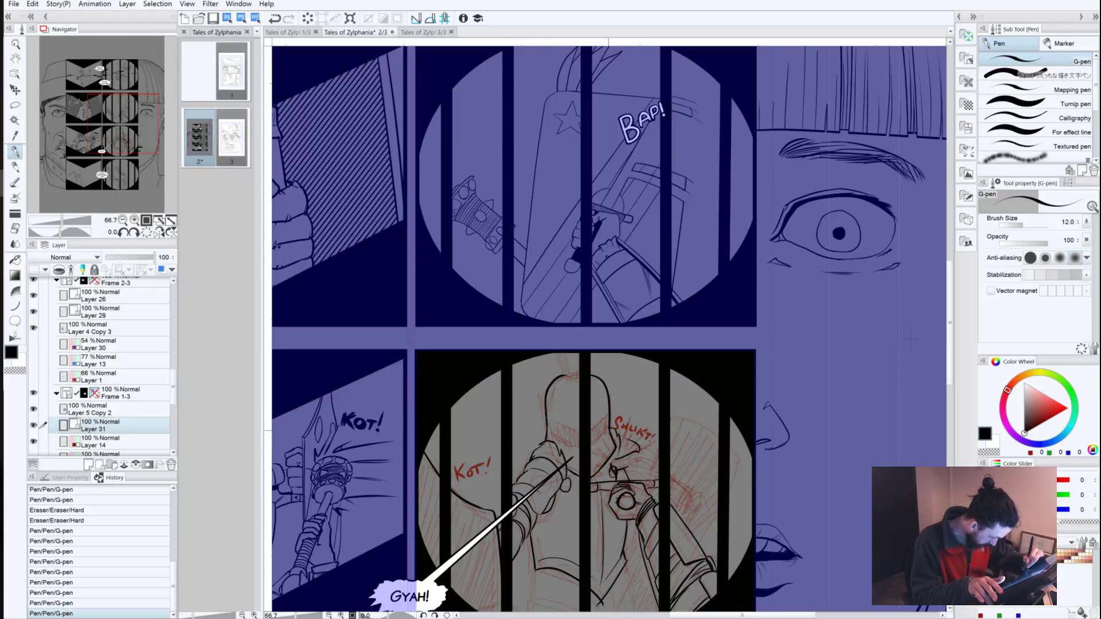
# Step: Ink the mask's eye opening, undoing the unwanted stroke, and draw the topknot strands above the head
pyautogui.moveTo(606, 417)
pyautogui.mouseDown()
pyautogui.moveTo(595, 442)
pyautogui.moveTo(589, 425)
pyautogui.moveTo(558, 422)
pyautogui.mouseUp()
pyautogui.hotkey('ctrl', 'z')
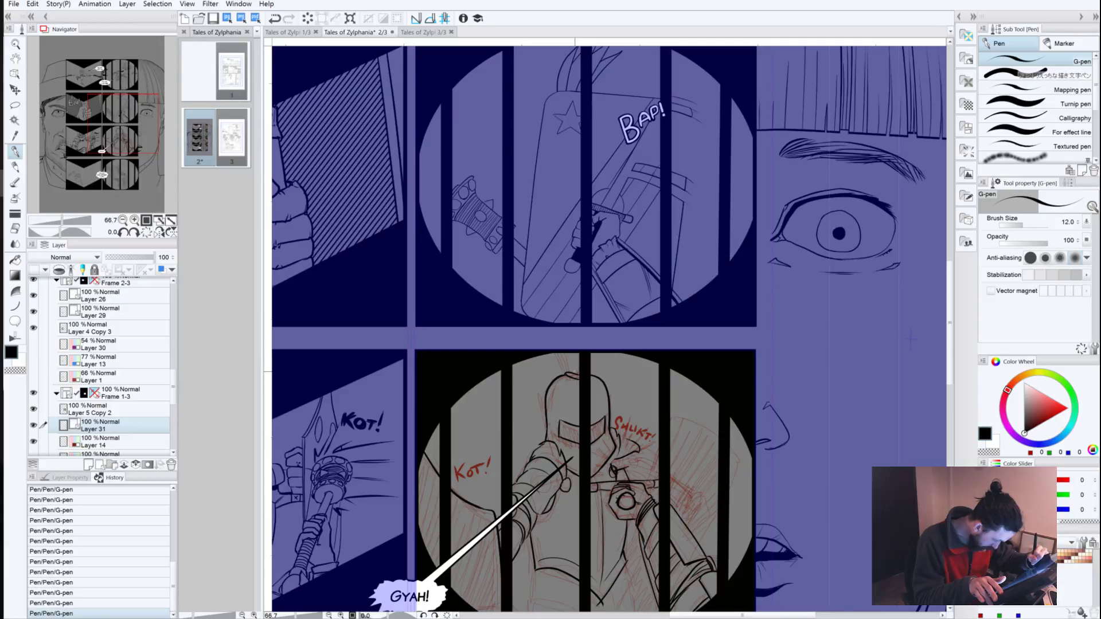
pyautogui.moveTo(574, 354)
pyautogui.mouseDown()
pyautogui.moveTo(571, 376)
pyautogui.moveTo(553, 353)
pyautogui.mouseUp()
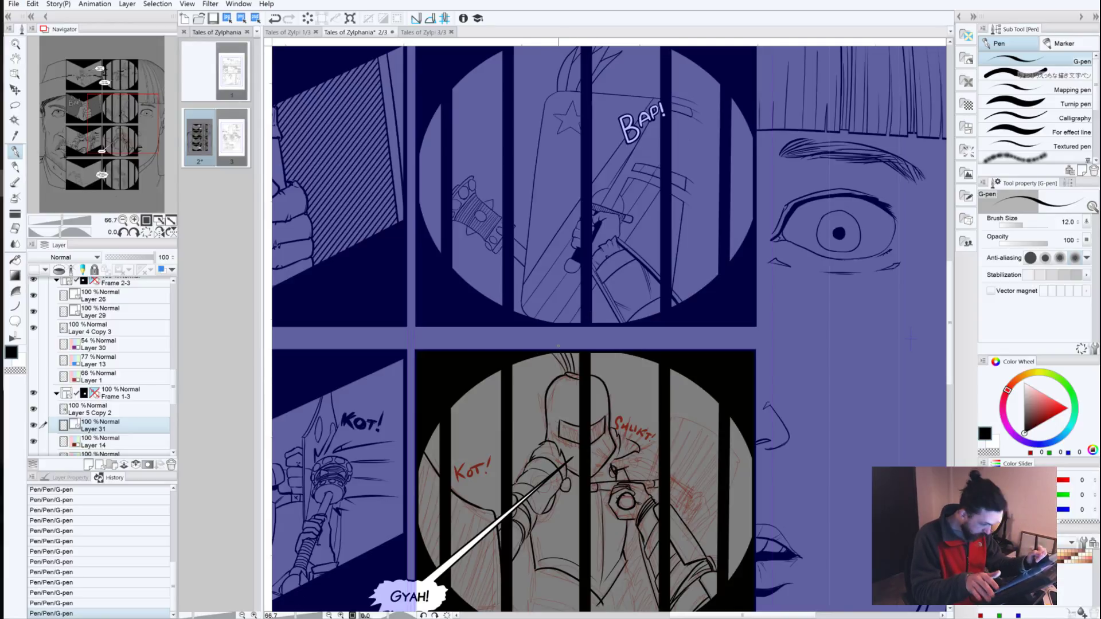
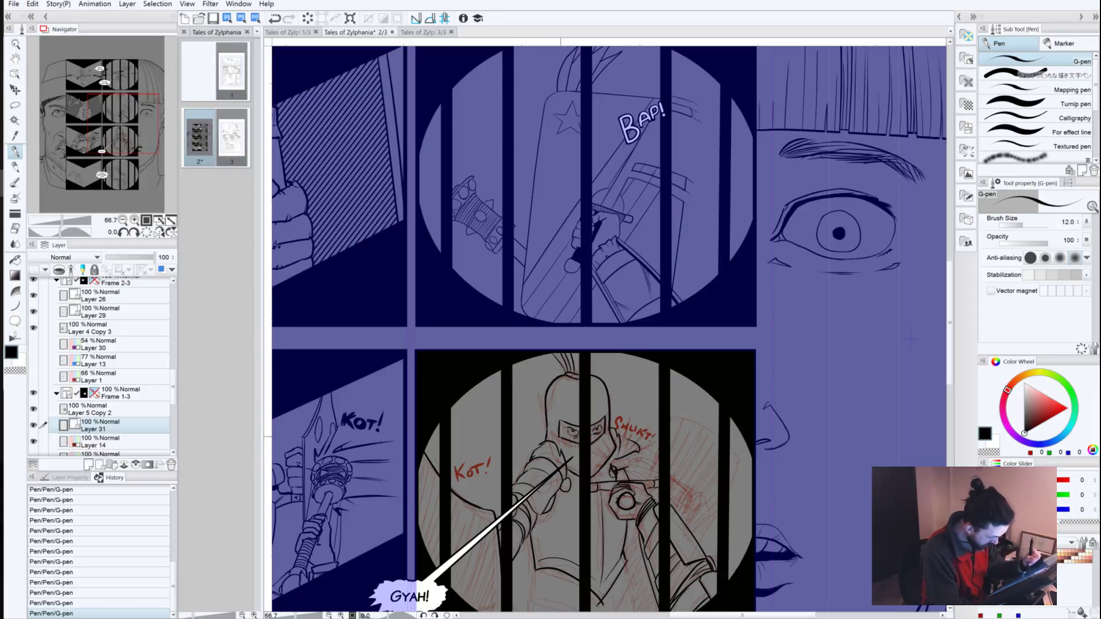
# Step: Clean up the masked face's eye details with small erasures and G-pen touch-ups, and touch up the crown beside the central bar
pyautogui.click(574, 431)
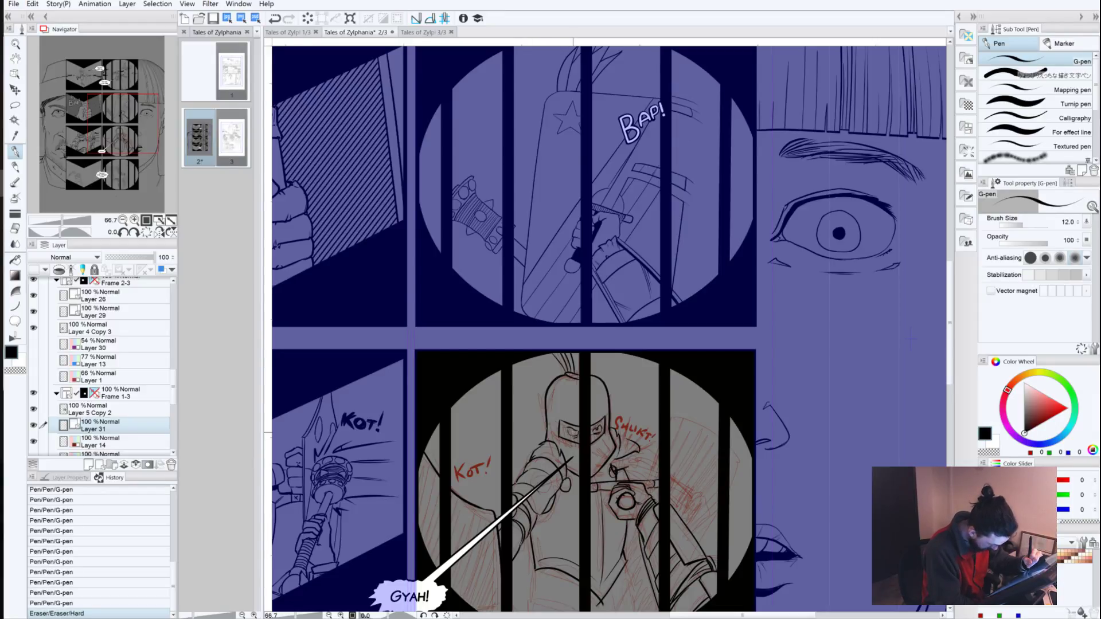
pyautogui.click(911, 338)
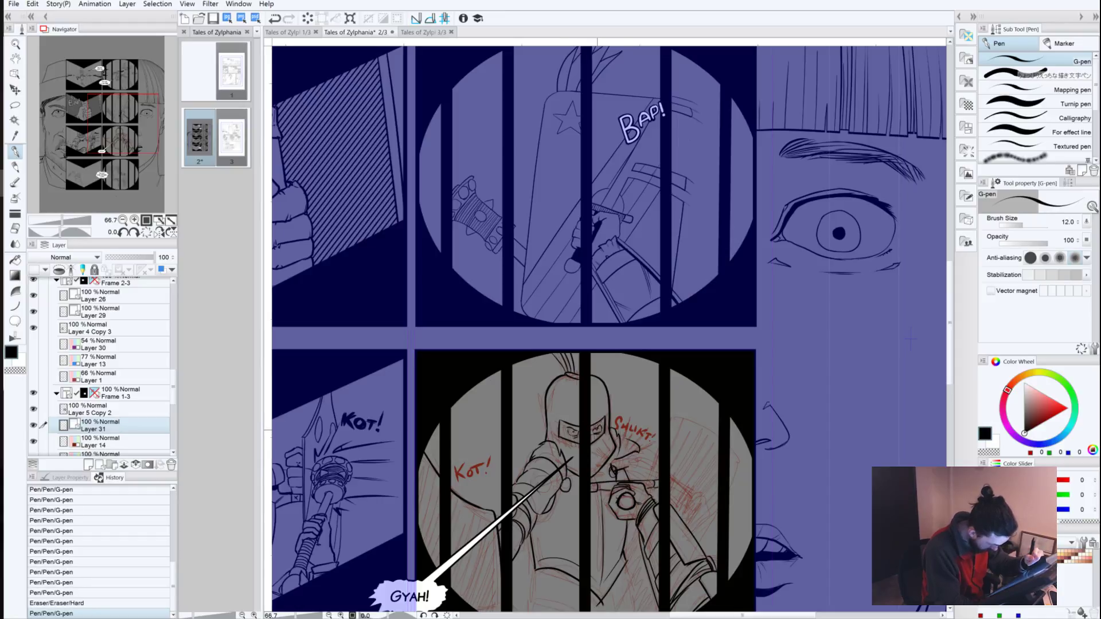
pyautogui.click(911, 339)
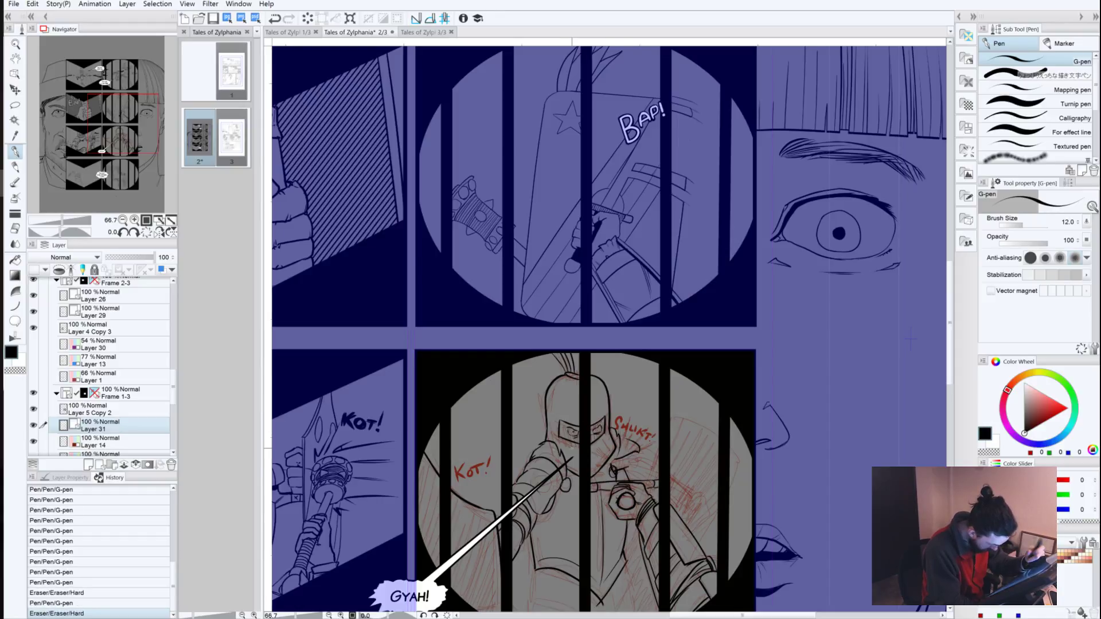
pyautogui.click(911, 339)
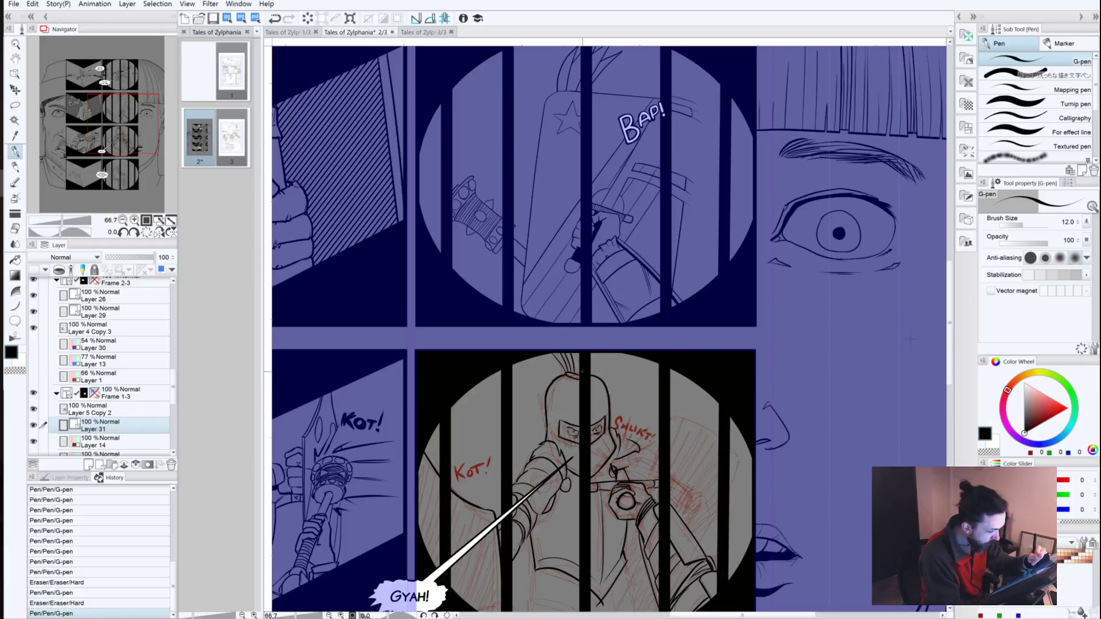
pyautogui.moveTo(582, 372); pyautogui.dragTo(584, 374)
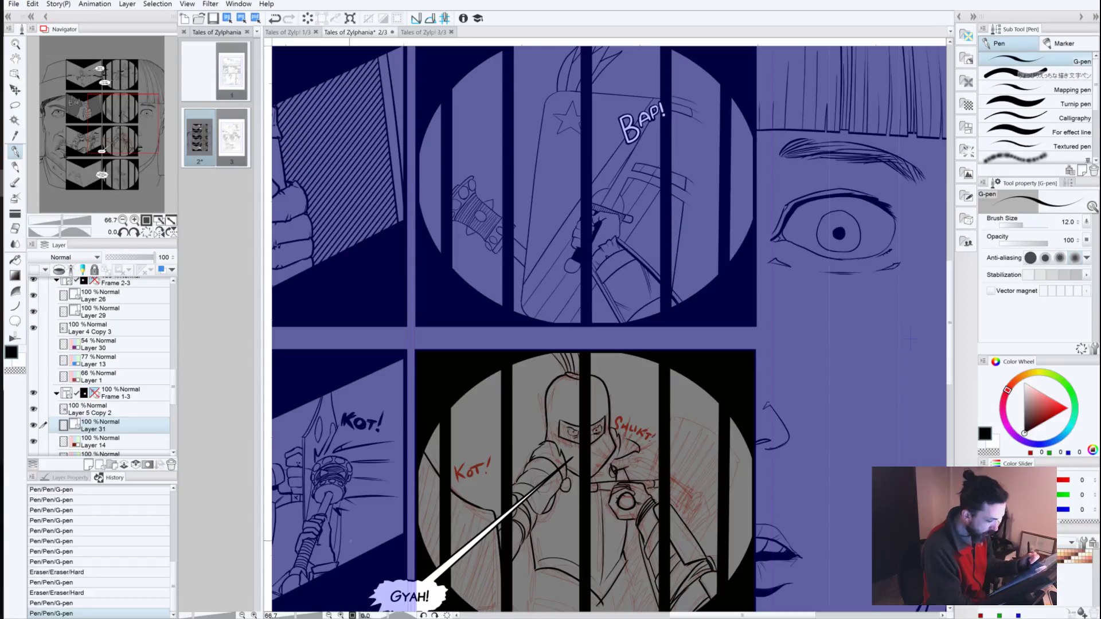
# Step: Lasso the inked eye opening, shift it slightly lower on the face with Scale/Rotate, deselect, and return to the G-pen
pyautogui.moveTo(381, 493); pyautogui.dragTo(631, 439)
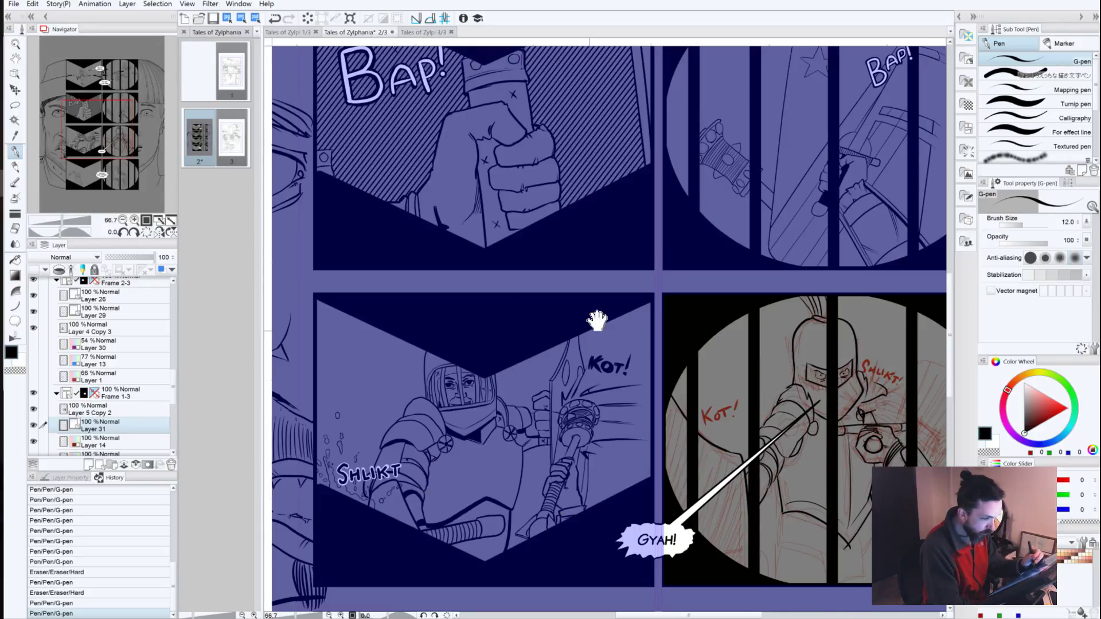
pyautogui.moveTo(524, 315); pyautogui.dragTo(356, 457)
pyautogui.moveTo(387, 360); pyautogui.dragTo(510, 142)
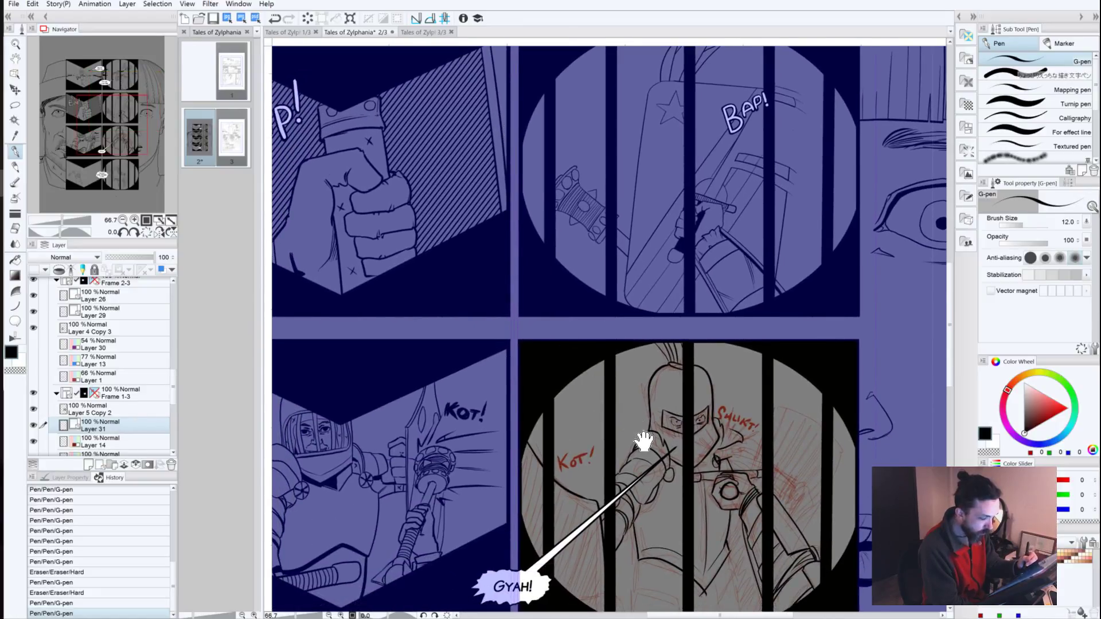
pyautogui.press('m')
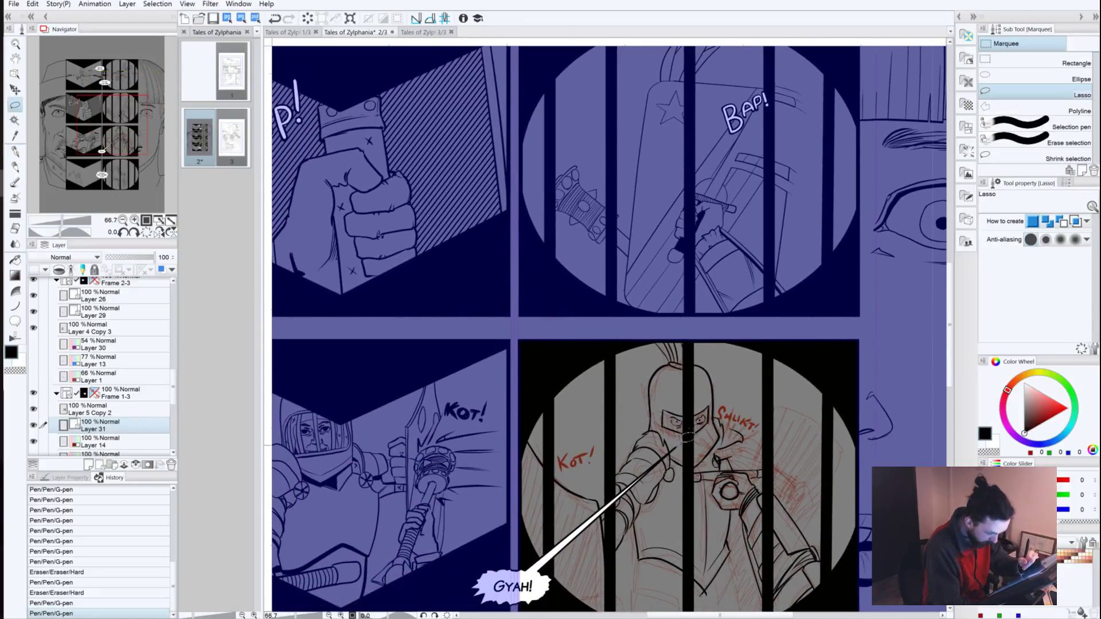
pyautogui.moveTo(681, 393)
pyautogui.mouseDown()
pyautogui.moveTo(711, 386)
pyautogui.moveTo(721, 399)
pyautogui.moveTo(709, 427)
pyautogui.moveTo(668, 424)
pyautogui.mouseUp()
pyautogui.click(728, 466)
pyautogui.moveTo(669, 423); pyautogui.dragTo(668, 422)
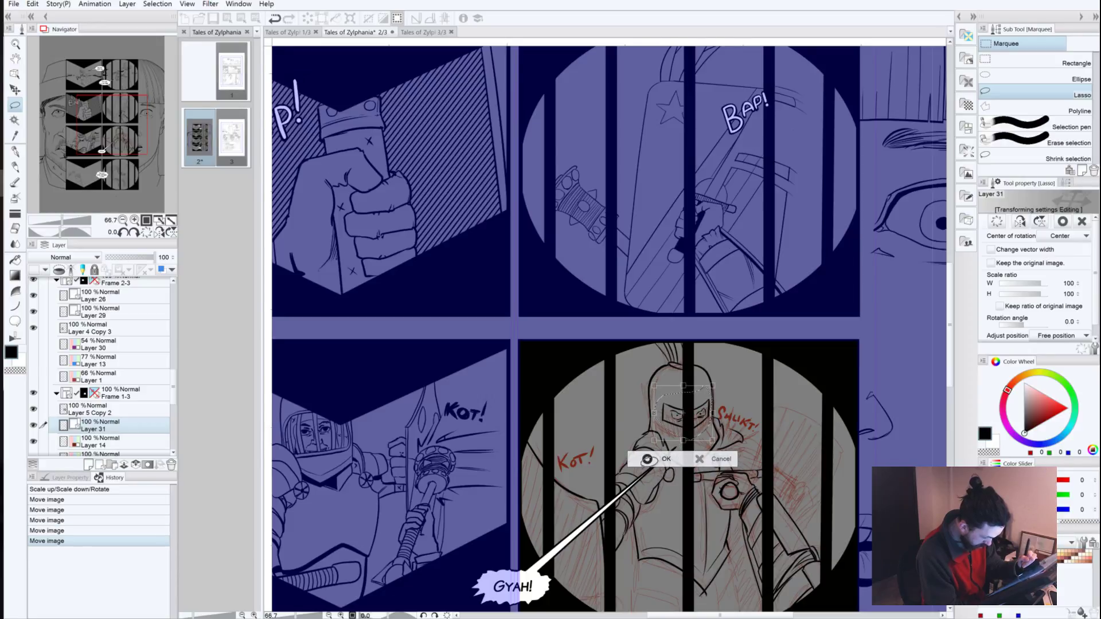
pyautogui.click(647, 459)
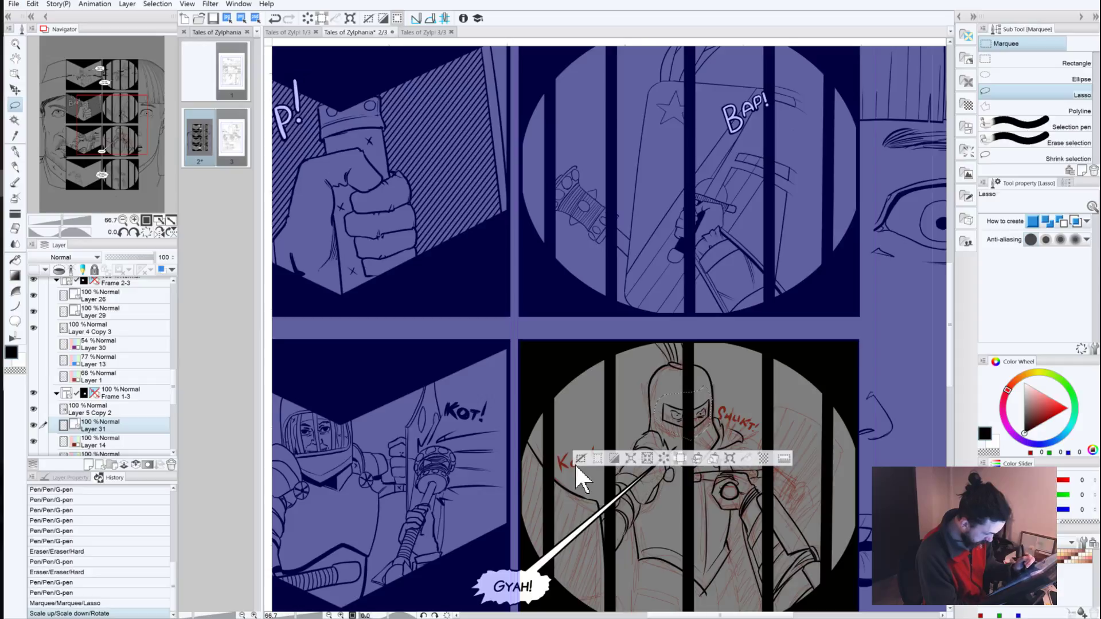
pyautogui.click(585, 484)
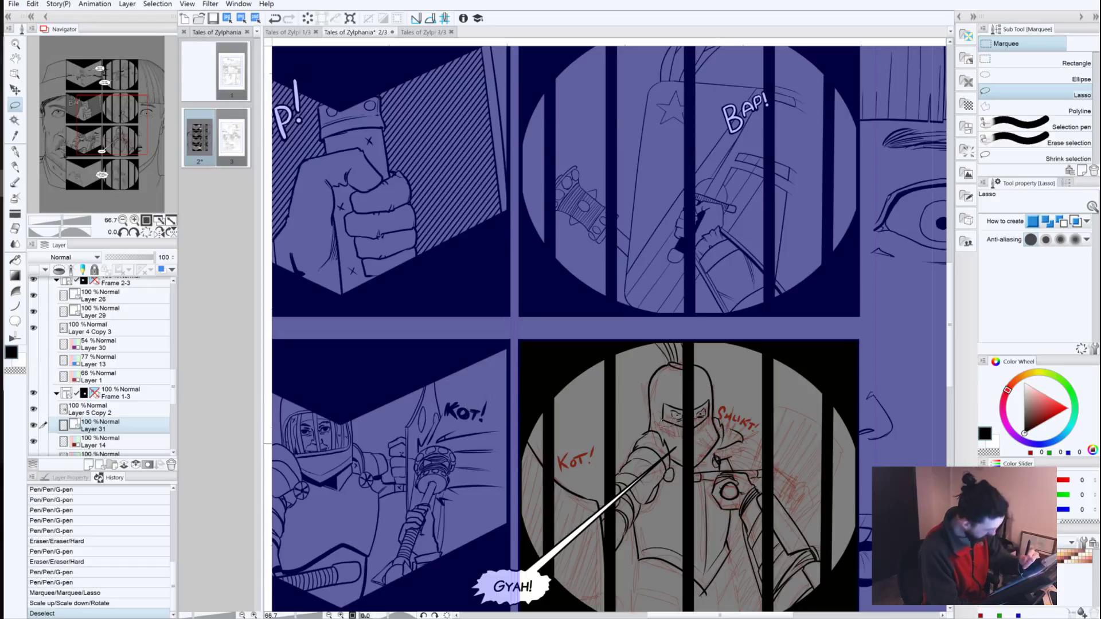
pyautogui.click(16, 152)
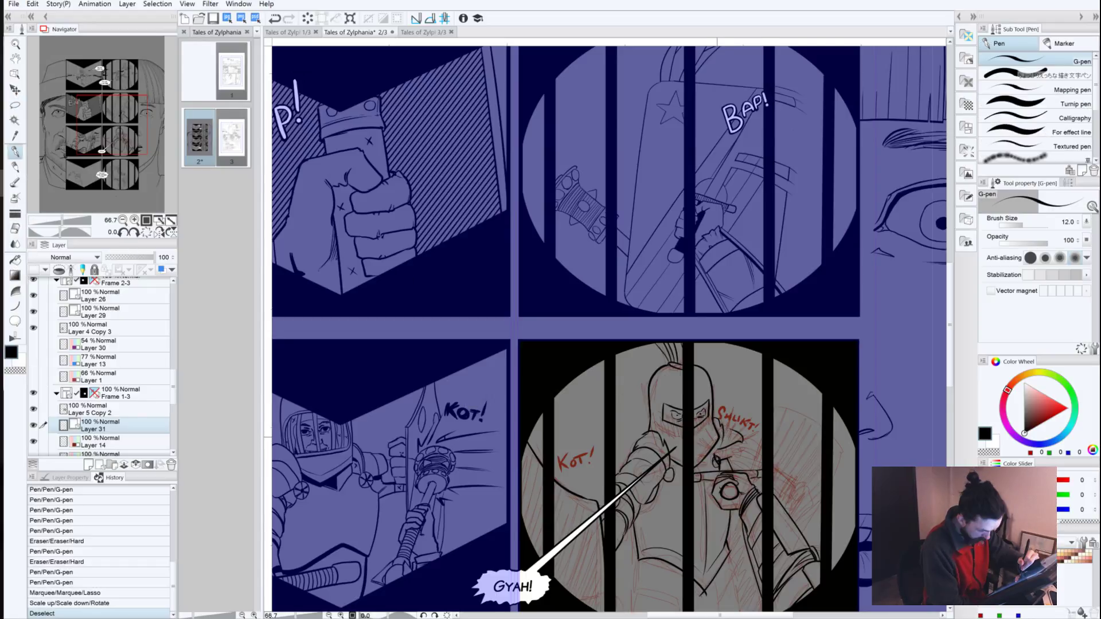
# Step: Ink the masked figure's collar and far shoulder below the "SHUKT!" lettering on Layer 31, erasing the stray line ends
pyautogui.moveTo(718, 438)
pyautogui.mouseDown()
pyautogui.moveTo(694, 463)
pyautogui.moveTo(679, 454)
pyautogui.mouseUp()
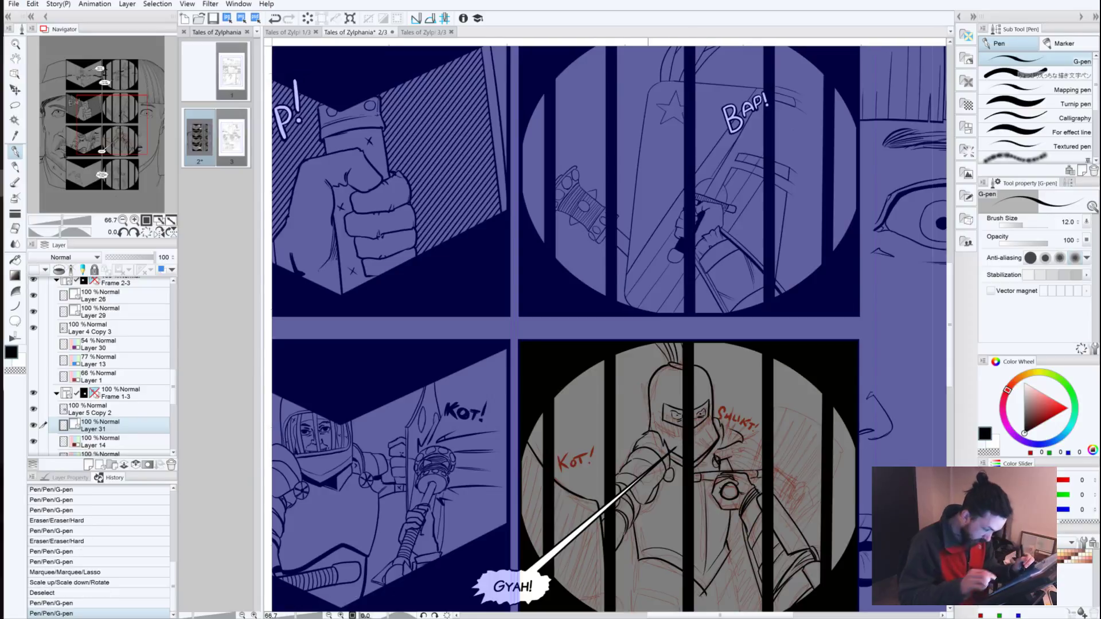
pyautogui.hotkey('ctrl', 'z')
pyautogui.moveTo(683, 455); pyautogui.dragTo(672, 466)
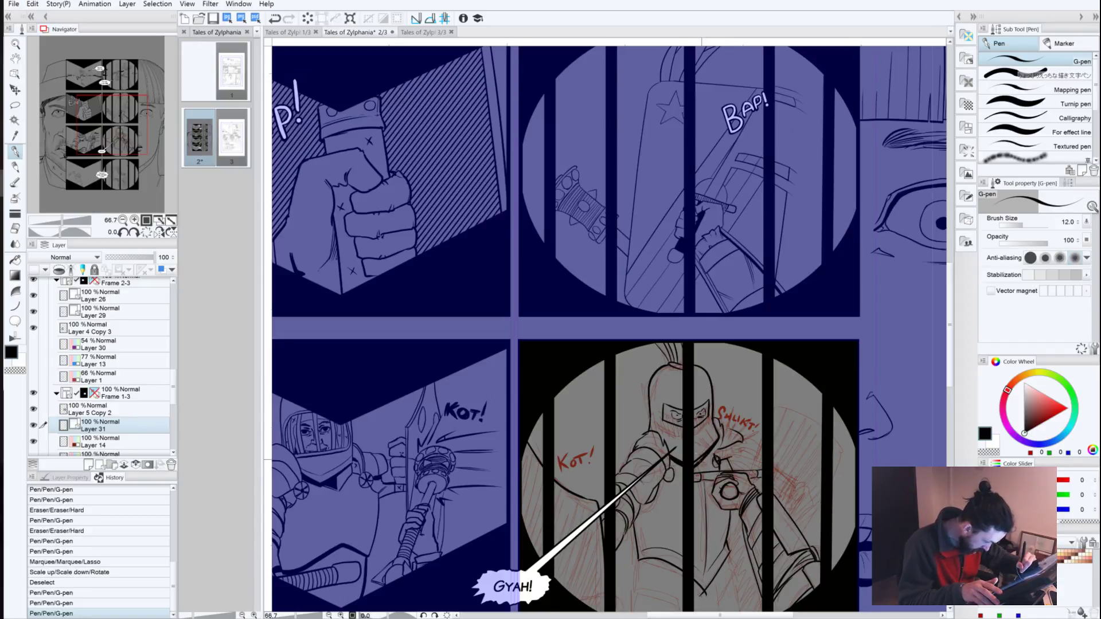
pyautogui.moveTo(705, 455)
pyautogui.mouseDown()
pyautogui.moveTo(719, 437)
pyautogui.moveTo(739, 443)
pyautogui.moveTo(718, 459)
pyautogui.mouseUp()
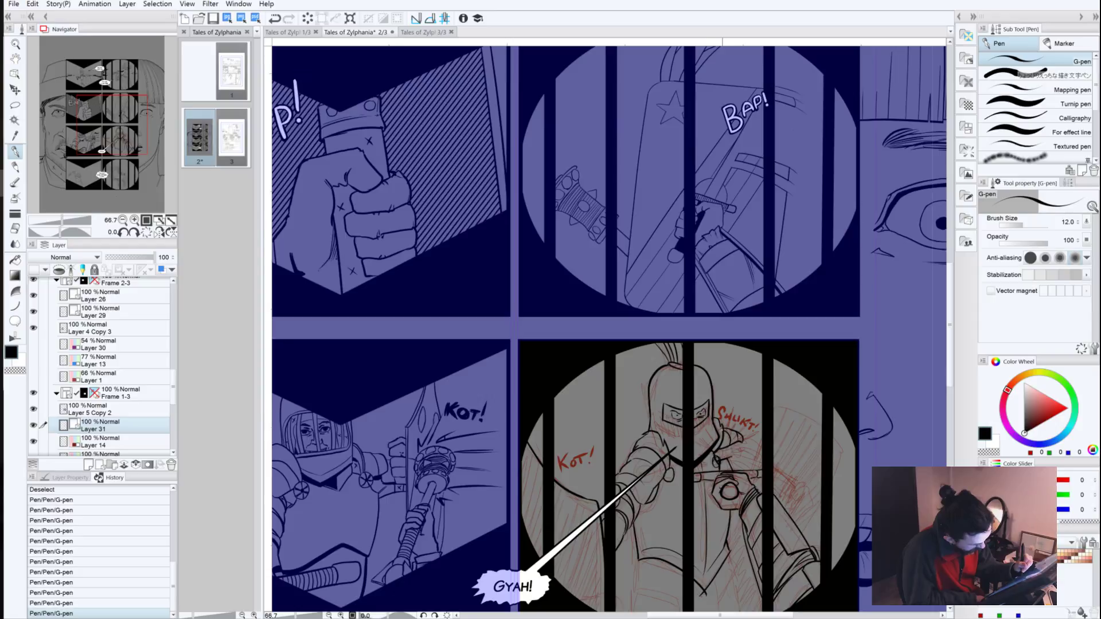
pyautogui.click(693, 472)
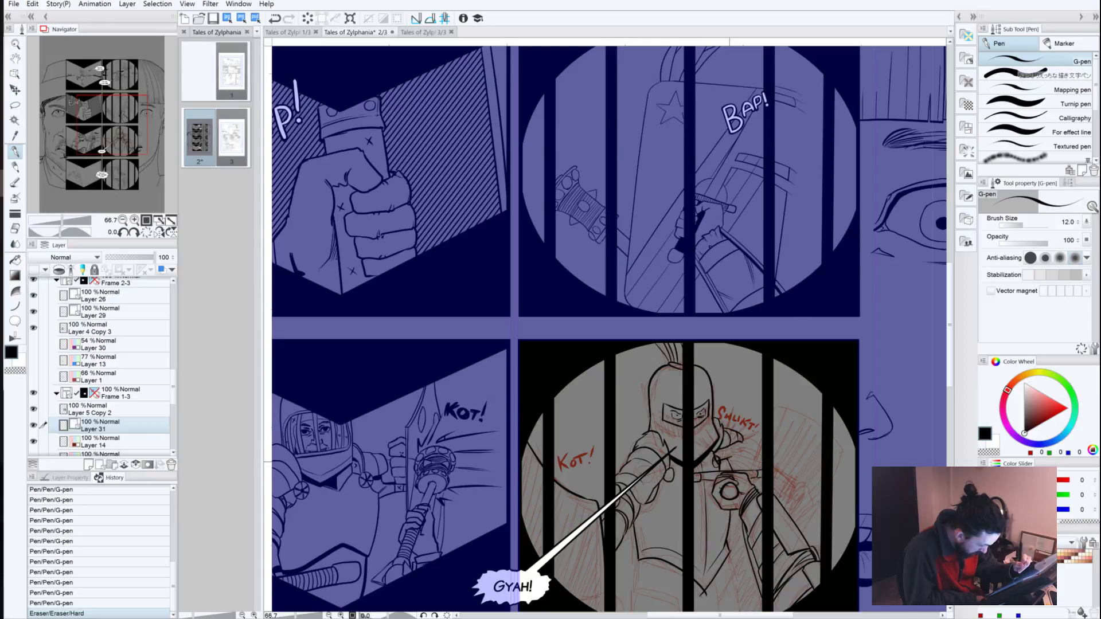
pyautogui.moveTo(729, 462); pyautogui.dragTo(752, 459)
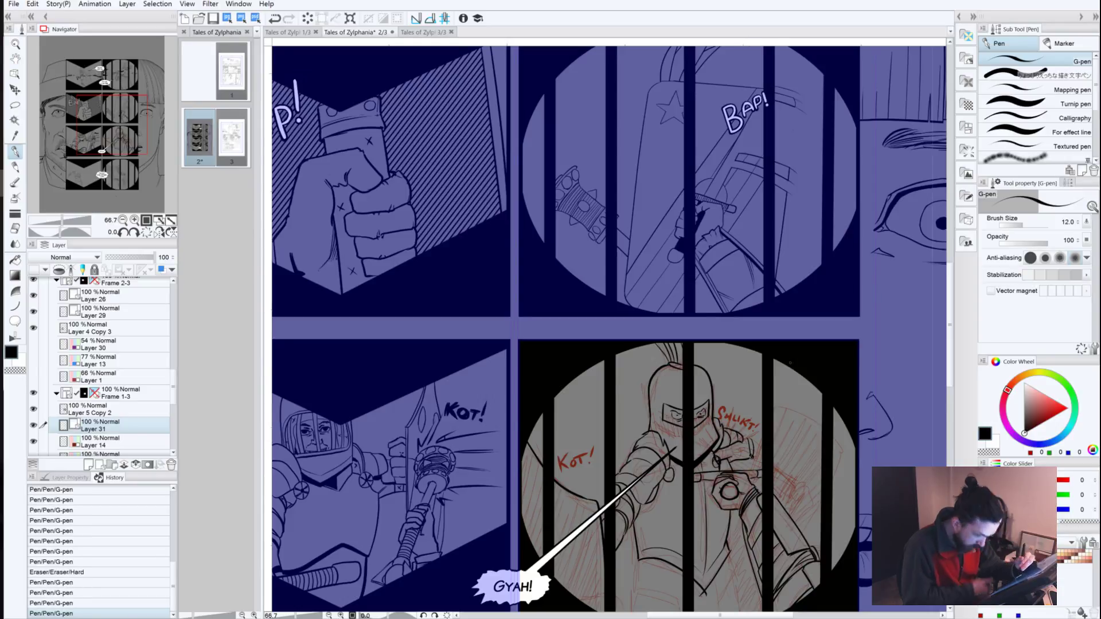
# Step: Check the latest shoulder strokes against the sketch and ink the upper-arm armour beneath the "SHUKT!" lettering
pyautogui.hotkey('ctrl', 'z')
pyautogui.hotkey('ctrl', 'z')
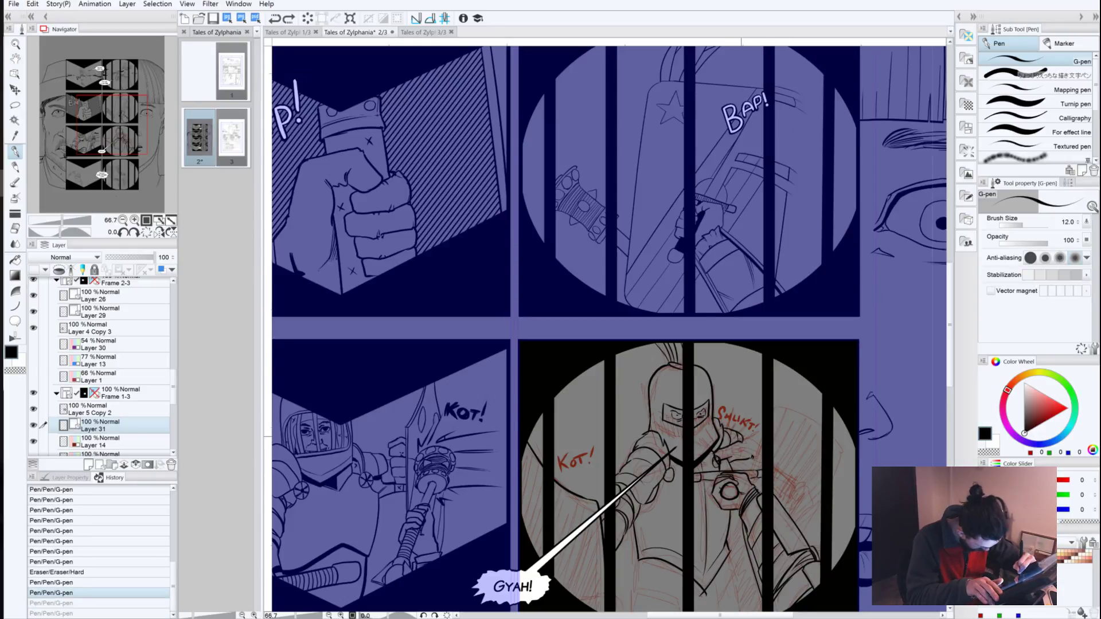
pyautogui.hotkey('ctrl', 'y')
pyautogui.hotkey('ctrl', 'y')
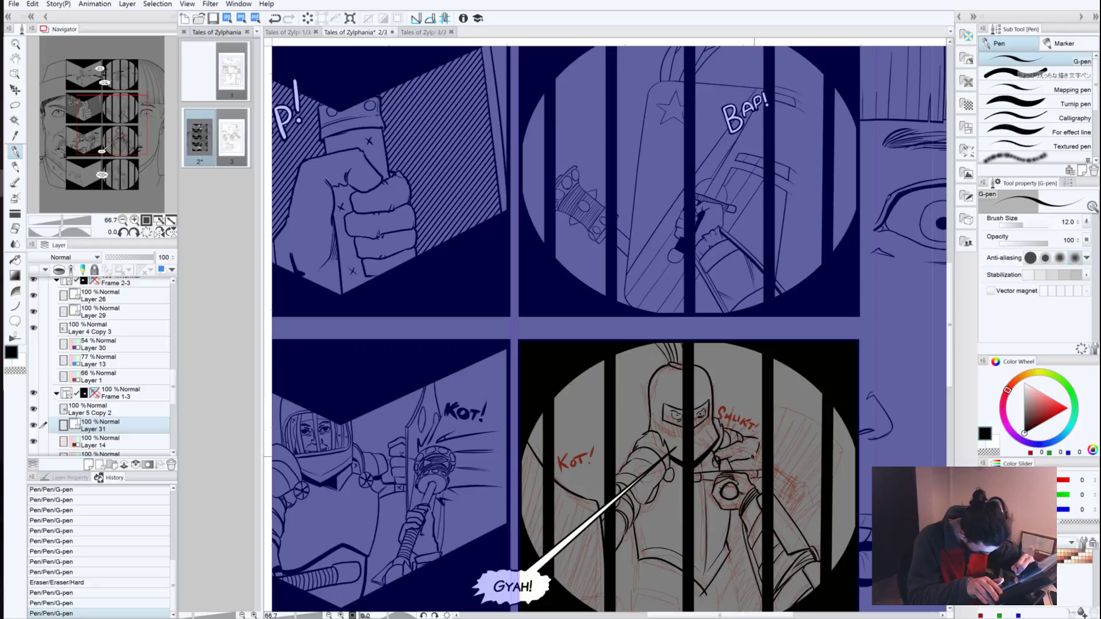
pyautogui.moveTo(761, 446)
pyautogui.mouseDown()
pyautogui.moveTo(733, 448)
pyautogui.moveTo(740, 440)
pyautogui.mouseUp()
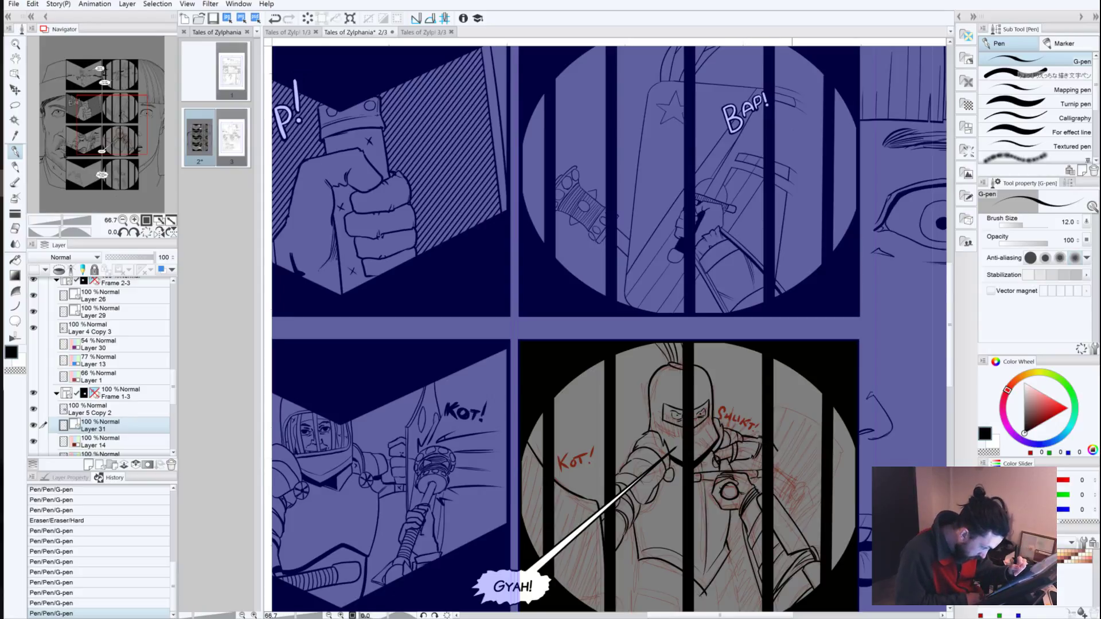
pyautogui.moveTo(774, 448)
pyautogui.mouseDown()
pyautogui.moveTo(792, 474)
pyautogui.moveTo(774, 453)
pyautogui.mouseUp()
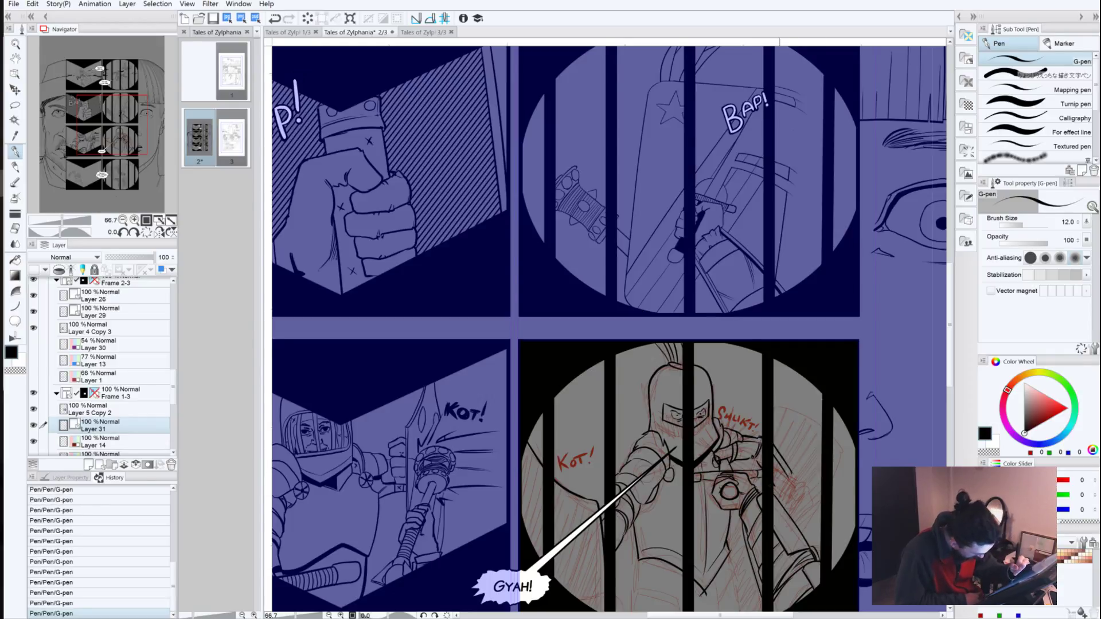
pyautogui.hotkey('ctrl', 'z')
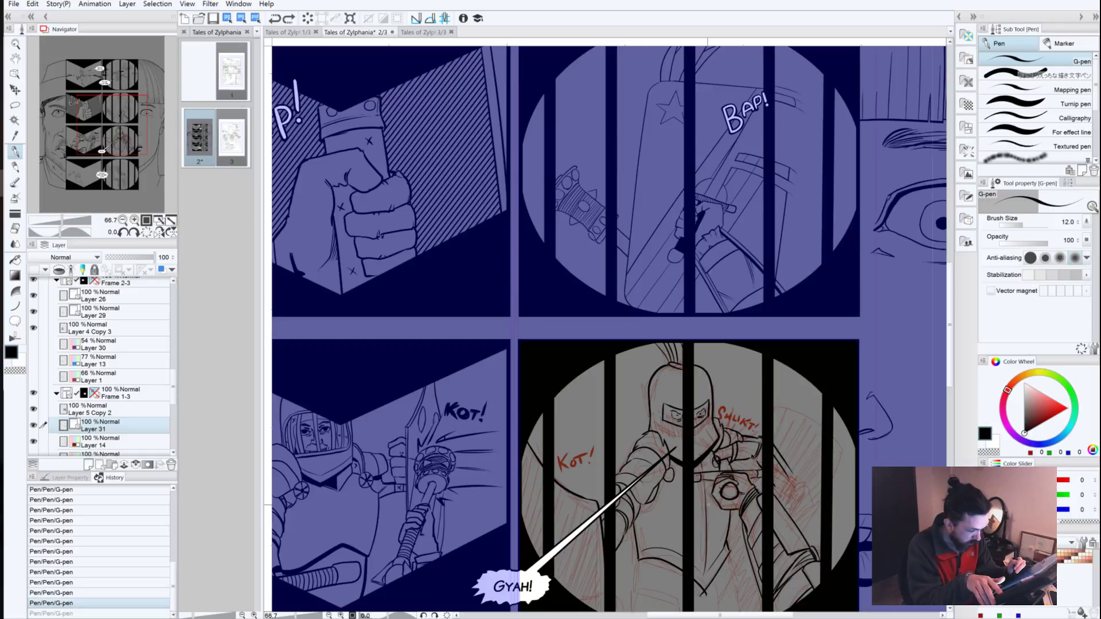
pyautogui.hotkey('ctrl', 'z')
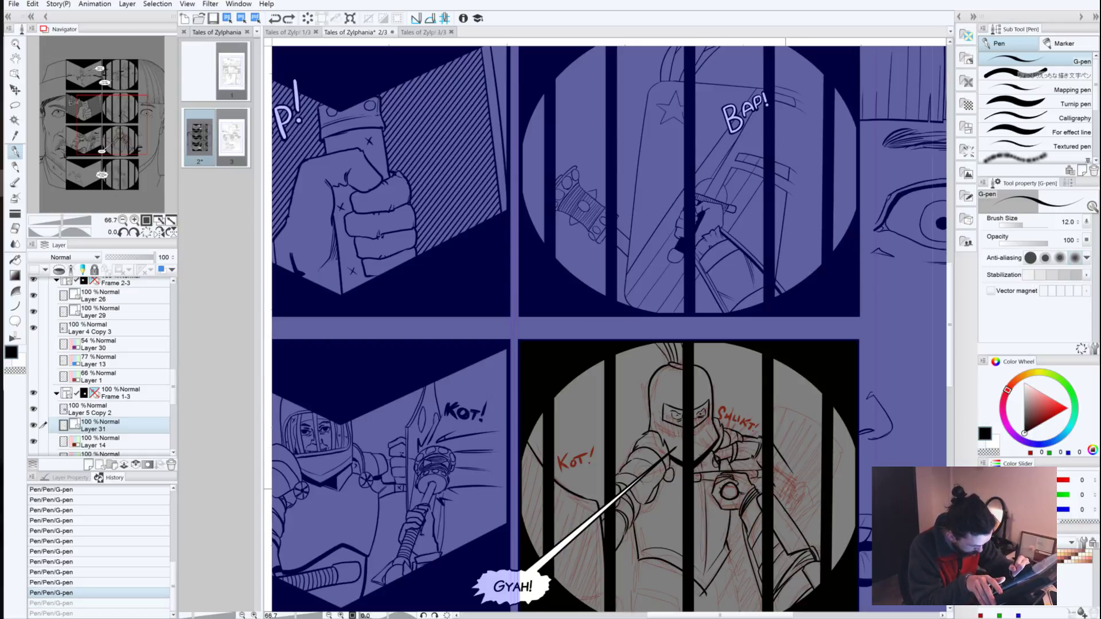
pyautogui.moveTo(786, 489)
pyautogui.mouseDown()
pyautogui.moveTo(795, 481)
pyautogui.moveTo(783, 497)
pyautogui.moveTo(794, 493)
pyautogui.mouseUp()
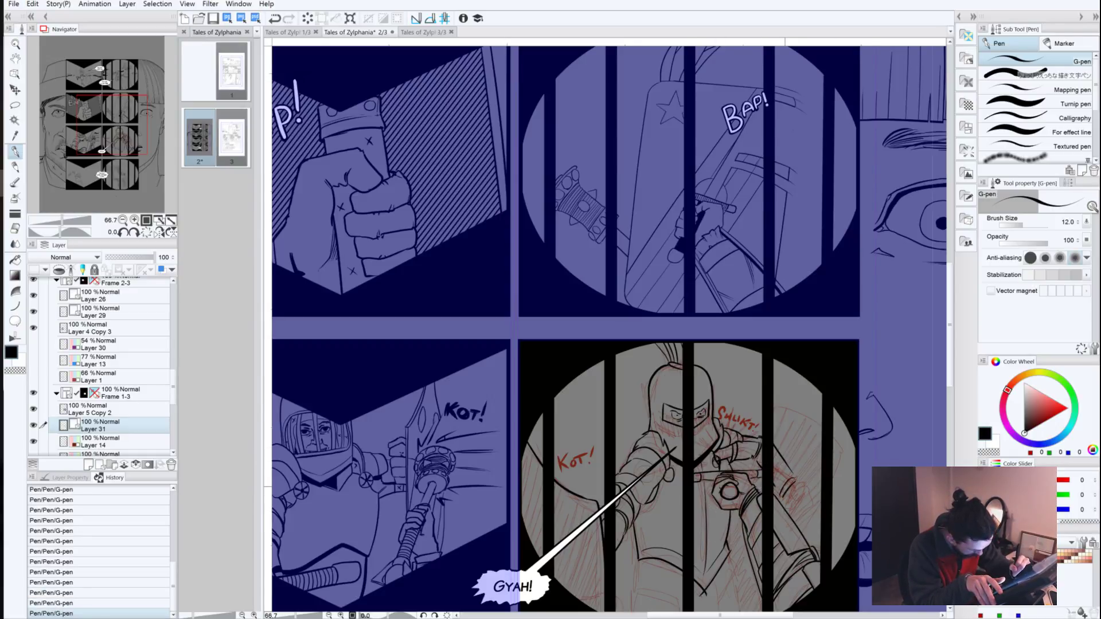
pyautogui.hotkey('ctrl', 'z')
pyautogui.hotkey('ctrl', 'z')
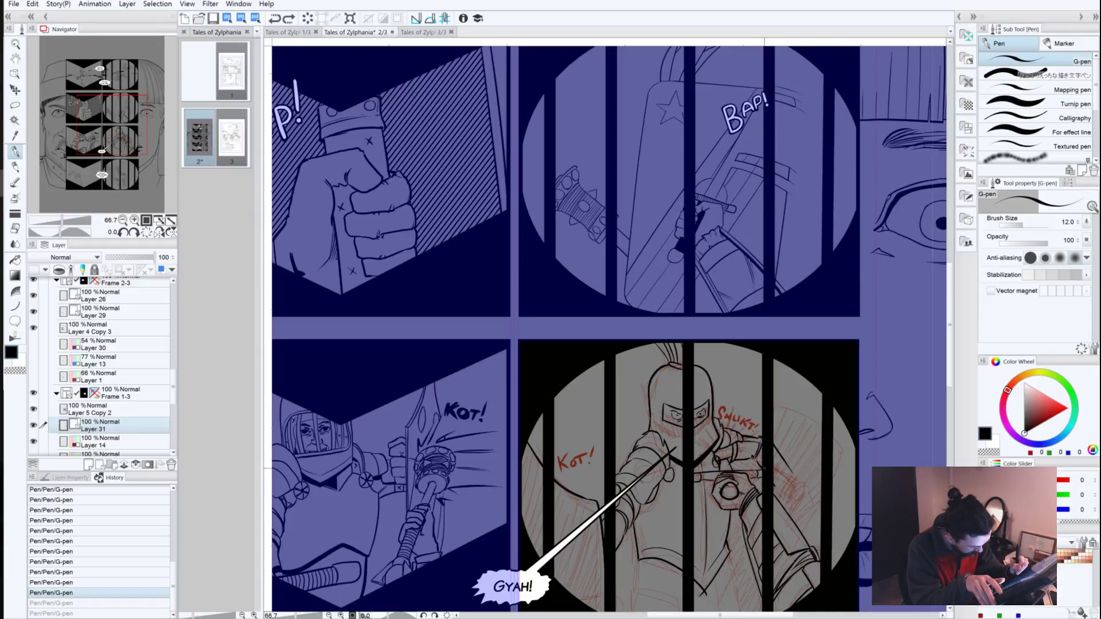
# Step: Ink the first contours of the masked figure's far hand over the red sketch beside the right-hand prison bar
pyautogui.moveTo(779, 478); pyautogui.dragTo(795, 493)
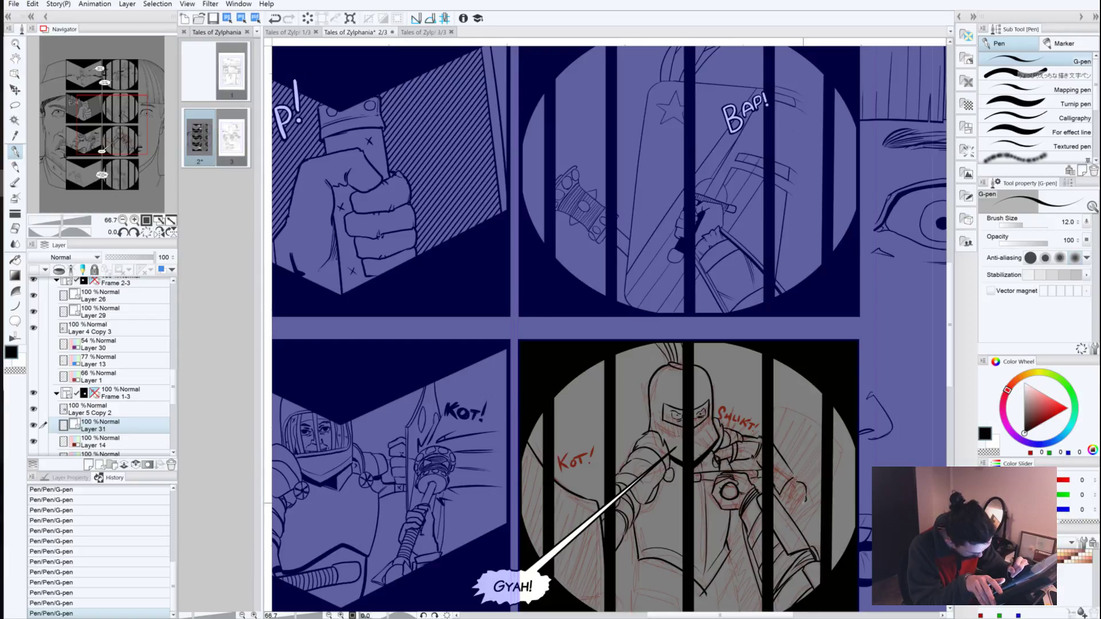
pyautogui.hotkey('ctrl', 'z')
pyautogui.hotkey('ctrl', 'z')
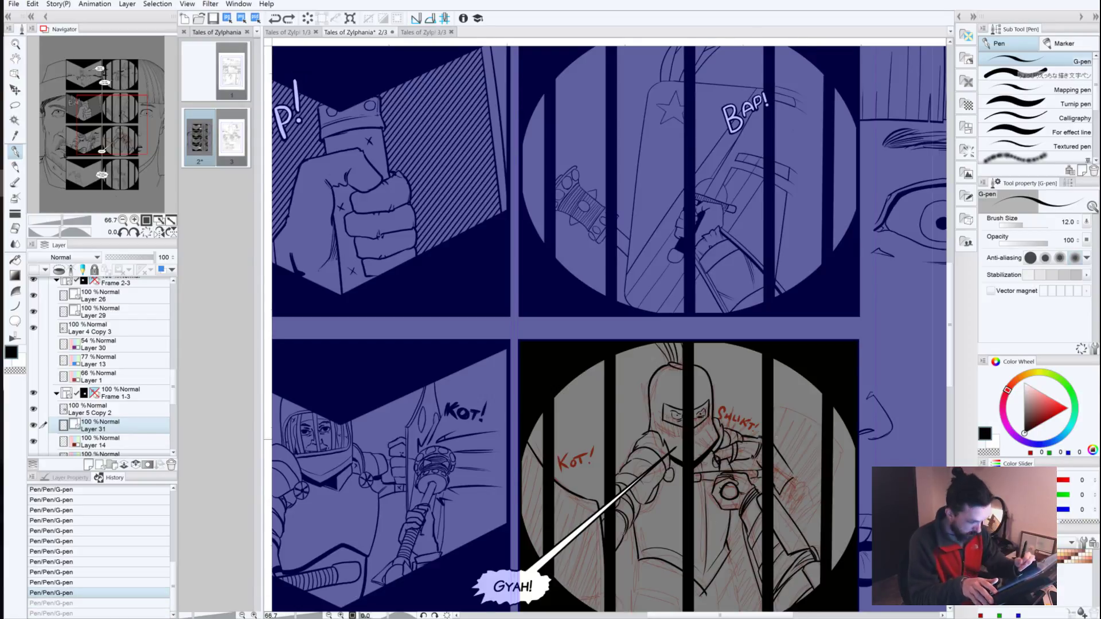
pyautogui.hotkey('ctrl', 'y')
pyautogui.hotkey('ctrl', 'y')
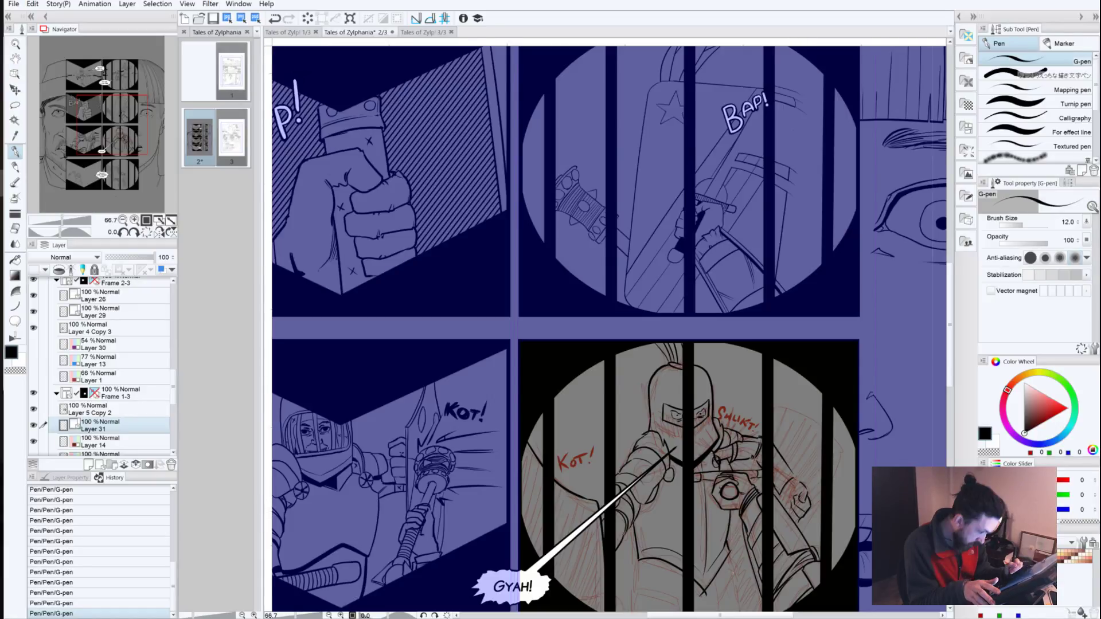
# Step: Step back through the recent strokes of the far hand and restore them to compare the versions
pyautogui.hotkey('ctrl', 'z')
pyautogui.hotkey('ctrl', 'z')
pyautogui.hotkey('ctrl', 'z')
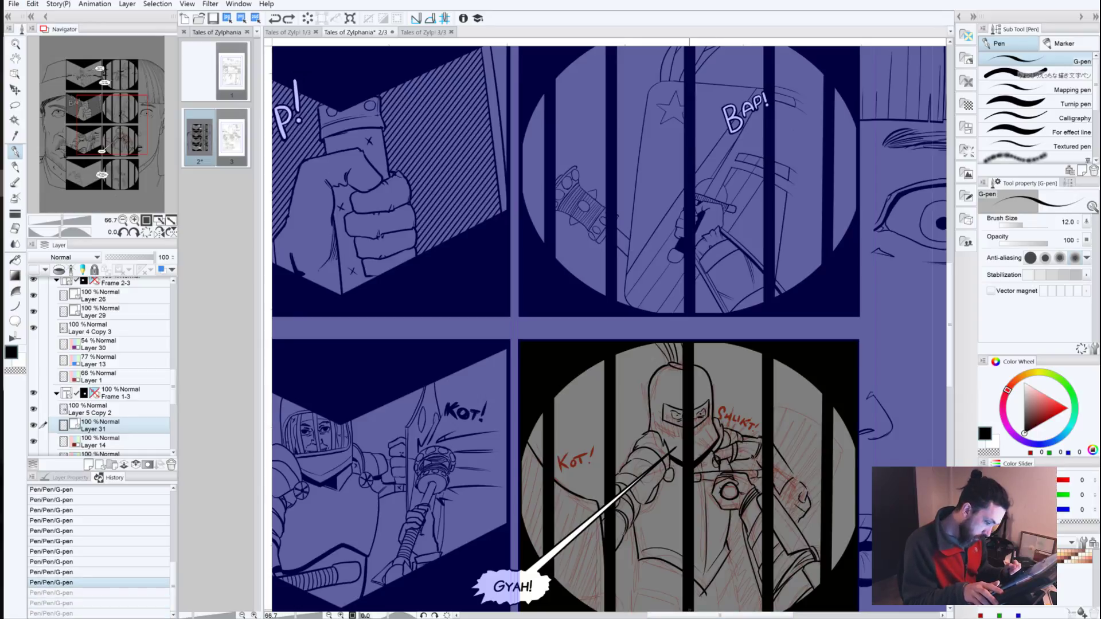
pyautogui.hotkey('ctrl', 'z')
pyautogui.hotkey('ctrl', 'z')
pyautogui.hotkey('ctrl', 'z')
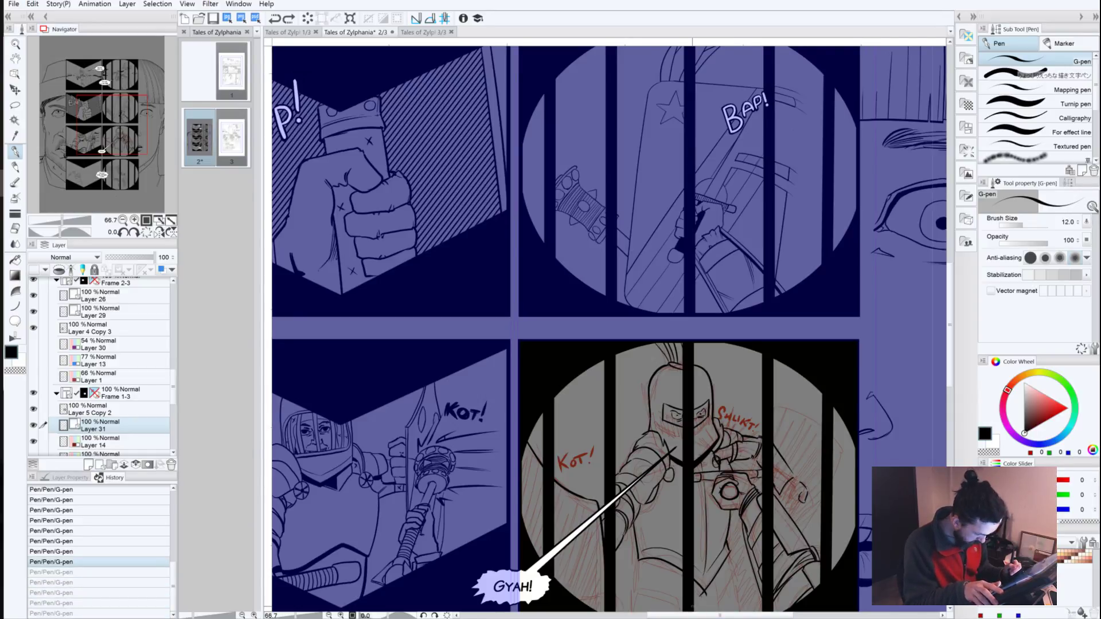
pyautogui.hotkey('ctrl', 'z')
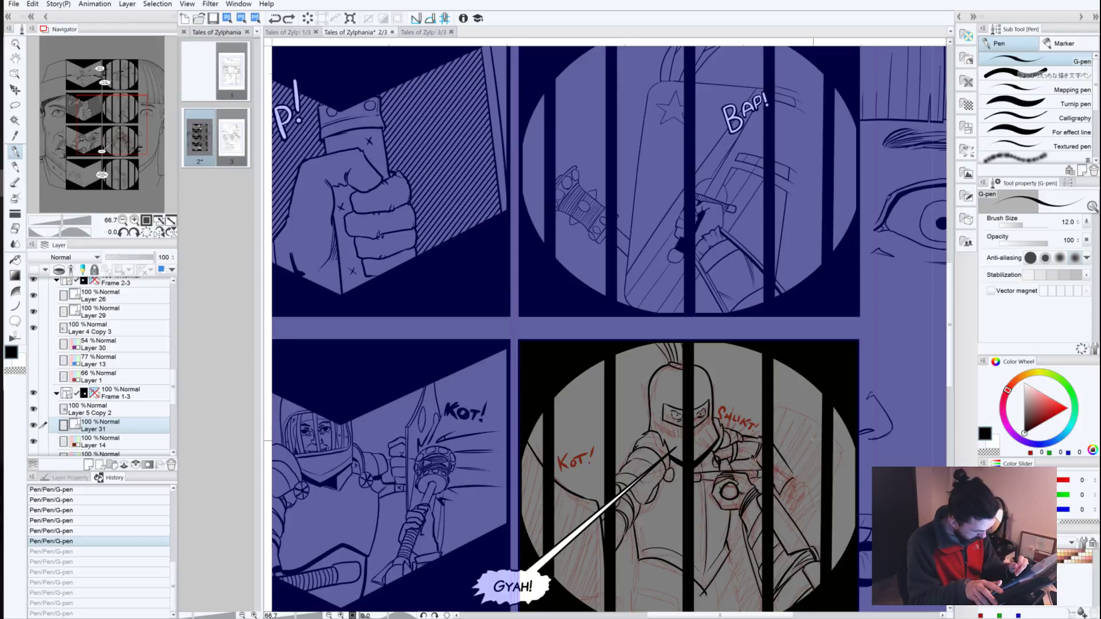
pyautogui.hotkey('ctrl', 'y')
pyautogui.hotkey('ctrl', 'y')
pyautogui.hotkey('ctrl', 'y')
pyautogui.hotkey('ctrl', 'y')
pyautogui.hotkey('ctrl', 'y')
pyautogui.hotkey('ctrl', 'y')
pyautogui.hotkey('ctrl', 'y')
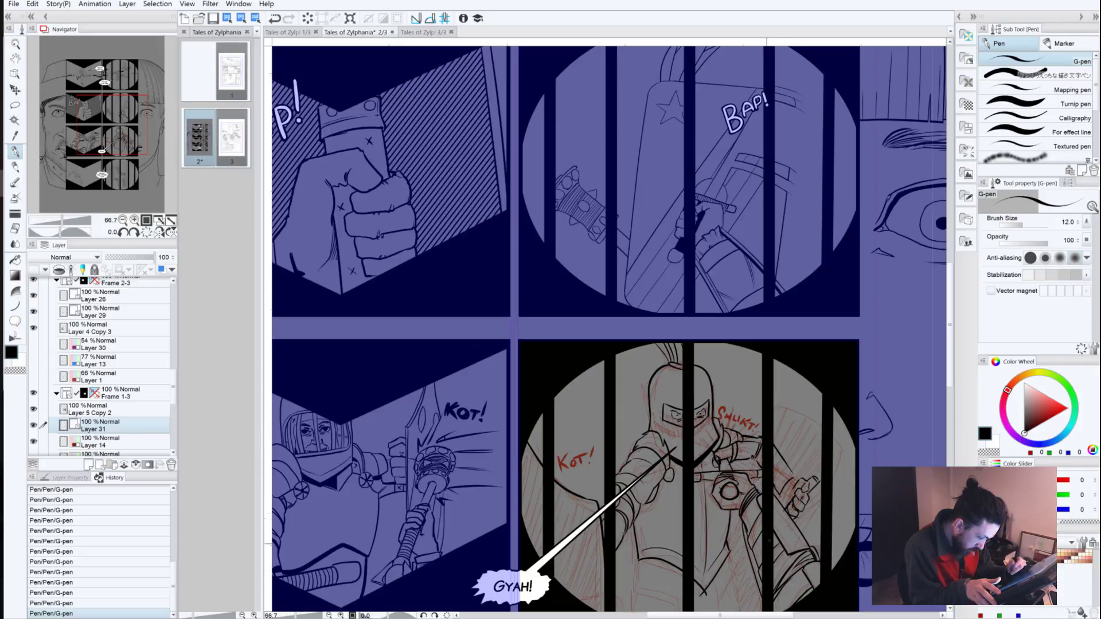
# Step: Erase stray lines around the far arm and ink the short contours joining the forearm to the hand
pyautogui.click(784, 534)
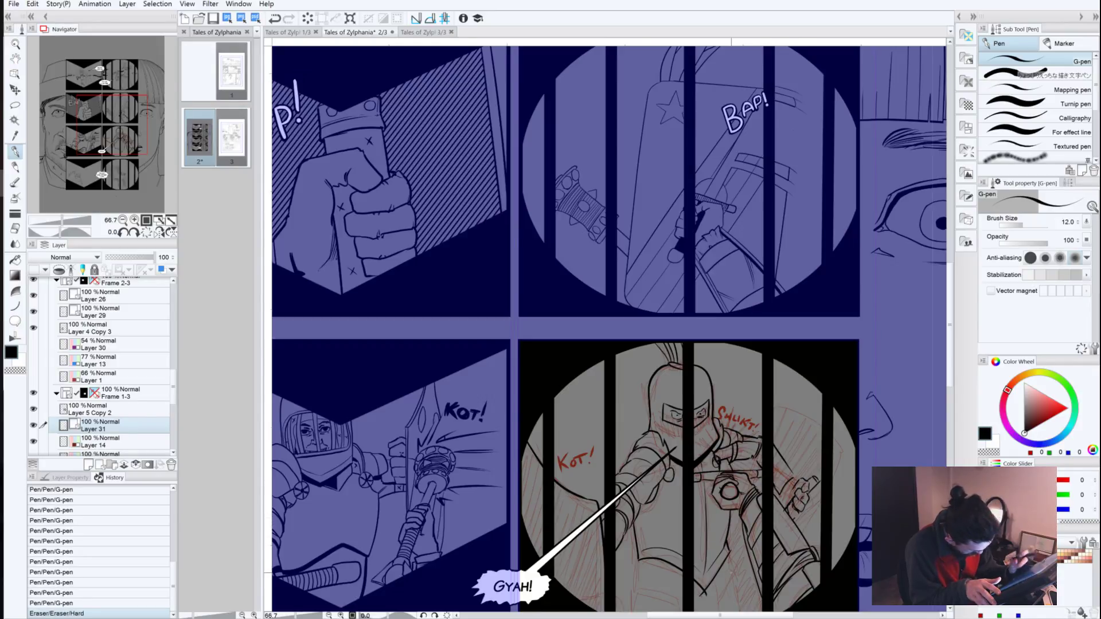
pyautogui.hotkey('ctrl', 'z')
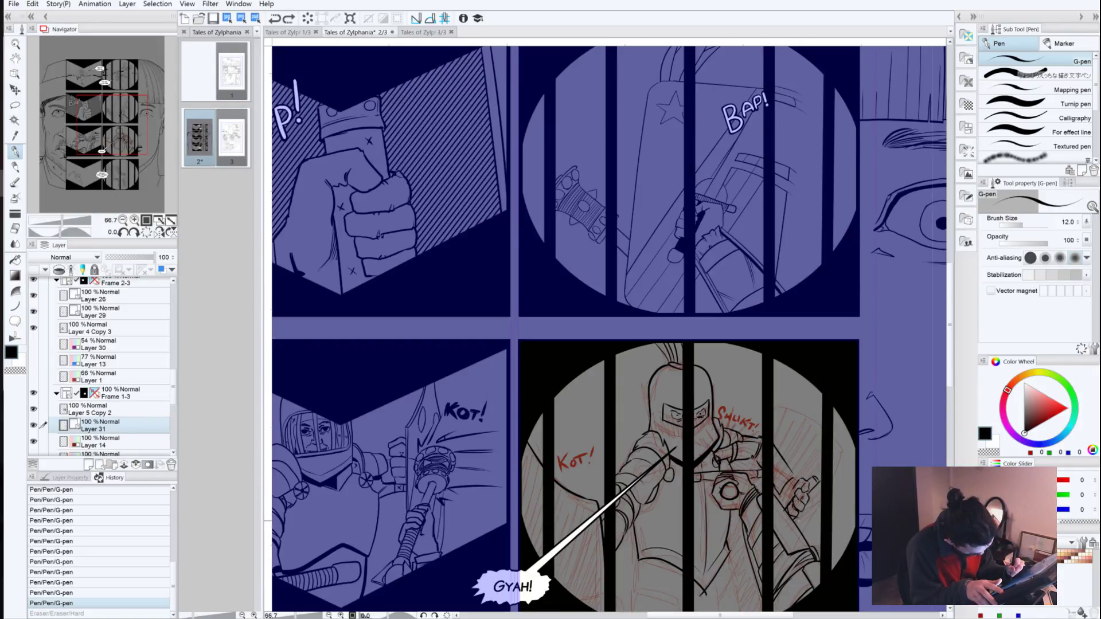
pyautogui.hotkey('ctrl', 'y')
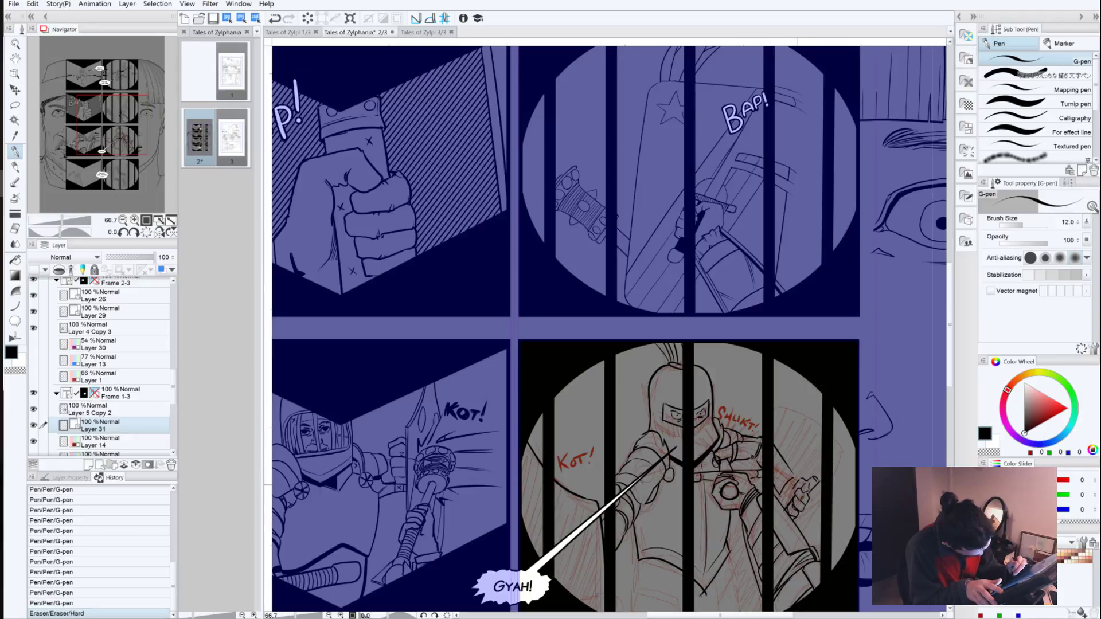
pyautogui.moveTo(784, 498); pyautogui.dragTo(778, 496)
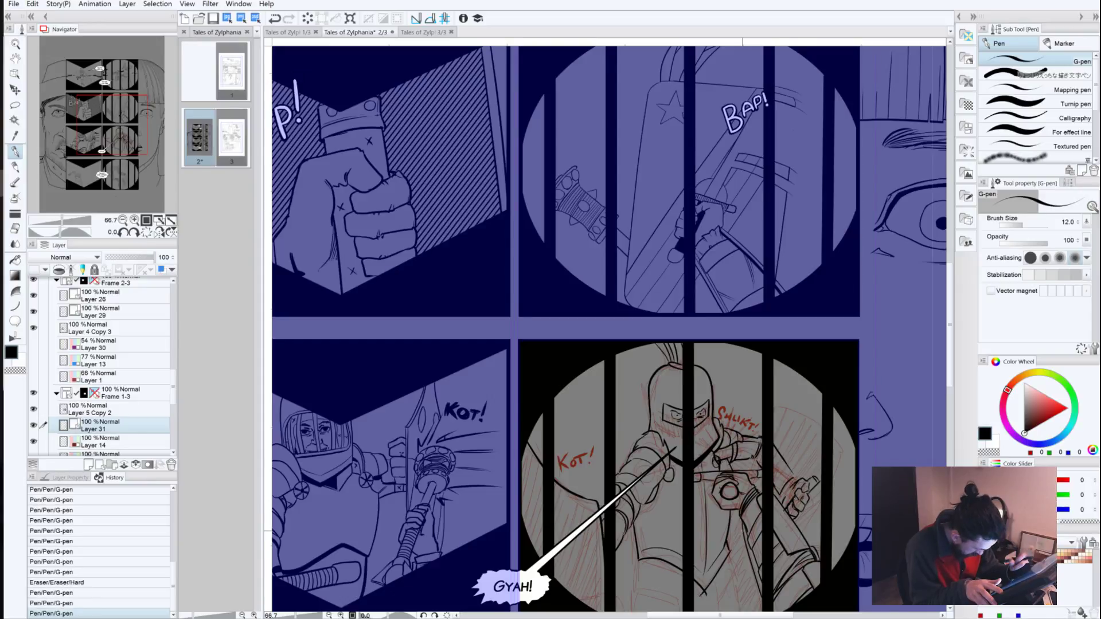
pyautogui.moveTo(743, 531); pyautogui.dragTo(734, 547)
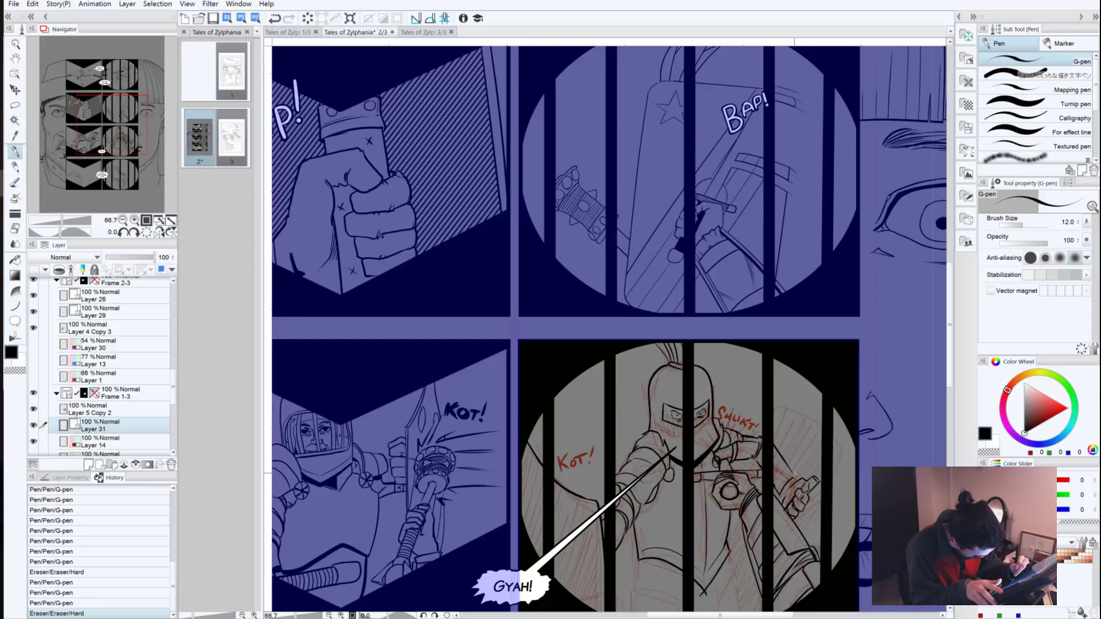
pyautogui.moveTo(779, 473)
pyautogui.mouseDown()
pyautogui.moveTo(797, 498)
pyautogui.moveTo(785, 482)
pyautogui.mouseUp()
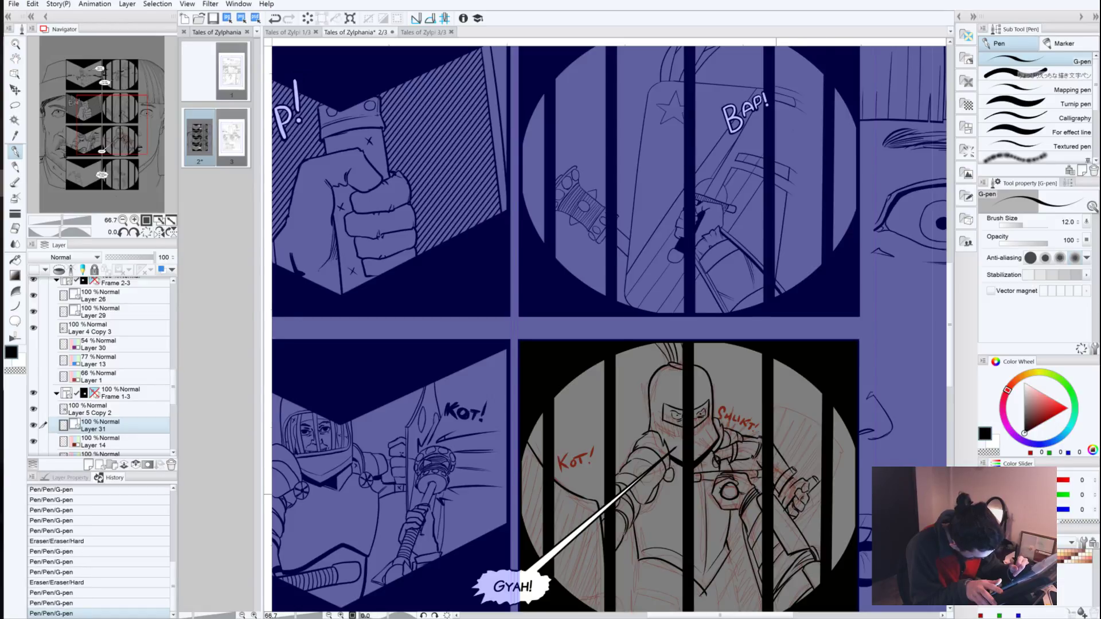
# Step: Refine the far forearm's outline along the prison bar with short G-pen strokes and small eraser corrections
pyautogui.click(779, 498)
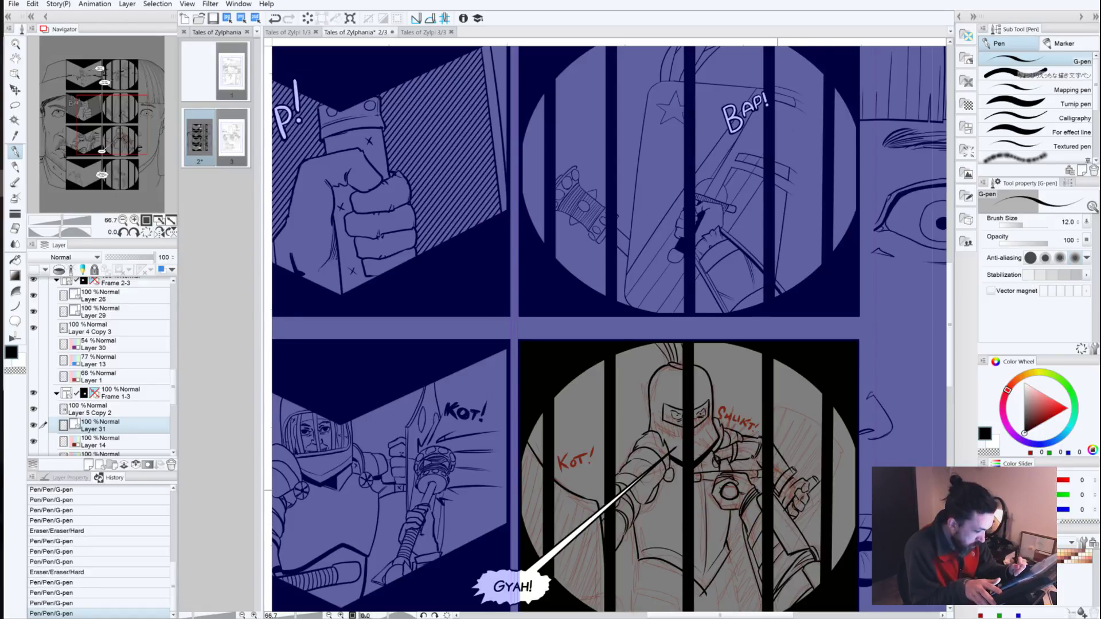
pyautogui.click(777, 490)
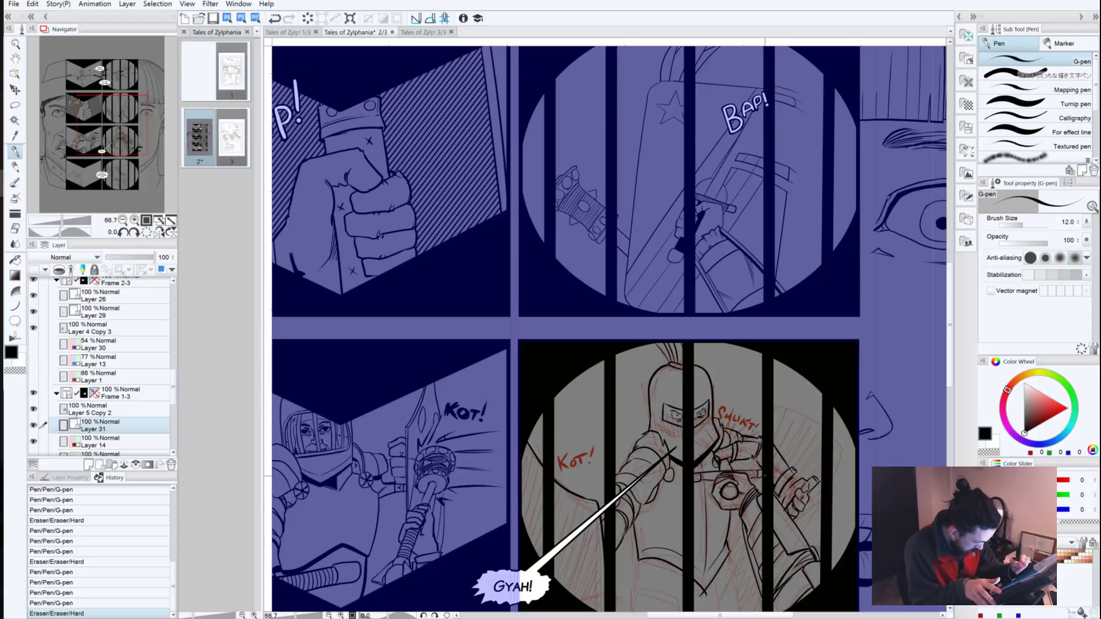
pyautogui.moveTo(772, 456); pyautogui.dragTo(783, 467)
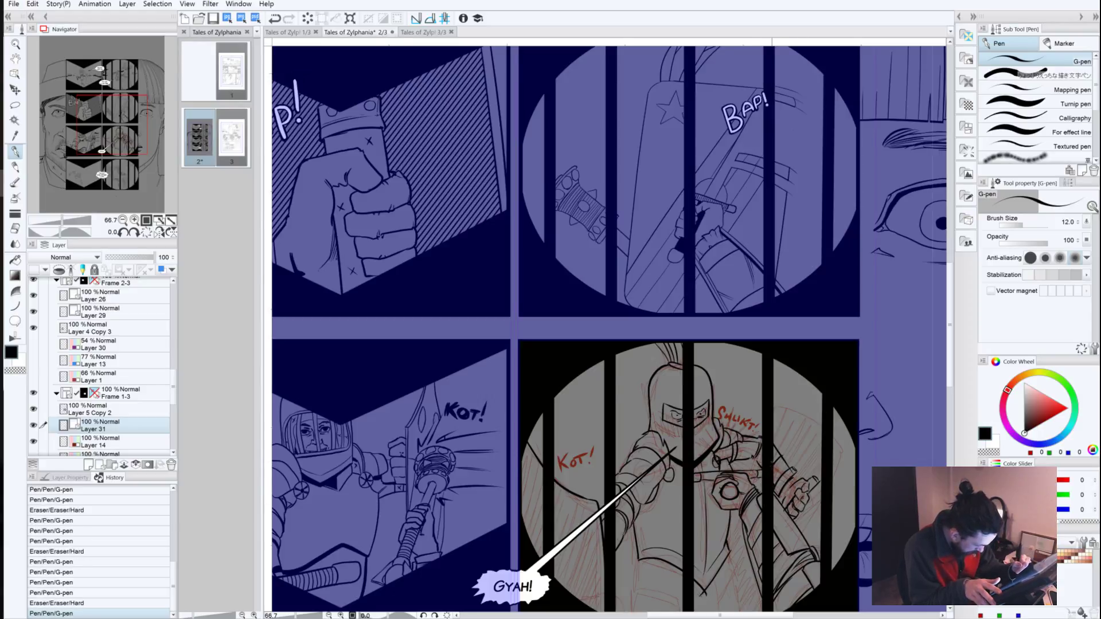
pyautogui.click(736, 505)
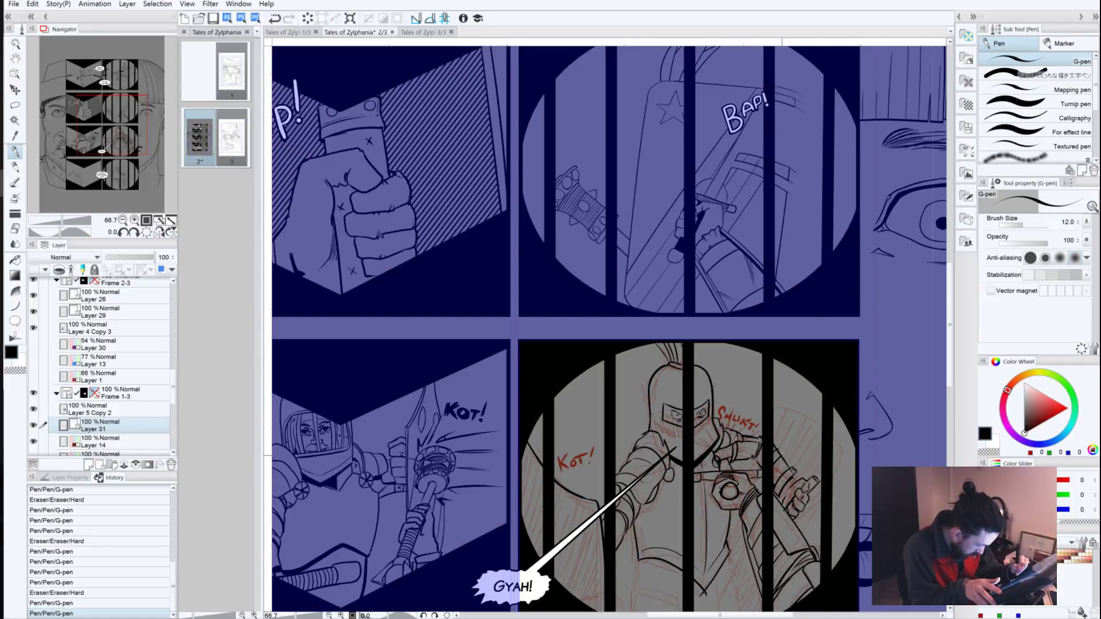
pyautogui.moveTo(774, 457)
pyautogui.mouseDown()
pyautogui.moveTo(783, 467)
pyautogui.moveTo(775, 457)
pyautogui.mouseUp()
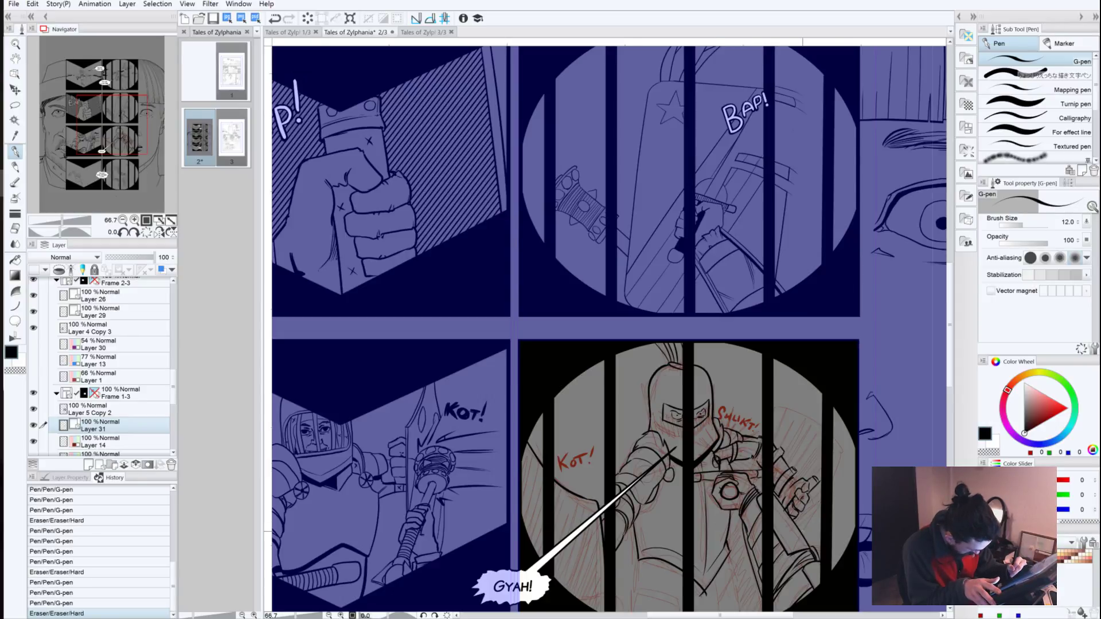
# Step: Ink the outlines beside the far hand toward the circular opening's right edge, redoing strokes that miss the sketch
pyautogui.moveTo(835, 453); pyautogui.dragTo(853, 483)
pyautogui.hotkey('ctrl', 'z')
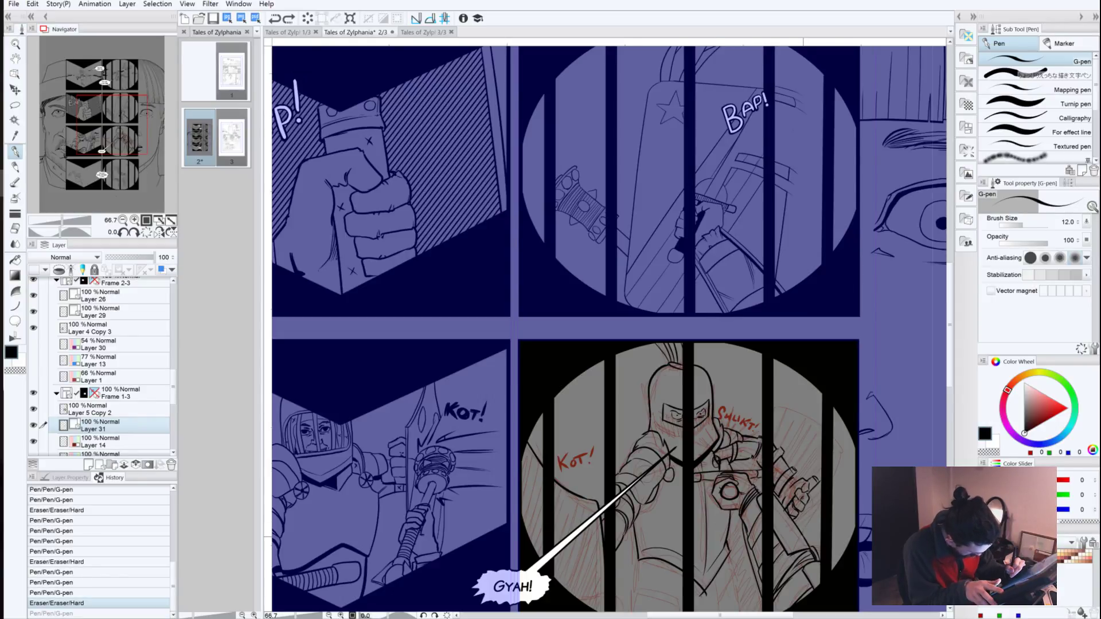
pyautogui.hotkey('ctrl', 'y')
pyautogui.moveTo(820, 490); pyautogui.dragTo(792, 544)
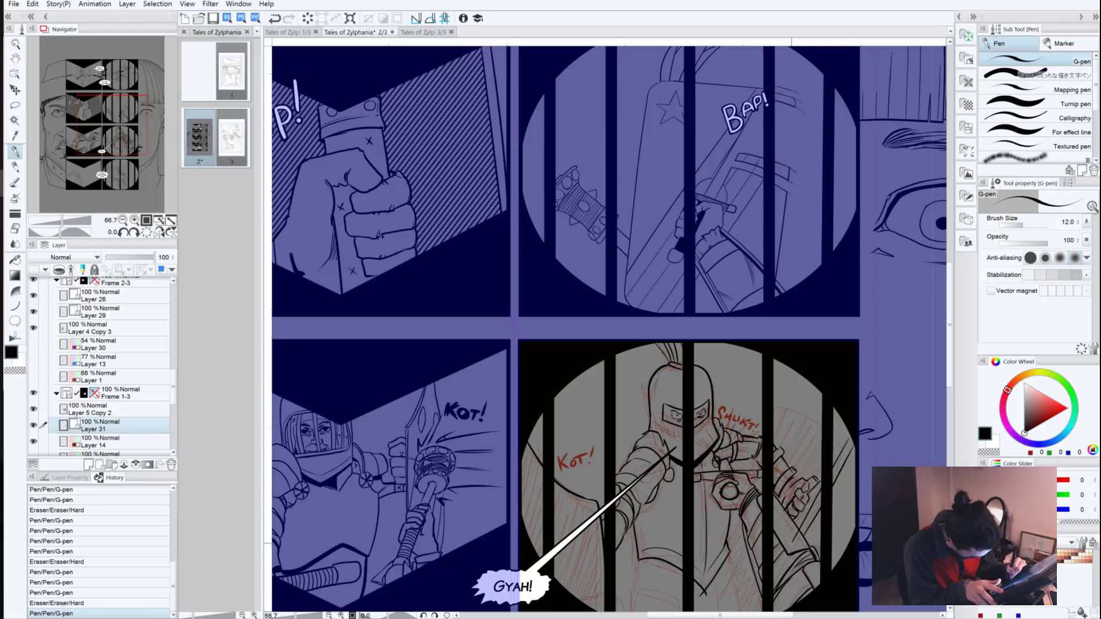
pyautogui.hotkey('ctrl', 'z')
pyautogui.hotkey('ctrl', 'y')
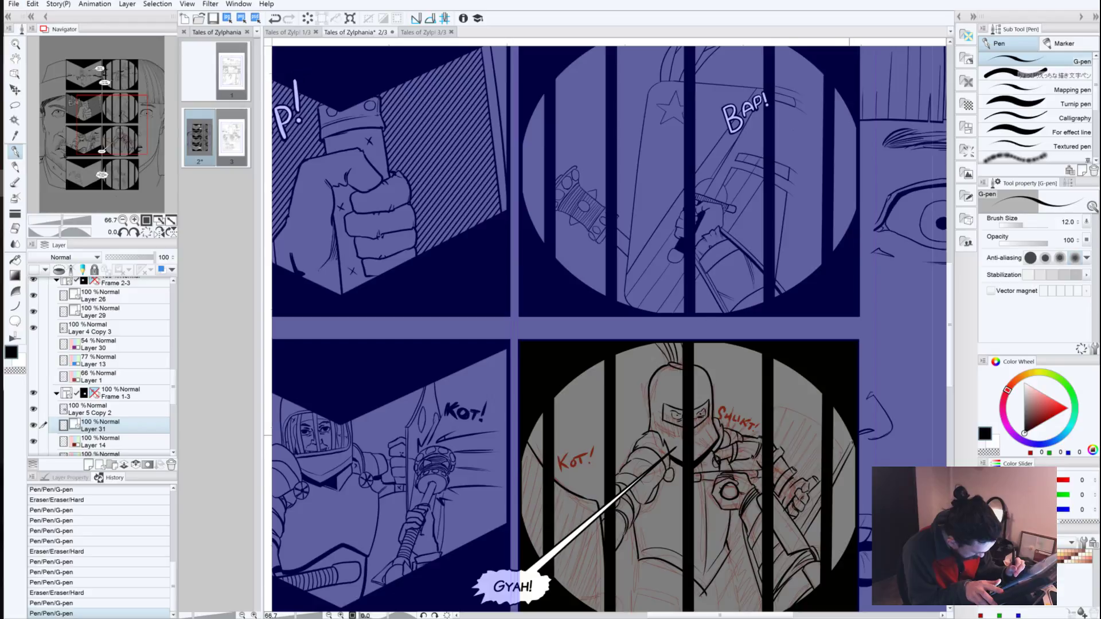
pyautogui.moveTo(852, 442); pyautogui.dragTo(794, 396)
pyautogui.hotkey('ctrl', 'z')
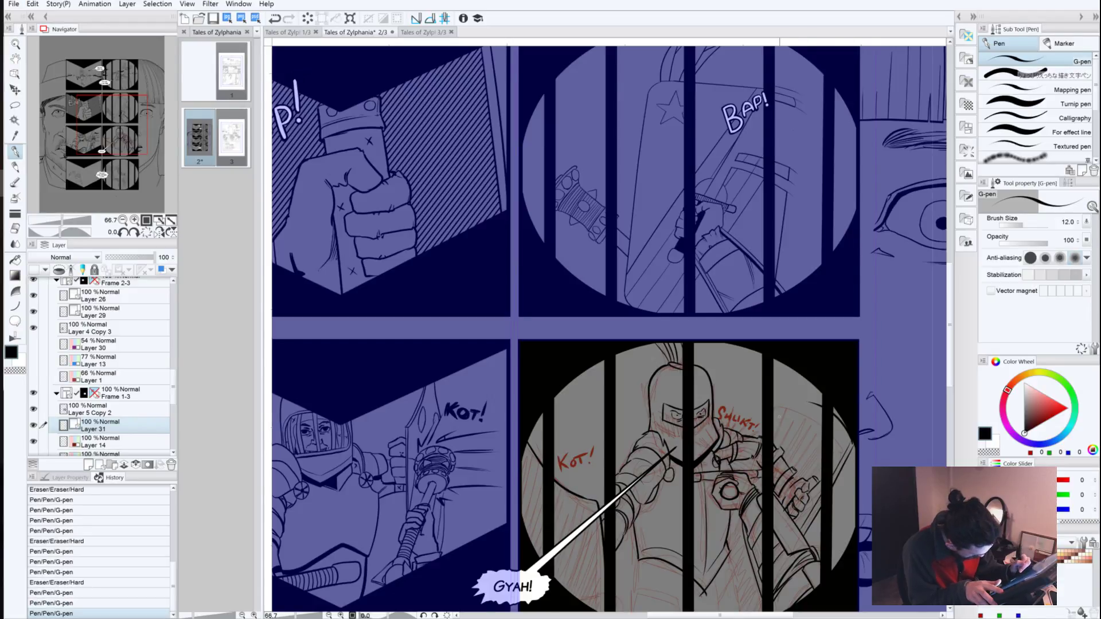
# Step: Ink the rounded upright shape behind the far arm, stepping back and restoring the latest stroke to compare
pyautogui.hotkey('ctrl', 'y')
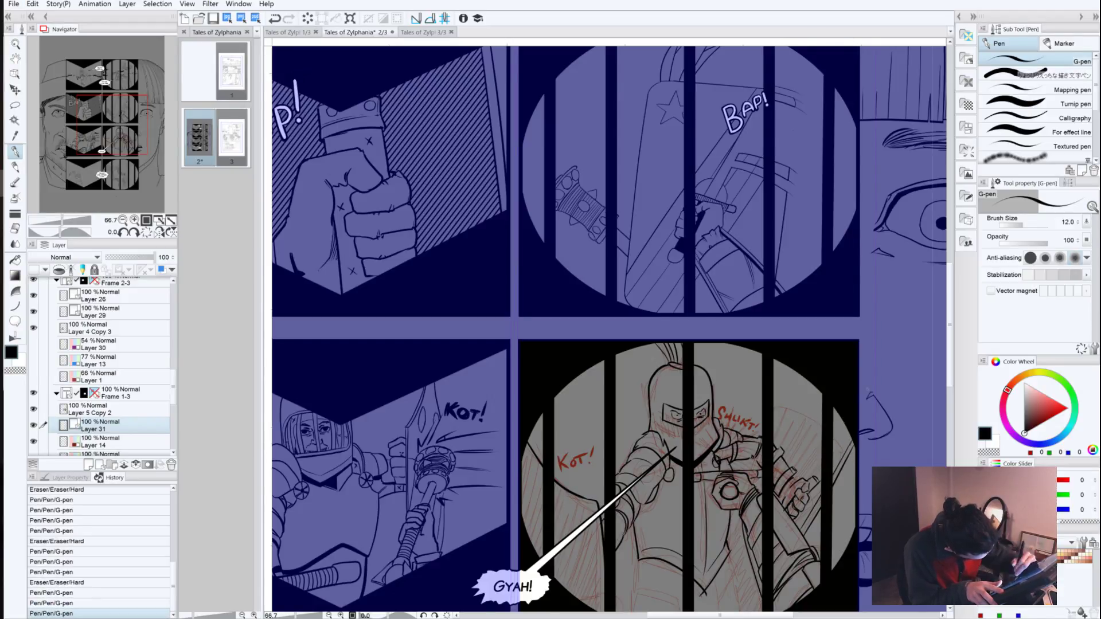
pyautogui.moveTo(814, 388)
pyautogui.mouseDown()
pyautogui.moveTo(776, 410)
pyautogui.moveTo(805, 387)
pyautogui.moveTo(784, 399)
pyautogui.moveTo(773, 426)
pyautogui.mouseUp()
pyautogui.hotkey('ctrl', 'z')
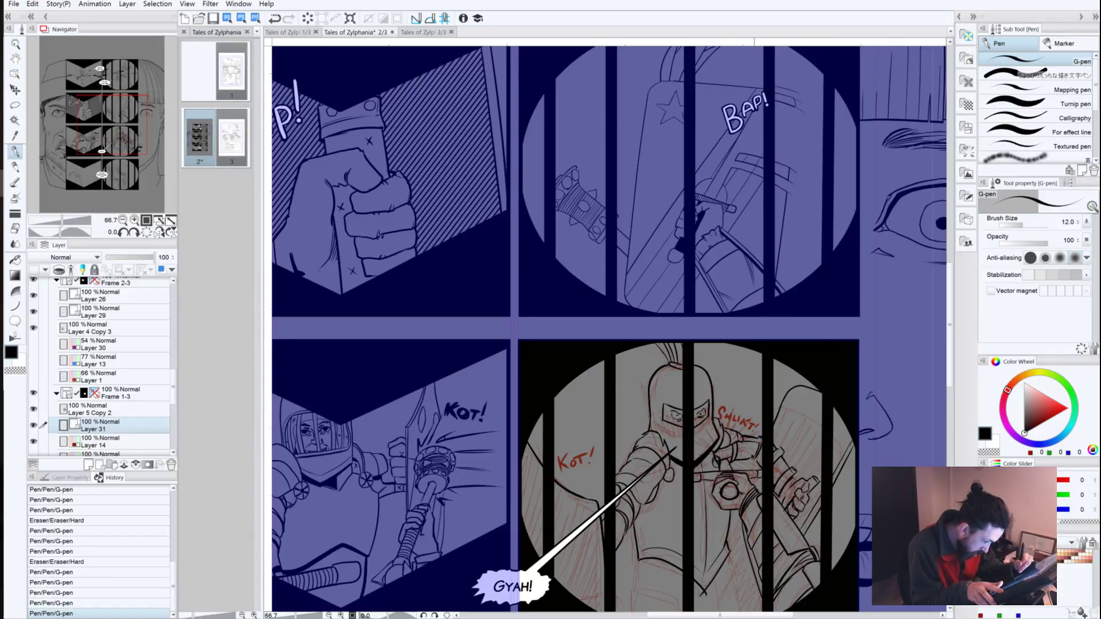
pyautogui.hotkey('ctrl', 'z')
pyautogui.hotkey('ctrl', 'y')
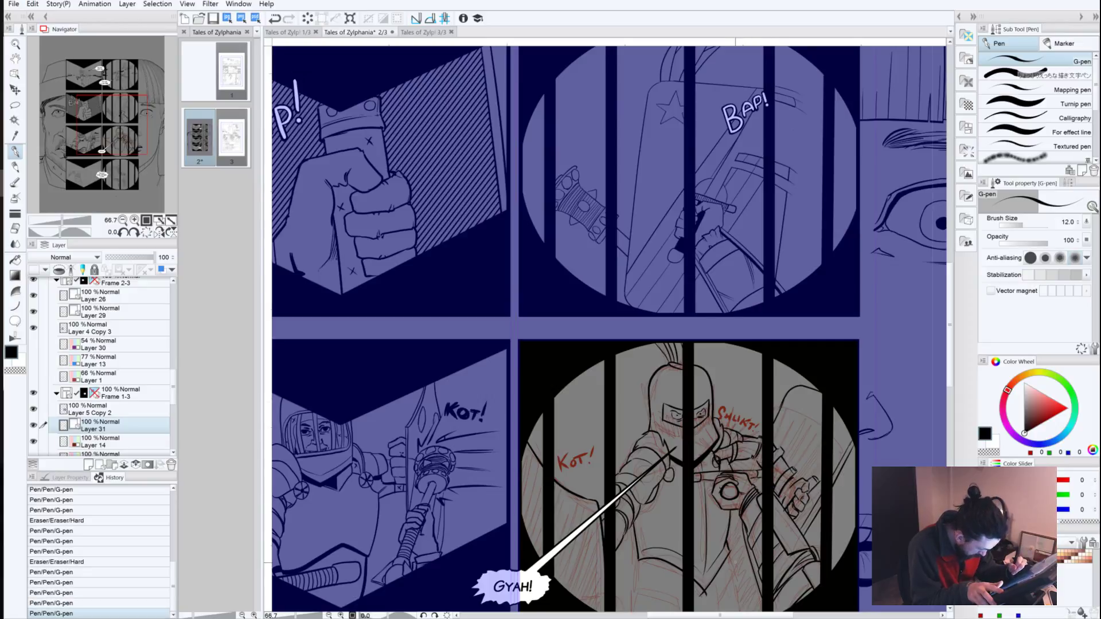
# Step: Ink the lower torso edge and the contours of both thighs over the red sketch, checking the latest stroke against the version without it
pyautogui.moveTo(737, 509); pyautogui.dragTo(739, 512)
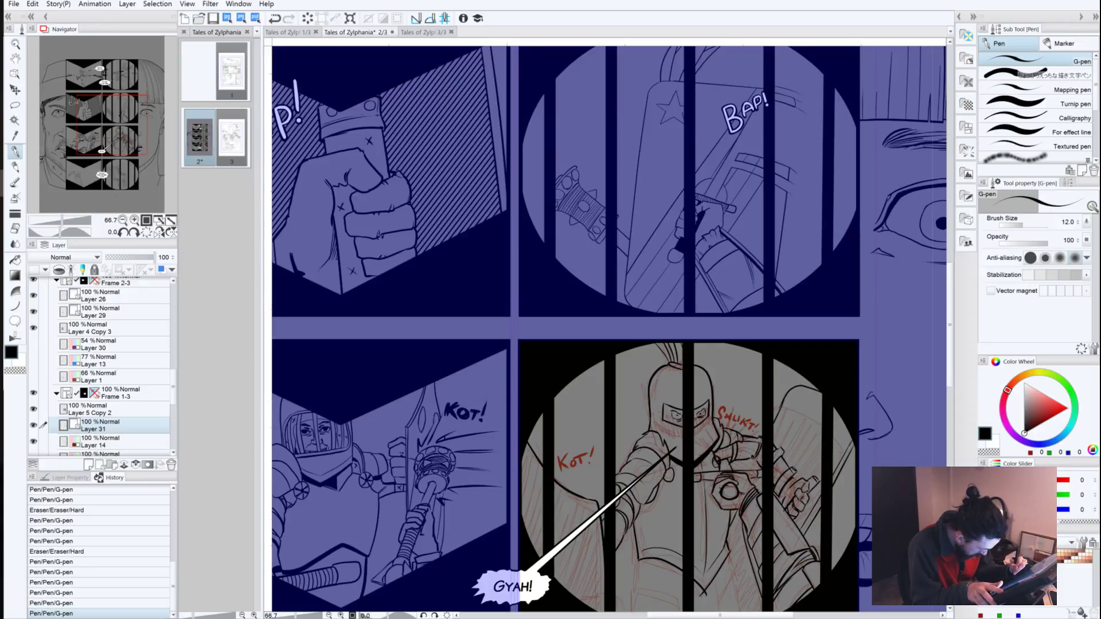
pyautogui.moveTo(761, 595); pyautogui.dragTo(748, 605)
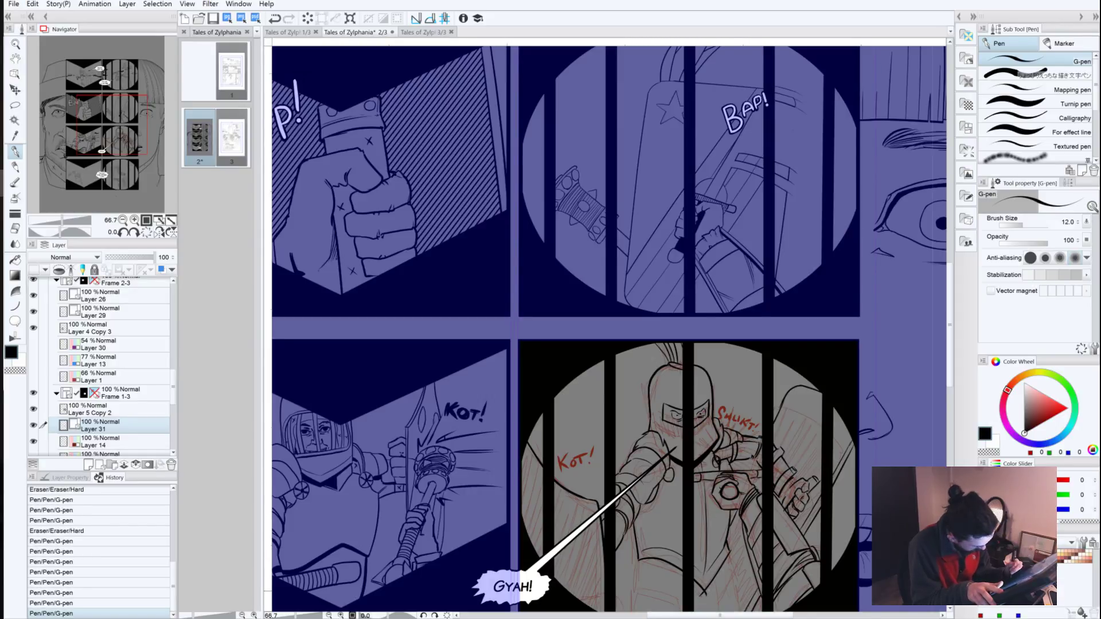
pyautogui.moveTo(691, 596)
pyautogui.mouseDown()
pyautogui.moveTo(687, 606)
pyautogui.moveTo(716, 610)
pyautogui.mouseUp()
pyautogui.moveTo(729, 559); pyautogui.dragTo(742, 608)
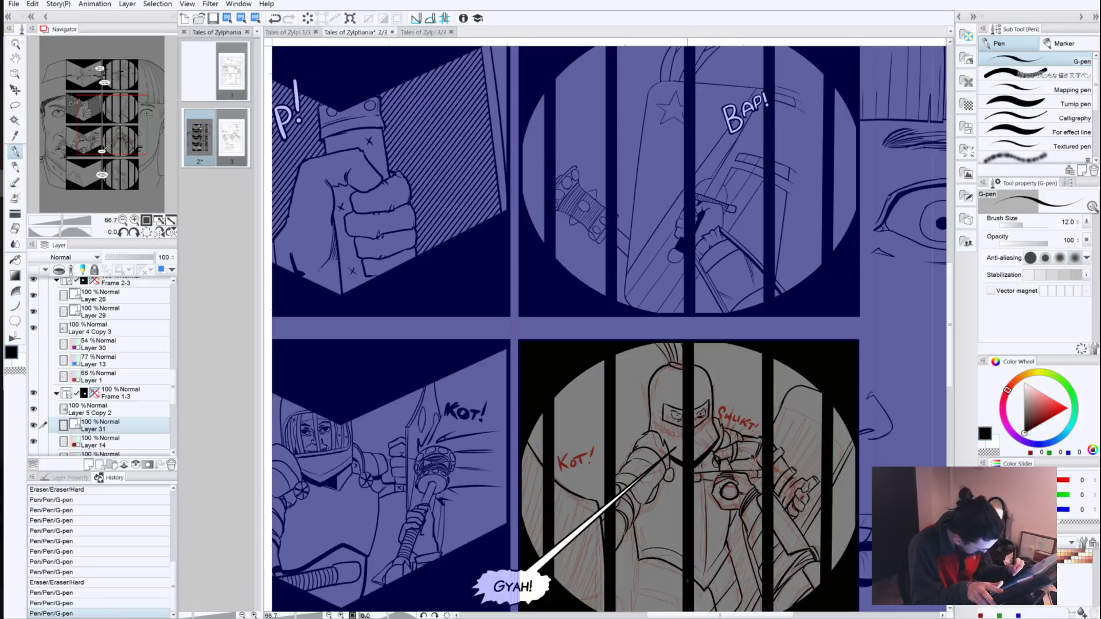
pyautogui.moveTo(639, 561)
pyautogui.mouseDown()
pyautogui.moveTo(625, 611)
pyautogui.moveTo(709, 607)
pyautogui.mouseUp()
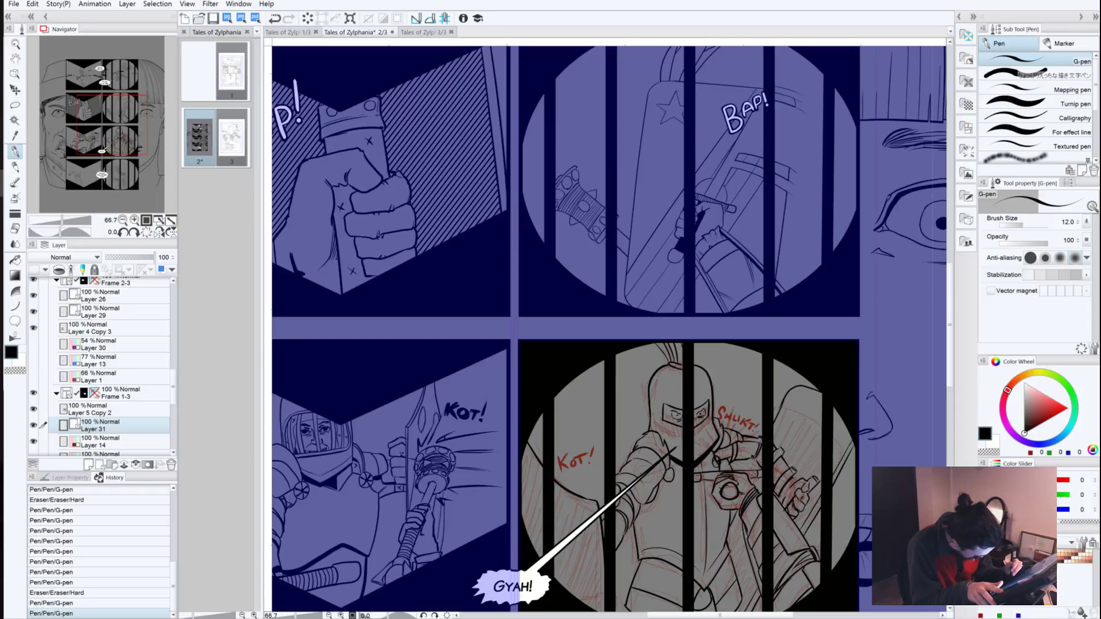
pyautogui.hotkey('ctrl', 'z')
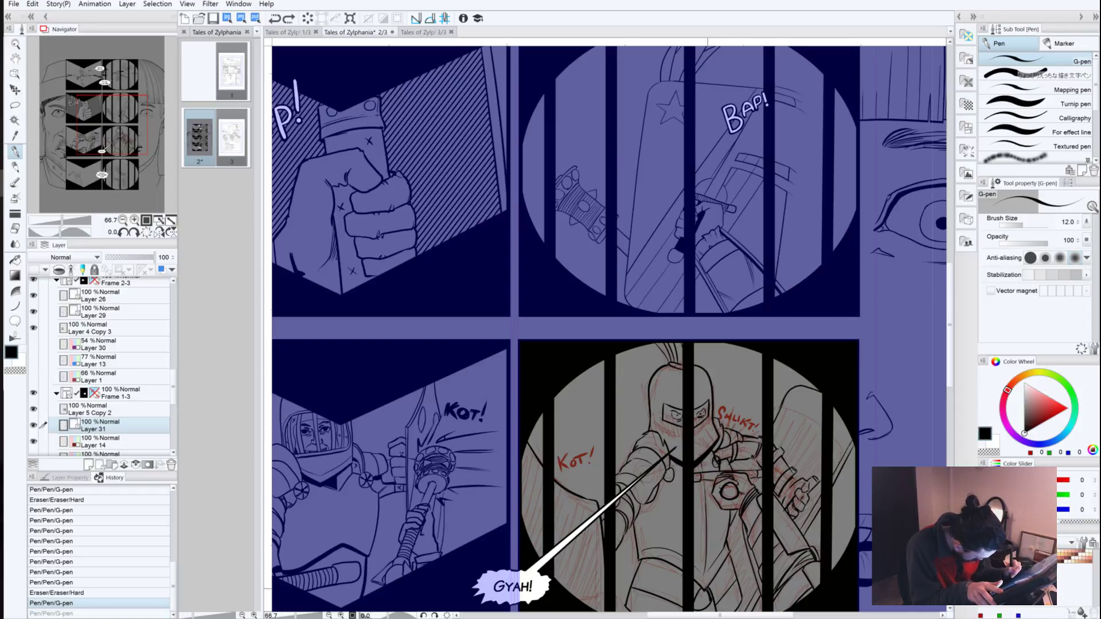
pyautogui.hotkey('ctrl', 'y')
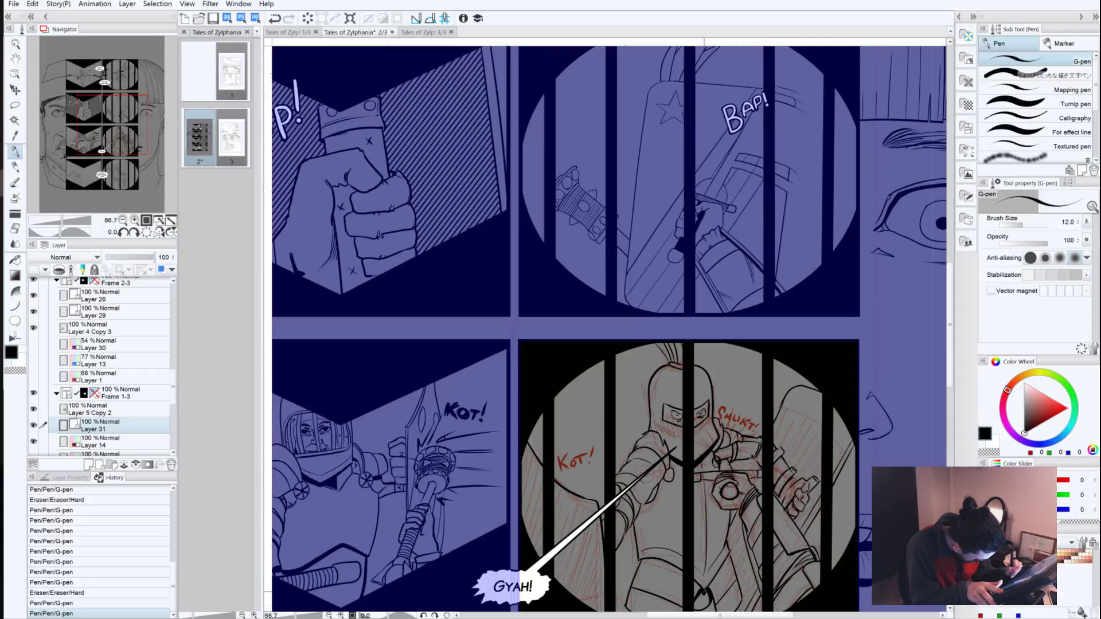
# Step: Ink and darken the small shape between the masked figure's legs beside the central prison bar
pyautogui.moveTo(704, 591); pyautogui.dragTo(699, 601)
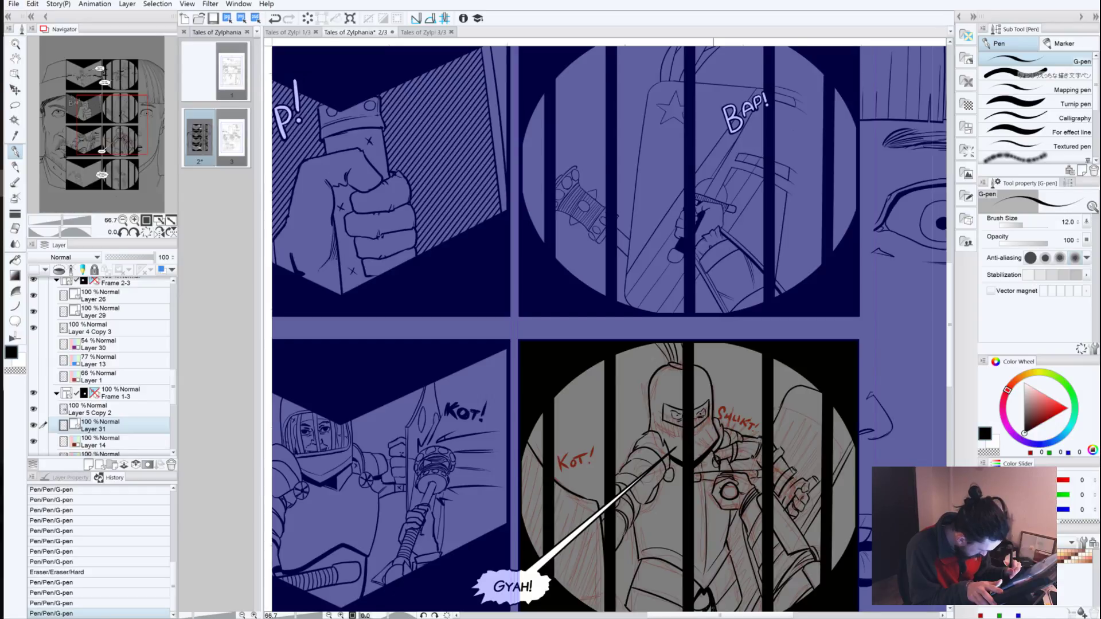
pyautogui.moveTo(713, 605); pyautogui.dragTo(705, 608)
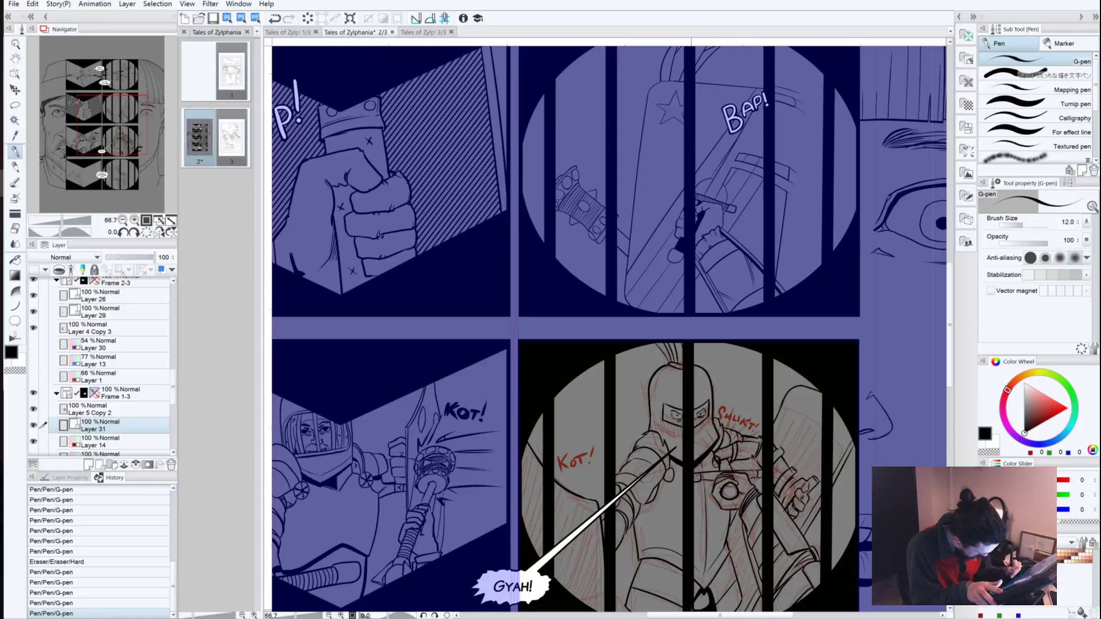
pyautogui.moveTo(692, 610); pyautogui.dragTo(700, 589)
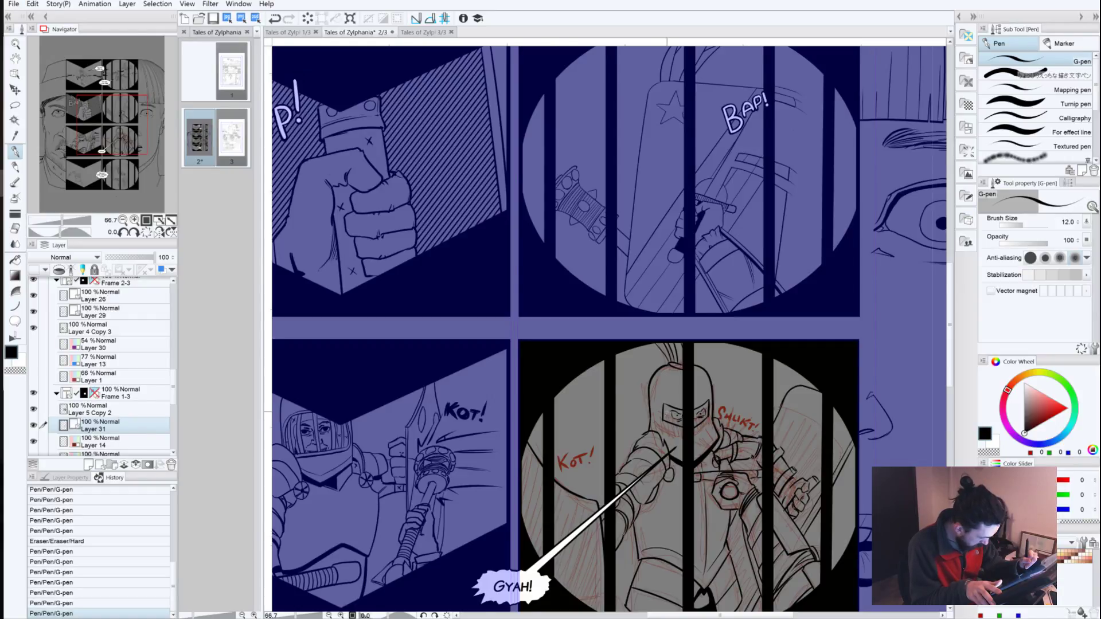
# Step: Ink the eyes and brow details inside the masked figure's visor opening with short G-pen strokes
pyautogui.moveTo(664, 411); pyautogui.dragTo(694, 419)
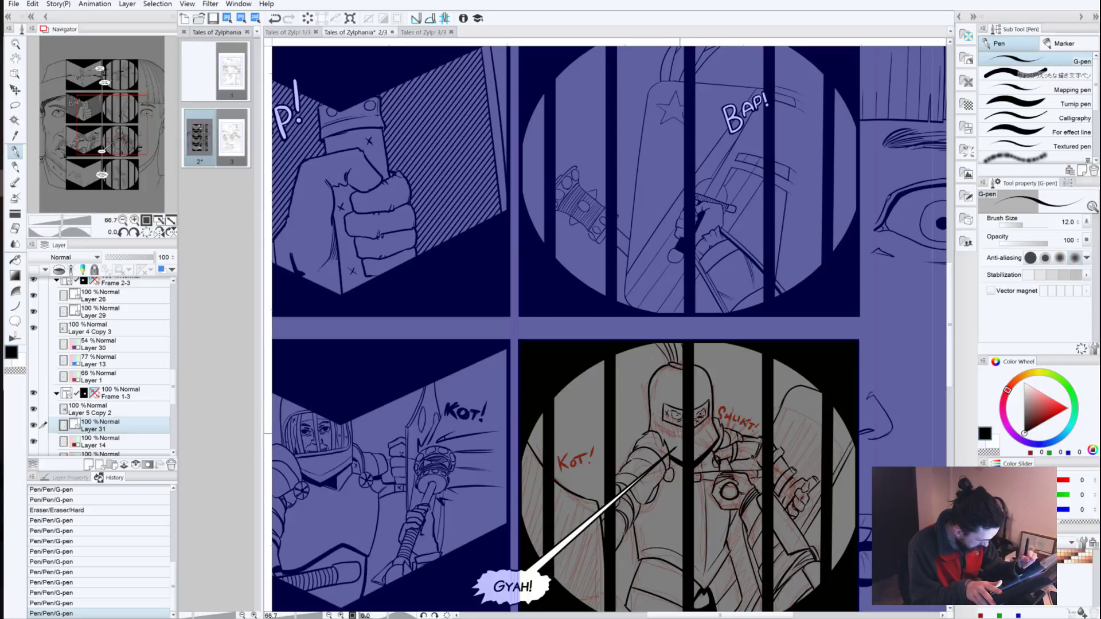
pyautogui.moveTo(697, 414); pyautogui.dragTo(700, 409)
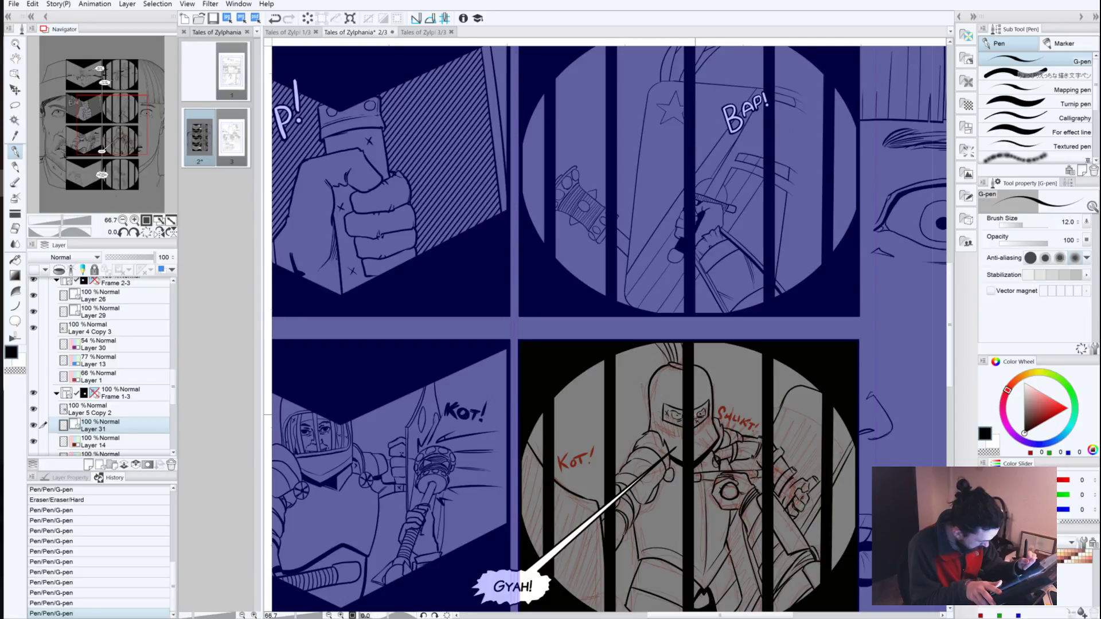
pyautogui.moveTo(696, 417); pyautogui.dragTo(691, 423)
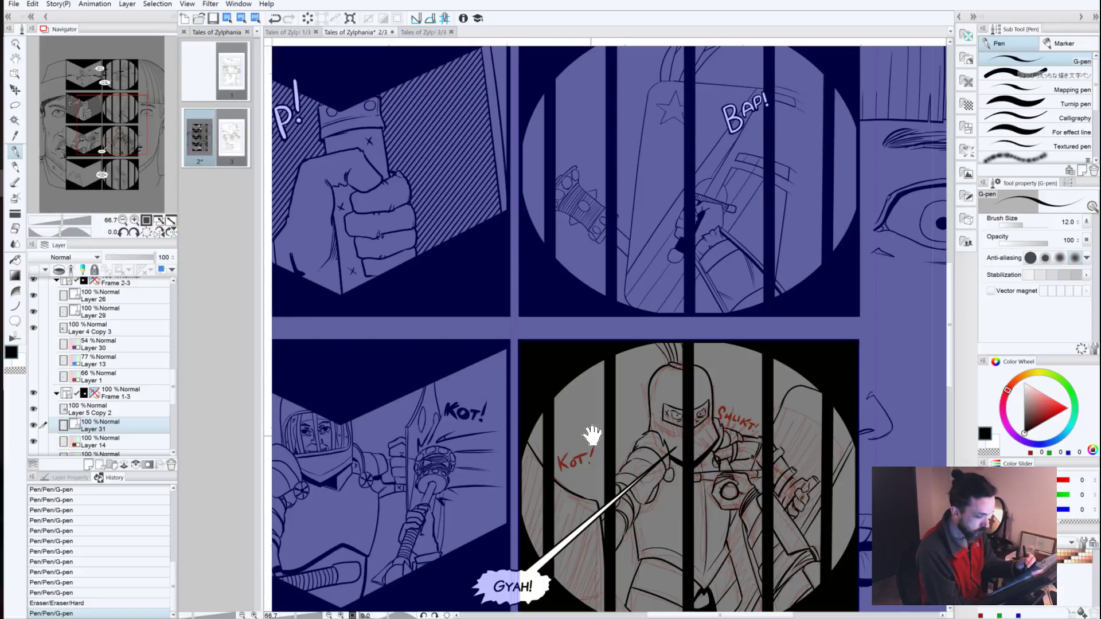
# Step: Ink the horizontal weapon edge at the chest, and add dense impact strokes and splatter dots around the far shoulder
pyautogui.moveTo(597, 467); pyautogui.dragTo(583, 349)
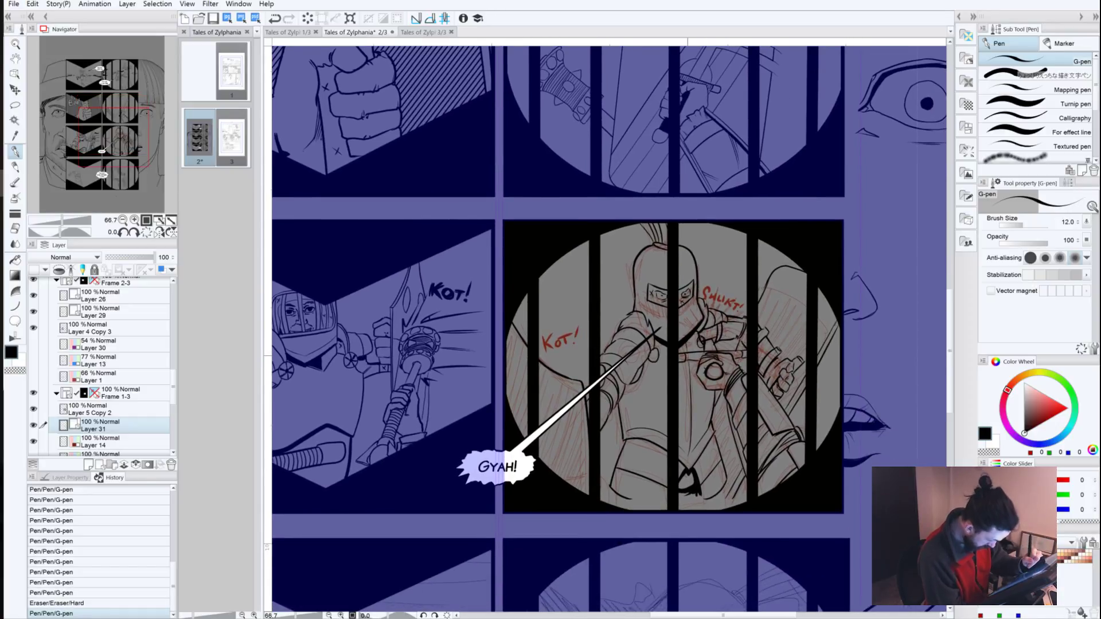
pyautogui.moveTo(687, 360); pyautogui.dragTo(734, 358)
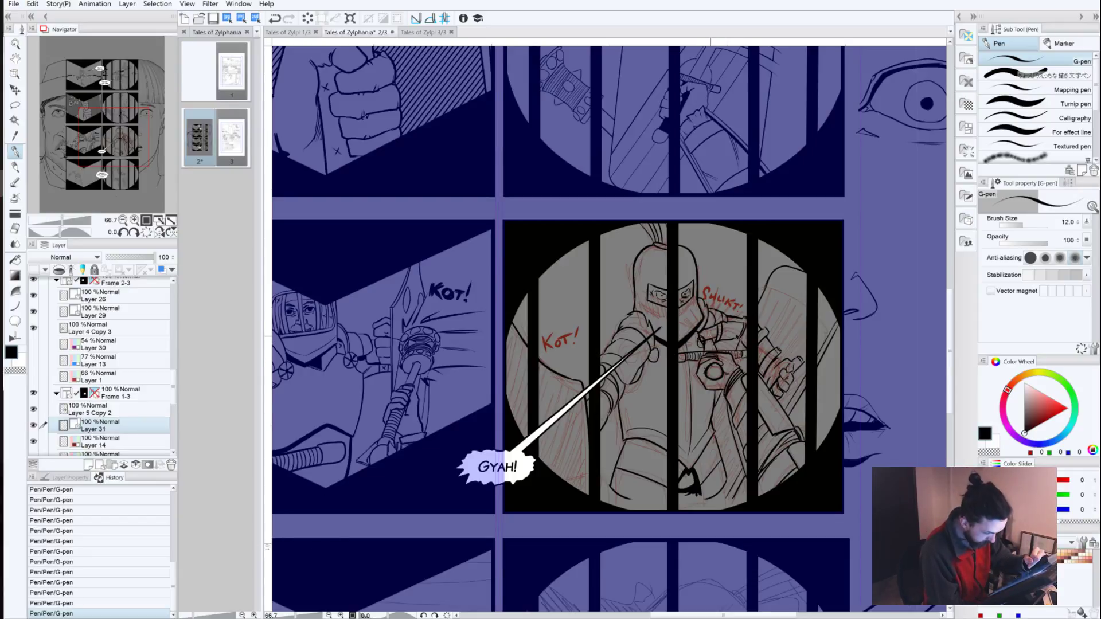
pyautogui.moveTo(713, 334)
pyautogui.mouseDown()
pyautogui.moveTo(730, 328)
pyautogui.moveTo(720, 313)
pyautogui.mouseUp()
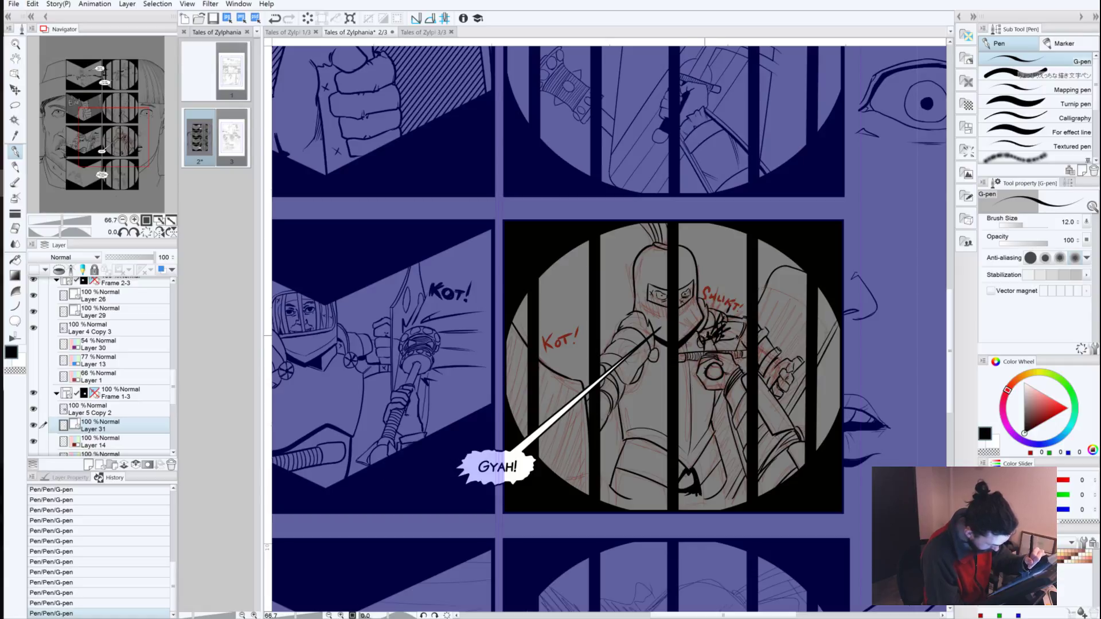
pyautogui.moveTo(705, 336); pyautogui.dragTo(705, 331)
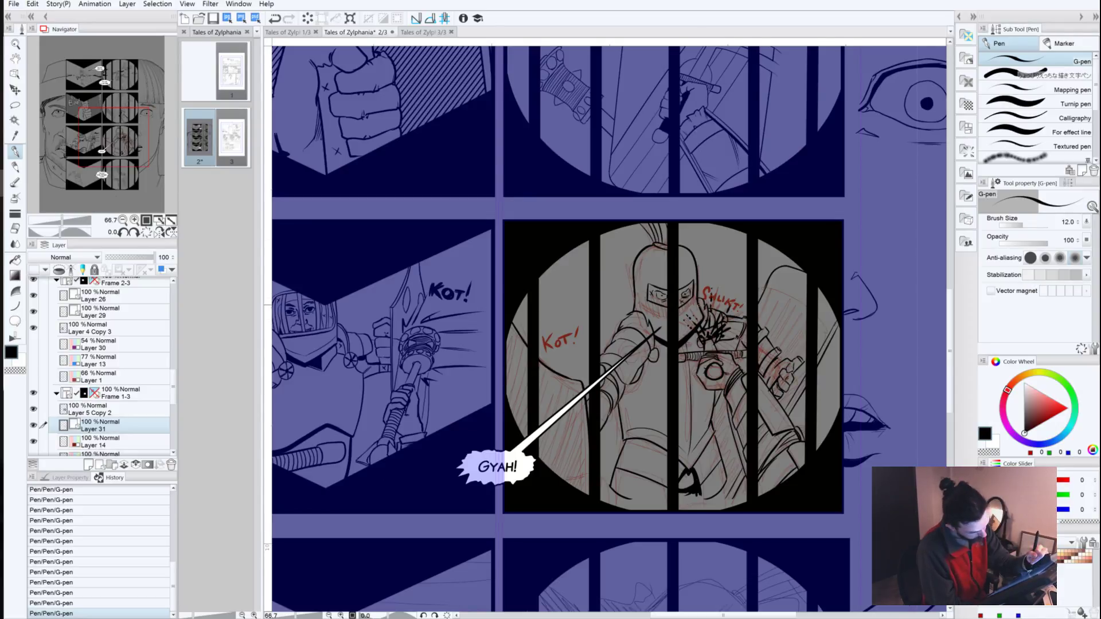
pyautogui.press('ctrl')
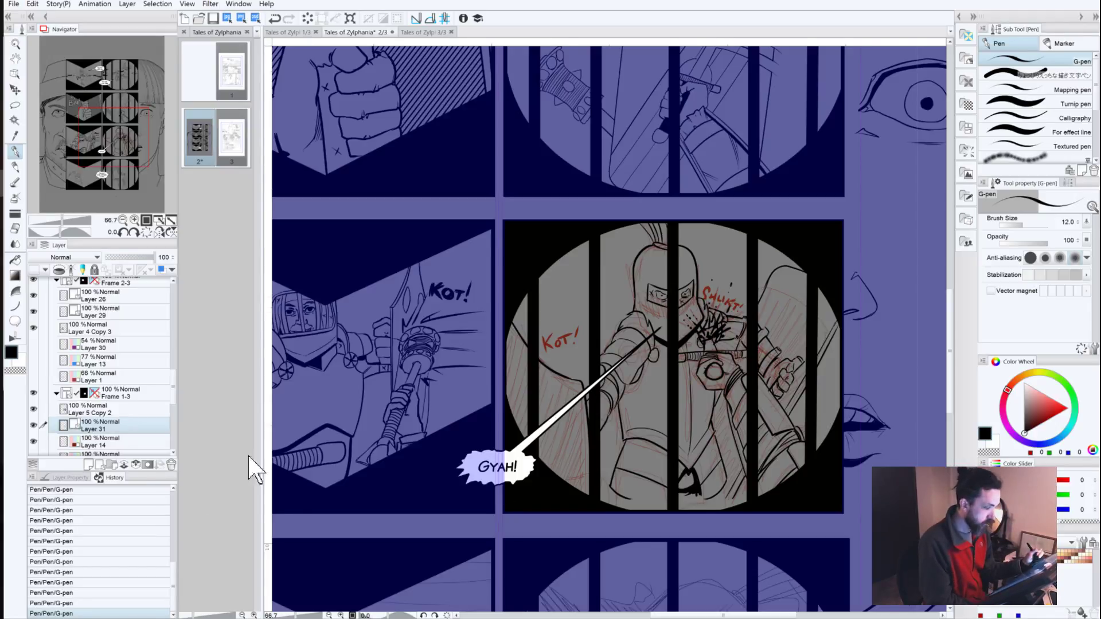
# Step: Lasso the SHLIKT lettering on Layer 26 in the neighbouring knight panel and copy it
pyautogui.moveTo(348, 439); pyautogui.dragTo(473, 445)
pyautogui.moveTo(323, 463); pyautogui.dragTo(349, 467)
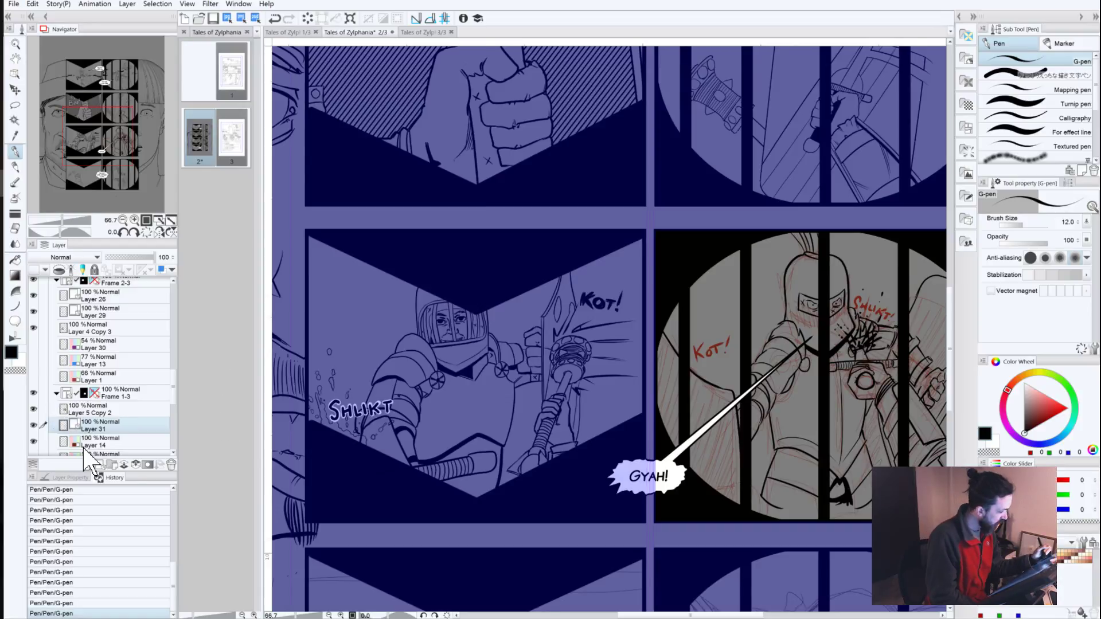
pyautogui.click(100, 296)
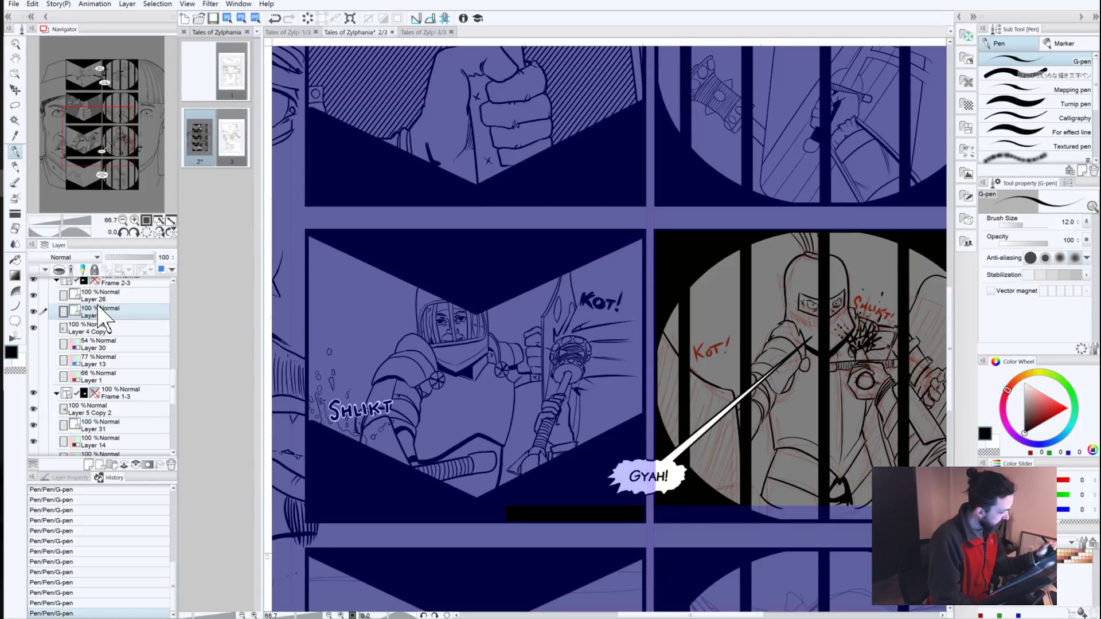
pyautogui.click(15, 105)
pyautogui.moveTo(319, 396)
pyautogui.mouseDown()
pyautogui.moveTo(416, 381)
pyautogui.moveTo(332, 440)
pyautogui.moveTo(319, 397)
pyautogui.mouseUp()
pyautogui.press('ctrl')
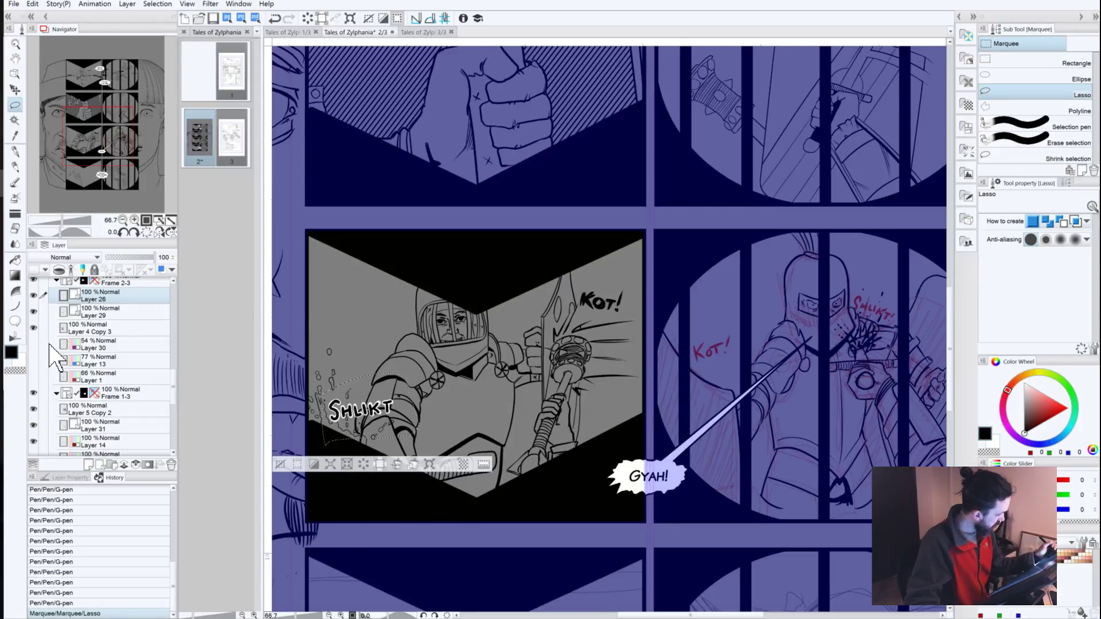
# Step: Paste the SHLIKT lettering above Layer 31 and move it into the barred circular panel
pyautogui.click(95, 427)
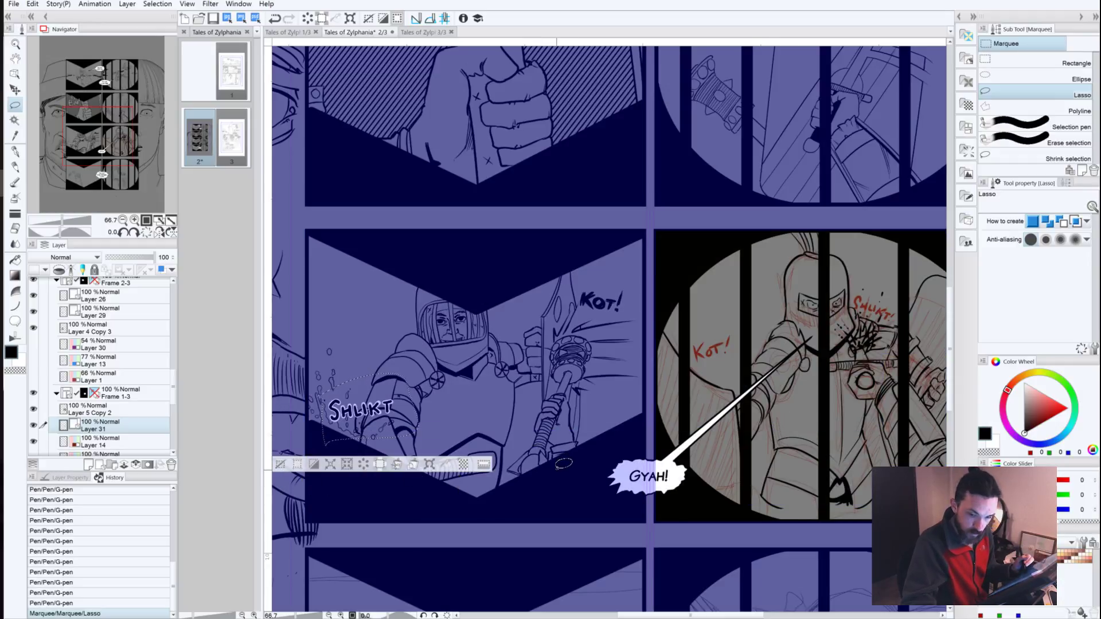
pyautogui.press('ctrl')
pyautogui.hotkey('ctrl', 'v')
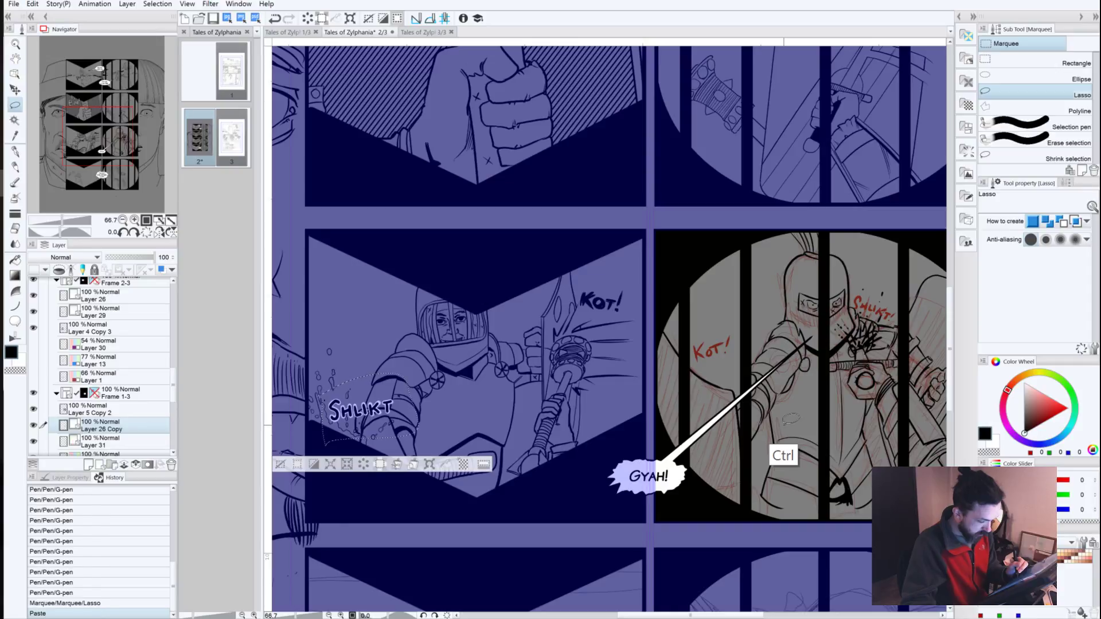
pyautogui.click(15, 91)
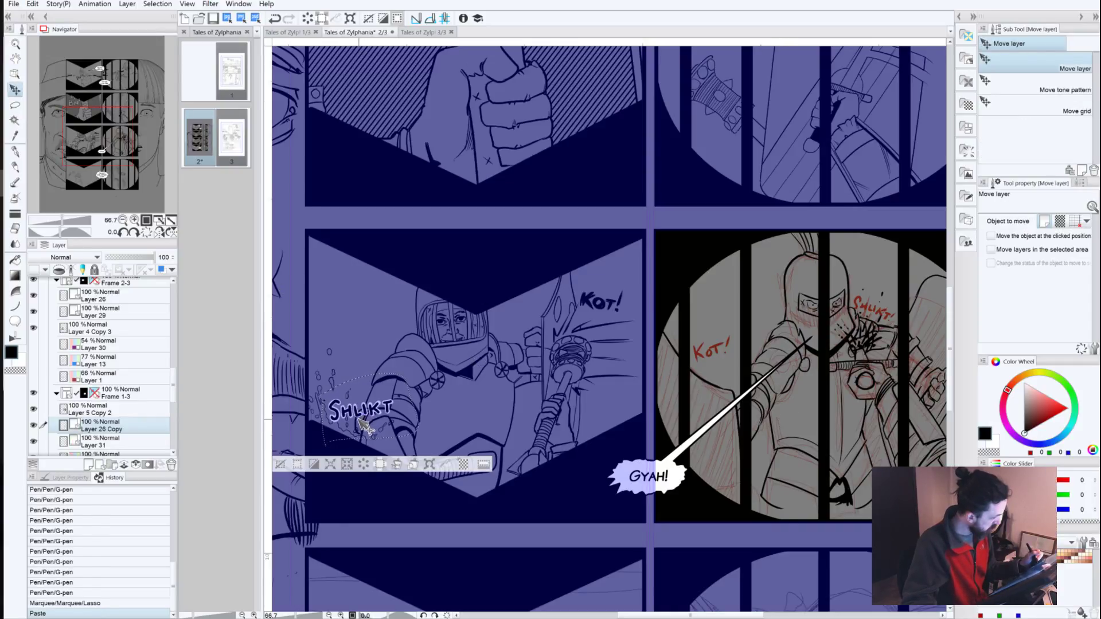
pyautogui.moveTo(360, 425); pyautogui.dragTo(780, 433)
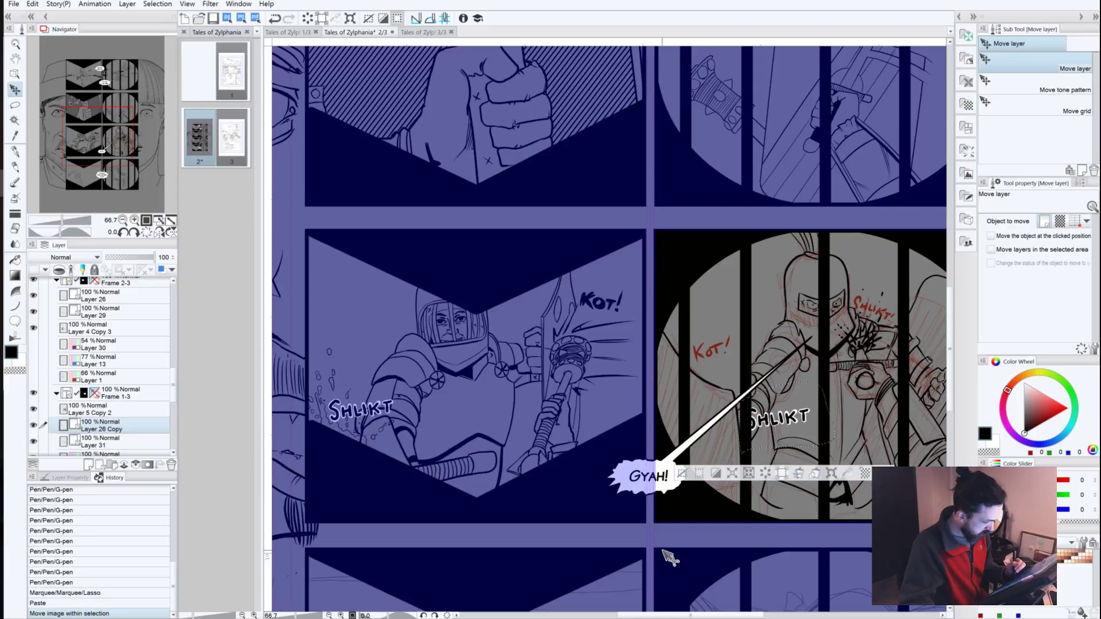
# Step: Move the pasted SHLIKT lettering over its red sketch beside the masked figure's head and rotate it to 22.7 degrees
pyautogui.moveTo(663, 386); pyautogui.dragTo(491, 373)
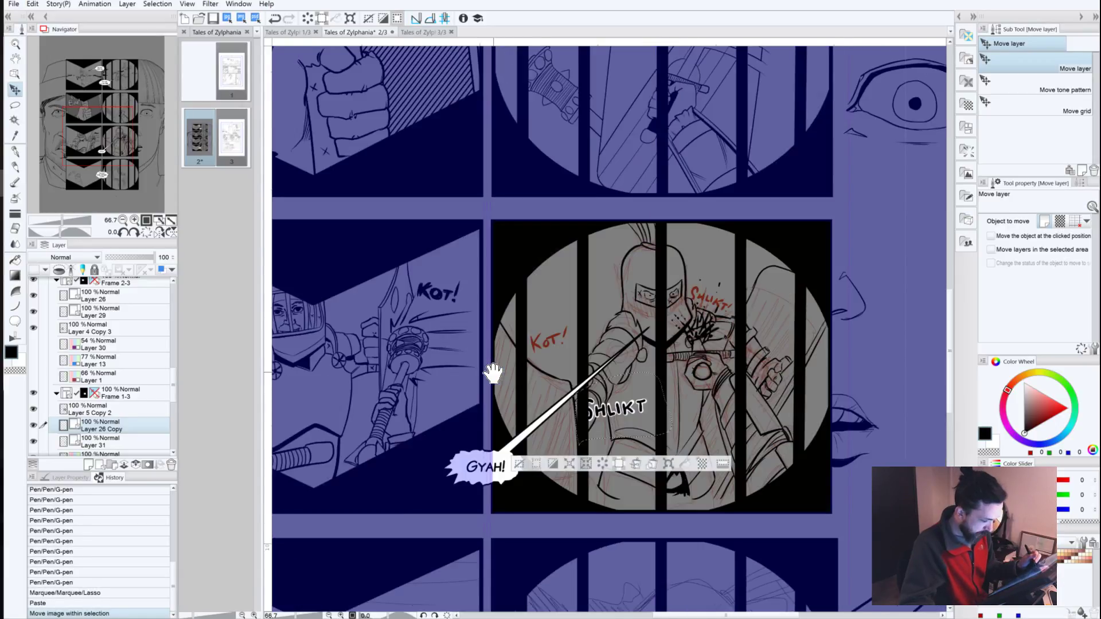
pyautogui.click(667, 463)
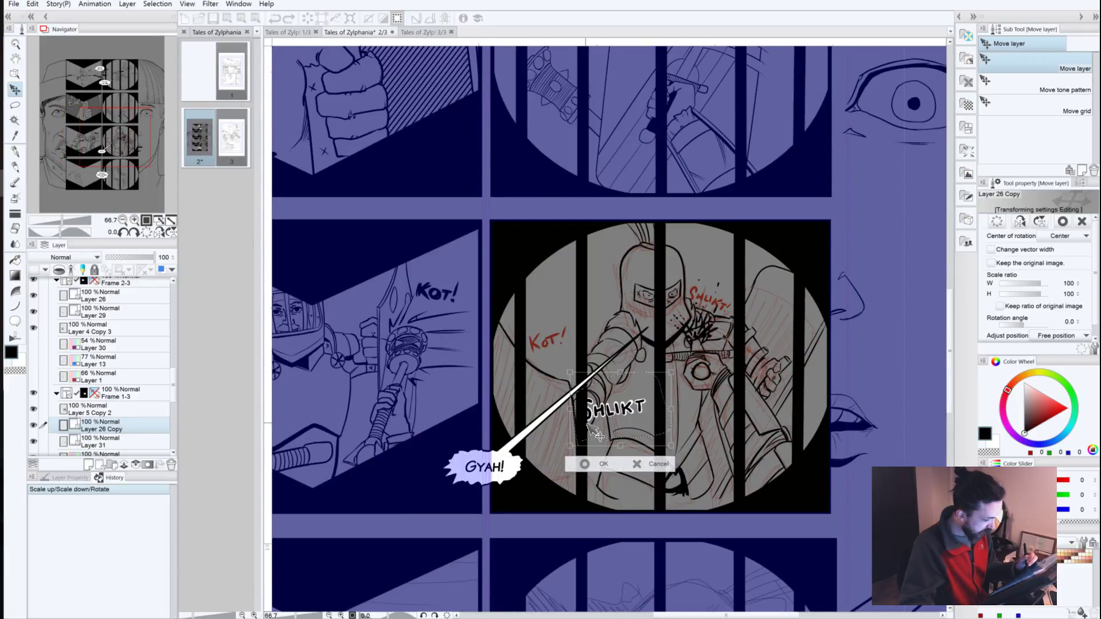
pyautogui.moveTo(694, 342); pyautogui.dragTo(707, 314)
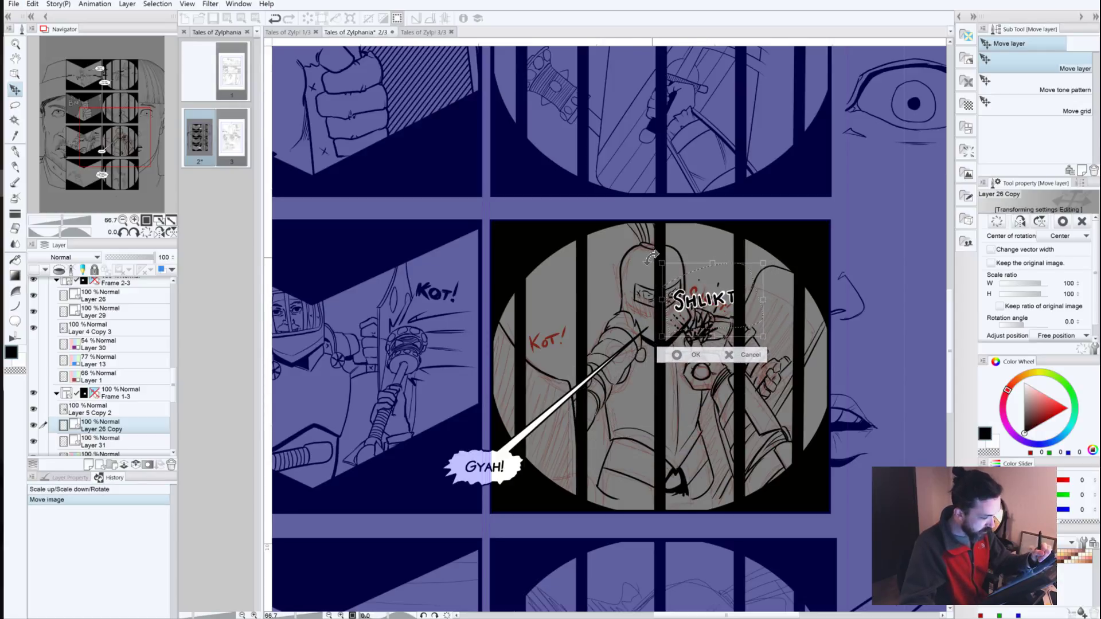
pyautogui.moveTo(652, 258); pyautogui.dragTo(687, 247)
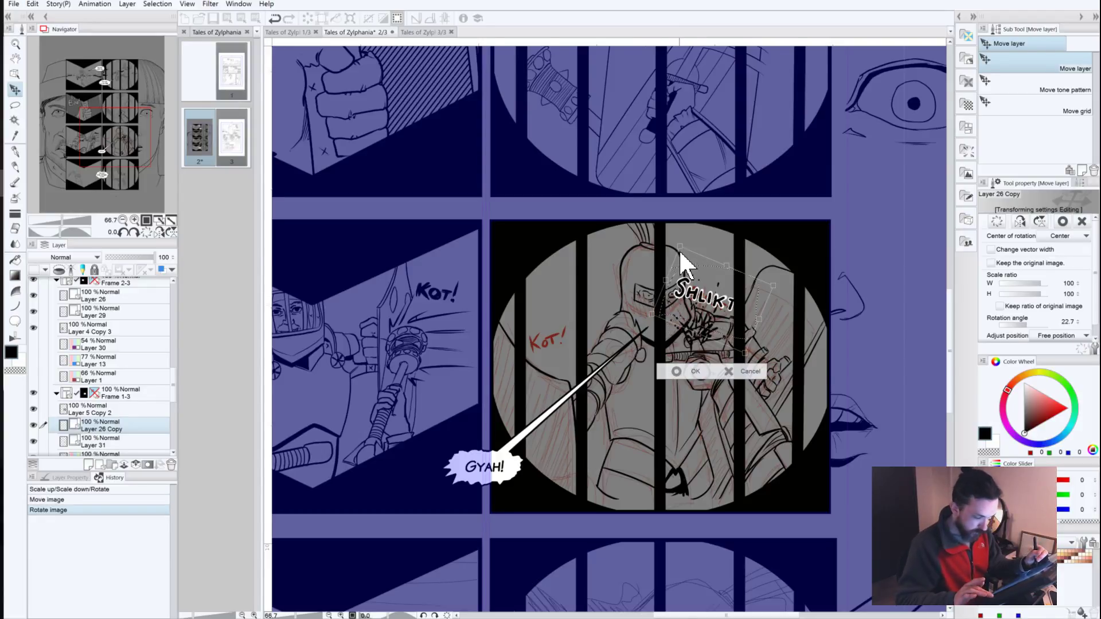
# Step: Scale the SHLIKT lettering proportionally to 68%, apply the transformation and clear the selection
pyautogui.press('alt')
pyautogui.press('shift')
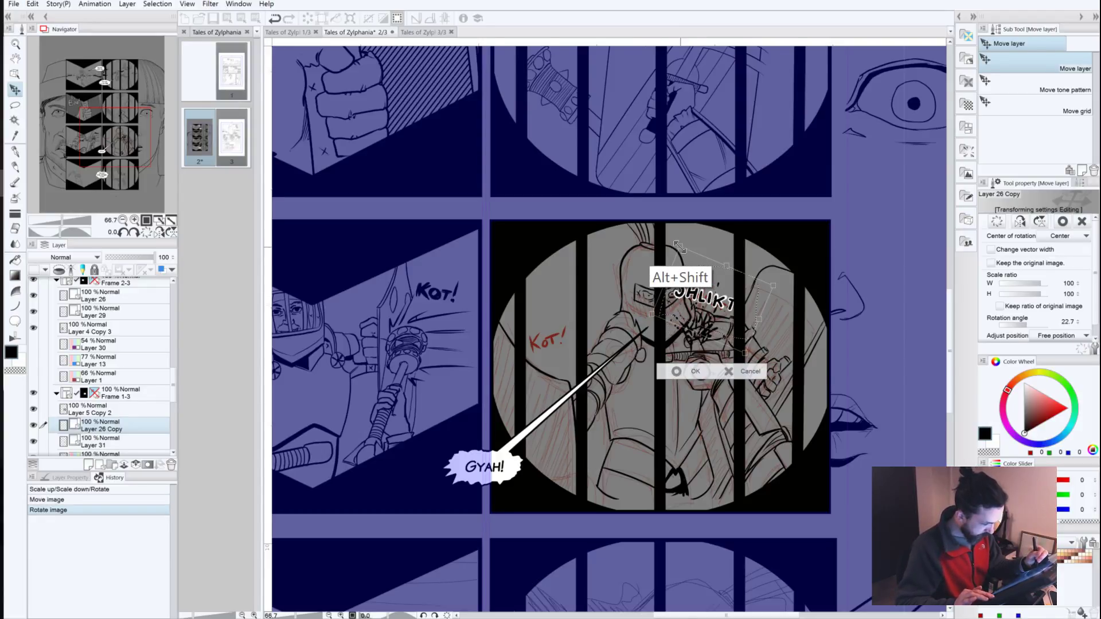
pyautogui.moveTo(679, 247); pyautogui.dragTo(688, 261)
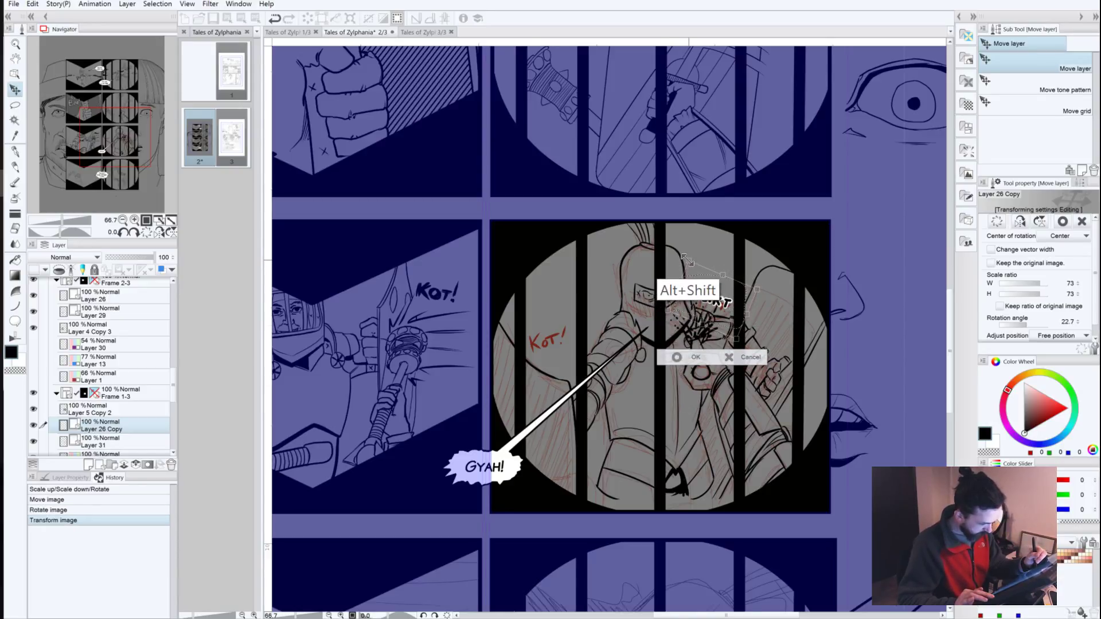
pyautogui.moveTo(687, 260); pyautogui.dragTo(691, 264)
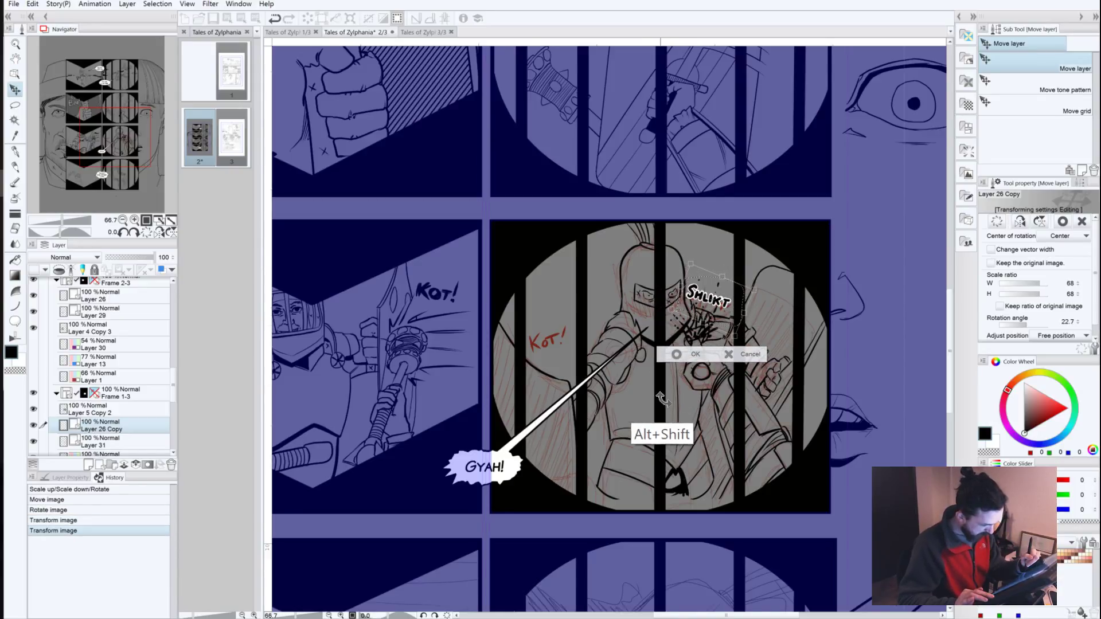
pyautogui.click(700, 321)
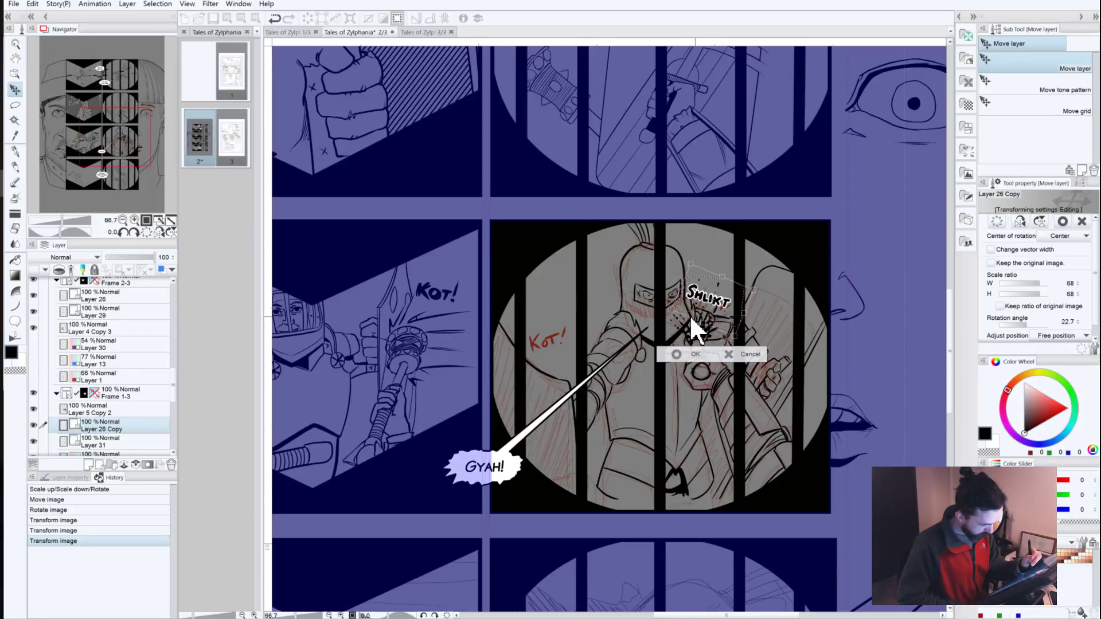
pyautogui.click(689, 319)
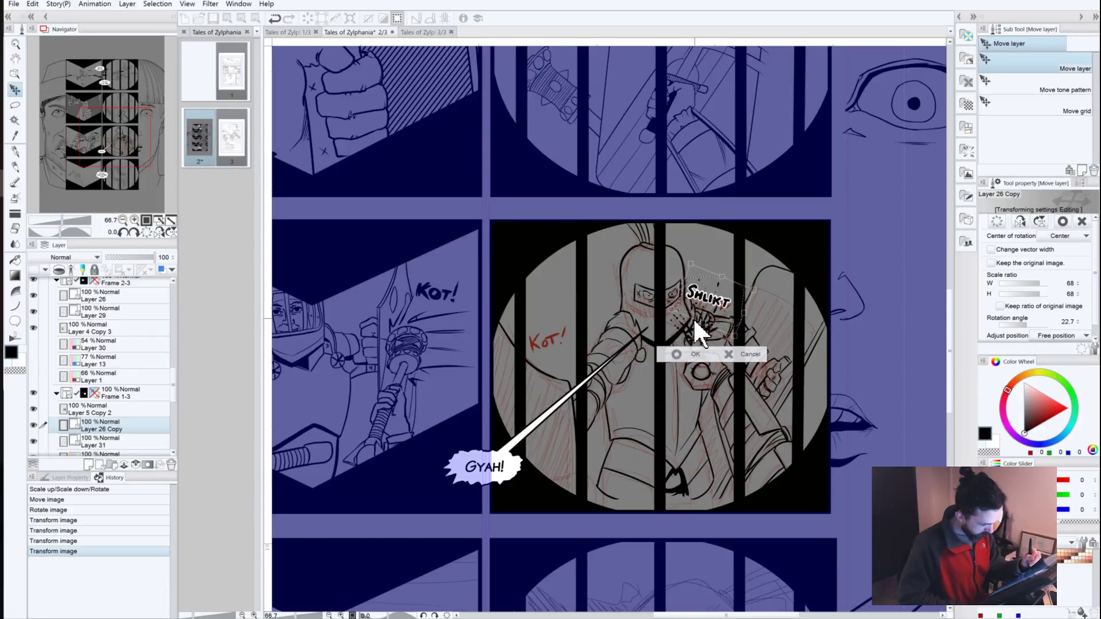
pyautogui.click(679, 355)
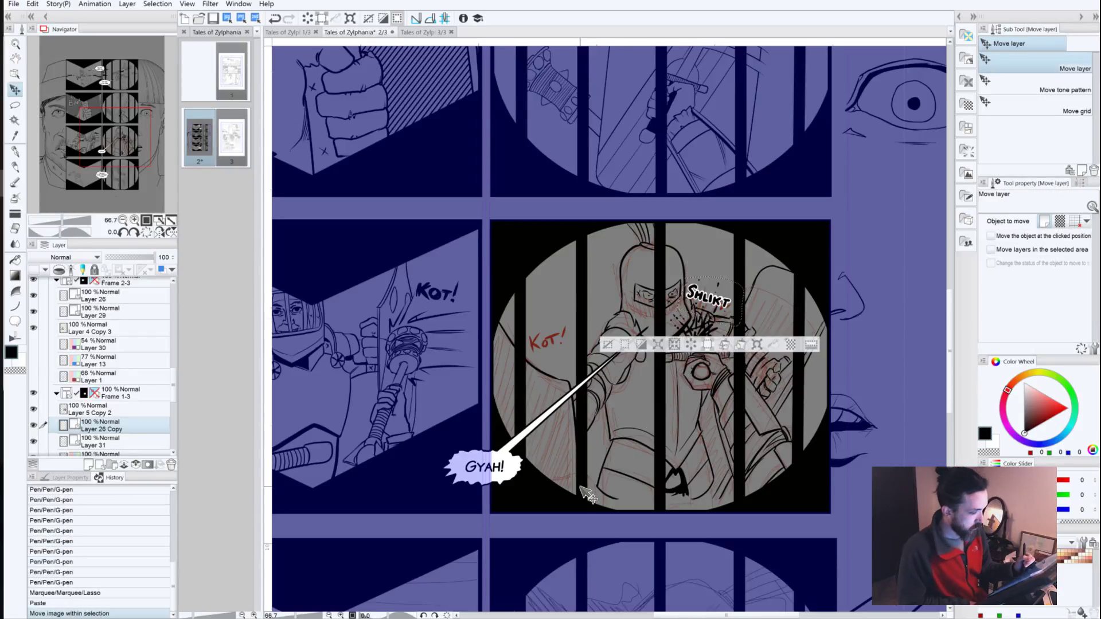
pyautogui.click(608, 344)
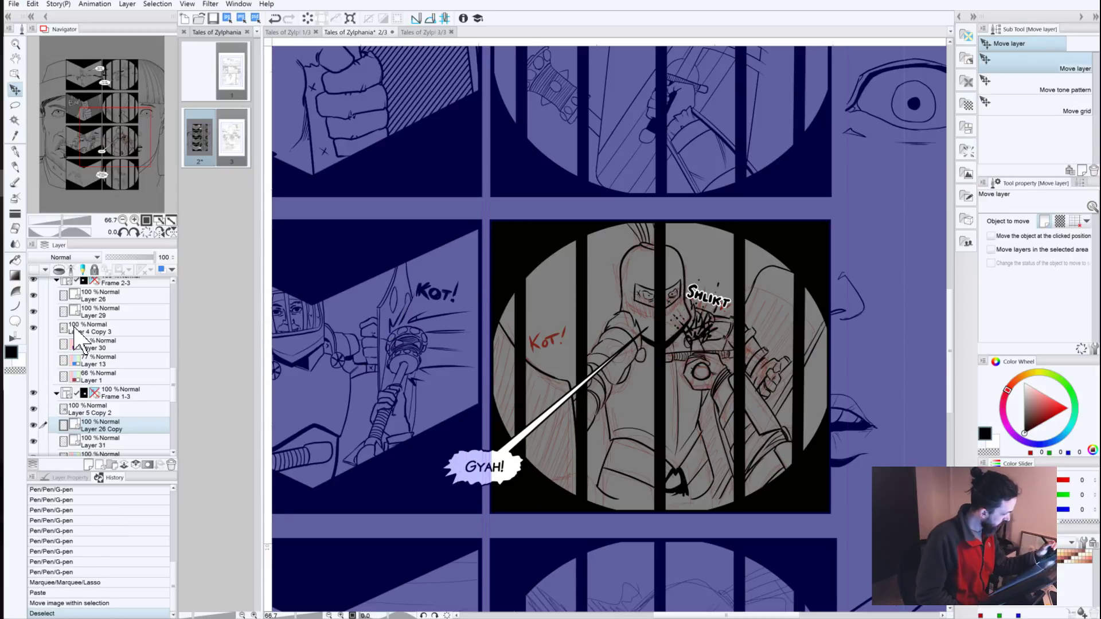
# Step: Lasso the KOT! lettering on Layer 26 in the neighbouring knight panel
pyautogui.click(98, 296)
pyautogui.moveTo(438, 315); pyautogui.dragTo(453, 316)
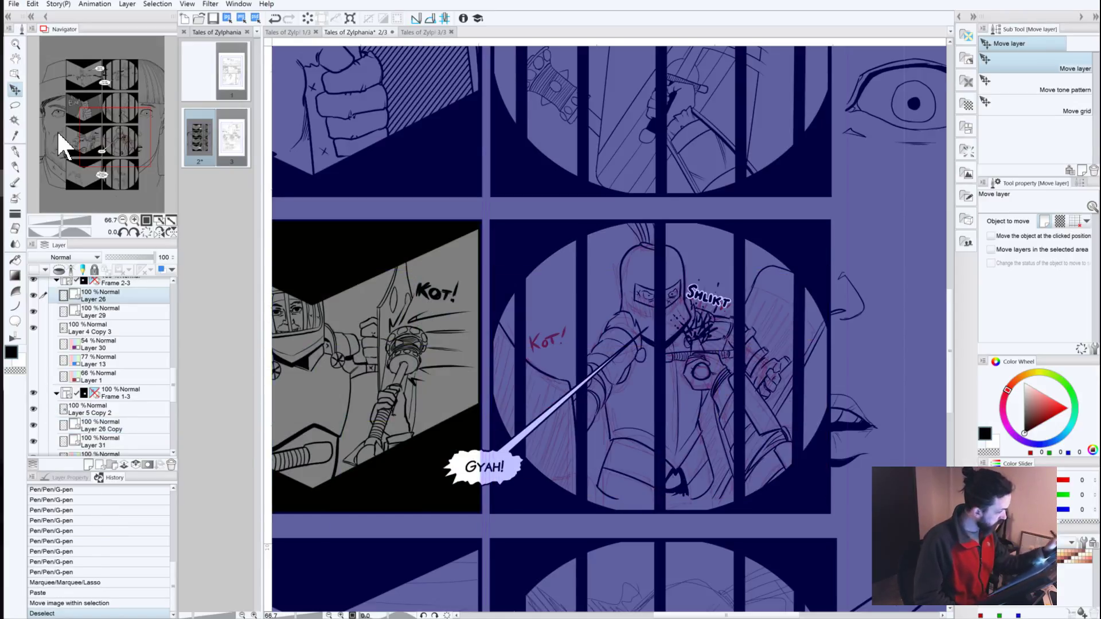
pyautogui.click(15, 105)
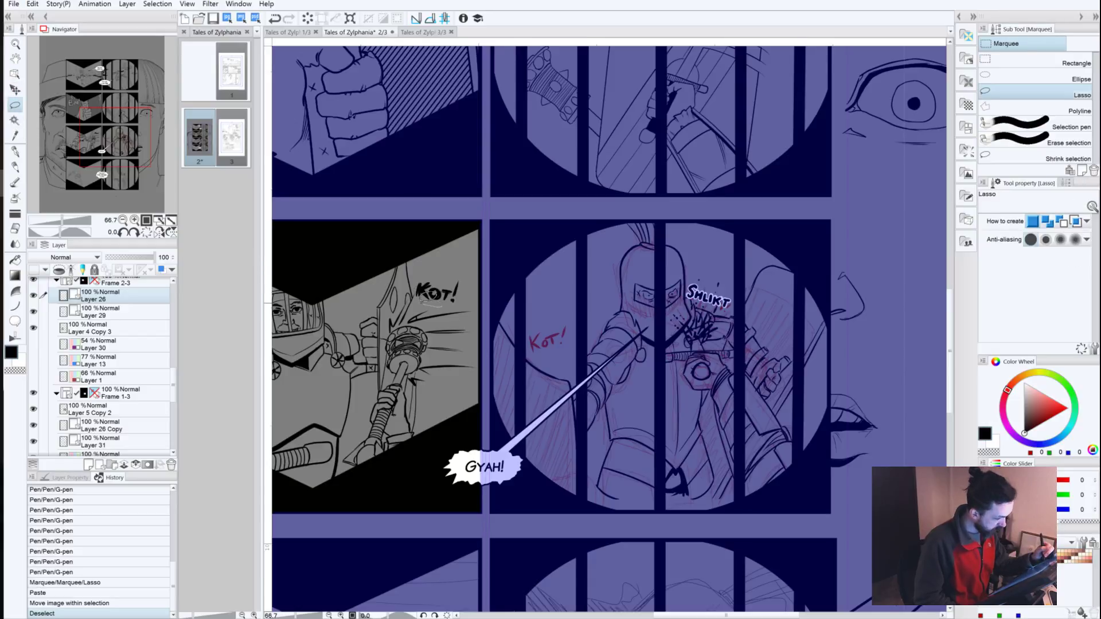
pyautogui.moveTo(414, 287)
pyautogui.mouseDown()
pyautogui.moveTo(473, 284)
pyautogui.moveTo(463, 306)
pyautogui.moveTo(422, 301)
pyautogui.mouseUp()
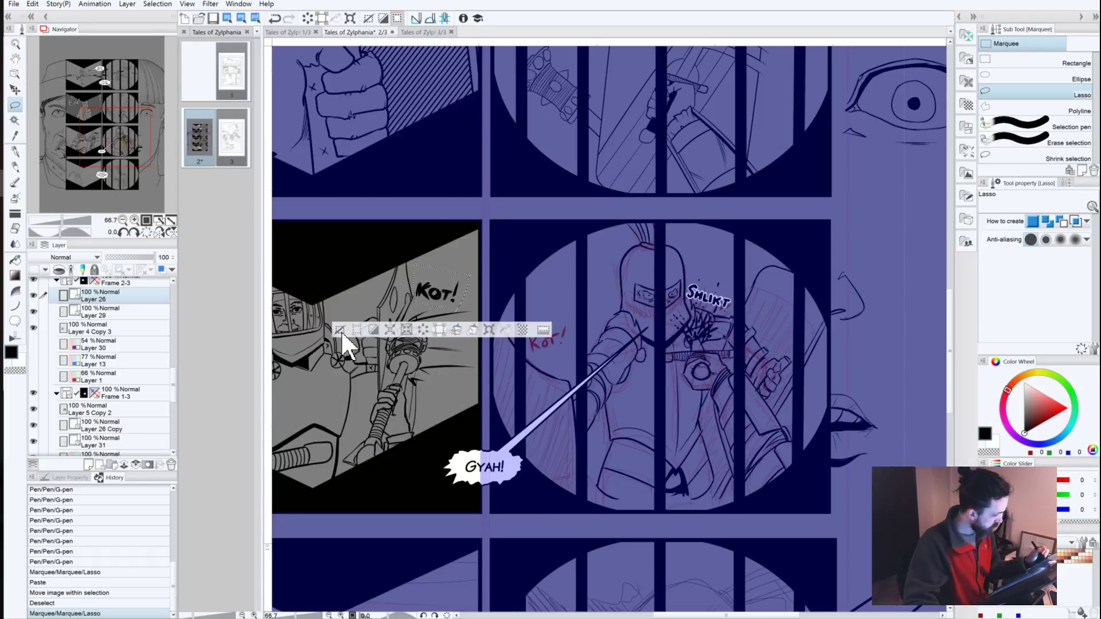
# Step: Move Layer 26 Copy above Layer 5 Copy 2 in Frame 1-3 and paste the KOT! lettering above it
pyautogui.click(92, 428)
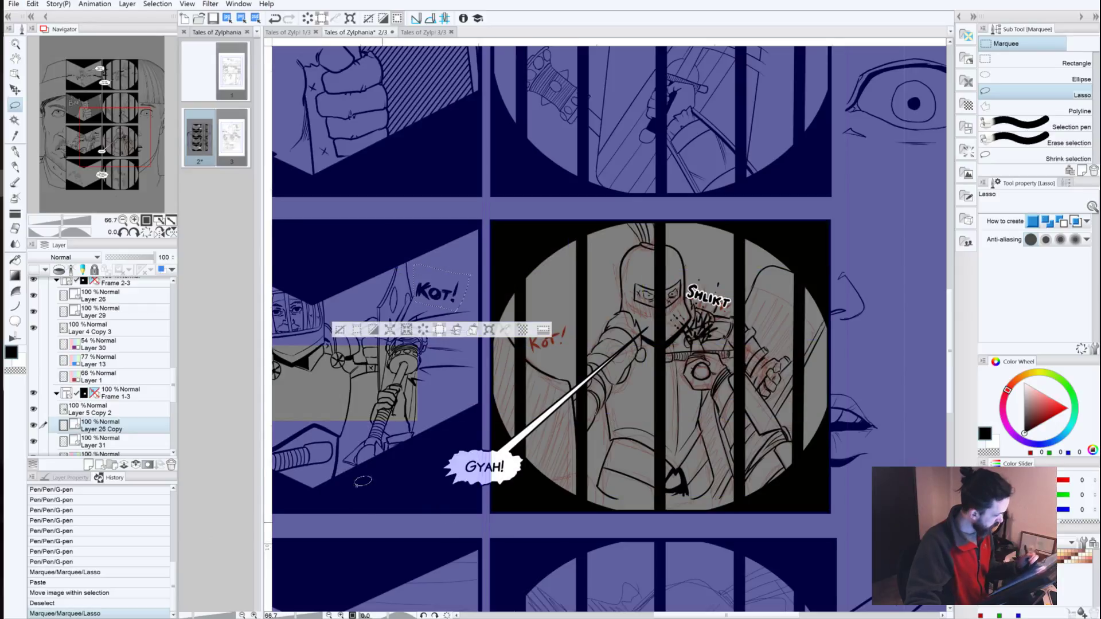
pyautogui.moveTo(97, 424); pyautogui.dragTo(97, 403)
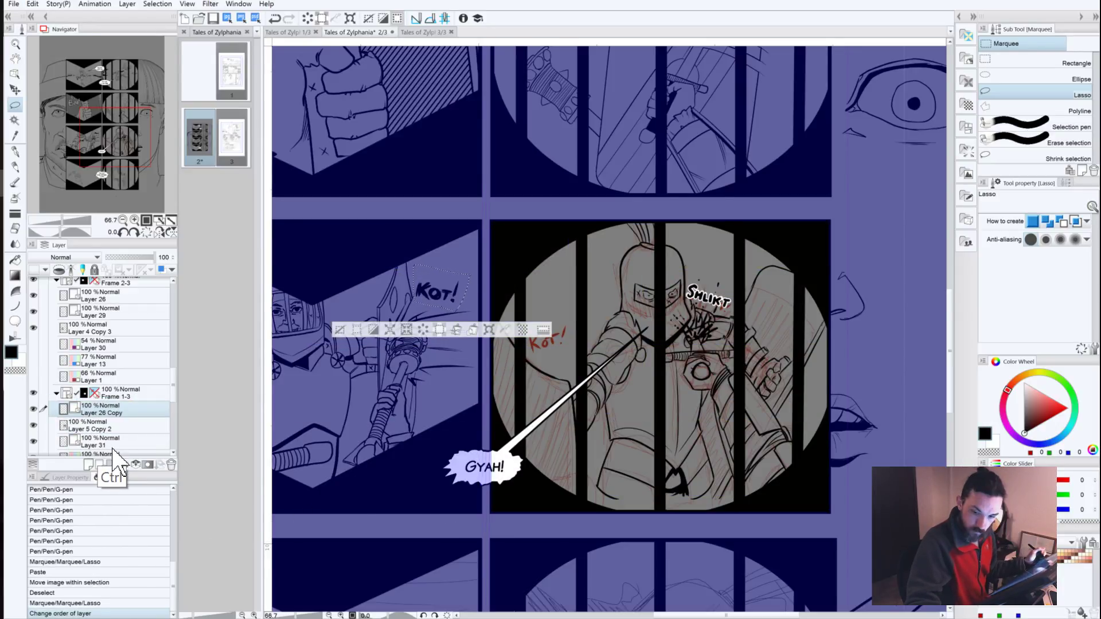
pyautogui.hotkey('ctrl', 'v')
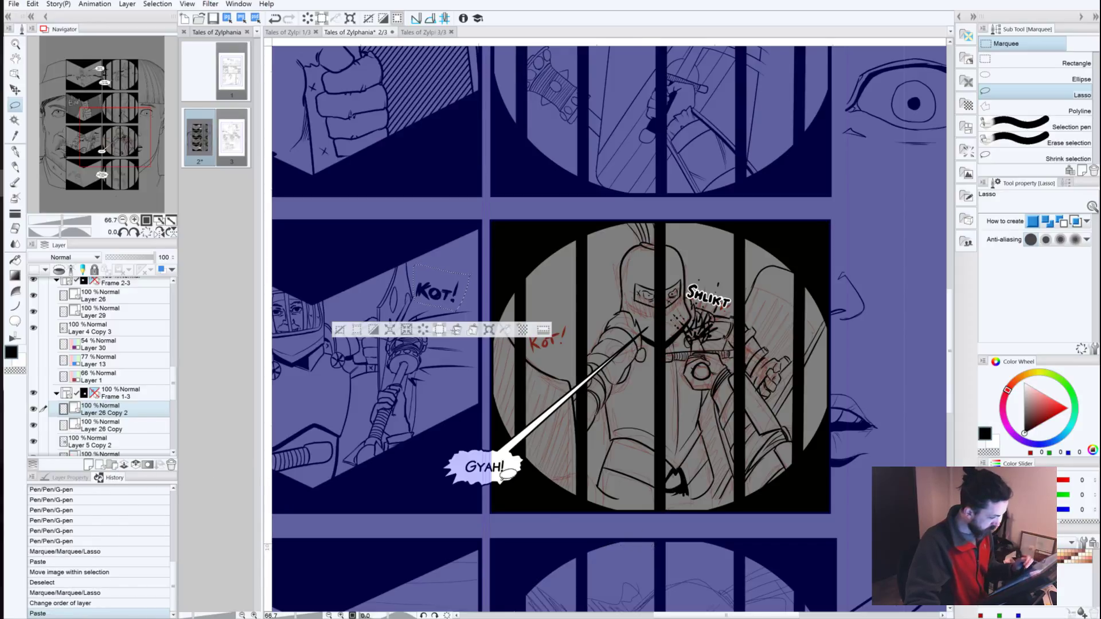
# Step: Move the KOT! lettering over its red sketch in the barred circular panel, rotate it to -20.8 degrees, and deselect
pyautogui.click(15, 90)
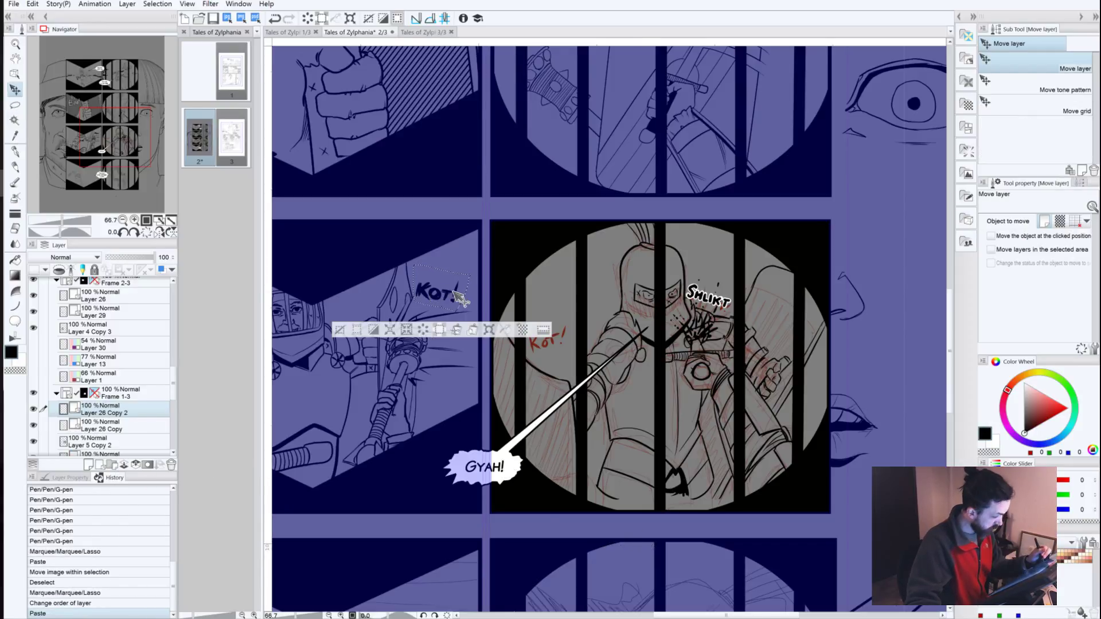
pyautogui.moveTo(521, 502); pyautogui.dragTo(519, 493)
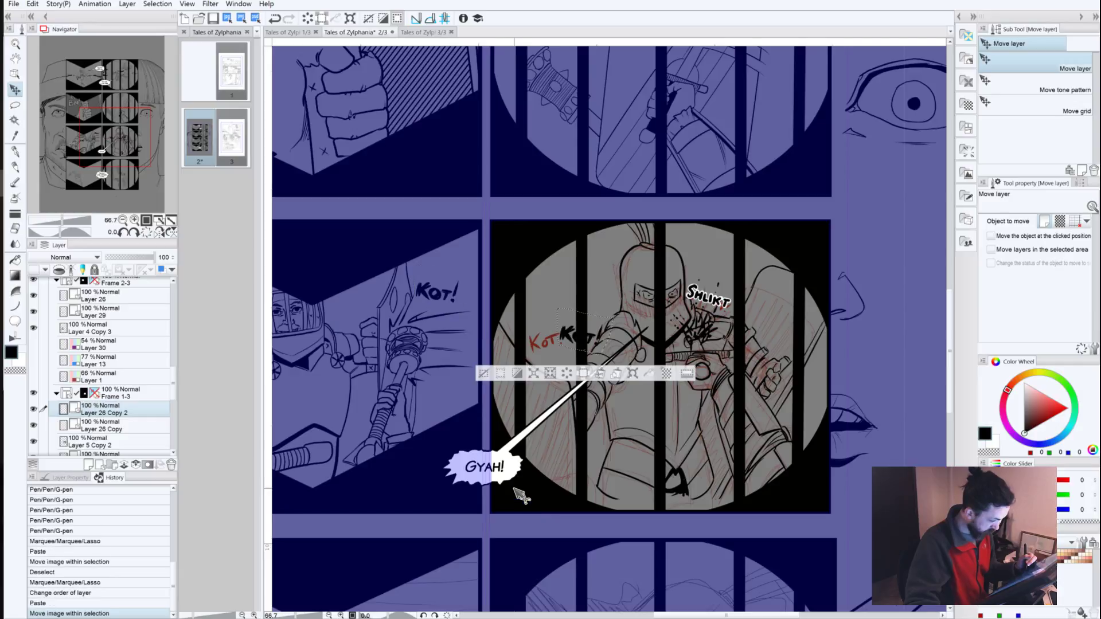
pyautogui.moveTo(570, 335); pyautogui.dragTo(540, 351)
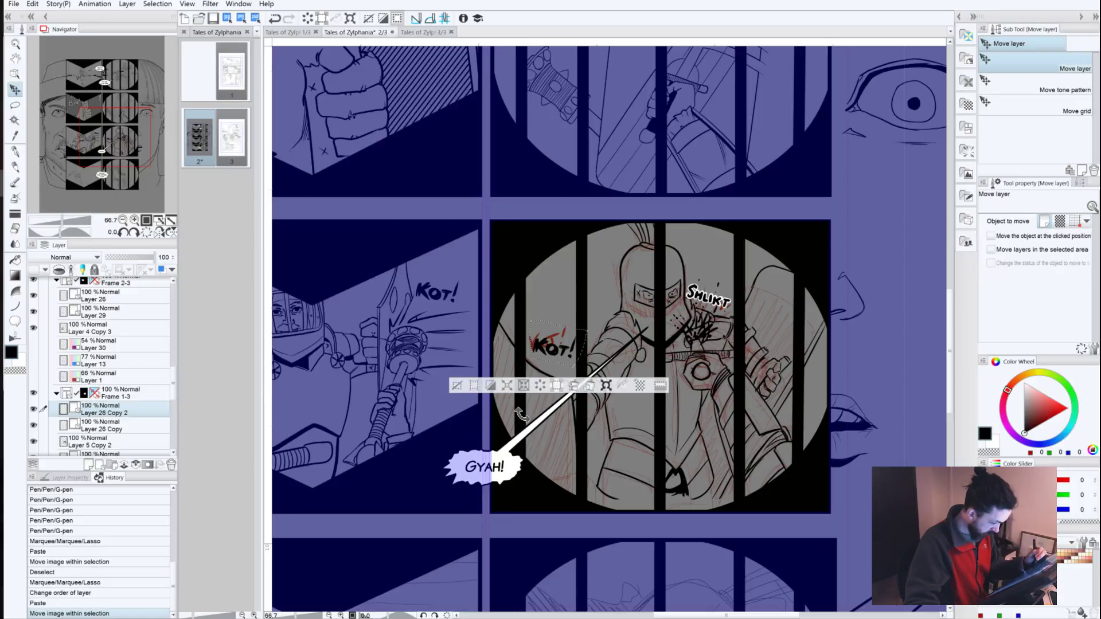
pyautogui.hotkey('ctrl', 't')
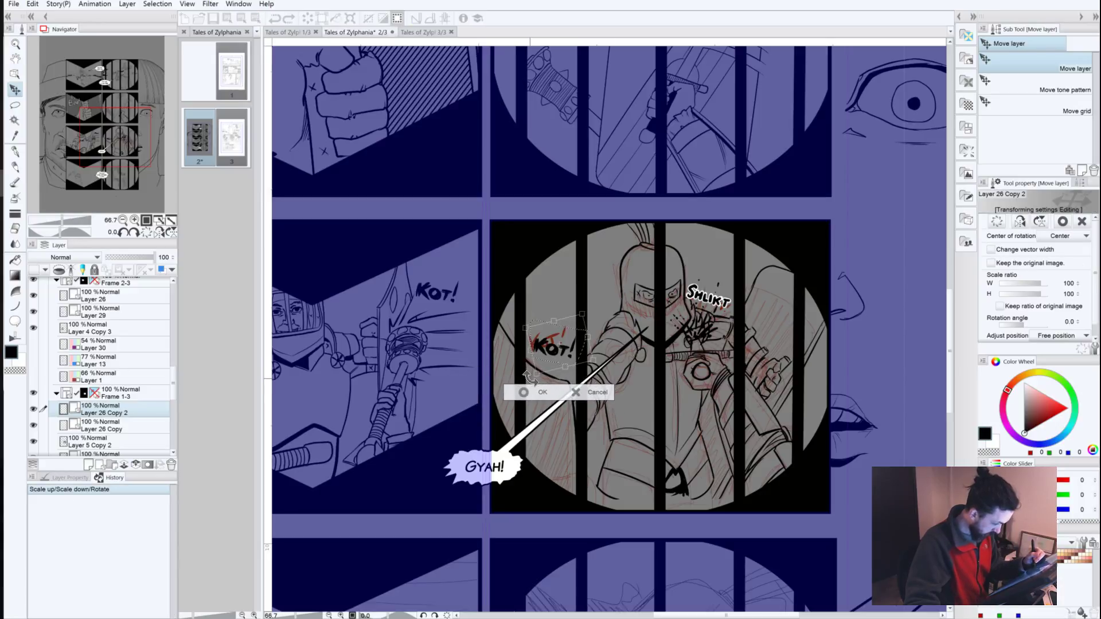
pyautogui.moveTo(528, 377); pyautogui.dragTo(547, 353)
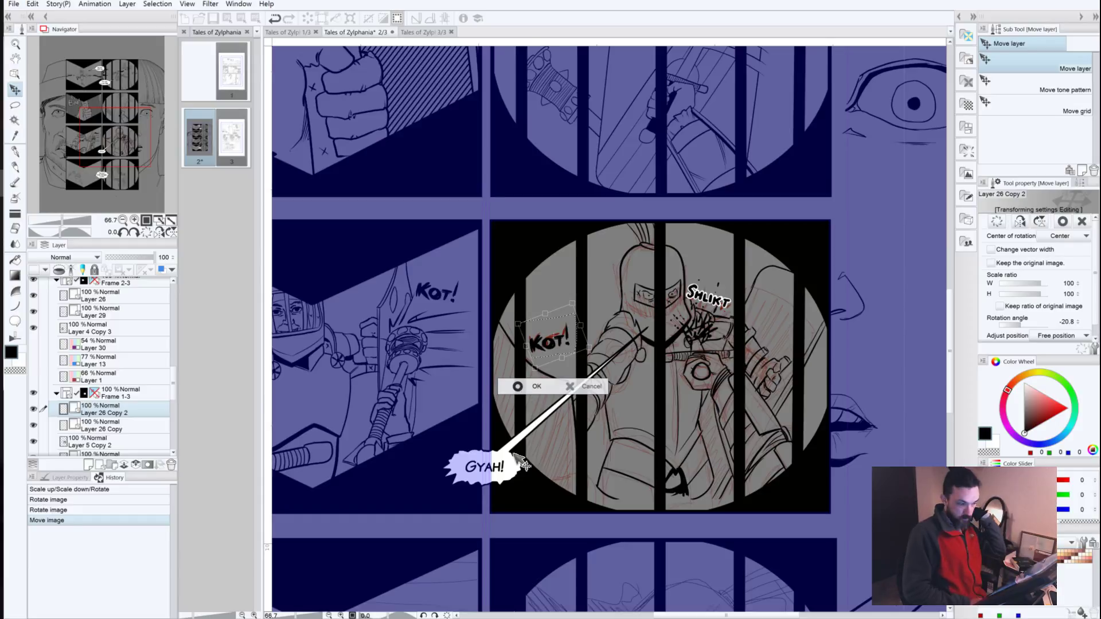
pyautogui.click(518, 386)
pyautogui.click(443, 377)
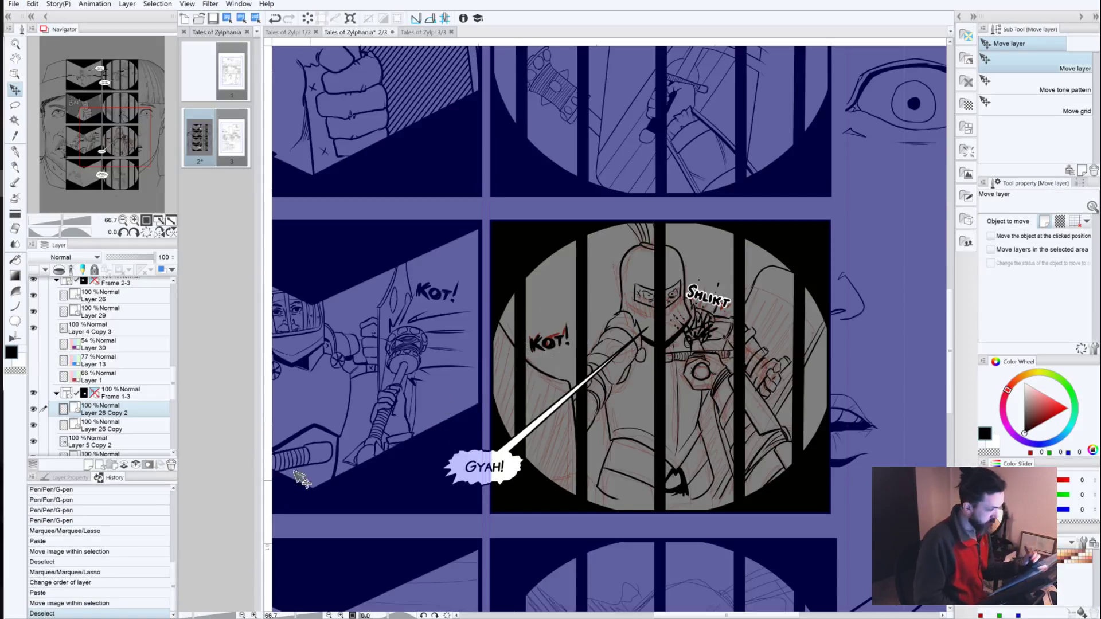
# Step: Ink the dark shape between the masked figure's legs and the adjoining leg lines along the circle's lower edge with the G-pen
pyautogui.hotkey('ctrl', '-')
pyautogui.hotkey('ctrl', '-')
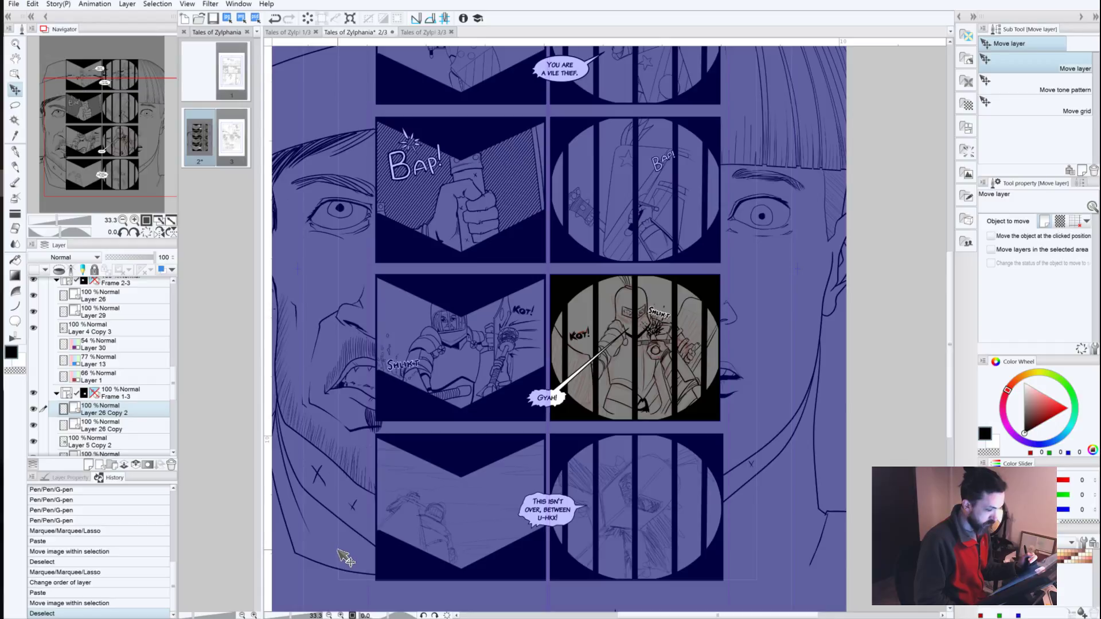
pyautogui.click(134, 220)
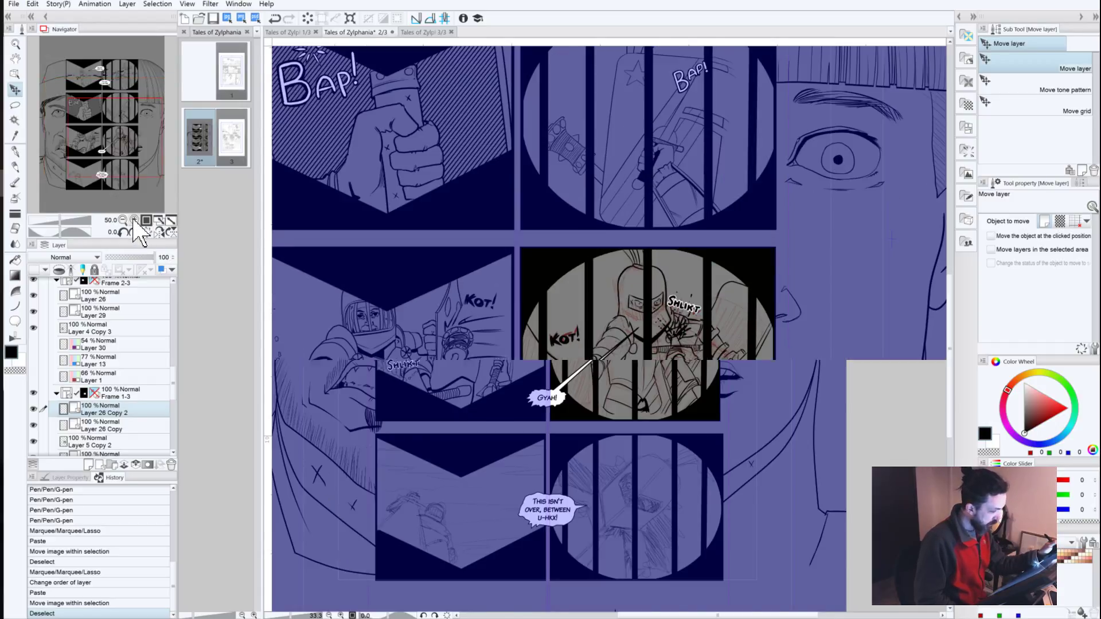
pyautogui.click(134, 220)
pyautogui.moveTo(630, 470); pyautogui.dragTo(624, 365)
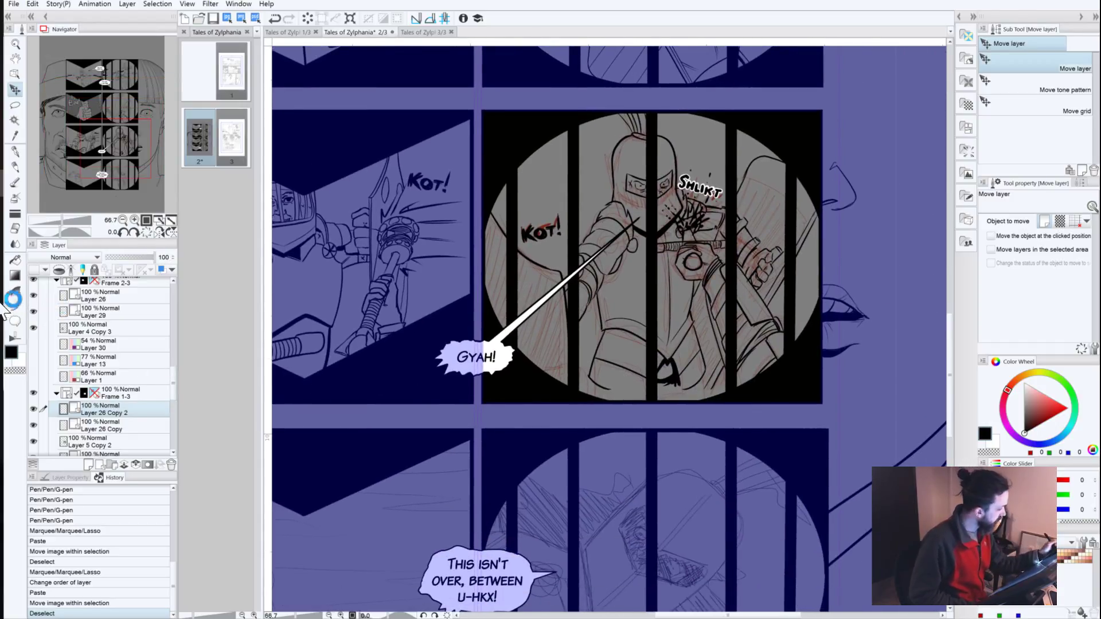
pyautogui.click(15, 151)
pyautogui.moveTo(648, 391)
pyautogui.mouseDown()
pyautogui.moveTo(700, 394)
pyautogui.moveTo(653, 385)
pyautogui.moveTo(593, 399)
pyautogui.mouseUp()
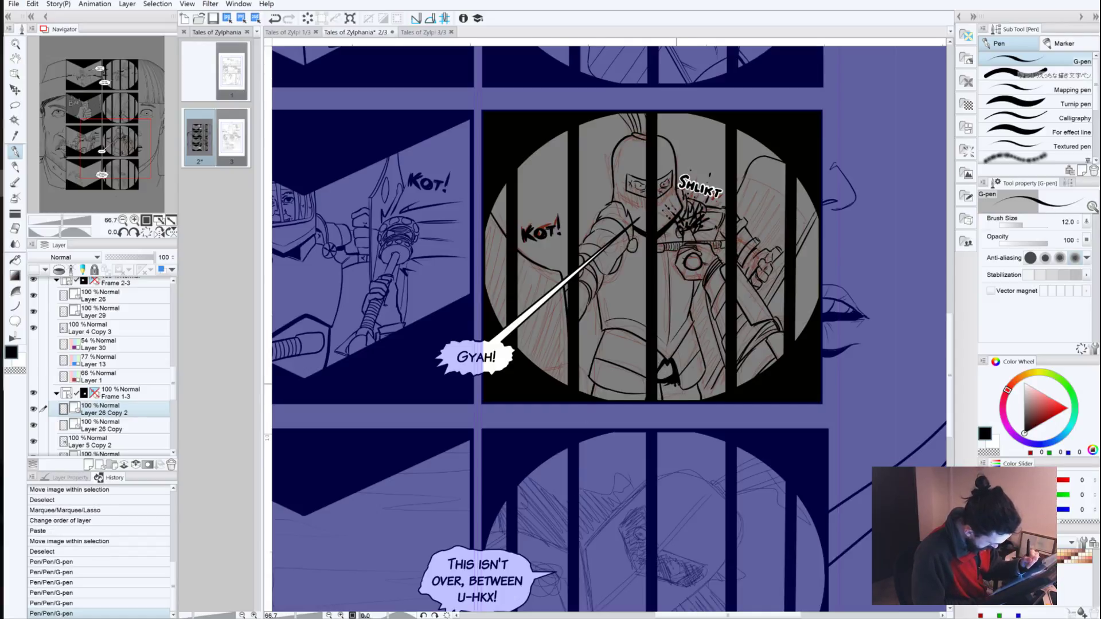
pyautogui.moveTo(678, 384); pyautogui.dragTo(663, 389)
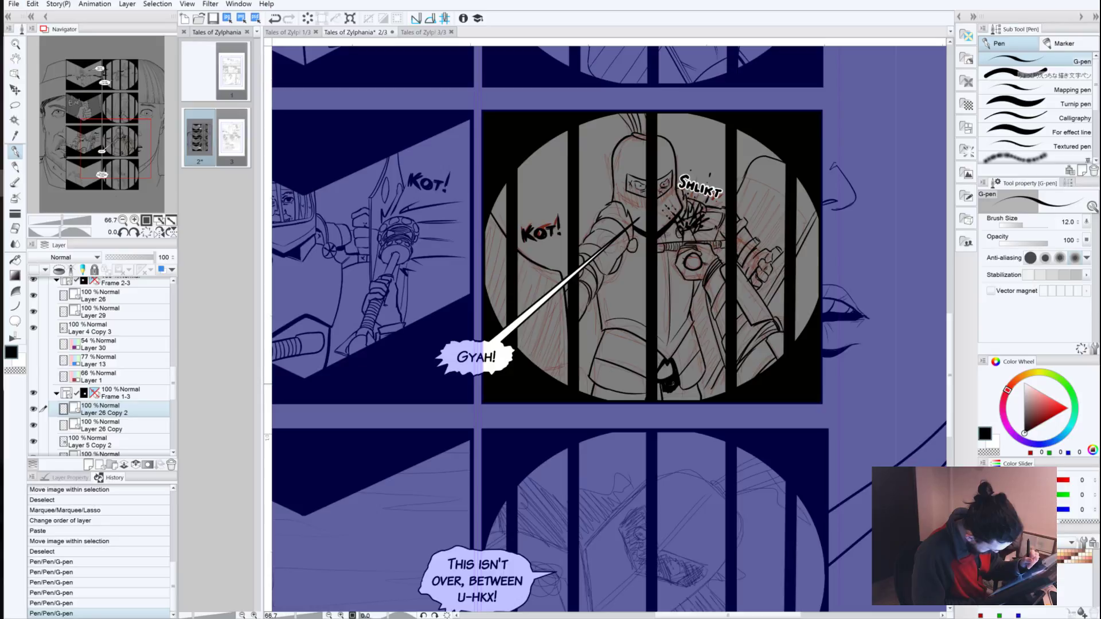
pyautogui.moveTo(678, 385); pyautogui.dragTo(667, 393)
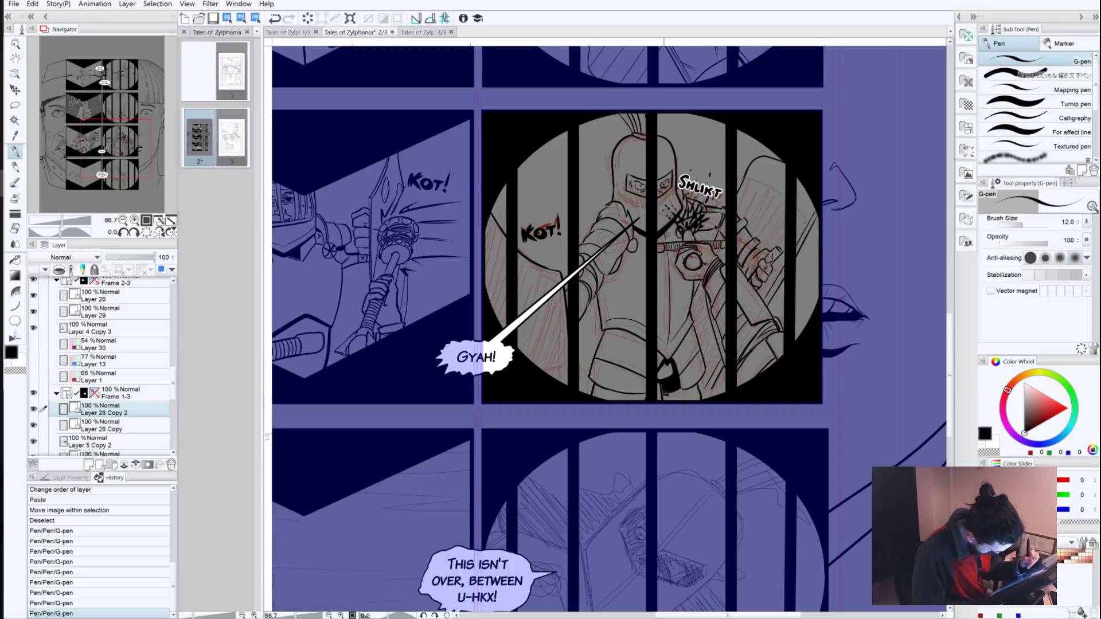
pyautogui.moveTo(674, 391); pyautogui.dragTo(666, 389)
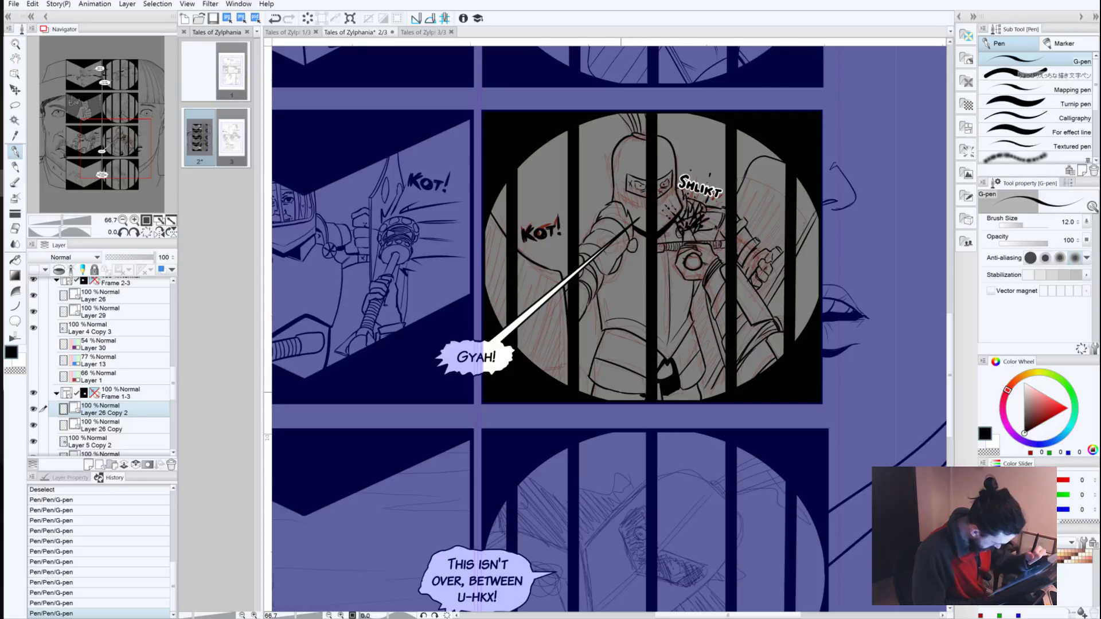
pyautogui.moveTo(644, 395); pyautogui.dragTo(595, 386)
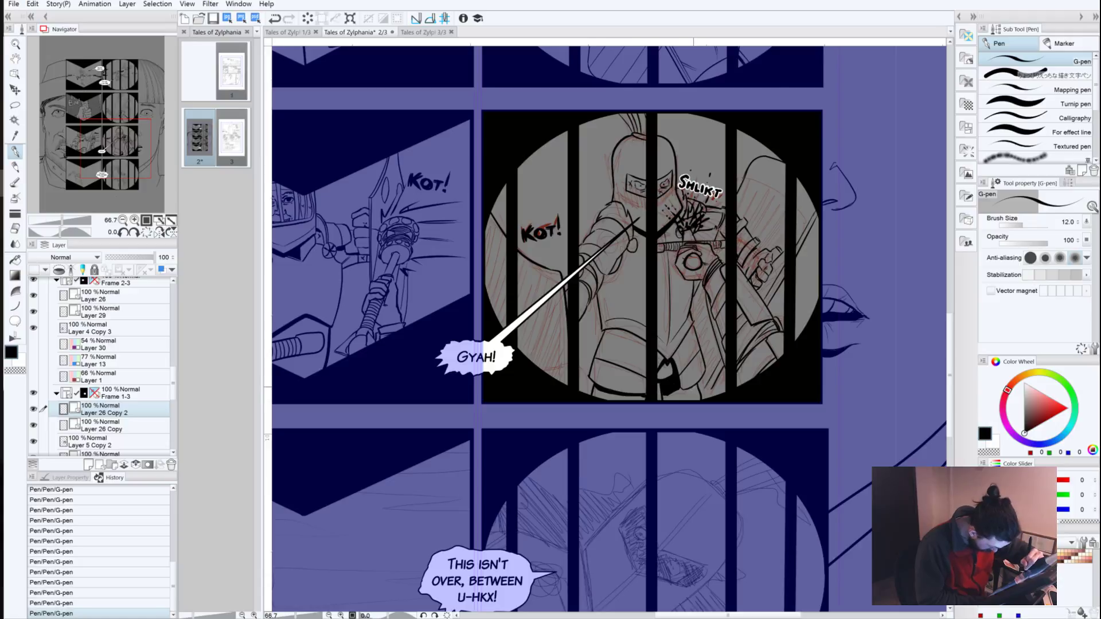
pyautogui.moveTo(685, 391)
pyautogui.mouseDown()
pyautogui.moveTo(698, 383)
pyautogui.moveTo(686, 386)
pyautogui.mouseUp()
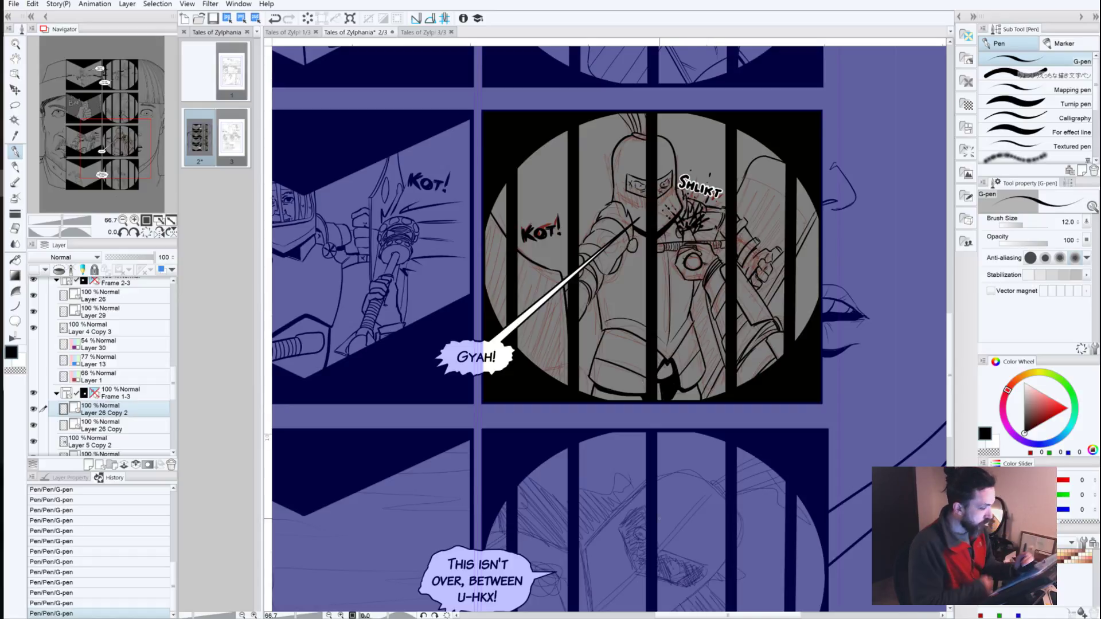
# Step: Lasso a small patch of background below the KOT! lettering in the barred circular panel and start a new simple tone for it
pyautogui.moveTo(357, 162); pyautogui.dragTo(606, 479)
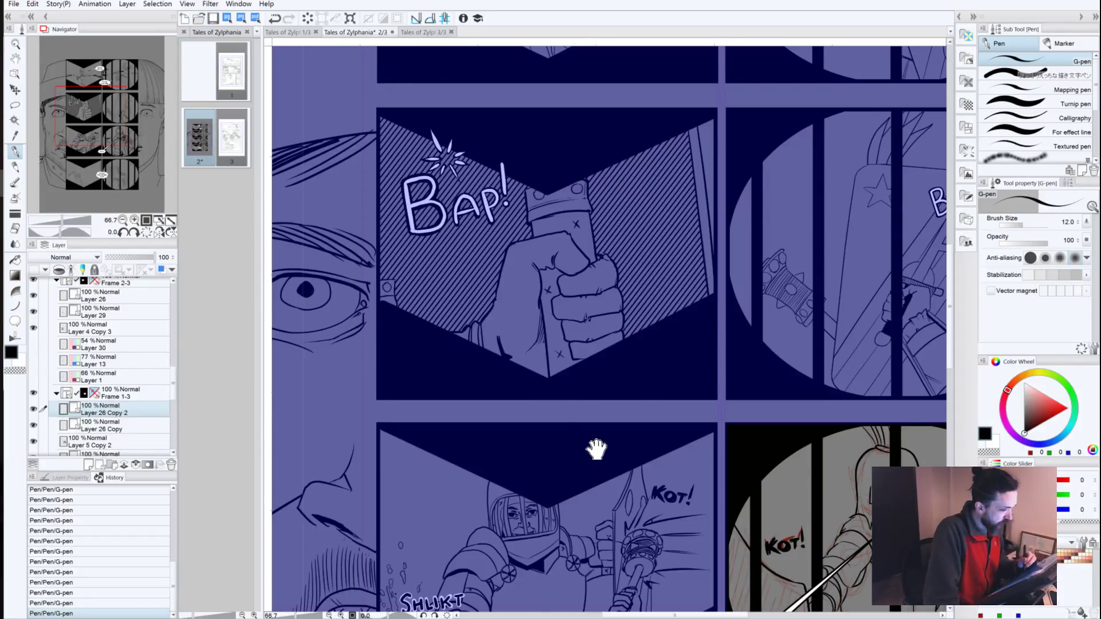
pyautogui.moveTo(571, 396); pyautogui.dragTo(498, 265)
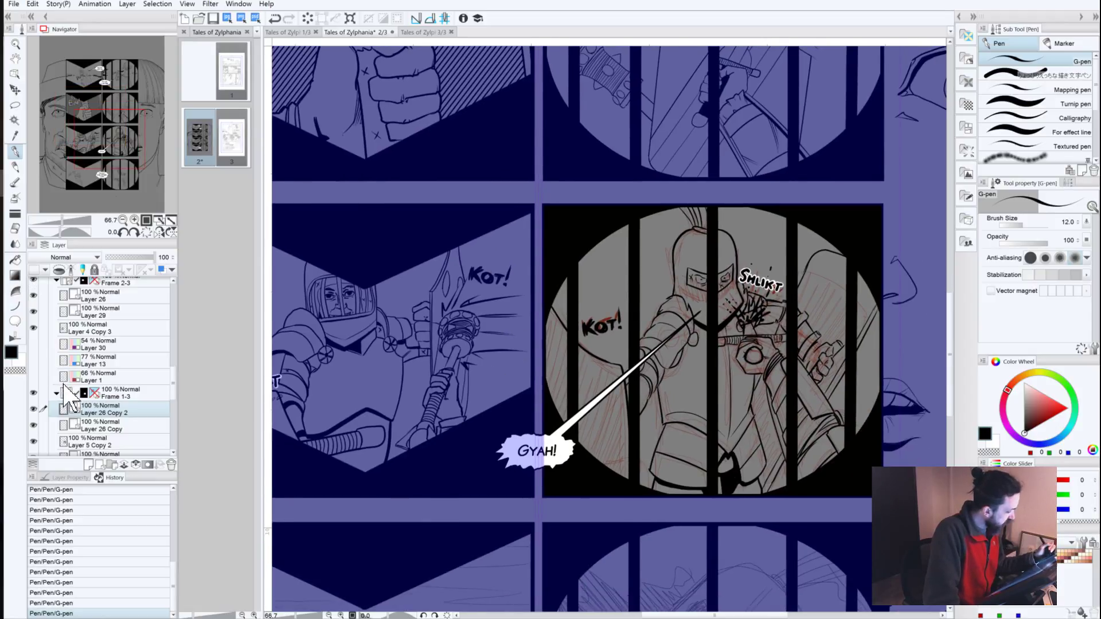
pyautogui.click(15, 105)
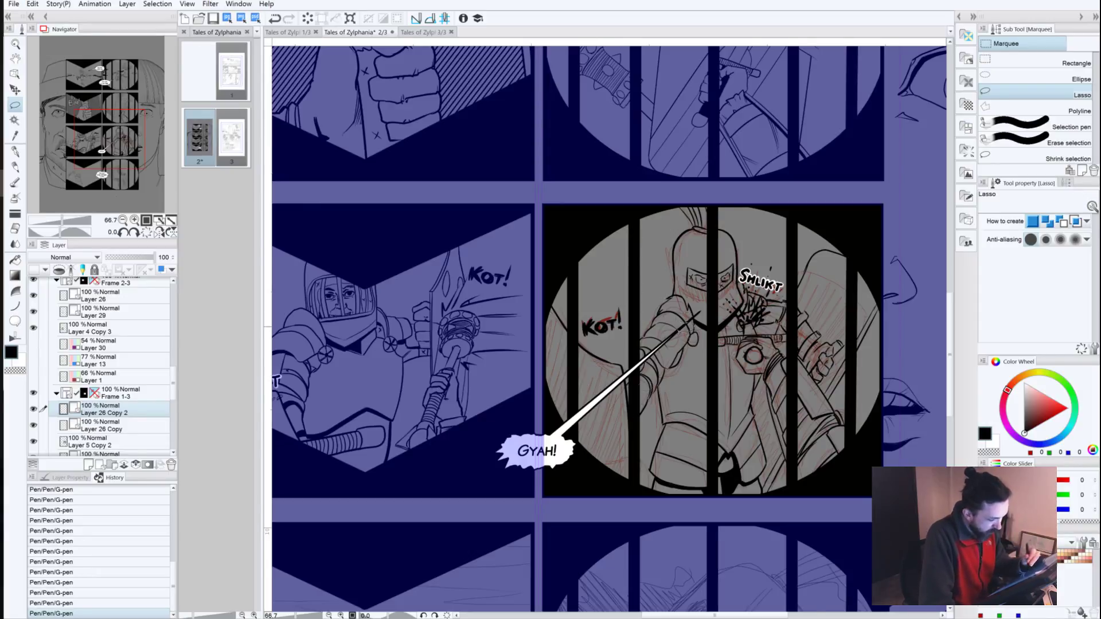
pyautogui.moveTo(587, 381); pyautogui.dragTo(584, 380)
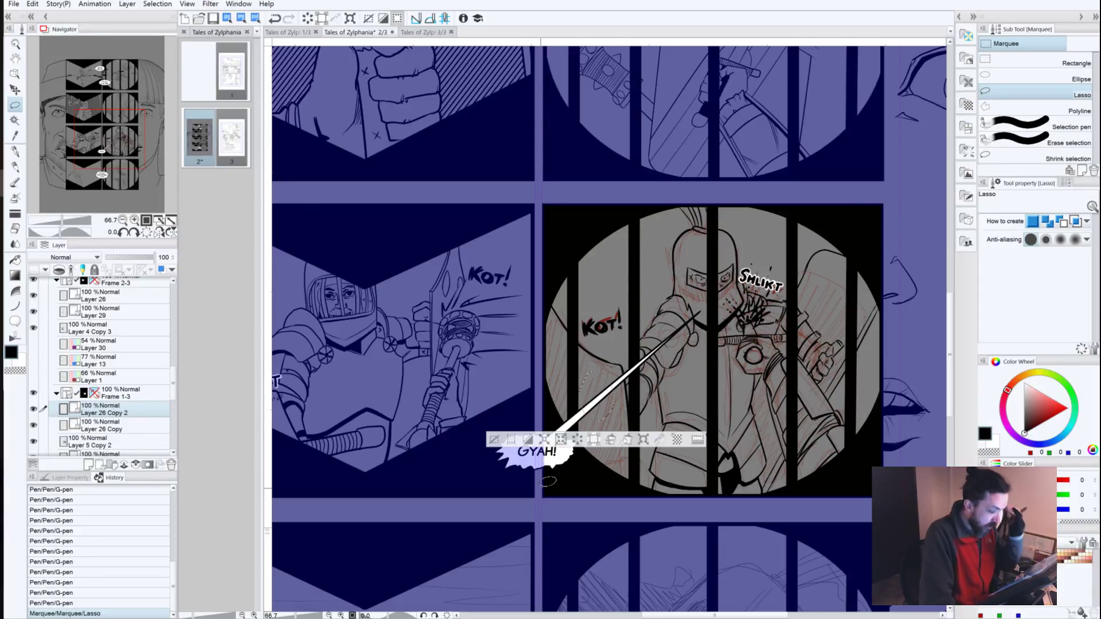
pyautogui.click(676, 439)
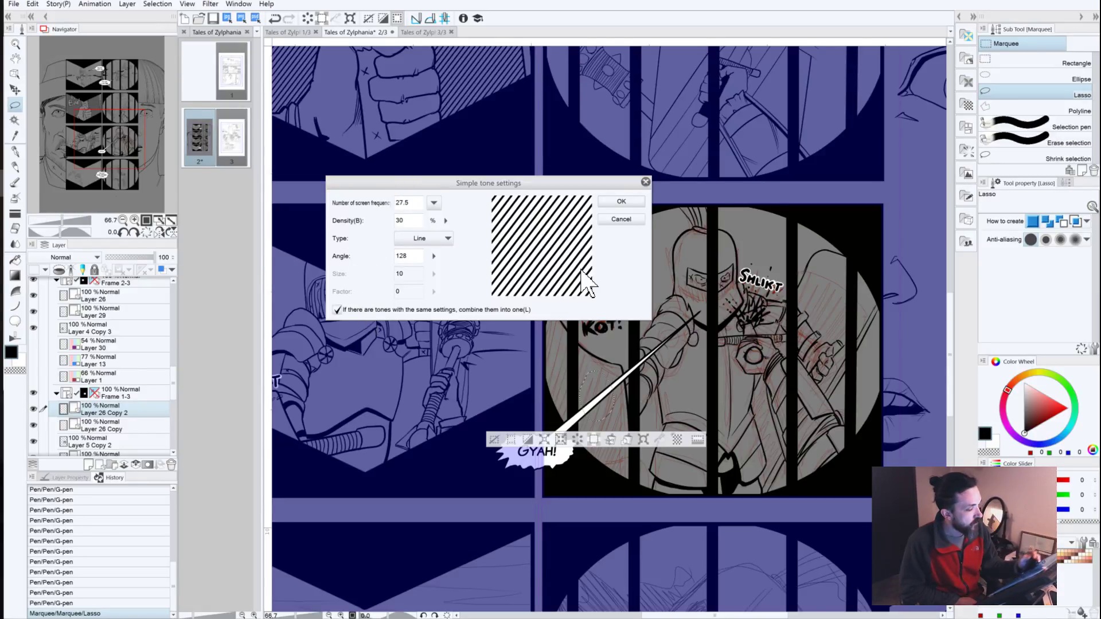
# Step: Preview the Circle, Square, Lozenge, Cross, Ellipse, Noise and Asterisk tone types, and set the type back to Line
pyautogui.click(420, 239)
pyautogui.click(421, 258)
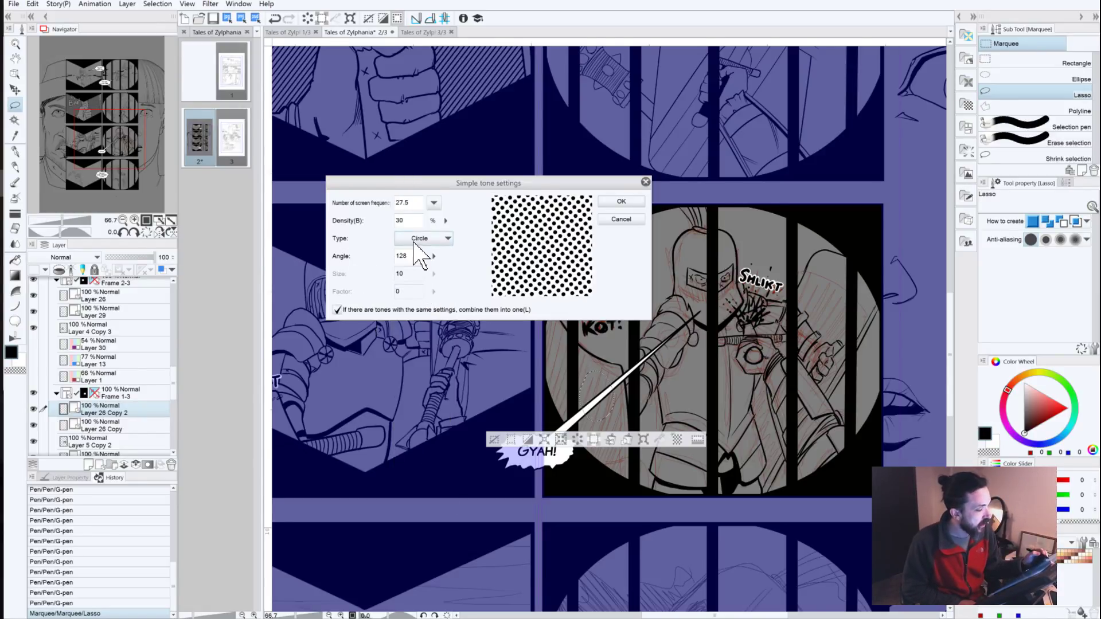
pyautogui.click(419, 239)
pyautogui.click(416, 266)
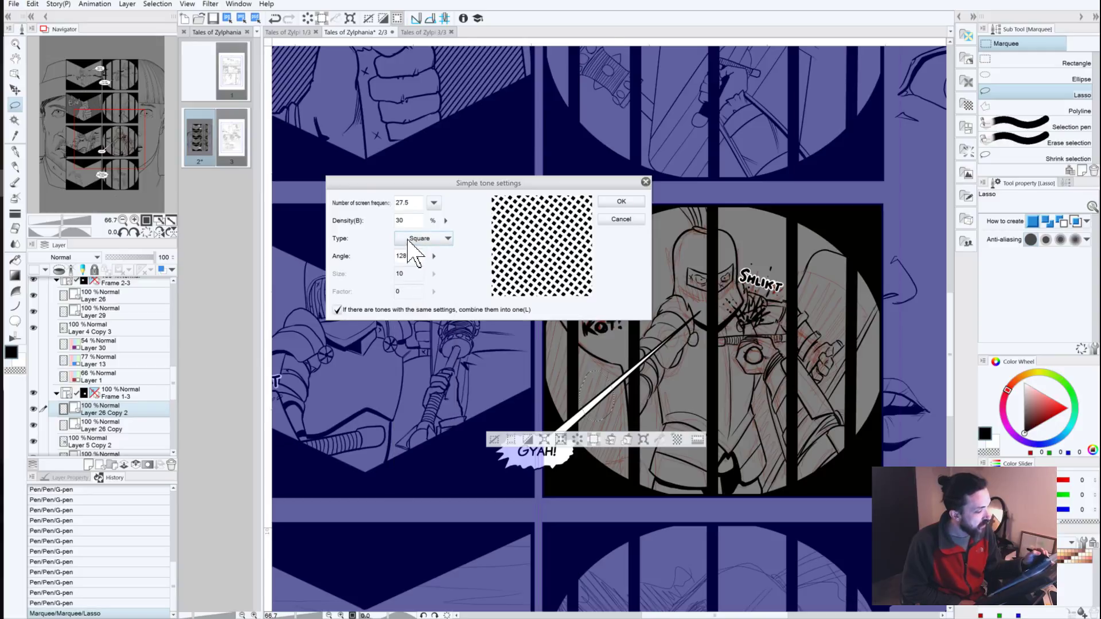
pyautogui.click(408, 240)
pyautogui.click(410, 274)
pyautogui.click(410, 240)
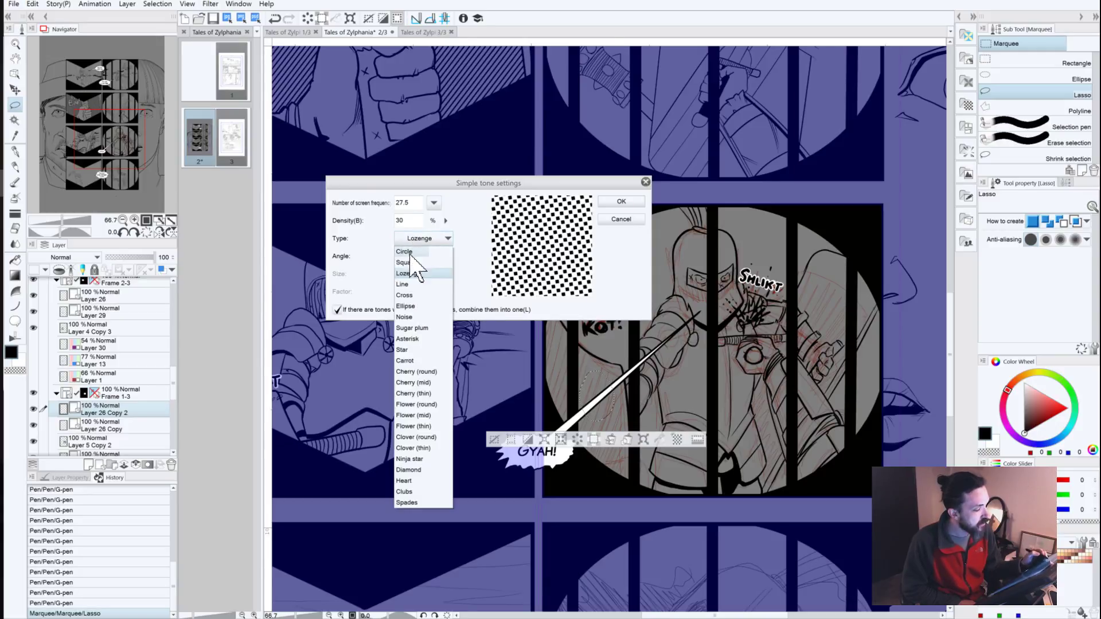
pyautogui.click(403, 284)
pyautogui.click(417, 240)
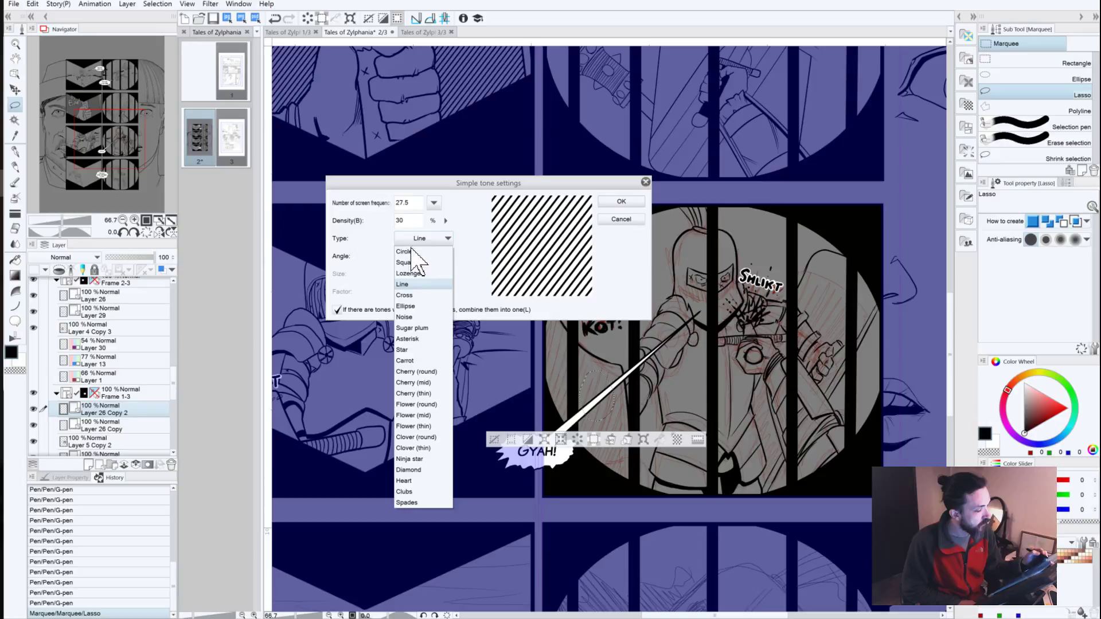
pyautogui.click(405, 296)
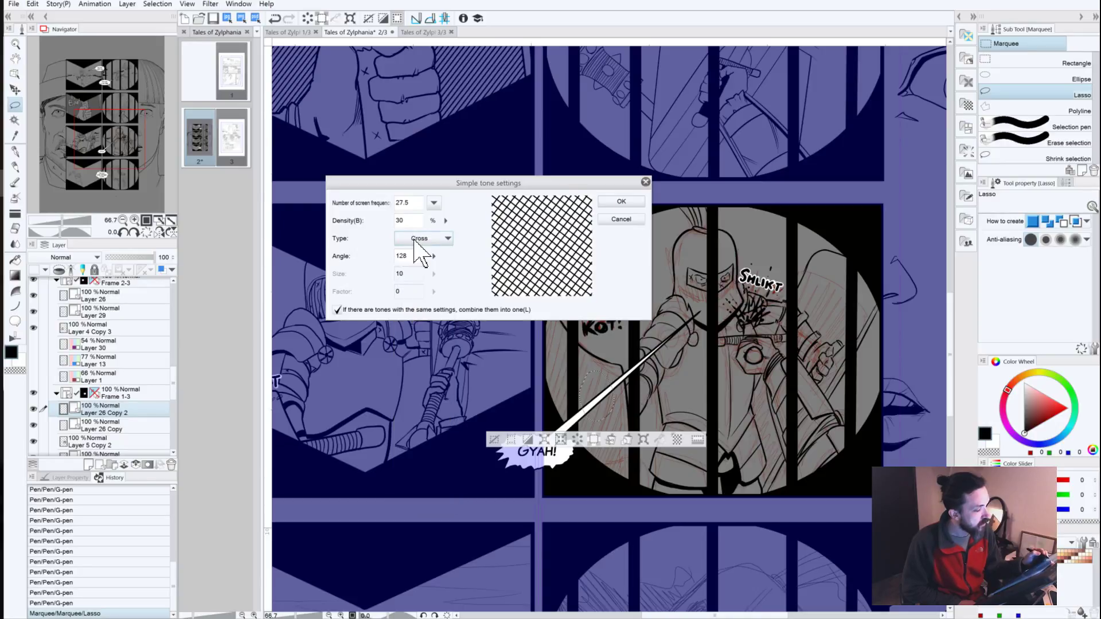
pyautogui.click(414, 239)
pyautogui.click(415, 334)
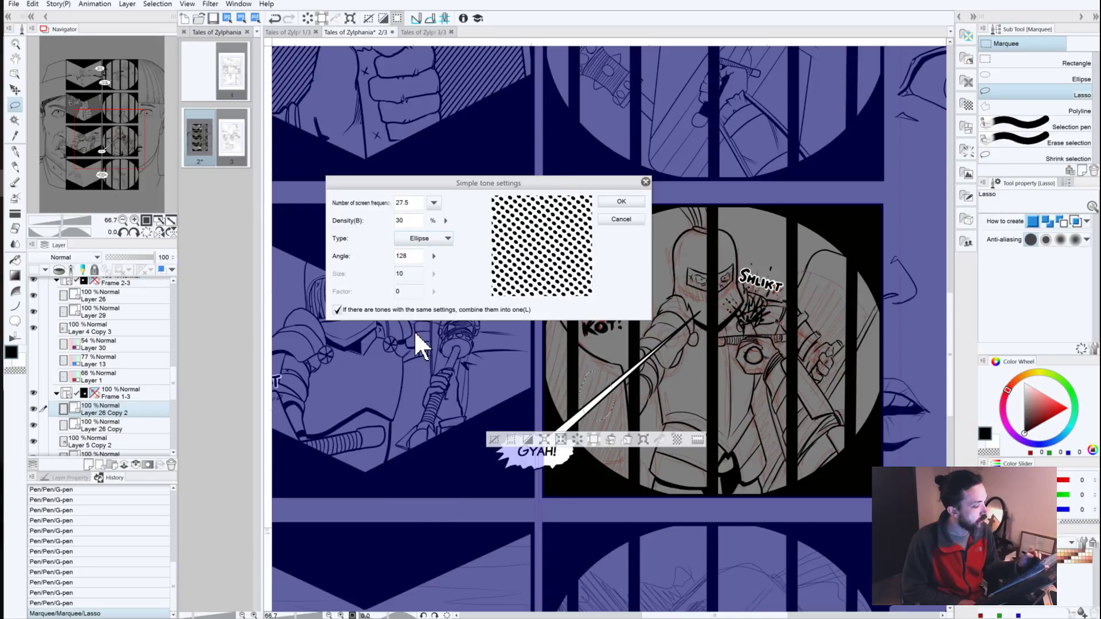
pyautogui.click(418, 240)
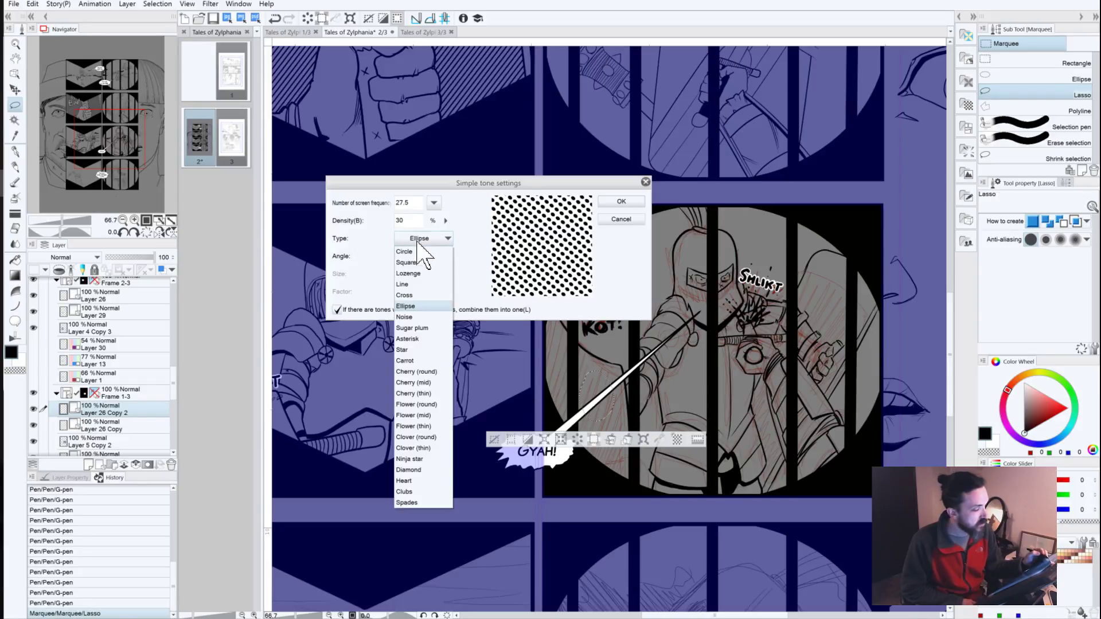
pyautogui.click(408, 317)
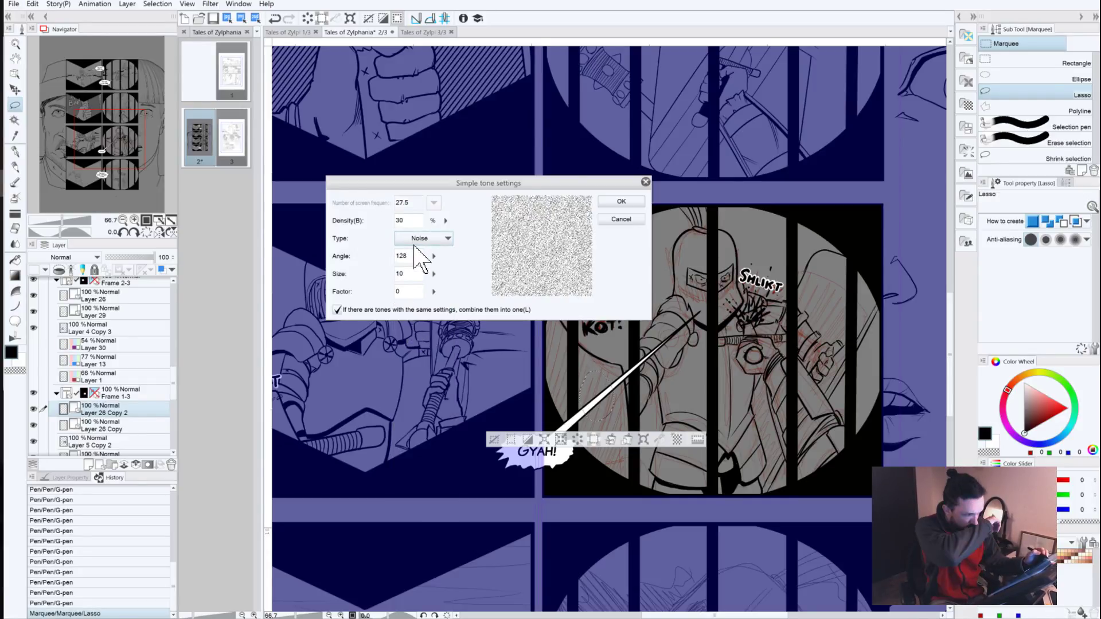
pyautogui.click(417, 240)
pyautogui.click(408, 338)
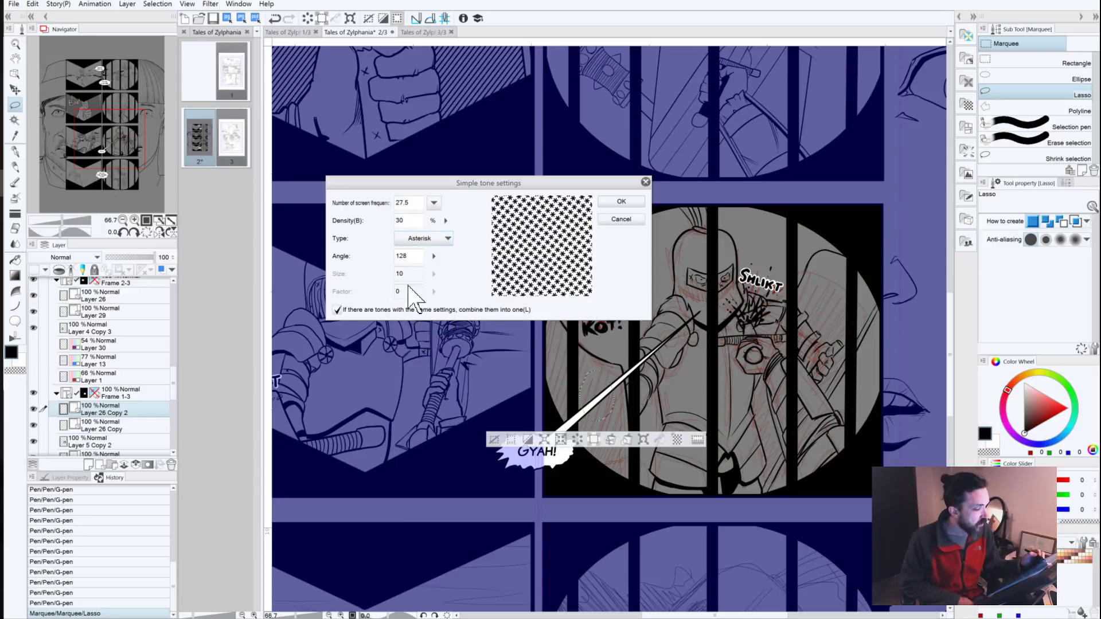
pyautogui.click(417, 241)
pyautogui.click(405, 252)
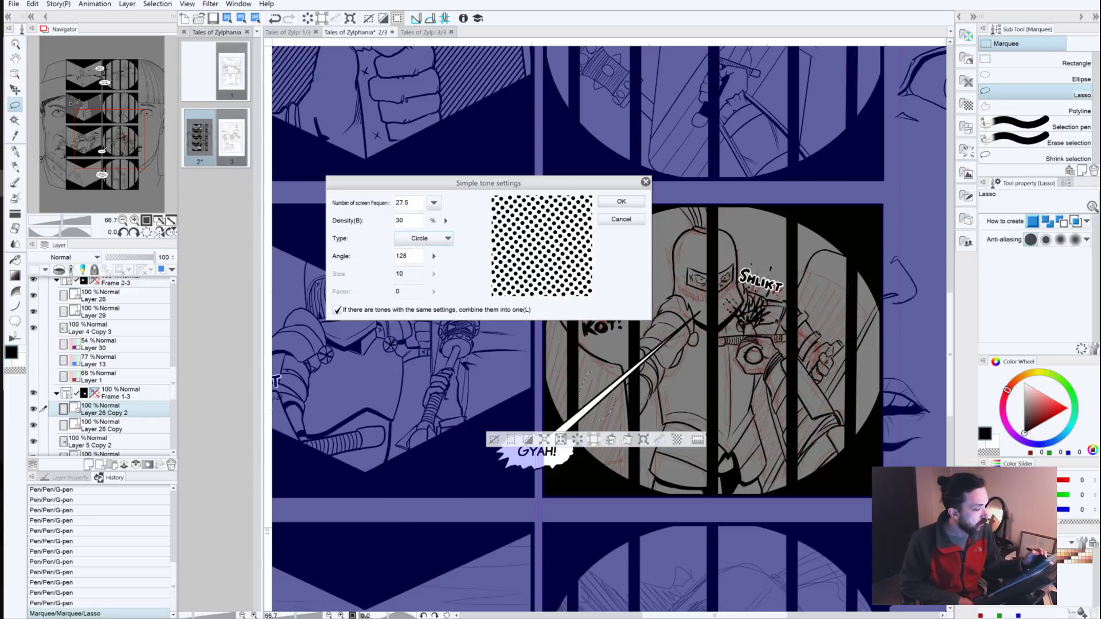
pyautogui.click(417, 239)
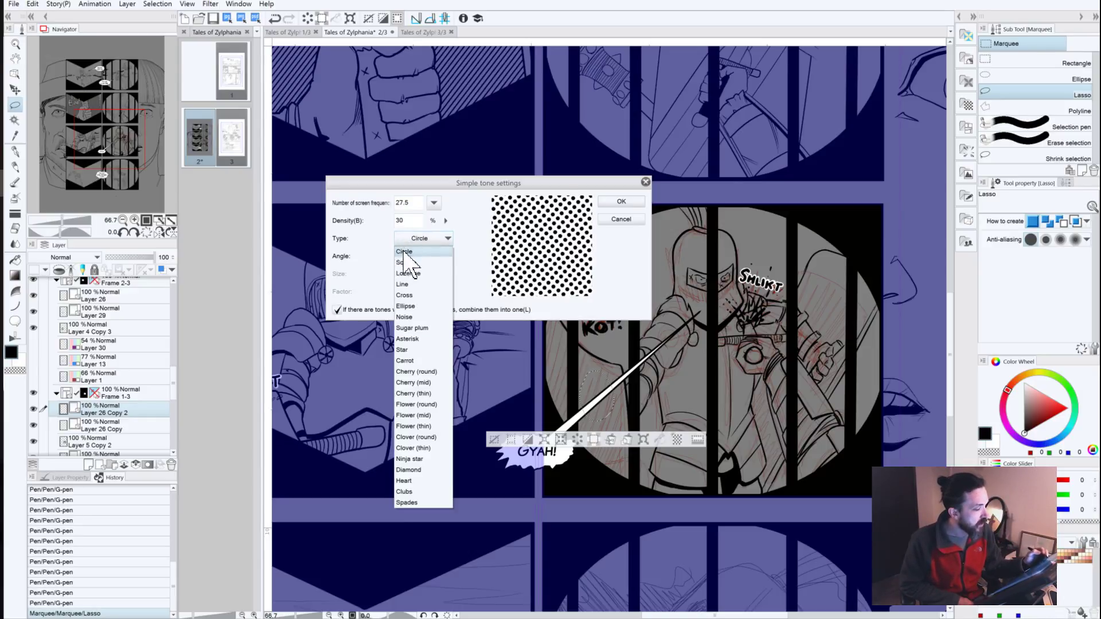
pyautogui.click(403, 285)
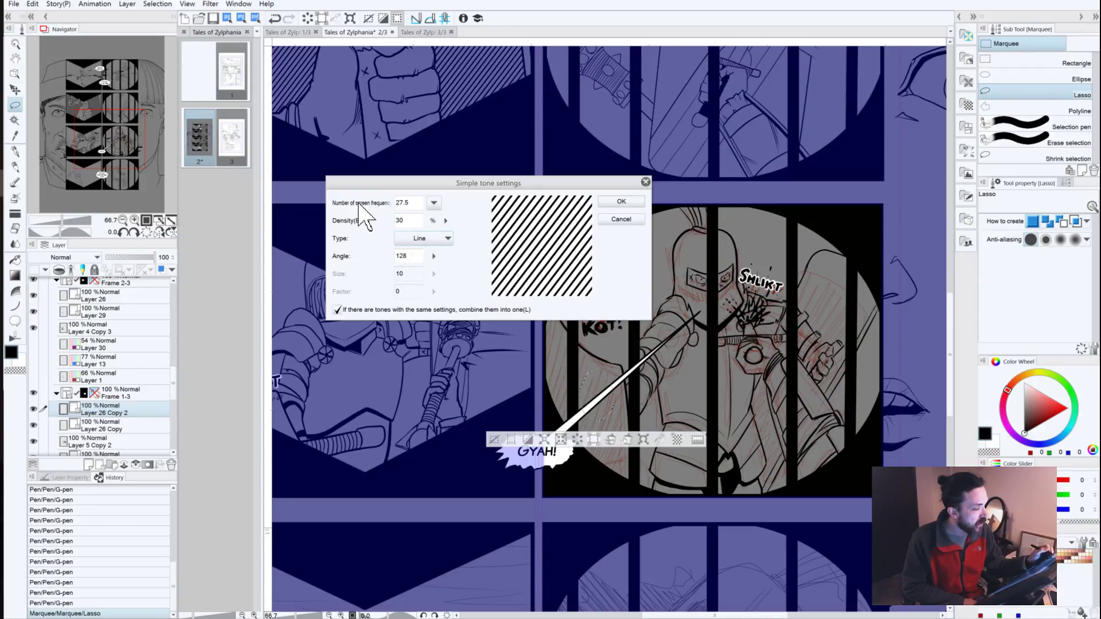
# Step: Preview the line tone at screen frequencies of 60.0 and 65.0, and set it back to 27.5
pyautogui.click(434, 203)
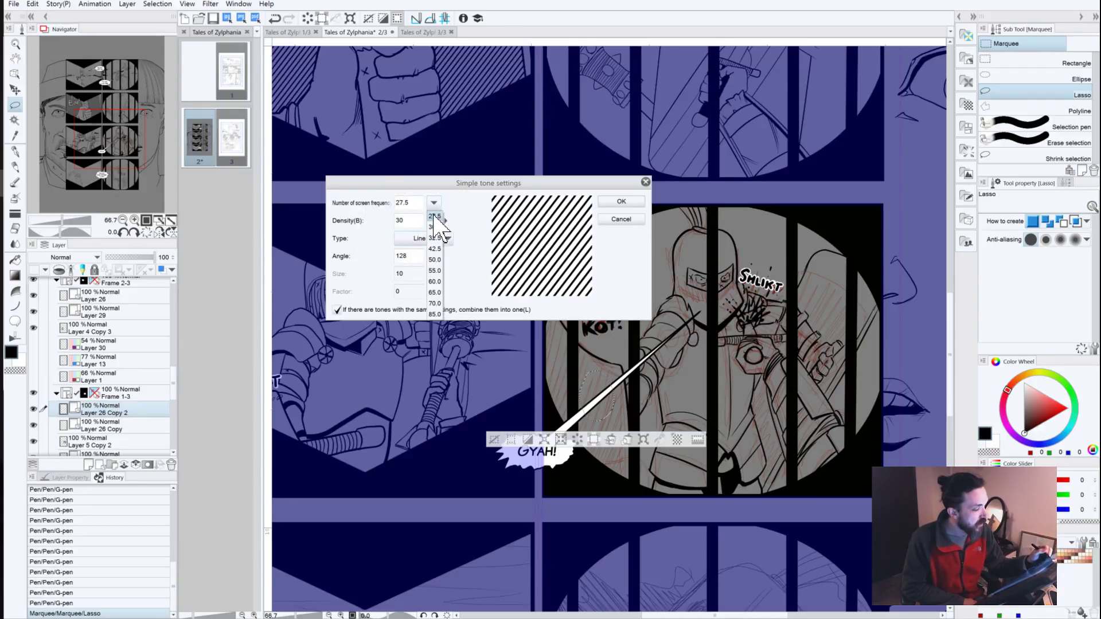
pyautogui.click(435, 216)
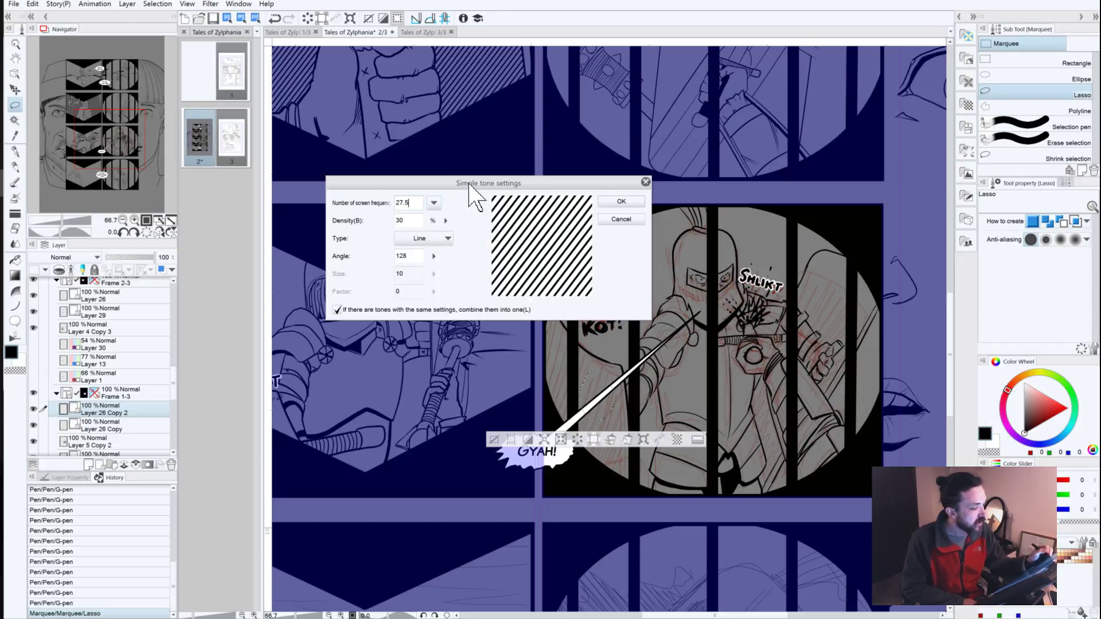
pyautogui.click(434, 203)
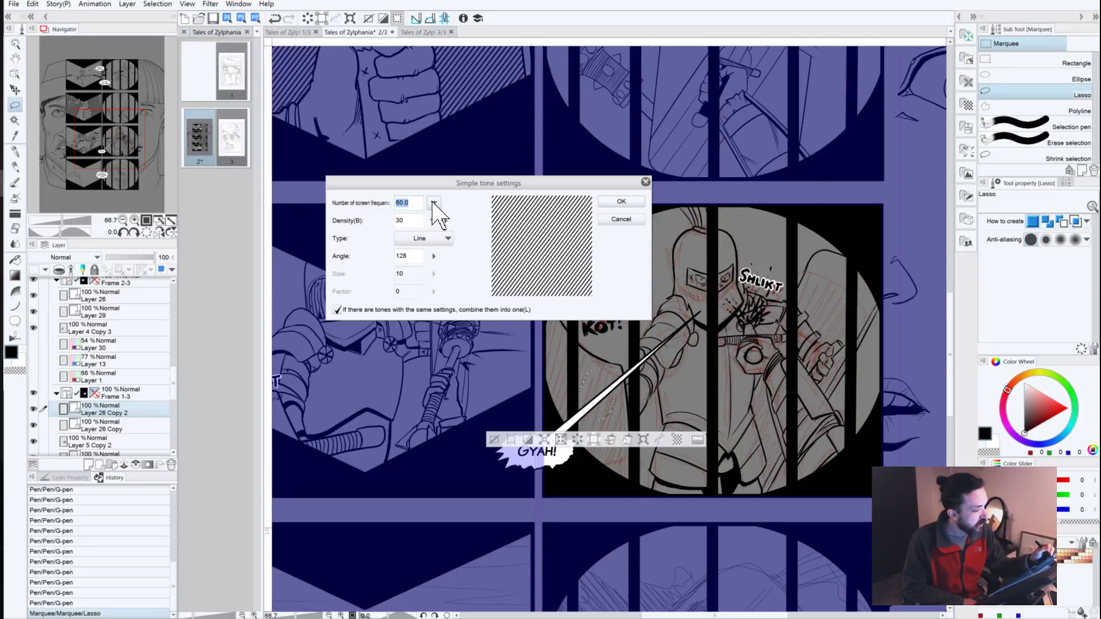
pyautogui.click(435, 293)
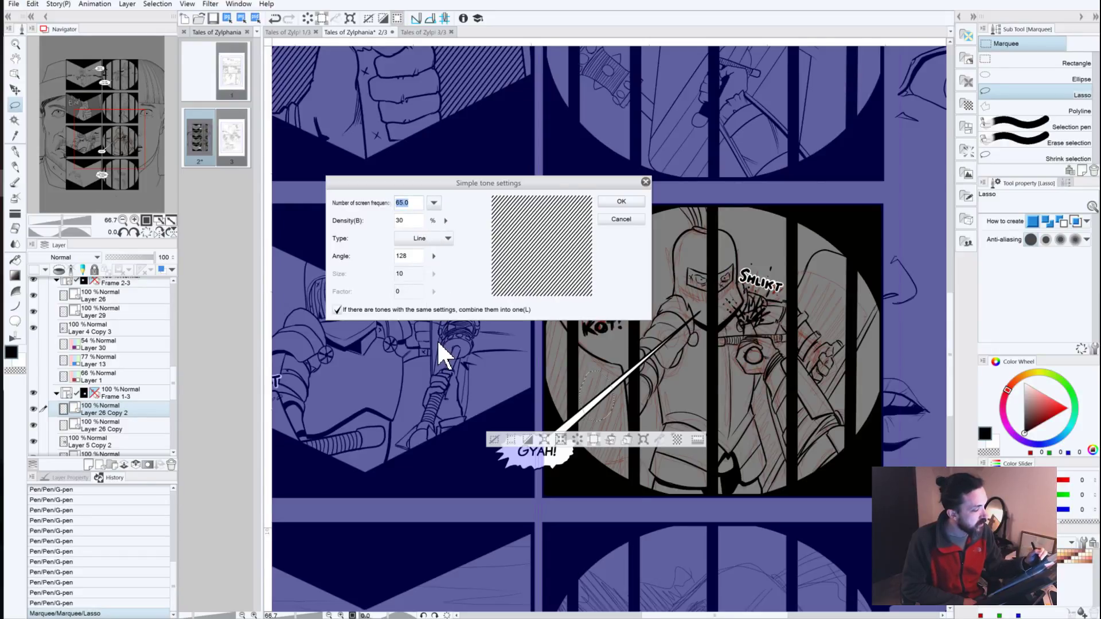
pyautogui.click(435, 203)
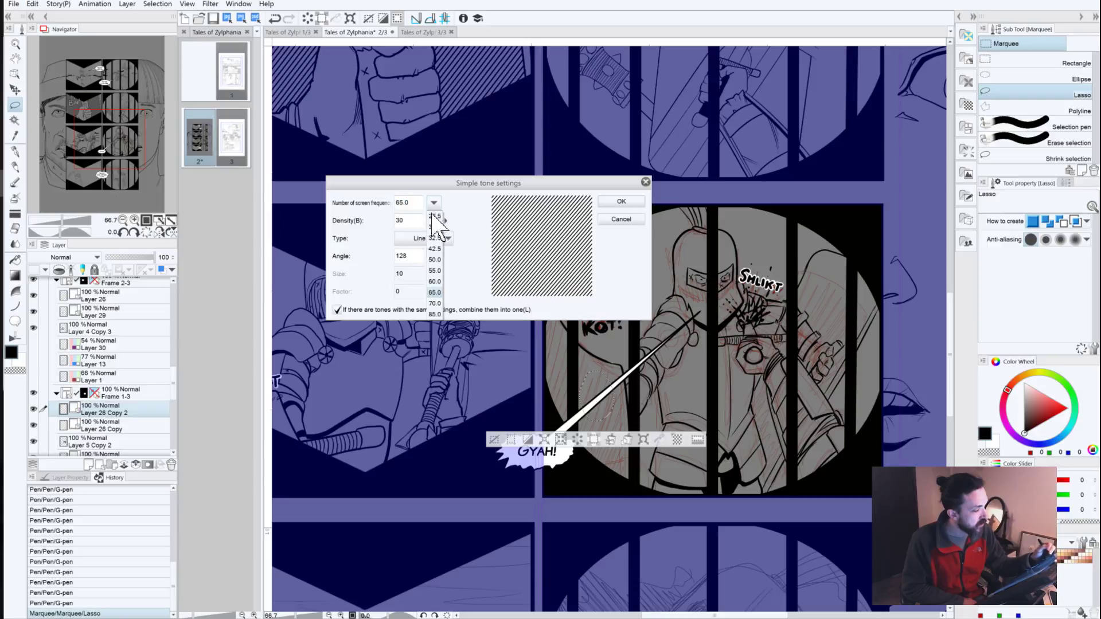
pyautogui.click(437, 216)
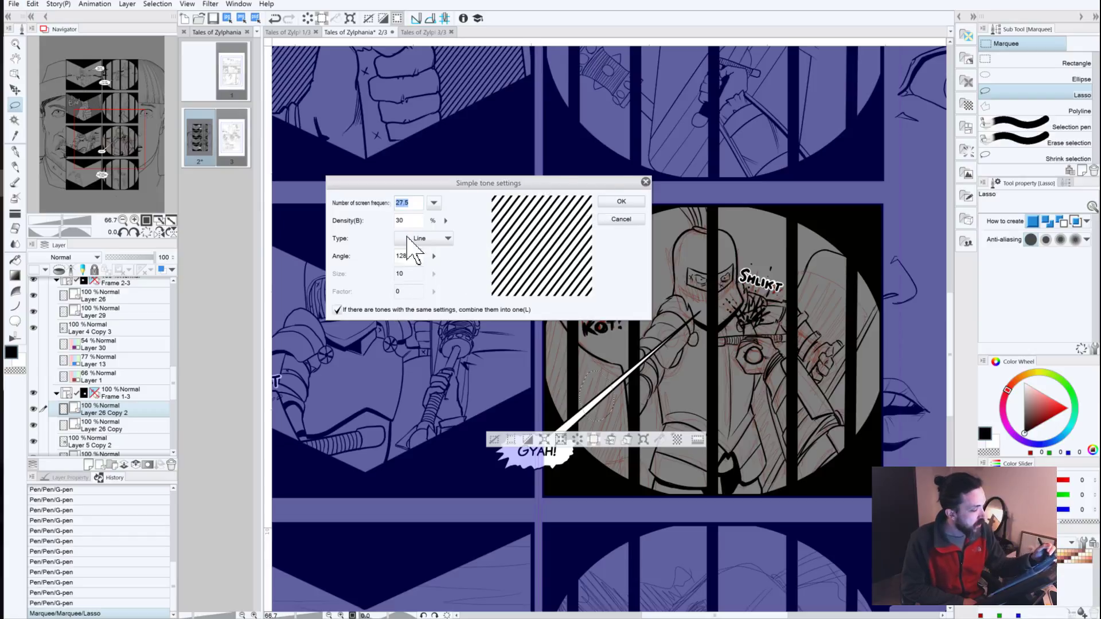
# Step: Create the Line tone with a screen frequency of 27.5, 30% density and an angle of 128
pyautogui.click(434, 256)
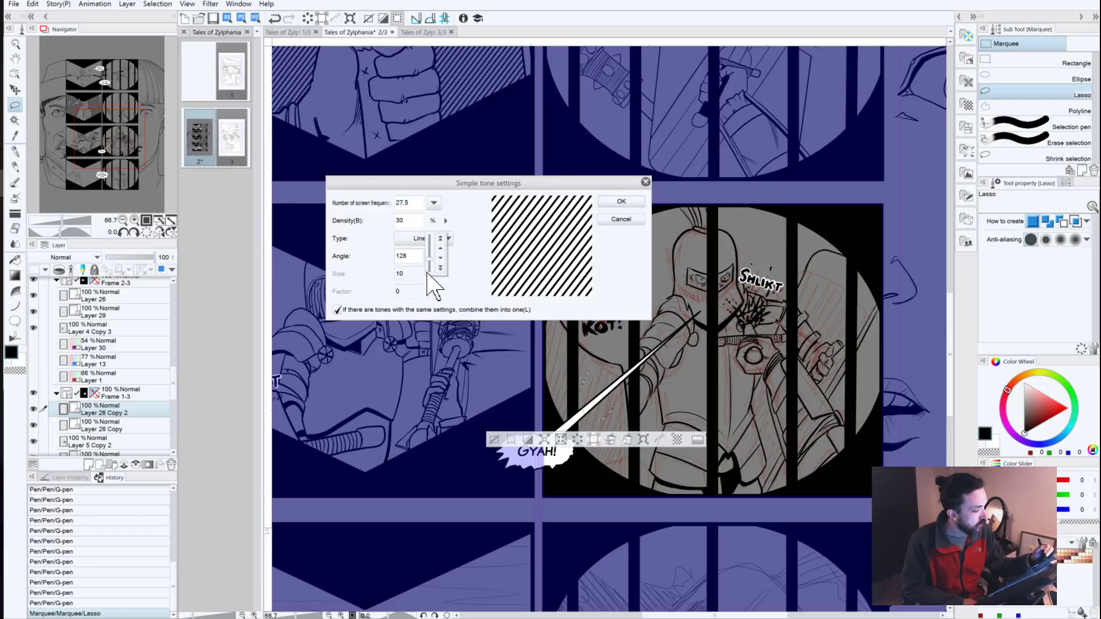
pyautogui.click(439, 261)
pyautogui.moveTo(441, 265); pyautogui.dragTo(439, 257)
pyautogui.click(418, 262)
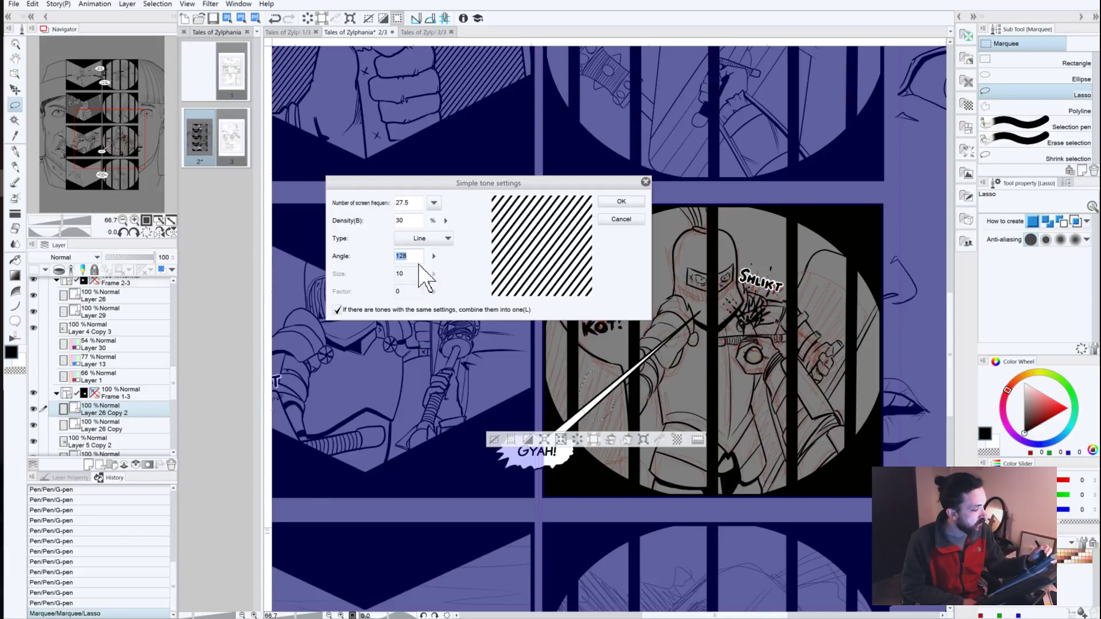
pyautogui.click(621, 202)
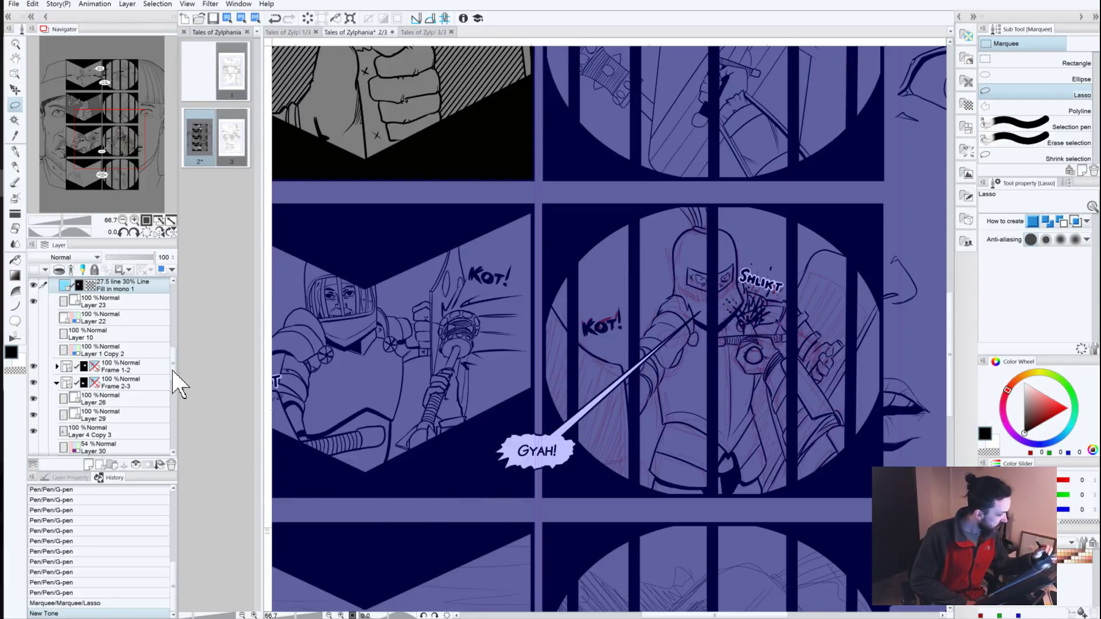
# Step: Duplicate the 27.5 line 30% tone layer in Frame 2-2 and move the copy into Frame 1-3, between Layer 26 Copy and Layer 5 Copy 2
pyautogui.scroll(5, 172, 369)
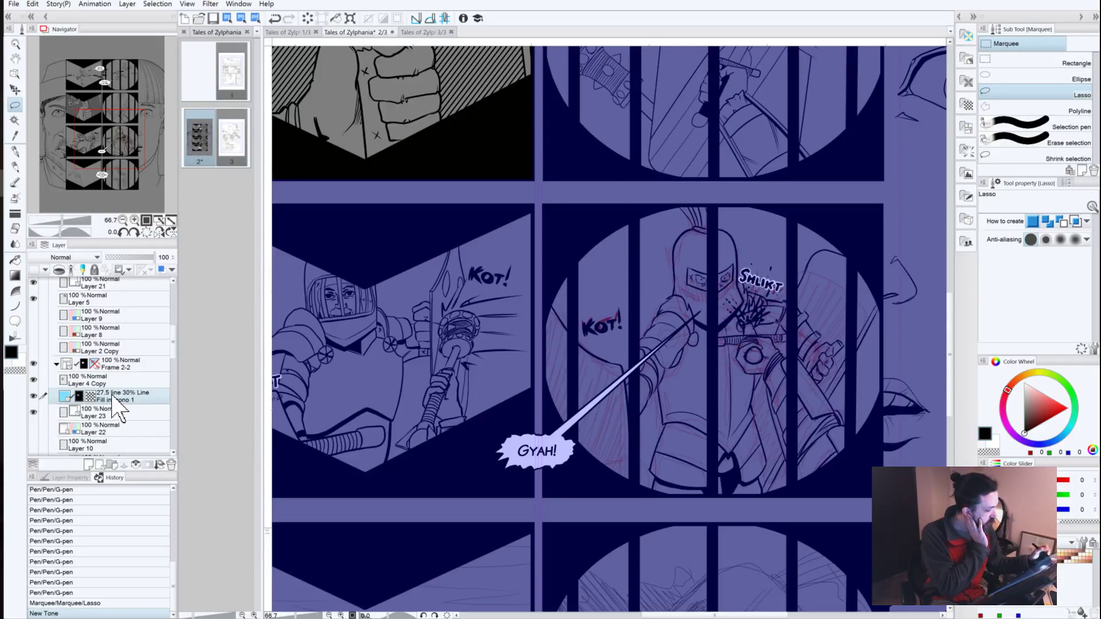
pyautogui.moveTo(115, 397); pyautogui.dragTo(89, 465)
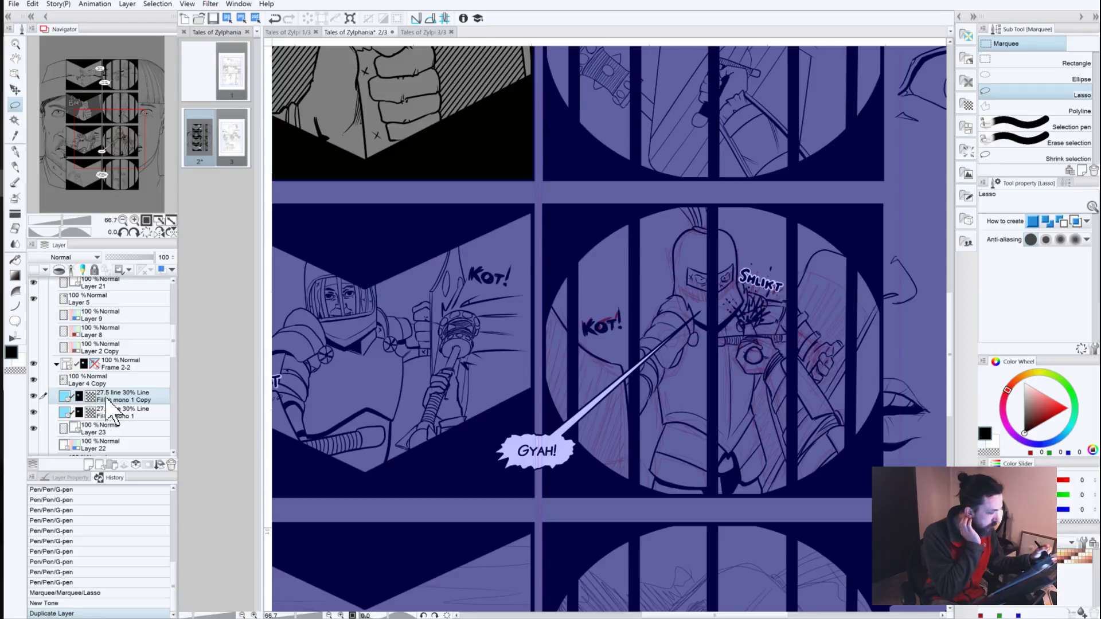
pyautogui.moveTo(172, 360)
pyautogui.mouseDown()
pyautogui.moveTo(172, 382)
pyautogui.moveTo(172, 361)
pyautogui.mouseUp()
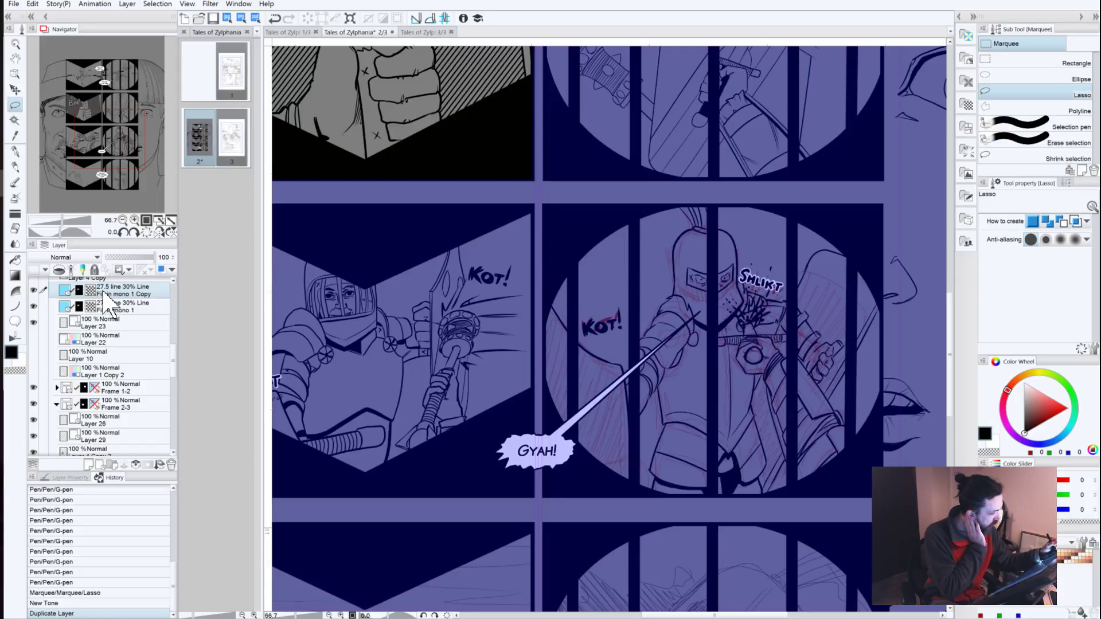
pyautogui.moveTo(107, 298); pyautogui.dragTo(97, 453)
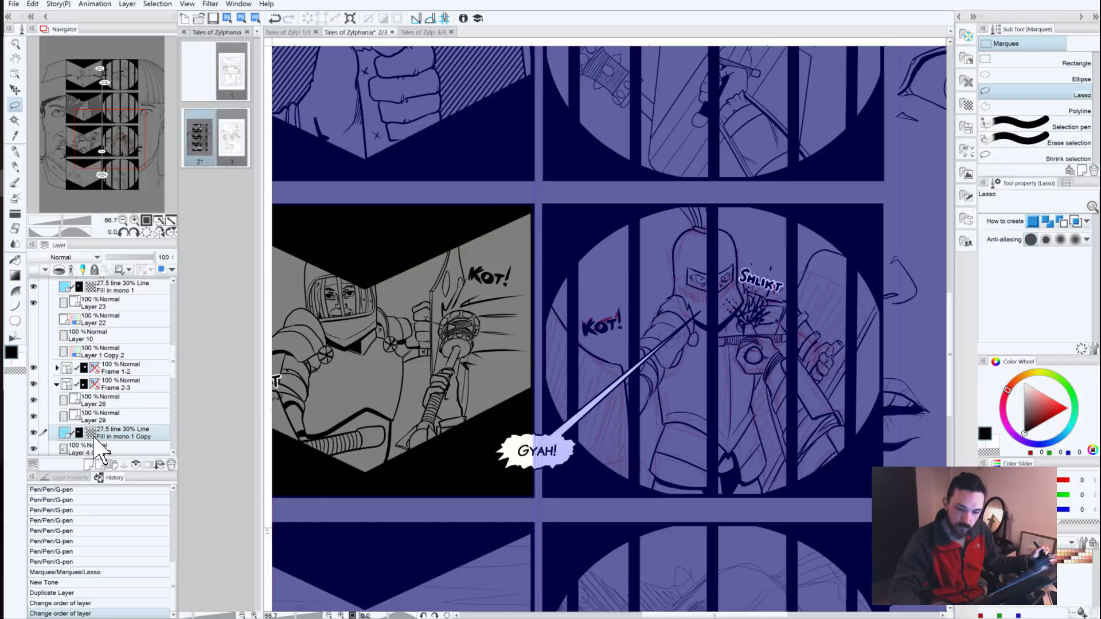
pyautogui.hotkey('ctrl', 'a')
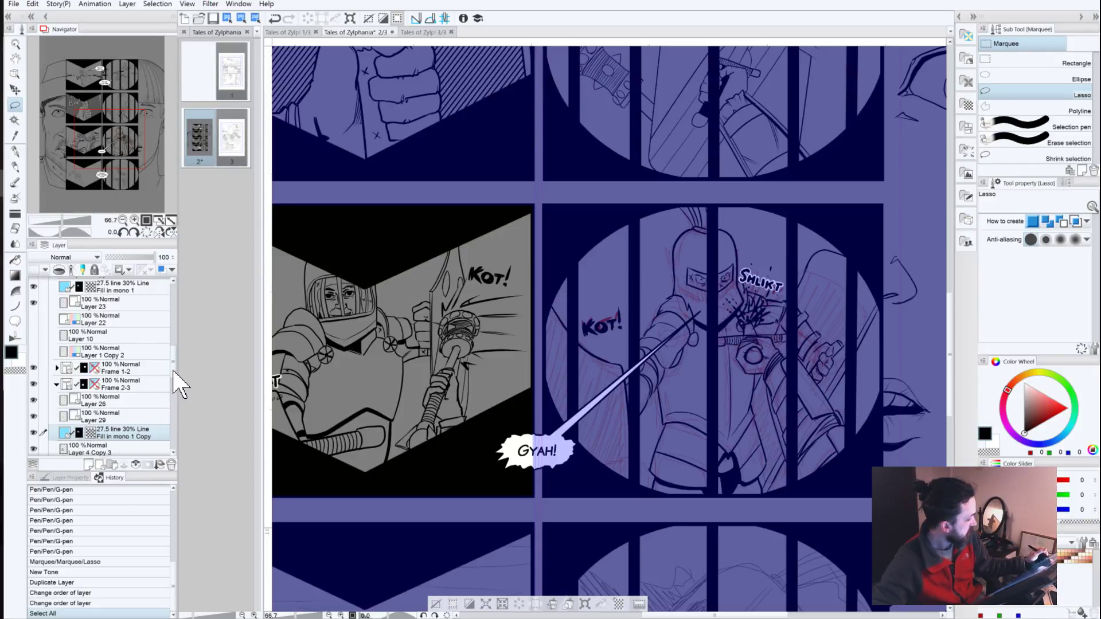
pyautogui.scroll(-4, 175, 385)
pyautogui.moveTo(85, 324); pyautogui.dragTo(86, 441)
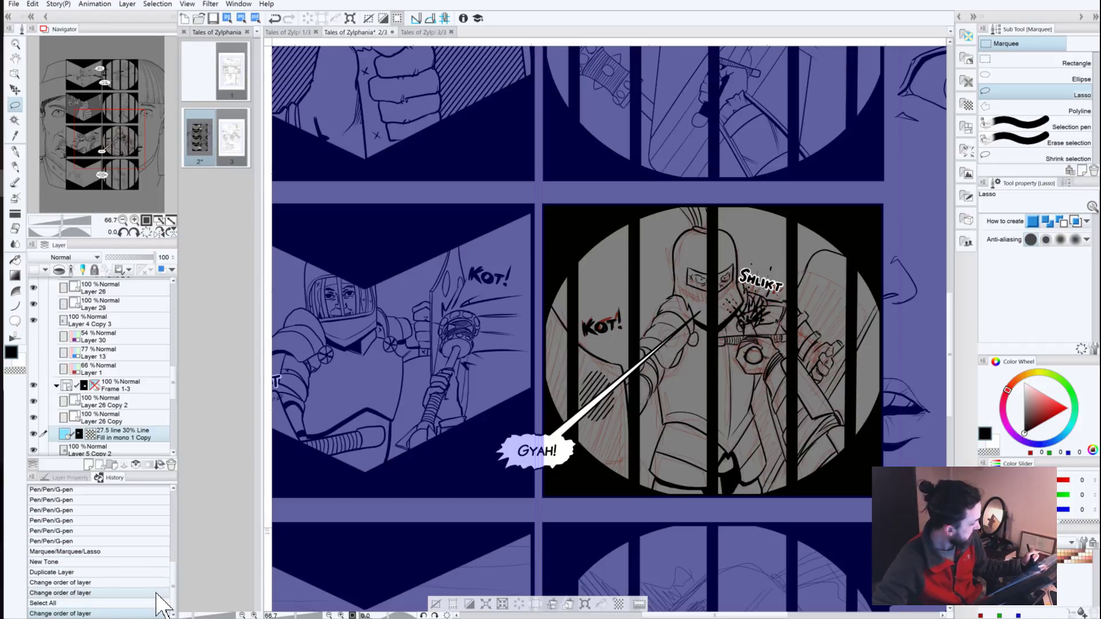
# Step: Clear the selection on the copied tone layer in Frame 1-3 and switch to the G-pen
pyautogui.hotkey('ctrl', 'a')
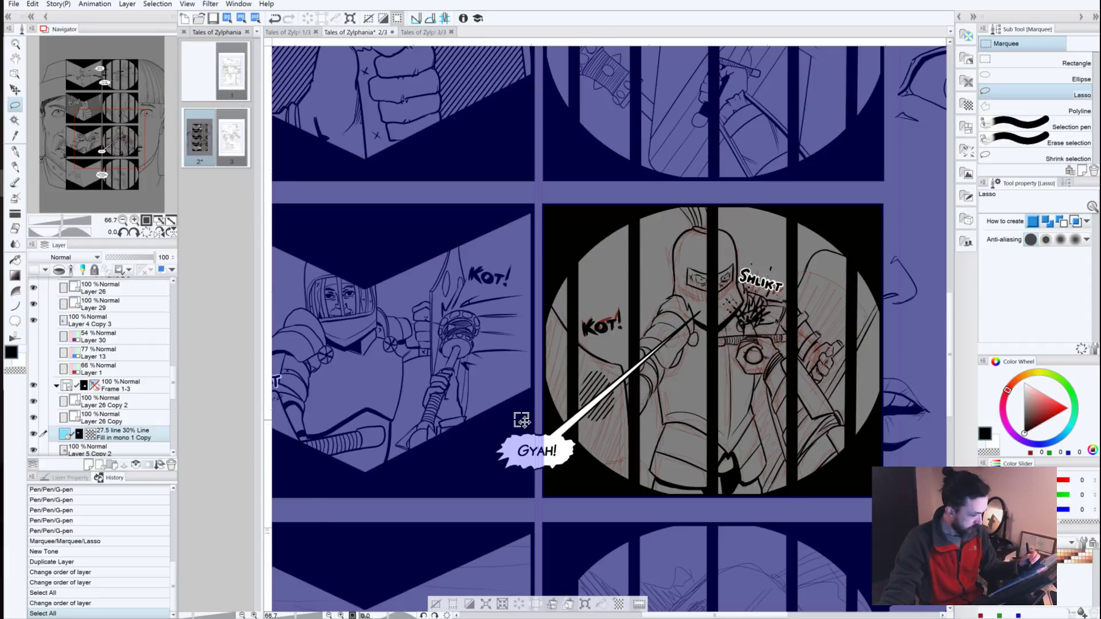
pyautogui.click(436, 604)
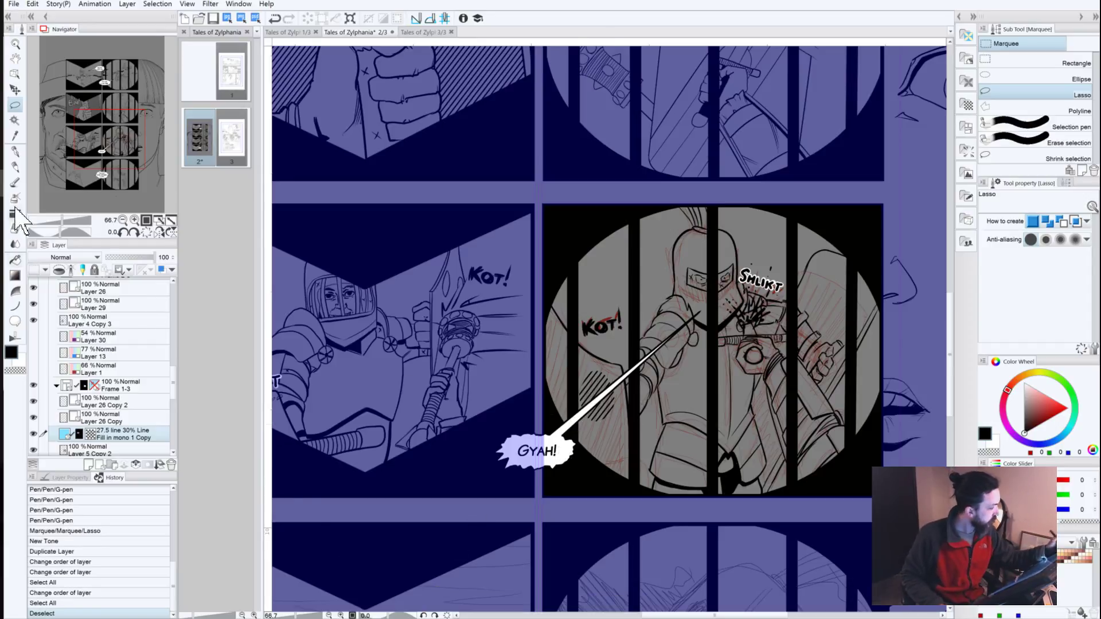
pyautogui.click(15, 152)
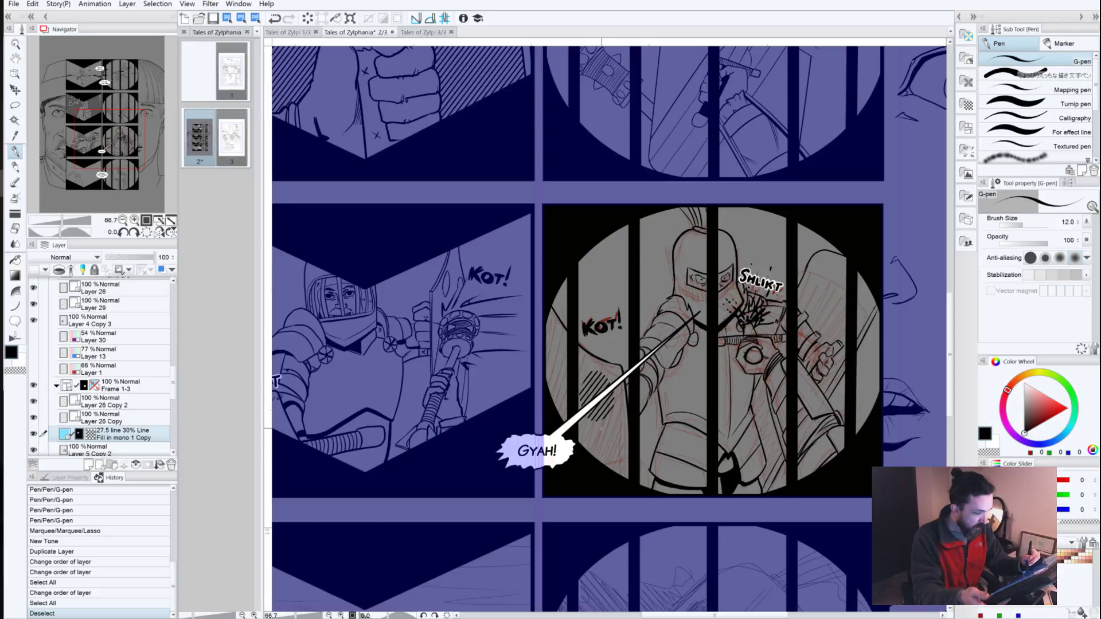
# Step: Set the G-pen size to 70 and paint the line tone over the background shape to the left of the armoured figure in Frame 1-3
pyautogui.press(']')
pyautogui.press(']')
pyautogui.press(']')
pyautogui.press(']')
pyautogui.press(']')
pyautogui.press(']')
pyautogui.press(']')
pyautogui.press(']')
pyautogui.press(']')
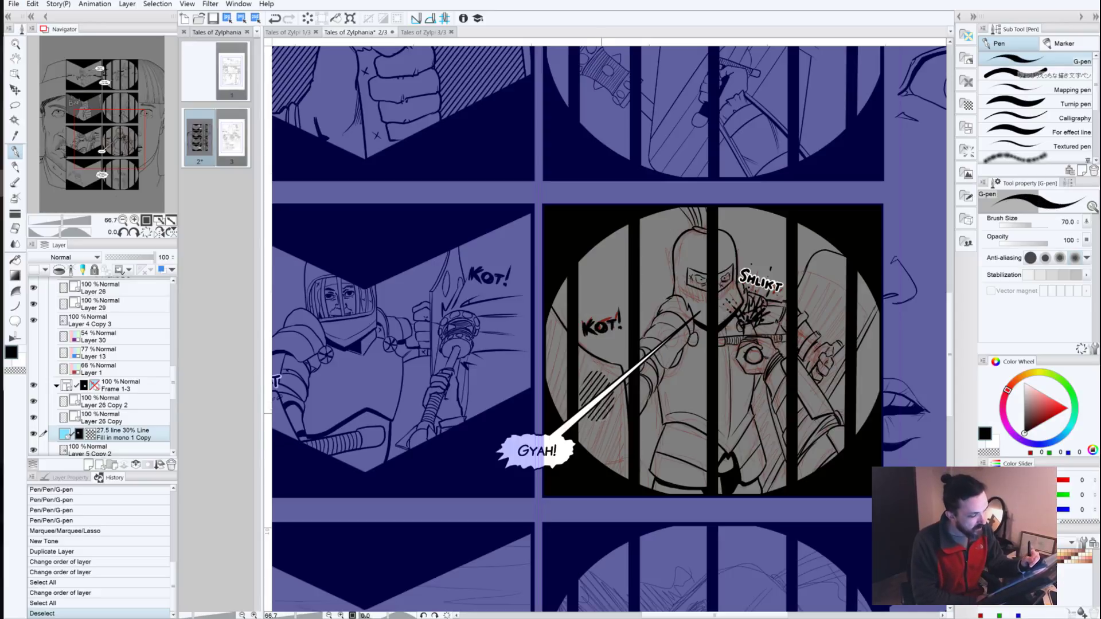
pyautogui.moveTo(601, 414); pyautogui.dragTo(611, 398)
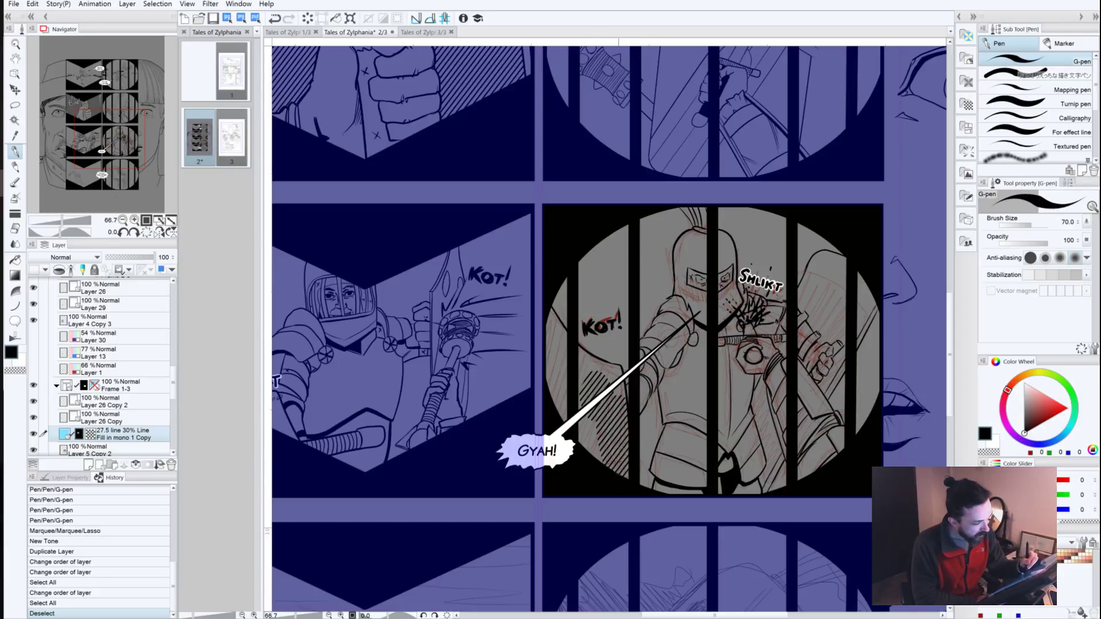
pyautogui.moveTo(572, 421); pyautogui.dragTo(571, 396)
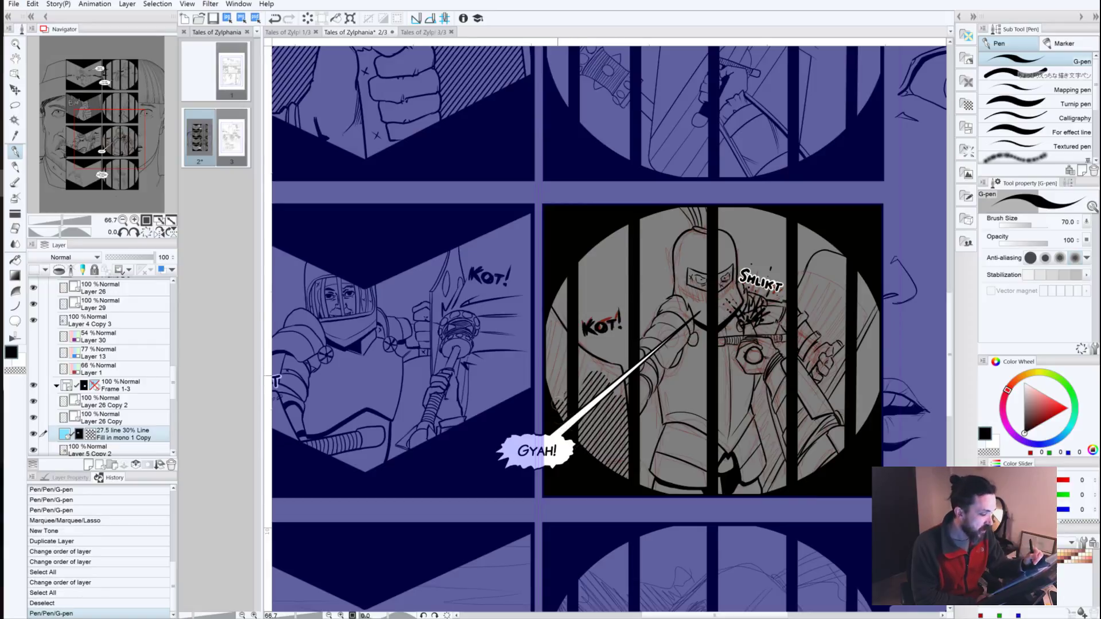
pyautogui.moveTo(565, 343); pyautogui.dragTo(548, 374)
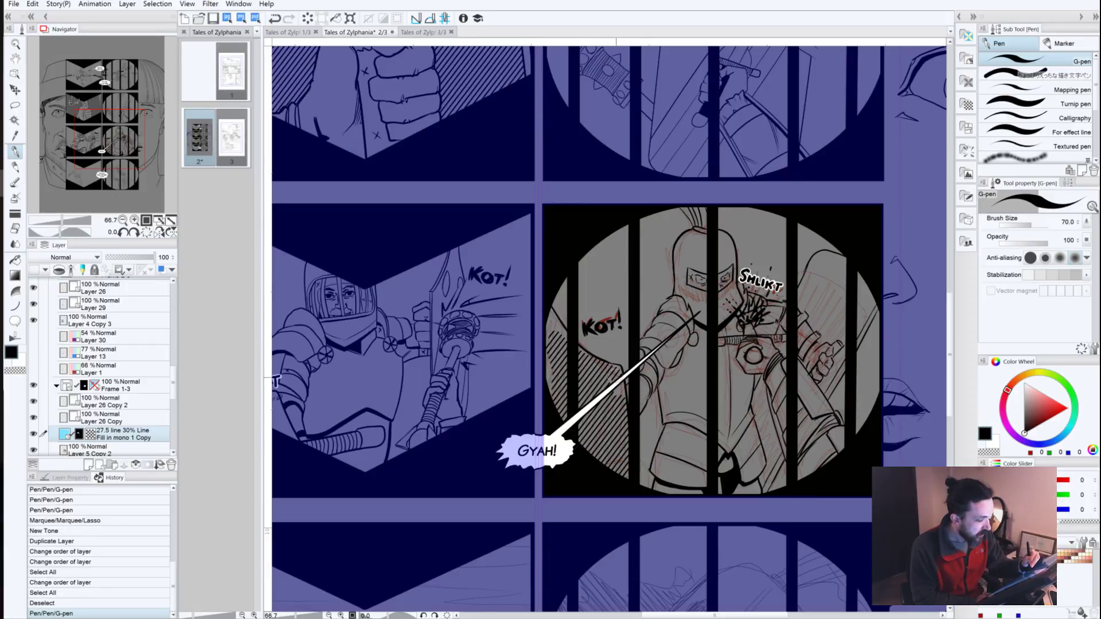
pyautogui.moveTo(550, 335)
pyautogui.mouseDown()
pyautogui.moveTo(560, 347)
pyautogui.moveTo(546, 337)
pyautogui.mouseUp()
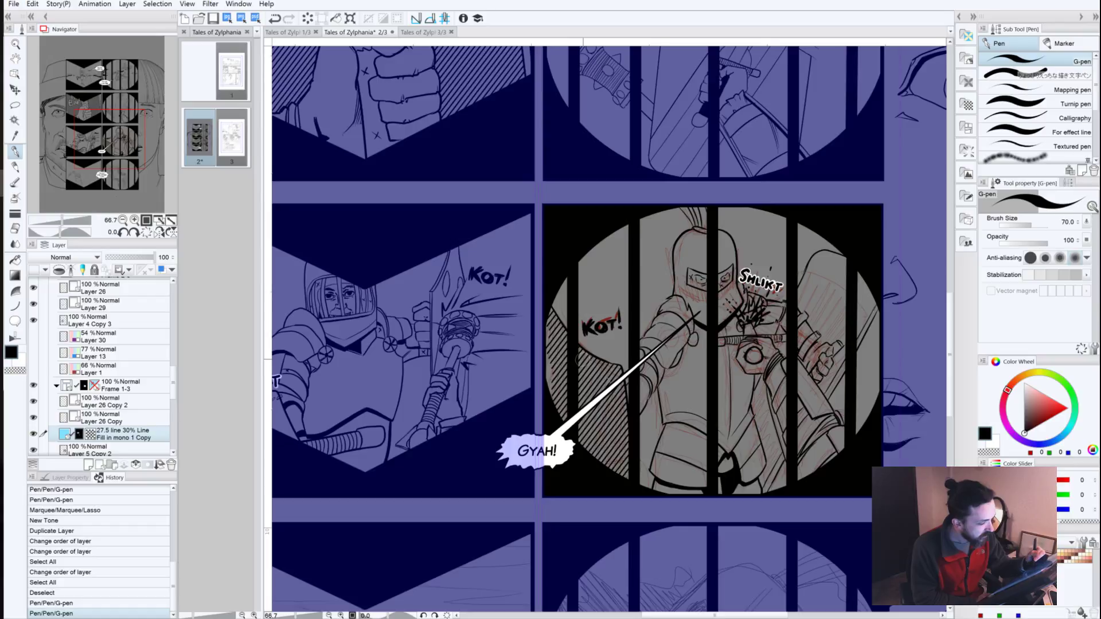
pyautogui.moveTo(565, 338); pyautogui.dragTo(548, 359)
pyautogui.click(546, 363)
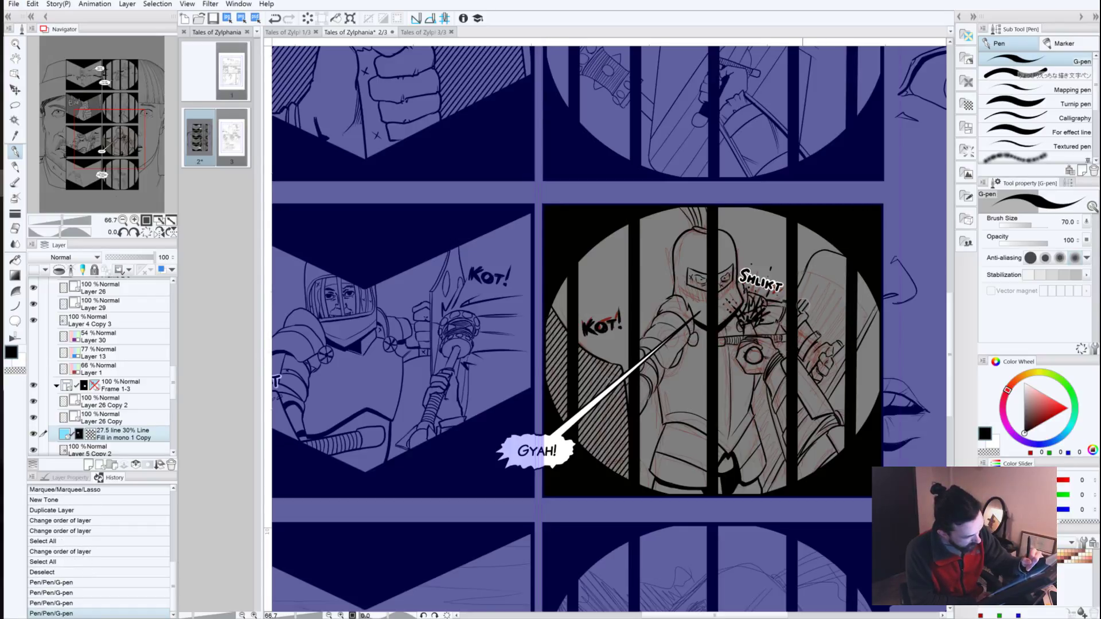
# Step: Paint the line tone over the rounded background shape behind the figure's raised arm, between and beyond the right-hand bars
pyautogui.moveTo(805, 295); pyautogui.dragTo(822, 262)
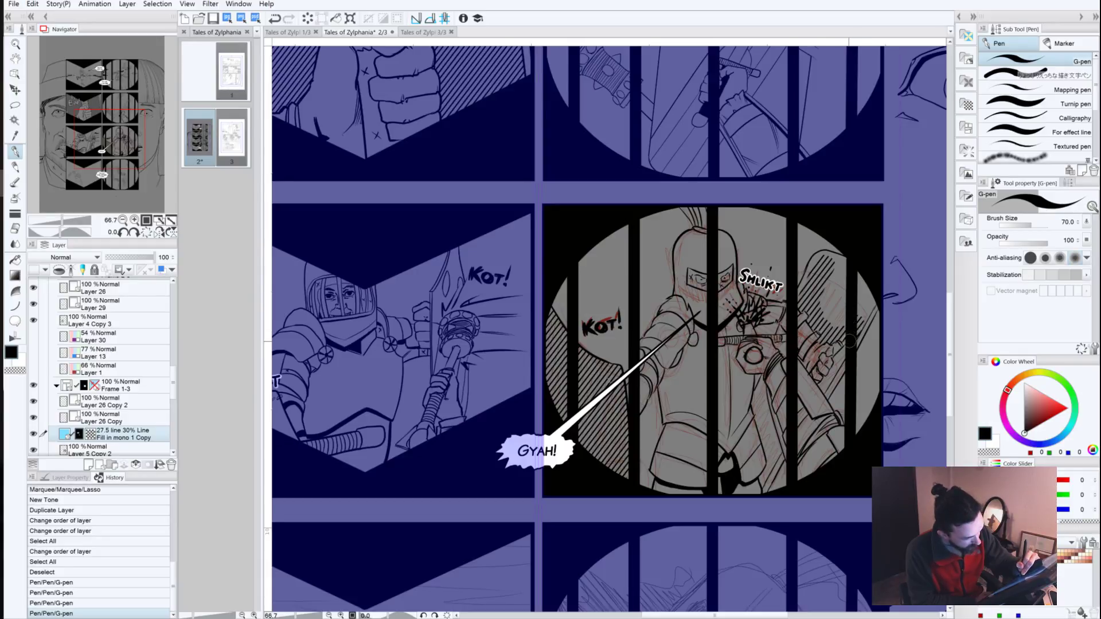
pyautogui.moveTo(852, 298)
pyautogui.mouseDown()
pyautogui.moveTo(830, 318)
pyautogui.moveTo(829, 285)
pyautogui.moveTo(845, 274)
pyautogui.moveTo(821, 257)
pyautogui.moveTo(806, 290)
pyautogui.mouseUp()
pyautogui.moveTo(866, 273); pyautogui.dragTo(853, 288)
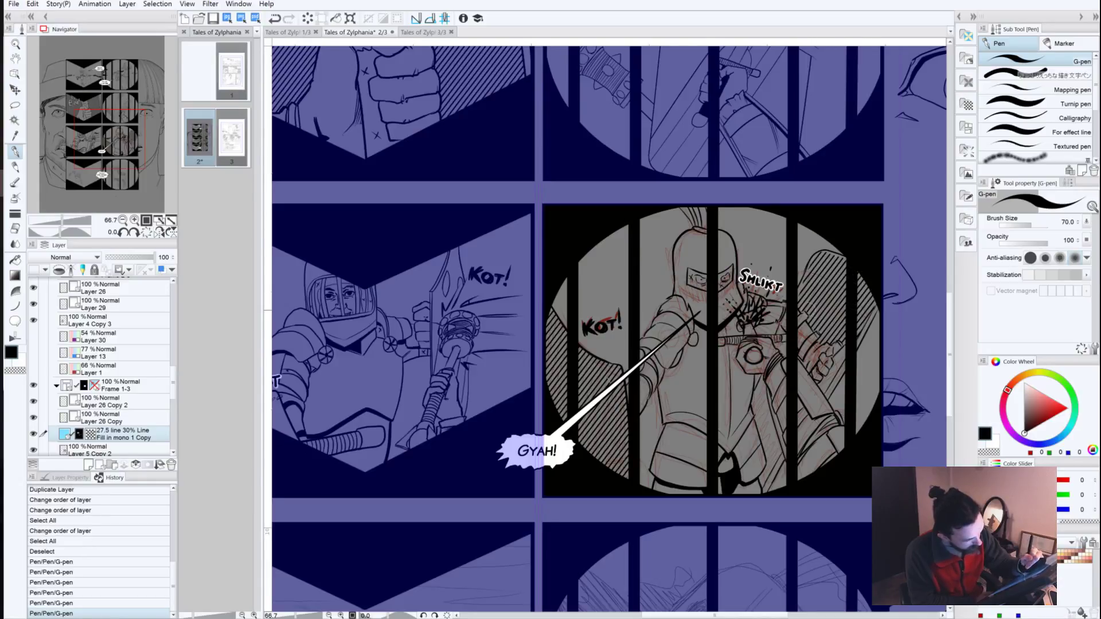
pyautogui.click(816, 370)
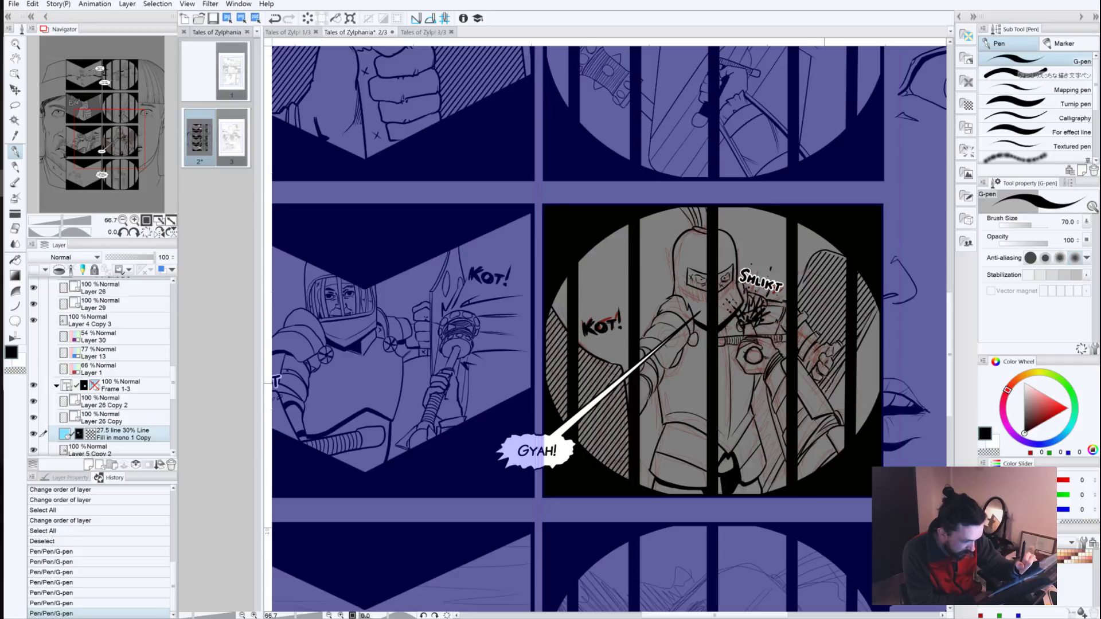
pyautogui.moveTo(826, 379); pyautogui.dragTo(821, 390)
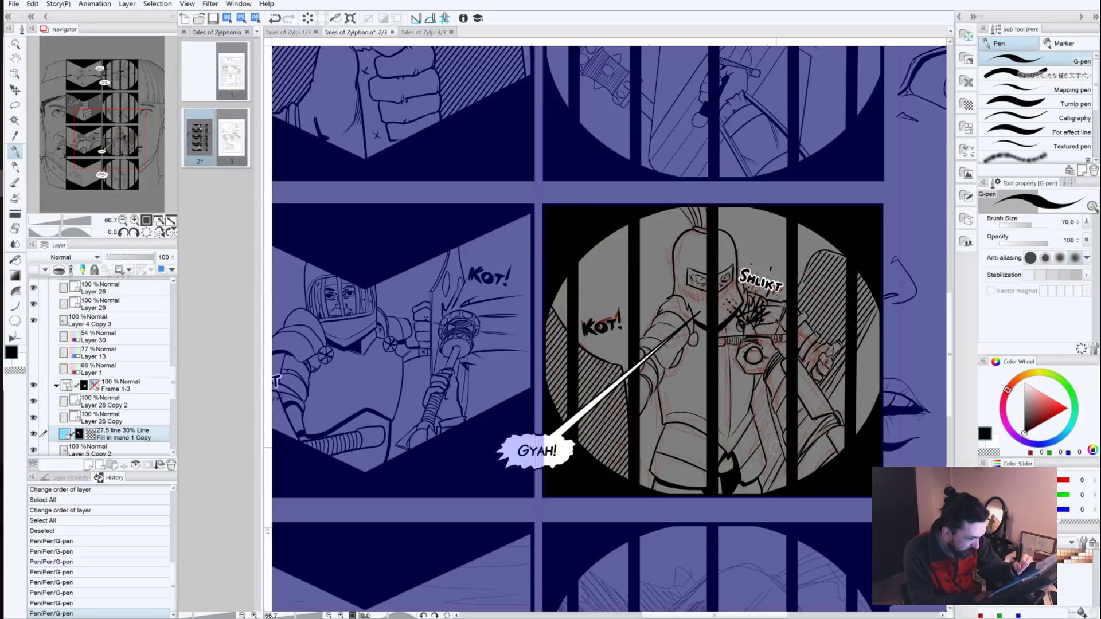
# Step: Fill the narrow background gap beside the figure's leg, between the two right-hand bars, with the line tone
pyautogui.moveTo(771, 459)
pyautogui.mouseDown()
pyautogui.moveTo(762, 486)
pyautogui.moveTo(763, 388)
pyautogui.moveTo(778, 456)
pyautogui.mouseUp()
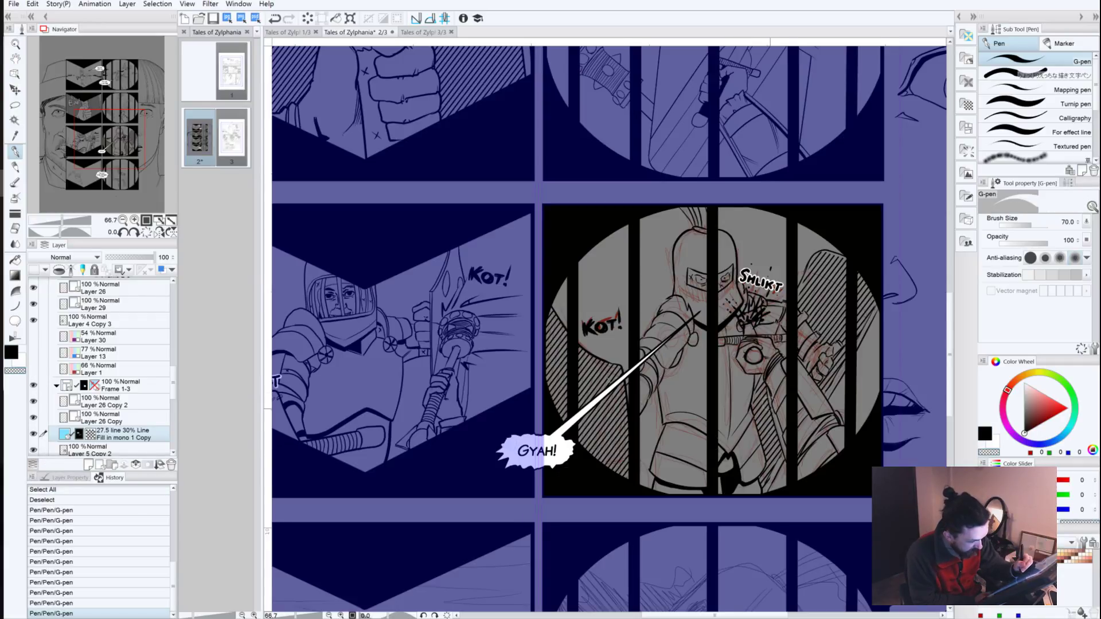
pyautogui.click(770, 408)
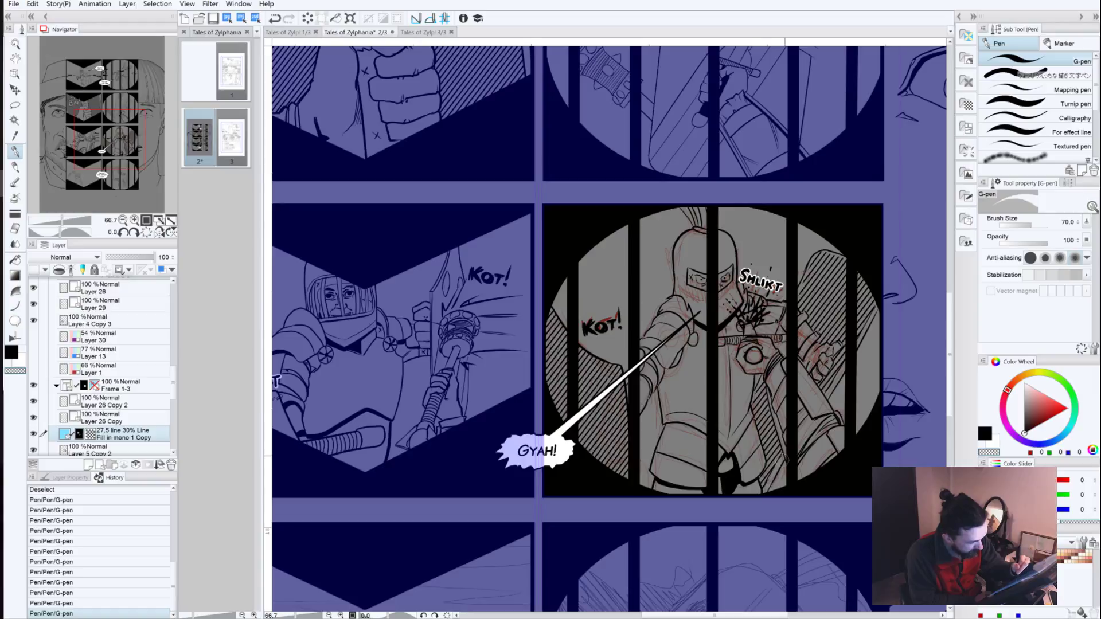
pyautogui.click(785, 457)
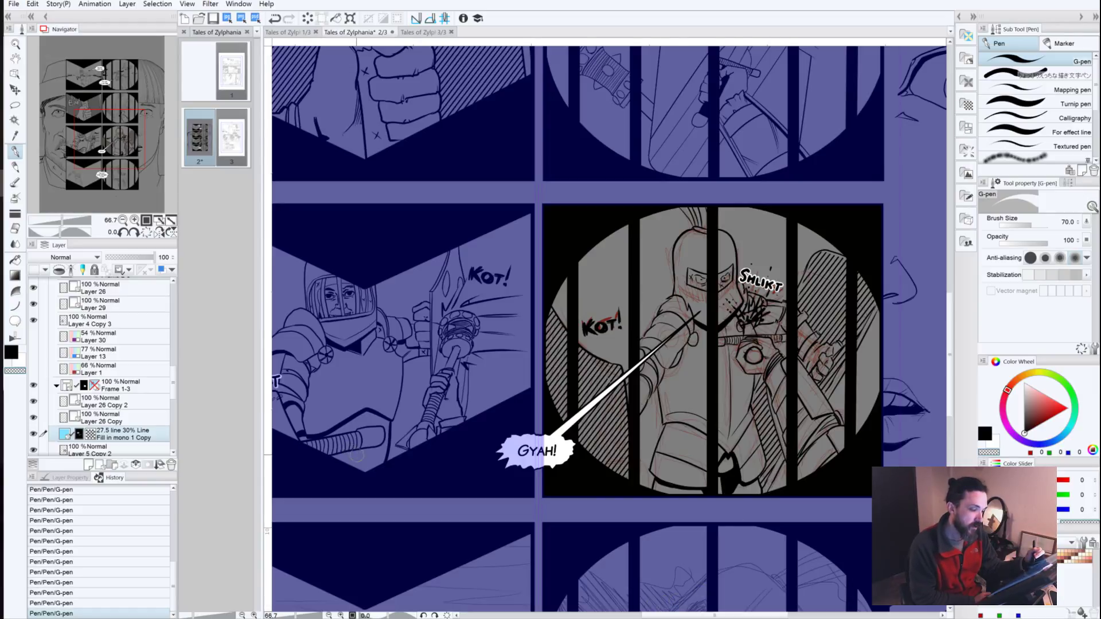
# Step: Add a new vector layer directly above Layer 16 in Frame 2-4
pyautogui.click(95, 289)
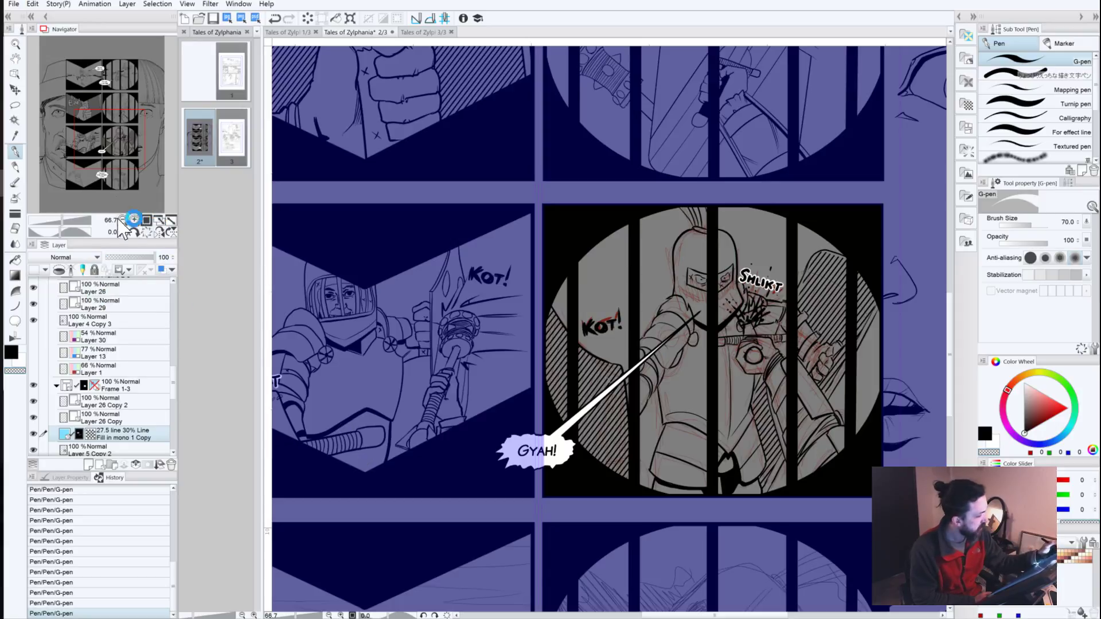
pyautogui.click(136, 220)
pyautogui.click(122, 220)
pyautogui.click(122, 220)
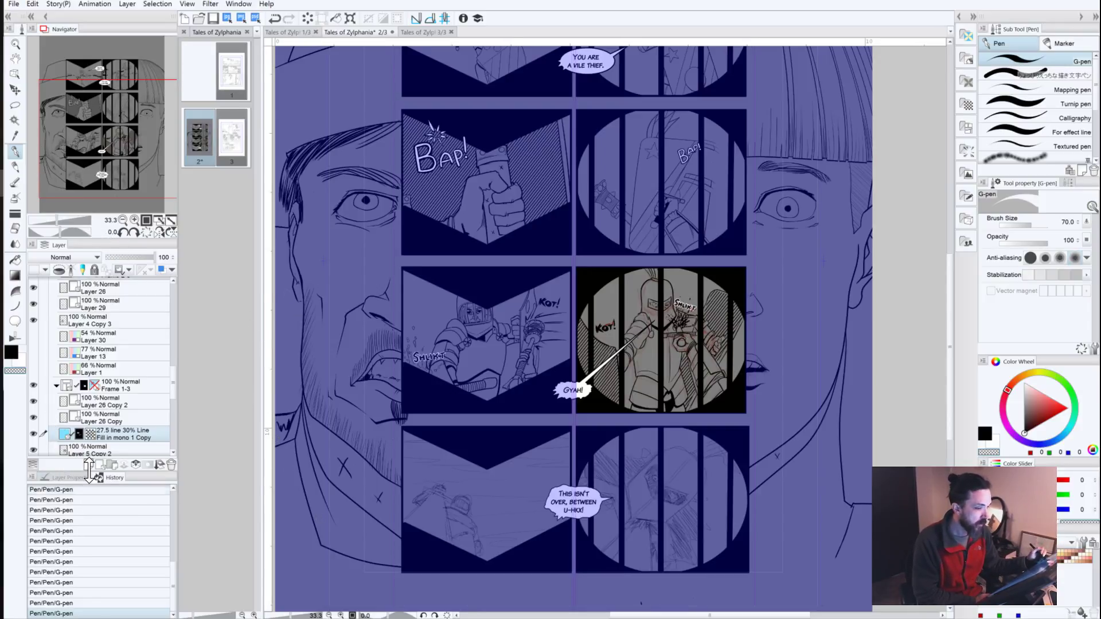
pyautogui.moveTo(432, 449); pyautogui.dragTo(524, 351)
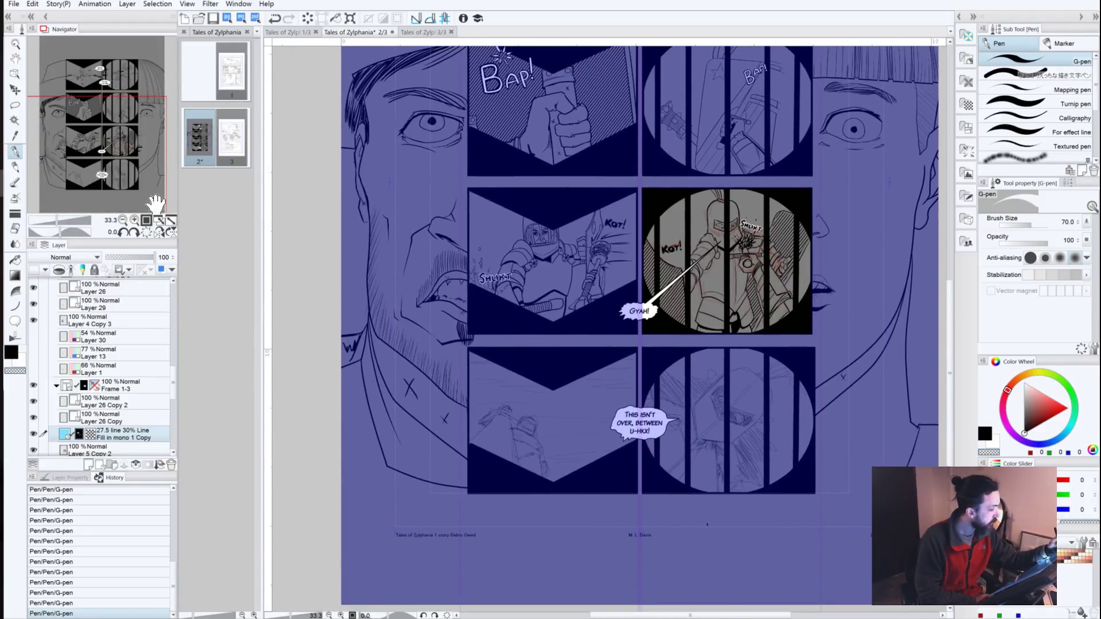
pyautogui.scroll(4, 177, 407)
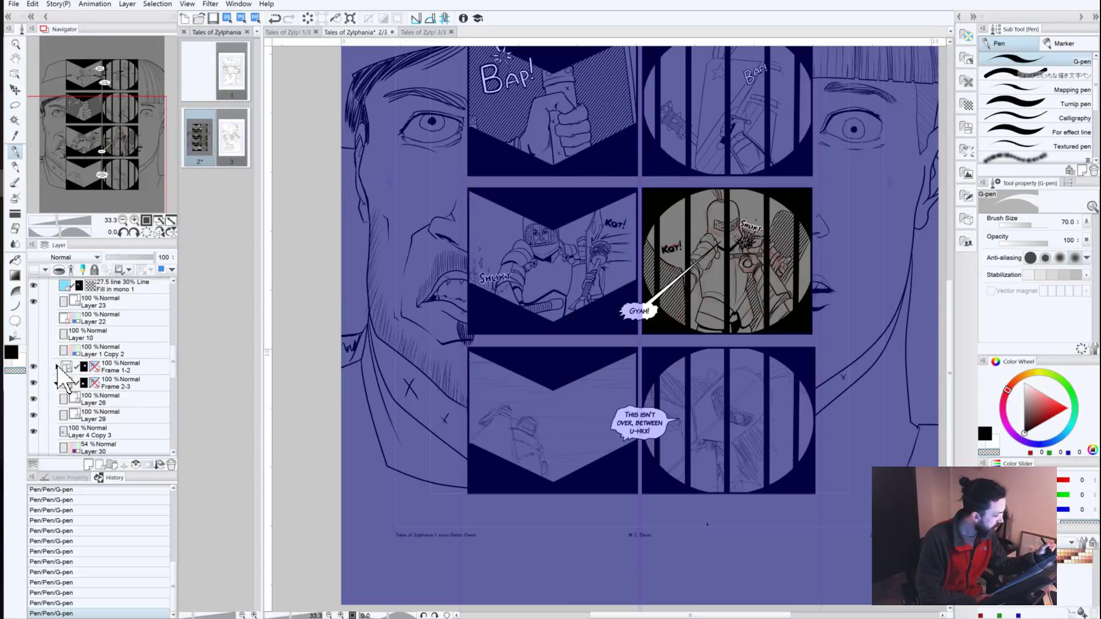
pyautogui.moveTo(173, 365); pyautogui.dragTo(172, 442)
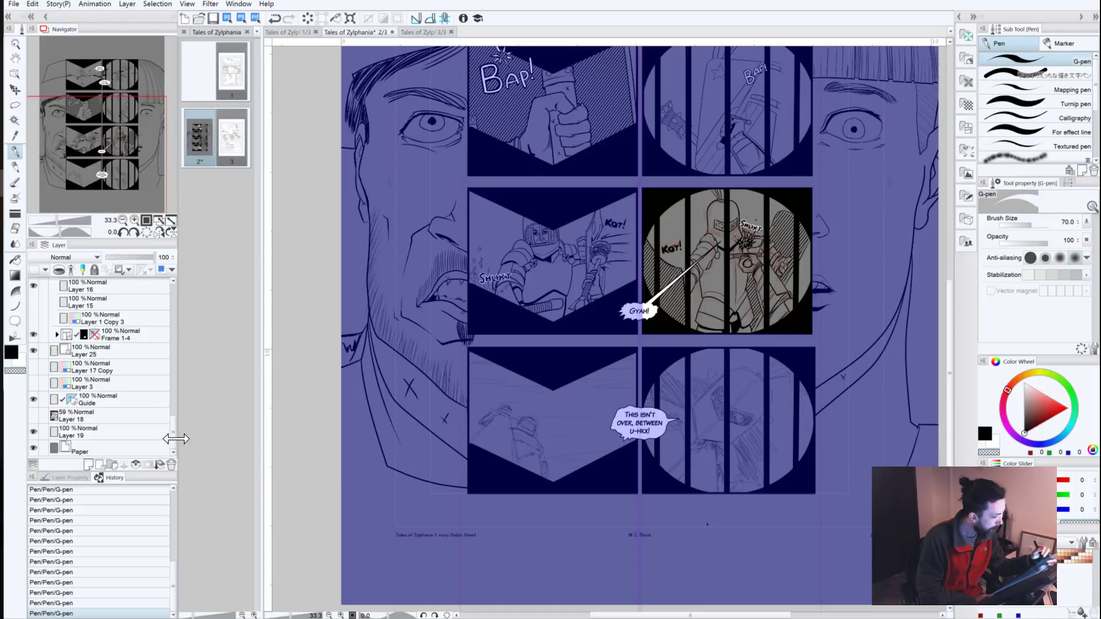
pyautogui.scroll(3, 160, 430)
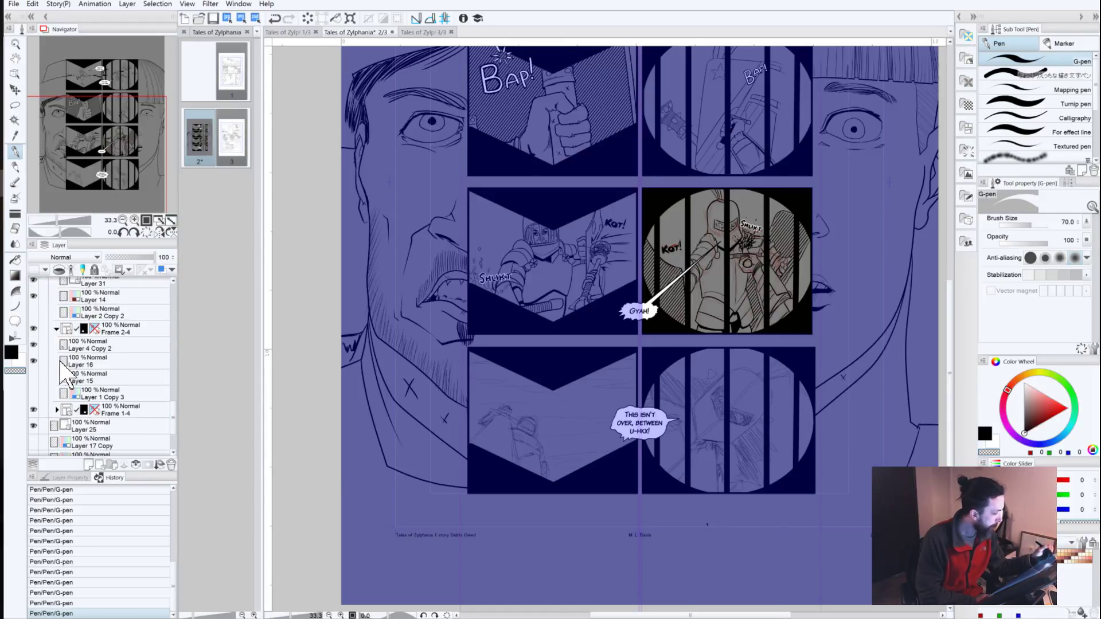
pyautogui.click(86, 347)
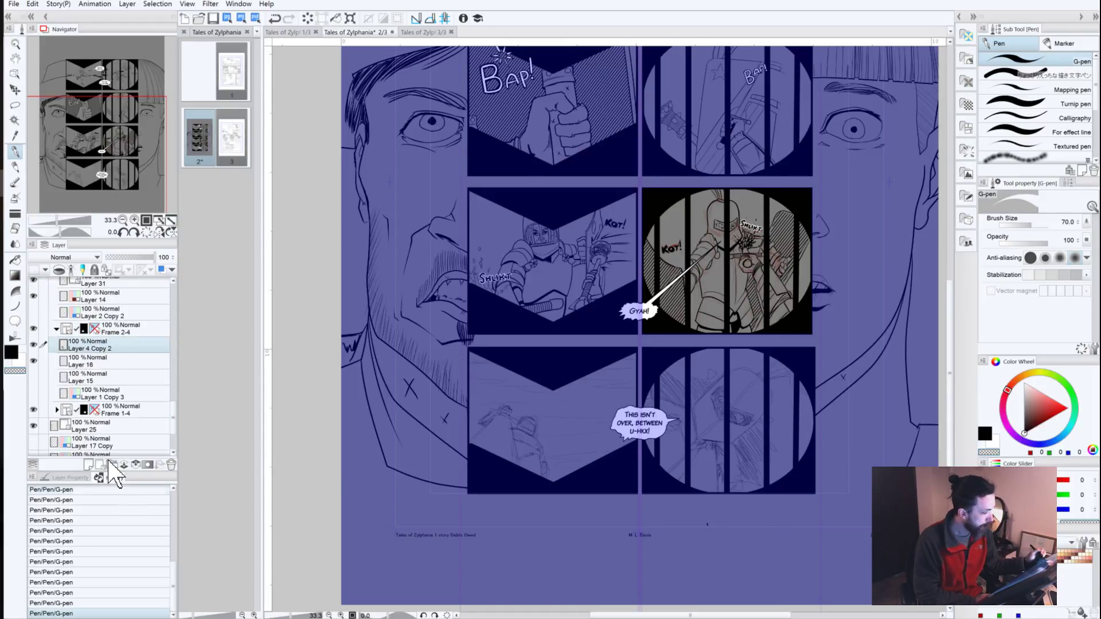
pyautogui.hotkey('alt', '[')
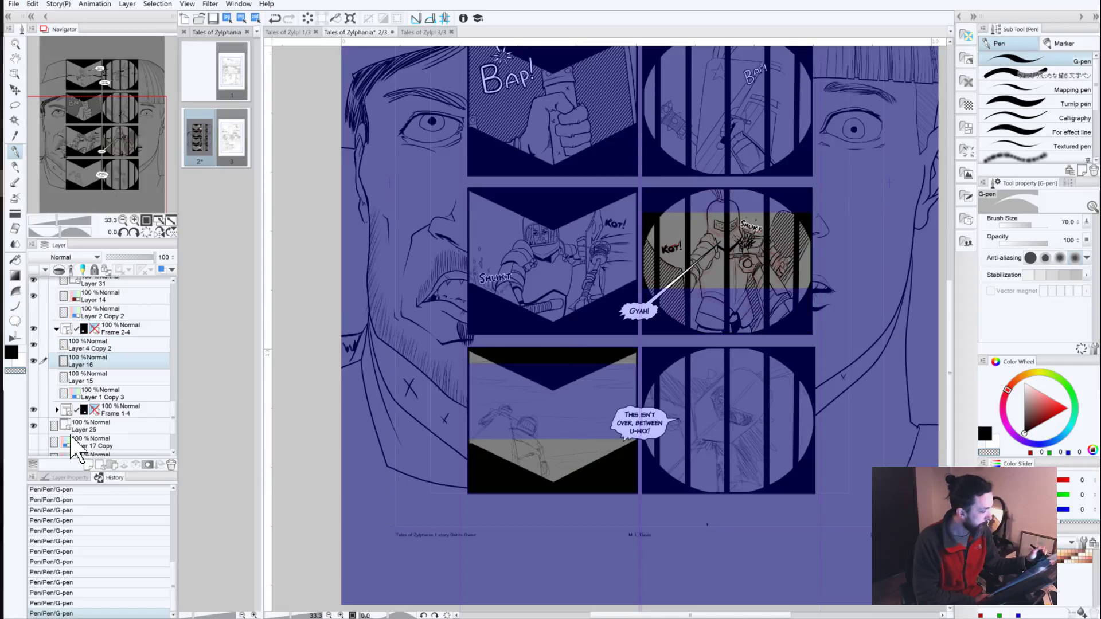
pyautogui.click(101, 466)
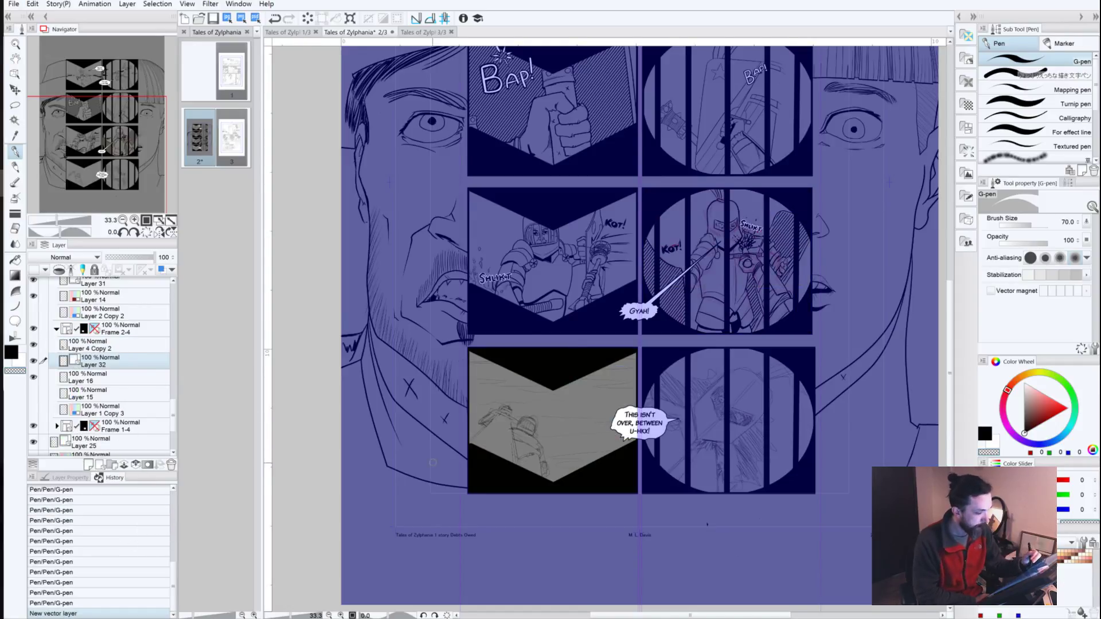
# Step: Set the G-pen size to 17 and ink the two long edges of the sword blade and their join over the Frame 2-4 sketch
pyautogui.doubleClick(135, 220)
pyautogui.moveTo(413, 497); pyautogui.dragTo(504, 366)
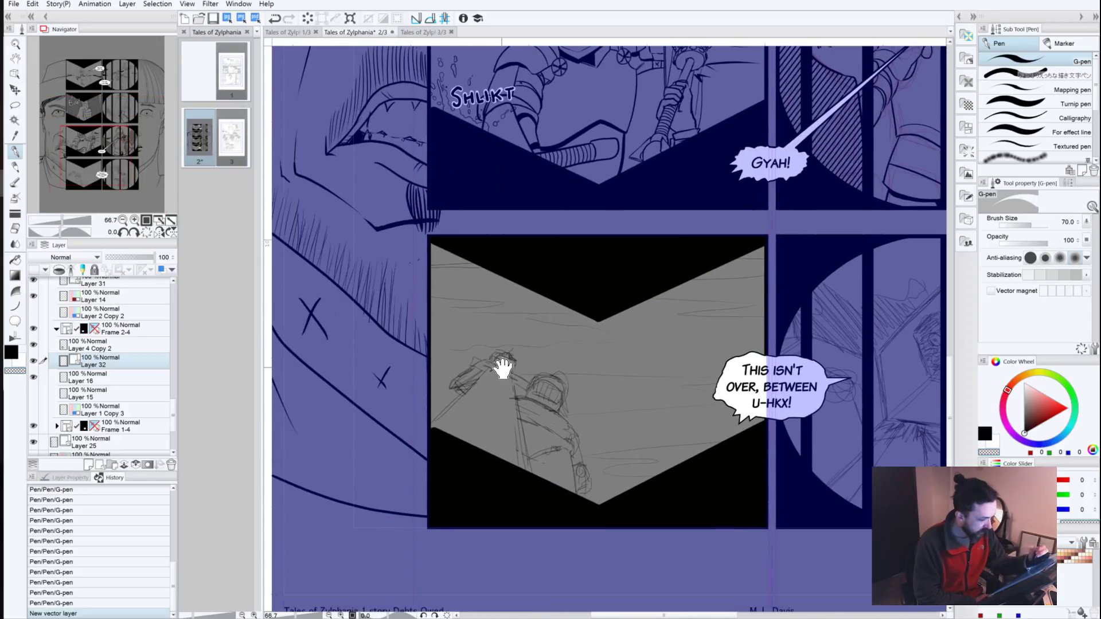
pyautogui.click(15, 105)
pyautogui.click(15, 152)
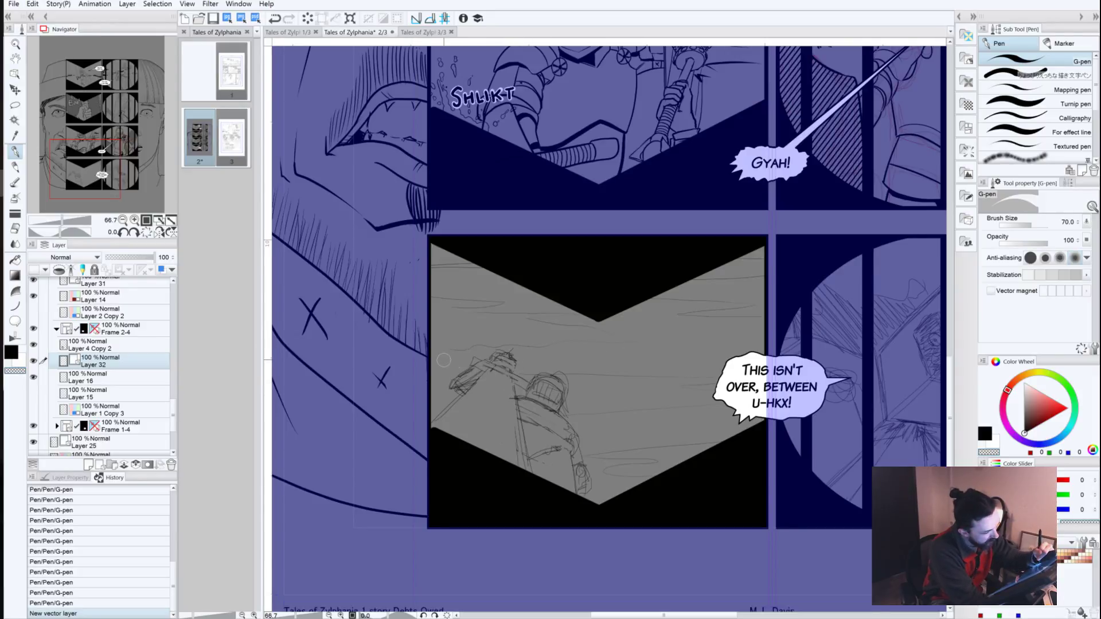
pyautogui.press('[')
pyautogui.press('[')
pyautogui.press('[')
pyautogui.press('[')
pyautogui.press('[')
pyautogui.press('[')
pyautogui.press('[')
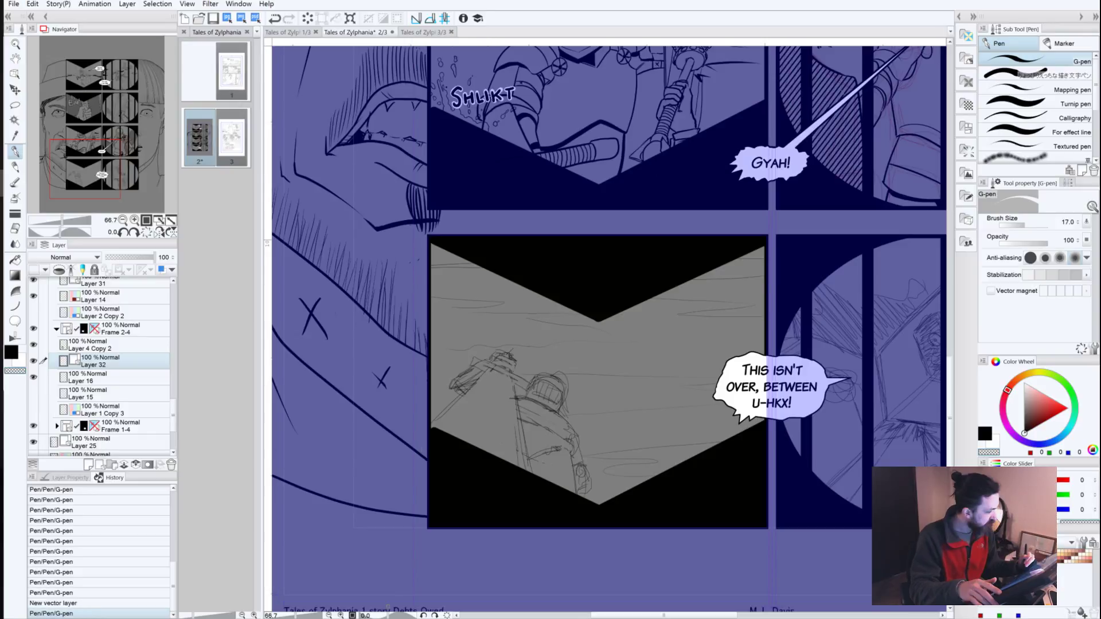
pyautogui.hotkey('ctrl', 'z')
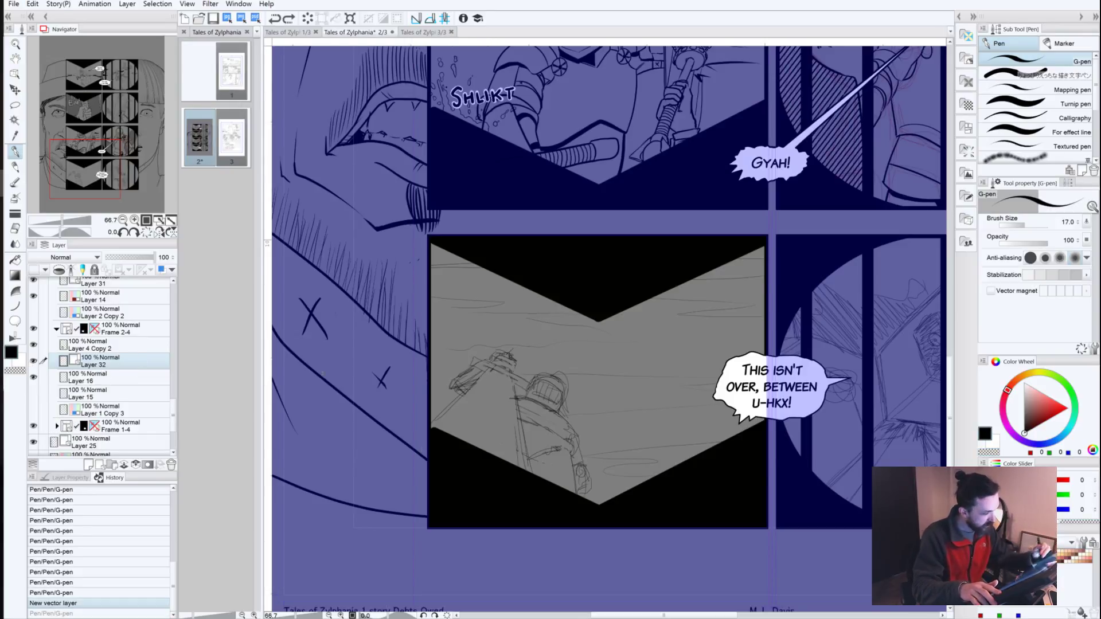
pyautogui.hotkey('ctrl', 'y')
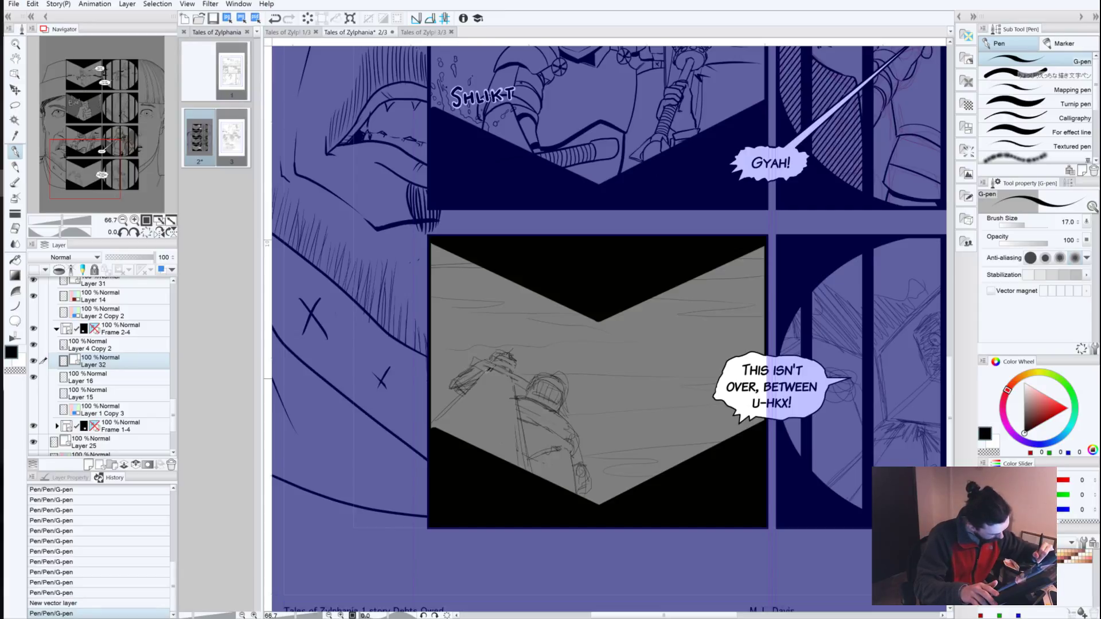
pyautogui.moveTo(489, 370); pyautogui.dragTo(431, 423)
pyautogui.moveTo(510, 375); pyautogui.dragTo(522, 467)
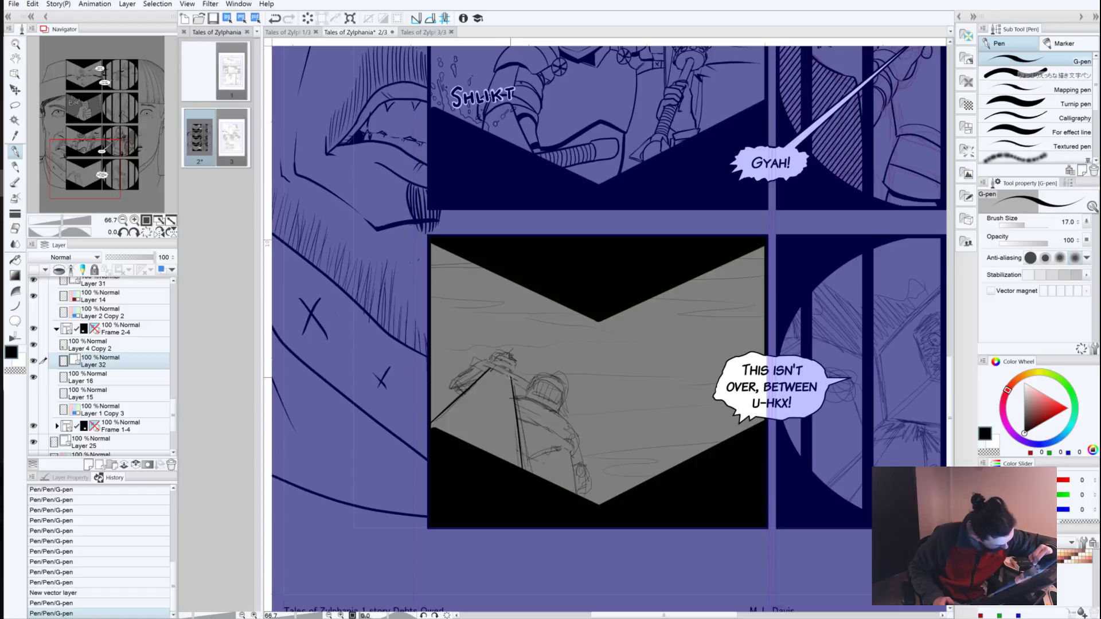
pyautogui.moveTo(489, 380); pyautogui.dragTo(510, 377)
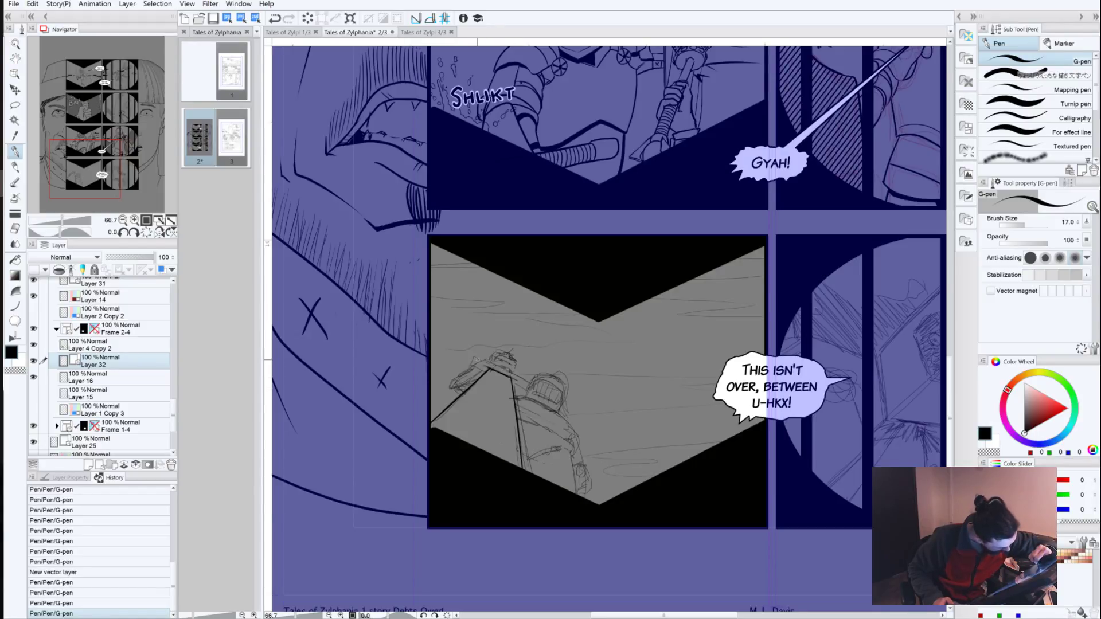
# Step: Ink the sword's slanted crossguard across the top of the blade and clean up its two ends with the Hard eraser and G-pen
pyautogui.moveTo(496, 367)
pyautogui.mouseDown()
pyautogui.moveTo(453, 354)
pyautogui.moveTo(543, 395)
pyautogui.mouseUp()
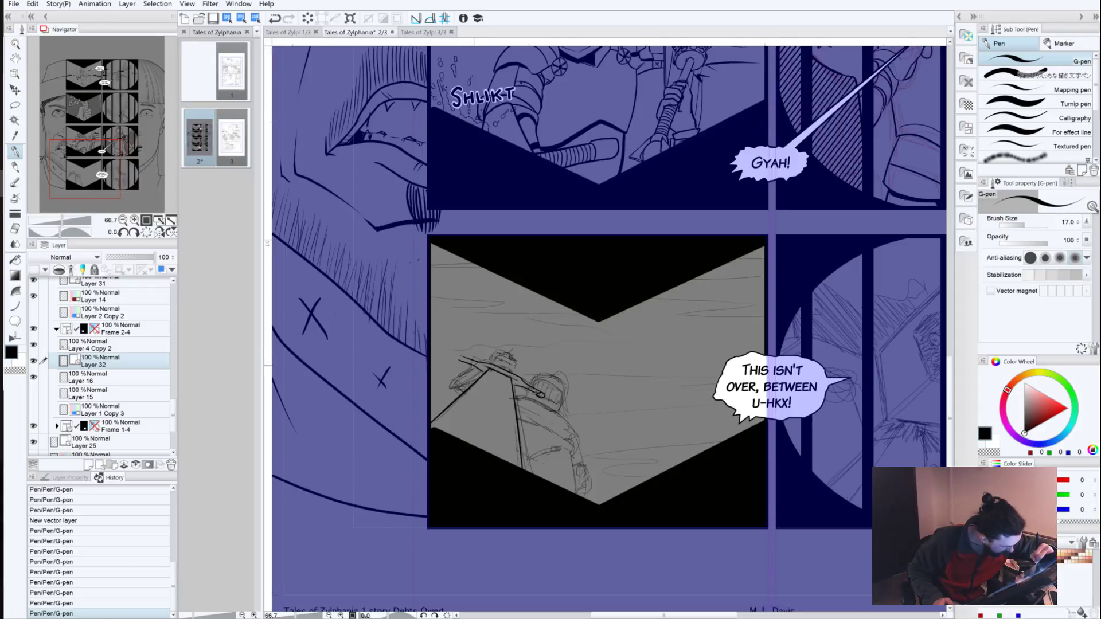
pyautogui.moveTo(460, 359)
pyautogui.mouseDown()
pyautogui.moveTo(482, 365)
pyautogui.moveTo(462, 357)
pyautogui.mouseUp()
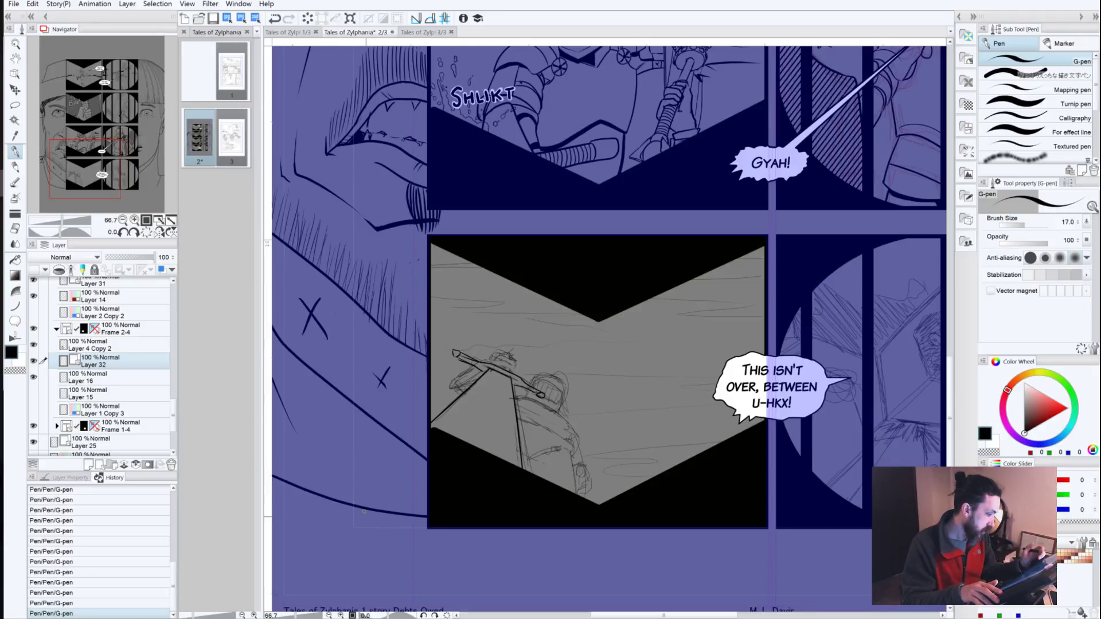
pyautogui.moveTo(458, 359); pyautogui.dragTo(463, 363)
pyautogui.click(463, 363)
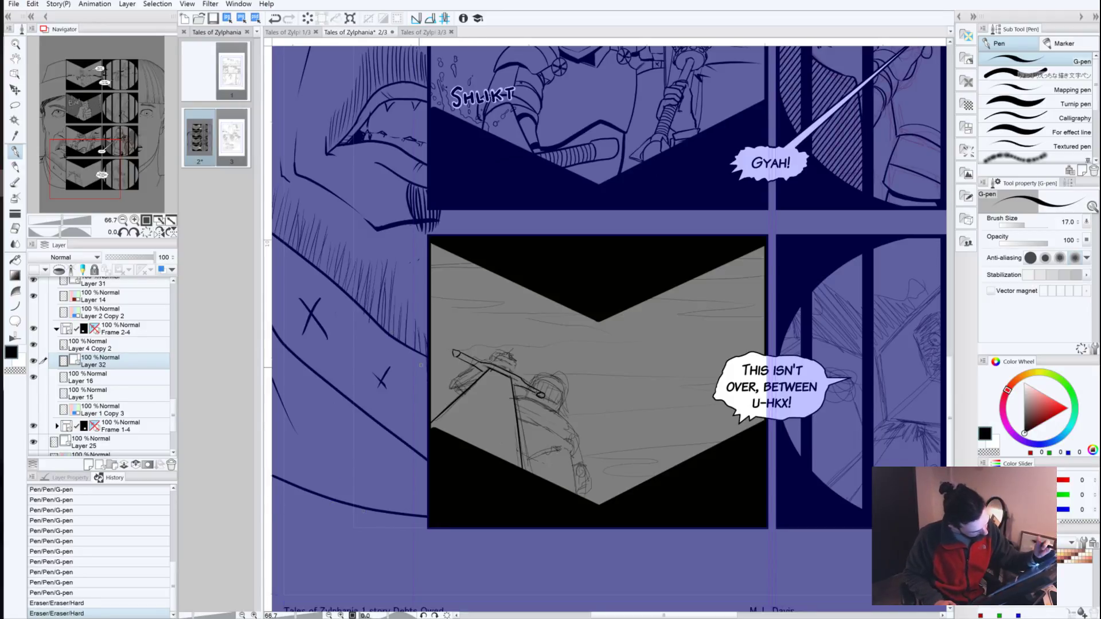
pyautogui.moveTo(453, 350); pyautogui.dragTo(455, 357)
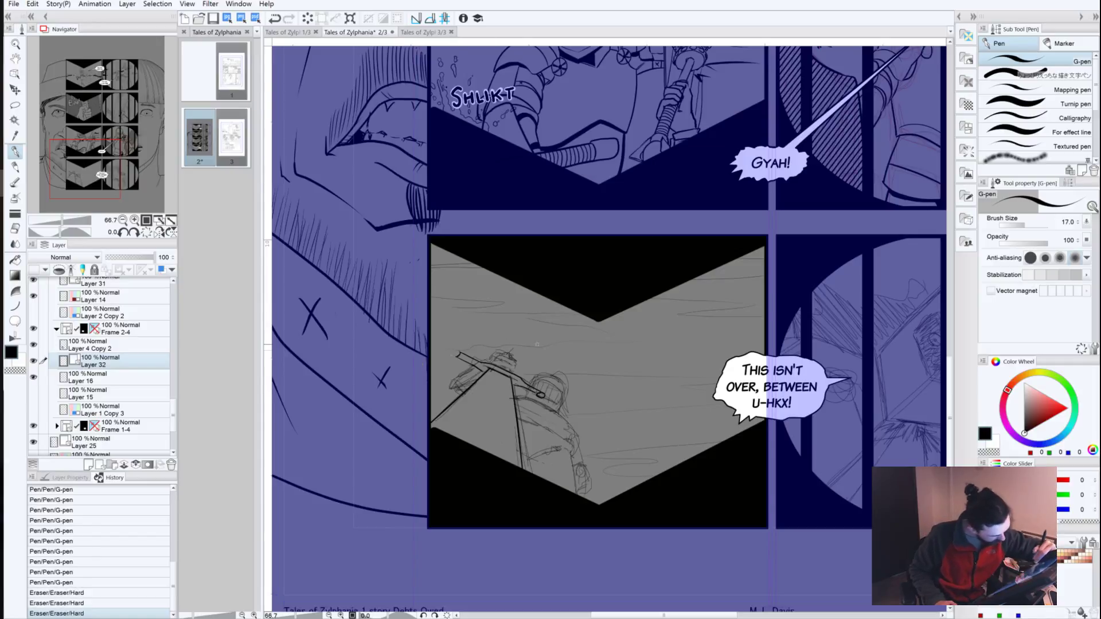
pyautogui.click(541, 395)
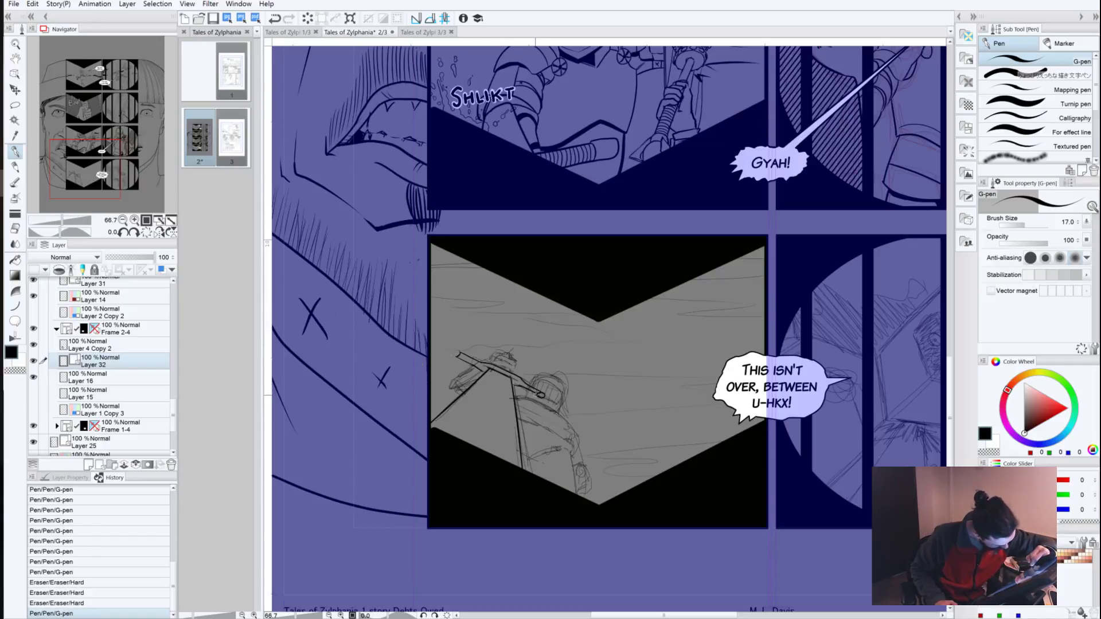
pyautogui.moveTo(519, 386); pyautogui.dragTo(538, 394)
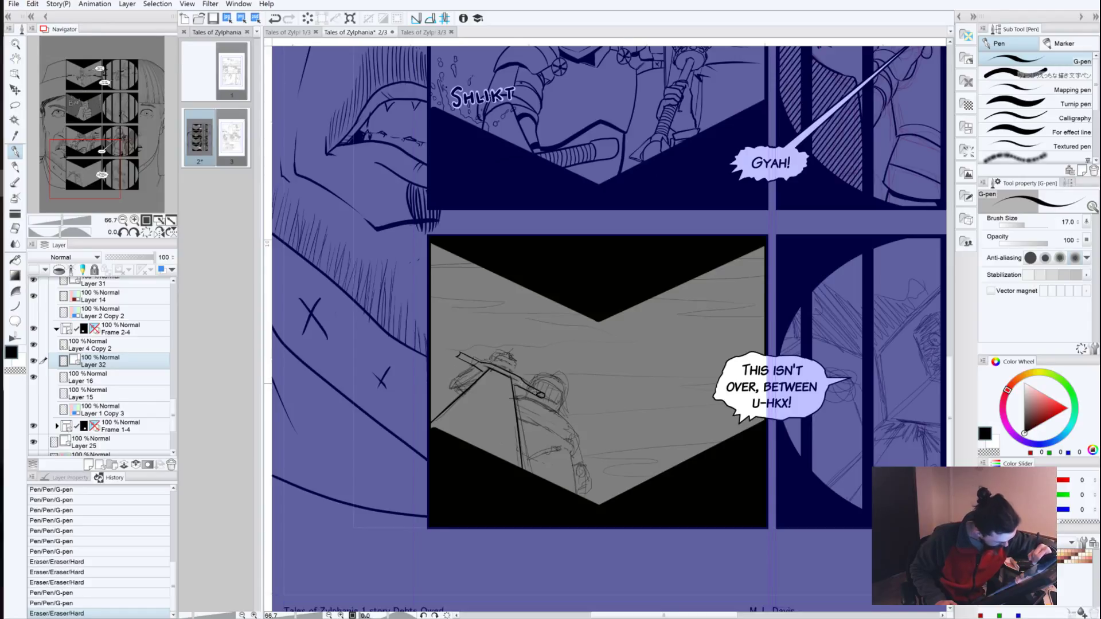
# Step: Redraw the sword crossguard's two ends in Frame 2-4 with the G-pen and Hard eraser to tidy its outline
pyautogui.click(513, 385)
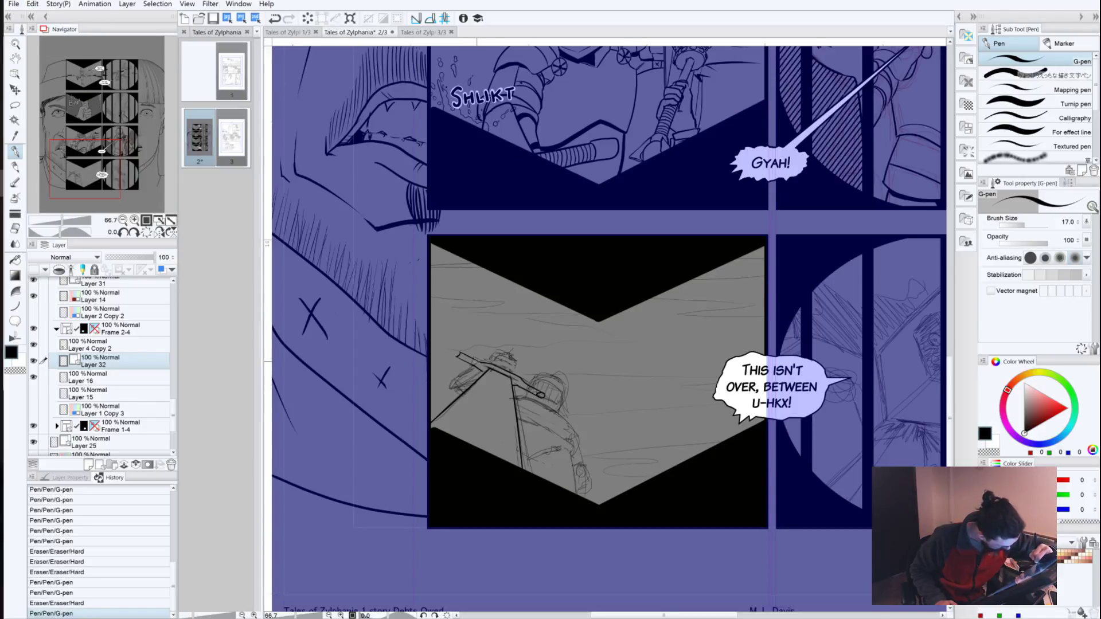
pyautogui.moveTo(490, 363); pyautogui.dragTo(460, 359)
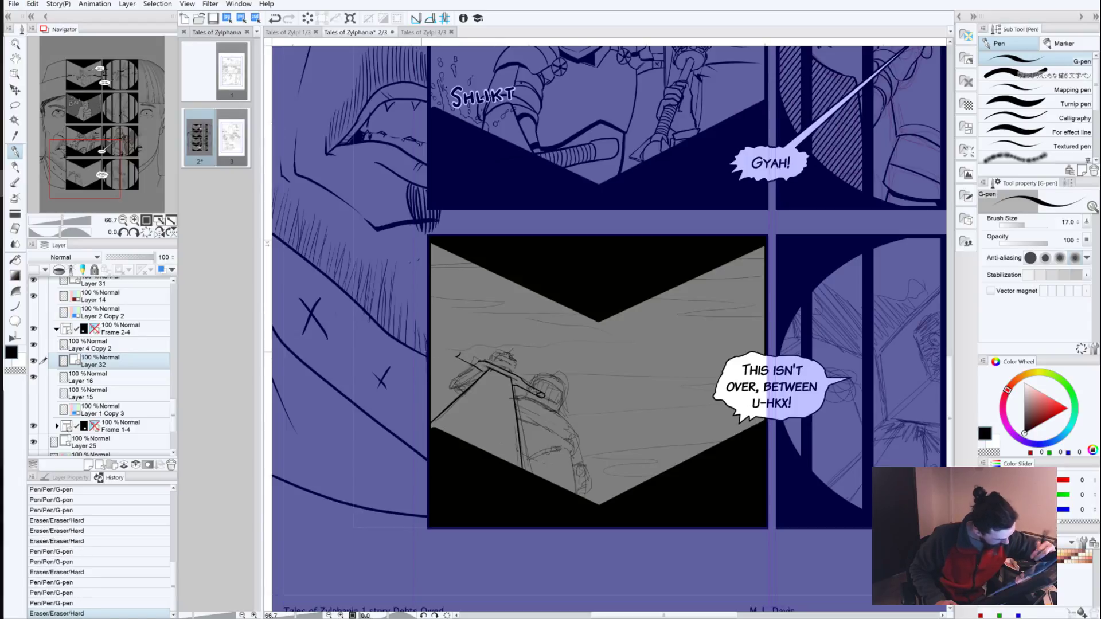
pyautogui.moveTo(475, 359); pyautogui.dragTo(459, 353)
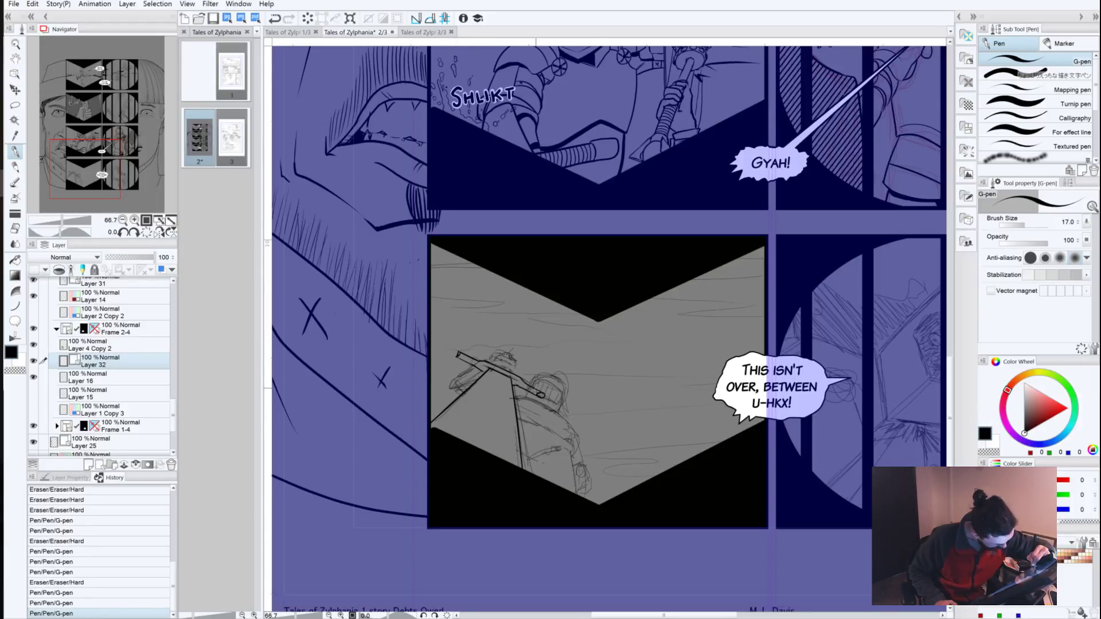
pyautogui.moveTo(537, 392); pyautogui.dragTo(543, 388)
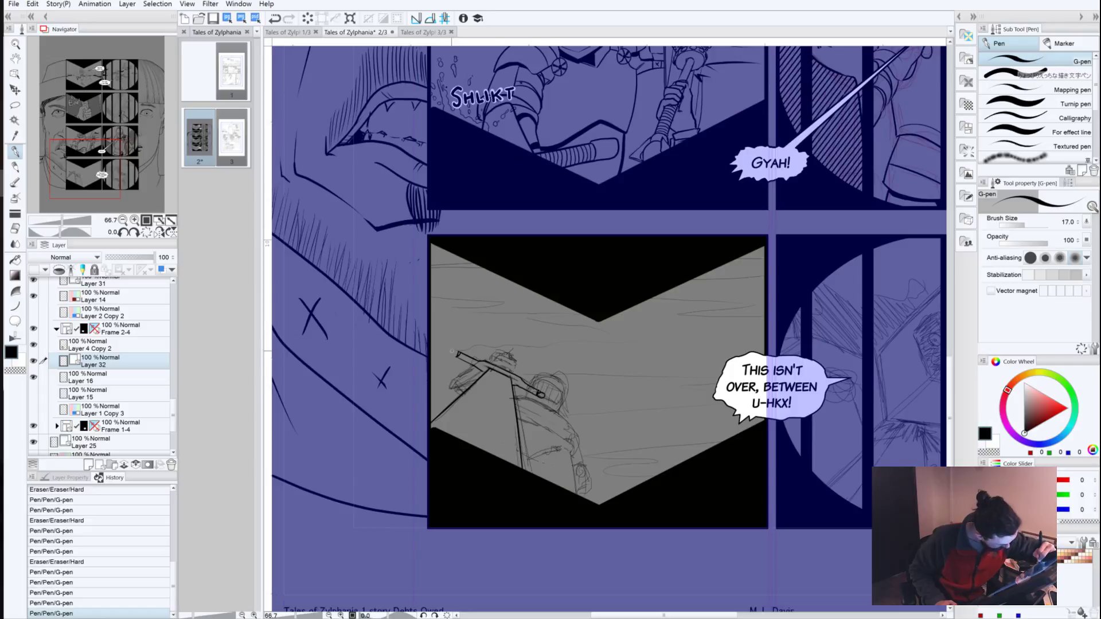
# Step: Ink the crossguard's rounded end cap and short wrap bands along both arms, and erase the stray marks near its middle
pyautogui.moveTo(457, 353); pyautogui.dragTo(461, 361)
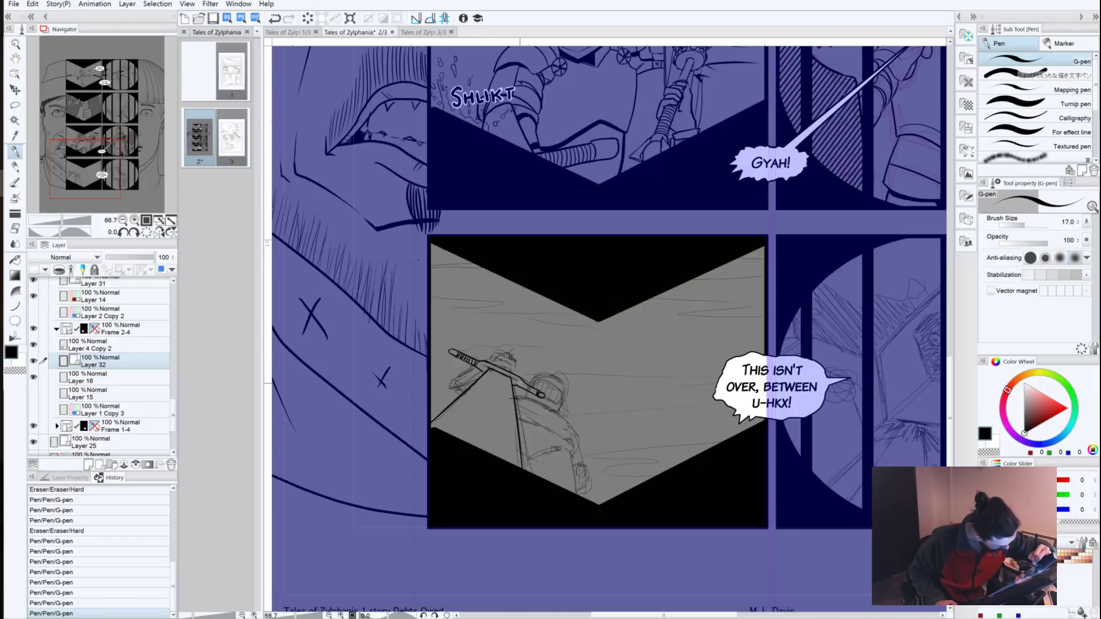
pyautogui.moveTo(520, 383); pyautogui.dragTo(522, 383)
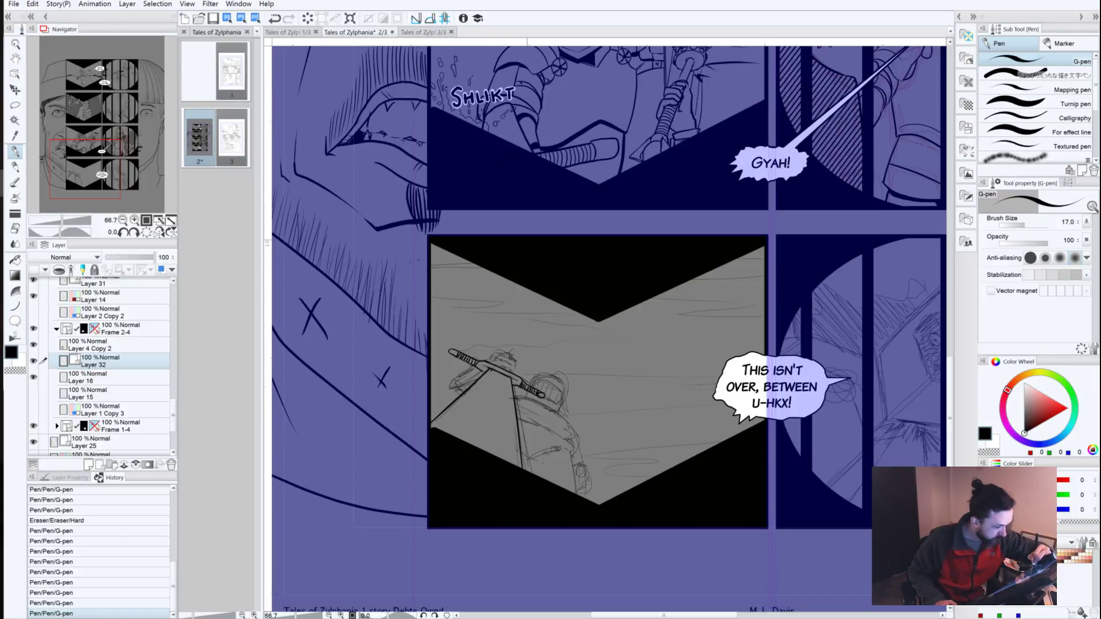
pyautogui.moveTo(523, 382); pyautogui.dragTo(519, 383)
pyautogui.moveTo(518, 382)
pyautogui.mouseDown()
pyautogui.moveTo(476, 366)
pyautogui.moveTo(483, 372)
pyautogui.mouseUp()
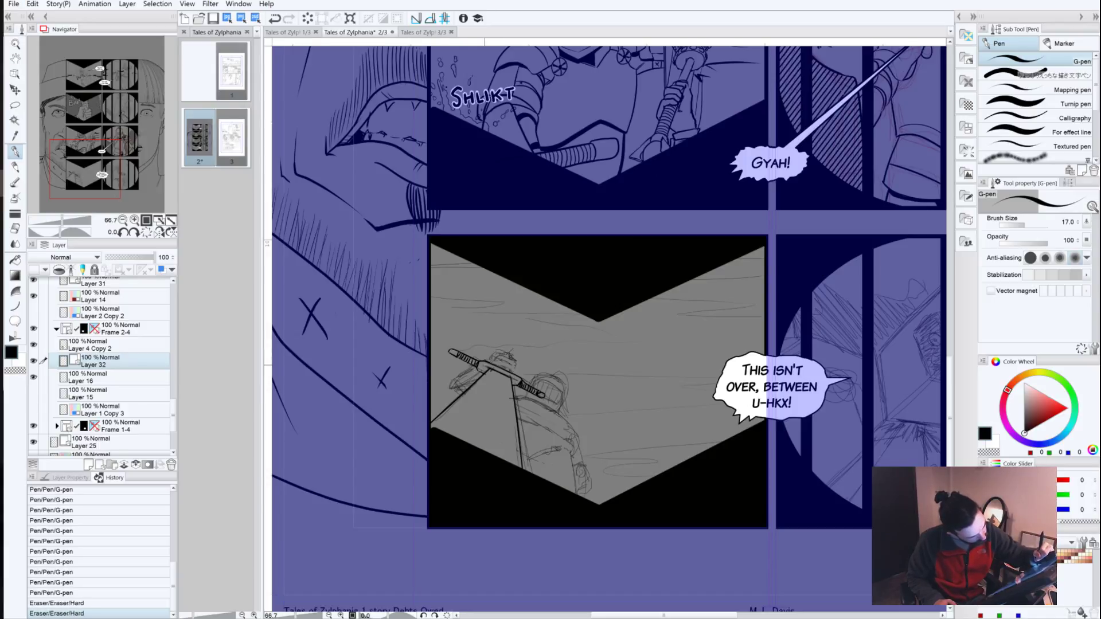
# Step: Turn on the blue layer color for the Layer 16 sketch and make Layer 32 the active inking layer
pyautogui.click(86, 378)
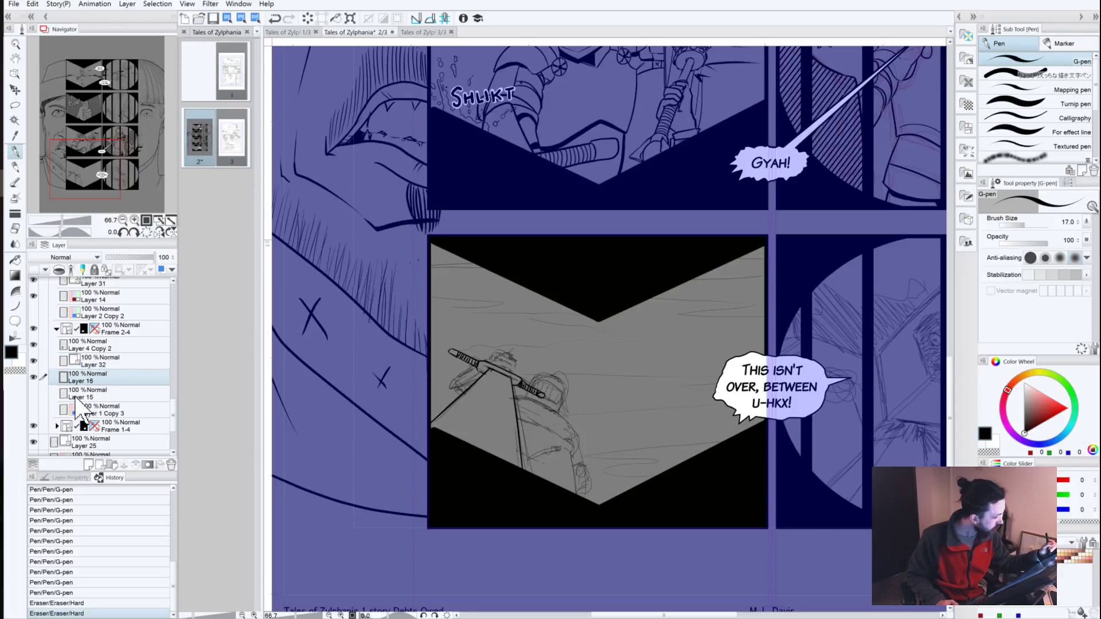
pyautogui.click(162, 269)
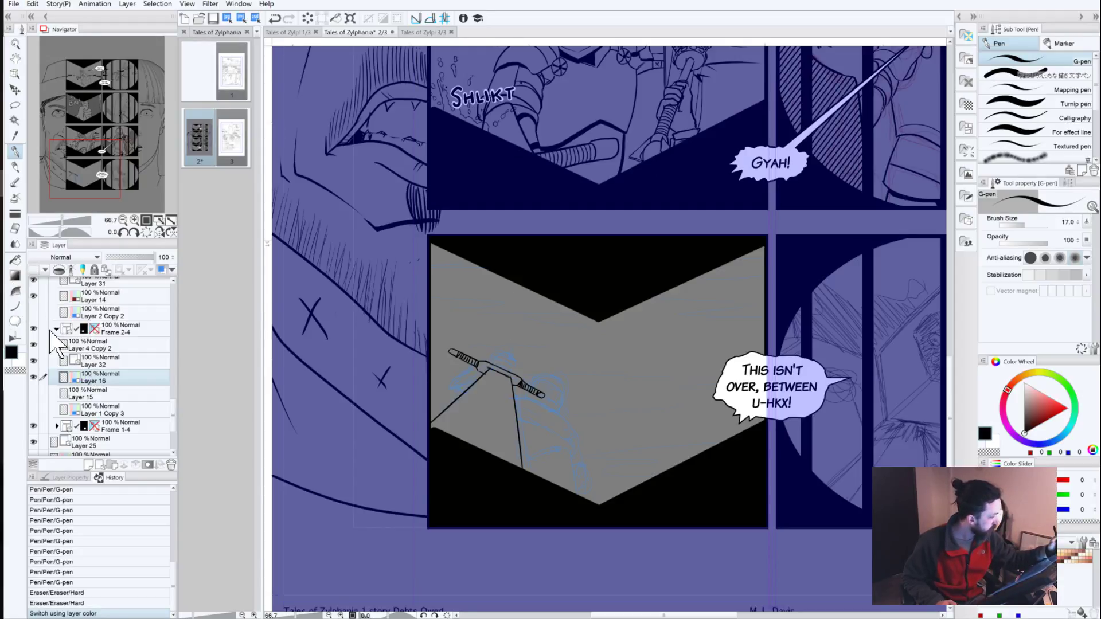
pyautogui.click(95, 361)
# Step: Ink the small capped form behind the crossguard's centre and the hand-like form beneath its left arm over the blue sketch
pyautogui.moveTo(519, 415); pyautogui.dragTo(704, 288)
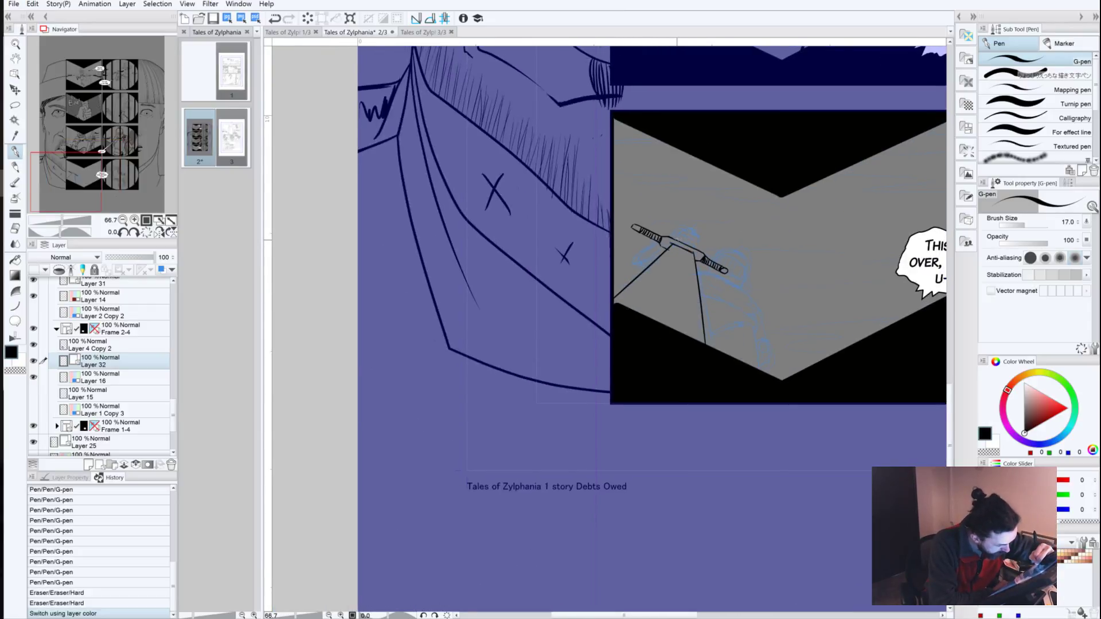
pyautogui.moveTo(679, 240)
pyautogui.mouseDown()
pyautogui.moveTo(695, 235)
pyautogui.moveTo(694, 246)
pyautogui.moveTo(685, 230)
pyautogui.moveTo(693, 237)
pyautogui.moveTo(674, 240)
pyautogui.moveTo(692, 245)
pyautogui.moveTo(645, 260)
pyautogui.moveTo(662, 242)
pyautogui.moveTo(636, 265)
pyautogui.mouseUp()
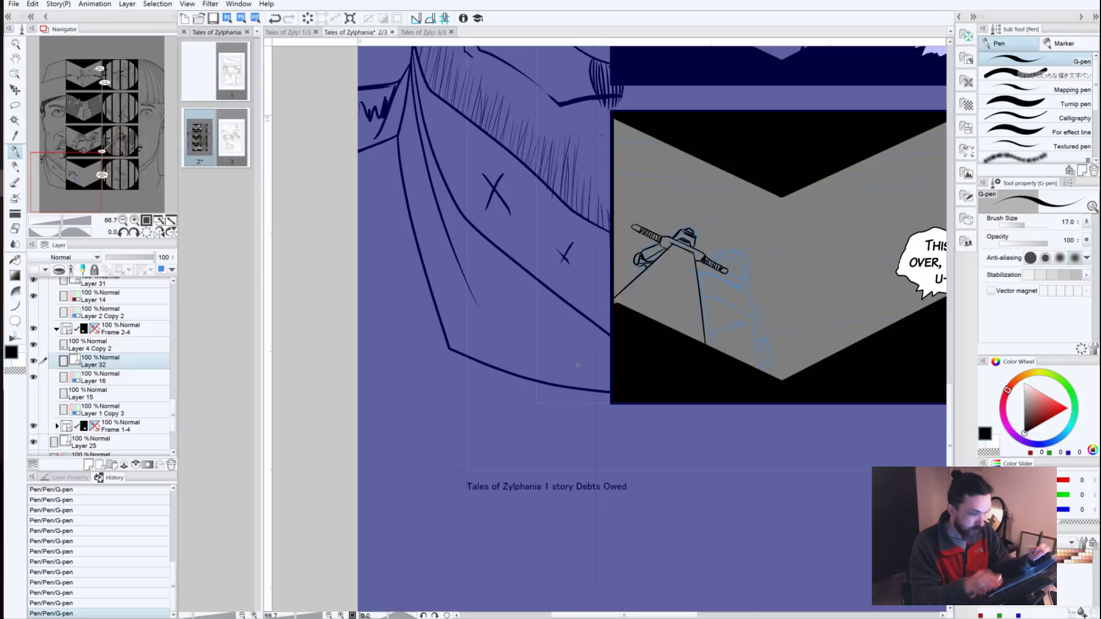
pyautogui.hotkey('ctrl', 'z')
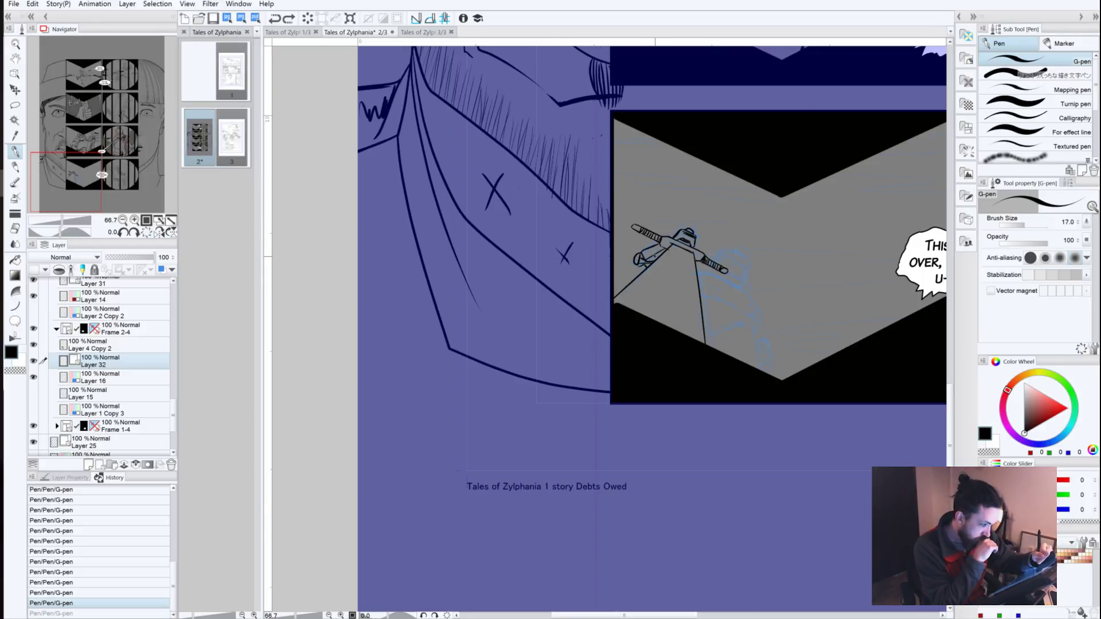
pyautogui.hotkey('ctrl', 'y')
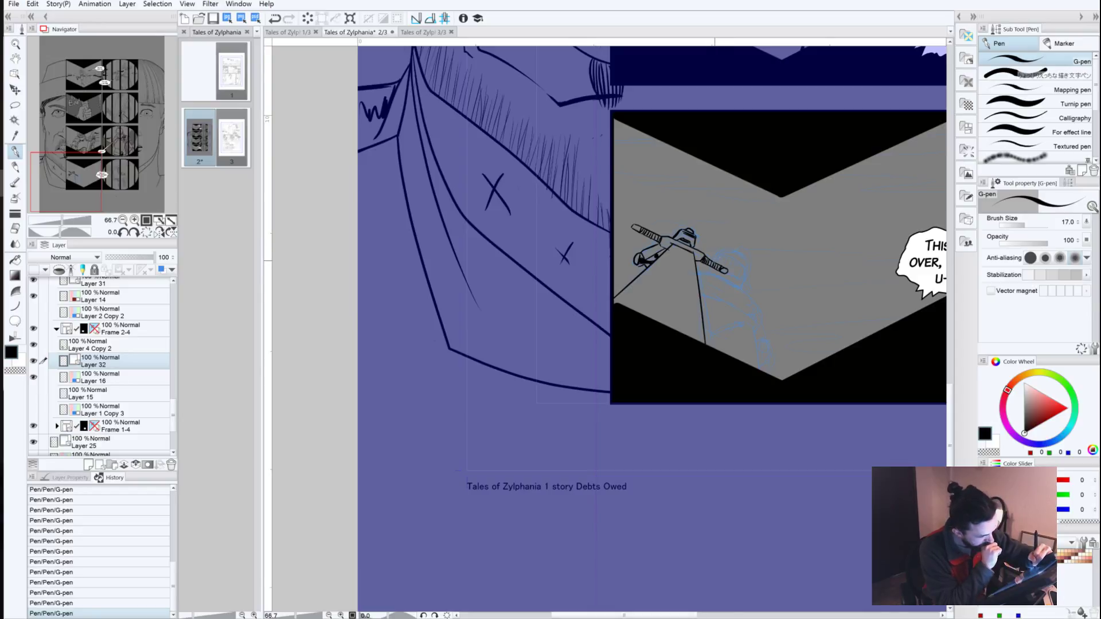
# Step: Ink the rounded head shape at the crossguard's right end and fill it with short vertical hatching lines
pyautogui.moveTo(716, 262)
pyautogui.mouseDown()
pyautogui.moveTo(744, 262)
pyautogui.moveTo(734, 277)
pyautogui.moveTo(721, 270)
pyautogui.mouseUp()
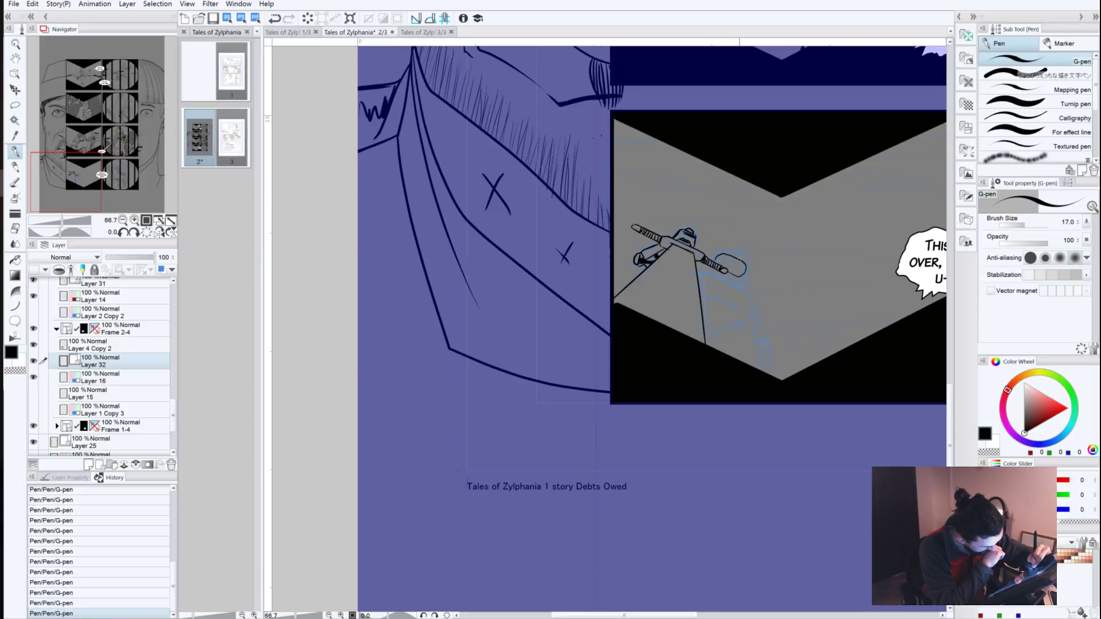
pyautogui.moveTo(742, 260); pyautogui.dragTo(737, 274)
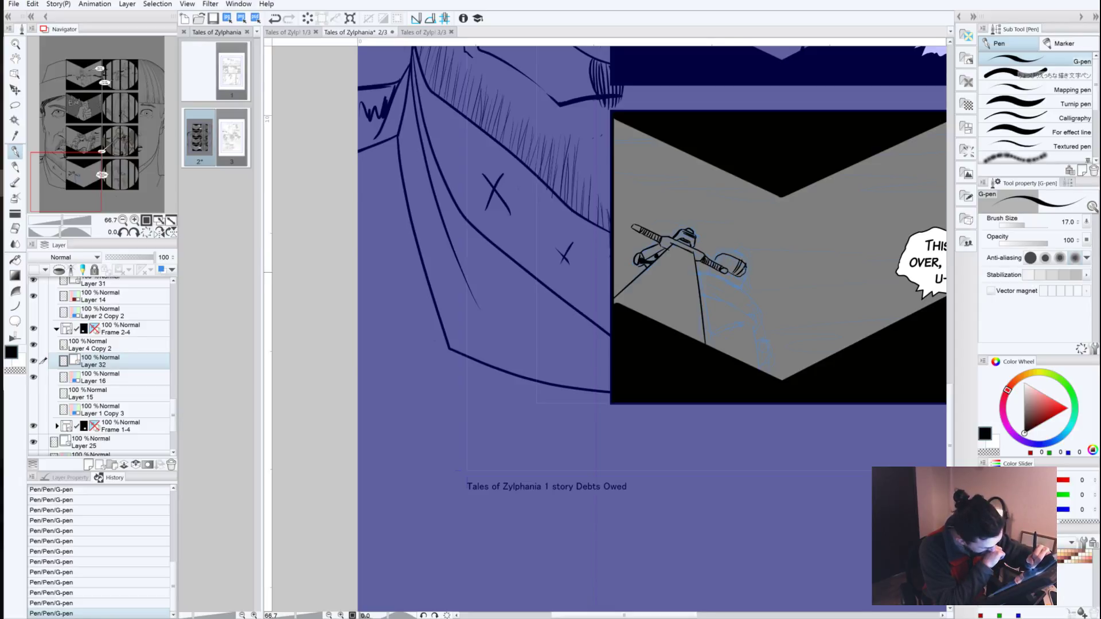
pyautogui.hotkey('ctrl', 'z')
pyautogui.hotkey('ctrl', 'z')
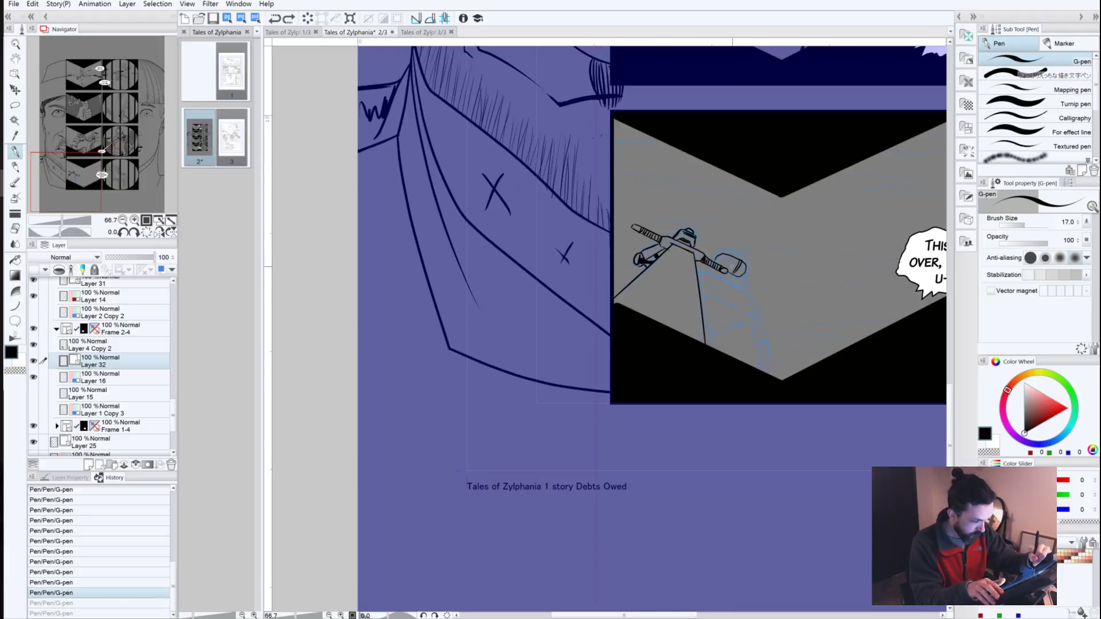
pyautogui.hotkey('ctrl', 'y')
pyautogui.hotkey('ctrl', 'y')
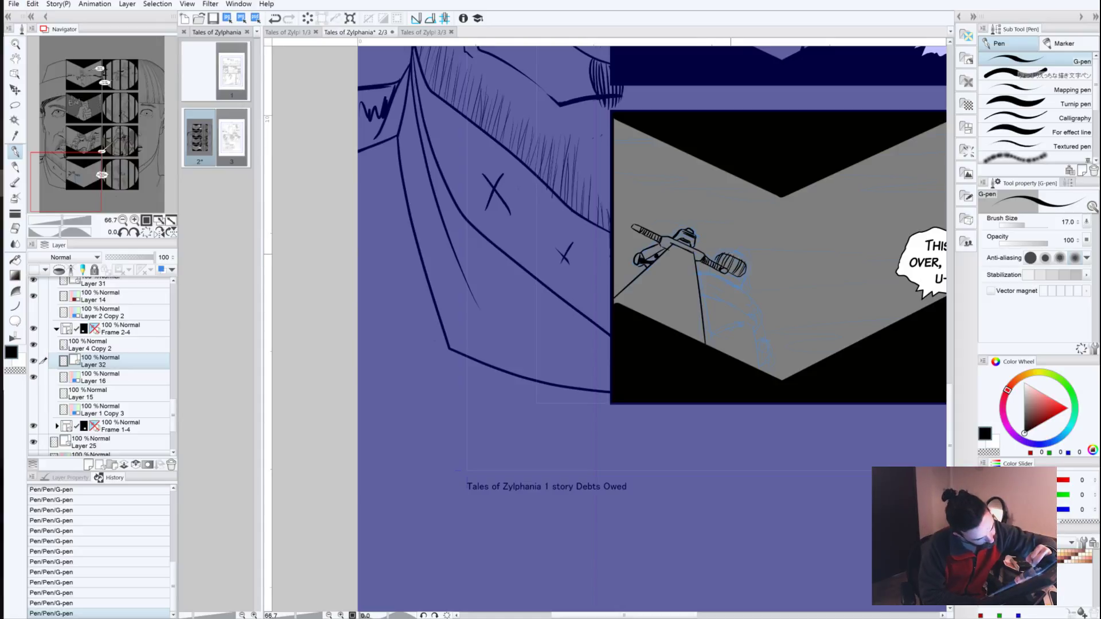
pyautogui.moveTo(730, 254)
pyautogui.mouseDown()
pyautogui.moveTo(742, 261)
pyautogui.moveTo(705, 246)
pyautogui.moveTo(713, 257)
pyautogui.mouseUp()
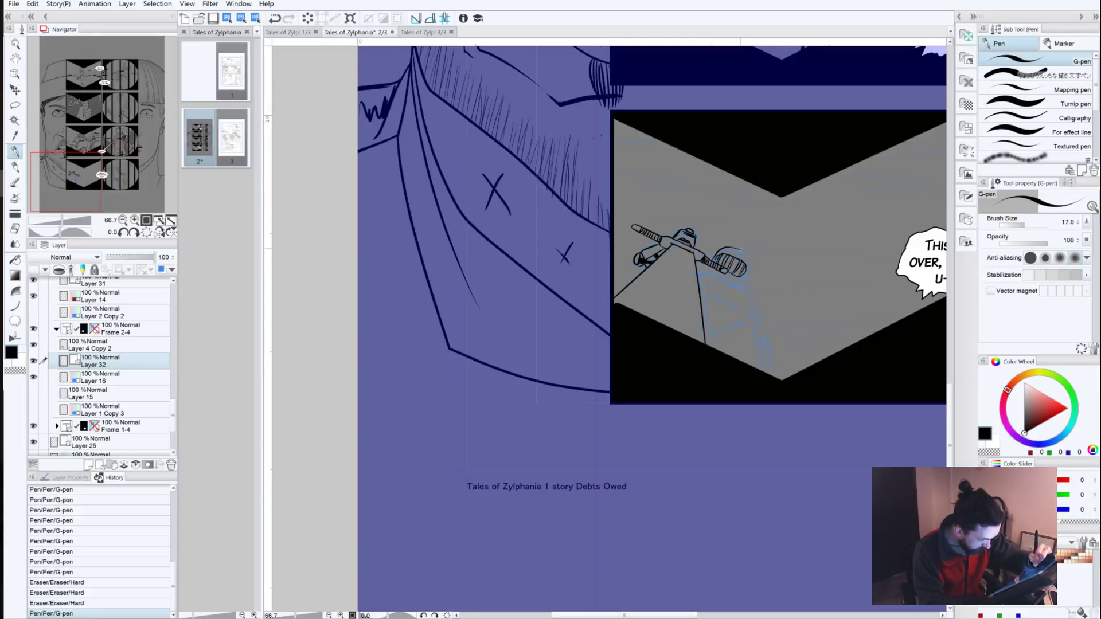
pyautogui.moveTo(747, 263); pyautogui.dragTo(744, 273)
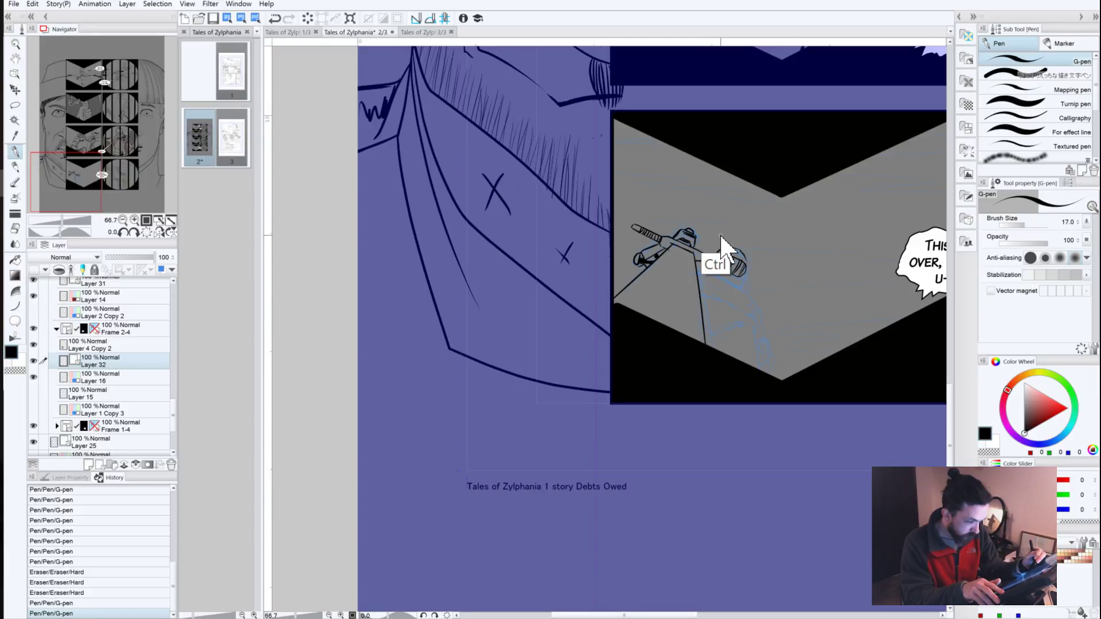
# Step: Undo the last thin stroke, set the G-pen size to 30 and ink the head's heavy curved outer outline with its pointed tail
pyautogui.hotkey('ctrl', 'z')
pyautogui.press(']')
pyautogui.press(']')
pyautogui.press(']')
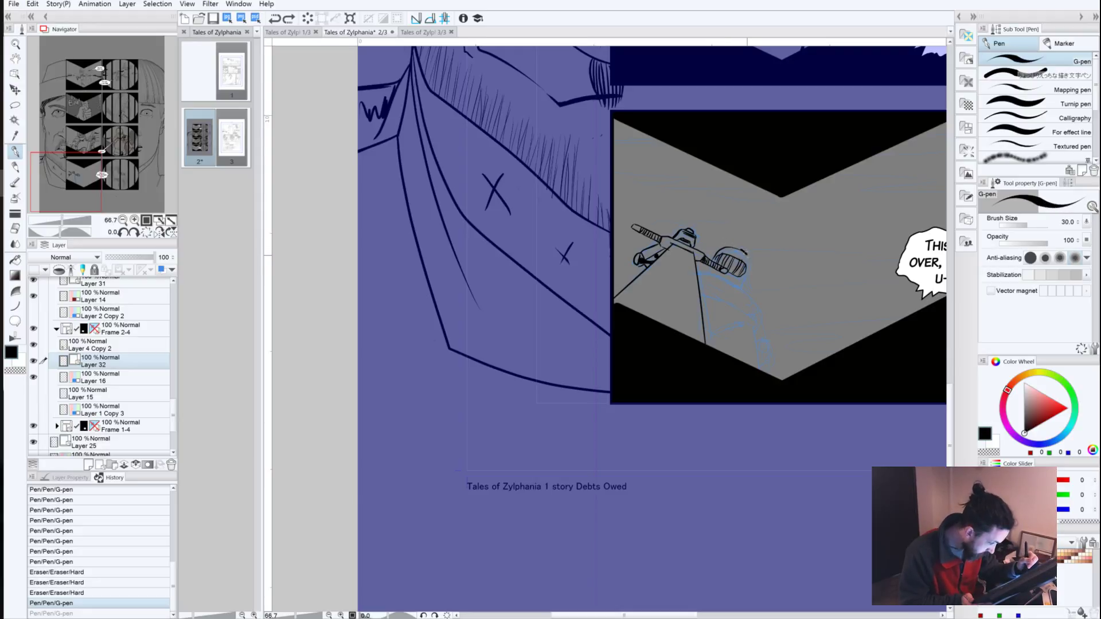
pyautogui.moveTo(735, 250)
pyautogui.mouseDown()
pyautogui.moveTo(749, 269)
pyautogui.moveTo(743, 285)
pyautogui.mouseUp()
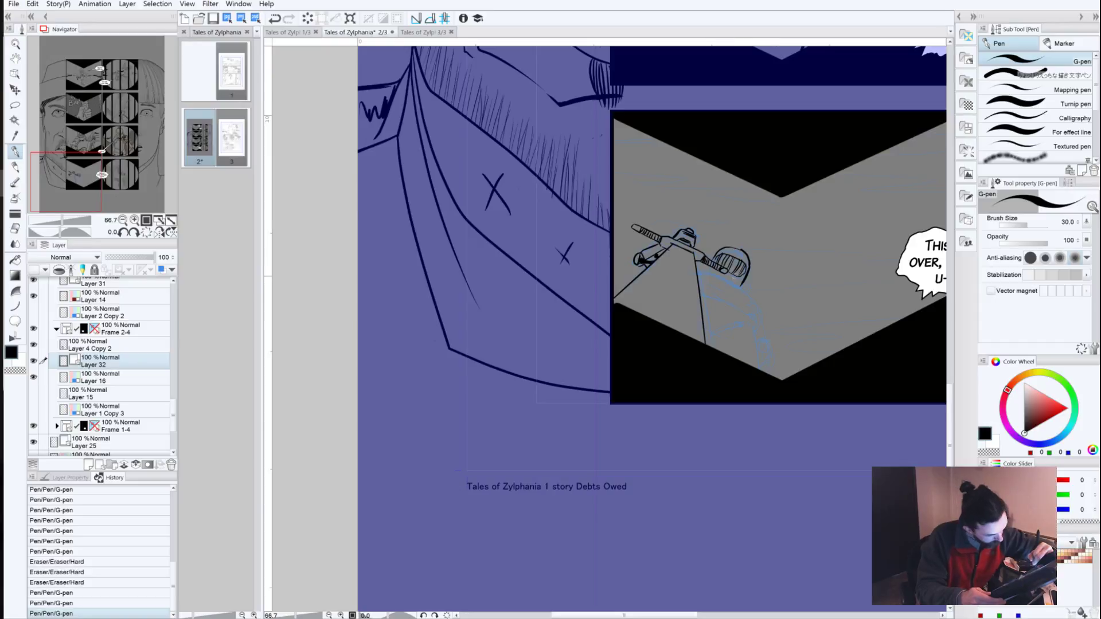
pyautogui.moveTo(741, 278); pyautogui.dragTo(732, 287)
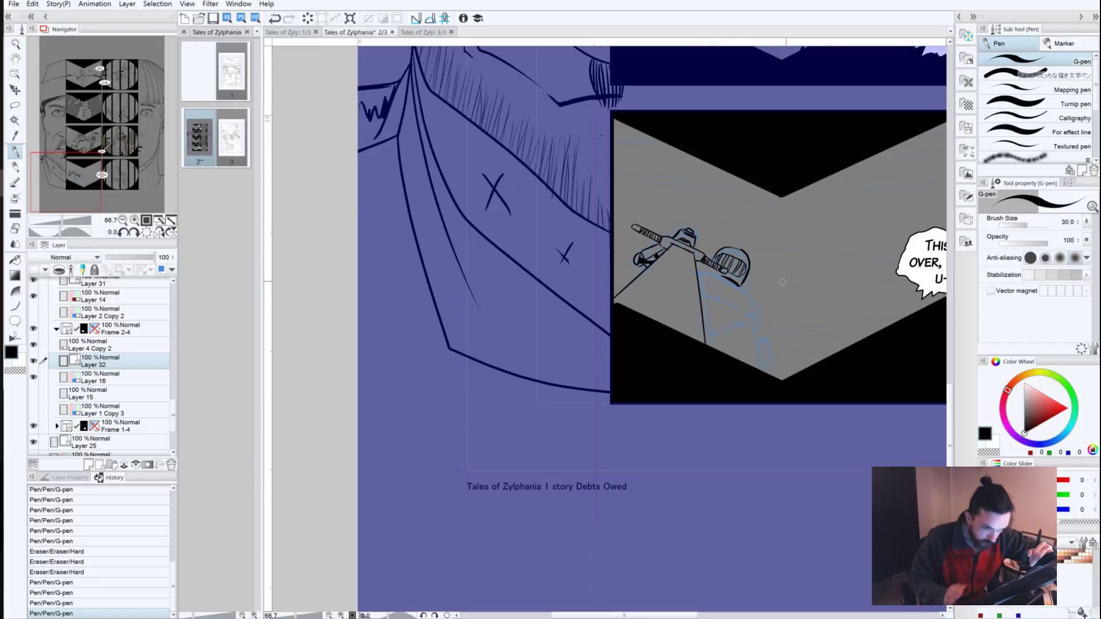
pyautogui.hotkey('ctrl', 'z')
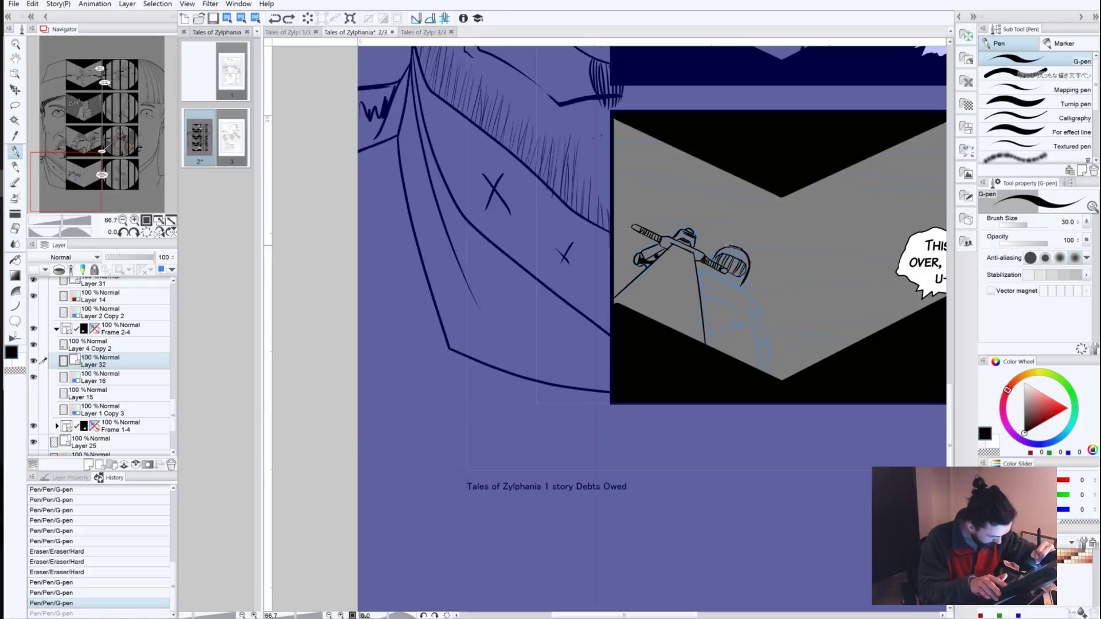
pyautogui.hotkey('ctrl', 'y')
pyautogui.hotkey('ctrl', 'z')
pyautogui.hotkey('ctrl', 'y')
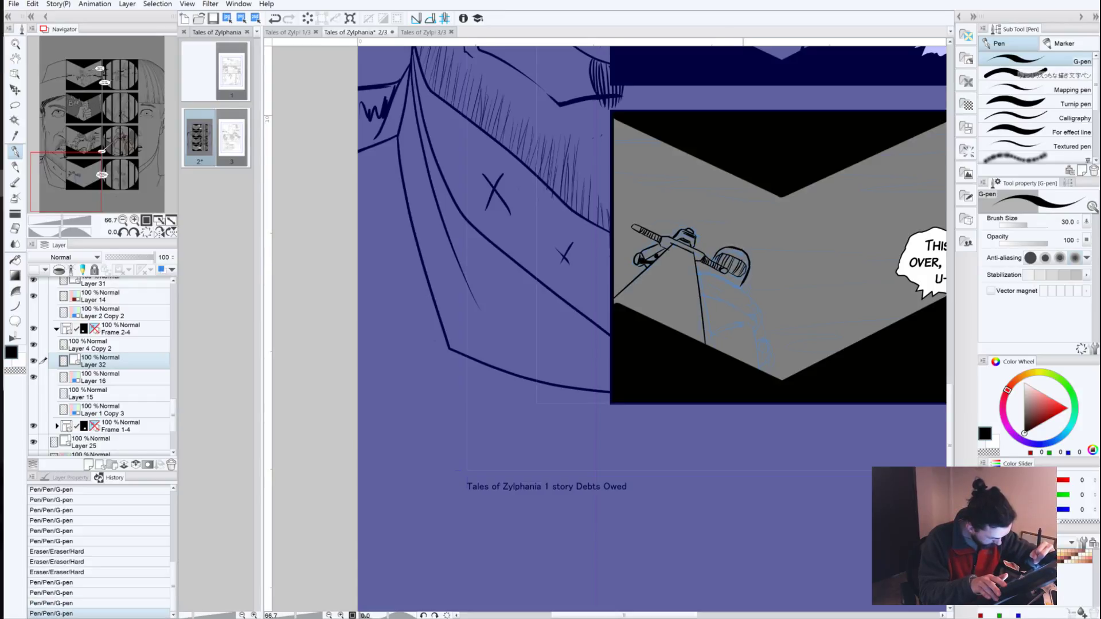
pyautogui.moveTo(735, 248); pyautogui.dragTo(761, 290)
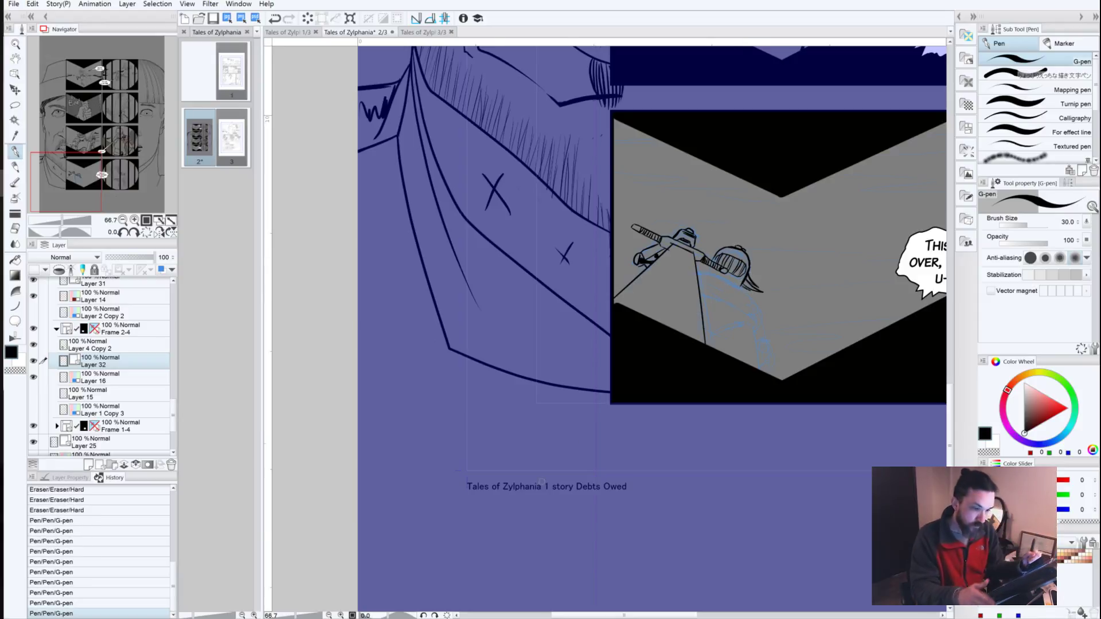
# Step: Reduce the G-pen size to 12, and thin the head and hand outlines with Correct line width, scaling down at 0.74
pyautogui.press('[')
pyautogui.press('[')
pyautogui.press('[')
pyautogui.press('[')
pyautogui.press('[')
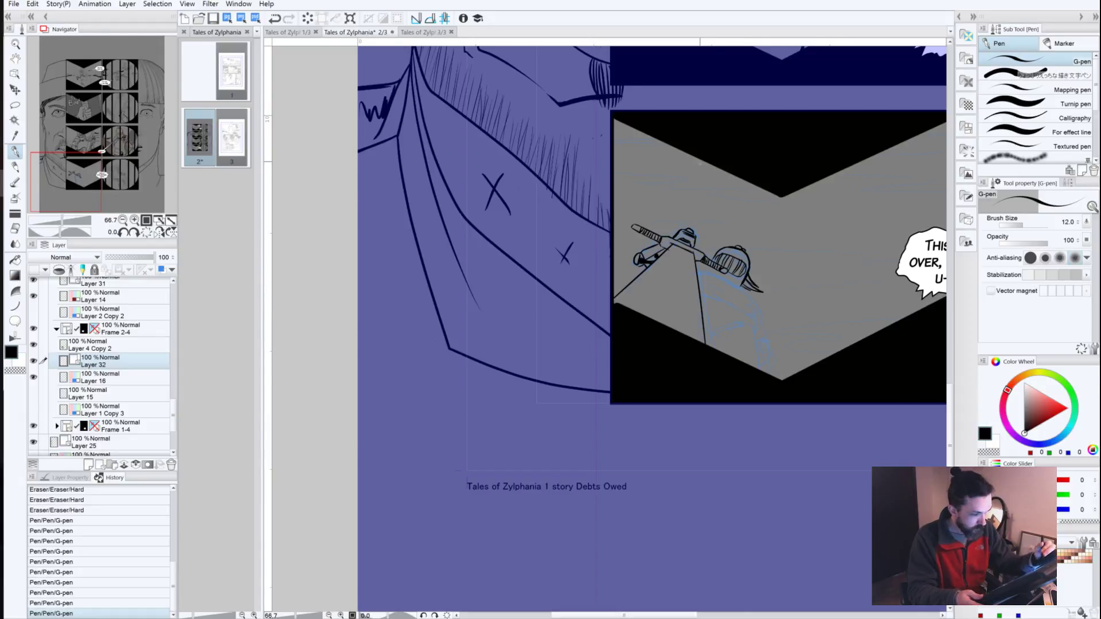
pyautogui.click(14, 337)
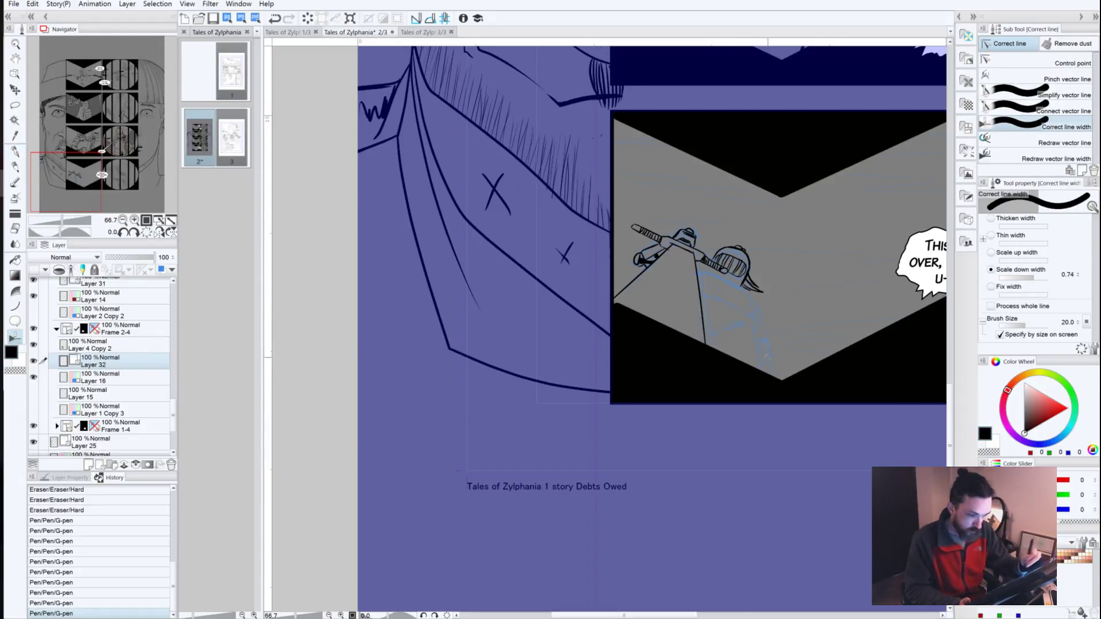
pyautogui.moveTo(726, 246); pyautogui.dragTo(740, 258)
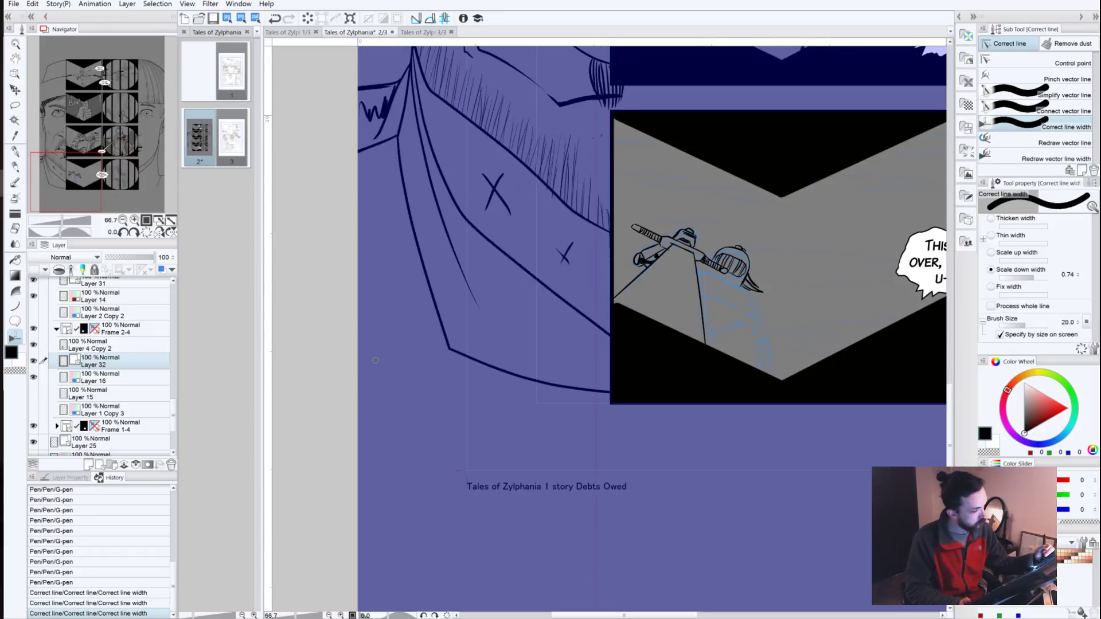
pyautogui.moveTo(690, 229); pyautogui.dragTo(650, 263)
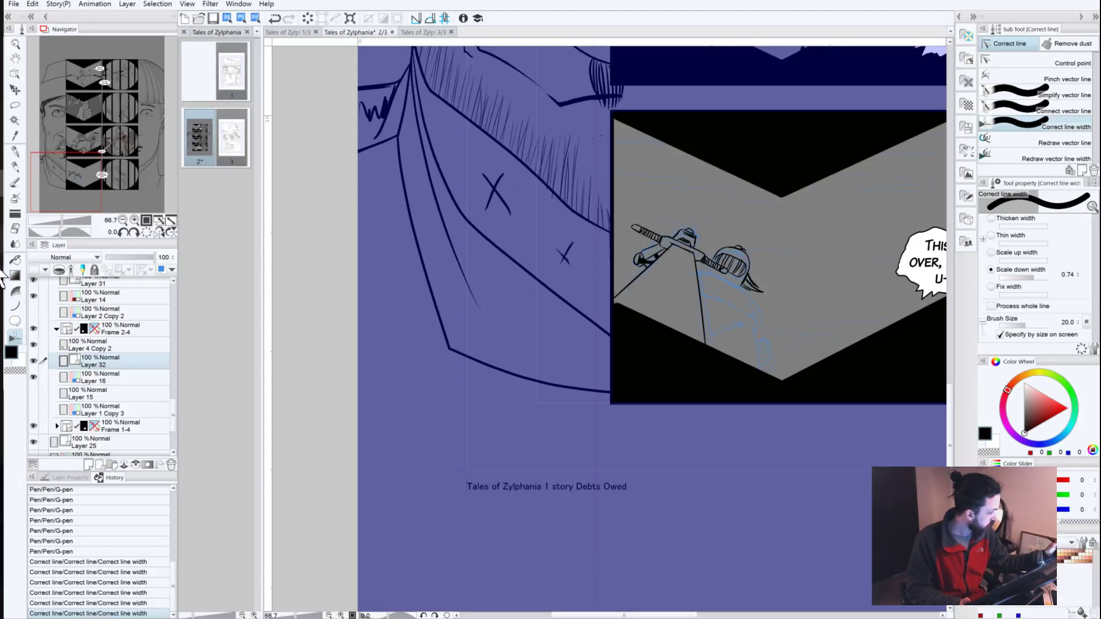
# Step: Ink the first curved armour lines of the figure's upper body below the head with the G-pen, replacing unsatisfactory strokes
pyautogui.click(15, 151)
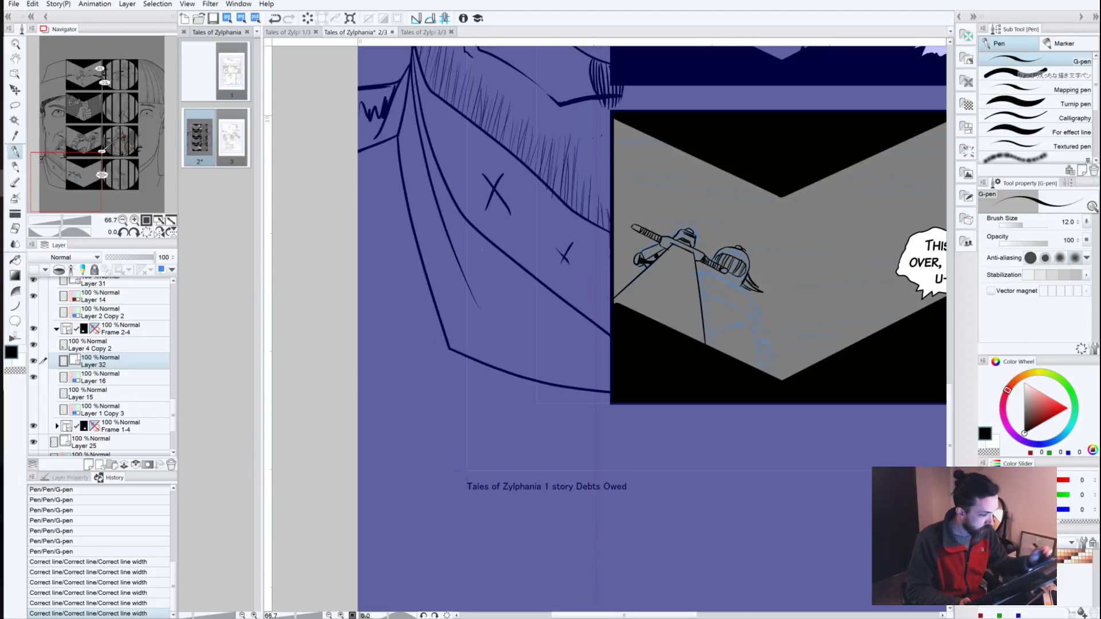
pyautogui.click(638, 267)
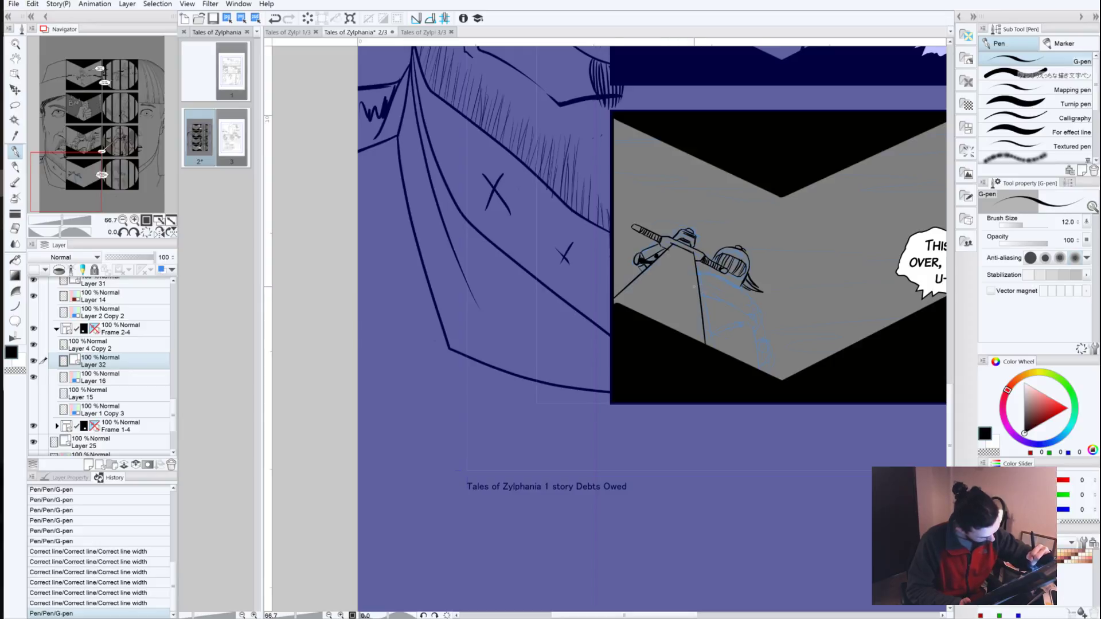
pyautogui.moveTo(696, 287); pyautogui.dragTo(746, 311)
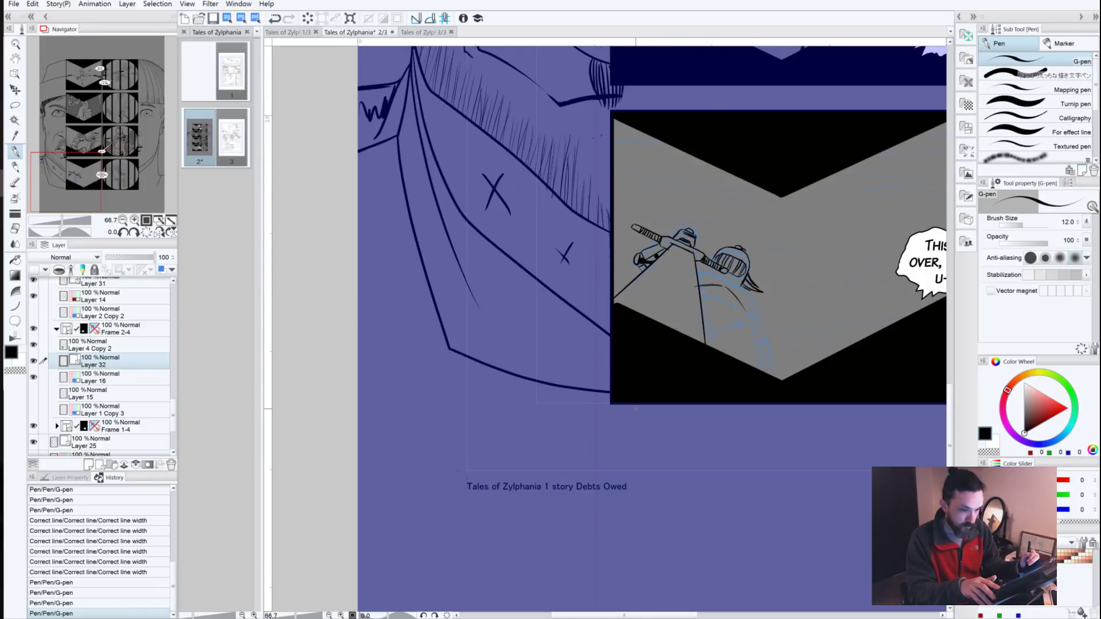
pyautogui.hotkey('ctrl', 'z')
pyautogui.hotkey('ctrl', 'z')
pyautogui.hotkey('ctrl', 'z')
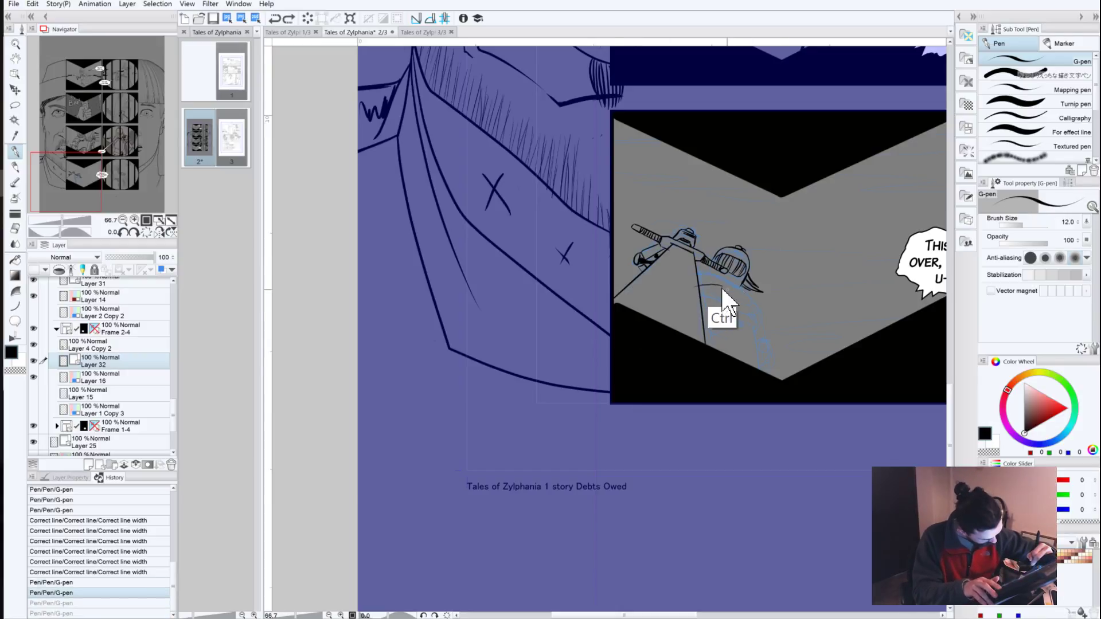
pyautogui.moveTo(704, 296)
pyautogui.mouseDown()
pyautogui.moveTo(726, 291)
pyautogui.moveTo(753, 322)
pyautogui.mouseUp()
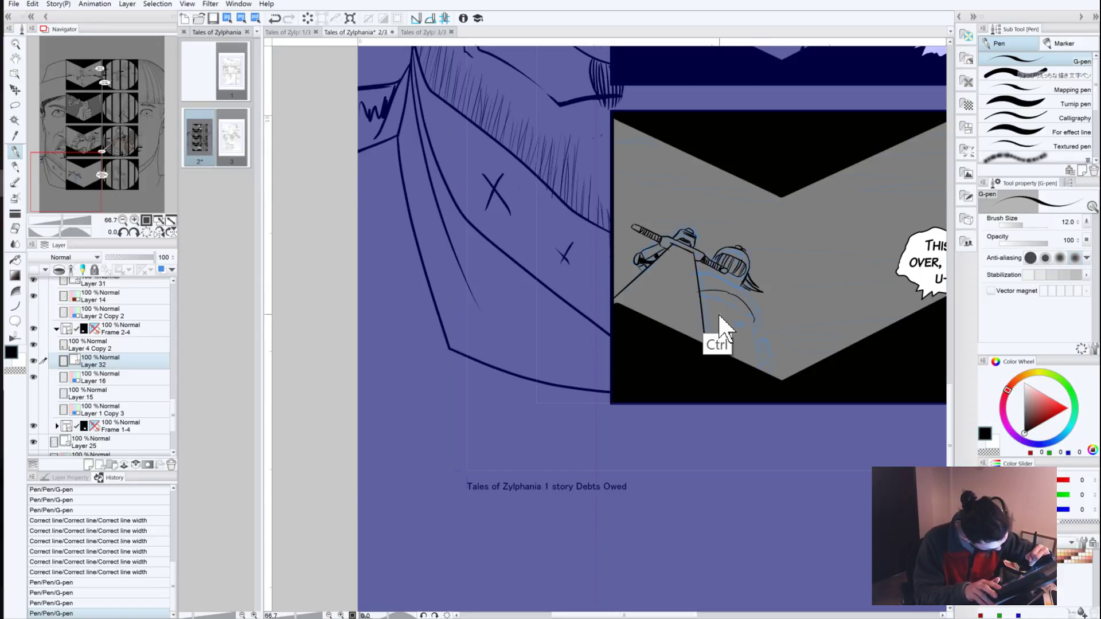
pyautogui.hotkey('ctrl', 'z')
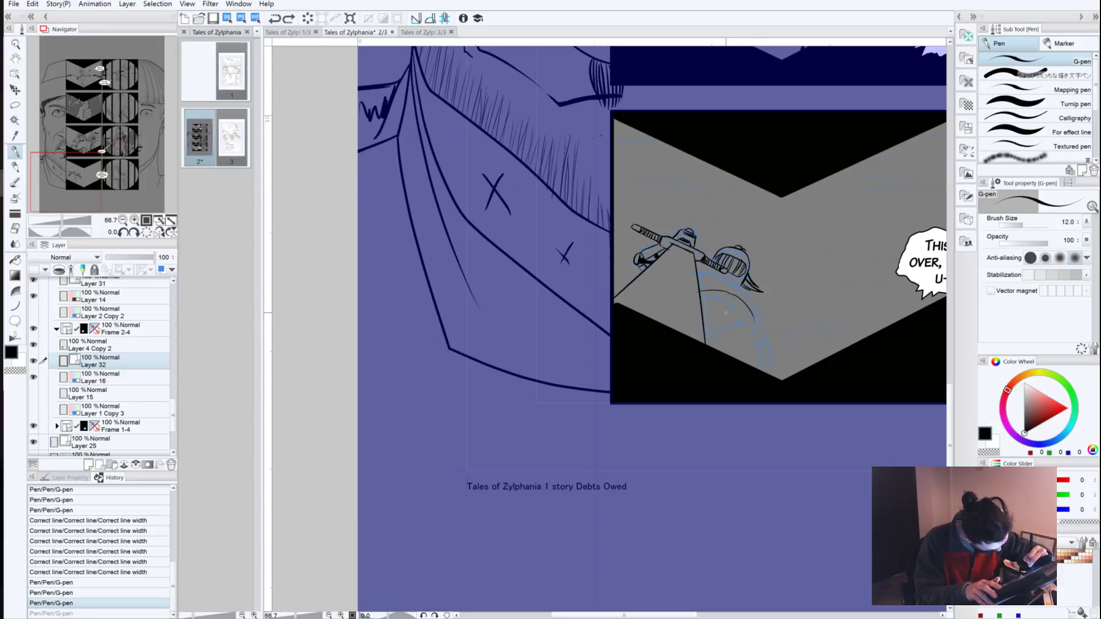
# Step: Ink a heavy band with a V-shaped notch across the figure's chest, comparing the strokes with and without them
pyautogui.hotkey('ctrl', 'y')
pyautogui.hotkey('ctrl', 'z')
pyautogui.hotkey('ctrl', 'y')
pyautogui.hotkey('ctrl', 'z')
pyautogui.moveTo(733, 316)
pyautogui.mouseDown()
pyautogui.moveTo(758, 334)
pyautogui.moveTo(721, 308)
pyautogui.moveTo(723, 291)
pyautogui.moveTo(720, 310)
pyautogui.moveTo(731, 315)
pyautogui.mouseUp()
pyautogui.hotkey('ctrl', 'y')
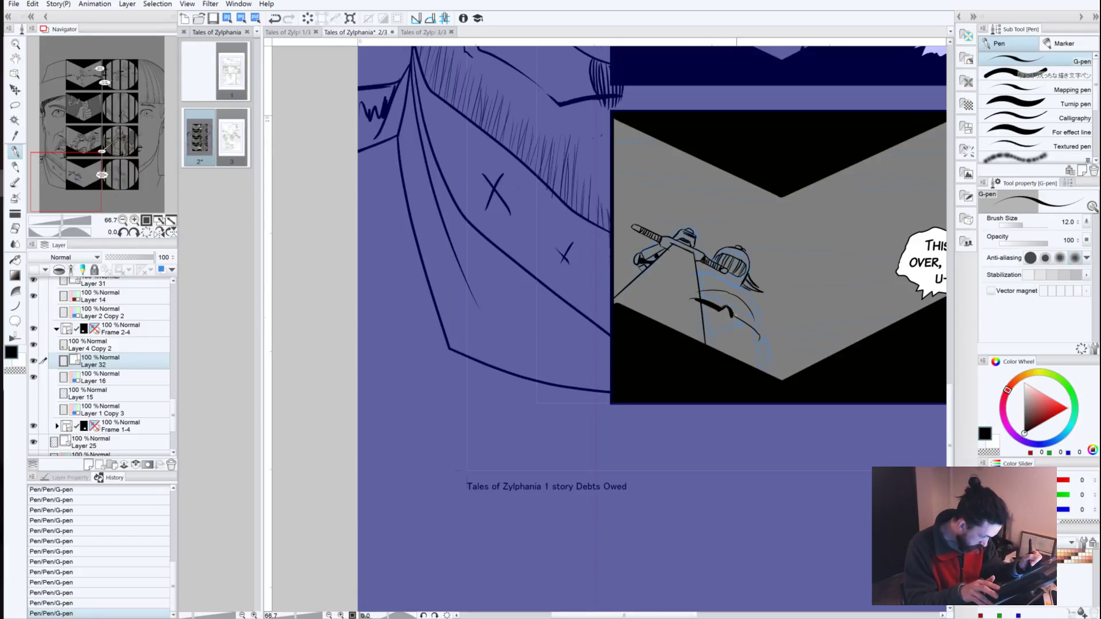
pyautogui.hotkey('ctrl', 'z')
pyautogui.hotkey('ctrl', 'z')
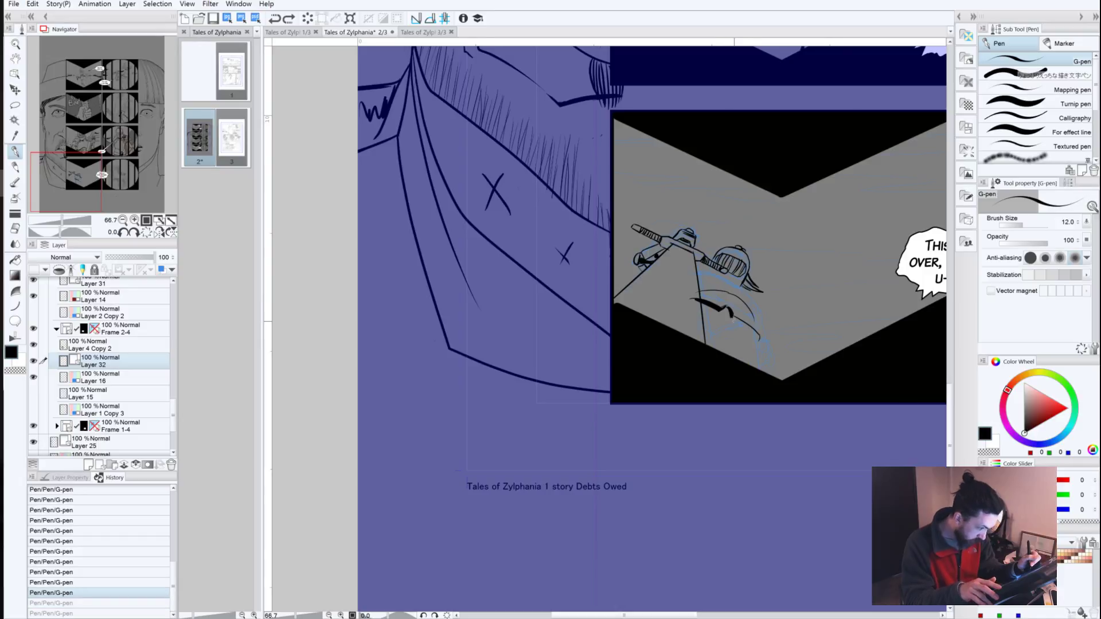
pyautogui.hotkey('ctrl', 'y')
pyautogui.hotkey('ctrl', 'y')
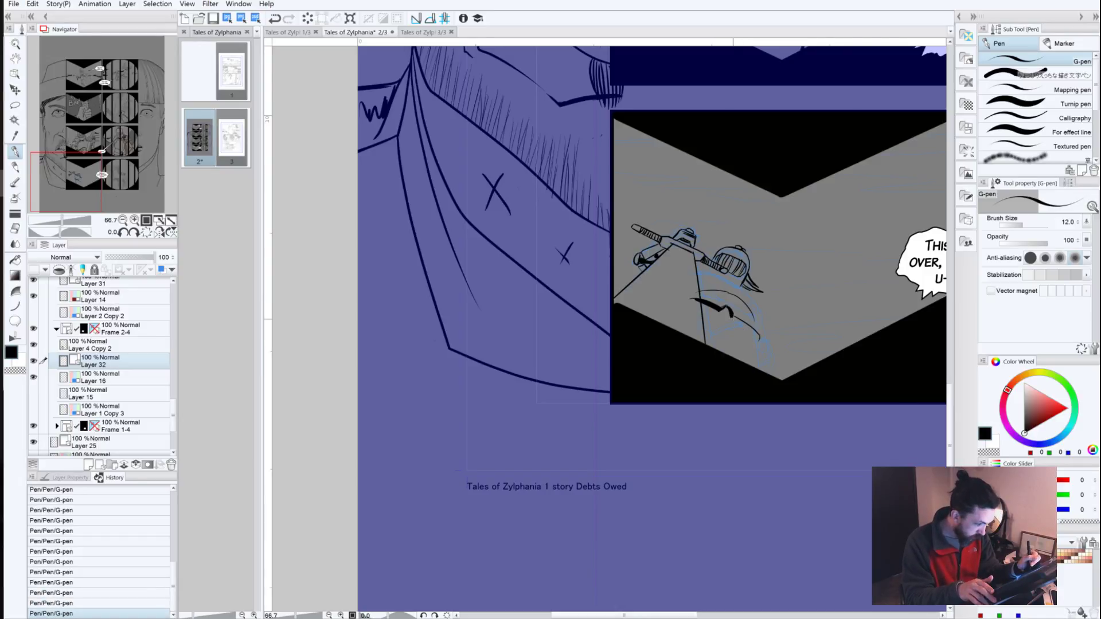
# Step: Extend the chest band in a thick tapering curve toward the figure's outer arm and erase the stray ink
pyautogui.moveTo(726, 313); pyautogui.dragTo(761, 341)
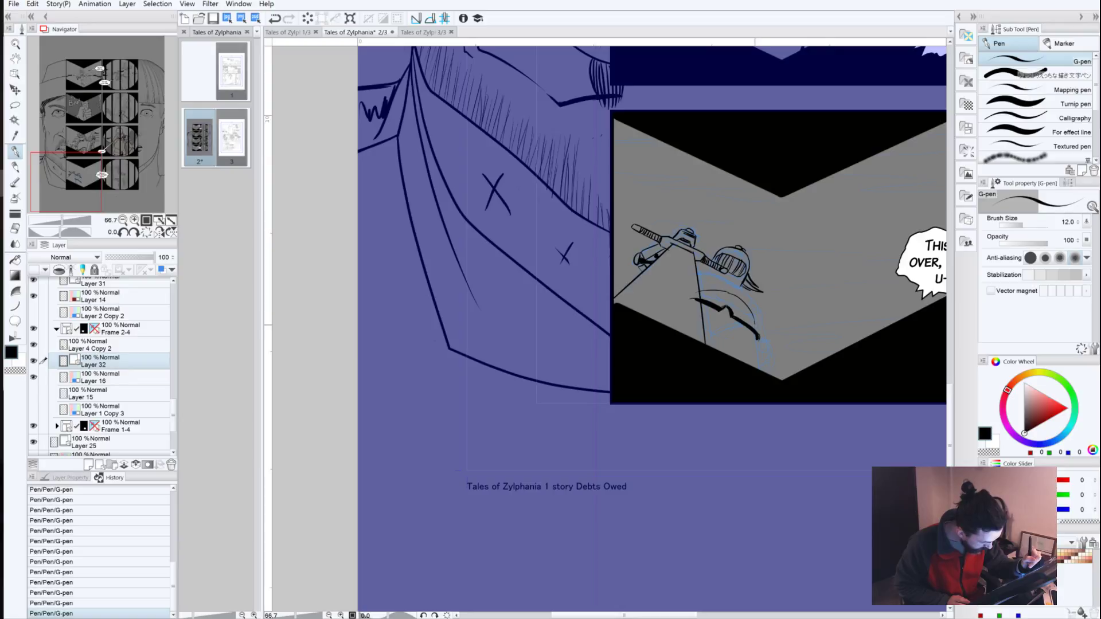
pyautogui.hotkey('ctrl', 'z')
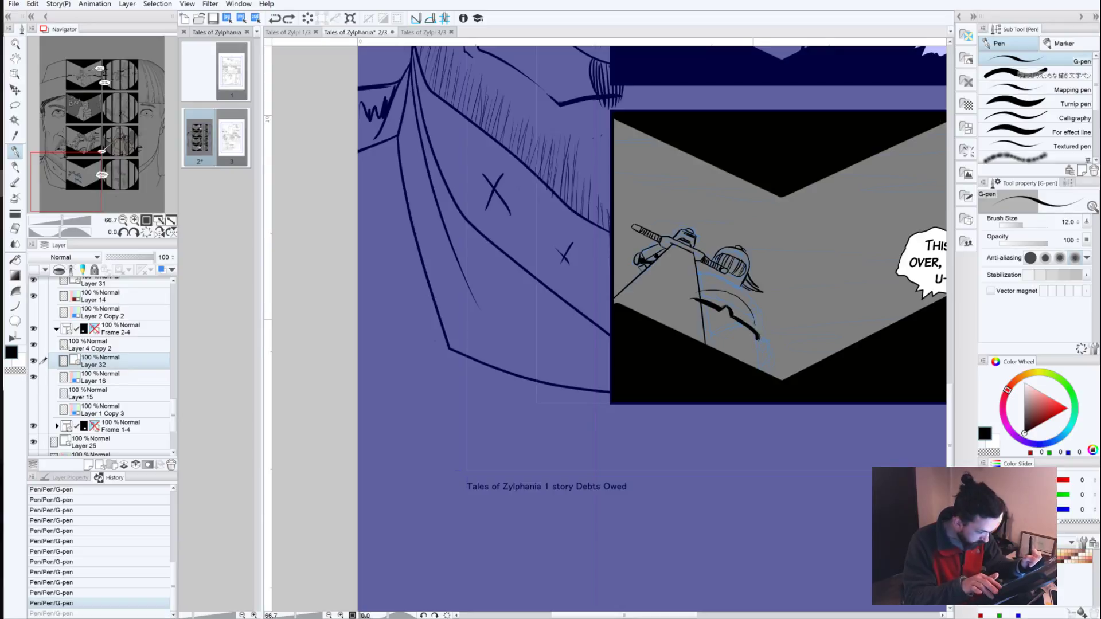
pyautogui.hotkey('ctrl', 'y')
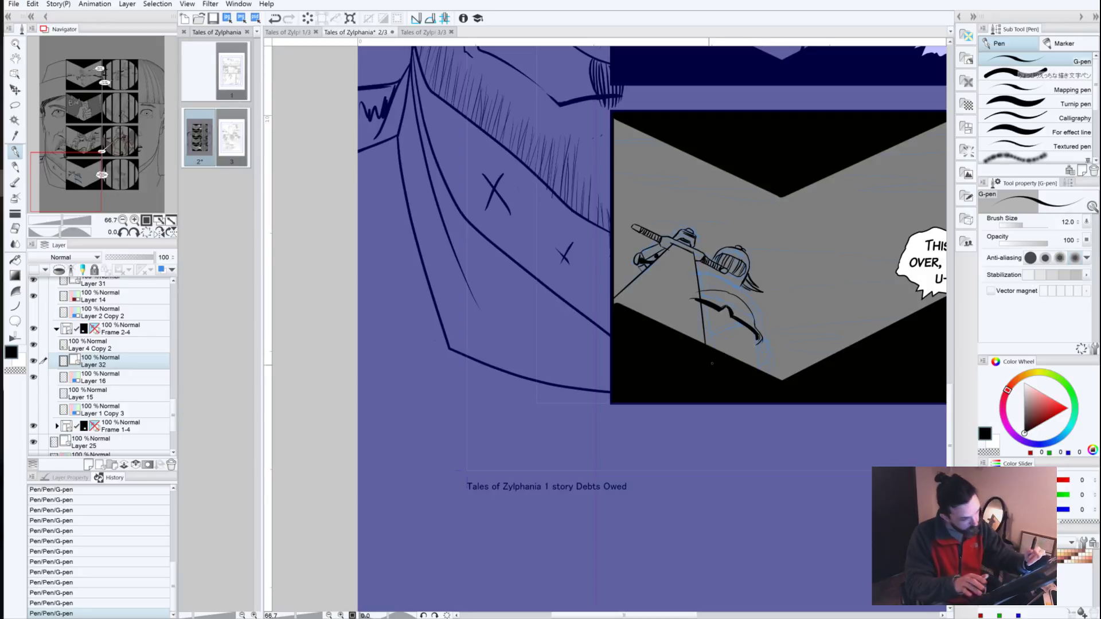
pyautogui.click(722, 383)
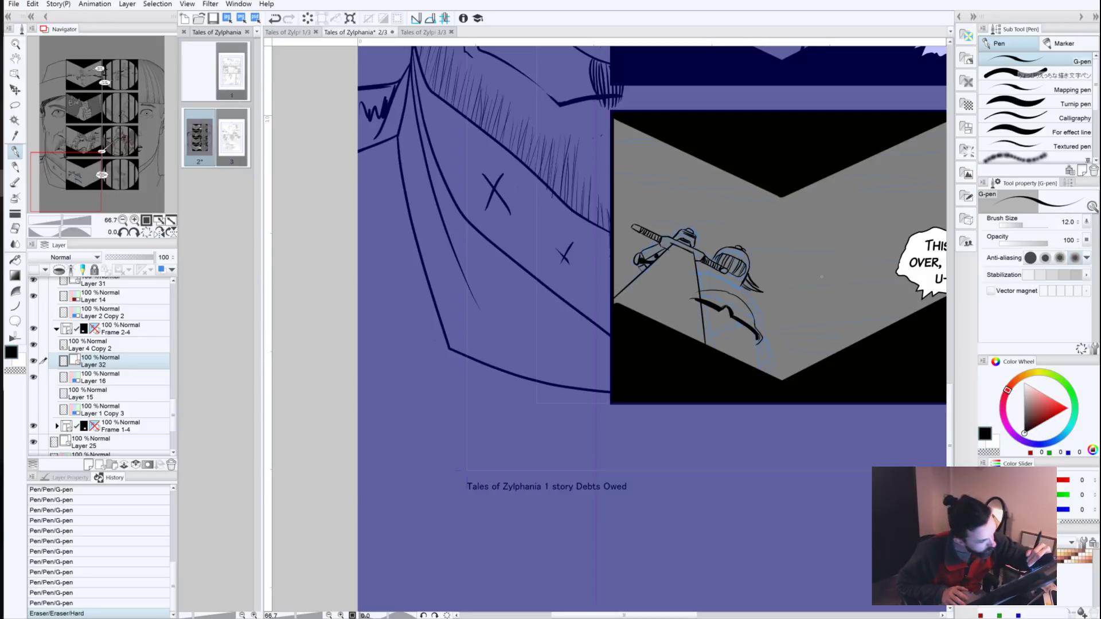
# Step: Ink the shoulder curves between the head and the chest band, redrawing the misplaced stroke and thickening the upper line
pyautogui.moveTo(758, 306)
pyautogui.mouseDown()
pyautogui.moveTo(755, 317)
pyautogui.moveTo(739, 307)
pyautogui.mouseUp()
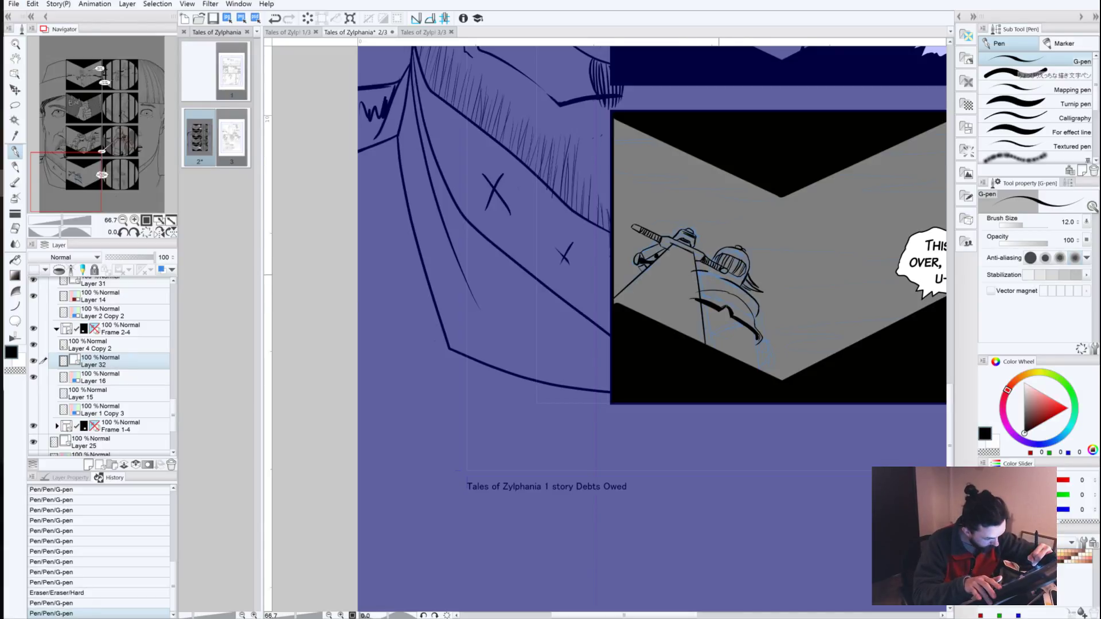
pyautogui.moveTo(718, 274)
pyautogui.mouseDown()
pyautogui.moveTo(706, 281)
pyautogui.moveTo(734, 292)
pyautogui.moveTo(760, 341)
pyautogui.mouseUp()
pyautogui.hotkey('ctrl', 'z')
pyautogui.moveTo(692, 286)
pyautogui.mouseDown()
pyautogui.moveTo(727, 290)
pyautogui.moveTo(691, 295)
pyautogui.moveTo(699, 270)
pyautogui.moveTo(749, 323)
pyautogui.mouseUp()
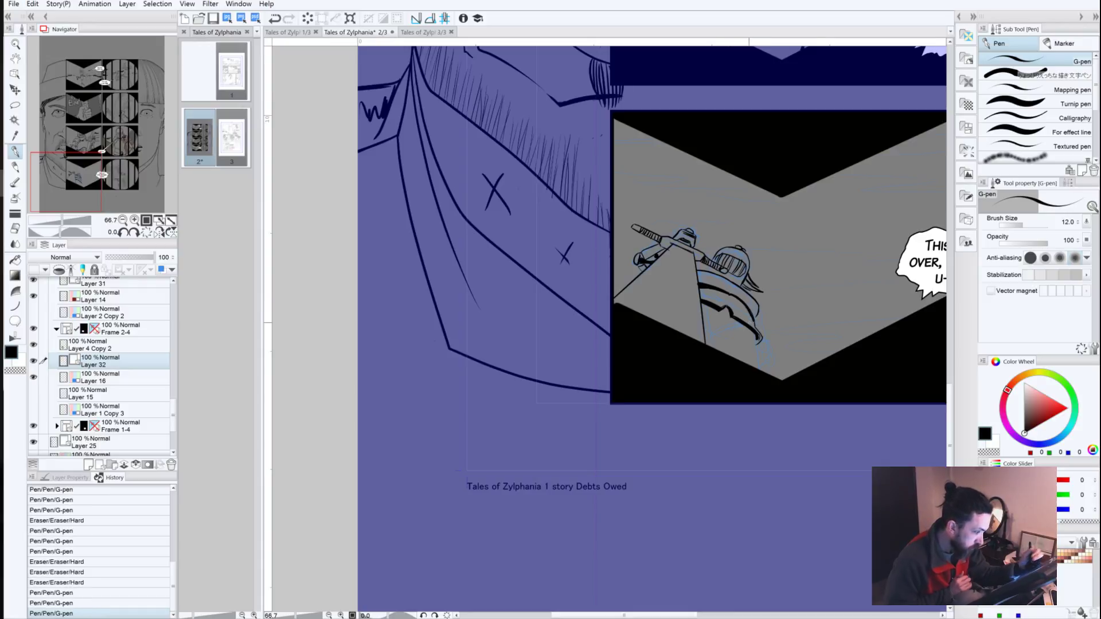
pyautogui.moveTo(732, 283); pyautogui.dragTo(723, 286)
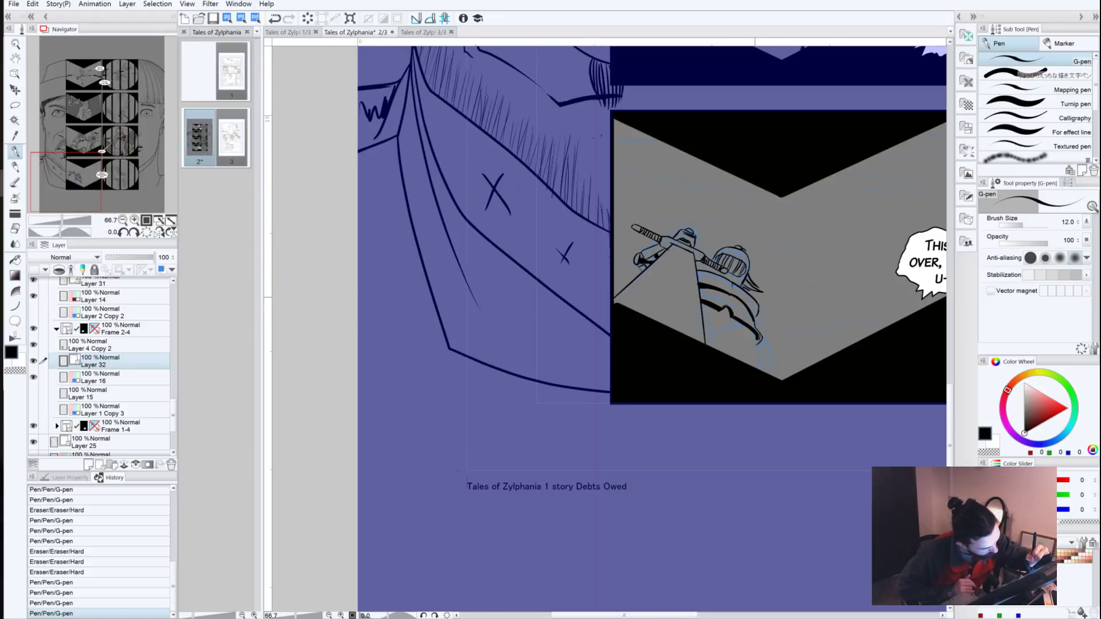
# Step: Ink the figure's outer arm down to the panel's lower edge and the torso lines beneath the chest band
pyautogui.moveTo(755, 297); pyautogui.dragTo(762, 323)
pyautogui.moveTo(761, 319); pyautogui.dragTo(755, 370)
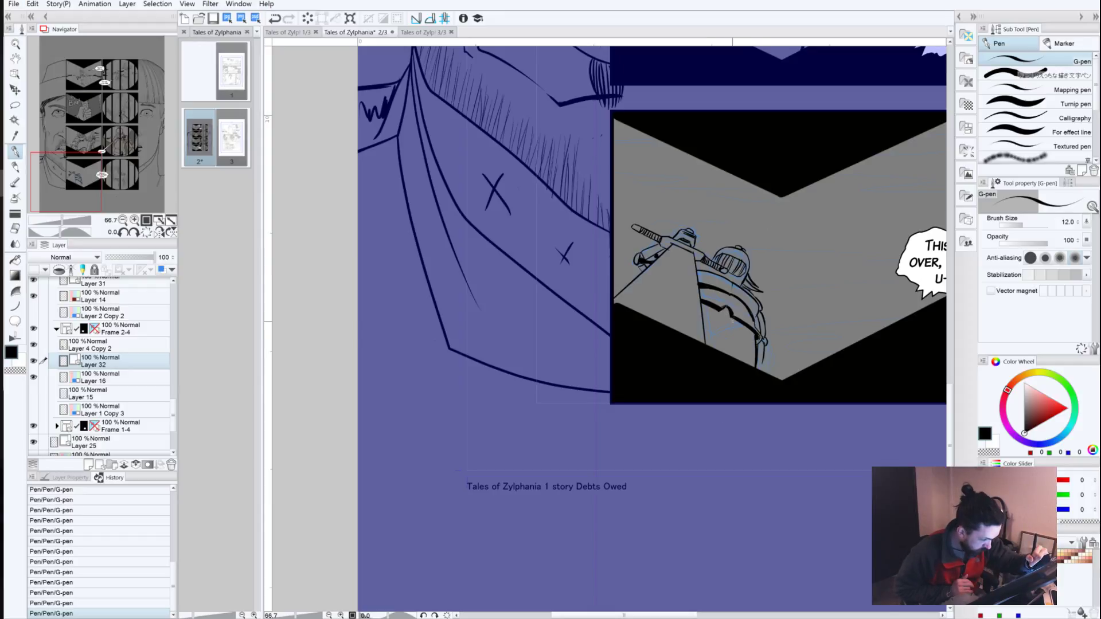
pyautogui.moveTo(717, 318)
pyautogui.mouseDown()
pyautogui.moveTo(736, 330)
pyautogui.moveTo(722, 327)
pyautogui.moveTo(722, 361)
pyautogui.moveTo(711, 347)
pyautogui.mouseUp()
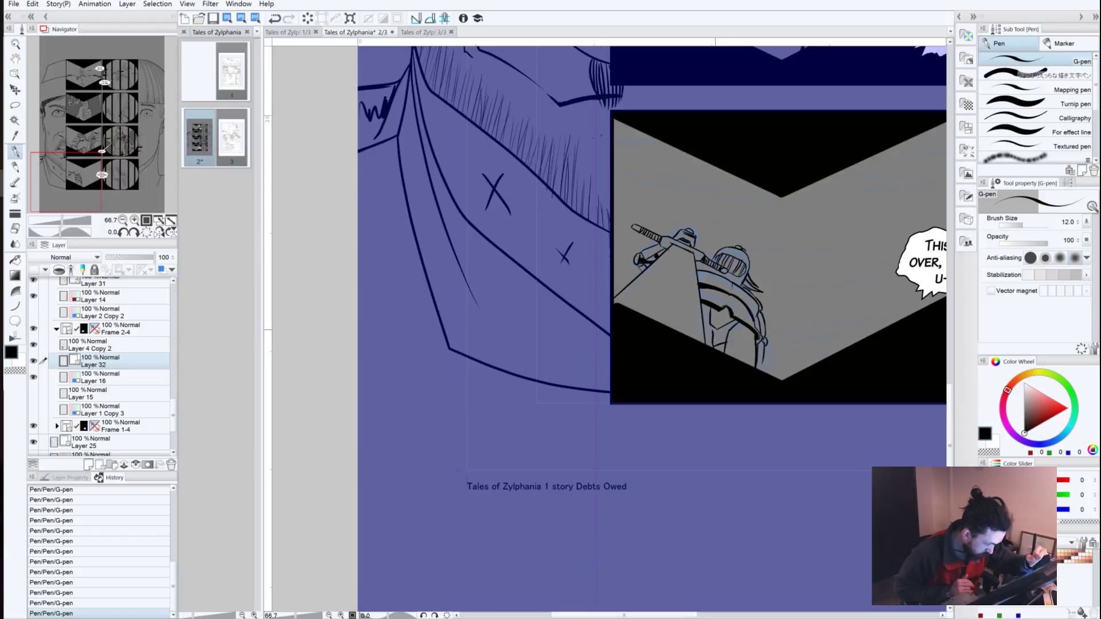
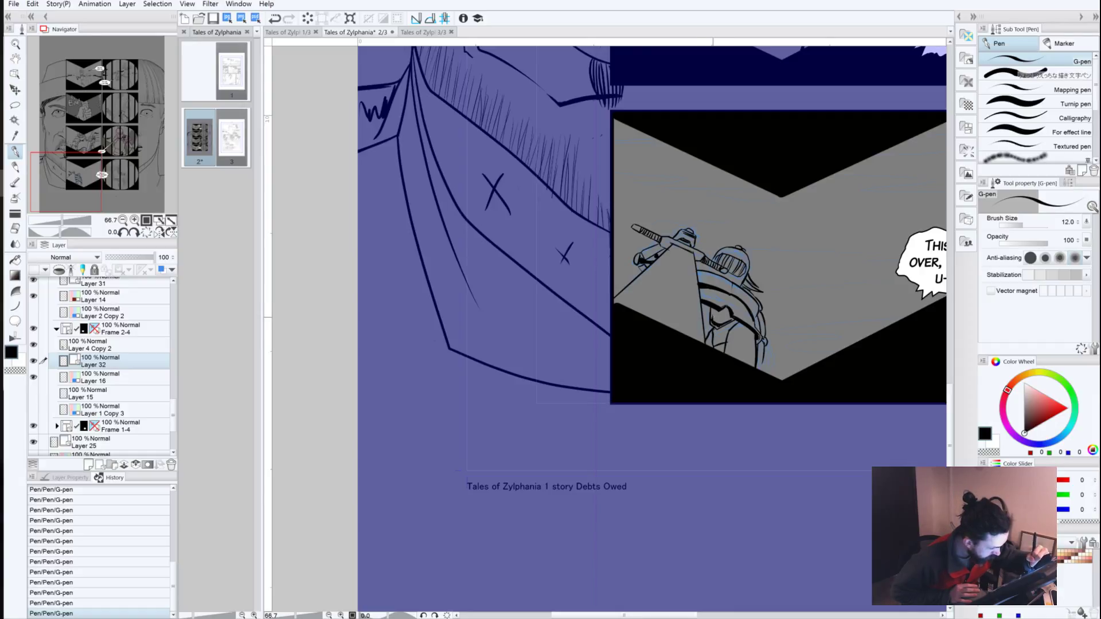
# Step: Add small dark details around the notch in the chest band, undoing and restoring strokes to compare them
pyautogui.moveTo(723, 325)
pyautogui.mouseDown()
pyautogui.moveTo(713, 319)
pyautogui.moveTo(725, 325)
pyautogui.mouseUp()
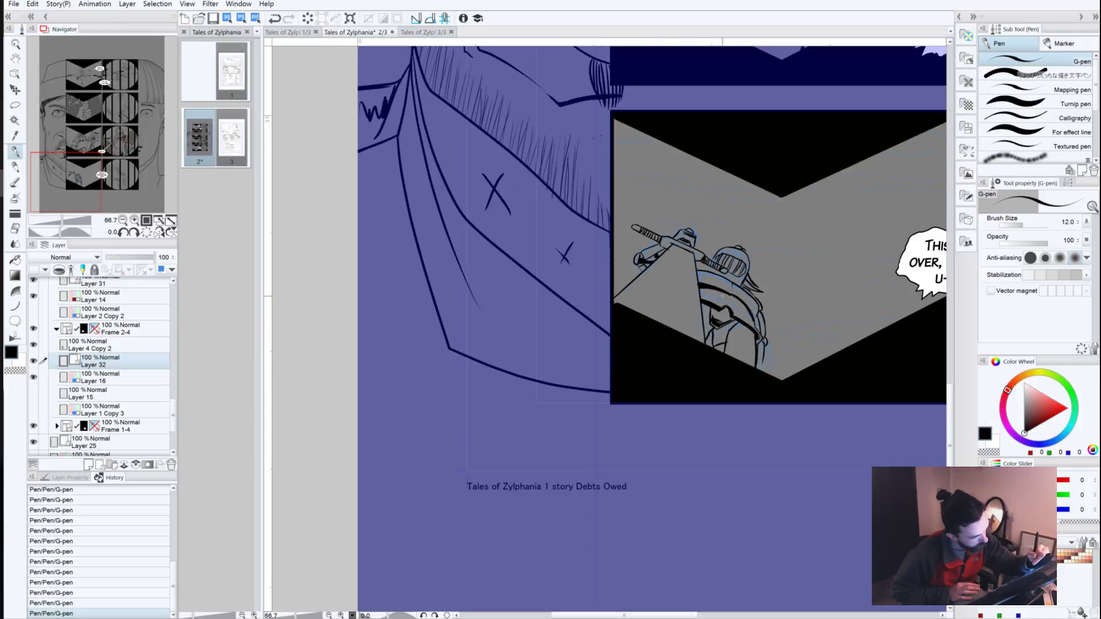
pyautogui.moveTo(724, 305)
pyautogui.mouseDown()
pyautogui.moveTo(701, 294)
pyautogui.moveTo(742, 317)
pyautogui.mouseUp()
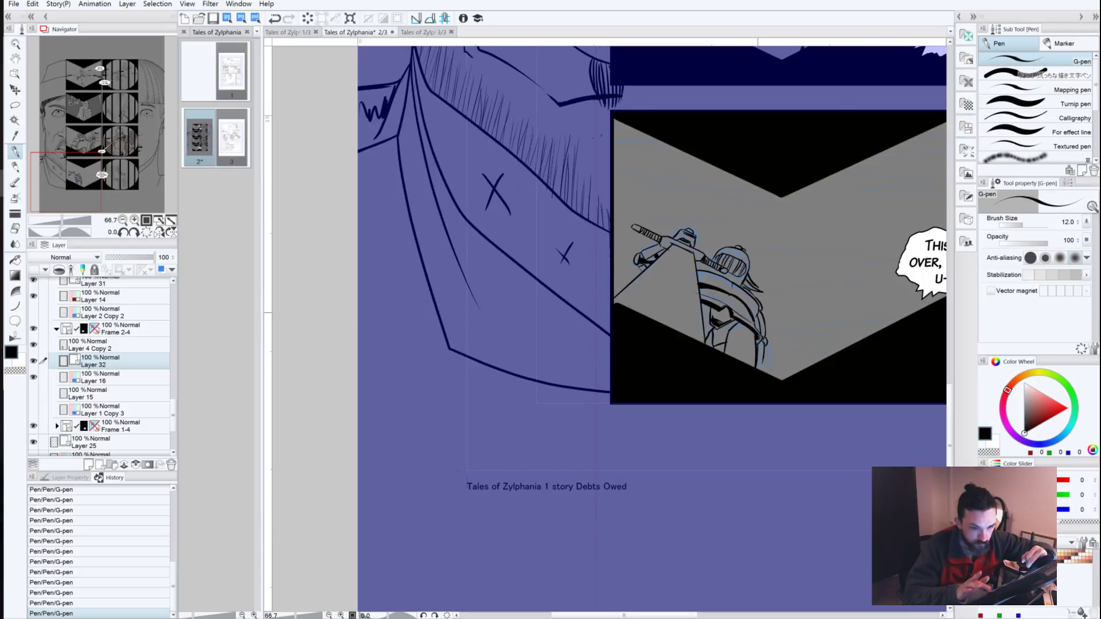
pyautogui.hotkey('ctrl', 'z')
pyautogui.hotkey('ctrl', 'z')
pyautogui.moveTo(739, 311); pyautogui.dragTo(752, 324)
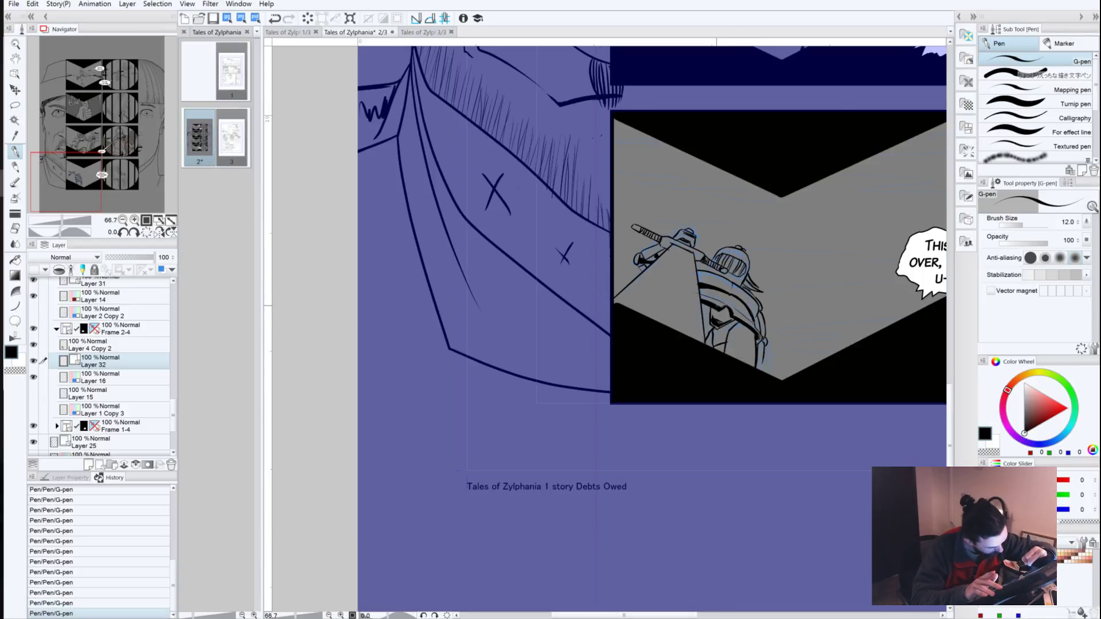
pyautogui.hotkey('ctrl', 'z')
pyautogui.hotkey('ctrl', 'y')
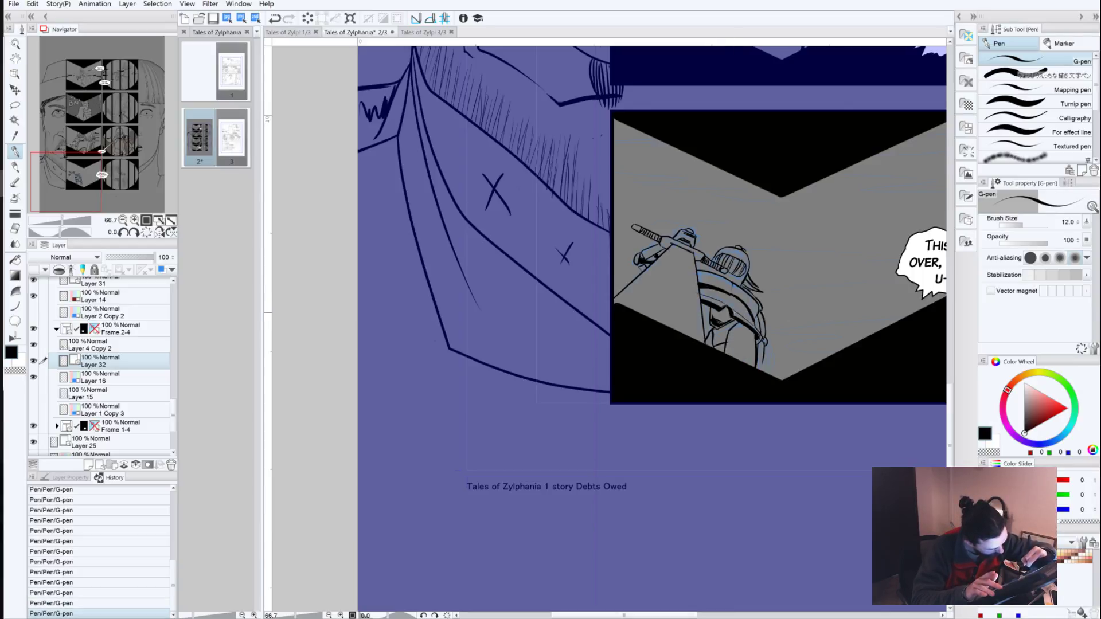
pyautogui.hotkey('ctrl', 'z')
pyautogui.hotkey('ctrl', 'z')
pyautogui.hotkey('ctrl', 'y')
pyautogui.hotkey('ctrl', 'y')
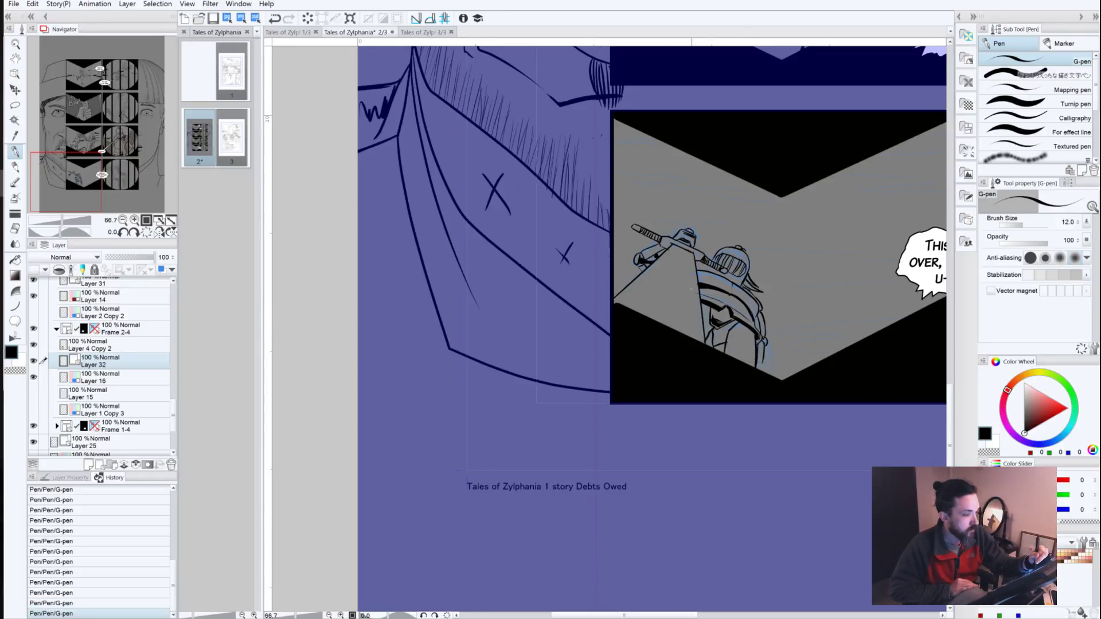
# Step: Erase the excess ink along the blade's edge beside the shoulder and touch up the lines of the figure's head
pyautogui.click(696, 292)
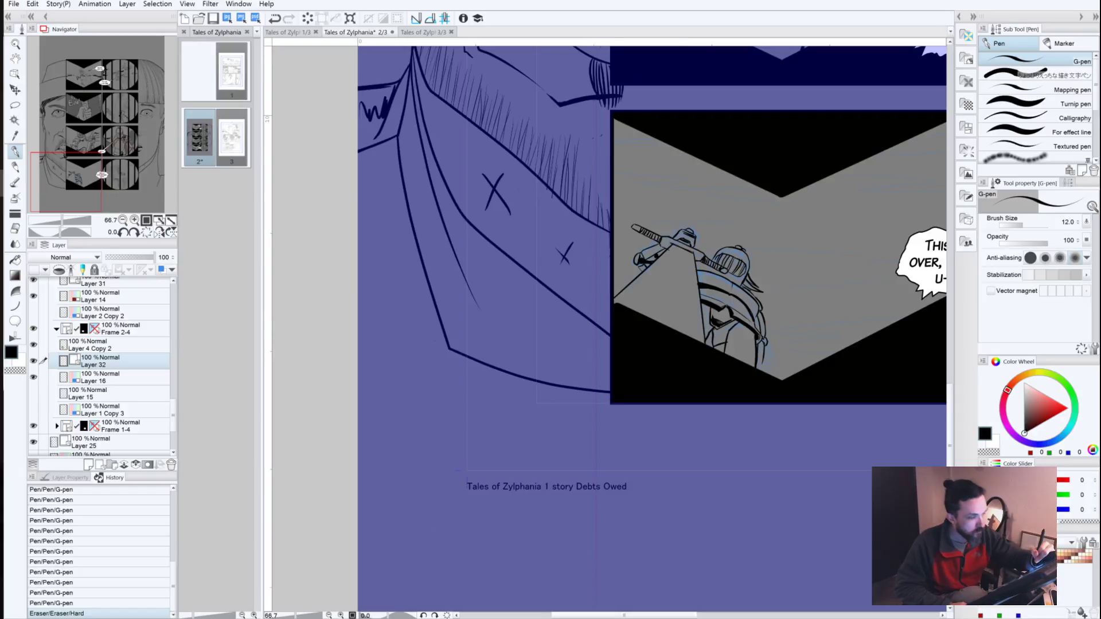
pyautogui.click(733, 274)
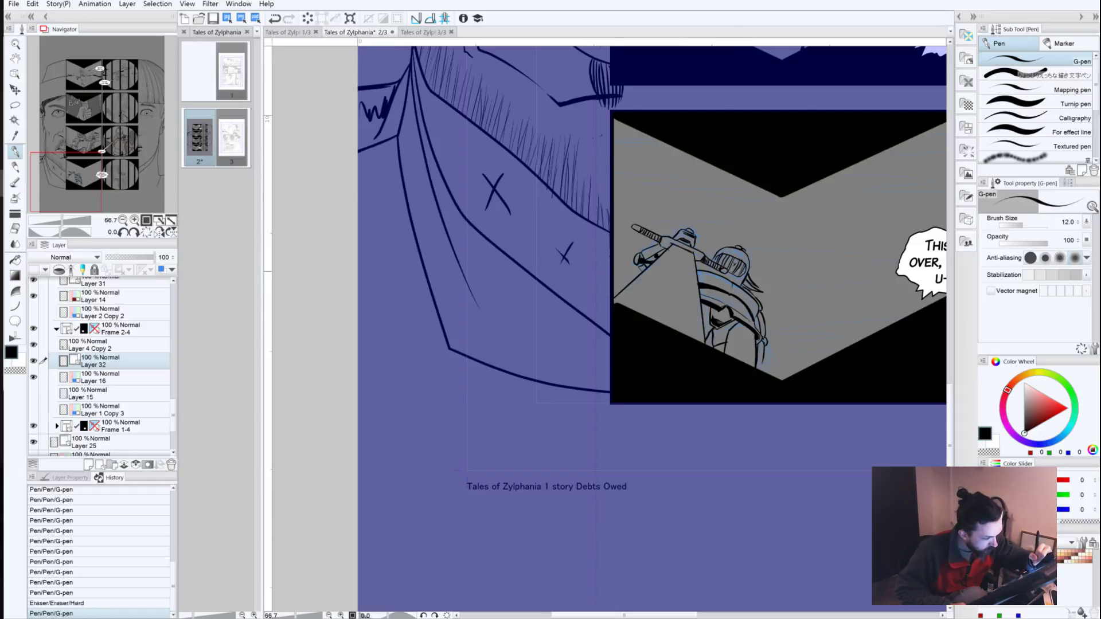
pyautogui.moveTo(735, 275); pyautogui.dragTo(722, 260)
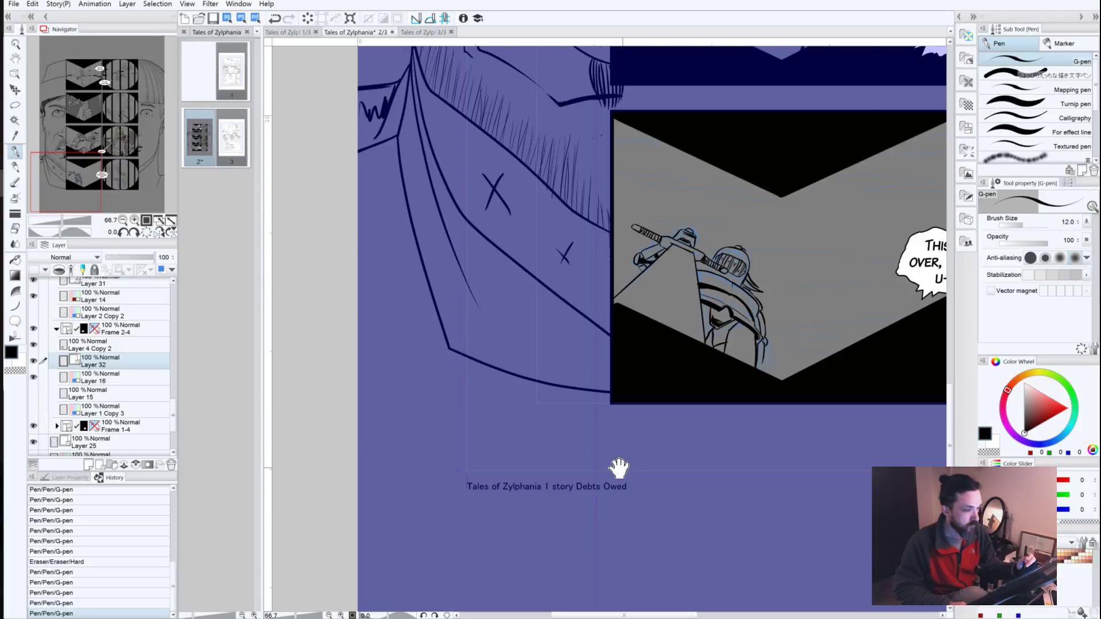
# Step: Ink thin lines running lengthwise down the sword blade from the crossguard
pyautogui.moveTo(620, 468); pyautogui.dragTo(492, 527)
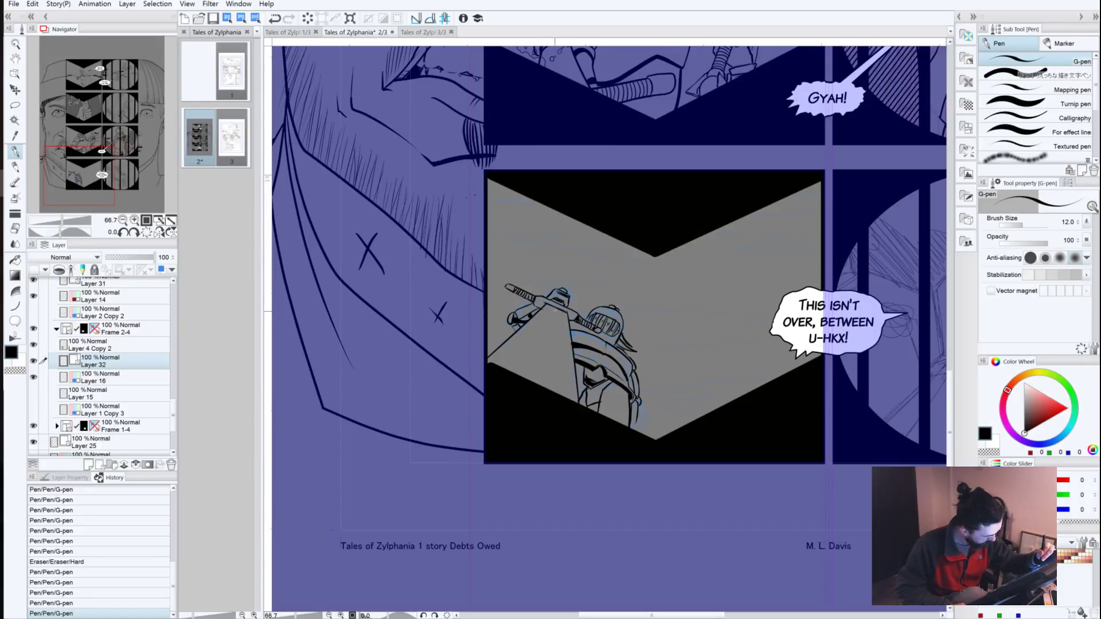
pyautogui.moveTo(557, 311); pyautogui.dragTo(530, 380)
pyautogui.moveTo(556, 310); pyautogui.dragTo(537, 383)
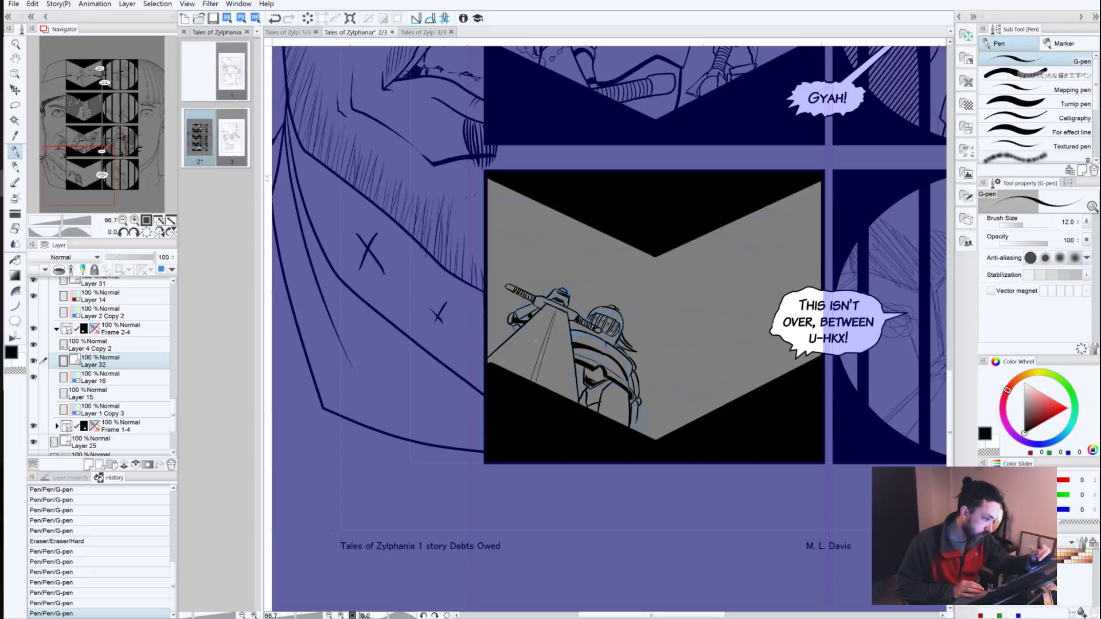
pyautogui.moveTo(560, 313); pyautogui.dragTo(559, 331)
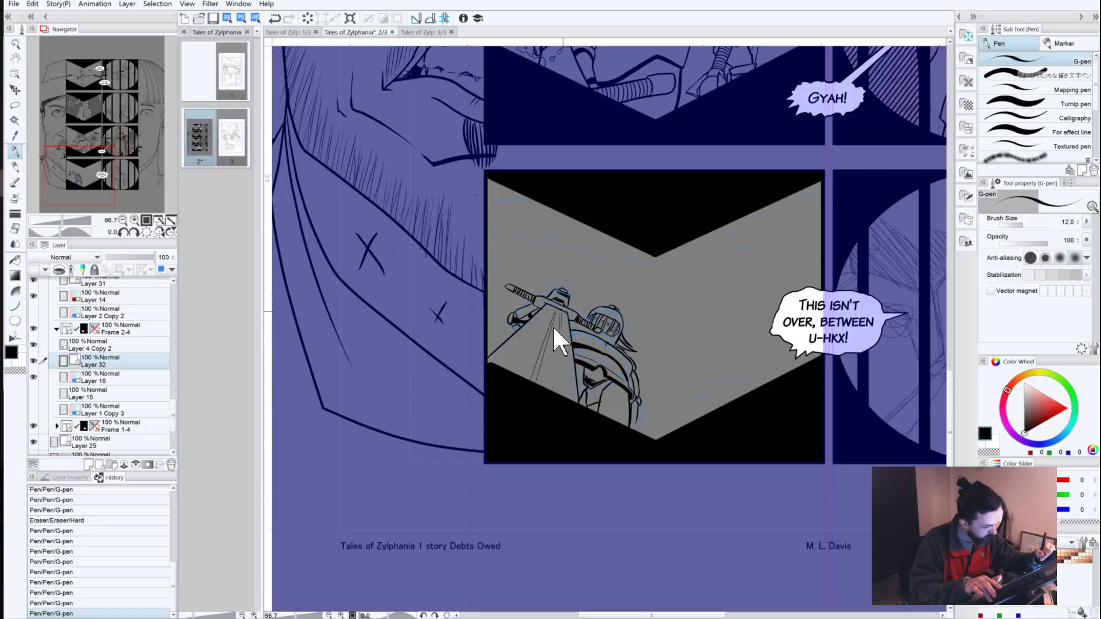
pyautogui.hotkey('ctrl', 'z')
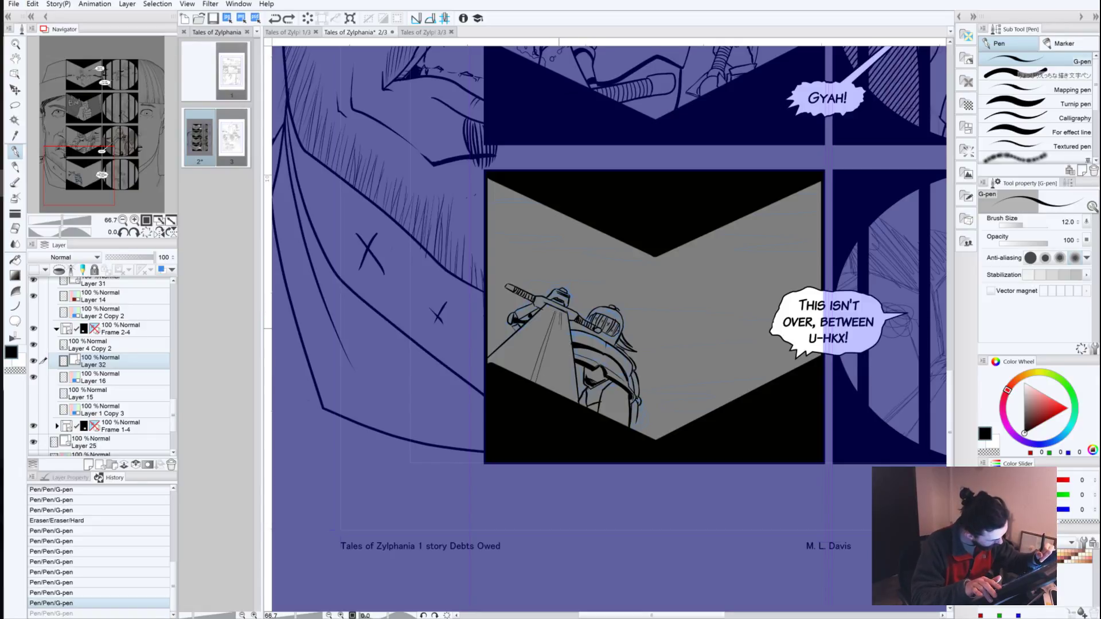
pyautogui.hotkey('ctrl', 'y')
pyautogui.moveTo(562, 313); pyautogui.dragTo(545, 310)
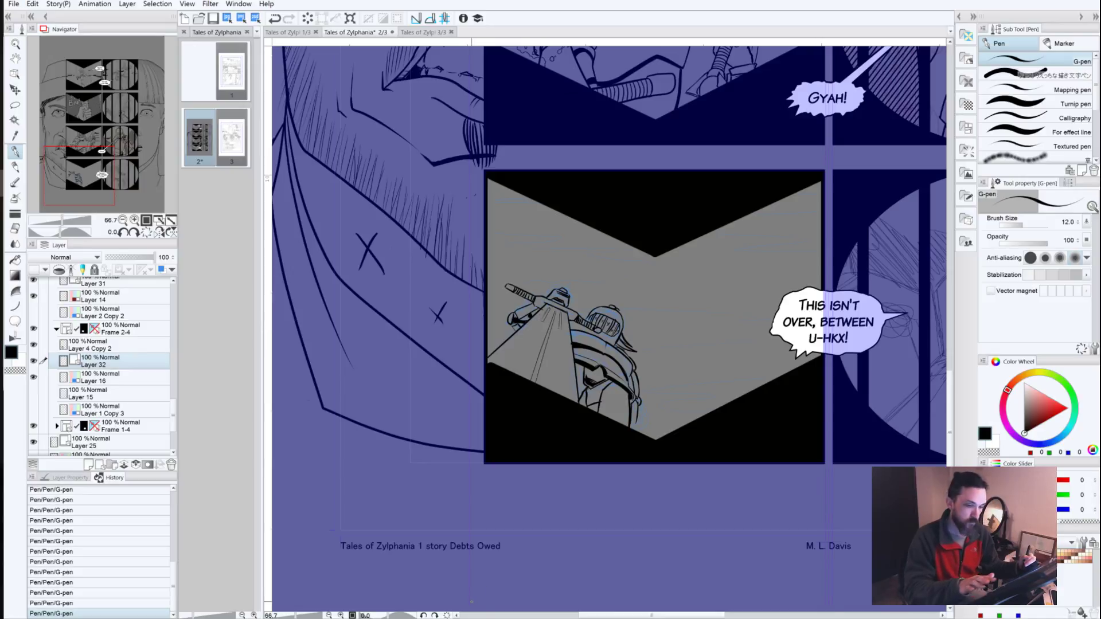
pyautogui.hotkey('ctrl', 'z')
pyautogui.hotkey('ctrl', 'z')
pyautogui.hotkey('ctrl', 'z')
pyautogui.hotkey('ctrl', 'z')
pyautogui.hotkey('ctrl', 'z')
pyautogui.hotkey('ctrl', 'z')
pyautogui.hotkey('ctrl', 'z')
pyautogui.hotkey('ctrl', 'z')
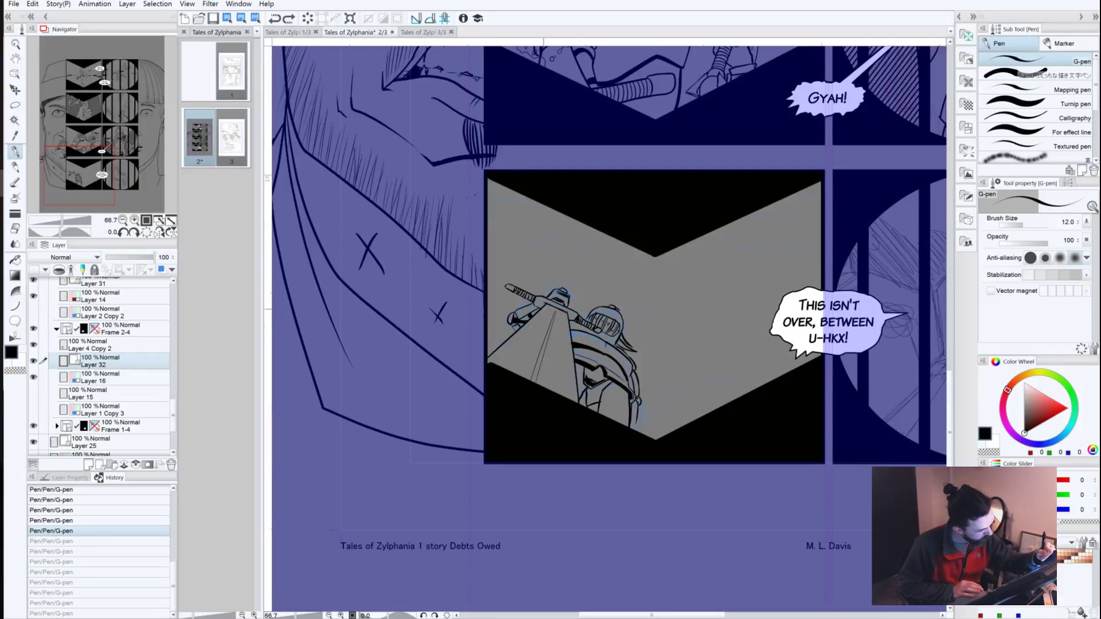
# Step: Erase the excess ink at the top of the blade beside the crossguard
pyautogui.click(544, 309)
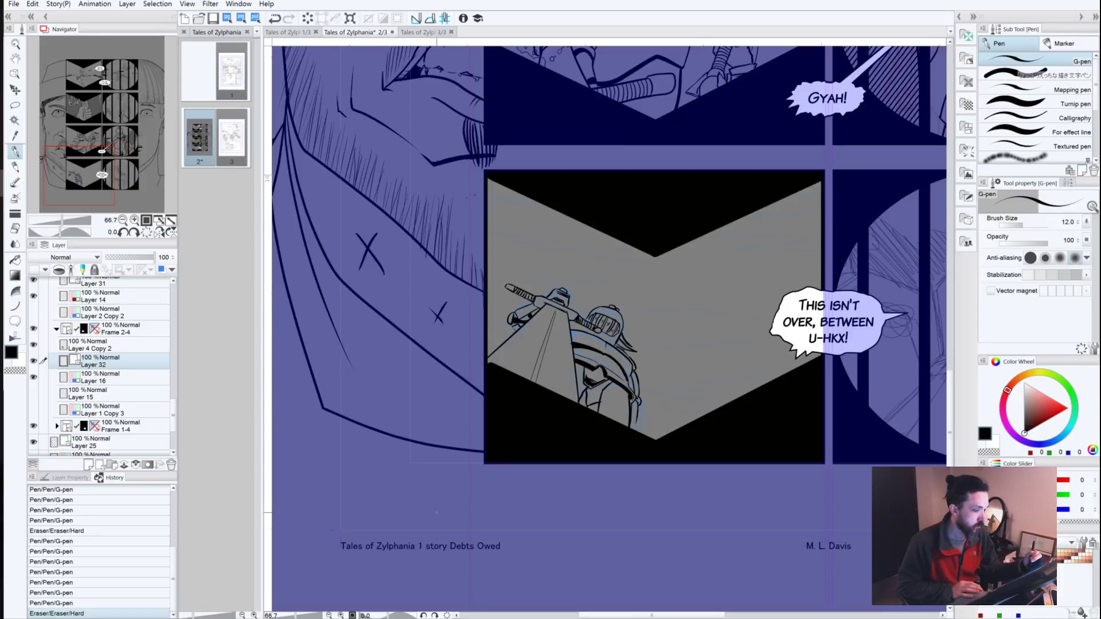
pyautogui.moveTo(614, 448); pyautogui.dragTo(413, 462)
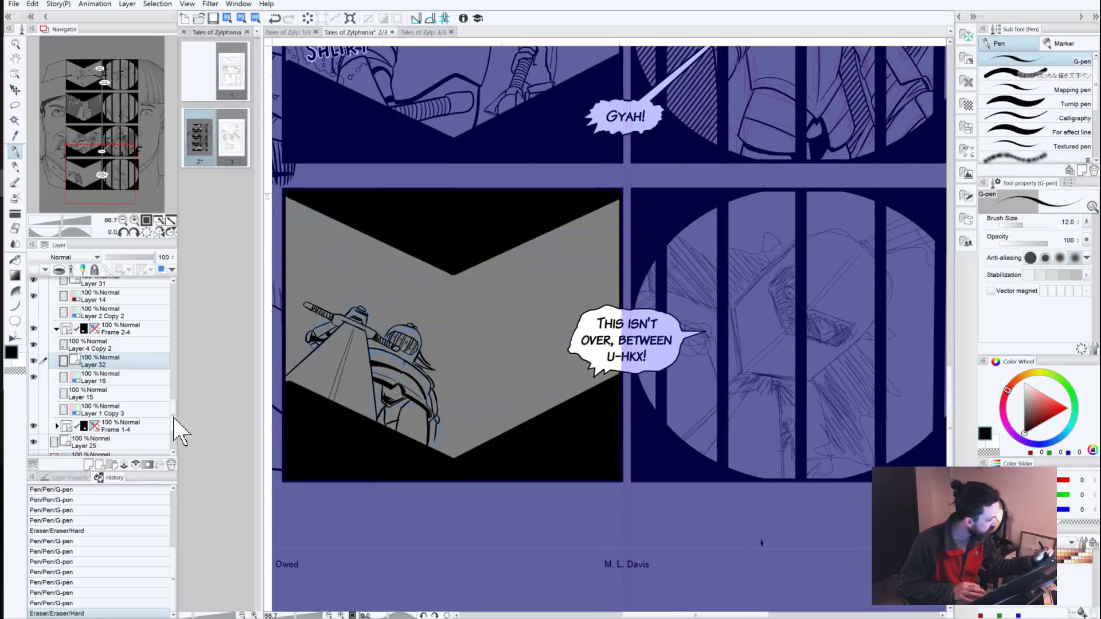
# Step: On Layer 25, set the G-pen size to 10 and ink the left and lower edges of the masked head in the bottom circular panel
pyautogui.moveTo(173, 417); pyautogui.dragTo(172, 440)
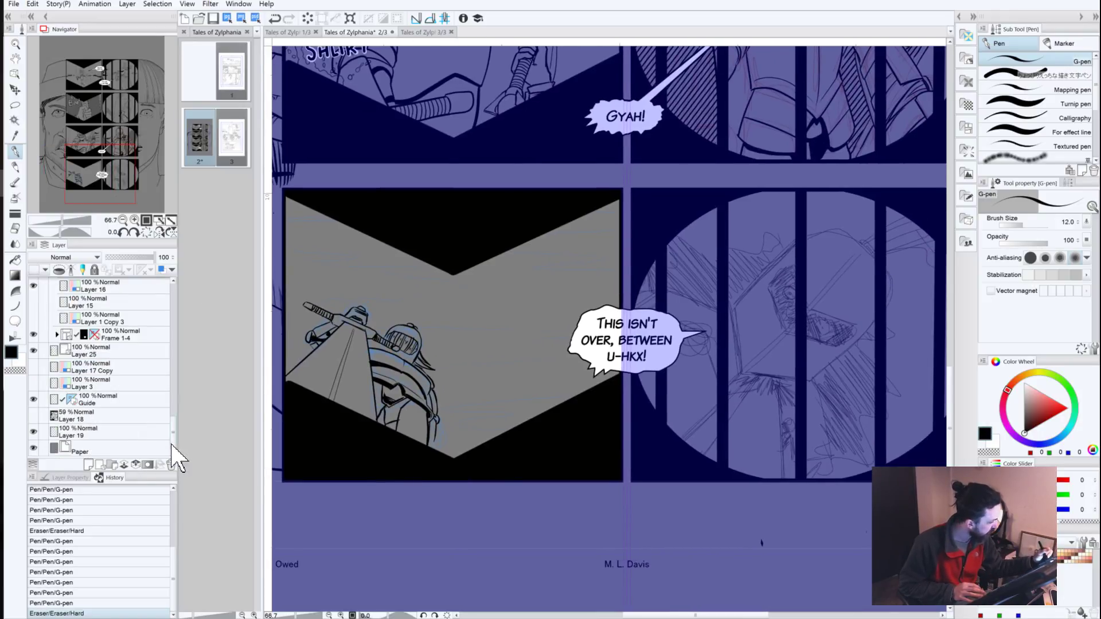
pyautogui.click(89, 351)
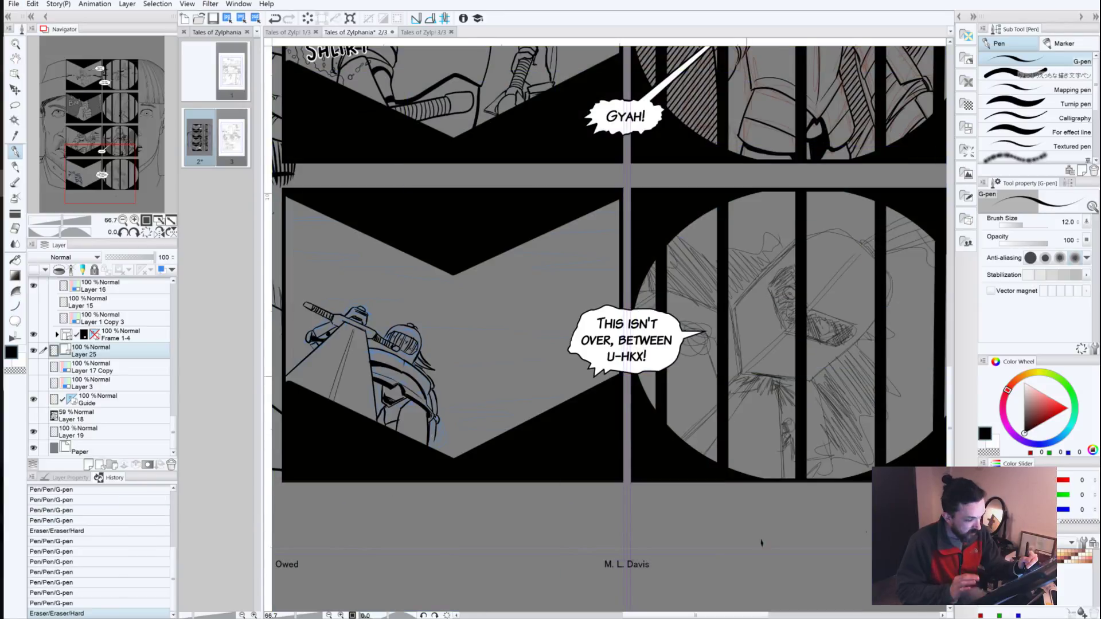
pyautogui.press(']')
pyautogui.press(']')
pyautogui.press(']')
pyautogui.press('[')
pyautogui.press('[')
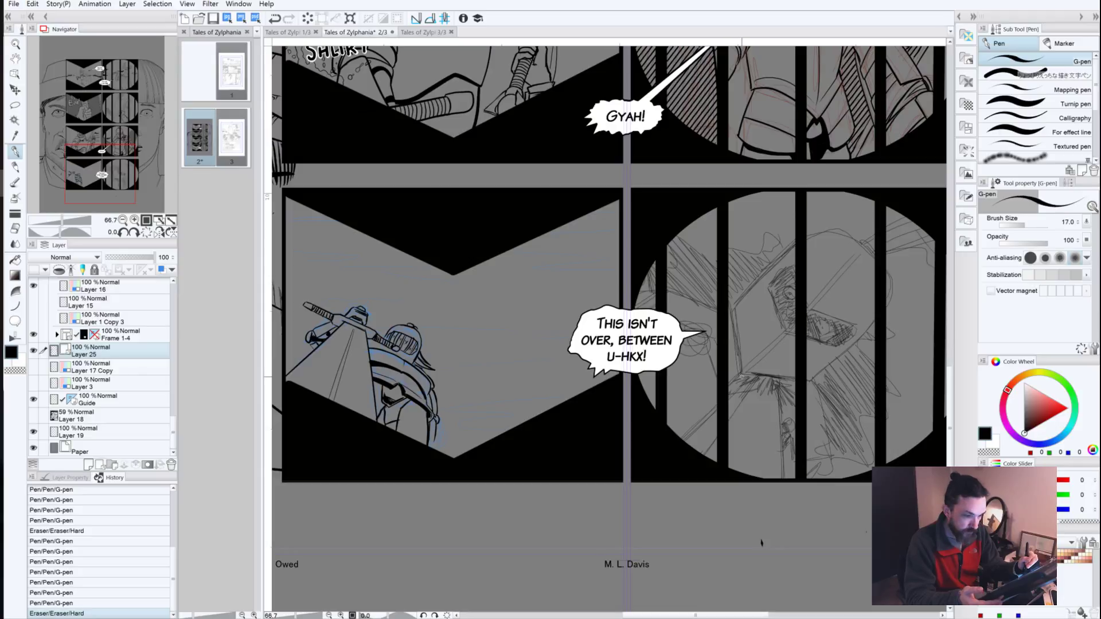
pyautogui.press('[')
pyautogui.press('[')
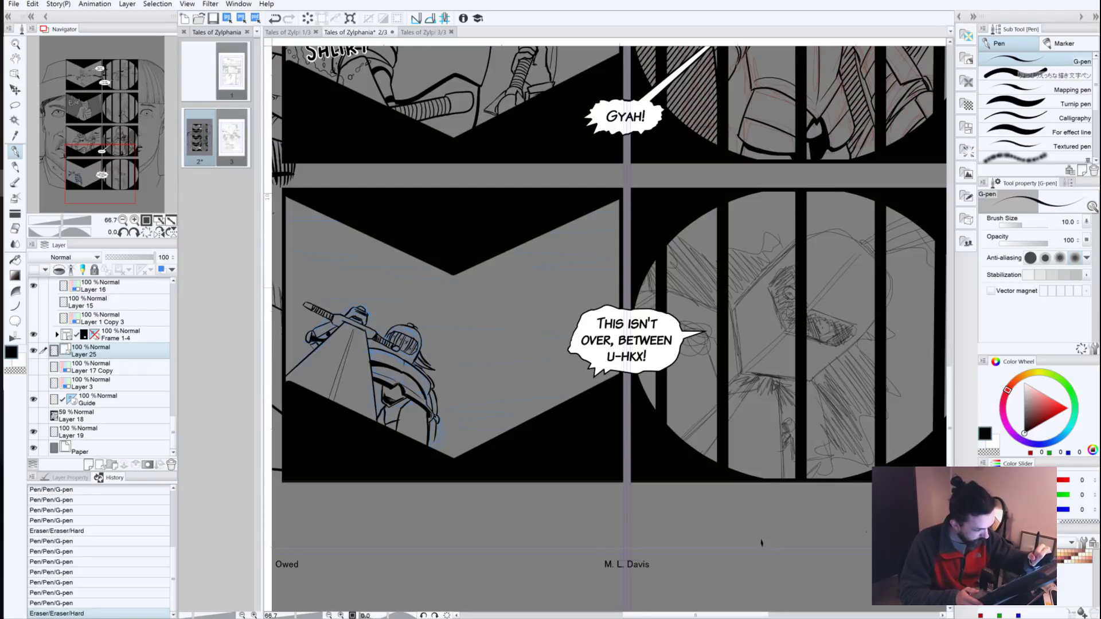
pyautogui.moveTo(757, 280)
pyautogui.mouseDown()
pyautogui.moveTo(729, 297)
pyautogui.moveTo(733, 373)
pyautogui.mouseUp()
pyautogui.moveTo(840, 354)
pyautogui.mouseDown()
pyautogui.moveTo(818, 383)
pyautogui.moveTo(791, 369)
pyautogui.moveTo(801, 380)
pyautogui.moveTo(738, 376)
pyautogui.mouseUp()
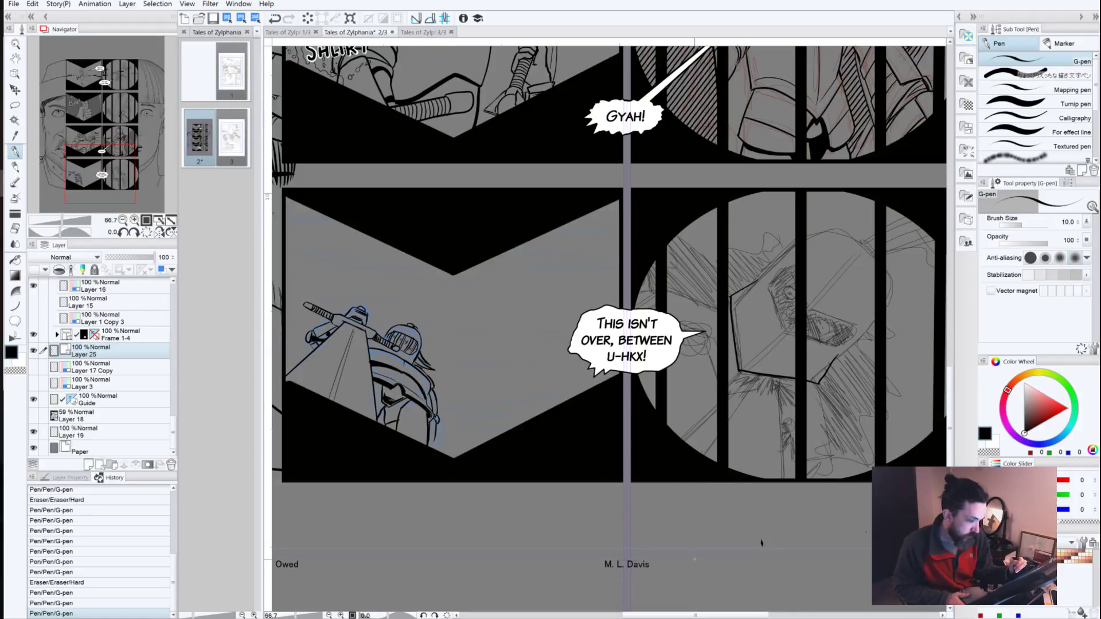
# Step: Ink two long lines running down from the masked head's lower edge and erase their ends beyond the panel border
pyautogui.moveTo(778, 384); pyautogui.dragTo(786, 538)
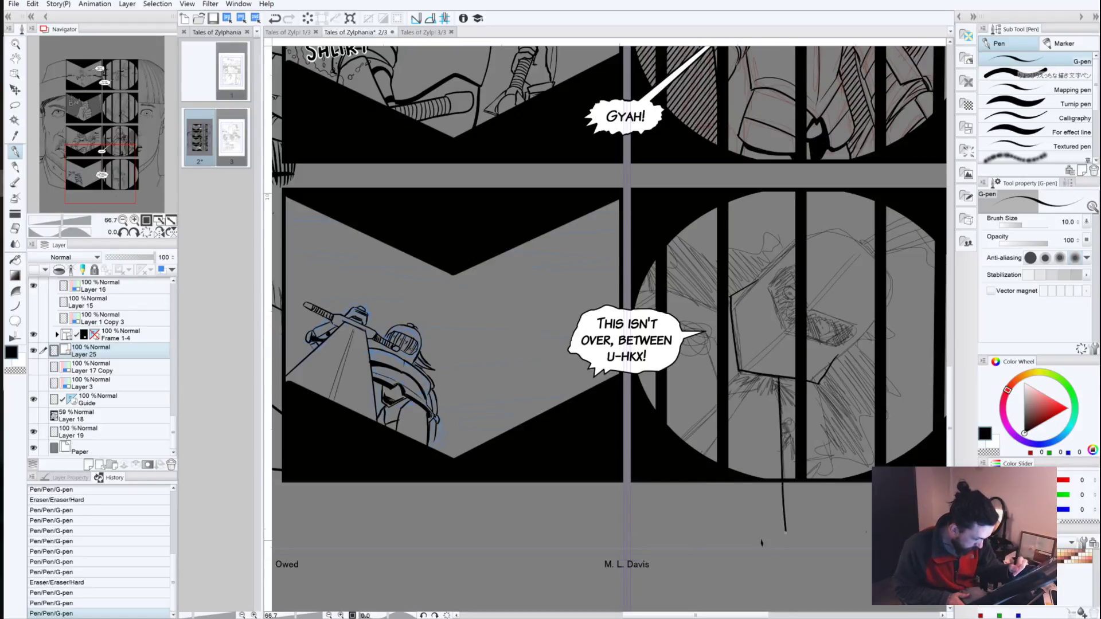
pyautogui.moveTo(758, 378); pyautogui.dragTo(681, 515)
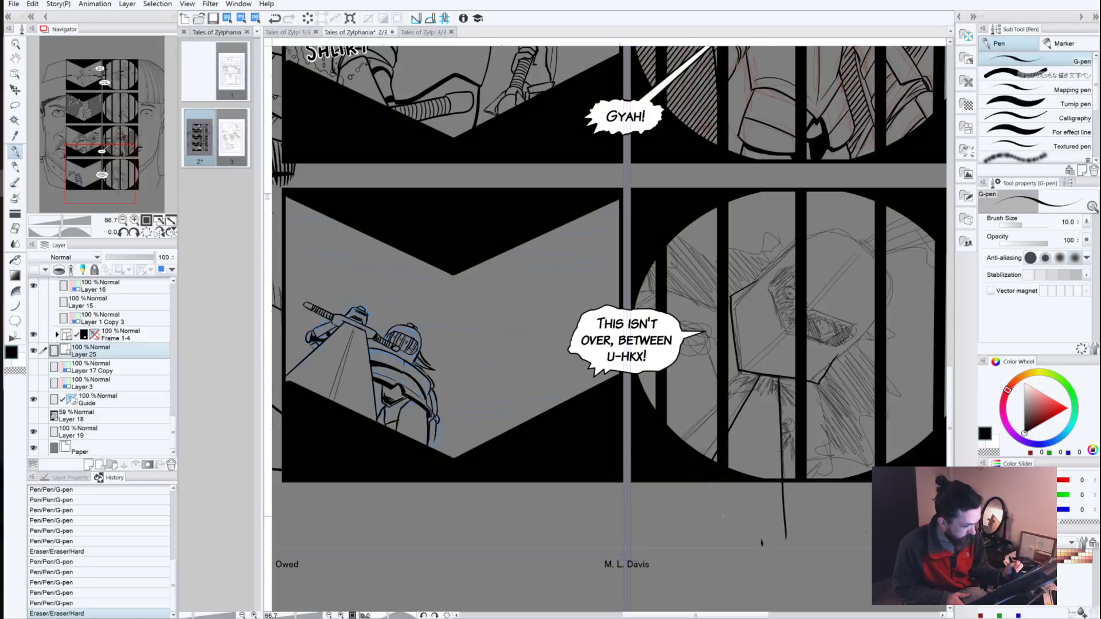
pyautogui.moveTo(784, 484); pyautogui.dragTo(752, 549)
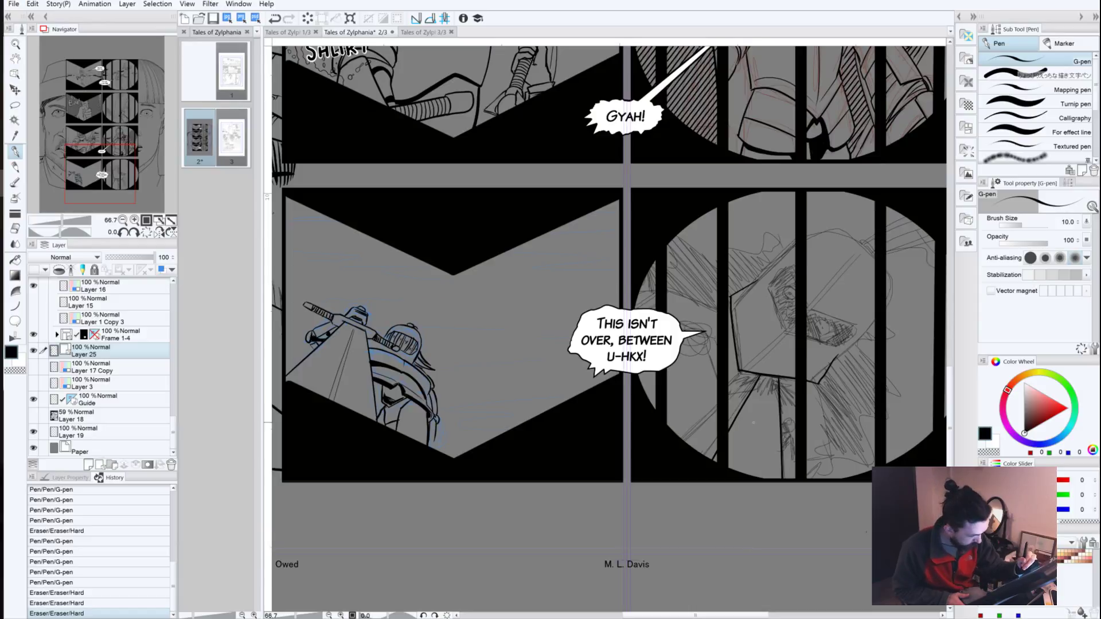
pyautogui.moveTo(758, 417); pyautogui.dragTo(727, 512)
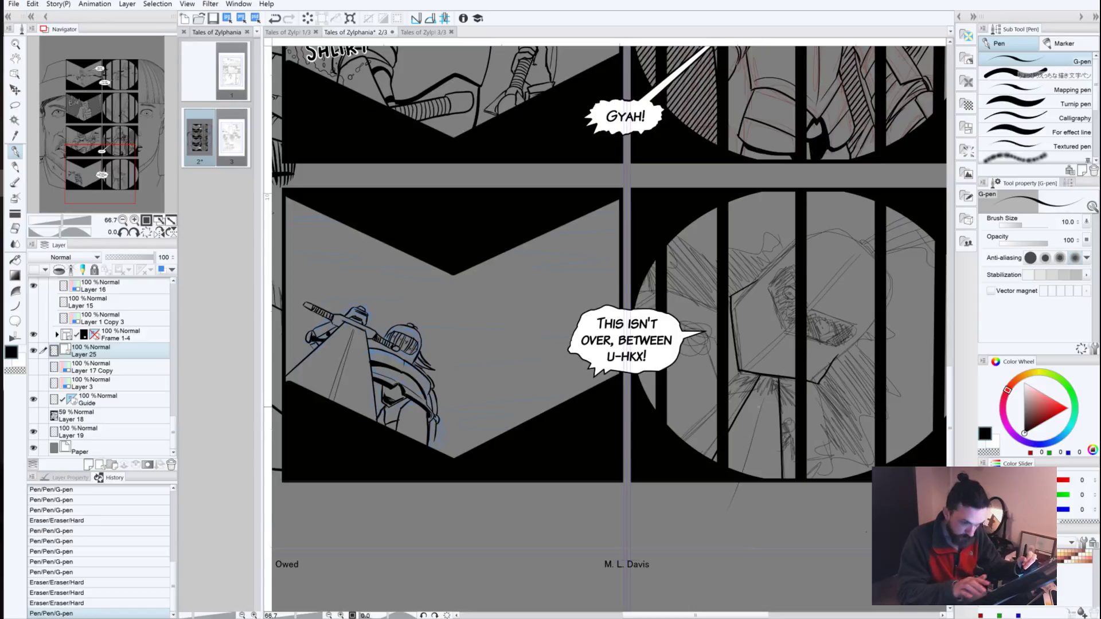
pyautogui.hotkey('ctrl', 'z')
pyautogui.moveTo(763, 400); pyautogui.dragTo(728, 520)
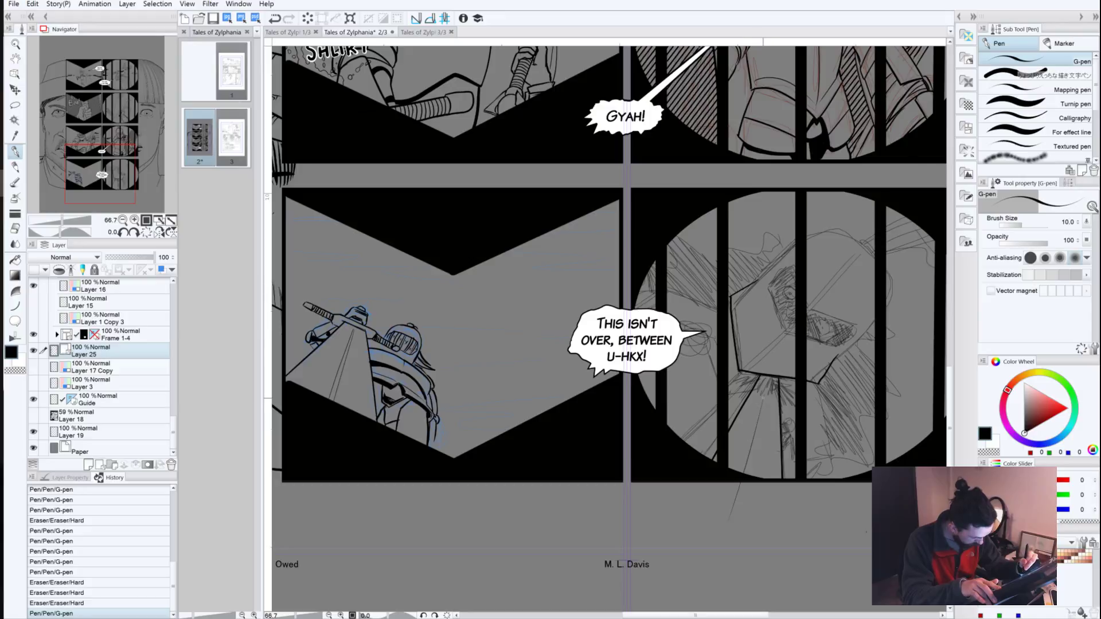
pyautogui.moveTo(762, 406); pyautogui.dragTo(746, 466)
pyautogui.hotkey('ctrl', 'z')
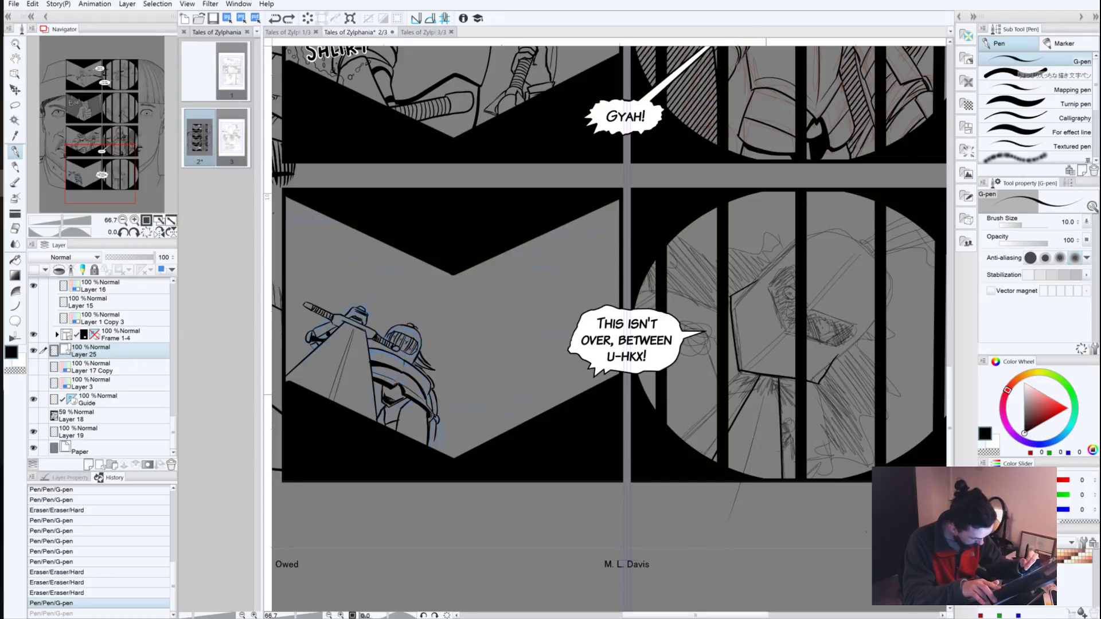
pyautogui.moveTo(762, 407); pyautogui.dragTo(749, 475)
pyautogui.hotkey('ctrl', 'z')
pyautogui.hotkey('ctrl', 'z')
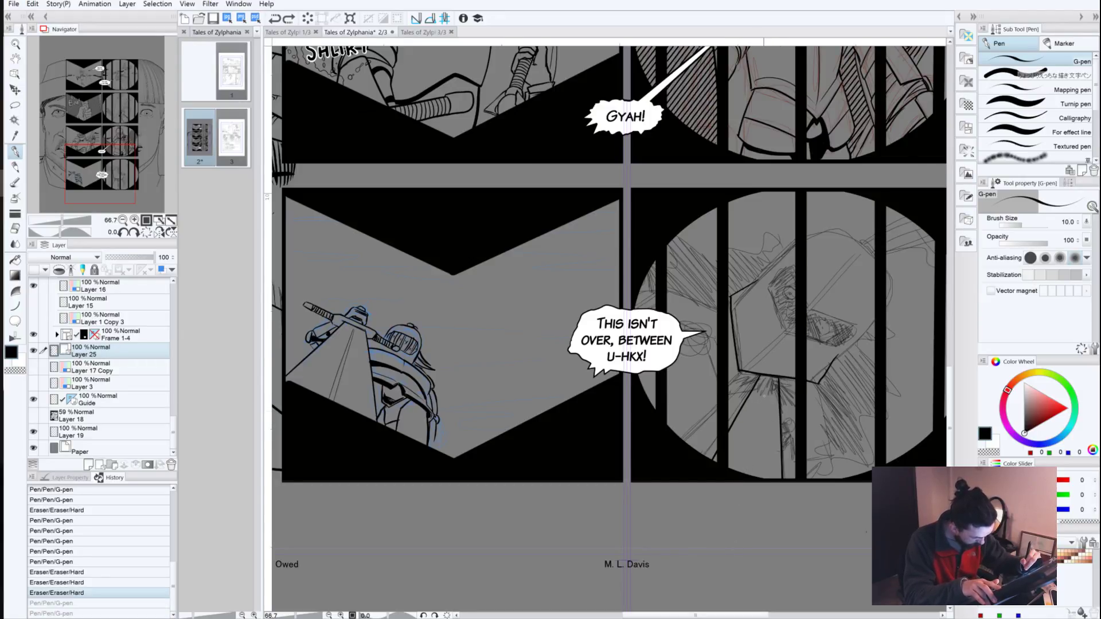
# Step: Ink thin lines running down between the two long lines below the masked head
pyautogui.moveTo(757, 414); pyautogui.dragTo(719, 521)
pyautogui.moveTo(763, 404); pyautogui.dragTo(727, 574)
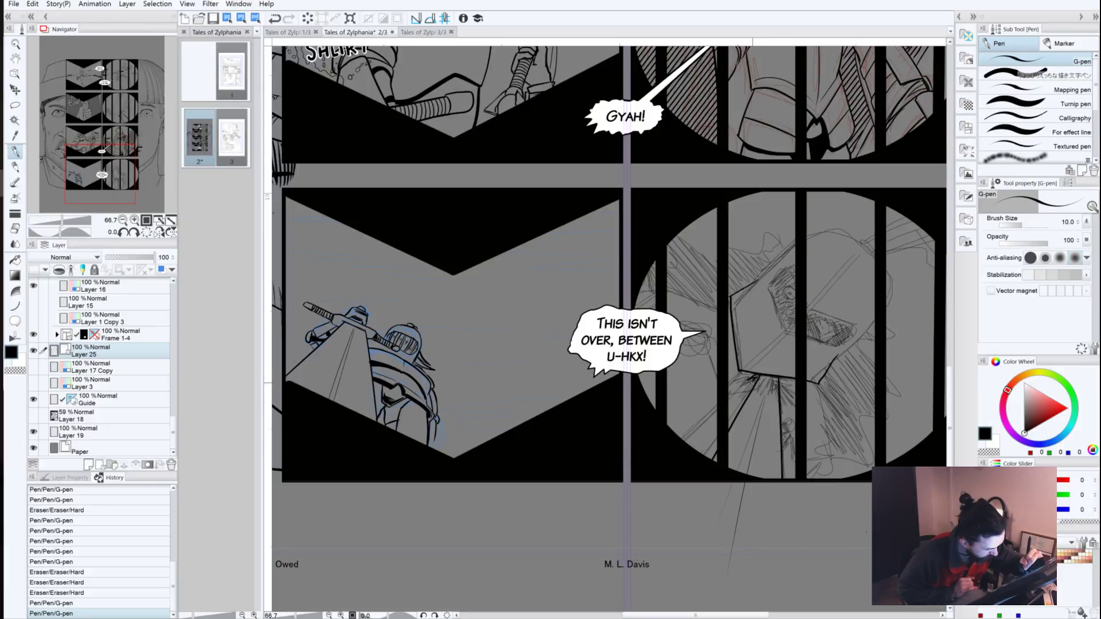
pyautogui.moveTo(752, 383); pyautogui.dragTo(756, 378)
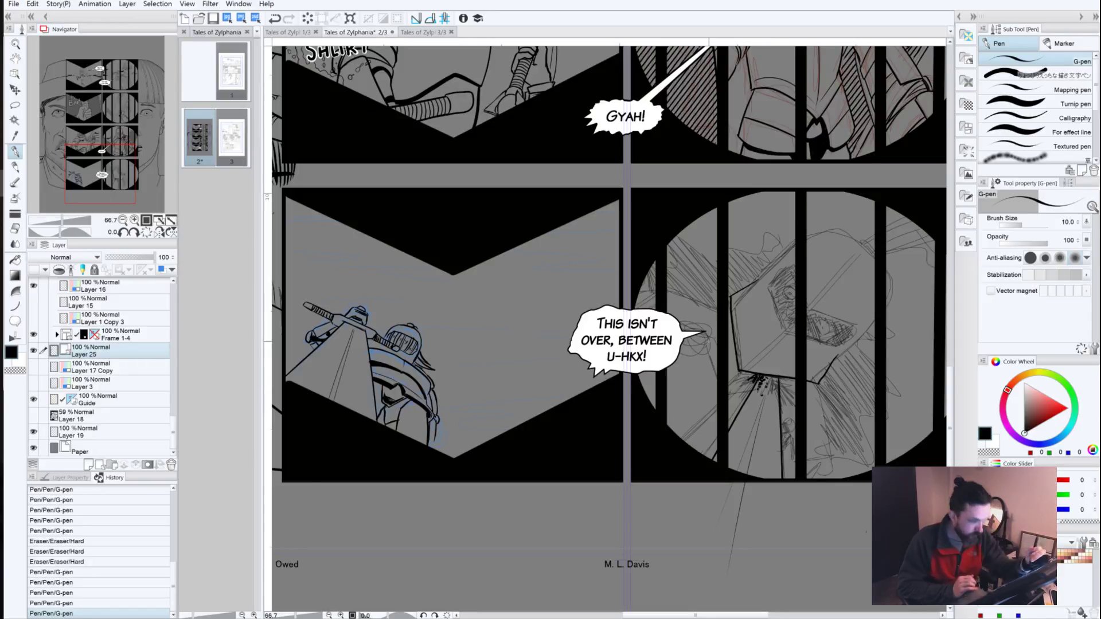
pyautogui.hotkey('ctrl', 'z')
pyautogui.hotkey('ctrl', 'z')
pyautogui.hotkey('ctrl', 'z')
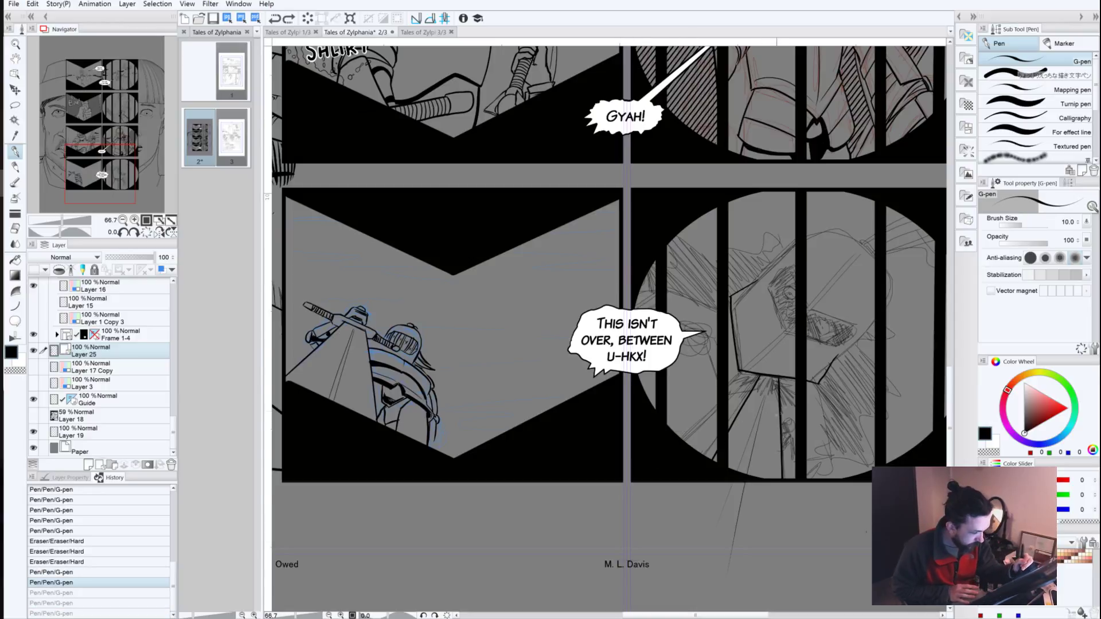
# Step: Ink the remaining long lines and pointed shape below the masked head, plus the lines extending from its left side
pyautogui.moveTo(779, 400)
pyautogui.mouseDown()
pyautogui.moveTo(800, 381)
pyautogui.moveTo(838, 370)
pyautogui.moveTo(846, 380)
pyautogui.moveTo(781, 405)
pyautogui.moveTo(831, 440)
pyautogui.moveTo(833, 488)
pyautogui.moveTo(785, 488)
pyautogui.mouseUp()
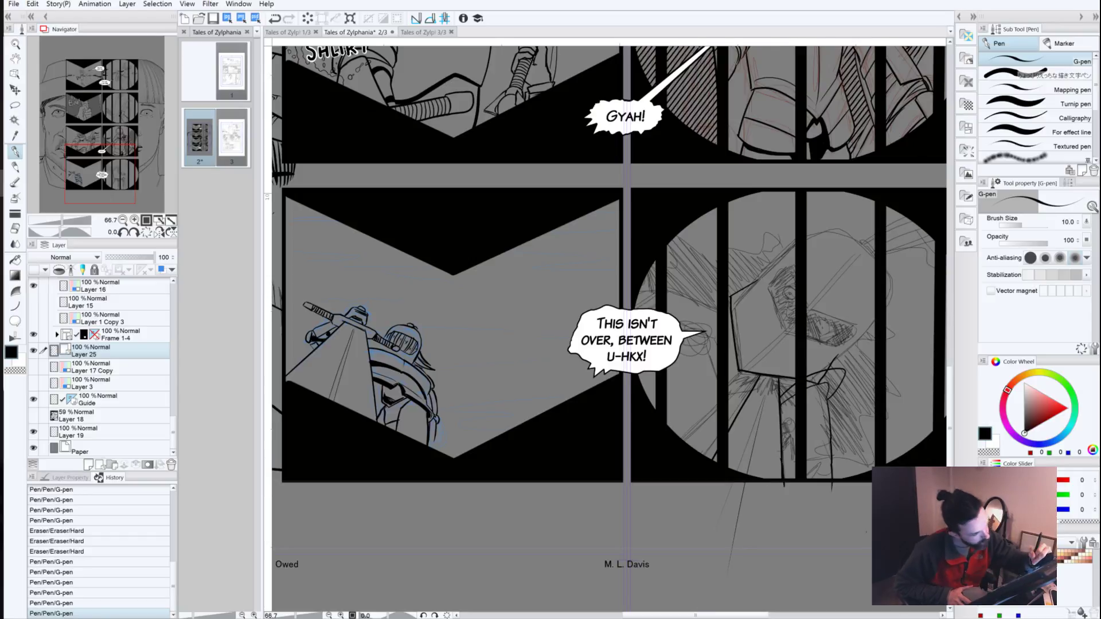
pyautogui.moveTo(711, 333)
pyautogui.mouseDown()
pyautogui.moveTo(738, 278)
pyautogui.moveTo(723, 281)
pyautogui.moveTo(709, 321)
pyautogui.moveTo(706, 291)
pyautogui.moveTo(645, 273)
pyautogui.mouseUp()
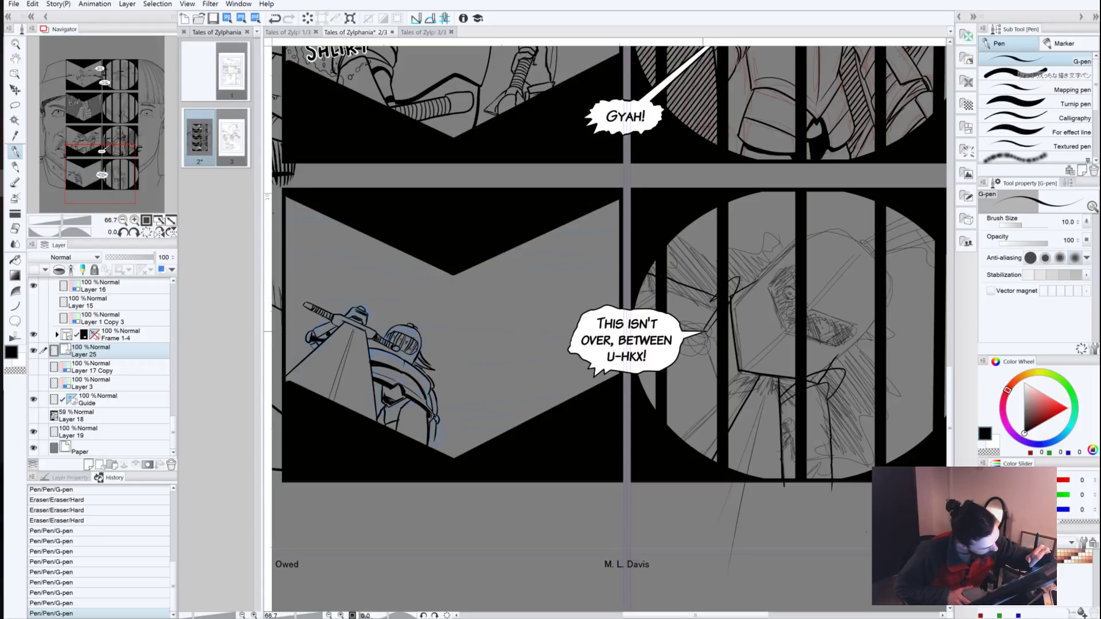
pyautogui.moveTo(694, 330); pyautogui.dragTo(635, 302)
# Step: Ink the small round shape beside the lower speech balloon's tail, undoing the first version and redrawing it with lighter lines
pyautogui.moveTo(710, 327); pyautogui.dragTo(692, 347)
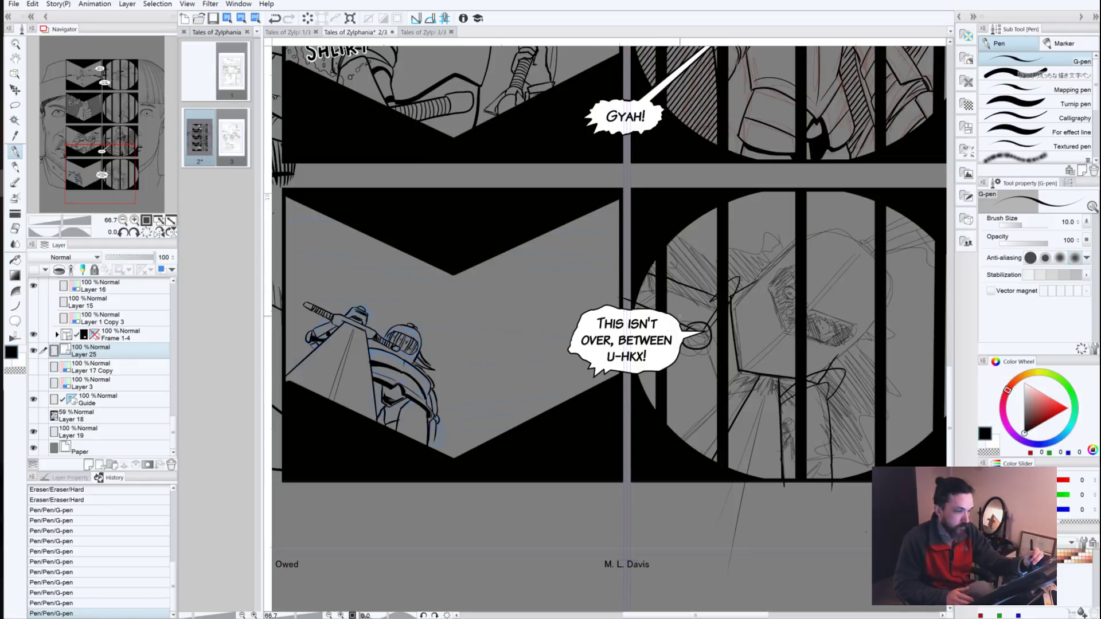
pyautogui.hotkey('ctrl', 'z')
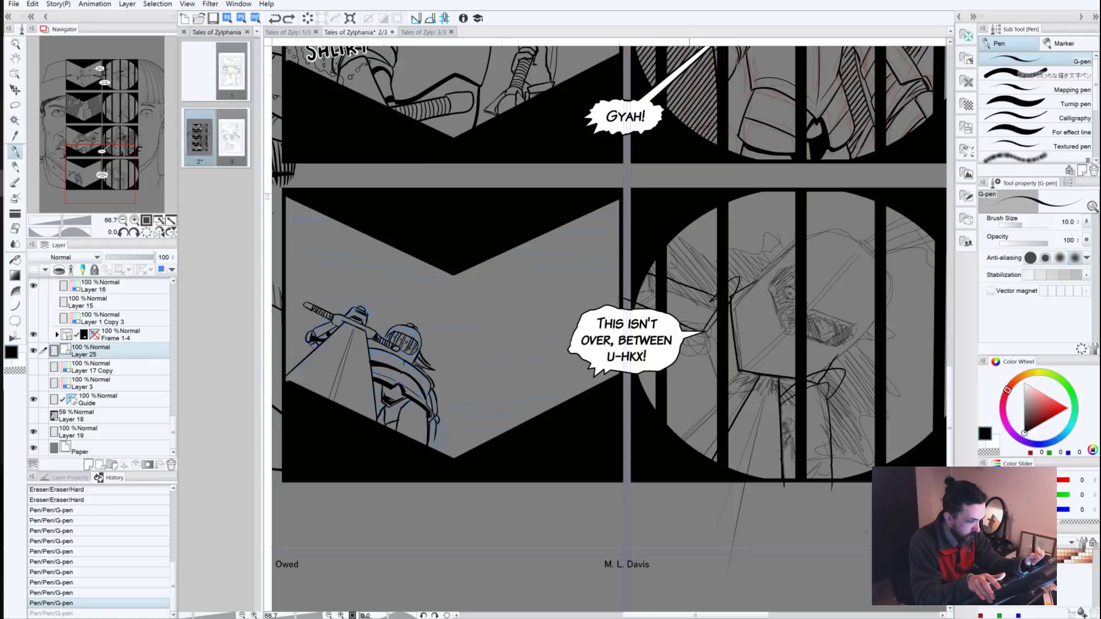
pyautogui.moveTo(697, 326)
pyautogui.mouseDown()
pyautogui.moveTo(713, 331)
pyautogui.moveTo(707, 348)
pyautogui.mouseUp()
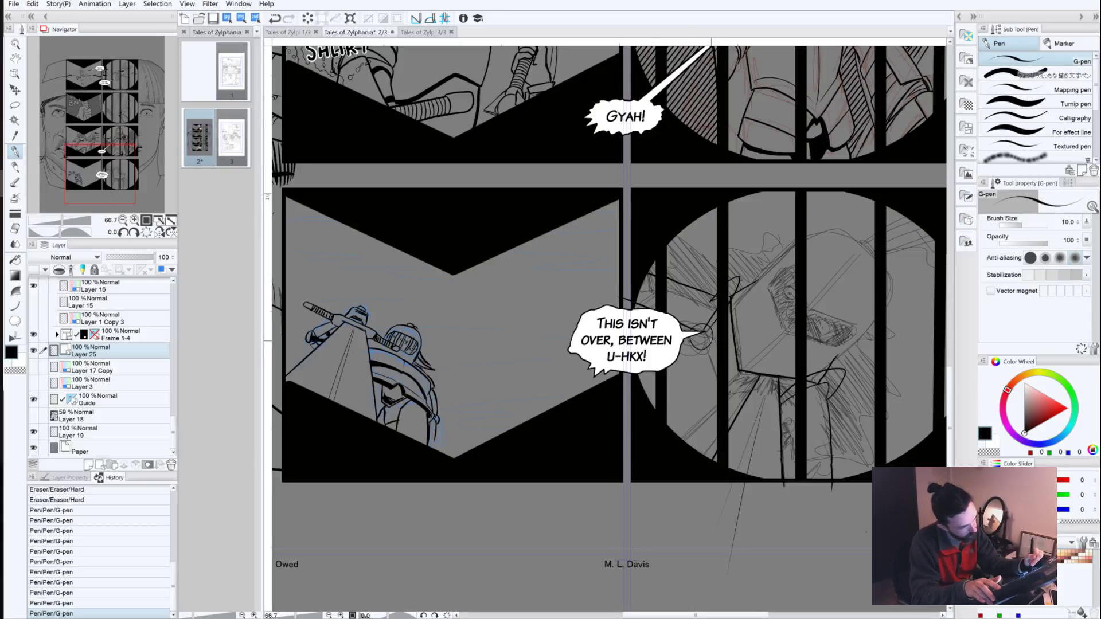
pyautogui.click(676, 343)
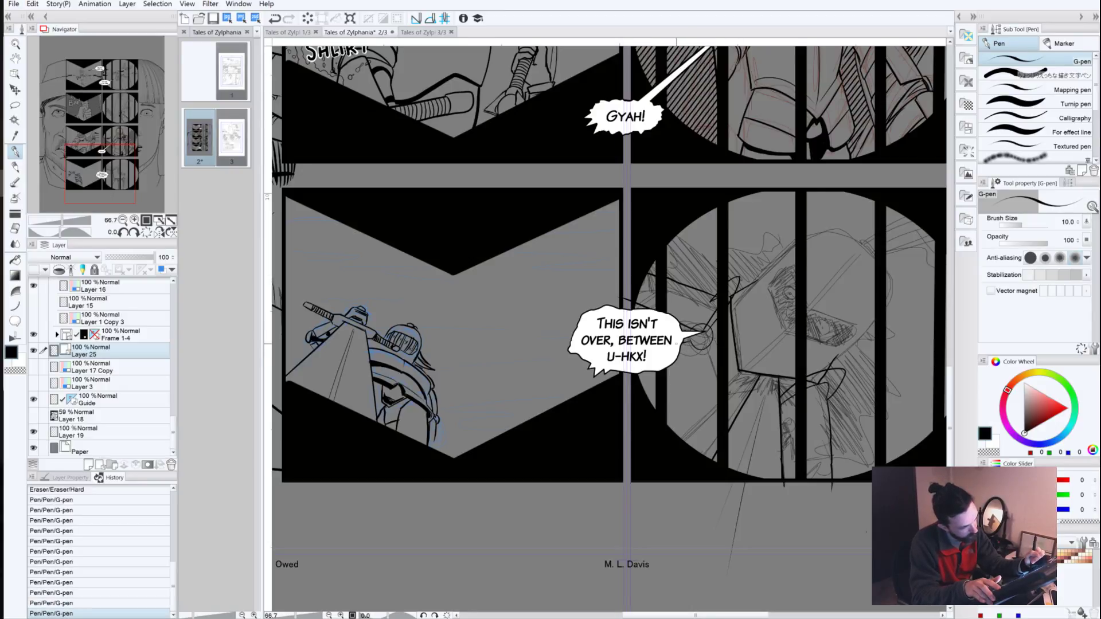
# Step: Erase small bits of ink on the masked figure near the tip of the "GYAH!" balloon's tail in the circular panel above
pyautogui.moveTo(693, 234); pyautogui.dragTo(652, 455)
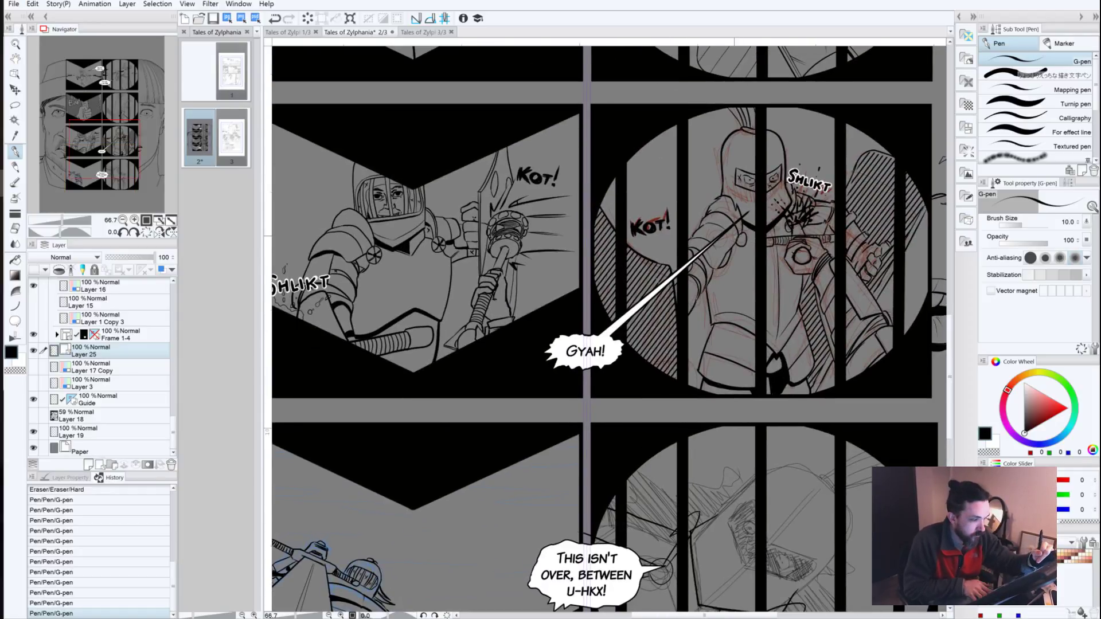
pyautogui.click(742, 240)
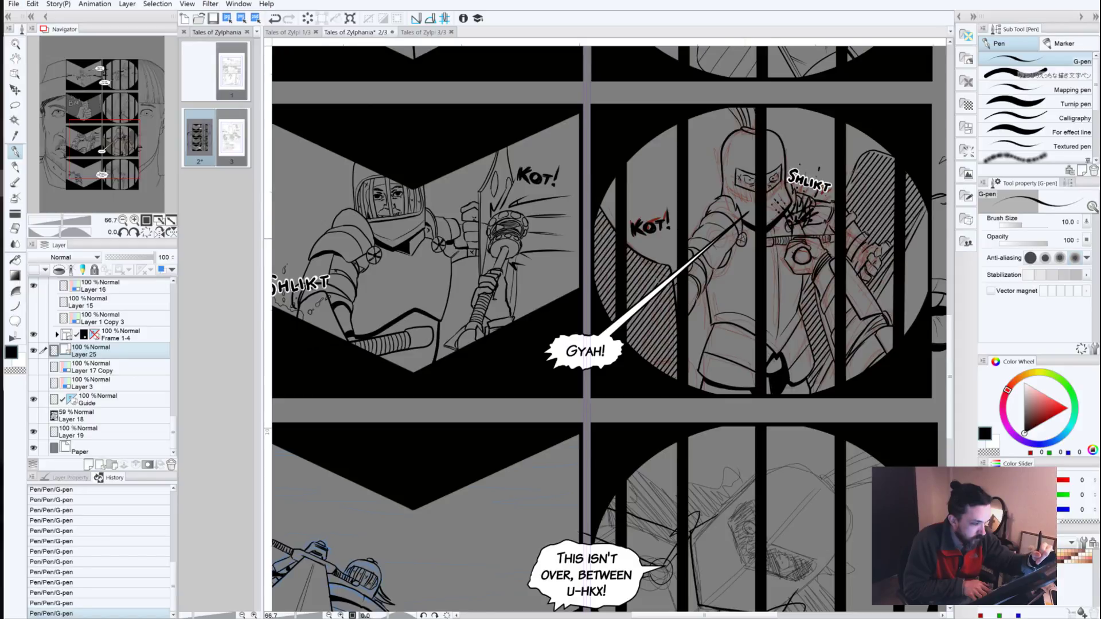
pyautogui.click(742, 240)
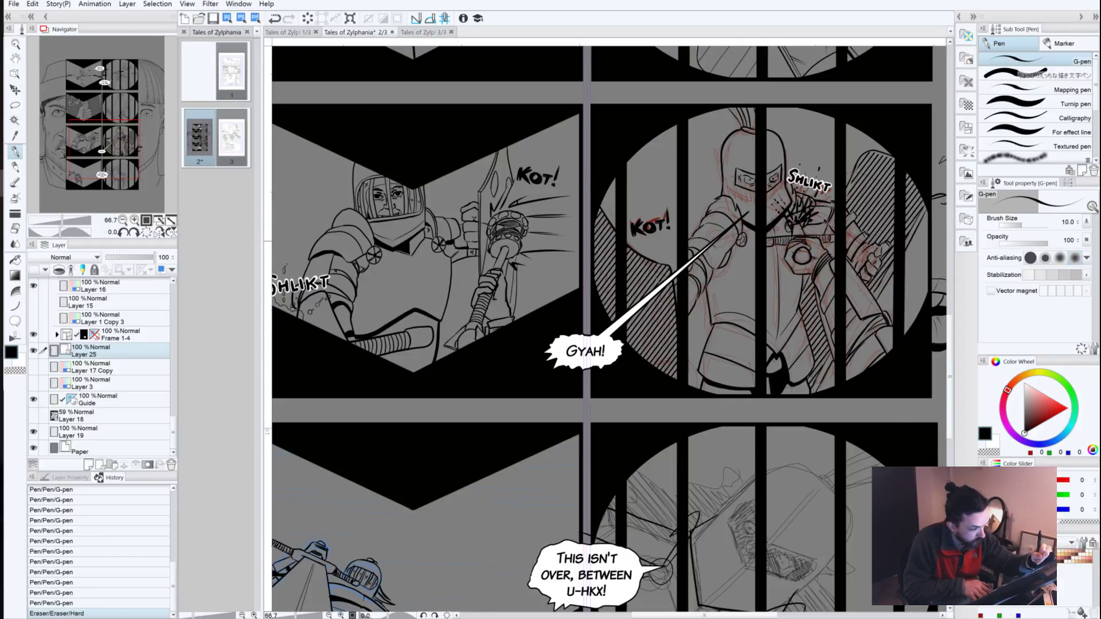
pyautogui.click(742, 241)
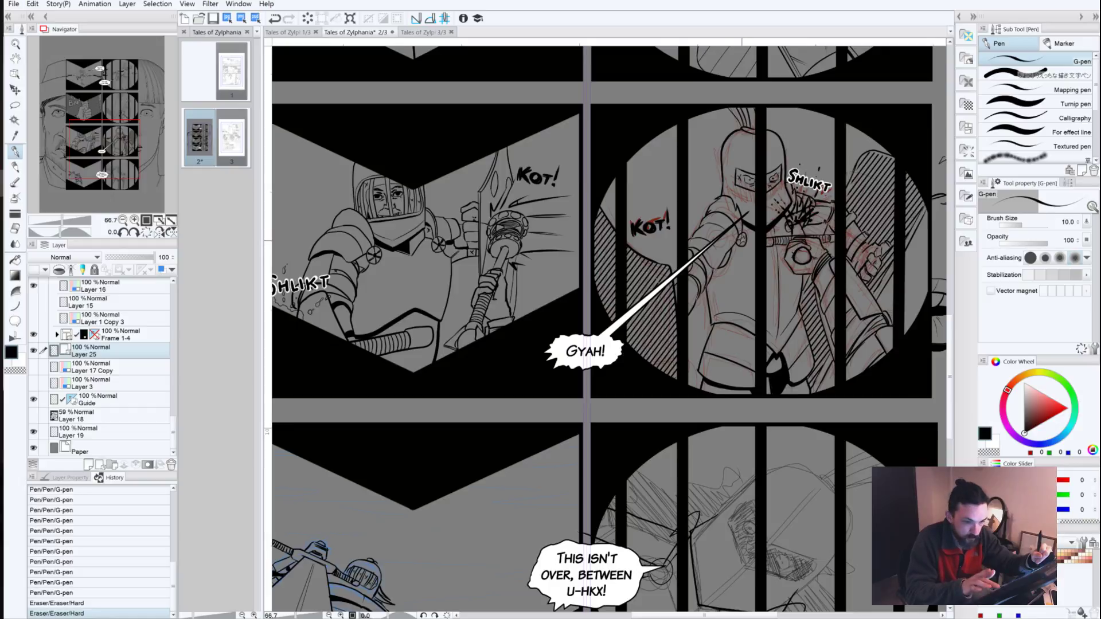
pyautogui.hotkey('ctrl', 'z')
pyautogui.hotkey('ctrl', 'y')
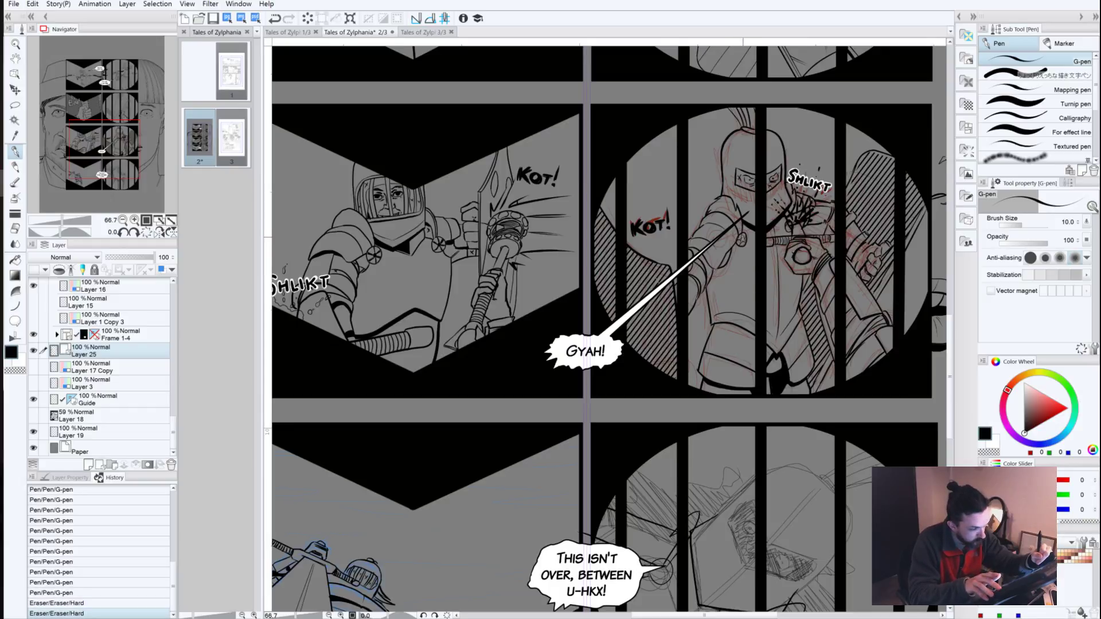
pyautogui.click(743, 237)
pyautogui.click(743, 237)
pyautogui.click(742, 240)
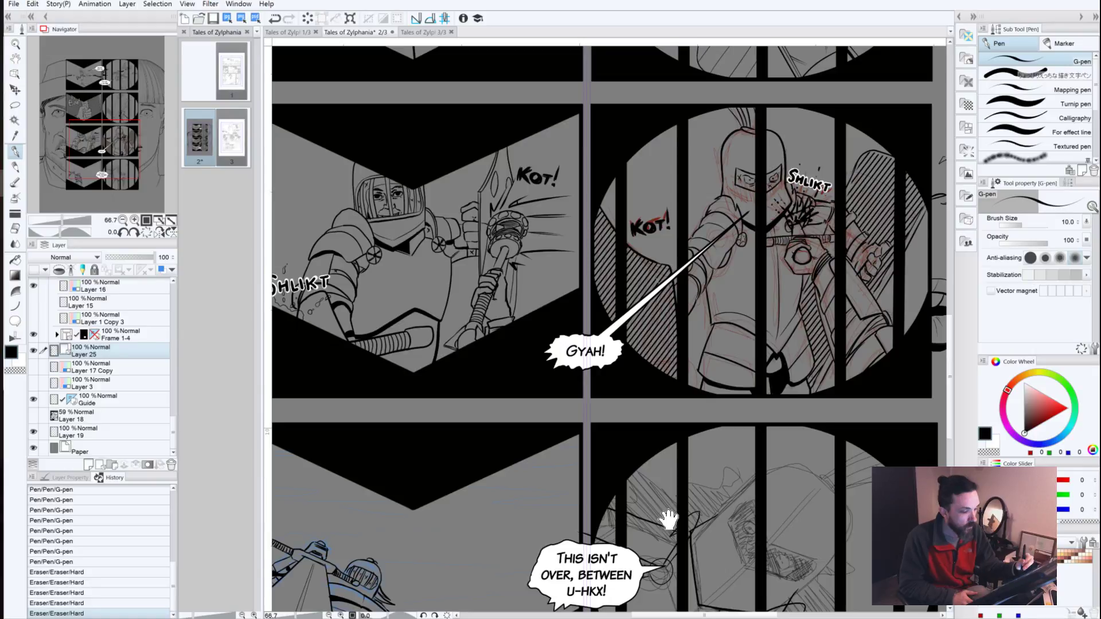
# Step: Ink the right side and top of the masked head in the bottom circular panel, including the ponytail strands
pyautogui.moveTo(671, 415); pyautogui.dragTo(686, 237)
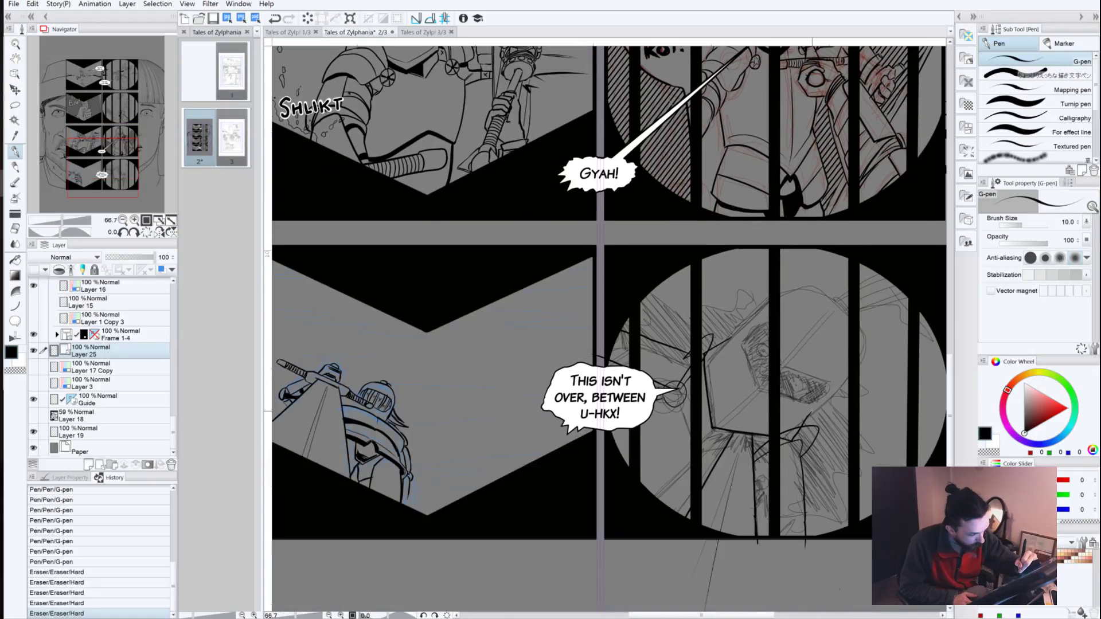
pyautogui.moveTo(818, 406)
pyautogui.mouseDown()
pyautogui.moveTo(851, 372)
pyautogui.moveTo(861, 336)
pyautogui.mouseUp()
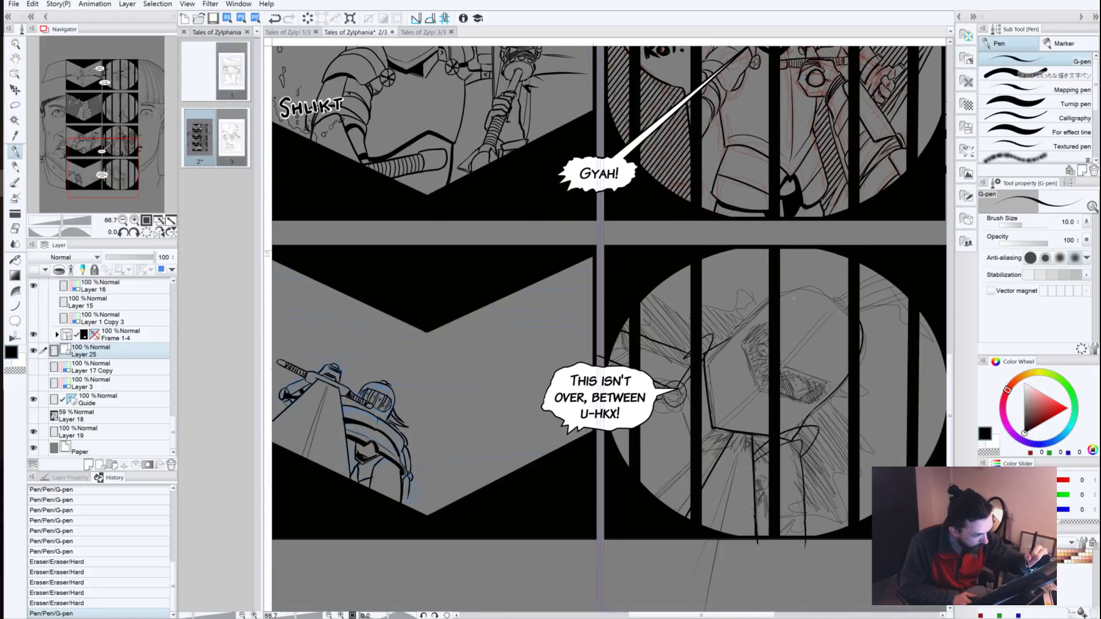
pyautogui.moveTo(733, 334)
pyautogui.mouseDown()
pyautogui.moveTo(802, 287)
pyautogui.moveTo(842, 294)
pyautogui.moveTo(847, 313)
pyautogui.moveTo(838, 293)
pyautogui.moveTo(907, 311)
pyautogui.mouseUp()
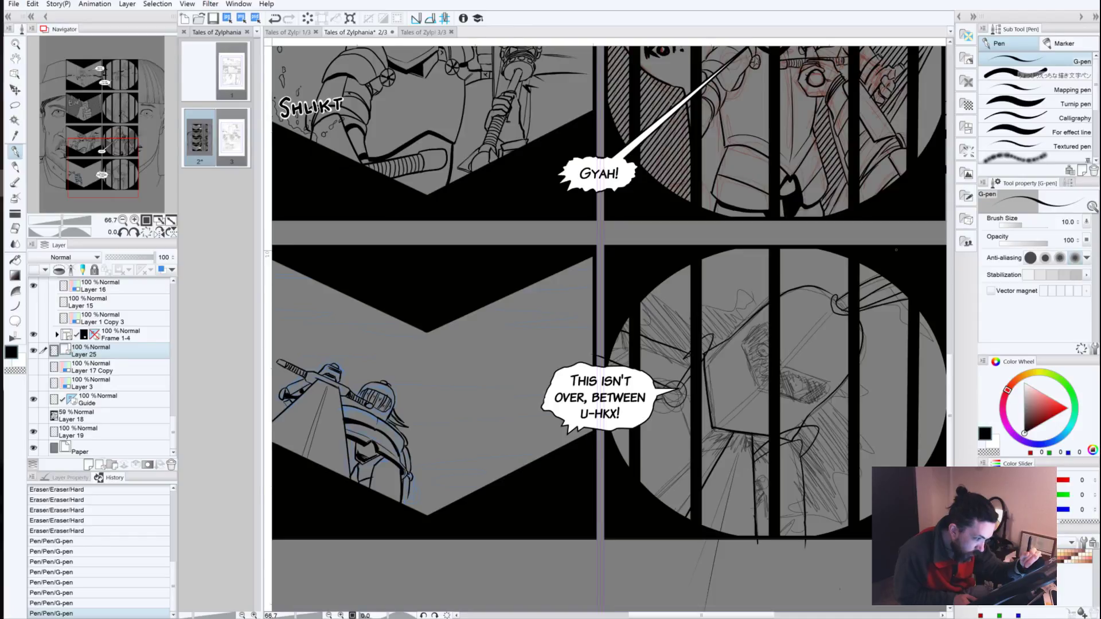
# Step: Ink the end of the ponytail at the circular panel's right edge, replacing the first attempt with a pointed shape
pyautogui.moveTo(938, 351); pyautogui.dragTo(929, 334)
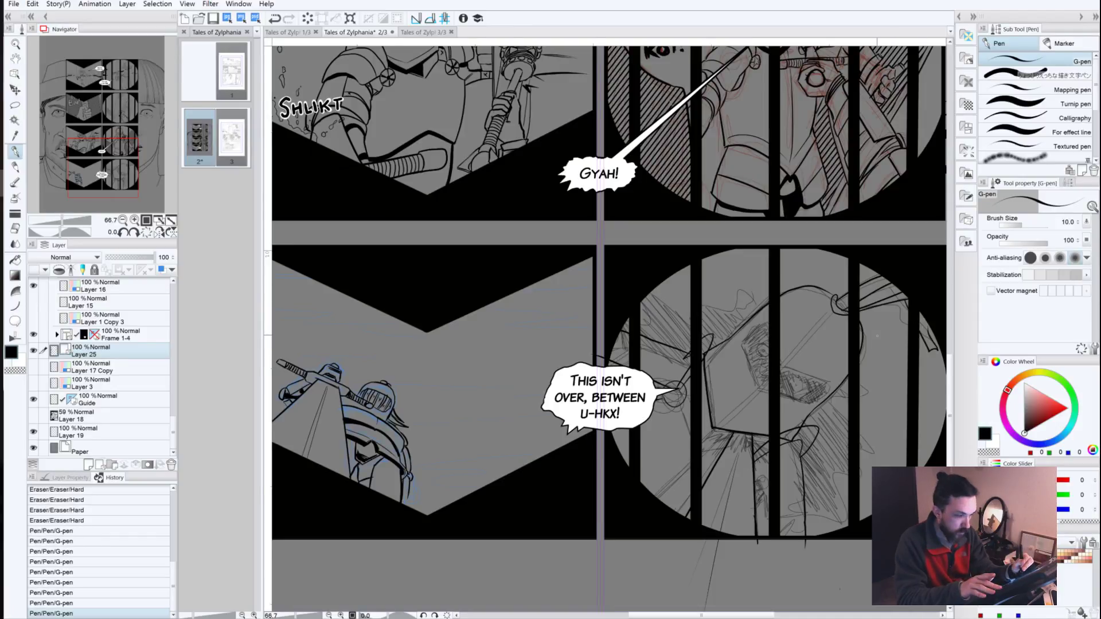
pyautogui.hotkey('ctrl', 'z')
pyautogui.moveTo(927, 357); pyautogui.dragTo(921, 317)
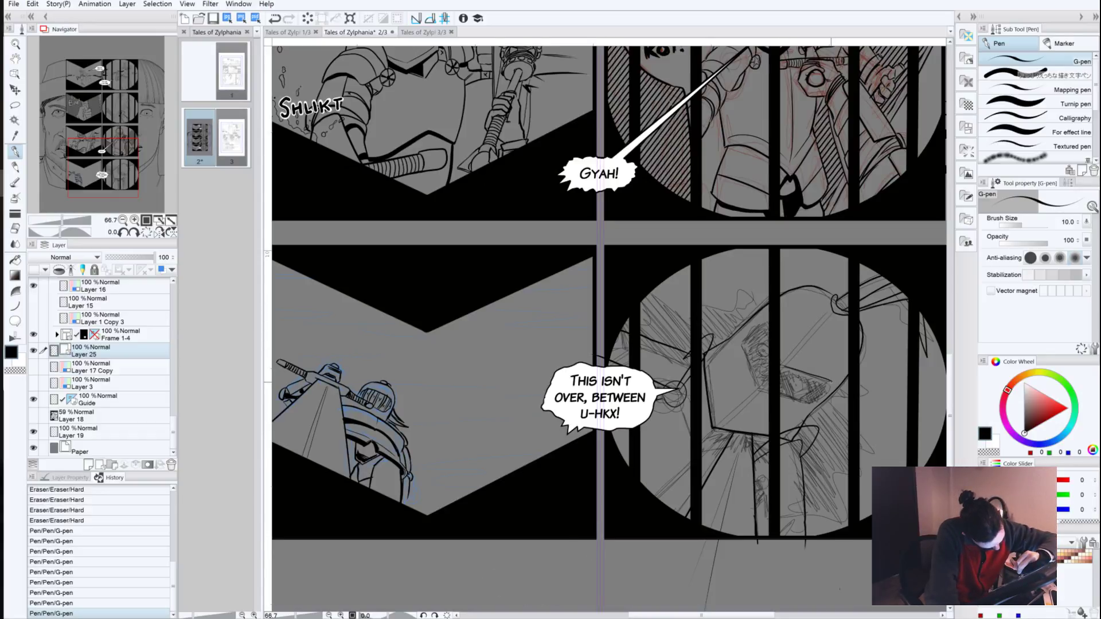
# Step: Undo the last stroke and ink the outline of the mask's eye opening over the sketch
pyautogui.hotkey('ctrl', 'z')
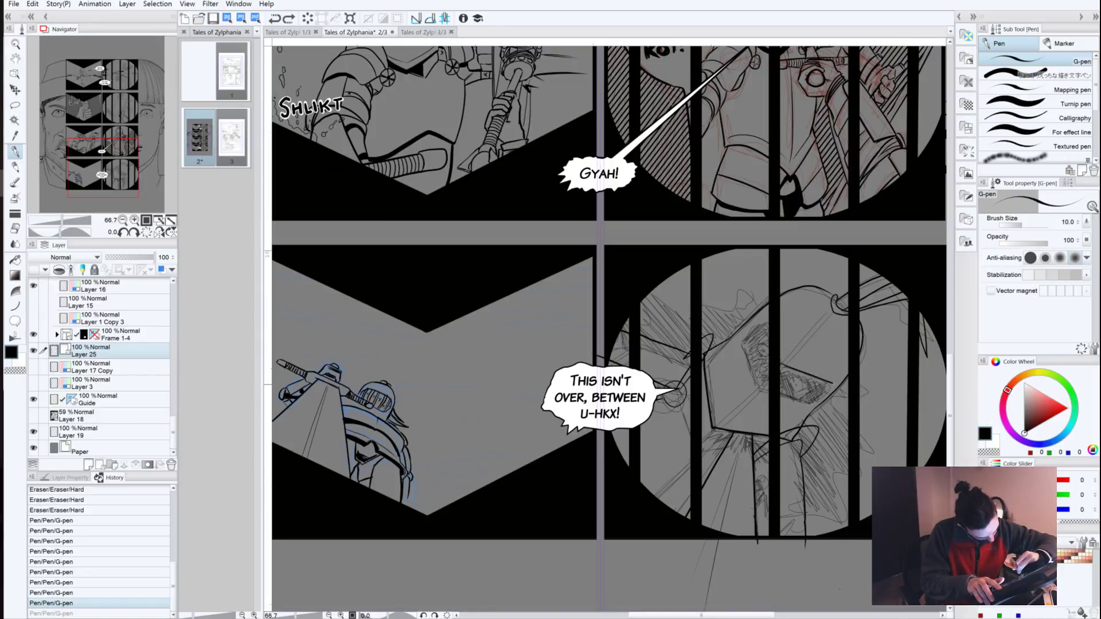
pyautogui.moveTo(833, 383); pyautogui.dragTo(796, 413)
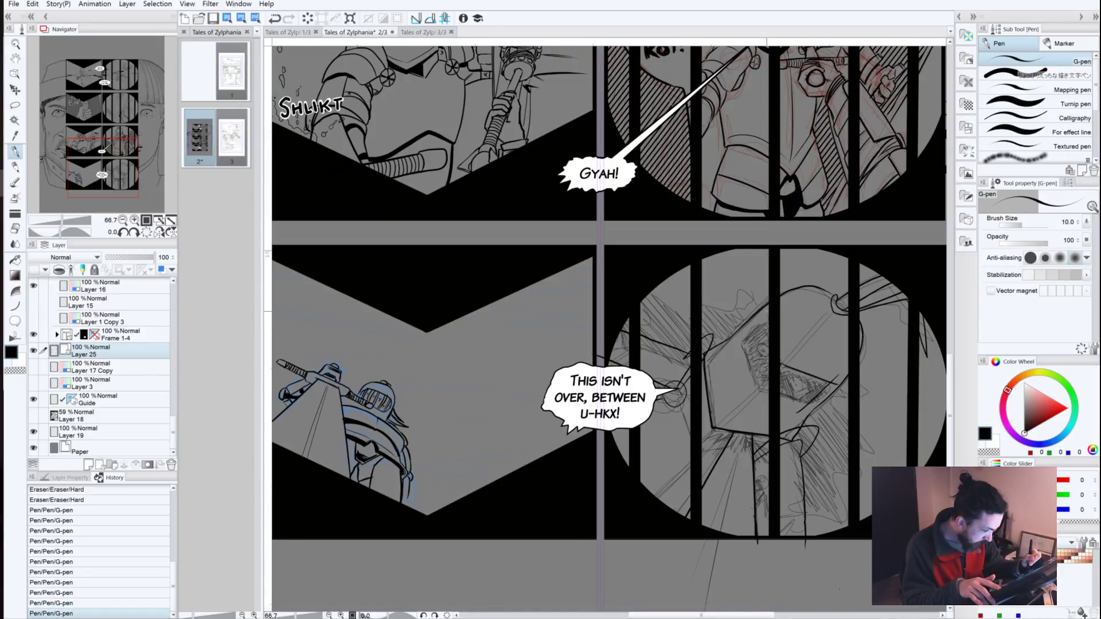
pyautogui.moveTo(766, 311)
pyautogui.mouseDown()
pyautogui.moveTo(742, 347)
pyautogui.moveTo(758, 395)
pyautogui.moveTo(746, 389)
pyautogui.mouseUp()
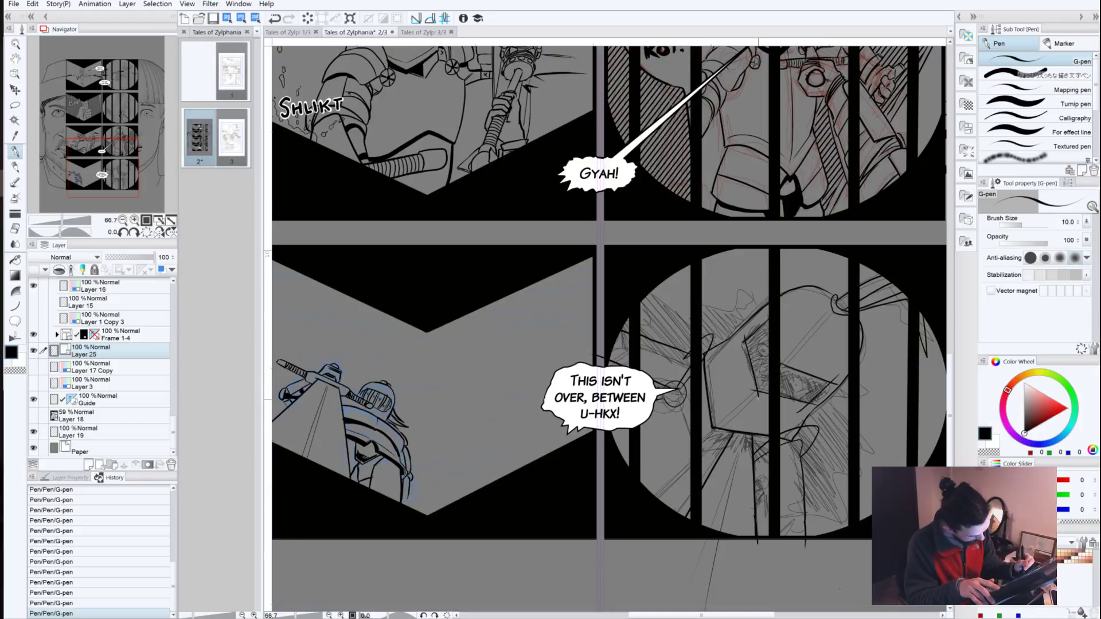
# Step: Erase small bits of ink around the mask's eye opening on the masked head in the bottom circular panel
pyautogui.moveTo(753, 394); pyautogui.dragTo(741, 394)
pyautogui.moveTo(745, 338); pyautogui.dragTo(742, 342)
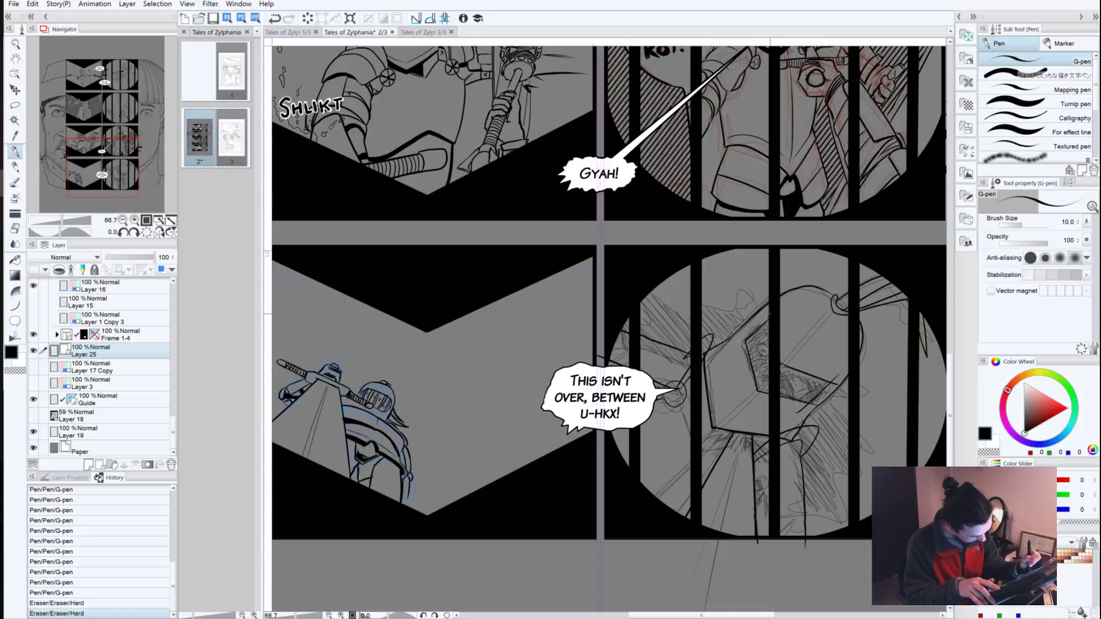
pyautogui.click(770, 314)
pyautogui.moveTo(832, 375); pyautogui.dragTo(837, 383)
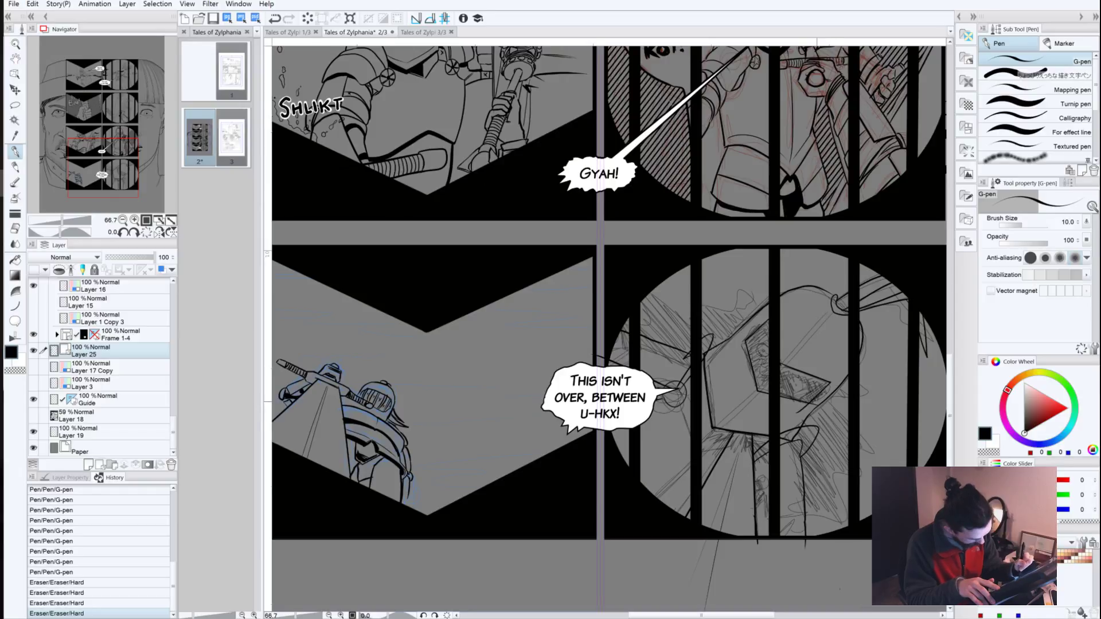
pyautogui.moveTo(776, 417); pyautogui.dragTo(780, 422)
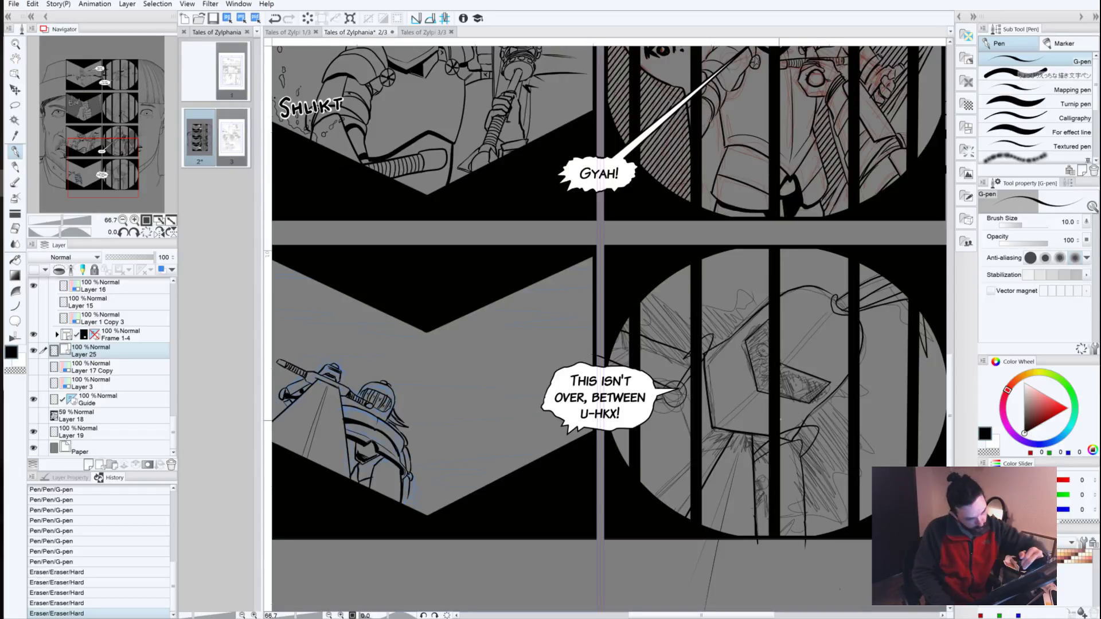
# Step: Ink both eyes inside the mask's eye opening over the sketch, redoing one stroke of the upper eye
pyautogui.click(791, 381)
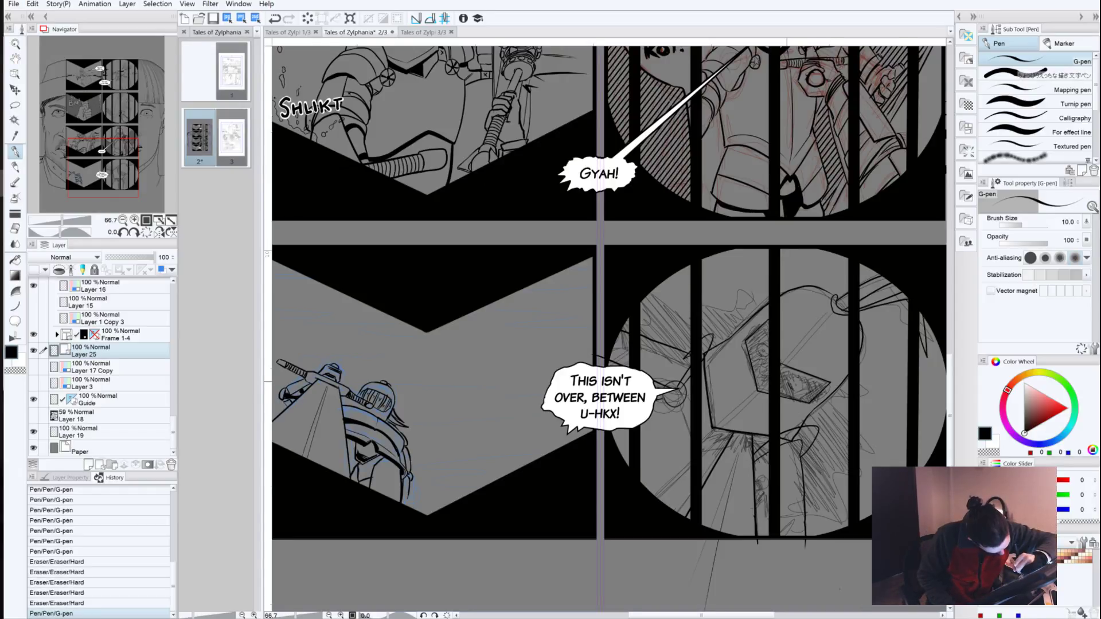
pyautogui.click(792, 378)
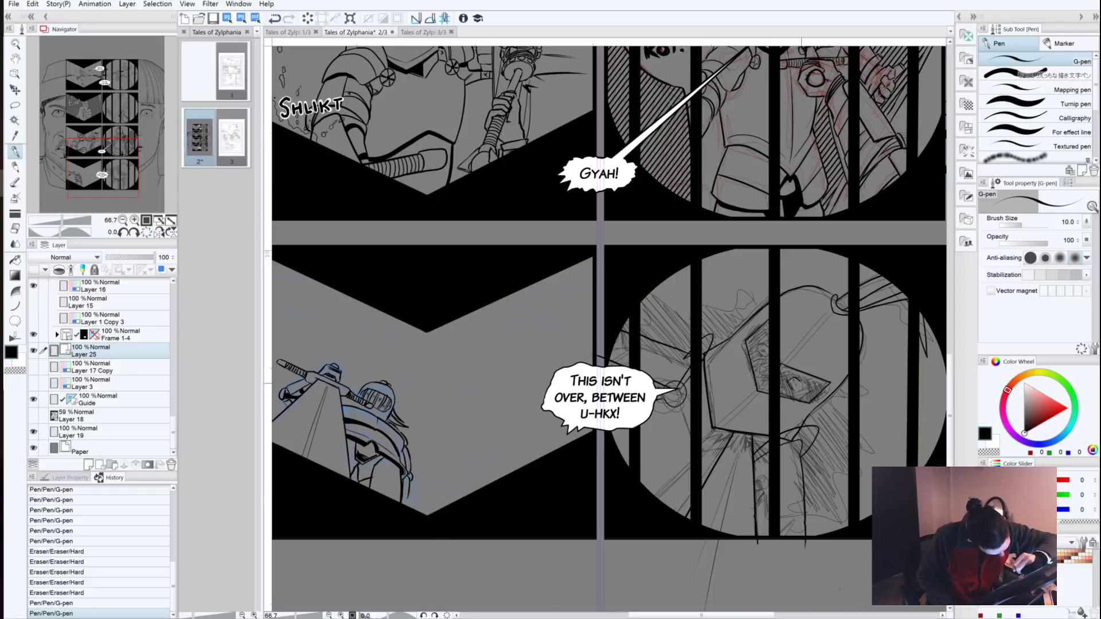
pyautogui.moveTo(789, 383); pyautogui.dragTo(795, 379)
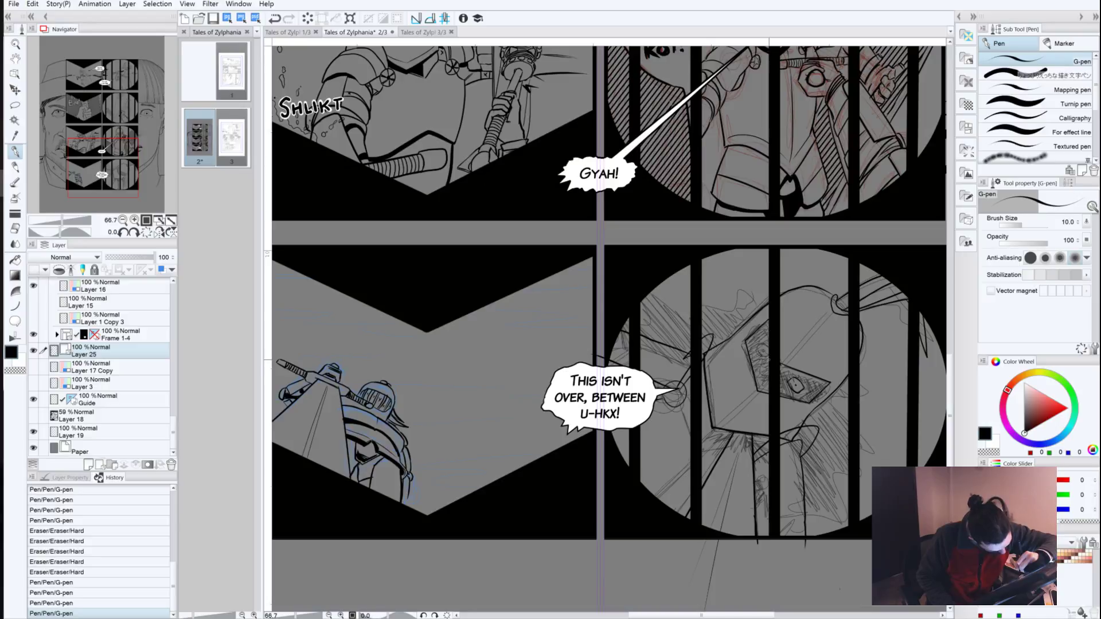
pyautogui.moveTo(782, 364); pyautogui.dragTo(773, 344)
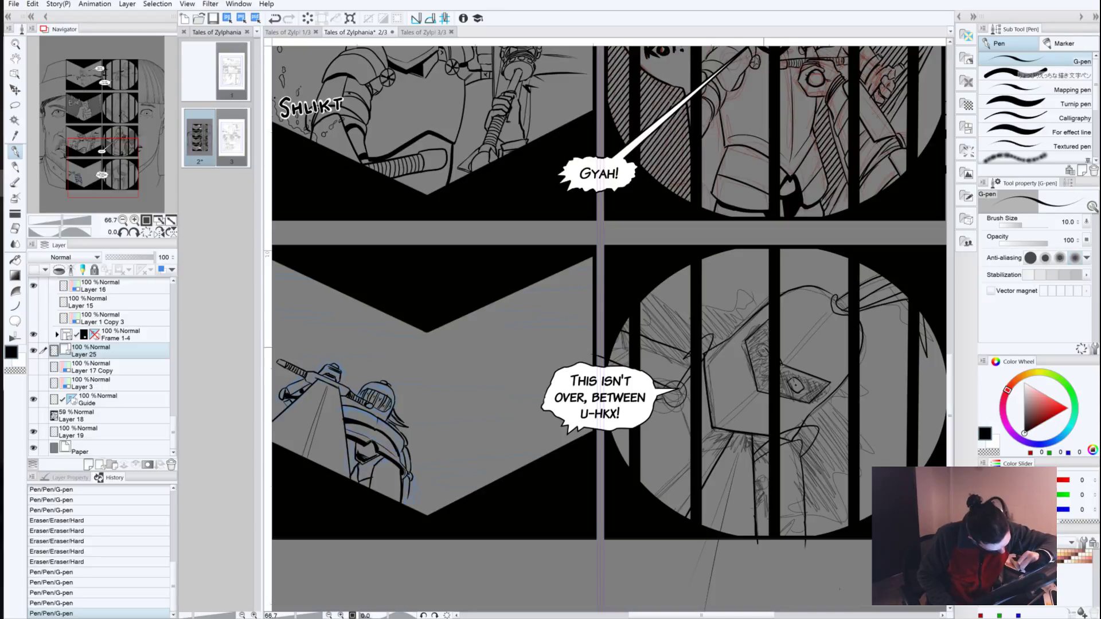
pyautogui.moveTo(764, 347); pyautogui.dragTo(766, 356)
pyautogui.hotkey('ctrl', 'z')
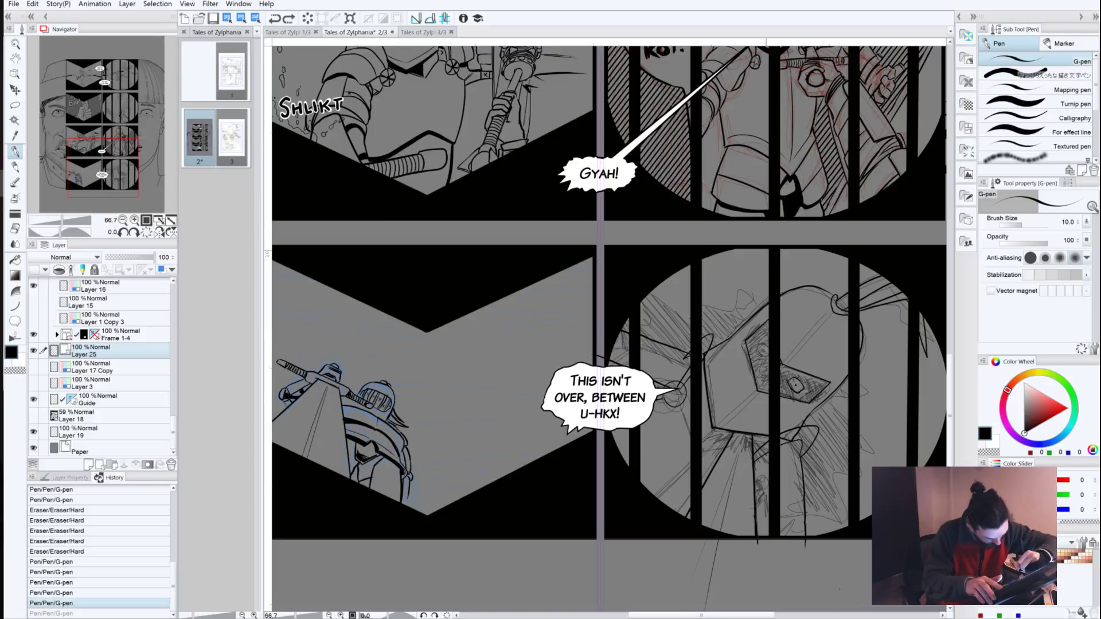
pyautogui.moveTo(760, 345)
pyautogui.mouseDown()
pyautogui.moveTo(766, 358)
pyautogui.moveTo(761, 348)
pyautogui.mouseUp()
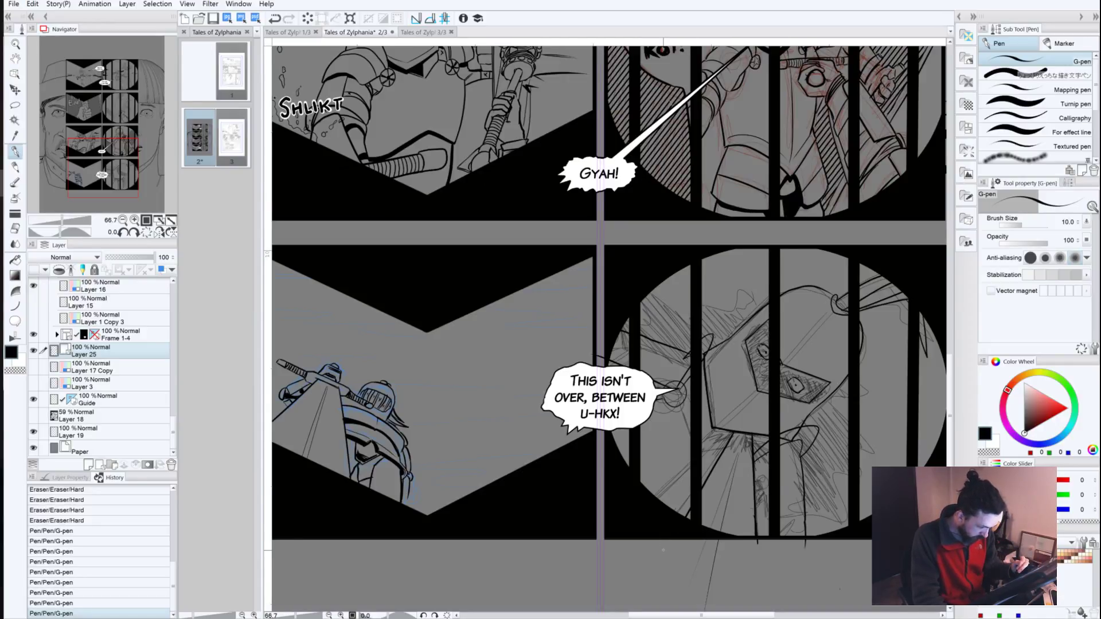
# Step: Ink details on the masked figure's raised arm and body below the mask, erasing a stray bit near the circular panel's left edge
pyautogui.moveTo(781, 484)
pyautogui.mouseDown()
pyautogui.moveTo(805, 488)
pyautogui.moveTo(790, 523)
pyautogui.mouseUp()
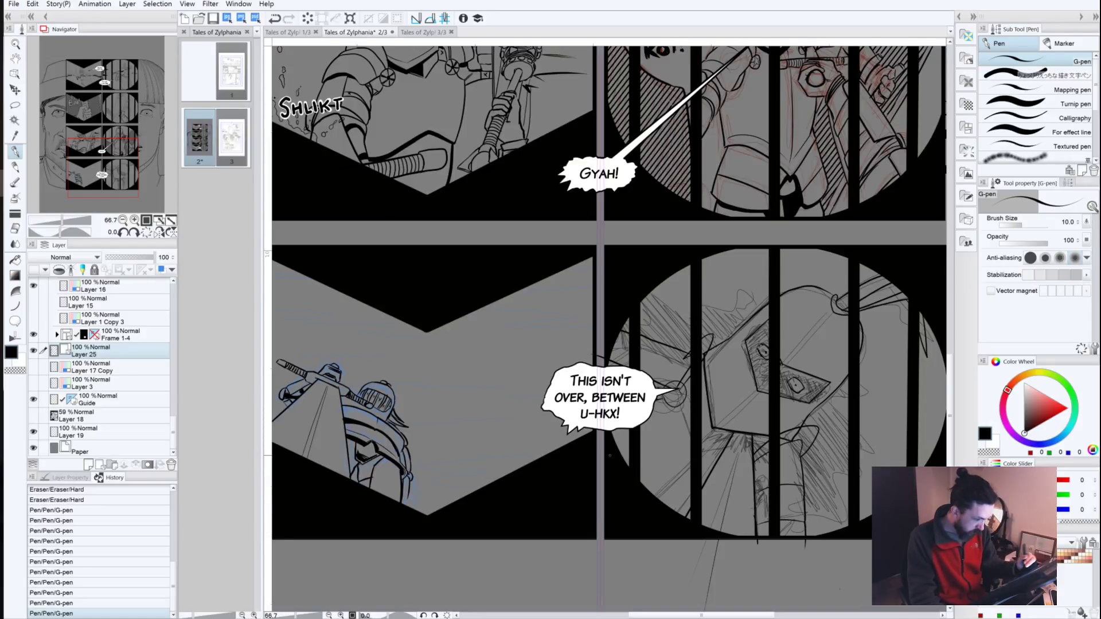
pyautogui.moveTo(664, 347); pyautogui.dragTo(647, 372)
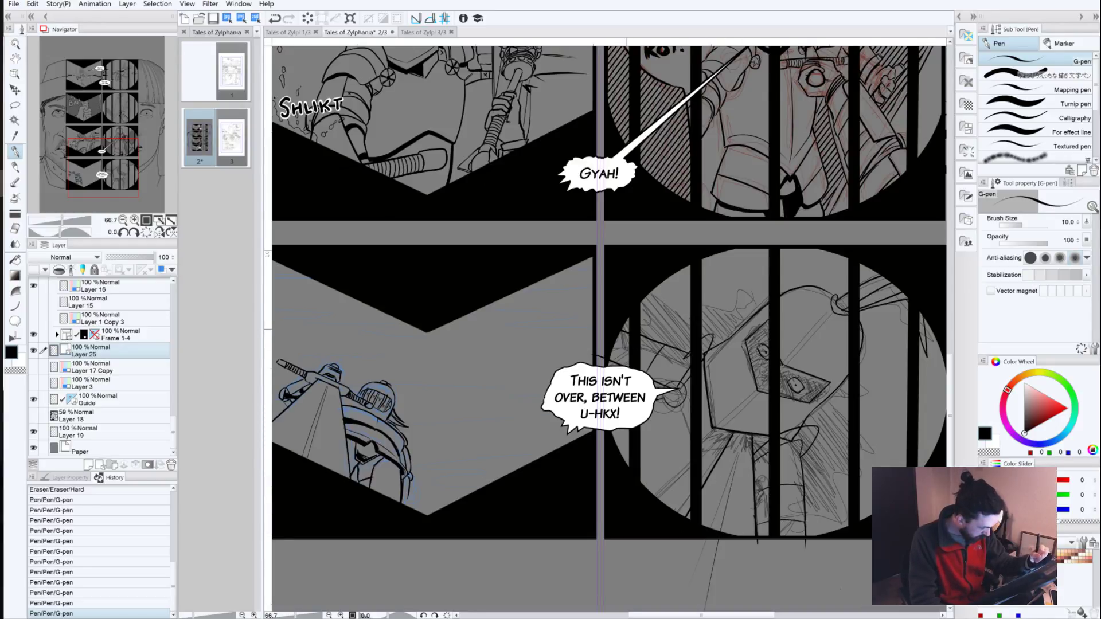
pyautogui.moveTo(627, 330); pyautogui.dragTo(613, 361)
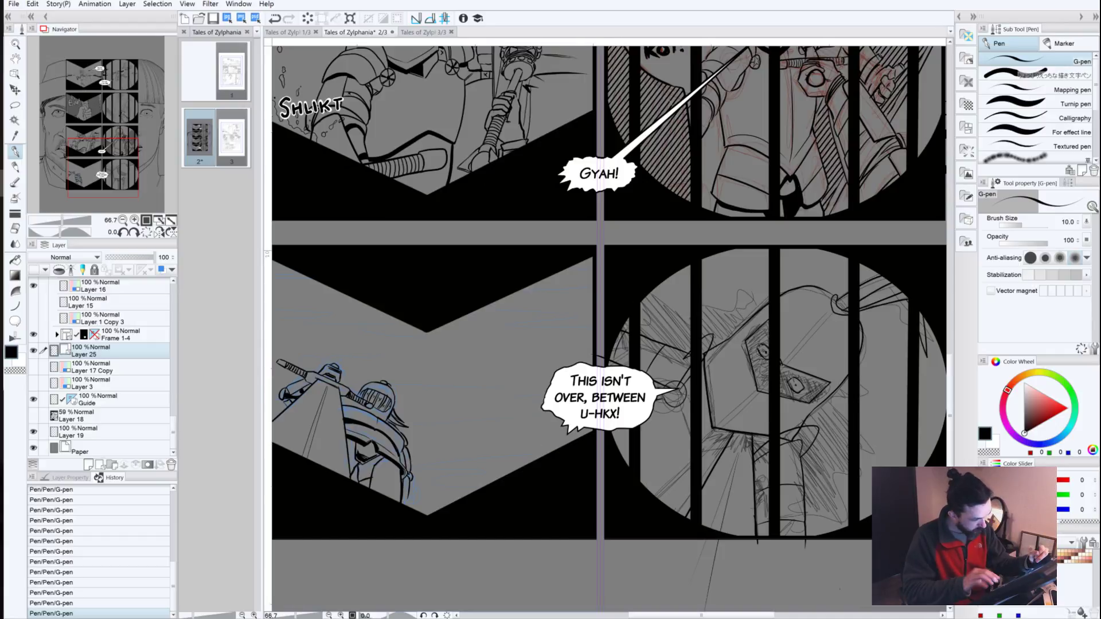
pyautogui.hotkey('ctrl', 'z')
pyautogui.hotkey('ctrl', 'y')
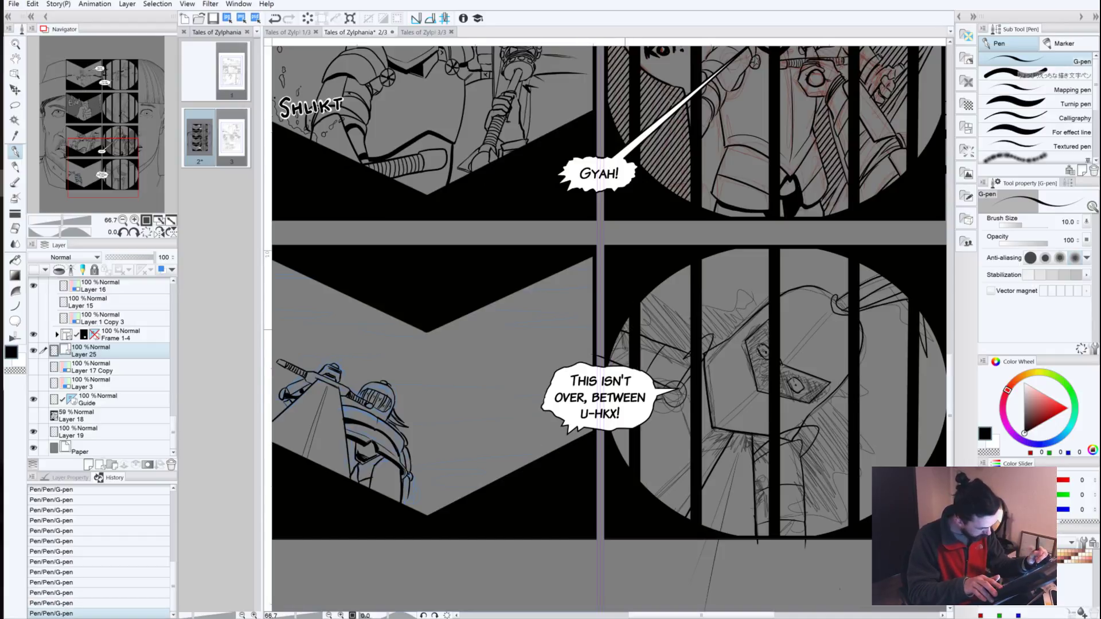
pyautogui.click(625, 328)
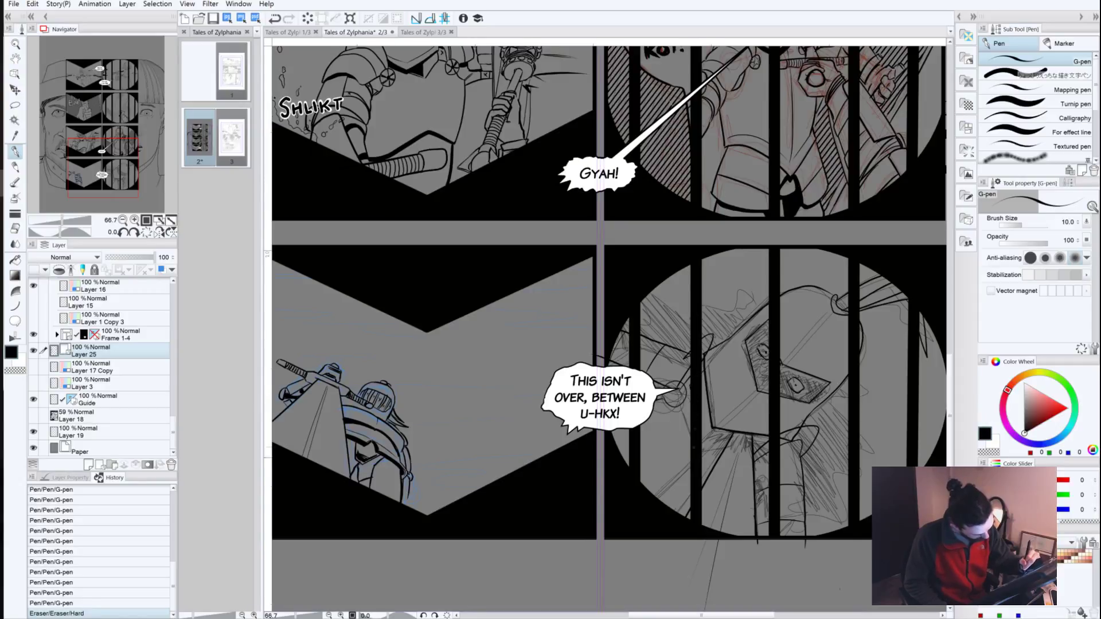
pyautogui.moveTo(695, 455); pyautogui.dragTo(711, 444)
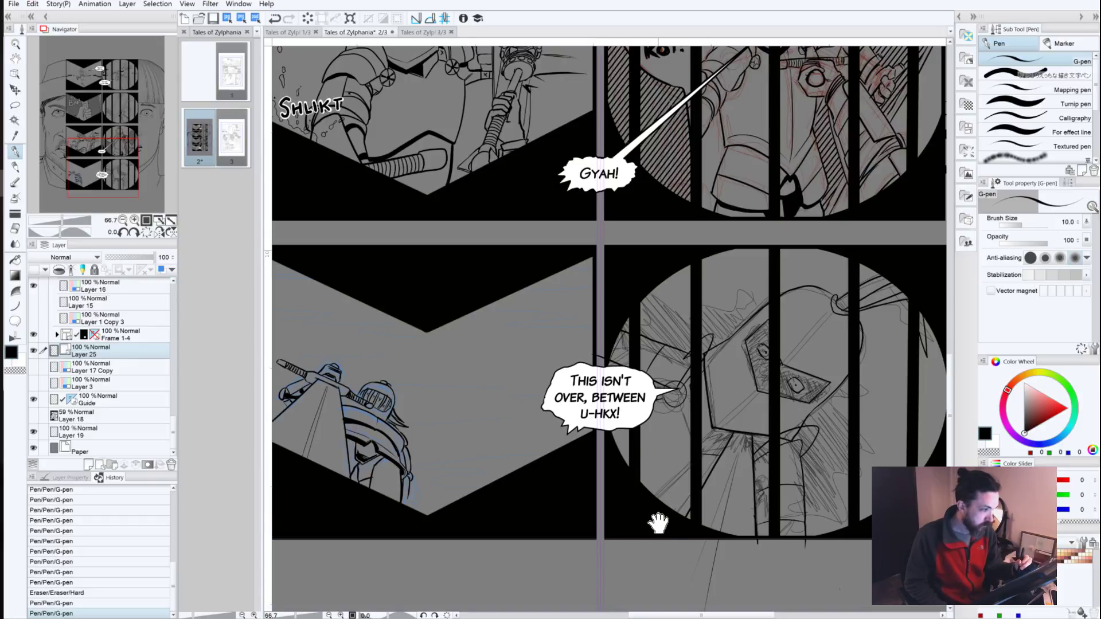
# Step: Add two small ink touches at the masked figure's collar in the circular panel above
pyautogui.moveTo(627, 270); pyautogui.dragTo(571, 618)
pyautogui.moveTo(565, 230); pyautogui.dragTo(543, 185)
pyautogui.moveTo(571, 487); pyautogui.dragTo(592, 267)
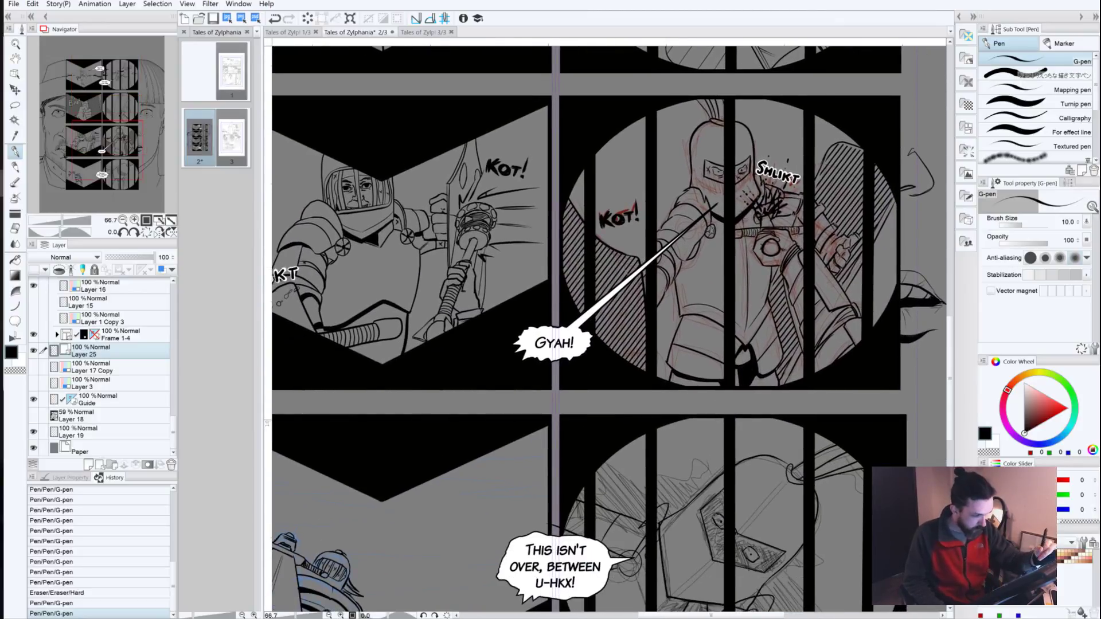
pyautogui.click(744, 222)
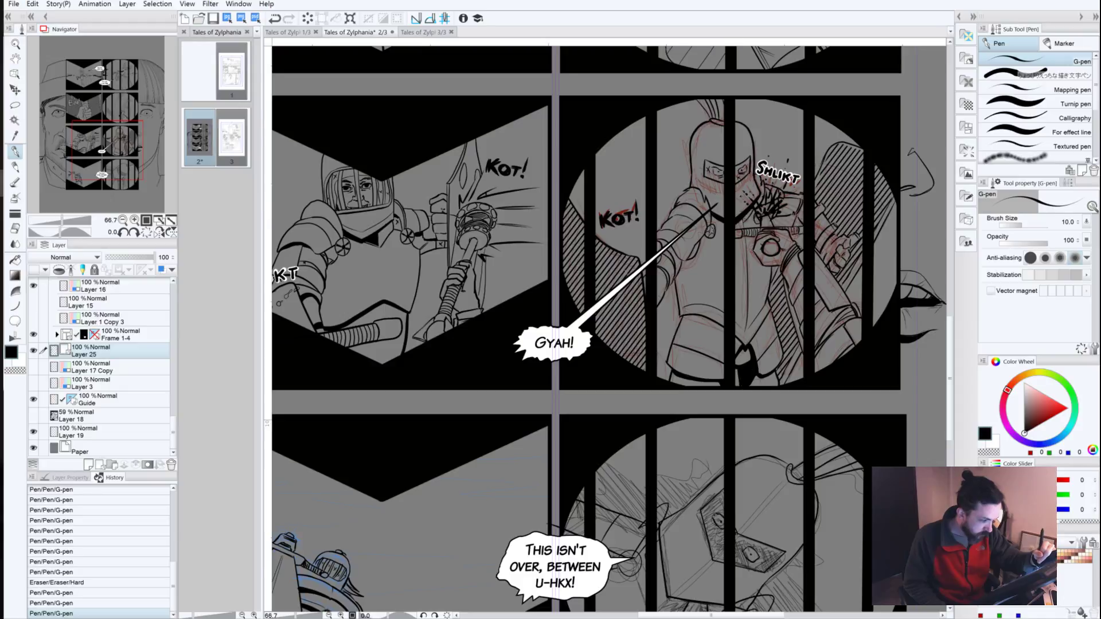
pyautogui.click(730, 222)
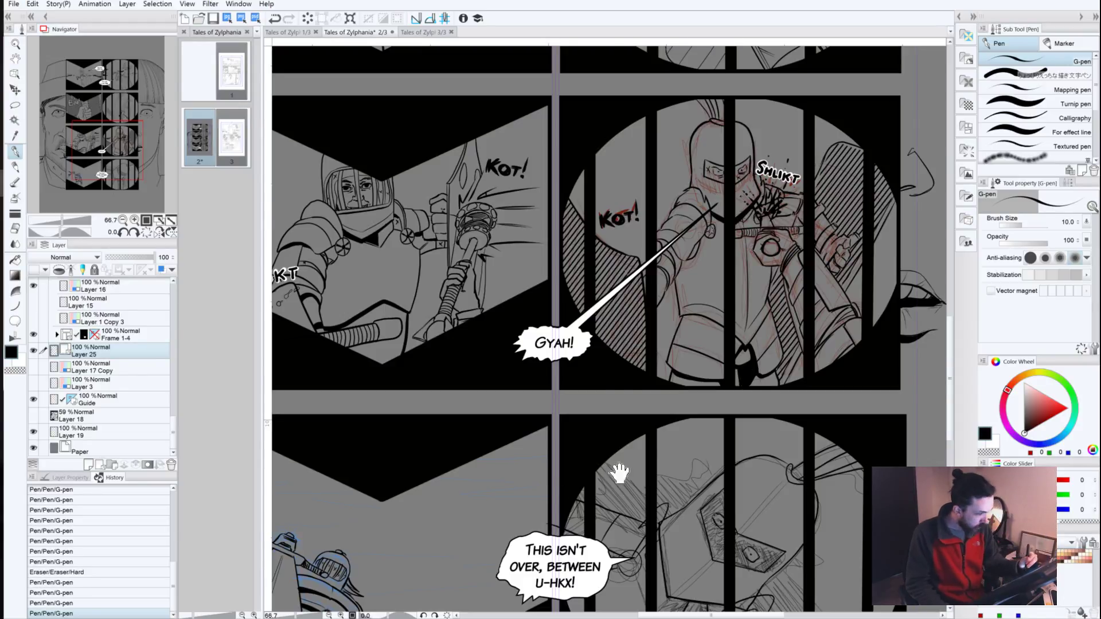
# Step: Ink further lines on the mask and shoulder in the bottom circular panel and erase small bits beside the speech balloon's tail
pyautogui.scroll(-5, 516, 493)
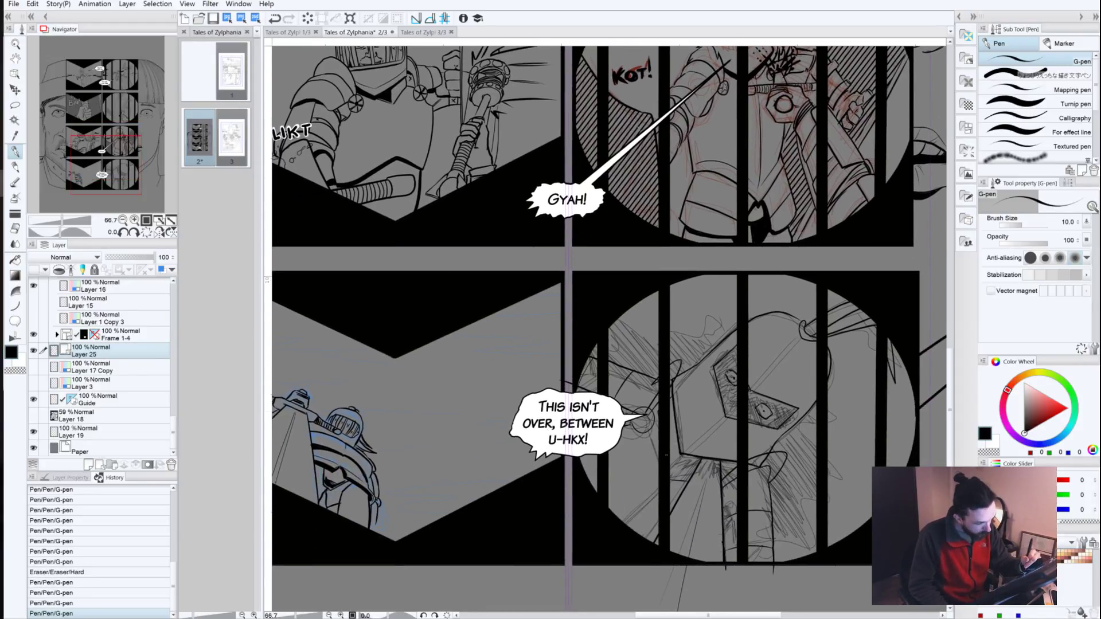
pyautogui.moveTo(648, 421)
pyautogui.mouseDown()
pyautogui.moveTo(658, 456)
pyautogui.moveTo(693, 479)
pyautogui.mouseUp()
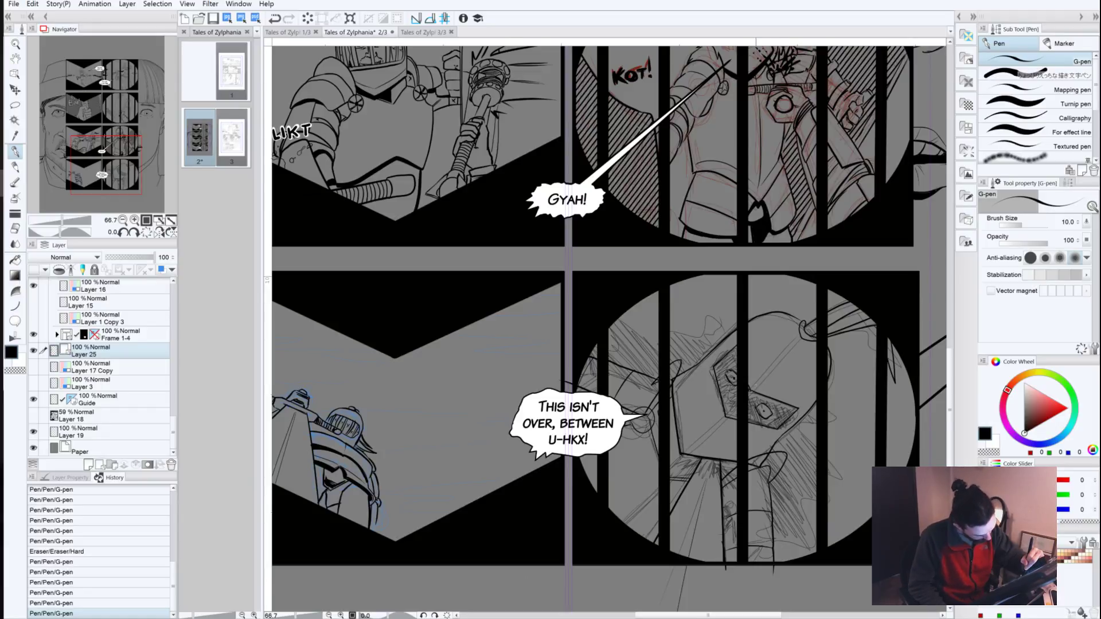
pyautogui.moveTo(757, 359); pyautogui.dragTo(784, 384)
pyautogui.moveTo(700, 423); pyautogui.dragTo(719, 441)
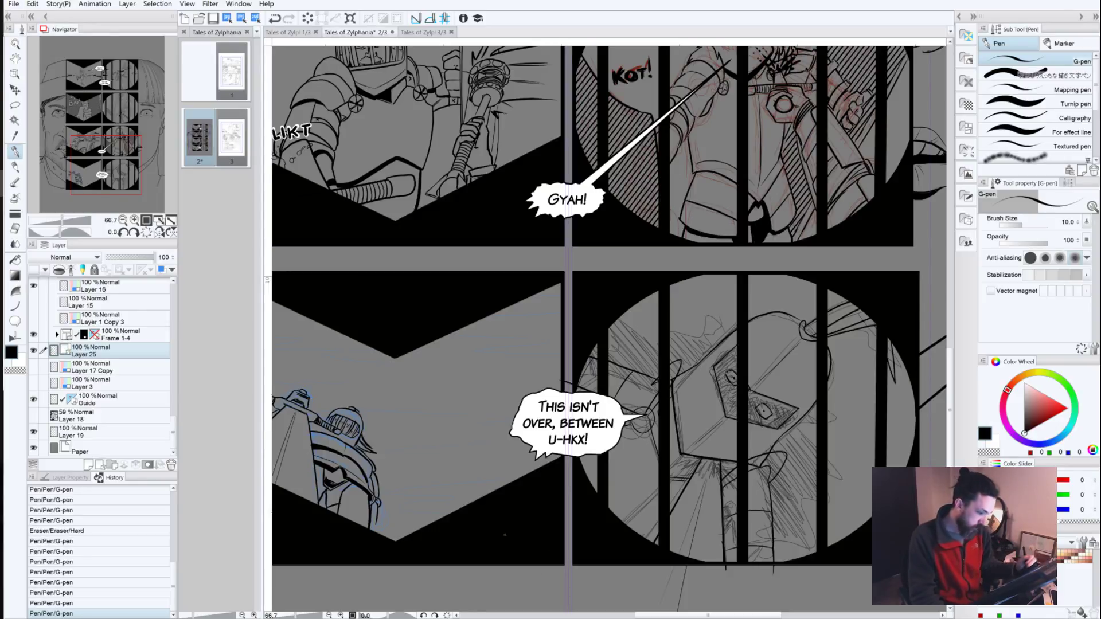
pyautogui.moveTo(624, 492); pyautogui.dragTo(654, 522)
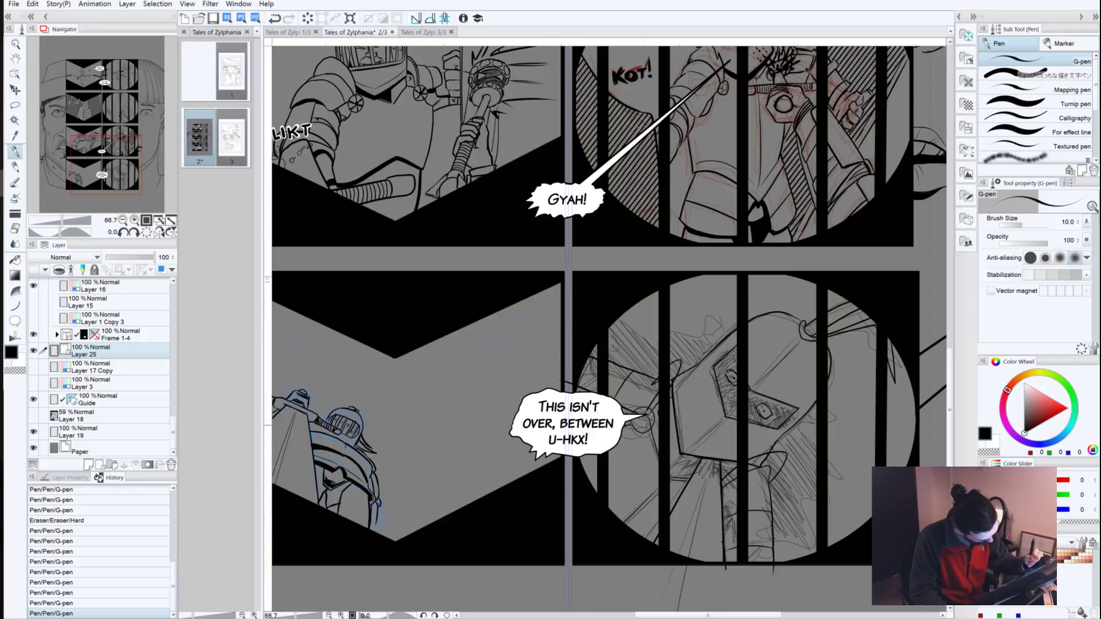
pyautogui.click(645, 423)
pyautogui.click(645, 424)
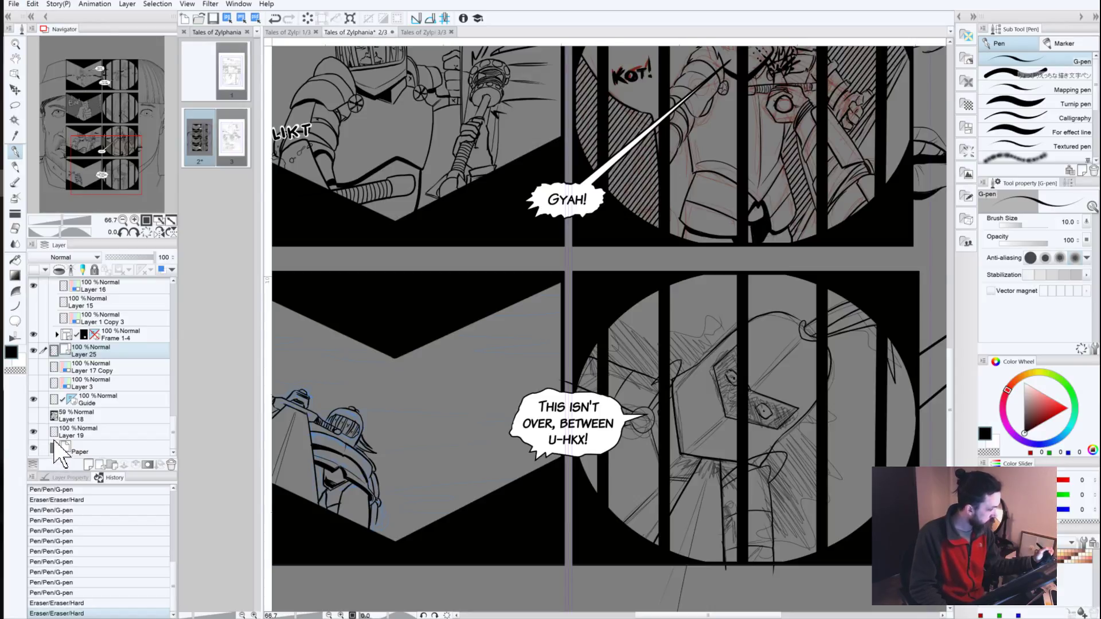
# Step: Toggle the layer colour of the Guide layer and of Layer 19
pyautogui.click(86, 433)
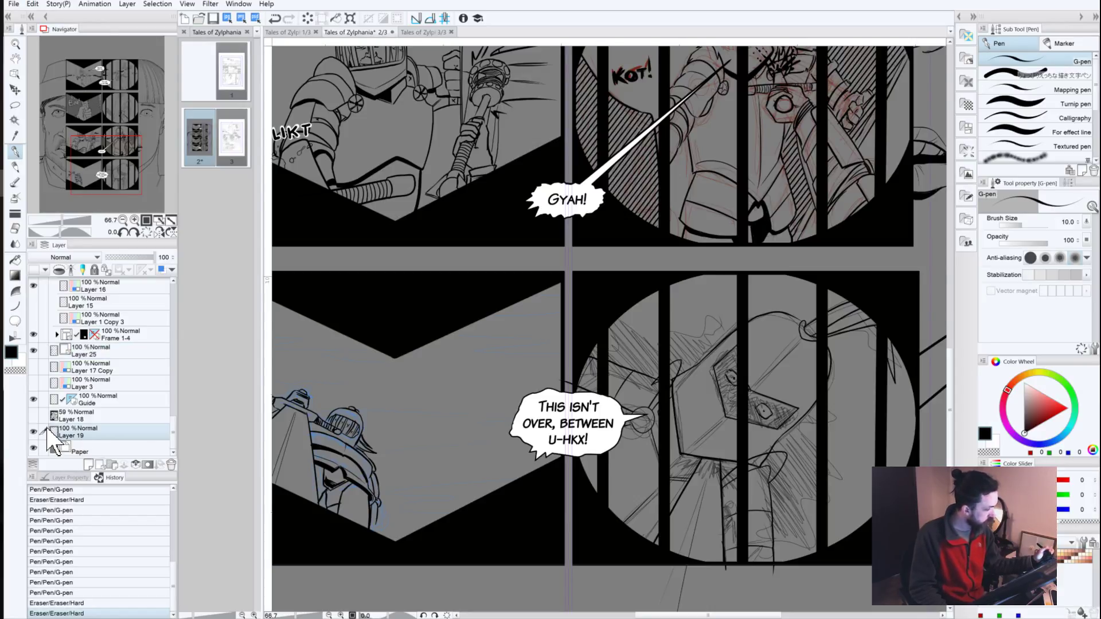
pyautogui.click(96, 399)
pyautogui.click(161, 270)
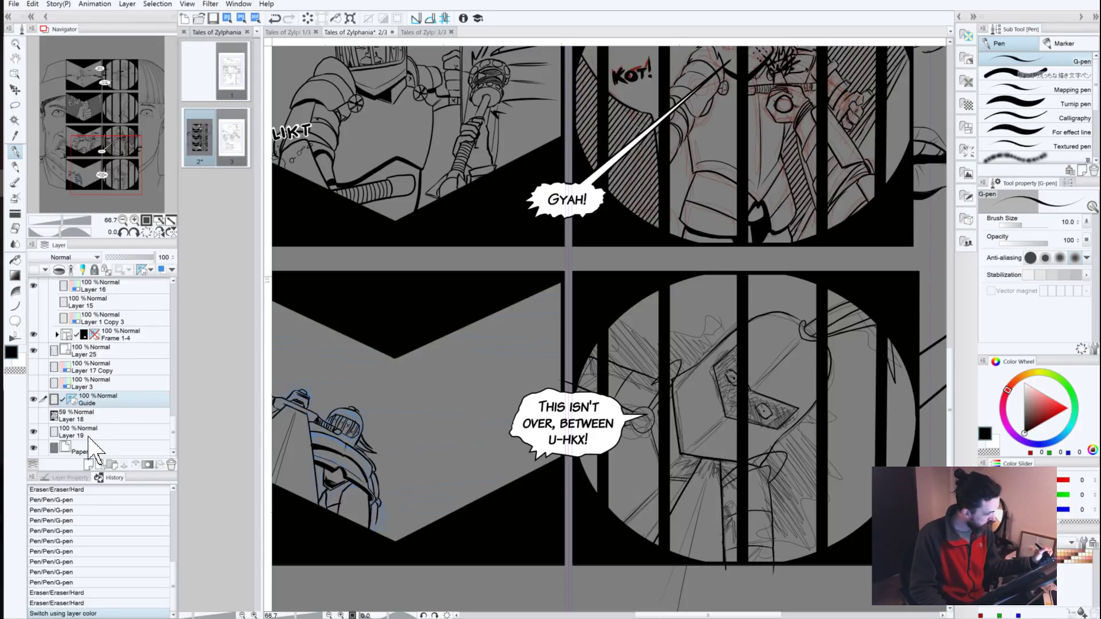
pyautogui.click(89, 434)
pyautogui.click(161, 270)
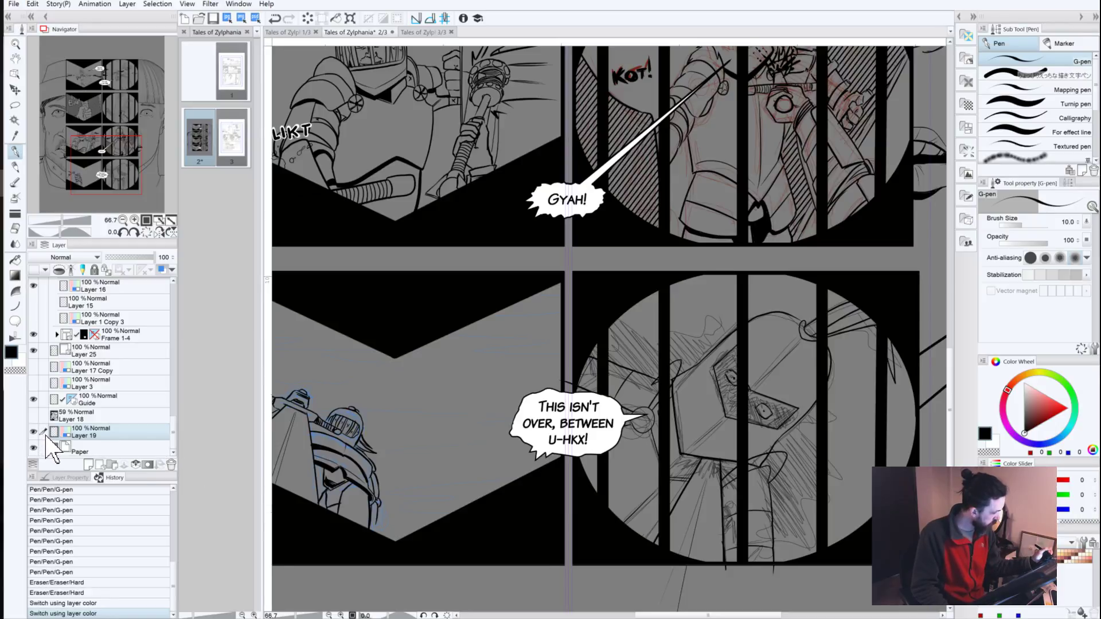
# Step: Move Layer 25 into the expanded Frame 1-4 folder and turn on the layer colour for Layer 17
pyautogui.click(106, 339)
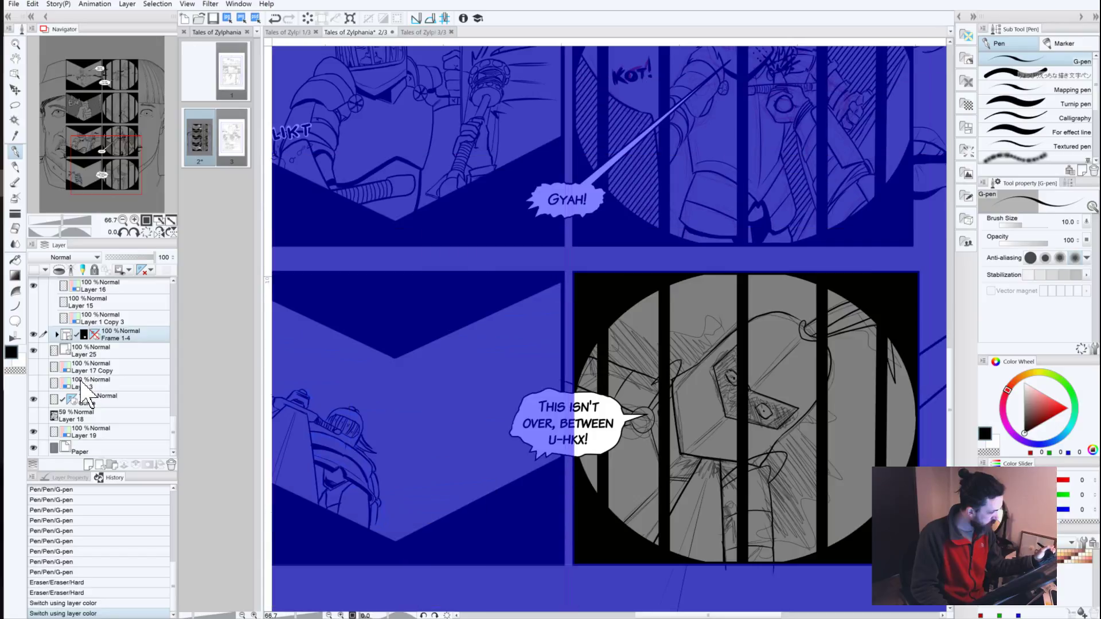
pyautogui.click(103, 351)
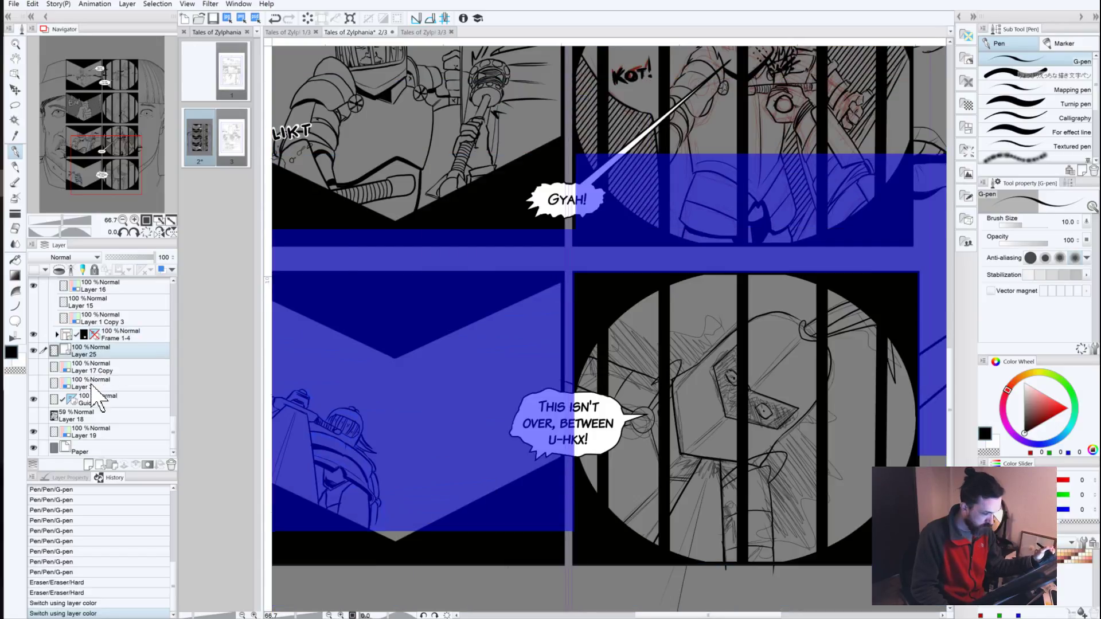
pyautogui.click(57, 335)
pyautogui.moveTo(90, 401); pyautogui.dragTo(96, 363)
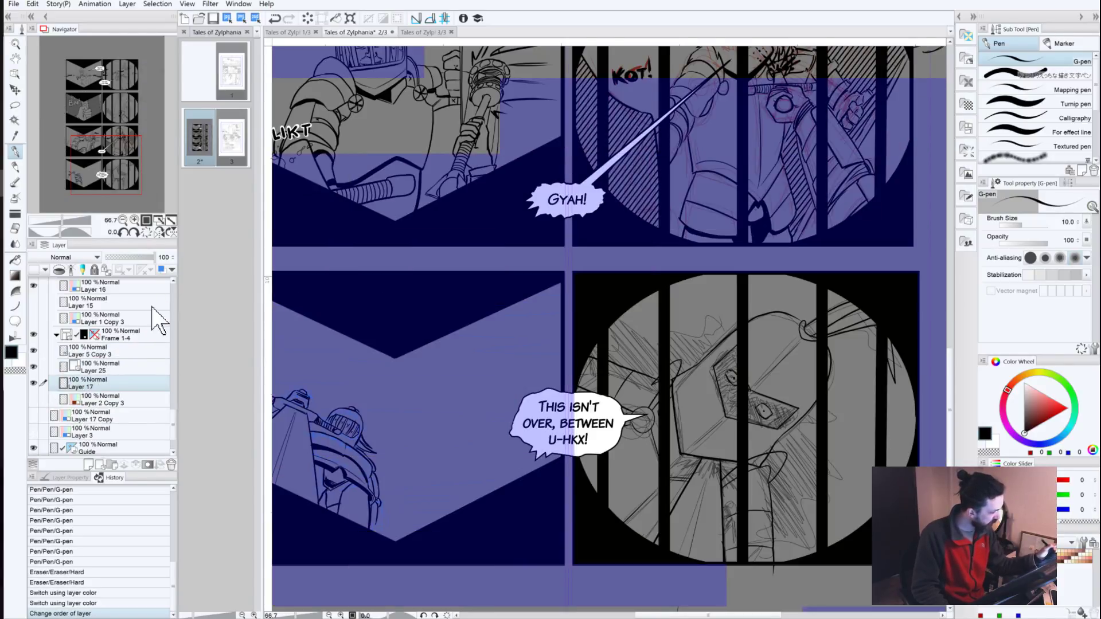
pyautogui.click(162, 270)
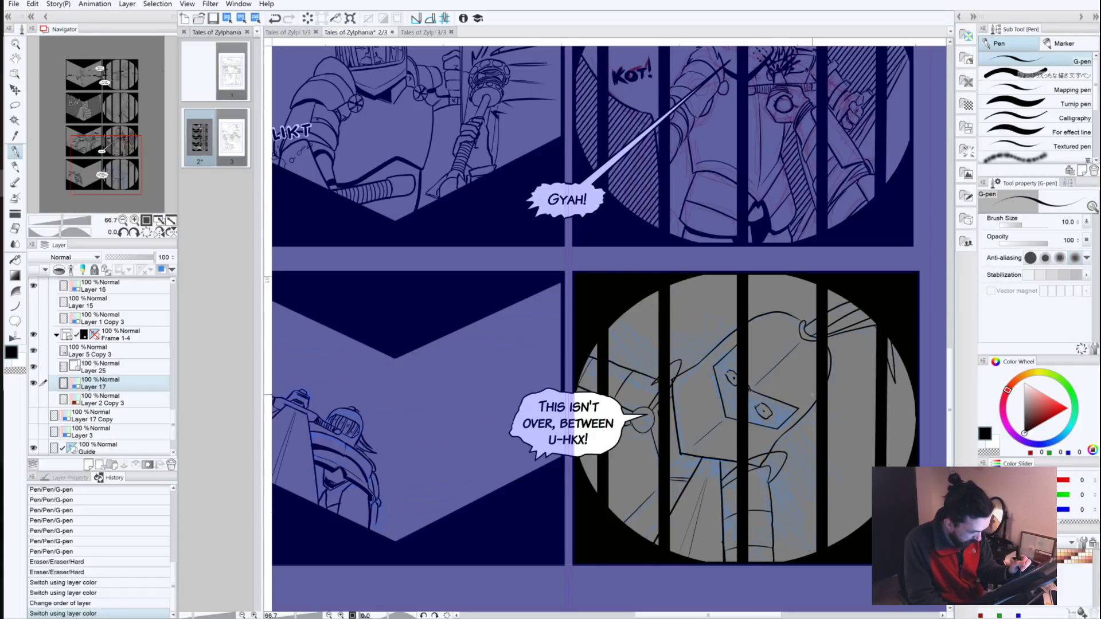
# Step: Switch to Layer 25 and ink a wavy outline around the masked figure in the bottom circular panel
pyautogui.click(821, 452)
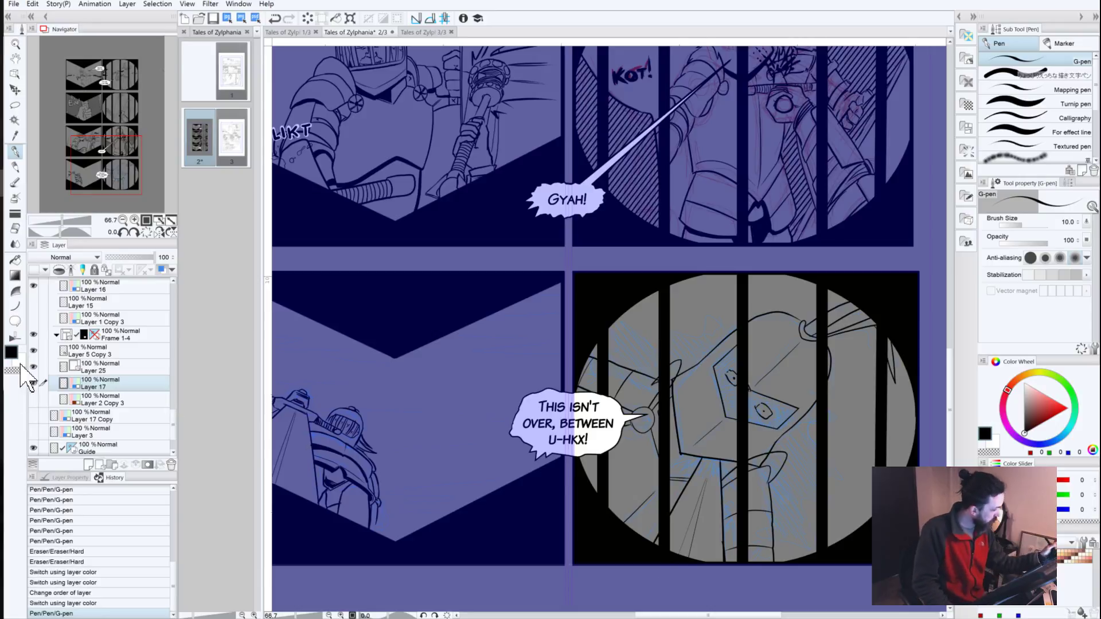
pyautogui.click(101, 367)
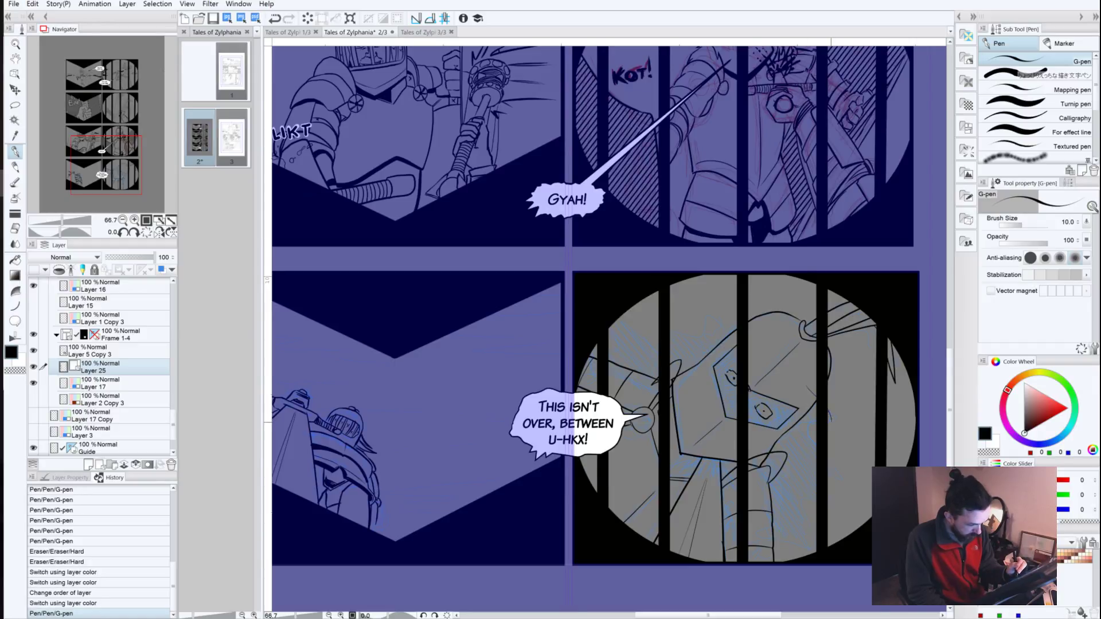
pyautogui.moveTo(831, 422)
pyautogui.mouseDown()
pyautogui.moveTo(805, 432)
pyautogui.moveTo(831, 482)
pyautogui.mouseUp()
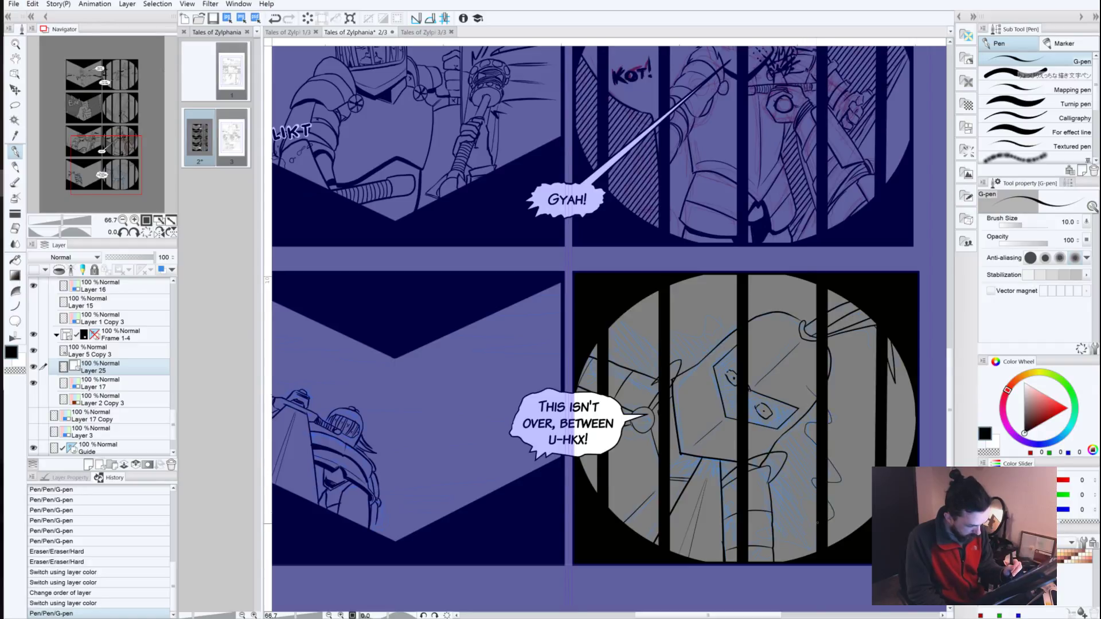
pyautogui.moveTo(818, 522); pyautogui.dragTo(795, 551)
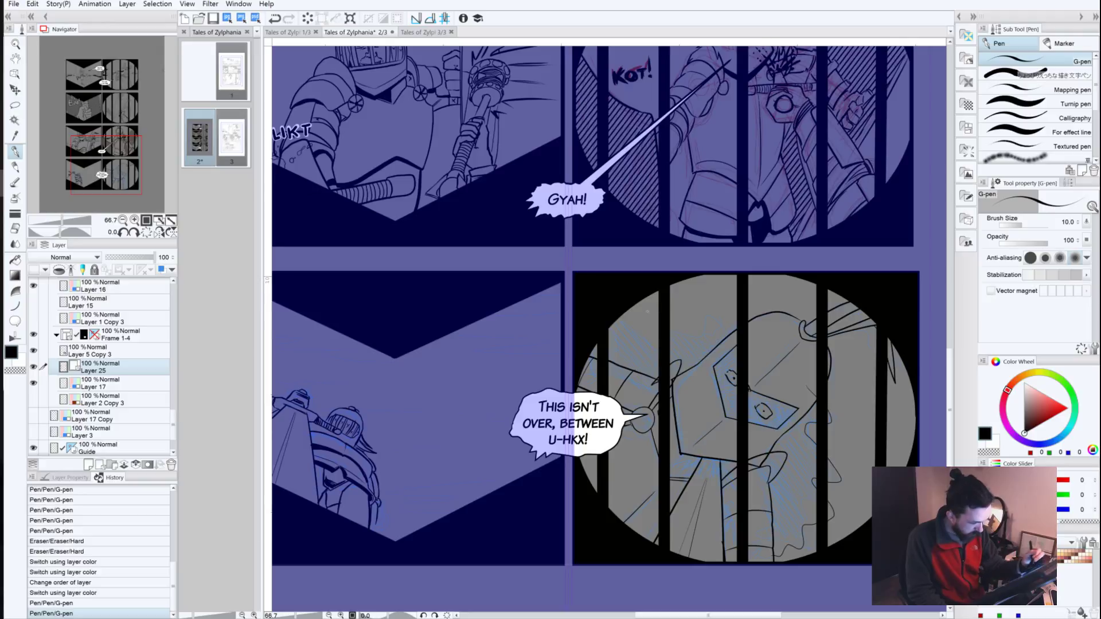
pyautogui.moveTo(731, 341)
pyautogui.mouseDown()
pyautogui.moveTo(688, 316)
pyautogui.moveTo(674, 335)
pyautogui.moveTo(632, 327)
pyautogui.moveTo(642, 356)
pyautogui.moveTo(612, 375)
pyautogui.mouseUp()
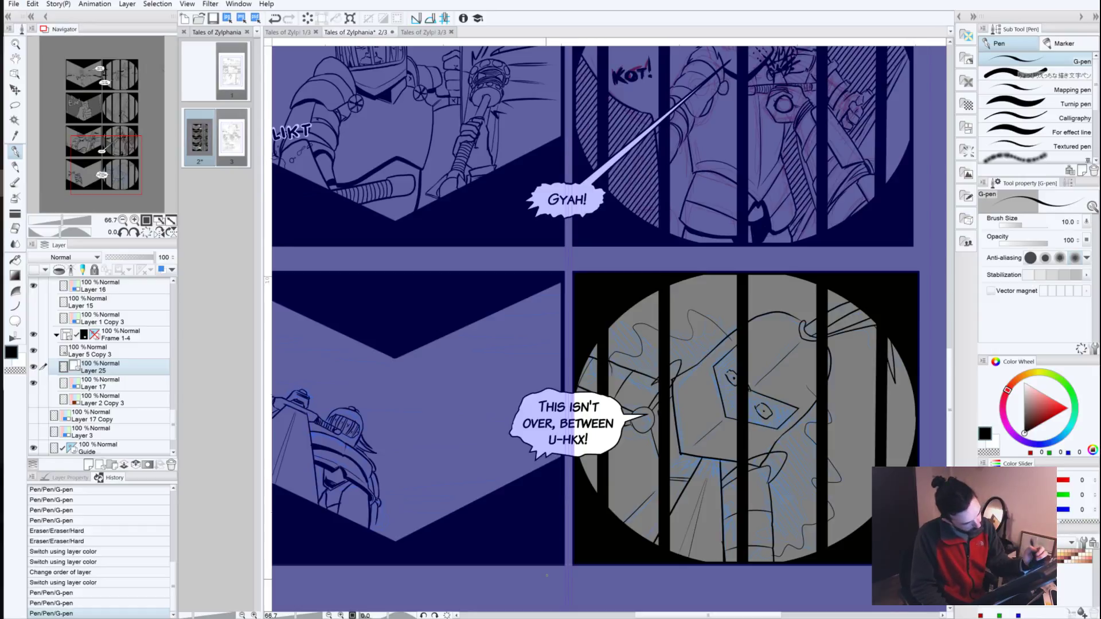
# Step: Erase stray bits of the inked lines around the masked figure in the bottom circular panel
pyautogui.click(651, 461)
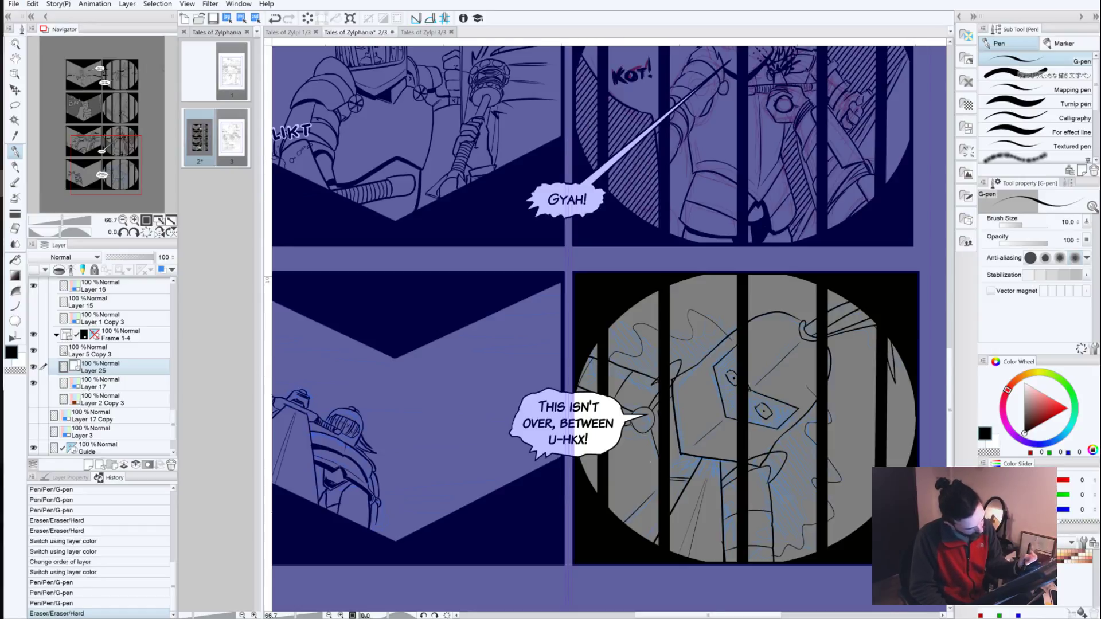
pyautogui.click(766, 555)
pyautogui.click(804, 397)
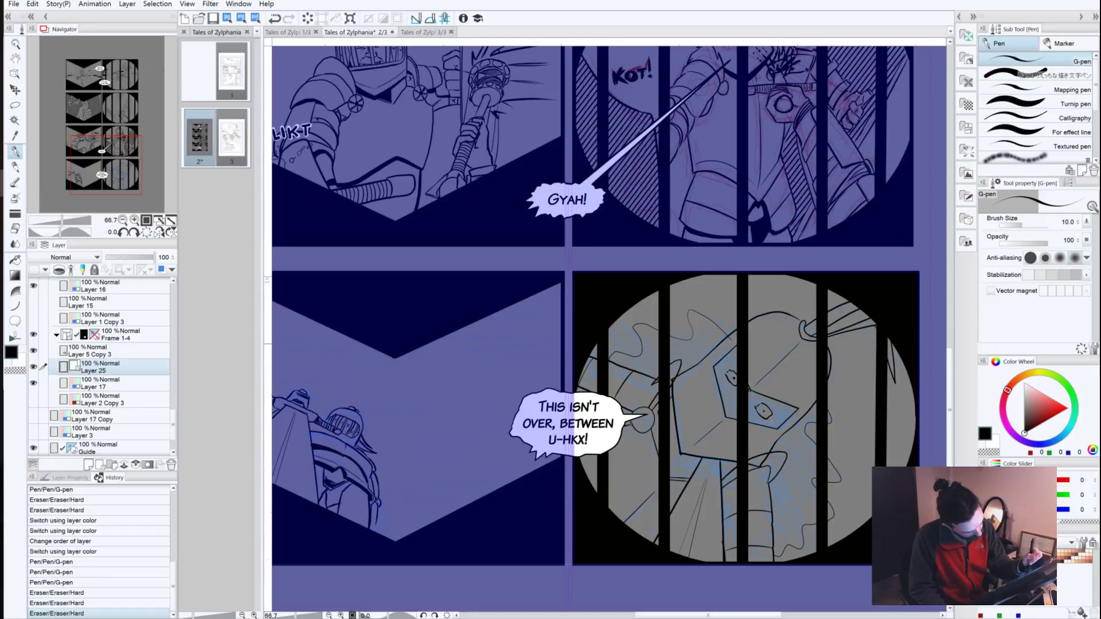
pyautogui.click(726, 343)
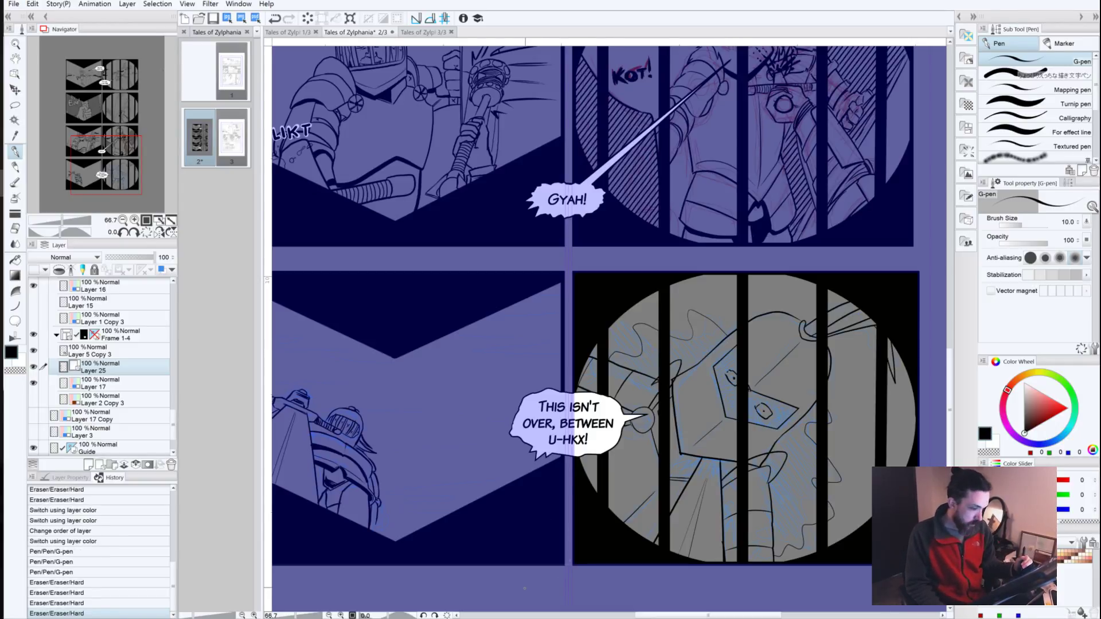
# Step: Ink small X marks in the areas around the masked figure and inside the mask, and erase small stray bits
pyautogui.moveTo(691, 343); pyautogui.dragTo(694, 345)
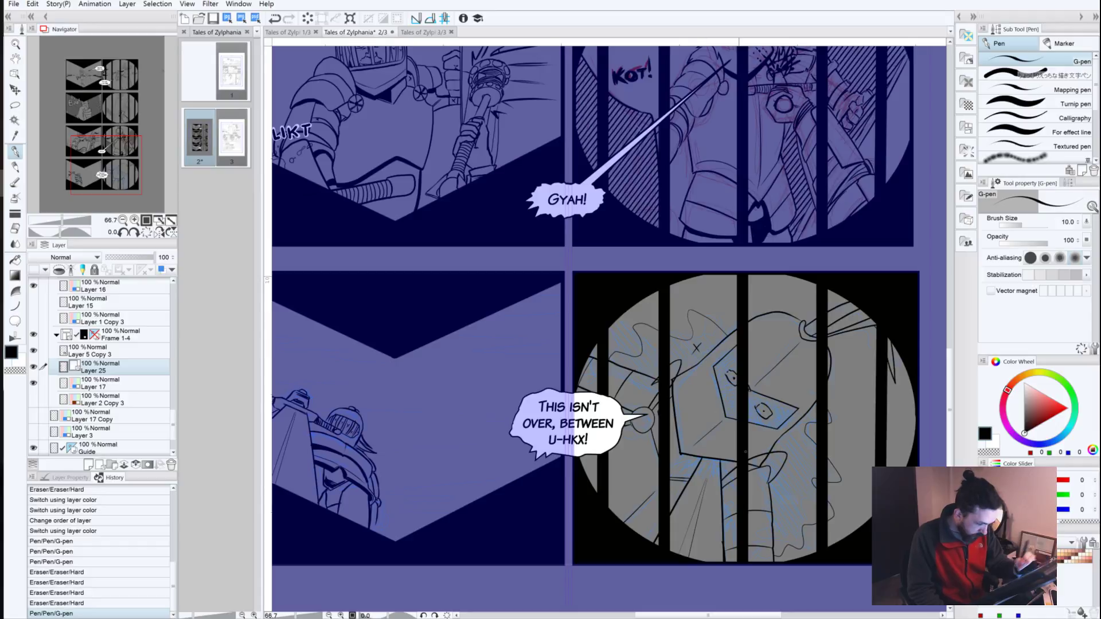
pyautogui.moveTo(794, 474)
pyautogui.mouseDown()
pyautogui.moveTo(768, 455)
pyautogui.moveTo(743, 470)
pyautogui.mouseUp()
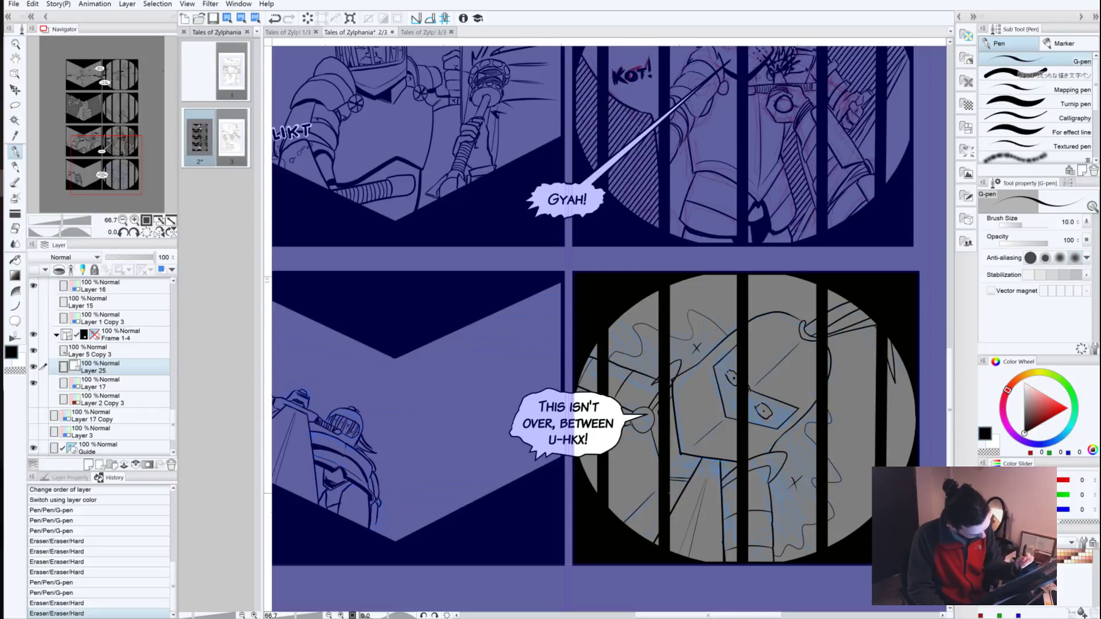
pyautogui.moveTo(669, 378); pyautogui.dragTo(653, 383)
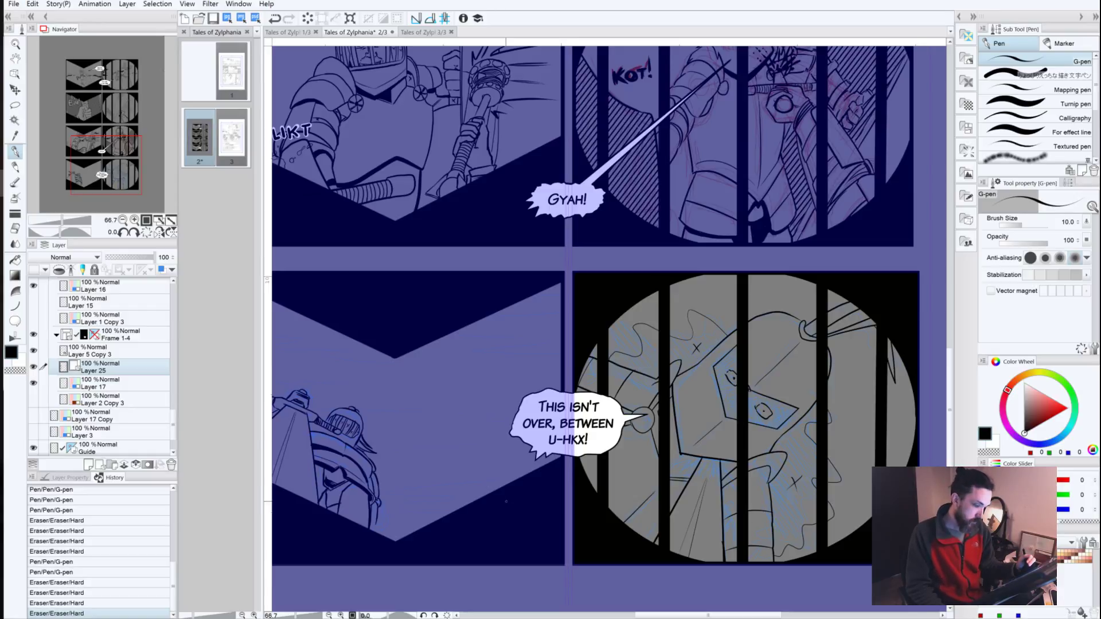
pyautogui.moveTo(729, 403); pyautogui.dragTo(784, 416)
pyautogui.moveTo(784, 410); pyautogui.dragTo(777, 417)
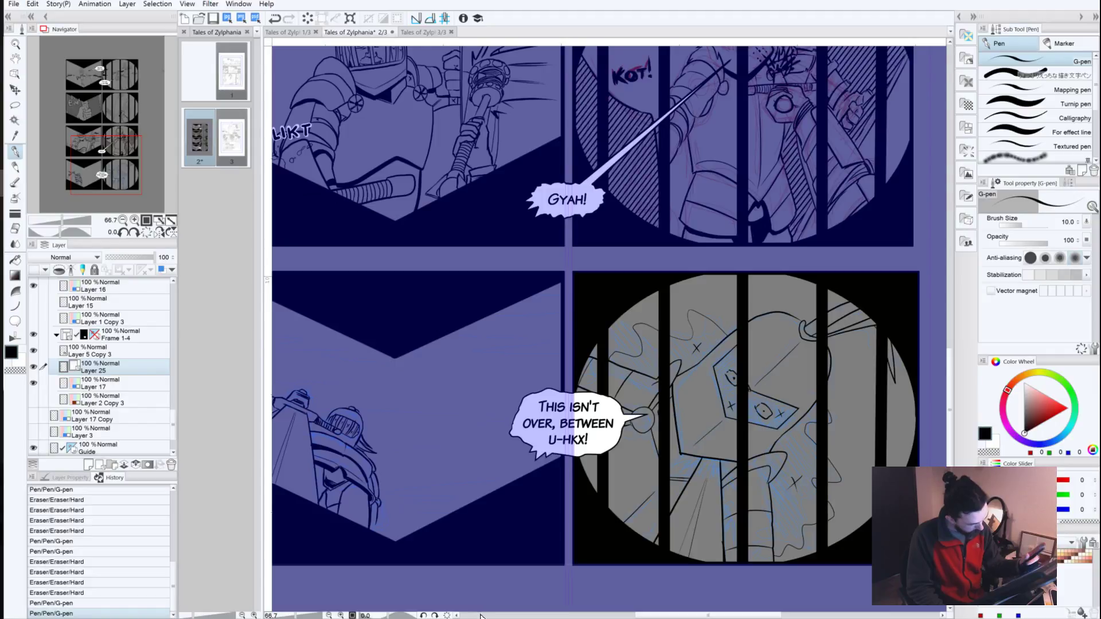
pyautogui.click(605, 433)
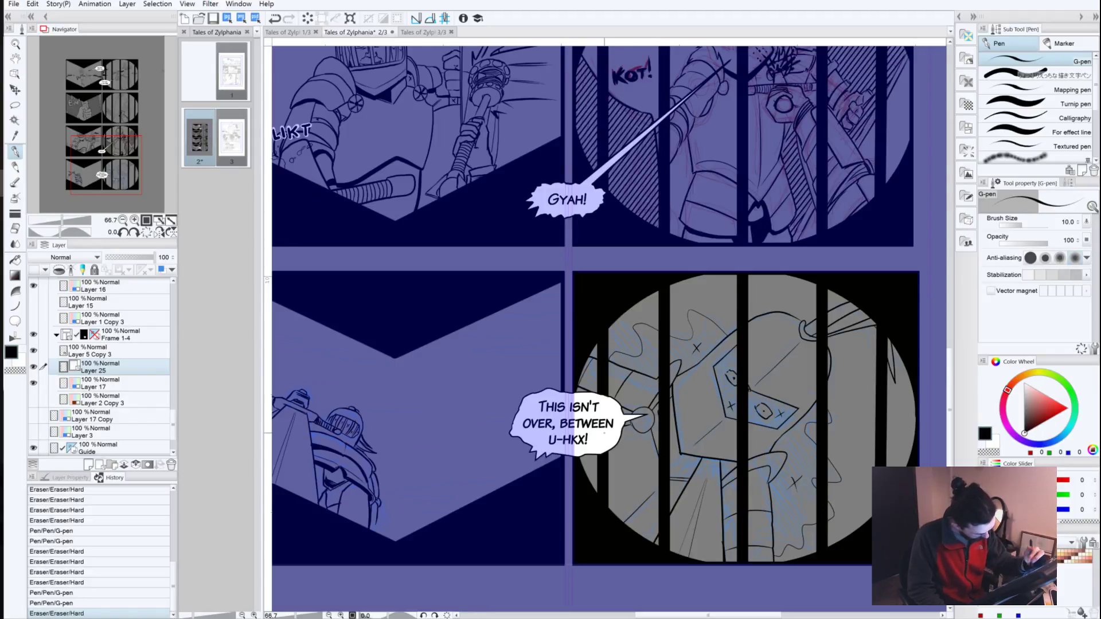
pyautogui.click(665, 374)
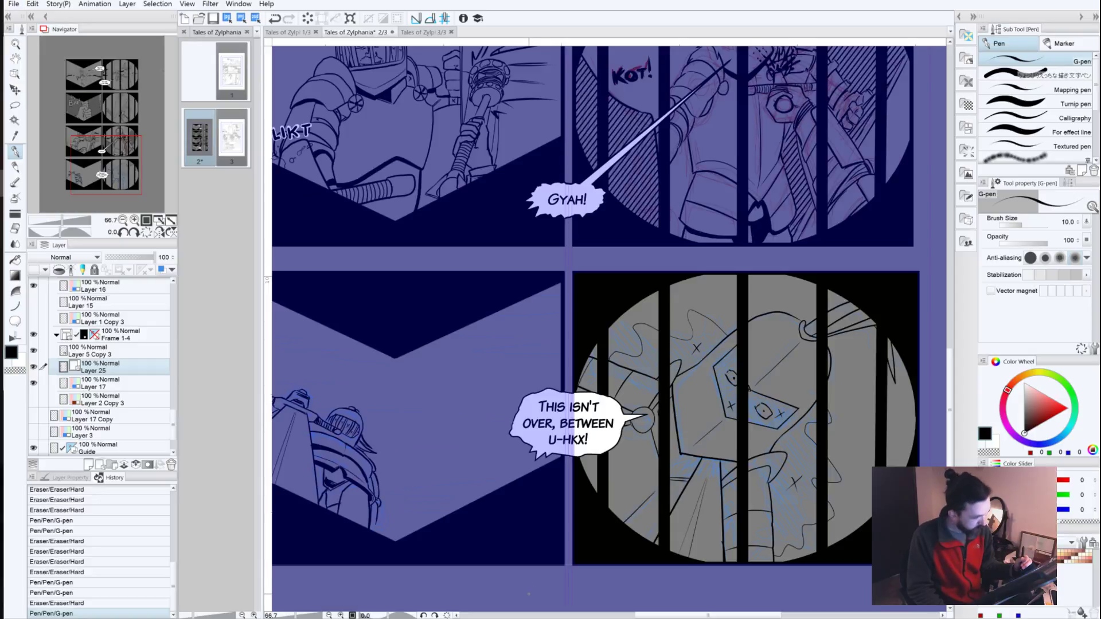
# Step: Toggle the layer colour of Layer 25 and hide the sketches on Layer 17 and Layer 14
pyautogui.click(122, 220)
pyautogui.click(162, 270)
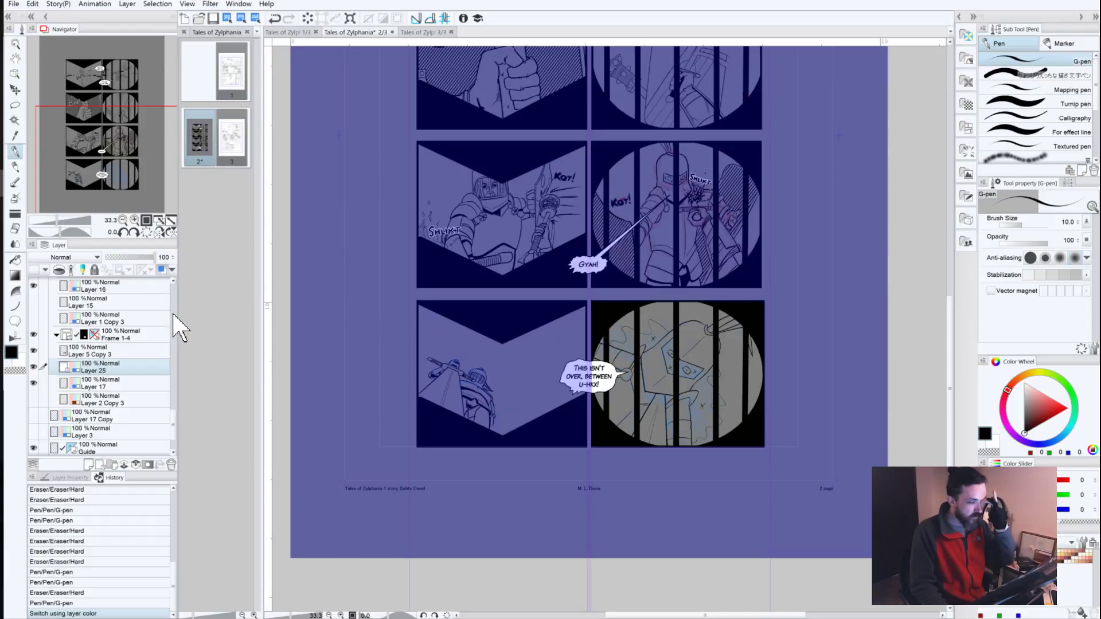
pyautogui.click(76, 368)
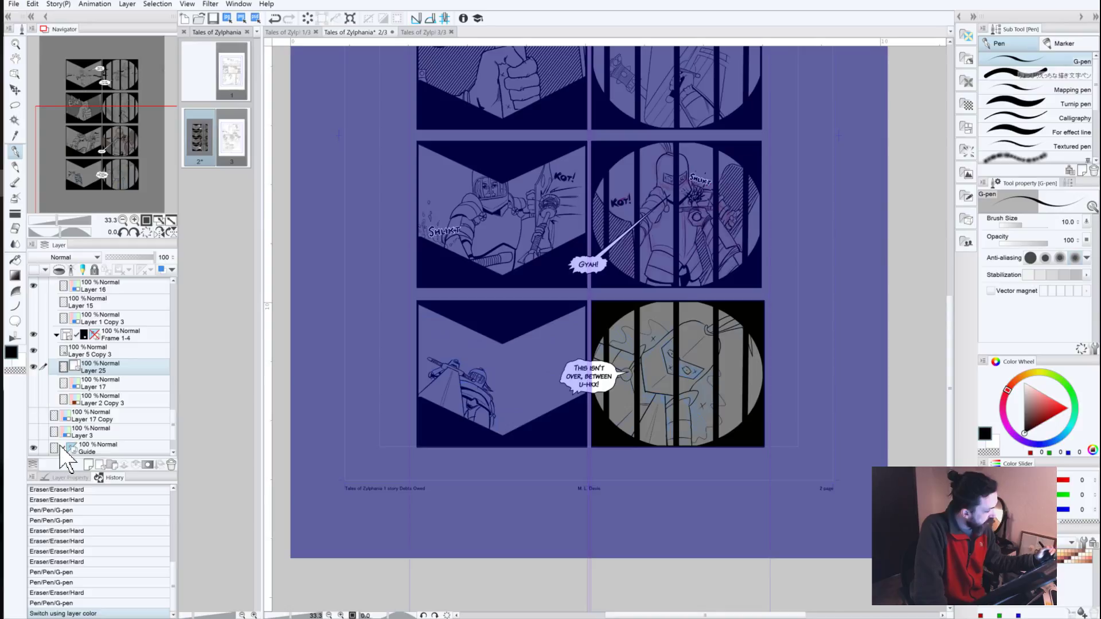
pyautogui.scroll(-2, 176, 442)
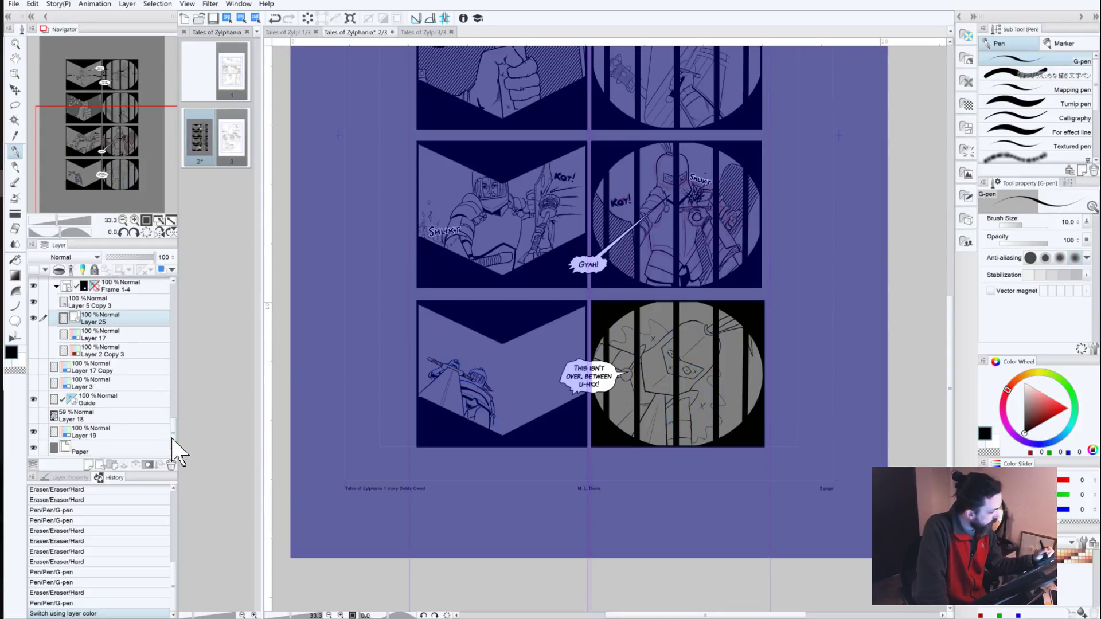
pyautogui.scroll(5, 162, 388)
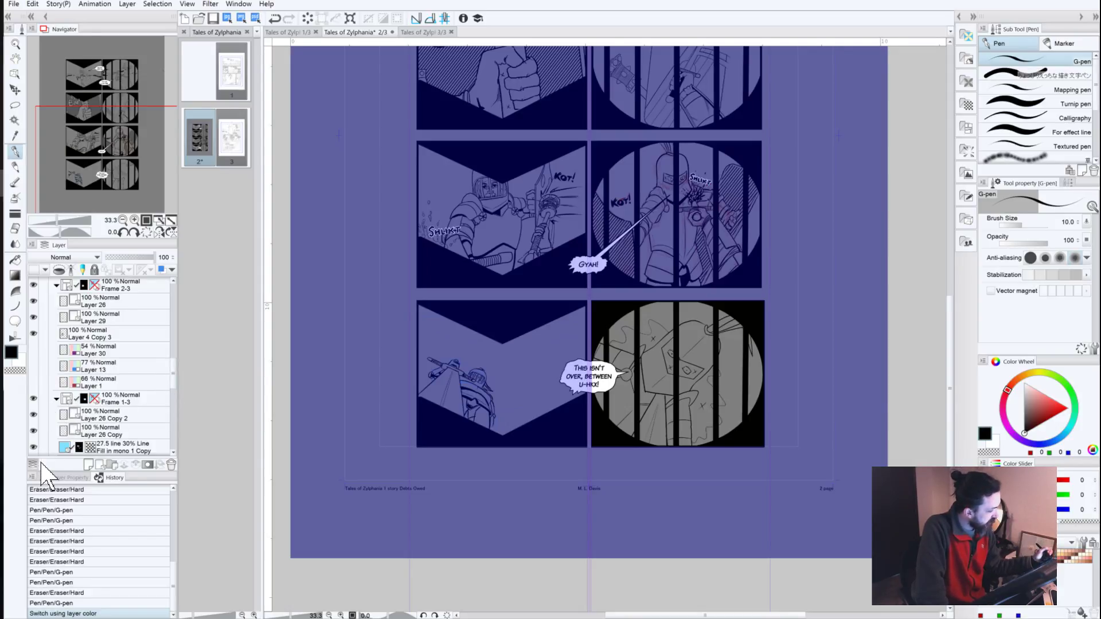
pyautogui.scroll(-5, 172, 393)
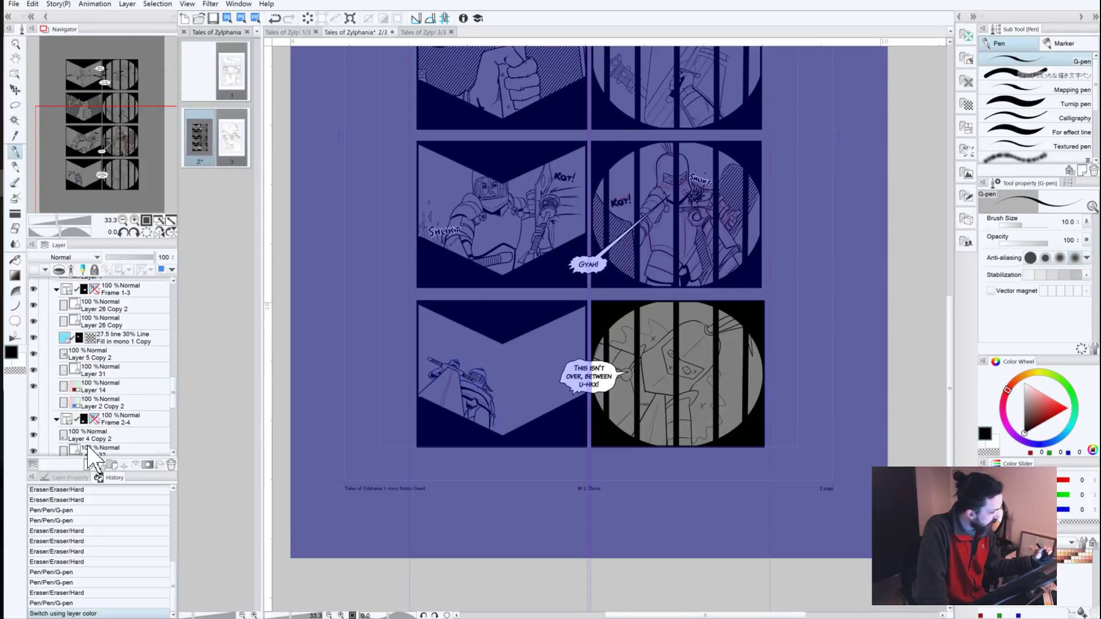
pyautogui.click(33, 386)
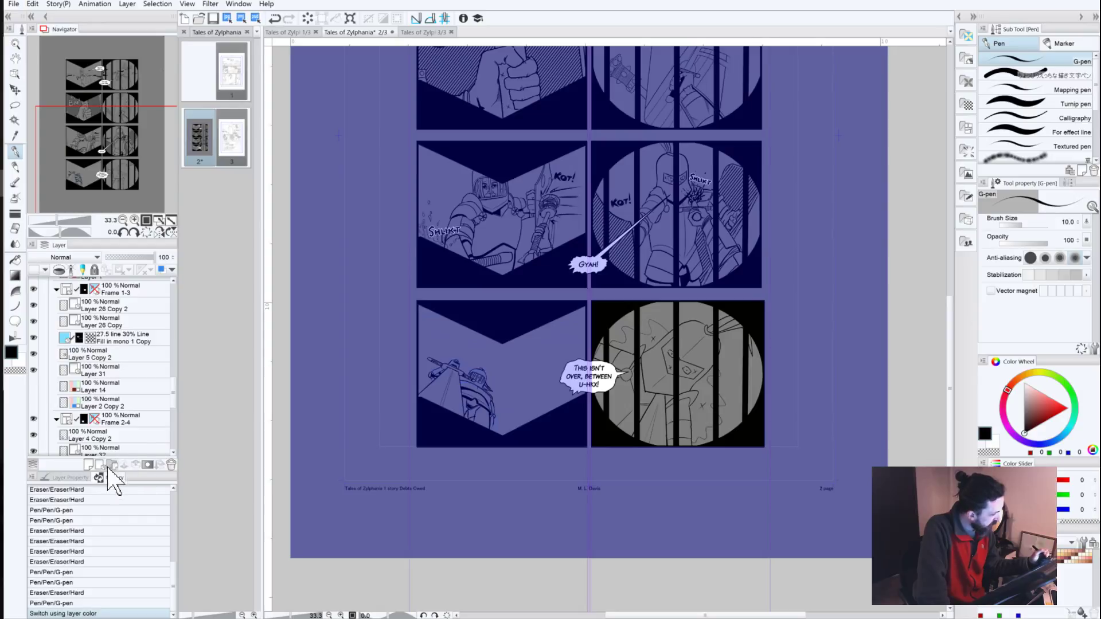
# Step: Change the Paper layer's colour to white (FFFFFF) and hide Layer 17 Copy
pyautogui.scroll(-3, 172, 418)
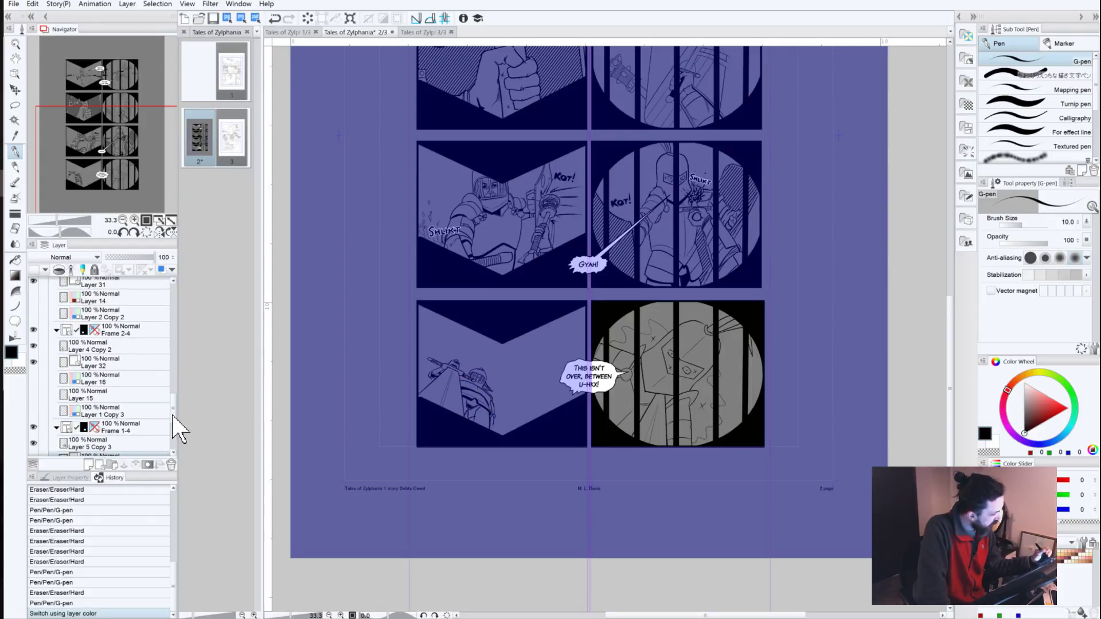
pyautogui.moveTo(172, 416); pyautogui.dragTo(172, 448)
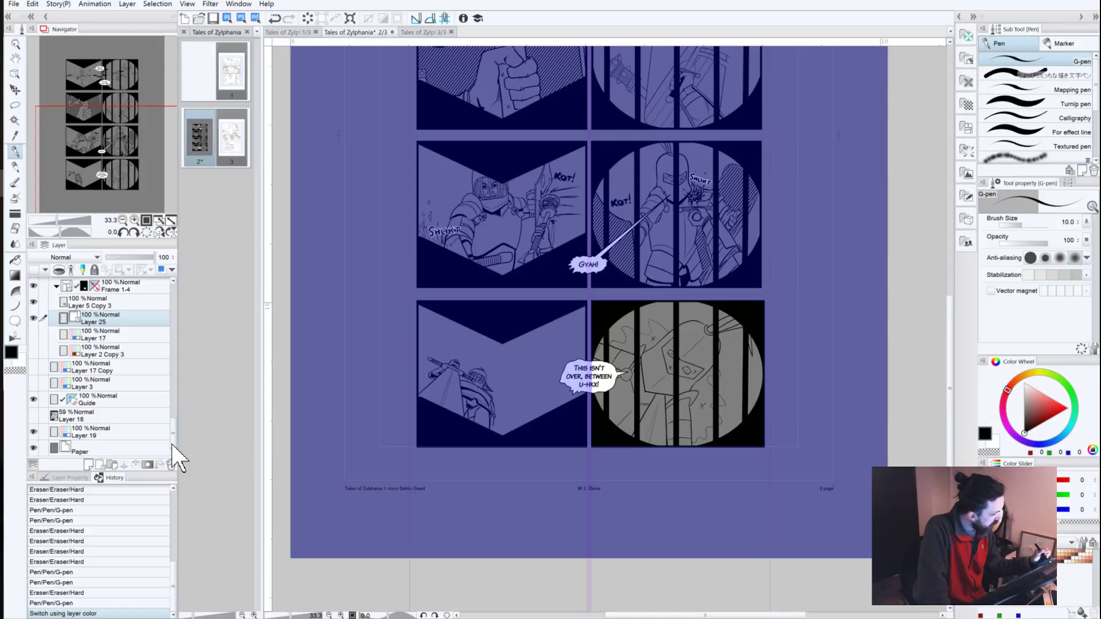
pyautogui.doubleClick(81, 452)
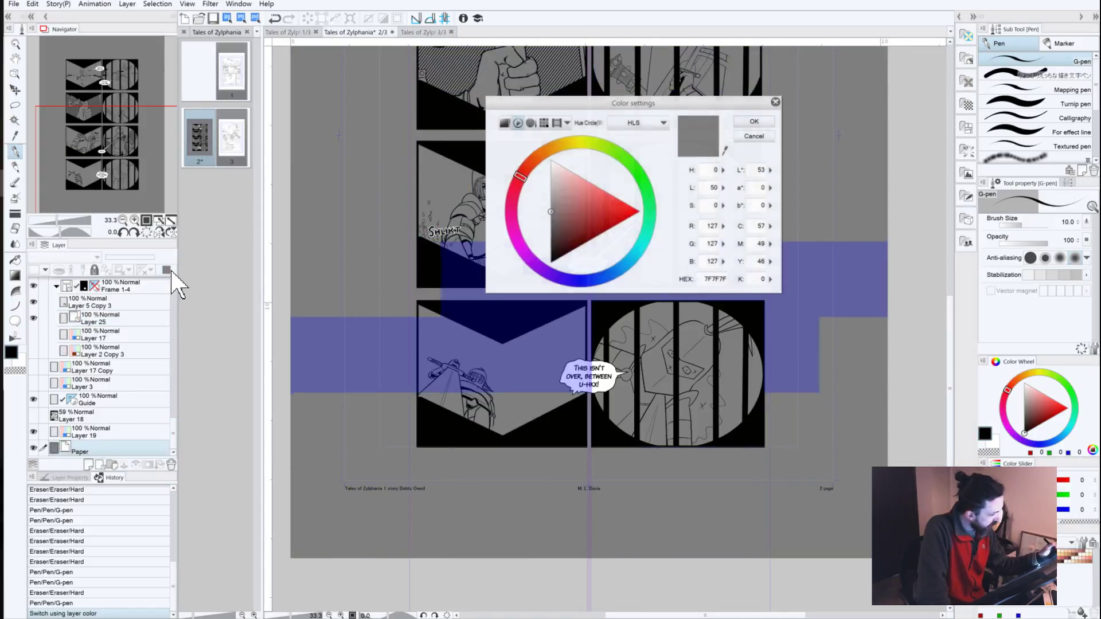
pyautogui.click(552, 157)
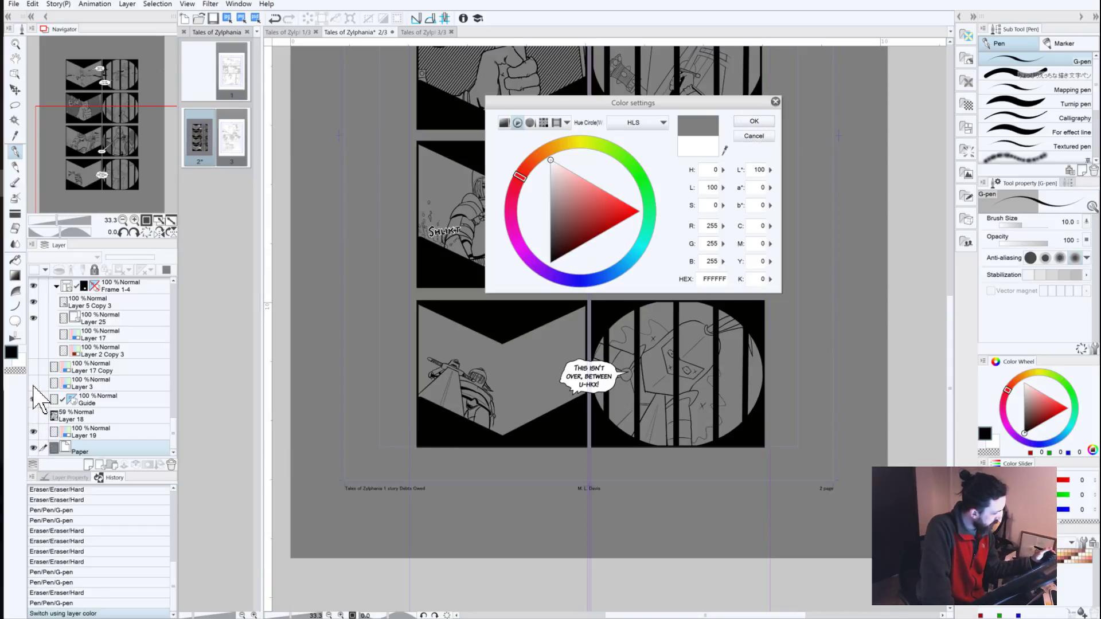
pyautogui.click(750, 121)
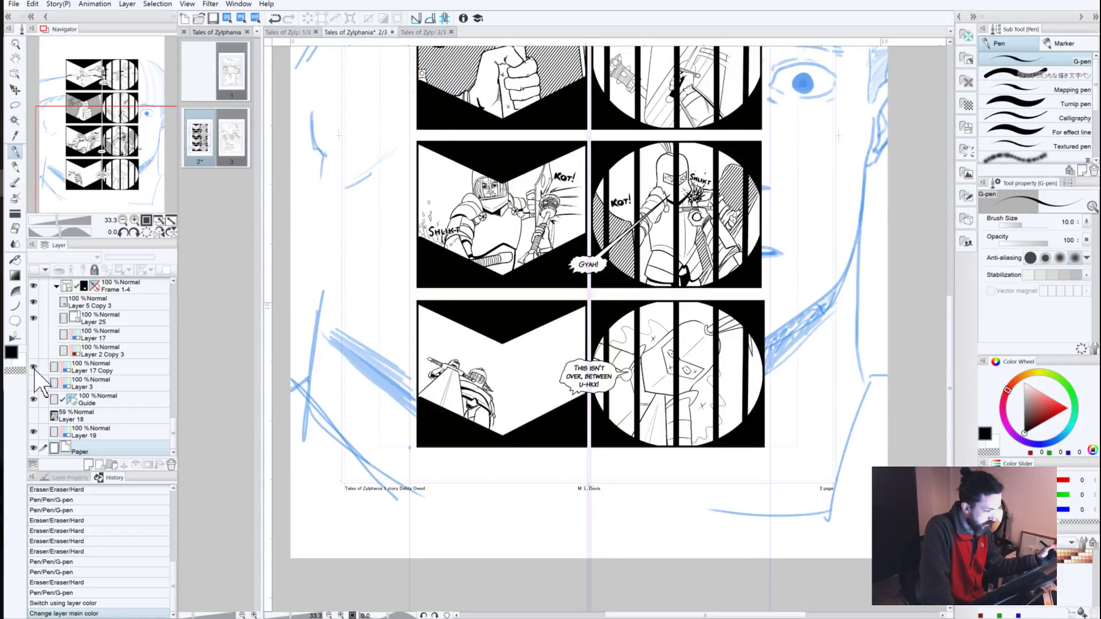
pyautogui.click(33, 368)
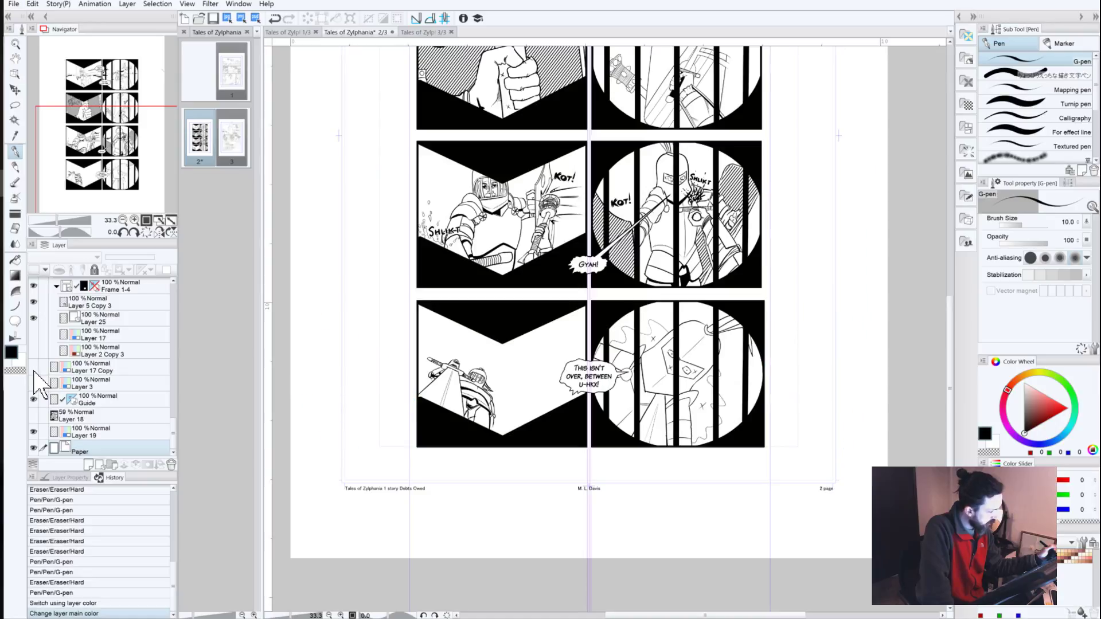
# Step: On Layer 25, lasso the inked masked figure in the bottom circular panel and cut it
pyautogui.click(93, 319)
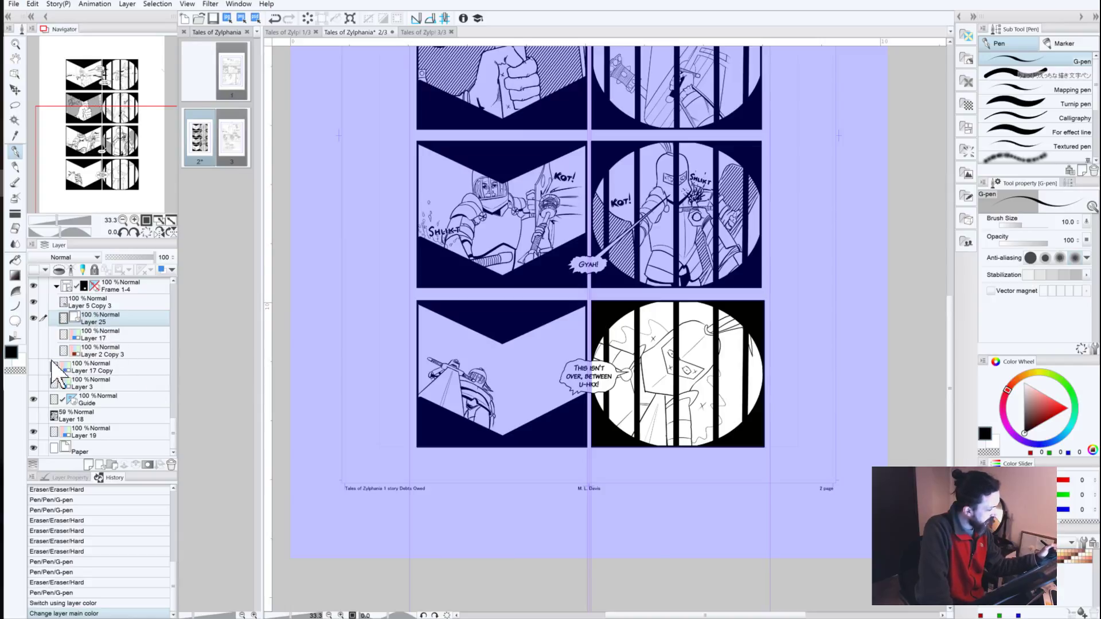
pyautogui.click(14, 105)
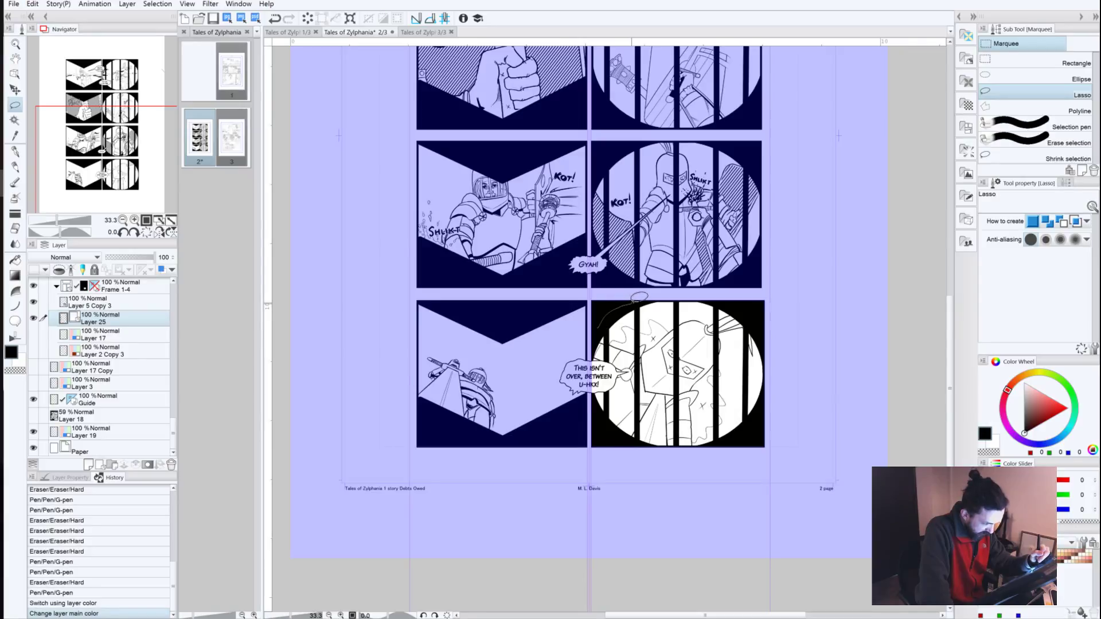
pyautogui.moveTo(652, 295)
pyautogui.mouseDown()
pyautogui.moveTo(751, 313)
pyautogui.moveTo(770, 342)
pyautogui.moveTo(767, 399)
pyautogui.moveTo(739, 430)
pyautogui.moveTo(656, 443)
pyautogui.moveTo(602, 425)
pyautogui.moveTo(592, 351)
pyautogui.moveTo(601, 315)
pyautogui.mouseUp()
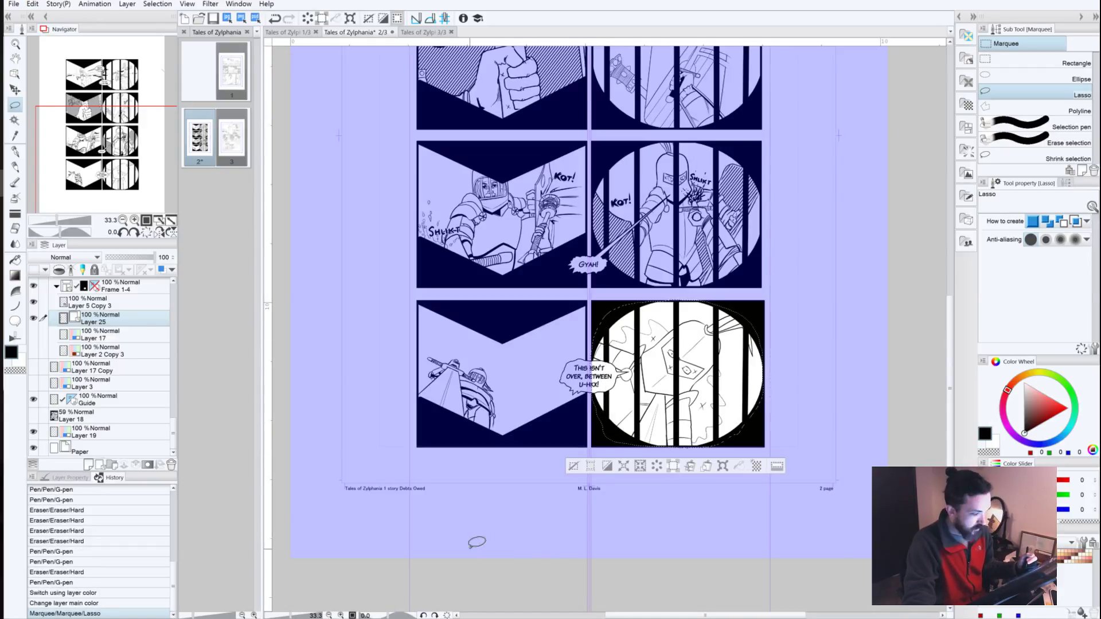
pyautogui.hotkey('ctrl', 'x')
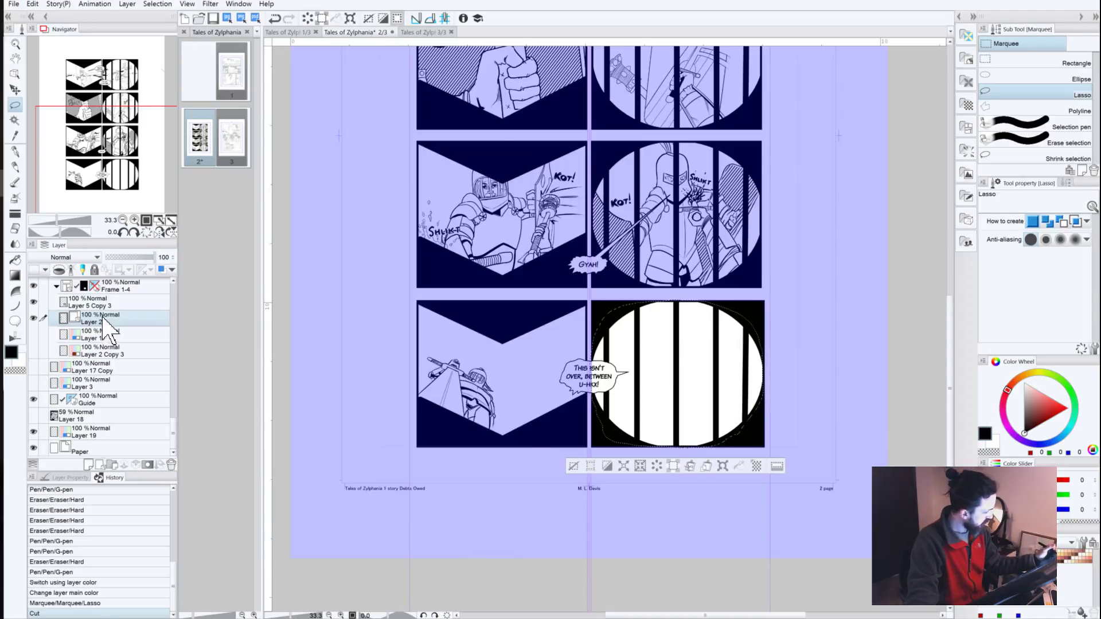
# Step: Move Layer 25 out of the Frame 1-4 folder, paste the cut figure above Layer 17 inside the folder, and deselect
pyautogui.moveTo(105, 324)
pyautogui.mouseDown()
pyautogui.moveTo(91, 416)
pyautogui.moveTo(92, 367)
pyautogui.mouseUp()
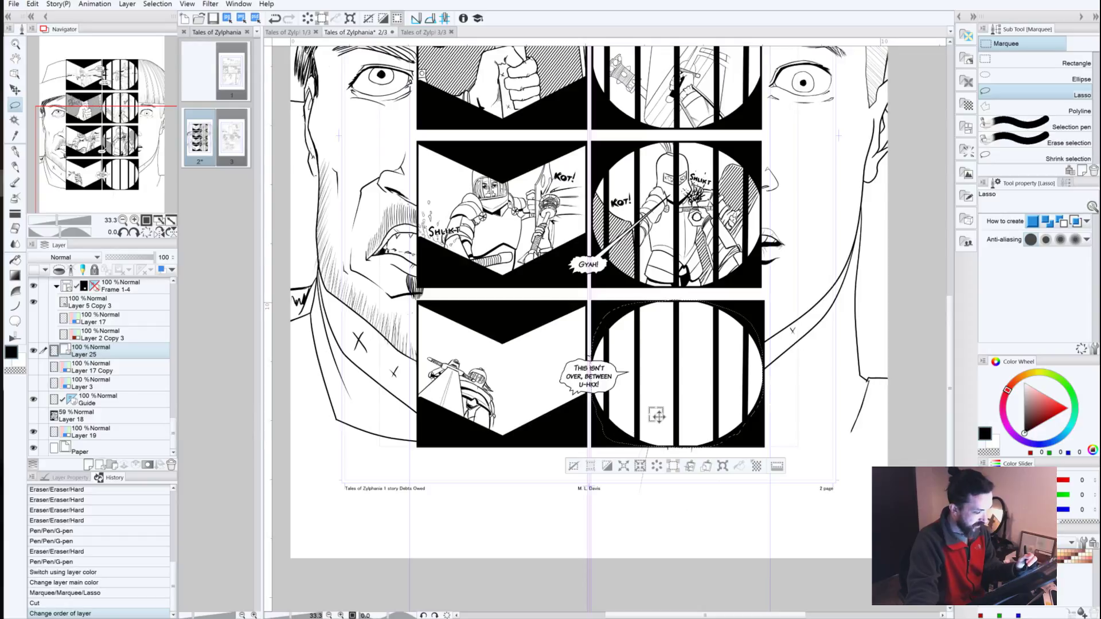
pyautogui.click(100, 319)
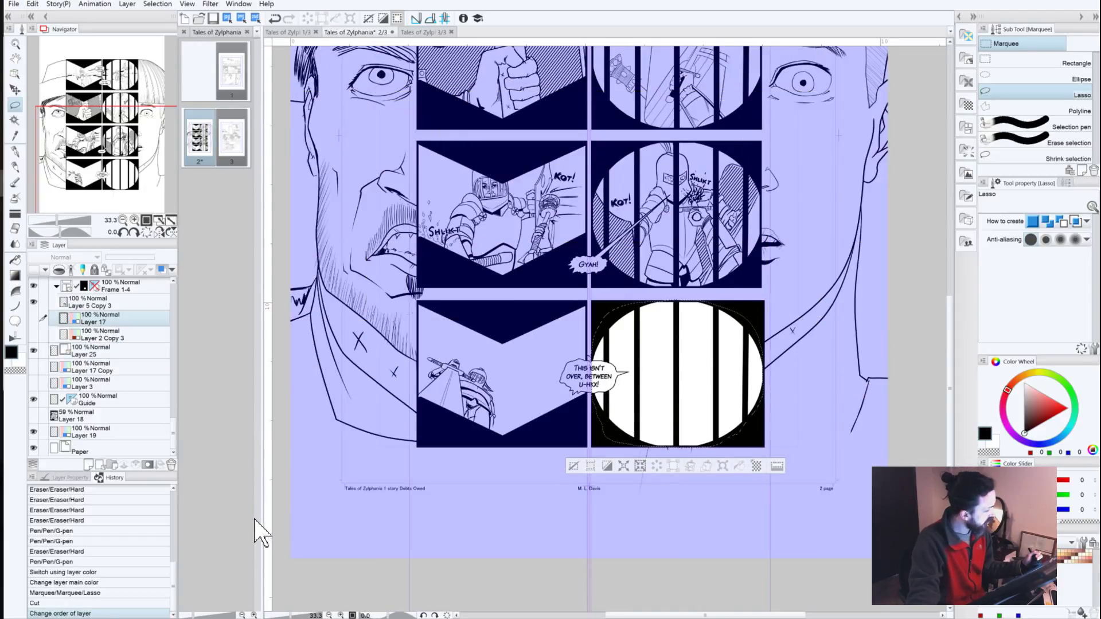
pyautogui.hotkey('ctrl', 'v')
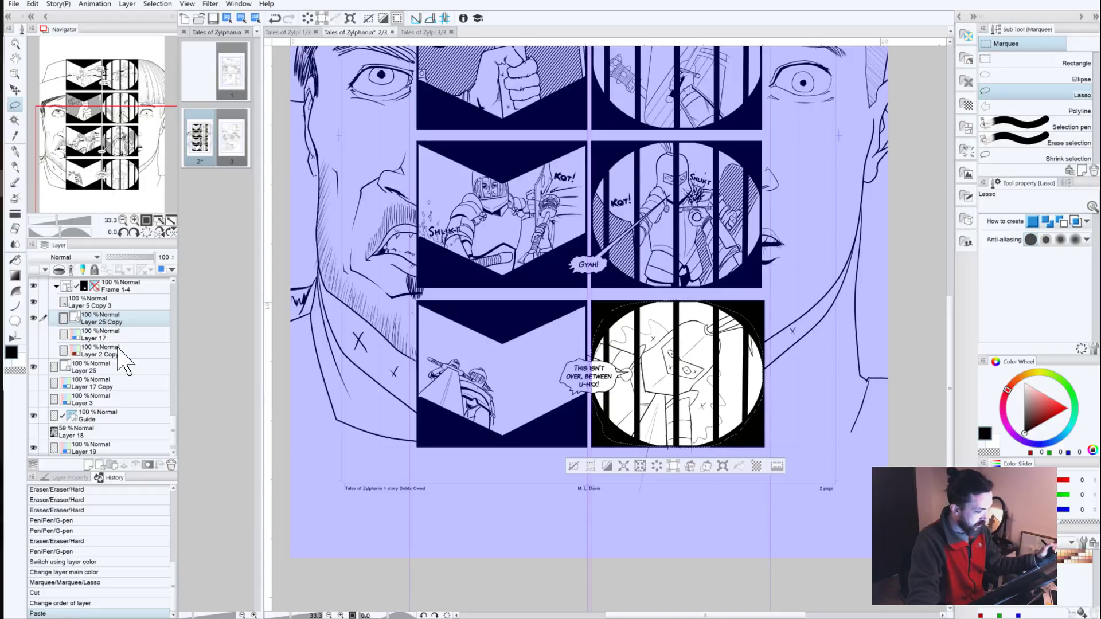
pyautogui.click(574, 465)
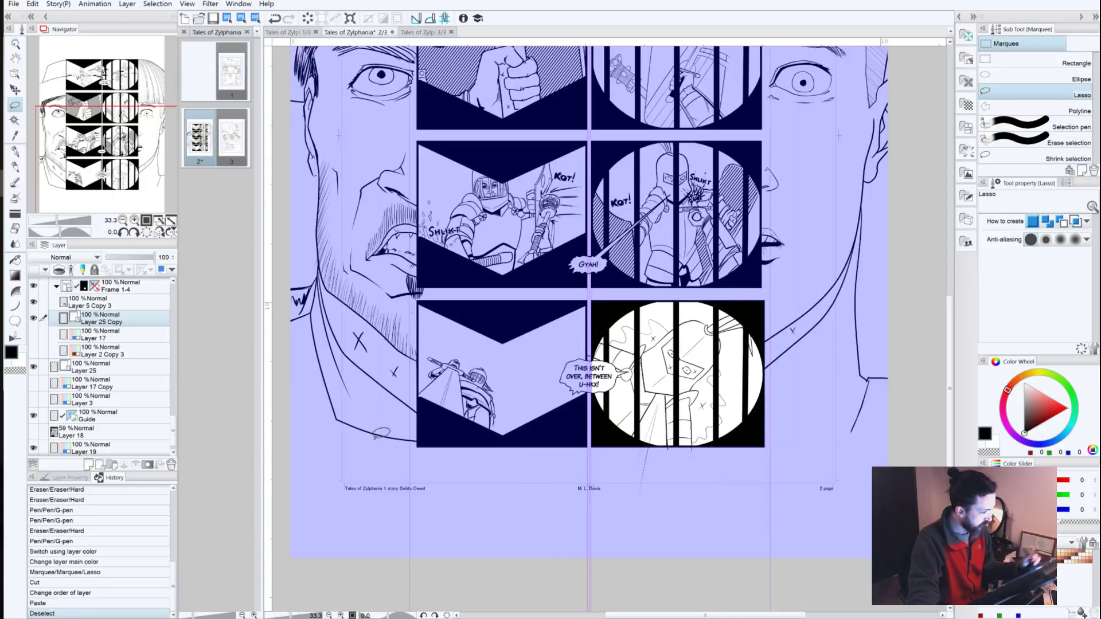
# Step: Select Layer 25 and erase the leftover line ends below the bottom circular panel
pyautogui.click(123, 220)
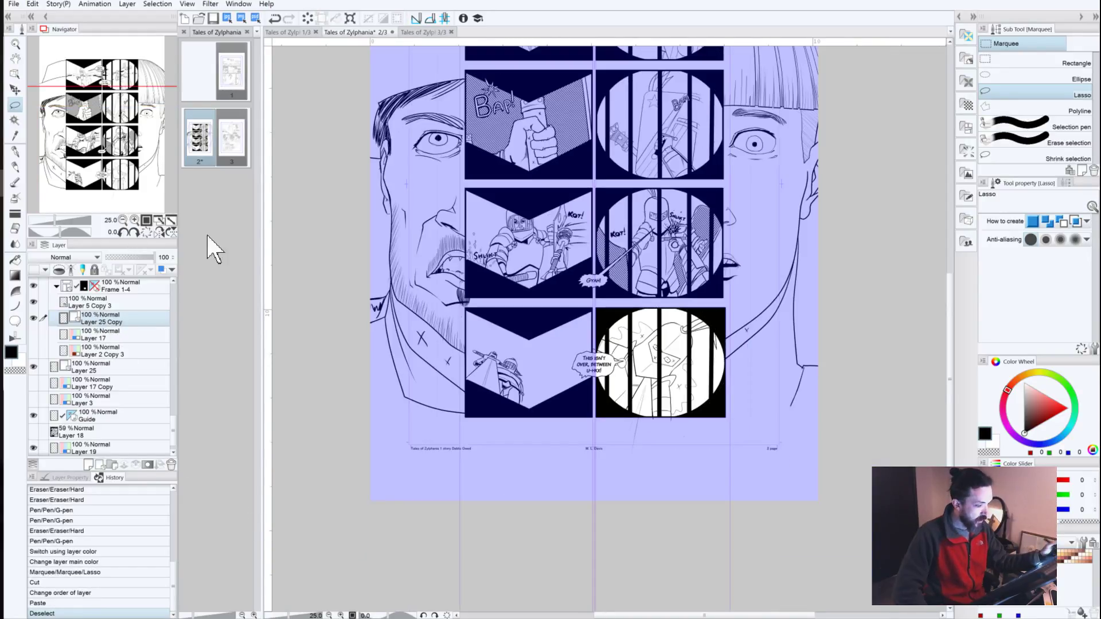
pyautogui.moveTo(490, 350); pyautogui.dragTo(516, 492)
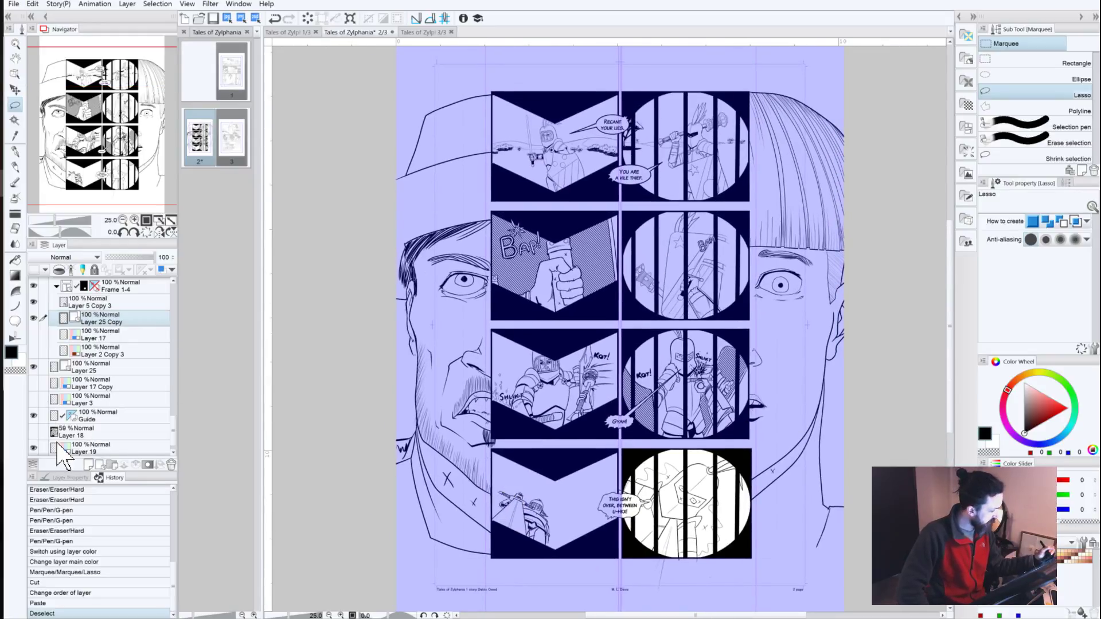
pyautogui.click(100, 367)
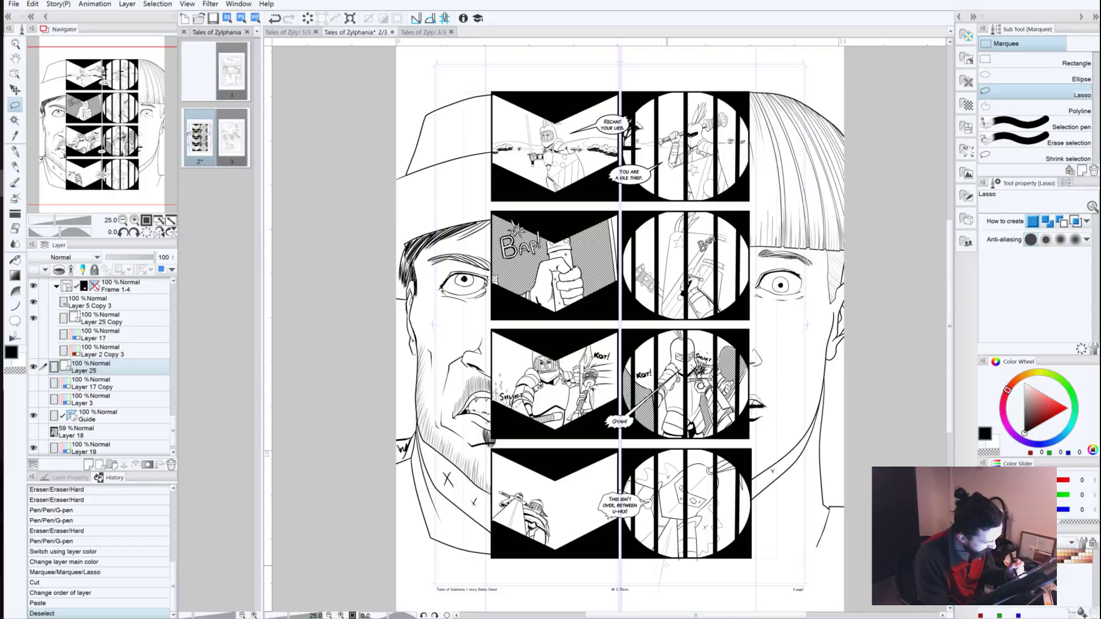
pyautogui.moveTo(667, 566)
pyautogui.mouseDown()
pyautogui.moveTo(658, 596)
pyautogui.moveTo(694, 582)
pyautogui.mouseUp()
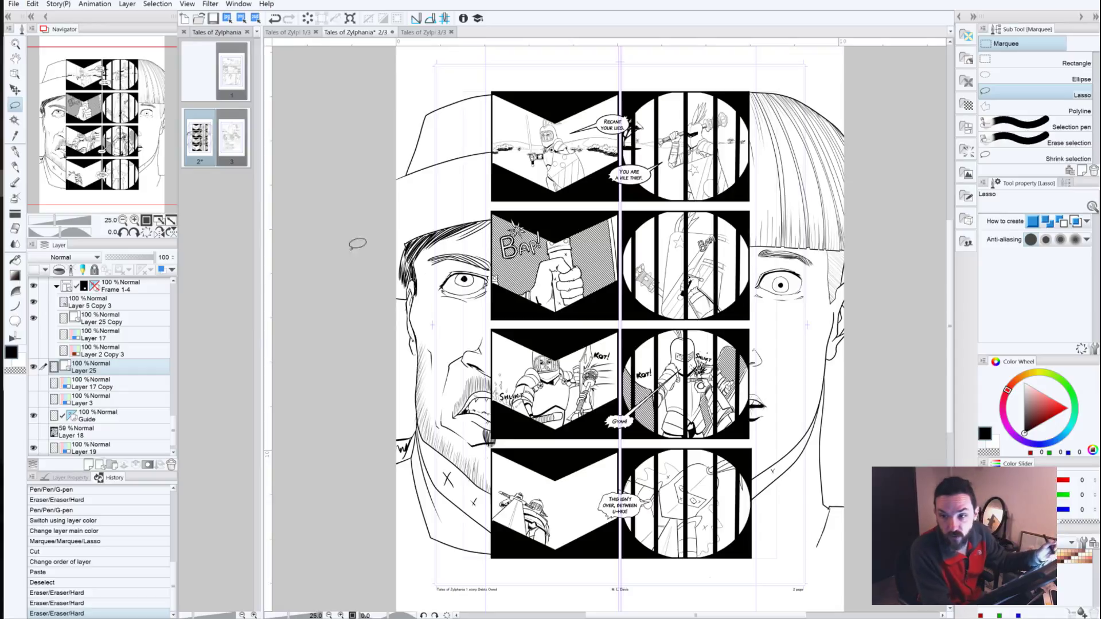
# Step: Switch to page 1 of Tales of Zylphania and select its Paper layer
pyautogui.click(297, 33)
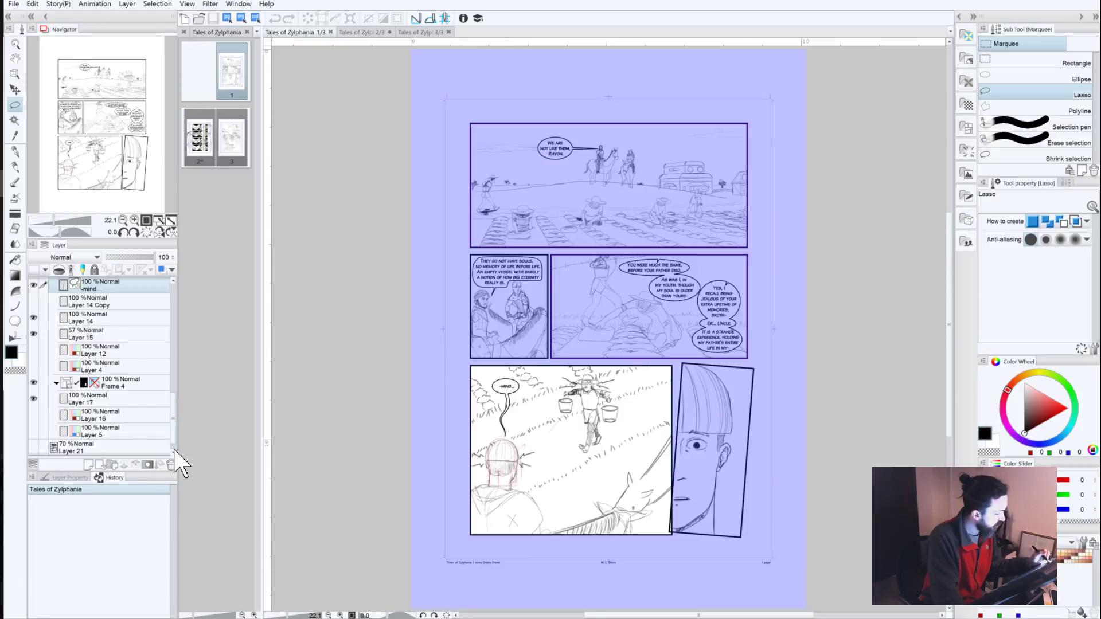
pyautogui.scroll(-1, 77, 453)
pyautogui.click(76, 451)
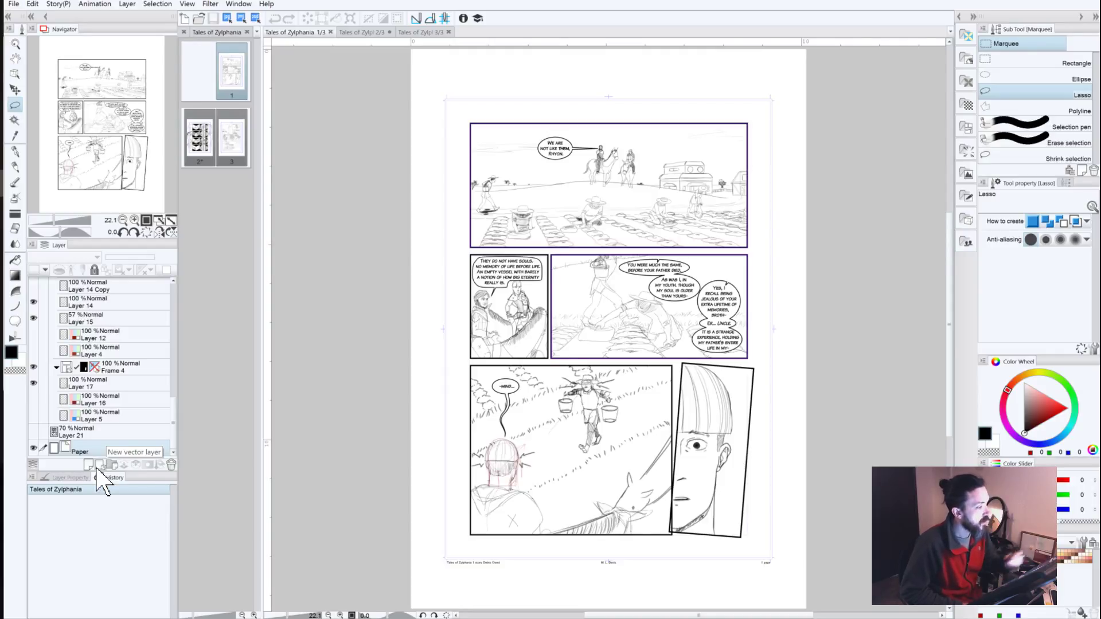
# Step: Look through the open pages of Tales of Zylphania and examine the sketched lower panels of page 1 up close
pyautogui.click(348, 32)
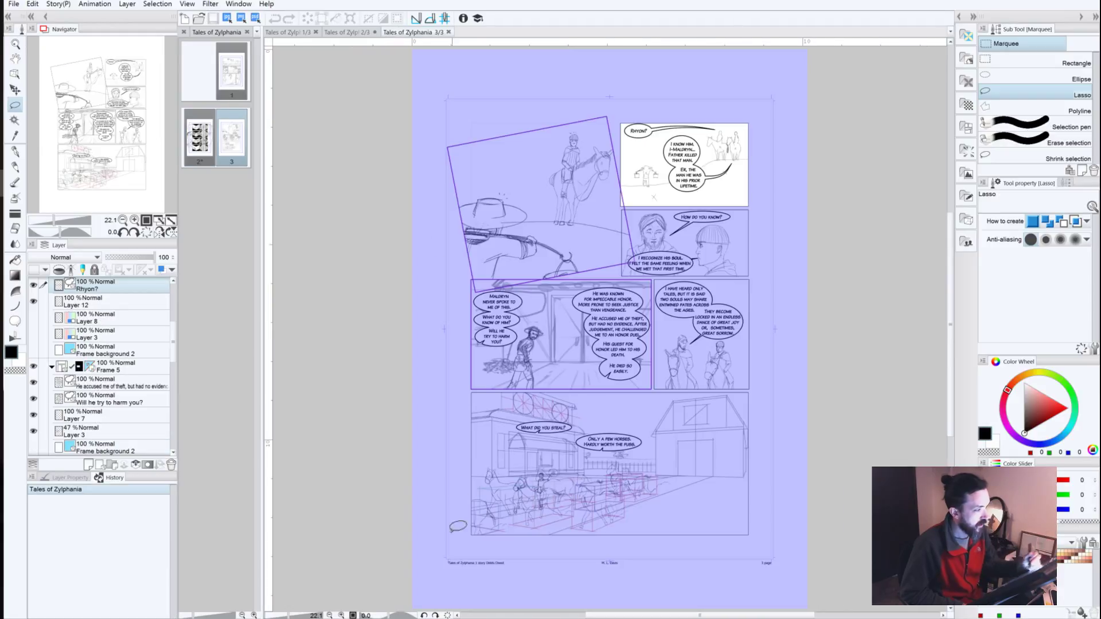
pyautogui.click(425, 33)
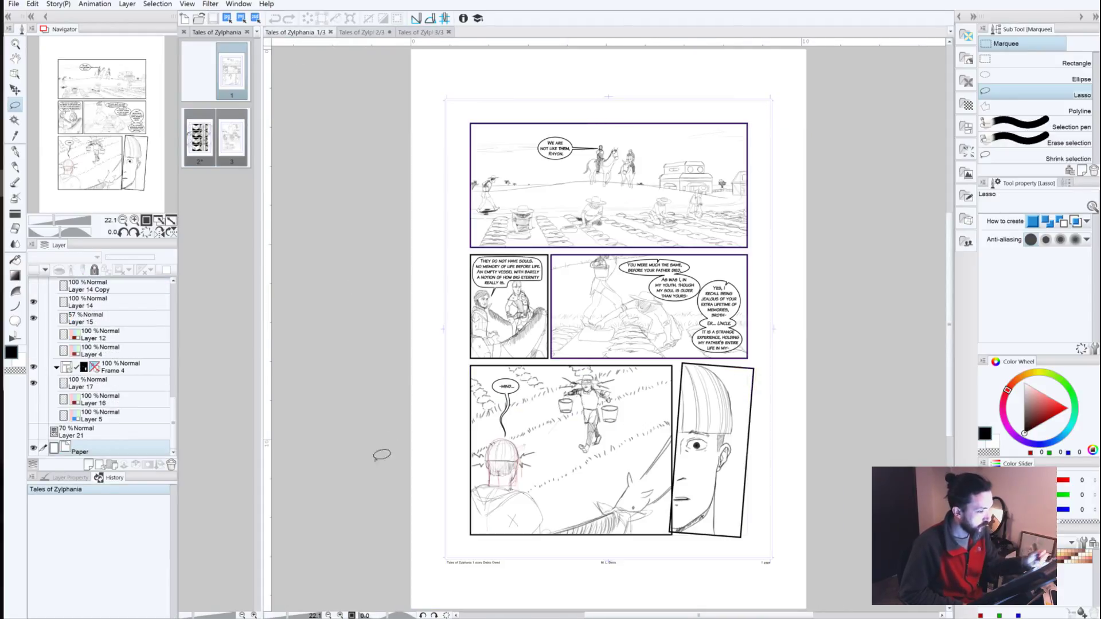
pyautogui.click(291, 33)
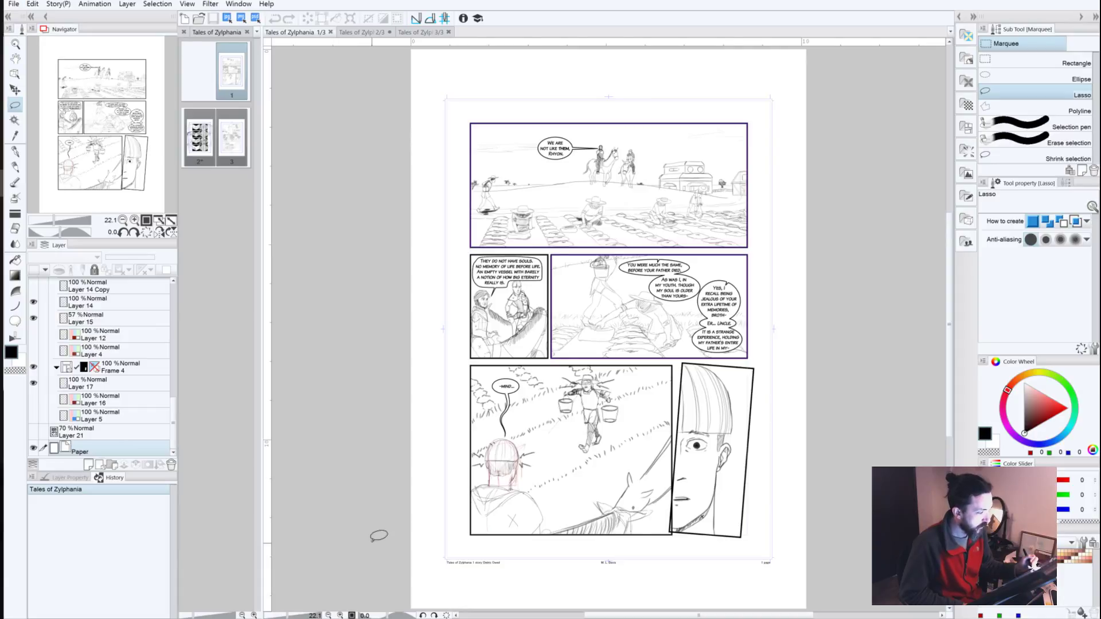
pyautogui.click(134, 220)
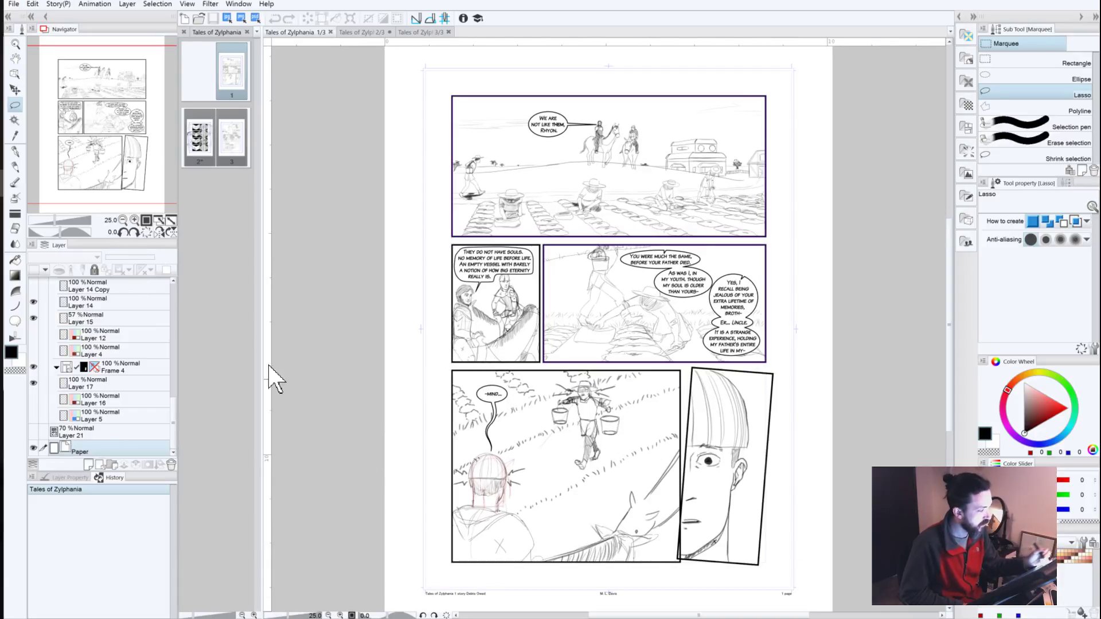
pyautogui.click(135, 221)
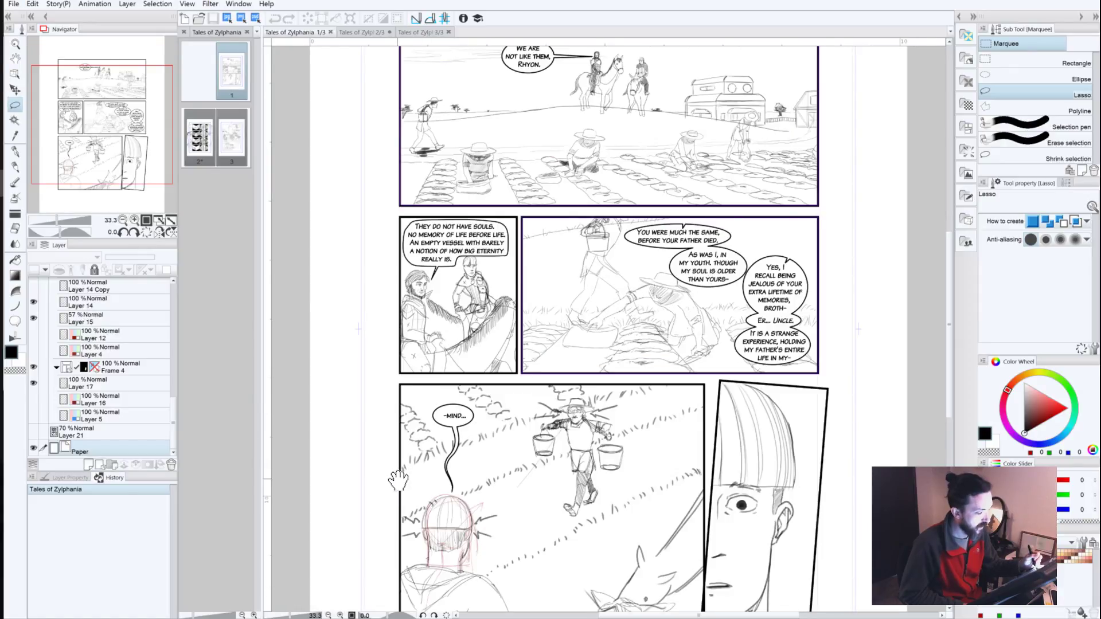
pyautogui.moveTo(398, 487); pyautogui.dragTo(411, 427)
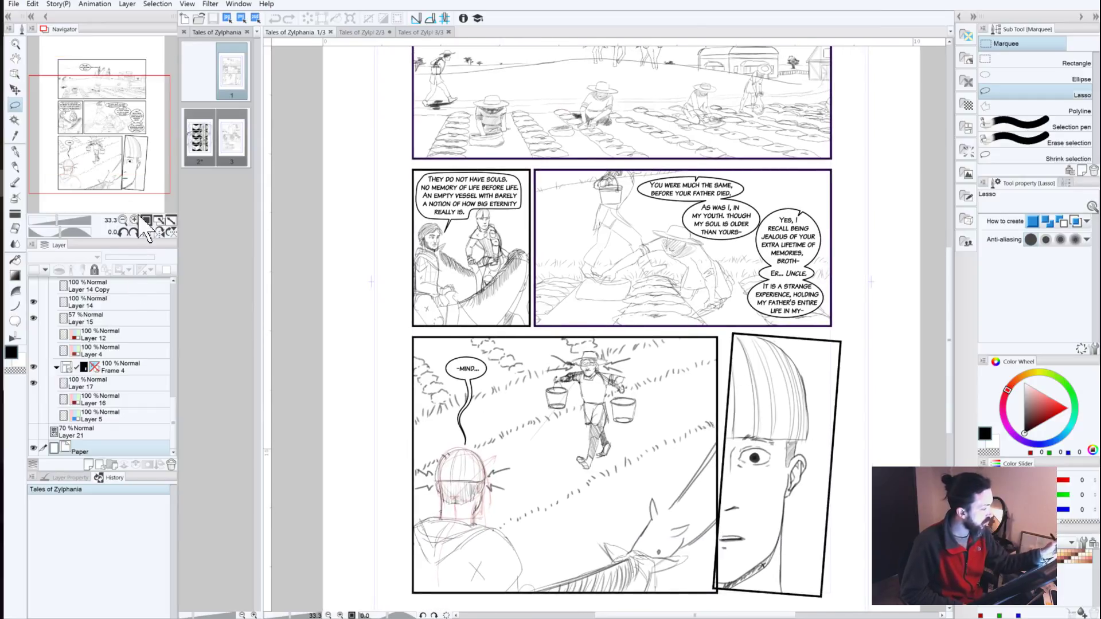
pyautogui.click(360, 34)
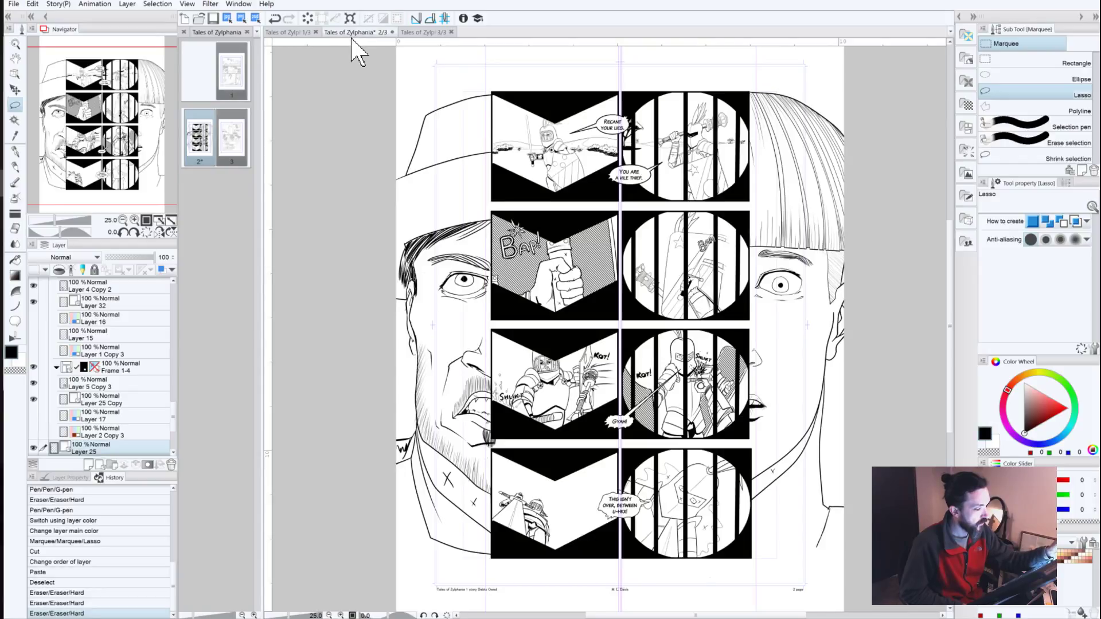
# Step: Switch to page 3 of Tales of Zylphania and select Layer 18, directly above the Paper layer
pyautogui.click(427, 32)
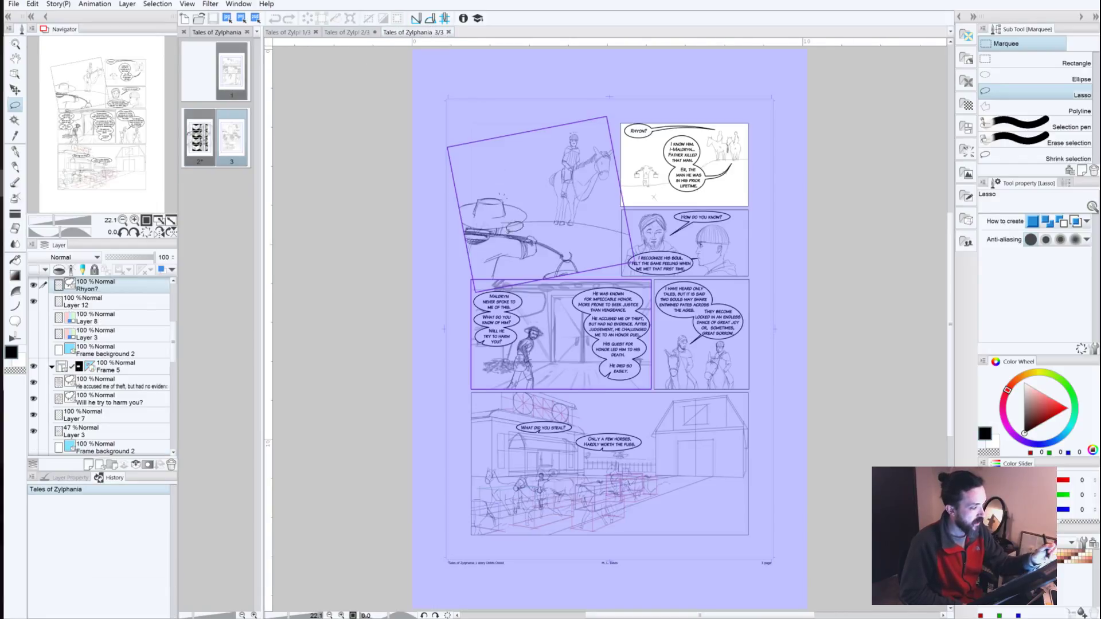
pyautogui.click(84, 433)
pyautogui.scroll(-3, 173, 402)
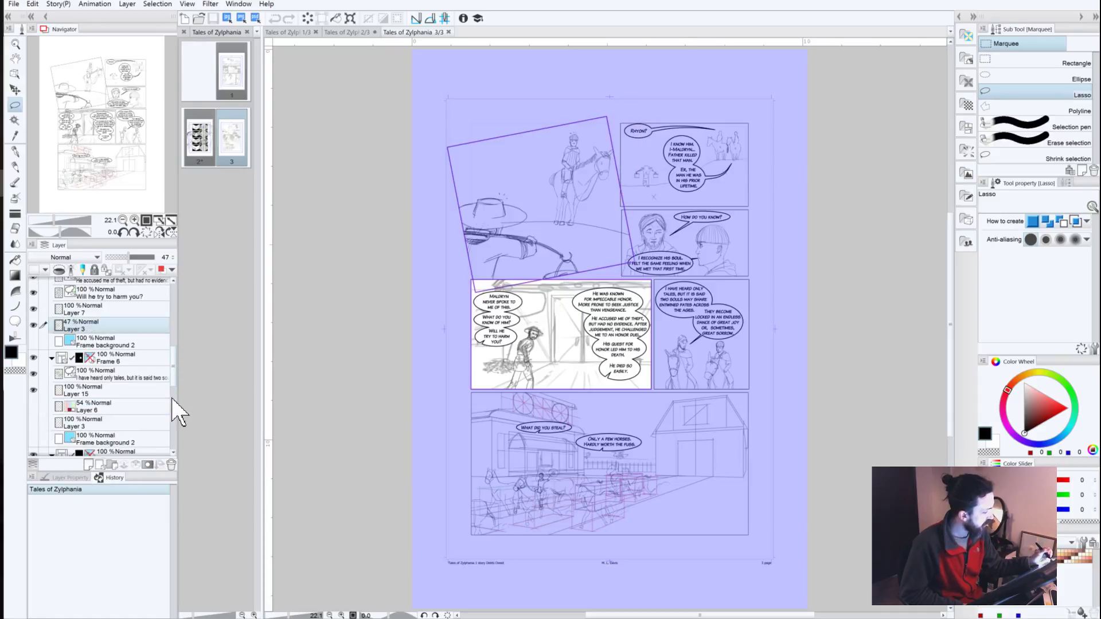
pyautogui.scroll(-6, 172, 433)
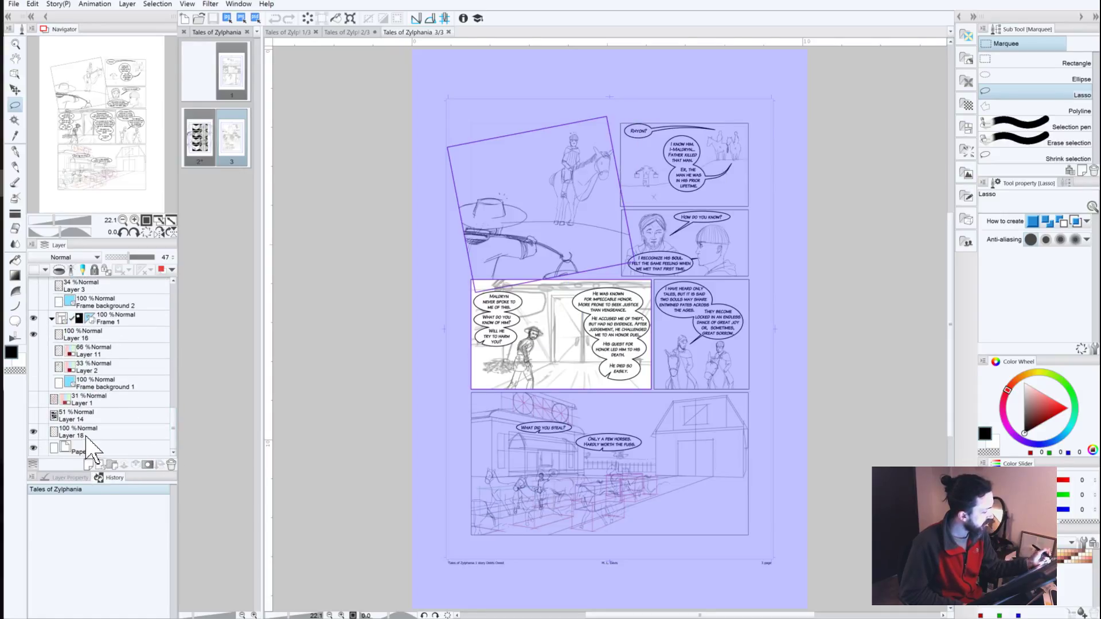
pyautogui.click(86, 435)
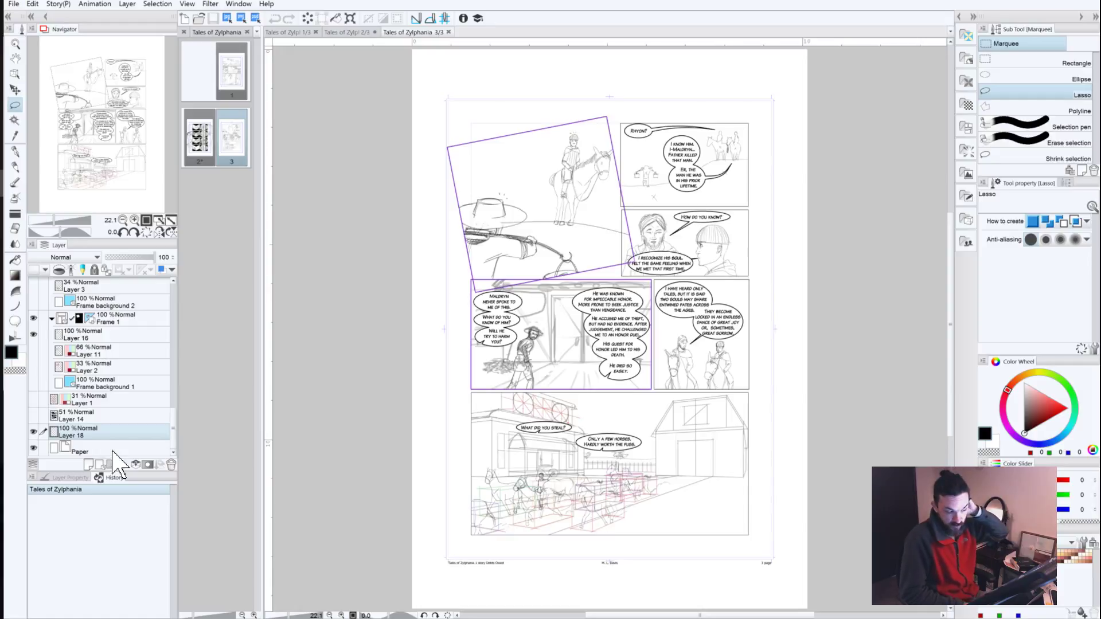